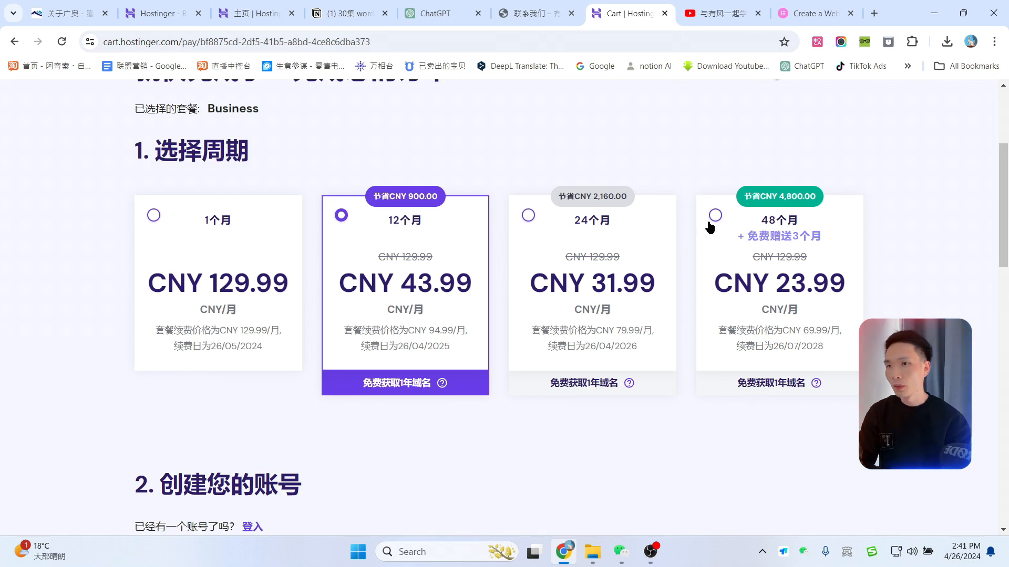
Step: Compare the 48-month billing period for the Business plan, then return to 12 months
click(716, 216)
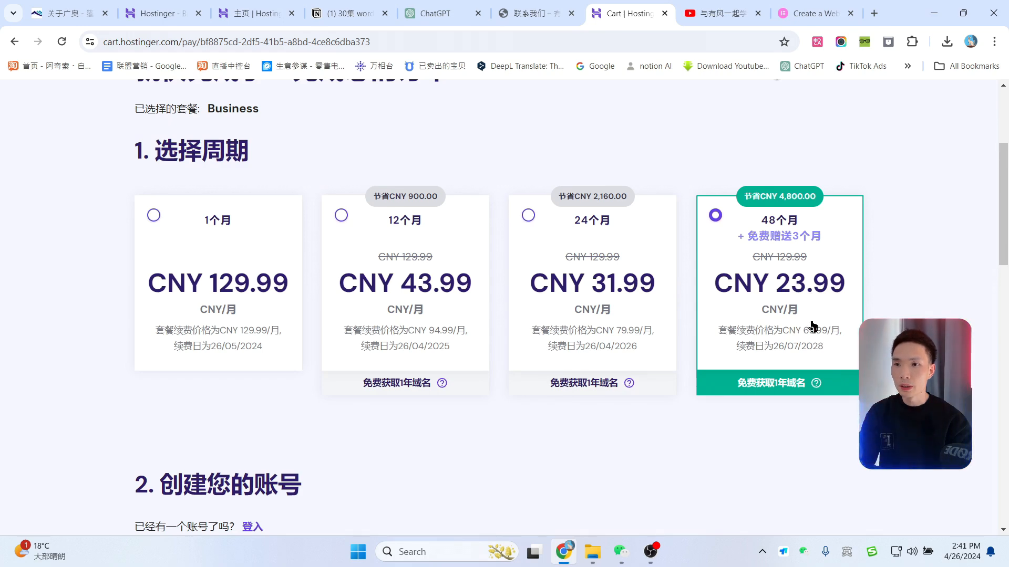
click(340, 217)
scroll(552, 360, down, 5)
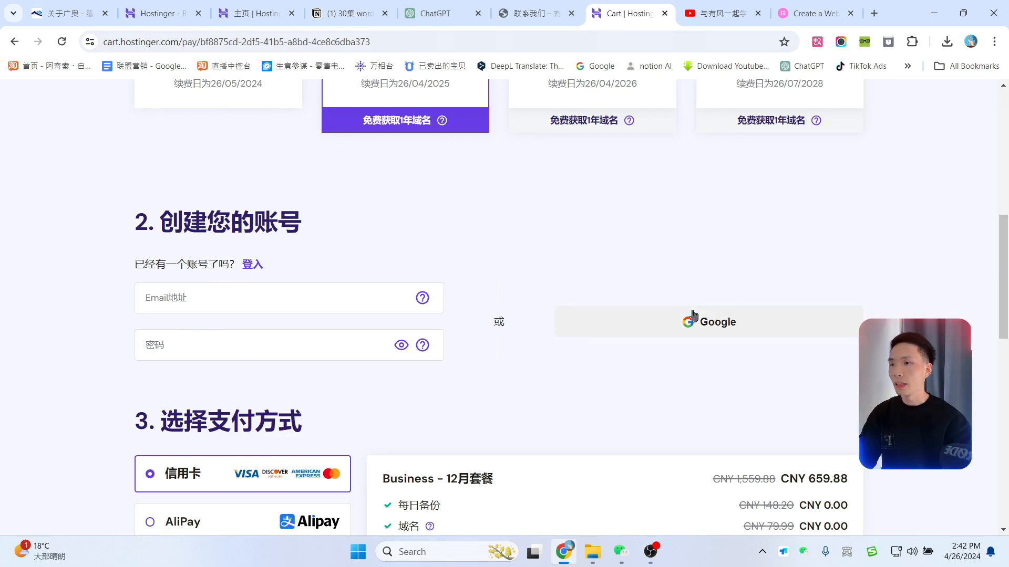
scroll(738, 294, down, 5)
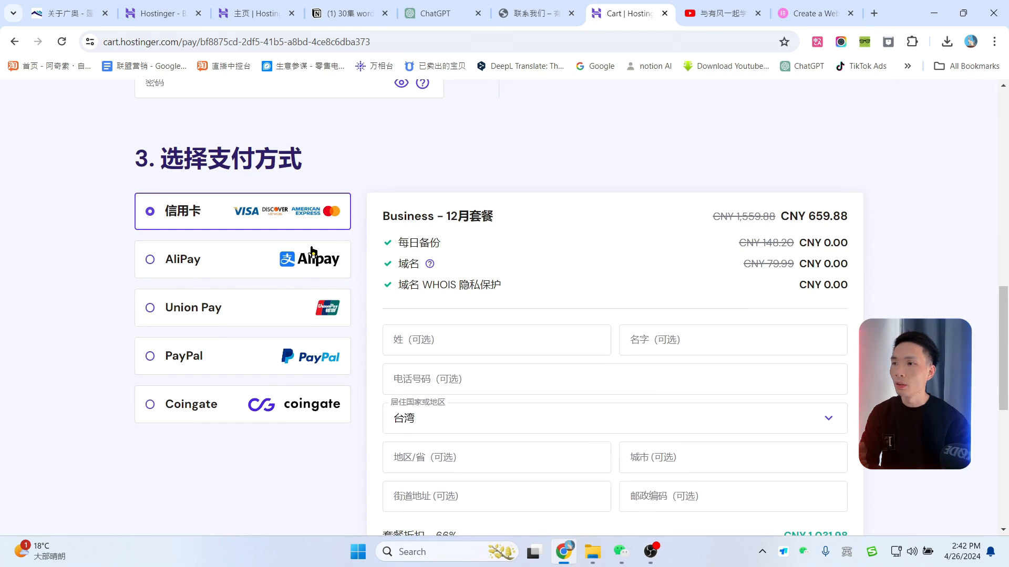
Step: Try AliPay and Union Pay as payment methods, then close the cart without paying
click(223, 266)
scroll(222, 266, down, 2)
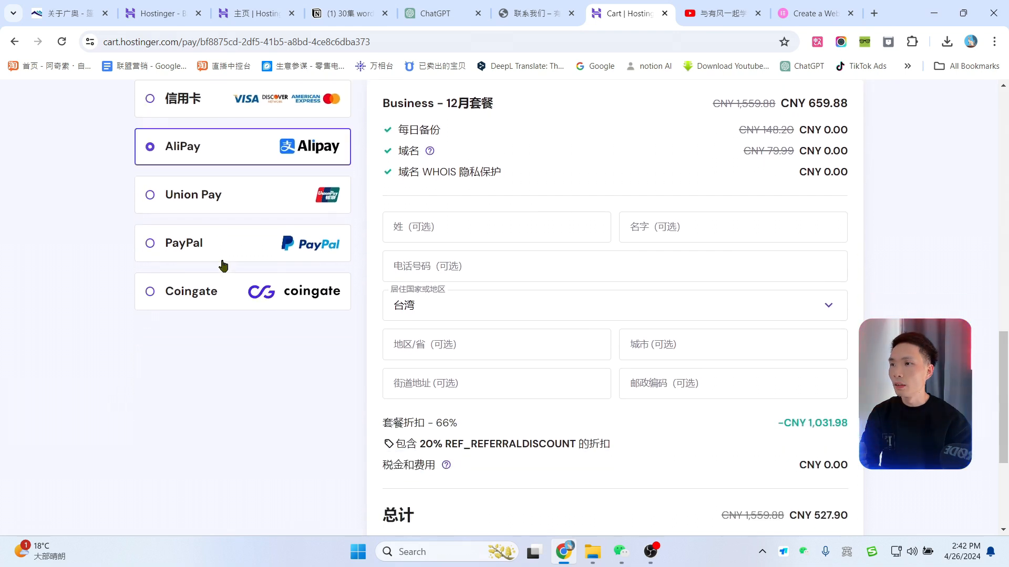
click(240, 206)
scroll(259, 266, up, 3)
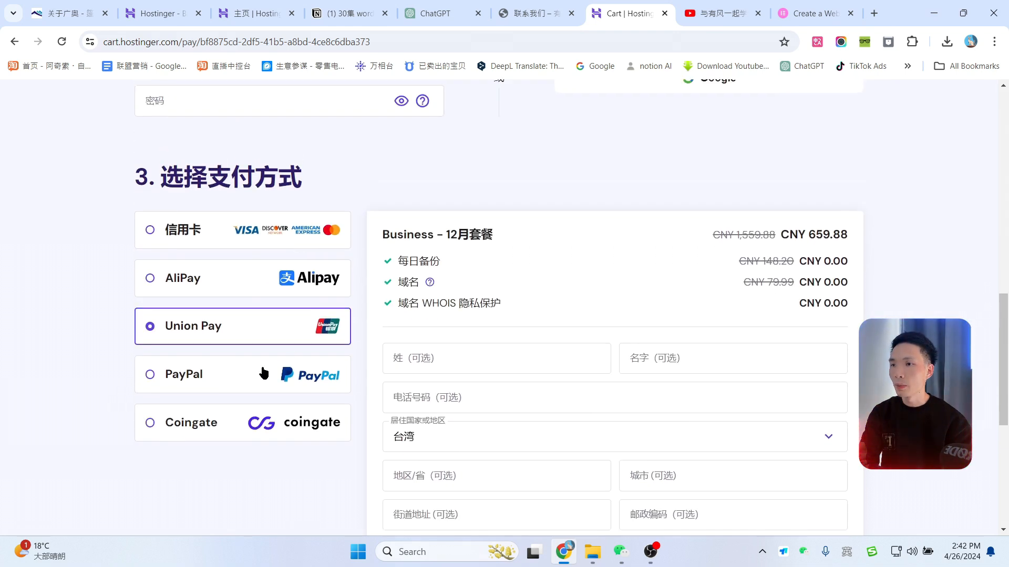
scroll(361, 274, down, 1)
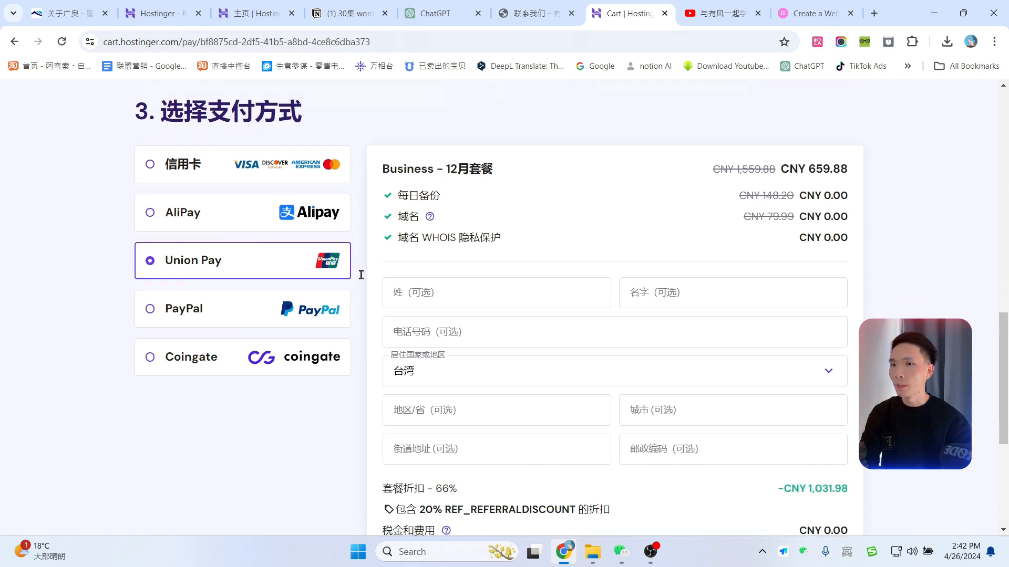
scroll(758, 225, down, 4)
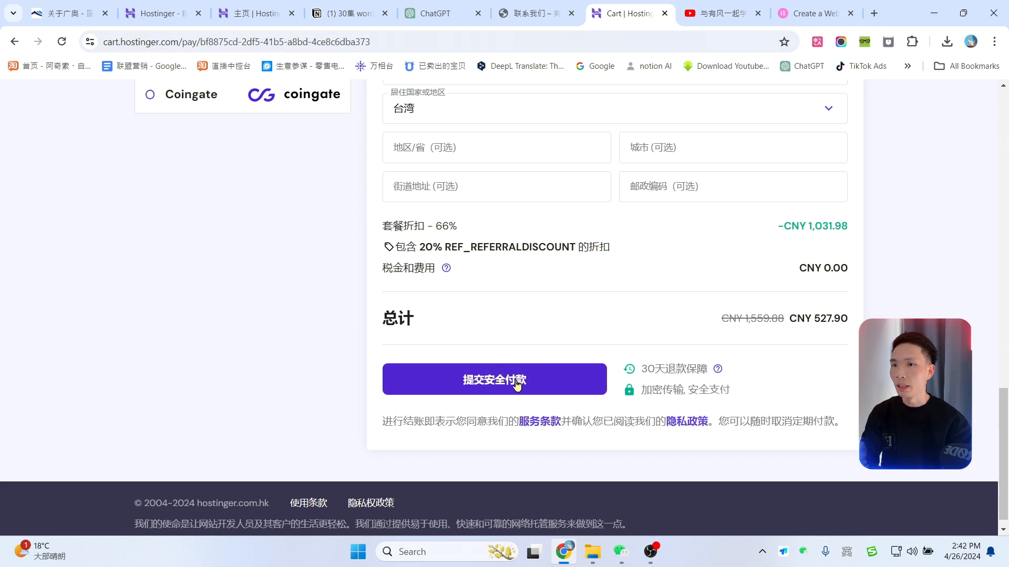
scroll(1006, 300, up, 5)
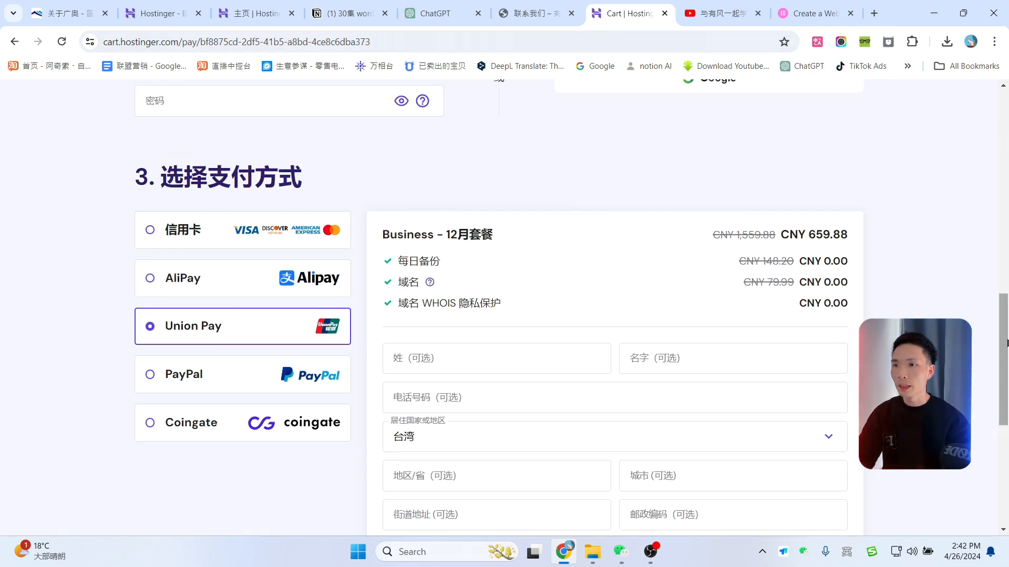
scroll(1007, 342, up, 8)
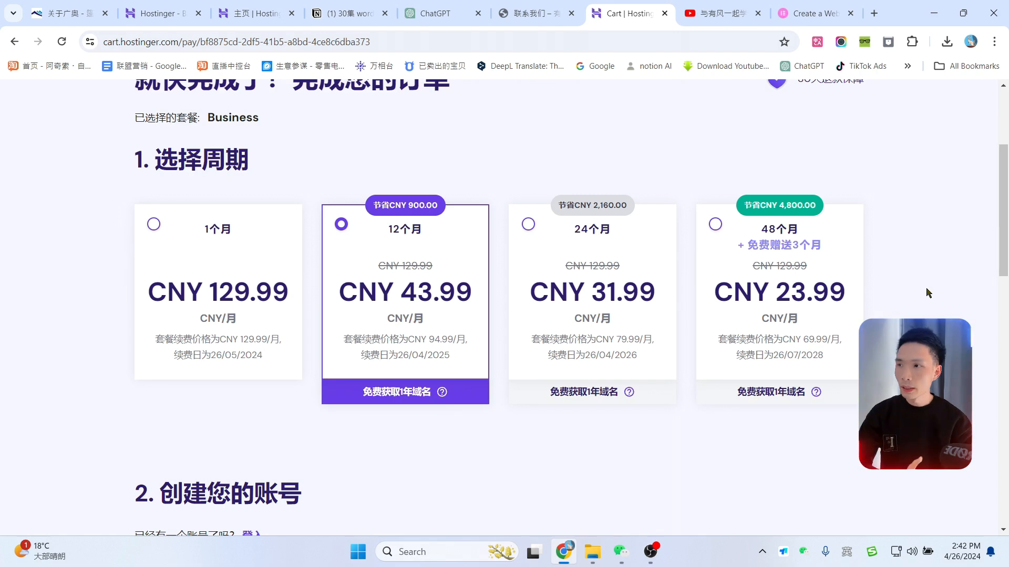
key(ctrl+w)
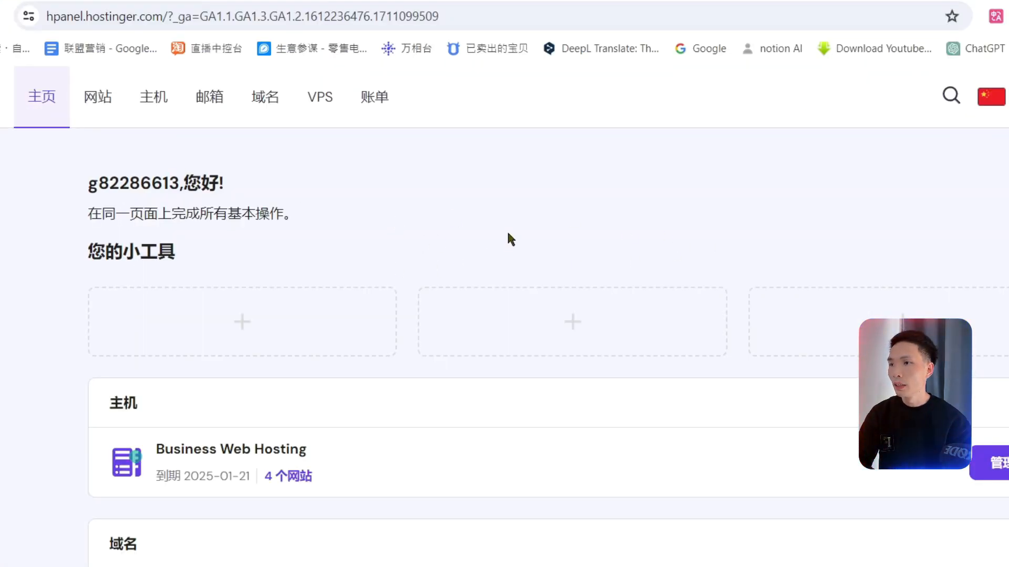
Step: Start adding a new WordPress website from the hPanel websites list
click(104, 105)
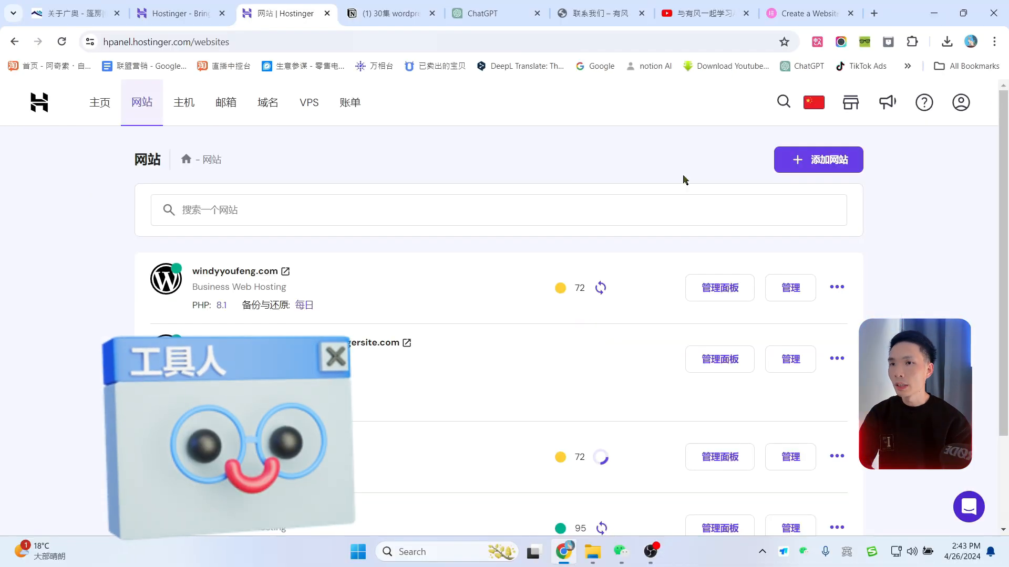
click(829, 163)
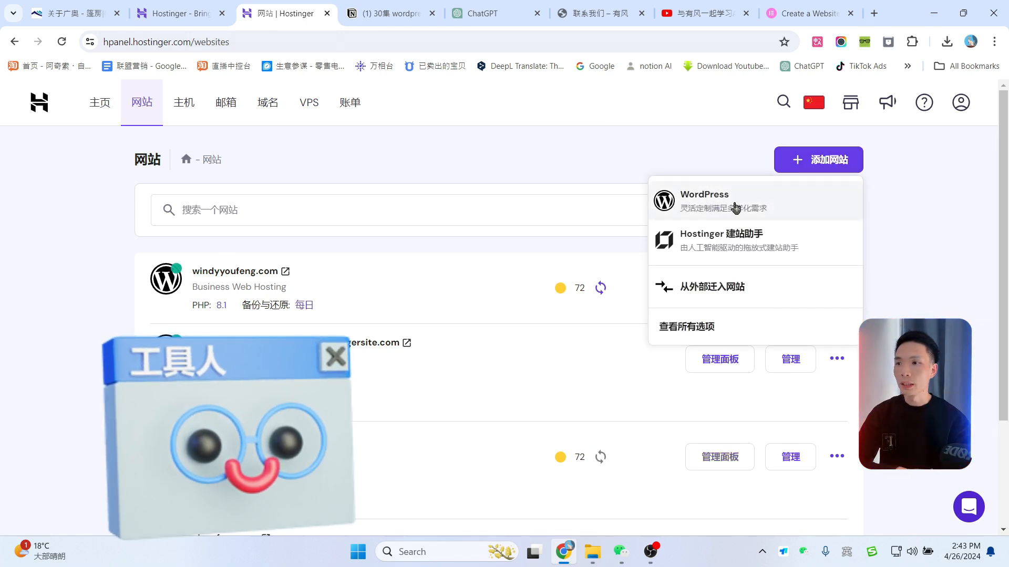
click(735, 207)
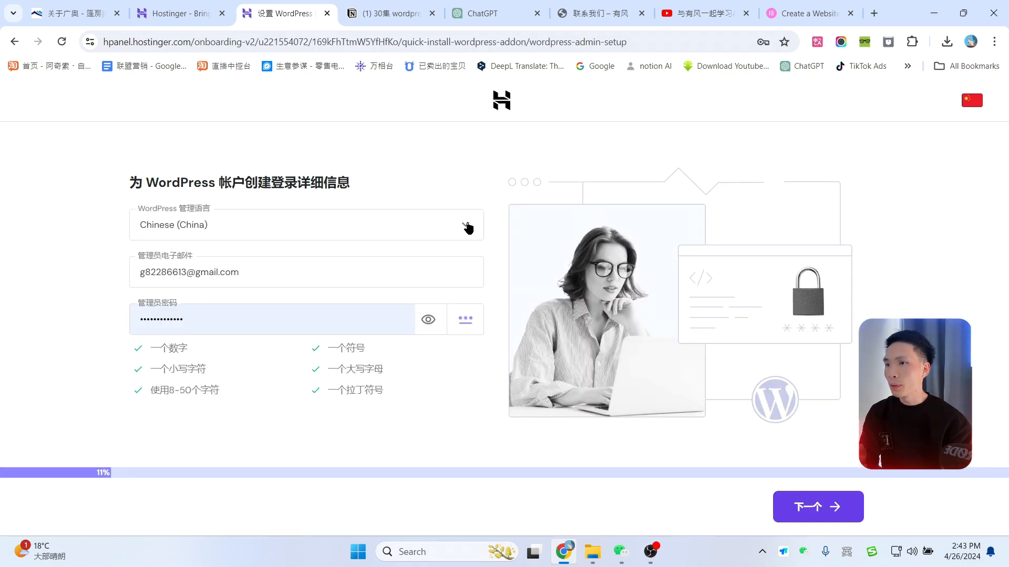
Step: Keep Chinese (China) as the admin language and continue past the login details
click(466, 227)
scroll(371, 349, down, 4)
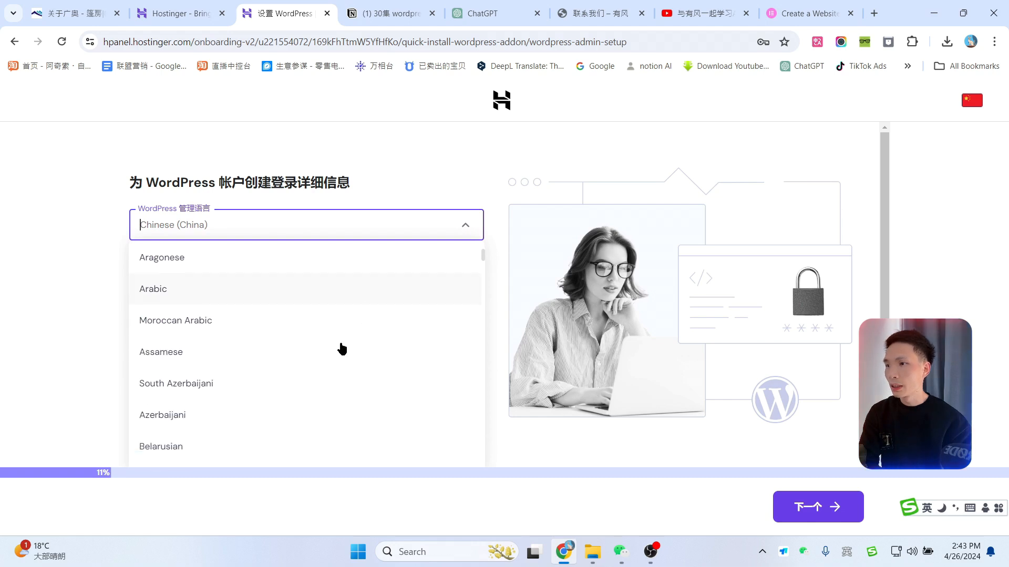
scroll(231, 342, down, 2)
click(2, 265)
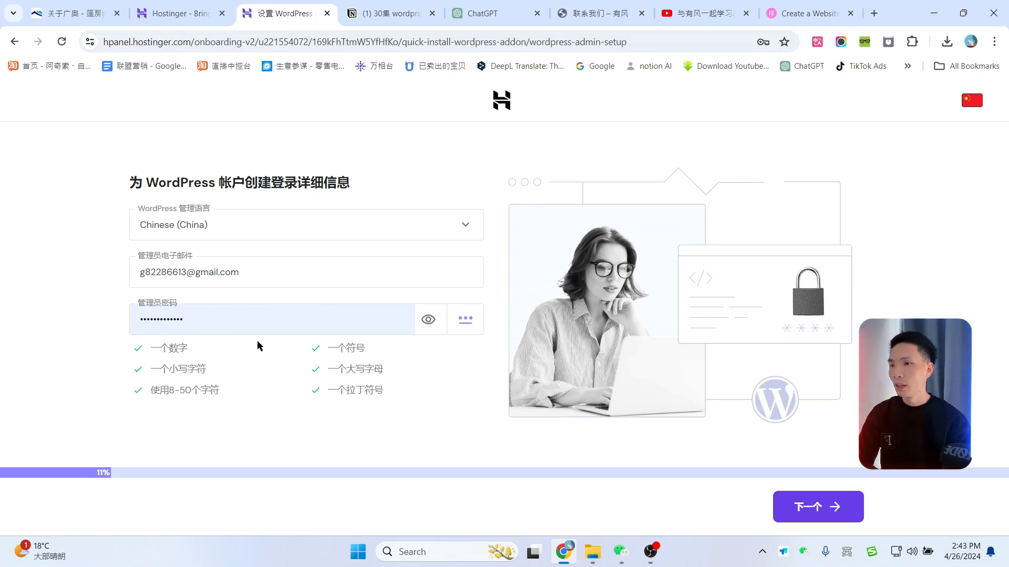
click(812, 511)
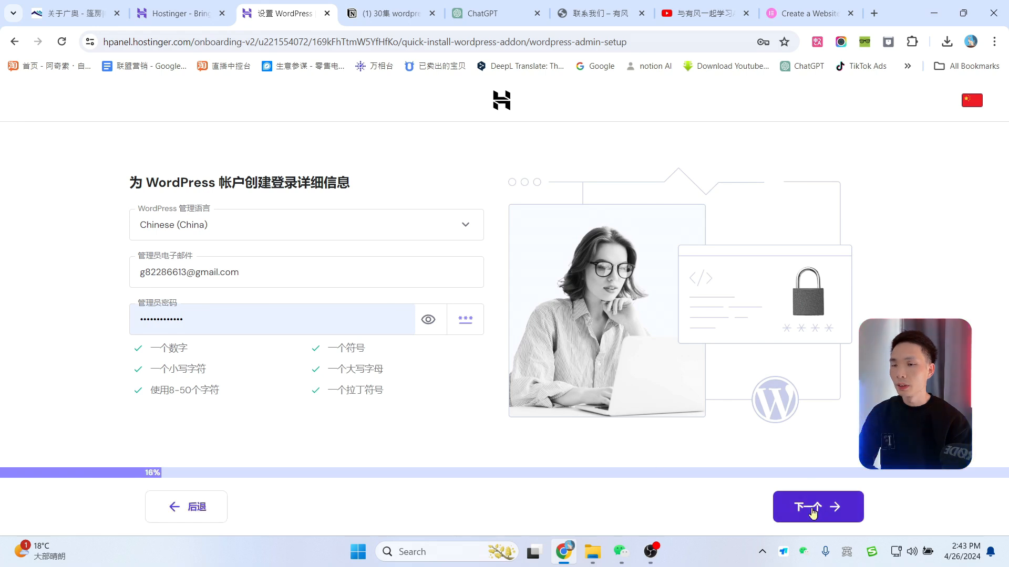
click(813, 511)
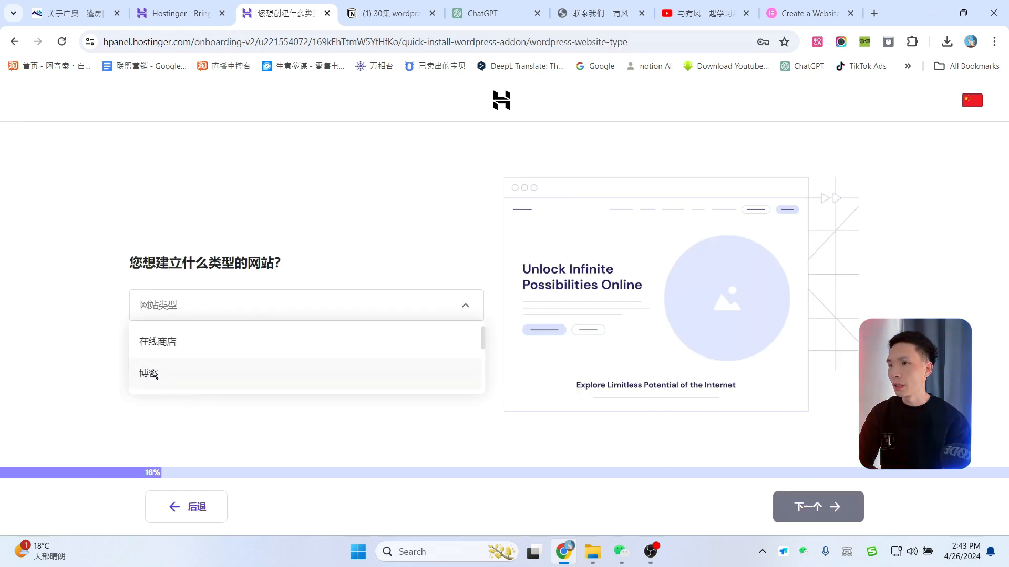
Step: Choose Blog as the website type and start from a standard theme
click(153, 373)
click(813, 497)
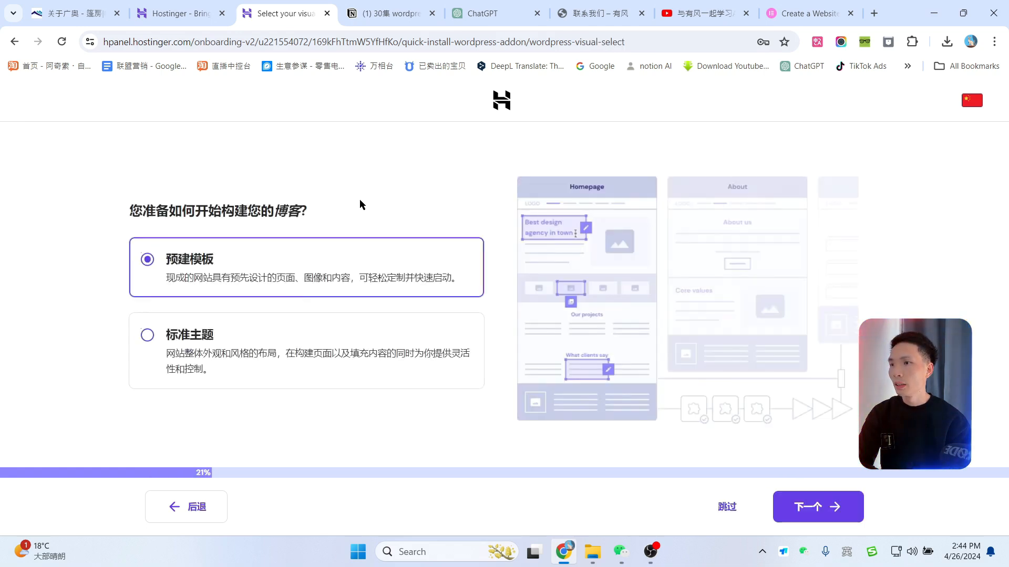
click(290, 318)
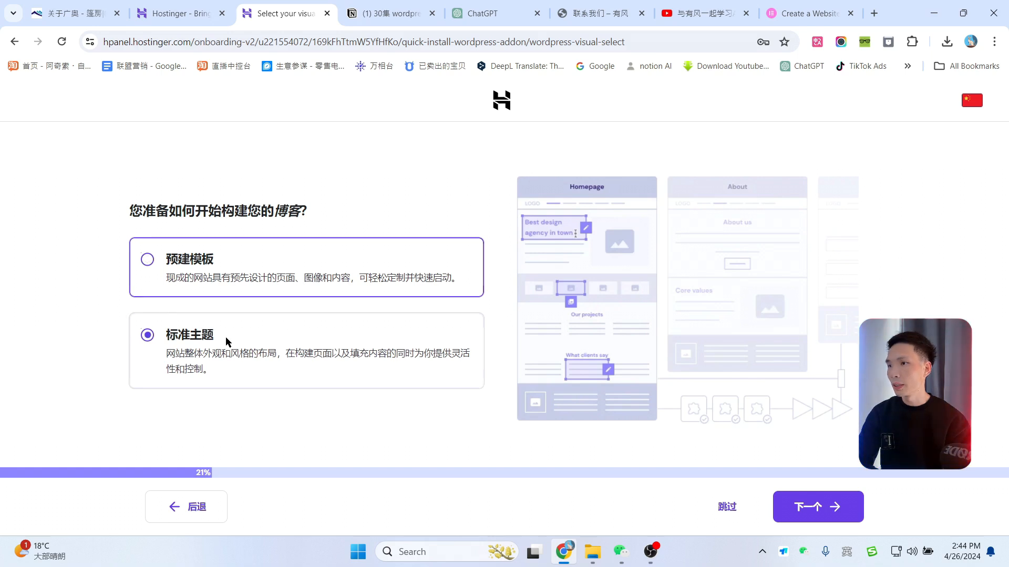
click(822, 511)
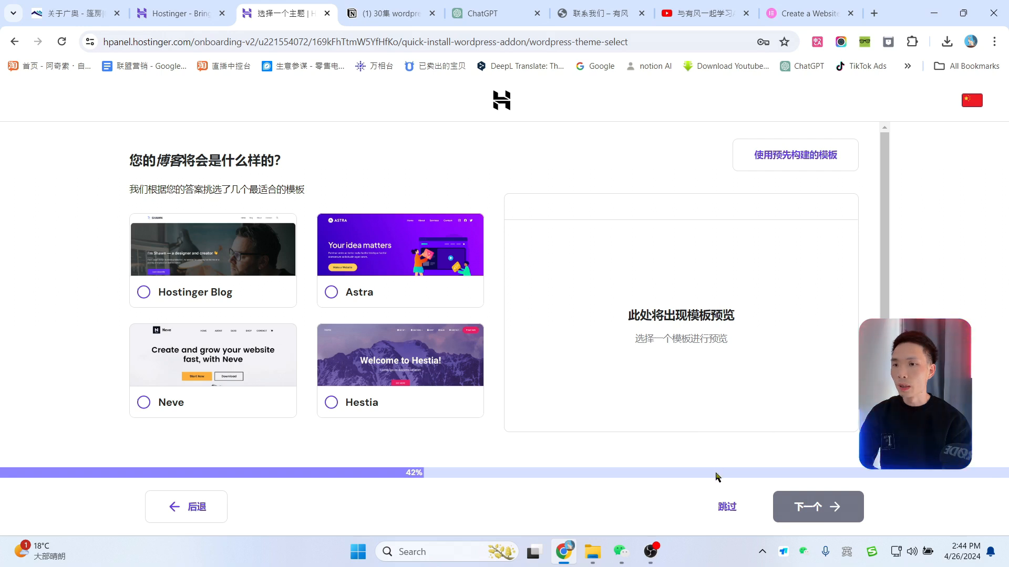
Step: Skip the theme choice, plugin pre-selection and AI blog content steps
click(723, 514)
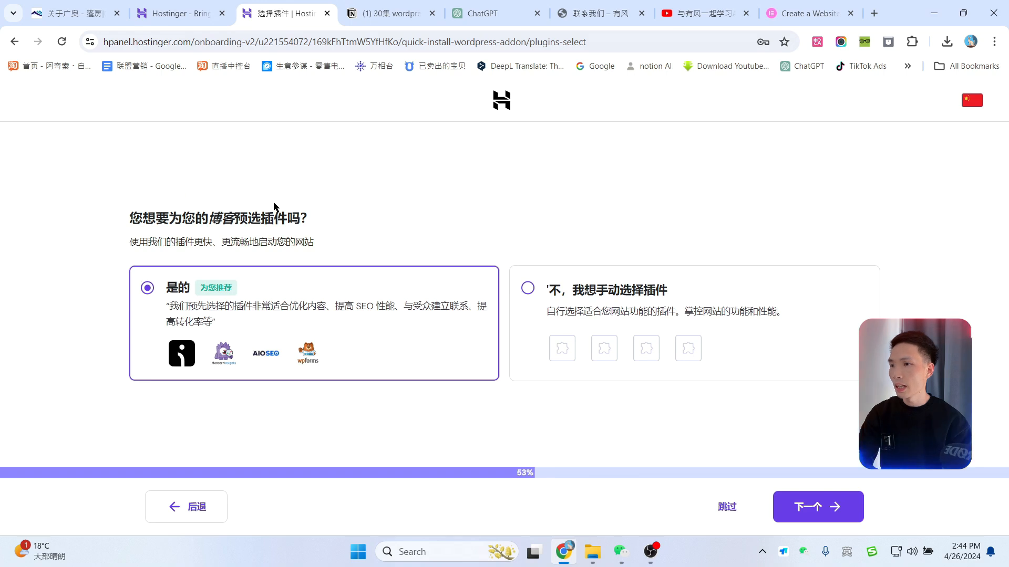
click(727, 513)
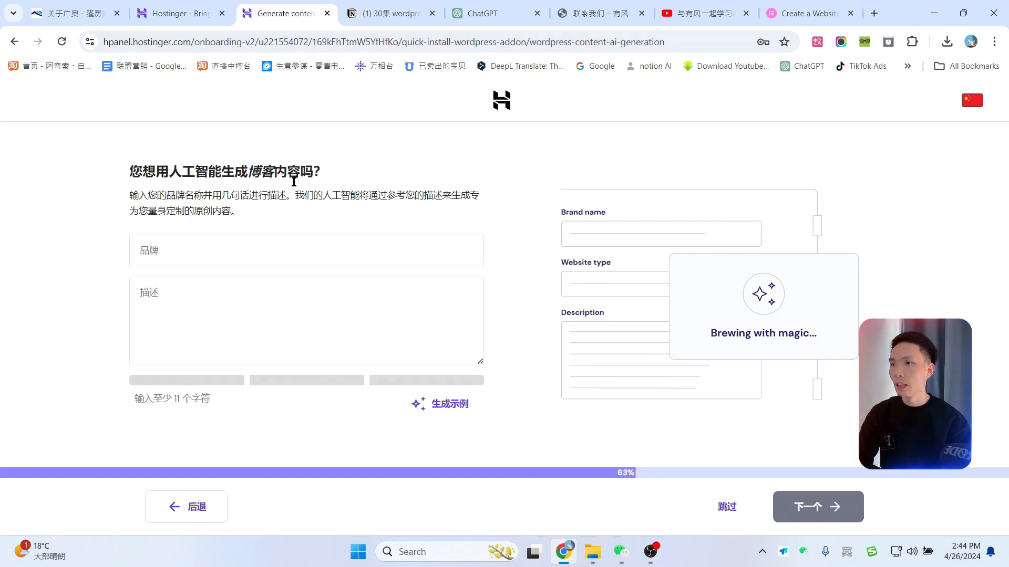
click(726, 508)
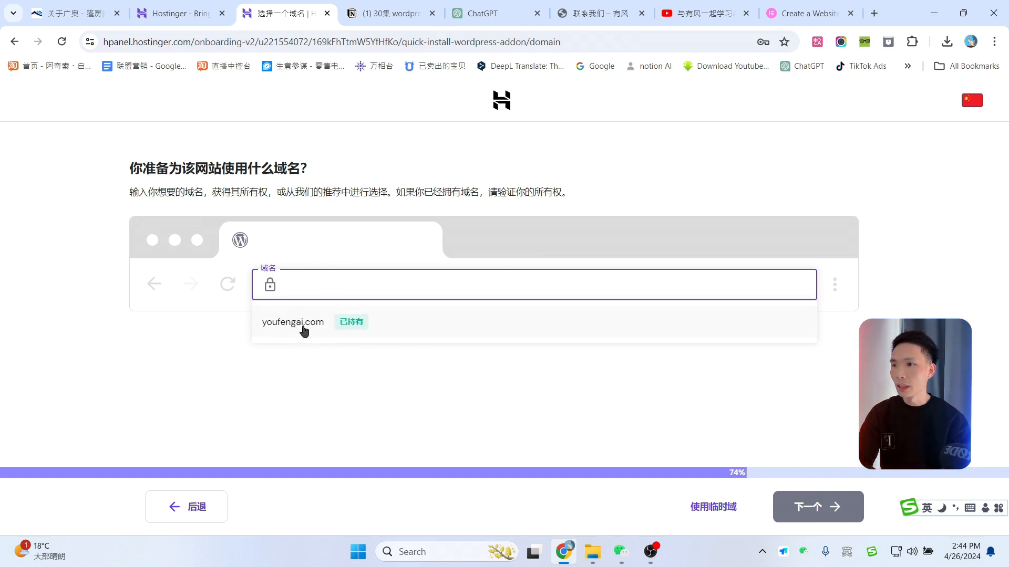
Step: Use the owned youfengai.com domain and proceed to build the WordPress site
click(311, 327)
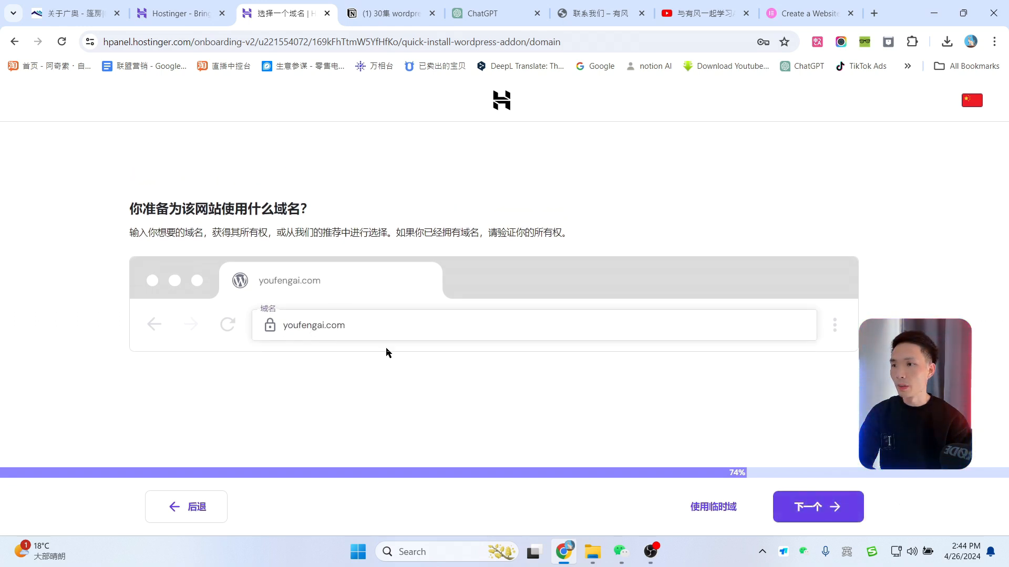
click(820, 509)
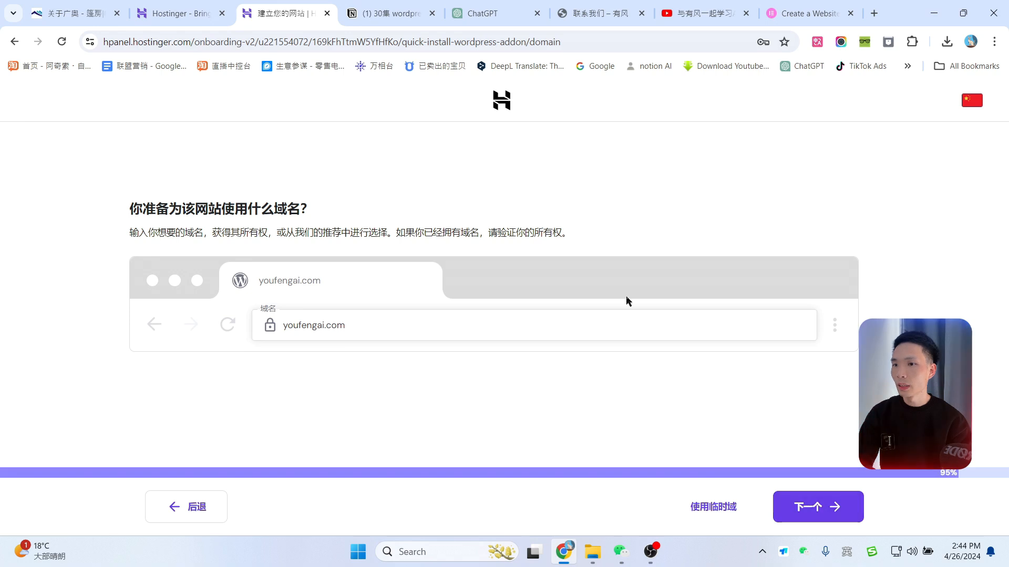
click(703, 516)
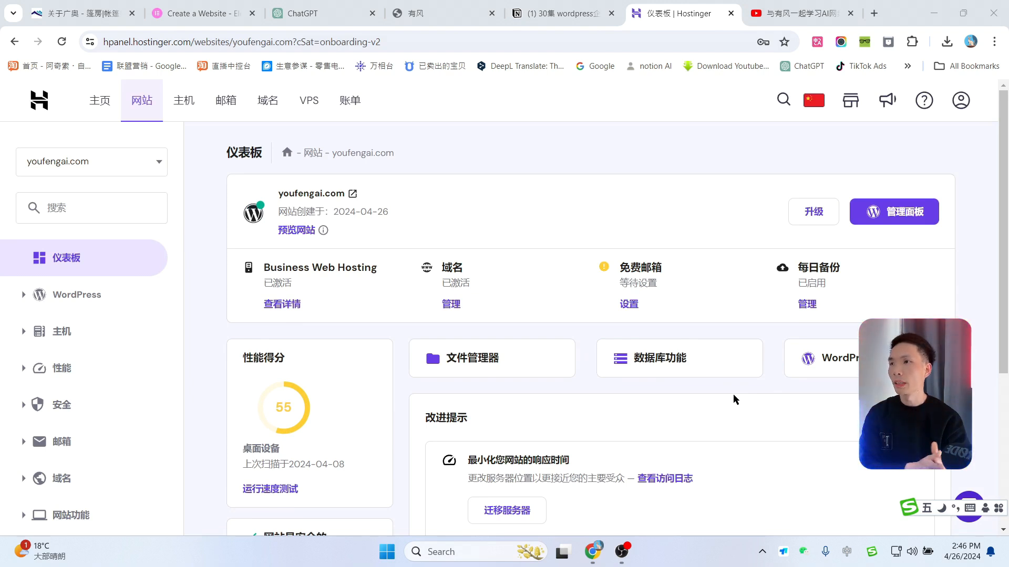
Step: Load youfengai.com/wp-admin/ in a new browser tab to reach the WordPress admin
click(914, 218)
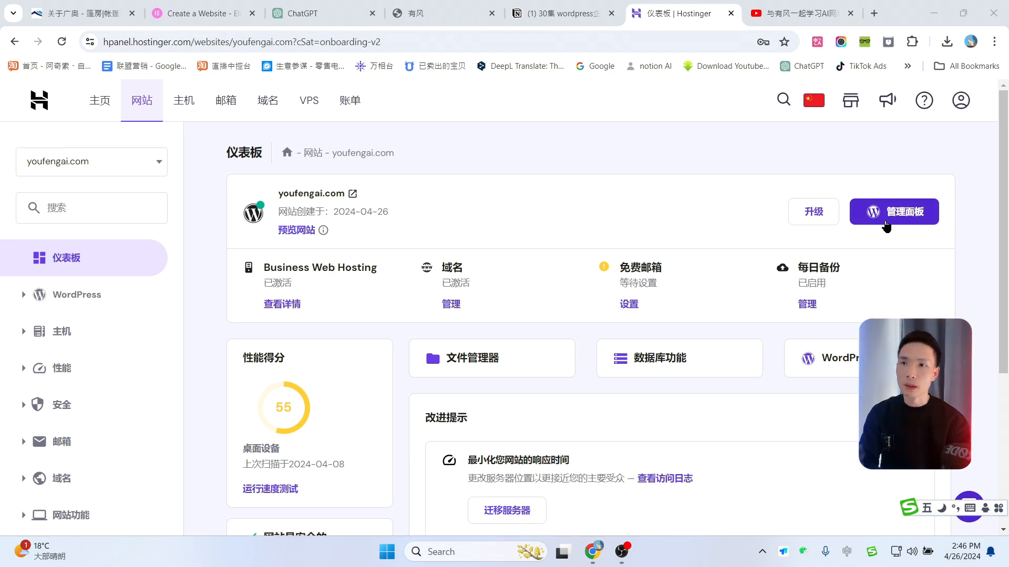
click(908, 218)
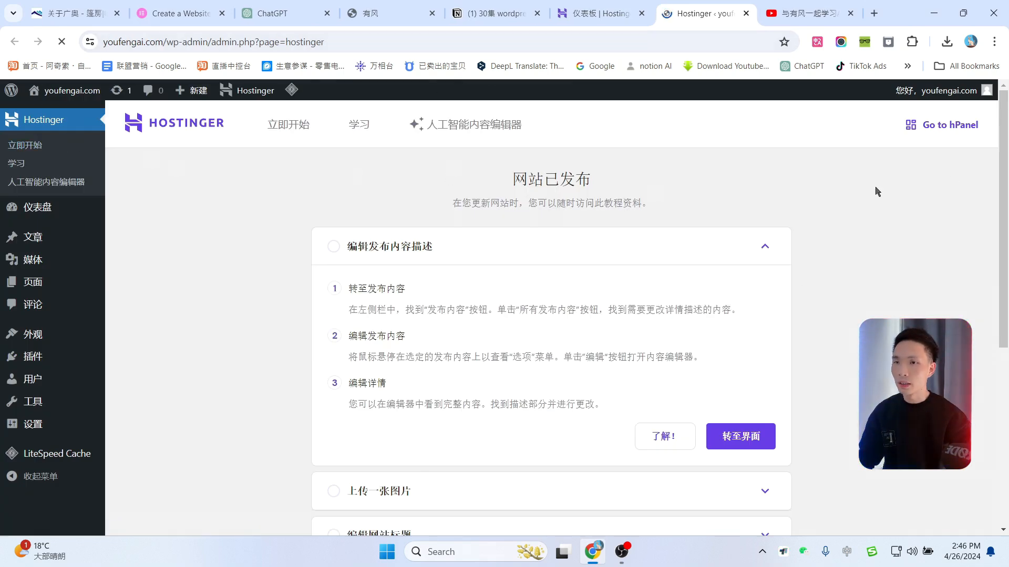
drag(212, 42, 103, 42)
key(ctrl+c)
click(811, 12)
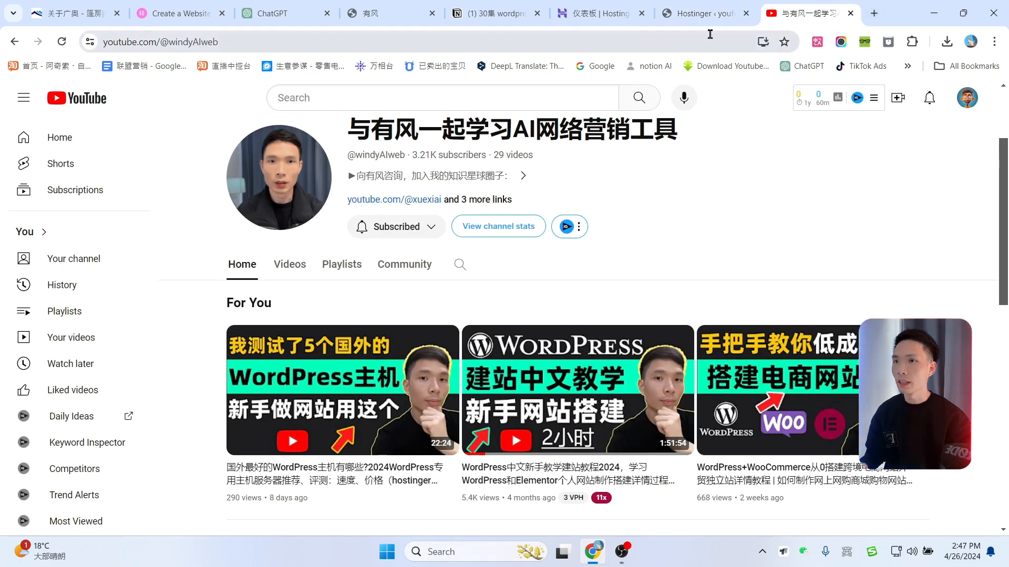
click(874, 13)
key(ctrl+v)
drag(203, 42, 51, 39)
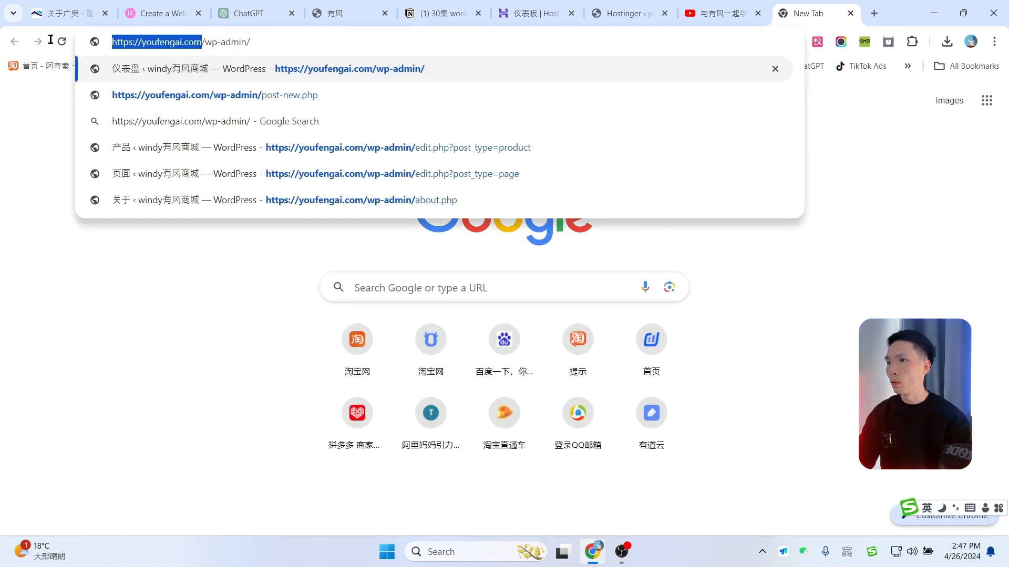
click(209, 41)
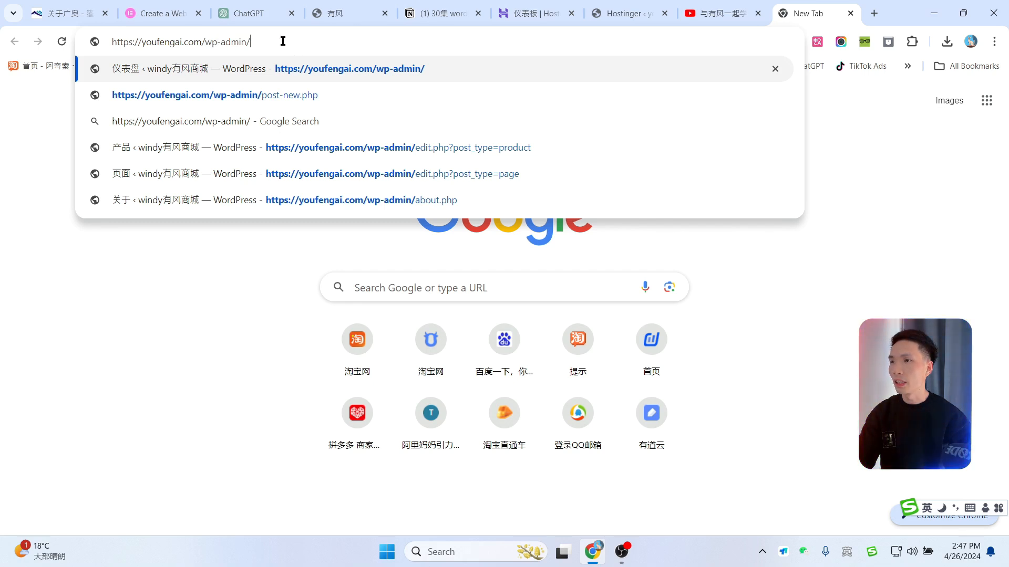
key(Return)
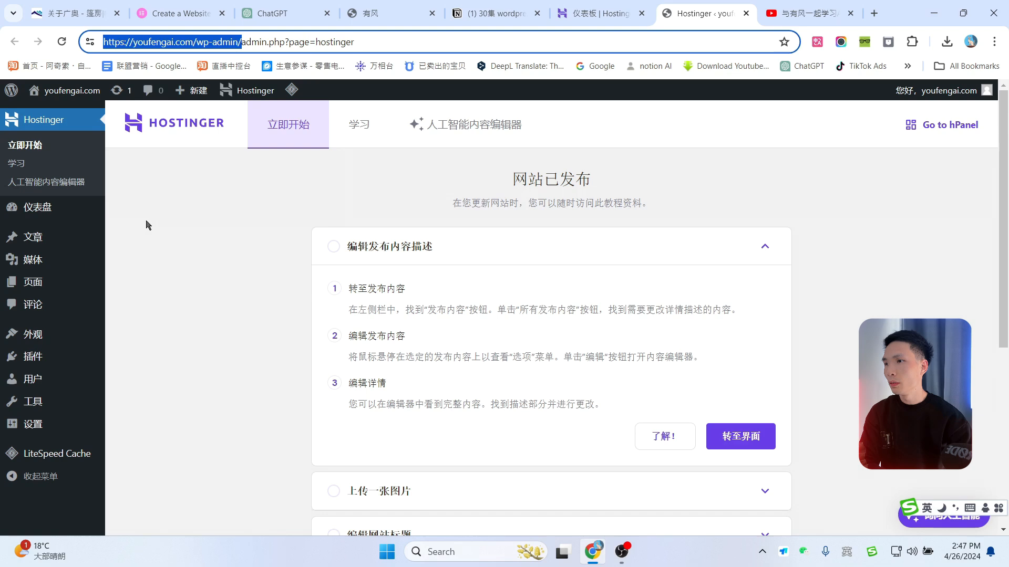
Step: Go to the WordPress dashboard home and look over its boxes
click(40, 210)
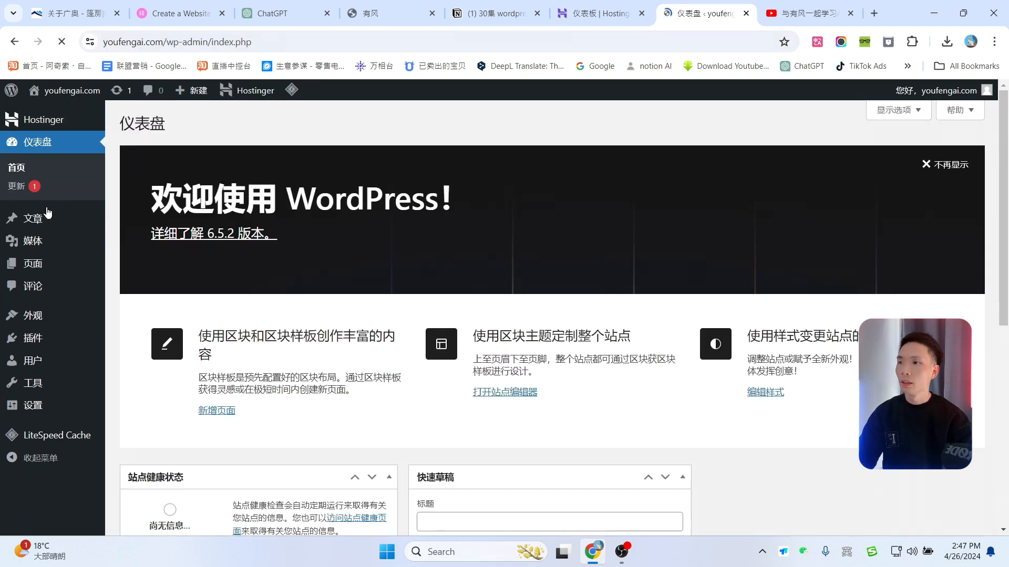
scroll(593, 278, down, 8)
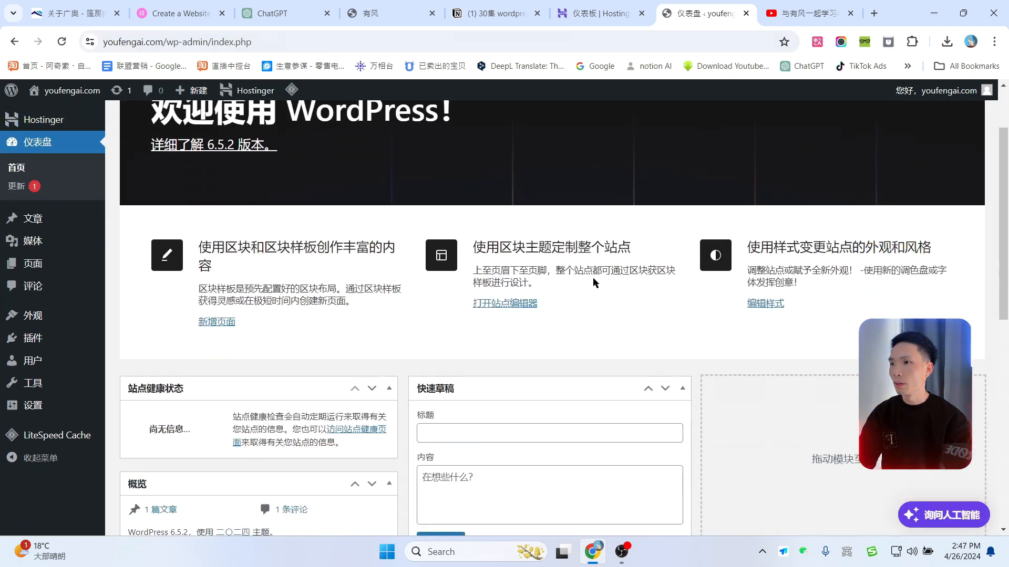
scroll(646, 324, up, 6)
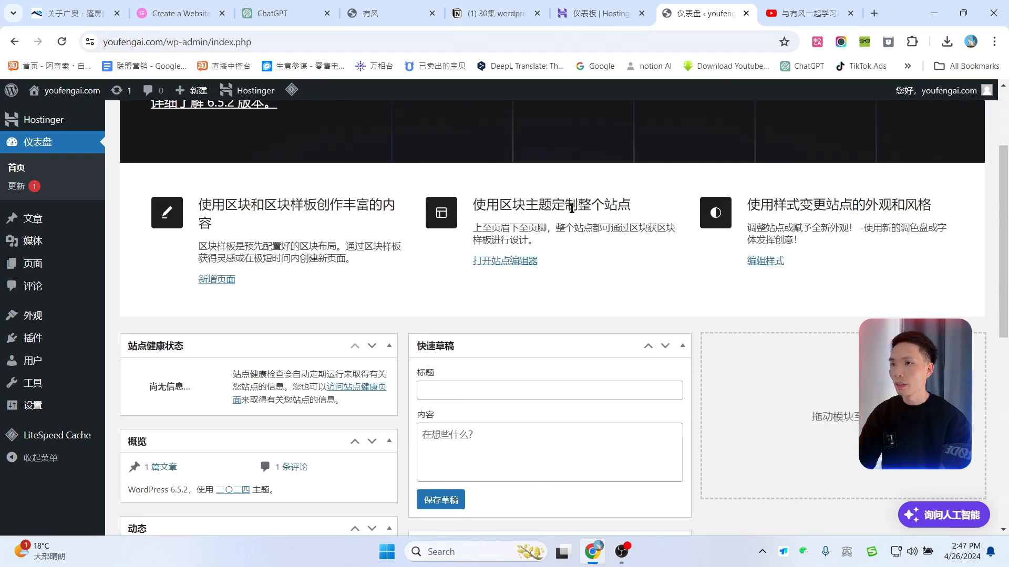
scroll(572, 209, down, 5)
scroll(451, 305, up, 7)
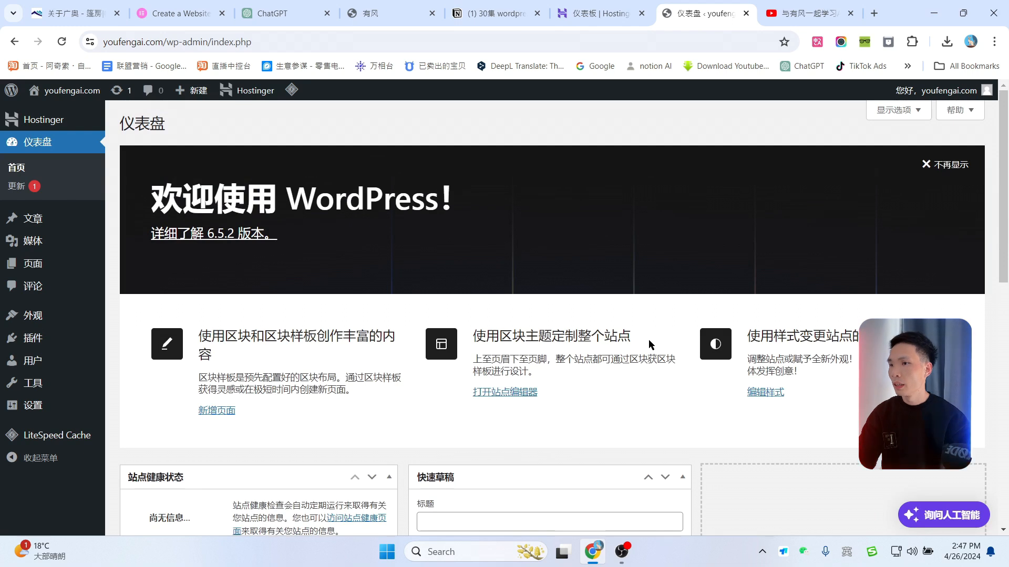
Step: Hide the activity, overview, site health, quick draft, news and welcome boxes
click(899, 110)
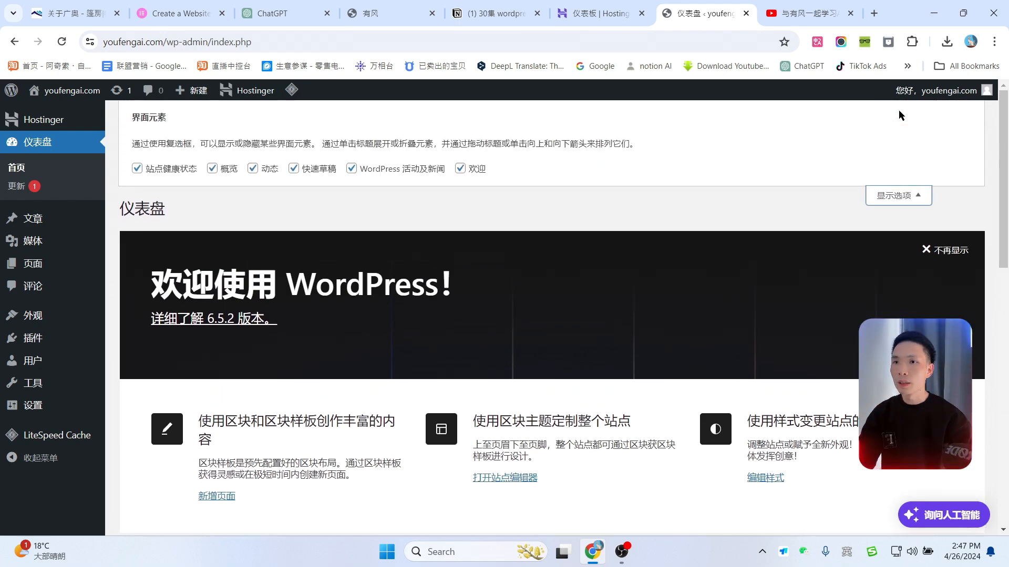
click(254, 169)
click(213, 168)
click(147, 169)
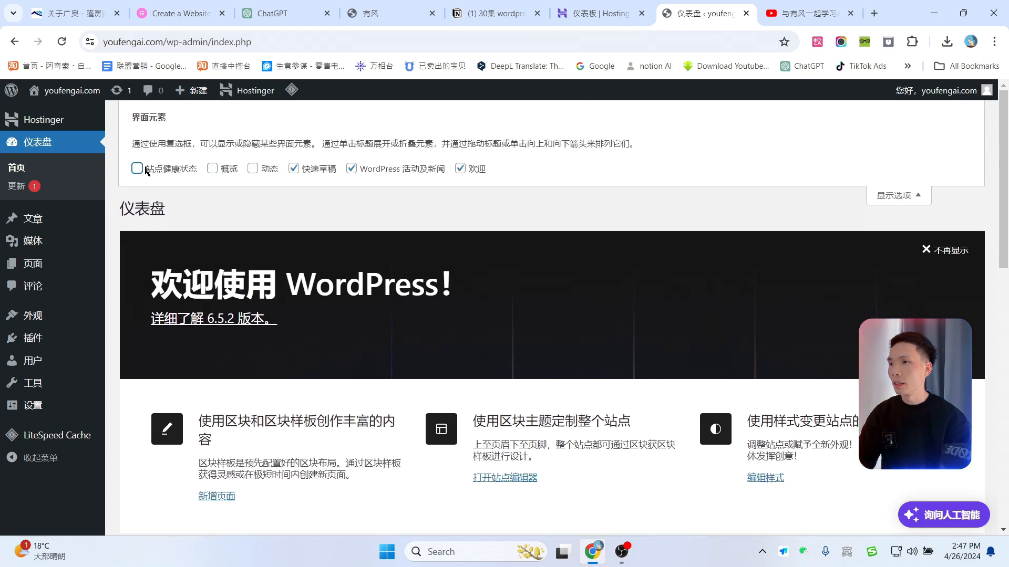
click(293, 168)
click(351, 168)
click(460, 168)
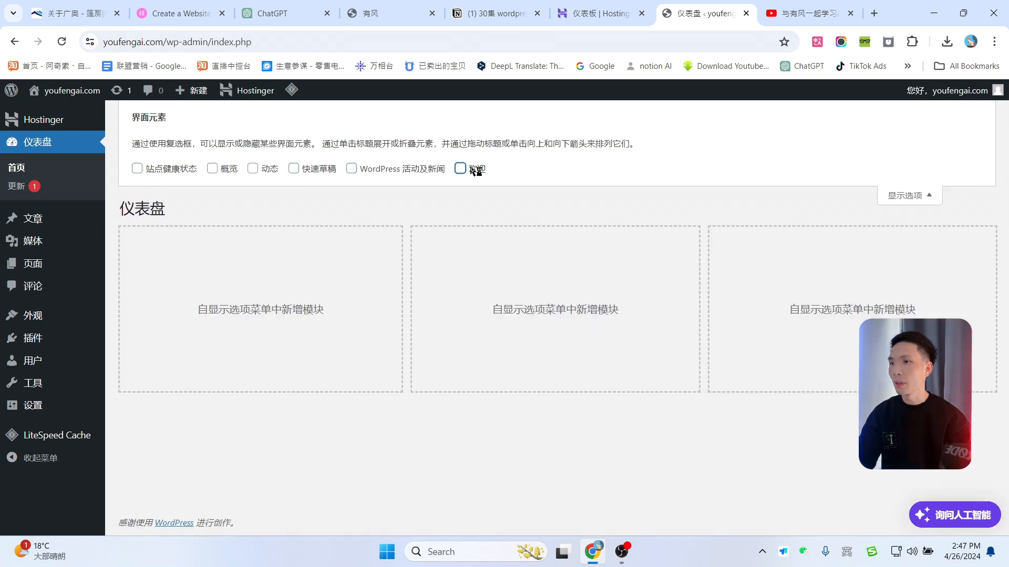
click(905, 196)
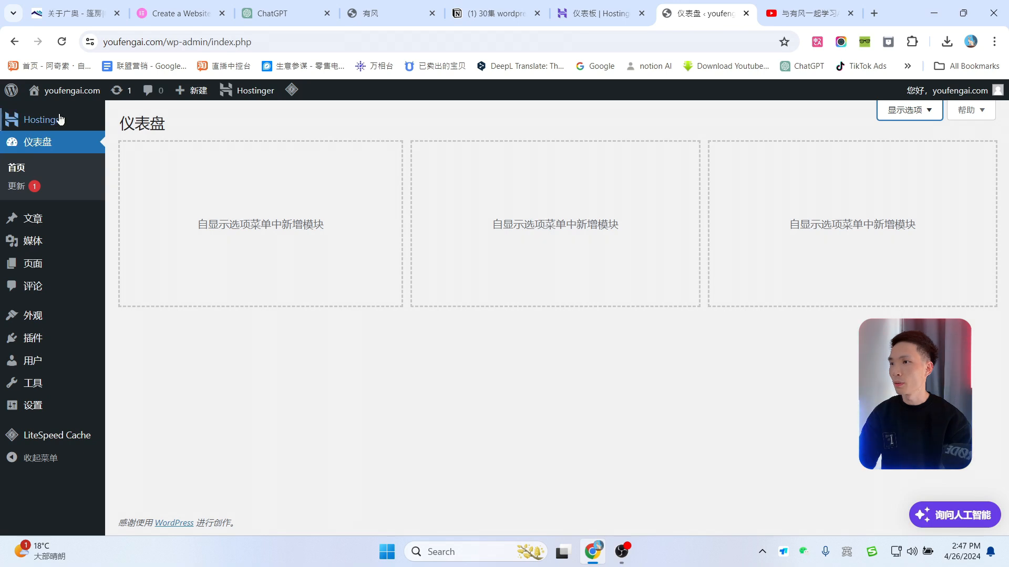
mouse_move(33, 223)
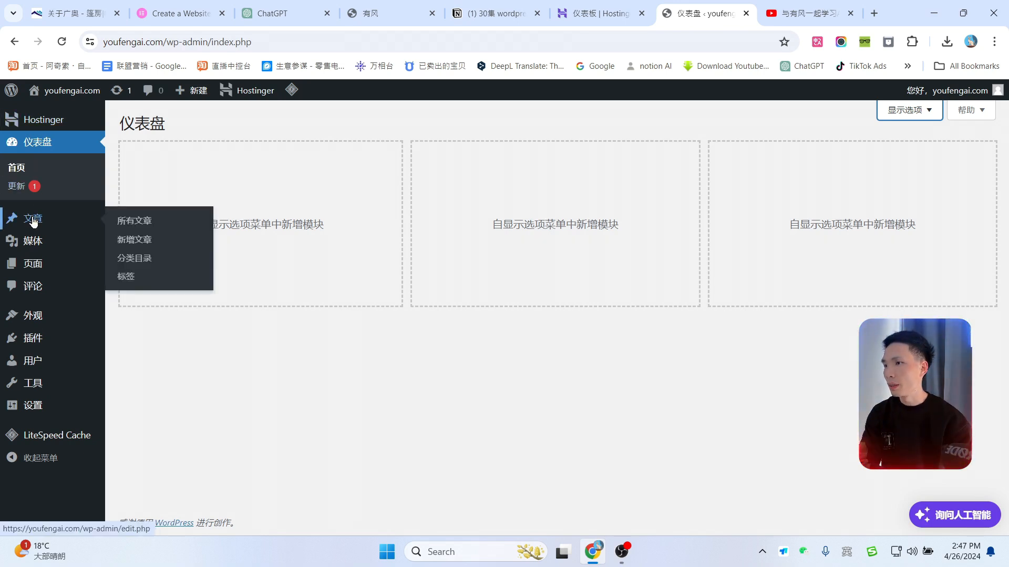
mouse_move(33, 269)
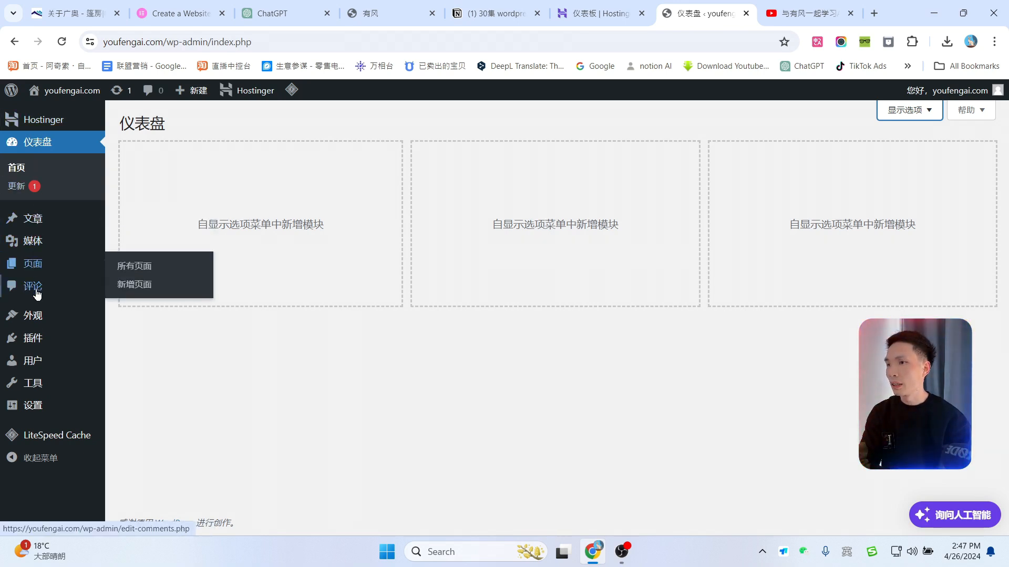
mouse_move(41, 323)
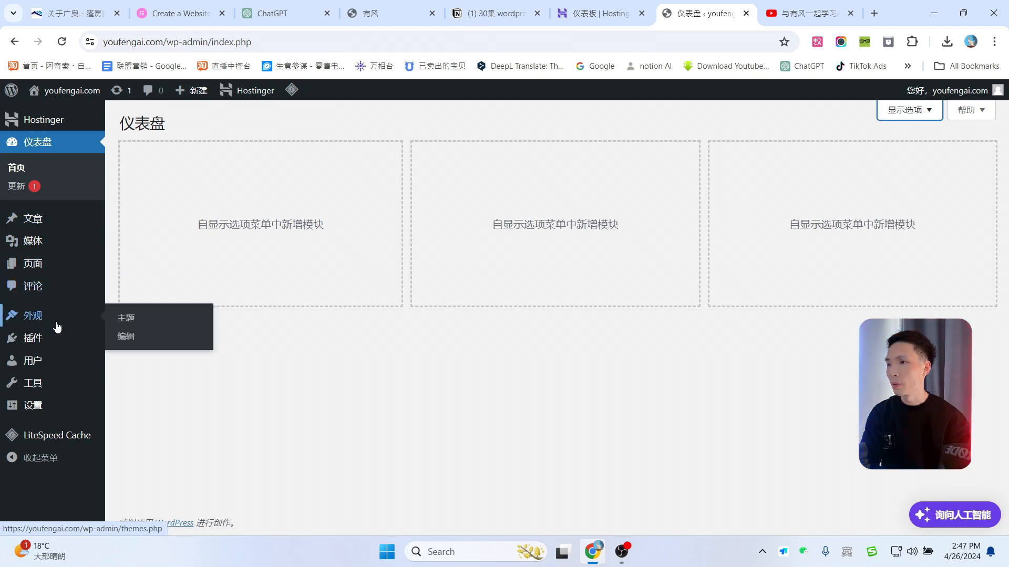
mouse_move(41, 342)
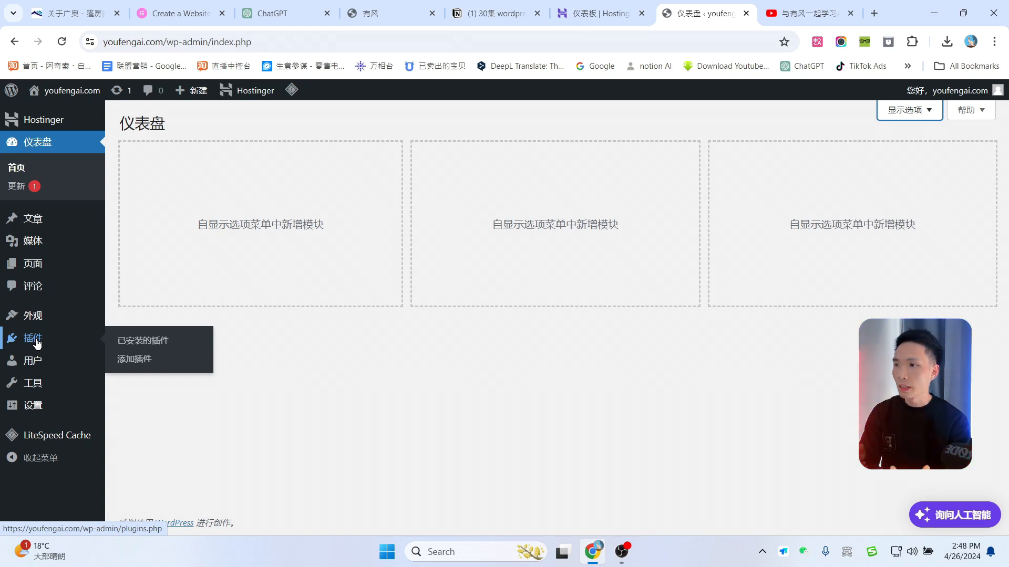
mouse_move(41, 408)
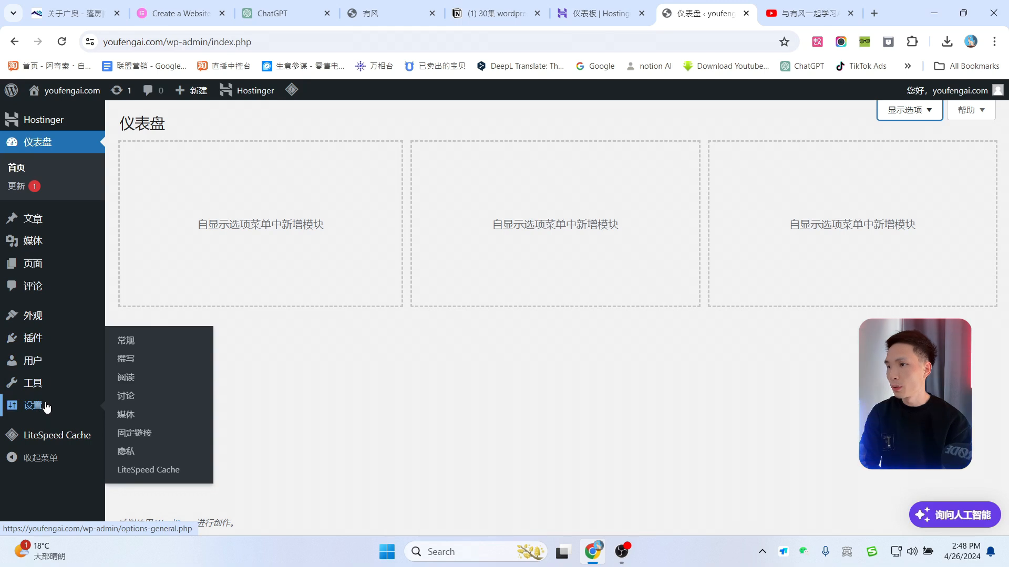
Step: Select the two Hostinger plugins in the plugins list, leaving LiteSpeed Cache out
click(33, 342)
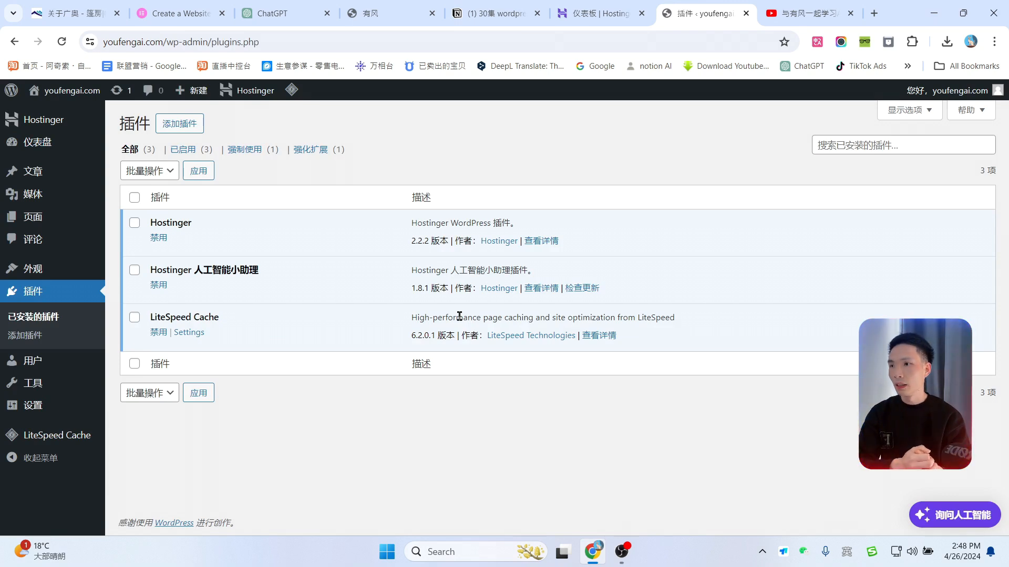
click(134, 198)
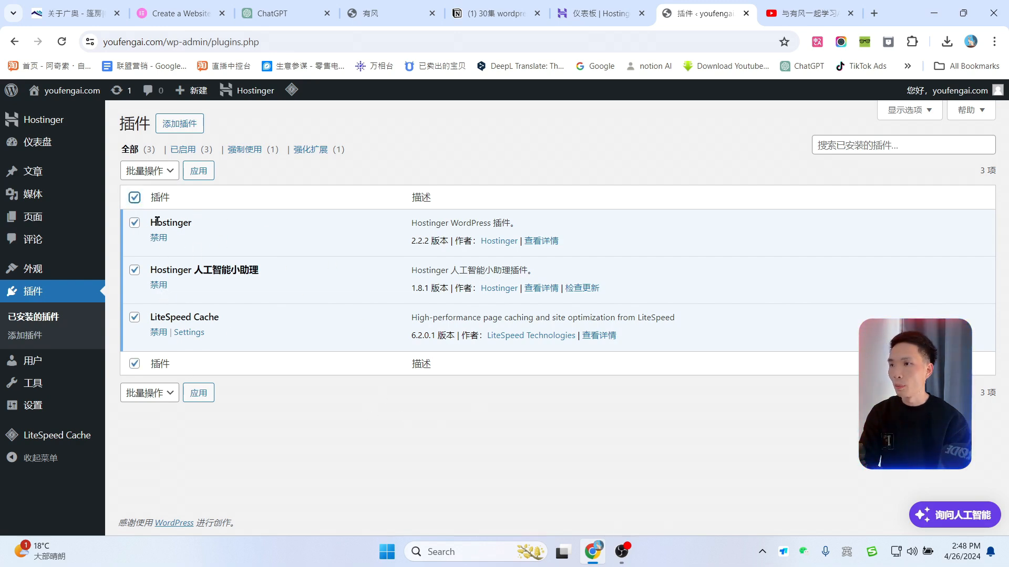
click(161, 173)
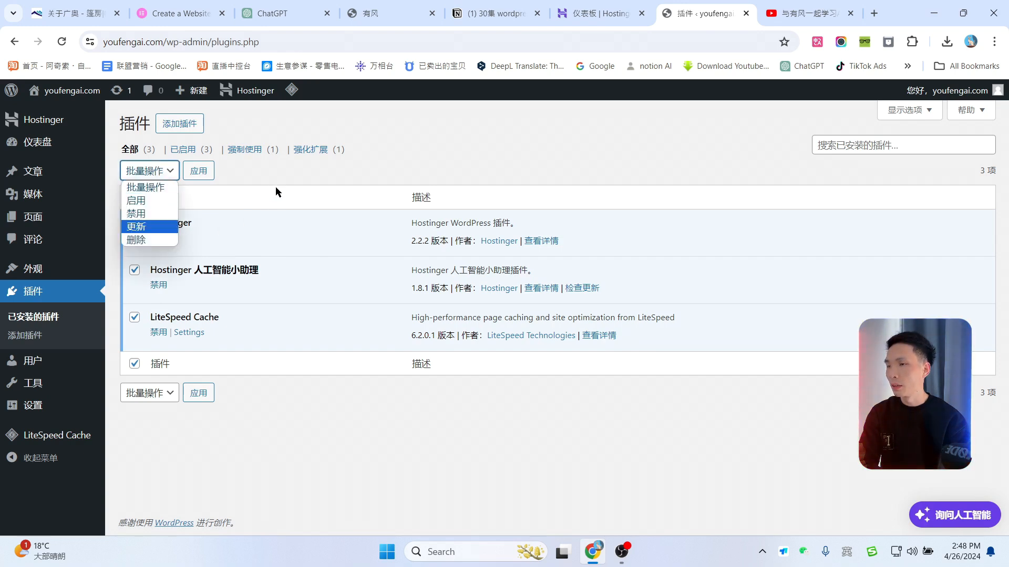
click(145, 214)
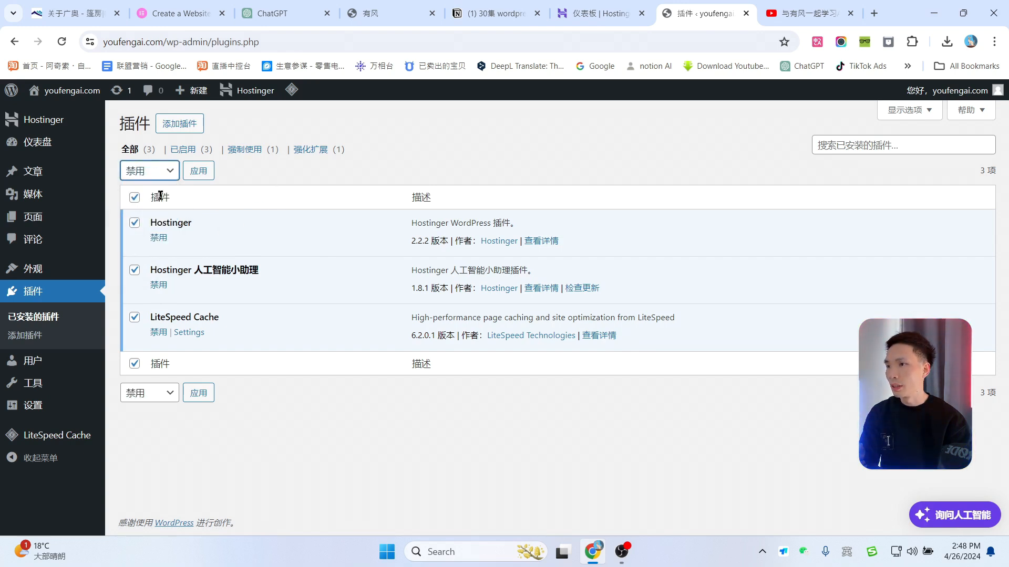
click(149, 171)
click(147, 241)
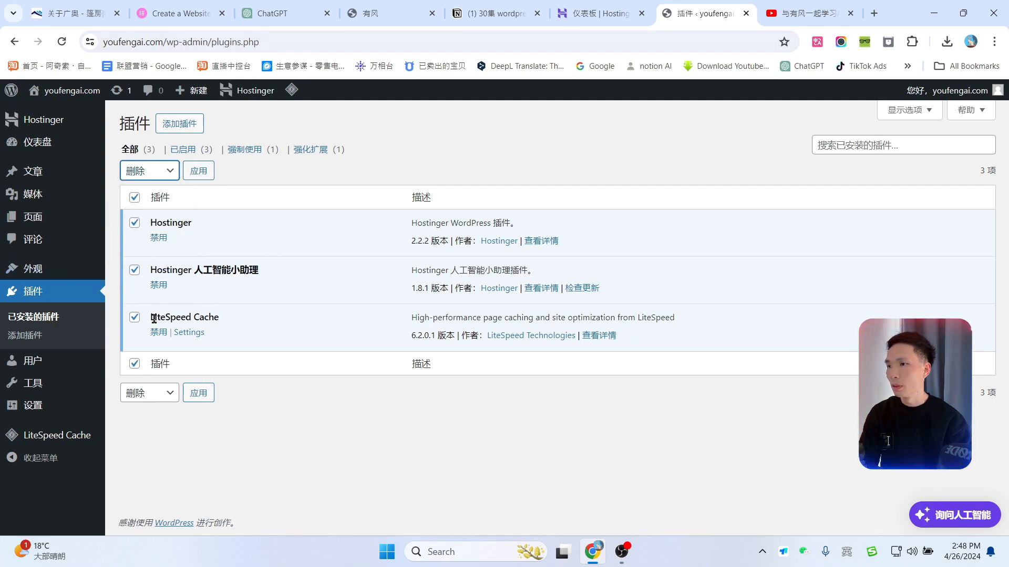
drag(153, 318, 225, 318)
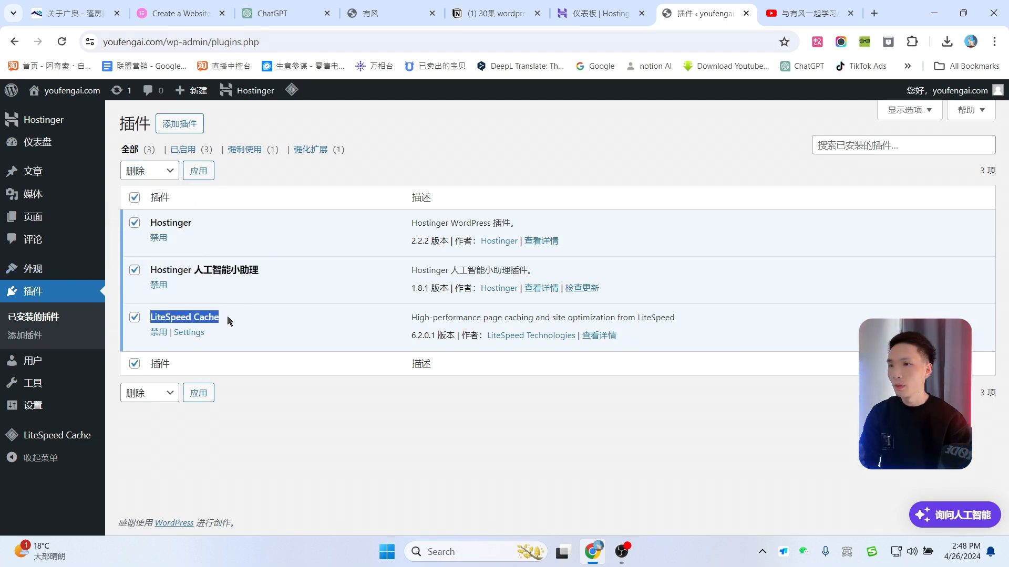
click(134, 318)
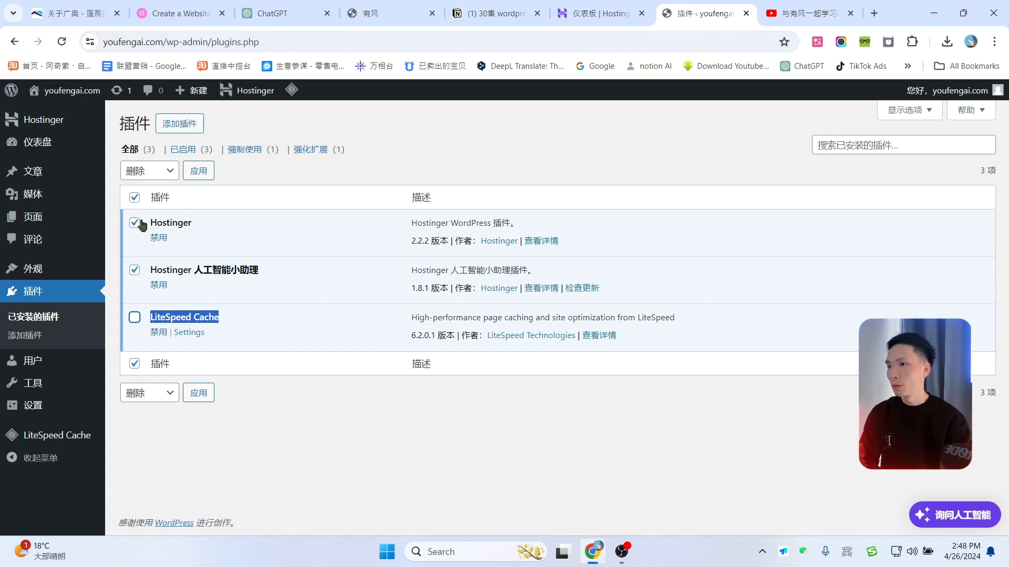
click(199, 172)
key(Escape)
Step: Deactivate and then delete the Hostinger and Hostinger AI assistant plugins
click(145, 170)
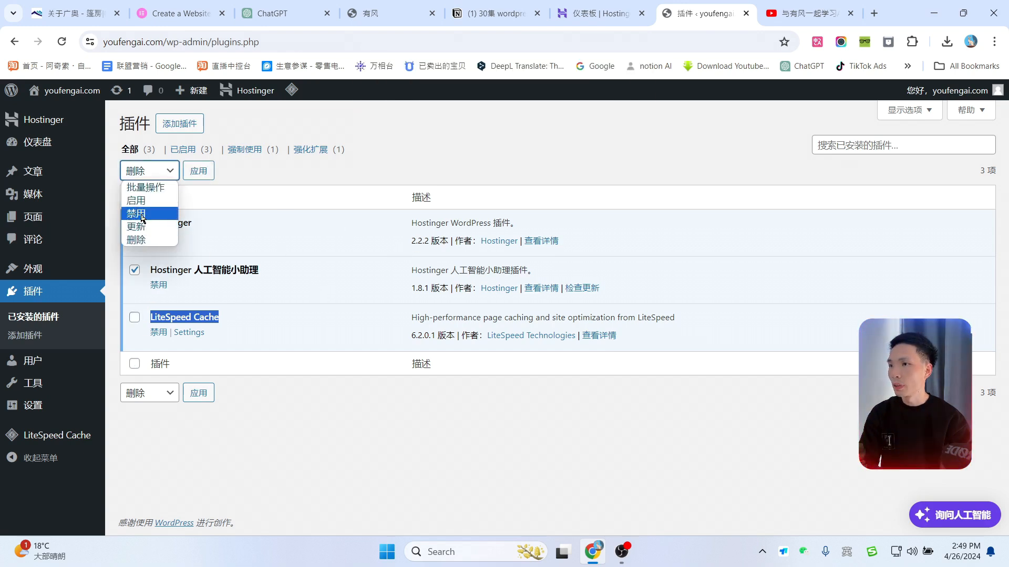
click(138, 213)
click(199, 170)
click(134, 309)
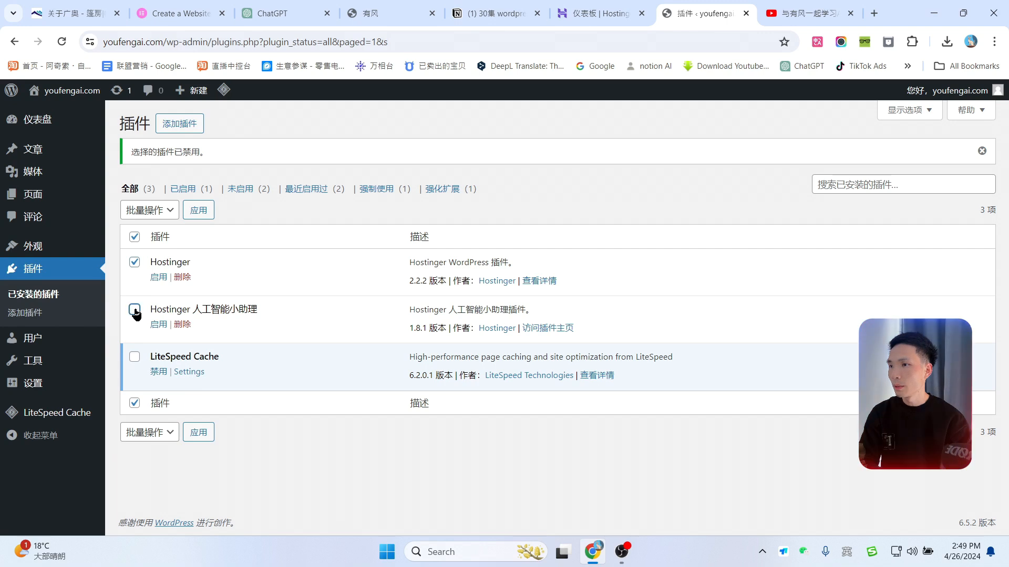
click(149, 210)
click(138, 279)
click(193, 215)
key(Return)
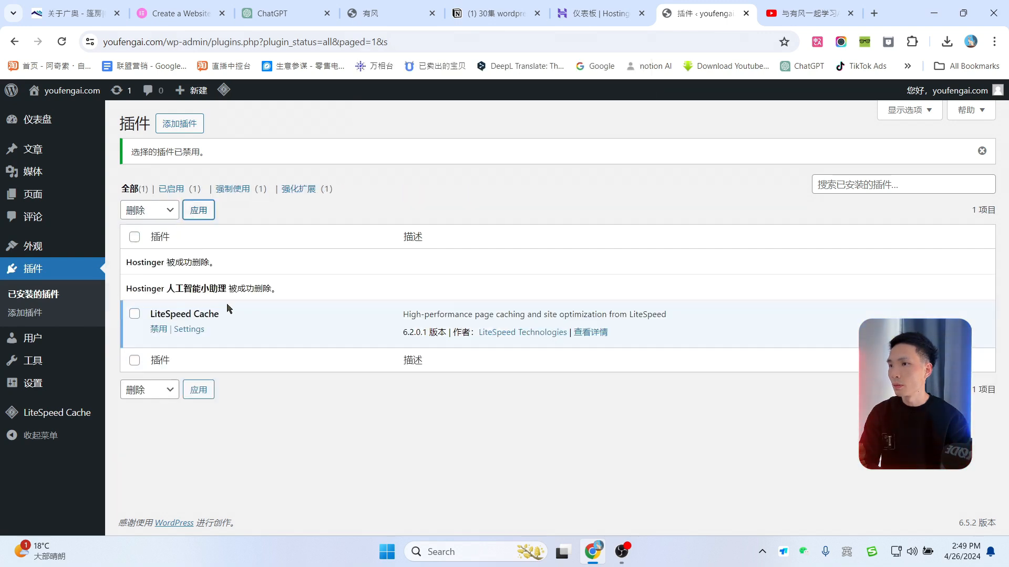
Step: Deactivate the remaining LiteSpeed Cache plugin
click(159, 331)
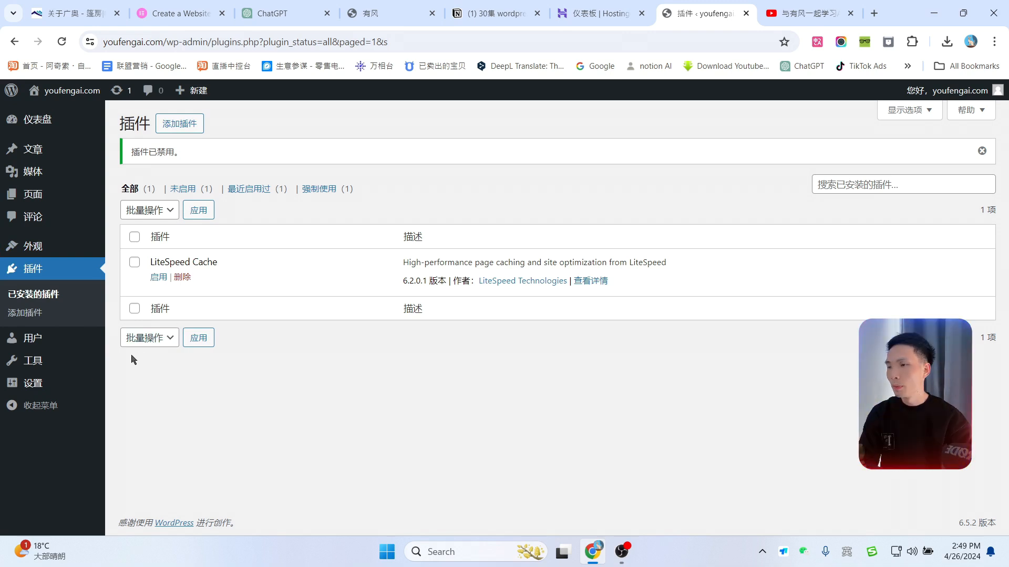
mouse_move(39, 385)
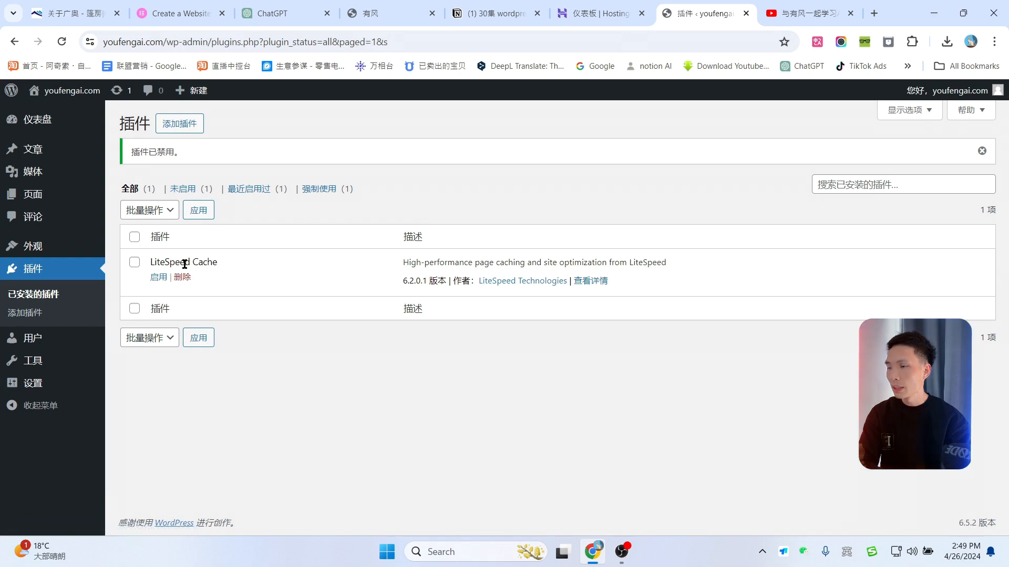
mouse_move(42, 341)
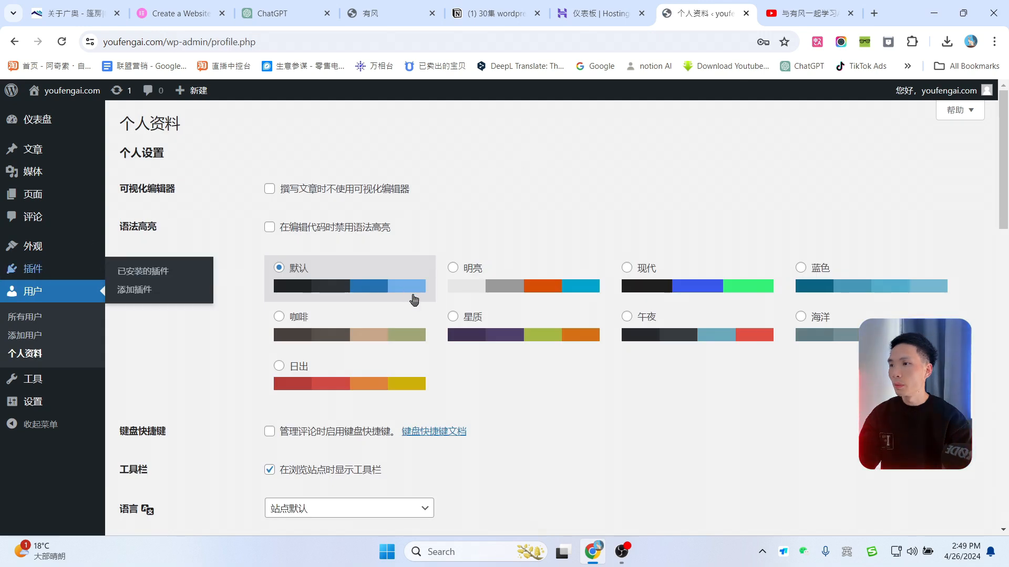
Step: Try the 明亮 and 蓝色 colour schemes, settle on 现代, and open the language list
click(522, 265)
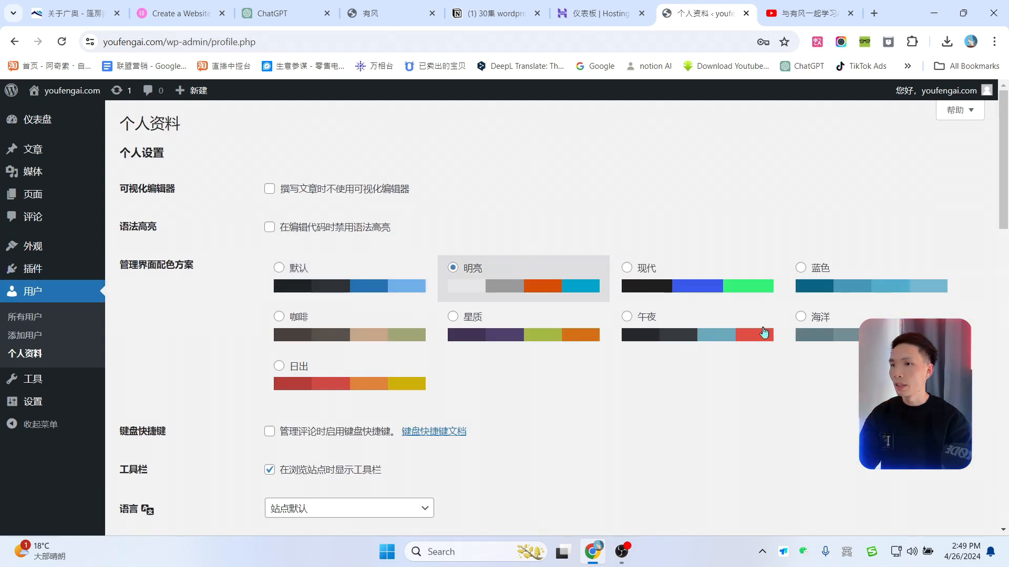
click(688, 263)
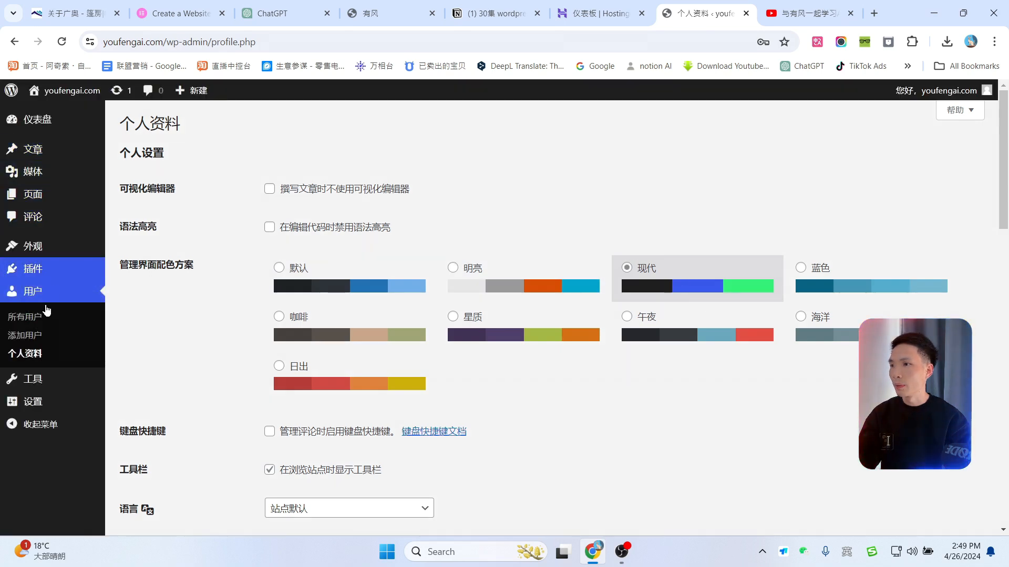
click(831, 286)
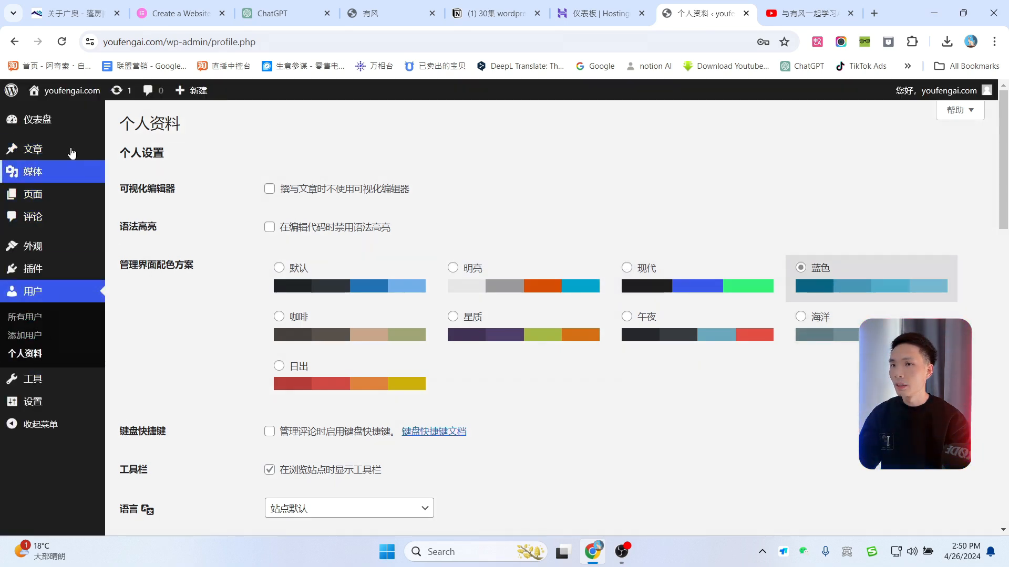
click(651, 284)
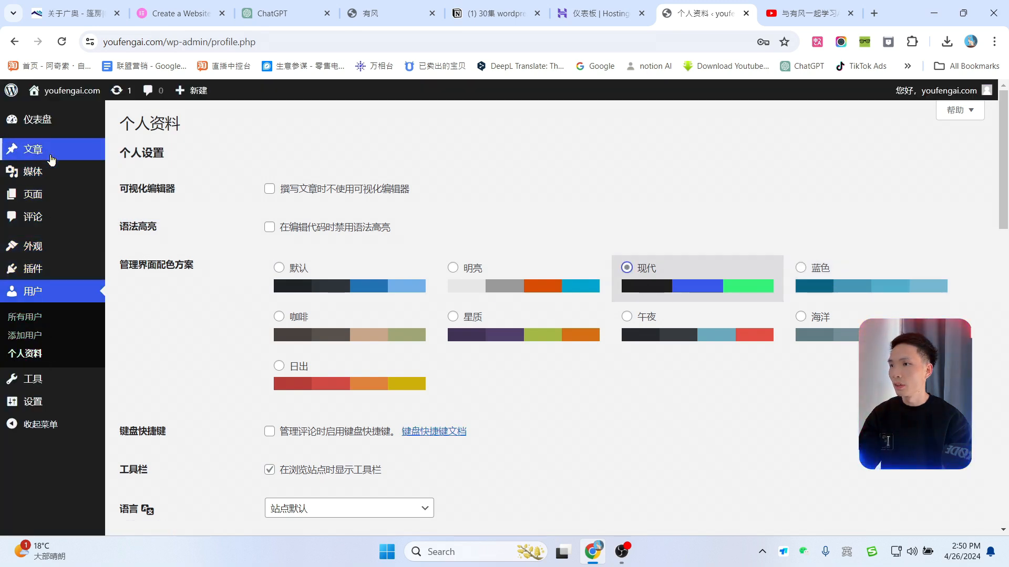
scroll(699, 338, down, 5)
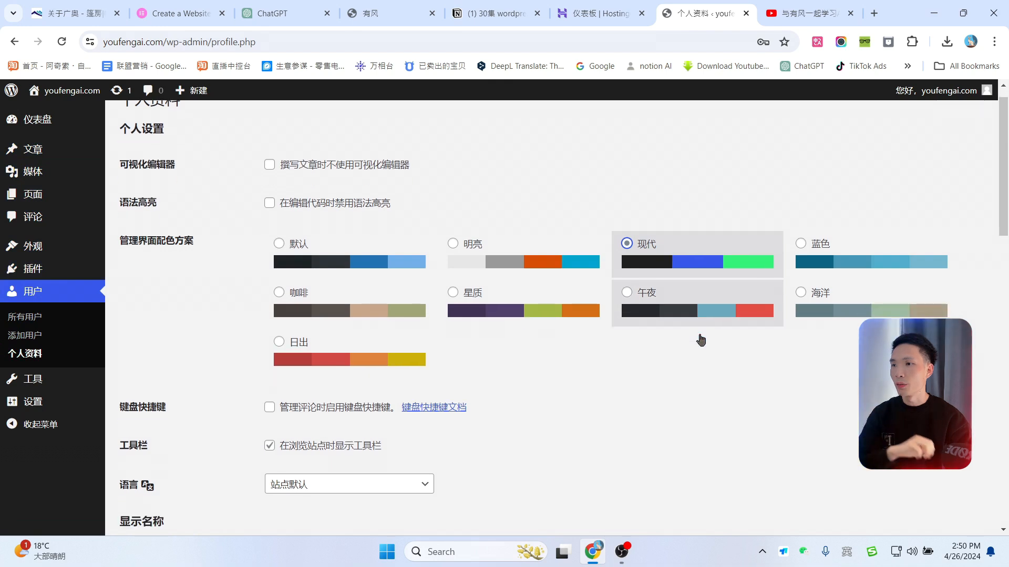
click(360, 247)
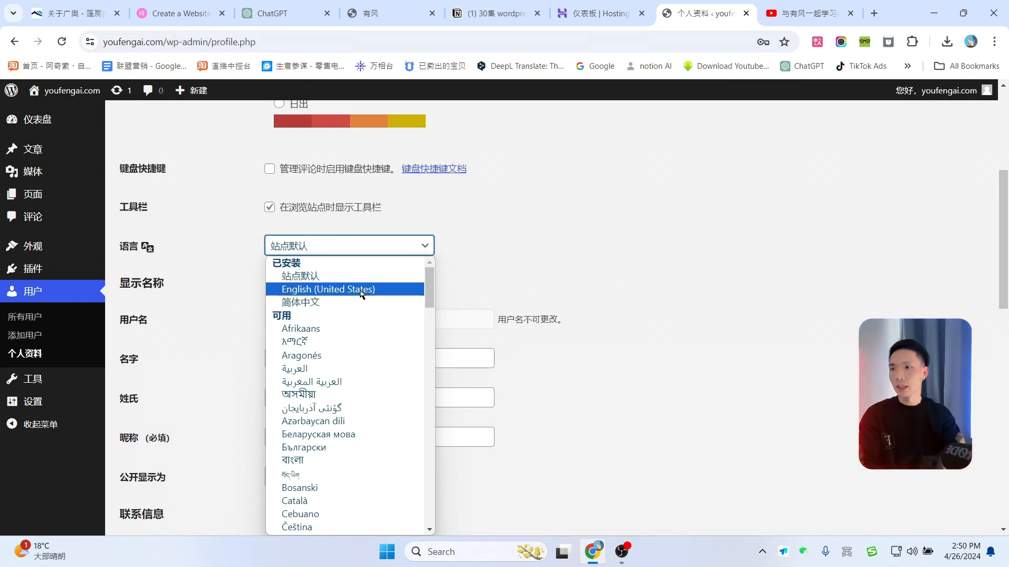
Step: Replace the profile nickname with a new one and make it the public display name
click(603, 241)
scroll(316, 298, down, 3)
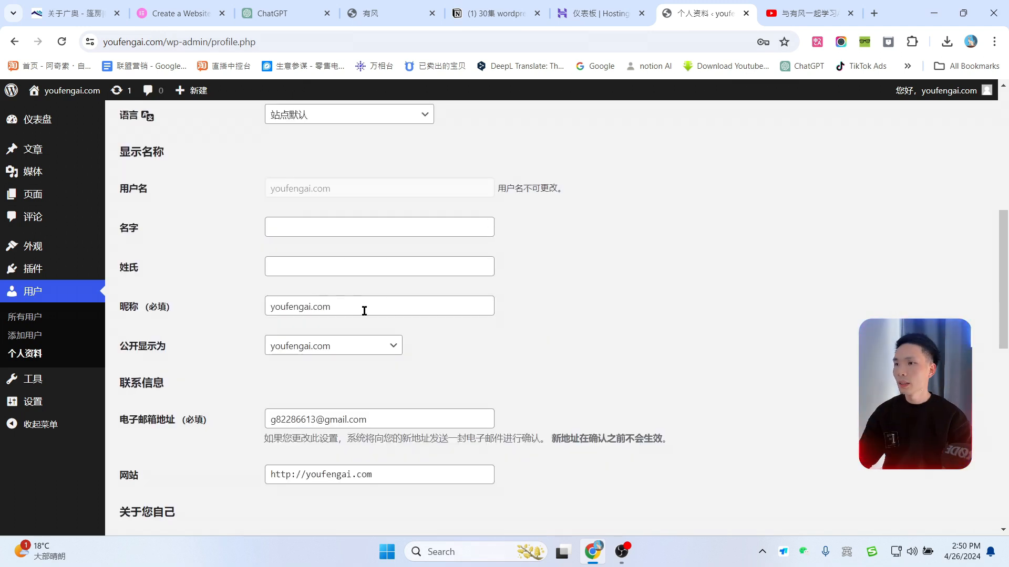
drag(370, 310, 236, 315)
text(wind)
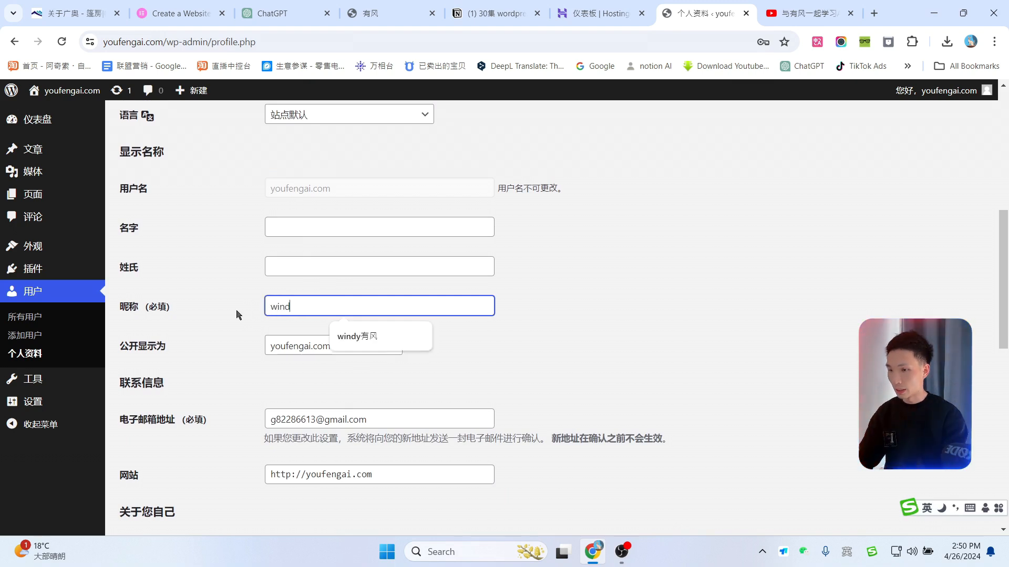
text(y有风)
click(374, 341)
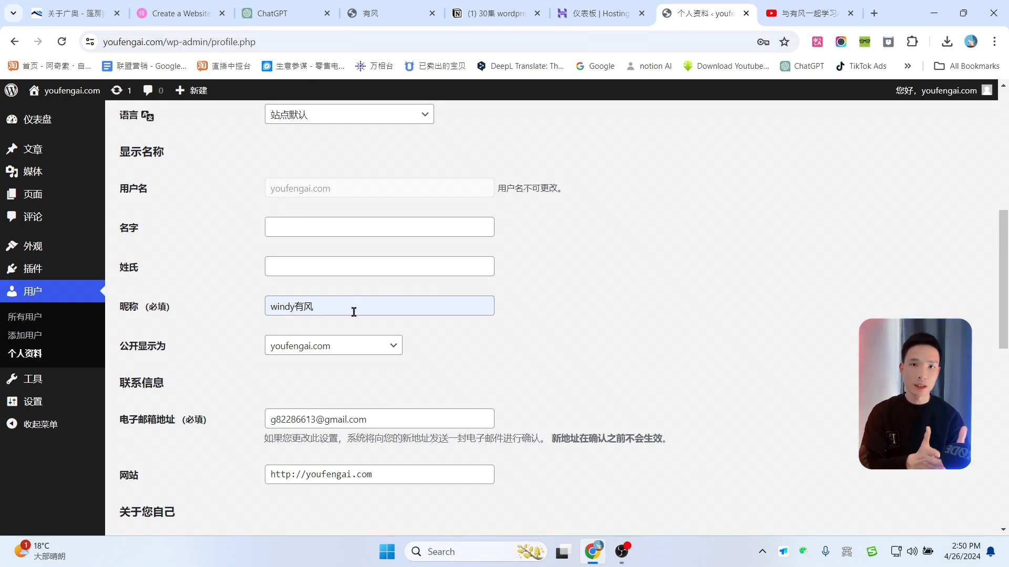
click(352, 354)
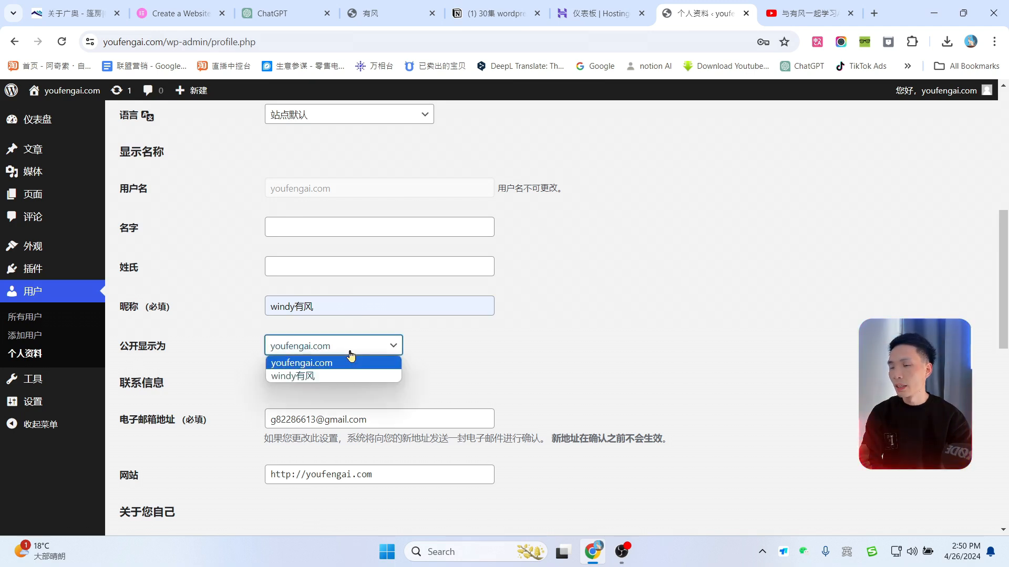
click(377, 377)
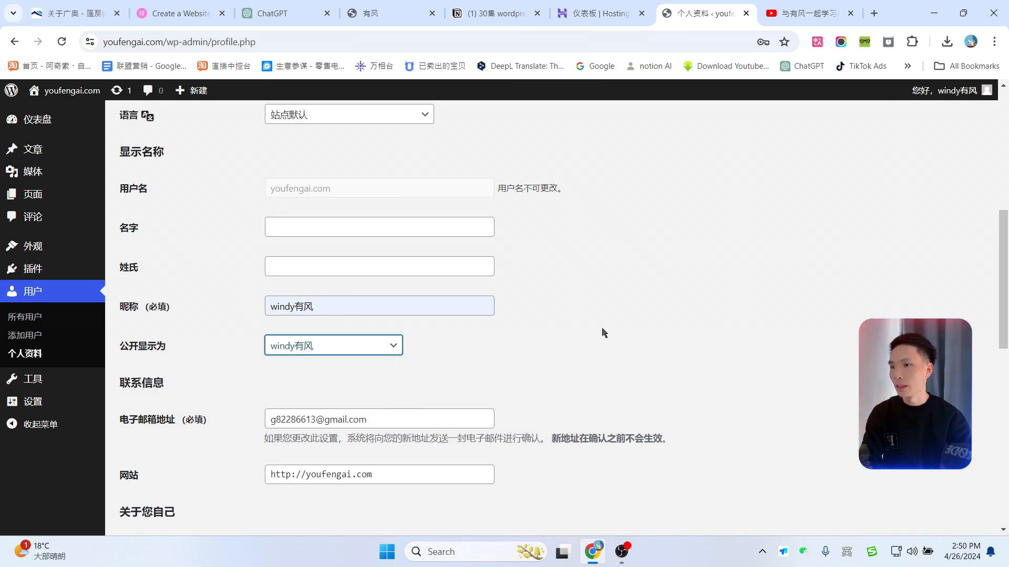
Step: Leave the e-mail unchanged, generate then discard a new password, and save the profile
scroll(605, 333, down, 3)
drag(400, 223, 244, 219)
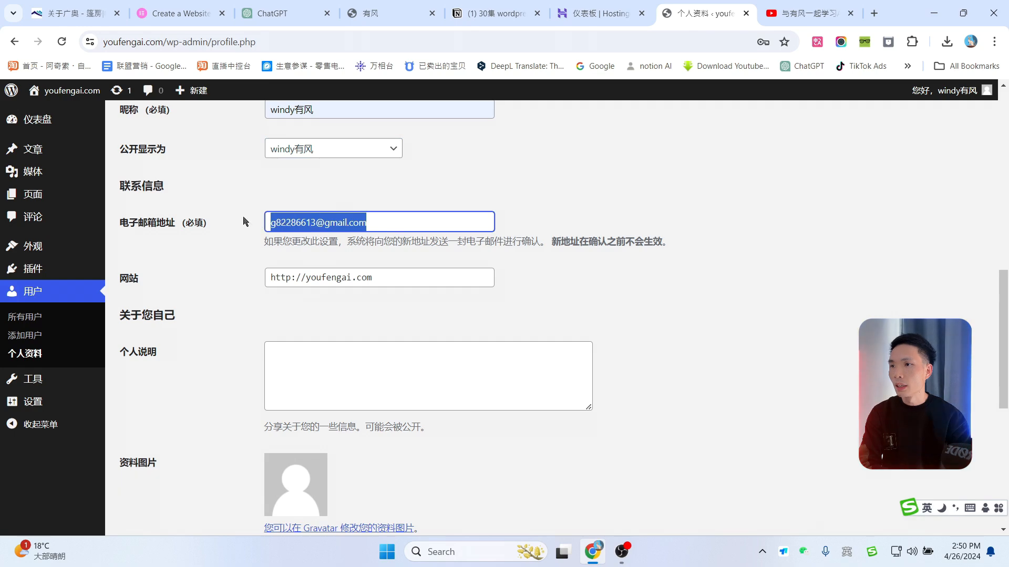
click(536, 189)
scroll(615, 370, down, 5)
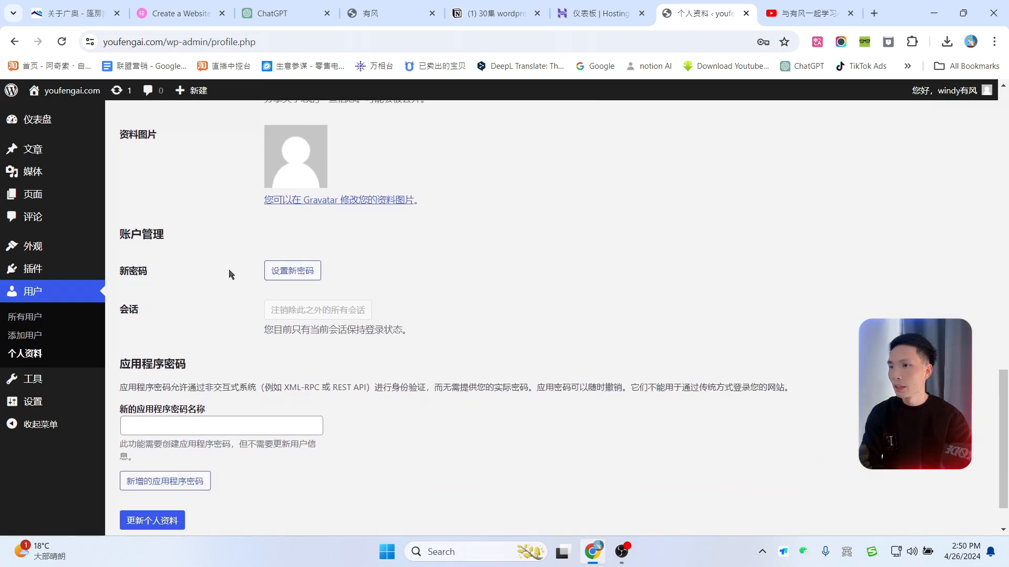
click(286, 271)
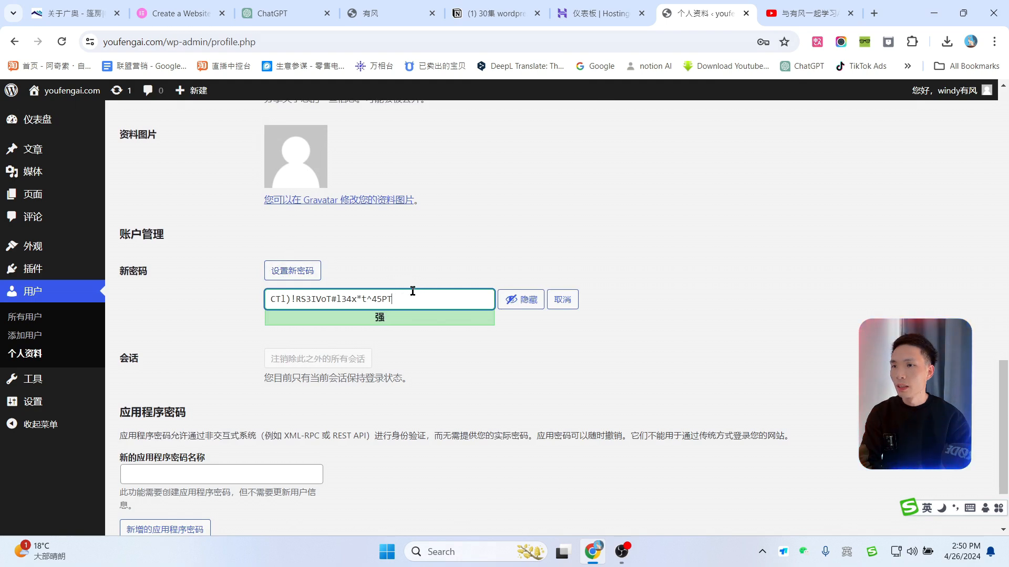
drag(420, 301, 249, 303)
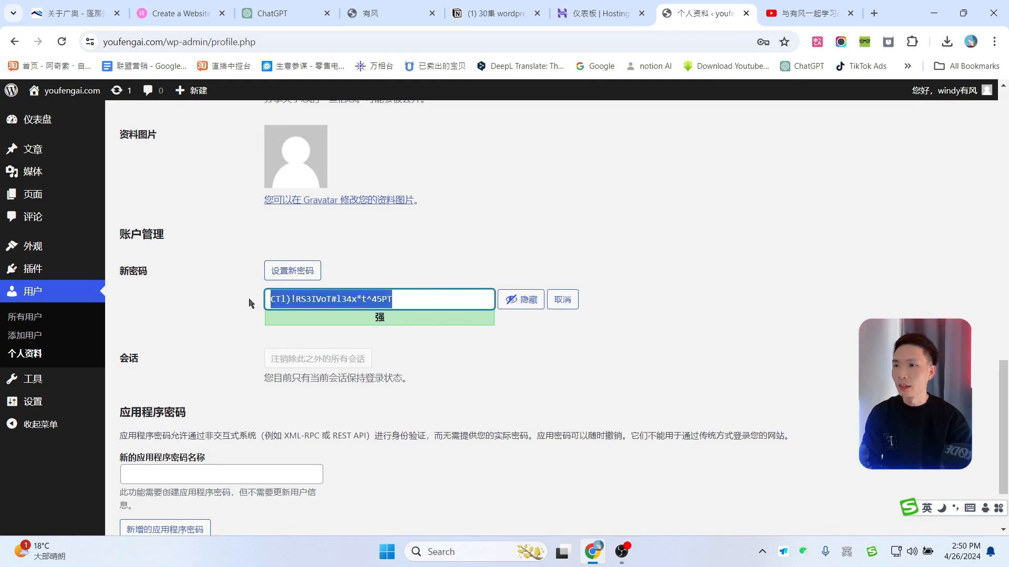
click(511, 300)
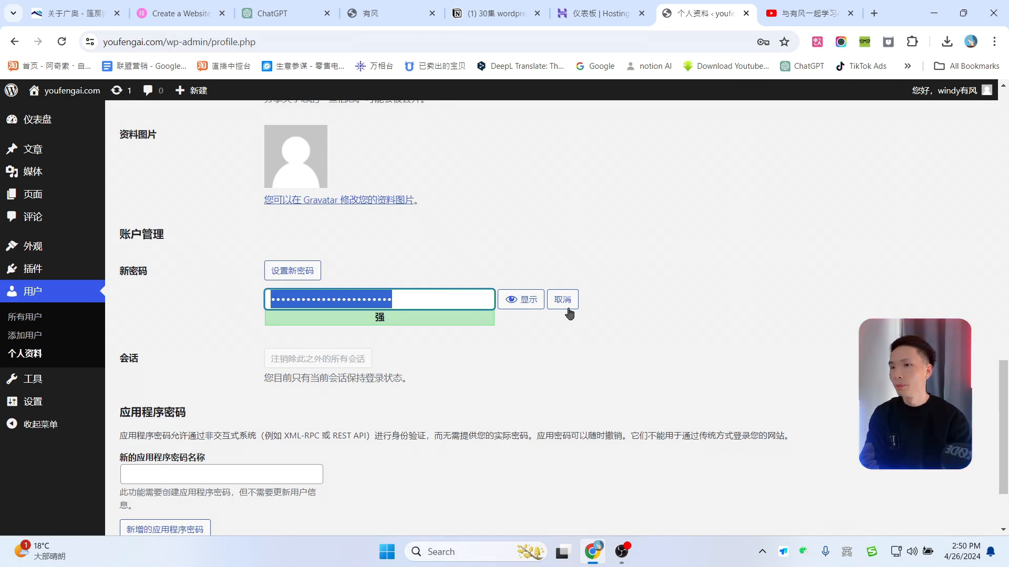
click(562, 301)
scroll(428, 312, down, 1)
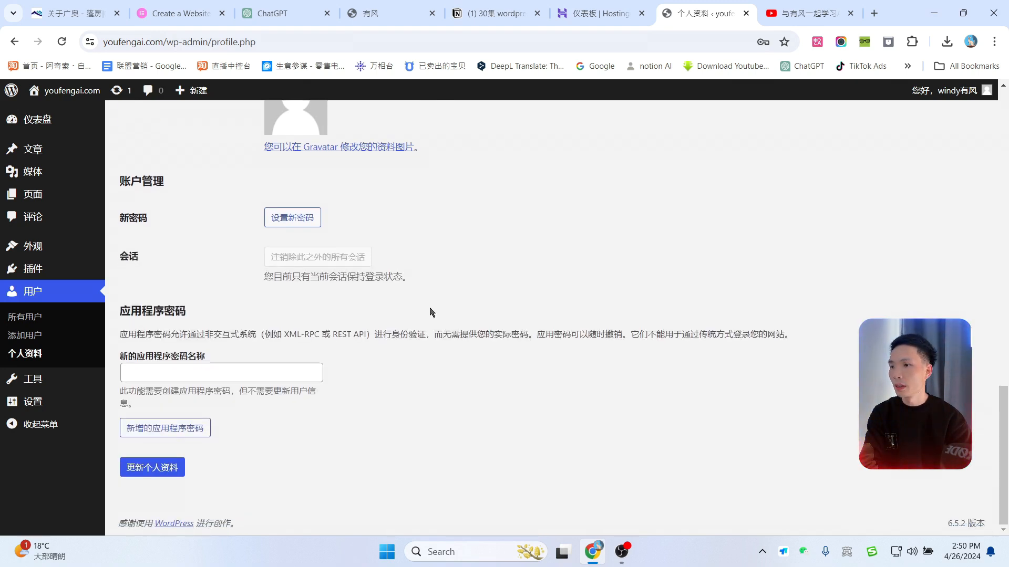
click(150, 475)
scroll(390, 412, up, 1)
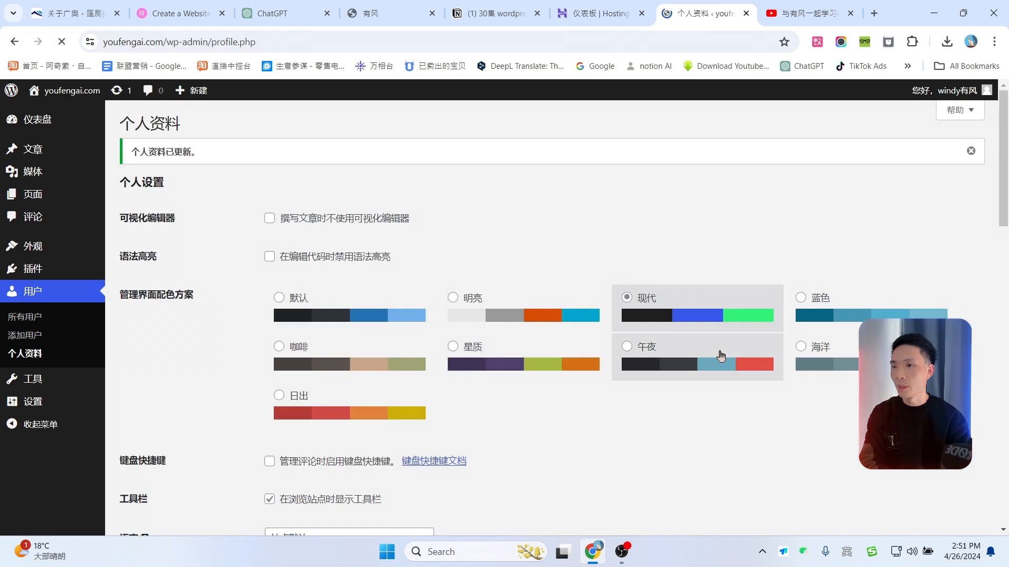
Step: Open the youfengai.com front page in a new tab and scroll through it
mouse_move(68, 92)
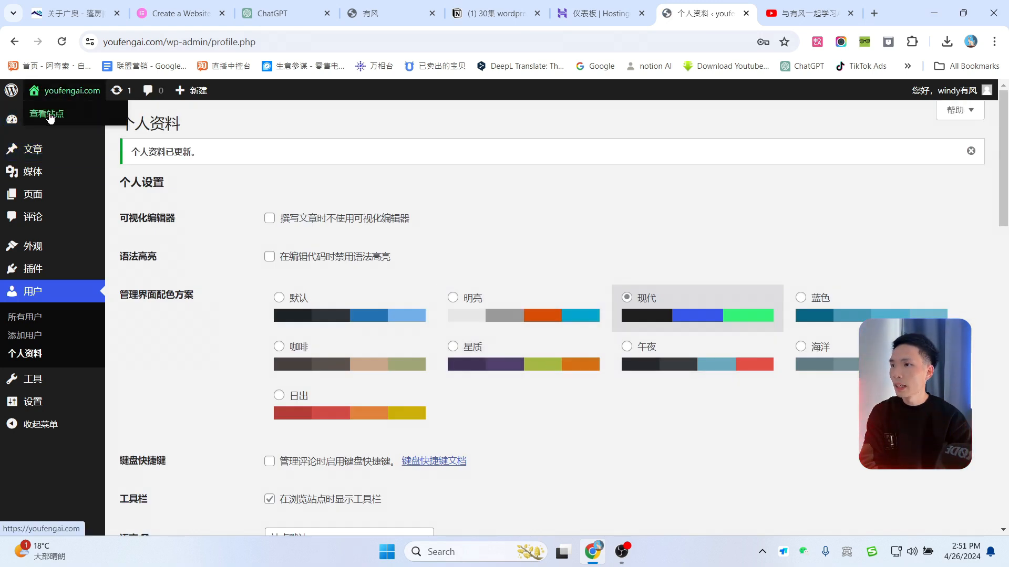
middle_click(46, 114)
click(746, 5)
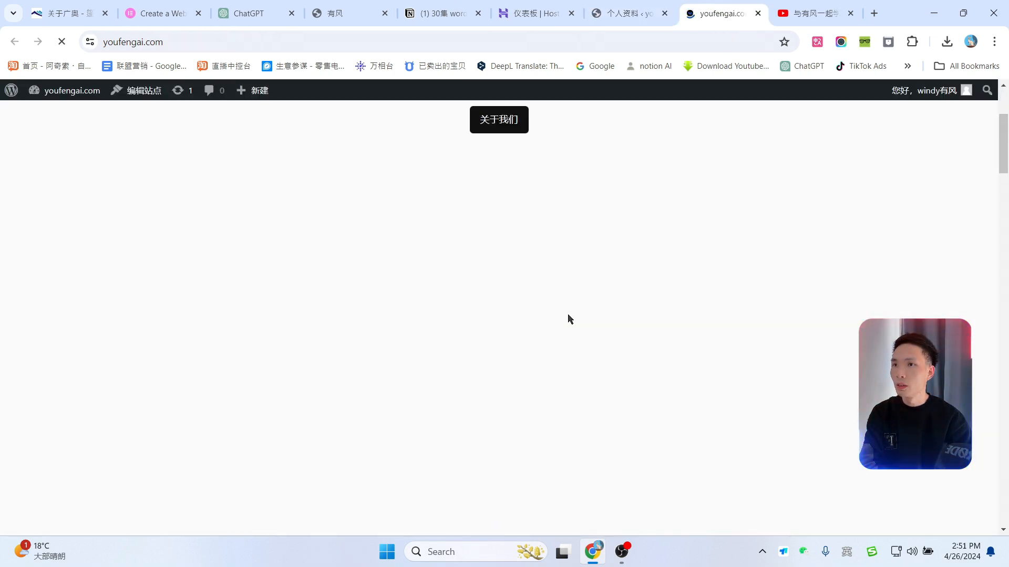
scroll(579, 340, down, 15)
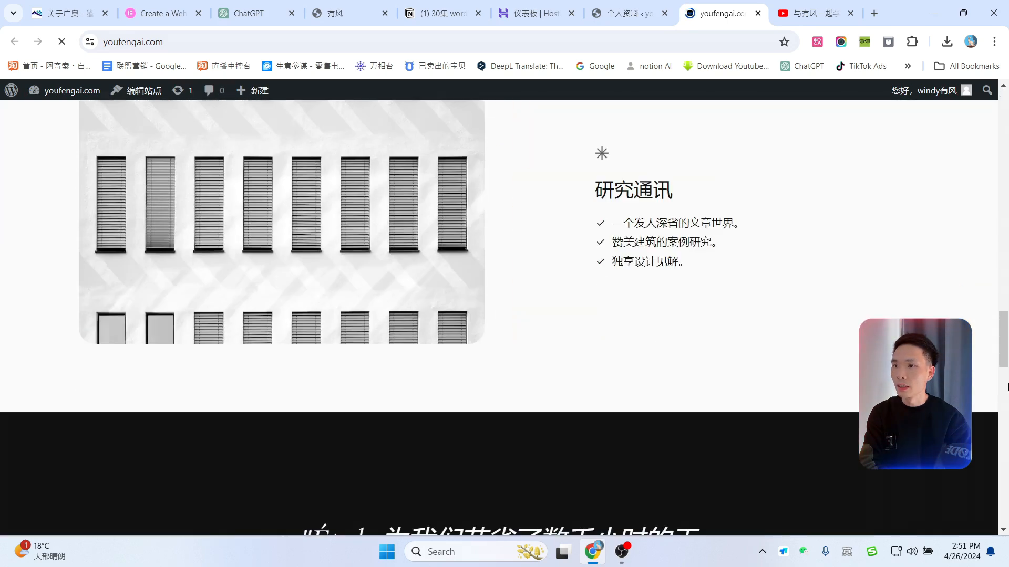
scroll(1007, 388, down, 4)
Step: Compare with the windyyoufeng.com site, then return to the 个人资料 profile tab
click(349, 11)
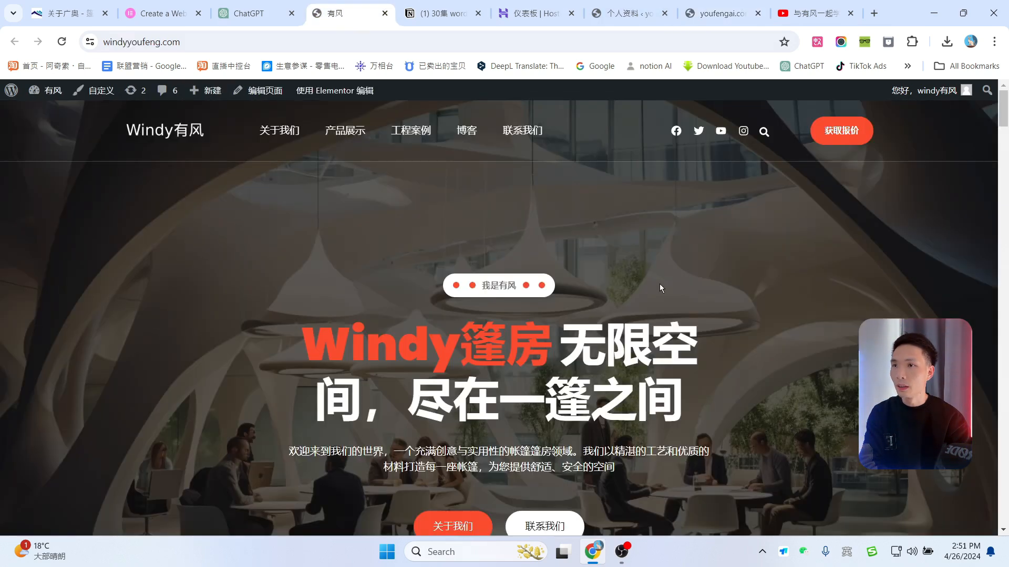
scroll(424, 185, down, 5)
scroll(667, 351, up, 5)
scroll(392, 250, down, 10)
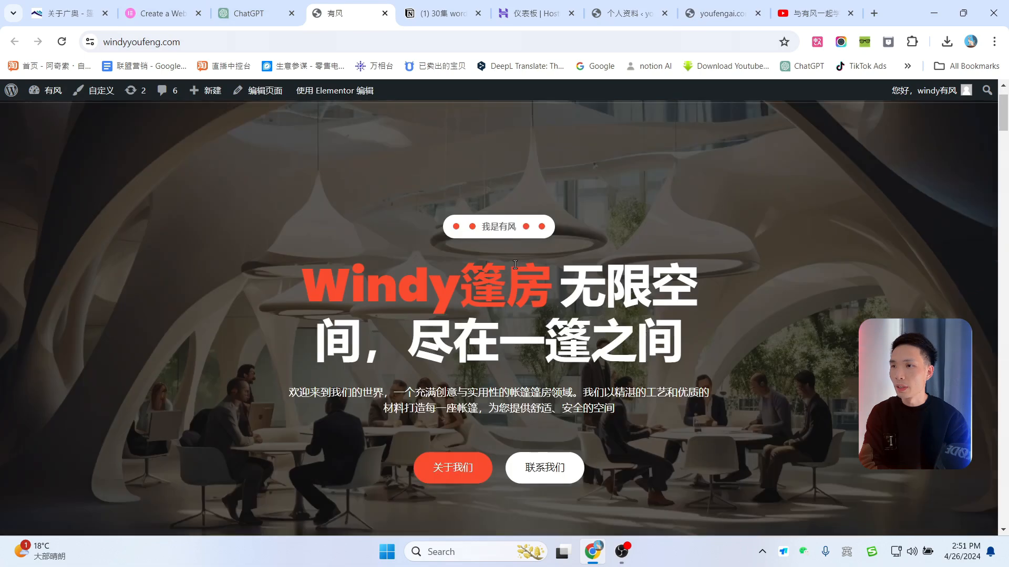
scroll(594, 364, down, 9)
scroll(604, 353, up, 5)
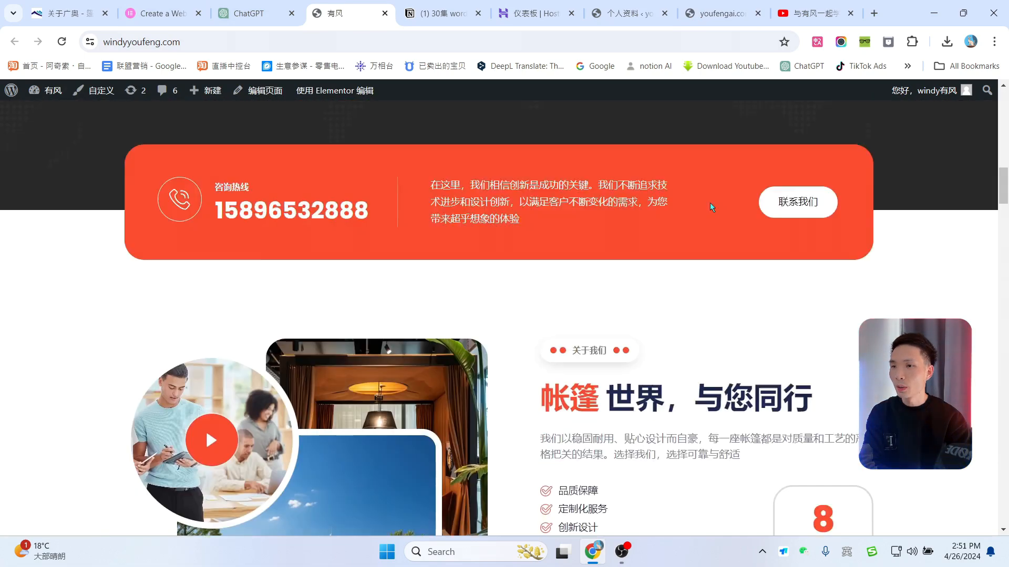
click(721, 6)
scroll(608, 342, up, 15)
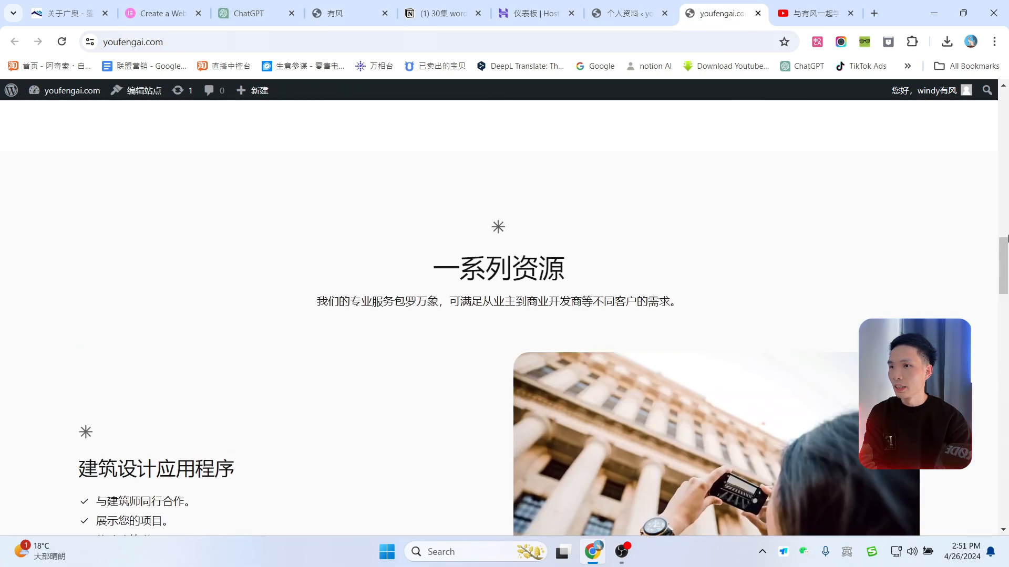
drag(1004, 263, 1003, 113)
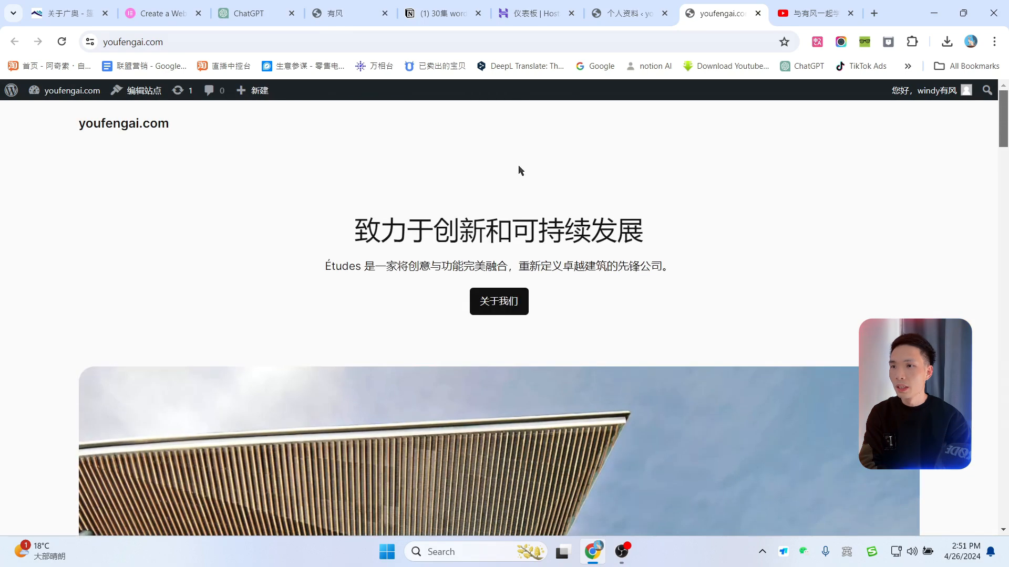
click(614, 4)
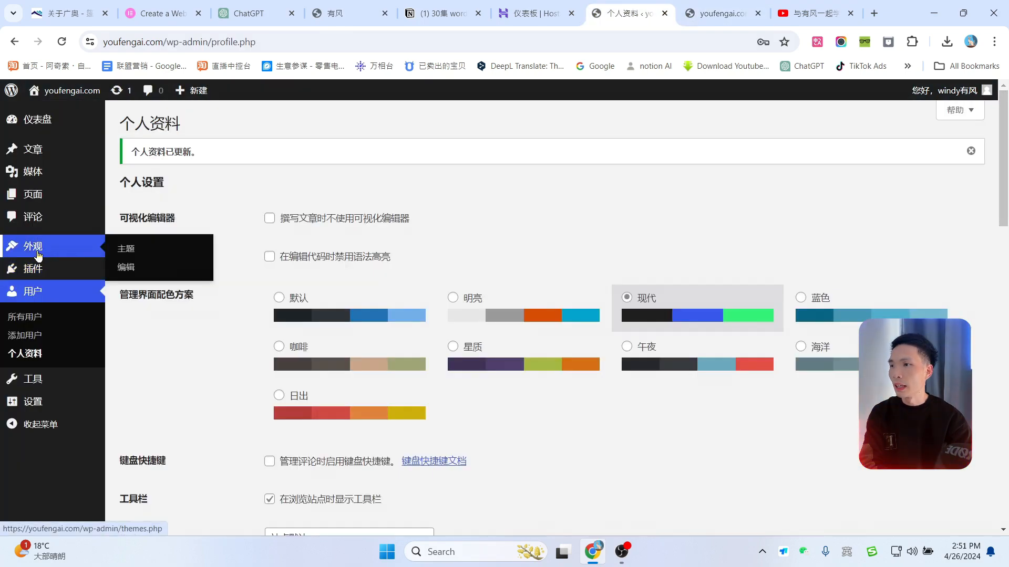
Step: Activate the Twenty Twenty-Two theme from the installed themes page
click(37, 255)
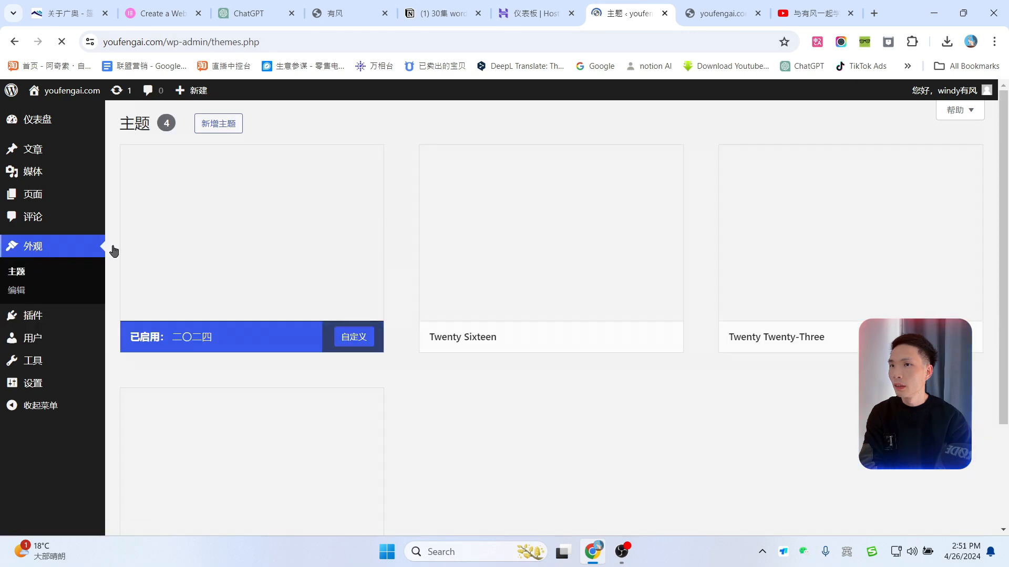
scroll(554, 390, down, 3)
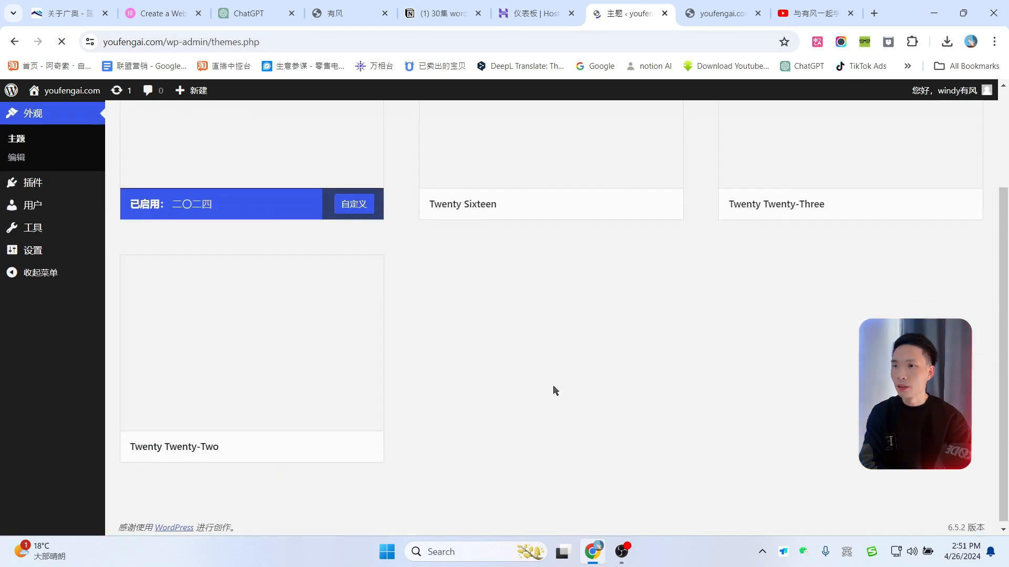
scroll(578, 394, up, 3)
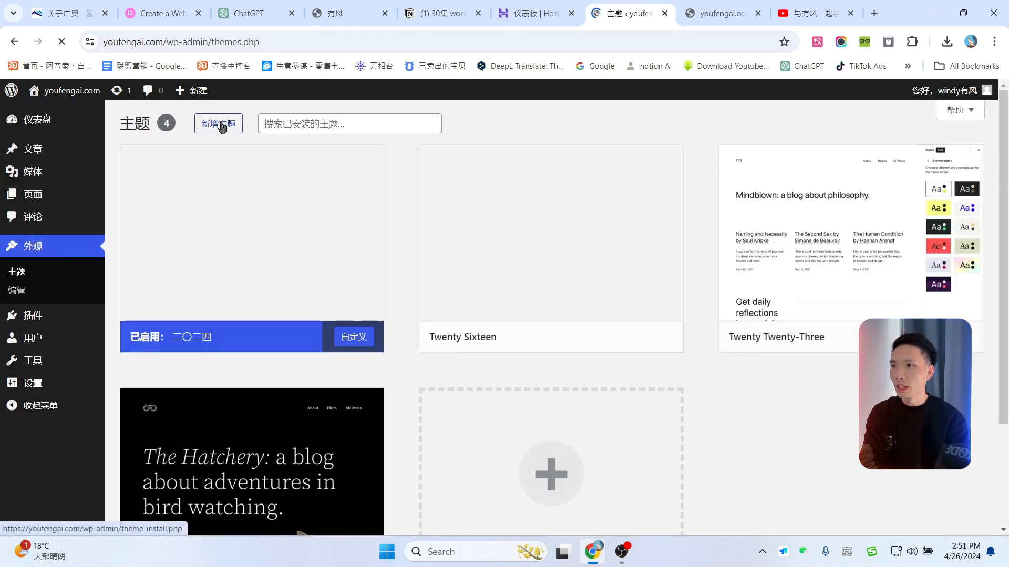
scroll(788, 446, down, 3)
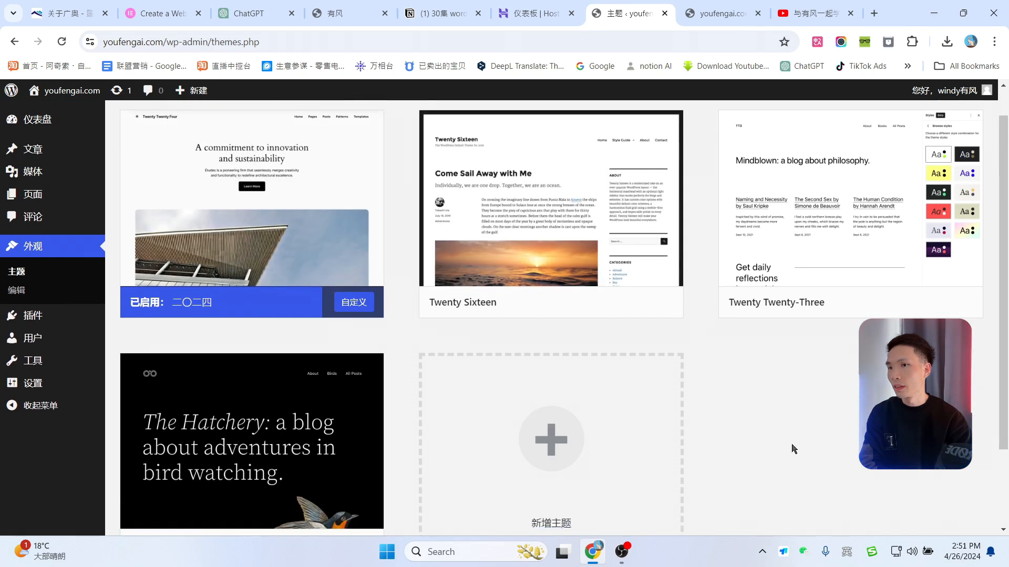
scroll(738, 439, up, 5)
scroll(671, 338, down, 5)
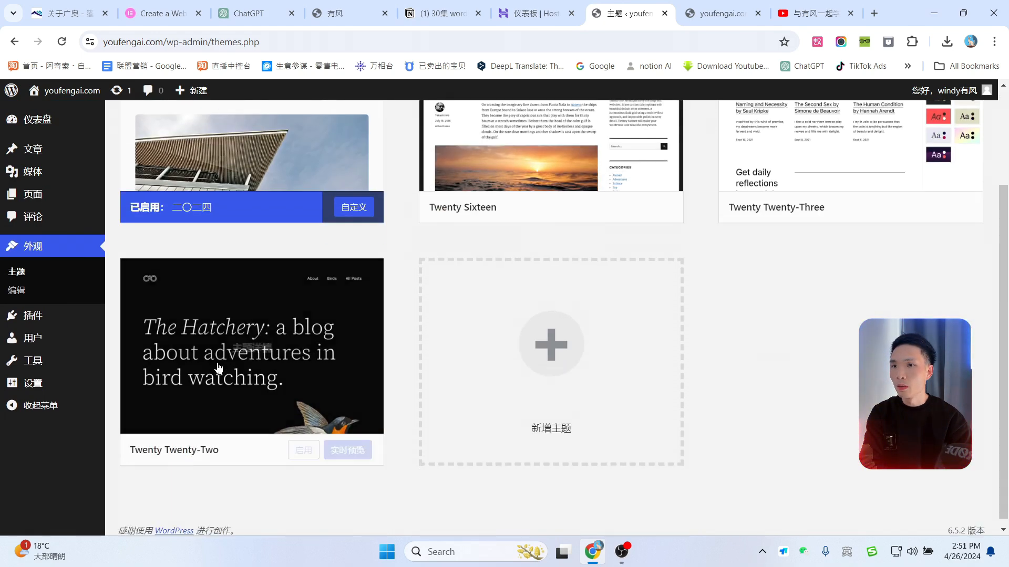
click(297, 444)
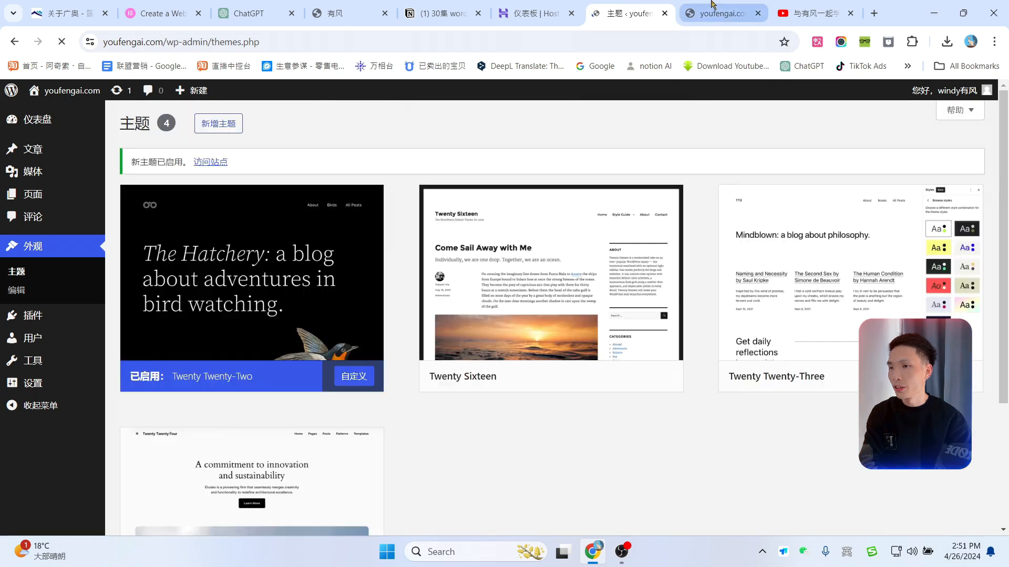
Step: Reload the live site to preview it with Twenty Twenty-Two
click(713, 6)
click(63, 42)
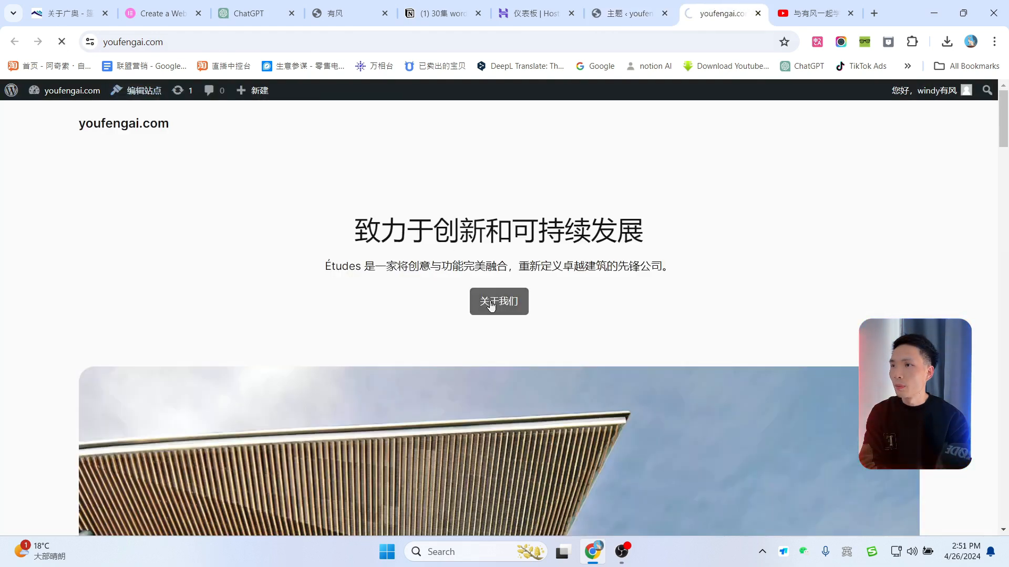
scroll(552, 279, down, 5)
scroll(567, 293, up, 5)
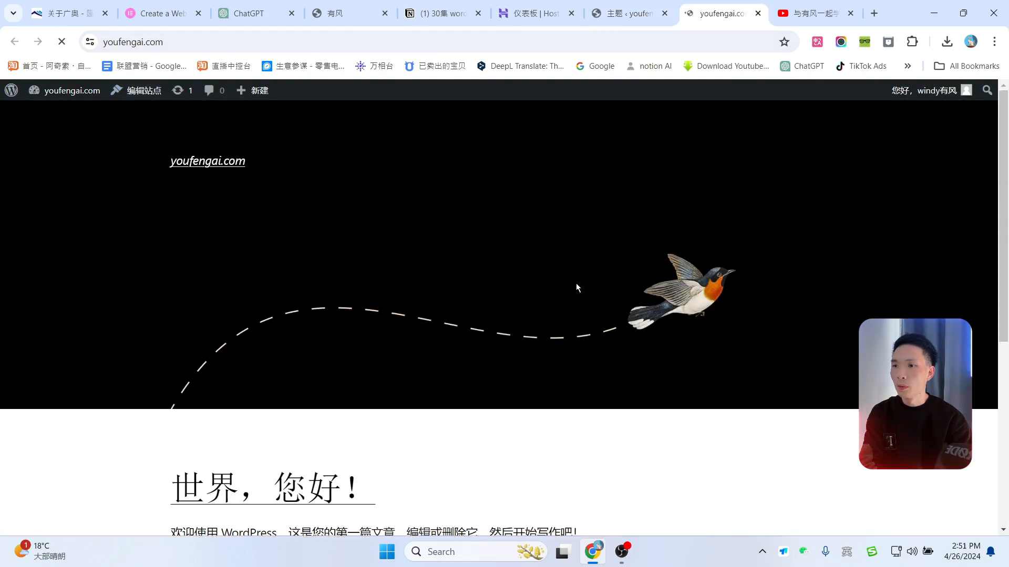
Step: Back on the Themes page, open the Twenty Sixteen theme details
click(653, 8)
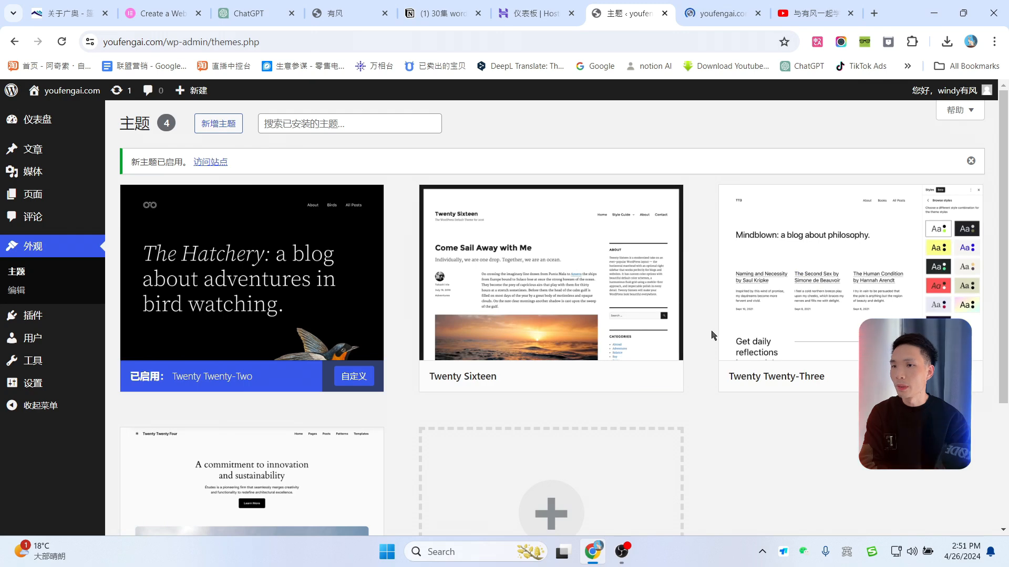
scroll(683, 316, down, 1)
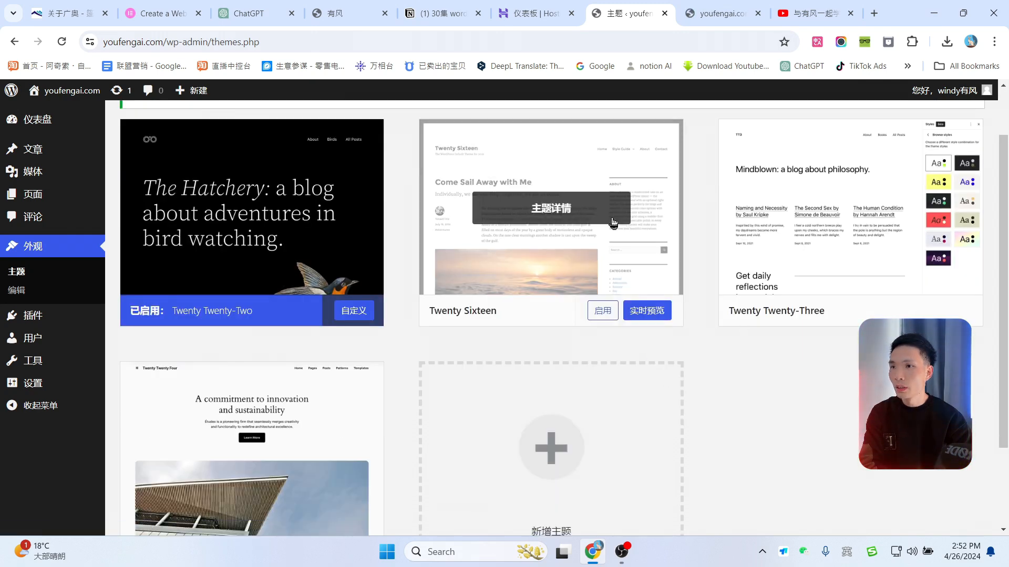
click(595, 171)
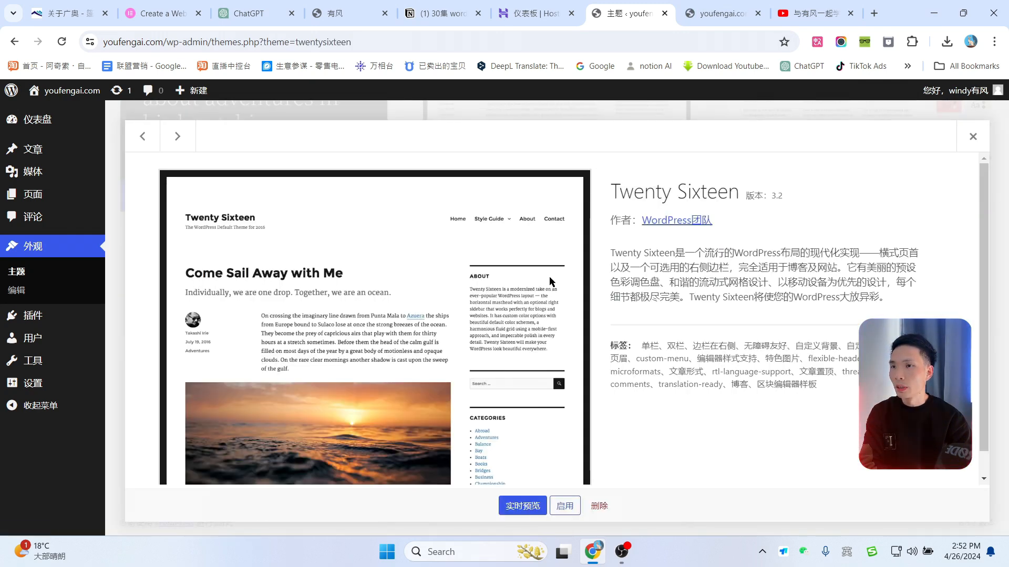
Step: Delete the Twenty Sixteen and Twenty Twenty-Three themes, confirming each deletion
click(599, 506)
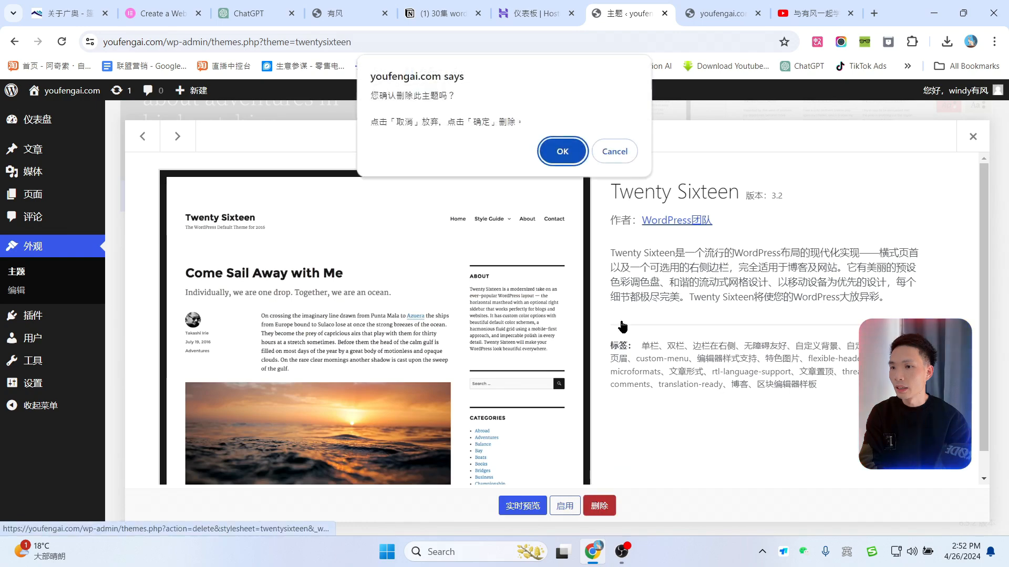
click(562, 151)
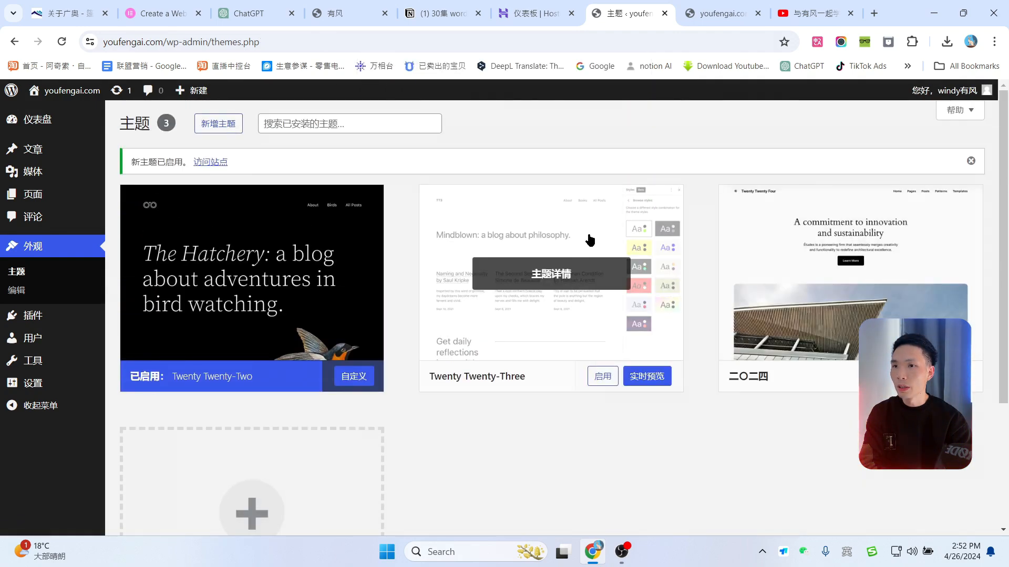
click(589, 241)
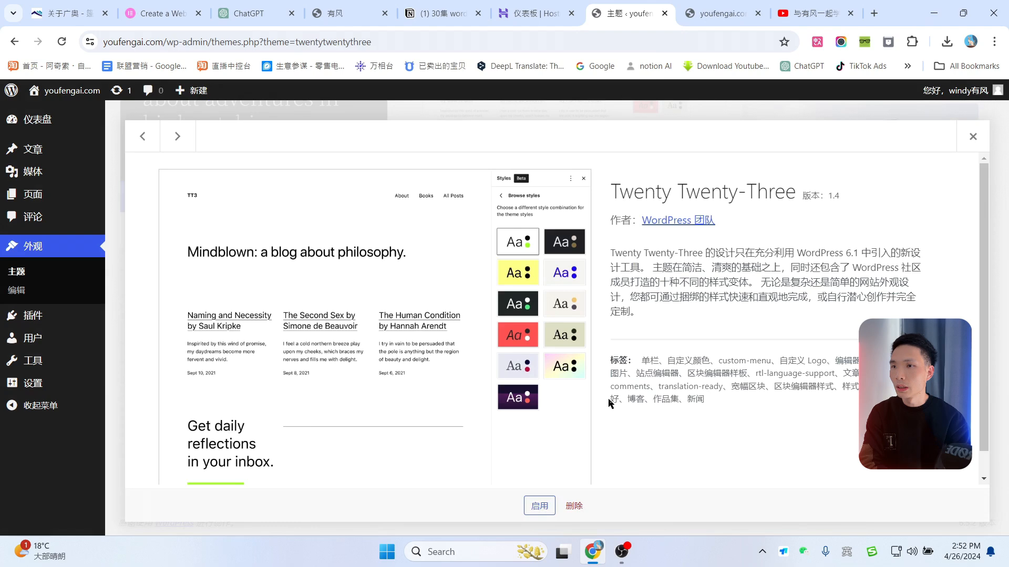
click(574, 505)
click(562, 151)
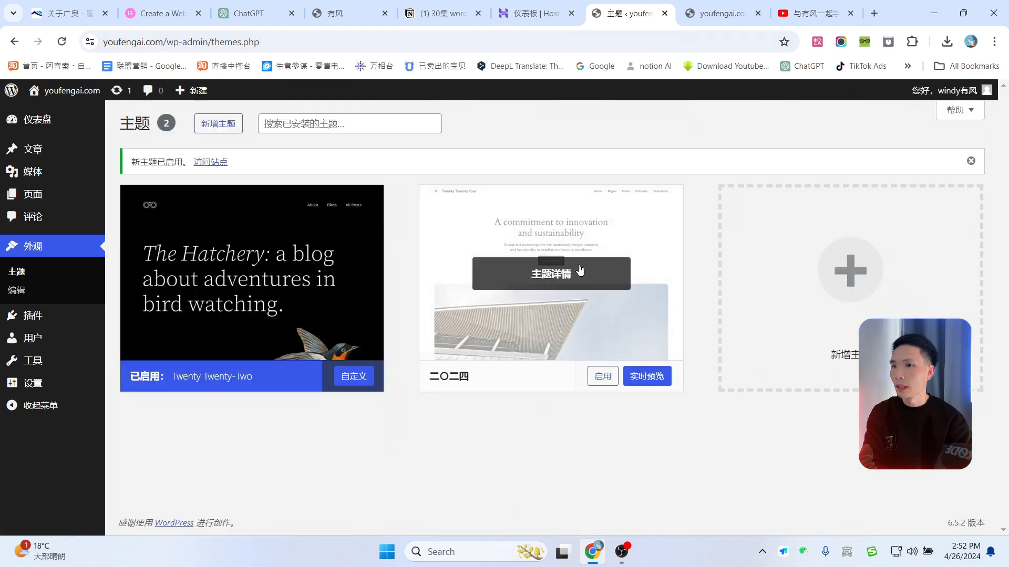
Step: On elementor.com, go through LOGIN to the 'Create an Account' sign-up page
click(162, 14)
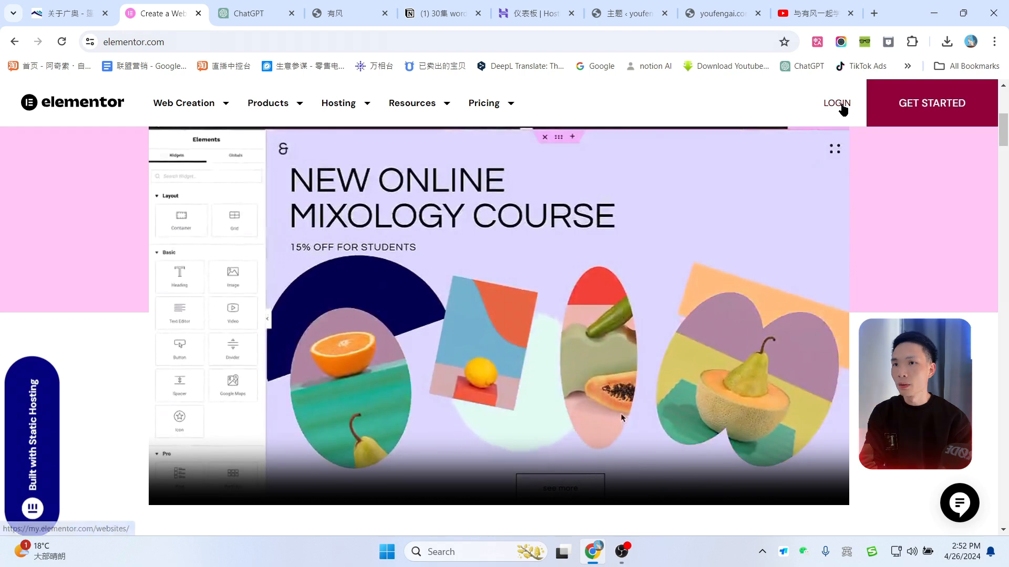
click(839, 108)
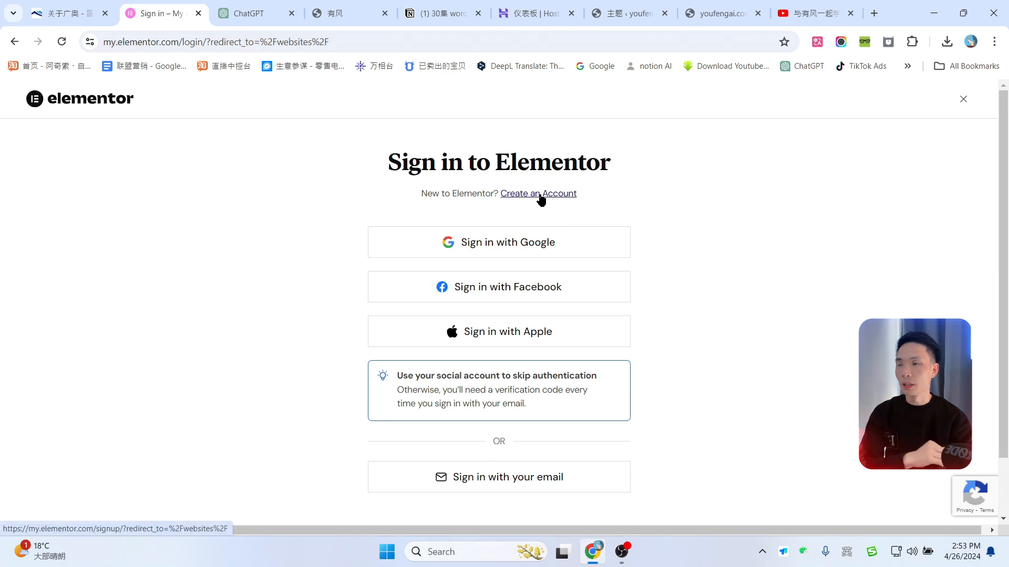
click(541, 198)
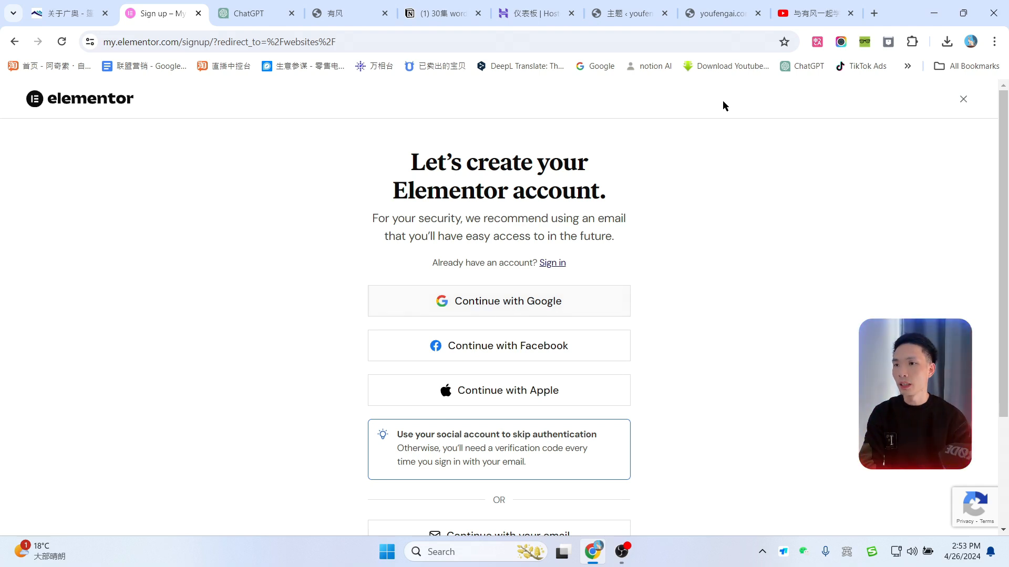
Step: Return to the WordPress admin and open the installed Plugins list
click(543, 4)
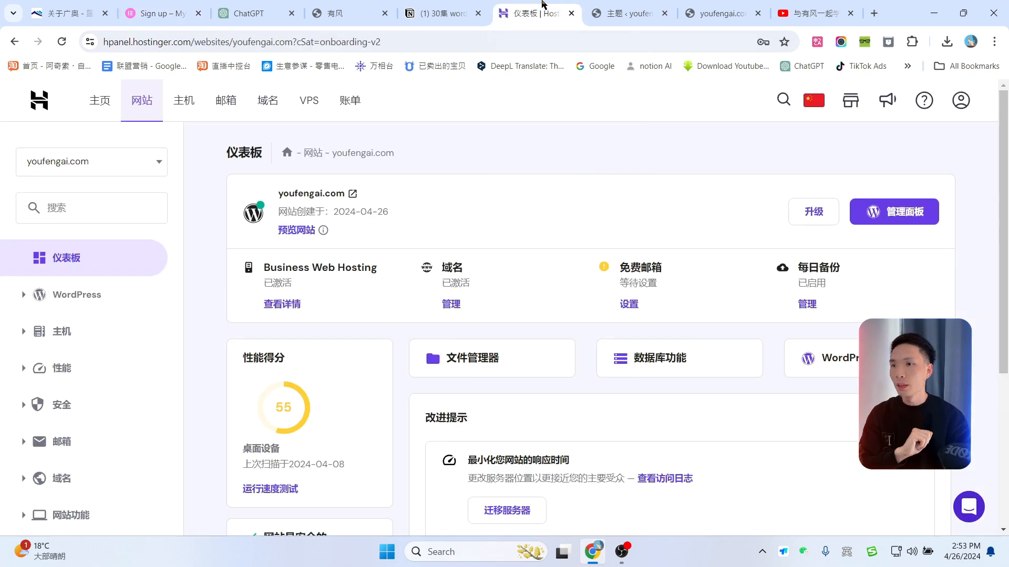
click(633, 8)
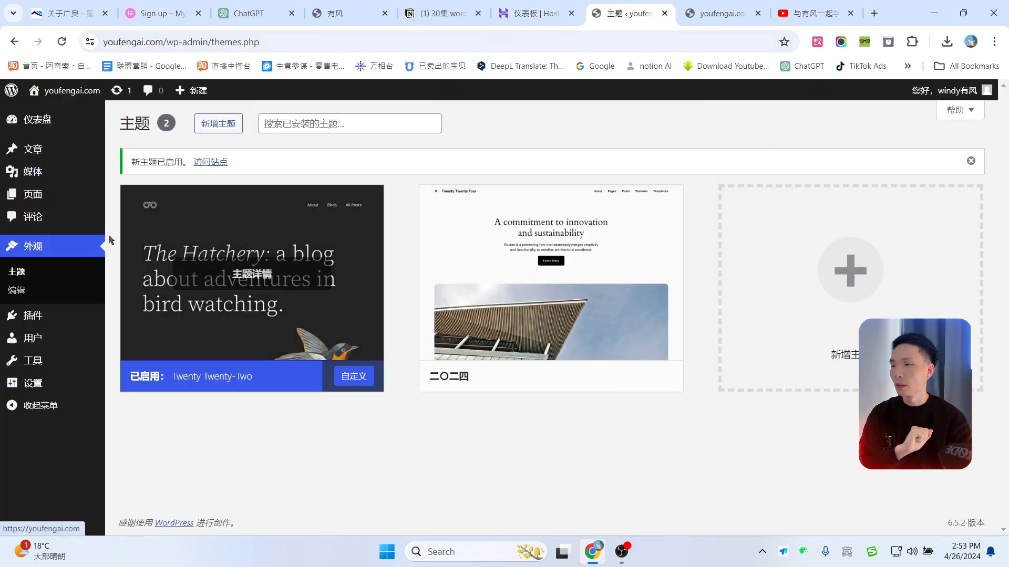
click(36, 325)
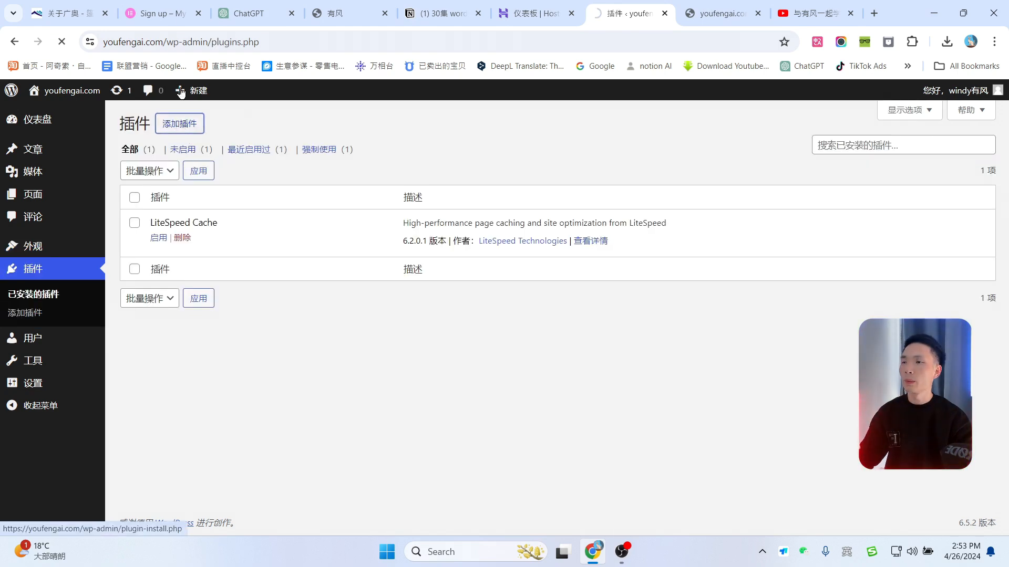
click(157, 14)
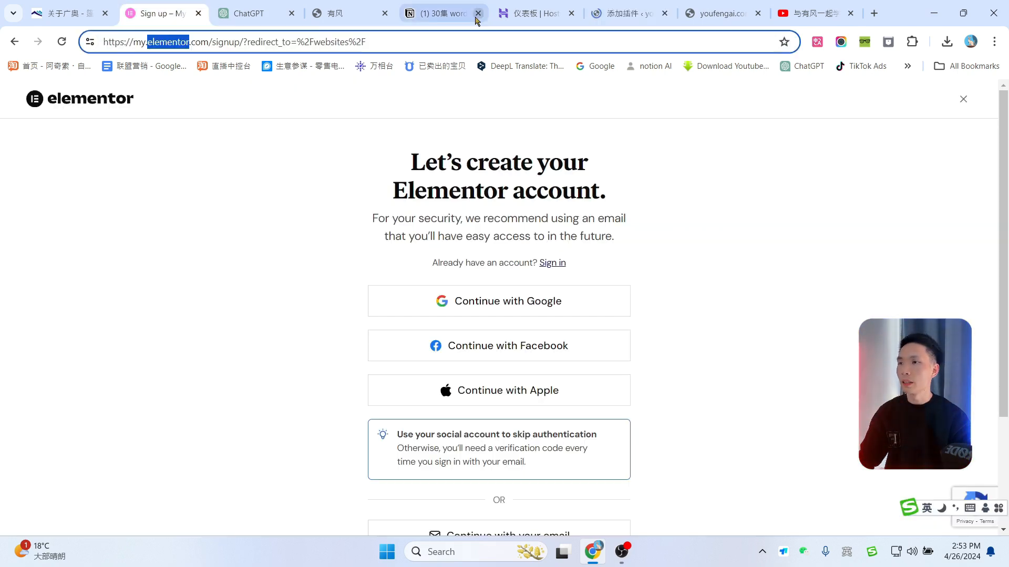
Step: Search 'elementor' under Add Plugins, then install and activate the Elementor plugin
click(629, 11)
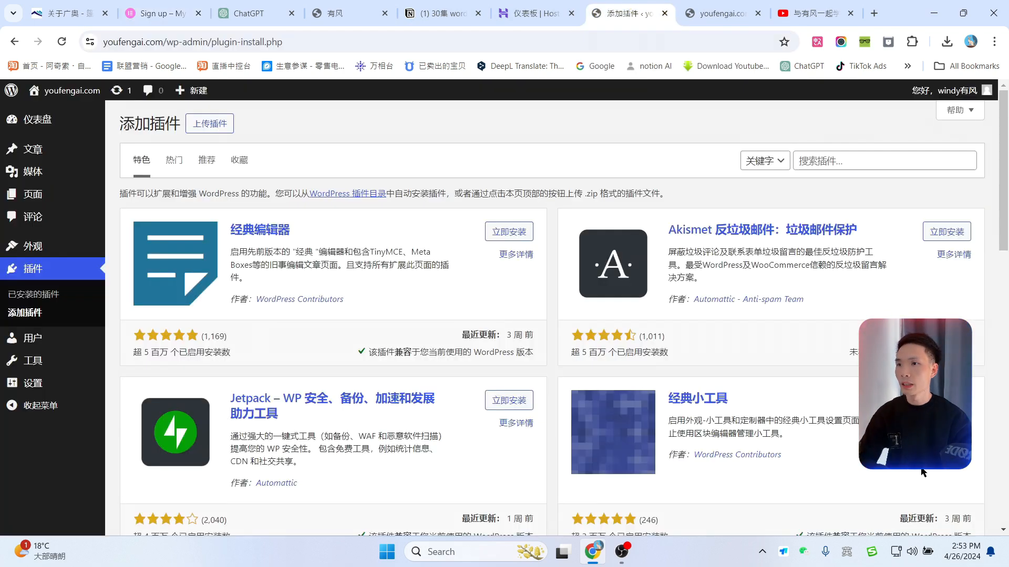
click(848, 160)
text(elementor)
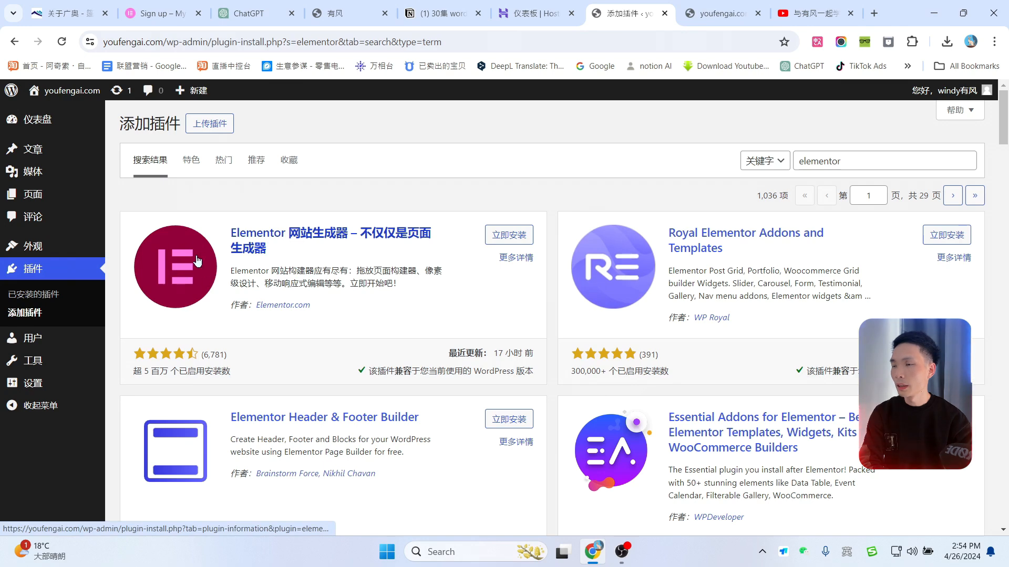
click(511, 237)
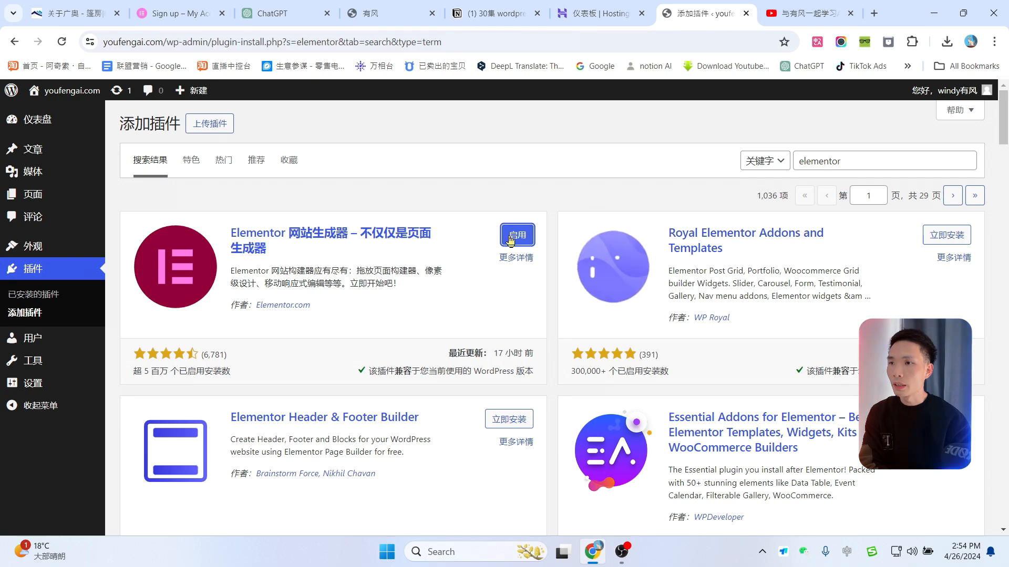
click(517, 235)
click(790, 2)
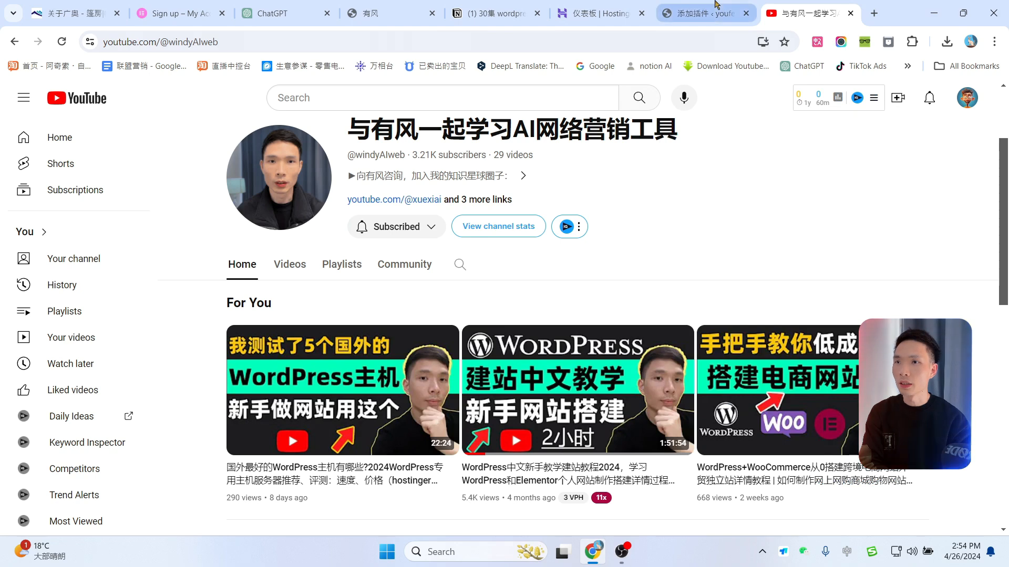
click(706, 13)
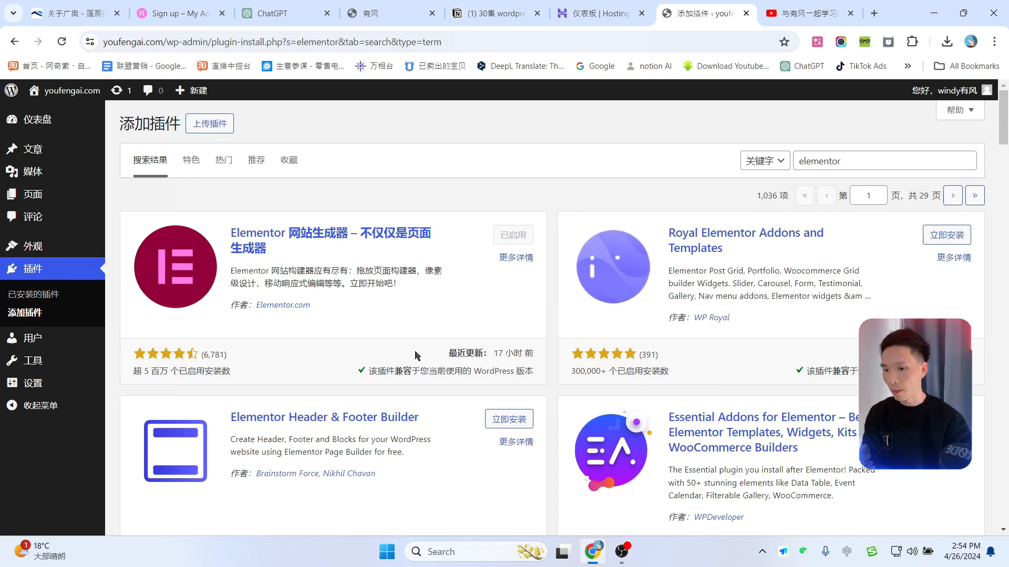
mouse_move(42, 197)
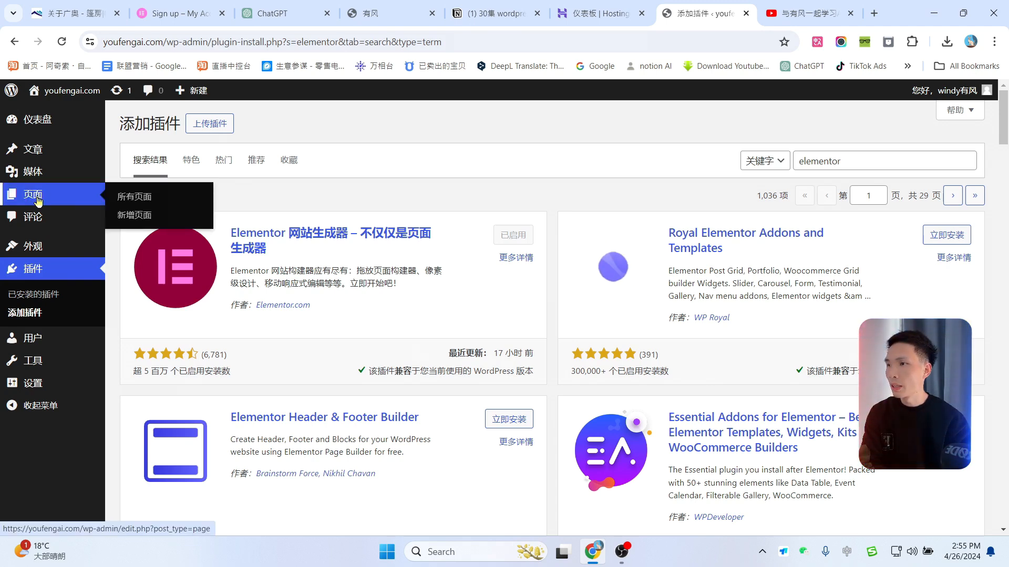
Step: Dismiss the Elementor setup wizard and start a new page
click(136, 217)
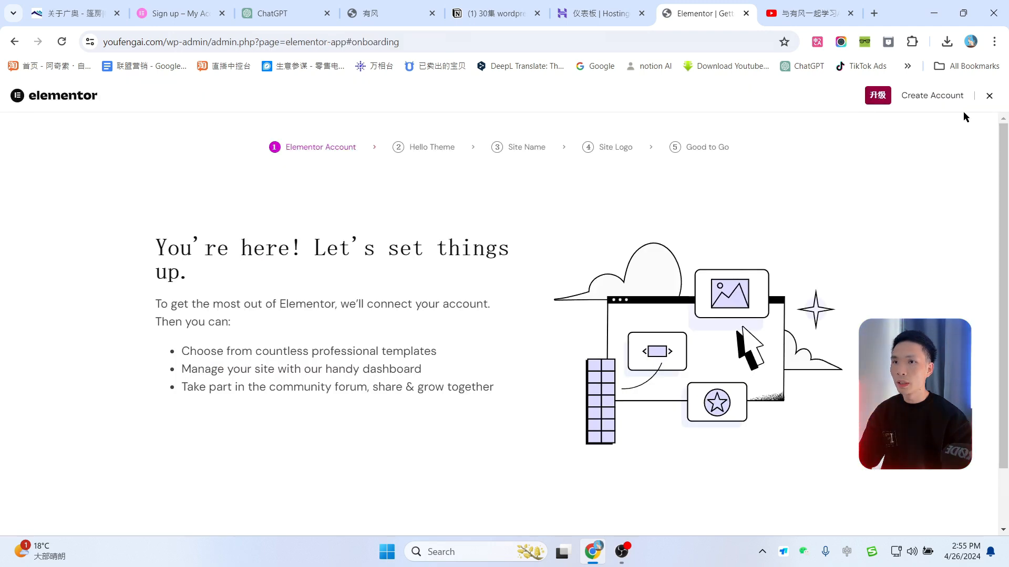
scroll(643, 321, down, 2)
scroll(663, 323, up, 2)
scroll(669, 324, down, 2)
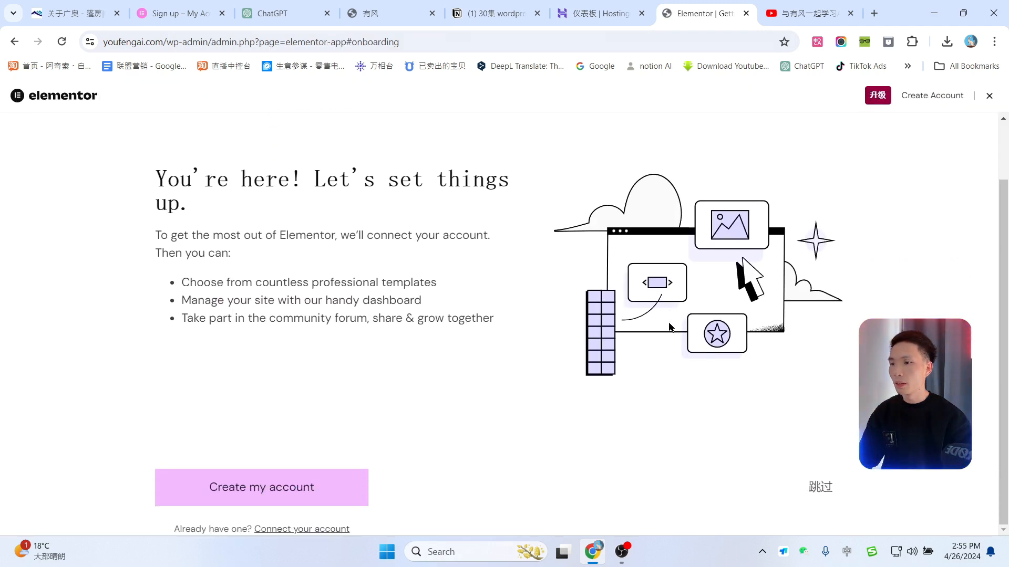
scroll(387, 417, up, 2)
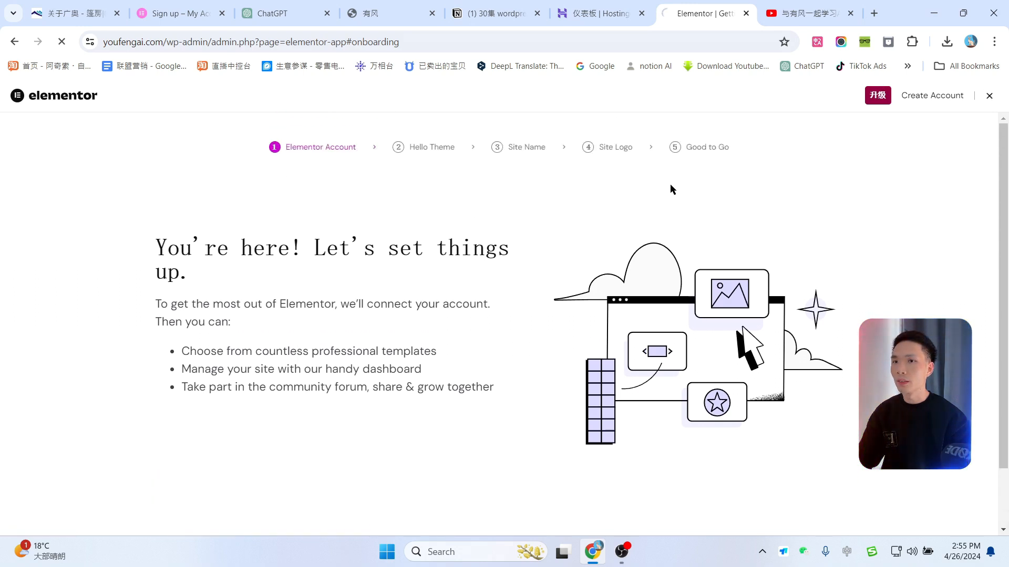
click(989, 96)
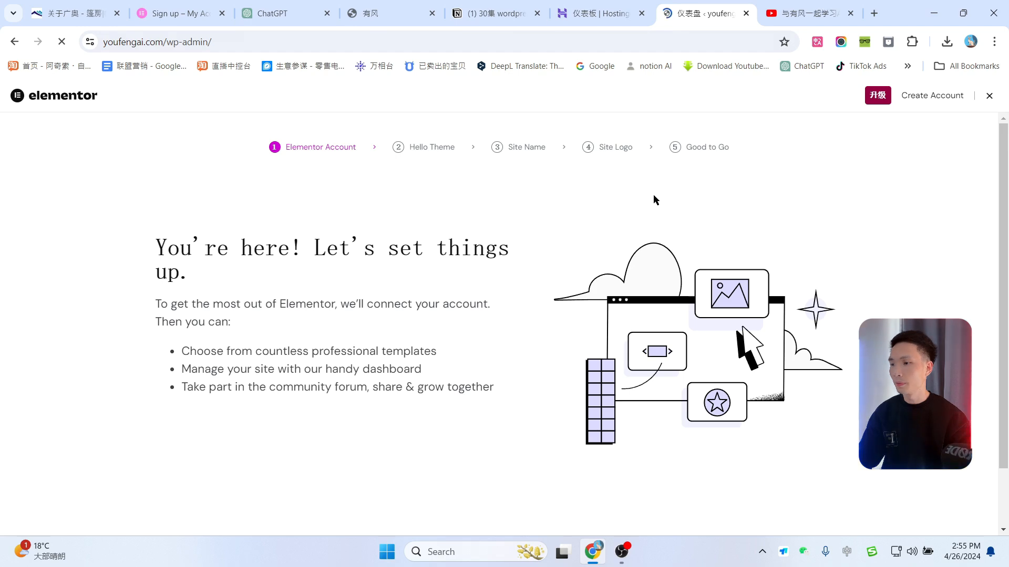
mouse_move(30, 248)
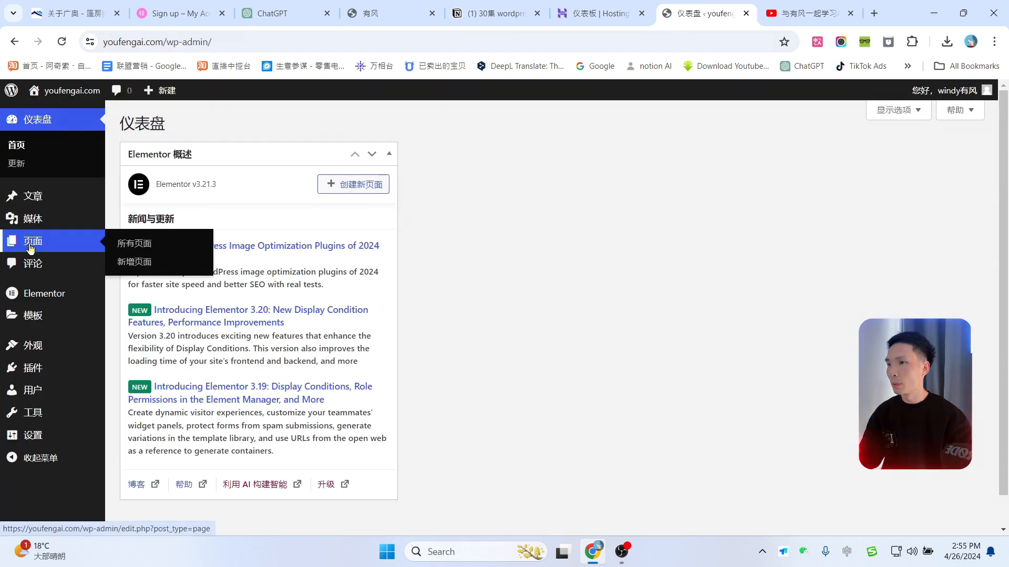
click(134, 267)
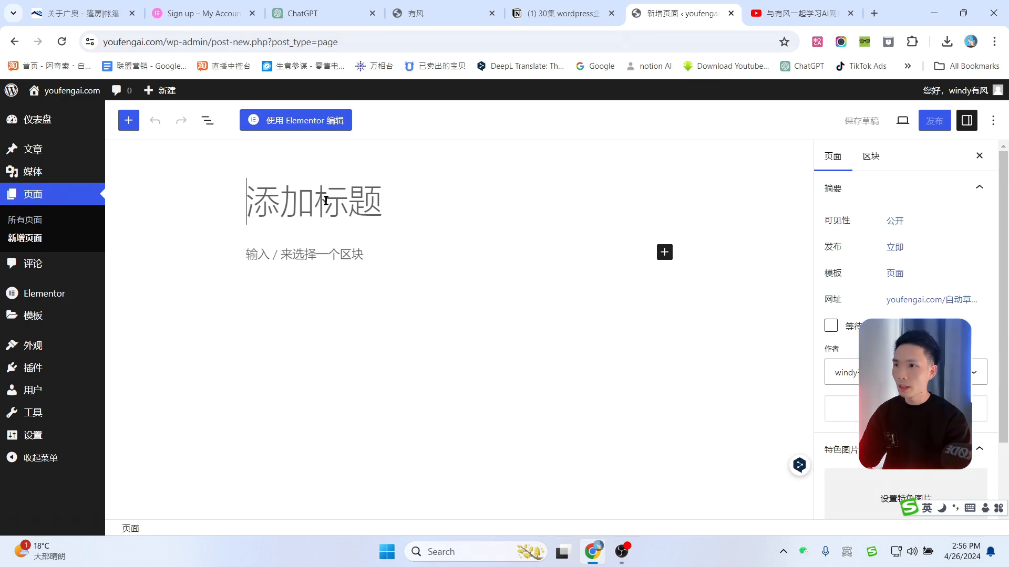
Step: Title the page 案例 and publish it
text(an)
key(BackSpace)
key(BackSpace)
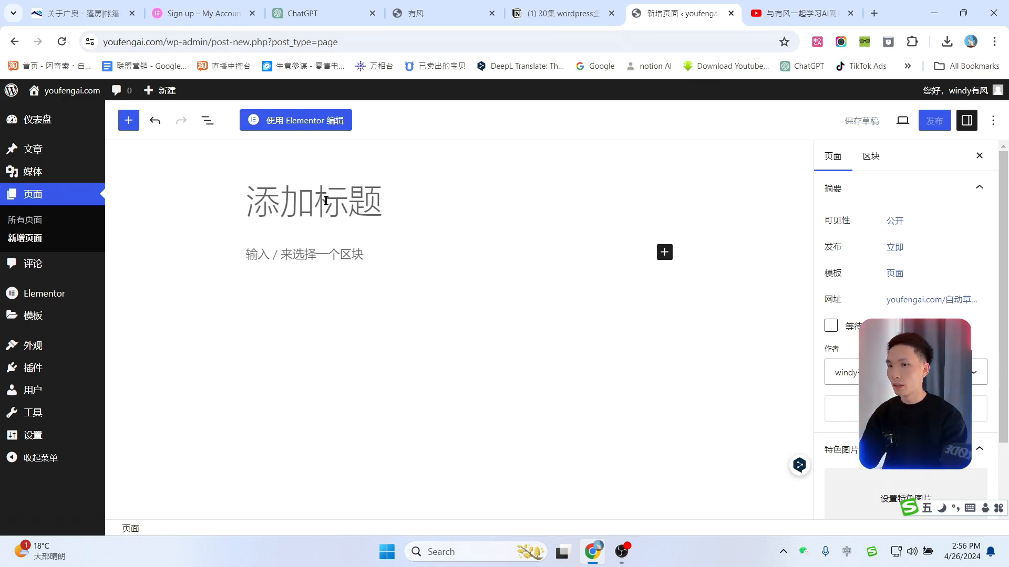
text(anli)
key(space)
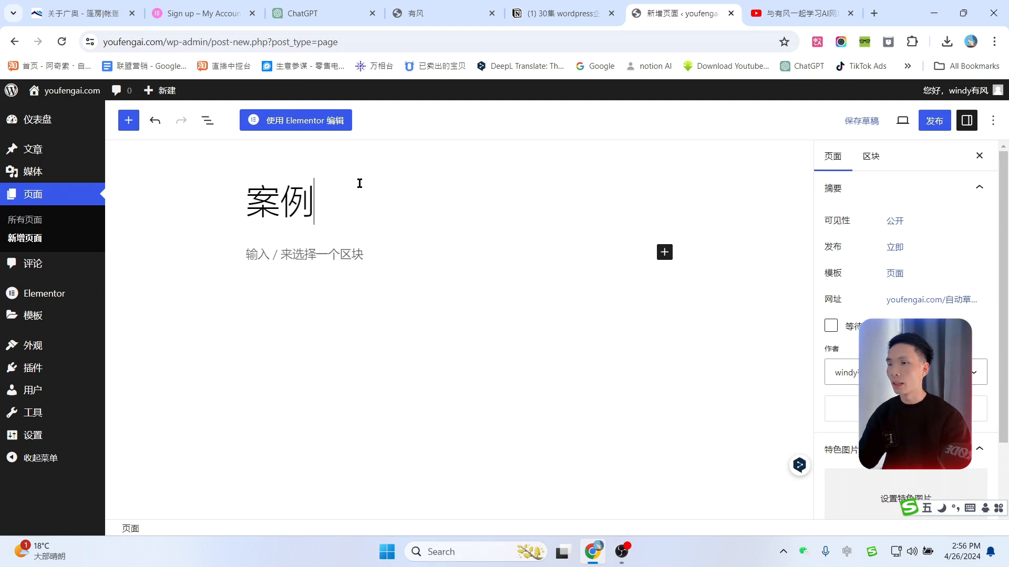
click(934, 120)
click(893, 120)
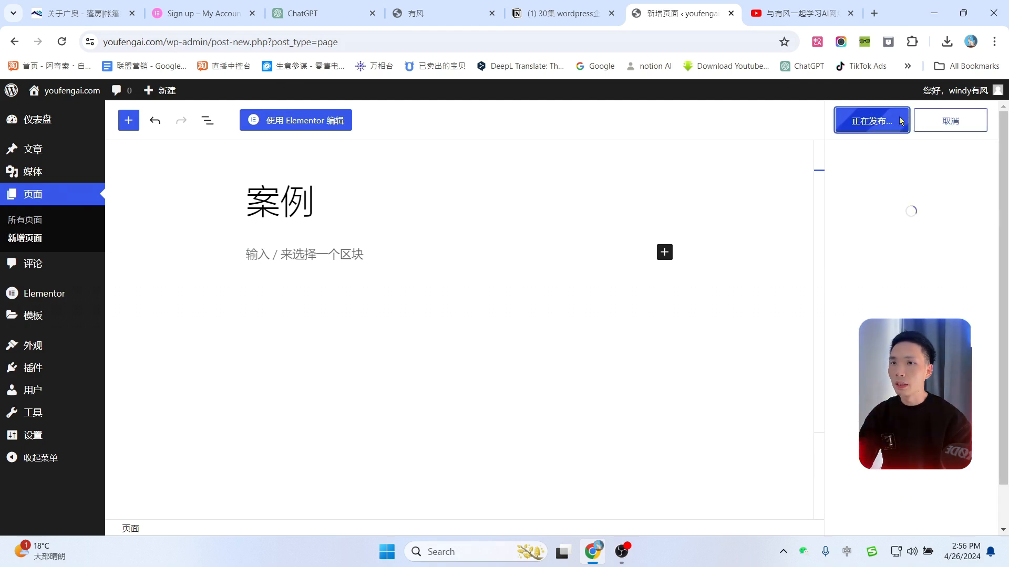
Step: Open the 案例 page in the Elementor editor and close the Elementor AI notice
click(290, 122)
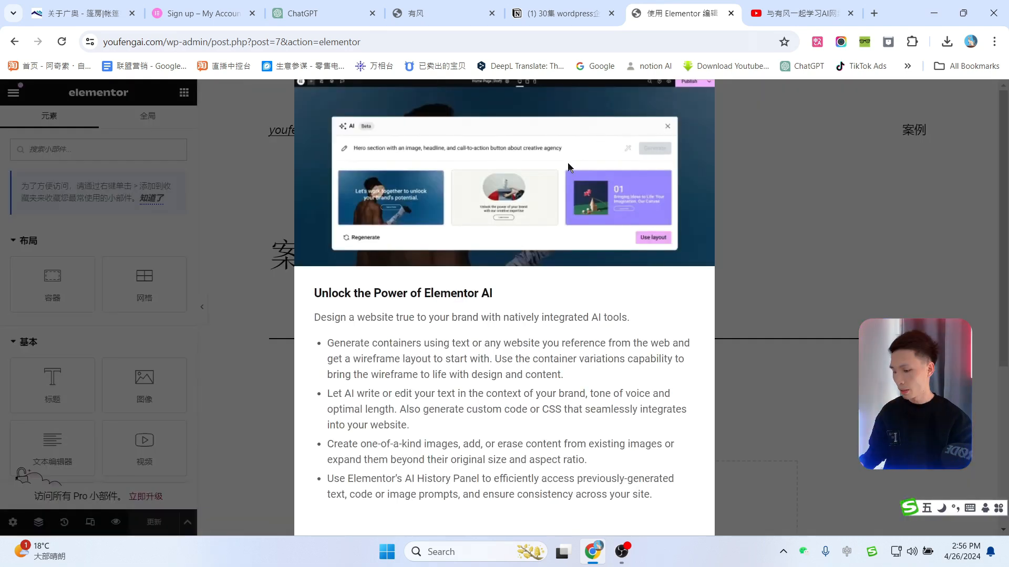
key(ctrl+minus)
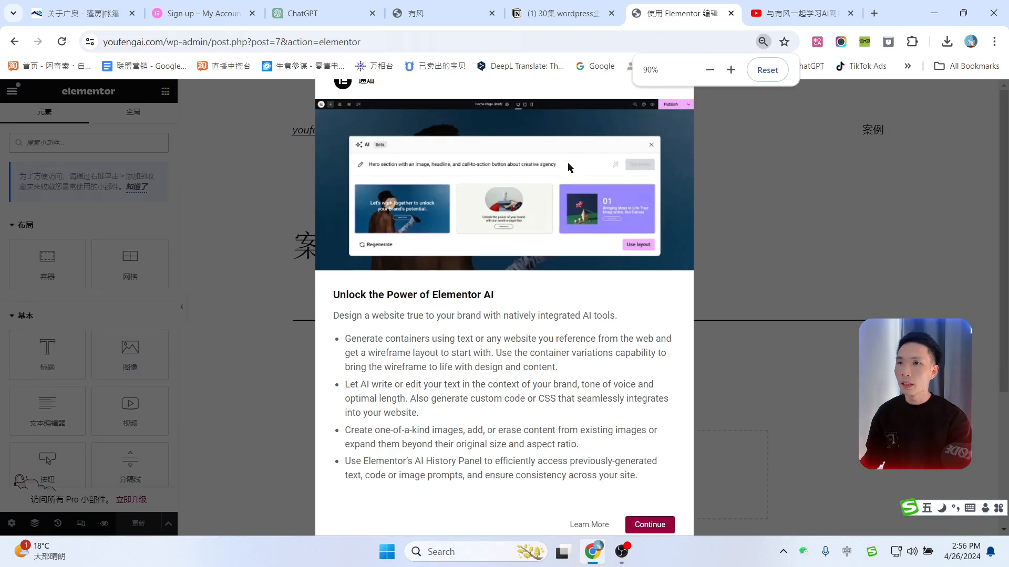
key(ctrl+minus)
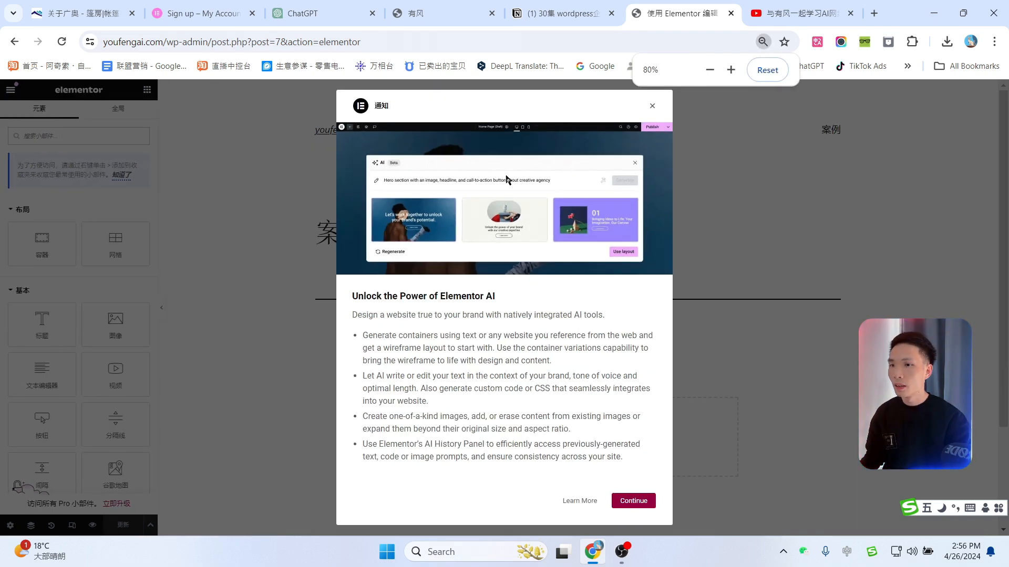
click(652, 107)
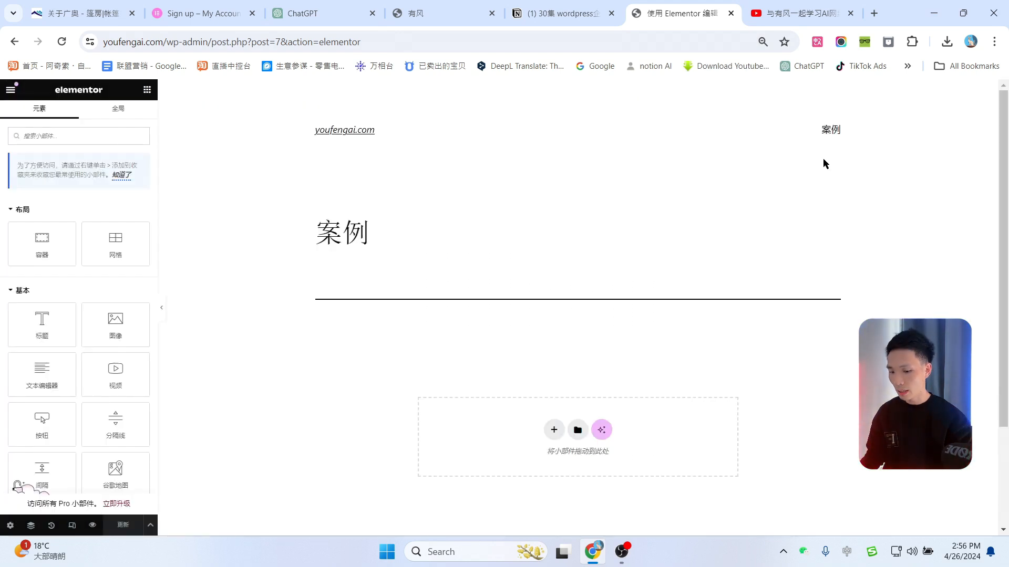
key(ctrl+plus)
key(ctrl+plus)
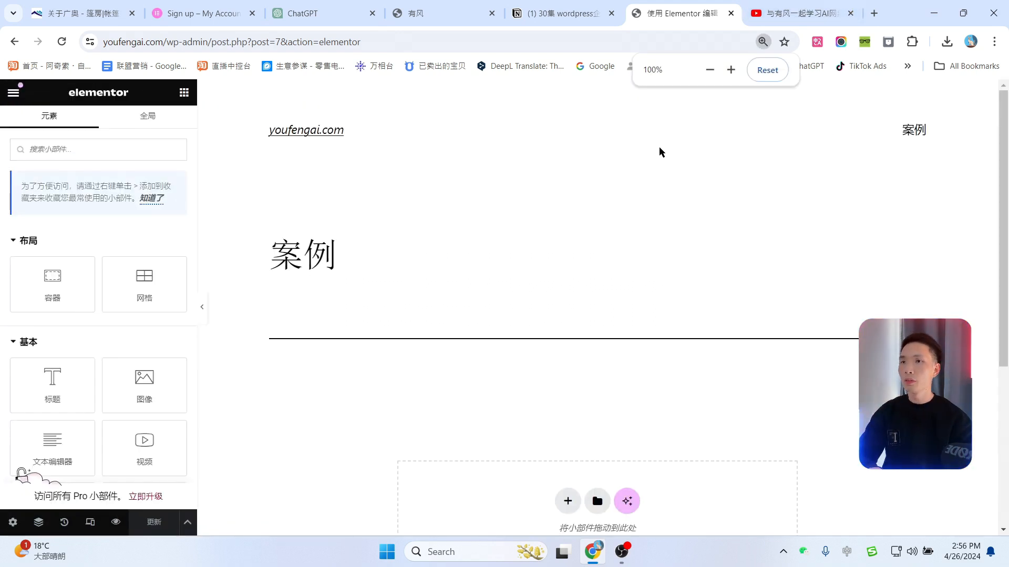
Step: Browse the widget panel and collapse the 专业版 and 常规 widget categories
scroll(592, 220, down, 2)
scroll(592, 236, up, 1)
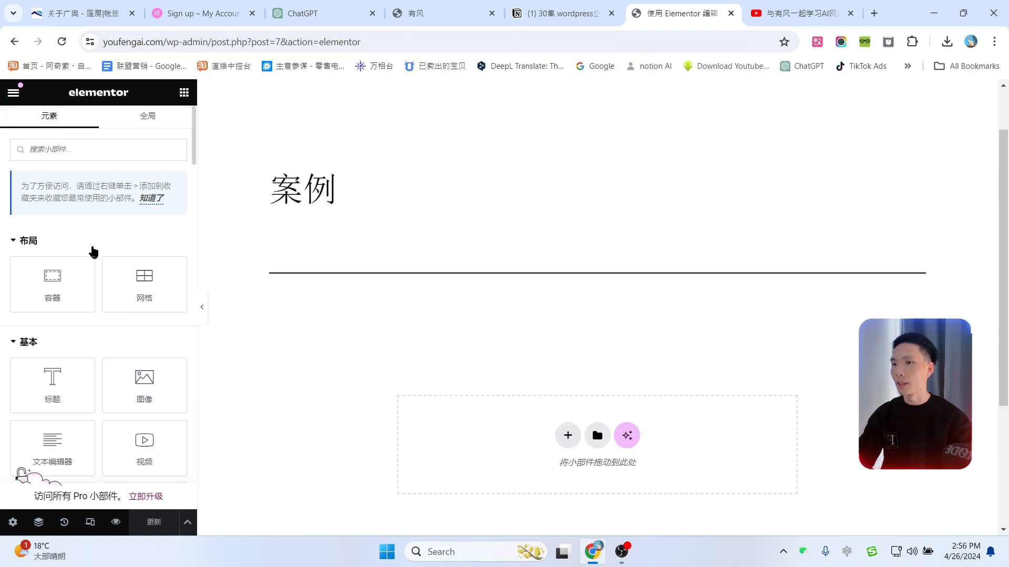
scroll(111, 259, down, 1)
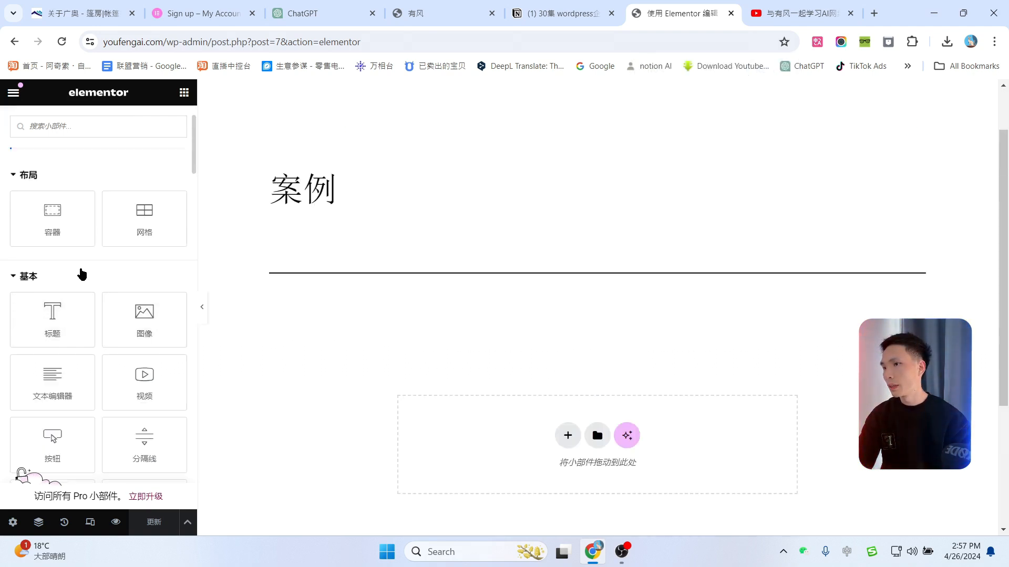
scroll(62, 228, down, 1)
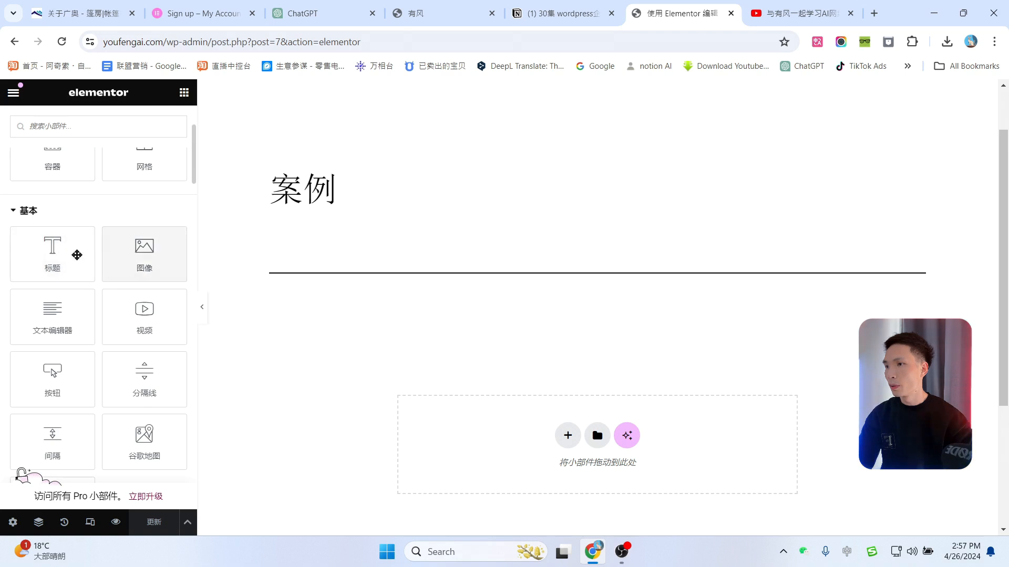
scroll(142, 261, down, 1)
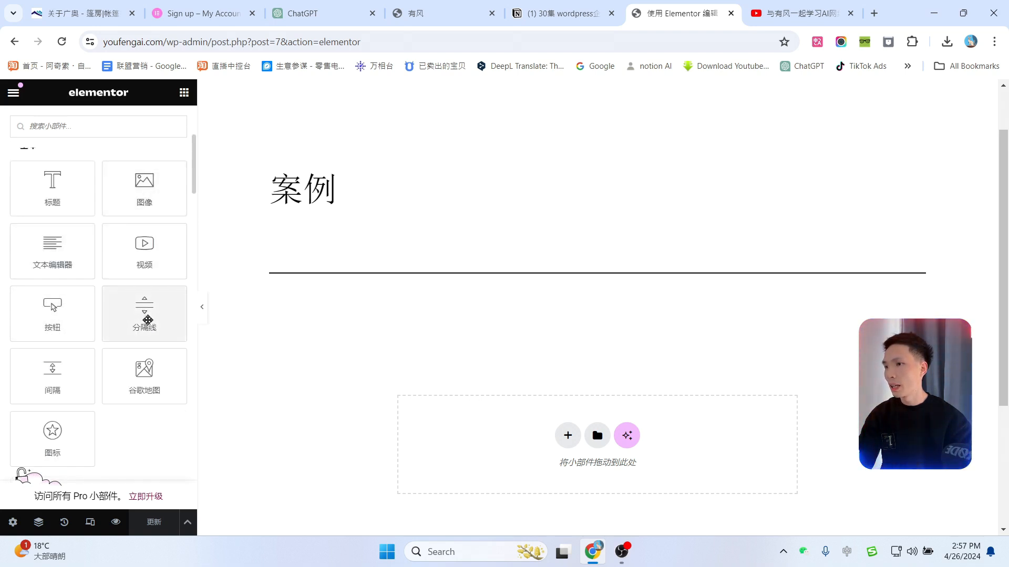
scroll(144, 319, down, 1)
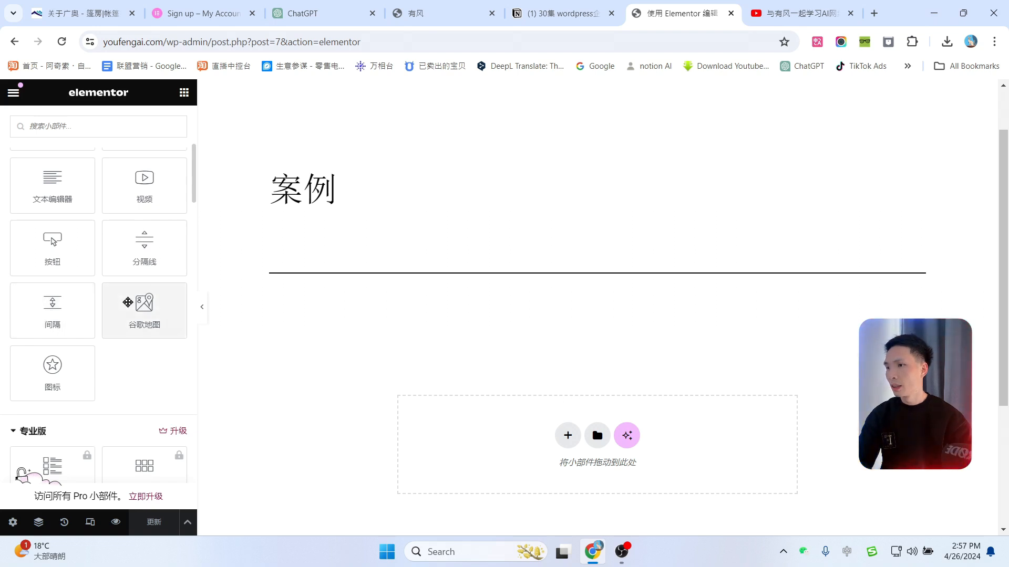
drag(36, 338, 68, 321)
scroll(102, 359, down, 1)
scroll(102, 359, down, 2)
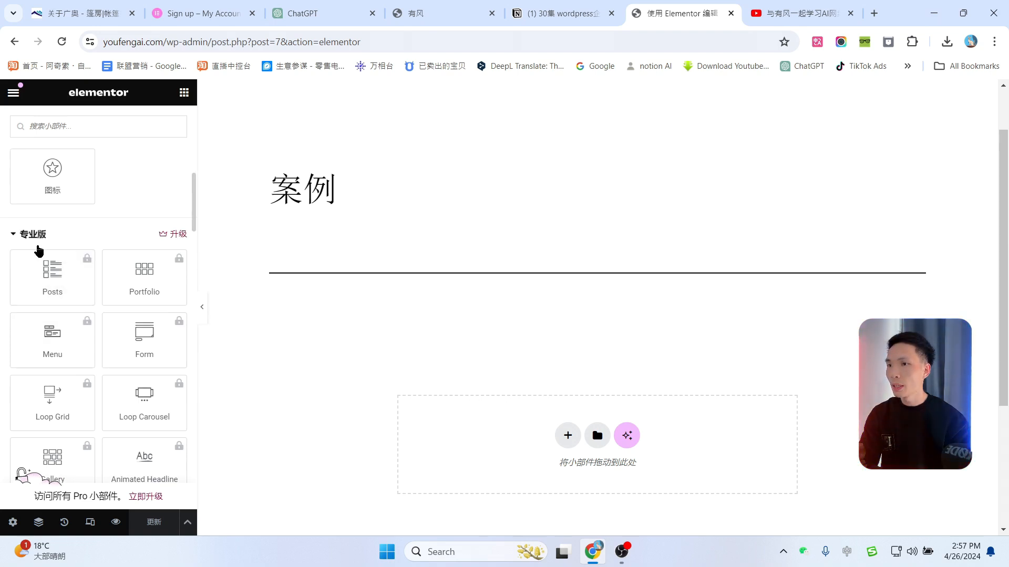
scroll(38, 251, up, 4)
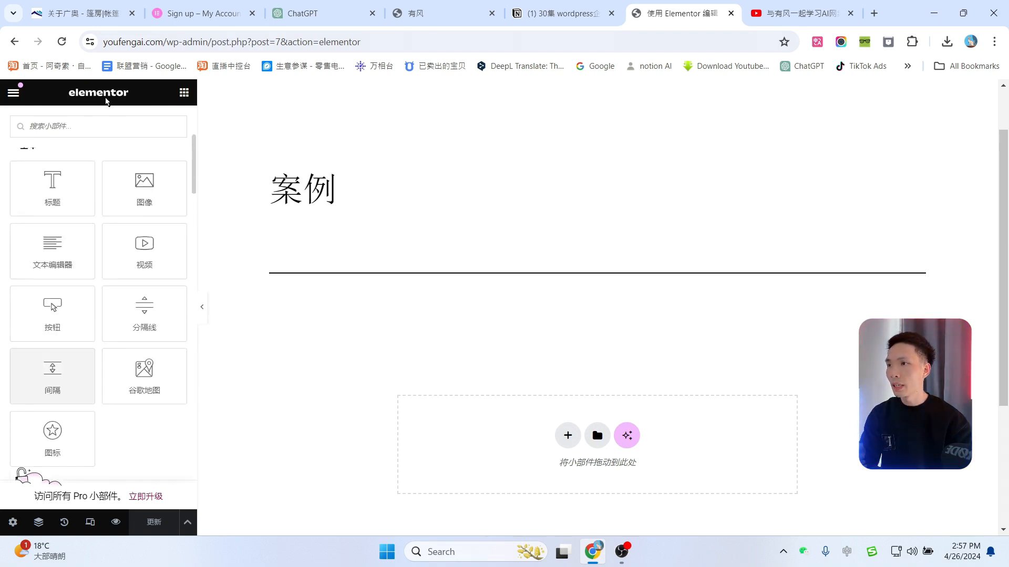
scroll(78, 270, down, 4)
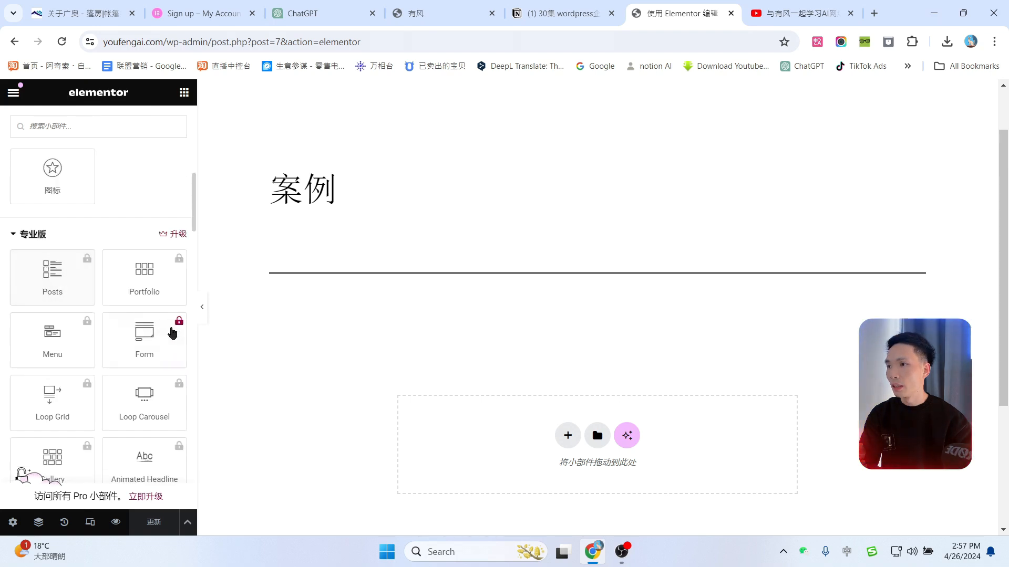
scroll(172, 333, down, 1)
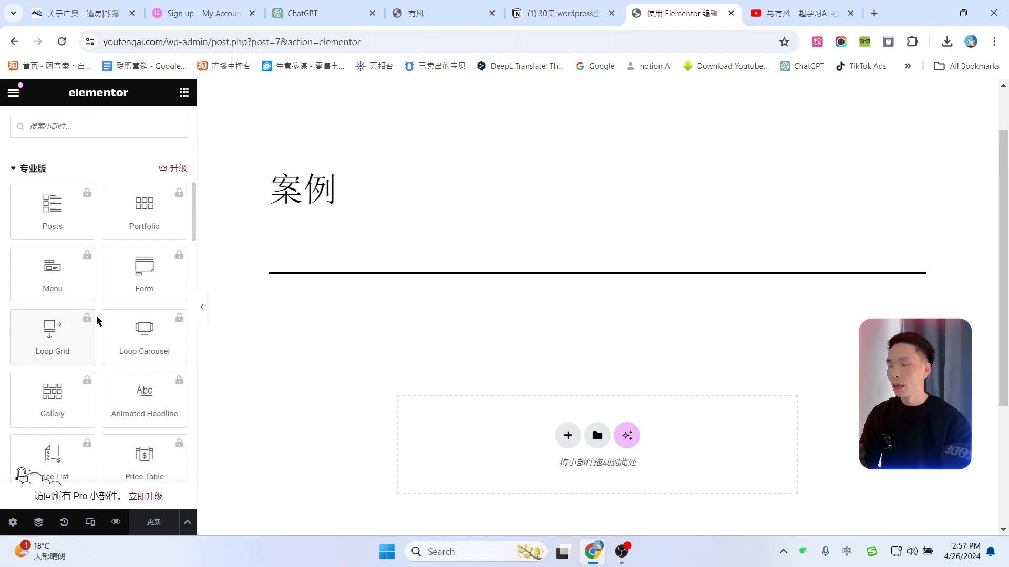
scroll(98, 322, down, 3)
scroll(62, 331, up, 2)
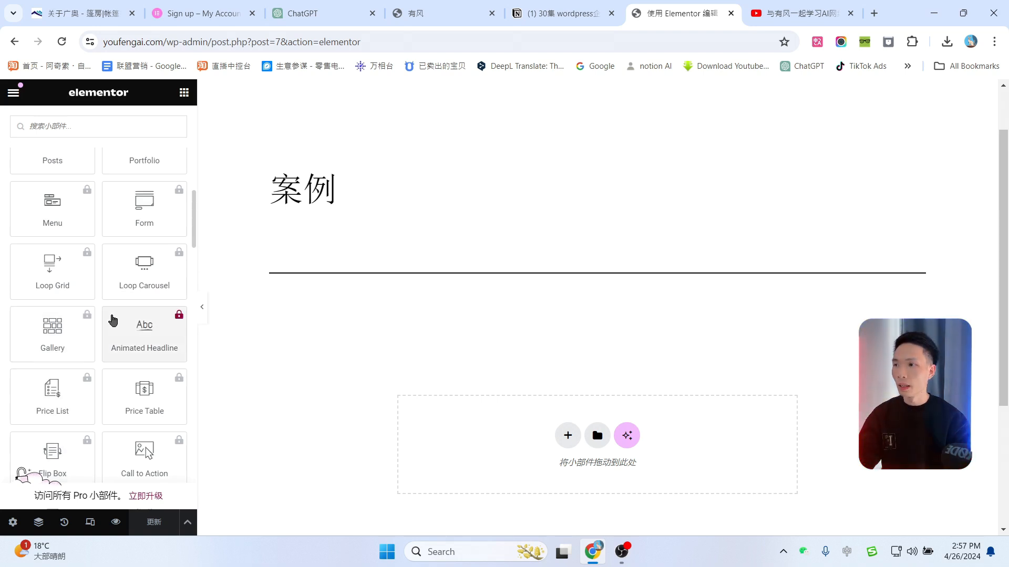
scroll(112, 320, down, 2)
scroll(116, 367, down, 4)
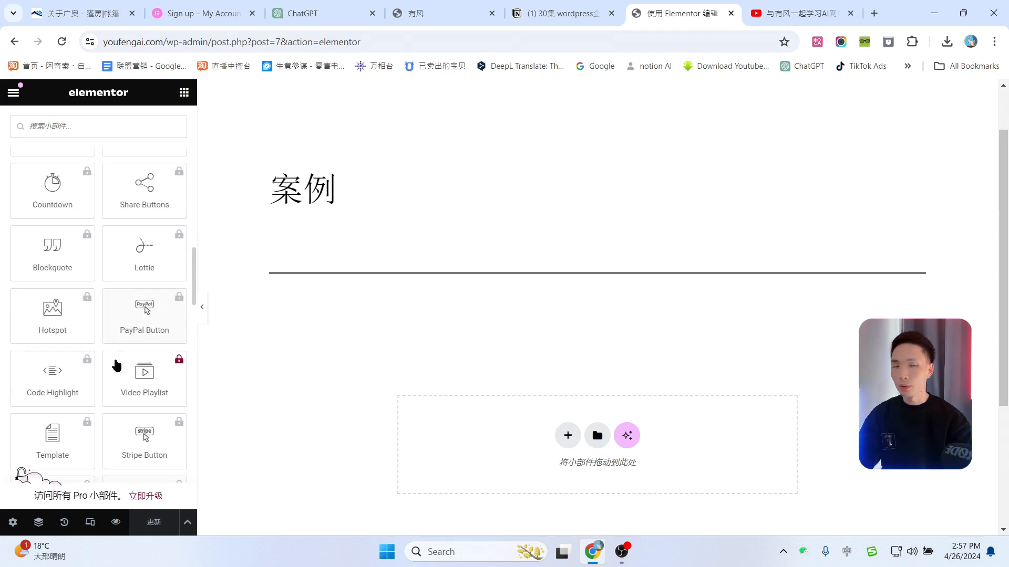
scroll(115, 367, up, 12)
scroll(115, 368, down, 1)
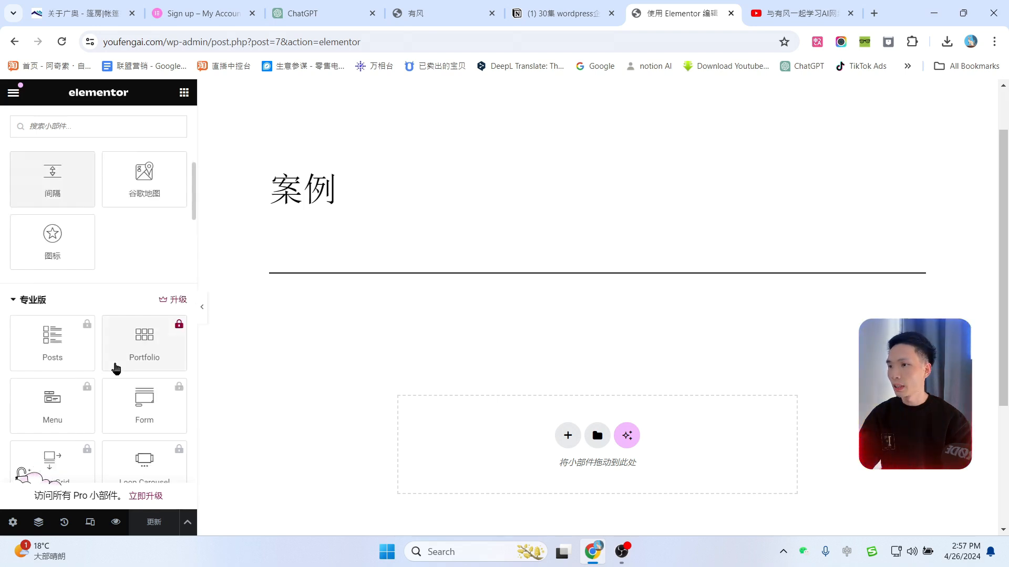
click(12, 300)
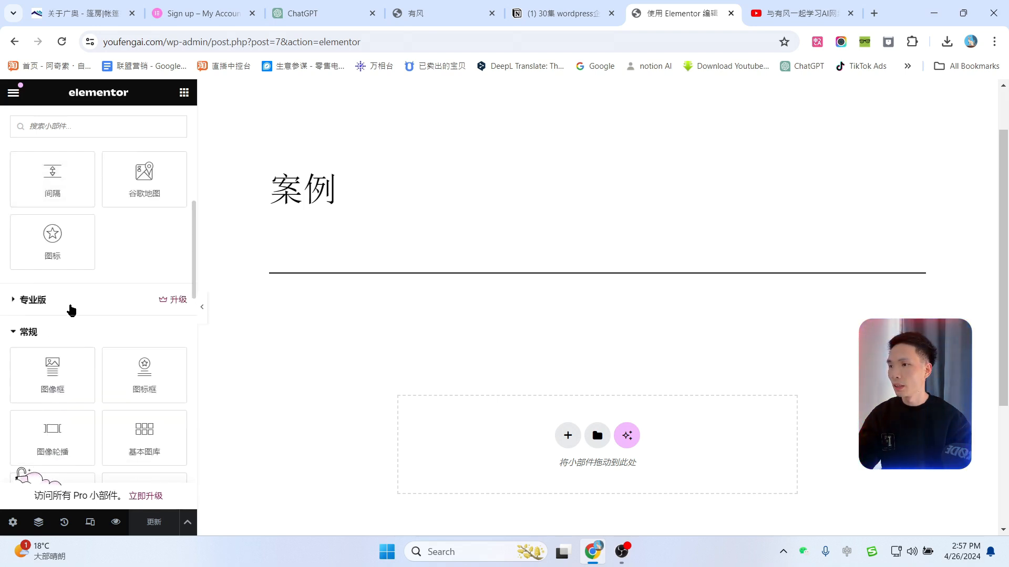
scroll(95, 311, down, 1)
scroll(111, 310, down, 1)
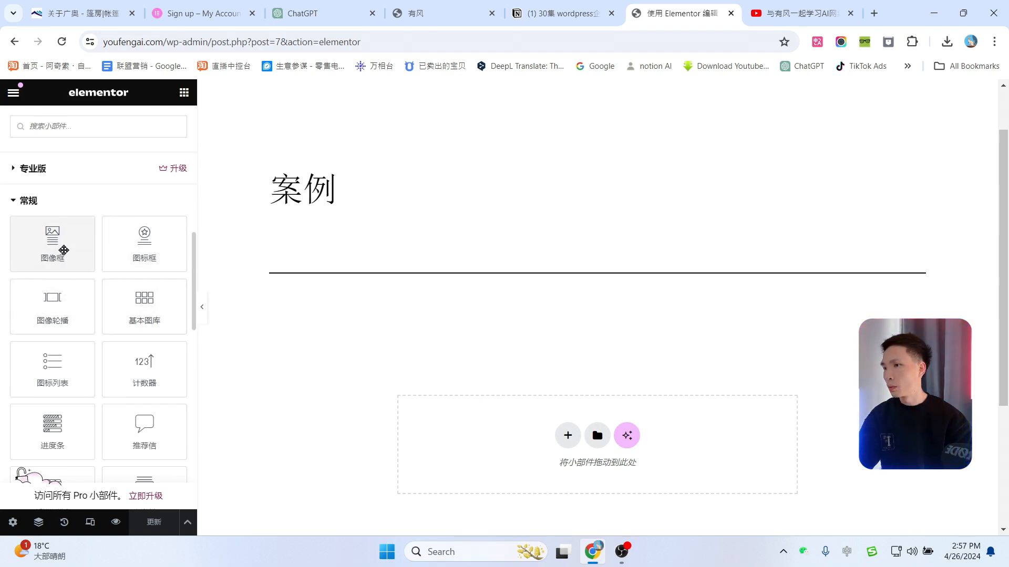
scroll(102, 349, down, 6)
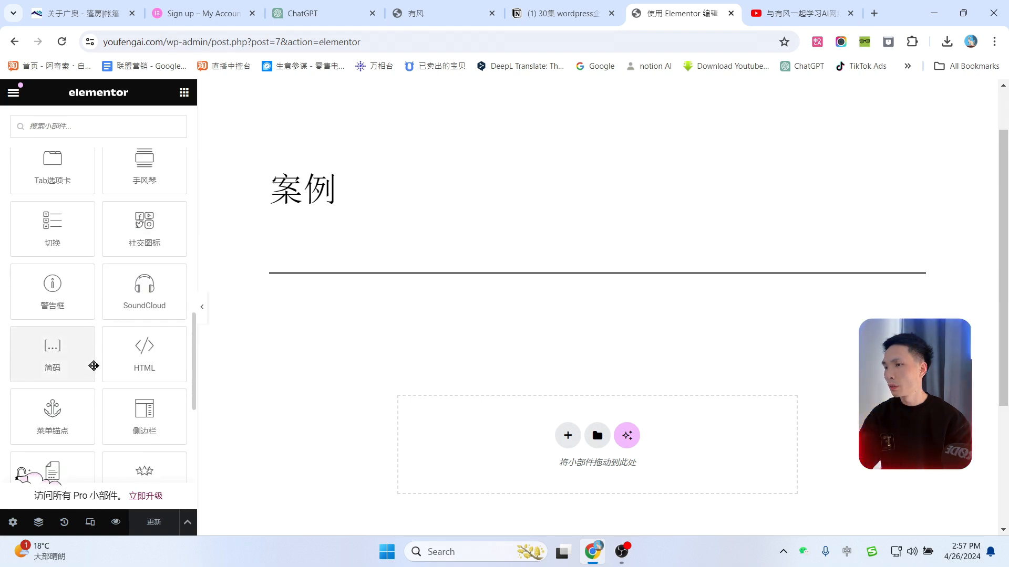
scroll(94, 366, up, 7)
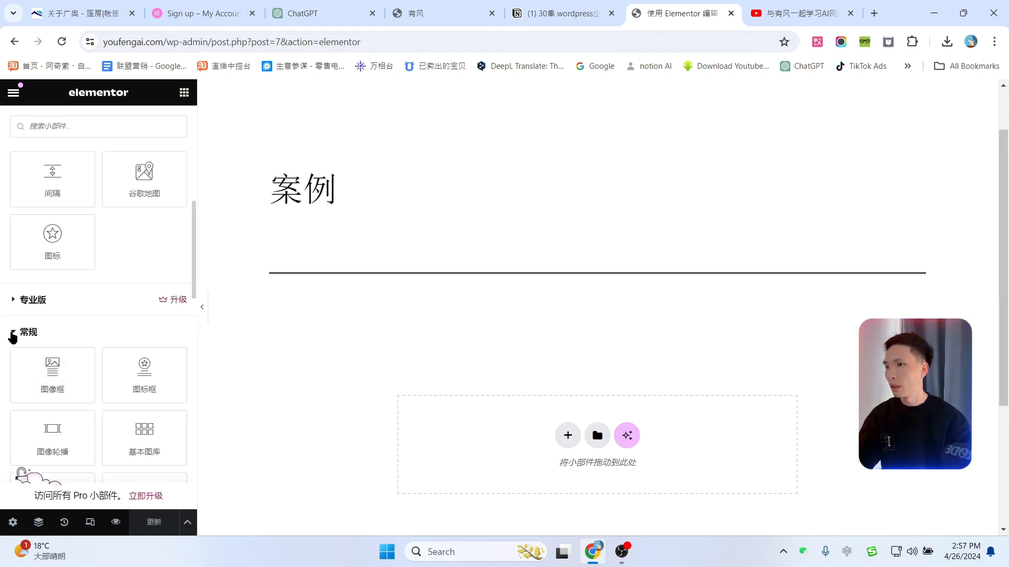
click(17, 334)
scroll(113, 313, up, 10)
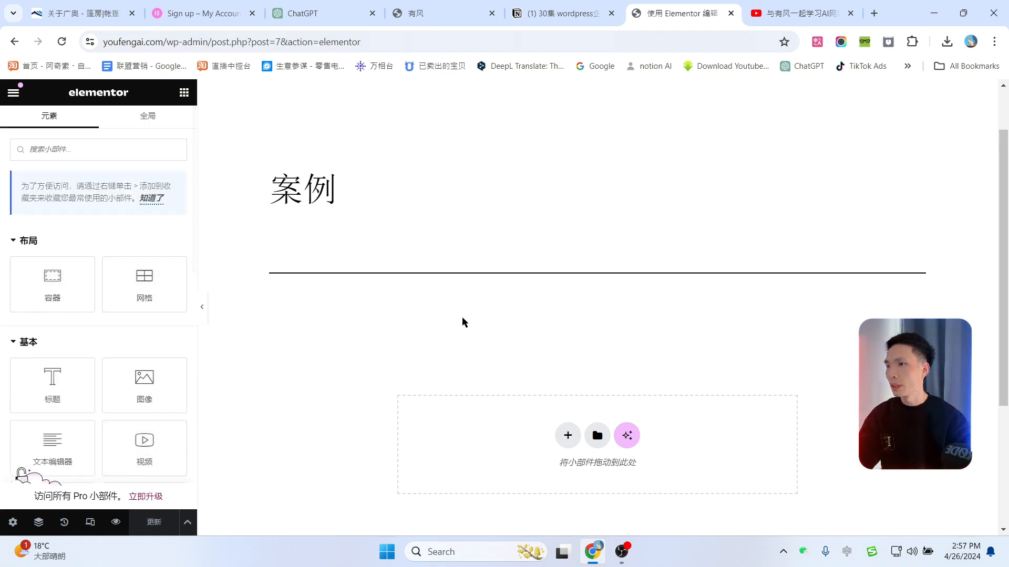
Step: Add a Flexbox container with the single-column structure below the 案例 title
scroll(488, 318, down, 3)
click(566, 304)
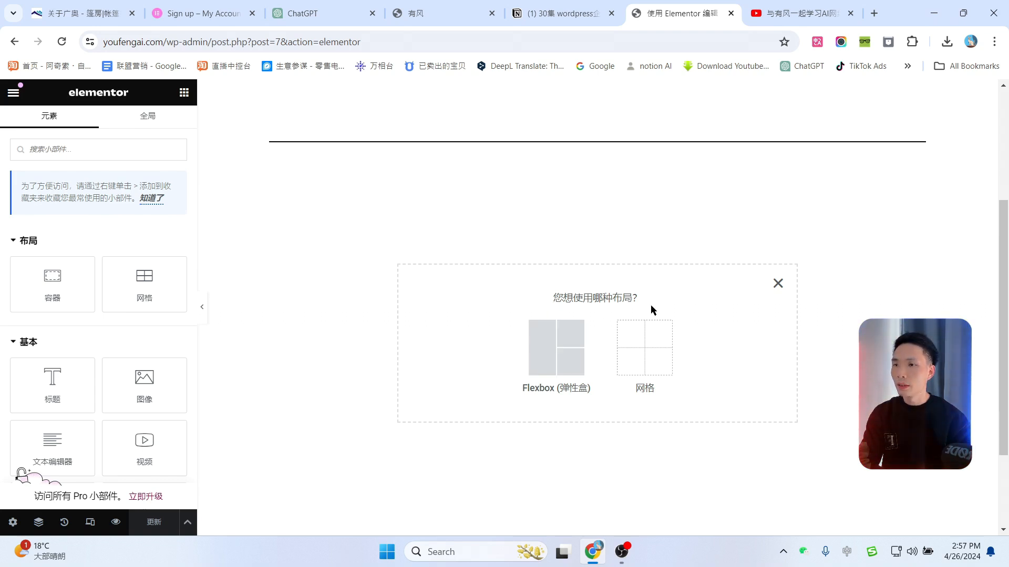
click(671, 372)
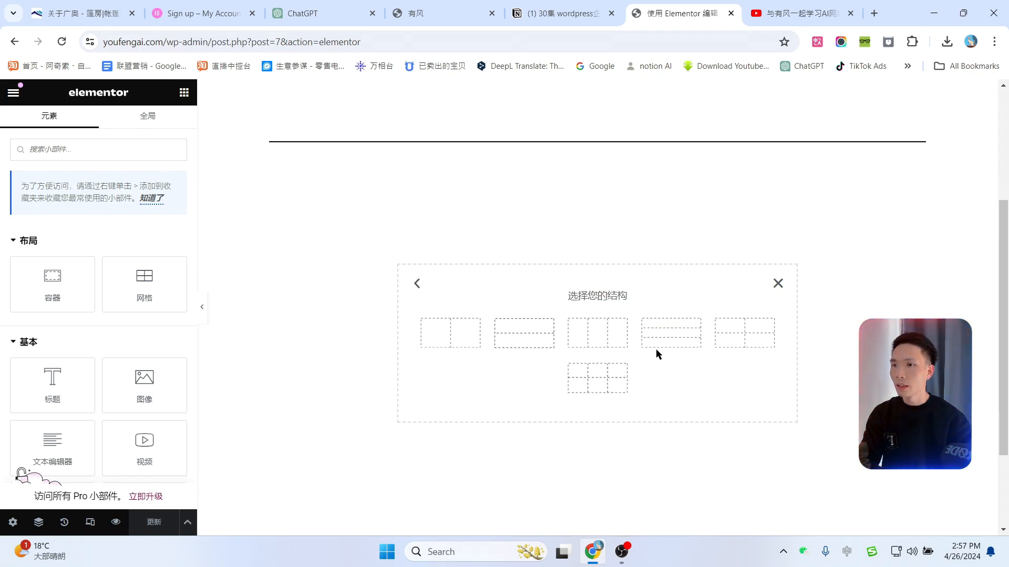
click(415, 286)
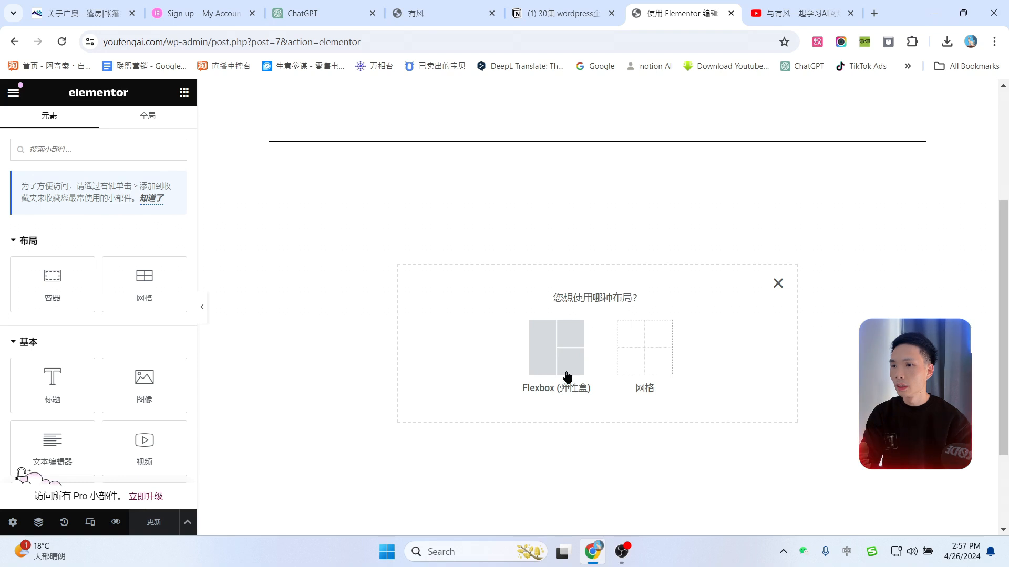
click(558, 349)
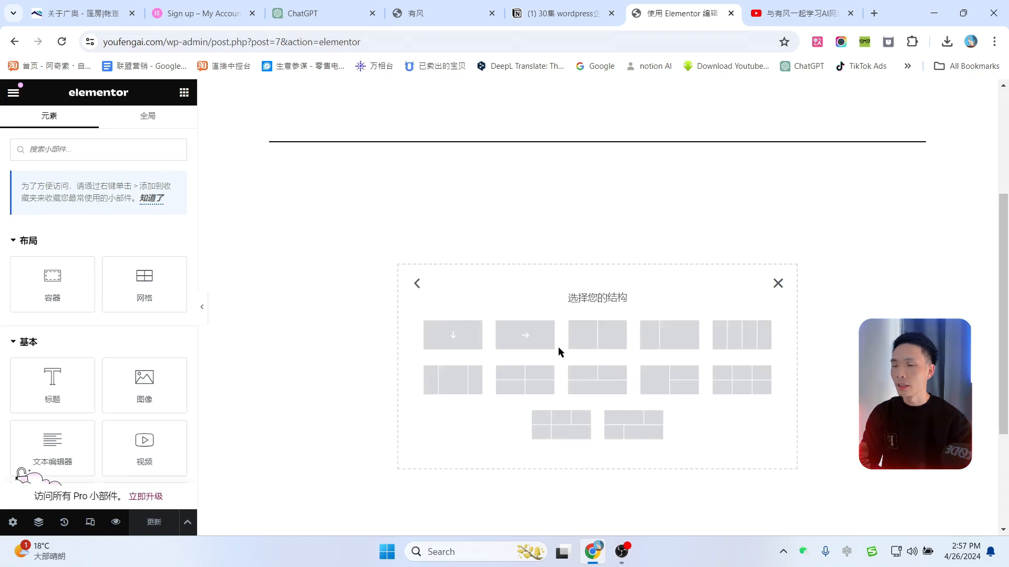
click(456, 342)
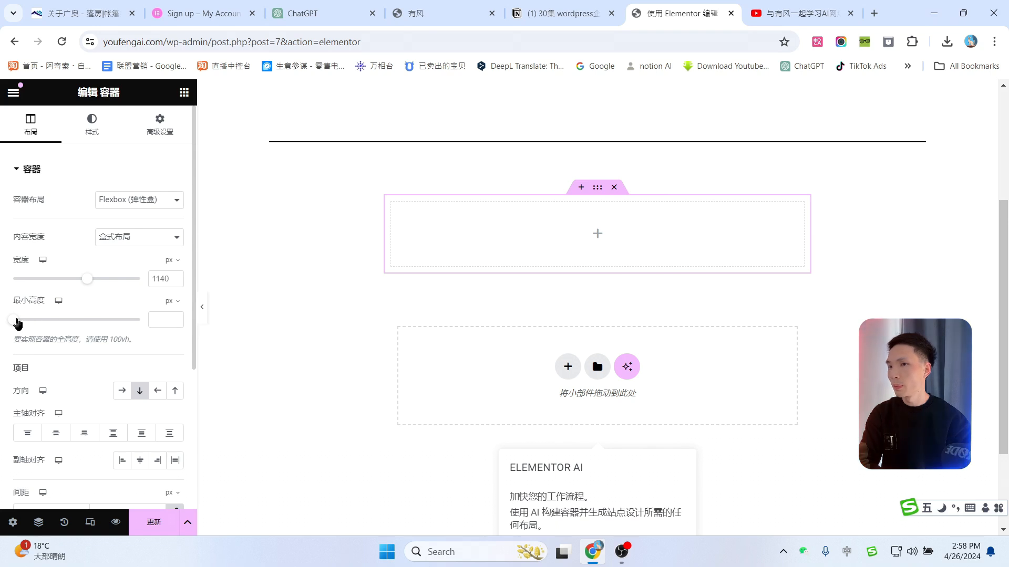
Step: Make the container about 357 px tall with a classic dark grey (#383838) background
drag(15, 321, 39, 329)
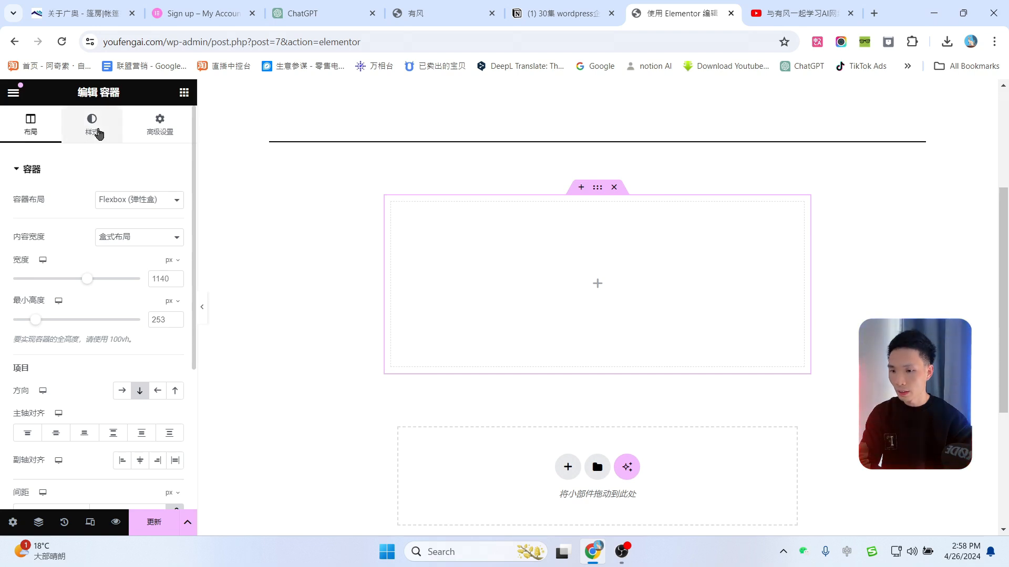
click(97, 132)
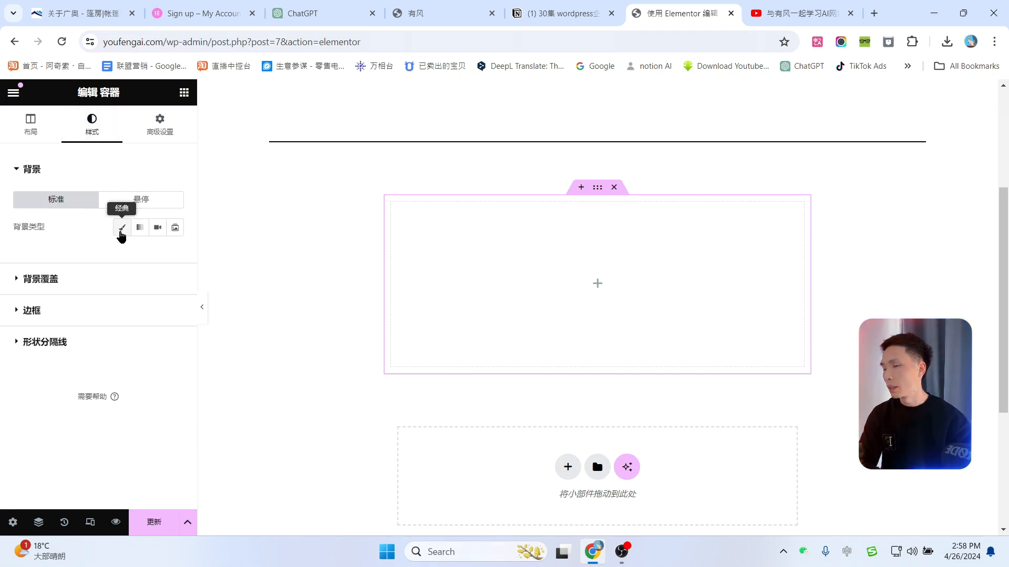
click(121, 230)
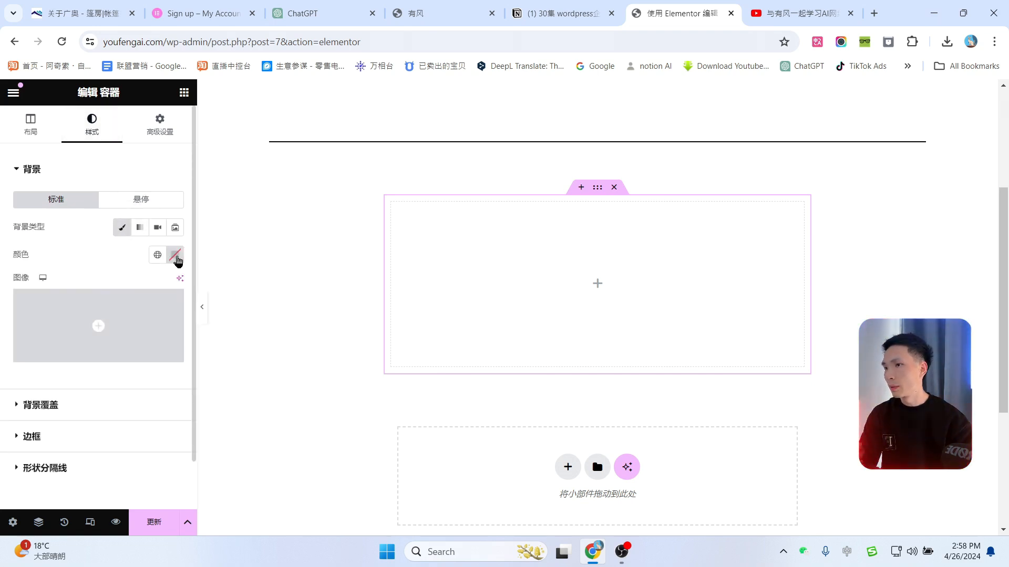
click(175, 255)
drag(102, 331, 85, 386)
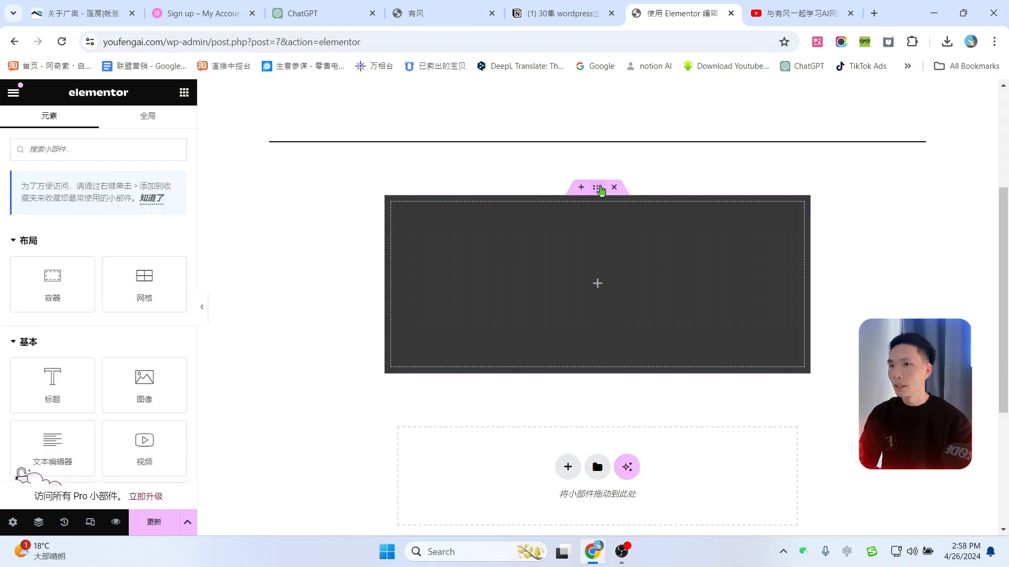
Step: Upload the tent picture as the container's background image
click(601, 190)
scroll(110, 288, down, 1)
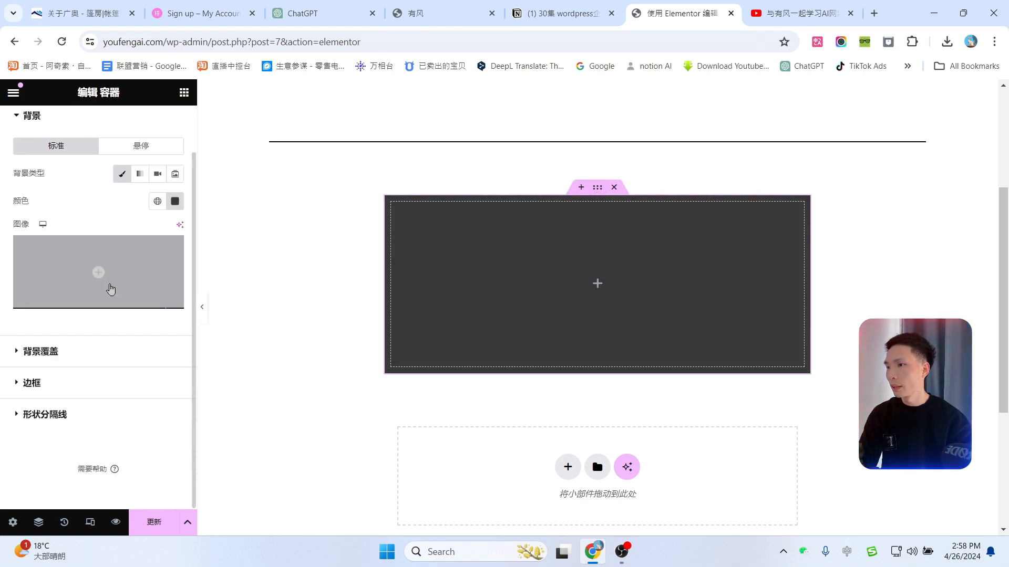
mouse_move(86, 243)
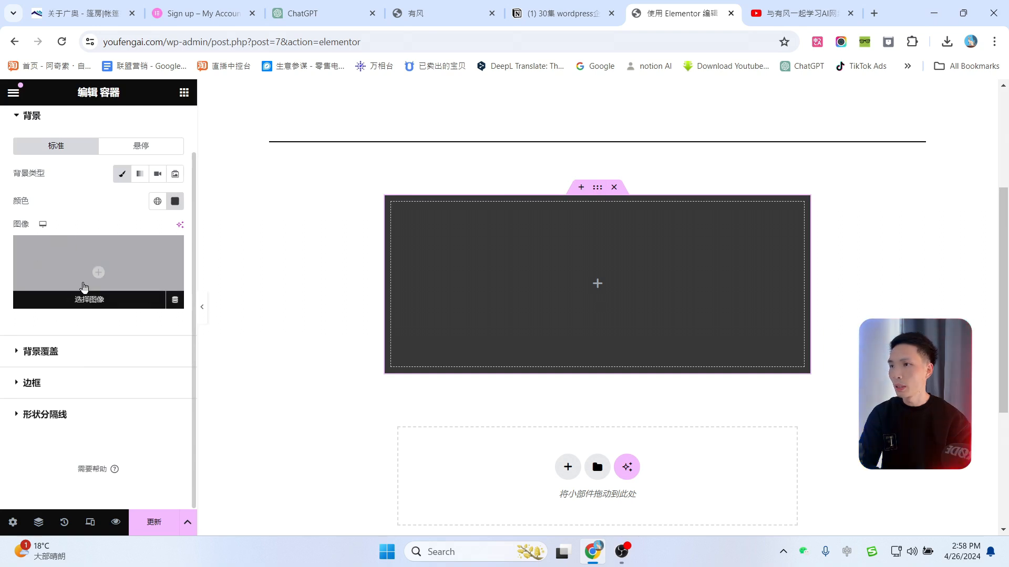
click(90, 301)
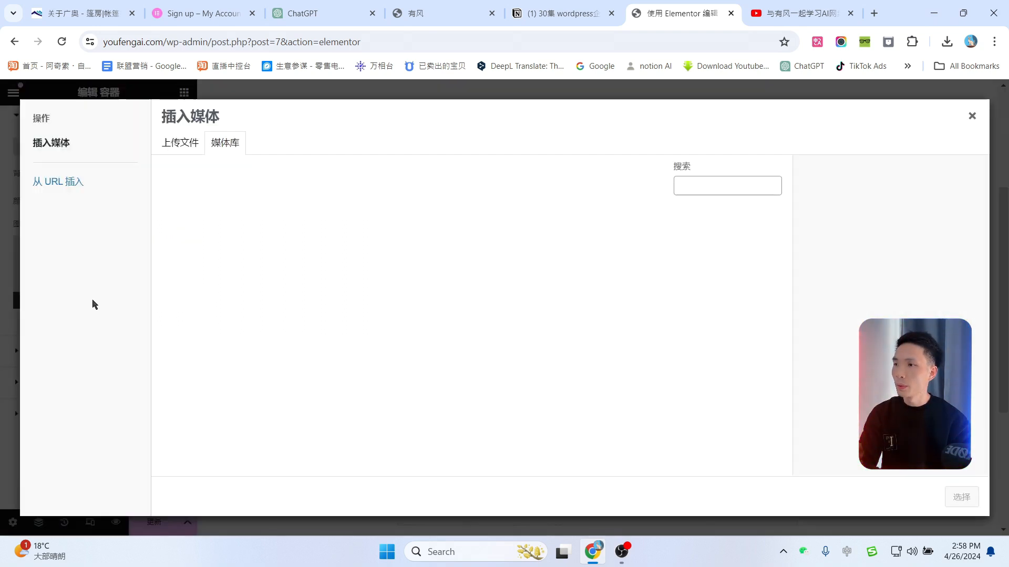
click(190, 145)
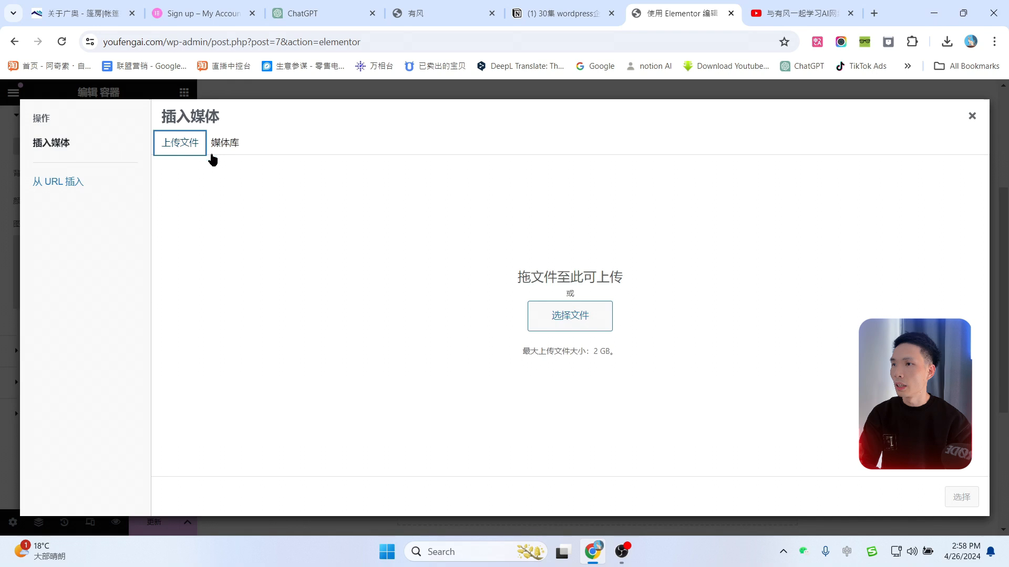
click(570, 314)
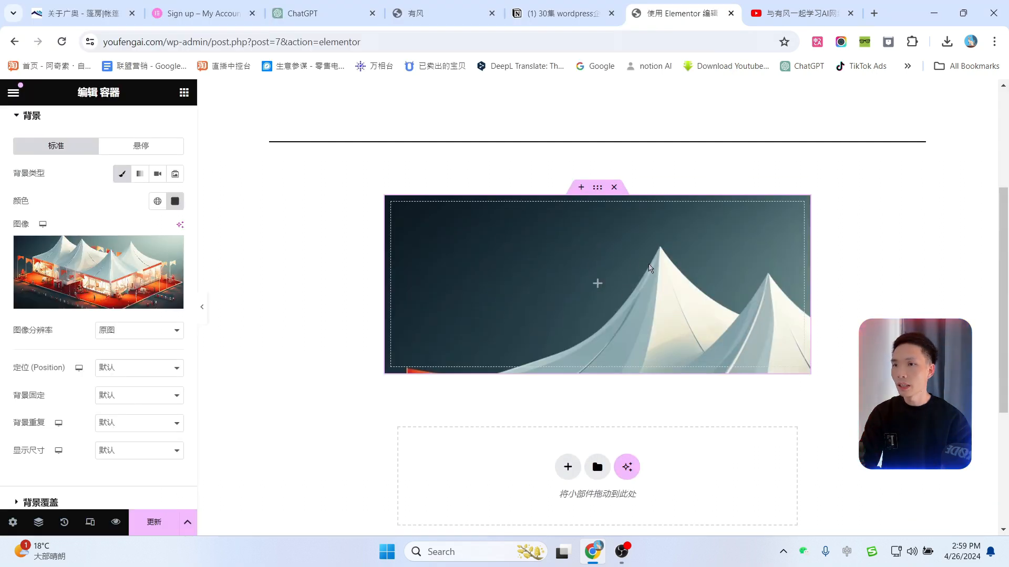
Step: Set the background image display size to Cover (覆盖)
scroll(144, 315, down, 3)
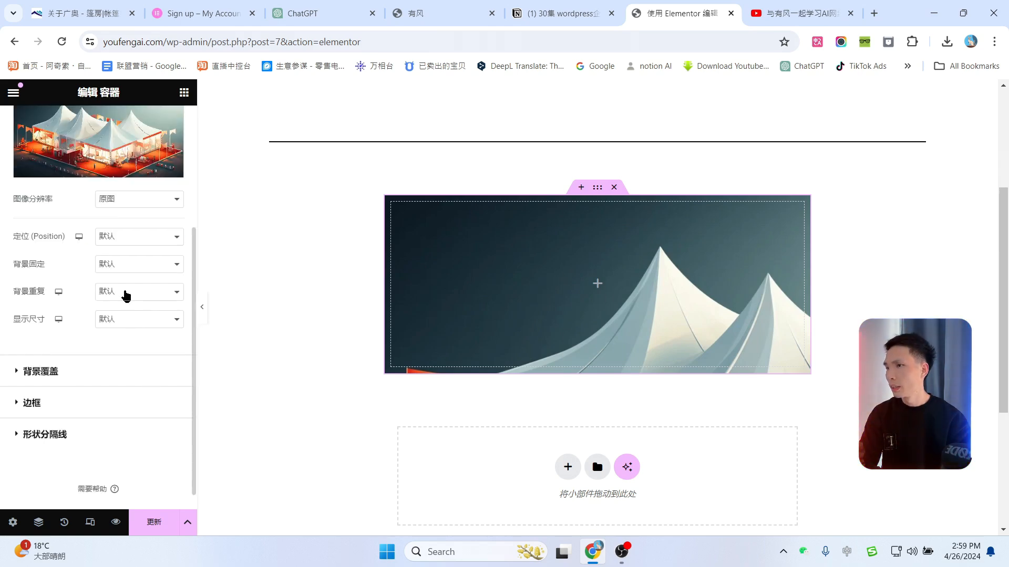
click(129, 271)
click(129, 271)
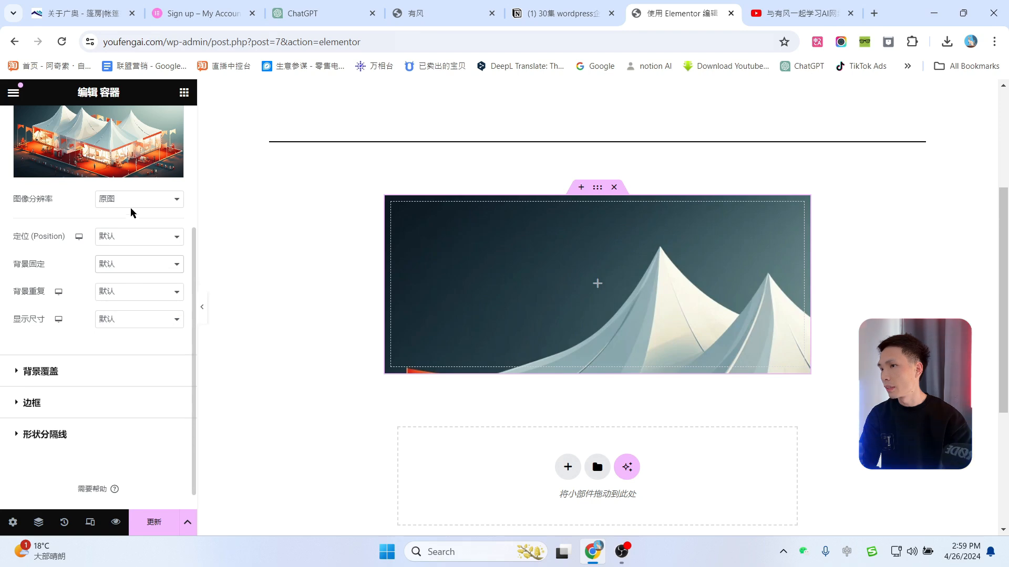
click(134, 315)
click(125, 358)
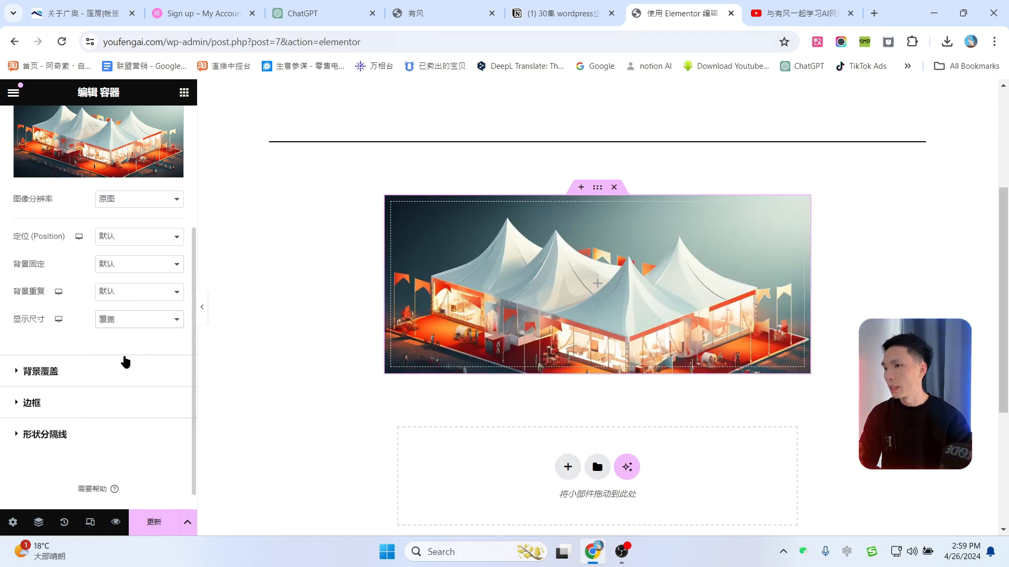
scroll(588, 307, up, 1)
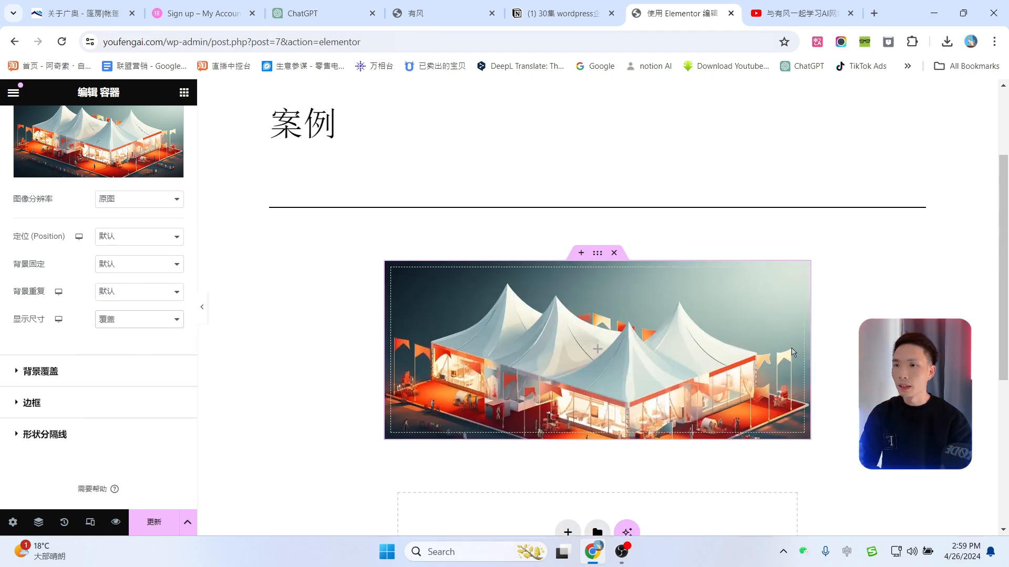
click(150, 321)
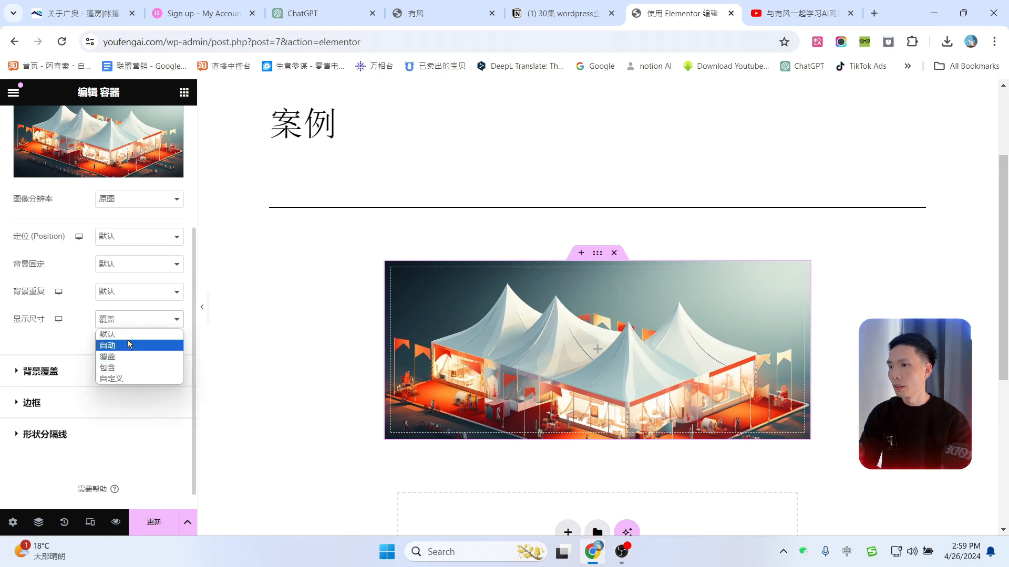
click(127, 346)
click(128, 318)
click(127, 368)
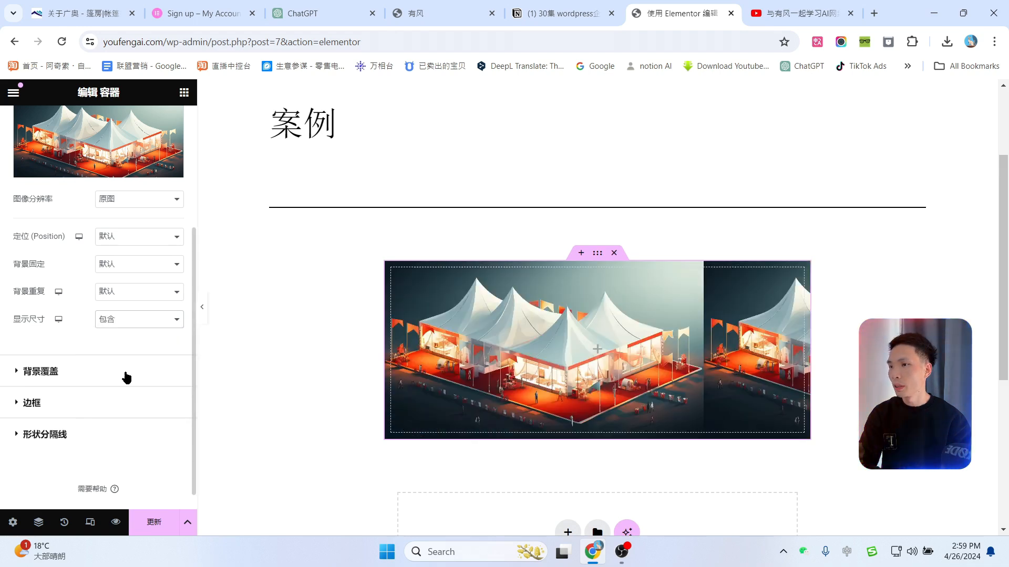
click(140, 319)
click(121, 358)
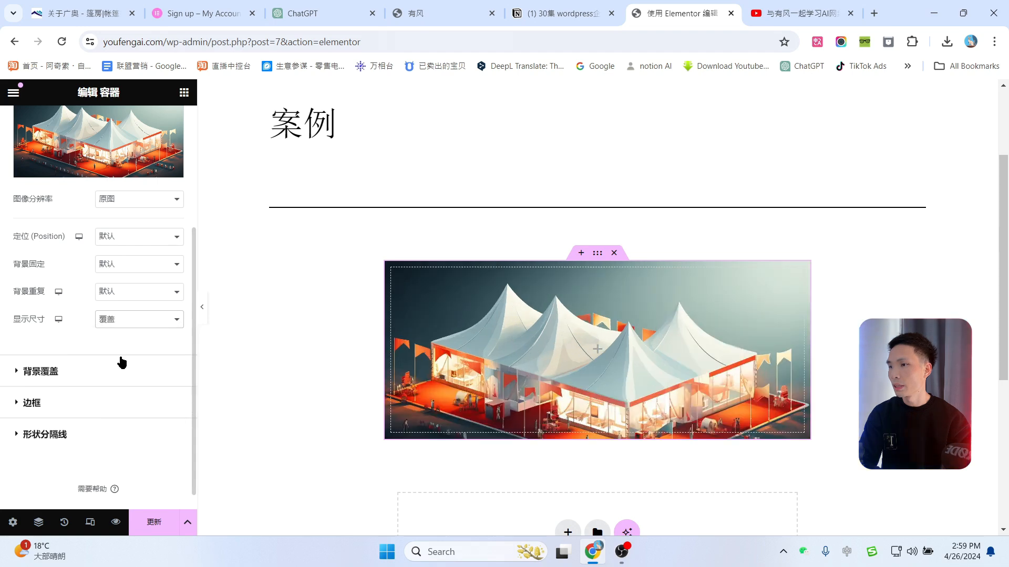
Step: Anchor the background image at Center Right (中间右侧)
click(127, 270)
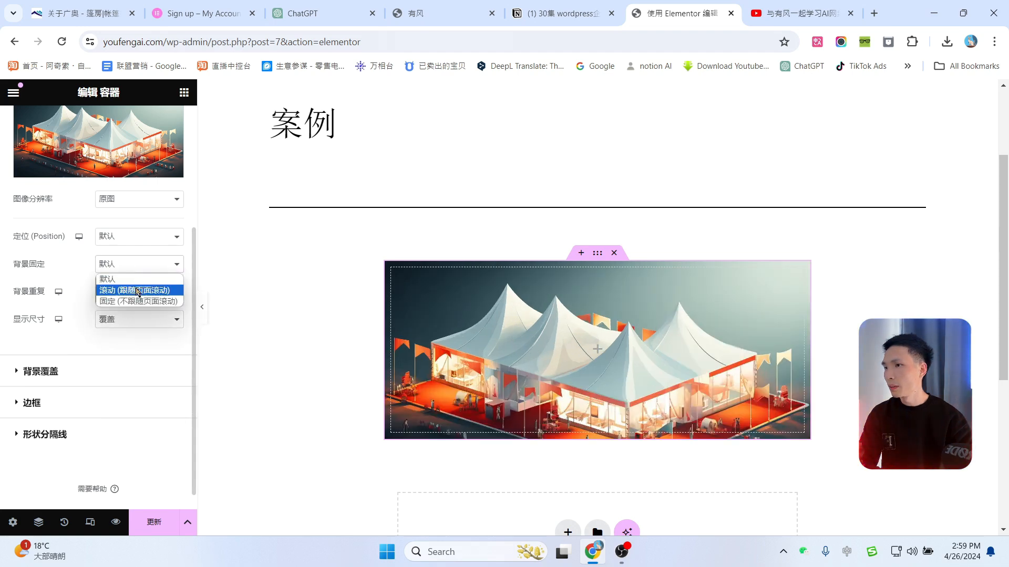
click(124, 241)
click(124, 272)
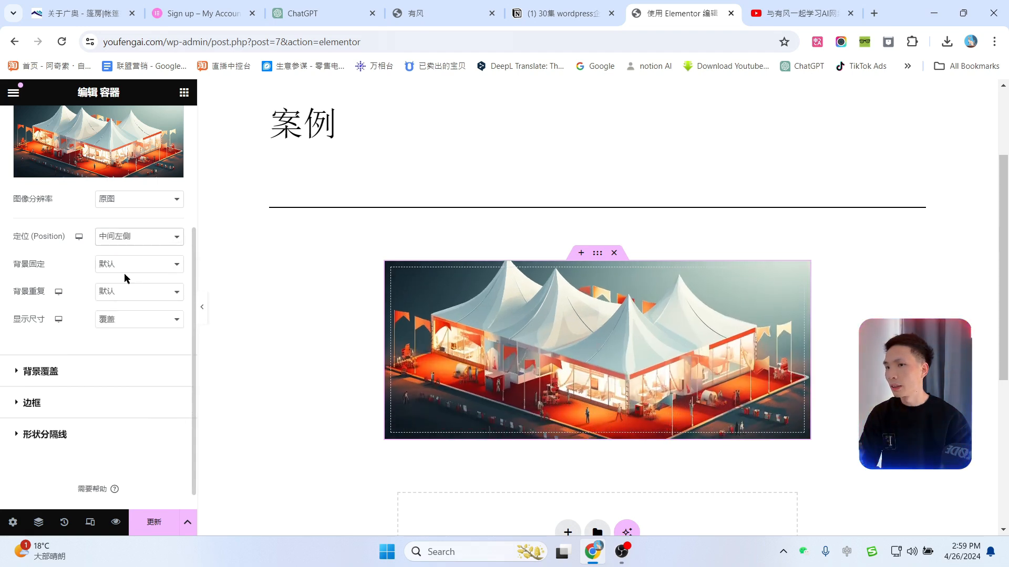
click(136, 237)
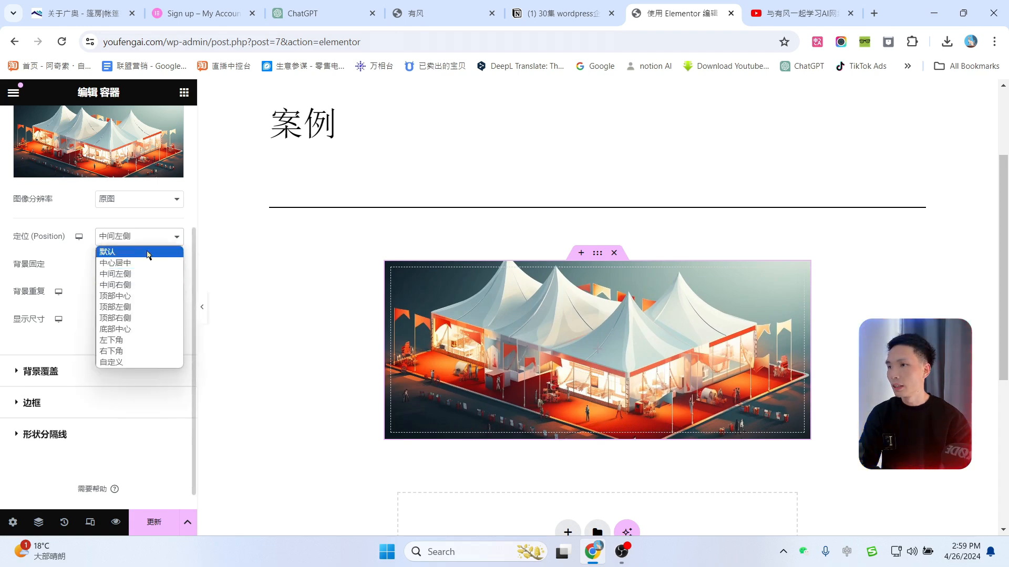
click(136, 295)
click(129, 237)
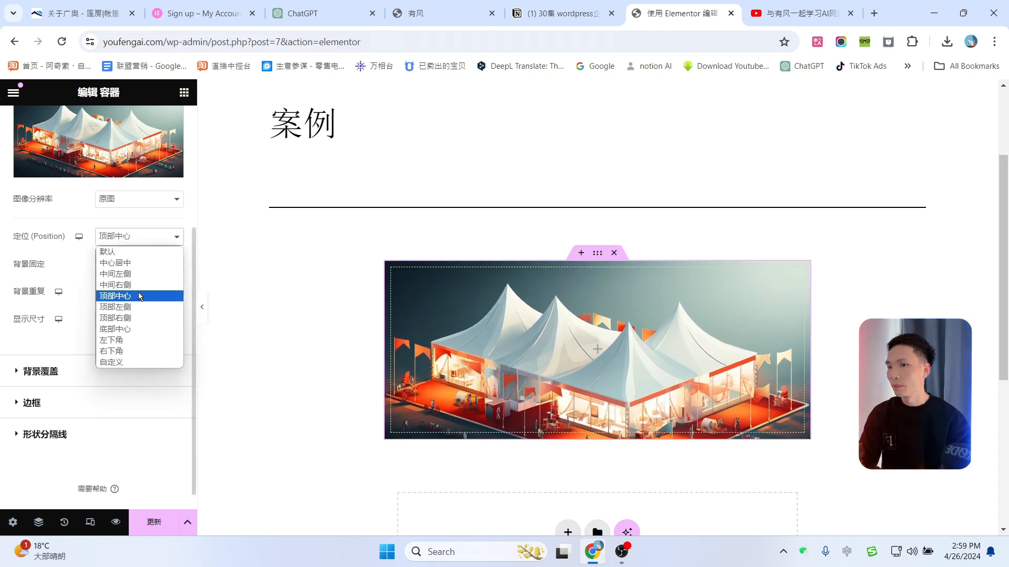
click(135, 286)
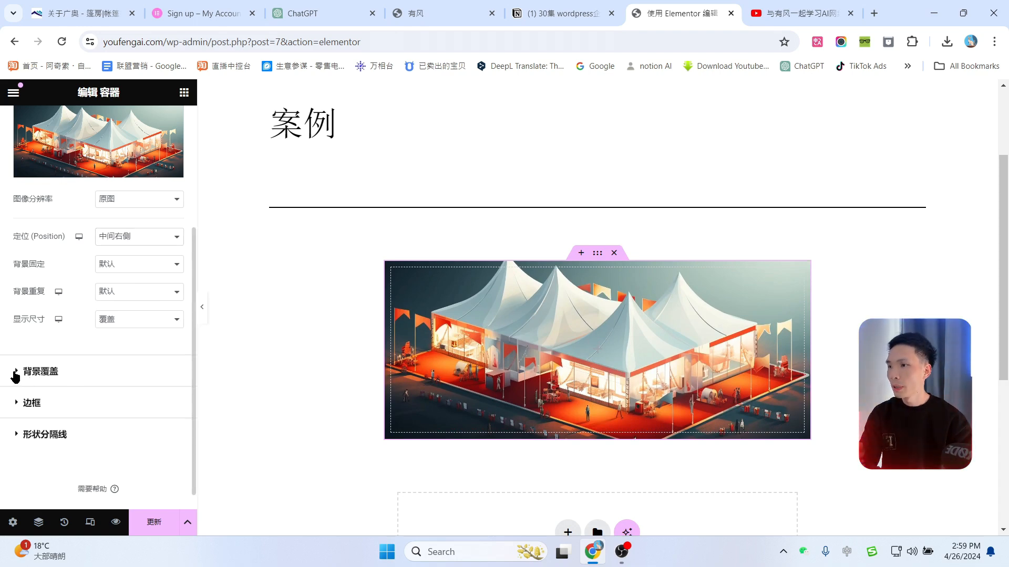
click(16, 373)
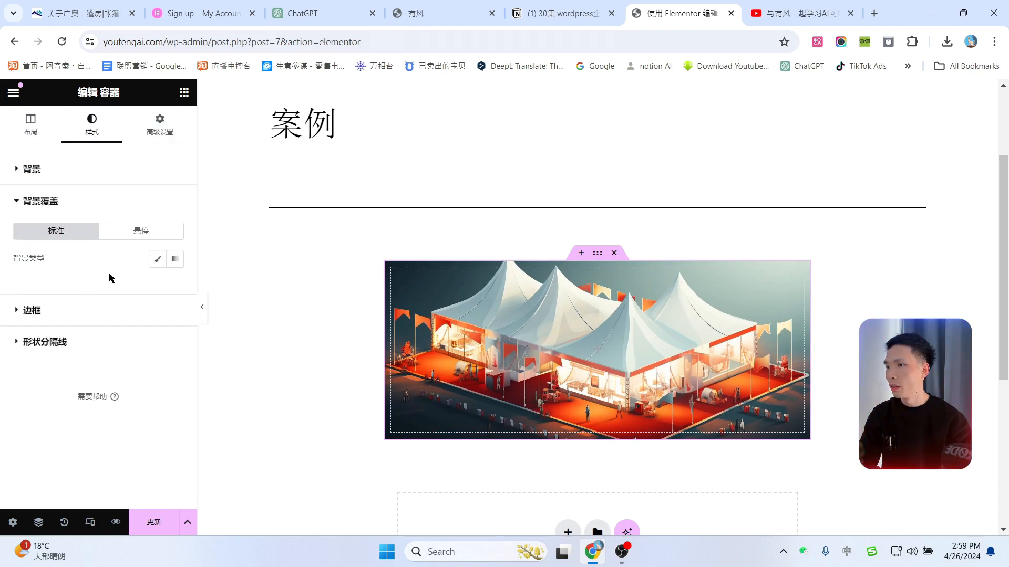
Step: Add a classic background overlay in pure black (#000000)
click(157, 261)
click(174, 287)
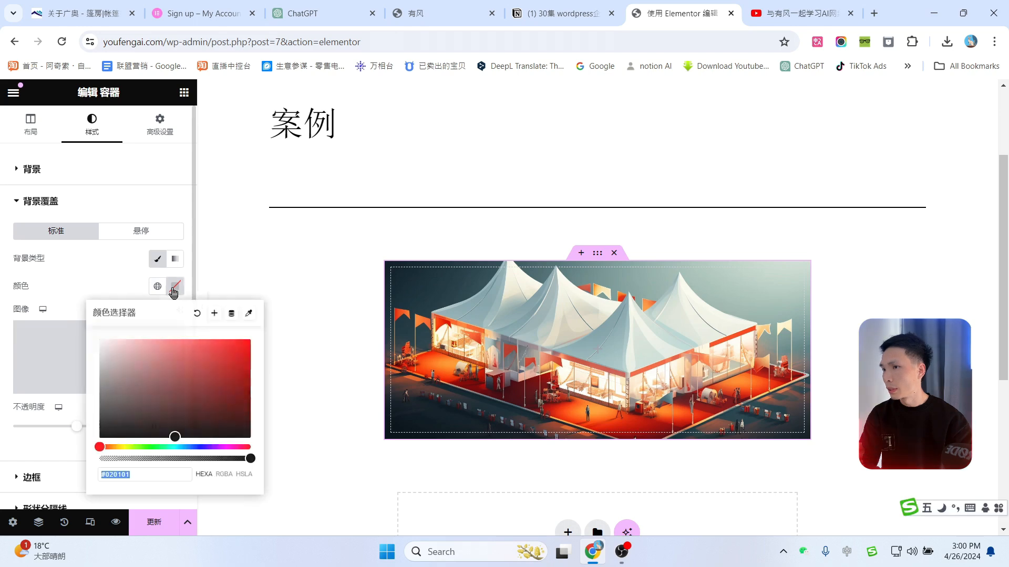
drag(131, 394, 106, 432)
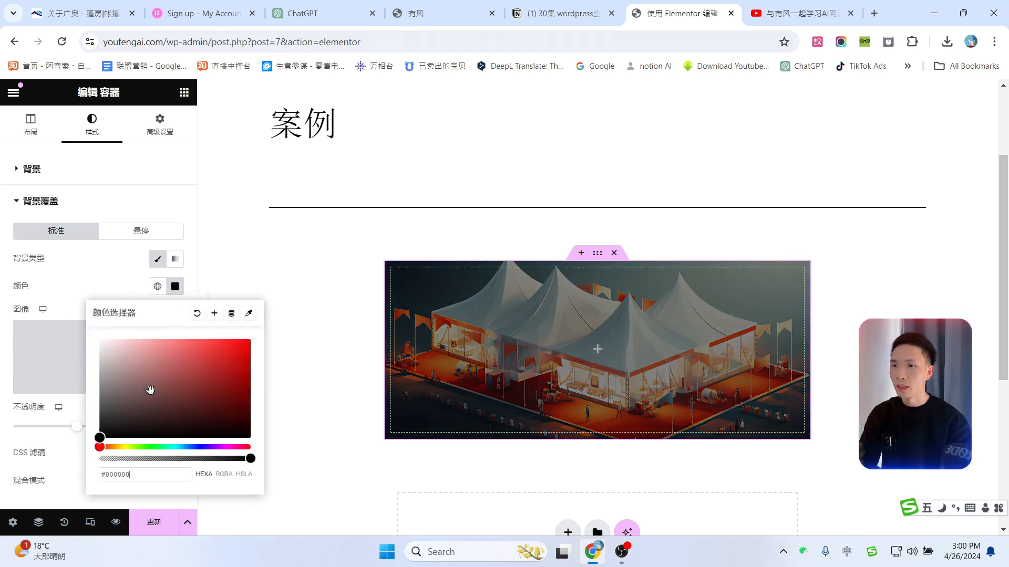
click(271, 275)
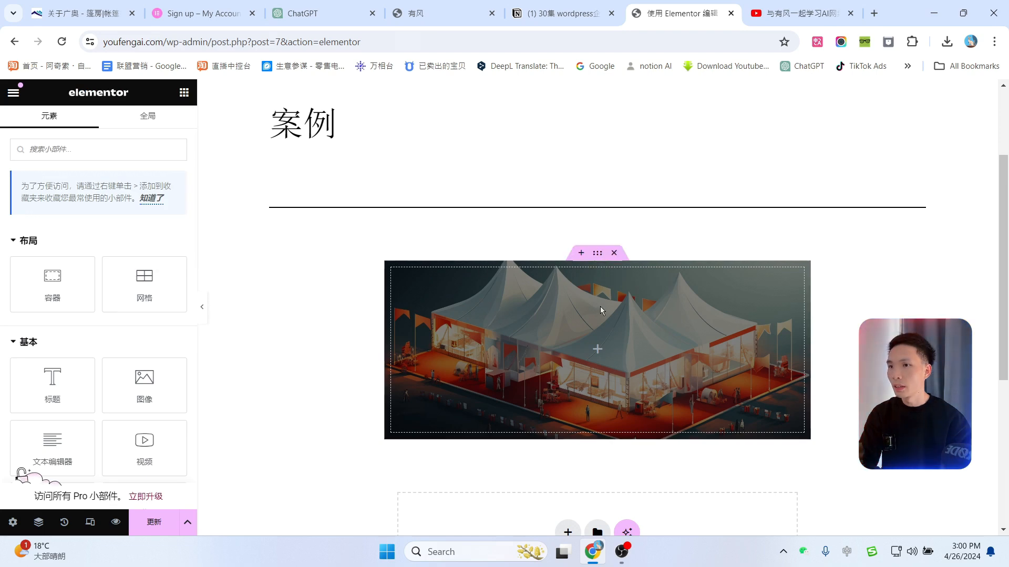
Step: Set the black overlay's opacity to about 0.71
click(597, 253)
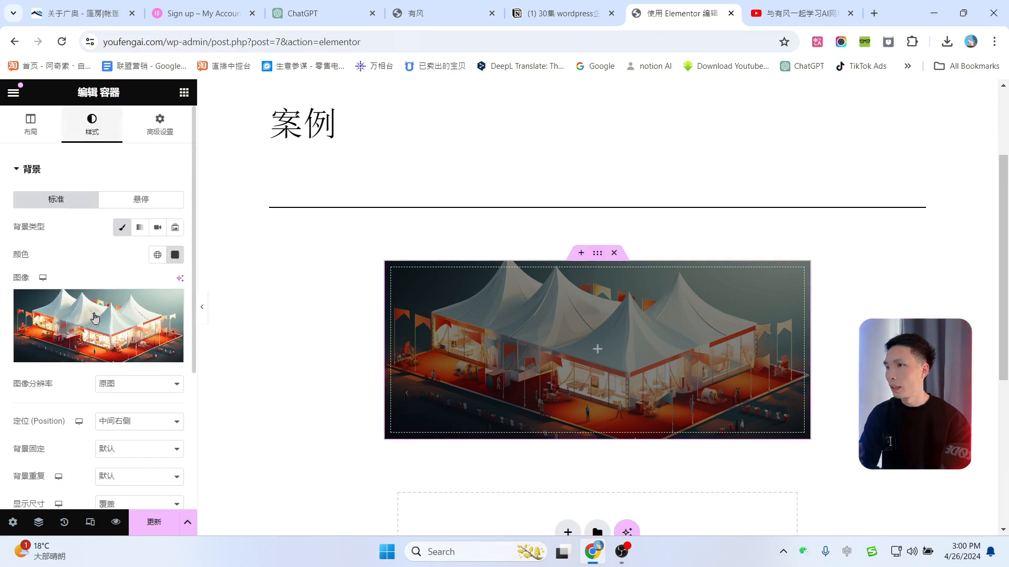
scroll(93, 327, down, 3)
scroll(97, 330, down, 2)
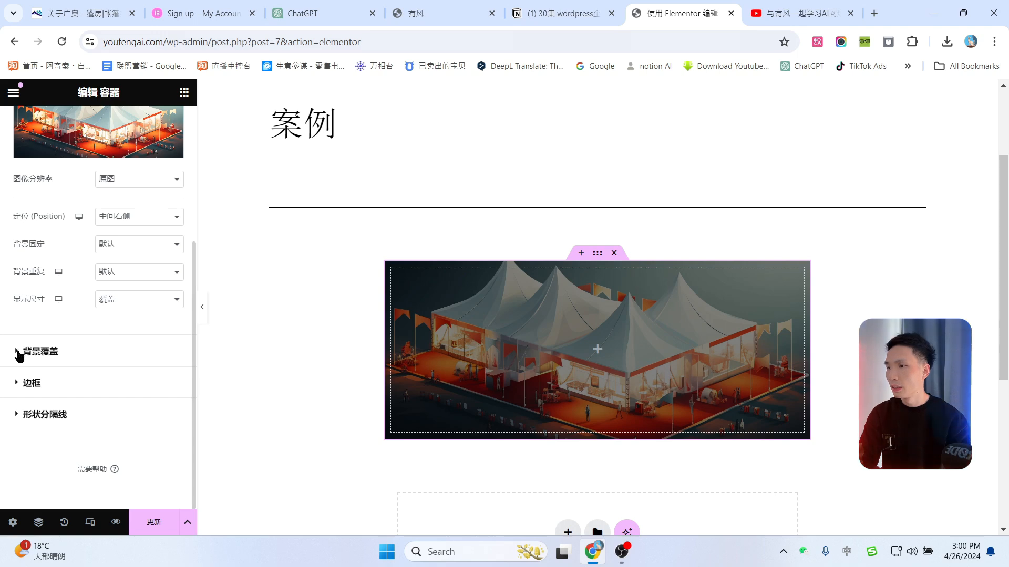
click(40, 349)
scroll(131, 328, down, 4)
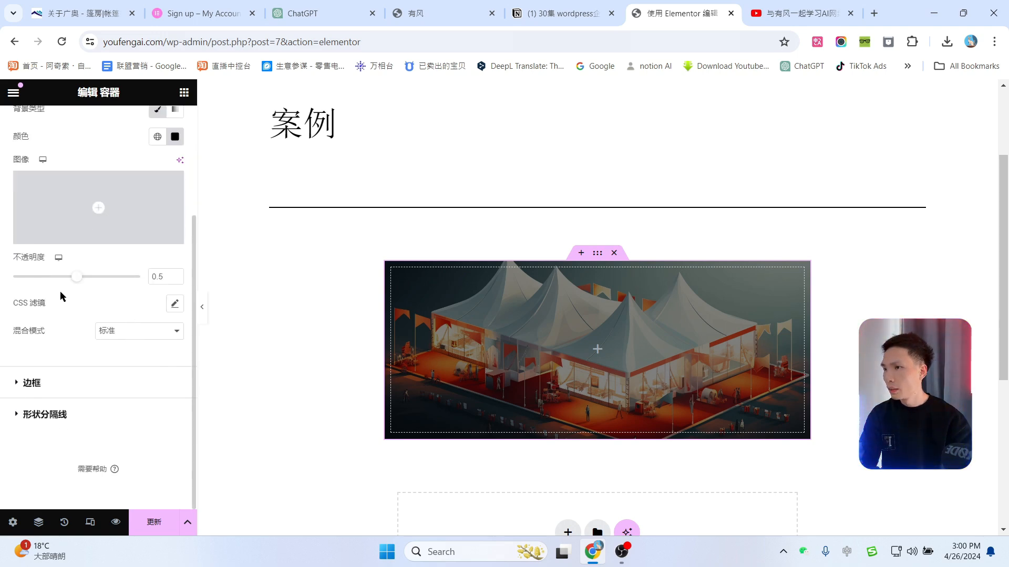
drag(80, 285, 106, 290)
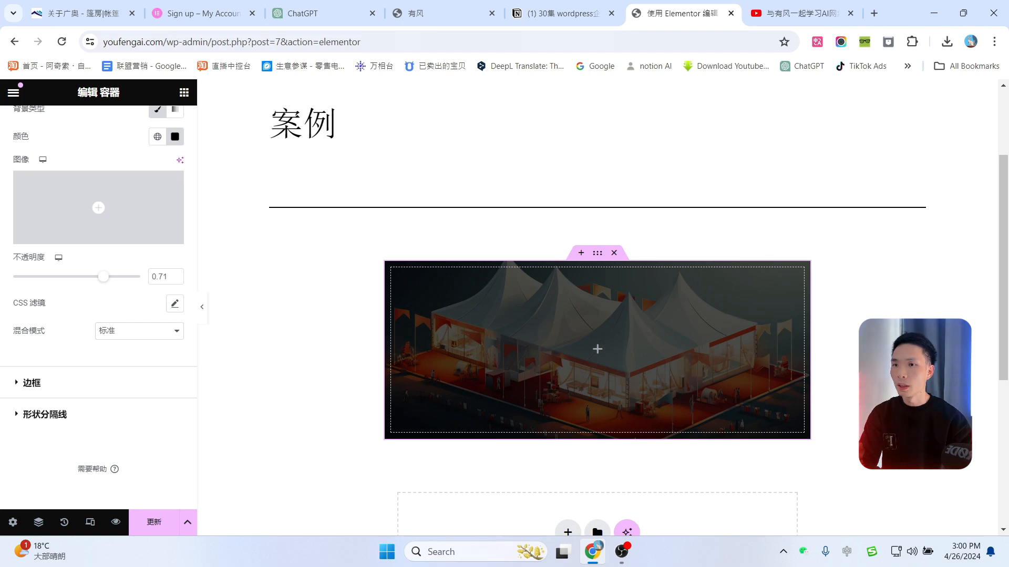
click(877, 351)
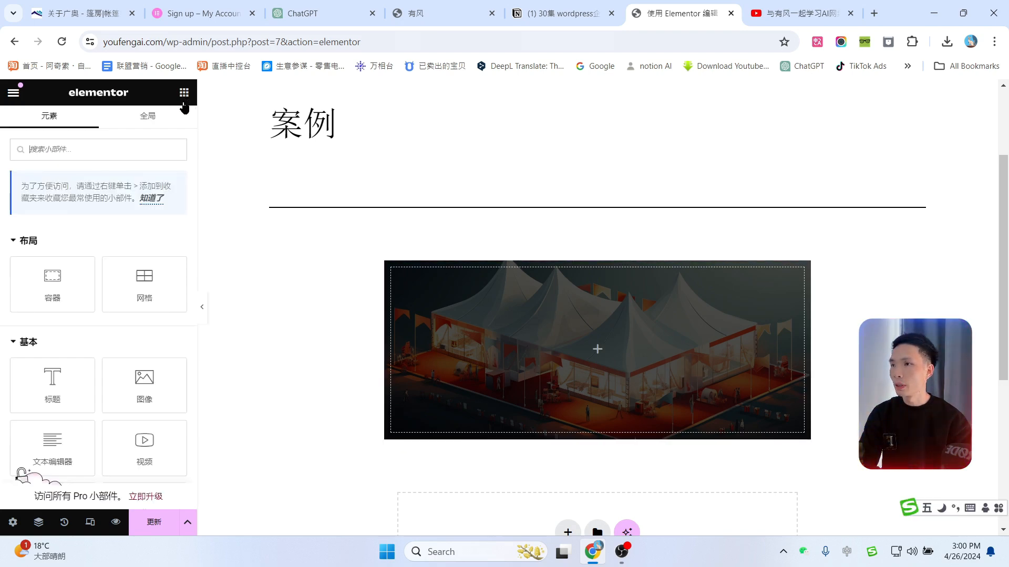
Step: Add a heading widget to the tent banner and change its text to windy有风
drag(54, 370, 531, 323)
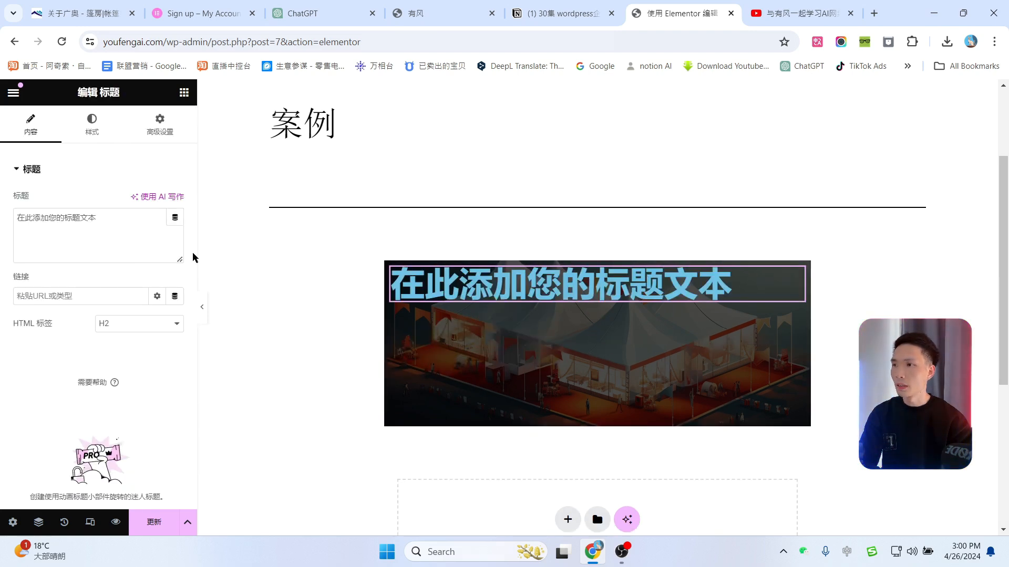
drag(128, 218, 2, 222)
text(windye)
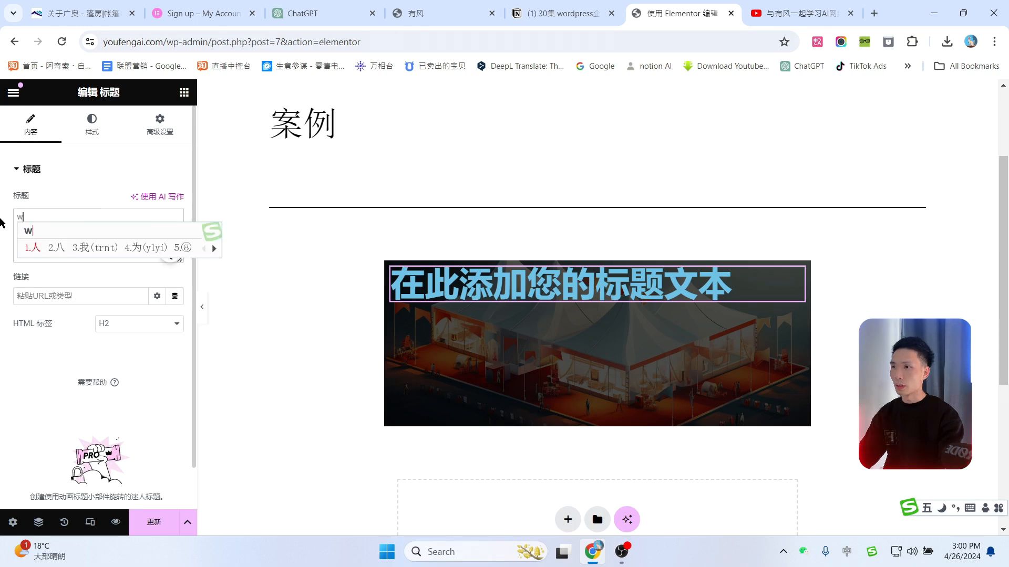
key(shift)
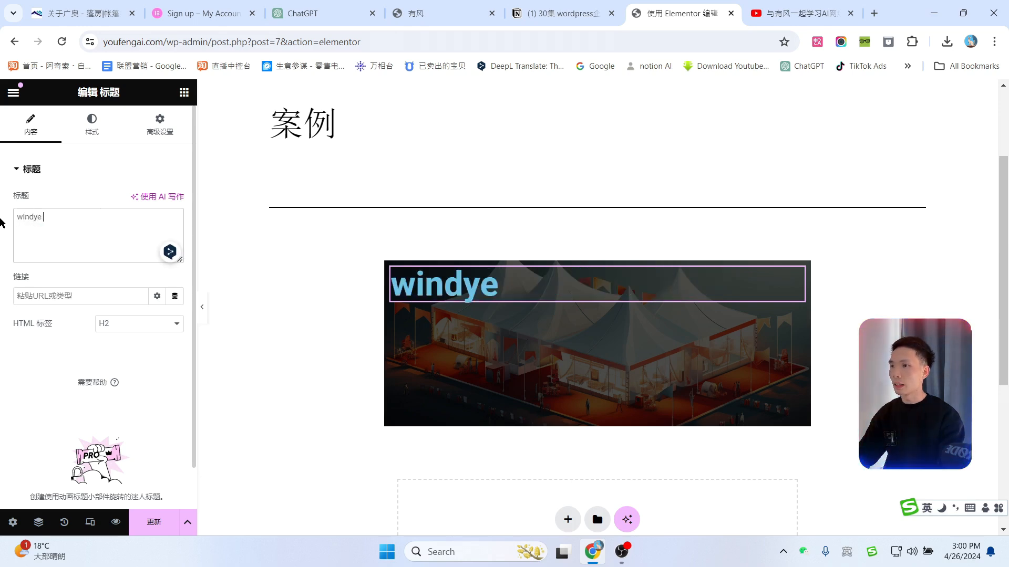
key(BackSpace)
text(有风)
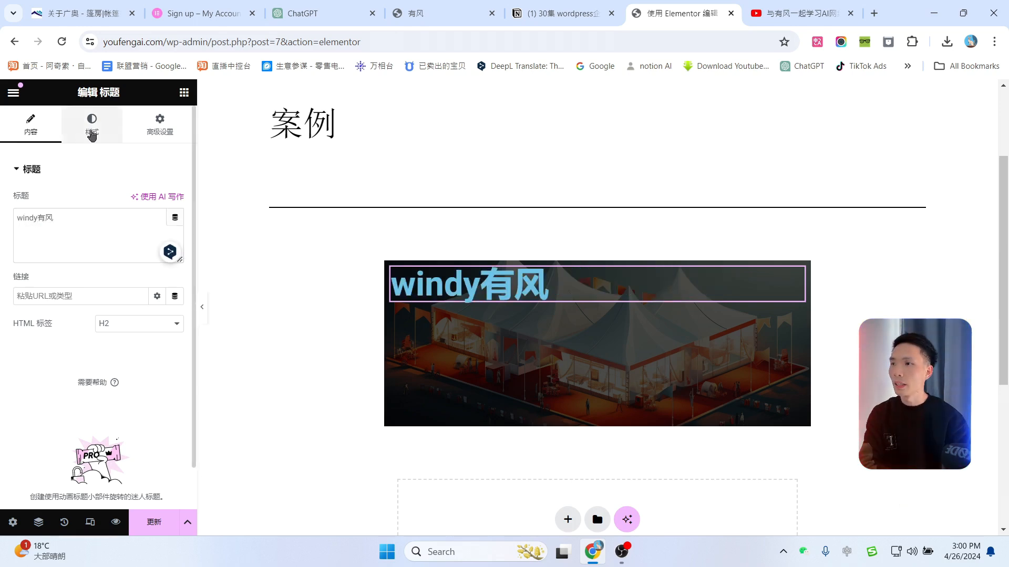
Step: Centre-align the heading and set its text colour to #FFFFFF
click(94, 134)
click(139, 204)
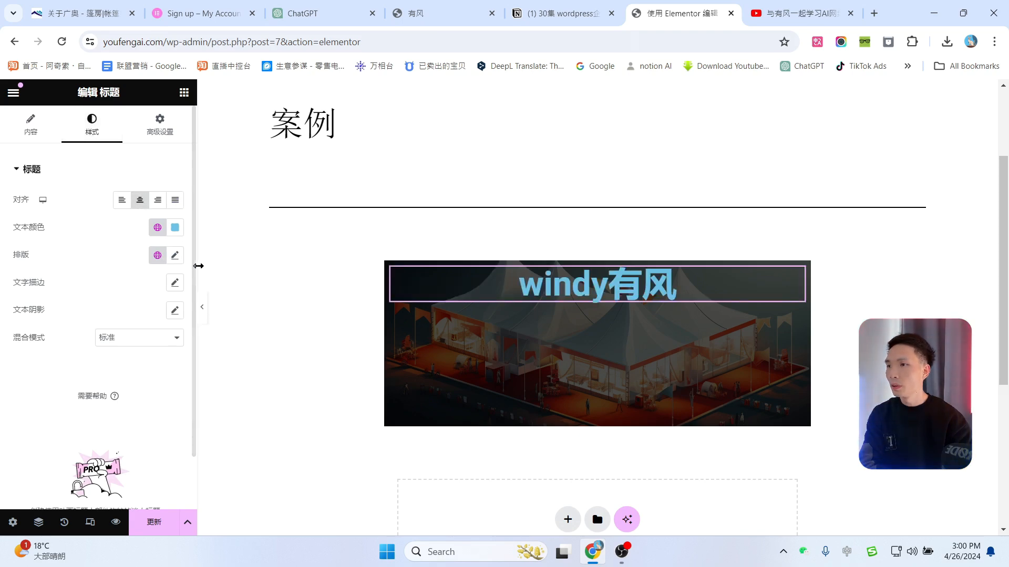
click(175, 228)
text(#FFFFFF)
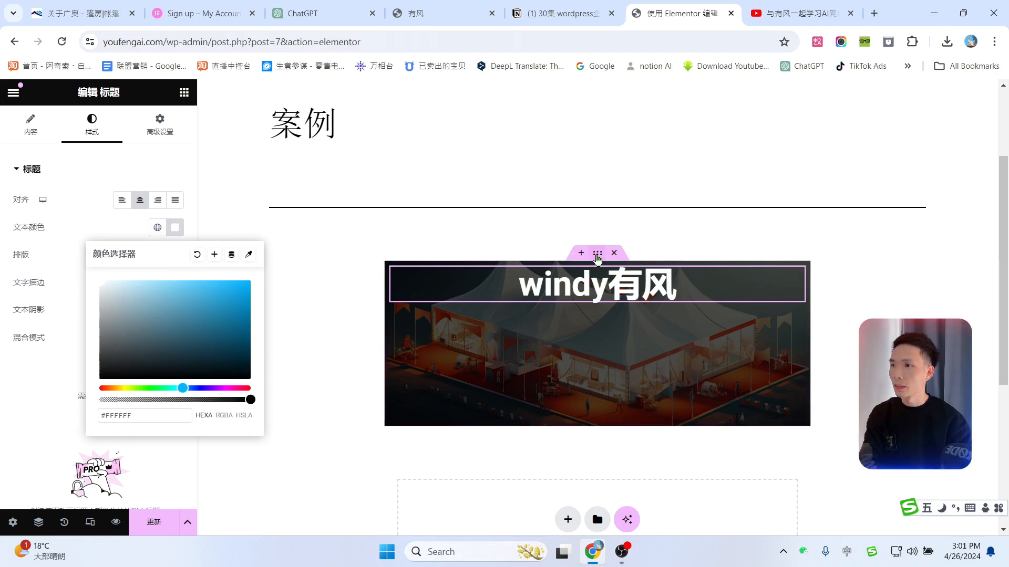
click(598, 254)
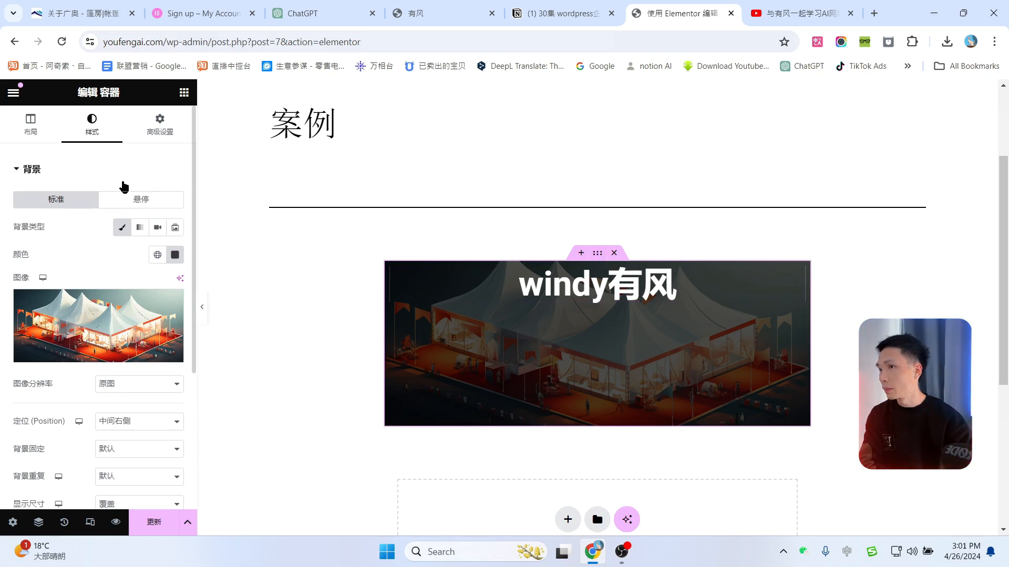
Step: Set the banner container's justify content to centre so windy有风 sits mid-banner
click(30, 125)
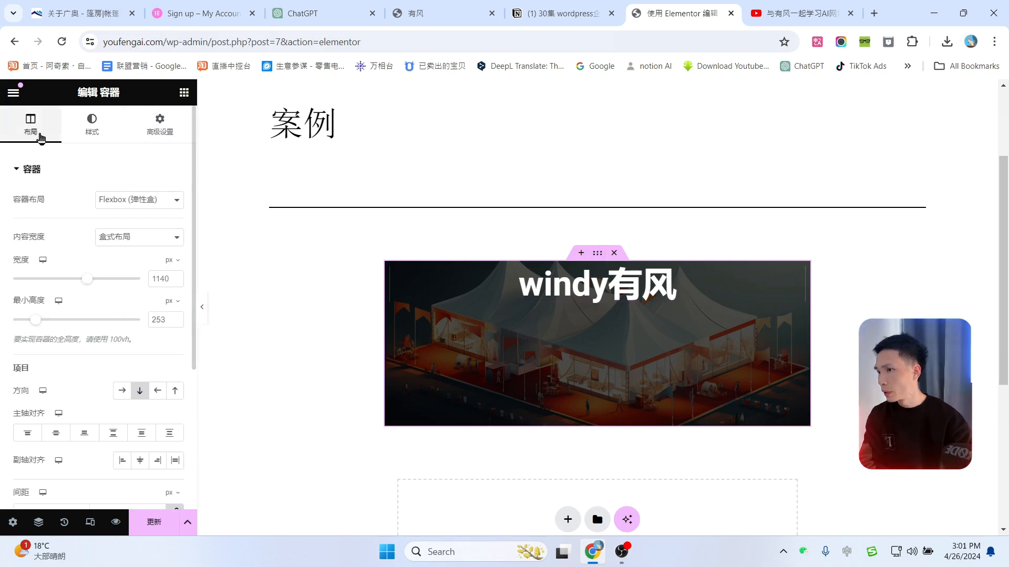
scroll(95, 330, down, 1)
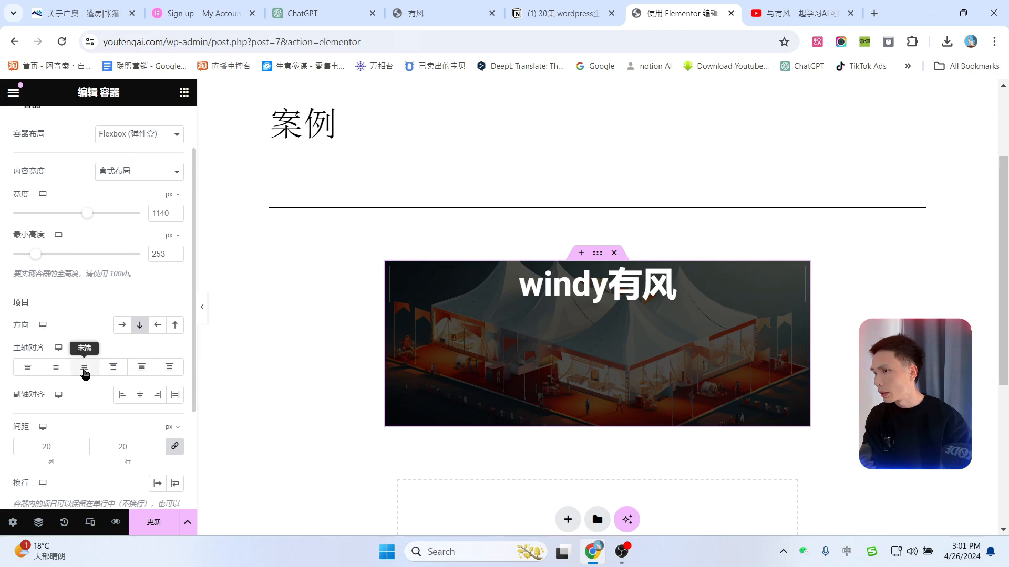
click(56, 367)
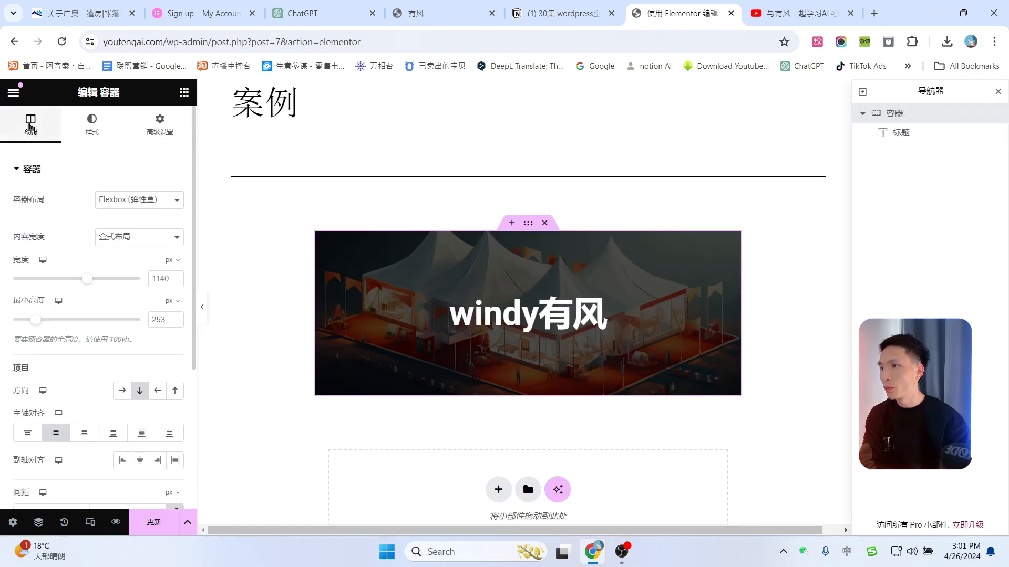
click(28, 434)
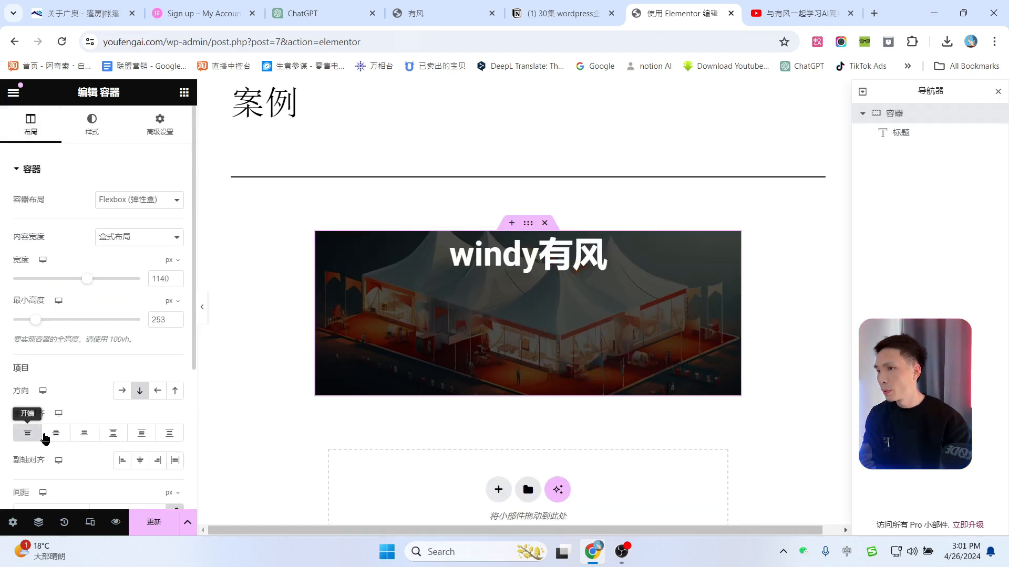
click(56, 434)
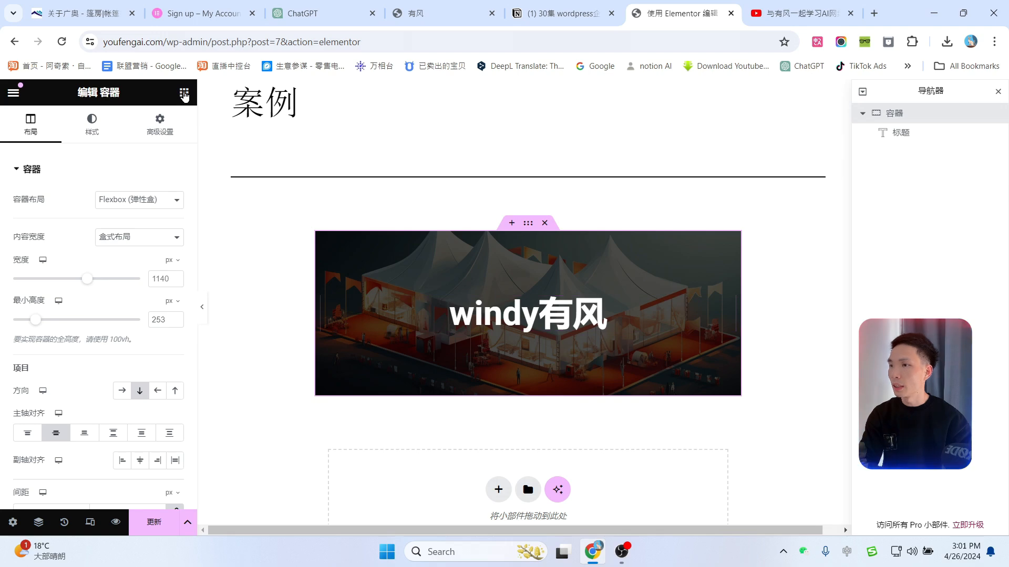
click(184, 93)
drag(47, 387, 531, 329)
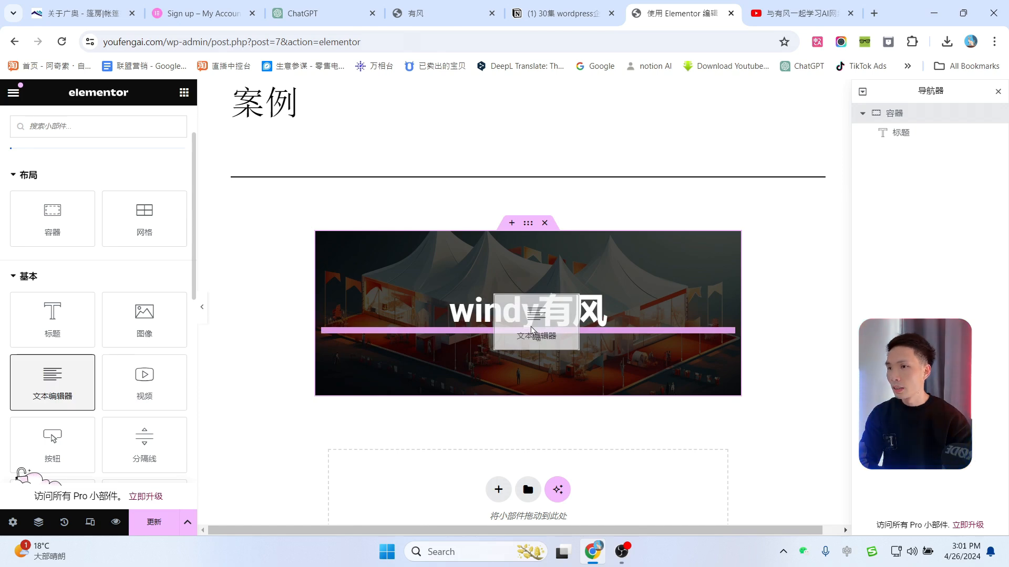
Step: Drop a Text Editor block below the heading and centre-align its placeholder text
drag(532, 330, 533, 328)
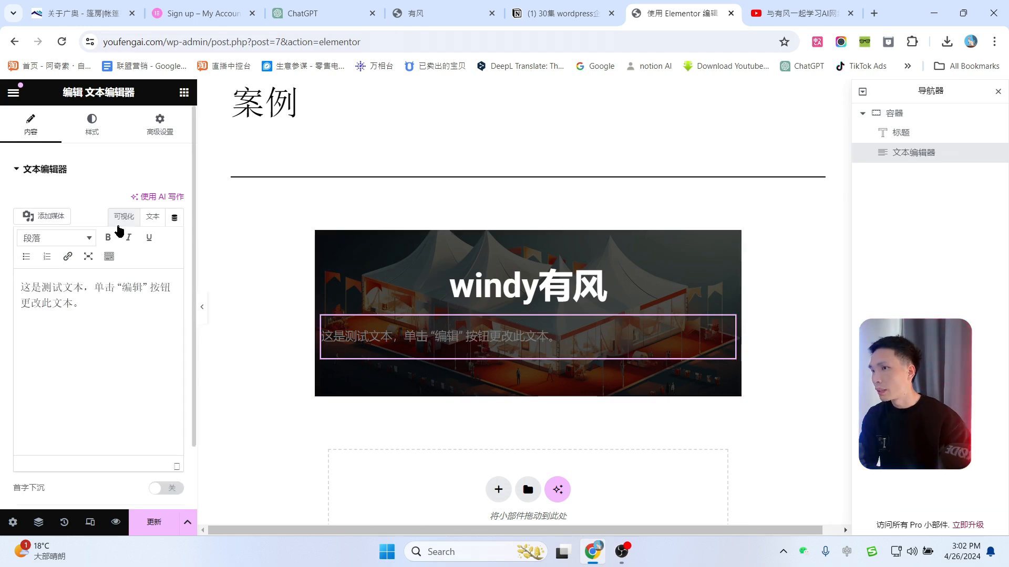
click(91, 131)
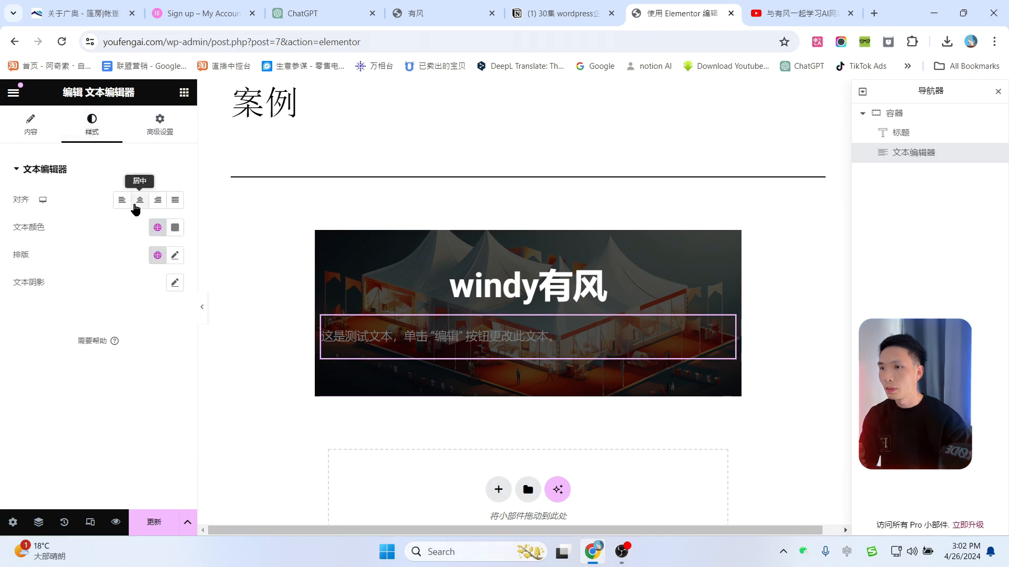
click(139, 200)
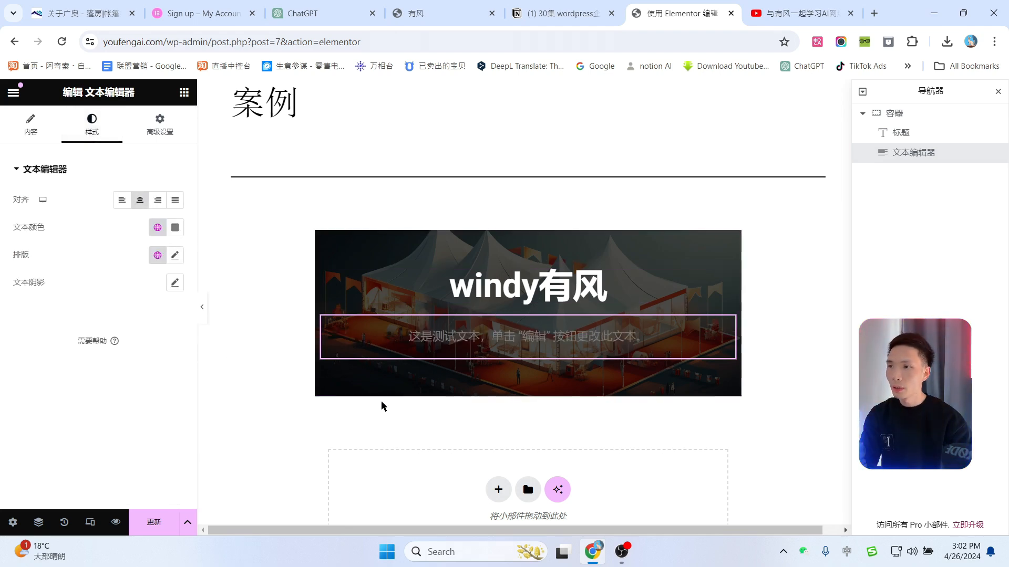
Step: Add a Button widget below the paragraph and centre it in the banner
click(182, 94)
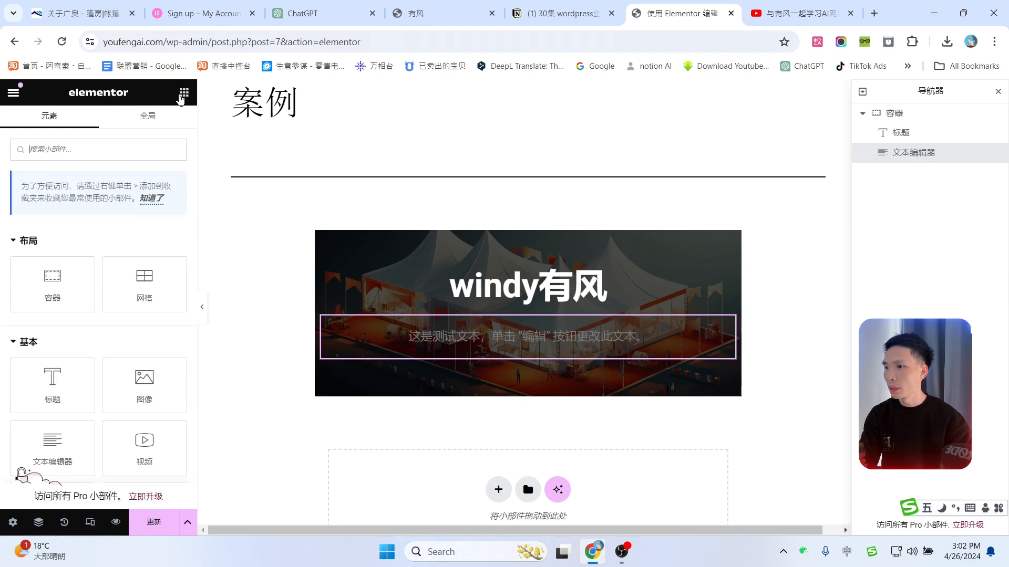
scroll(108, 392, down, 3)
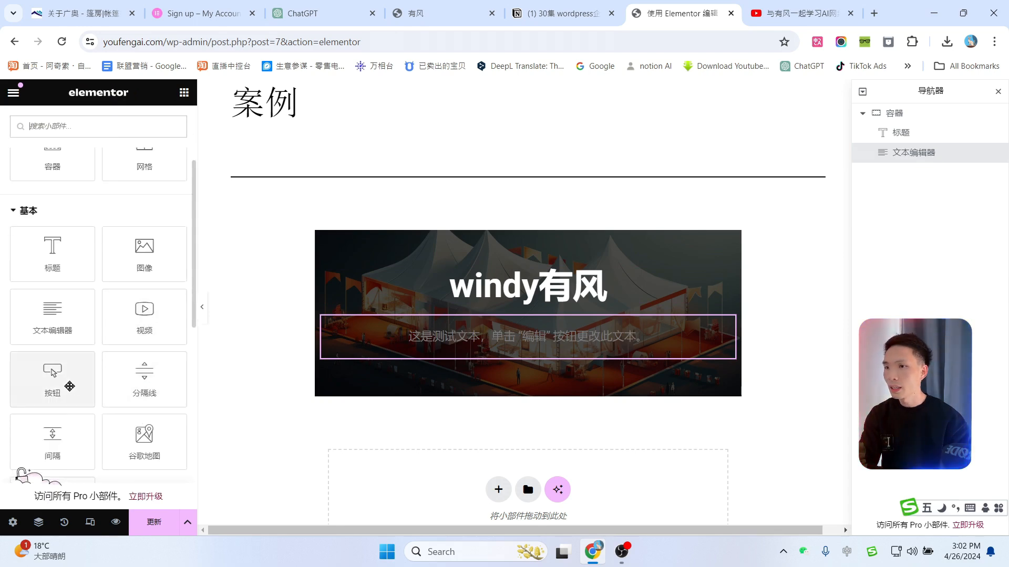
drag(70, 386, 523, 342)
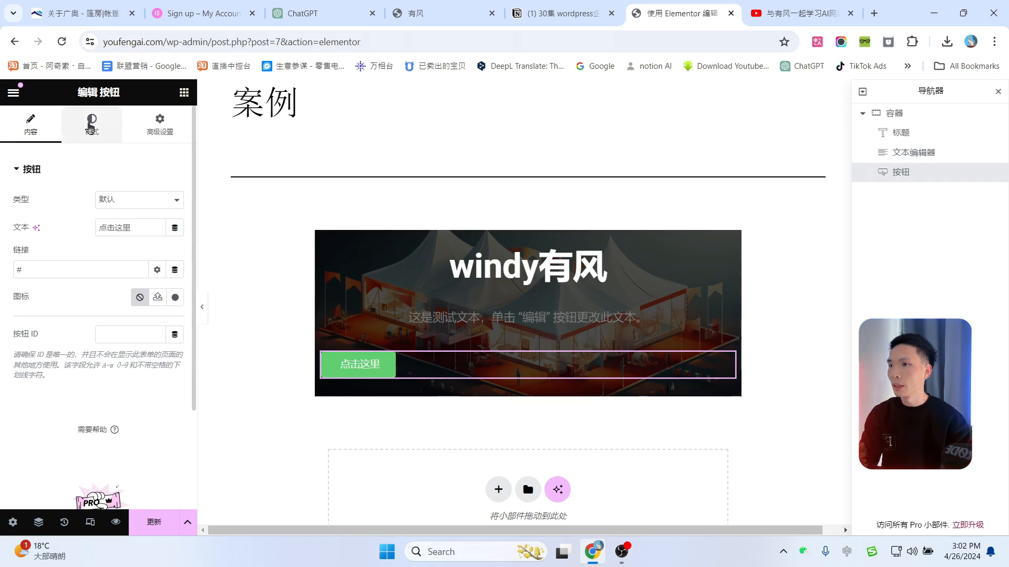
click(91, 126)
click(140, 200)
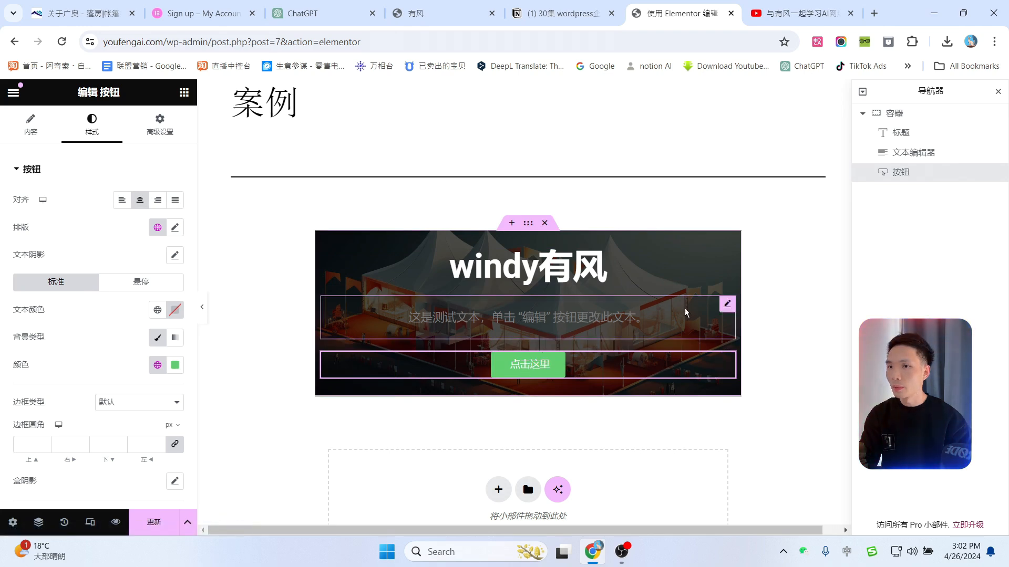
Step: Make the paragraph text white and the button background blue #0180CD
click(728, 306)
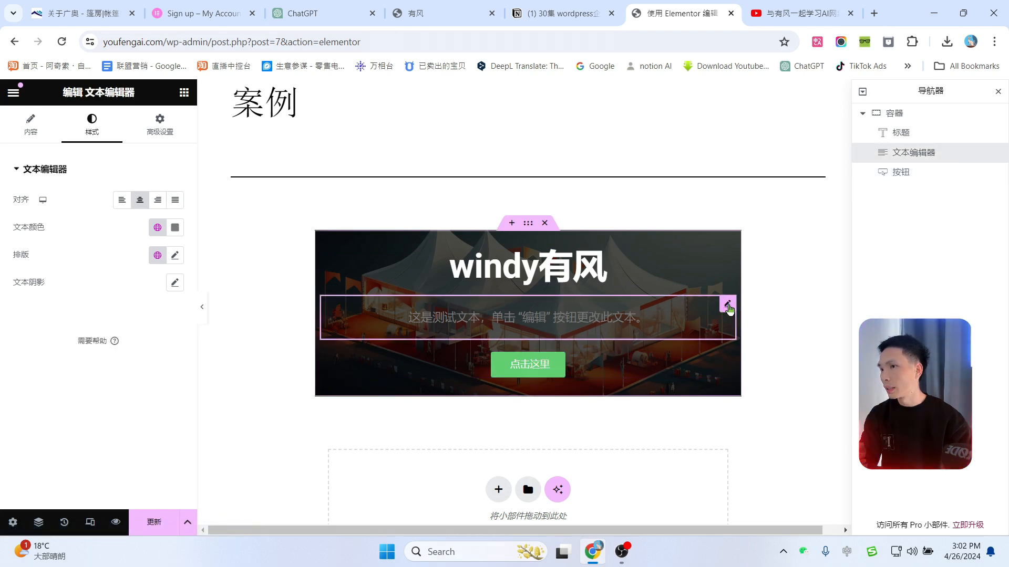
click(175, 229)
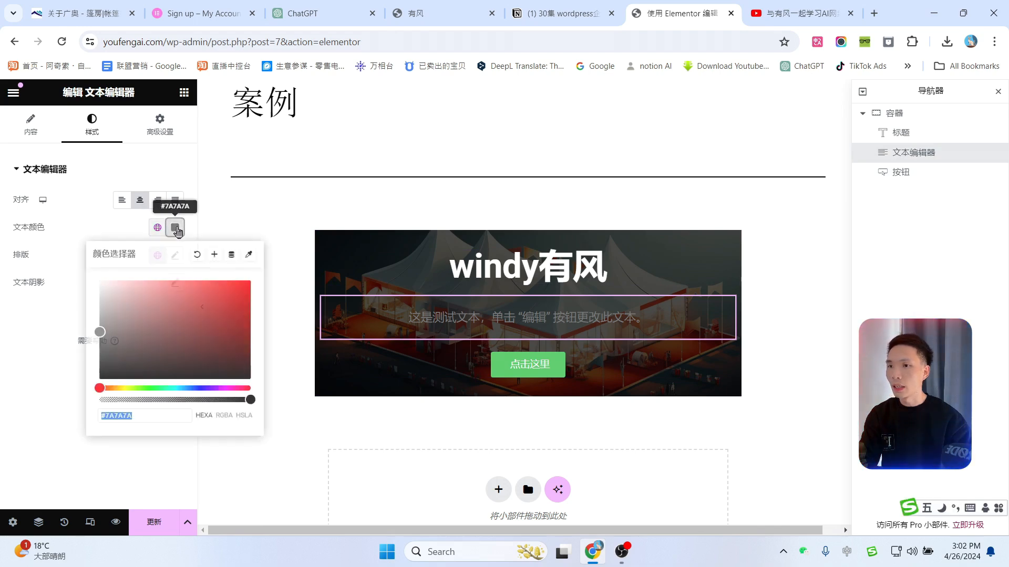
drag(137, 297, 97, 278)
click(729, 363)
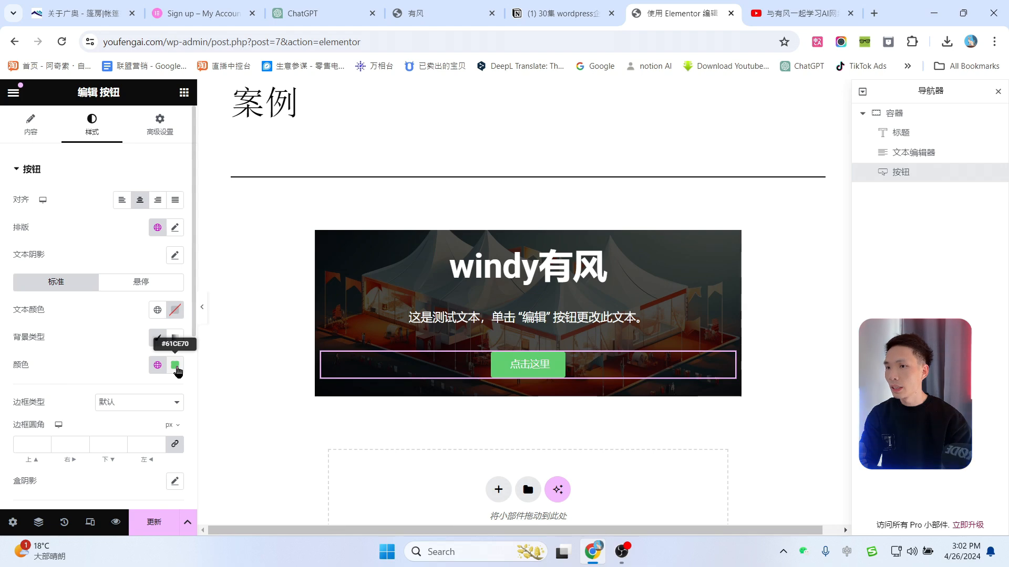
click(176, 367)
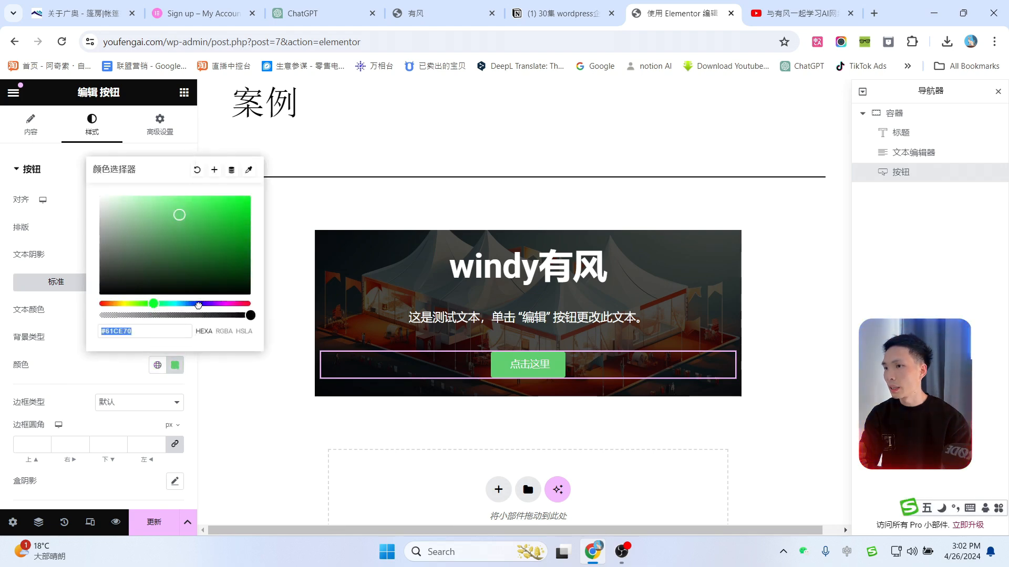
text(#0180CD)
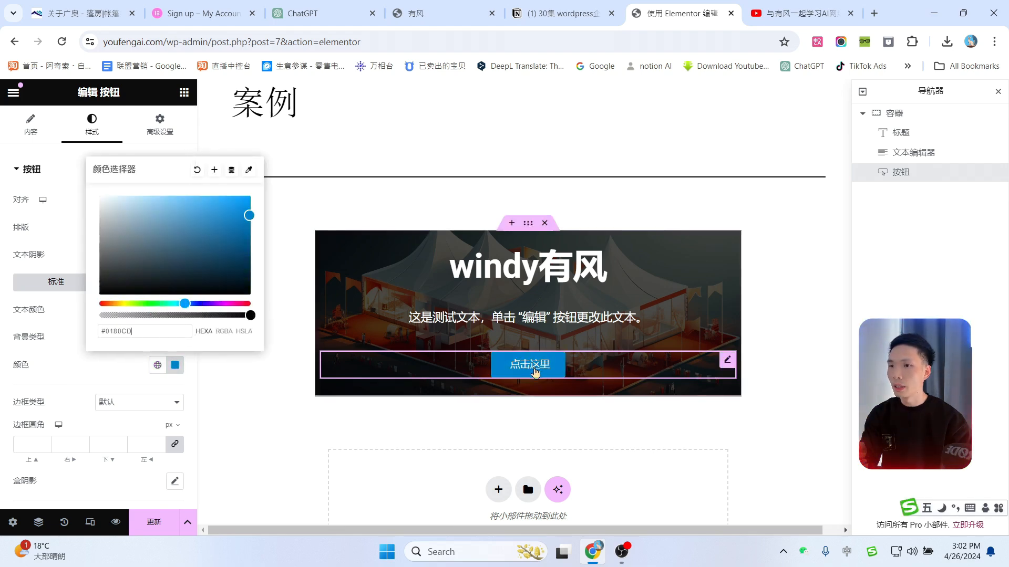
click(283, 246)
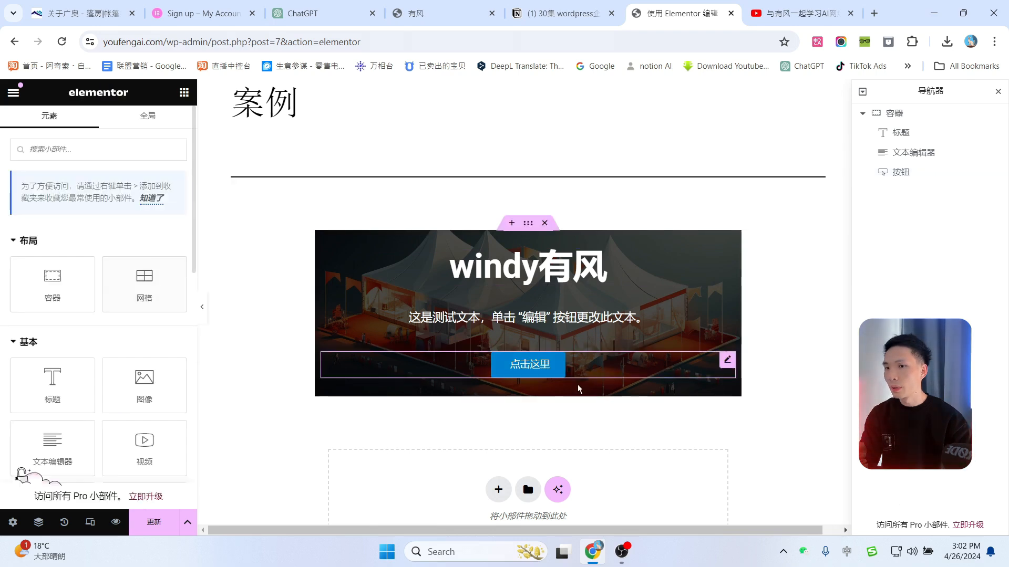
click(727, 360)
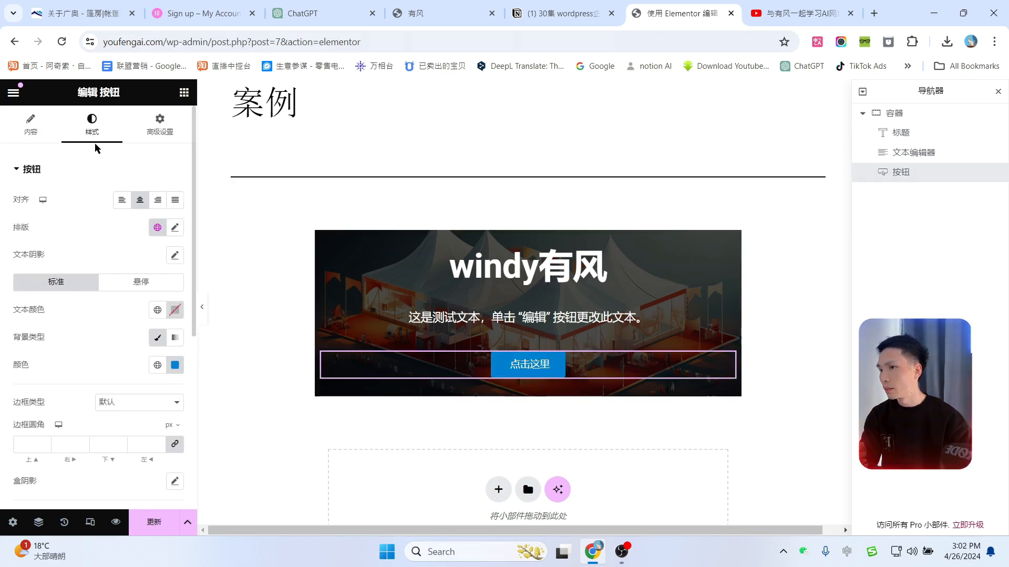
Step: Change the button label from 点击这里 to 联系我们
click(30, 126)
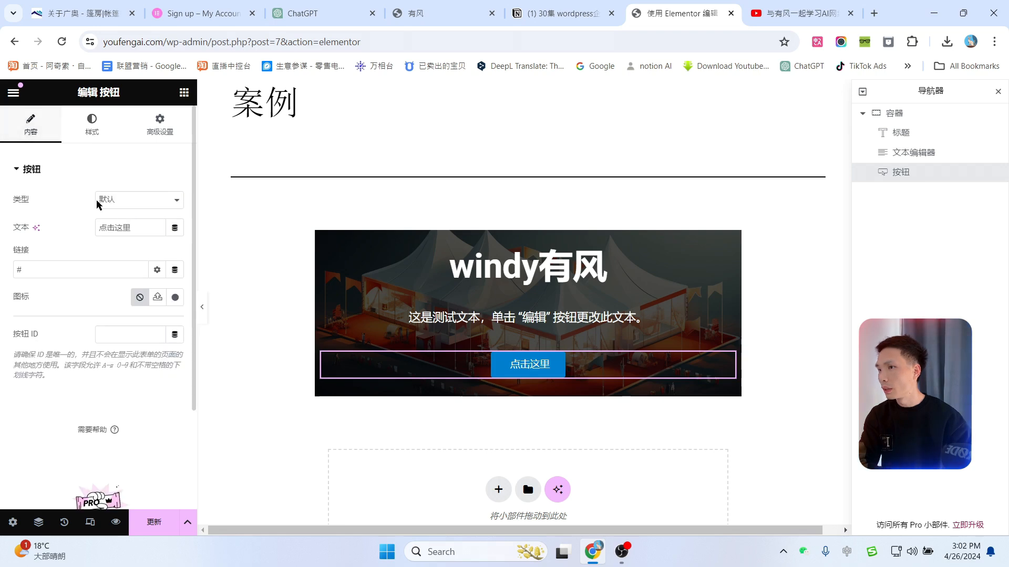
drag(139, 228, 85, 229)
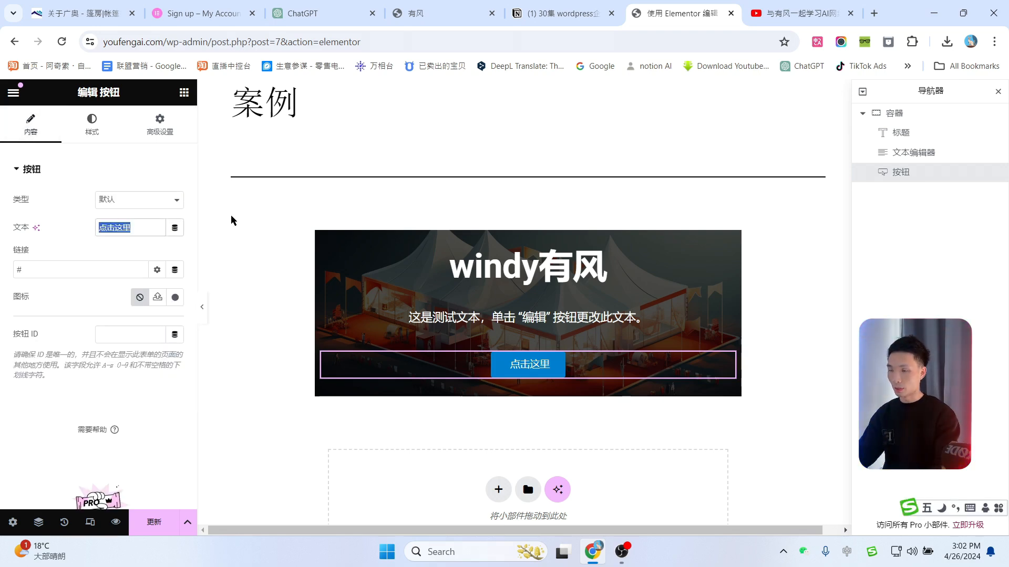
text(联系我们)
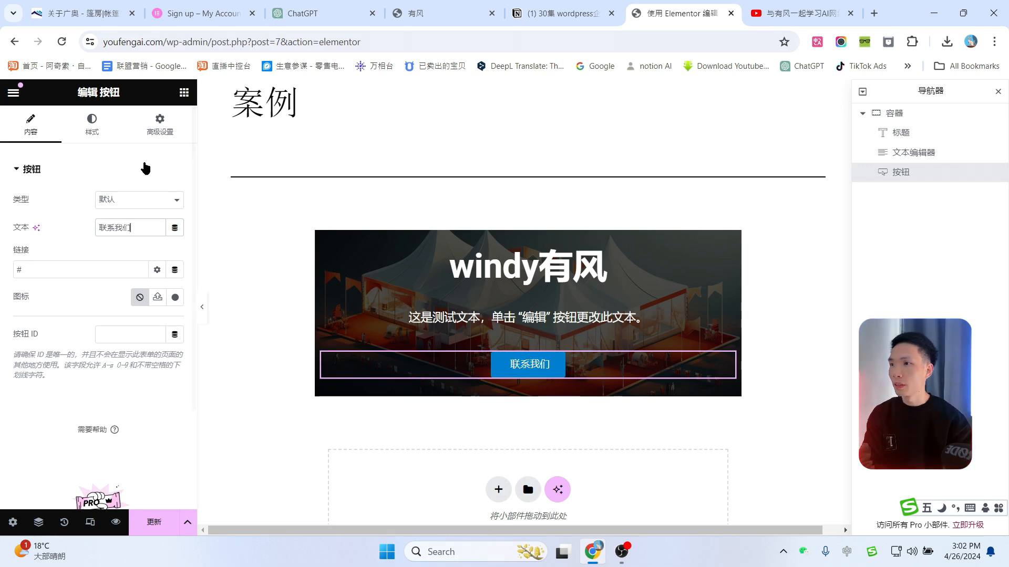
Step: Set the button's hover-state background colour to red
click(91, 124)
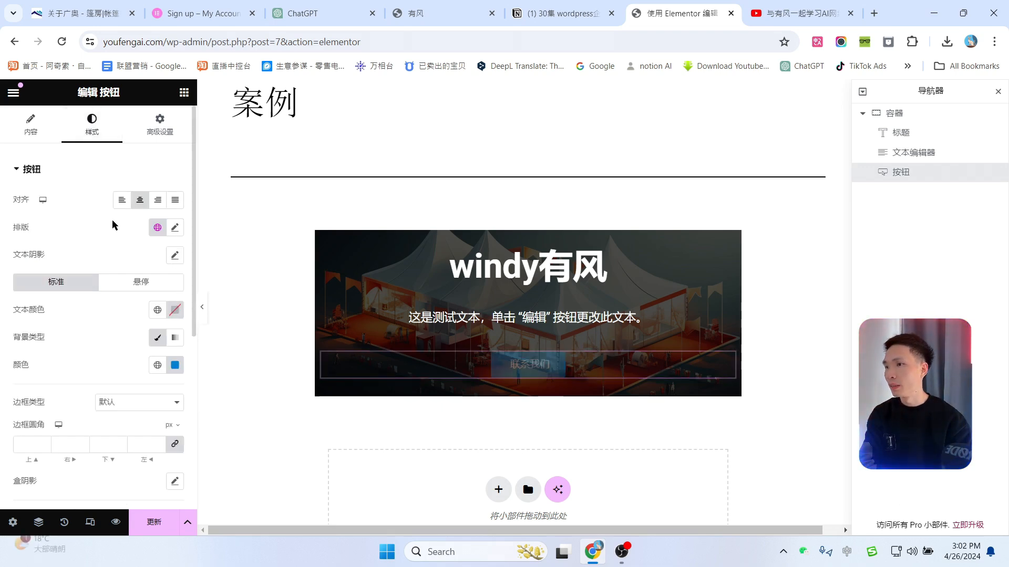
click(141, 283)
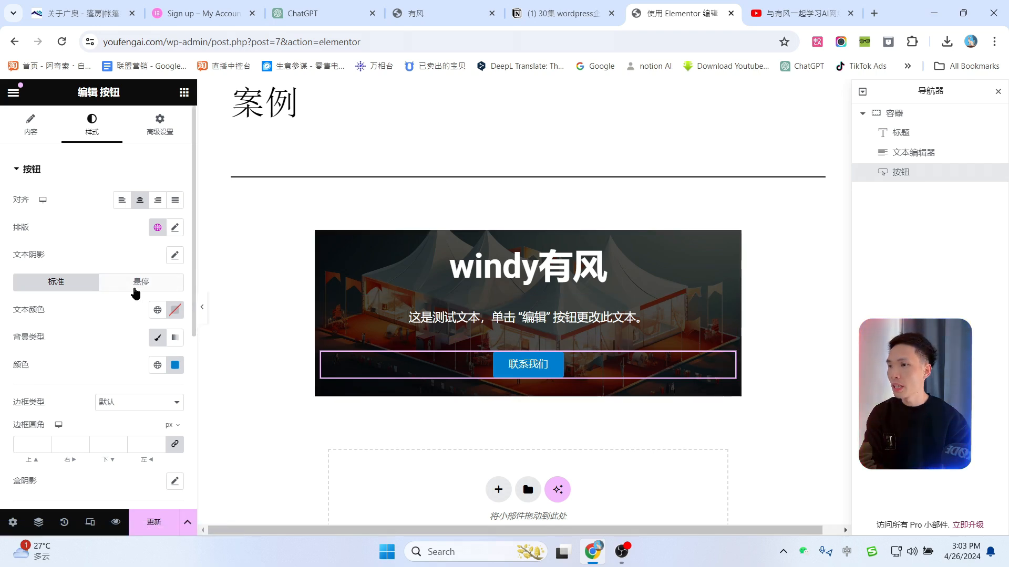
click(139, 285)
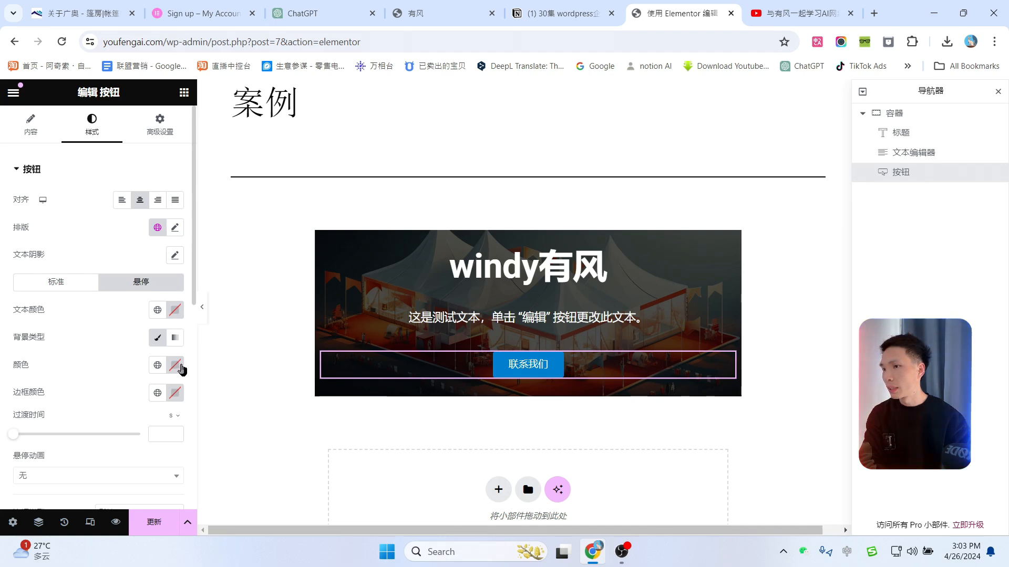
click(175, 365)
mouse_move(226, 208)
mouse_down()
mouse_move(269, 194)
mouse_move(247, 228)
mouse_up()
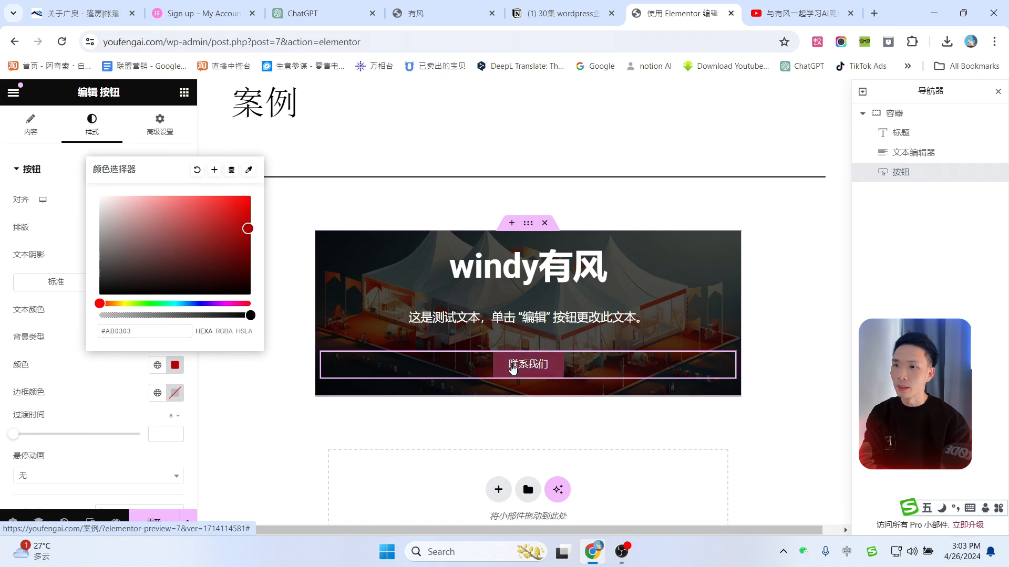
click(326, 212)
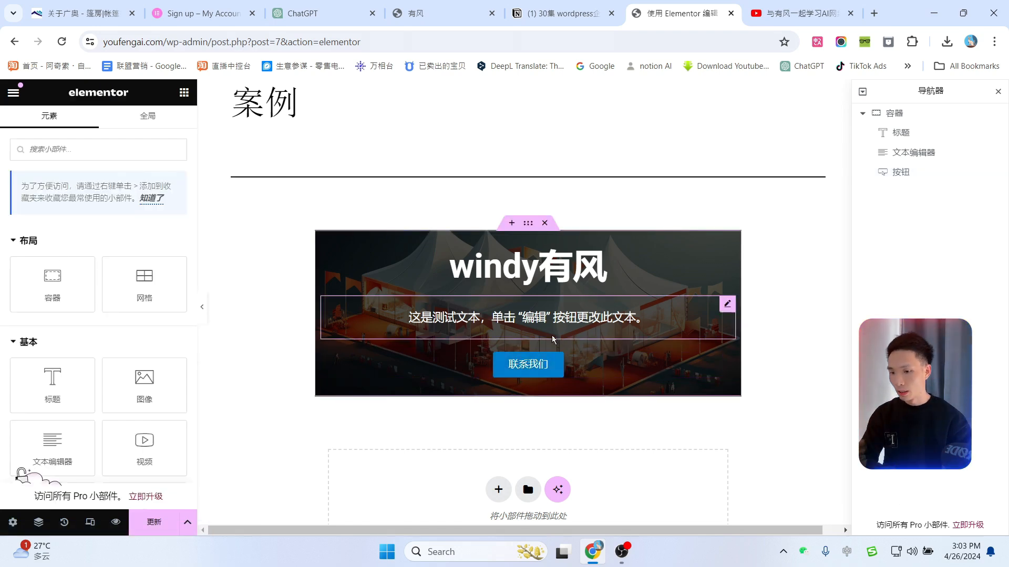
Step: Update the banner page, then view the Zenix template kit zip in Google Drive
click(157, 533)
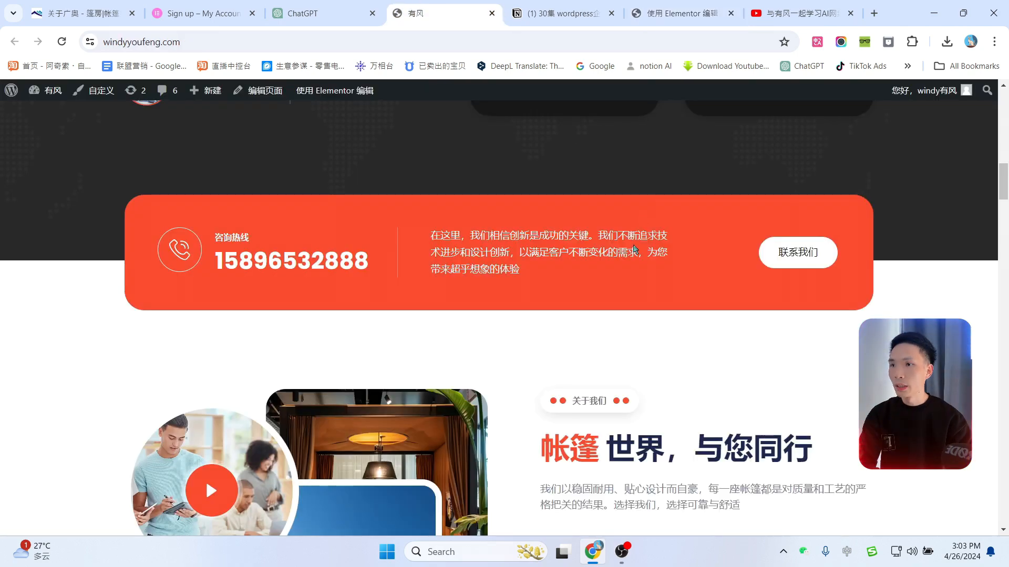
scroll(581, 271, up, 8)
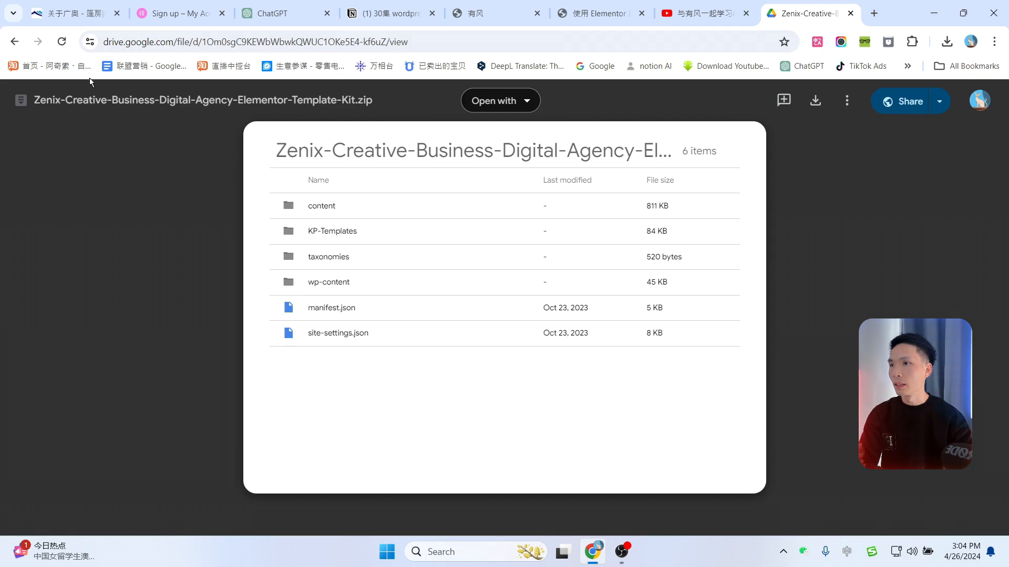
Step: Download the Zenix kit zip (104 KB), close the Drive tab and return to Elementor
click(821, 105)
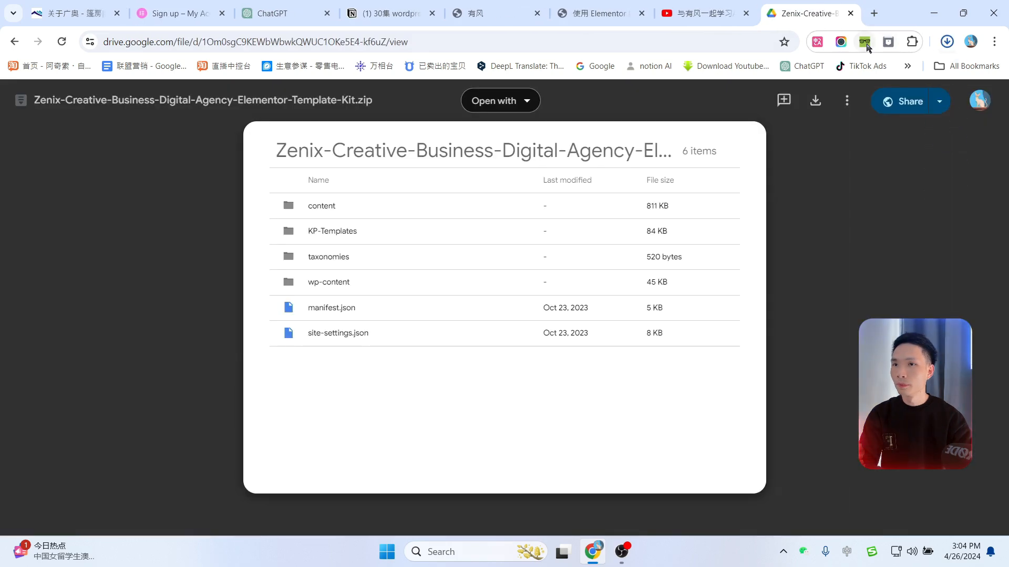
click(948, 41)
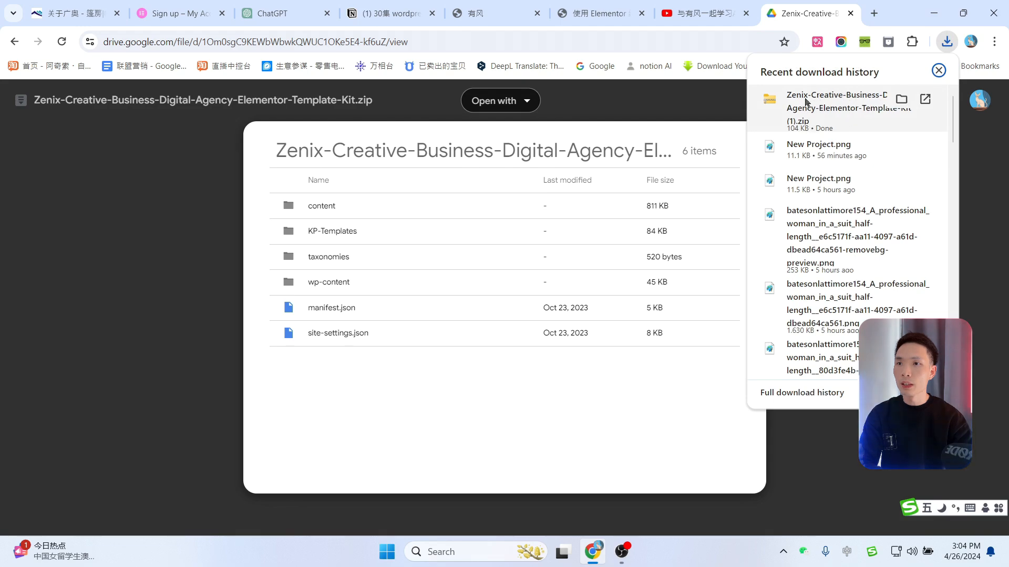
click(850, 13)
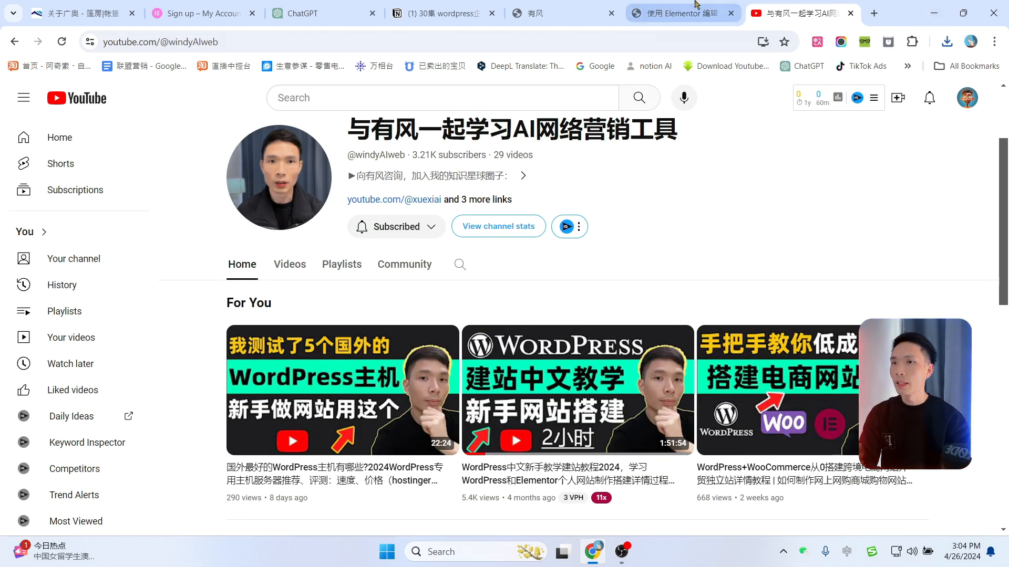
click(676, 6)
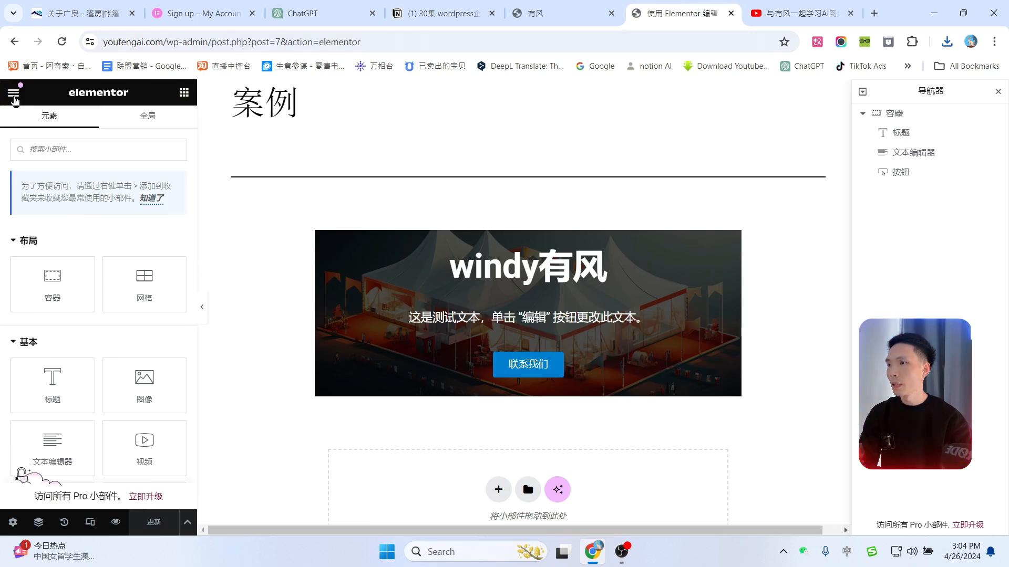
Step: Exit the Elementor editor, applying changes and leaving the page
click(14, 95)
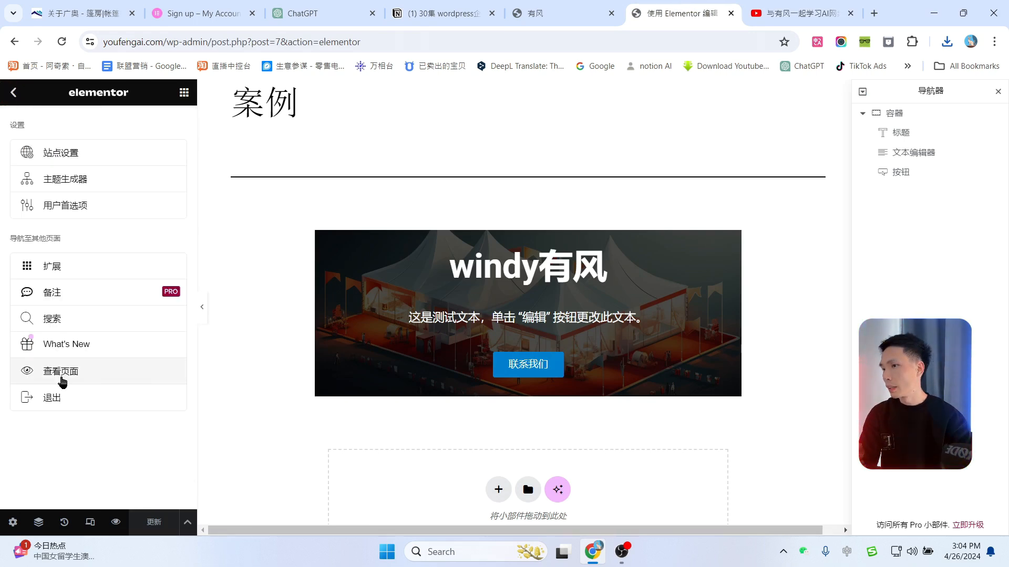
click(57, 401)
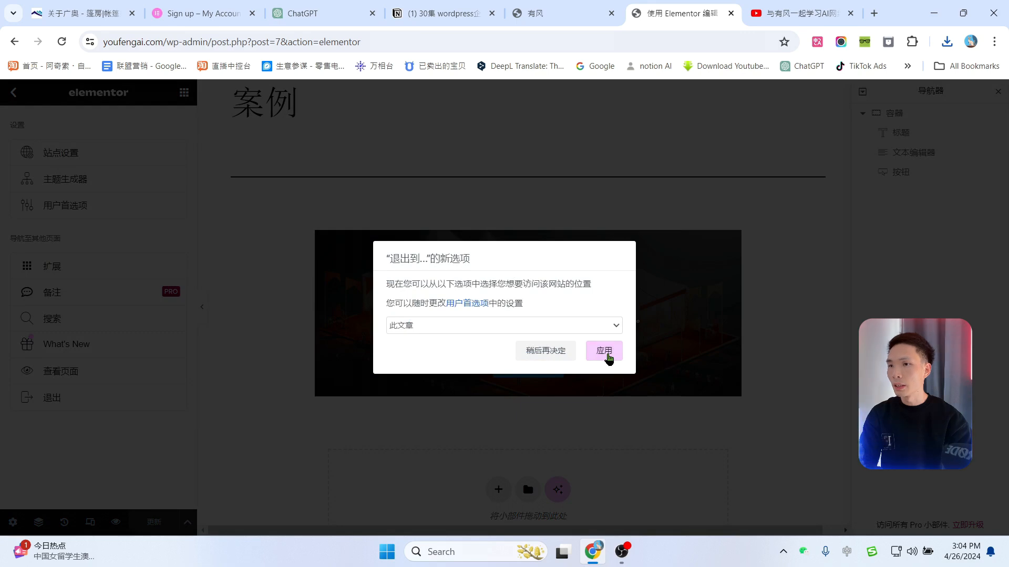
click(608, 358)
click(564, 126)
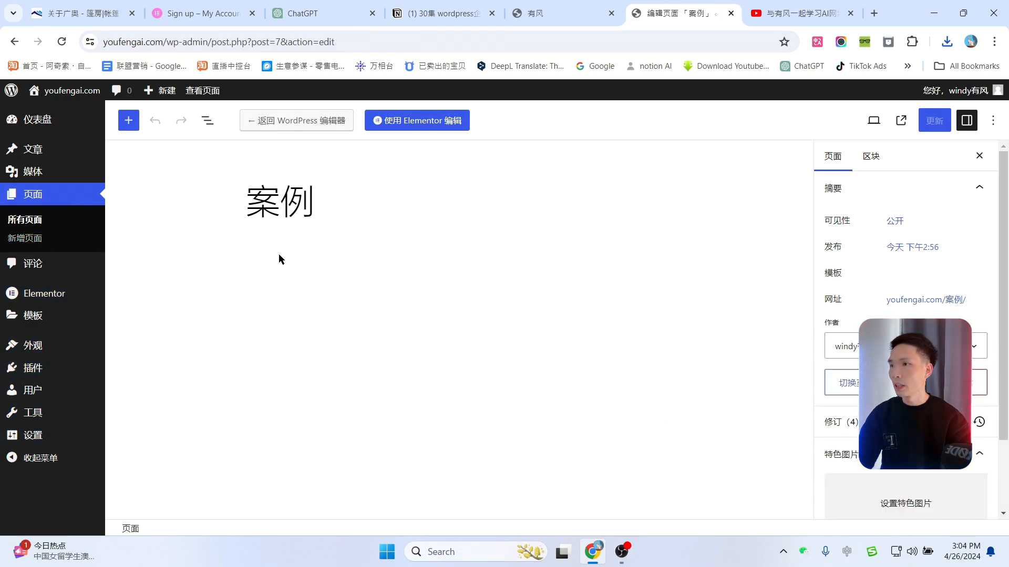
Step: Save the permalink settings with the Post name (/sample-post/) structure
mouse_move(30, 444)
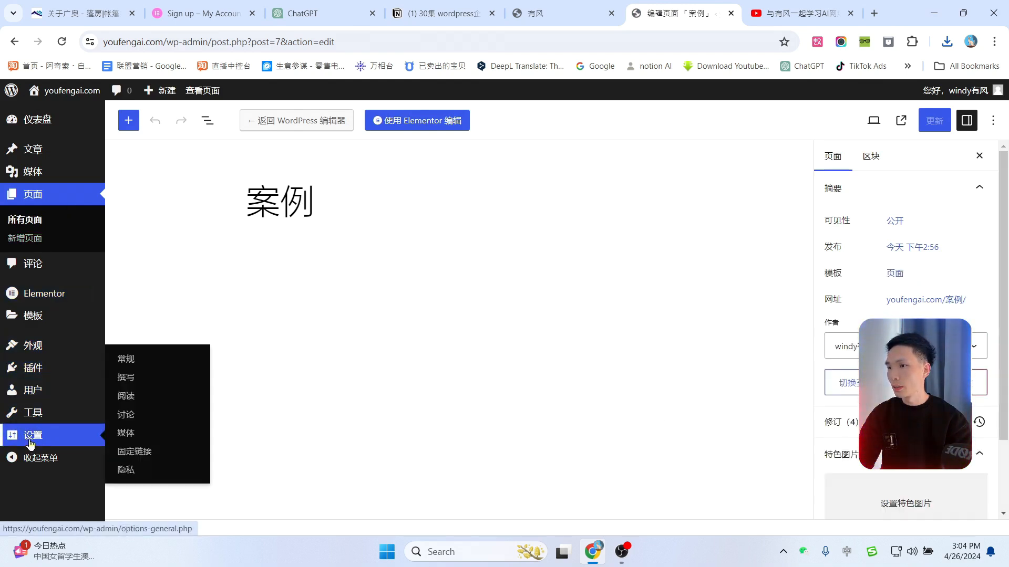
click(140, 455)
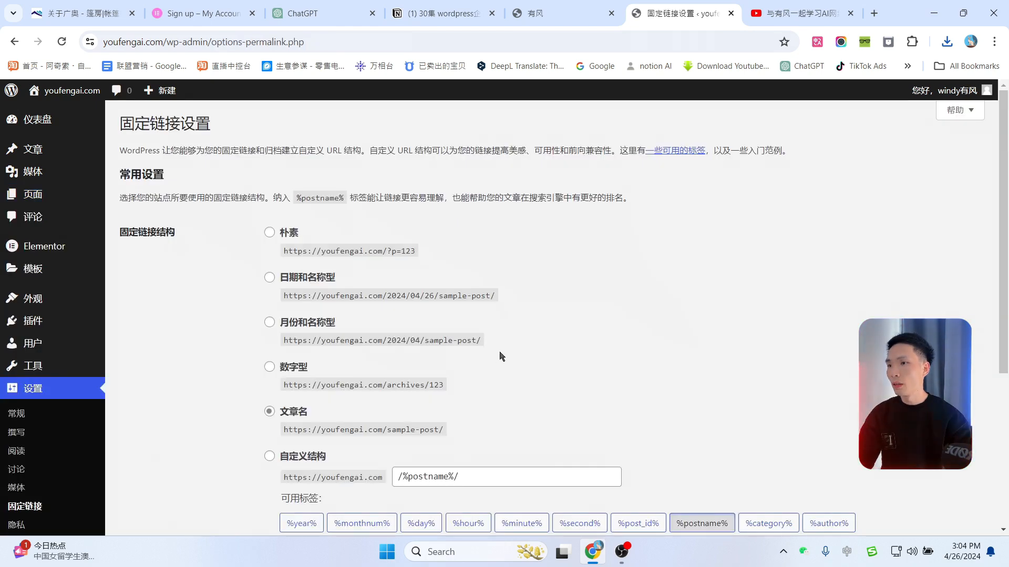
scroll(426, 384, down, 1)
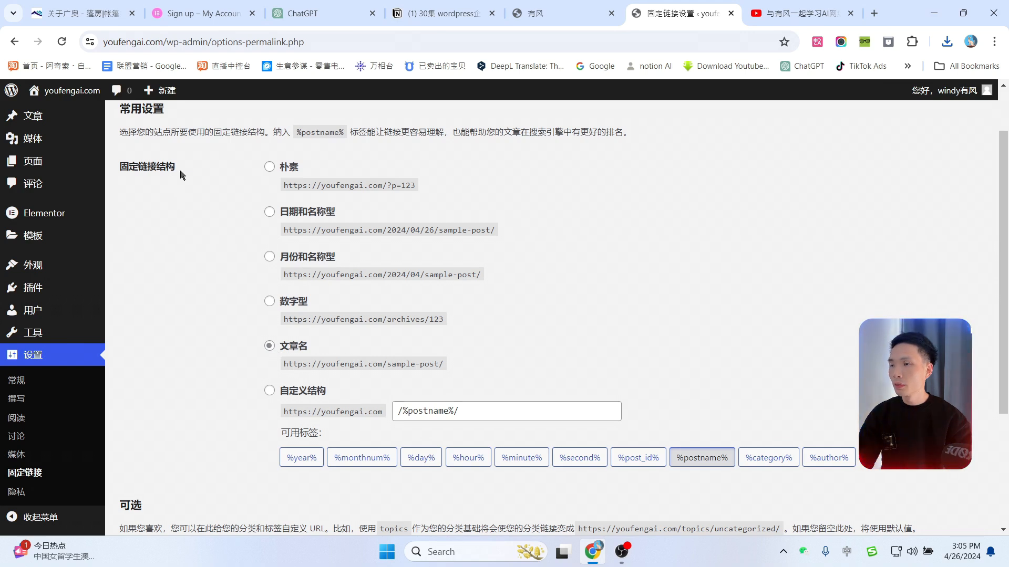
click(269, 346)
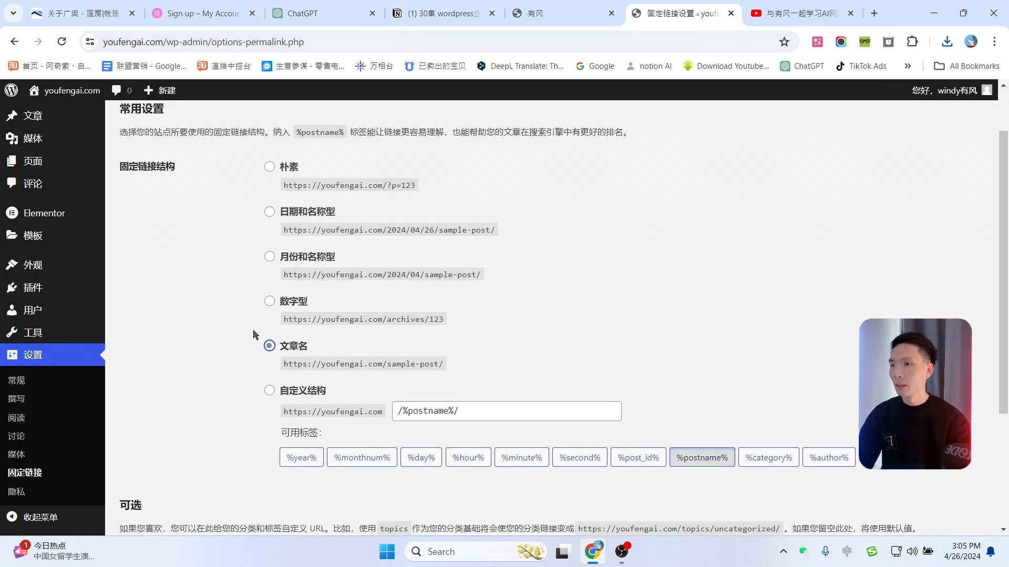
drag(456, 365, 282, 366)
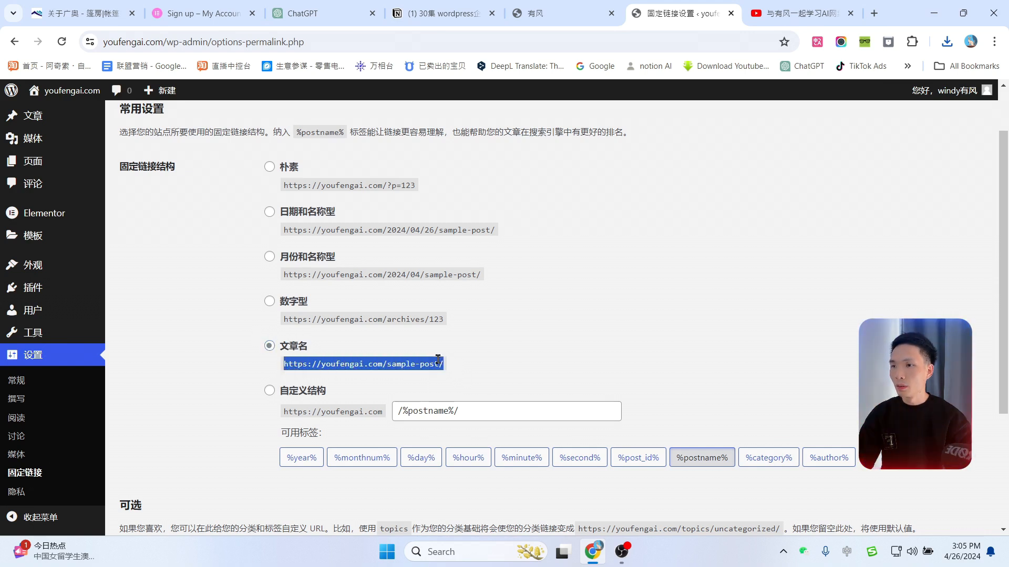
click(391, 365)
drag(388, 365, 457, 368)
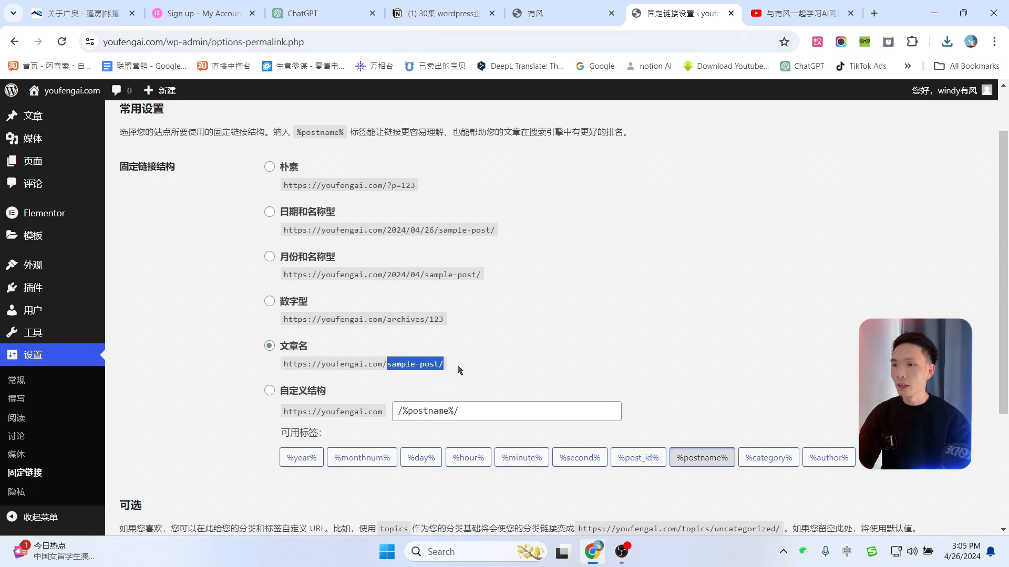
click(327, 376)
drag(278, 367, 466, 367)
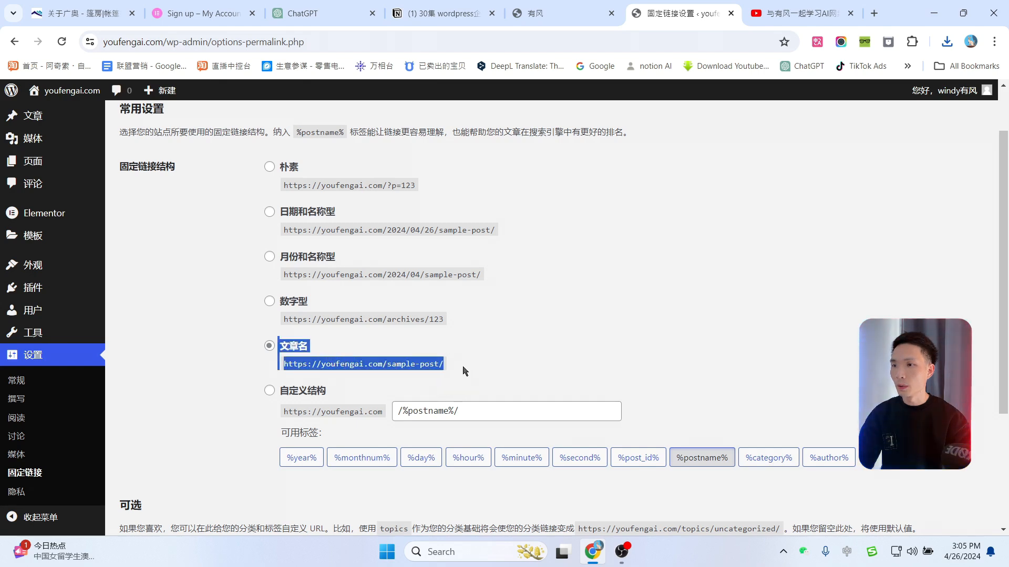
click(620, 322)
scroll(495, 383, down, 3)
click(158, 470)
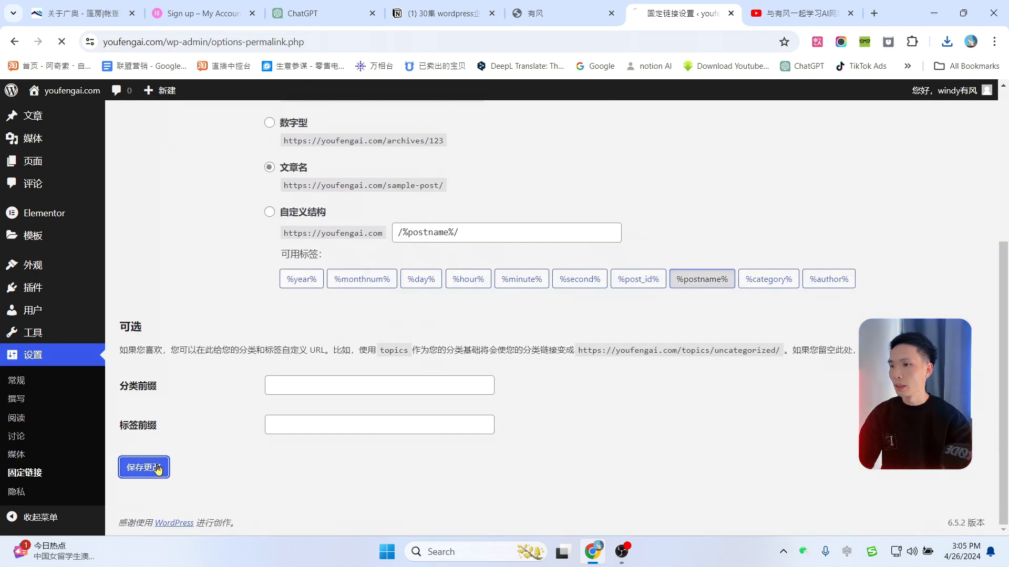
Step: Set Elementor's Advanced option Enable Unfiltered File Uploads to Enable and save
mouse_move(59, 249)
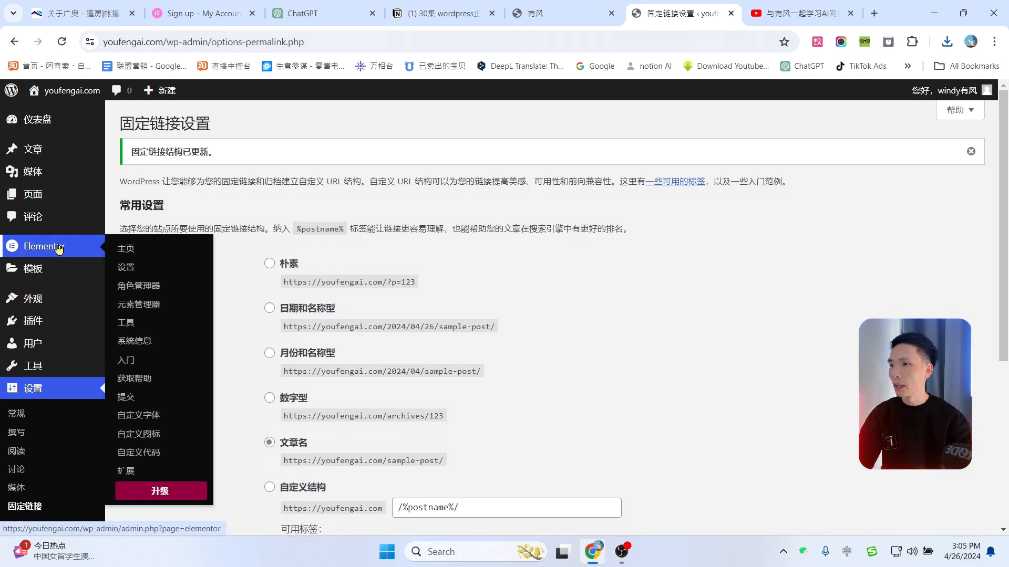
click(129, 272)
click(224, 165)
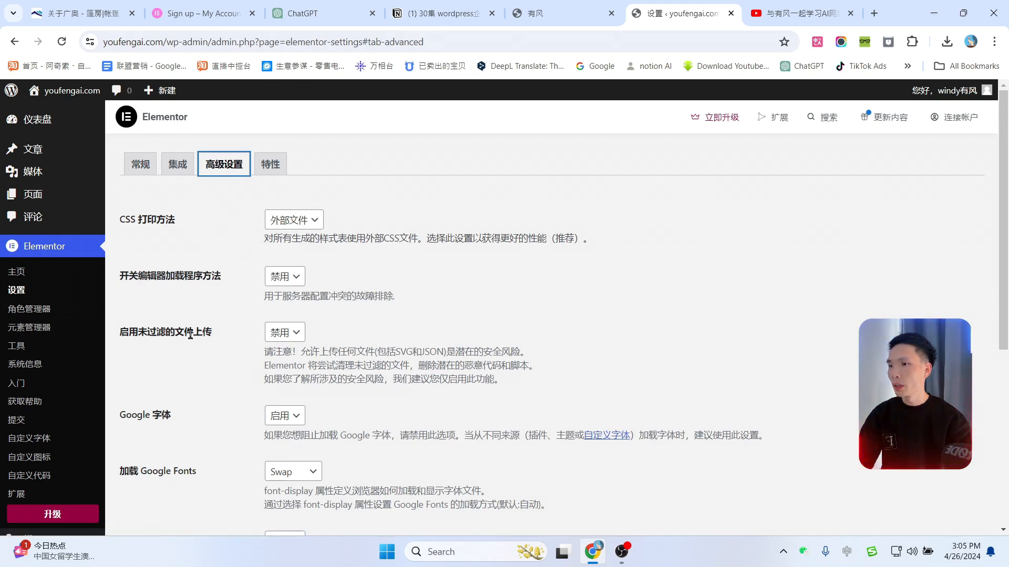
click(295, 336)
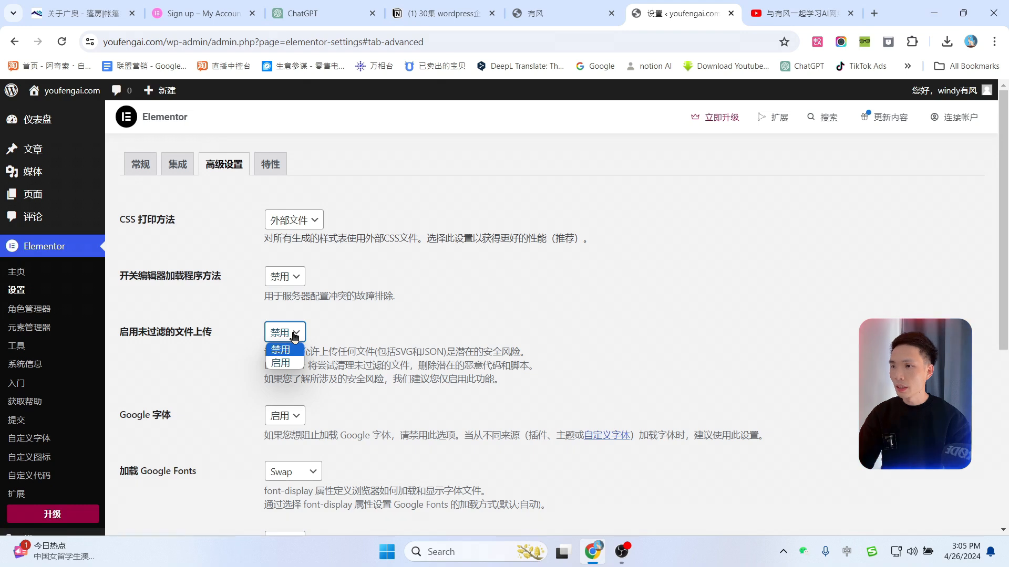
click(280, 364)
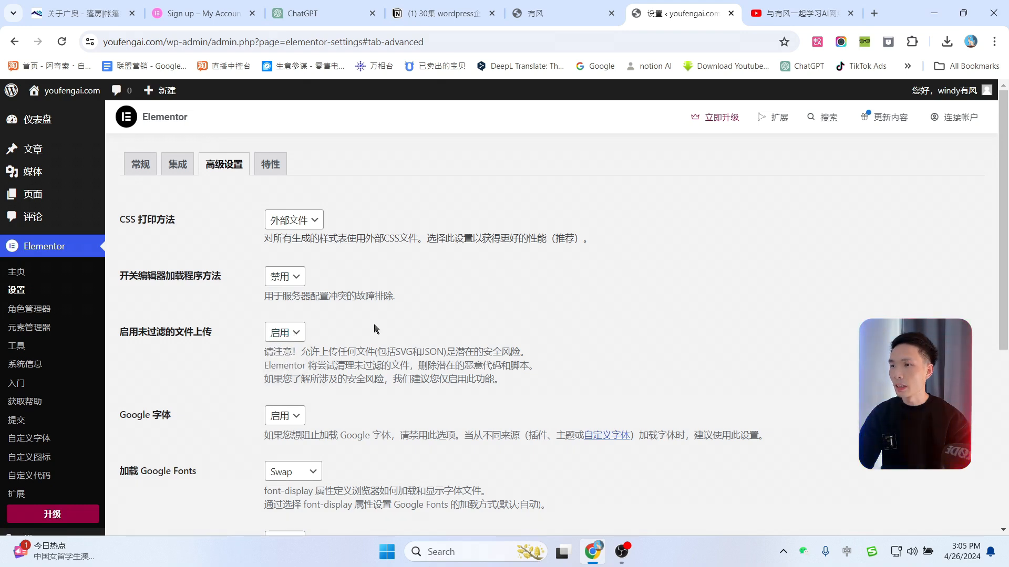
scroll(599, 334, down, 4)
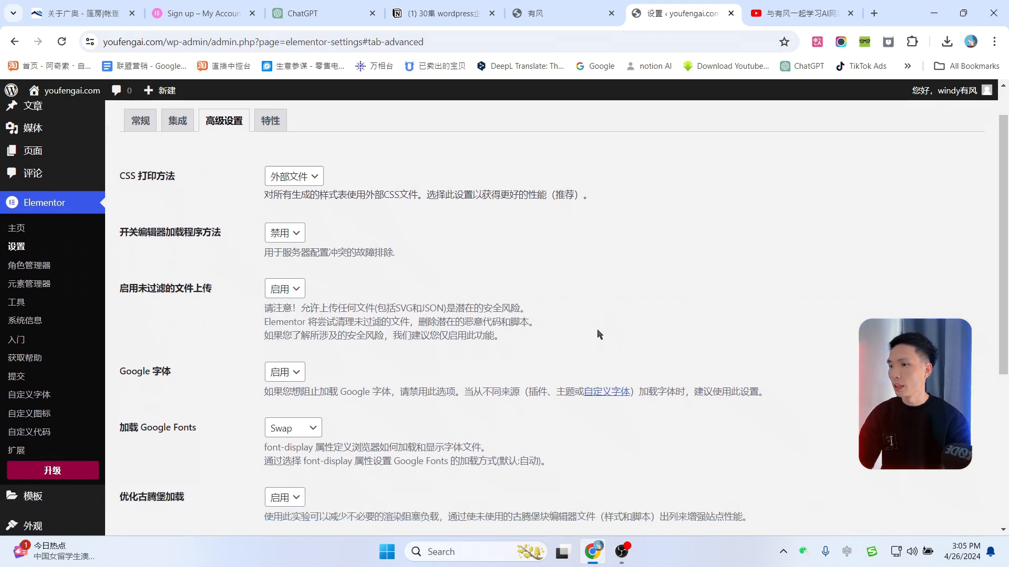
scroll(174, 492, down, 2)
click(149, 469)
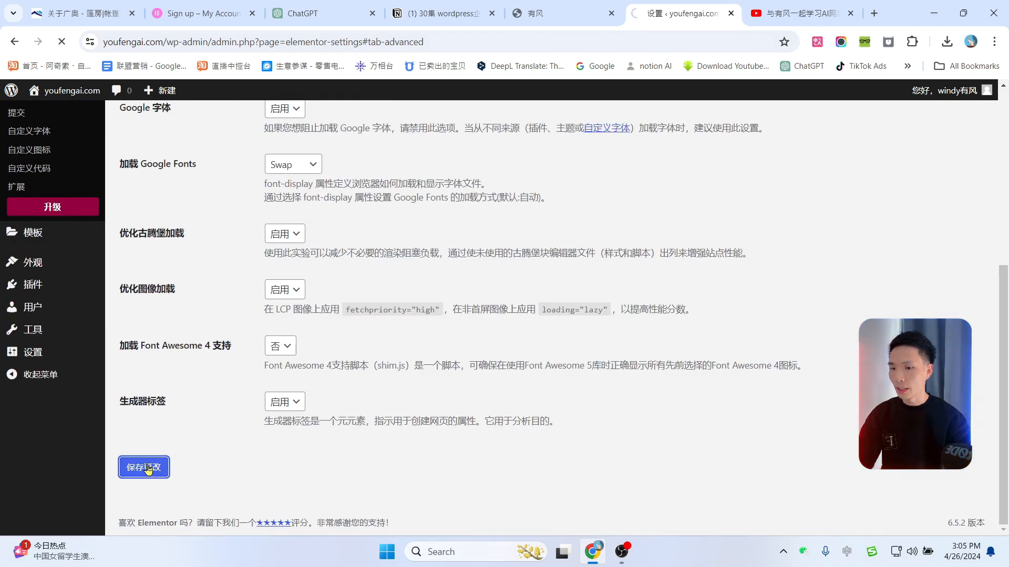
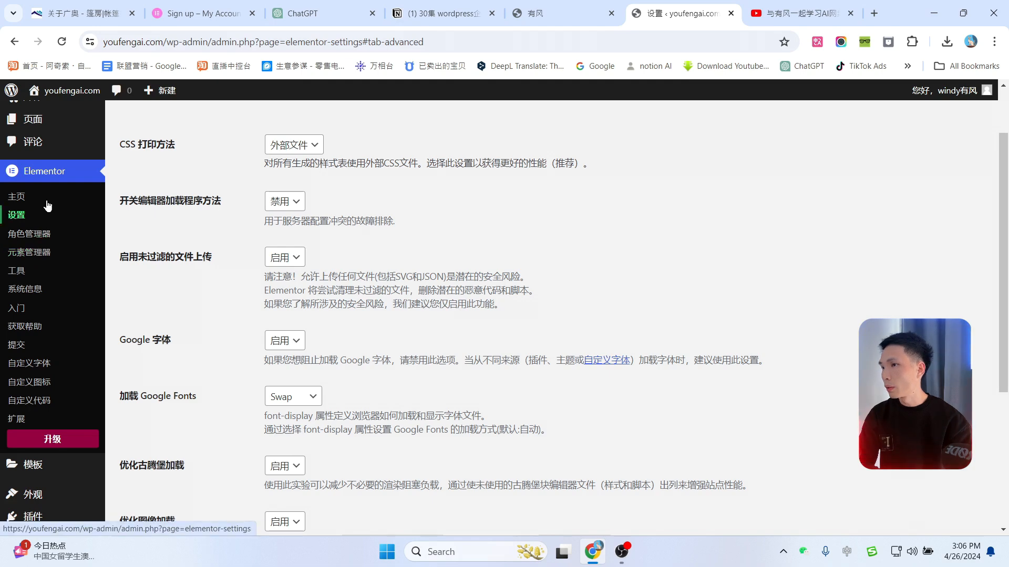
Step: Open Elementor Tools' Import/Export Kit tab and start a template kit import
click(23, 275)
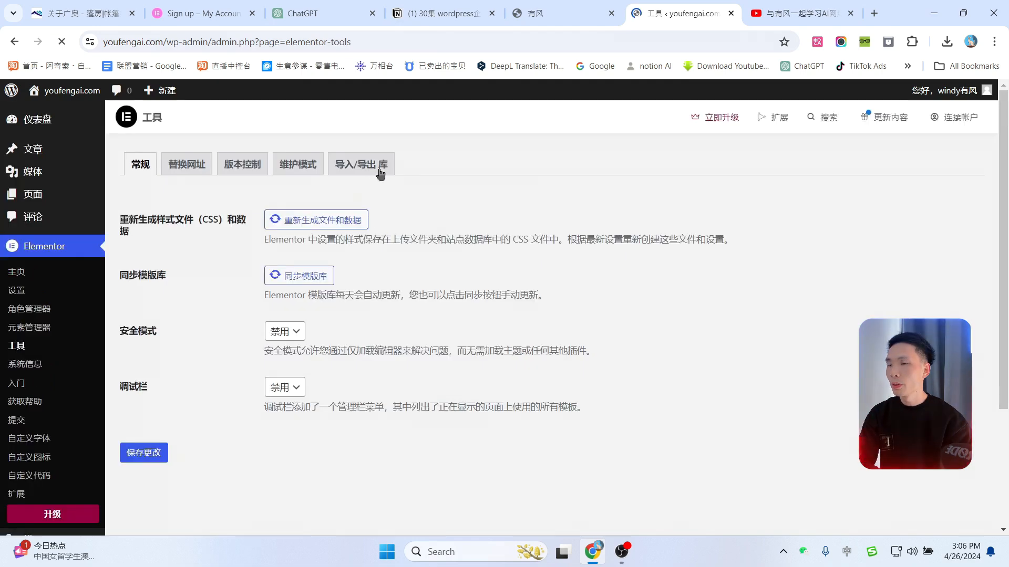
click(357, 169)
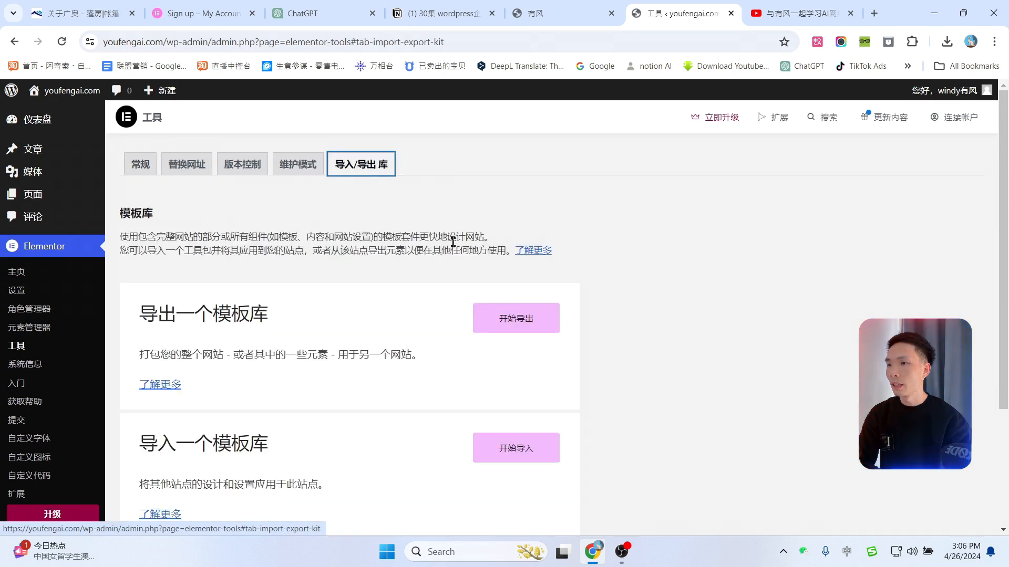
scroll(357, 169, down, 1)
drag(140, 377, 266, 371)
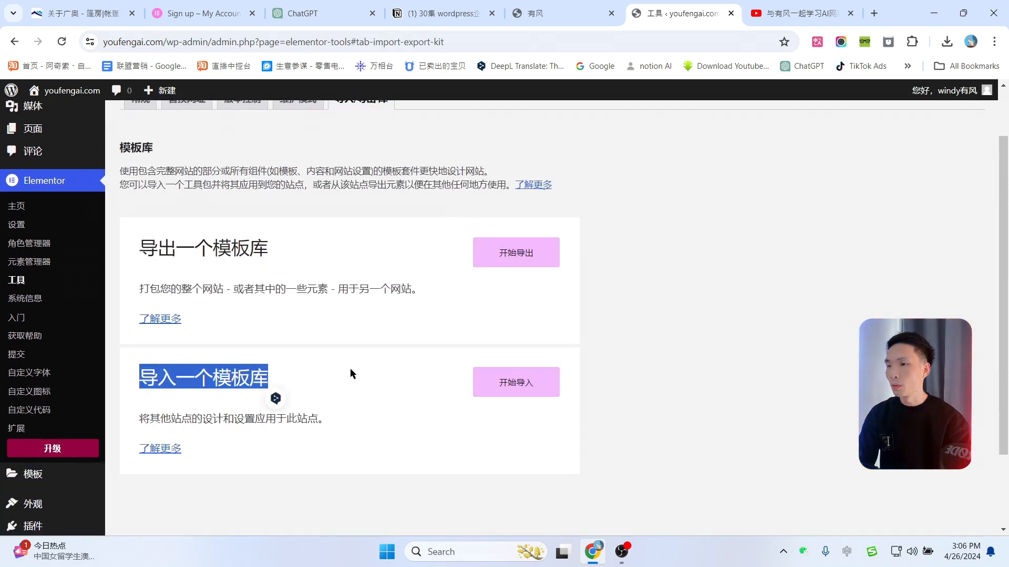
click(325, 371)
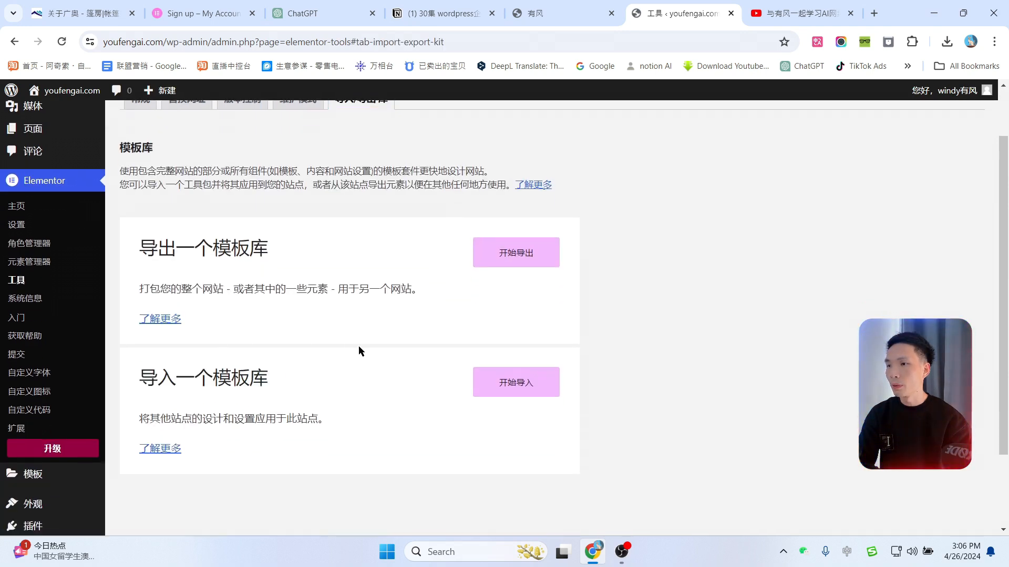
click(516, 390)
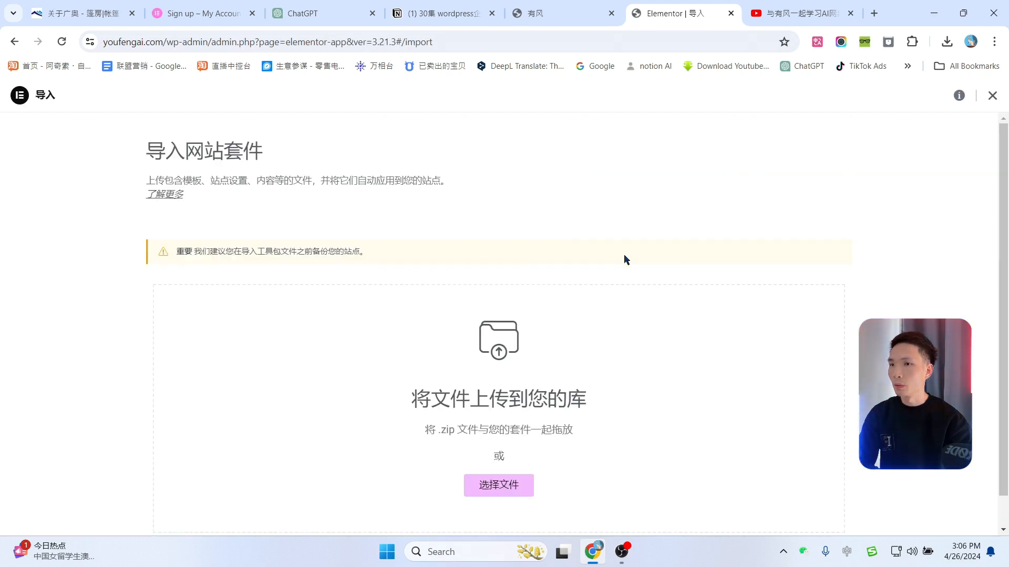
Step: Upload Zenix-Creative-Business-Digital-Agency-Elementor-Template-Kit.zip, turning off the unsafe-file warning and continuing
scroll(611, 276, down, 1)
click(498, 451)
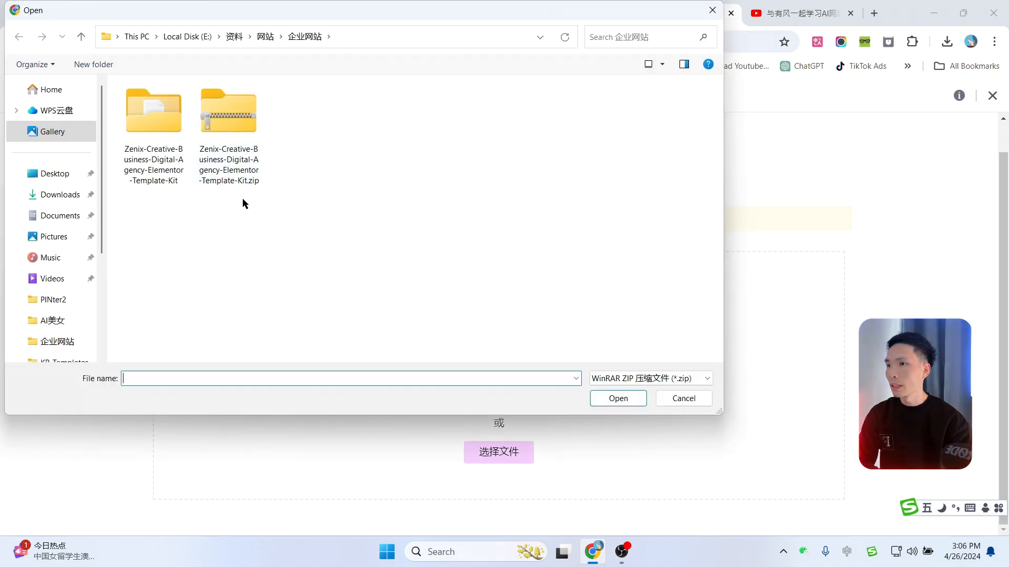
click(237, 113)
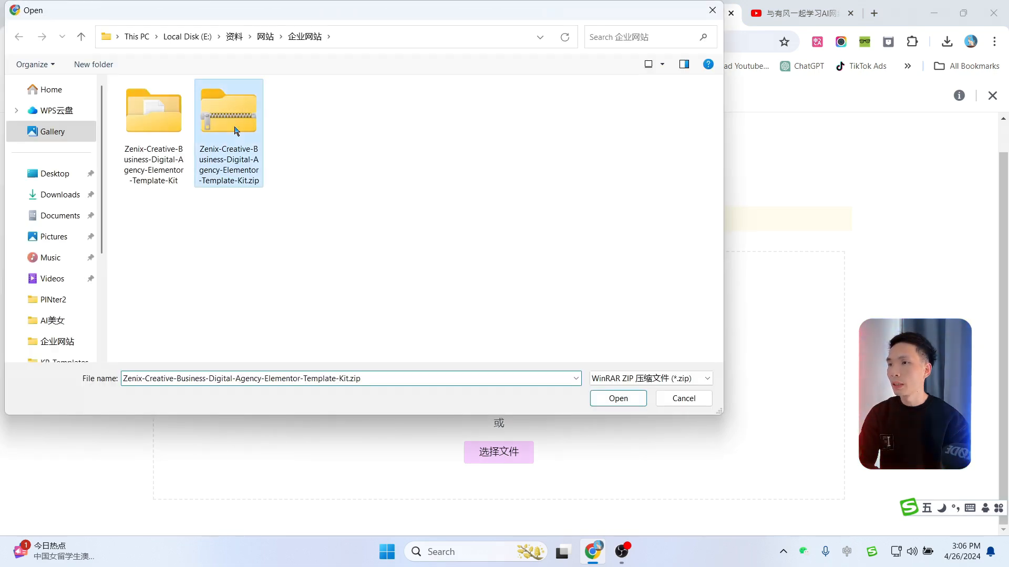
click(613, 400)
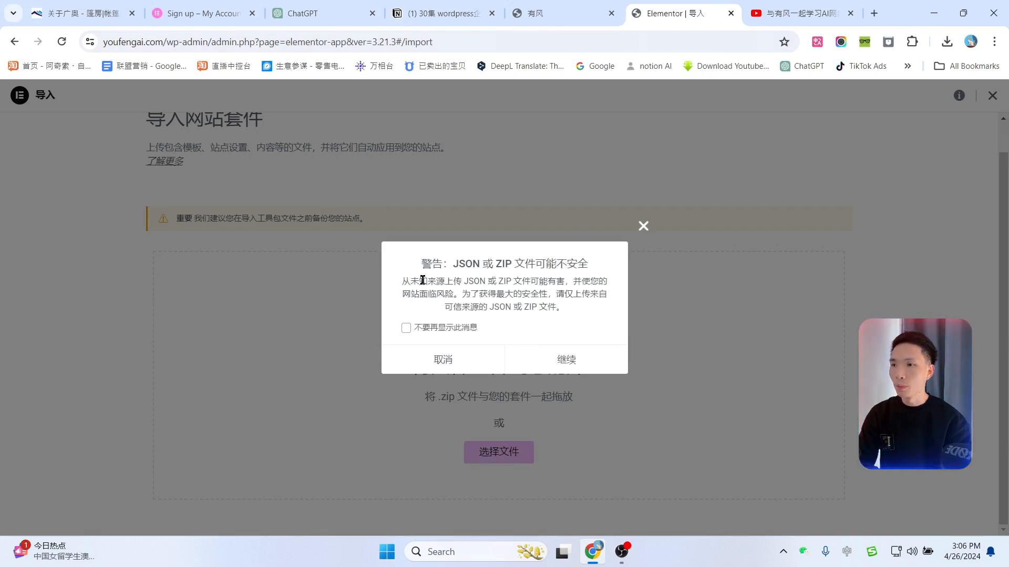
click(406, 328)
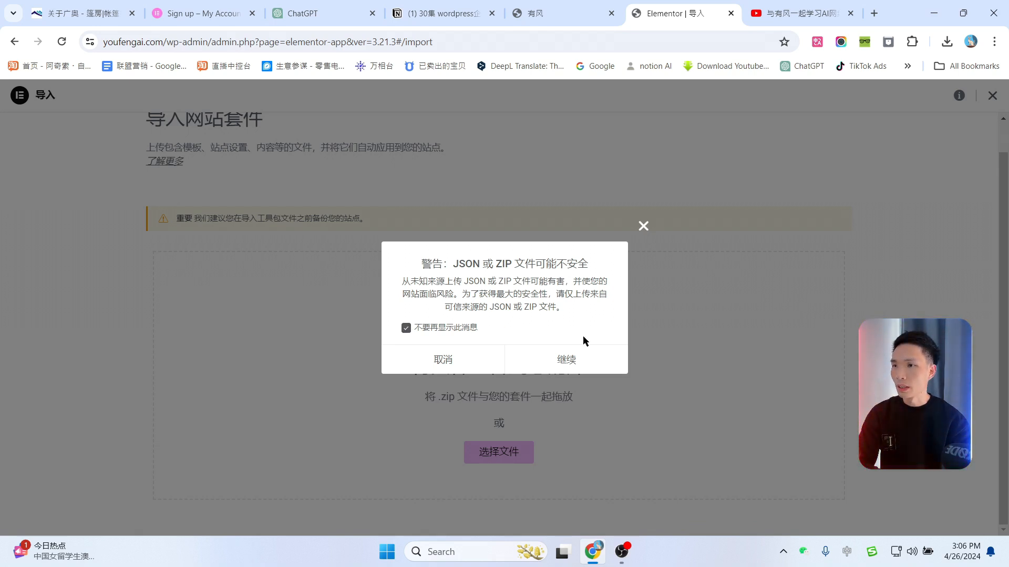
click(576, 362)
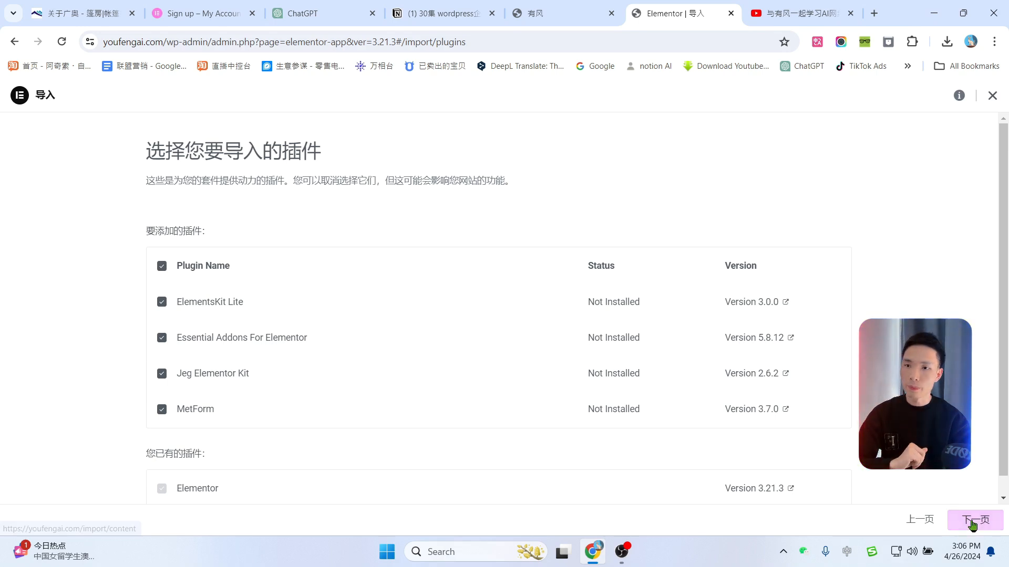
Step: Import the kit's content and settings, retrying with the reselected zip after the download error
click(975, 520)
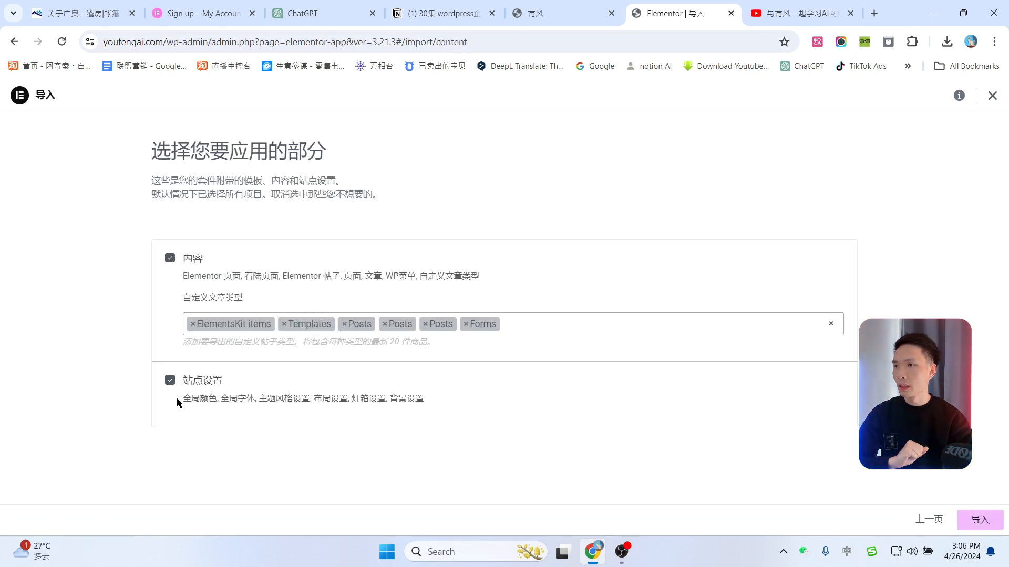
click(978, 520)
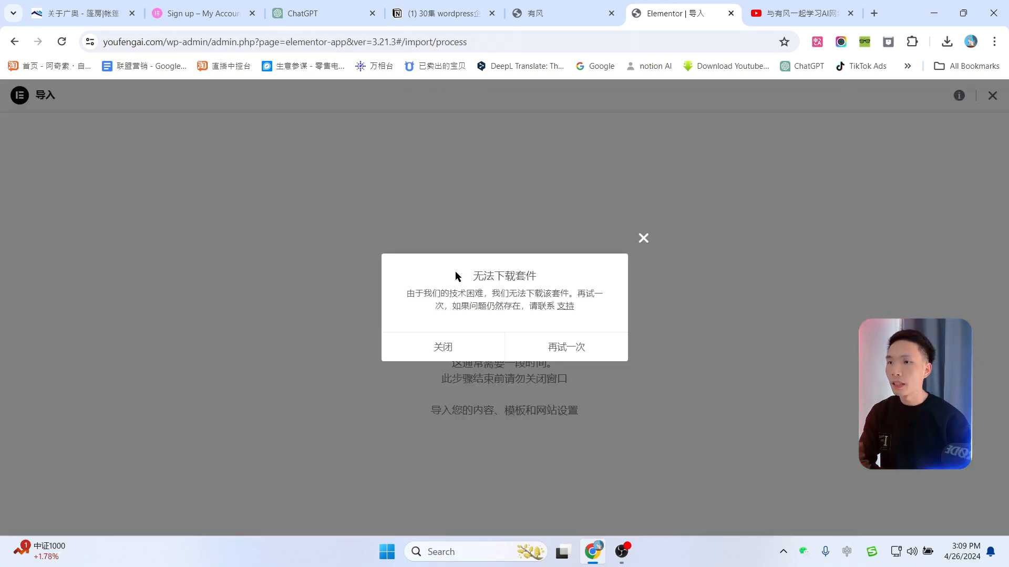
click(566, 350)
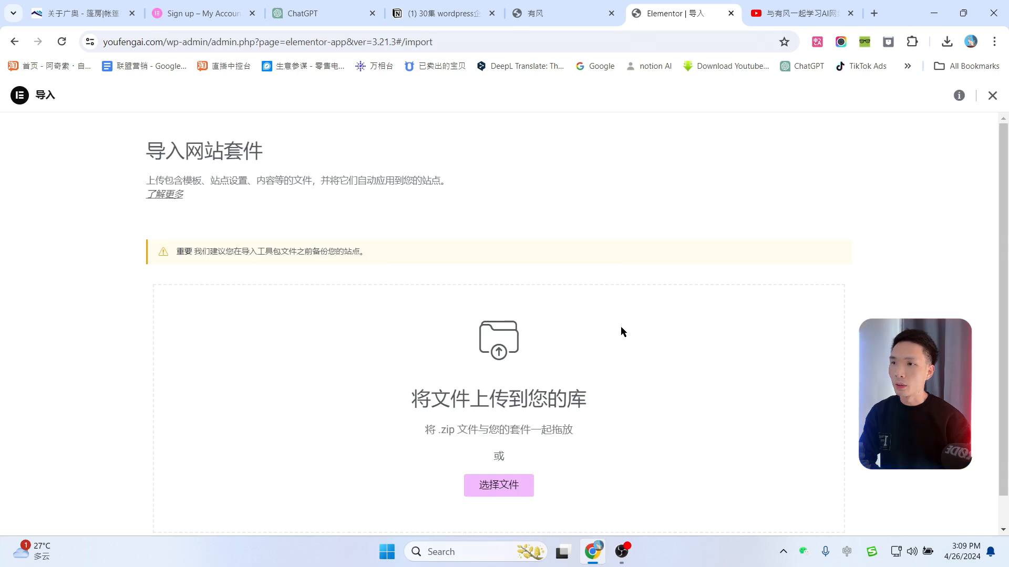
scroll(620, 340, down, 1)
click(518, 447)
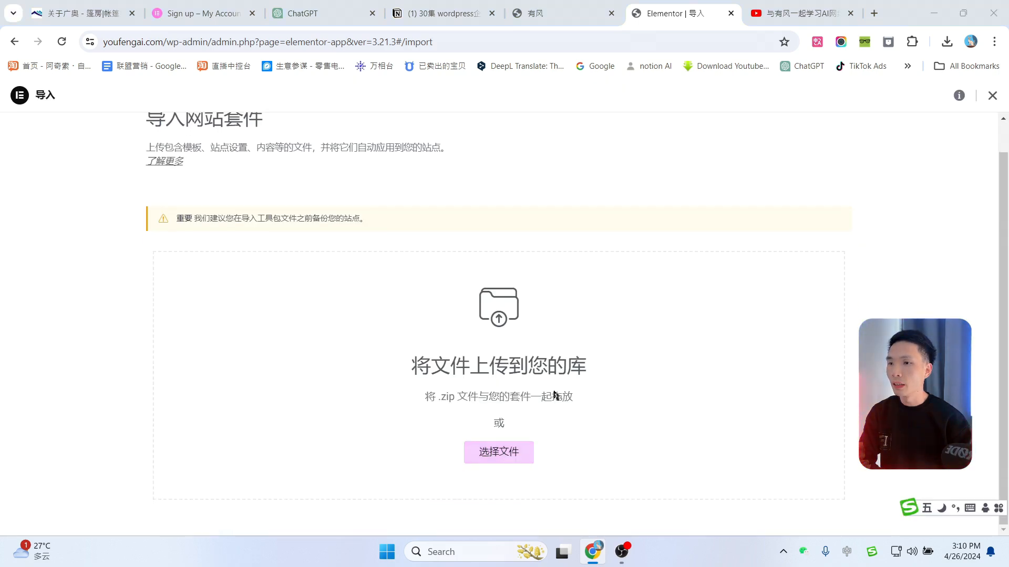
double_click(243, 127)
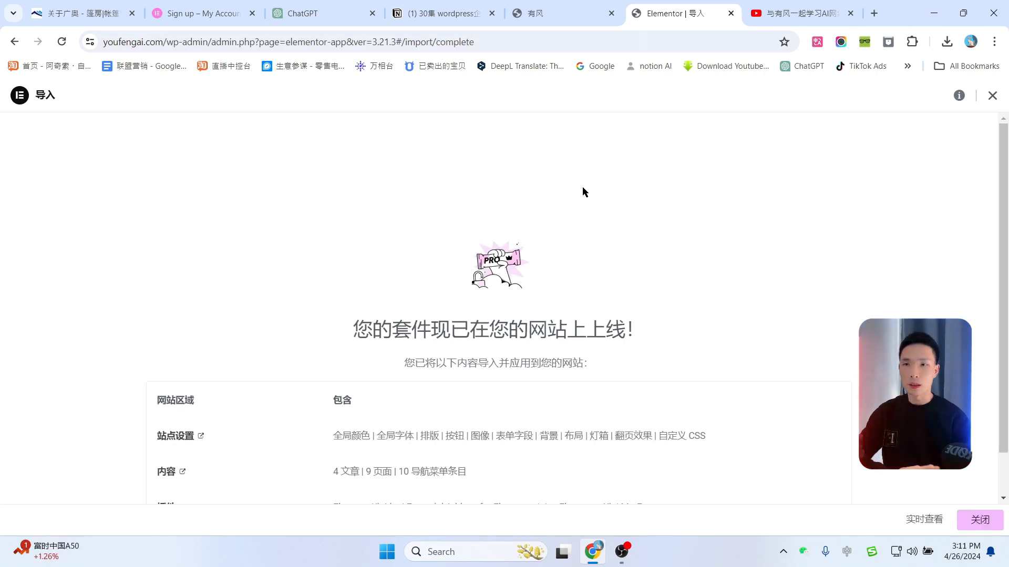
Step: Dismiss the addons discount, MetForm Pro and ElementsKit Lite notices on the dashboard
scroll(695, 408, down, 2)
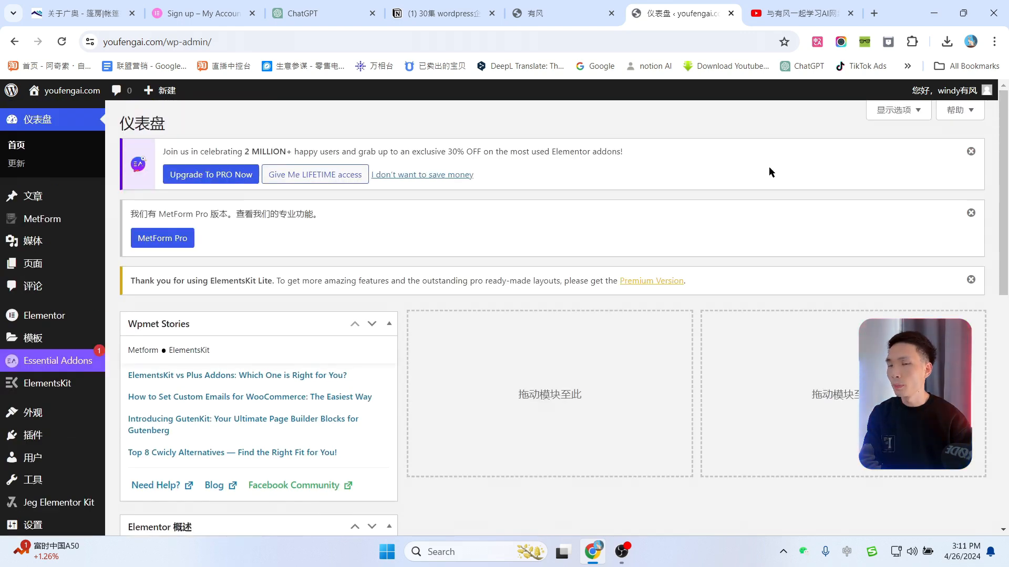
click(971, 152)
click(971, 152)
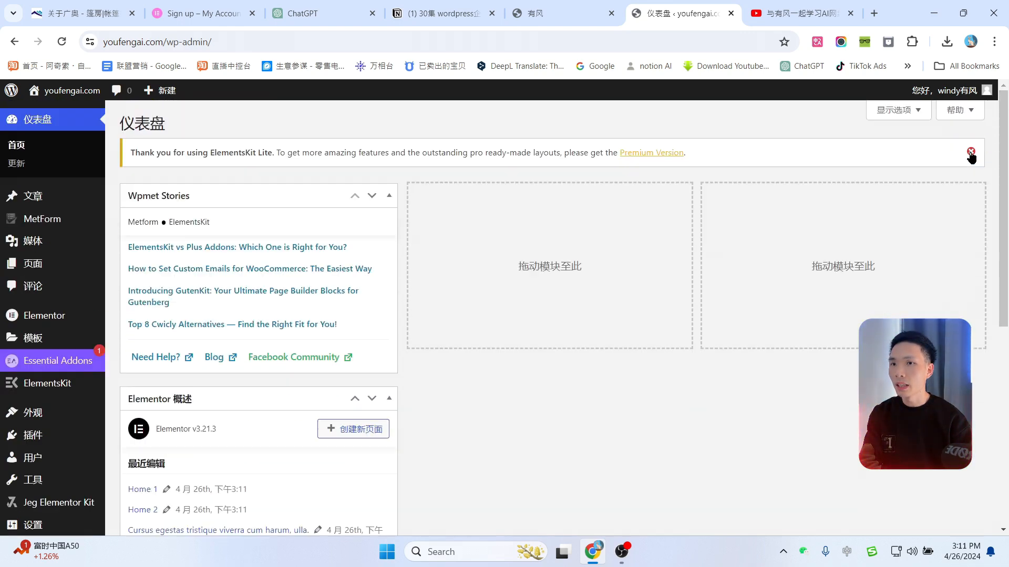
click(971, 151)
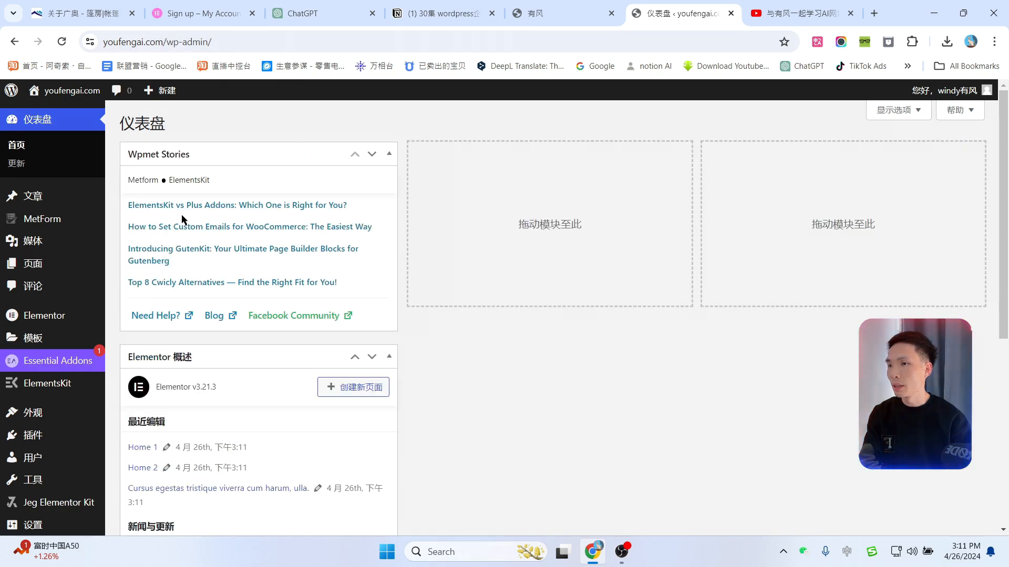
Step: Hide the Wpmet Stories and Elementor Overview dashboard widgets, then open the live site in a new tab
click(894, 111)
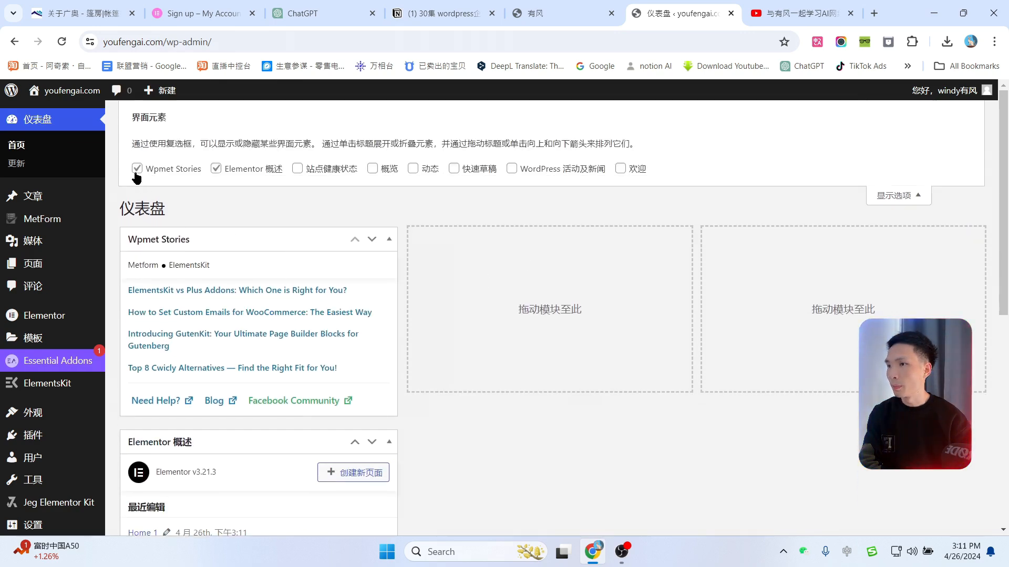
click(136, 168)
click(215, 169)
click(901, 203)
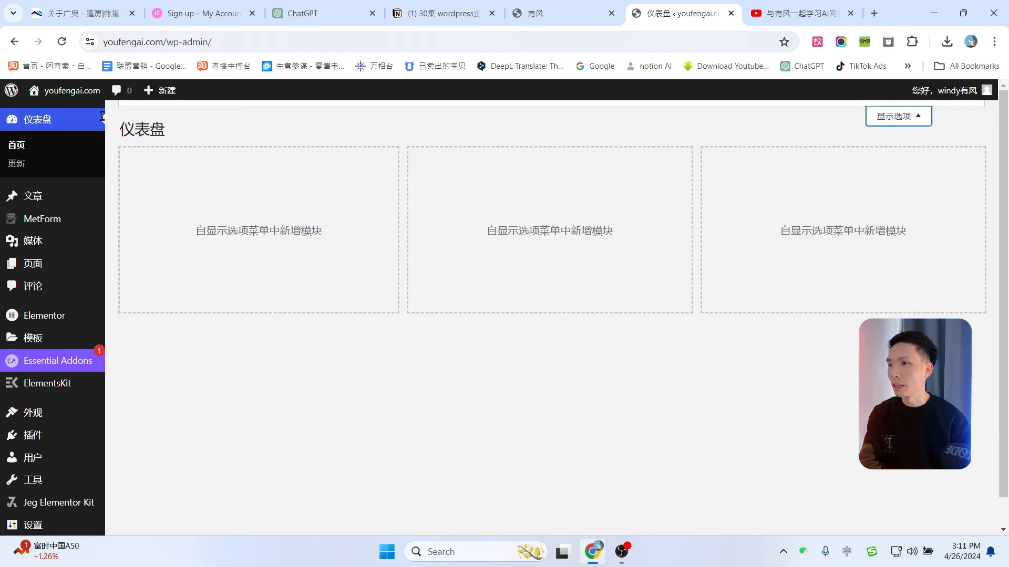
mouse_move(64, 100)
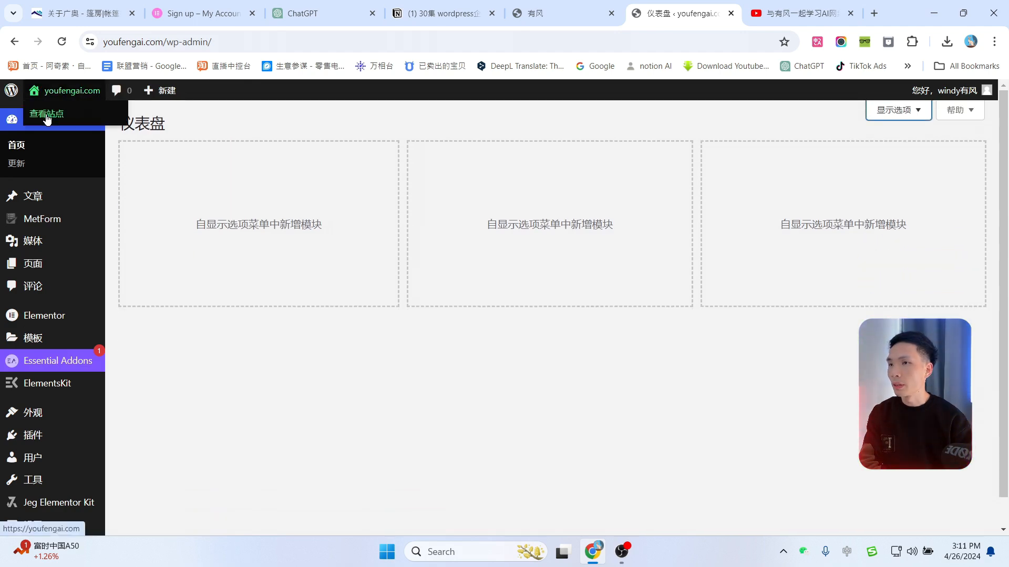
middle_click(48, 120)
Step: Scroll through the newly opened live site's front page
click(704, 13)
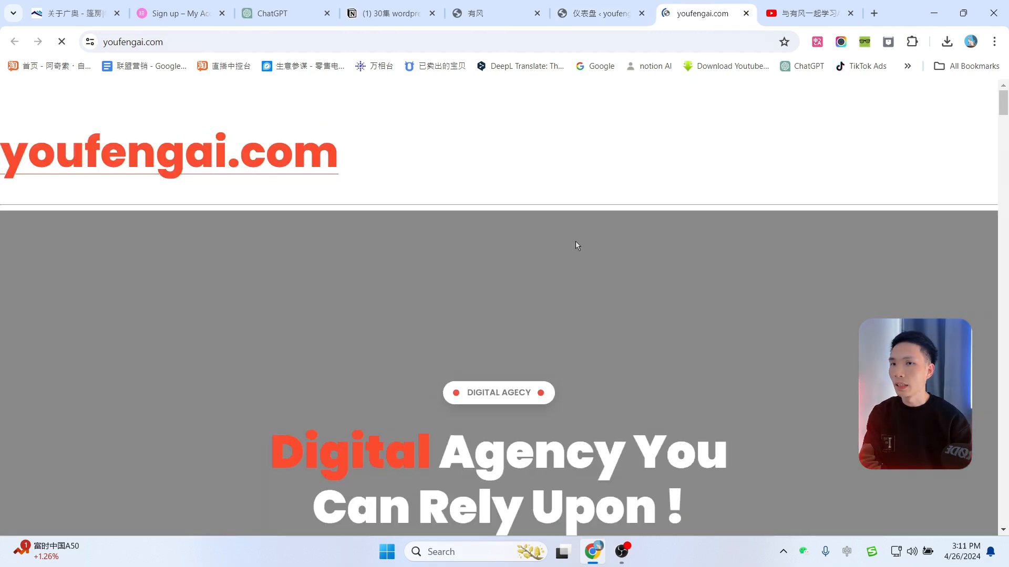
scroll(689, 292, down, 20)
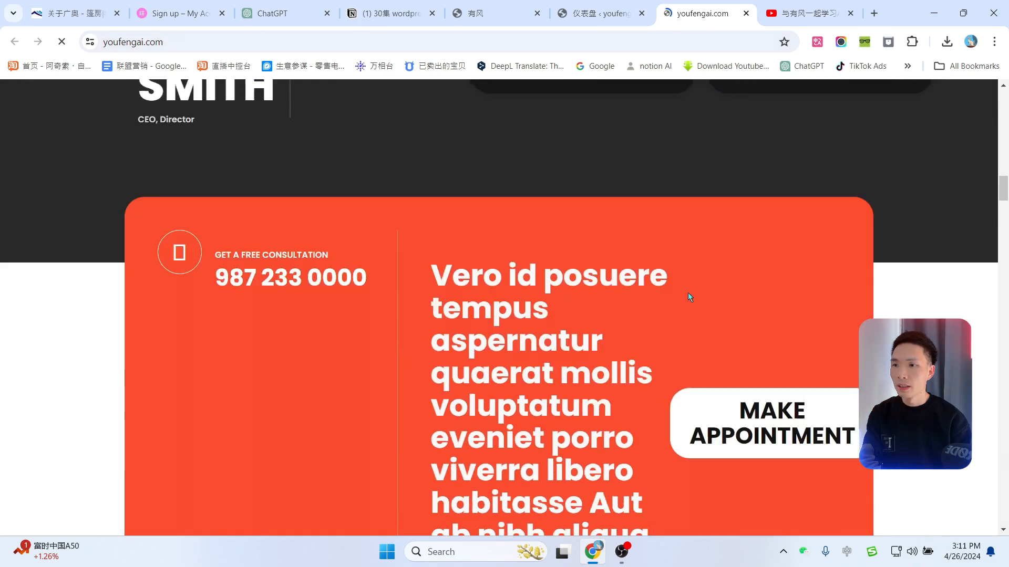
scroll(688, 292, down, 15)
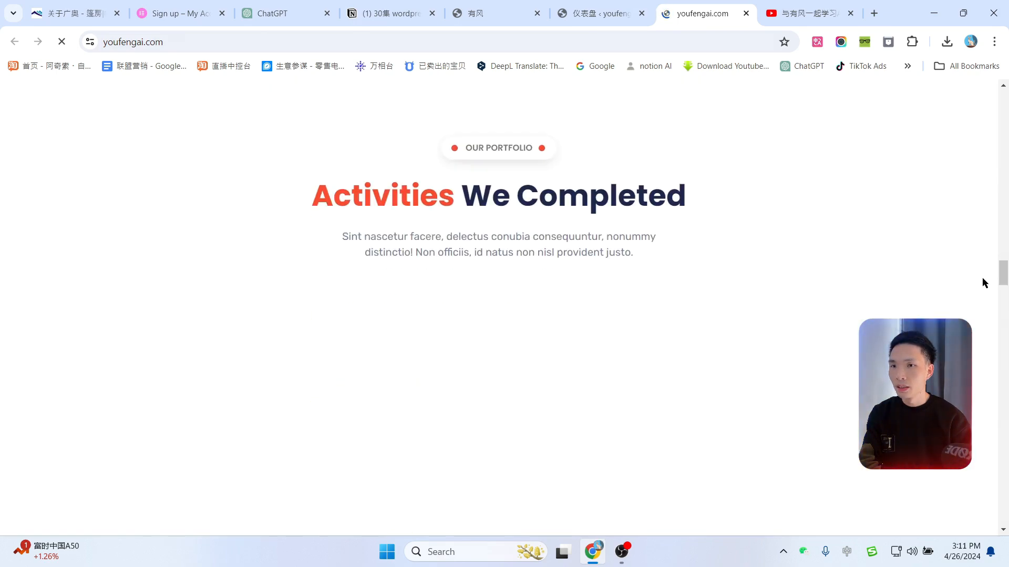
drag(1003, 281, 993, 98)
scroll(856, 257, down, 4)
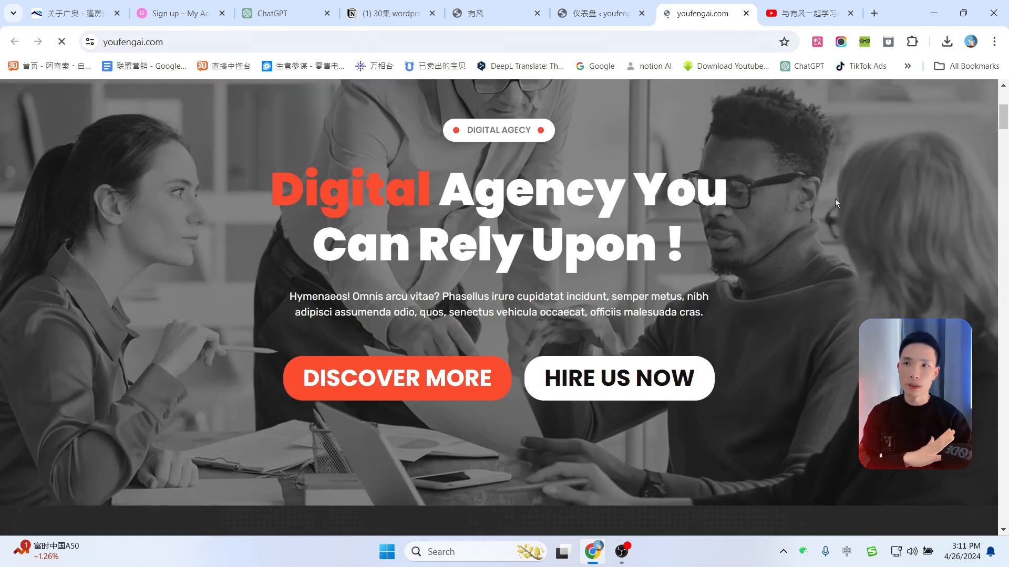
scroll(648, 324, down, 1)
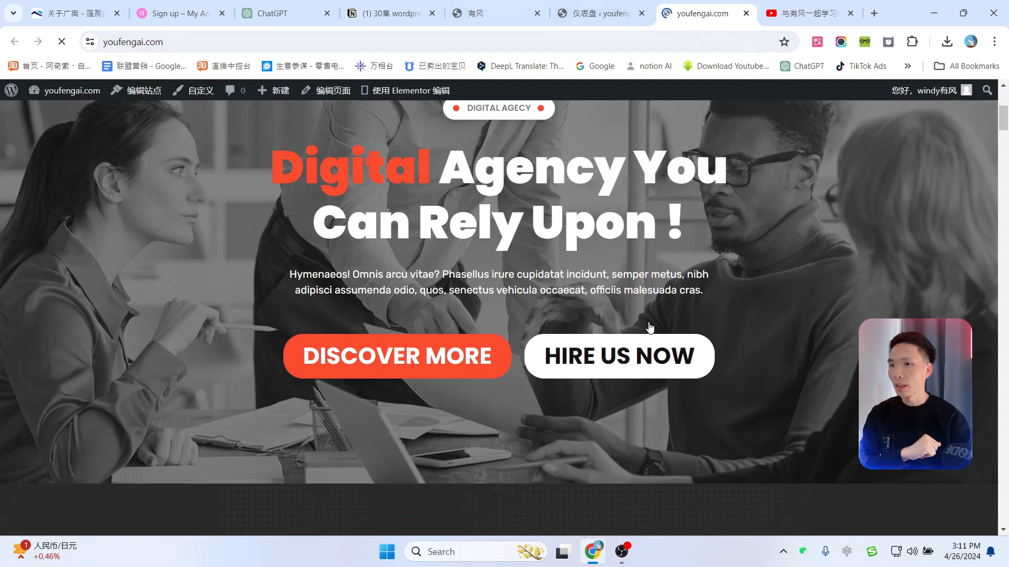
scroll(650, 328, down, 5)
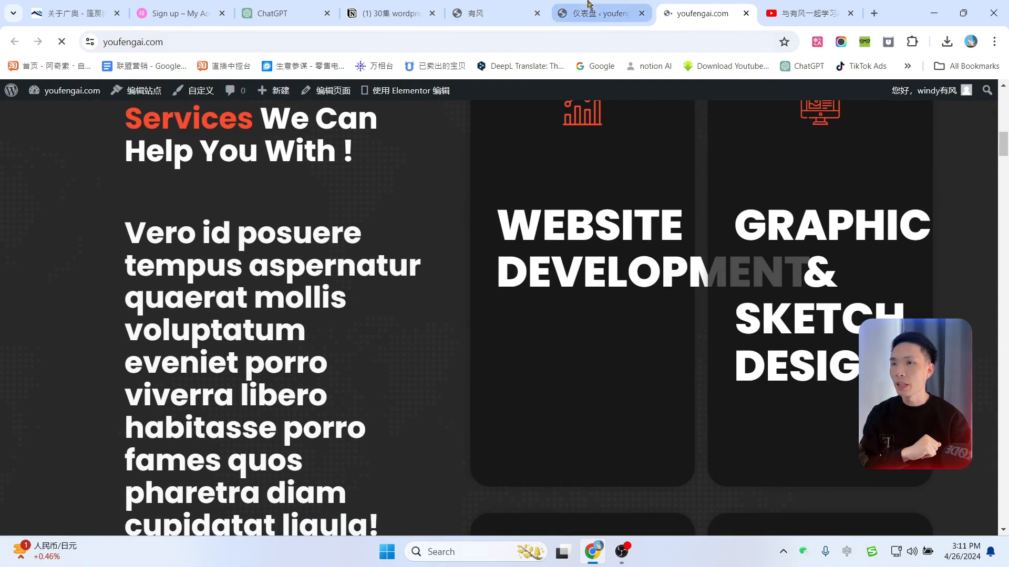
Step: Save the Elementor settings with default colours and fonts disabled
click(594, 13)
scroll(74, 392, down, 1)
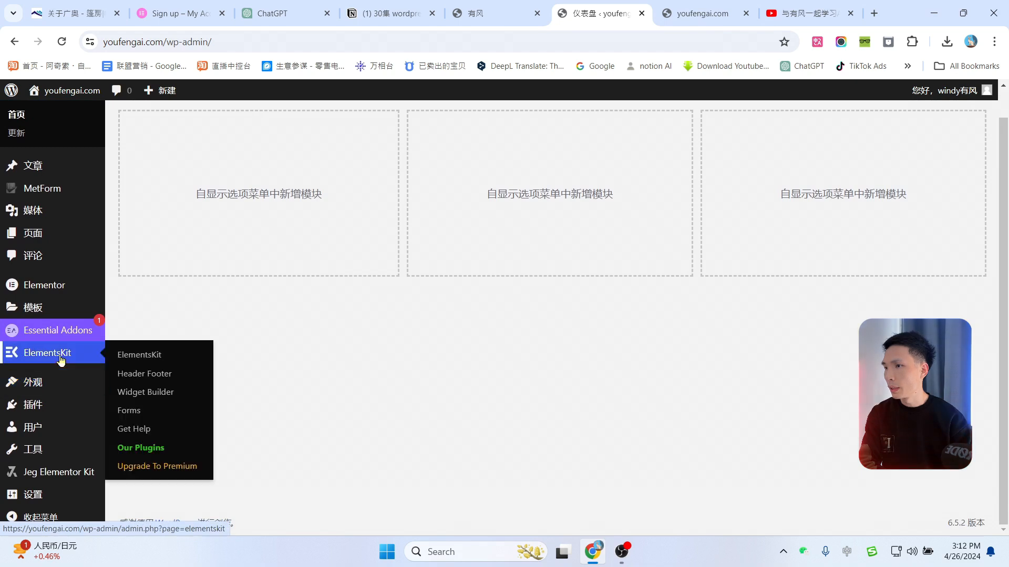
mouse_move(57, 292)
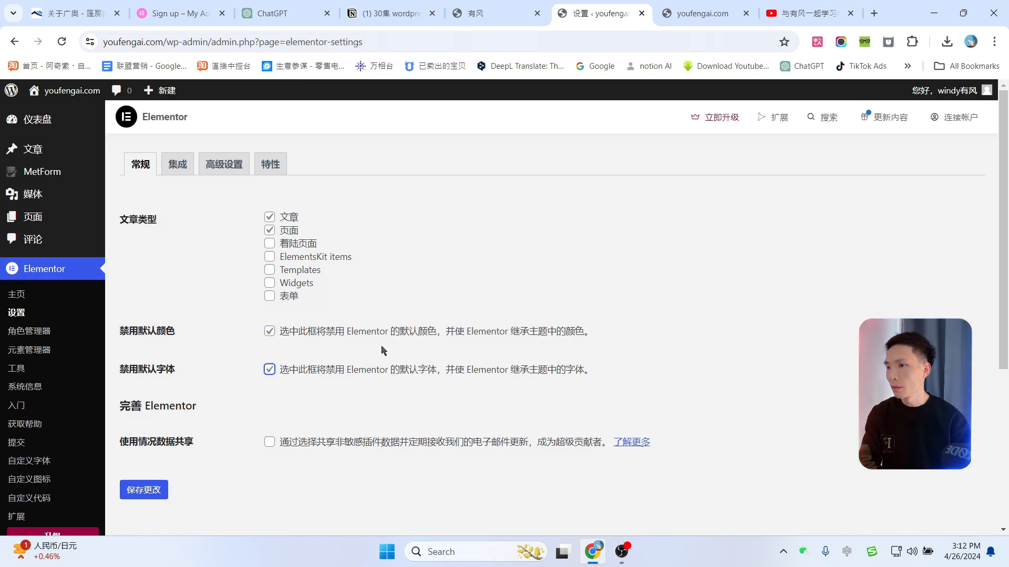
click(152, 491)
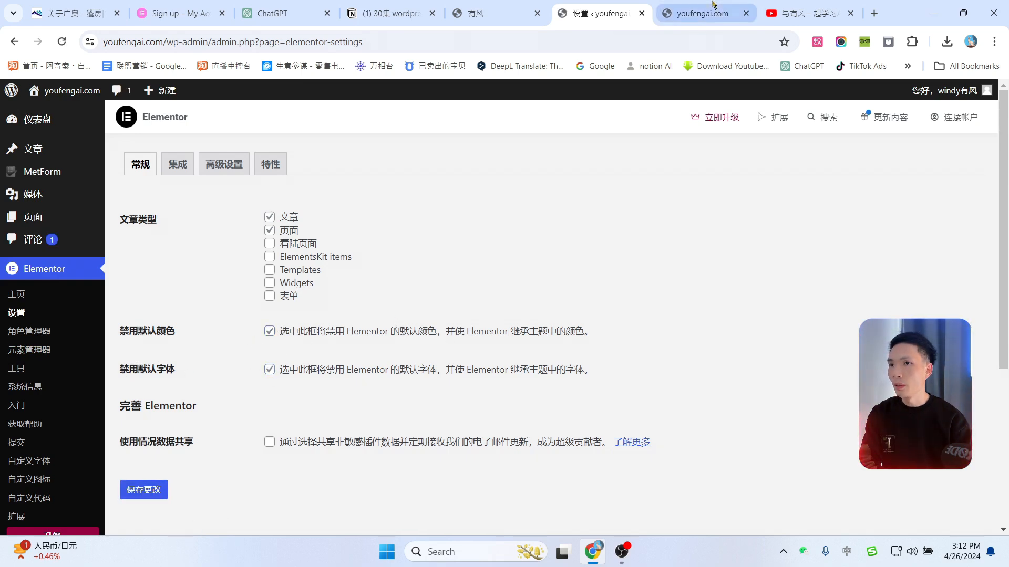
Step: Recheck the front page after saving, then return to the admin settings tab
click(703, 13)
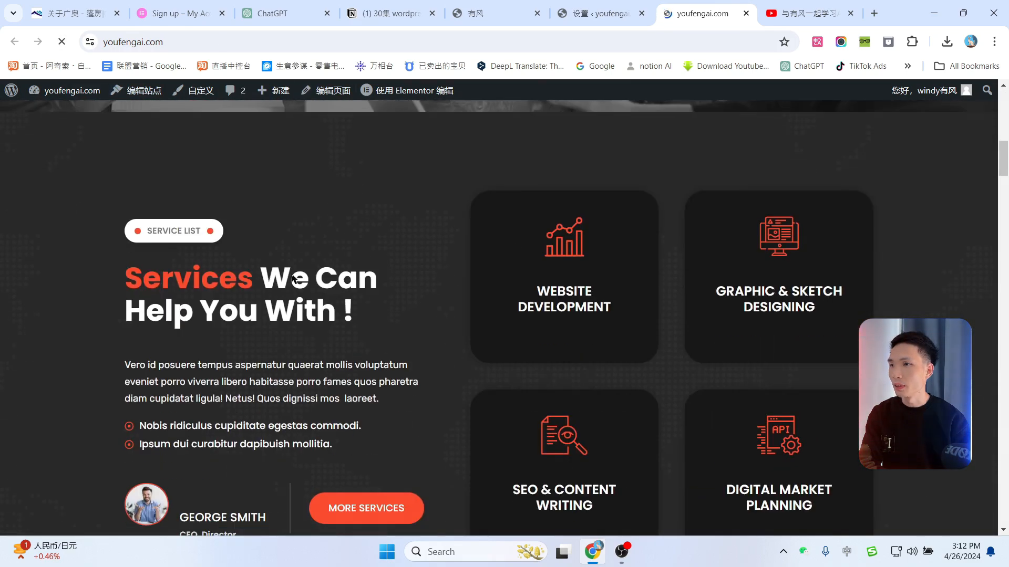
scroll(636, 292, down, 15)
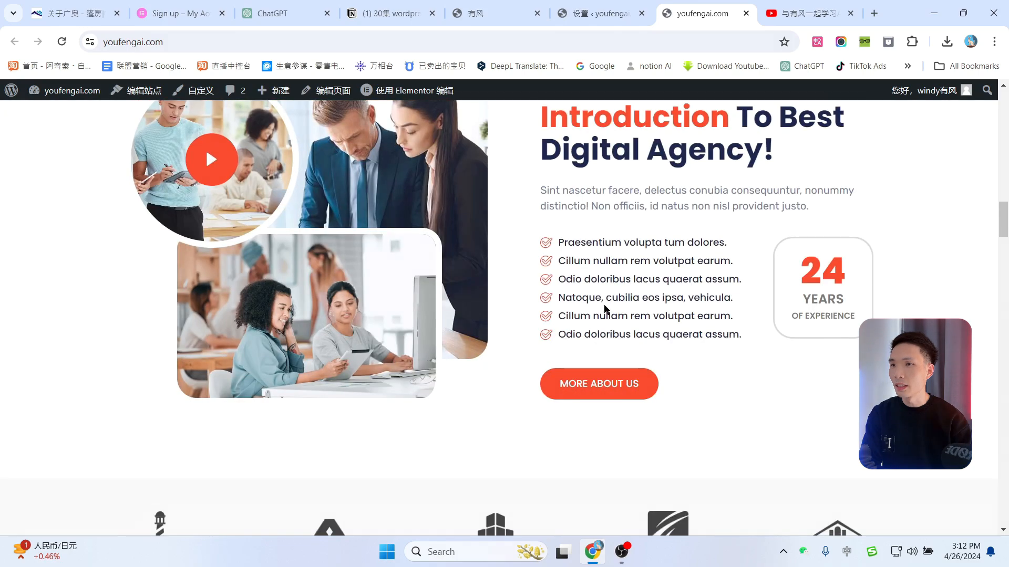
scroll(606, 308, down, 20)
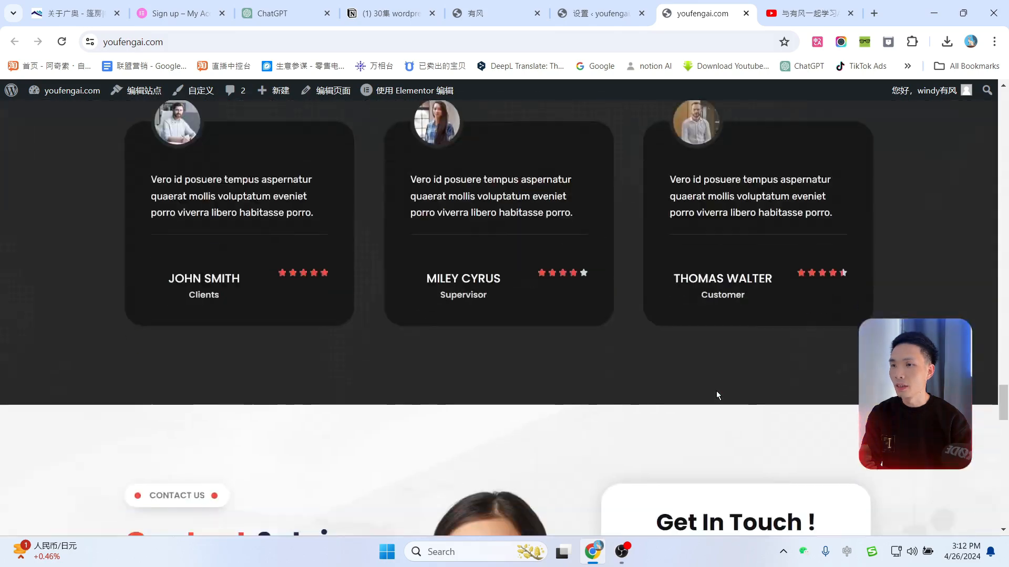
scroll(716, 395, up, 20)
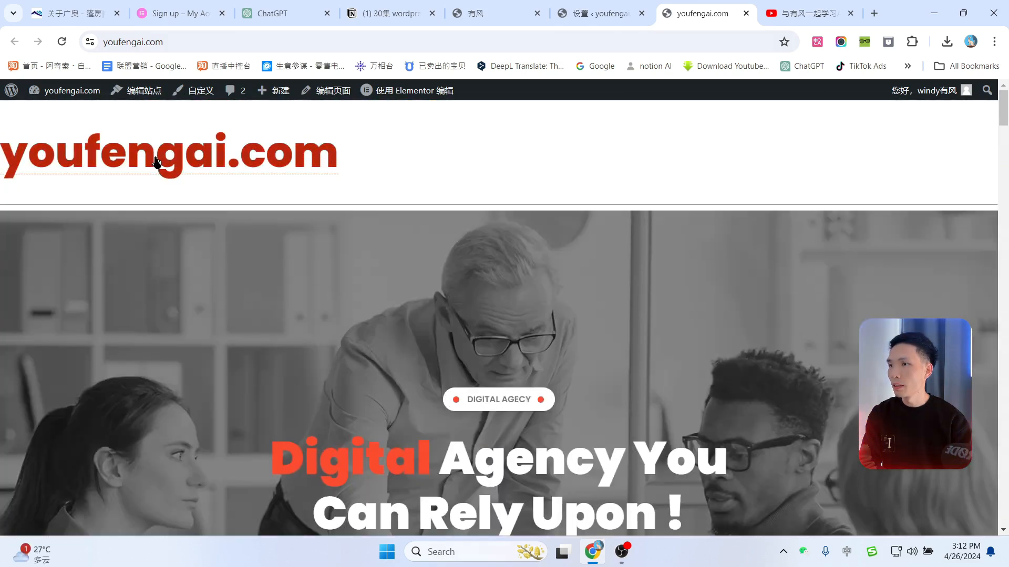
click(610, 5)
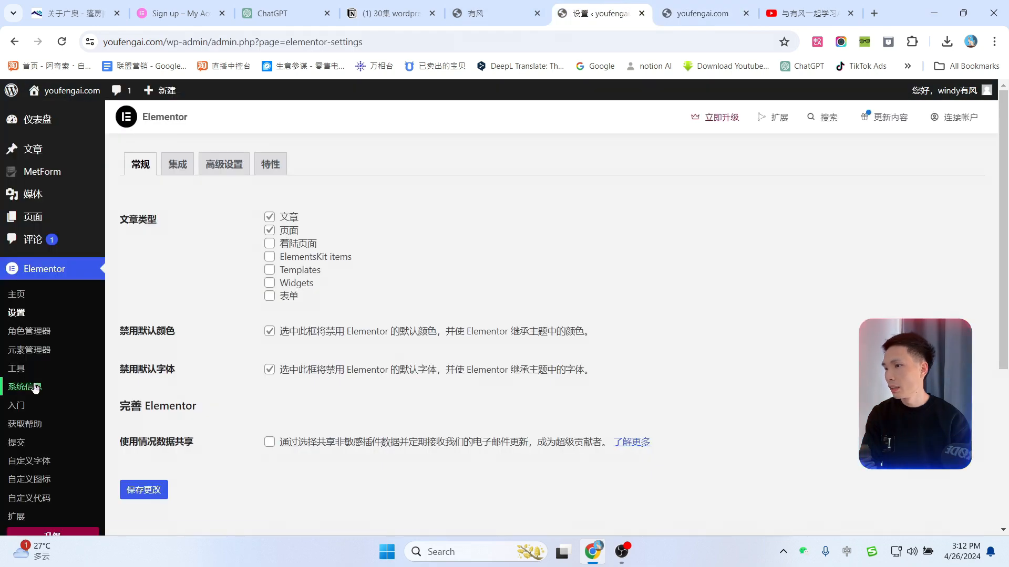
scroll(35, 388, down, 5)
Step: In 设置 > 常规, replace the youfengai.com 站点标题 with windy有风 and save
click(37, 499)
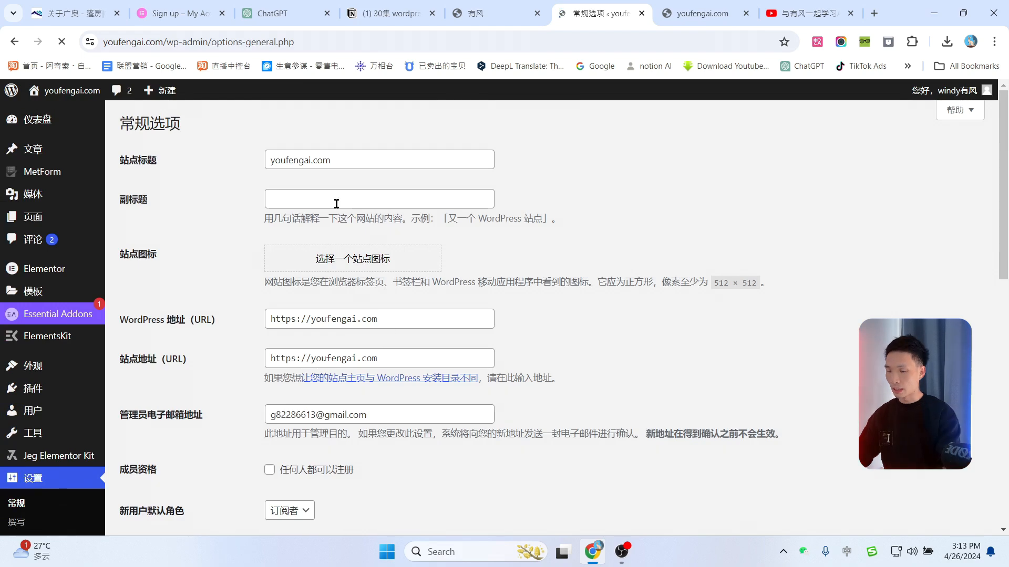
double_click(359, 158)
text(wi)
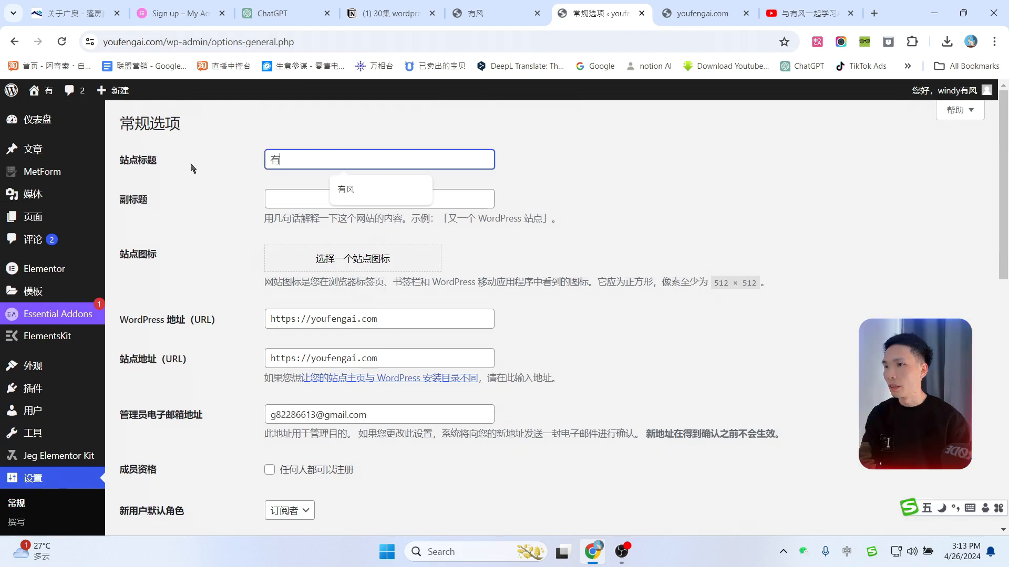
key(BackSpace)
text(i)
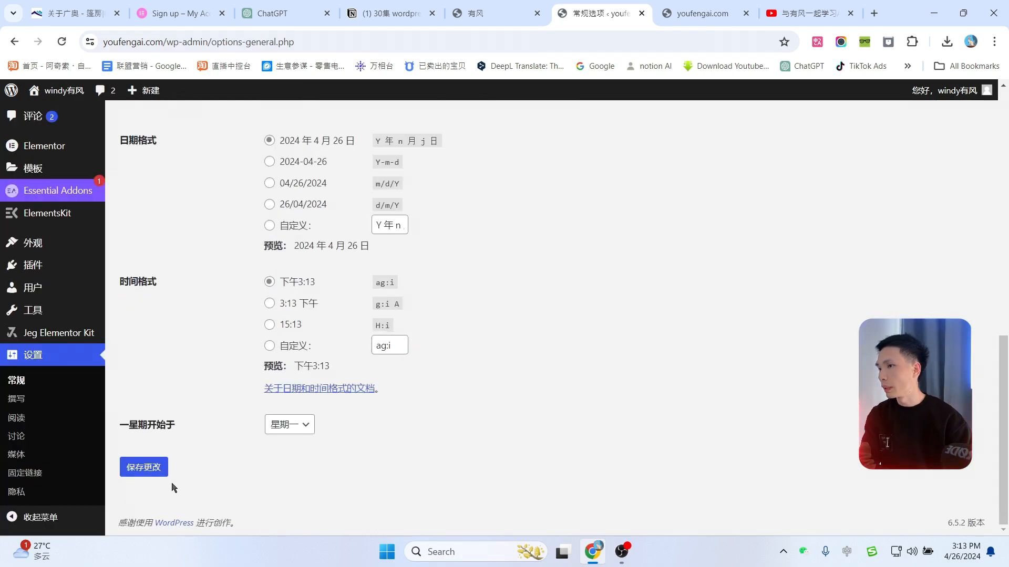
click(153, 468)
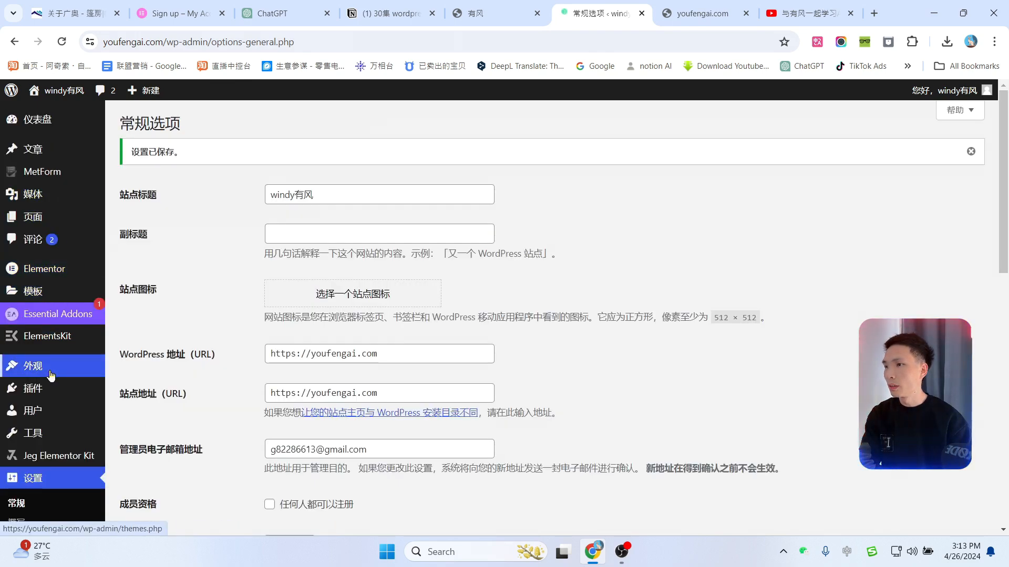
mouse_move(33, 297)
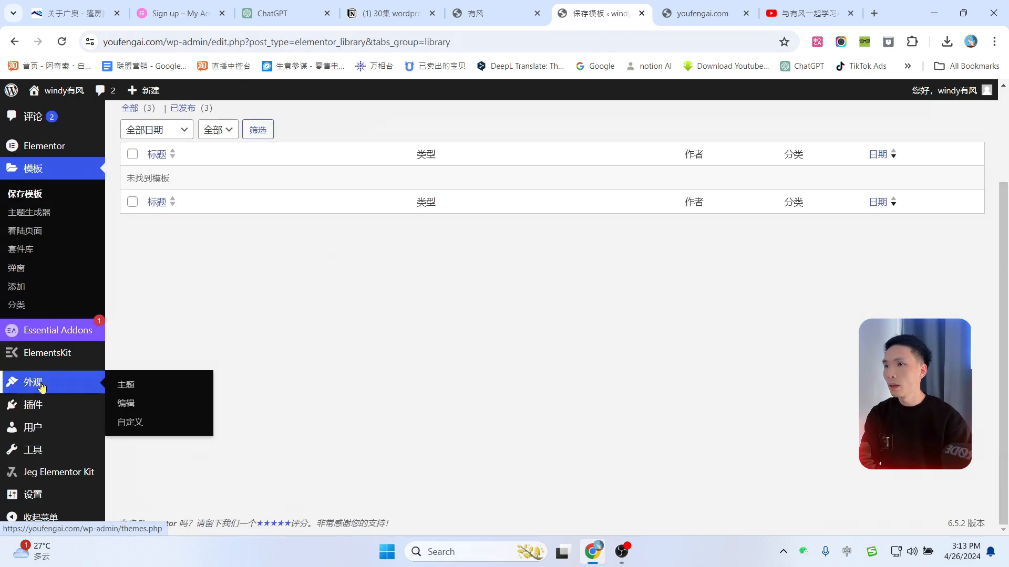
Step: Search the theme directory for 'elementor', then install and activate Hello Elementor
click(35, 388)
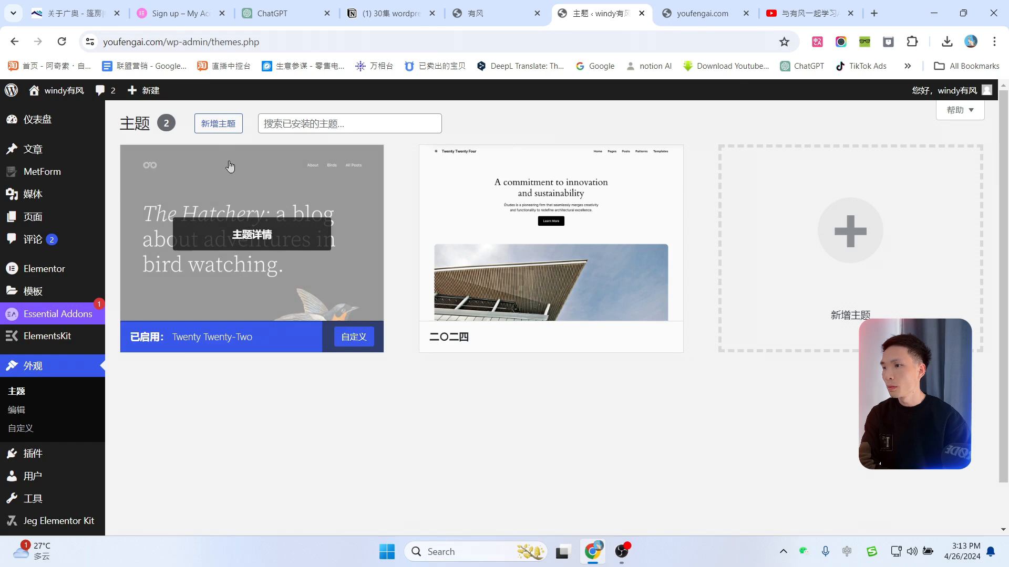
click(219, 126)
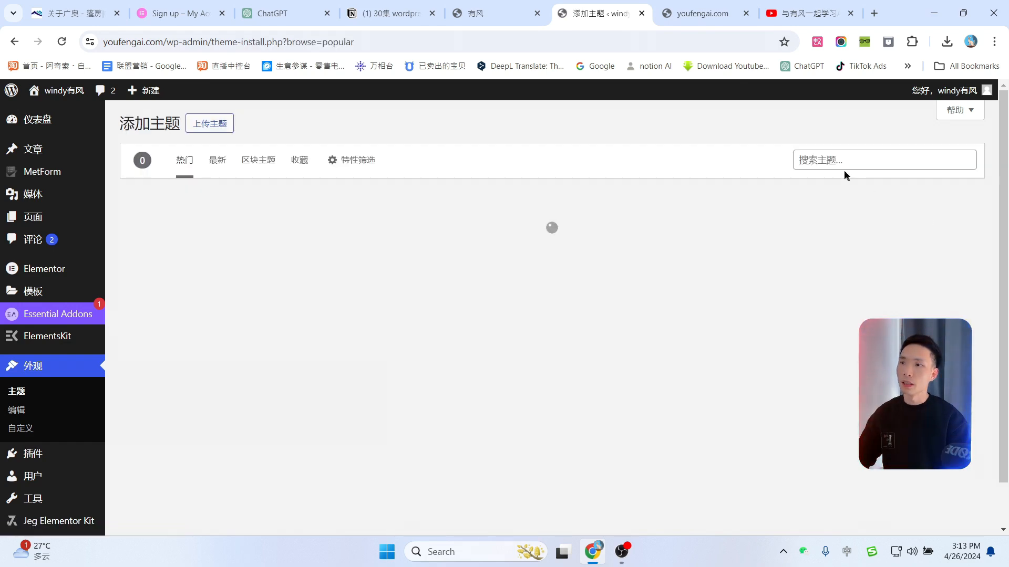
click(866, 159)
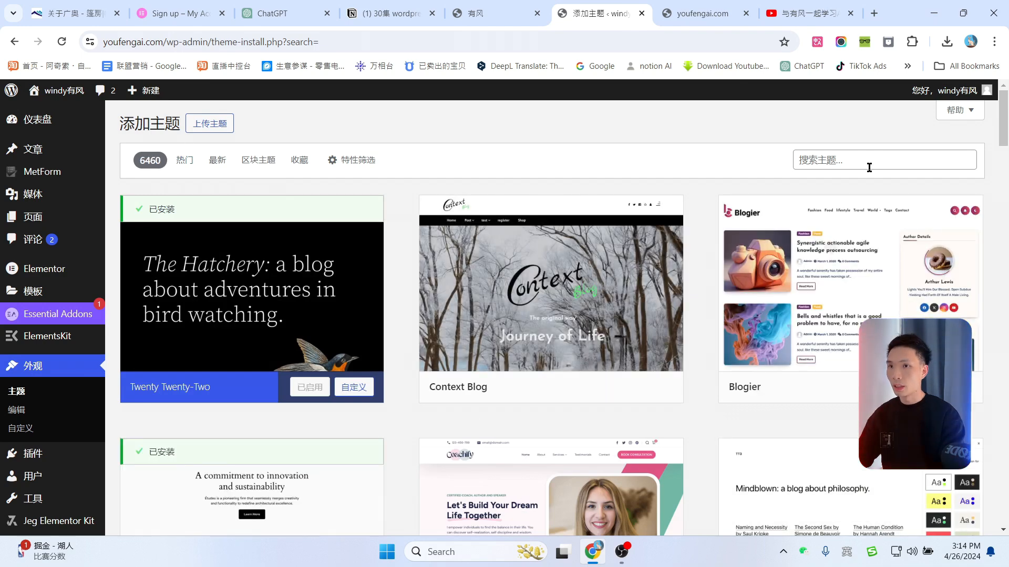
click(867, 158)
text(el)
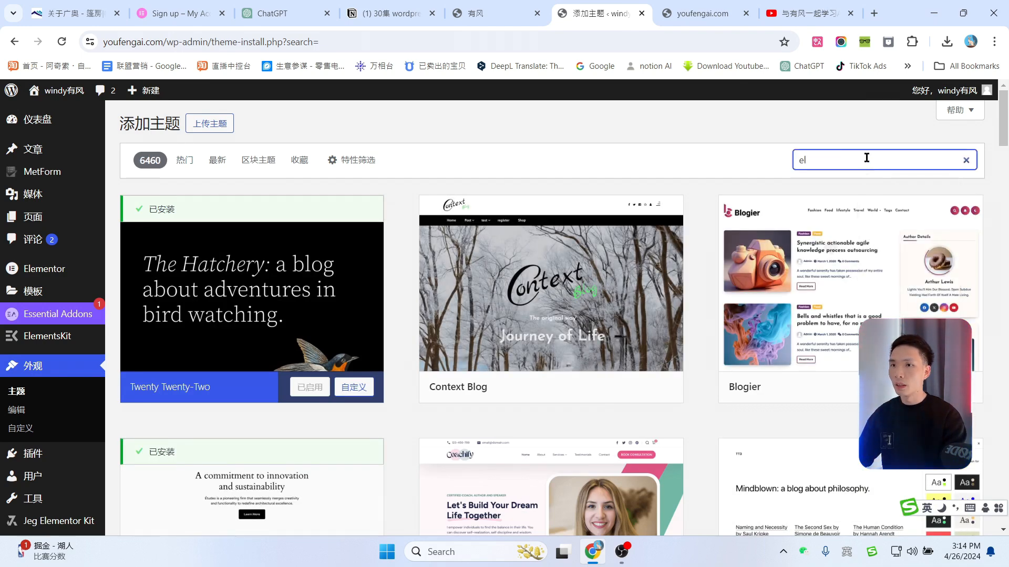
text(e)
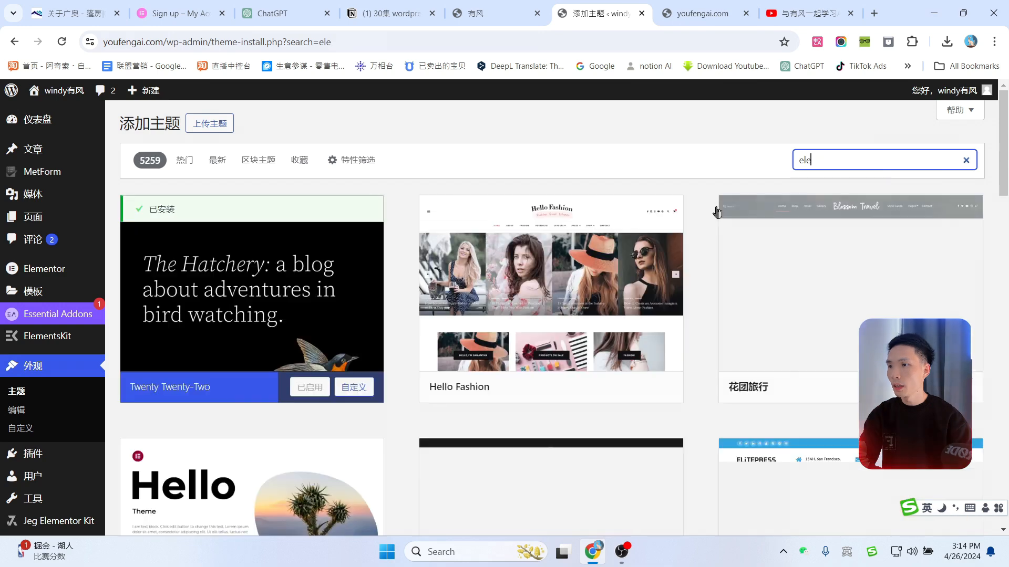
text(mentor)
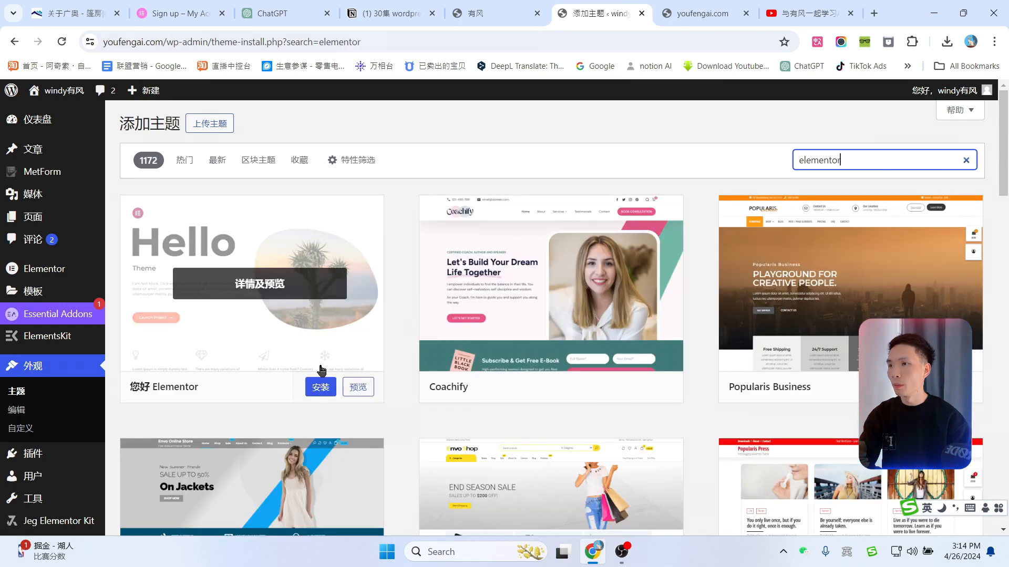
click(320, 388)
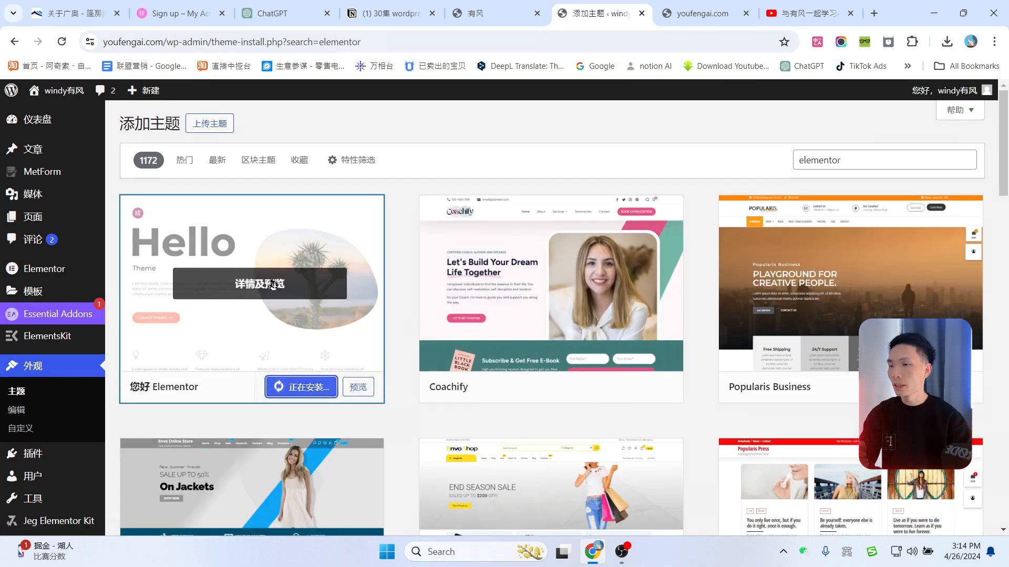
click(303, 388)
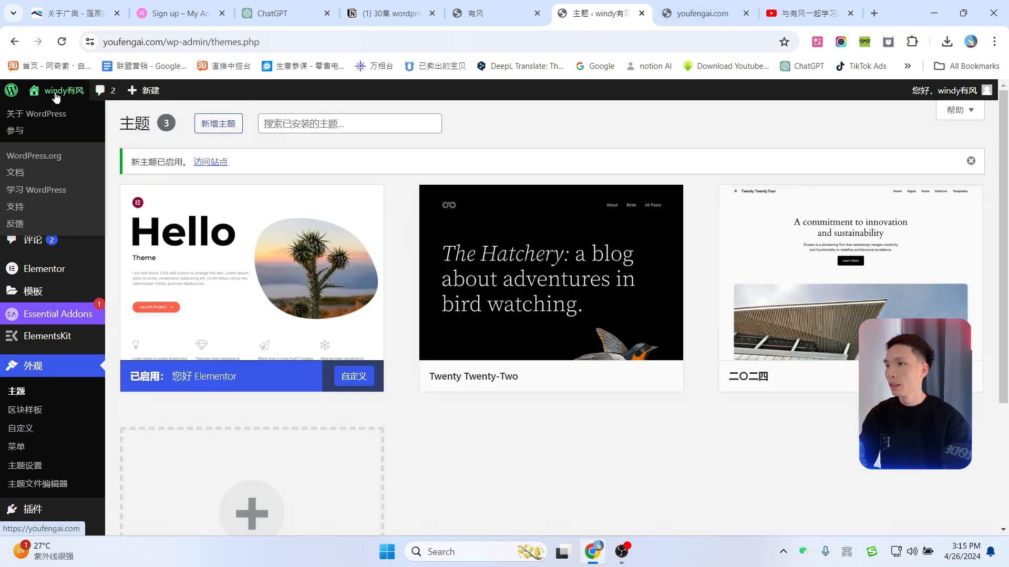
Step: Open the live site in a fresh tab, close the outdated one, and scroll through it
mouse_move(59, 97)
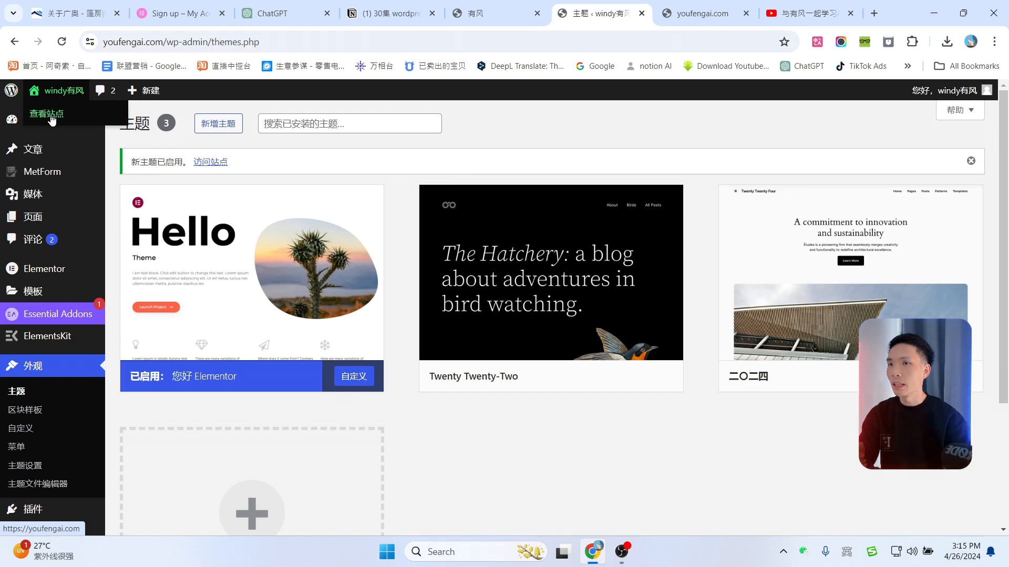
middle_click(52, 115)
click(715, 13)
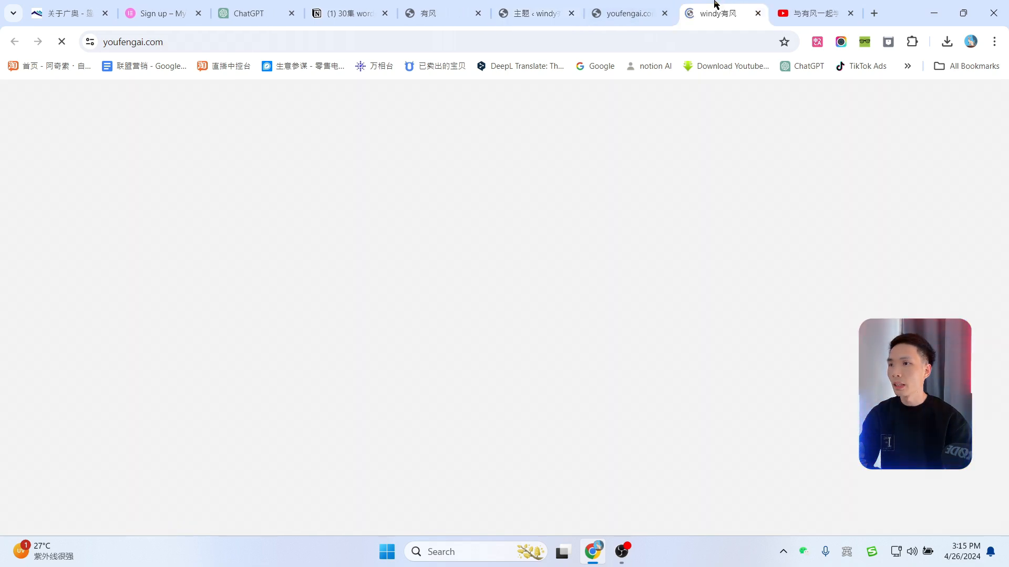
click(665, 13)
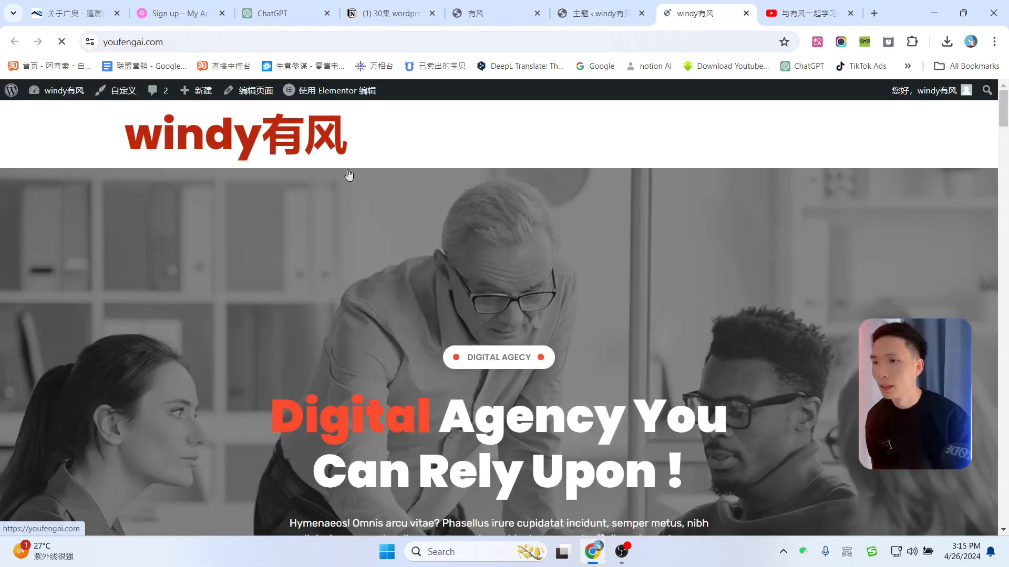
scroll(686, 321, down, 6)
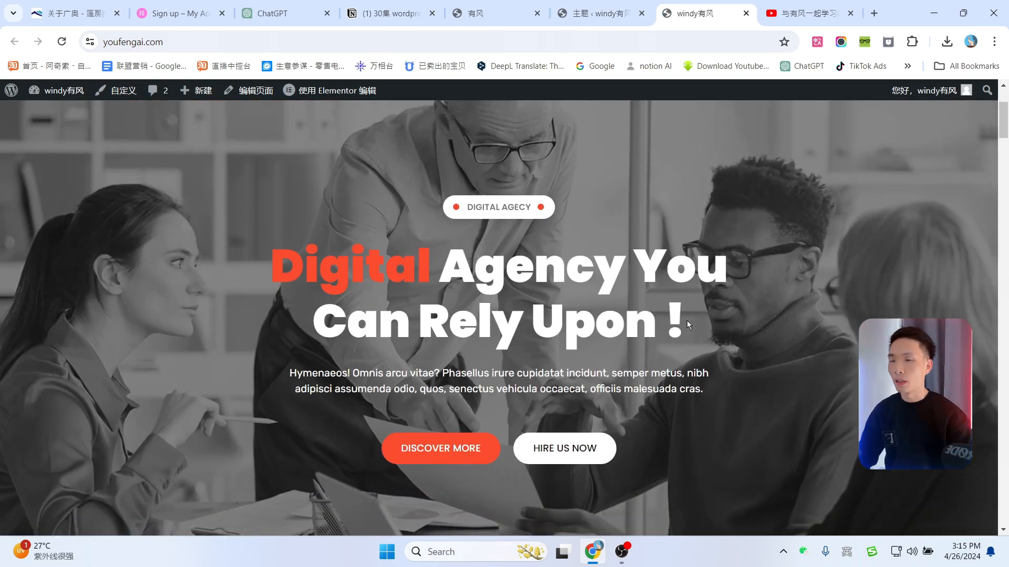
scroll(650, 318, down, 15)
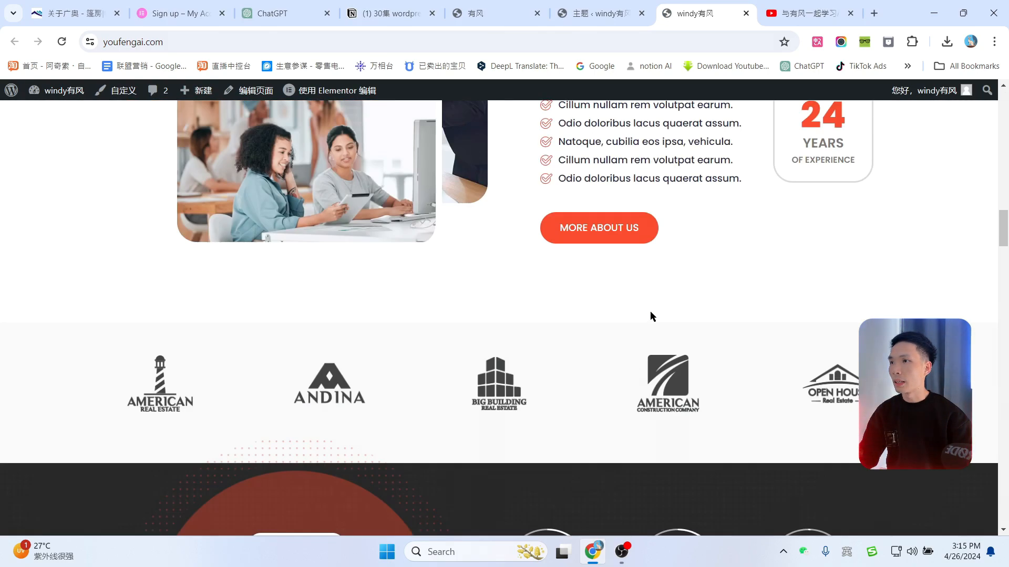
scroll(650, 312, up, 11)
scroll(672, 308, up, 6)
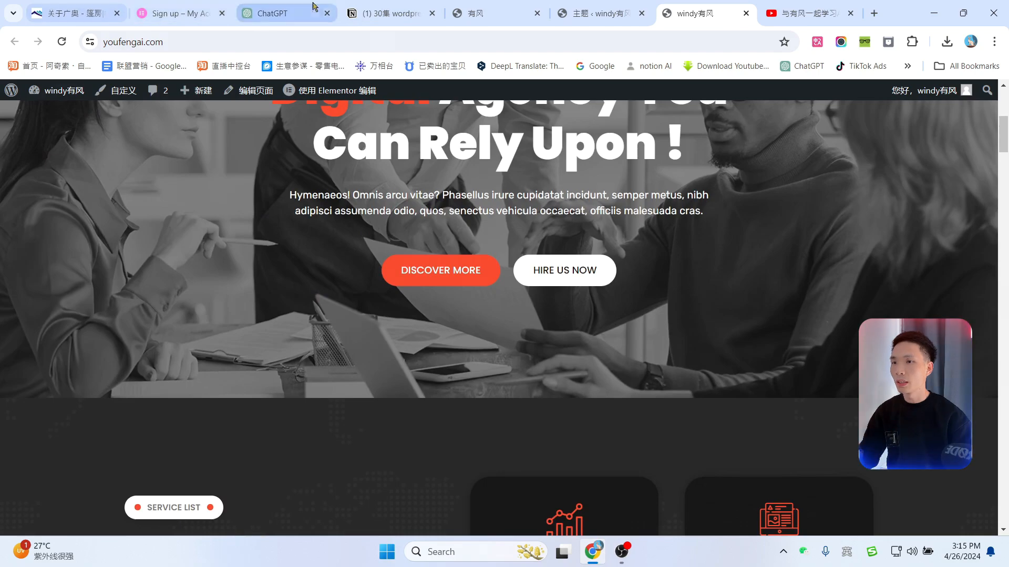
Step: Compare the site against the reference windyyoufeng.com tent site
click(484, 10)
scroll(598, 342, down, 12)
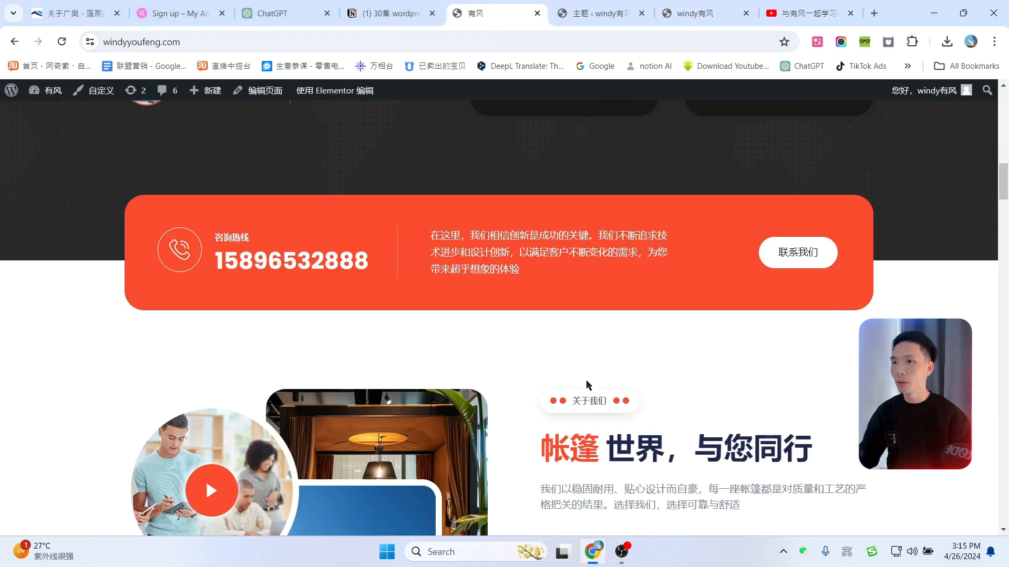
scroll(586, 383, up, 12)
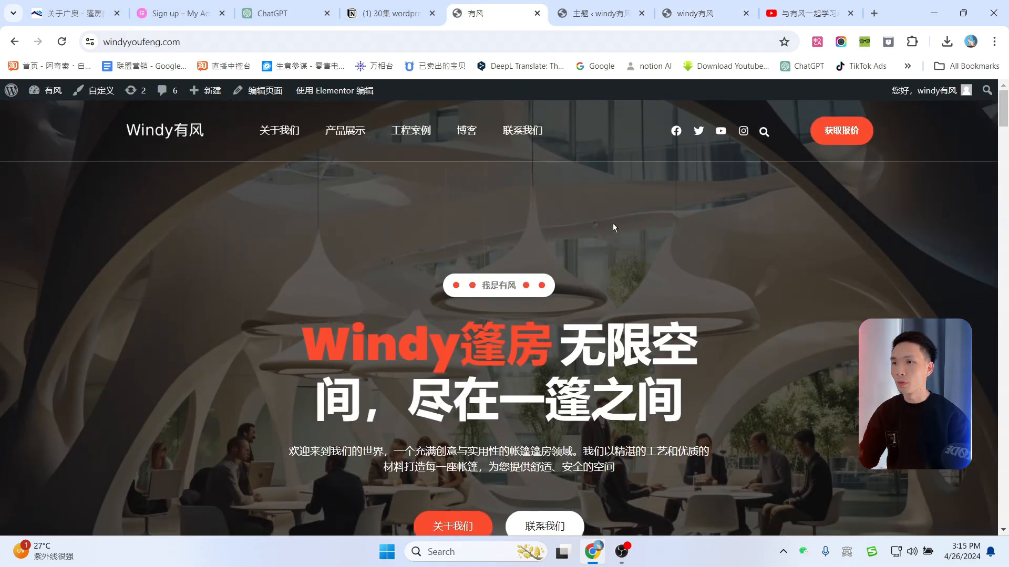
click(681, 6)
scroll(550, 251, up, 5)
scroll(630, 261, down, 10)
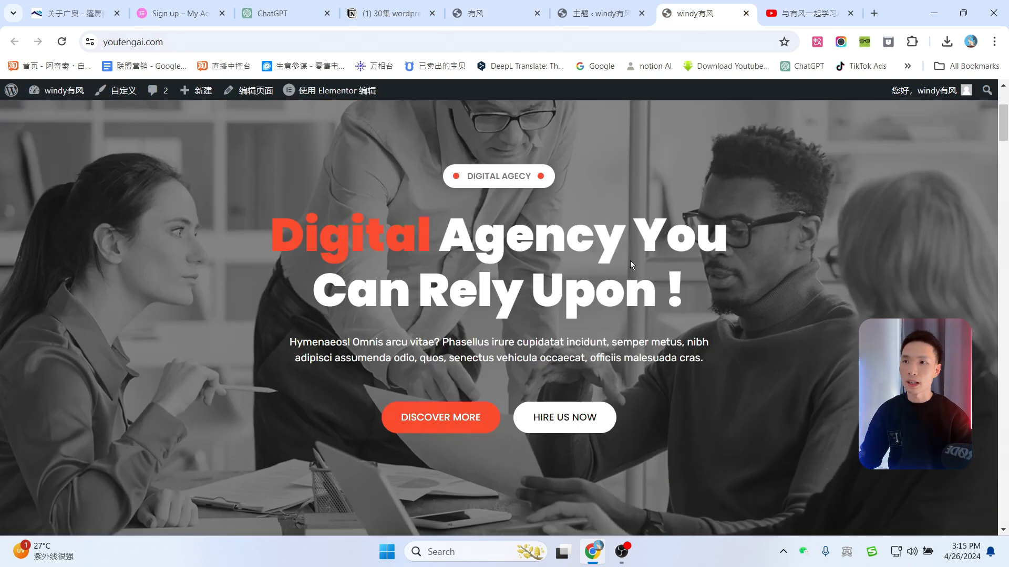
scroll(591, 293, up, 10)
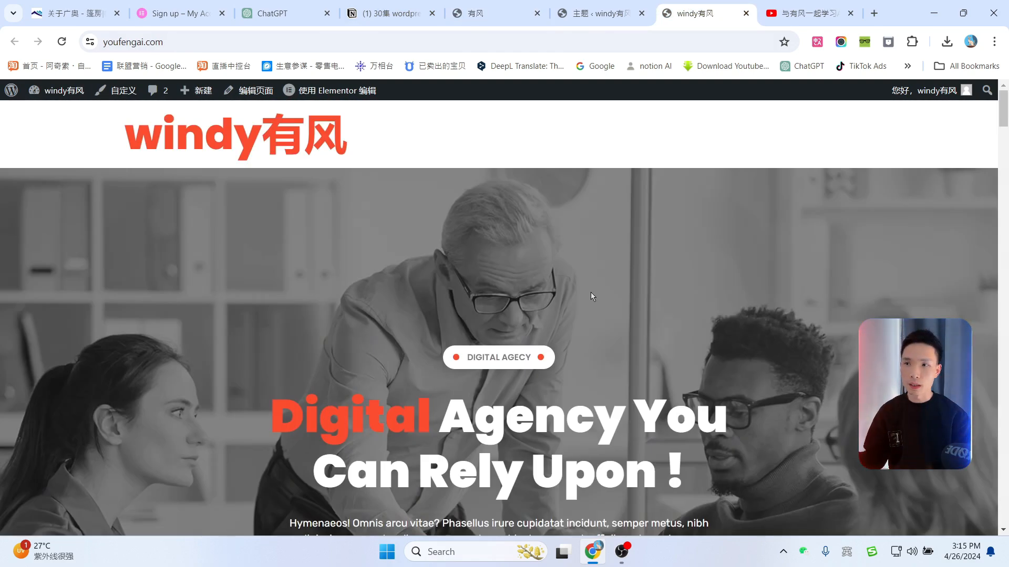
Step: Inspect the hero section in the editor and close the Navigator panel
mouse_move(325, 96)
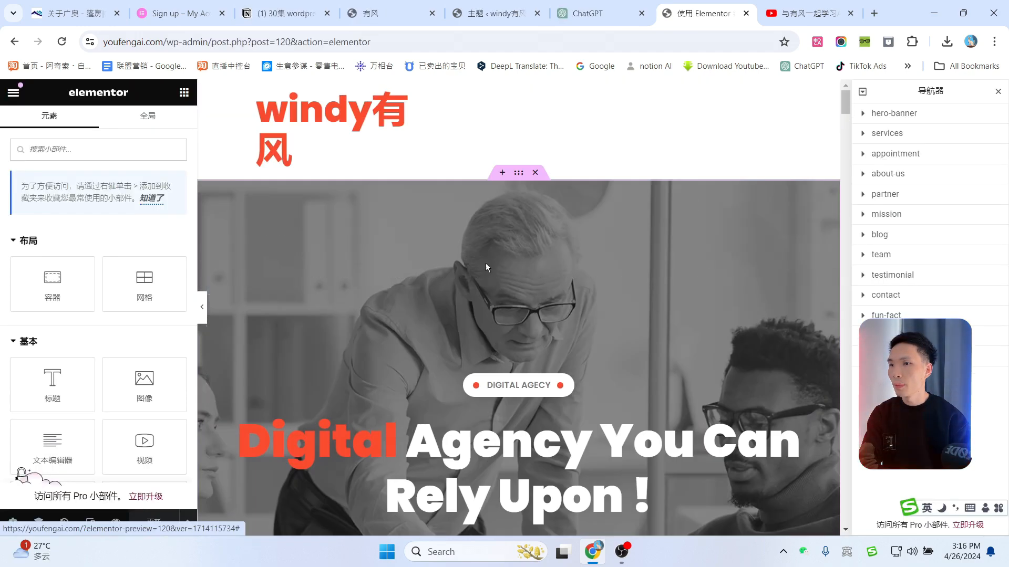
scroll(512, 267, down, 3)
scroll(519, 260, up, 3)
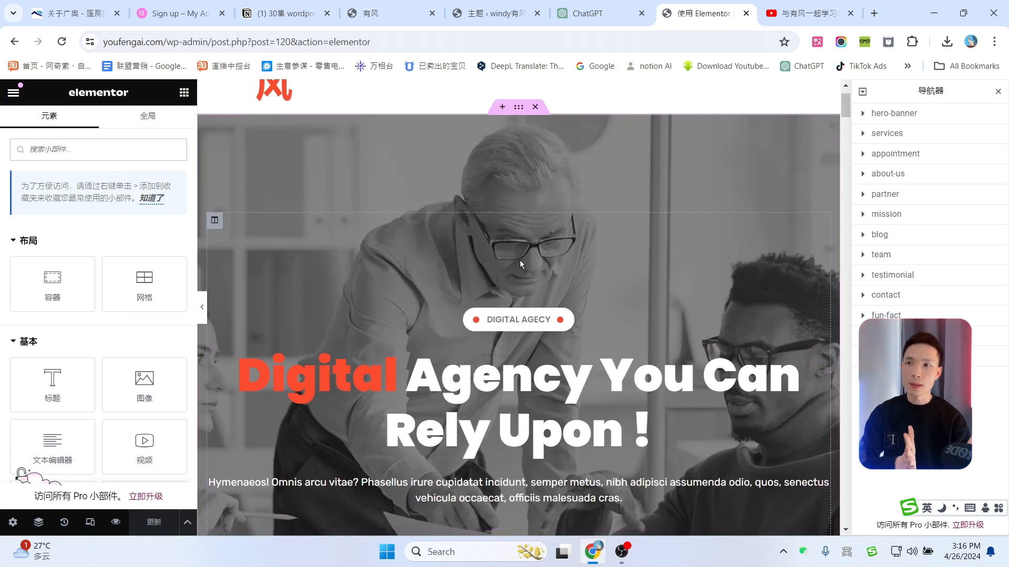
click(998, 93)
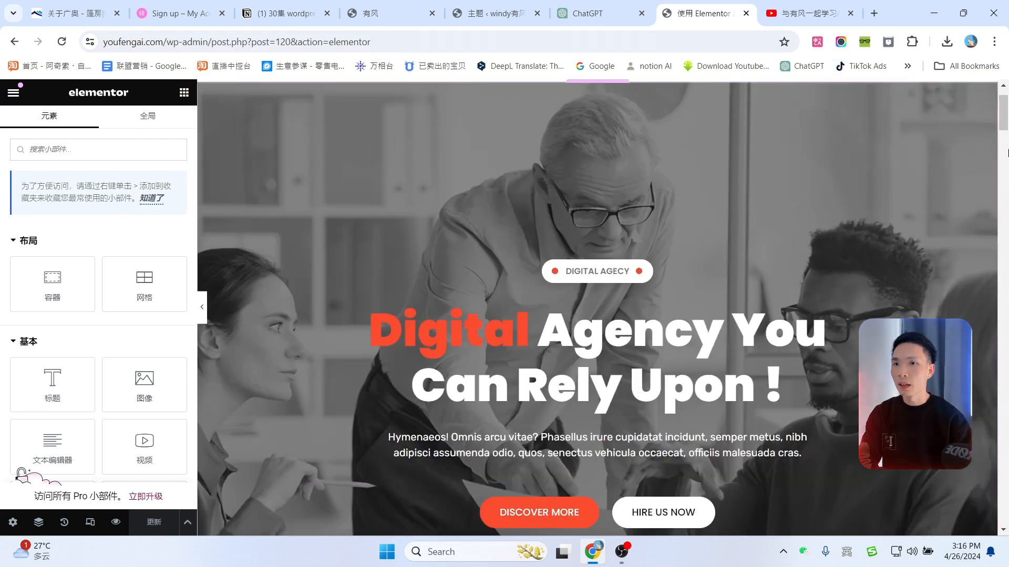
click(39, 523)
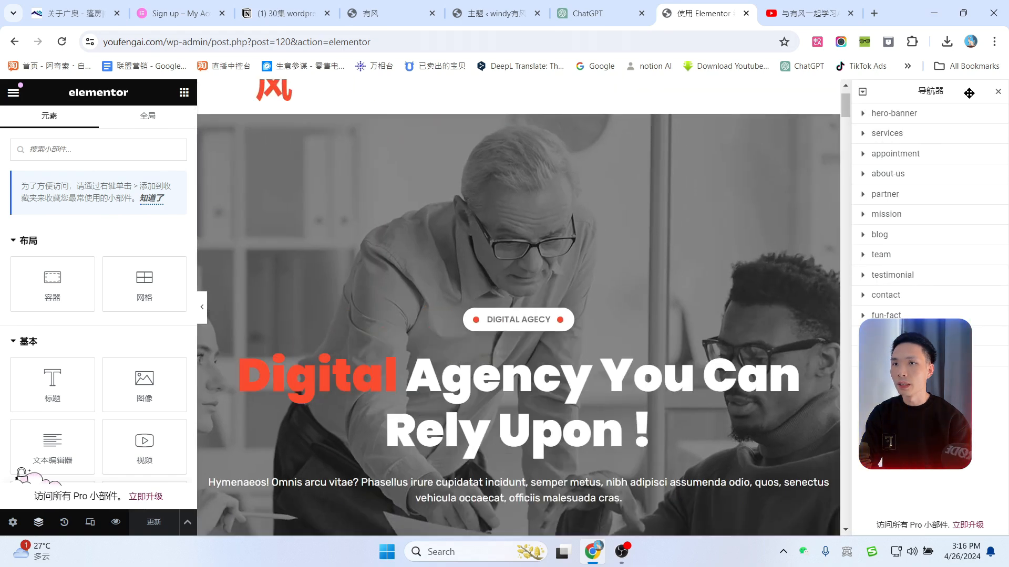
click(998, 93)
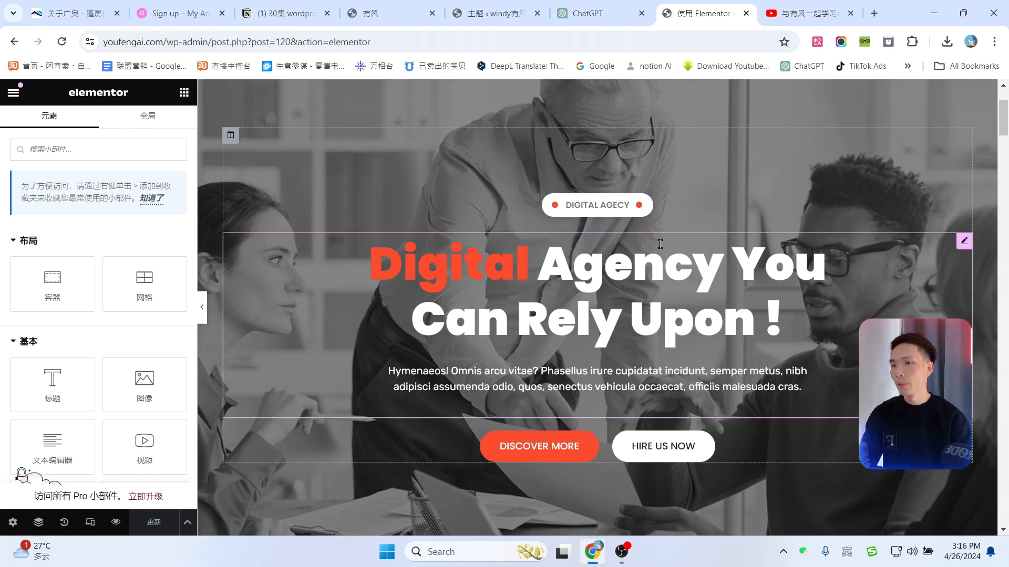
Step: Change the hero badge text from DIGITAL AGECY to 我是有风
click(647, 203)
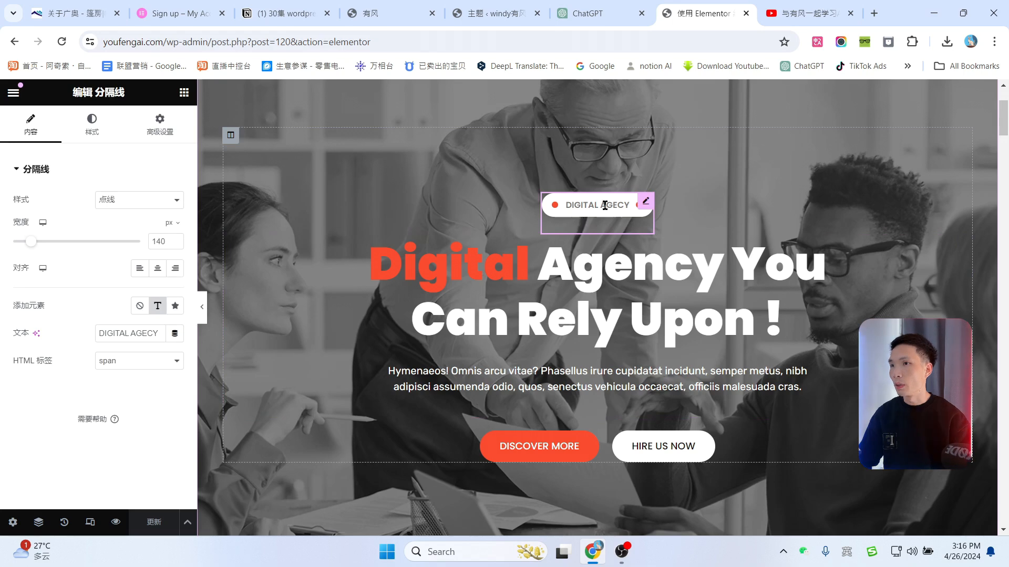
click(126, 333)
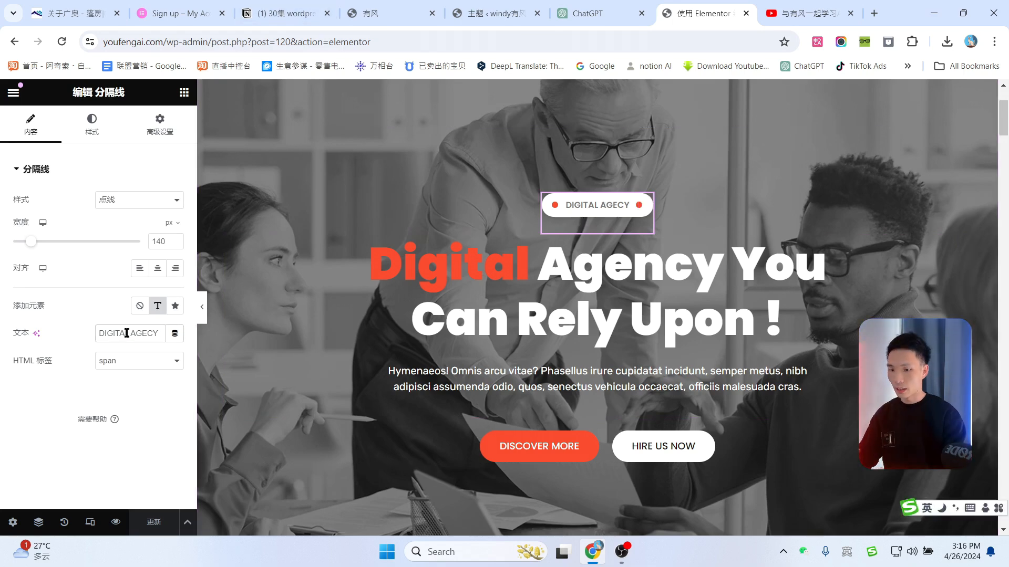
text(有风)
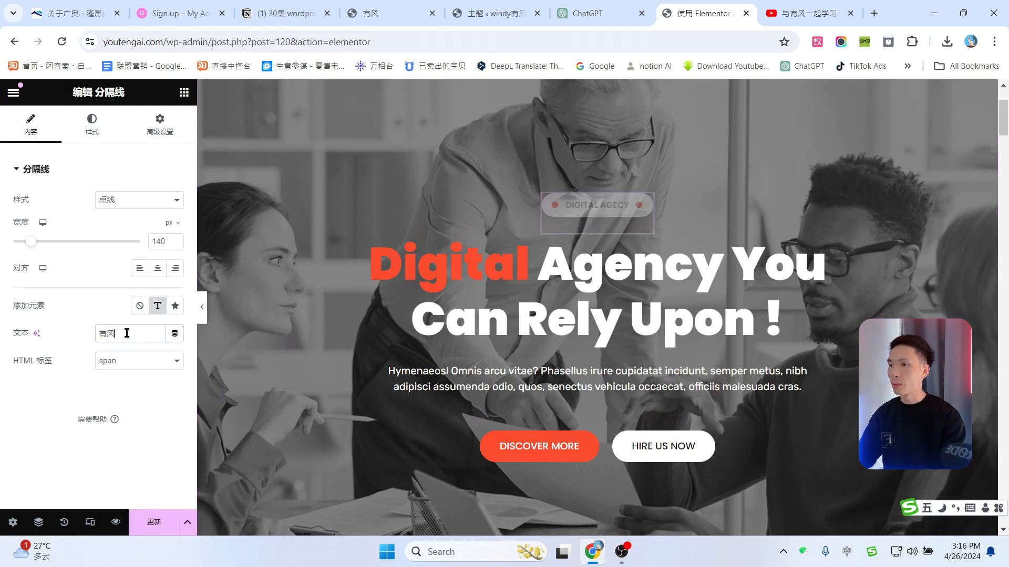
text(我是有风)
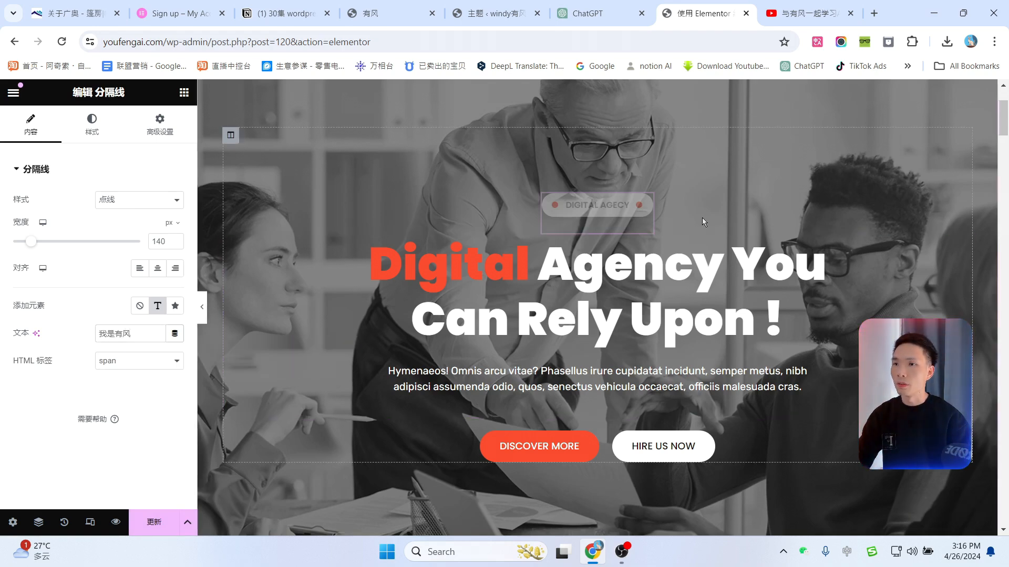
click(584, 268)
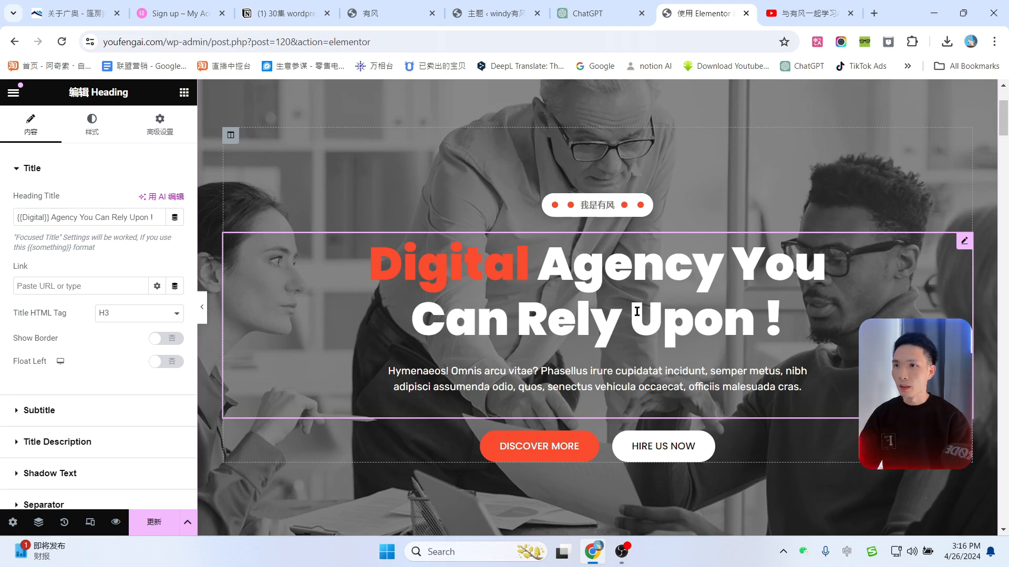
Step: Send ChatGPT the pasted request for five brand slogans and five company introductions
click(600, 5)
text(你现在是一名拥有10年经验的营销策划专家，我们是做帐篷篷房，仓储篷房的公司，现在准备做一个网站，请帮我想5个品牌slogan，及5个简短的公司介绍)
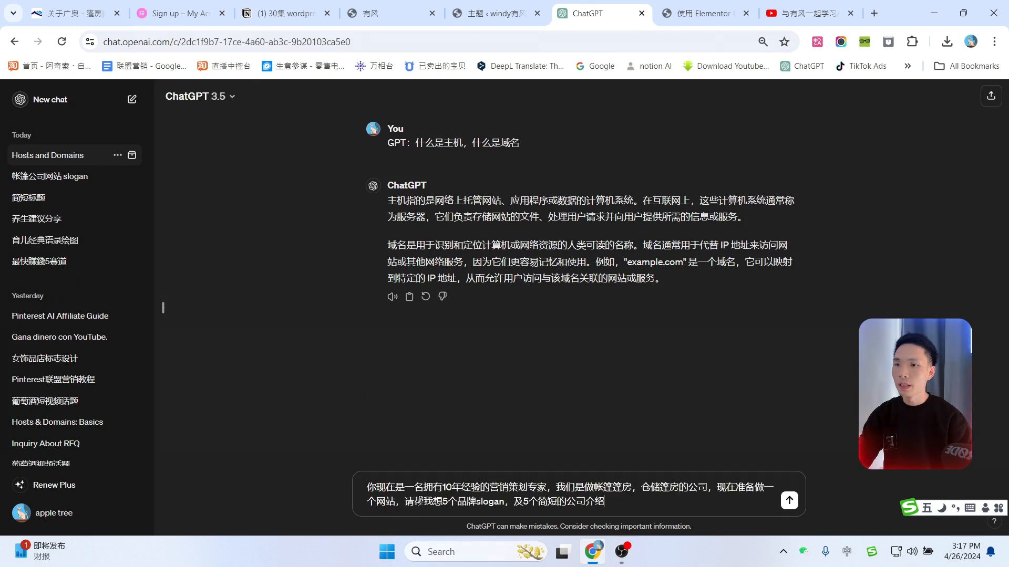
key(Return)
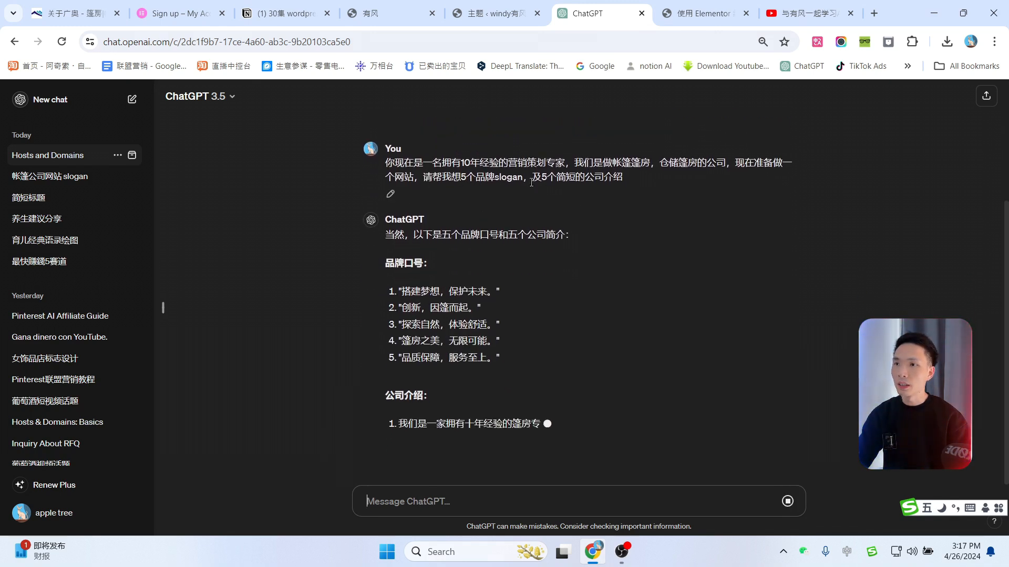
scroll(602, 185, up, 1)
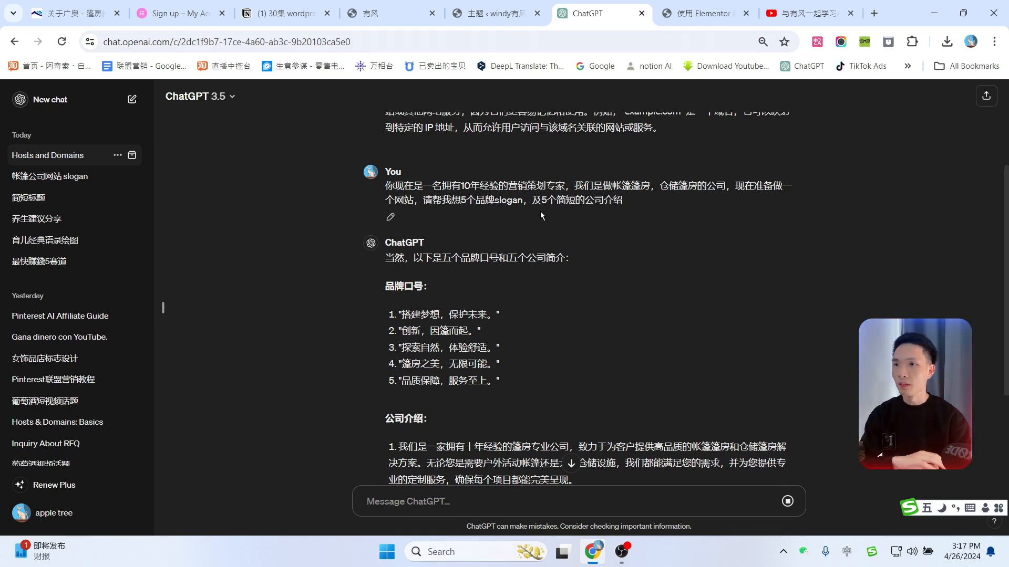
scroll(746, 217, down, 3)
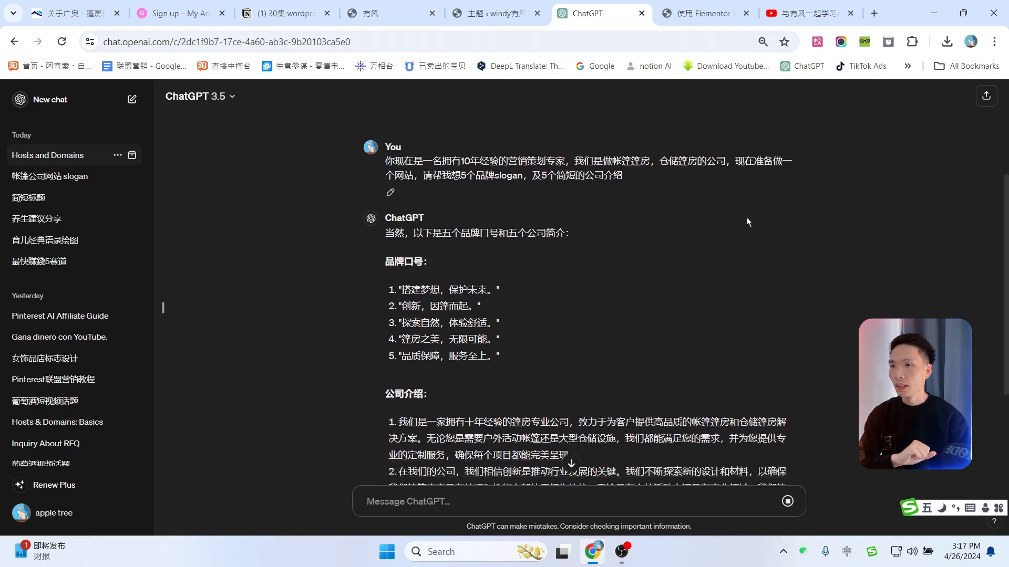
scroll(660, 324, up, 3)
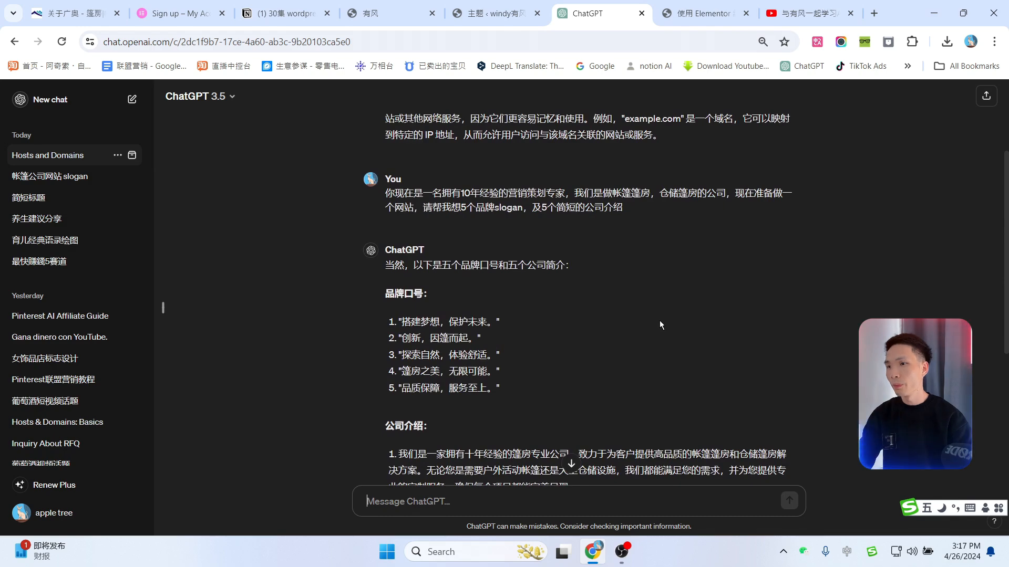
scroll(628, 310, down, 4)
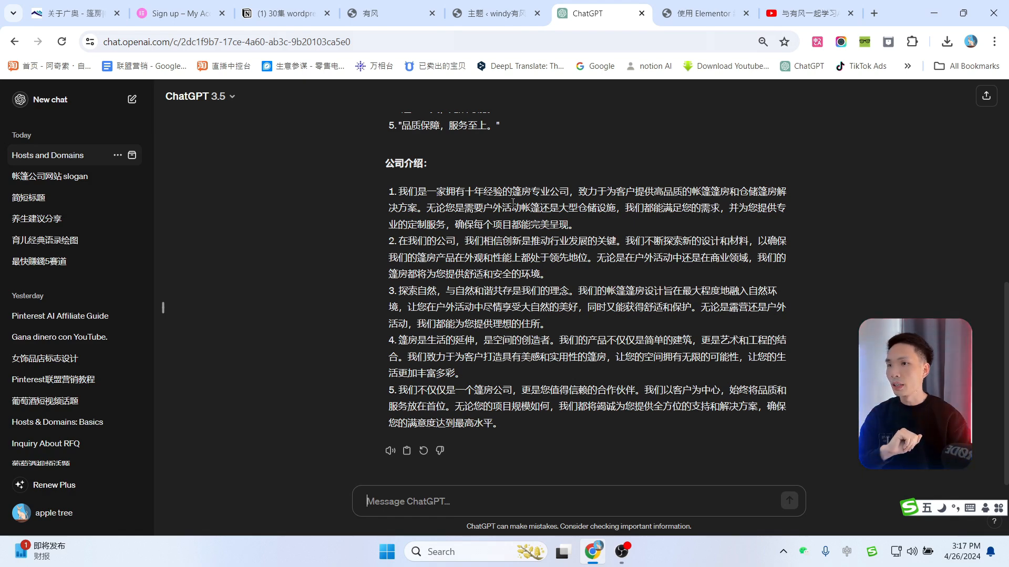
scroll(512, 203, up, 3)
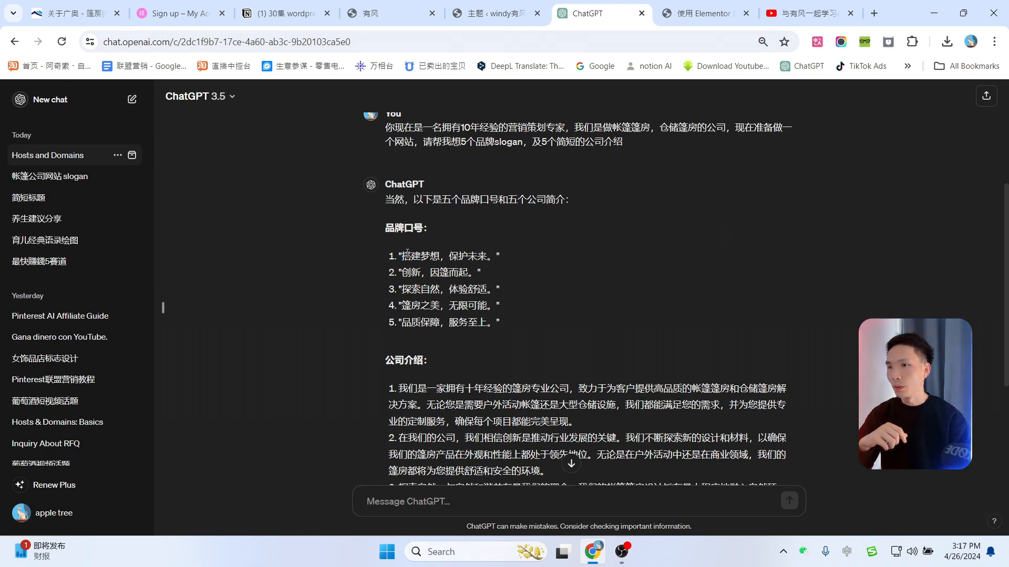
Step: Select the first slogan and company introduction 1 from ChatGPT's reply to copy them
drag(402, 256, 486, 256)
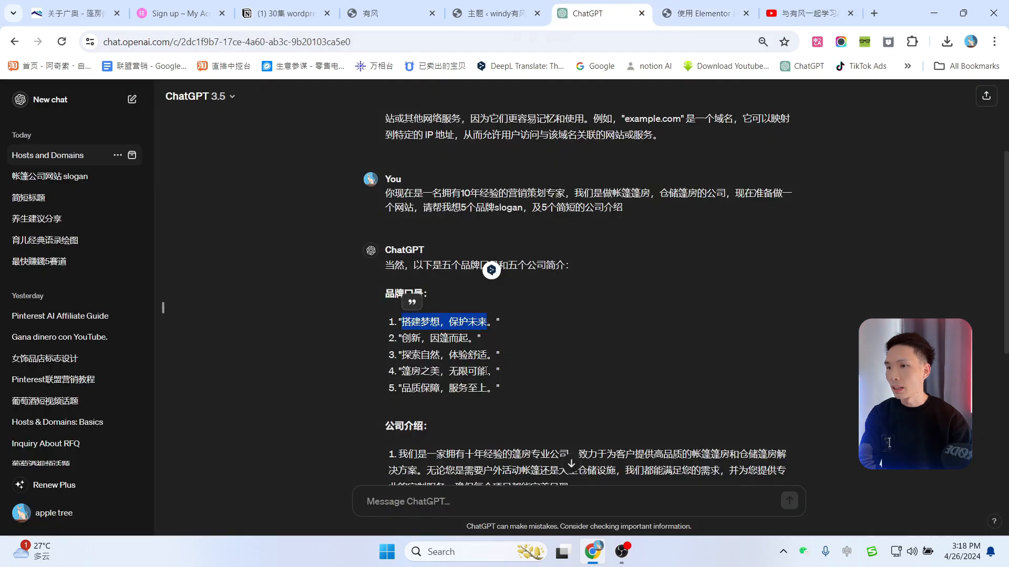
scroll(486, 371, down, 5)
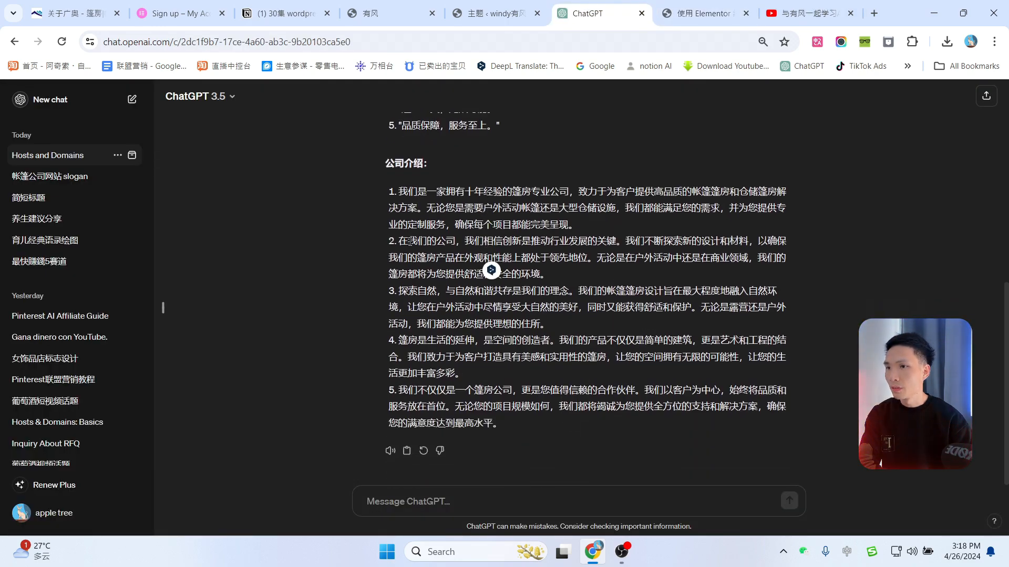
drag(400, 191, 565, 221)
key(ctrl+c)
click(704, 13)
Step: Replace the headline's English description with the pasted company introduction
click(21, 320)
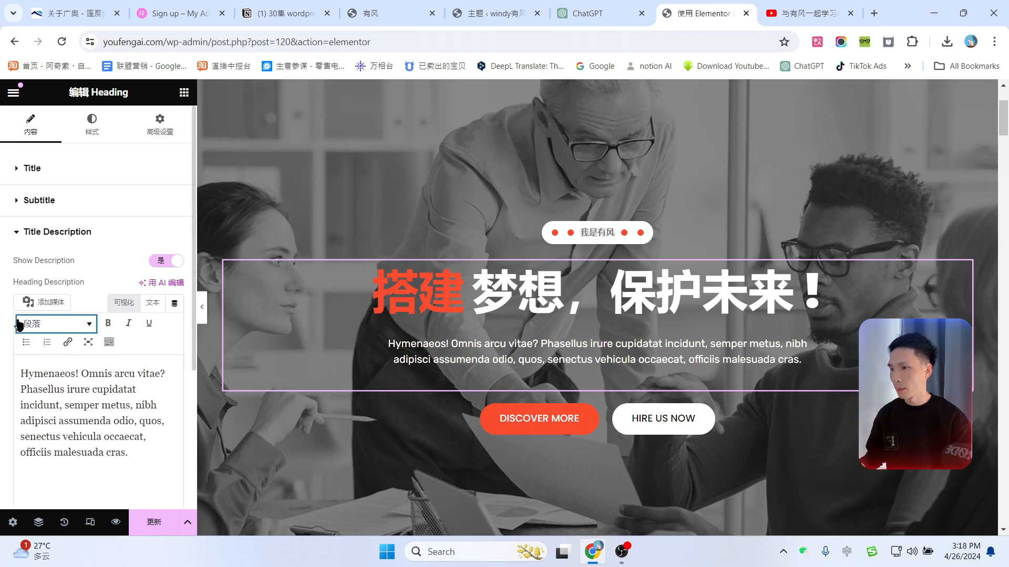
key(ctrl+a)
key(ctrl+v)
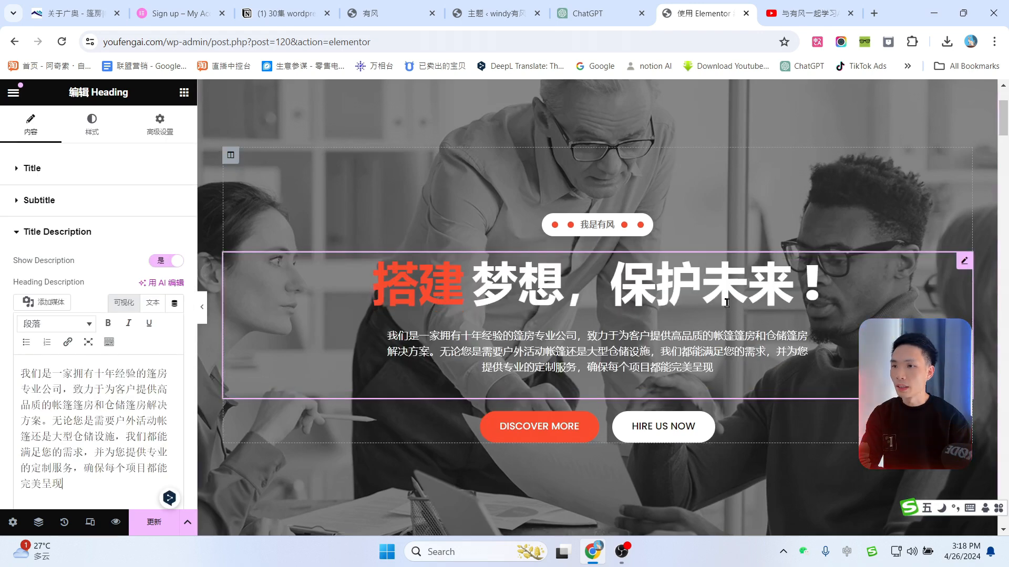
scroll(615, 268, down, 1)
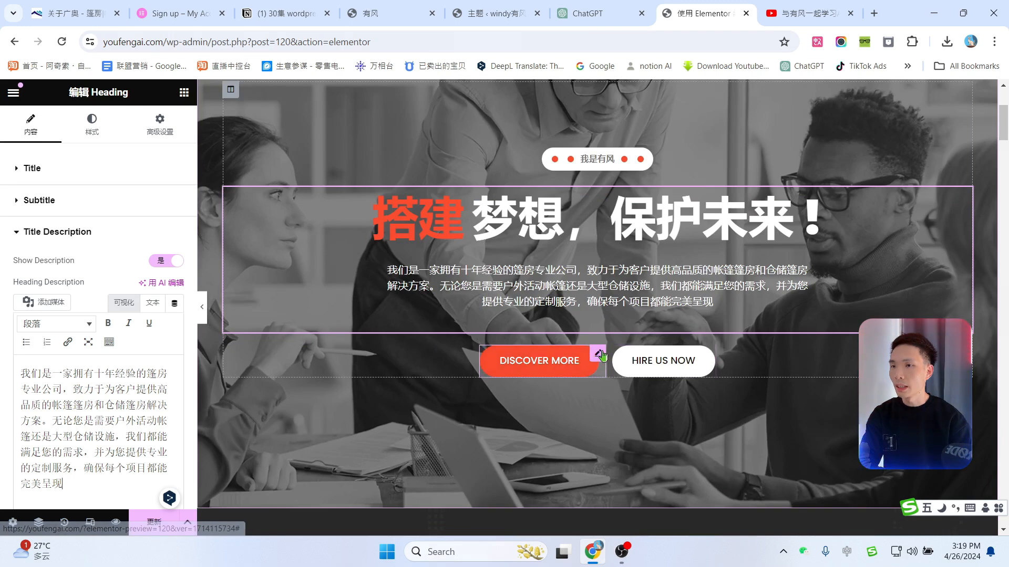
Step: Relabel the hero buttons DISCOVER MORE and HIRE US NOW as 关于我们 and 联系我们
click(597, 356)
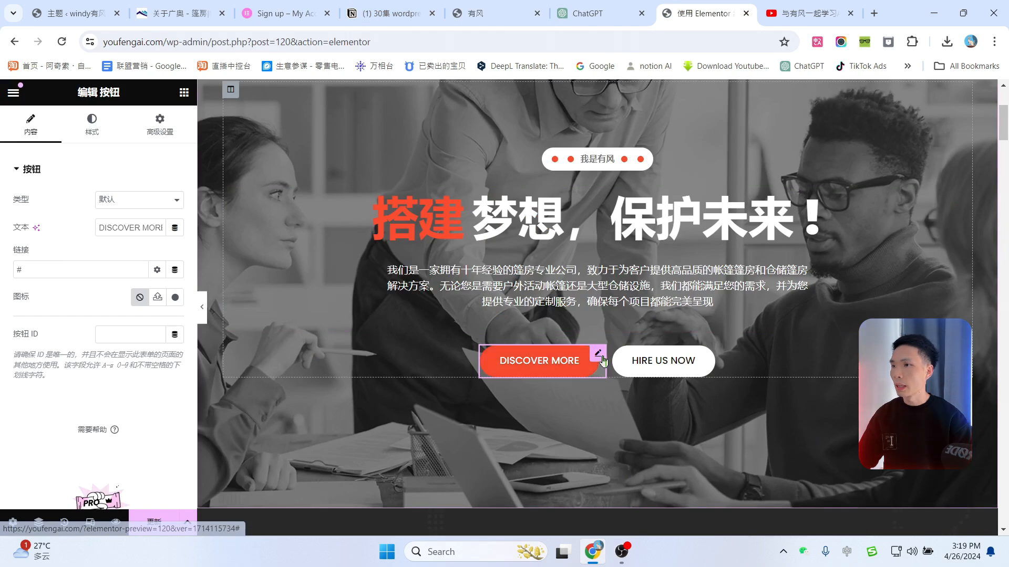
triple_click(119, 227)
text(关于我们)
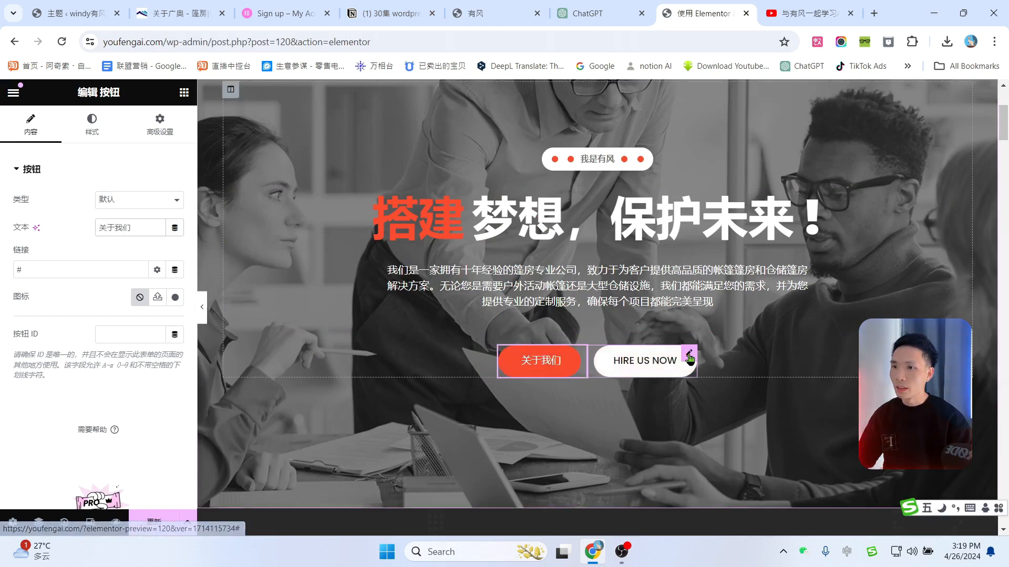
click(641, 361)
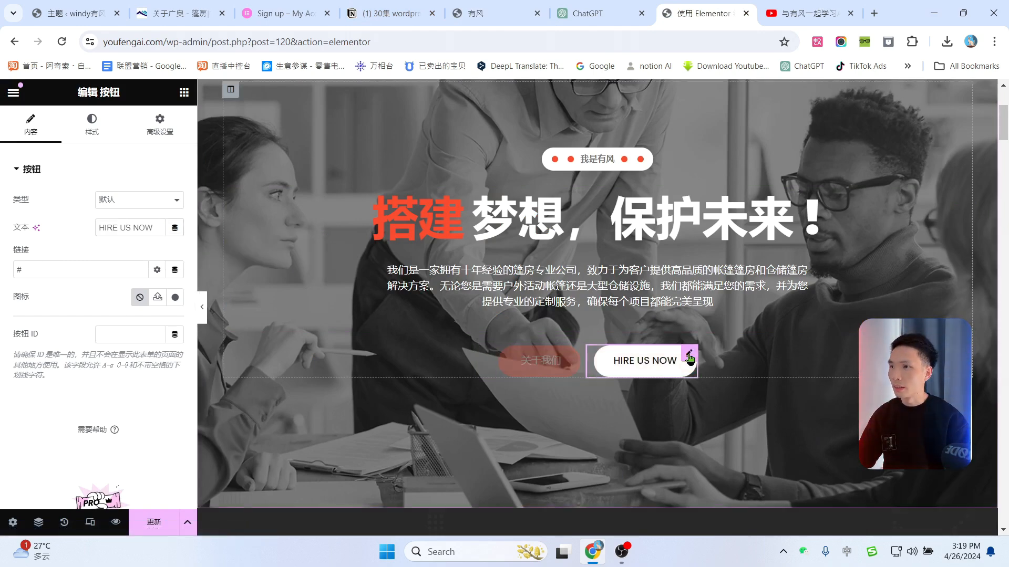
triple_click(126, 227)
text(b)
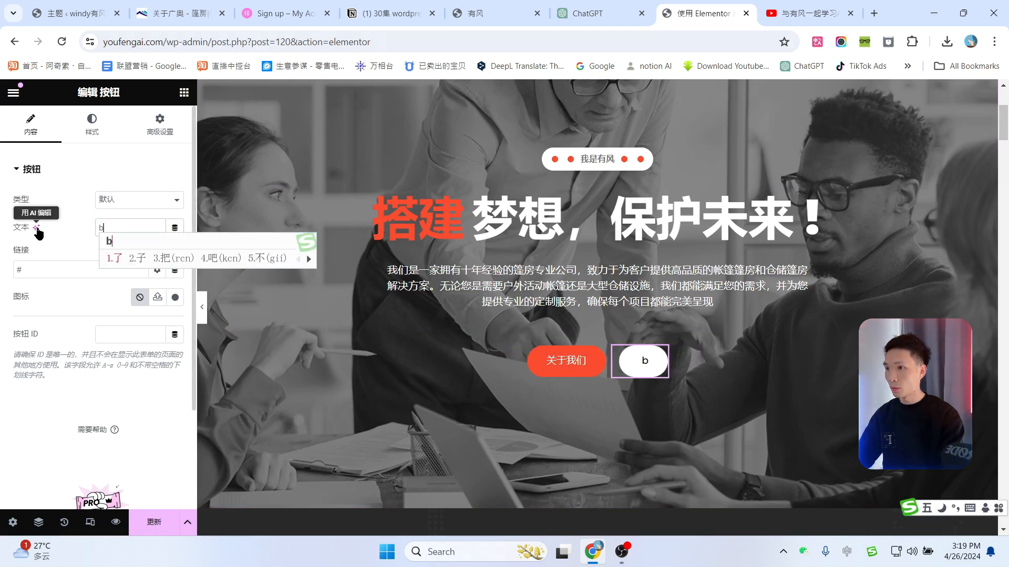
text(ut联系我们)
click(522, 361)
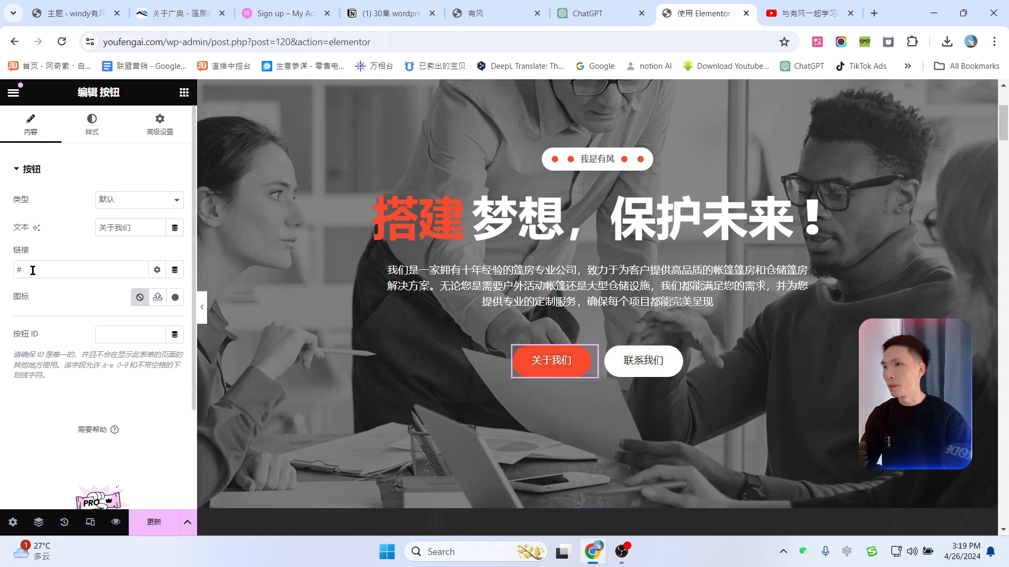
Step: Clear the # placeholder link from the 关于我们 button and preview the live homepage
click(389, 42)
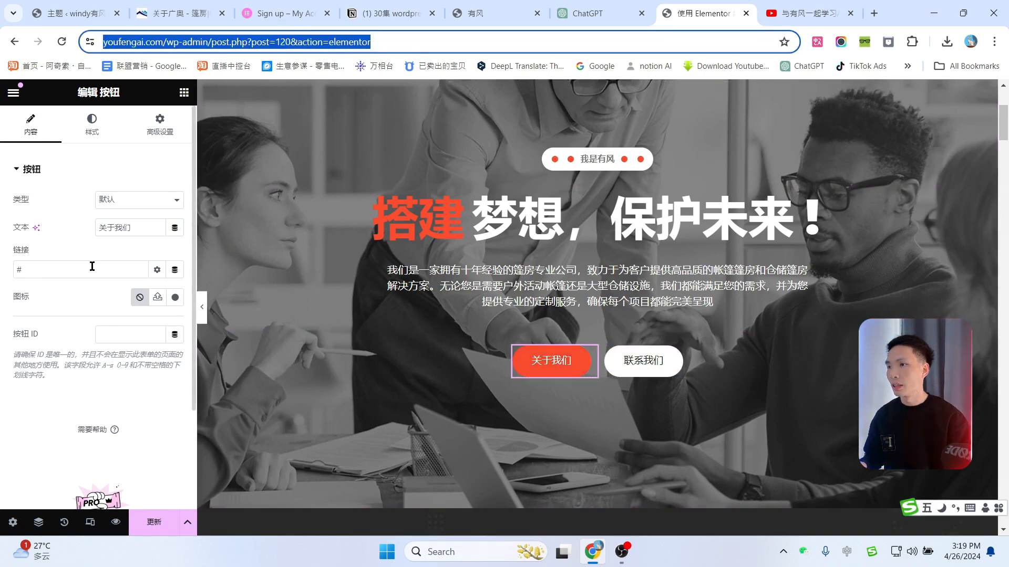
drag(54, 271, 1, 270)
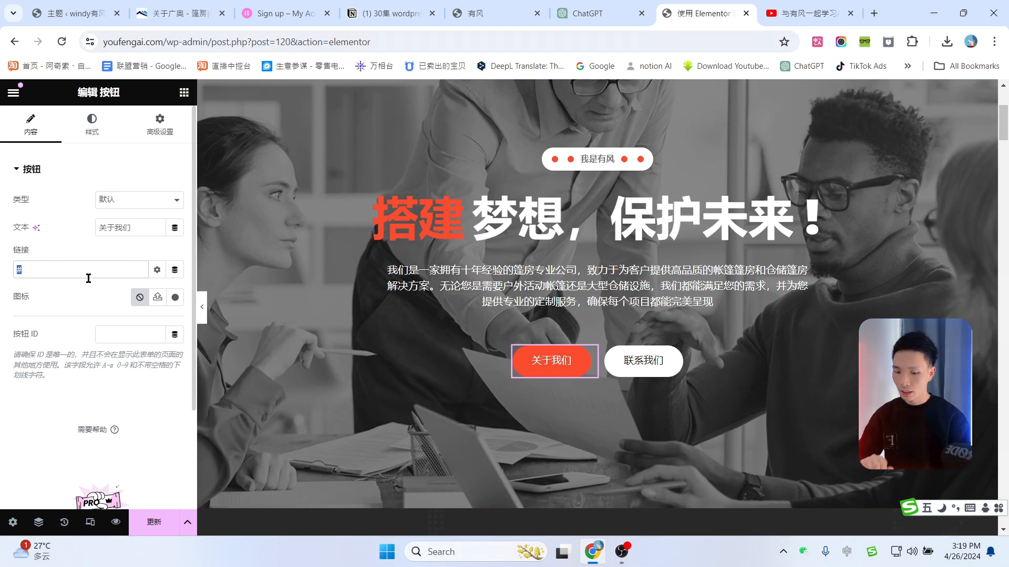
key(BackSpace)
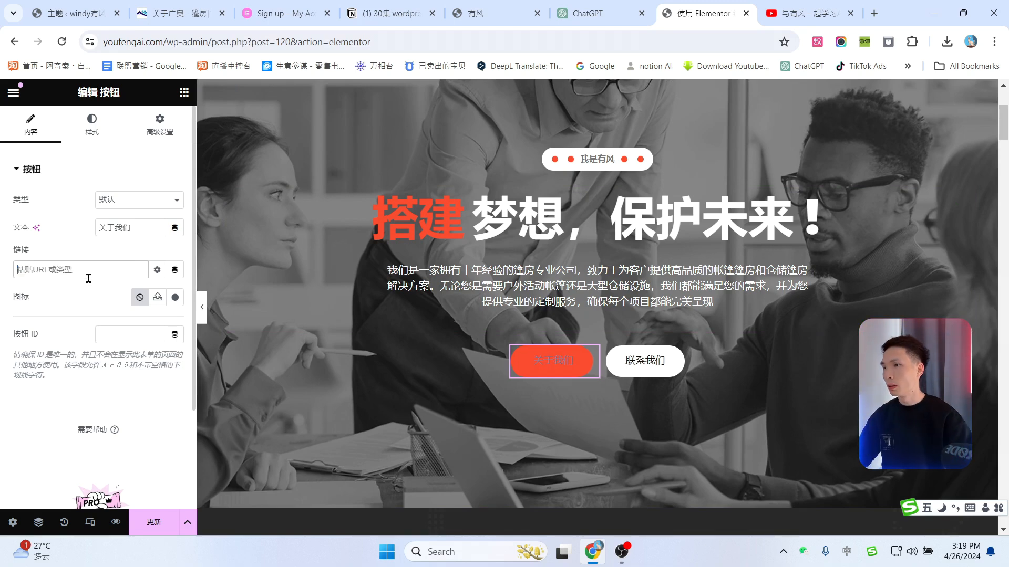
click(494, 13)
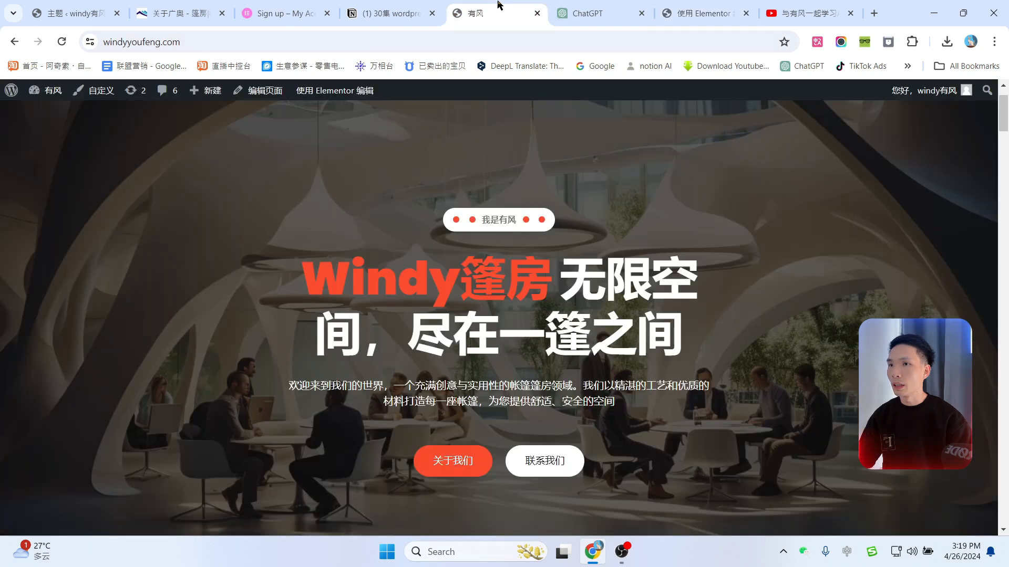
click(711, 9)
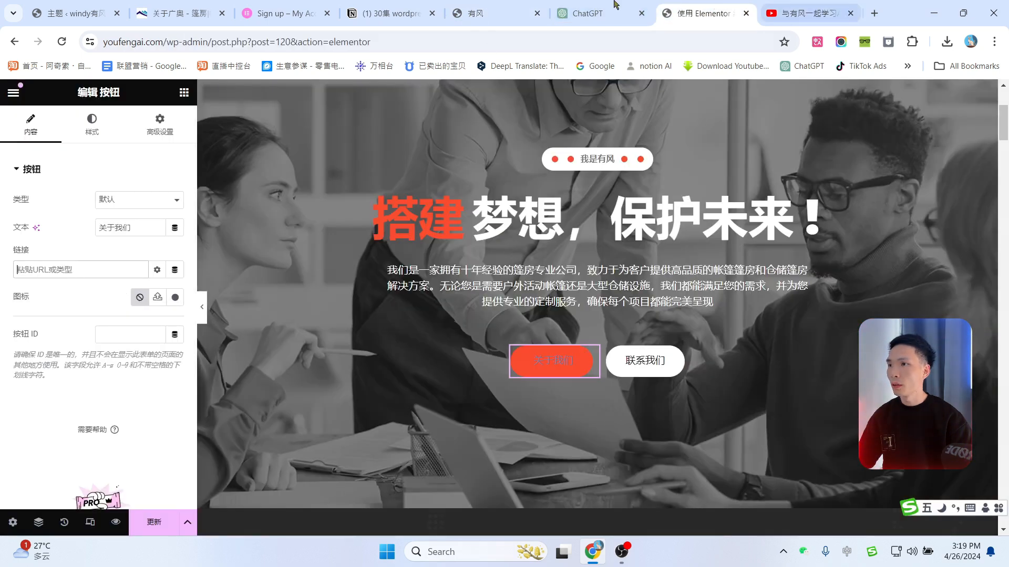
Step: Copy the wp-admin address from the editor URL and load it in a new tab
drag(209, 42, 103, 42)
key(ctrl+c)
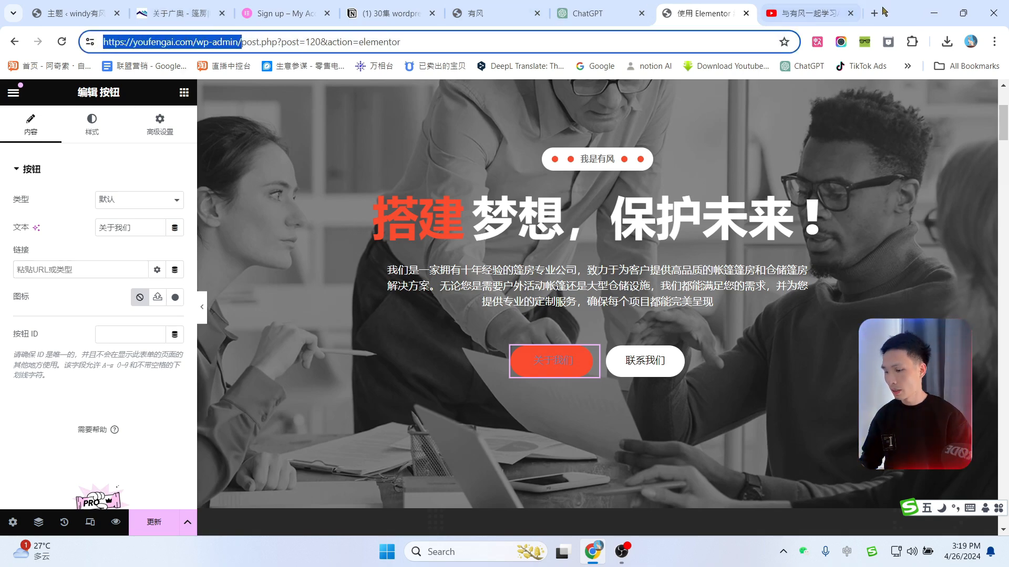
click(873, 13)
key(ctrl+v)
key(Return)
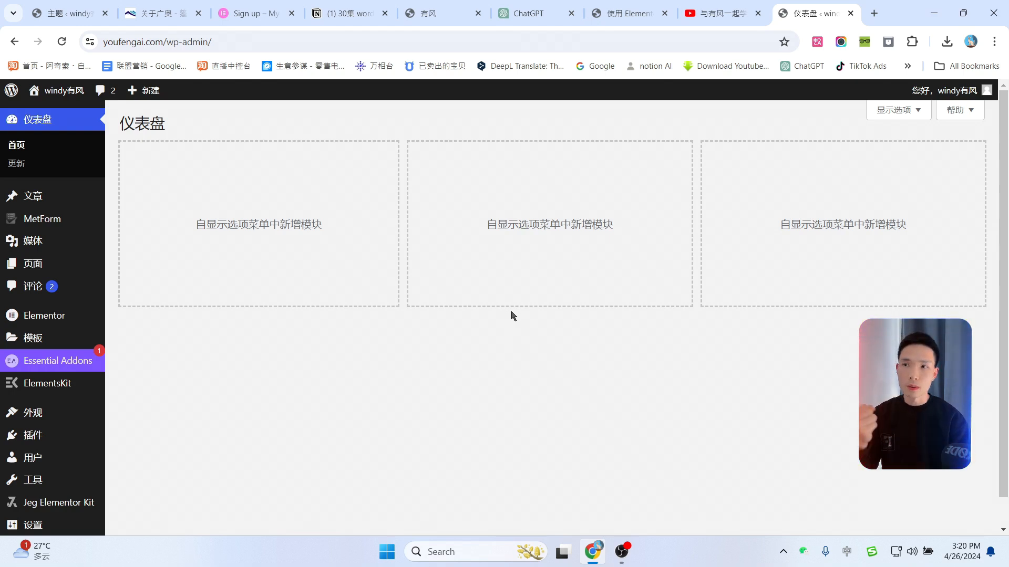
Step: View the About page at youfengai.com/about-2/ from the pages list, copy its address, and return to Elementor
mouse_move(143, 271)
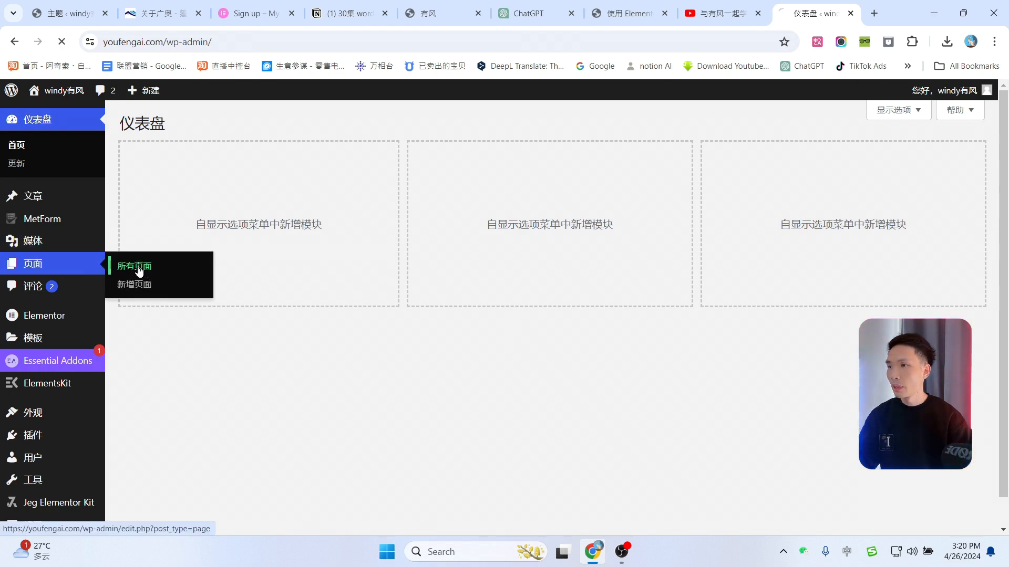
scroll(232, 272, down, 3)
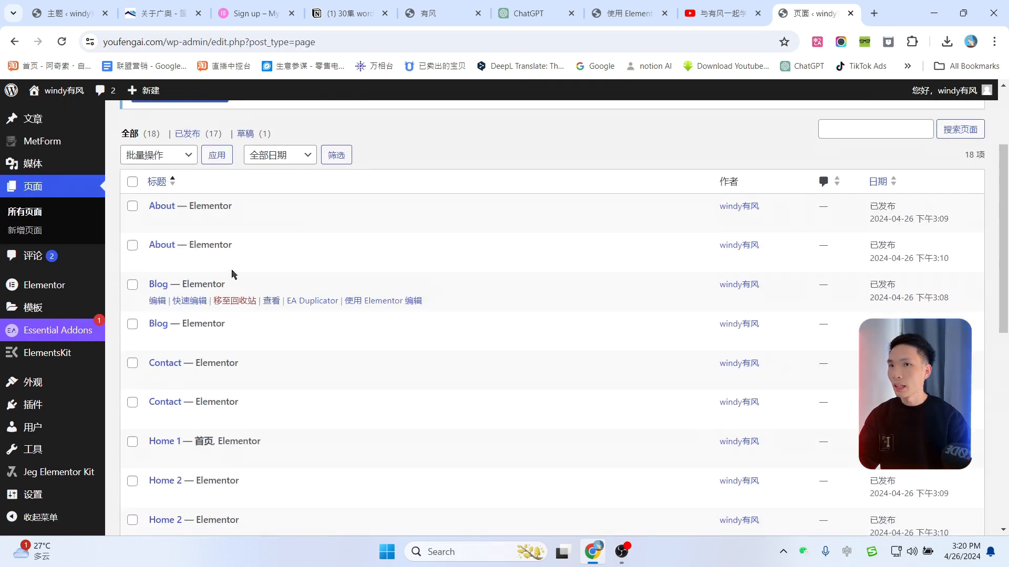
scroll(278, 291, down, 5)
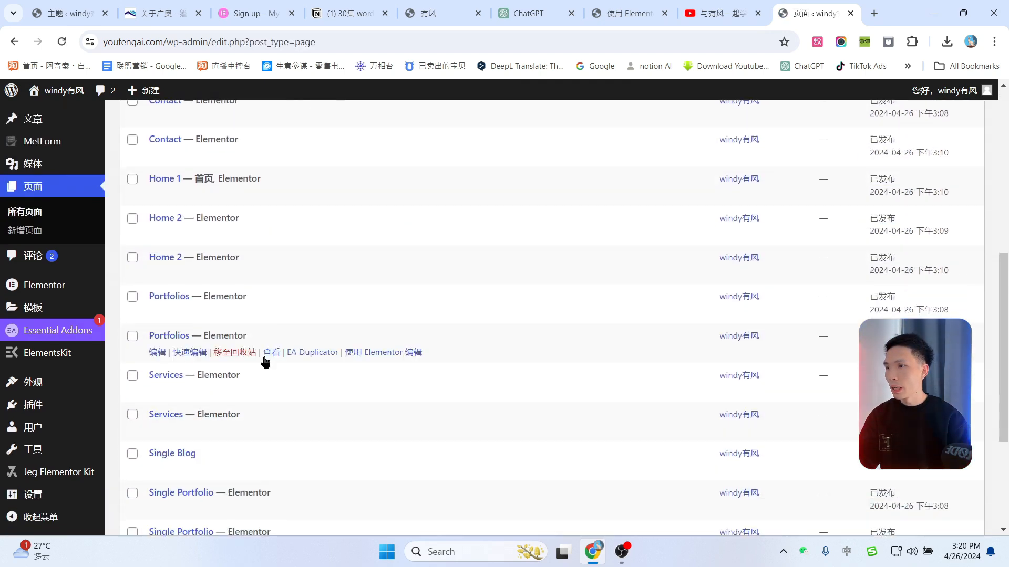
scroll(231, 352, up, 3)
scroll(225, 338, down, 5)
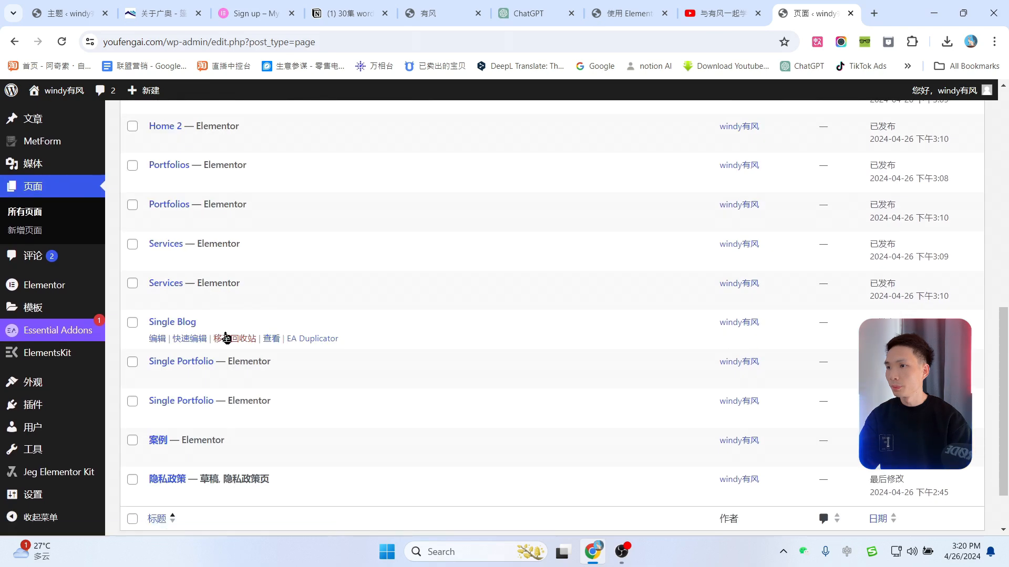
scroll(254, 336, up, 5)
scroll(226, 337, up, 3)
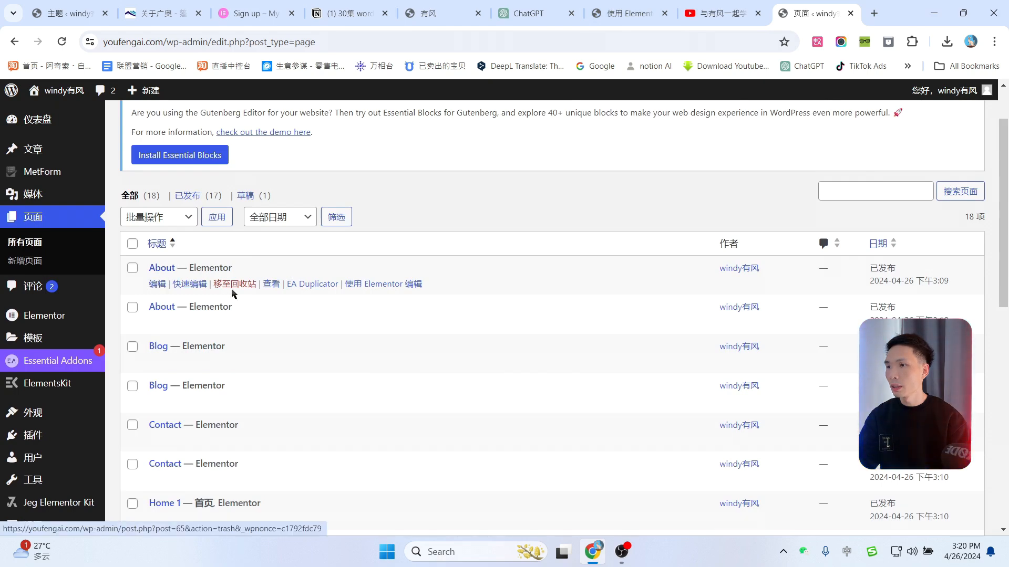
click(271, 323)
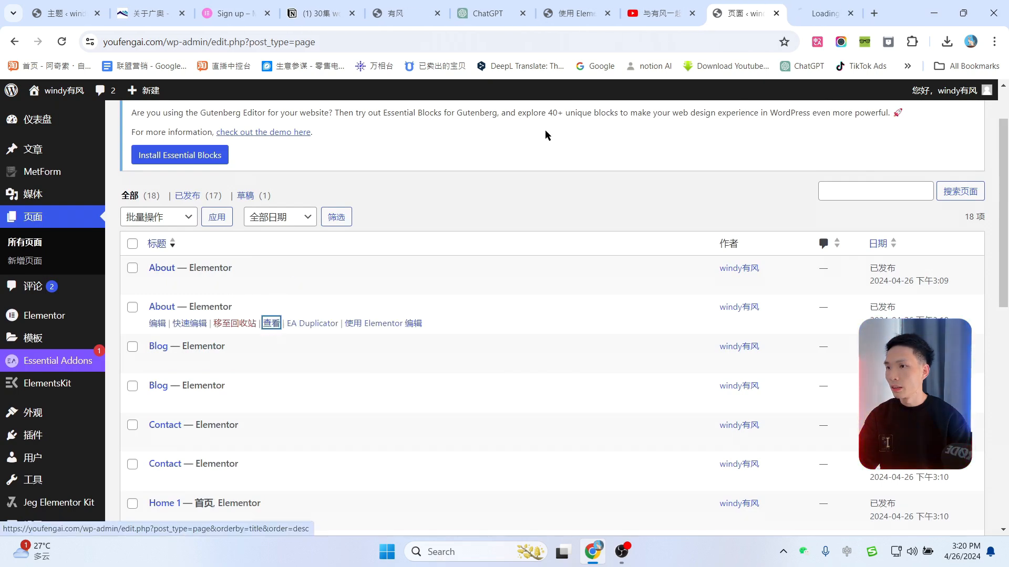
scroll(788, 263, down, 4)
scroll(835, 302, up, 7)
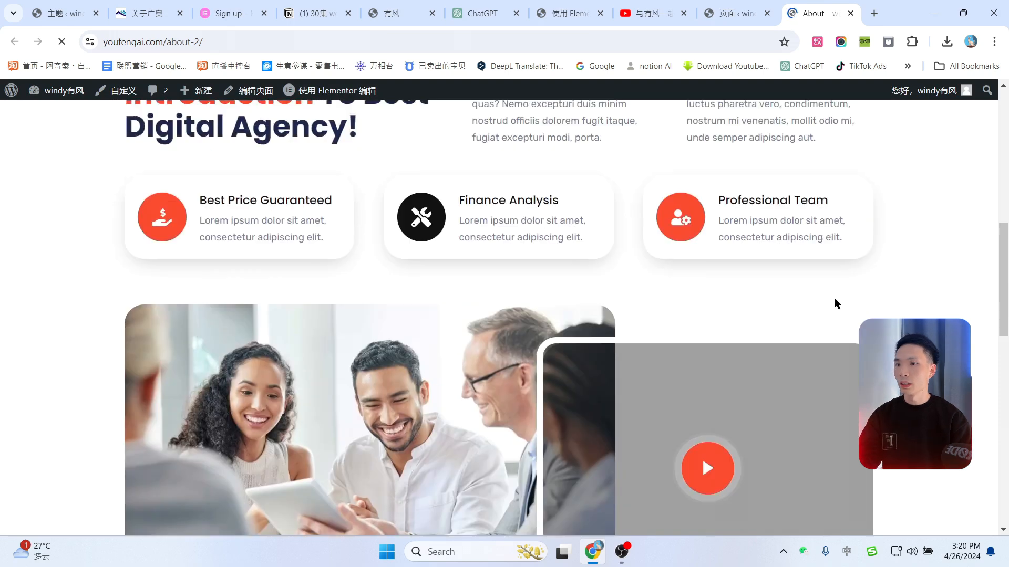
click(268, 36)
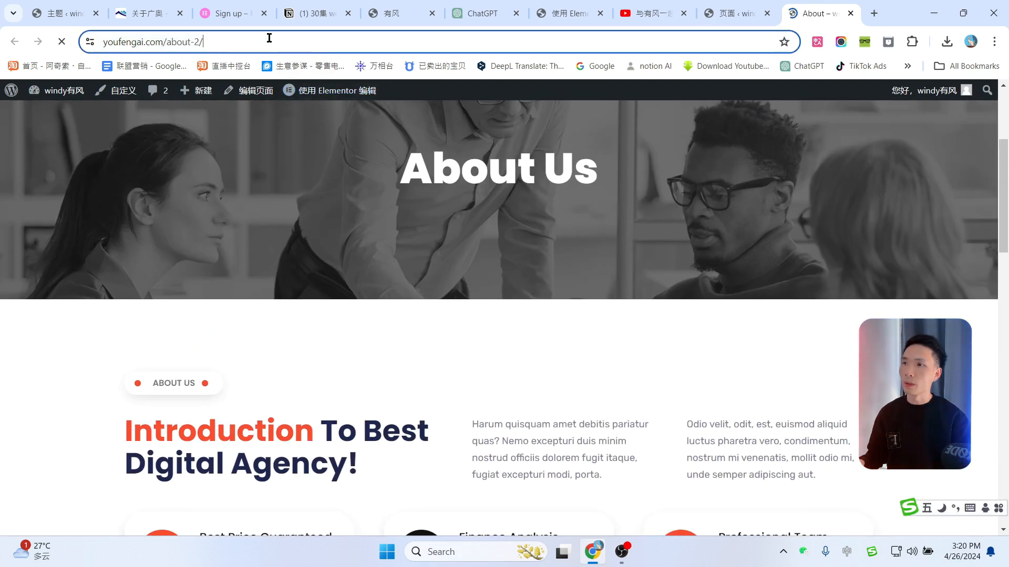
click(556, 10)
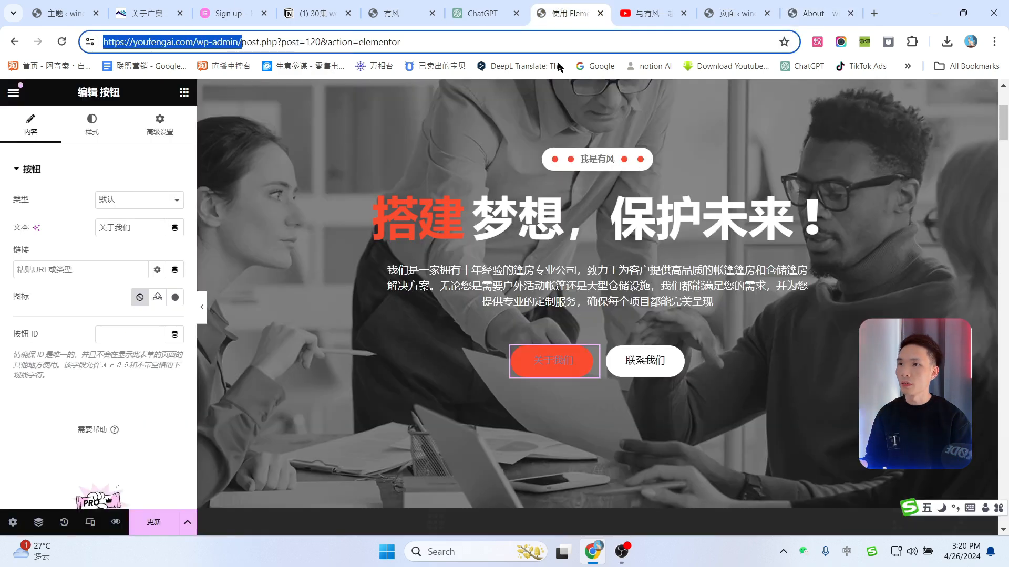
Step: Link the 关于我们 button to the About page by searching 'about' in its Link field
click(76, 270)
key(ctrl+v)
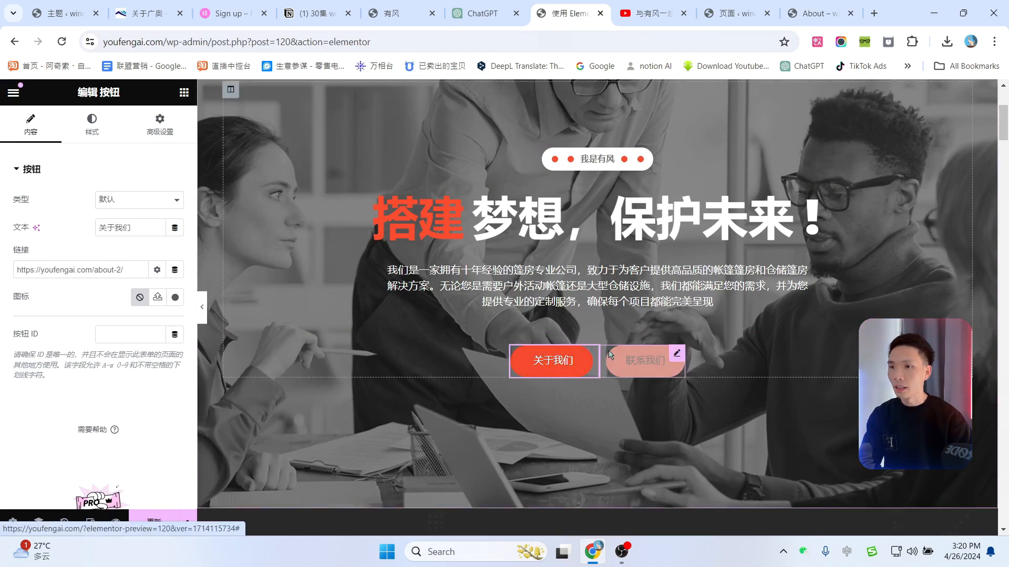
drag(130, 277, 0, 270)
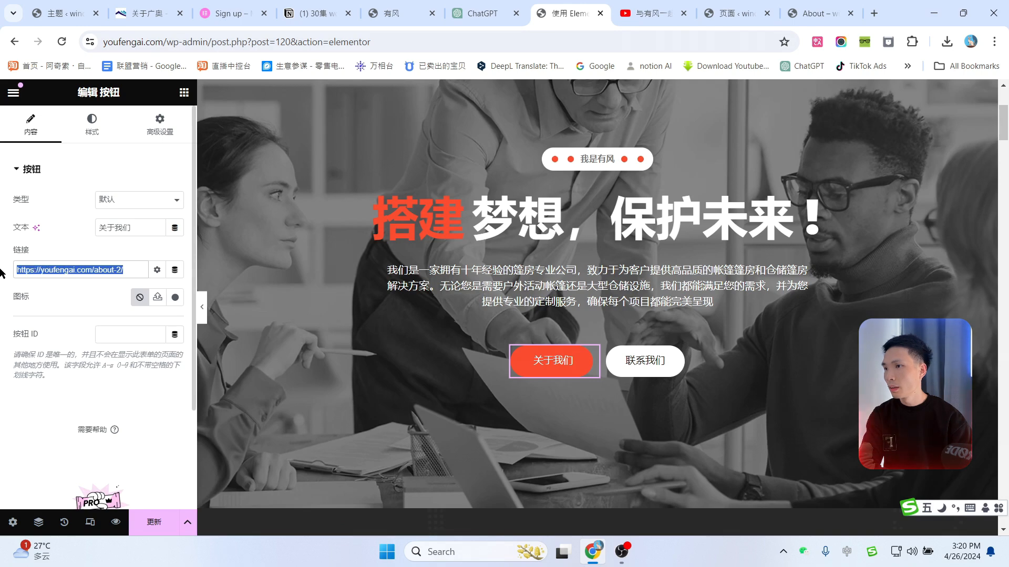
text(ab)
key(shift)
text(ou)
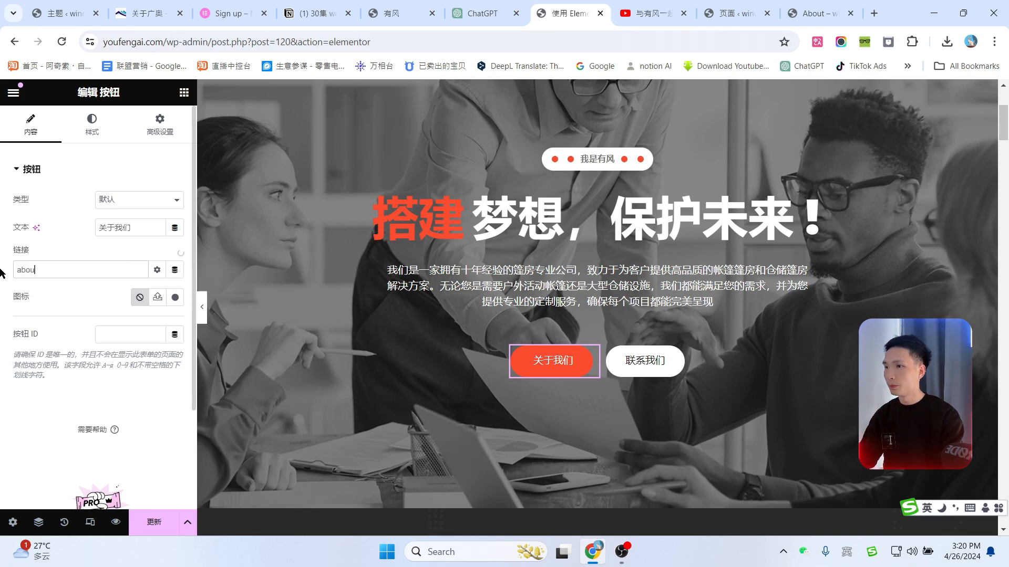
text(t)
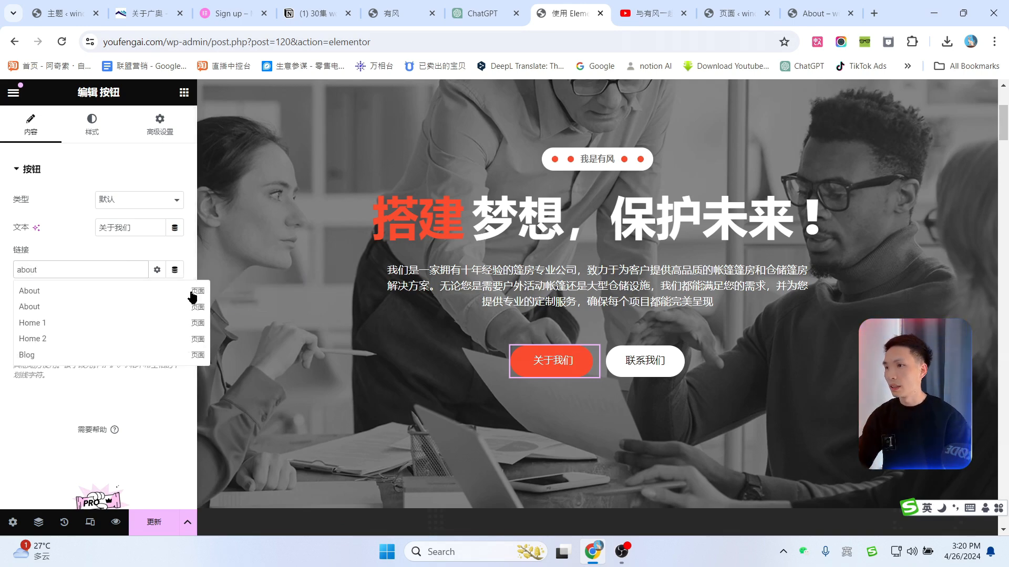
click(28, 308)
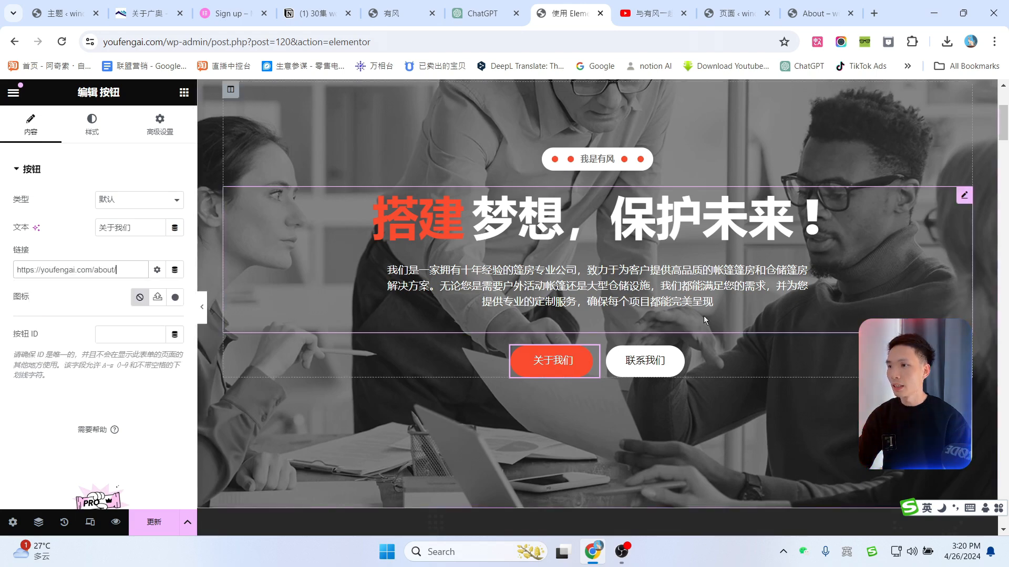
click(812, 11)
click(570, 14)
Step: Link the 联系我们 button to the Contact page via a 'con' search, then recheck 关于我们
click(646, 360)
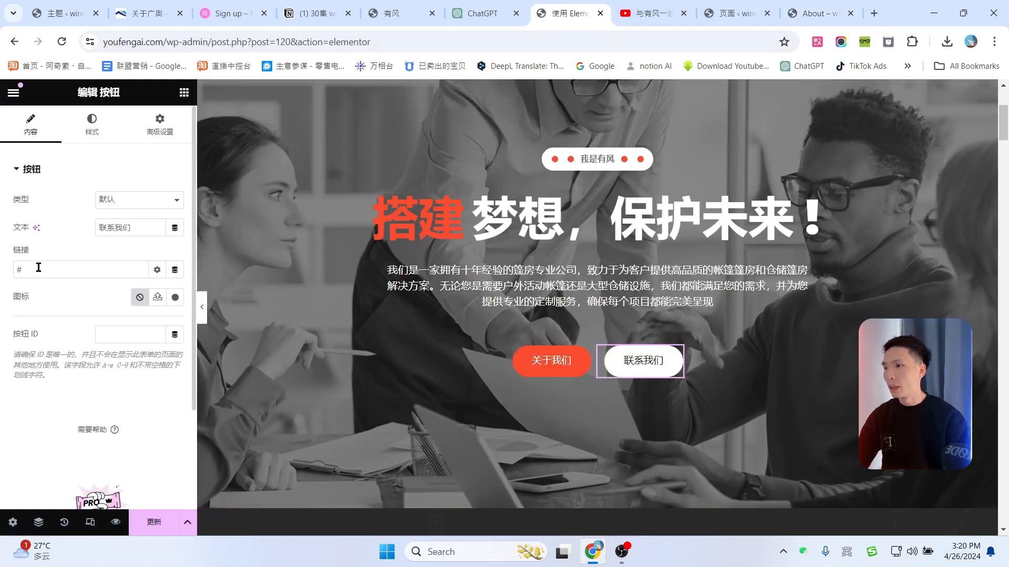
drag(34, 270, 2, 271)
text(con)
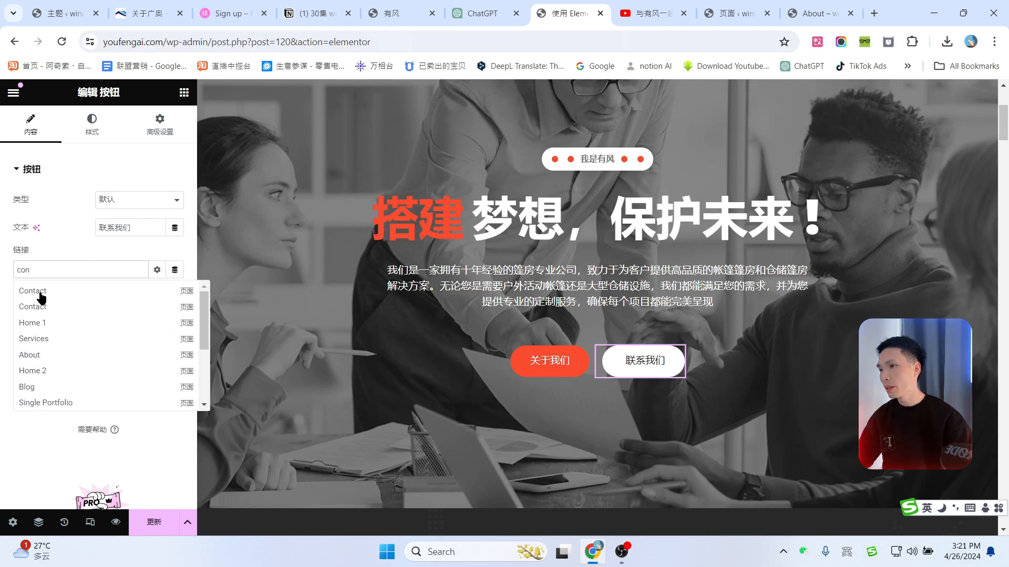
click(39, 293)
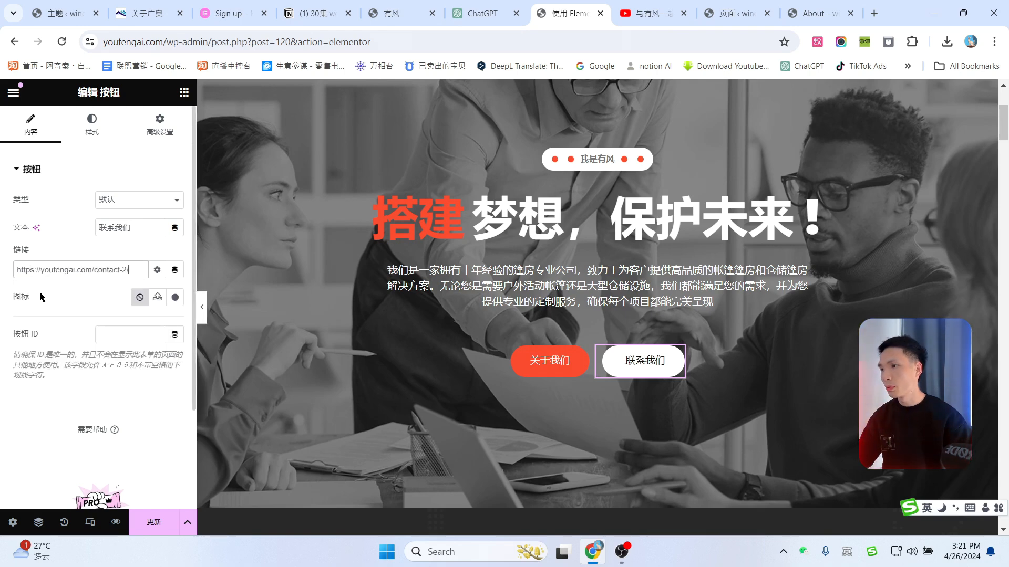
click(583, 363)
scroll(911, 293, up, 3)
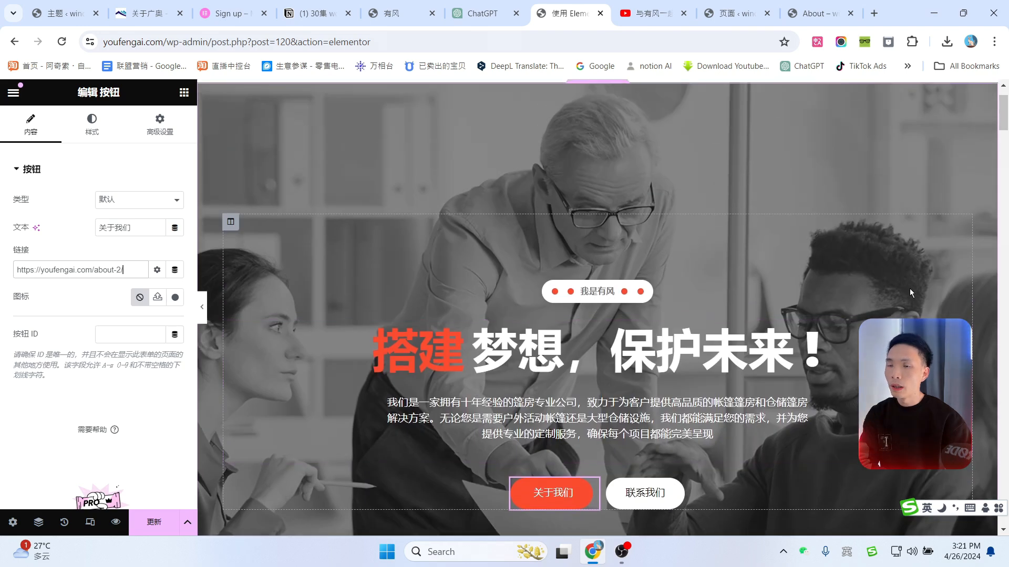
scroll(910, 289, up, 2)
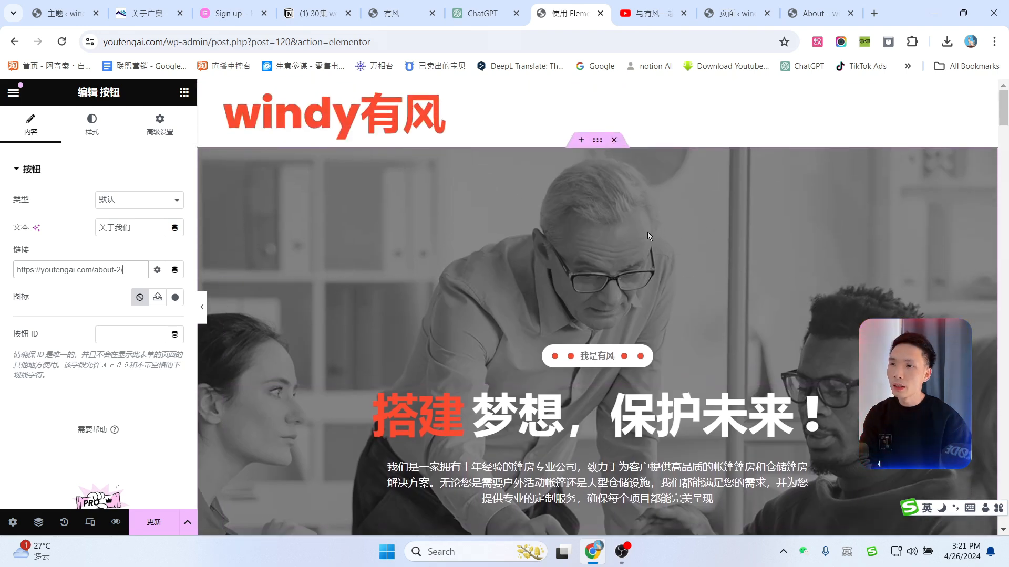
scroll(647, 232, down, 2)
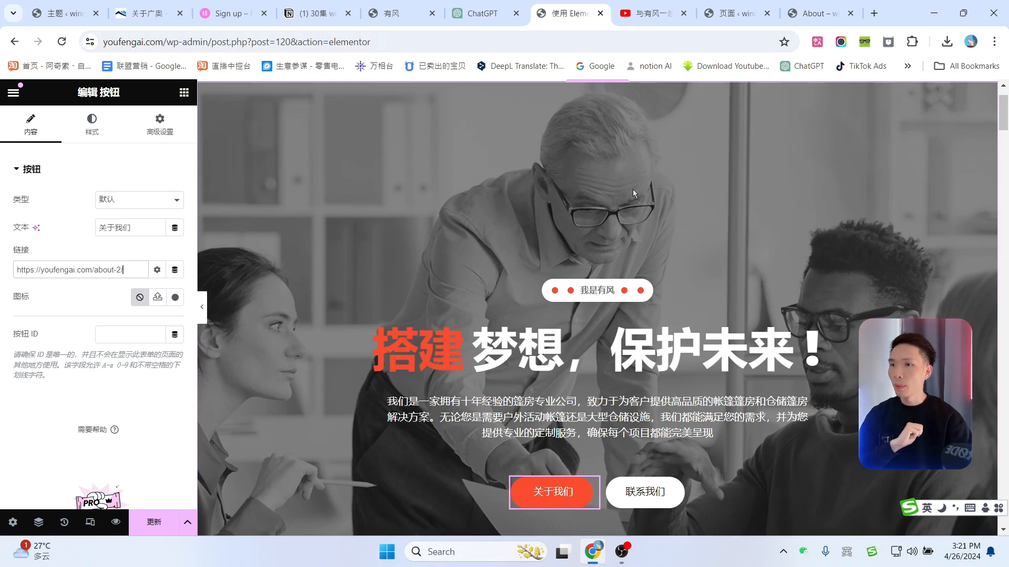
key(ctrl+2)
Step: Scroll the gatents tent gallery, then switch to the windyyoufeng.com homepage
scroll(787, 310, down, 4)
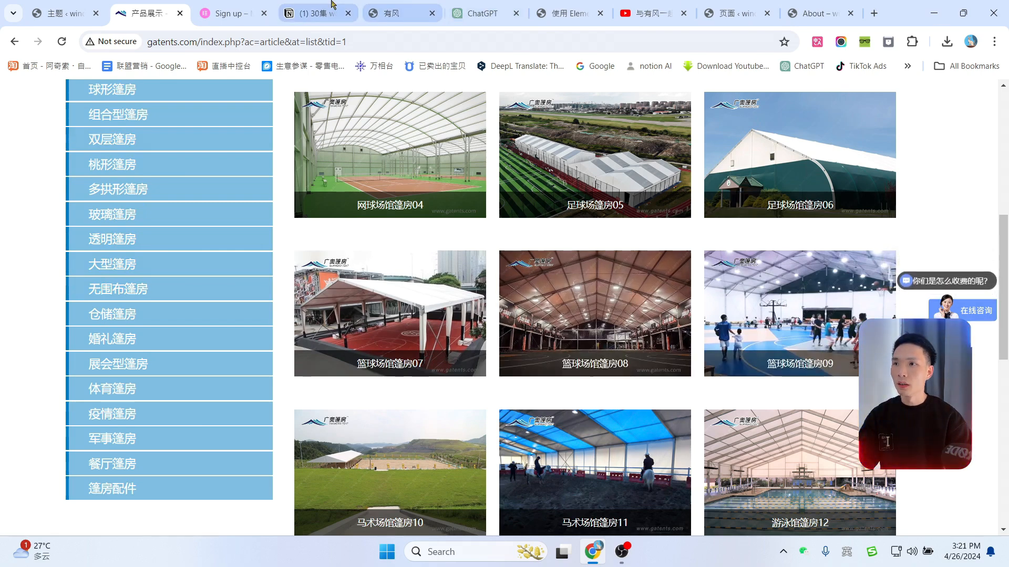
click(381, 11)
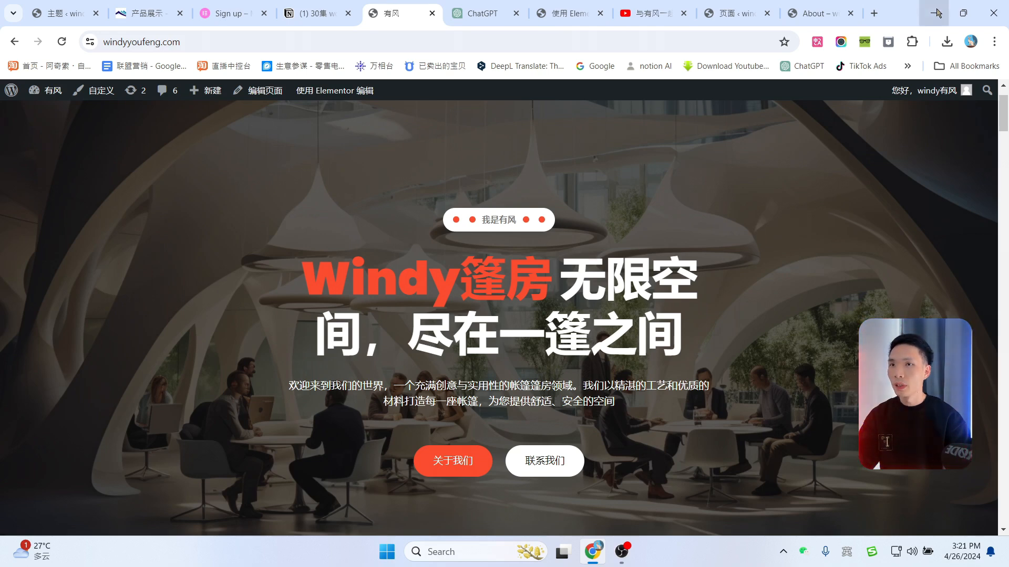
Step: Go to leonardo.ai in a new tab, launch its web app, and close the landing page
click(874, 13)
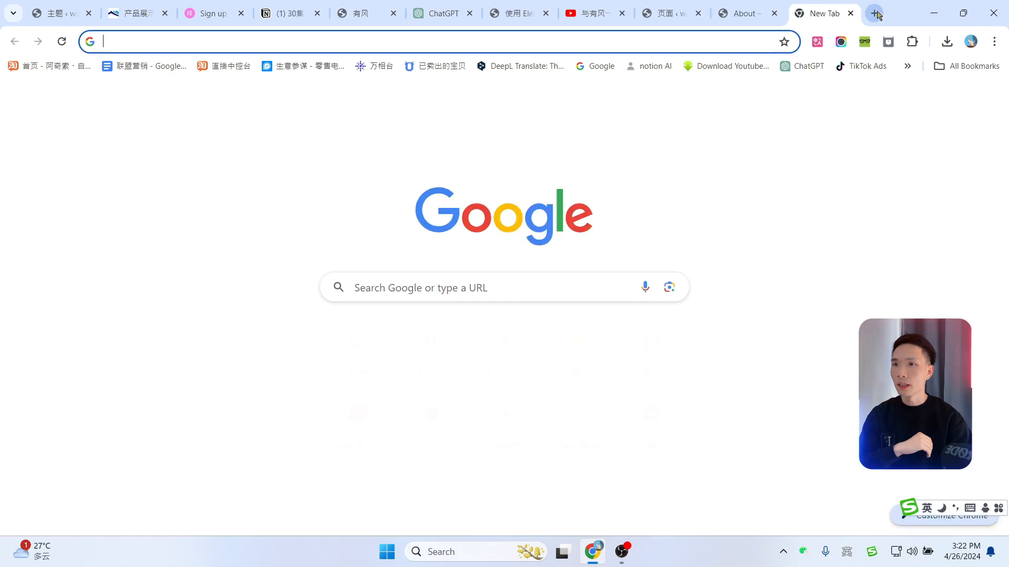
text(leonardo.ai)
key(Return)
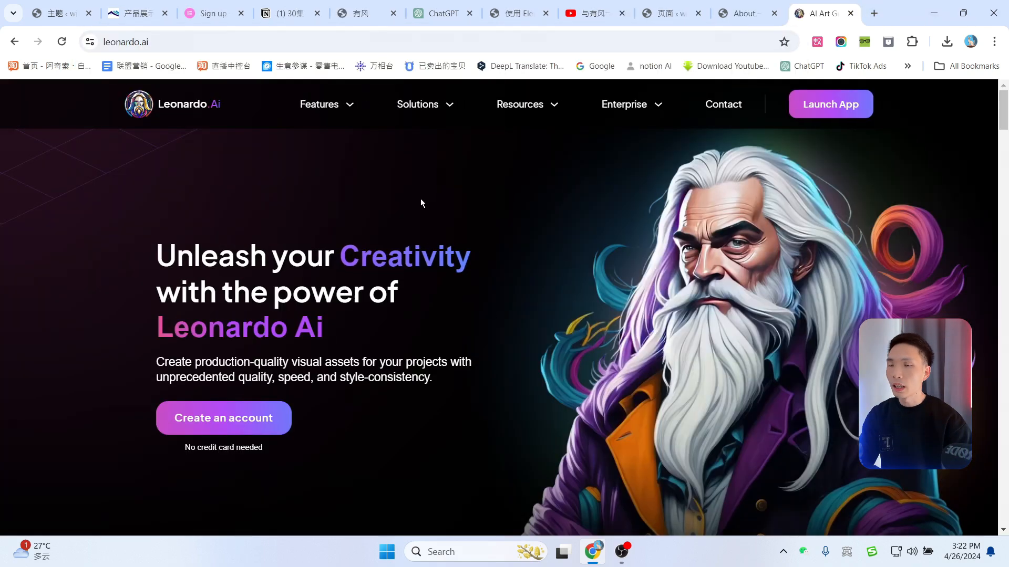
click(822, 115)
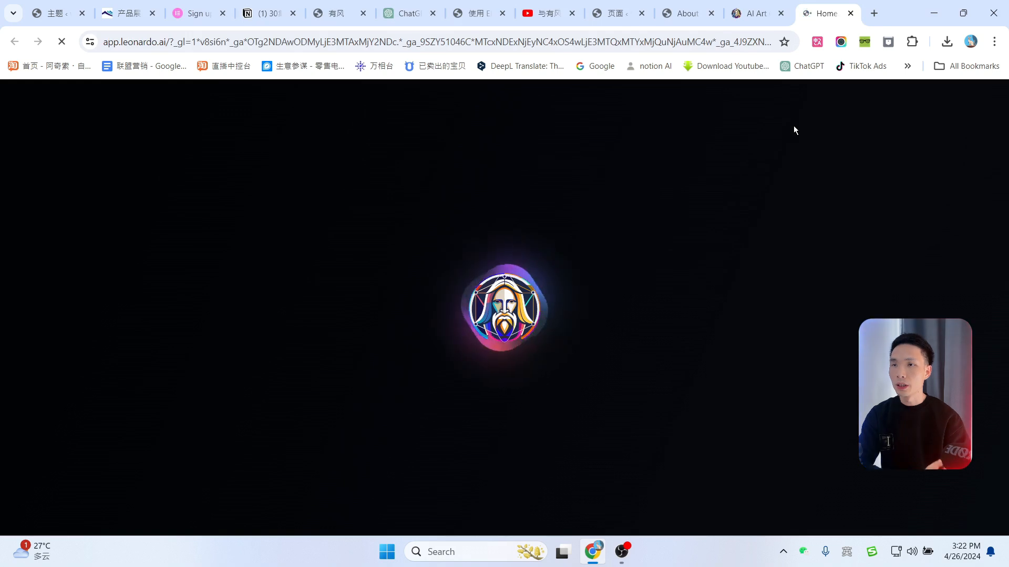
click(780, 13)
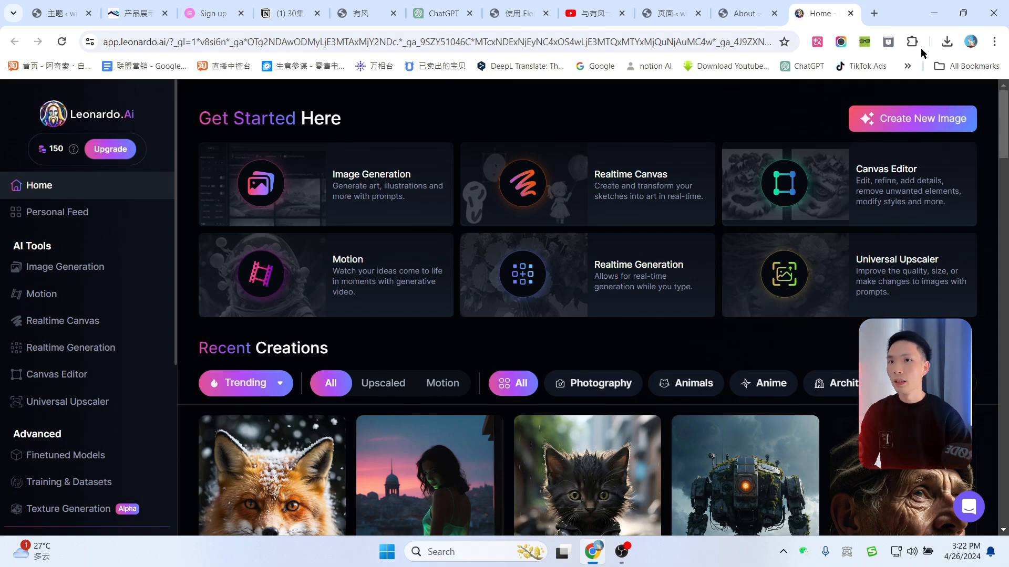
click(874, 13)
Step: Go to midjourney.com and browse its Showcase gallery
text(midjourney.com)
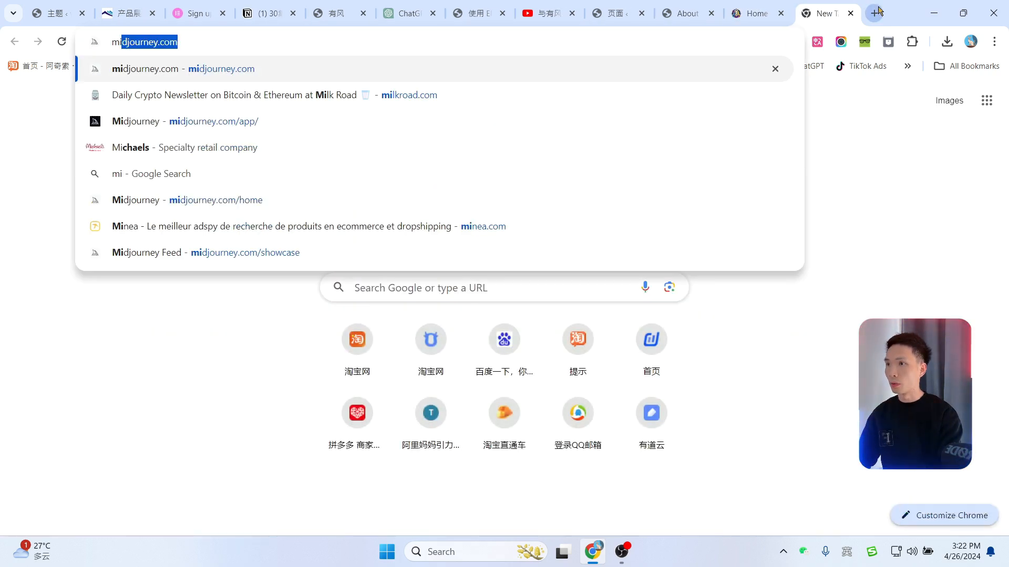
key(Return)
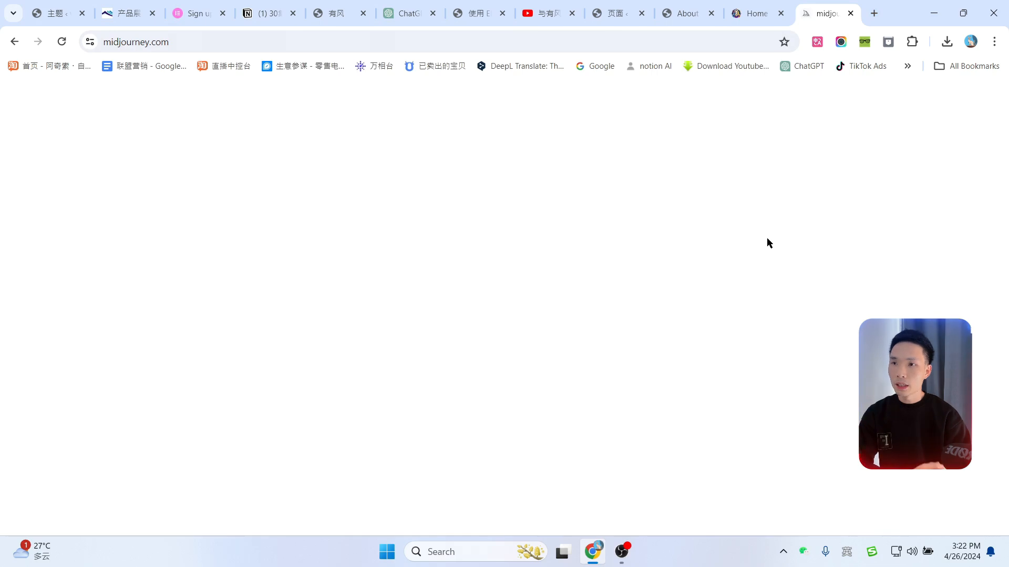
scroll(245, 315, down, 4)
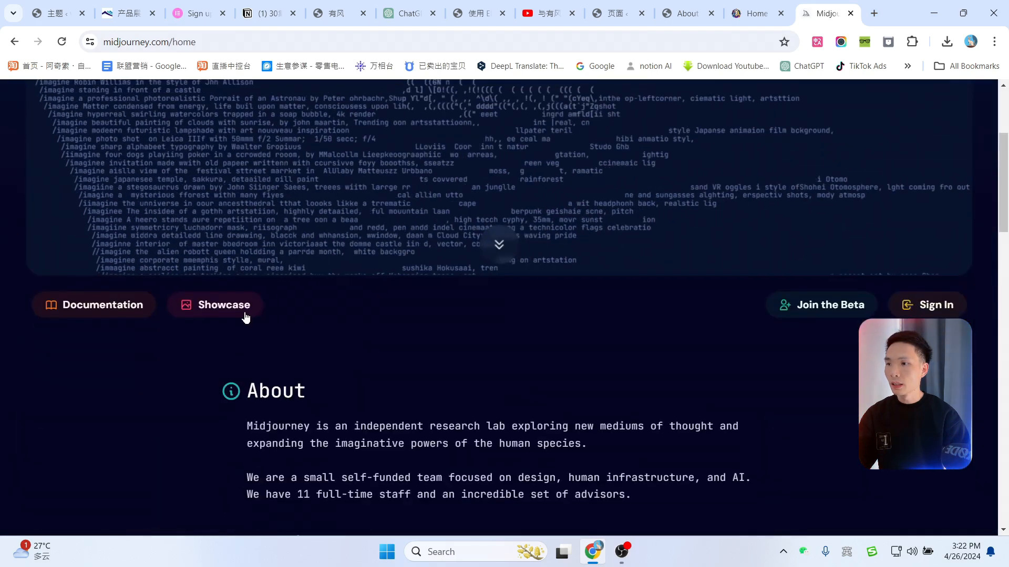
click(245, 306)
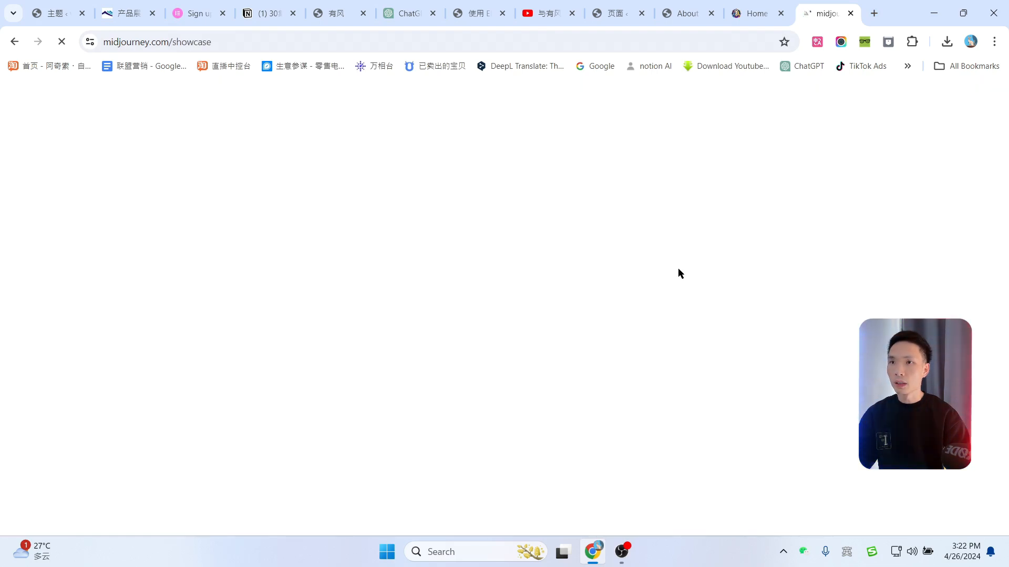
scroll(702, 270, down, 1)
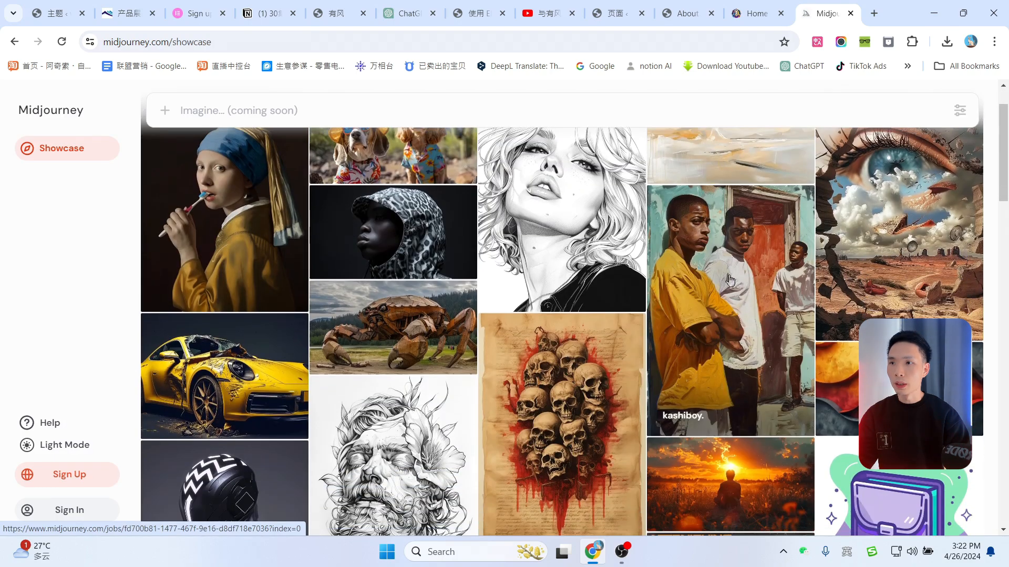
scroll(730, 279, down, 10)
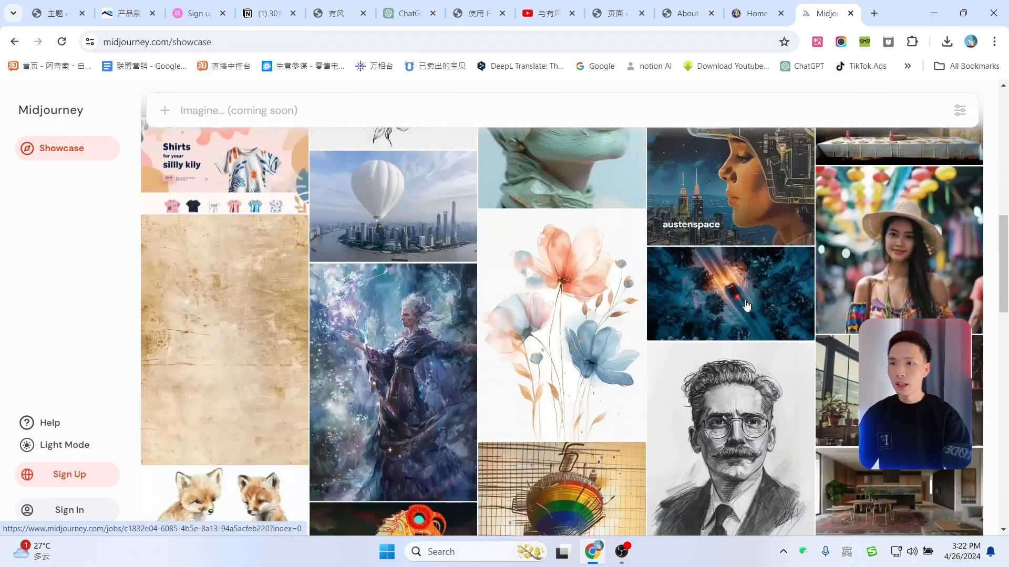
scroll(746, 306, down, 1)
scroll(898, 278, up, 1)
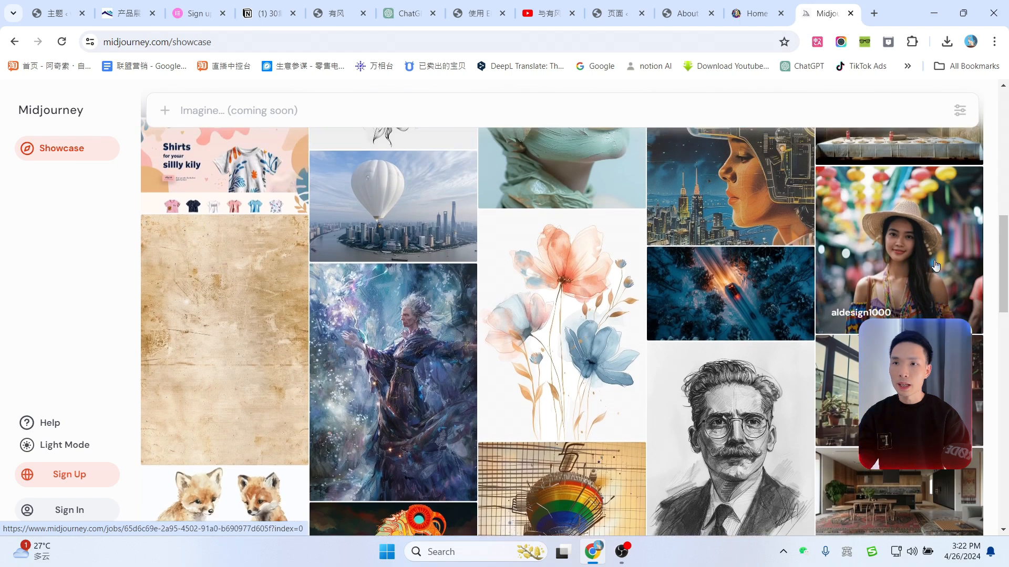
Step: Inspect the straw-hat woman image's details, close it, and return to Leonardo.Ai
click(935, 266)
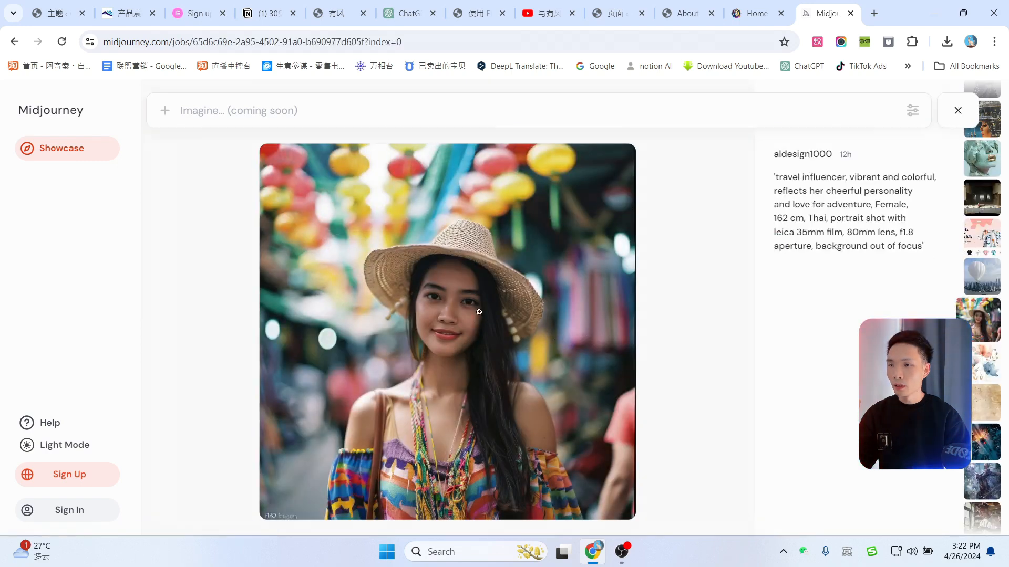
scroll(527, 336, down, 2)
scroll(529, 338, up, 3)
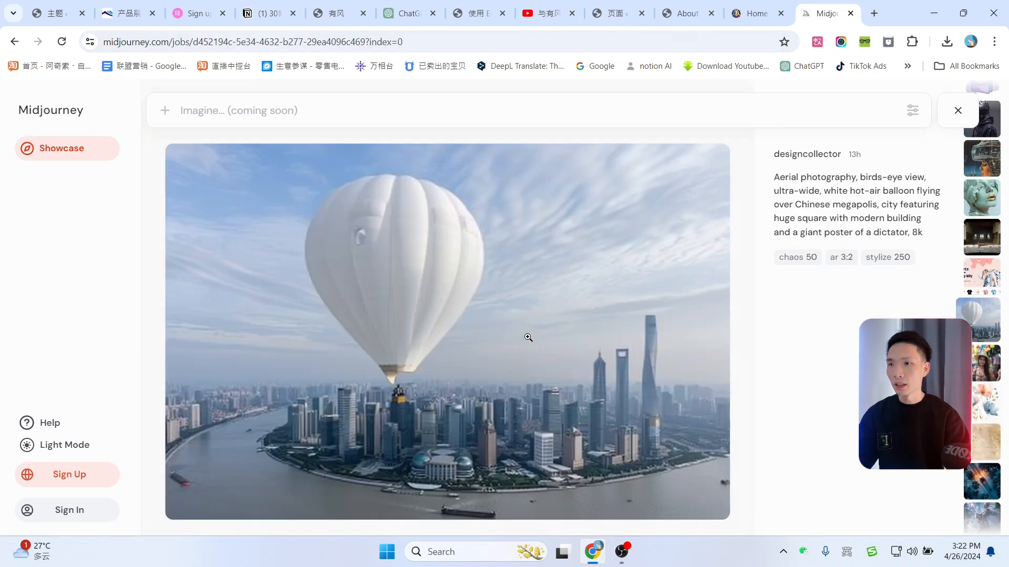
scroll(502, 332, down, 1)
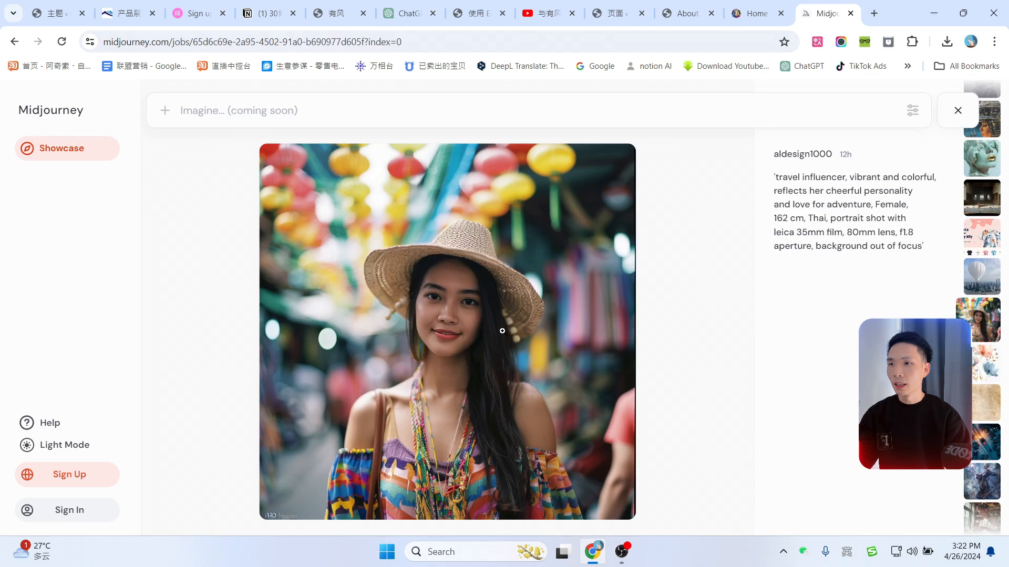
click(957, 110)
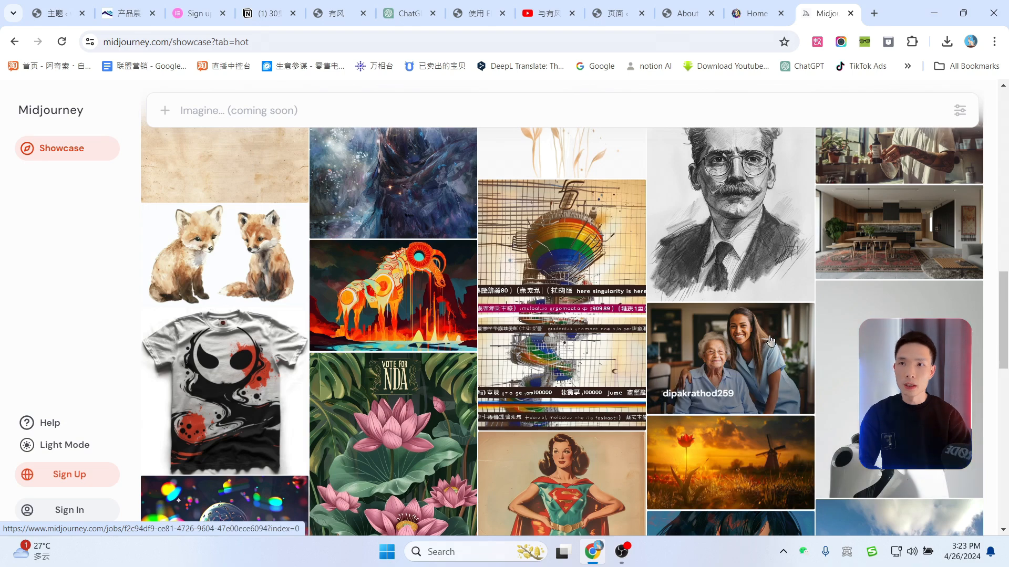
click(751, 13)
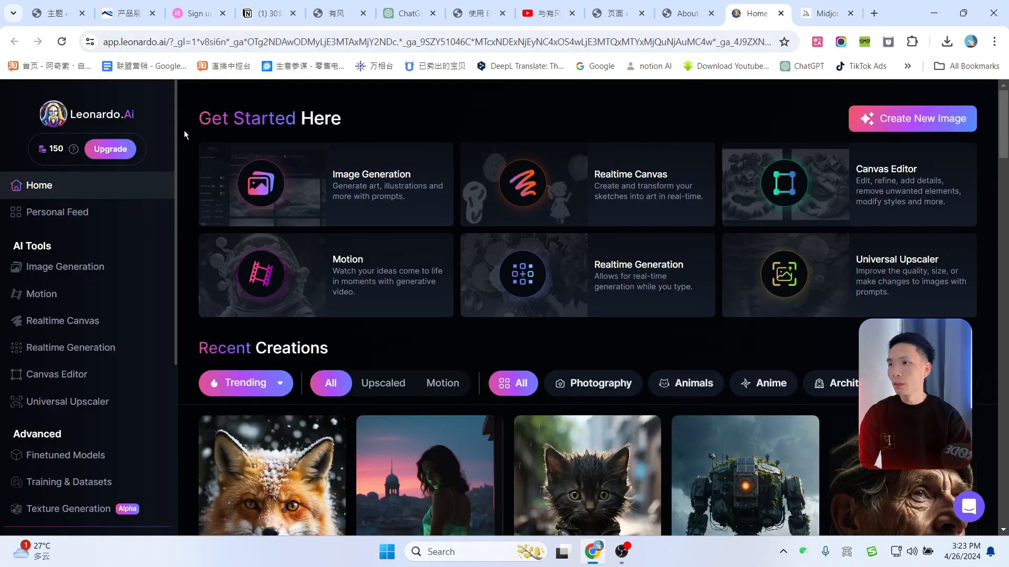
Step: Open Leonardo's Image Generation workspace and translate the pasted Chinese office-meeting description in DeepL
click(412, 193)
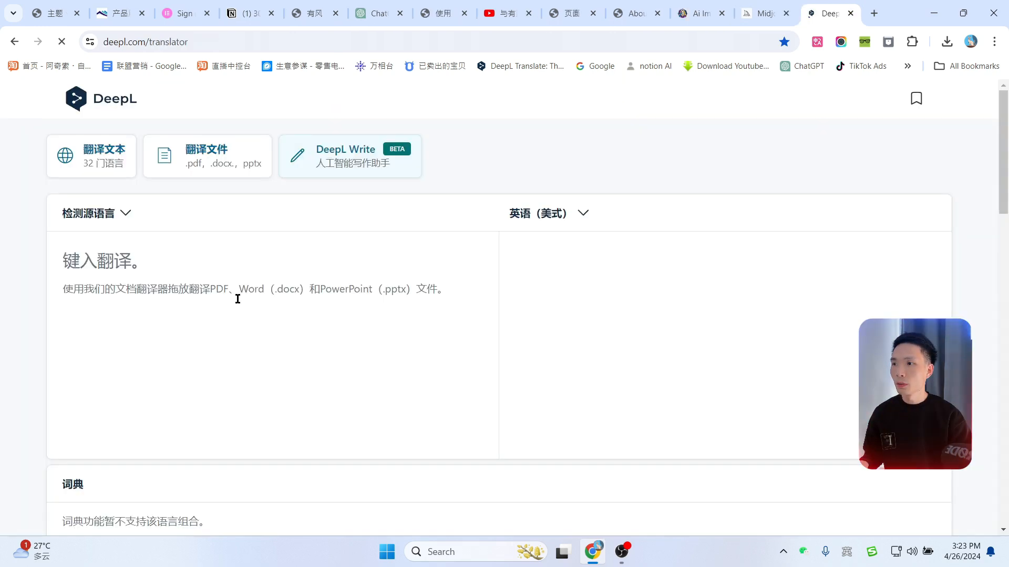
text(在一间现在奢华的篷房办公室里面，一群人正在开会)
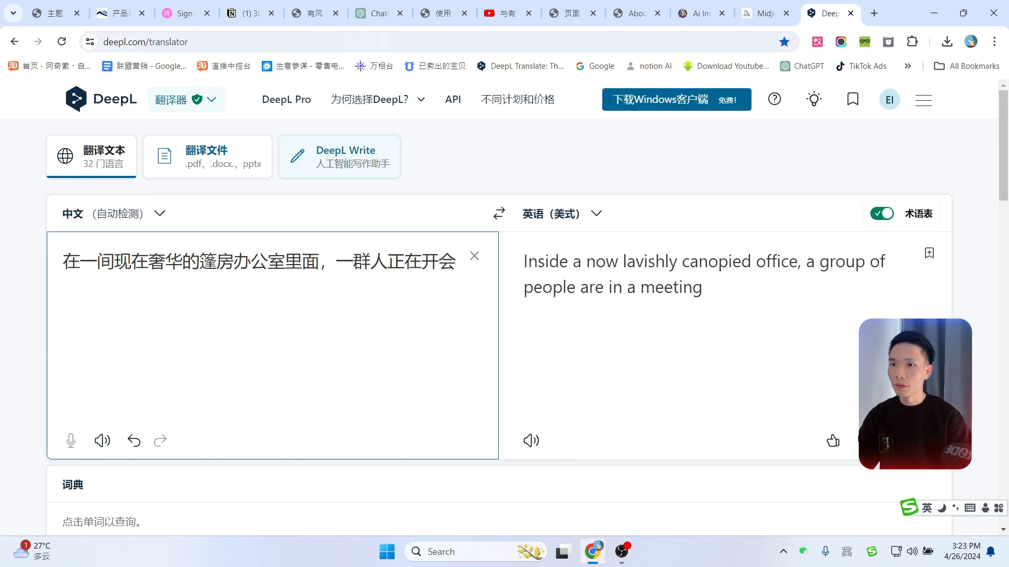
click(898, 441)
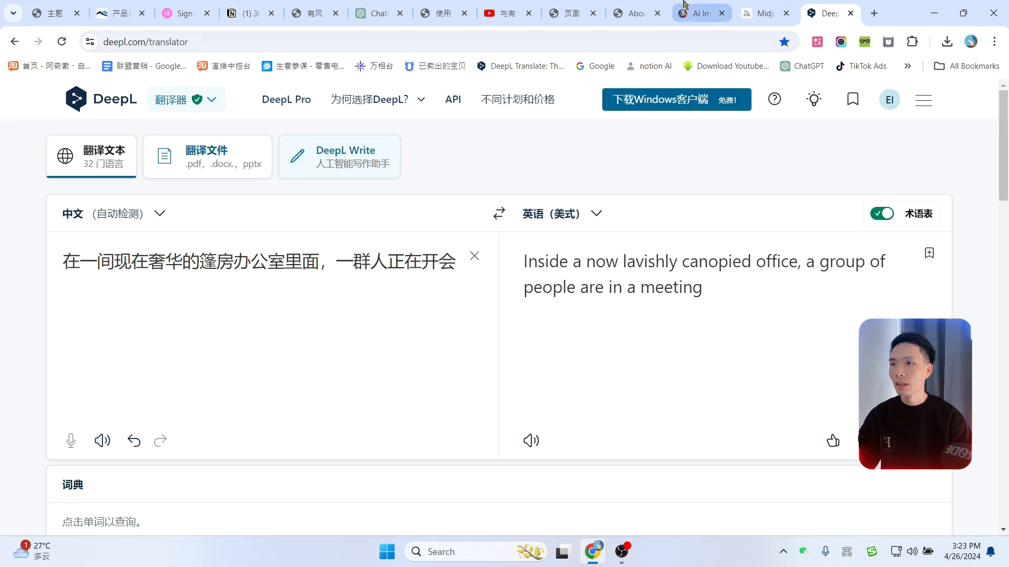
click(696, 13)
Step: Remove ',4k' from the prompt, set 16:9, choose Absolute Reality v1.6, and generate
key(ctrl+a)
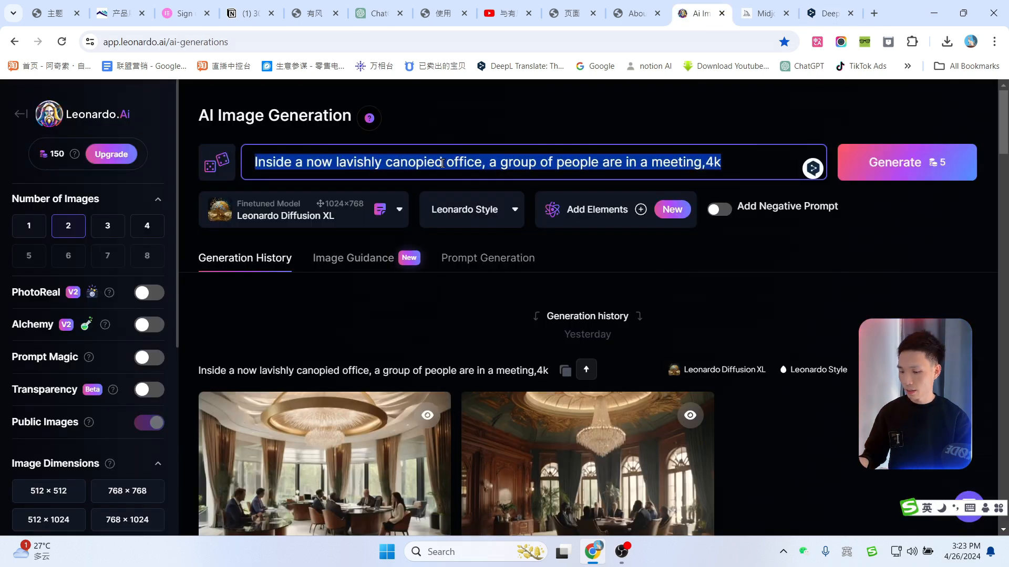
key(Right)
key(BackSpace)
key(BackSpace)
key(BackSpace)
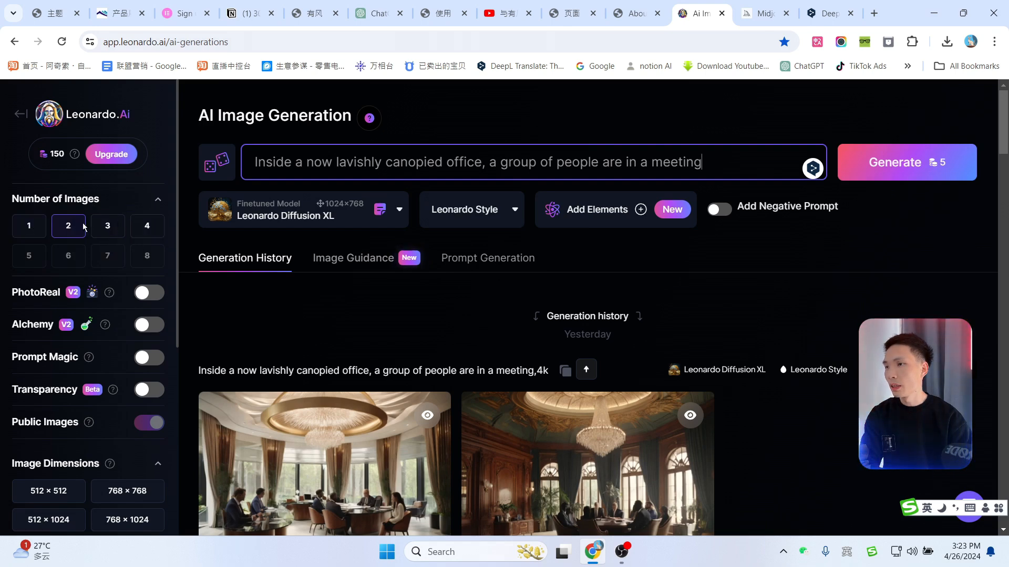
scroll(72, 257, down, 5)
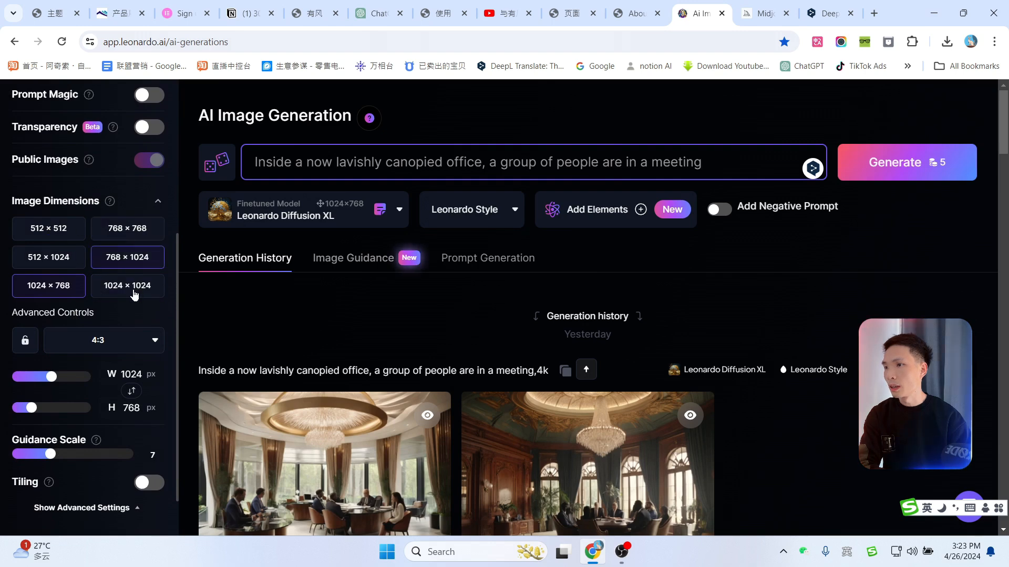
click(118, 345)
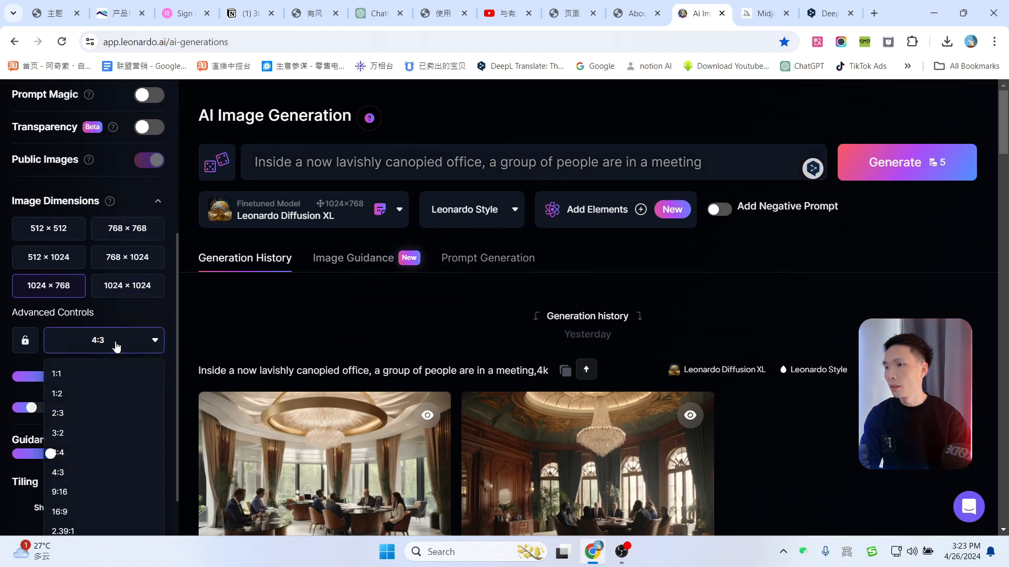
click(82, 511)
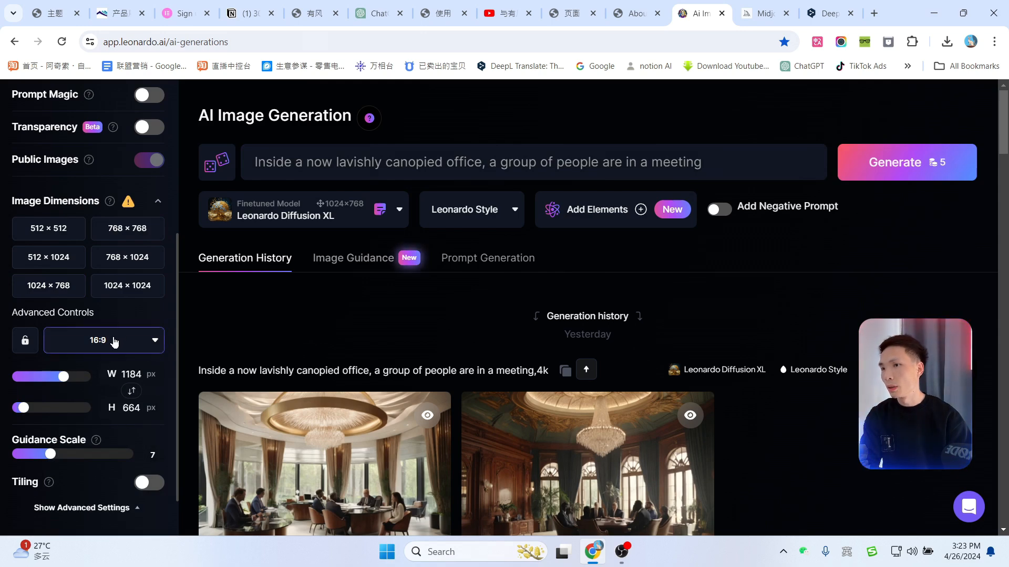
scroll(112, 345, down, 1)
click(400, 211)
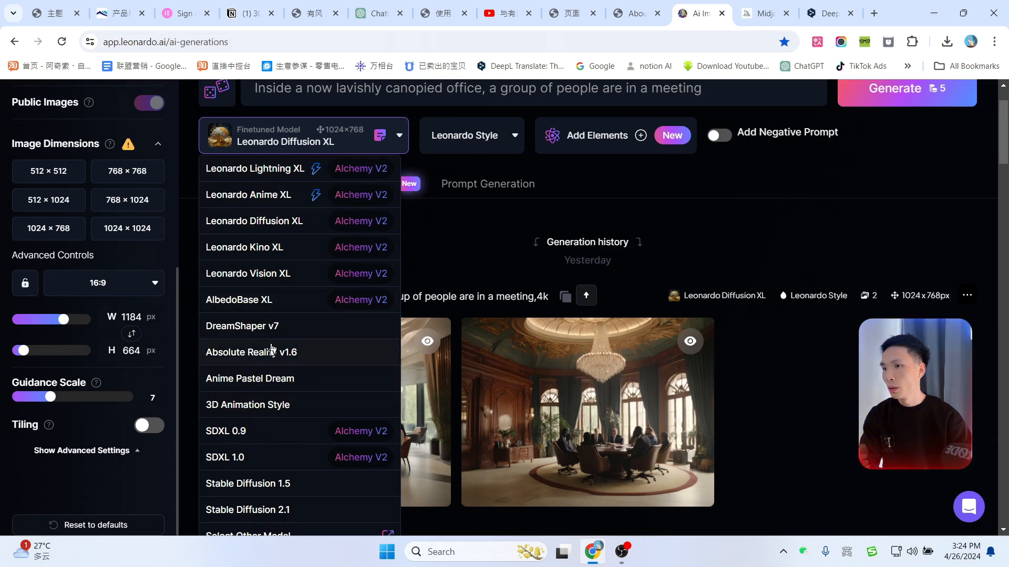
click(252, 357)
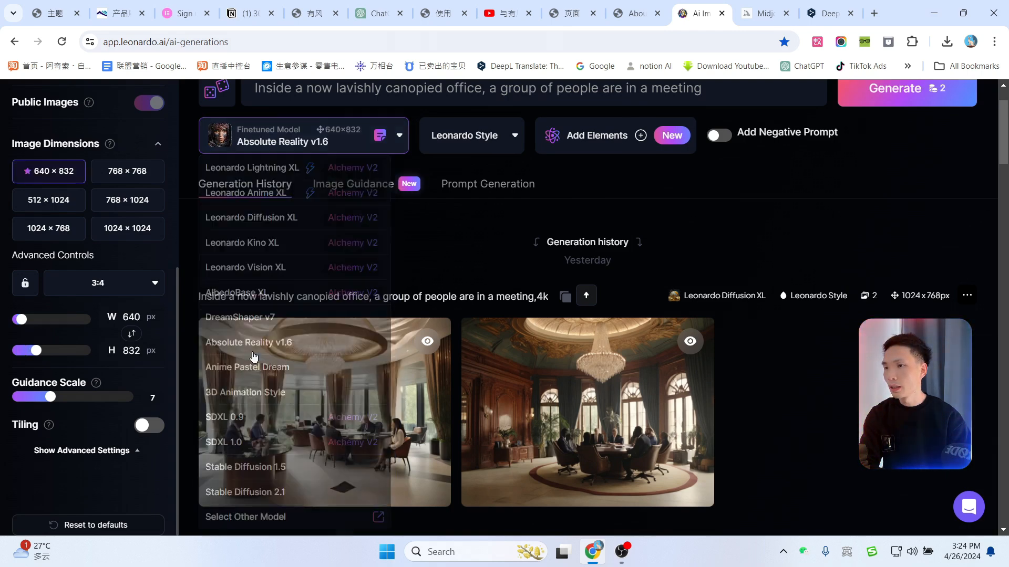
click(902, 177)
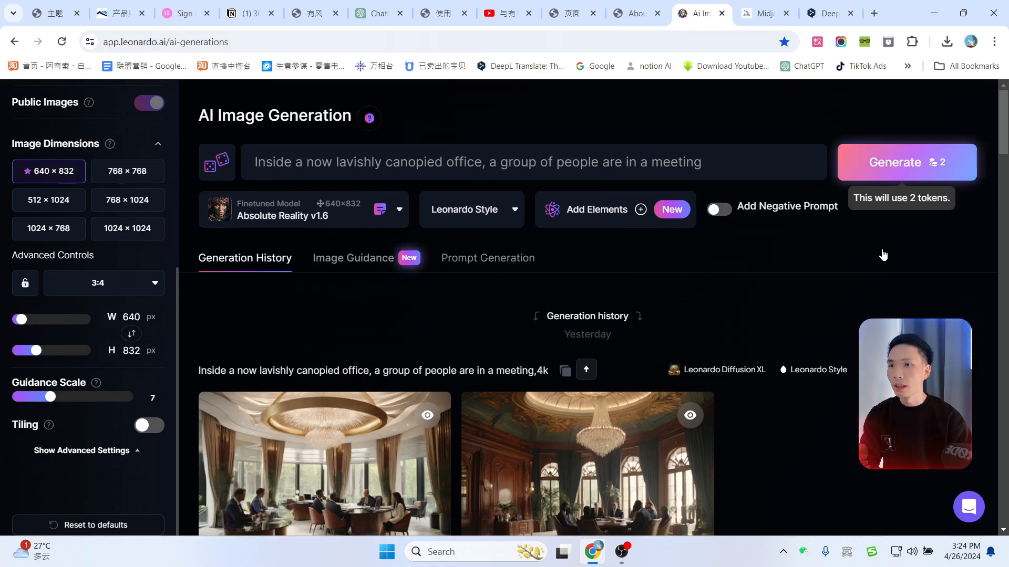
Step: Reset the aspect ratio to 16:9 and generate a new pair of office-meeting images
scroll(626, 374, down, 3)
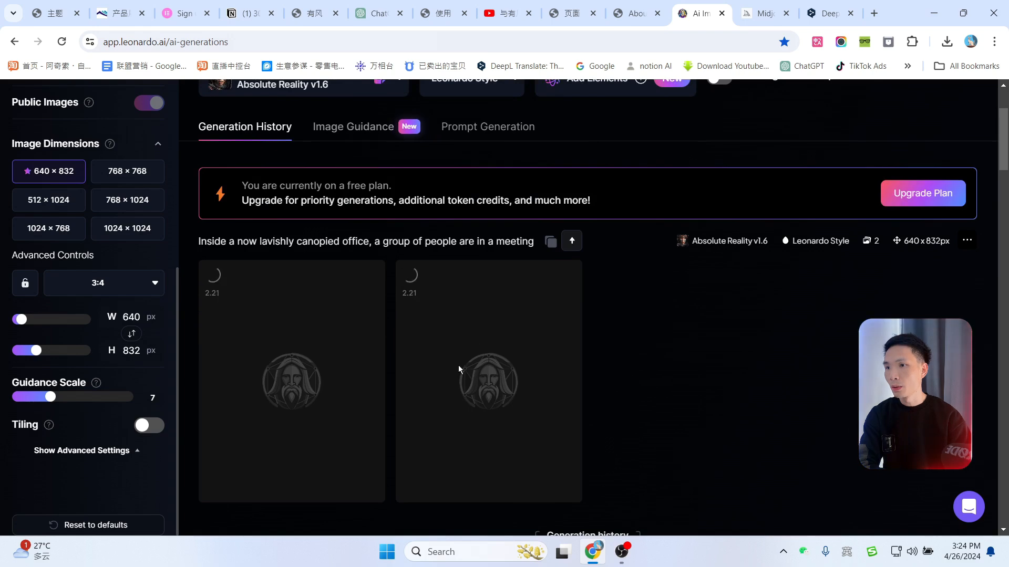
click(103, 289)
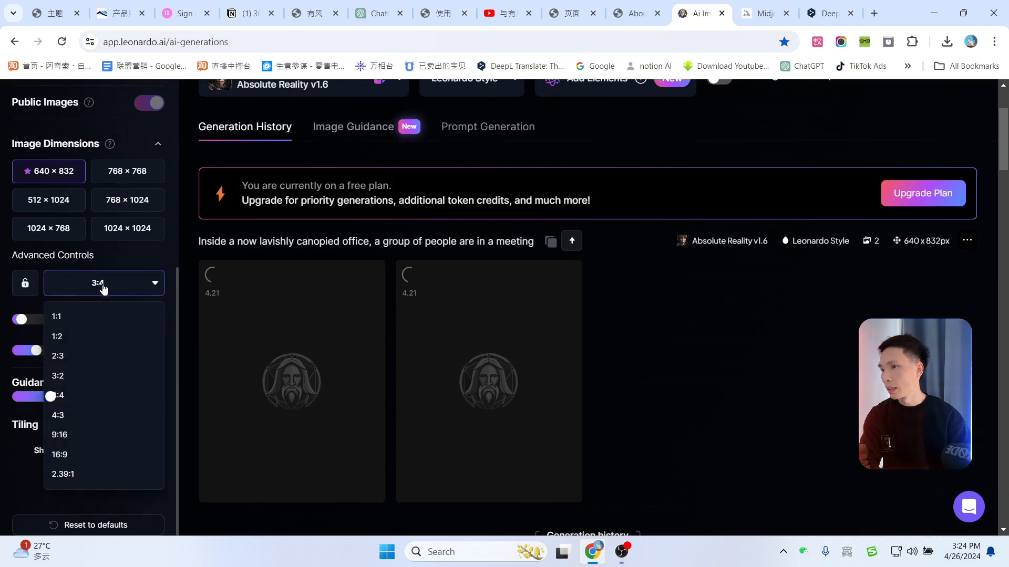
click(68, 453)
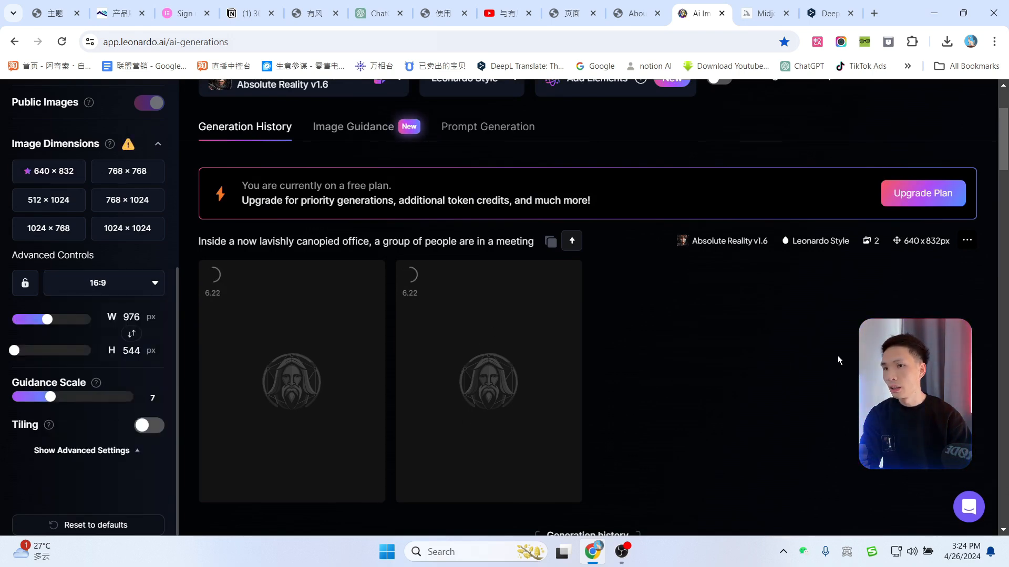
scroll(923, 198, up, 3)
click(896, 162)
scroll(754, 362, down, 3)
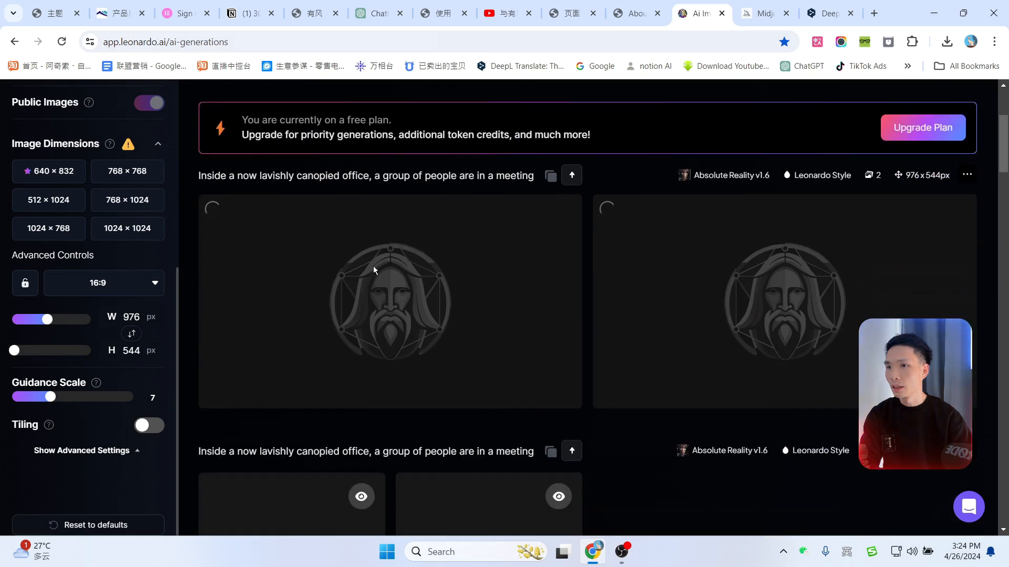
scroll(753, 335, down, 4)
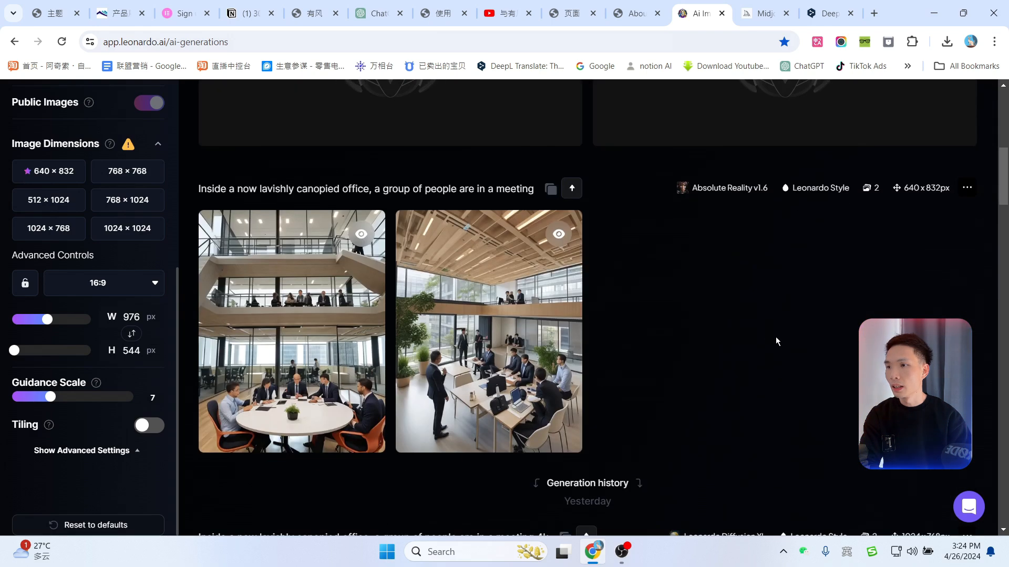
scroll(775, 336, up, 3)
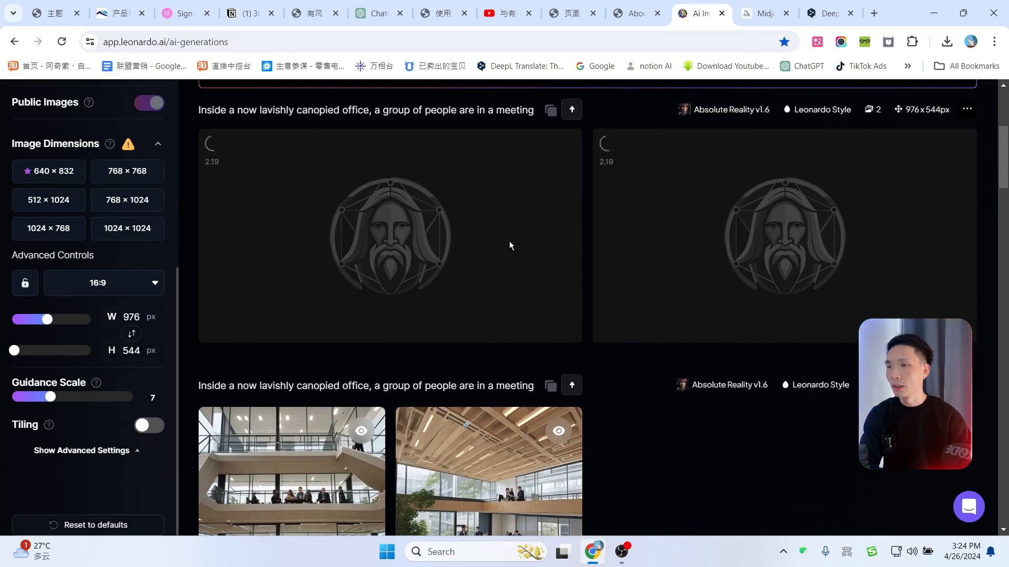
click(824, 8)
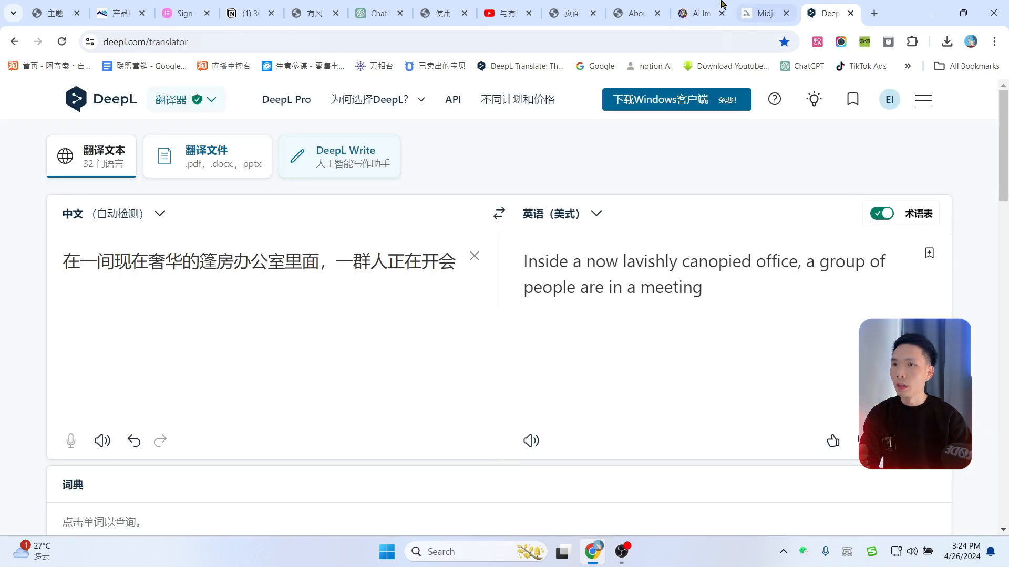
Step: Replace the Midjourney tab's address with discord.com to load Discord's home page
click(764, 13)
scroll(725, 319, up, 3)
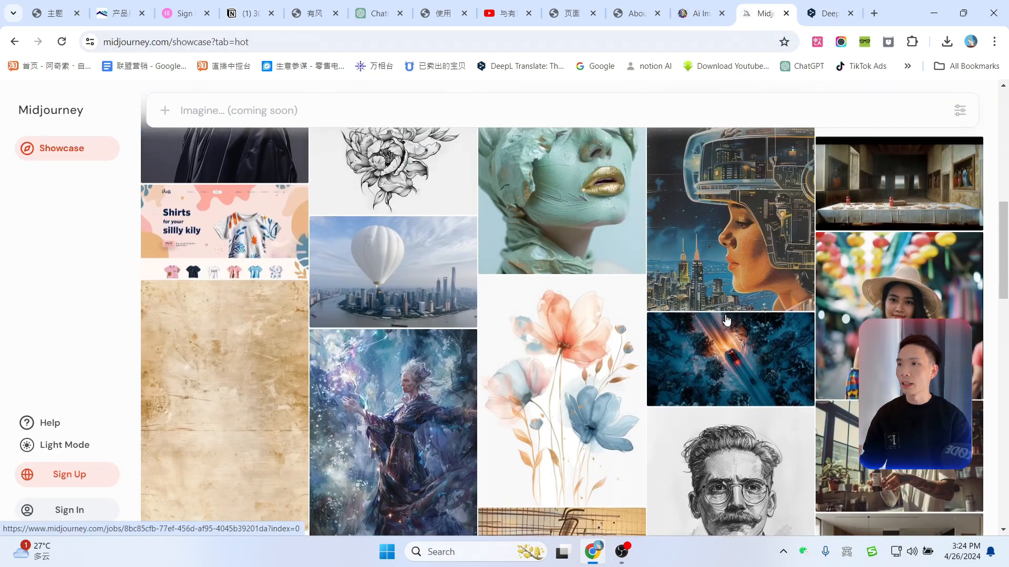
click(598, 43)
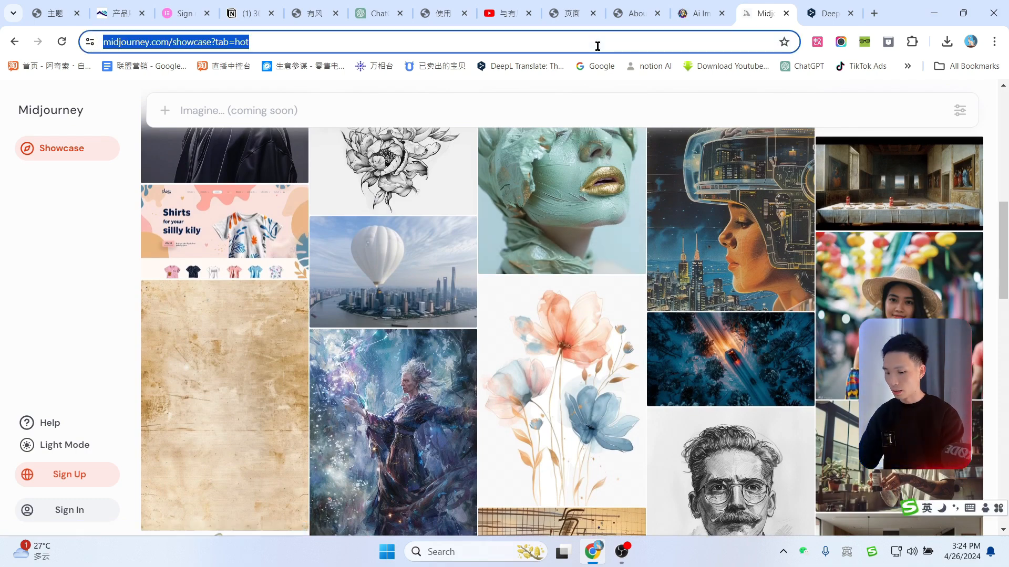
text(dis)
key(Return)
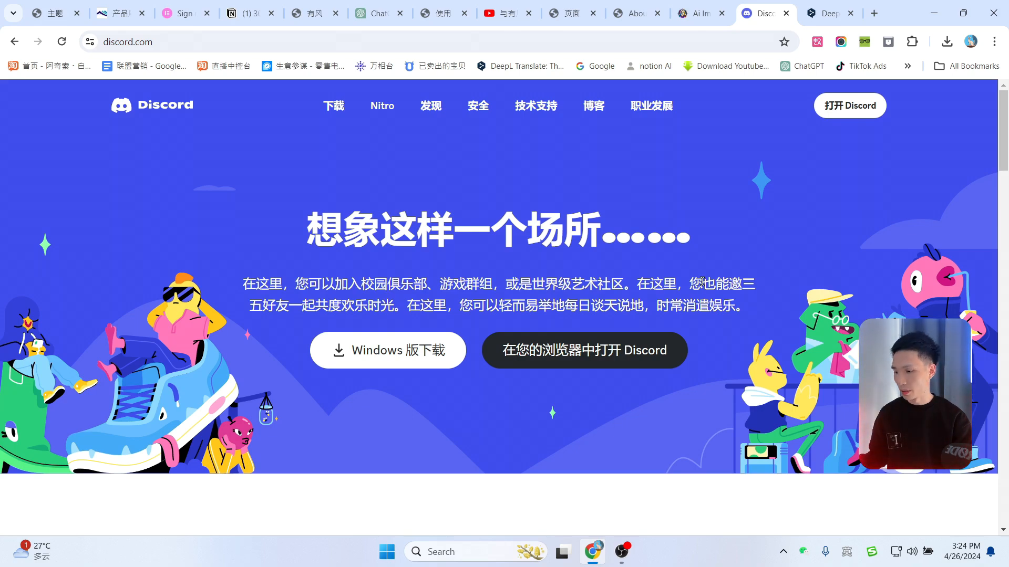
Step: Review the generated office images in Leonardo.Ai's history, then launch the Discord desktop app
click(699, 13)
scroll(830, 284, up, 5)
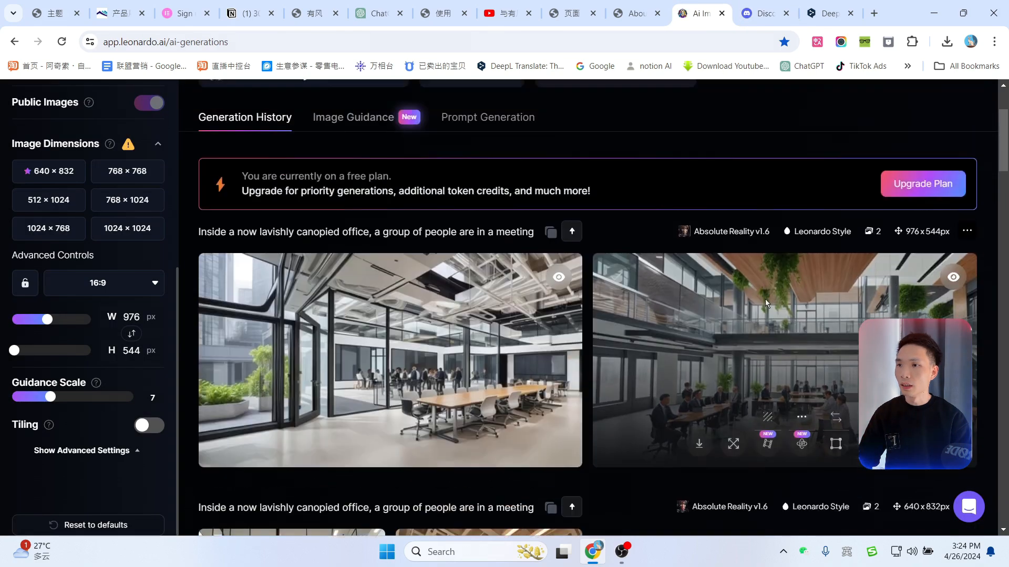
scroll(830, 284, down, 5)
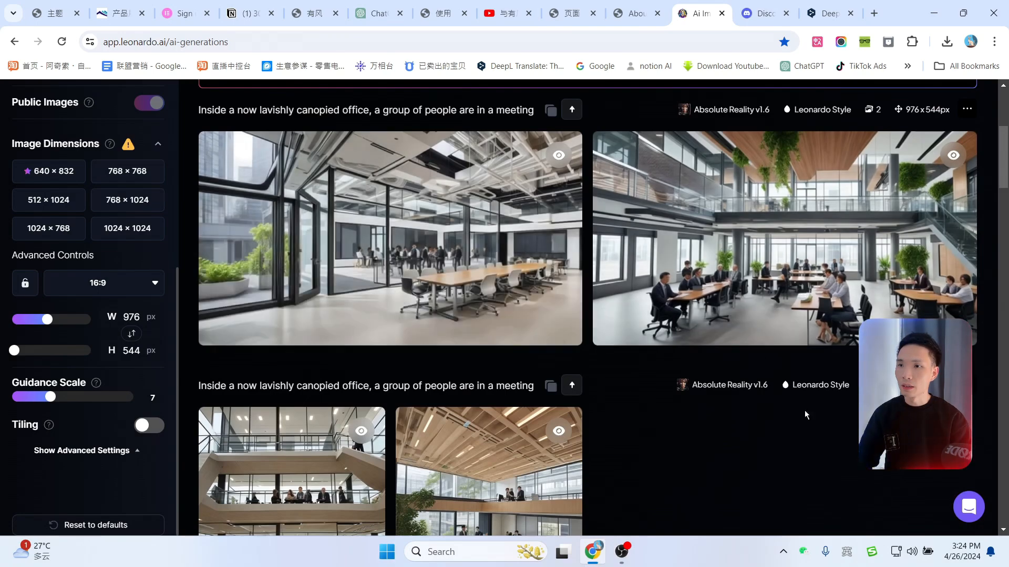
mouse_move(309, 327)
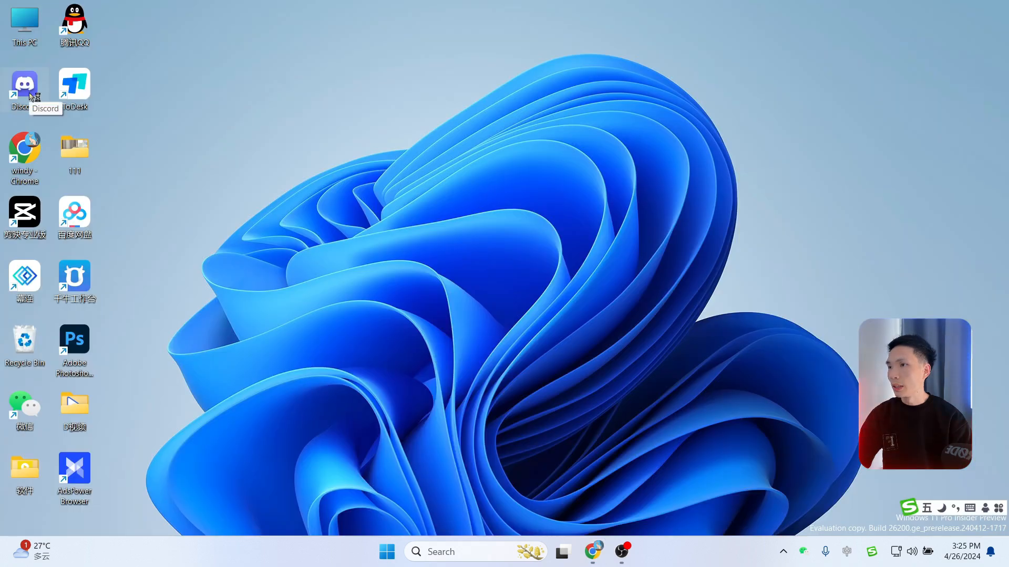
double_click(26, 87)
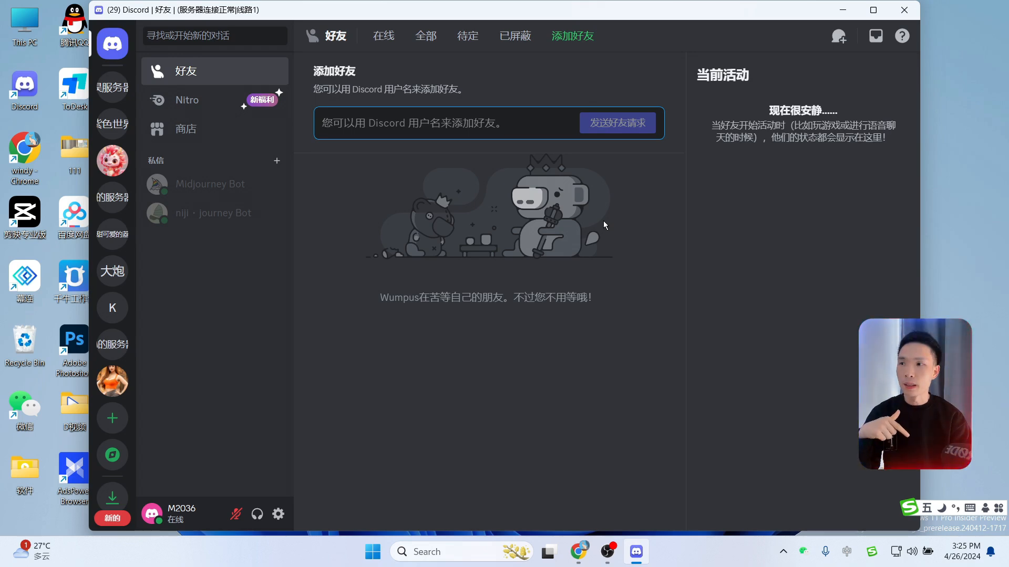
Step: In 老大哥 #常规, draft an /imagine command with the canopied-office meeting prompt plus --ar 16:9
click(113, 381)
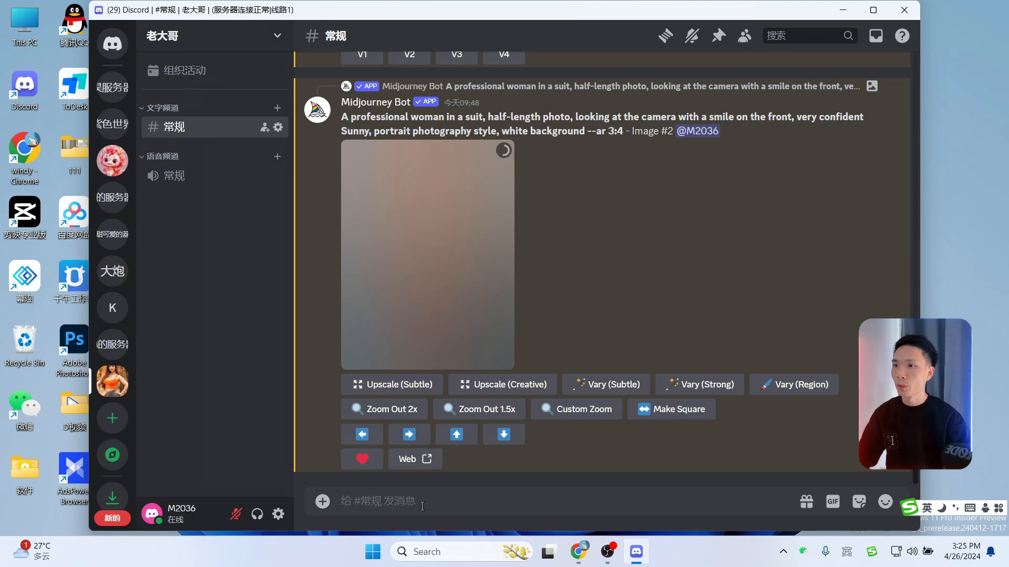
text(/)
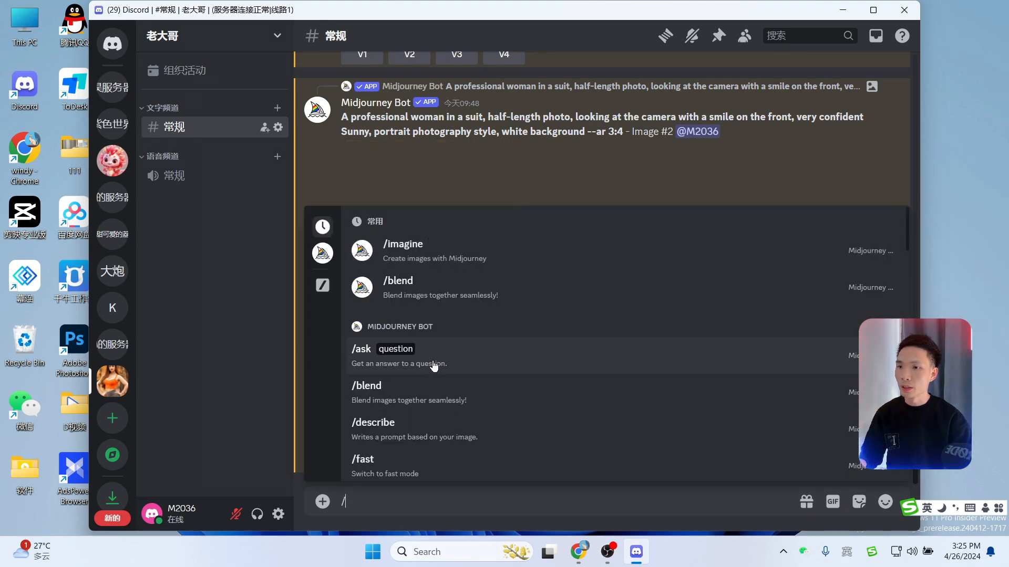
click(400, 251)
text(Inside a now lavishly canopied office, a group of people are in a meeting)
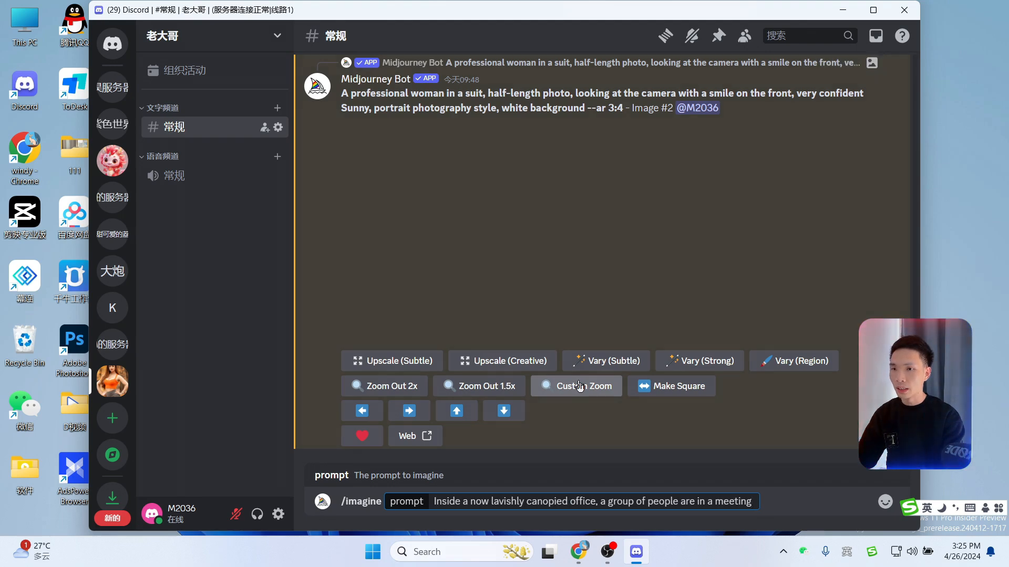
text(-)
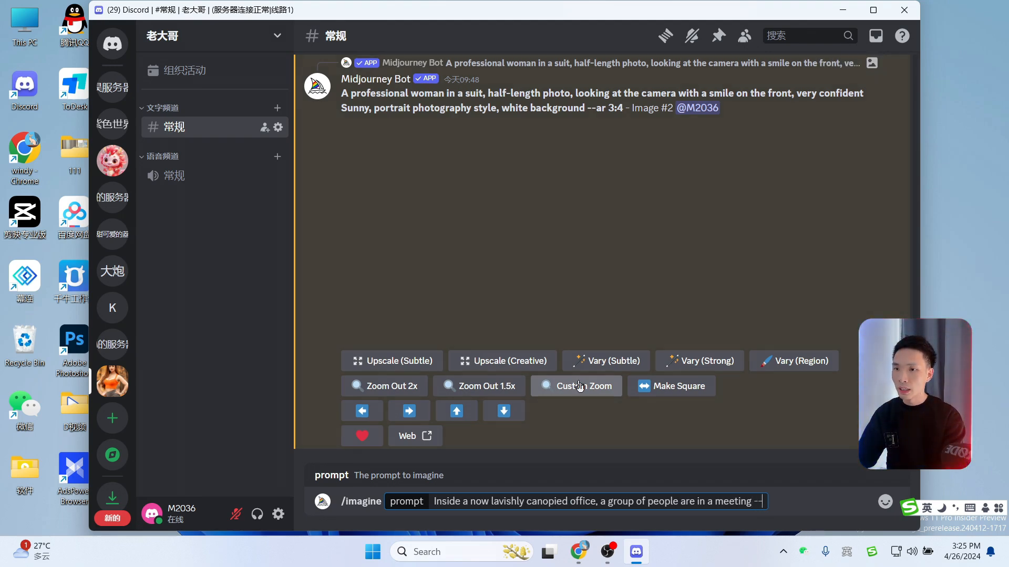
text(-ar)
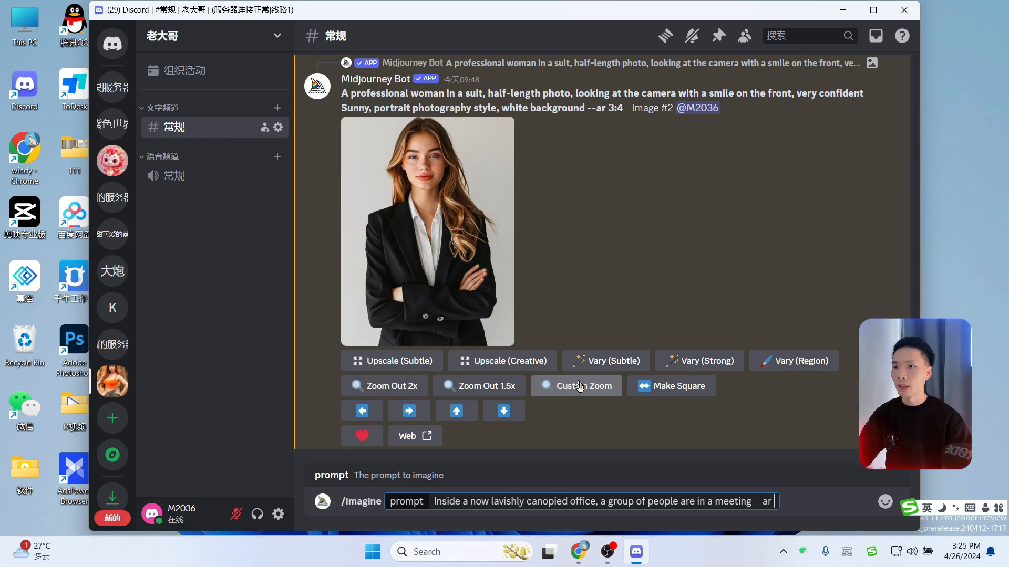
text( 16:9)
Step: Send the /imagine request, then scroll back and briefly preview the Restaurant Tent grid
key(Return)
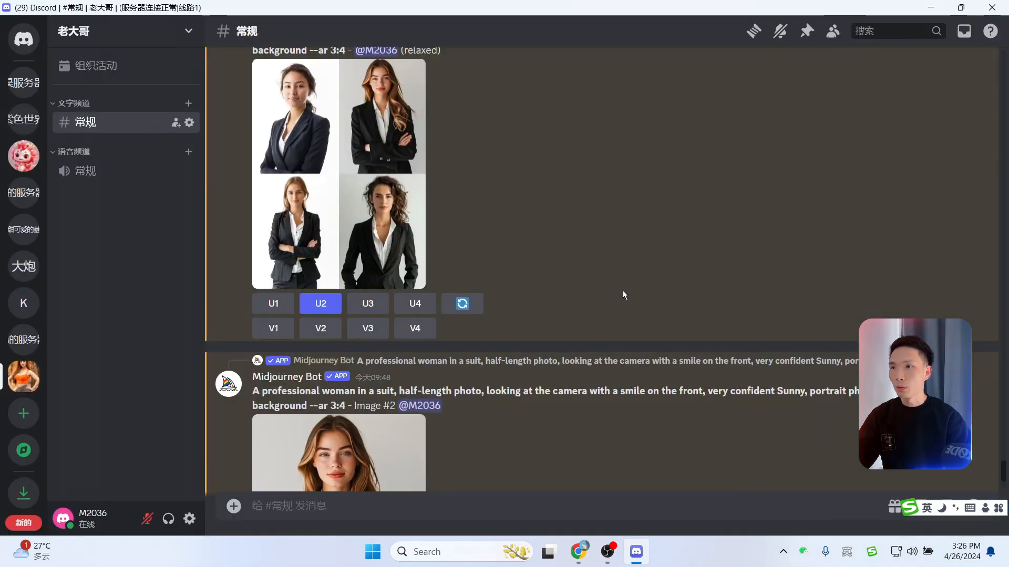
scroll(623, 292, up, 3)
scroll(623, 291, up, 10)
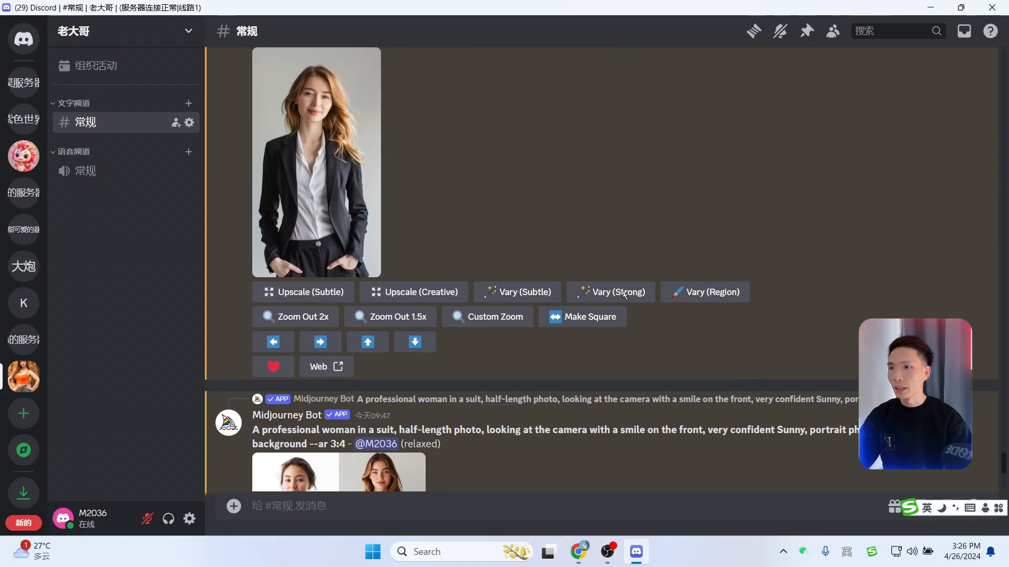
scroll(414, 260, up, 15)
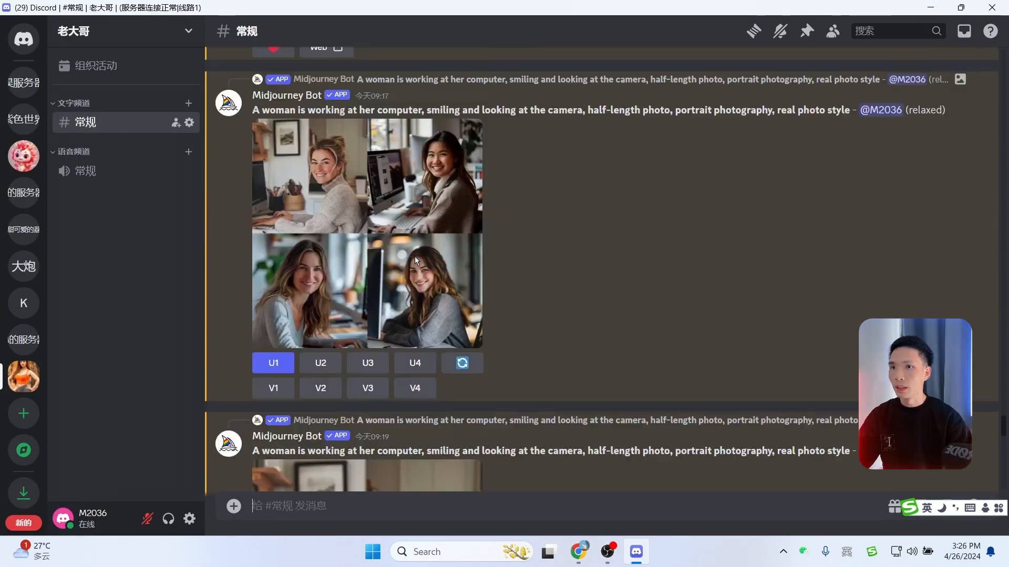
scroll(390, 374, up, 15)
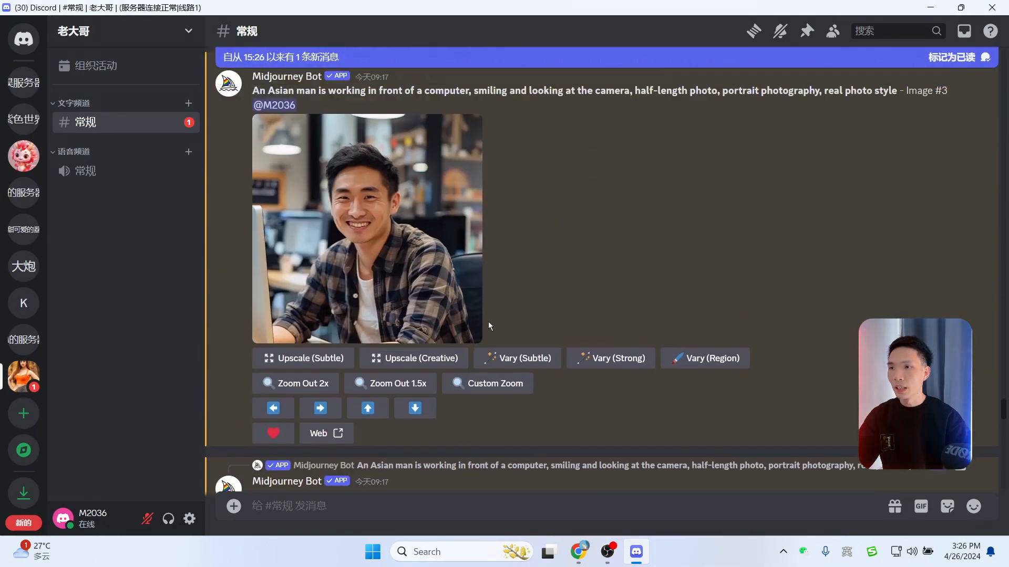
scroll(547, 367, up, 15)
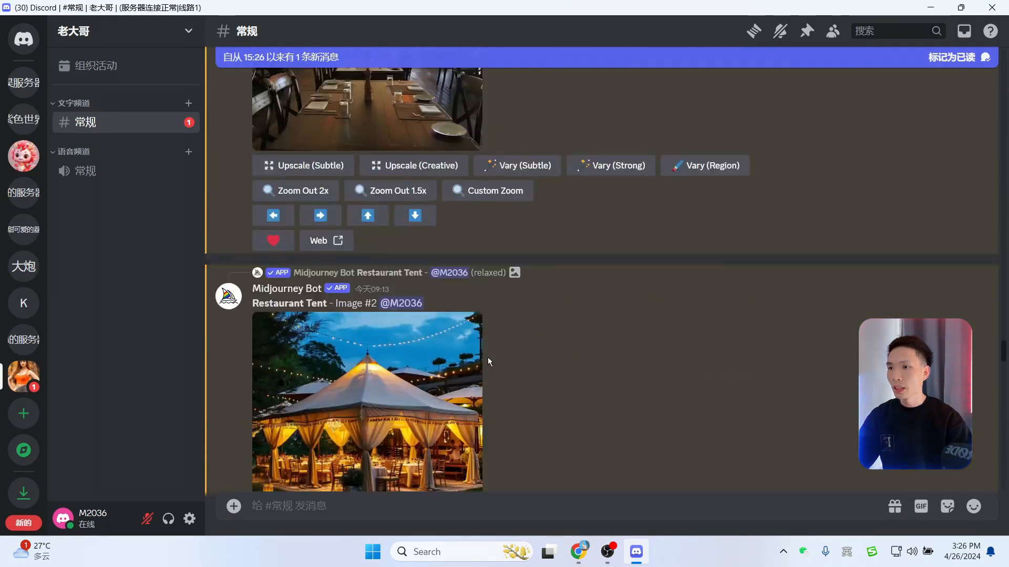
scroll(540, 344, up, 10)
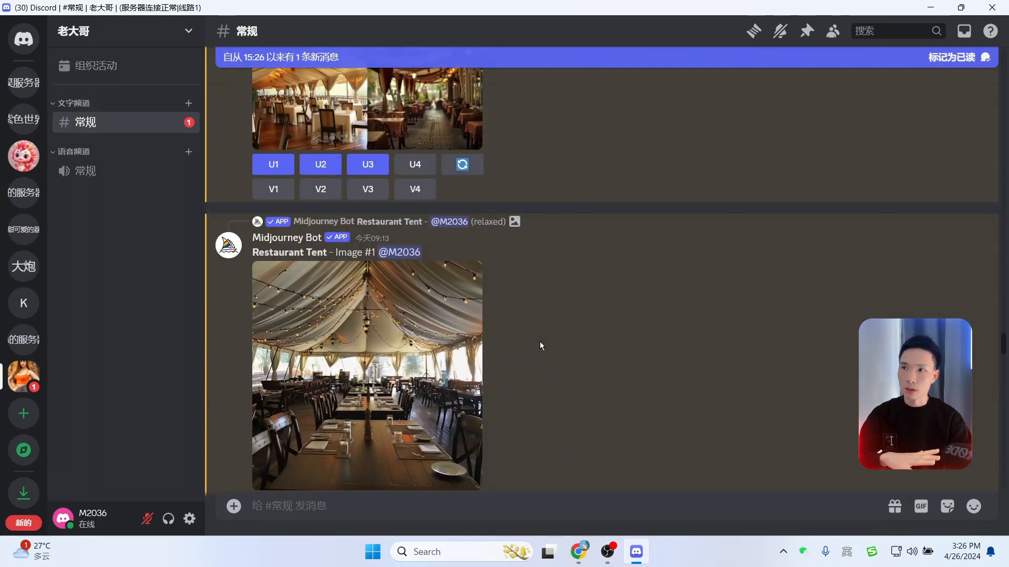
click(428, 206)
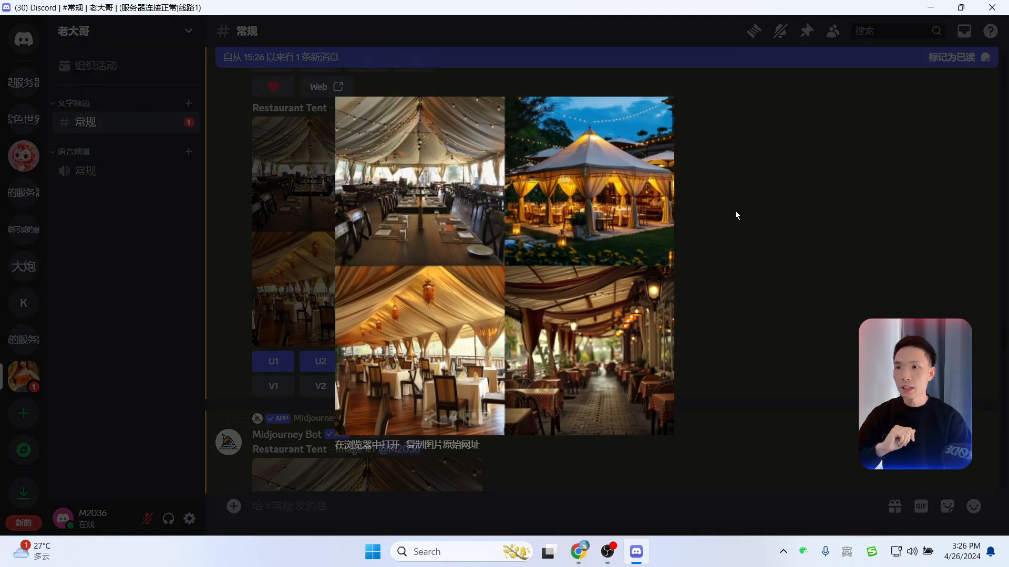
click(735, 211)
Step: Scroll further up the history and enlarge the earlier canopied-office four-image grid
scroll(619, 276, up, 5)
scroll(633, 286, up, 15)
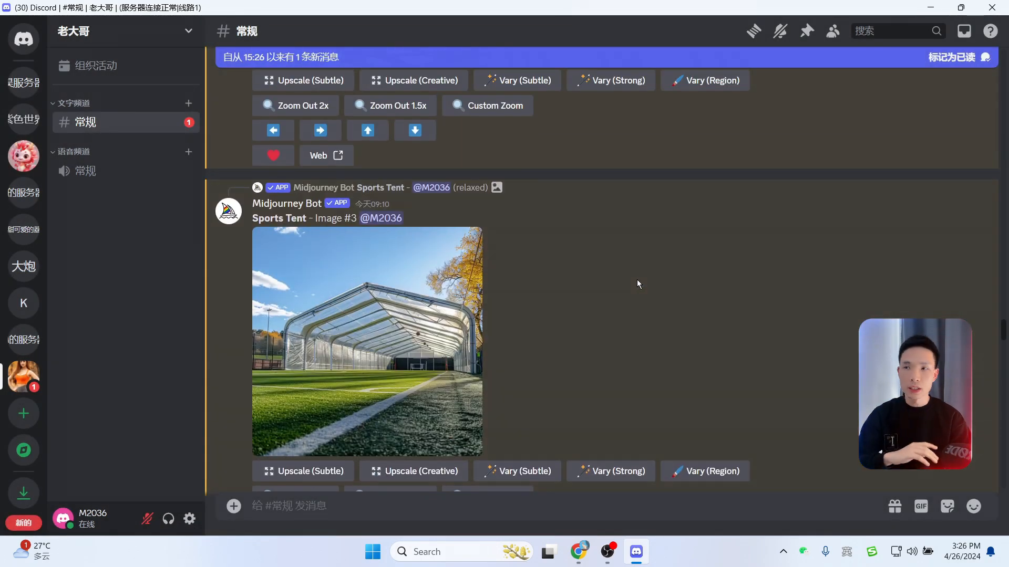
scroll(638, 293, up, 15)
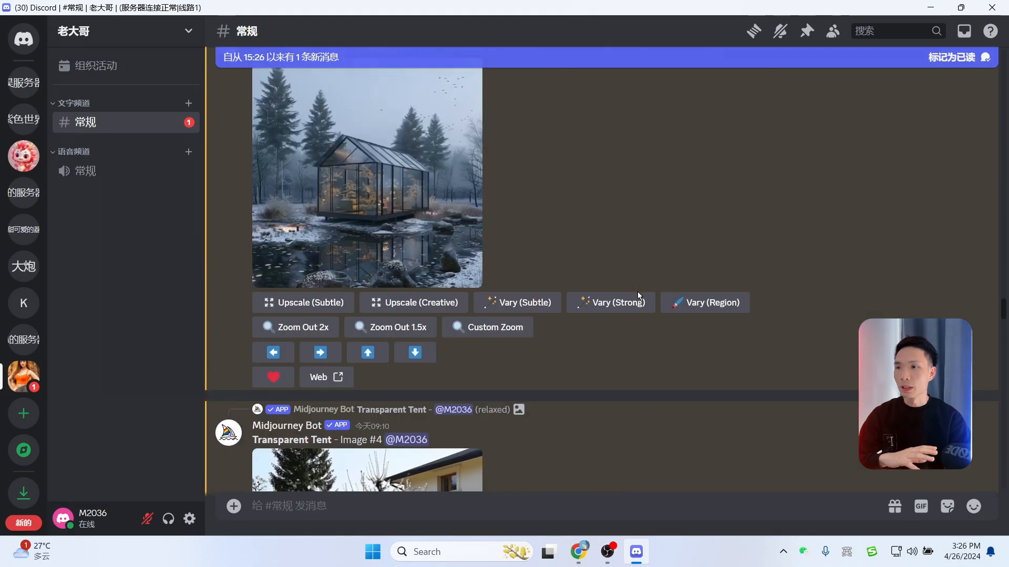
scroll(638, 291, up, 15)
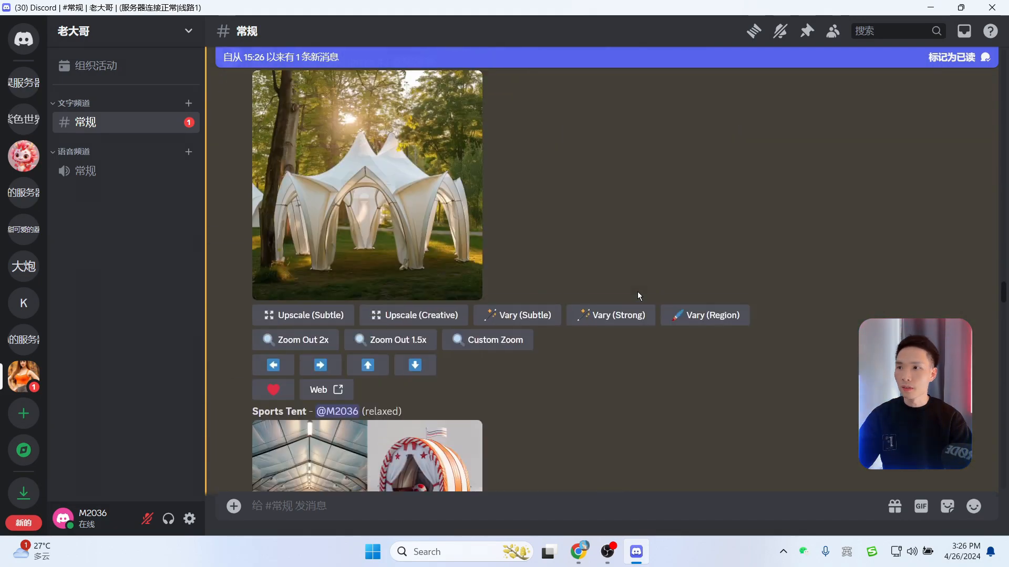
scroll(637, 293, up, 15)
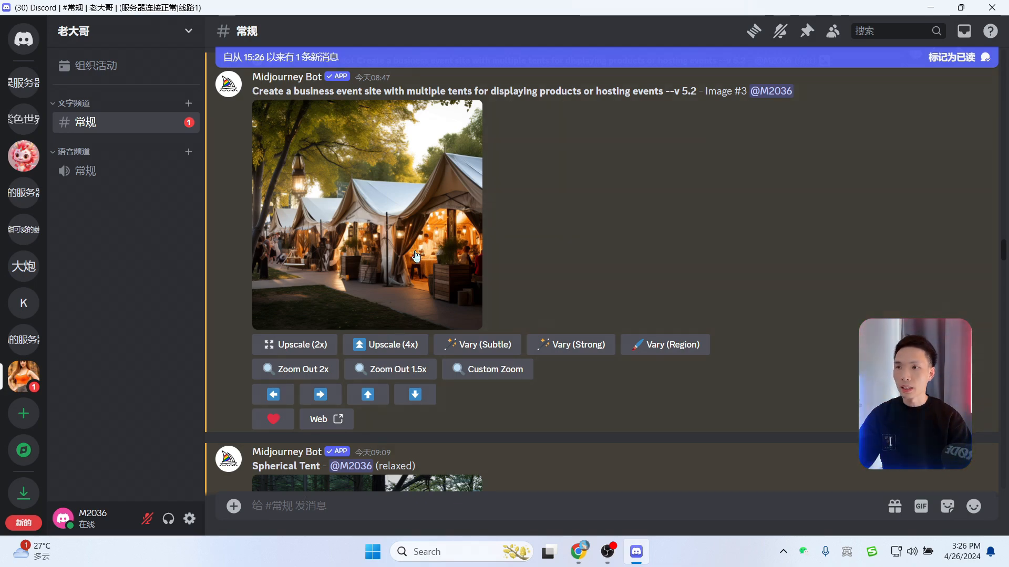
scroll(416, 255, up, 20)
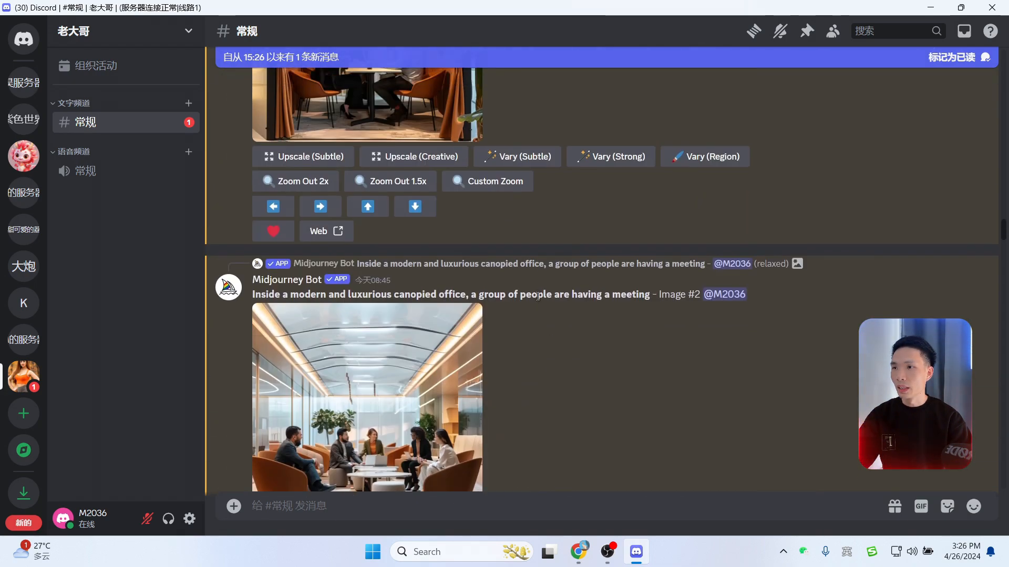
scroll(538, 297, up, 20)
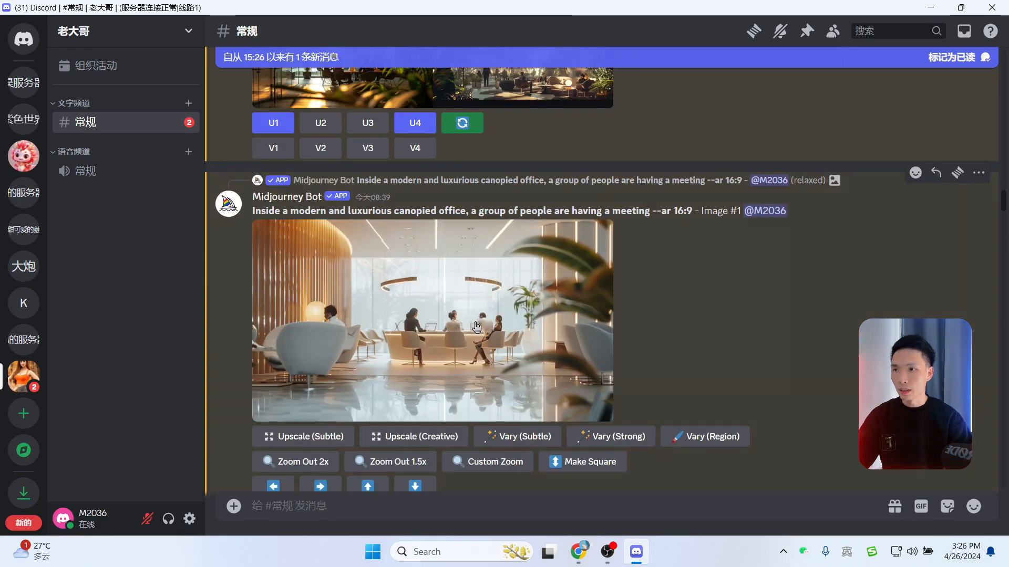
scroll(476, 328, up, 5)
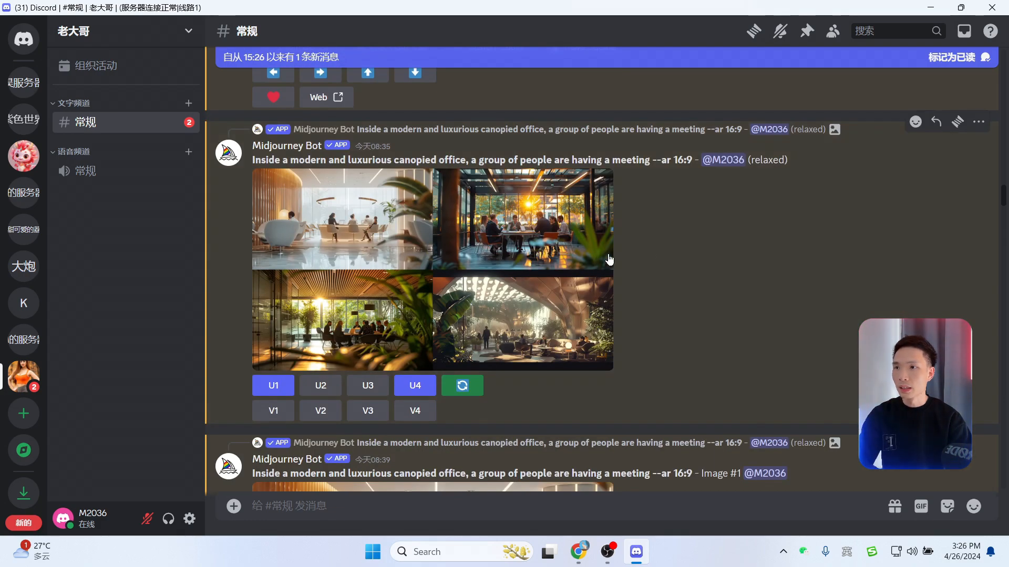
click(533, 254)
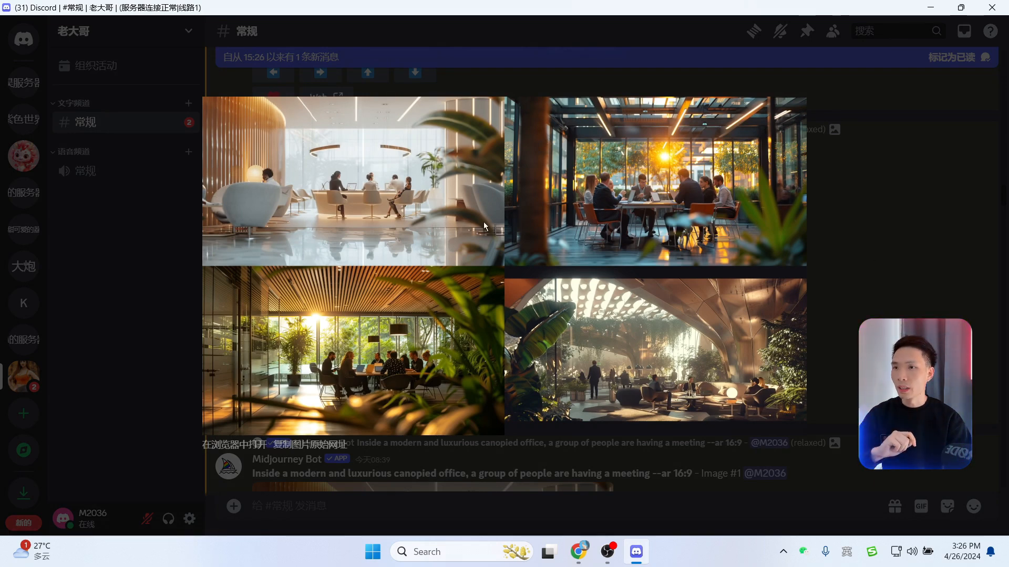
Step: View the upscaled canopied-office image in the browser, then close that tab and return to Discord
click(884, 253)
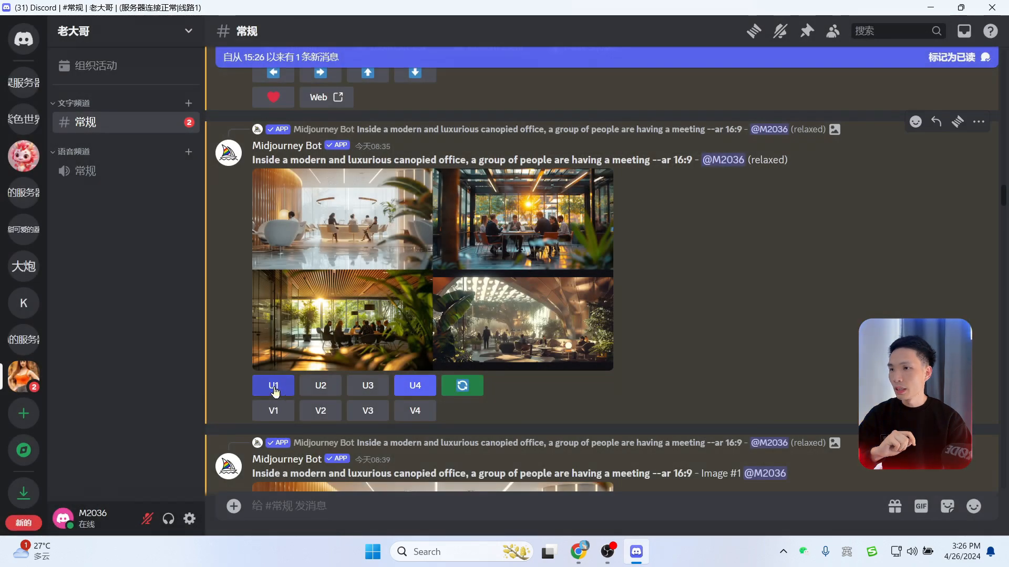
scroll(274, 391, down, 5)
click(383, 203)
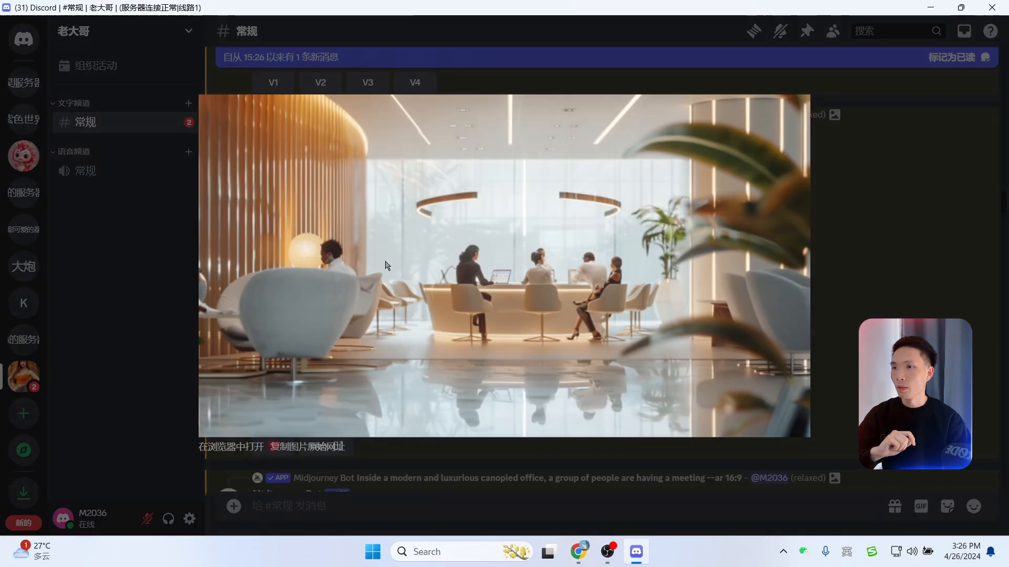
click(229, 447)
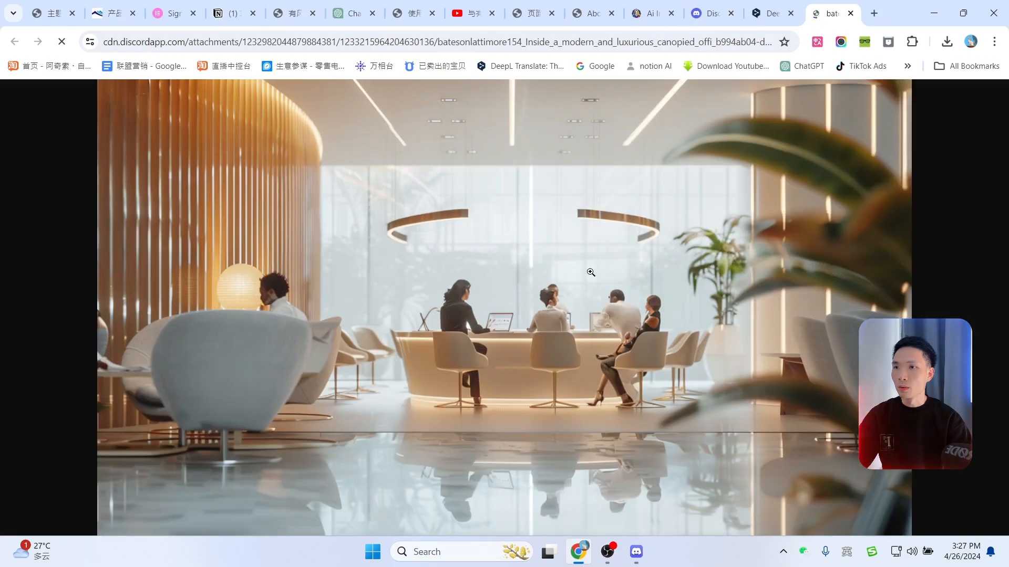
right_click(591, 272)
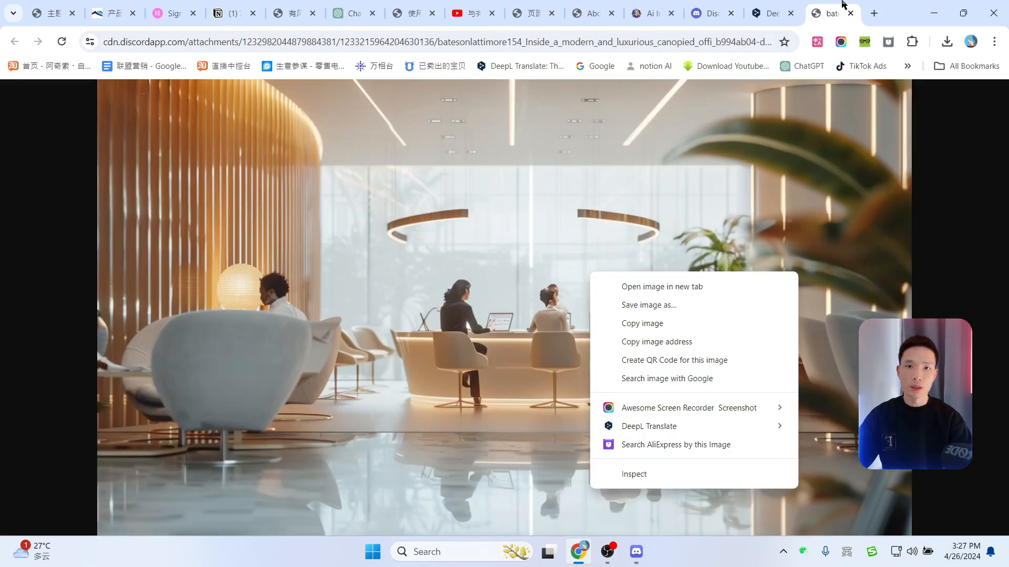
click(851, 13)
click(851, 14)
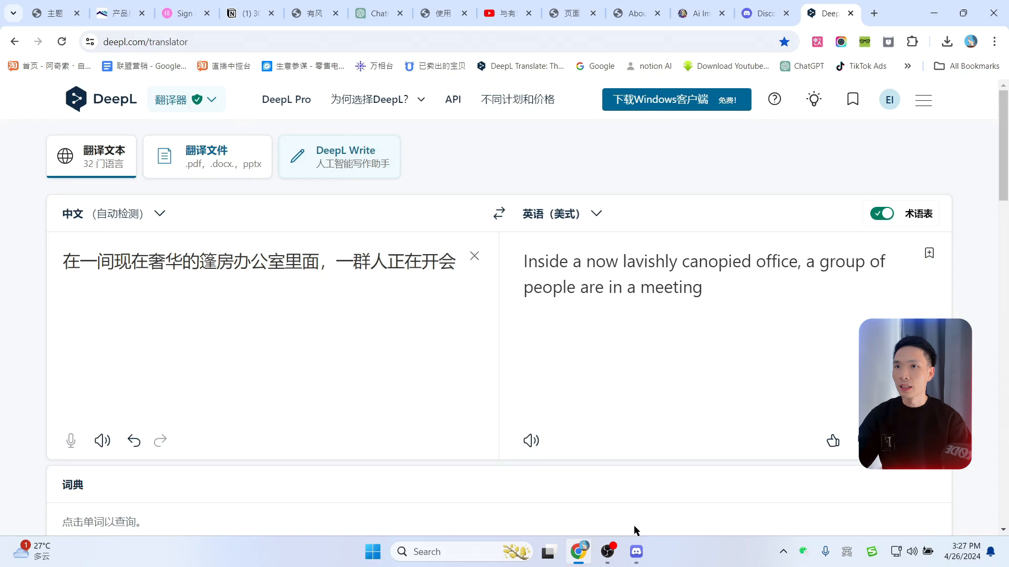
click(635, 553)
Step: Scroll down to the newest canopied-office grid and enlarge one of its images
scroll(520, 239, up, 5)
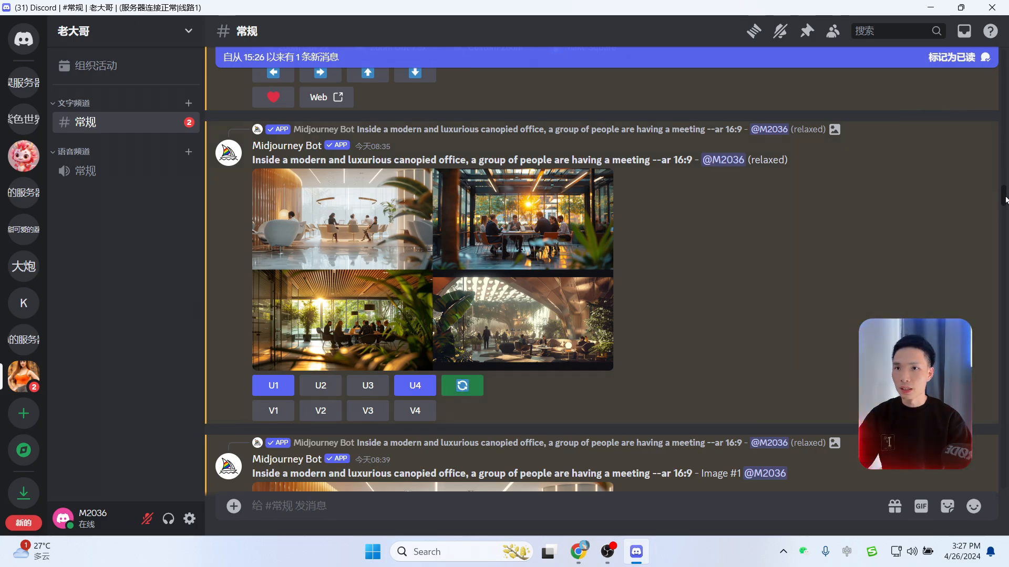
drag(997, 201, 989, 400)
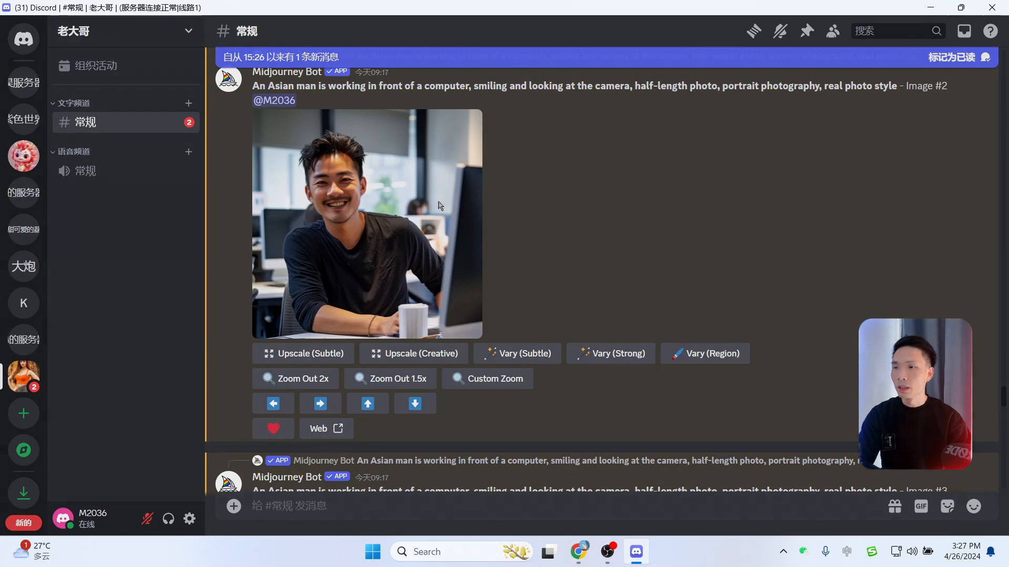
click(367, 225)
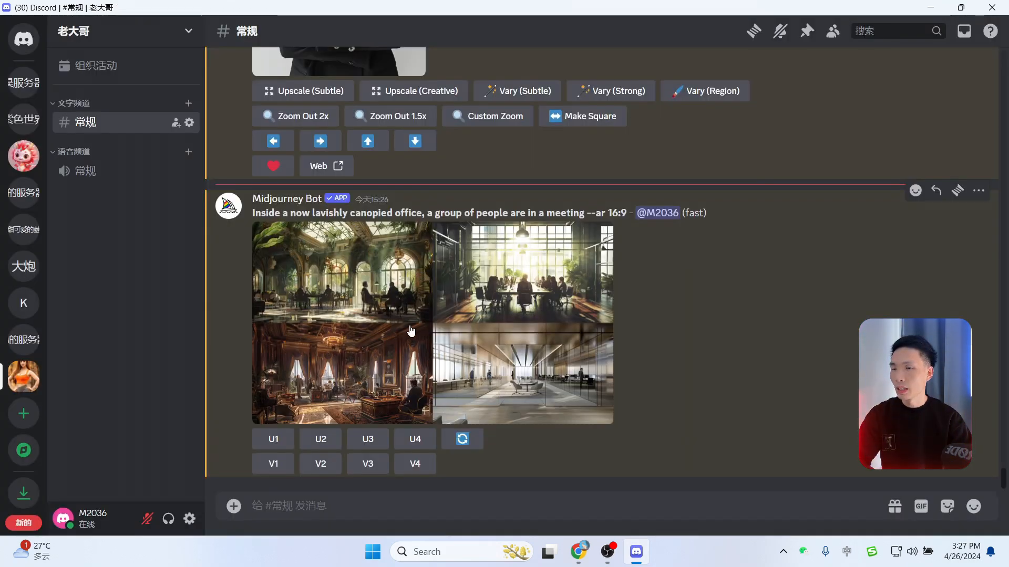
Step: Compare the canopied-office grid images and upscale the bright windowed one (U2)
click(407, 330)
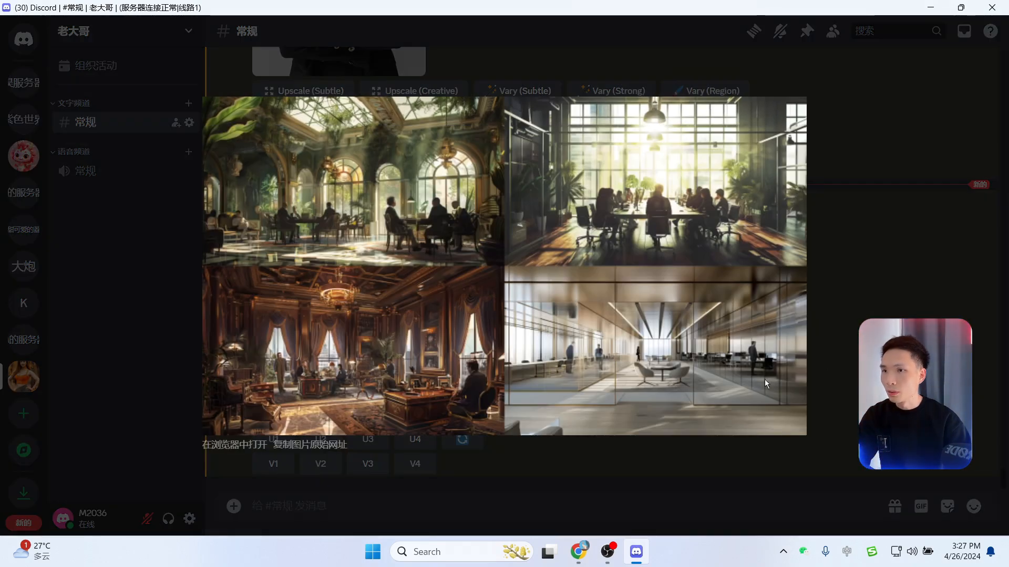
click(856, 269)
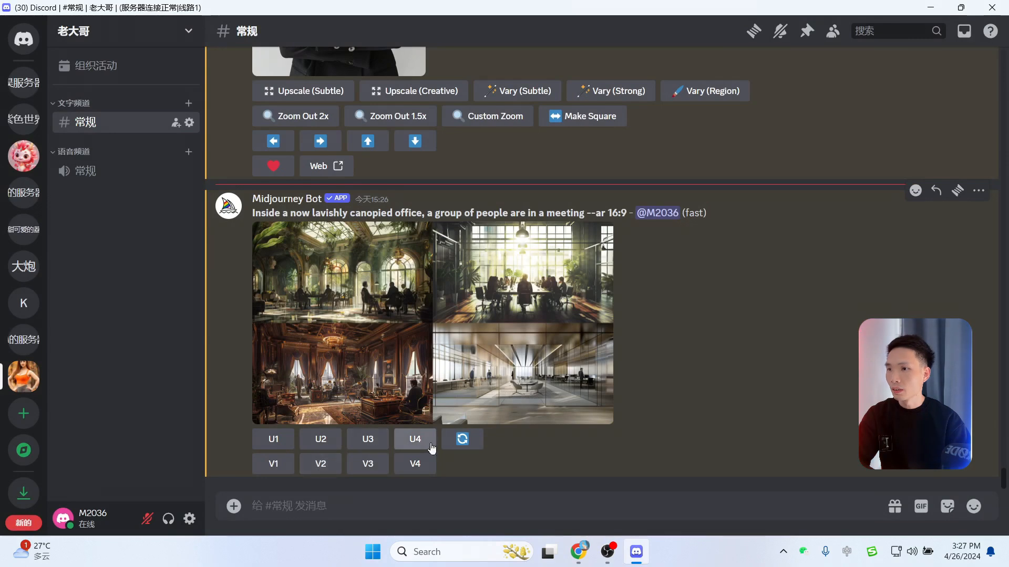
click(365, 440)
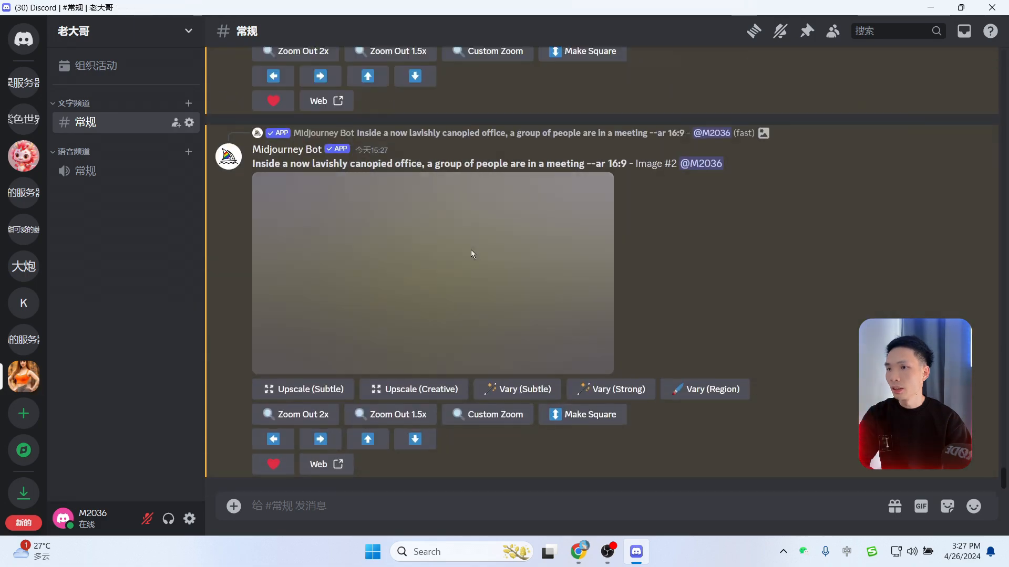
Step: Open the upscaled office image full-size in the browser and save it to the computer
click(419, 238)
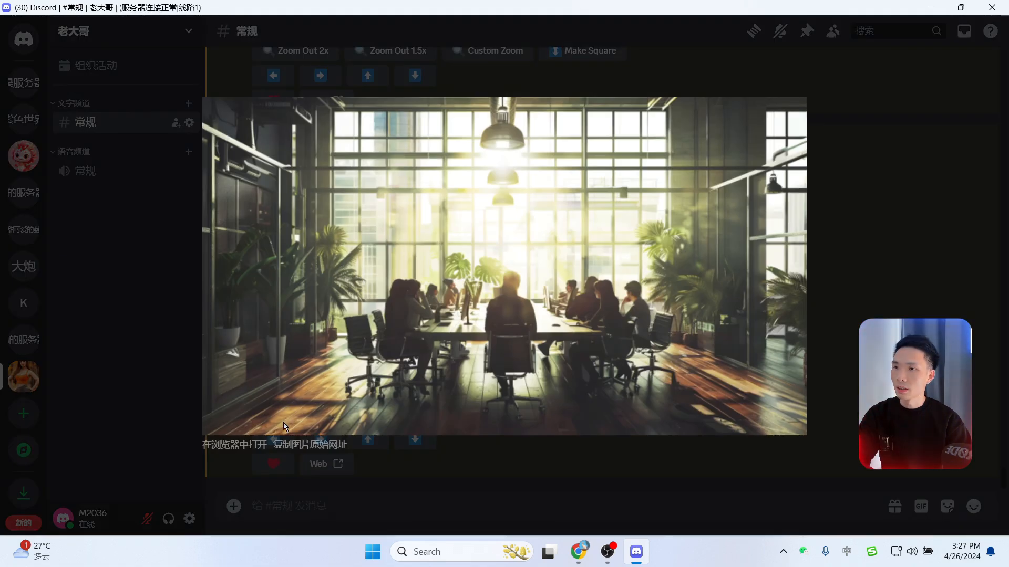
click(235, 449)
click(569, 247)
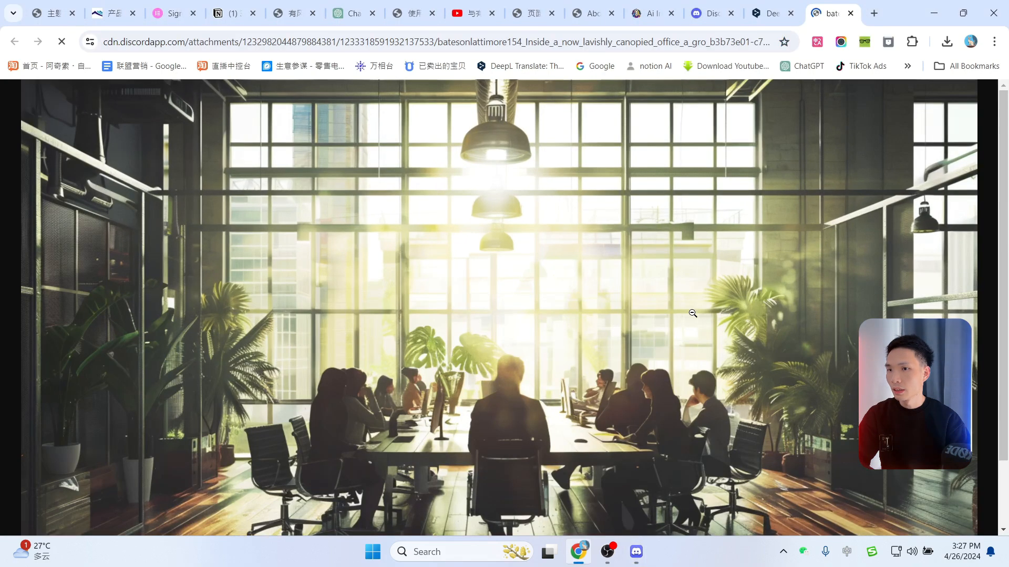
scroll(586, 293, down, 2)
scroll(631, 255, up, 2)
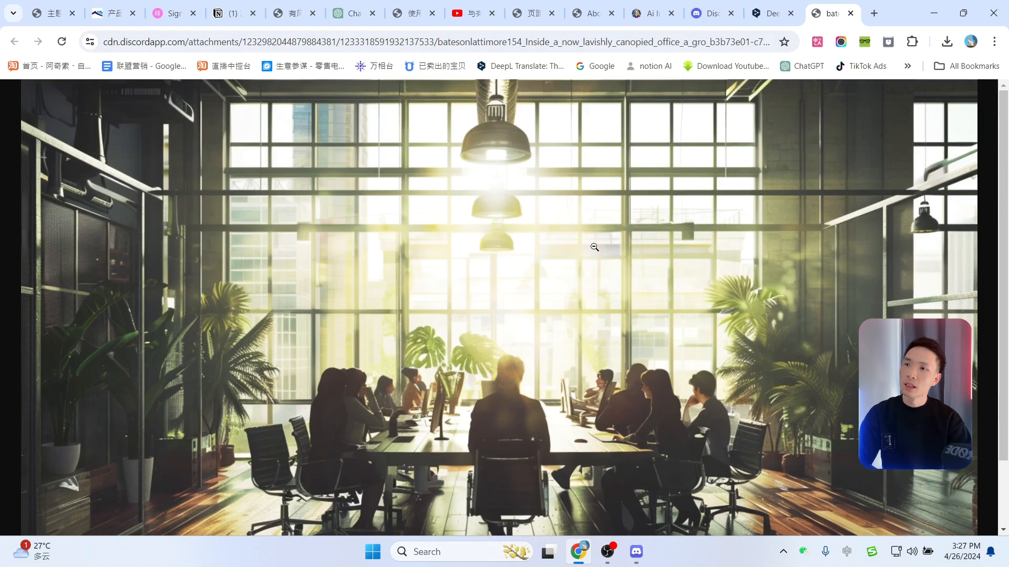
right_click(584, 243)
click(623, 275)
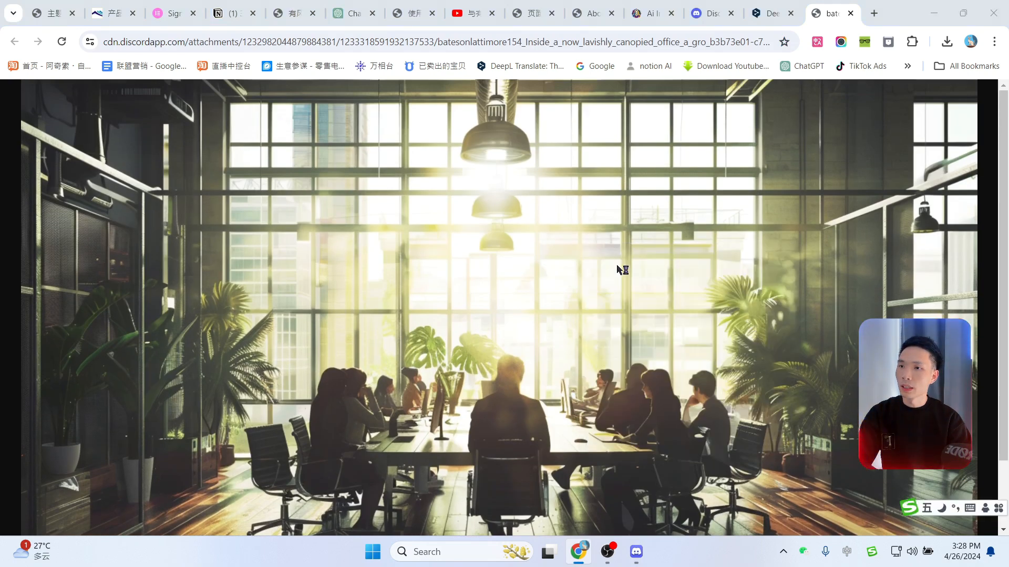
click(617, 398)
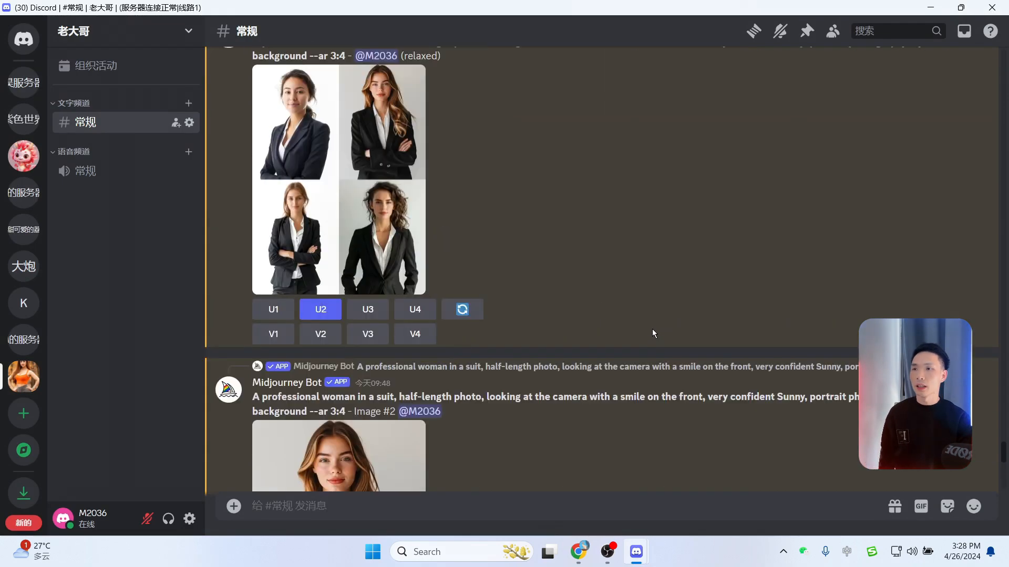
Step: Glance at a woman-in-suit portrait, then close Discord
scroll(582, 300, down, 5)
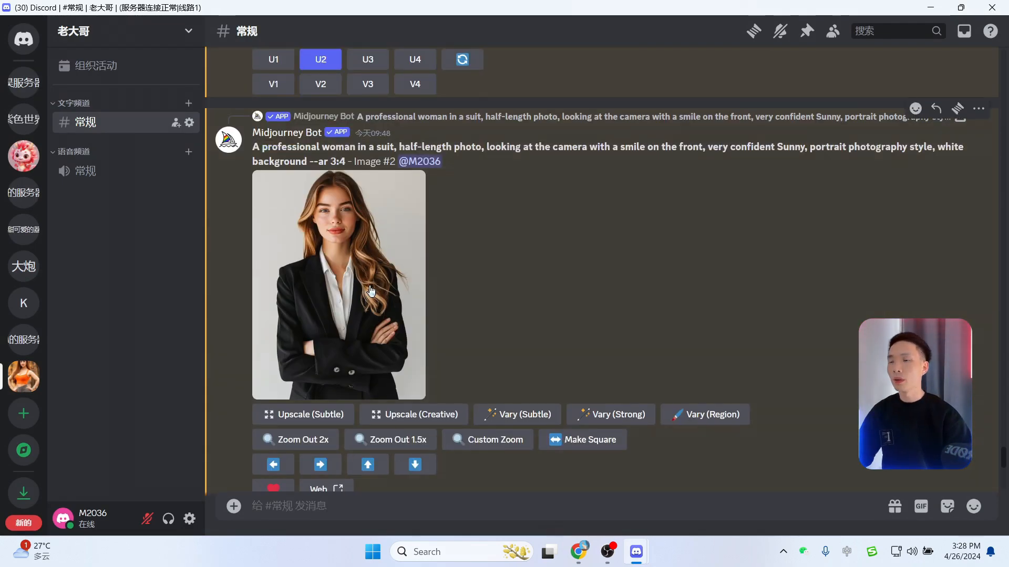
scroll(379, 284, up, 7)
scroll(392, 331, down, 5)
scroll(394, 335, down, 1)
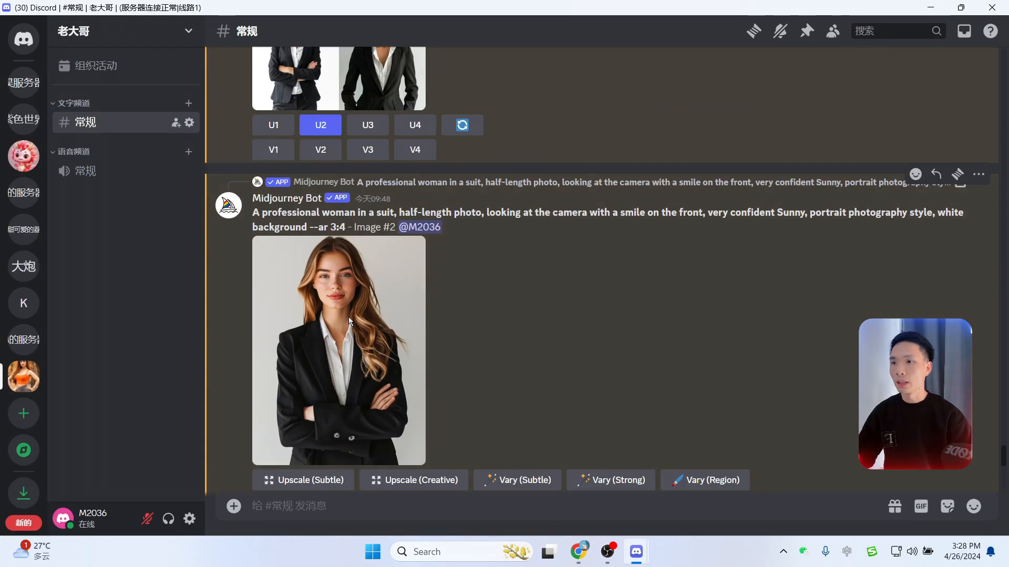
click(348, 317)
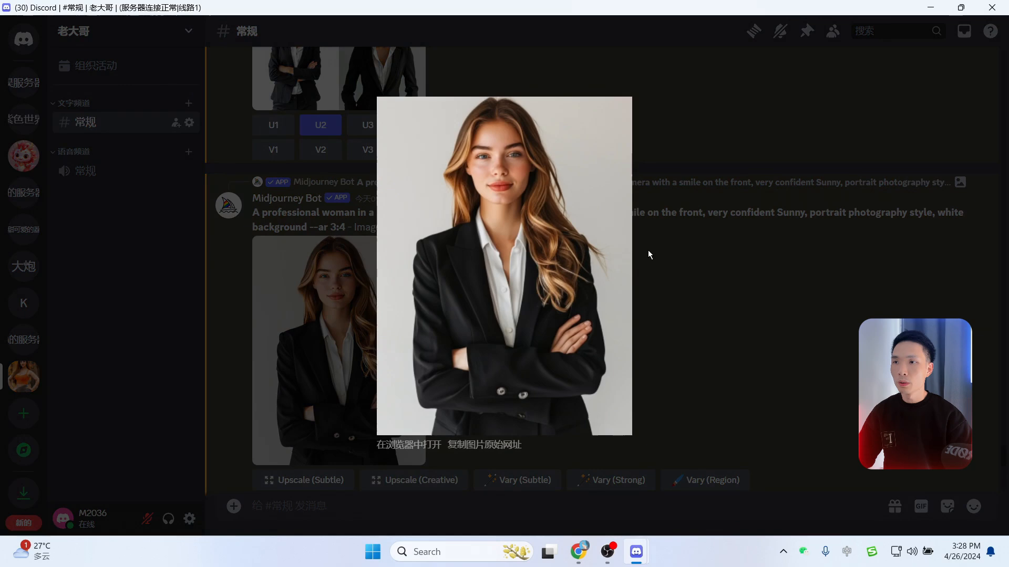
click(704, 299)
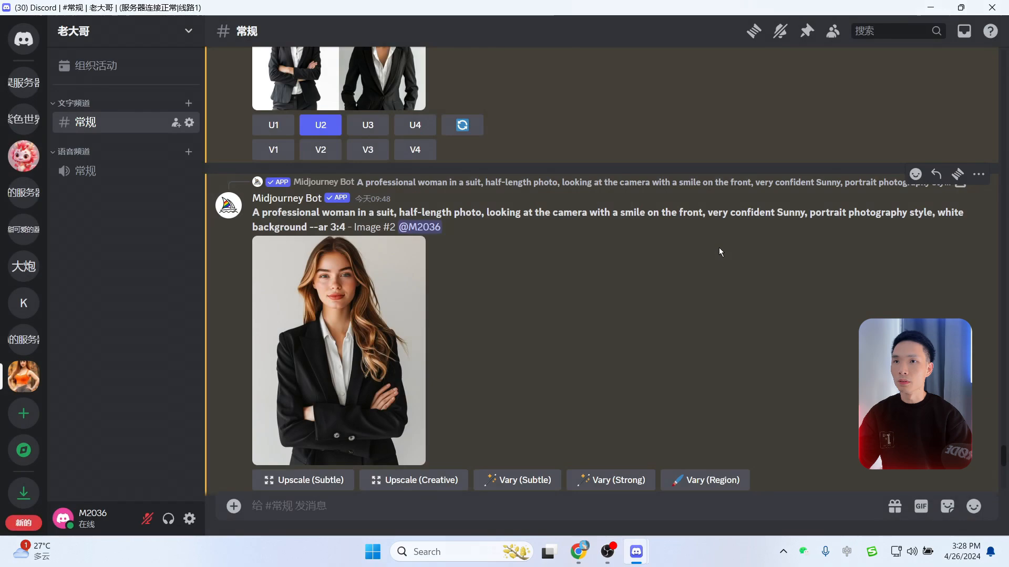
click(992, 7)
Step: Close the image and About Us tabs to get back to the Elementor editor
click(850, 13)
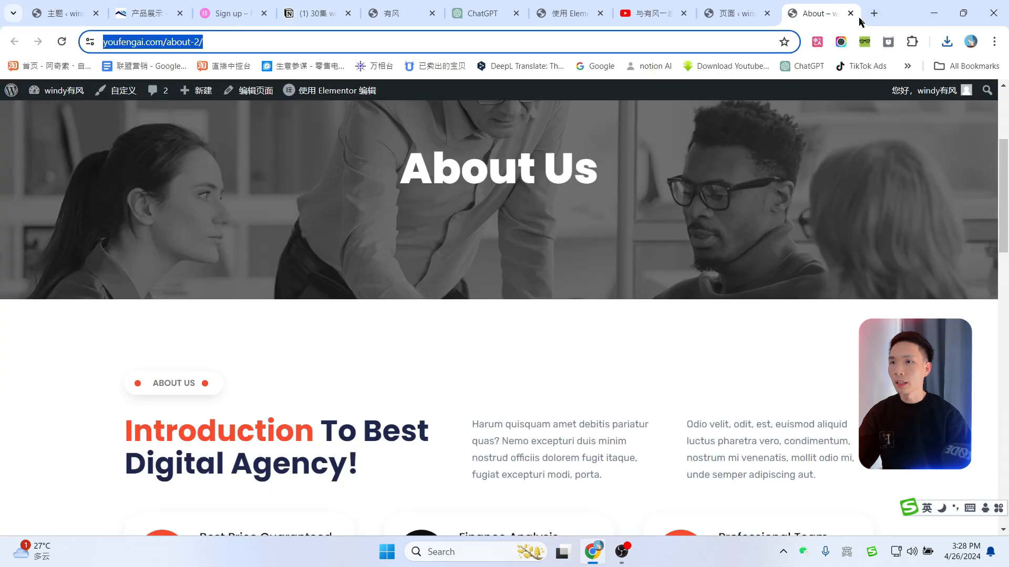
scroll(783, 224, up, 3)
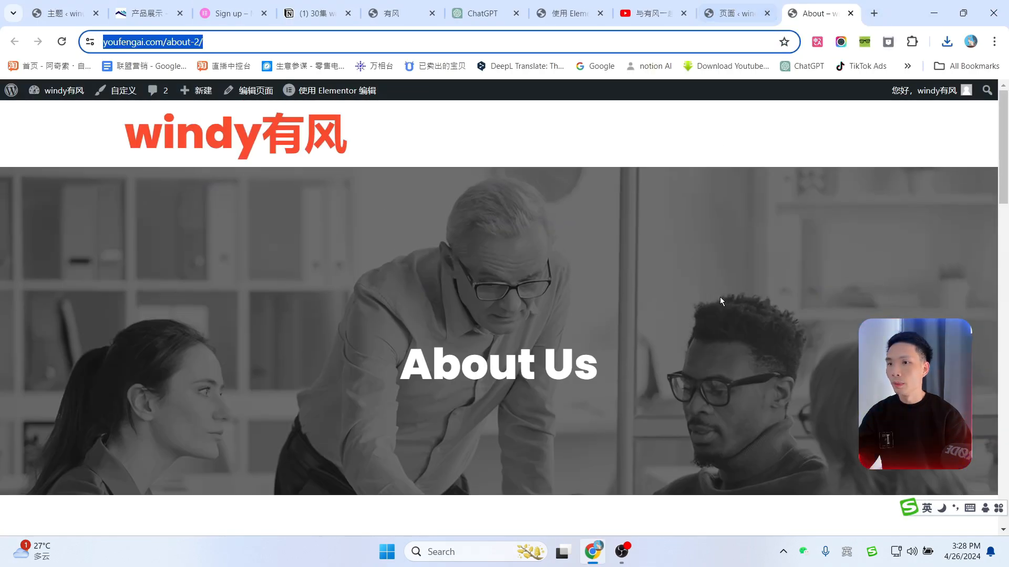
key(ctrl+w)
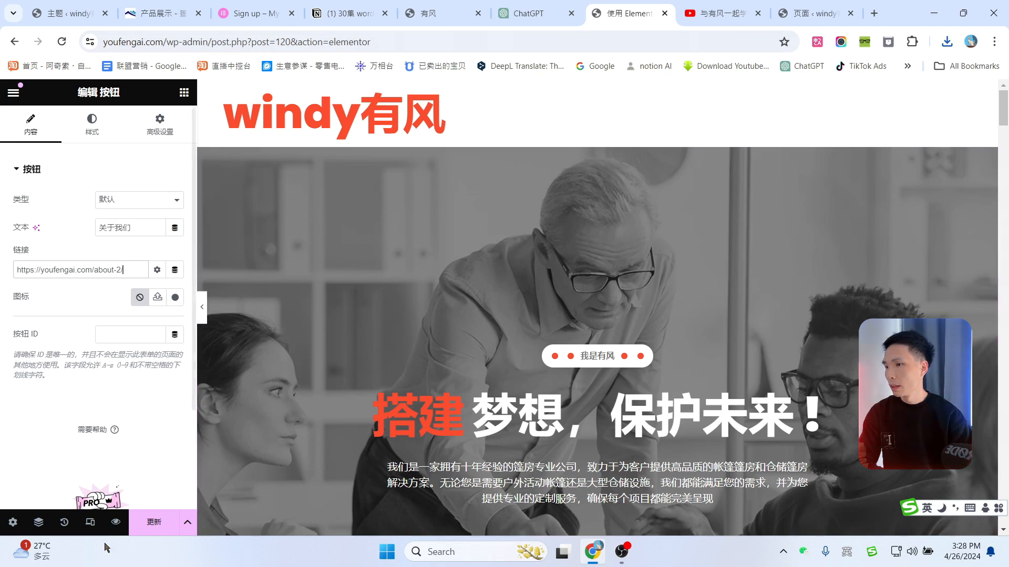
Step: Select hero-banner in the Navigator and open its Style background image picker
click(39, 522)
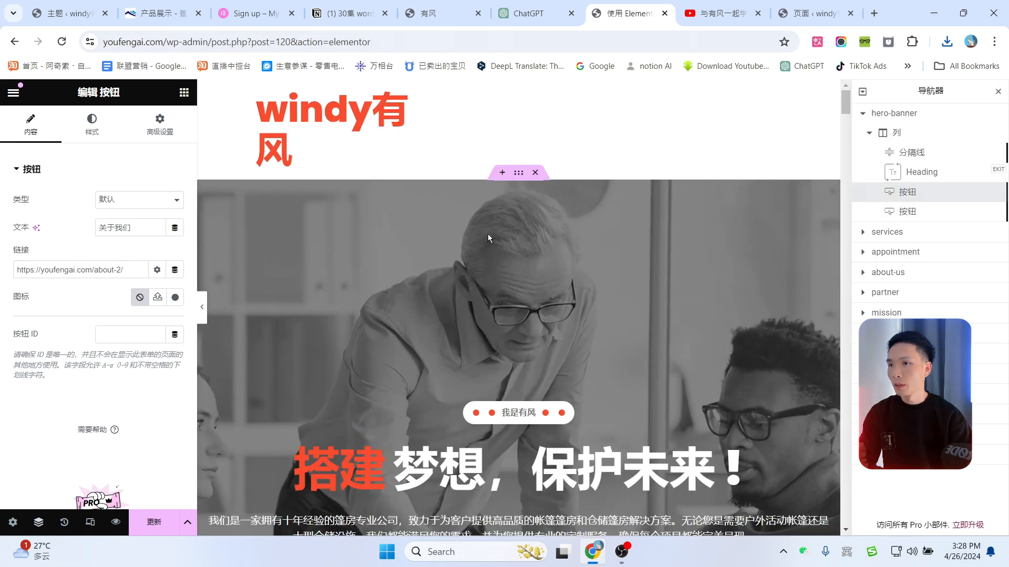
click(902, 114)
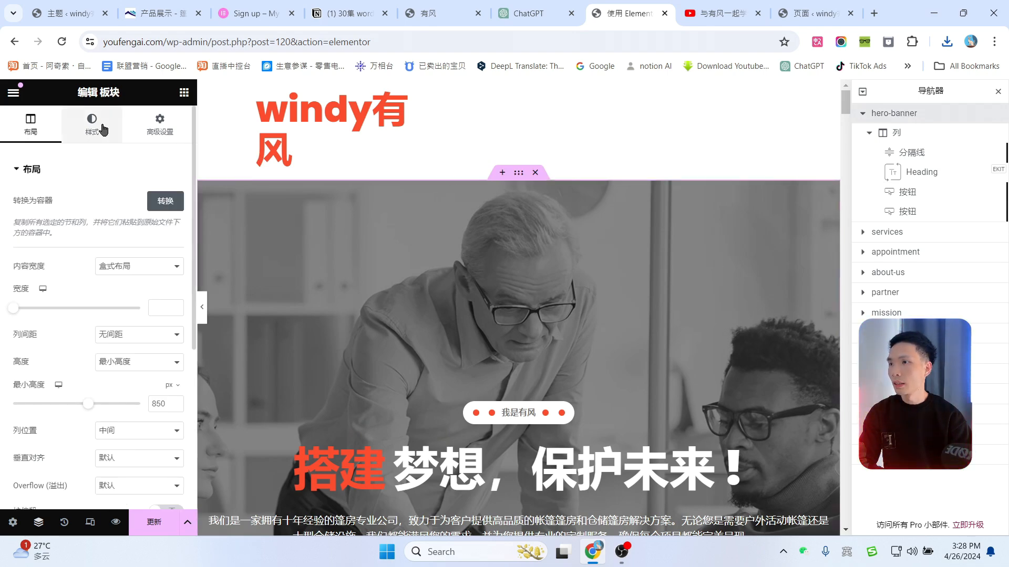
click(92, 108)
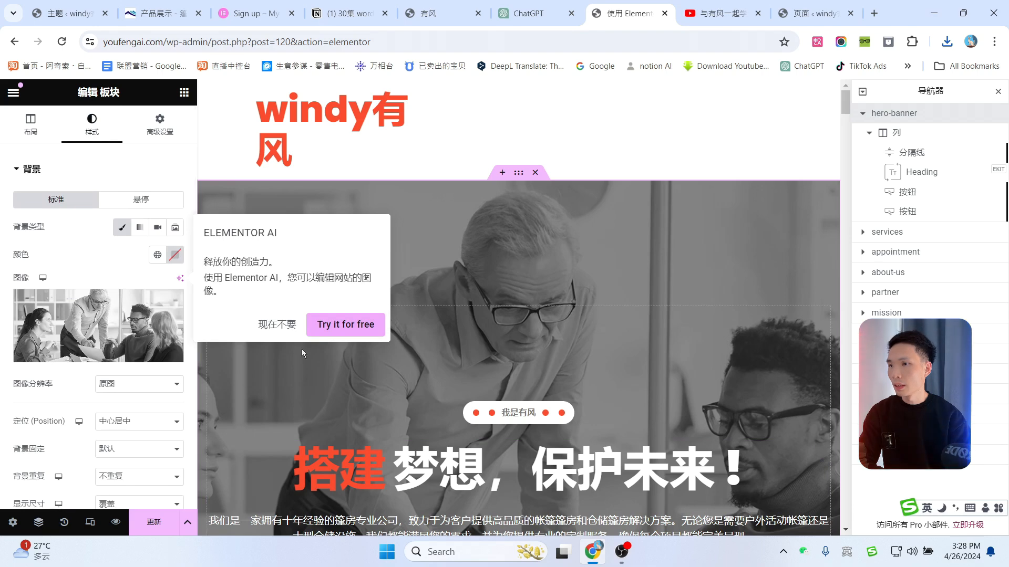
click(277, 329)
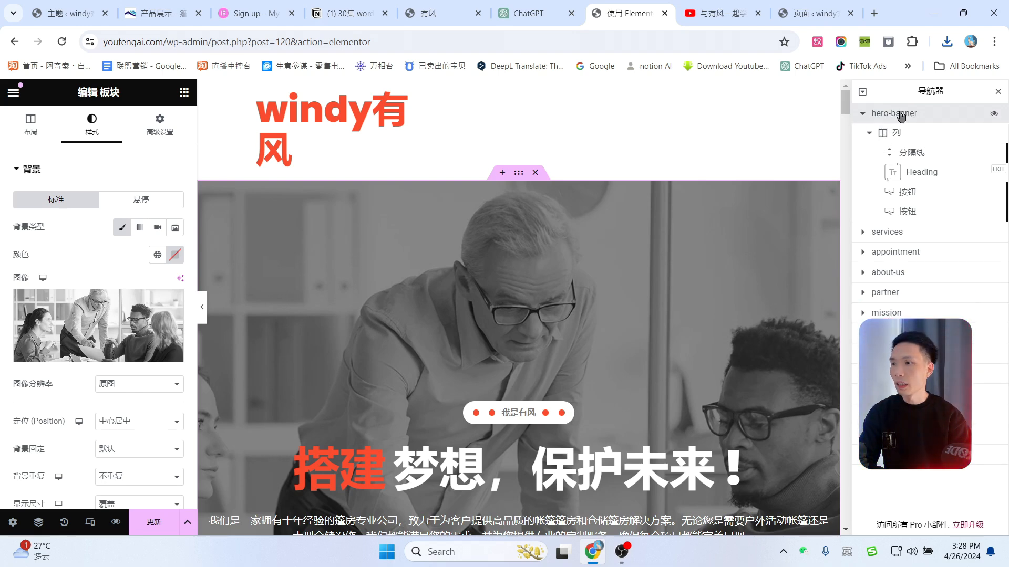
click(90, 355)
Step: Upload the images in 企业网站, from the woman portrait through Transparent_Tent, to the media library
click(191, 143)
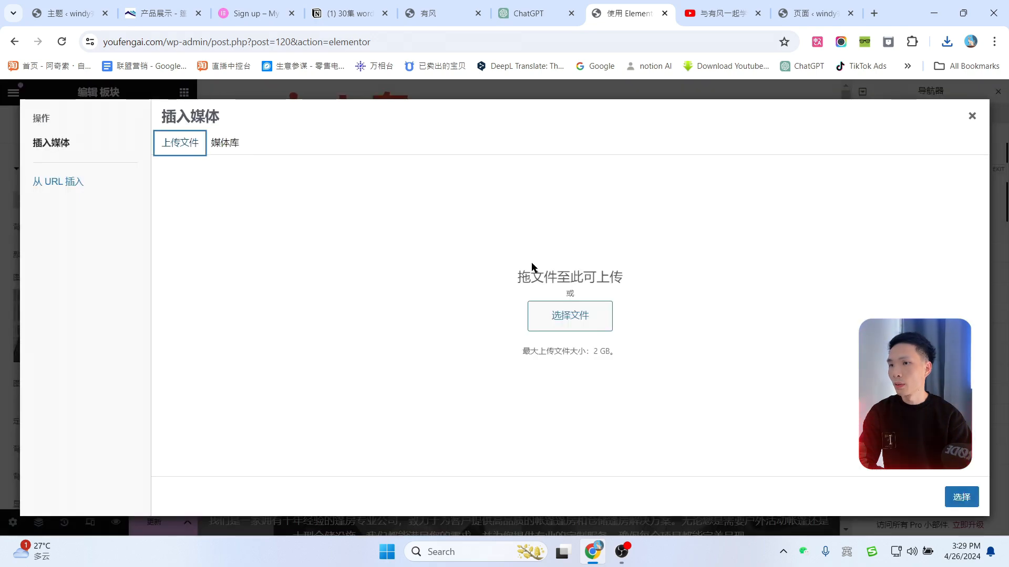
click(574, 318)
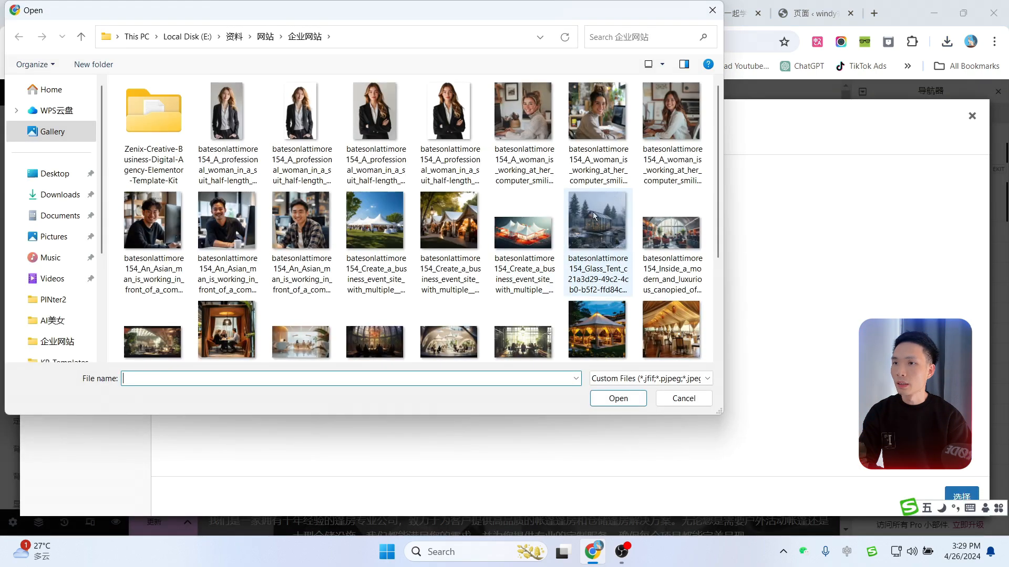
scroll(621, 261, down, 3)
scroll(620, 265, up, 3)
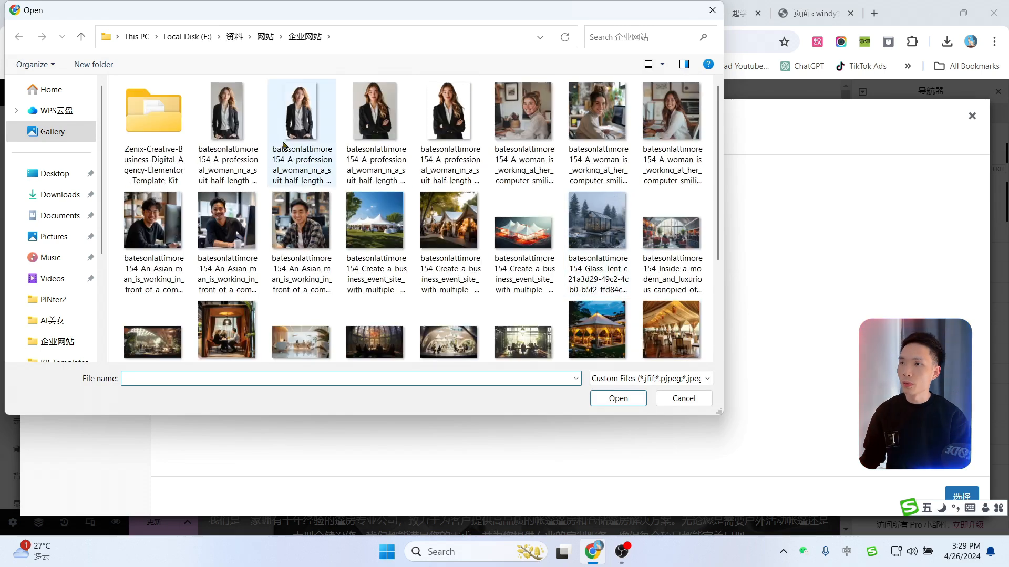
click(252, 122)
scroll(377, 202, down, 3)
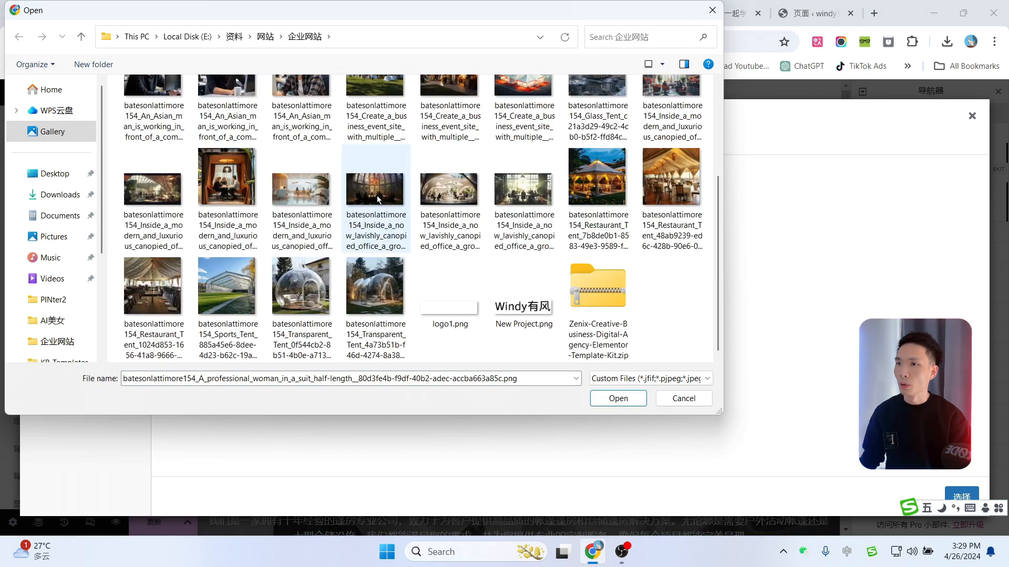
shift+click(379, 302)
scroll(361, 242, up, 3)
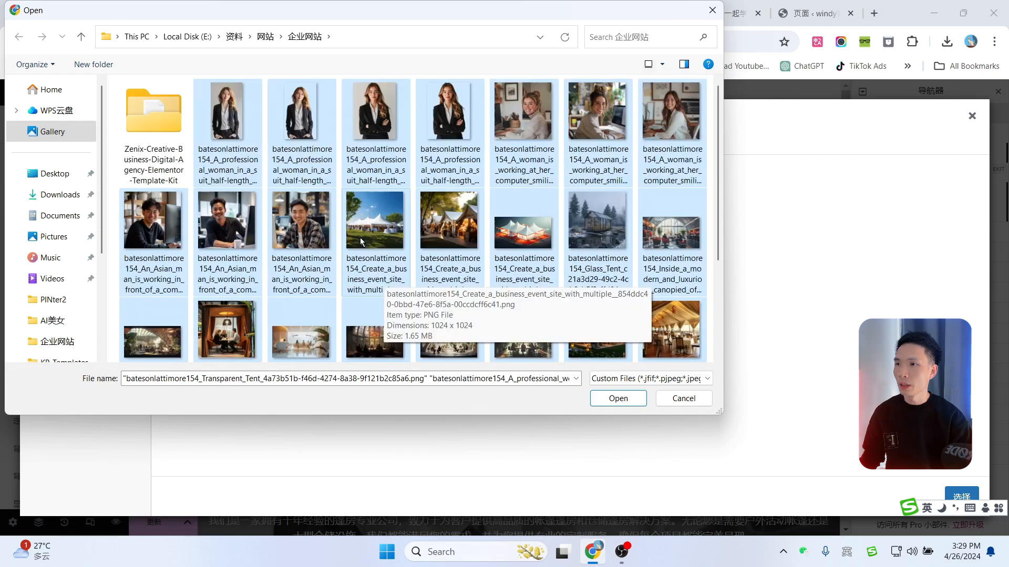
scroll(368, 221, down, 3)
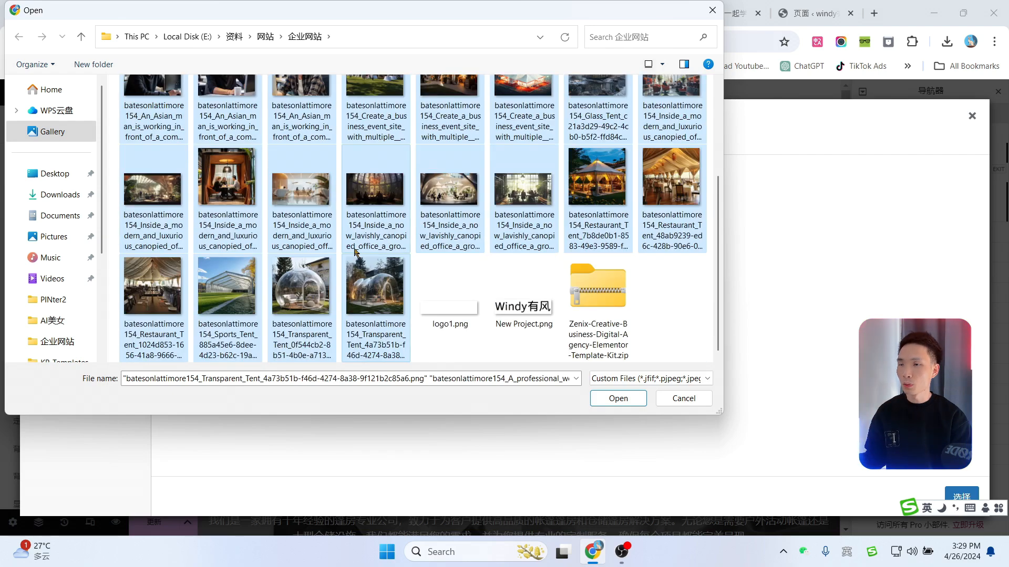
scroll(307, 118, up, 3)
click(618, 400)
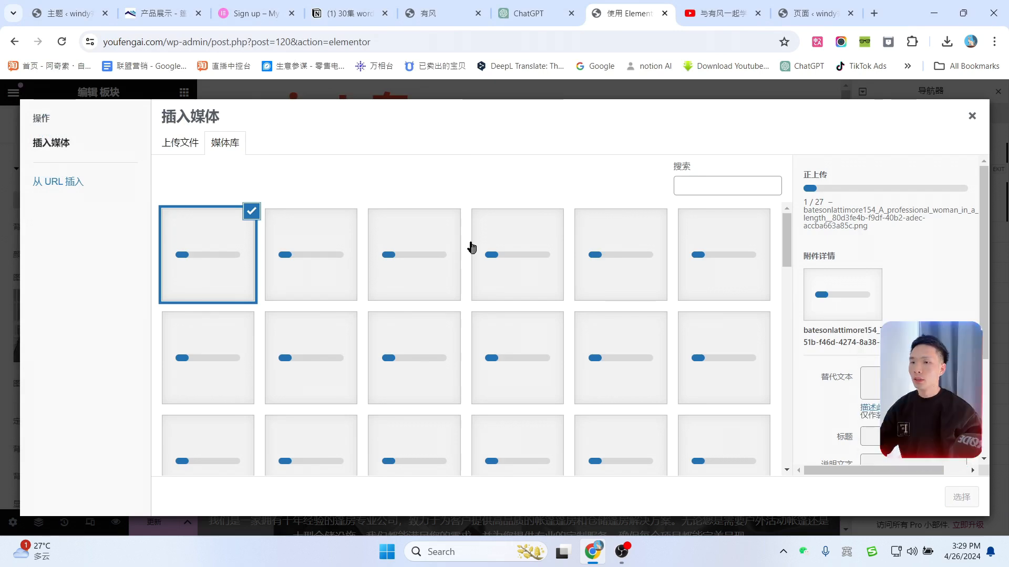
Step: Go to Pexels in a new tab and search for 'tent' photos
click(874, 13)
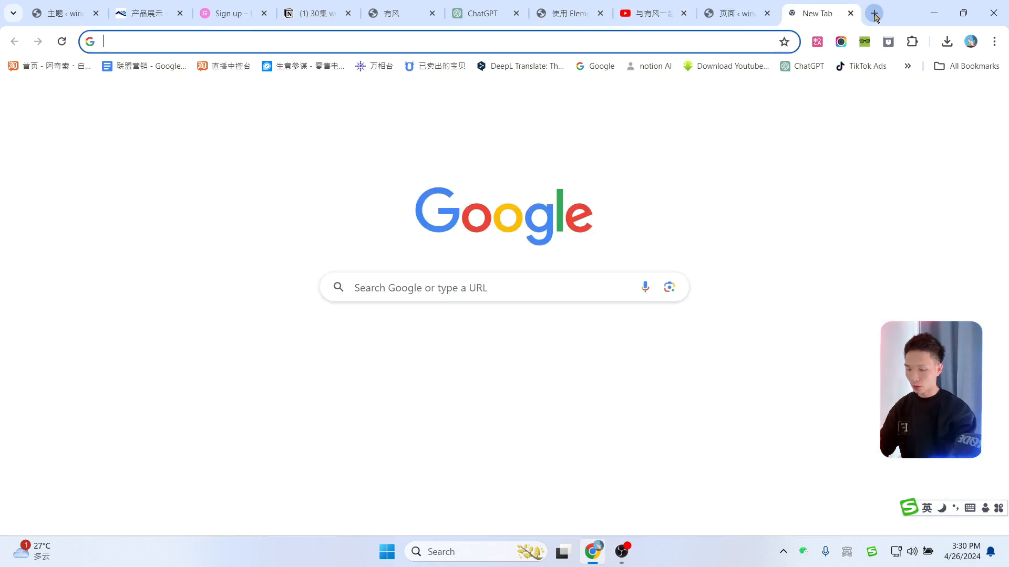
text(pe)
key(Return)
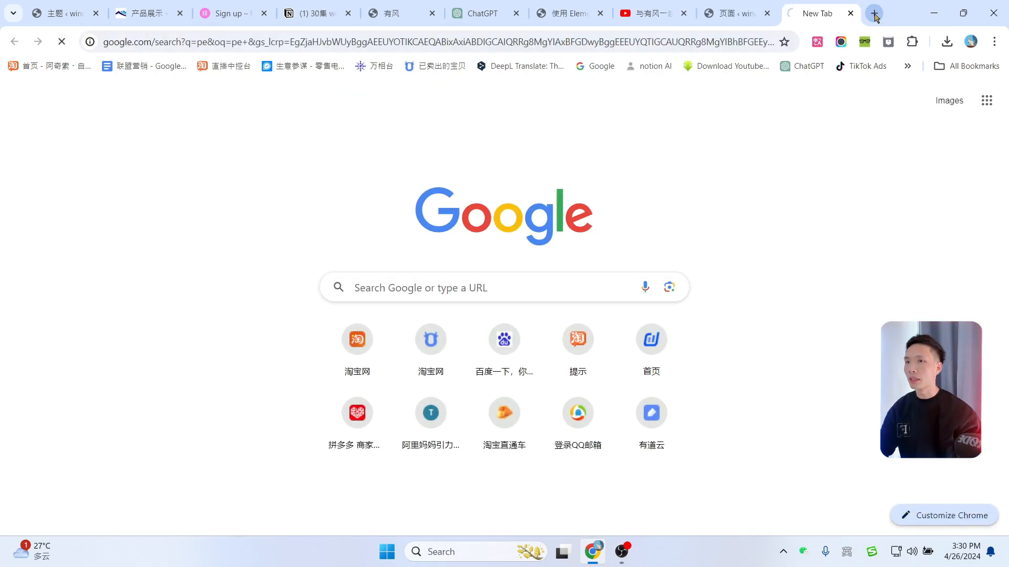
click(738, 44)
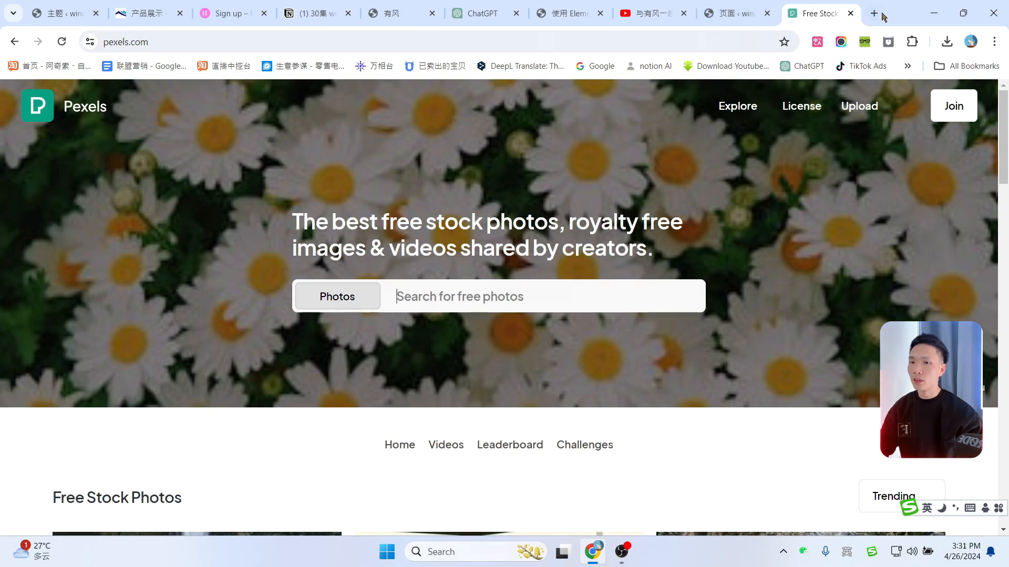
click(874, 14)
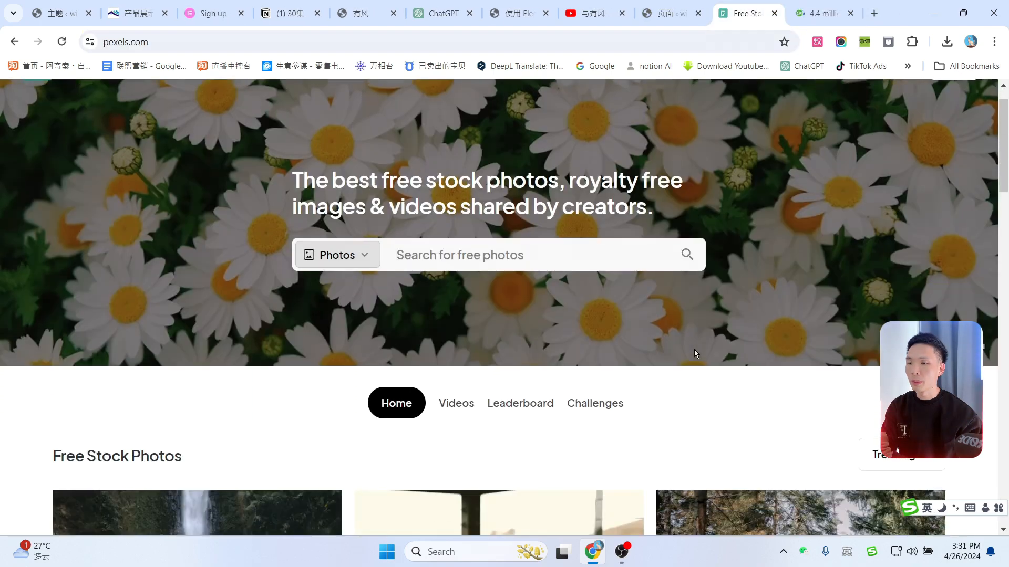
scroll(694, 352, down, 20)
scroll(702, 408, up, 6)
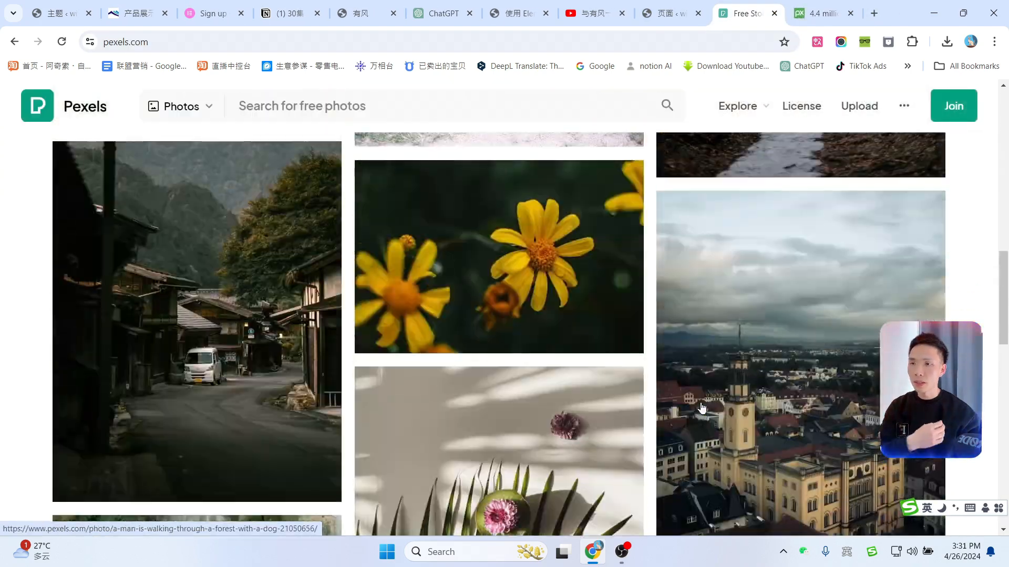
scroll(702, 407, up, 15)
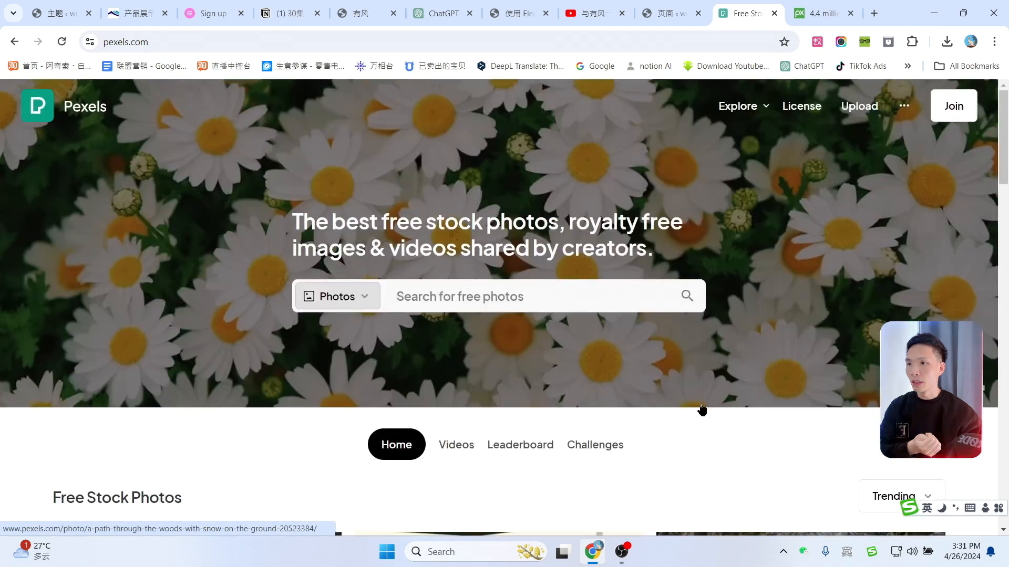
click(483, 296)
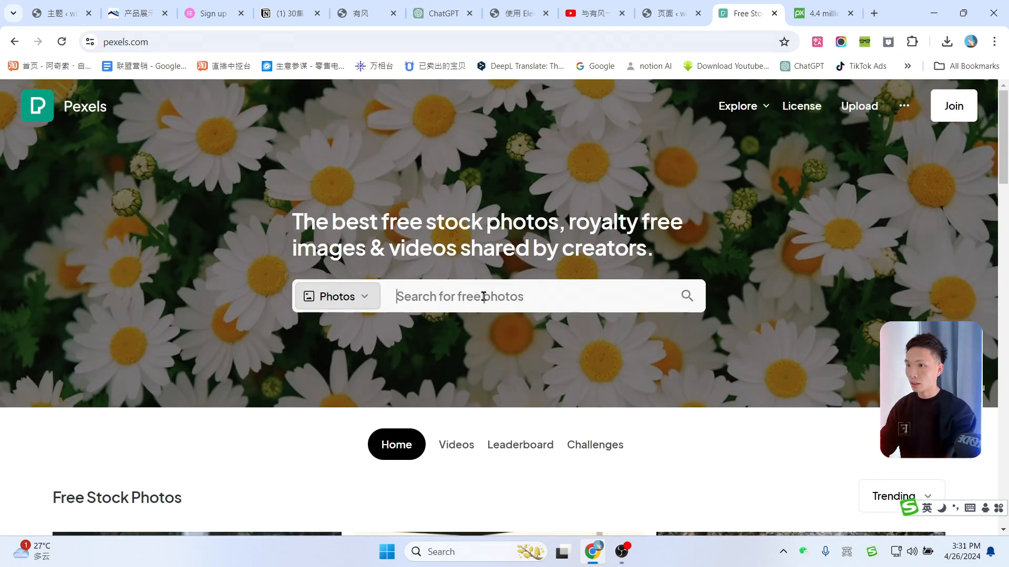
text(ten)
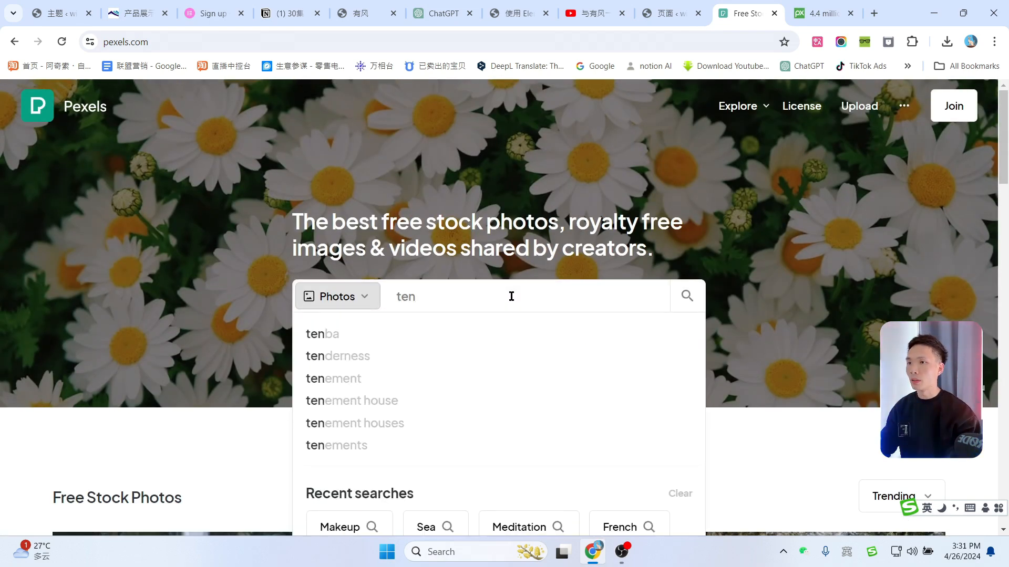
text(t)
key(Return)
Step: Browse the Pexels tent results and the Pixabay gallery, then close the stock-photo tabs
scroll(435, 345, down, 10)
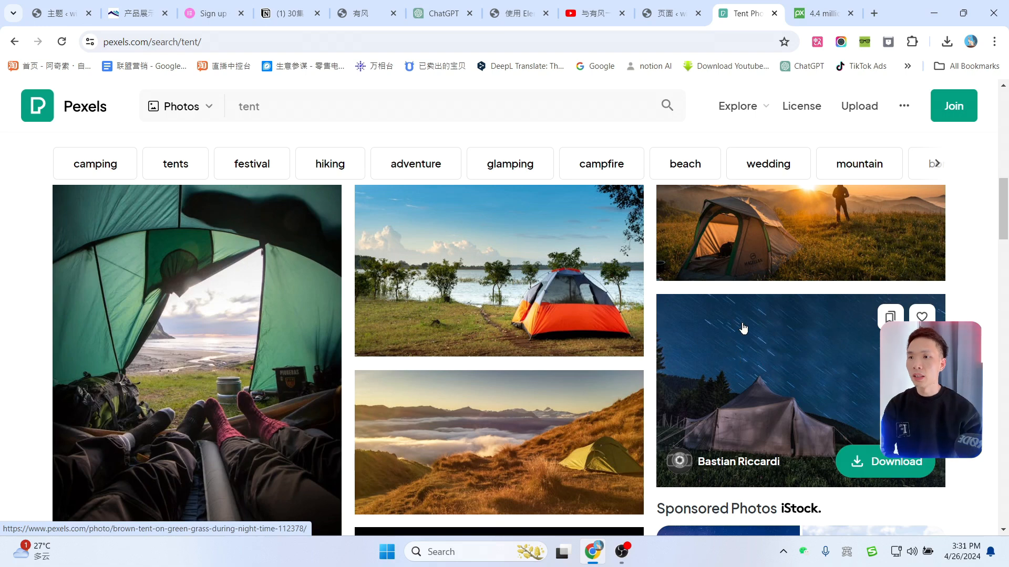
mouse_move(494, 282)
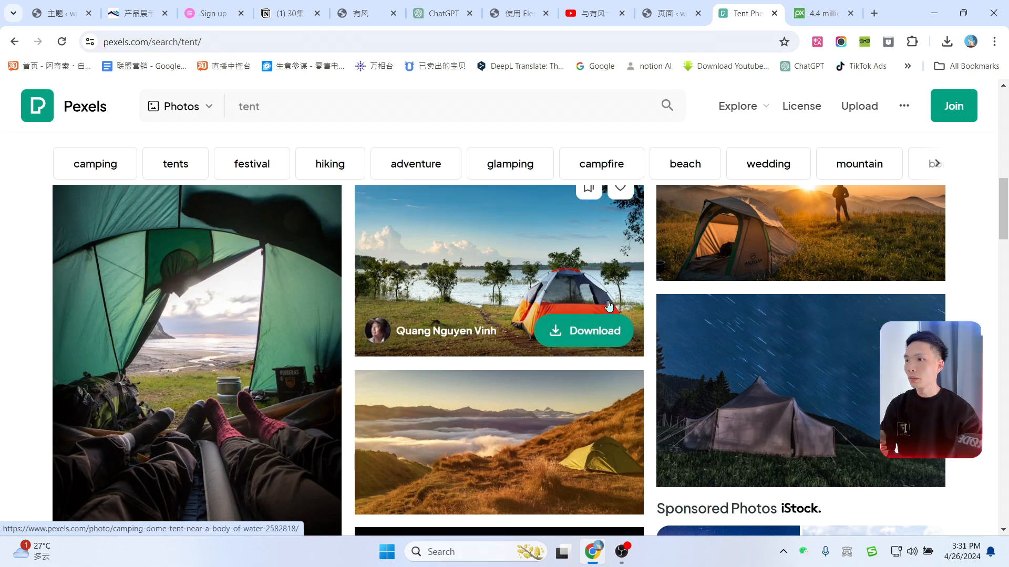
key(ctrl+Tab)
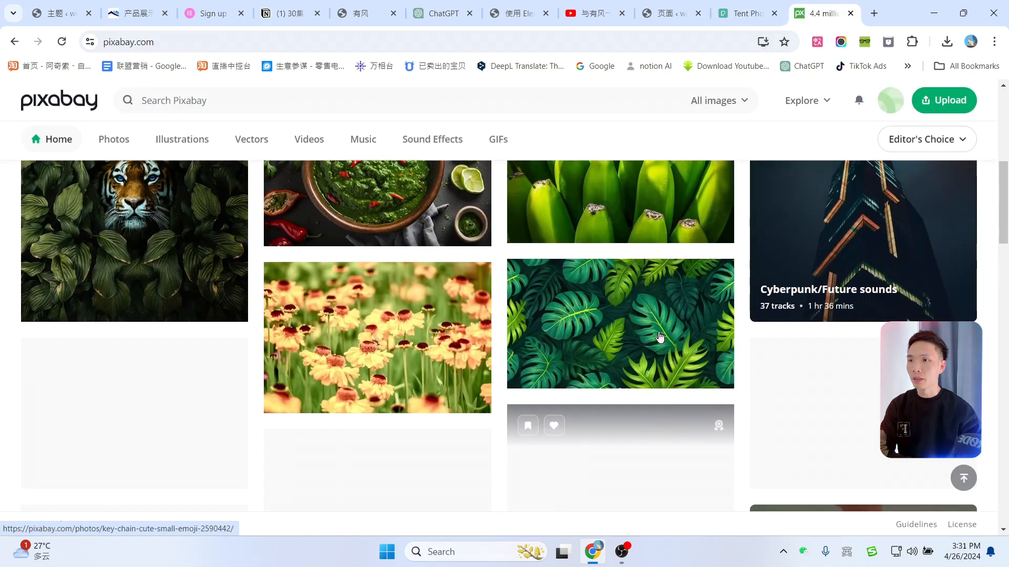
scroll(660, 338, up, 10)
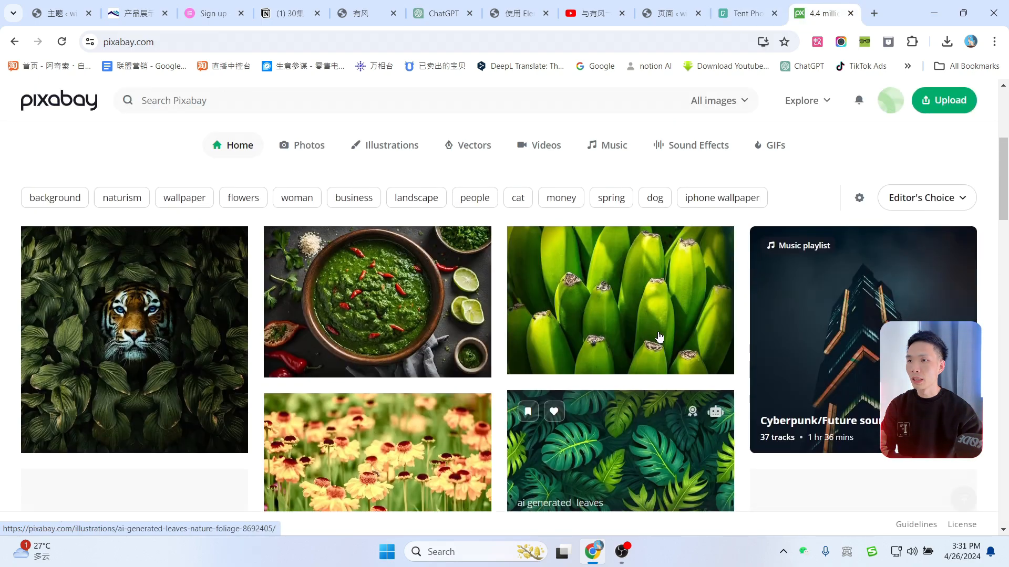
scroll(297, 329, down, 2)
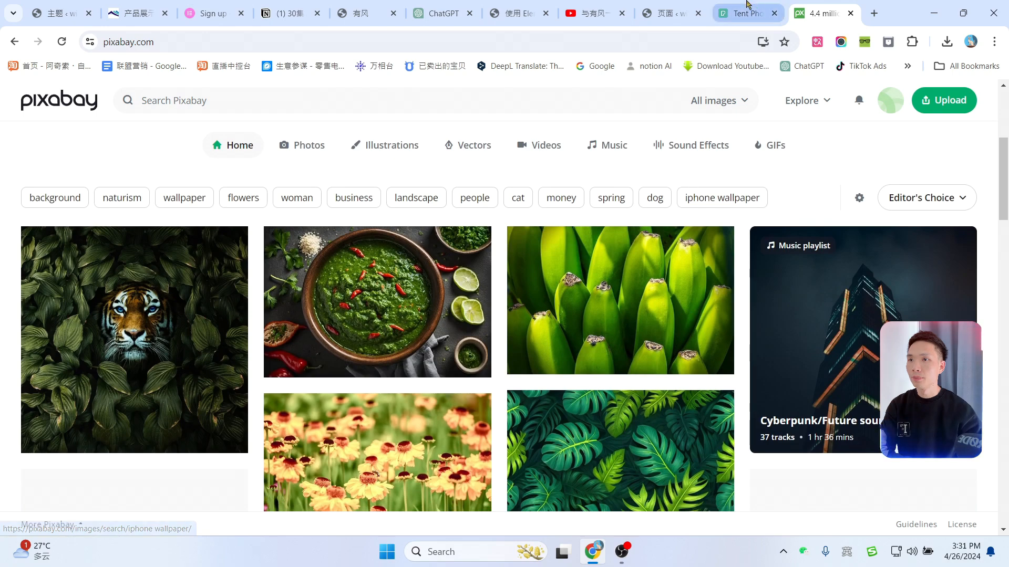
click(745, 13)
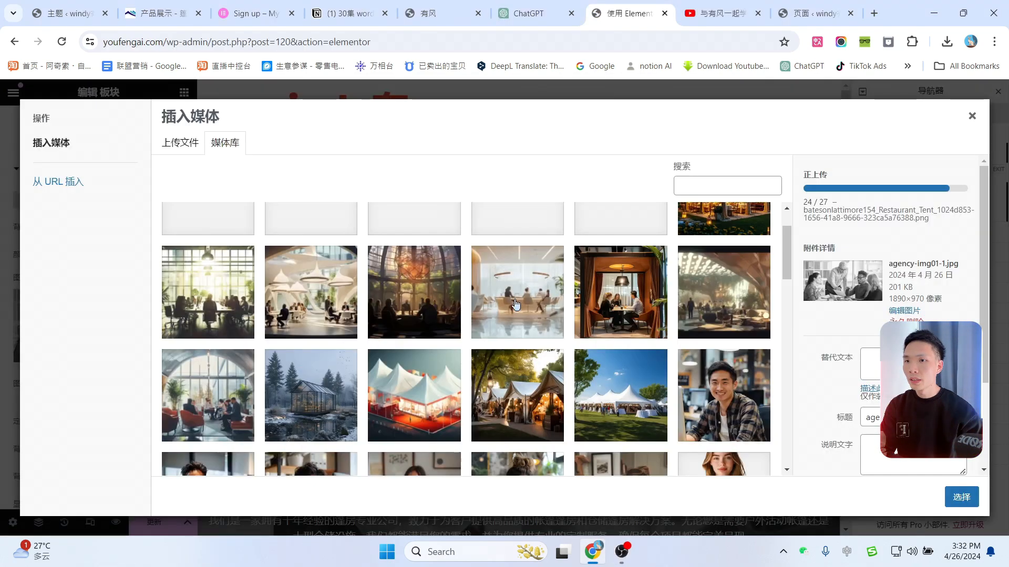
Step: Choose the modern luxurious canopied-office image from the media library as the hero background
click(516, 304)
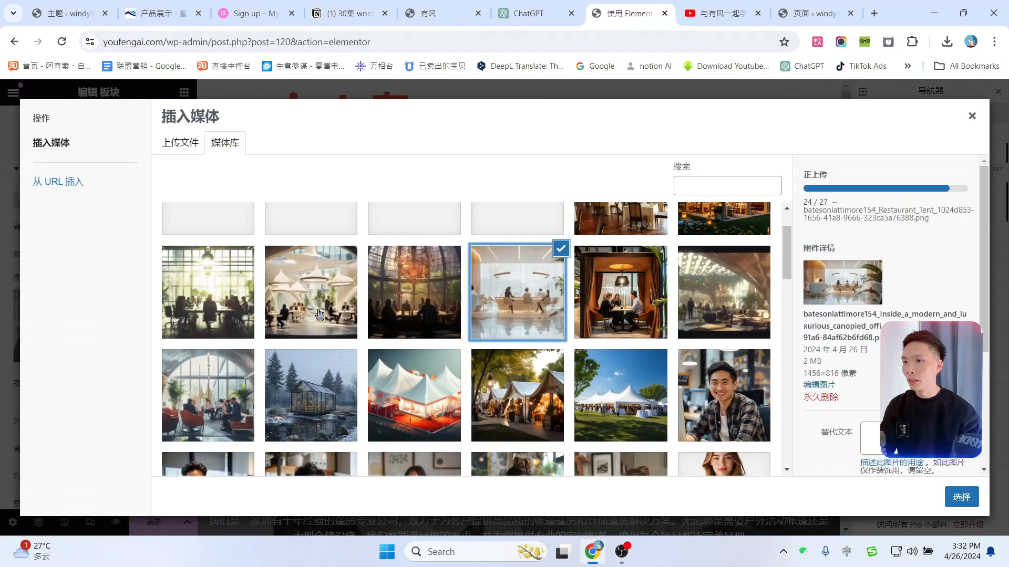
click(243, 303)
click(423, 293)
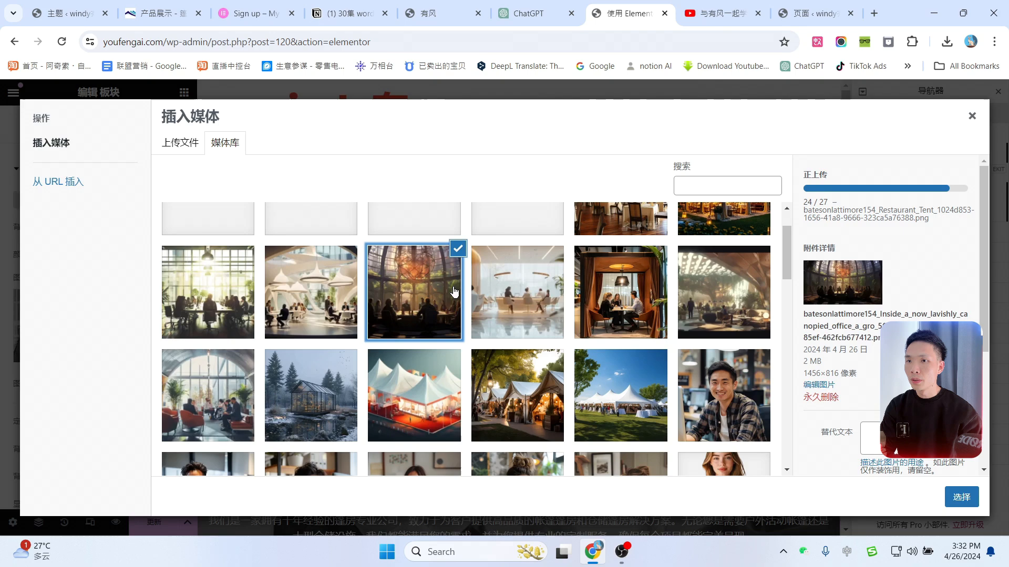
click(481, 292)
scroll(772, 277, up, 1)
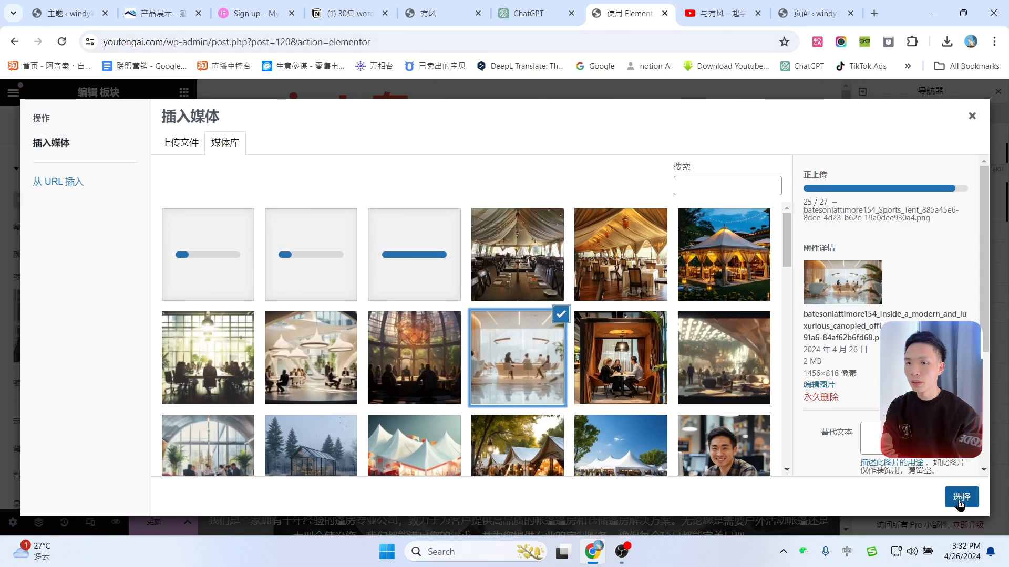
click(965, 502)
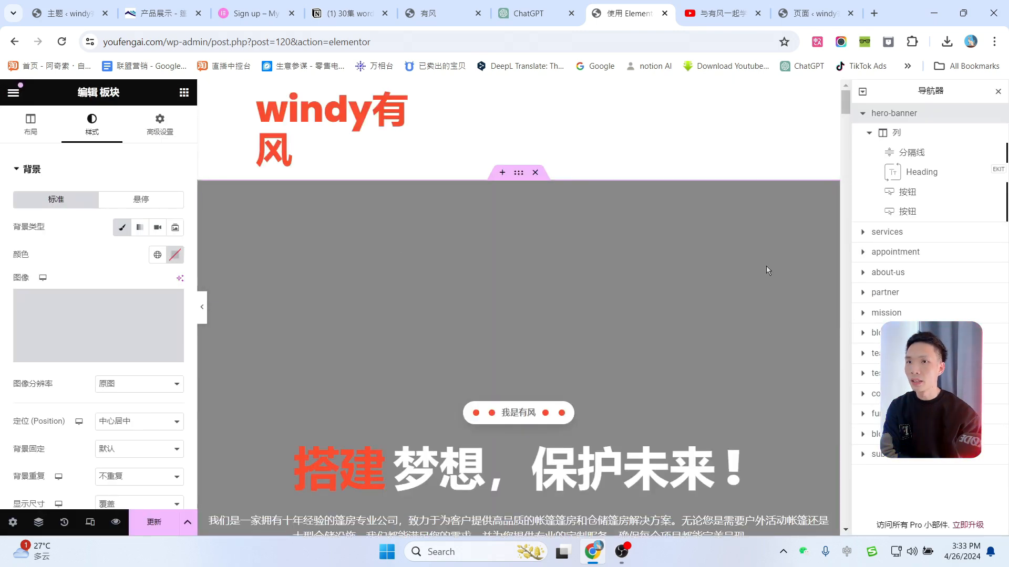
Step: Close the Navigator and reload the editor so the canopied-office background shows
click(998, 92)
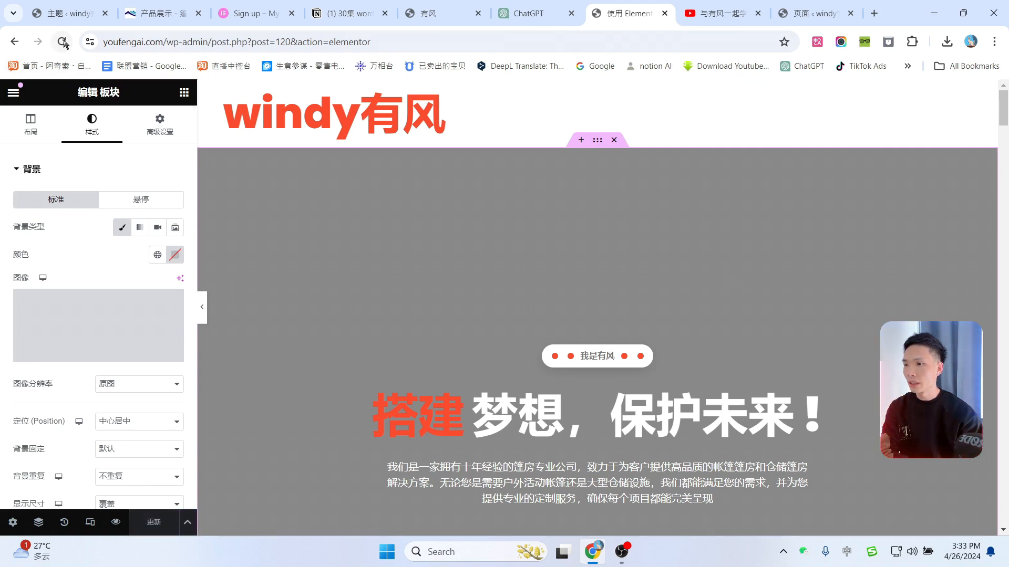
scroll(551, 194, down, 3)
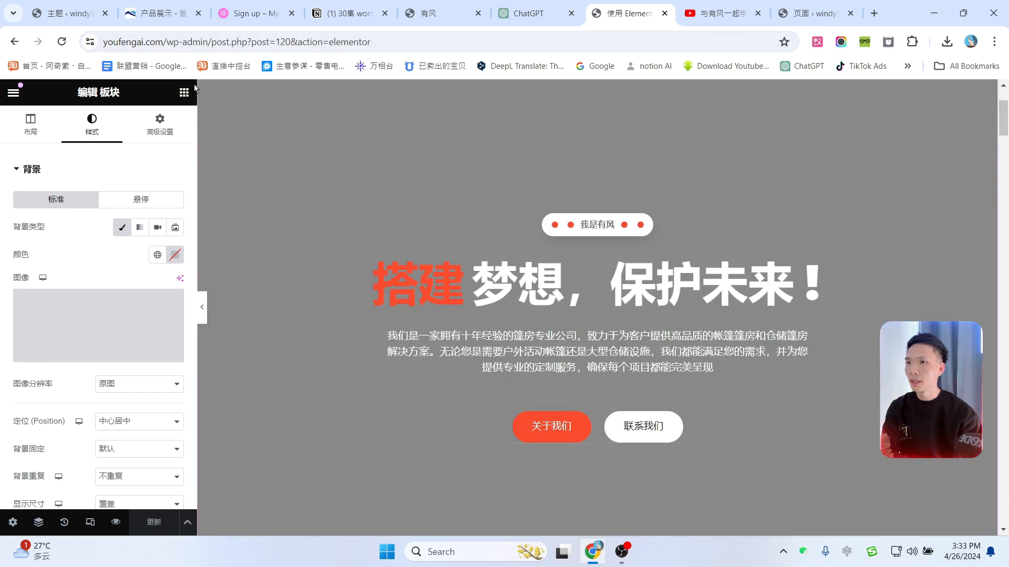
click(60, 44)
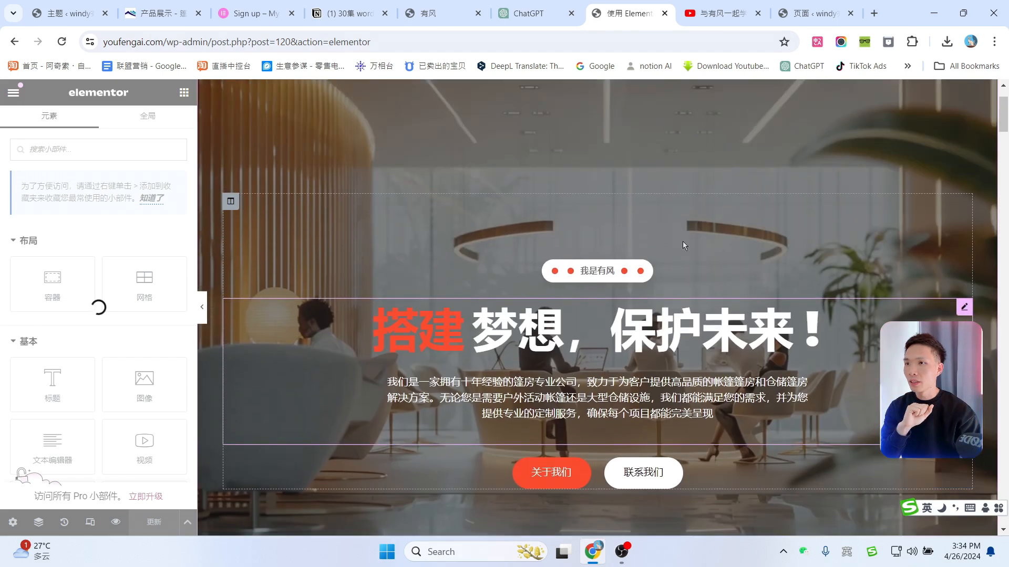
scroll(715, 231, up, 2)
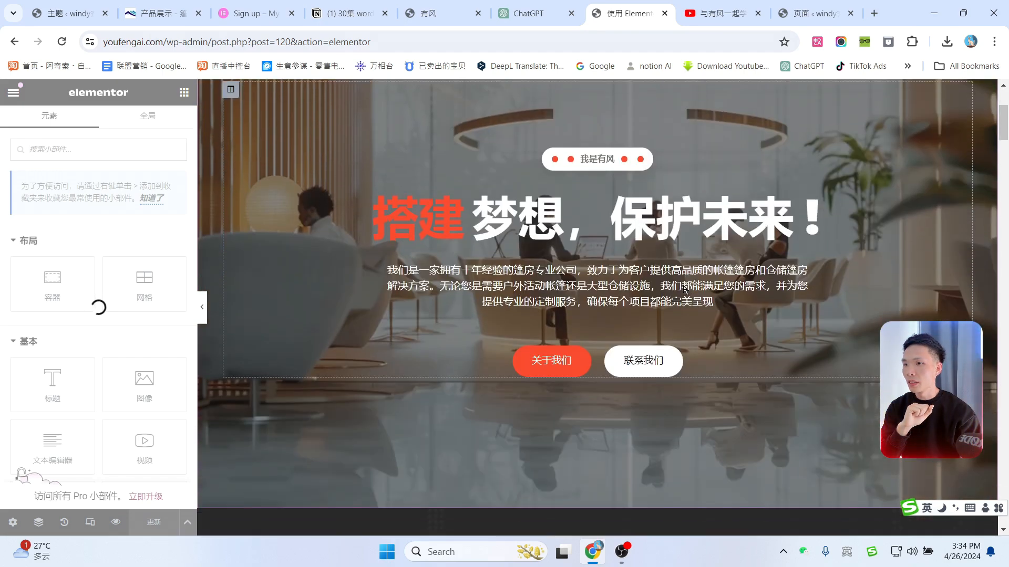
scroll(665, 274, down, 6)
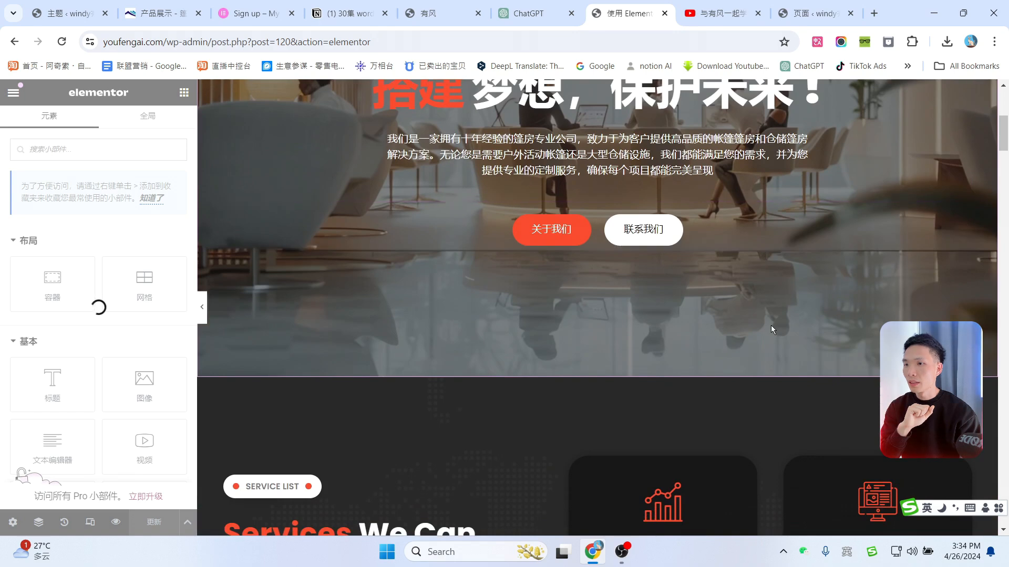
scroll(715, 328, down, 2)
scroll(715, 329, down, 3)
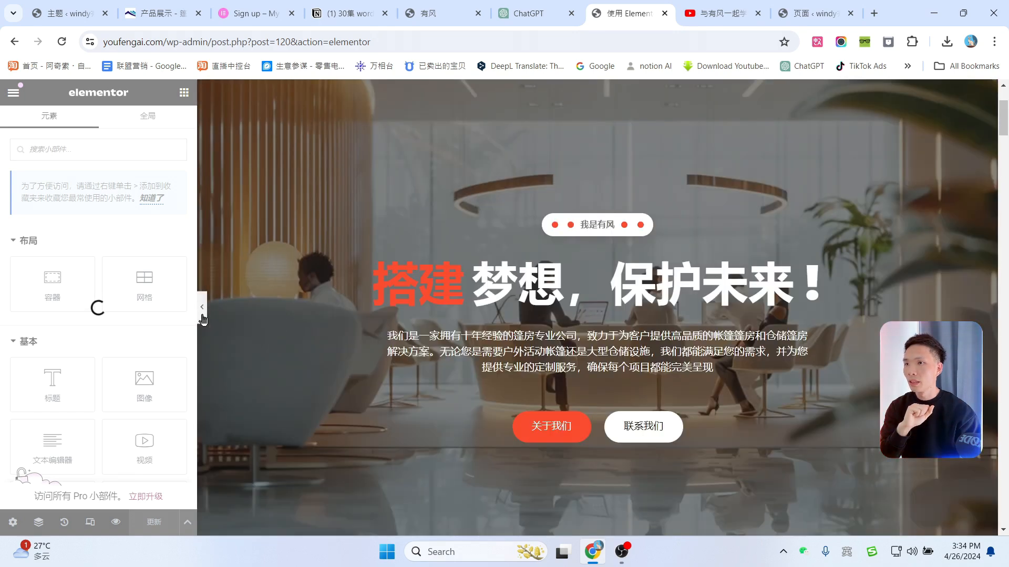
Step: Preview the page full-width with the panel hidden, then restore the panel and scroll through
click(201, 313)
scroll(693, 247, down, 7)
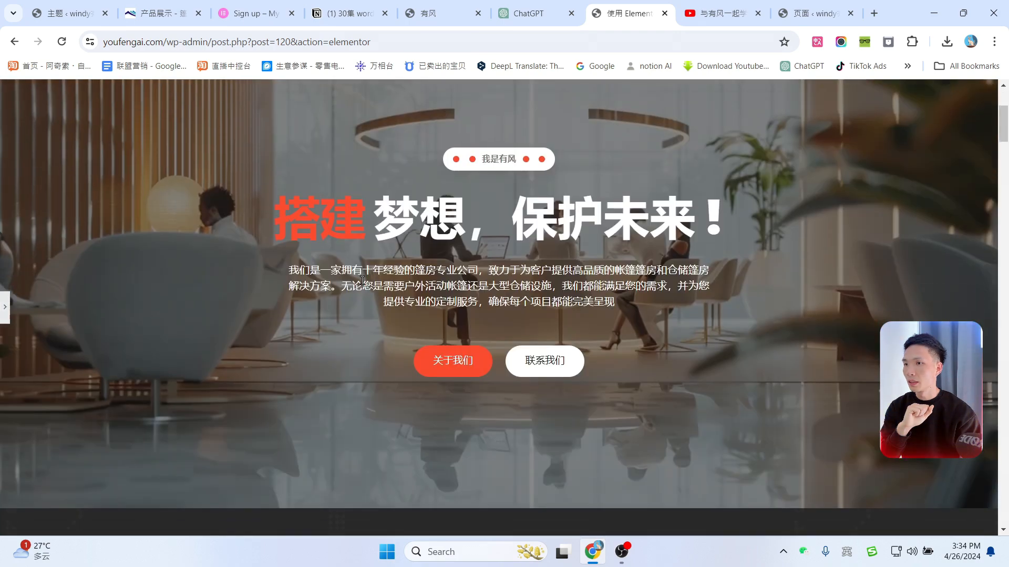
scroll(546, 279, up, 5)
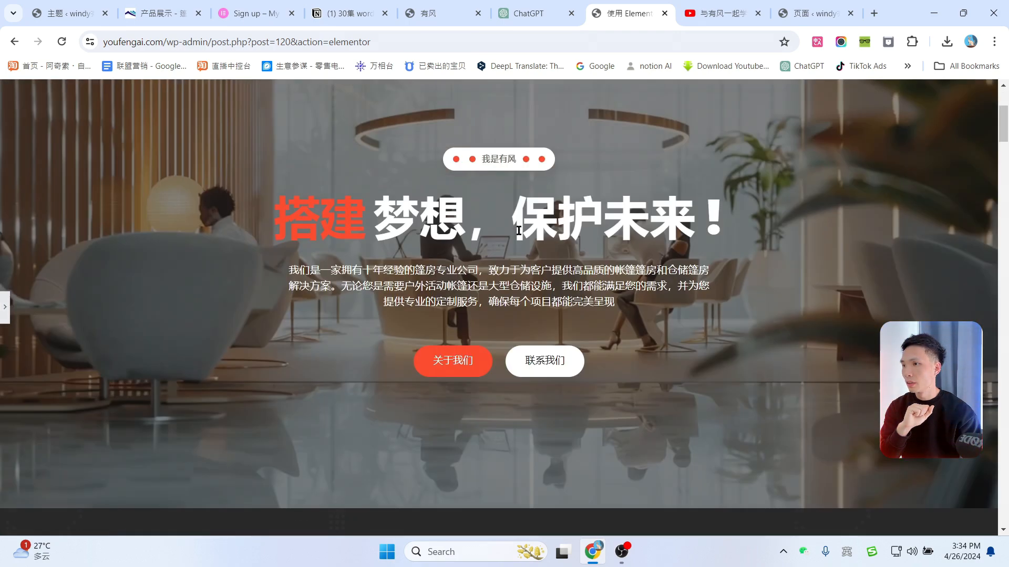
click(6, 315)
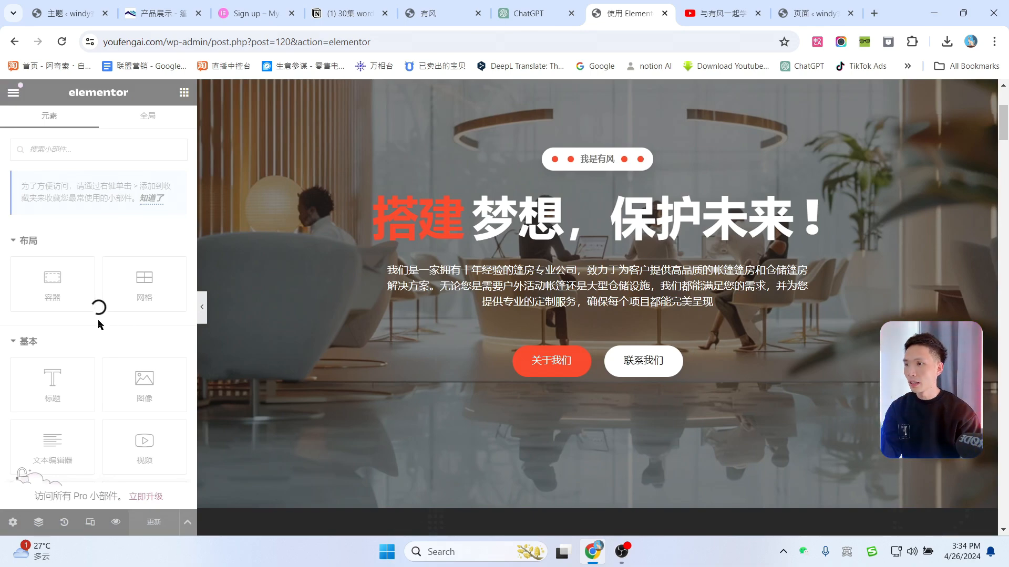
scroll(607, 314, down, 2)
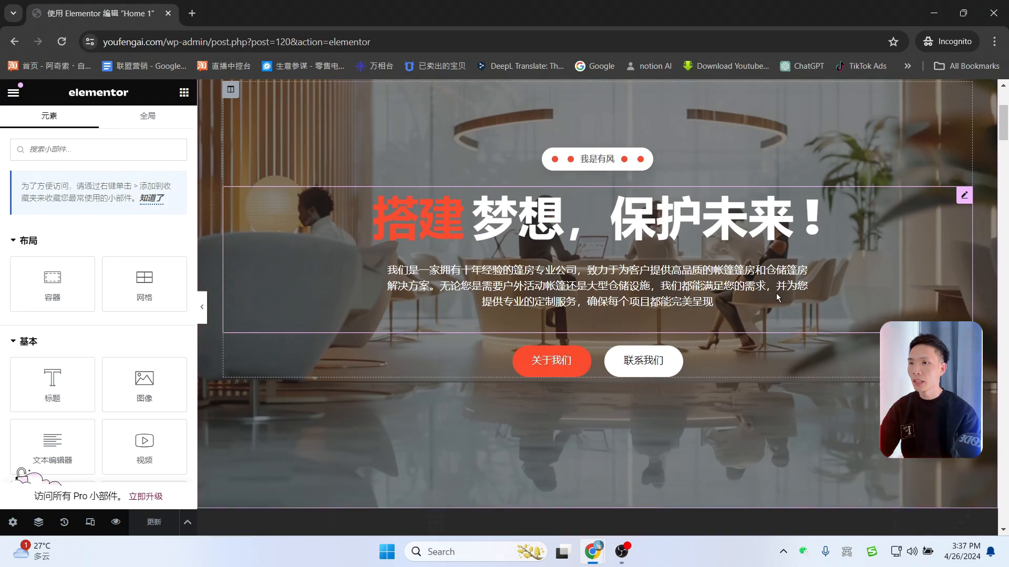
scroll(777, 293, down, 4)
scroll(689, 277, down, 5)
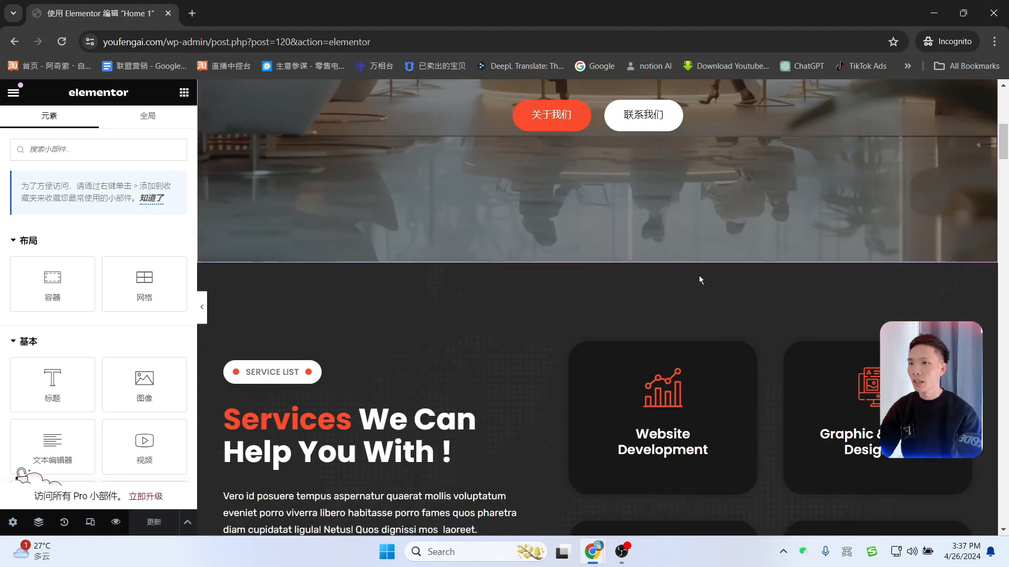
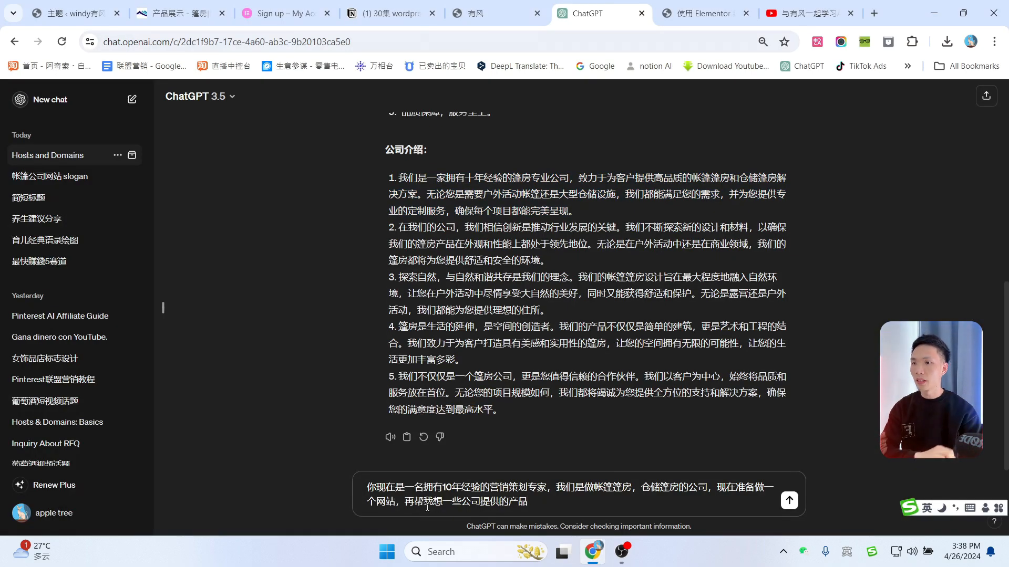
Step: Ask ChatGPT for tent and storage-tent product ideas, then return to the Elementor editor
key(Return)
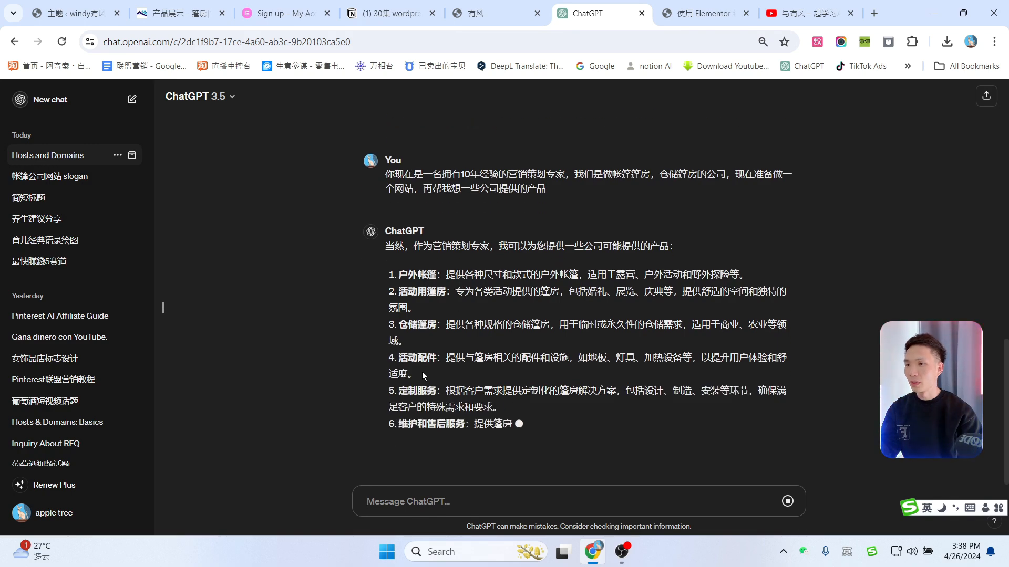
drag(707, 5, 612, 4)
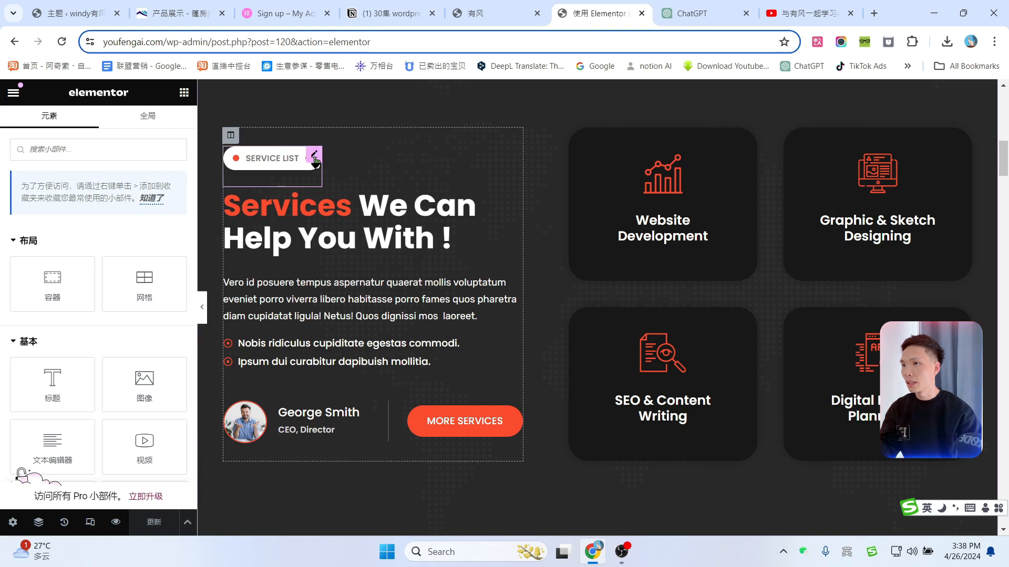
Step: Change the SERVICE LIST badge text to 我们的产品
click(315, 158)
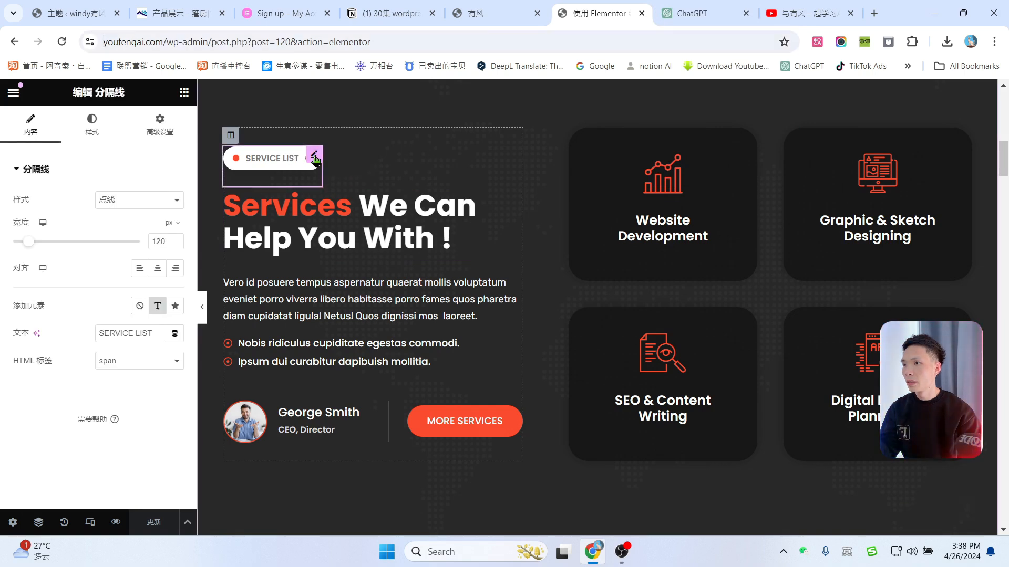
drag(155, 334, 89, 333)
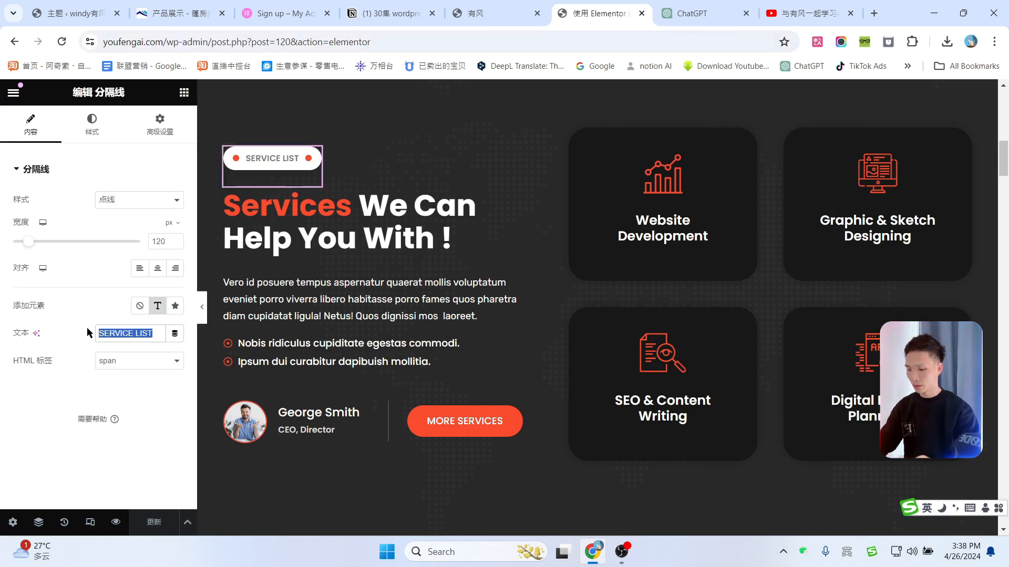
text(我们的产品)
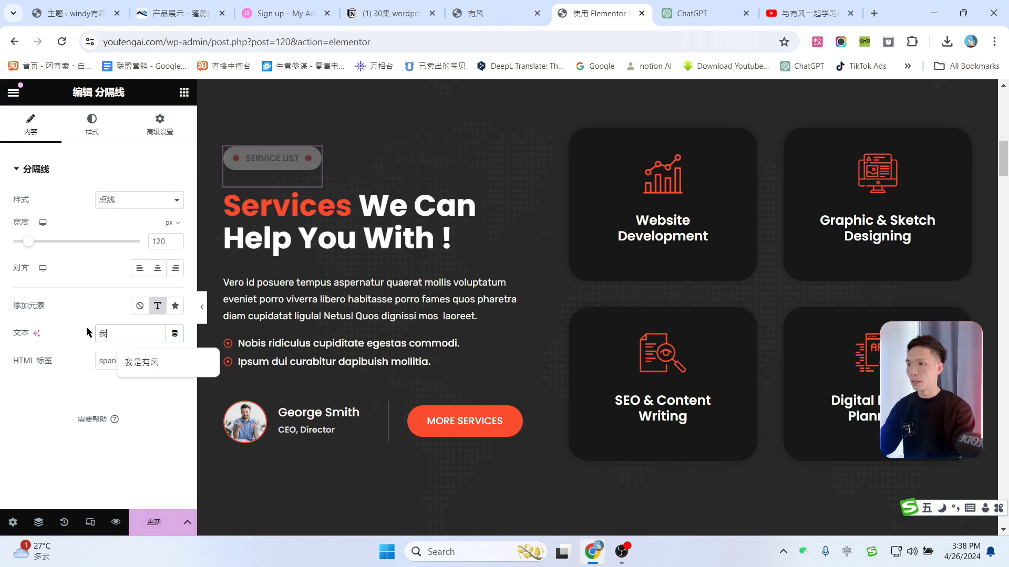
Step: Retitle the Services heading to 产品 我们可以为你提供
click(337, 223)
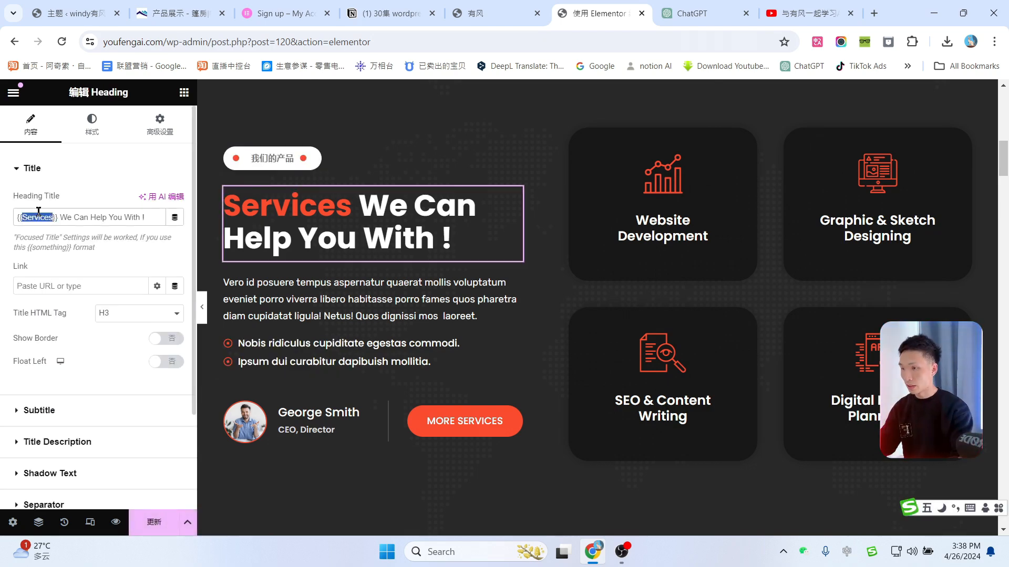
text(产品)
drag(46, 216, 139, 215)
text(q)
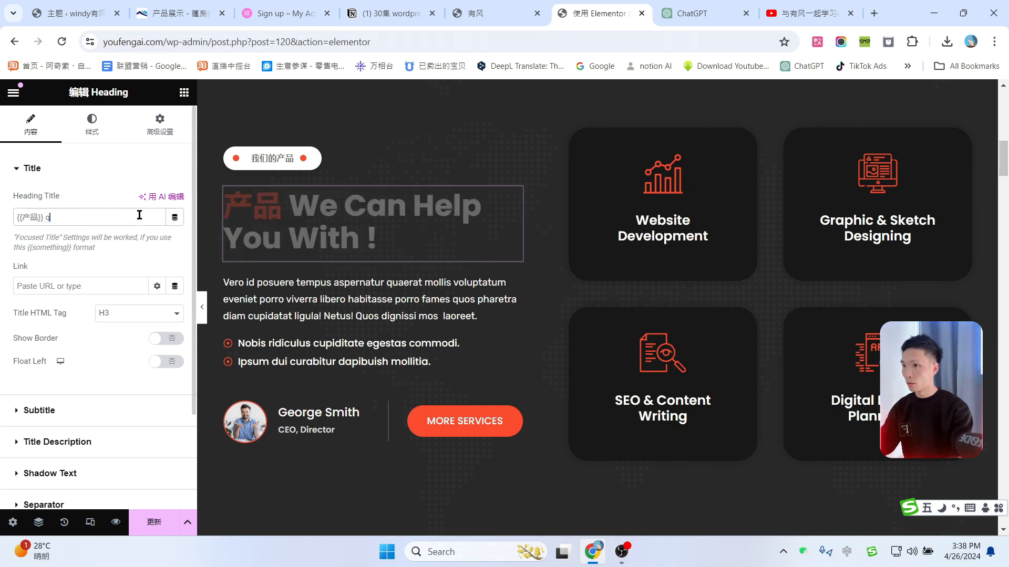
key(BackSpace)
text(我们可以为你r)
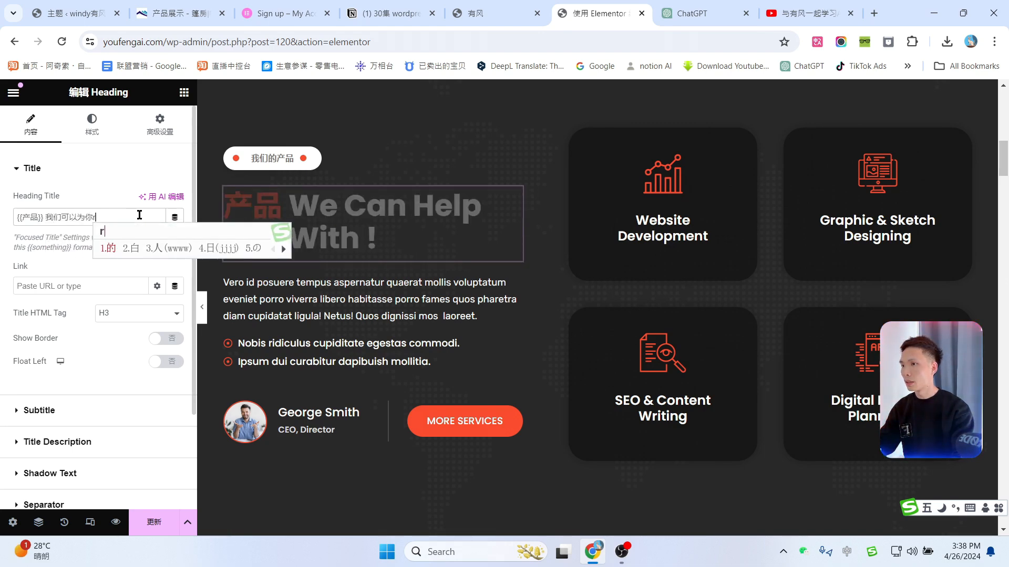
key(BackSpace)
text(提供)
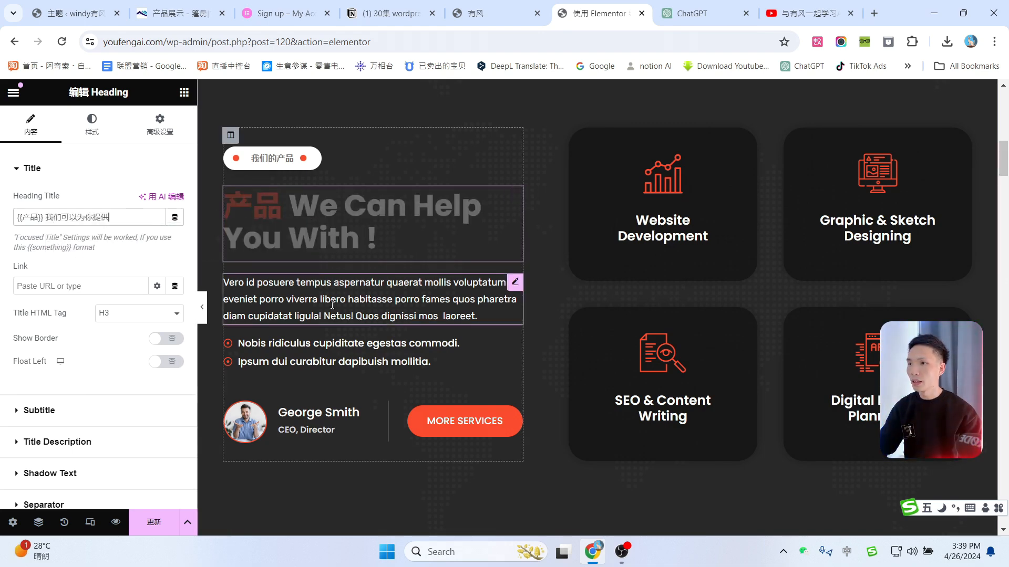
Step: Select the Latin body paragraph, then bring up the ChatGPT conversation
click(332, 304)
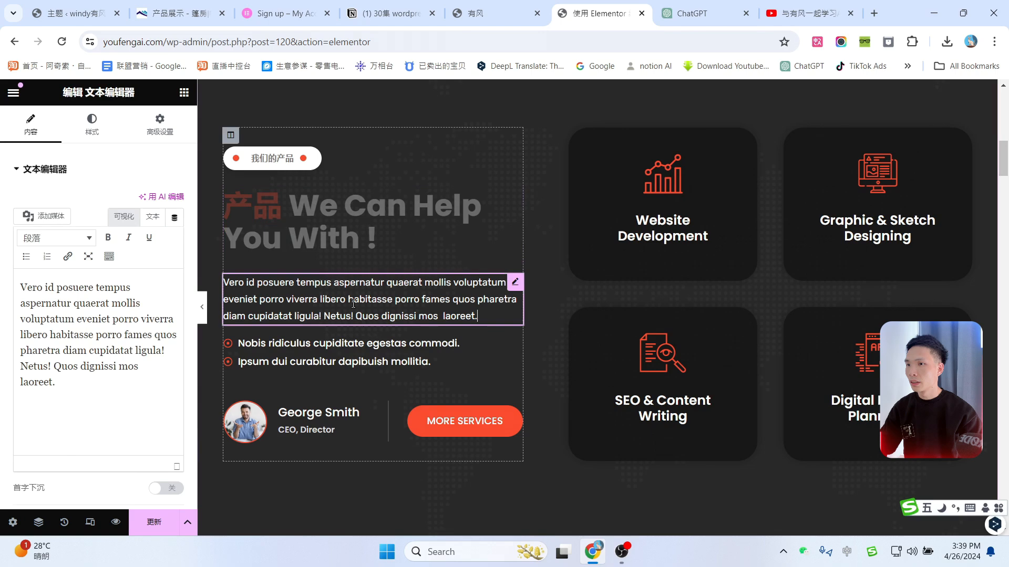
click(689, 6)
scroll(450, 298, up, 6)
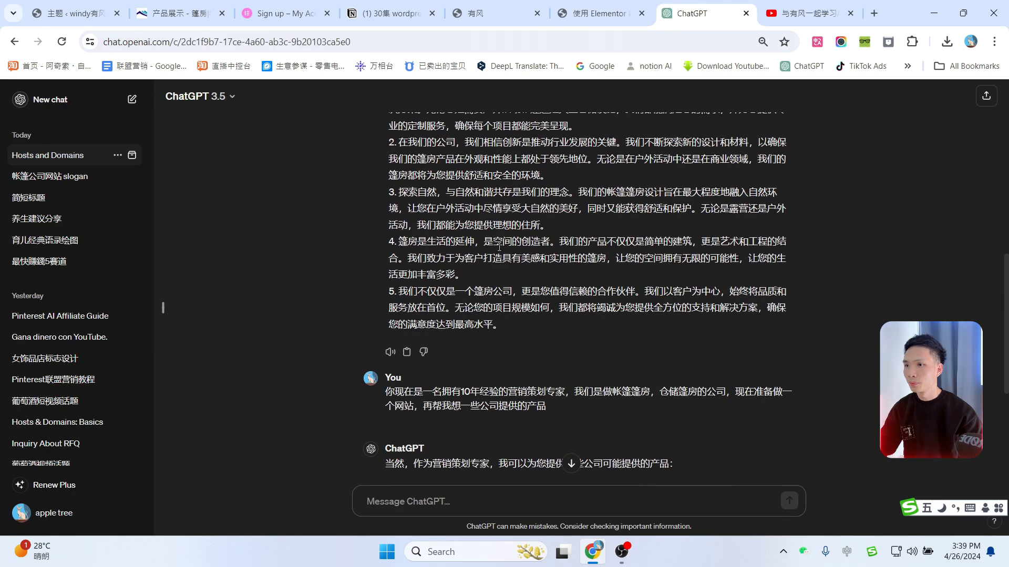
Step: Copy ChatGPT's 我们致力于 sentence about beautiful, practical tents and return to the editor
click(408, 257)
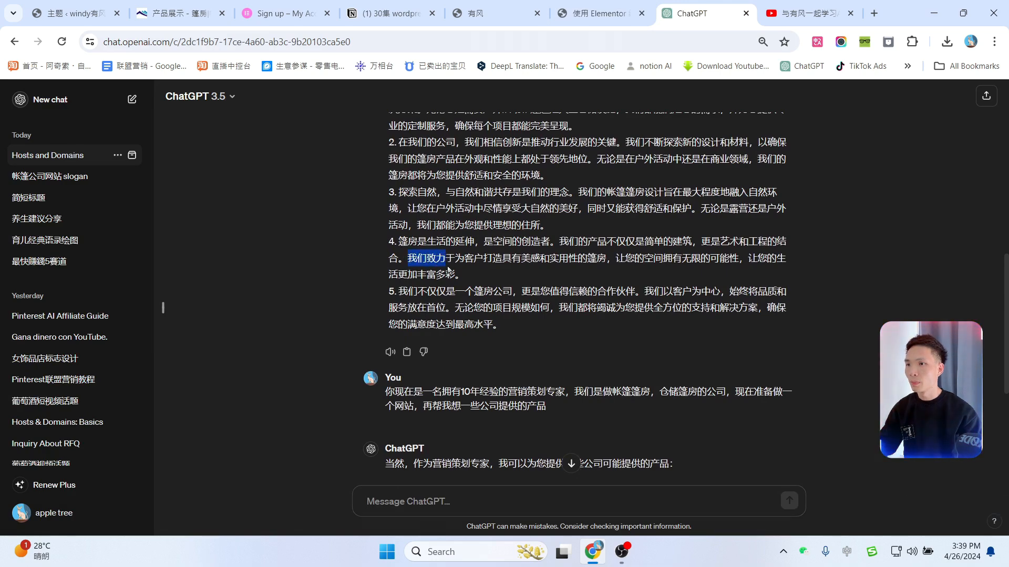
drag(448, 269, 455, 274)
key(ctrl+c)
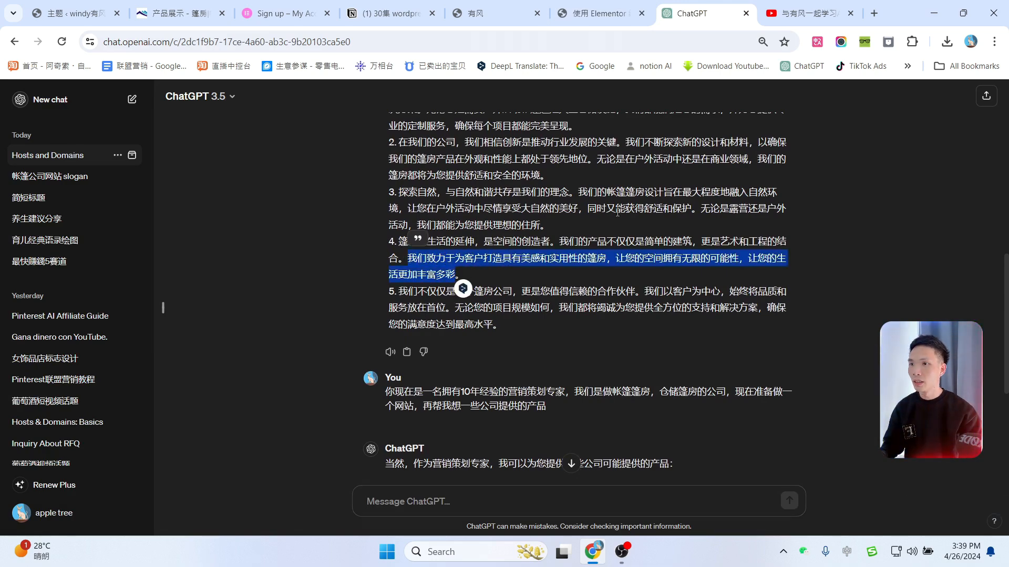
scroll(542, 216, up, 5)
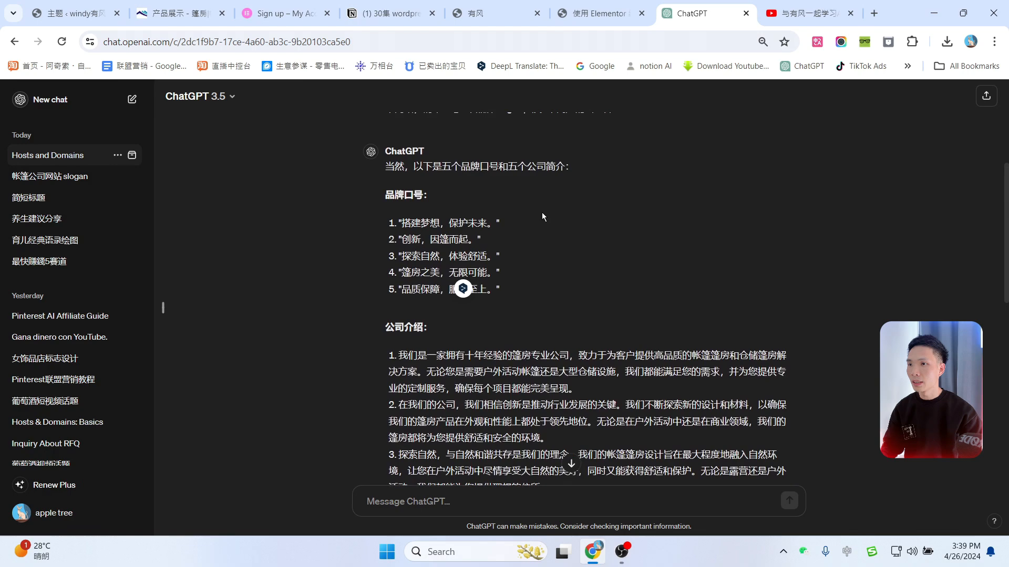
click(596, 13)
Step: Paste the Chinese tent sentence over the Latin paragraph and set the first bullet to 个性
key(ctrl+a)
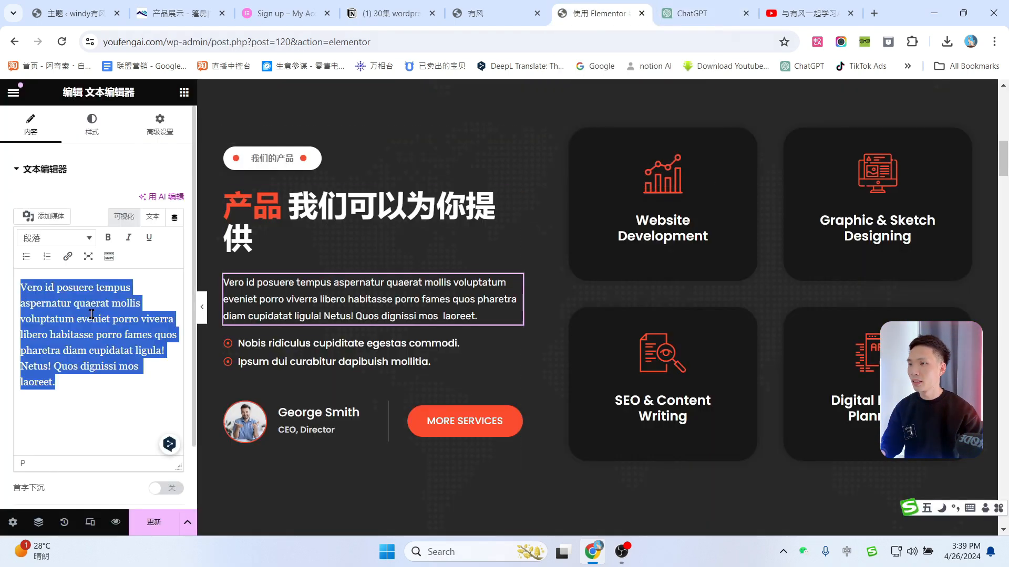
key(ctrl+v)
click(342, 335)
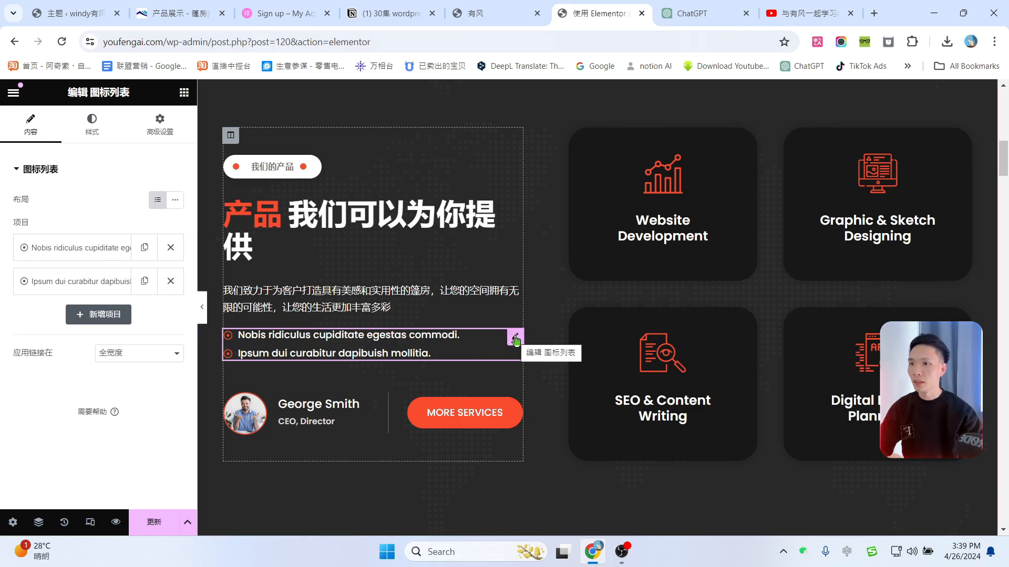
click(63, 251)
click(56, 298)
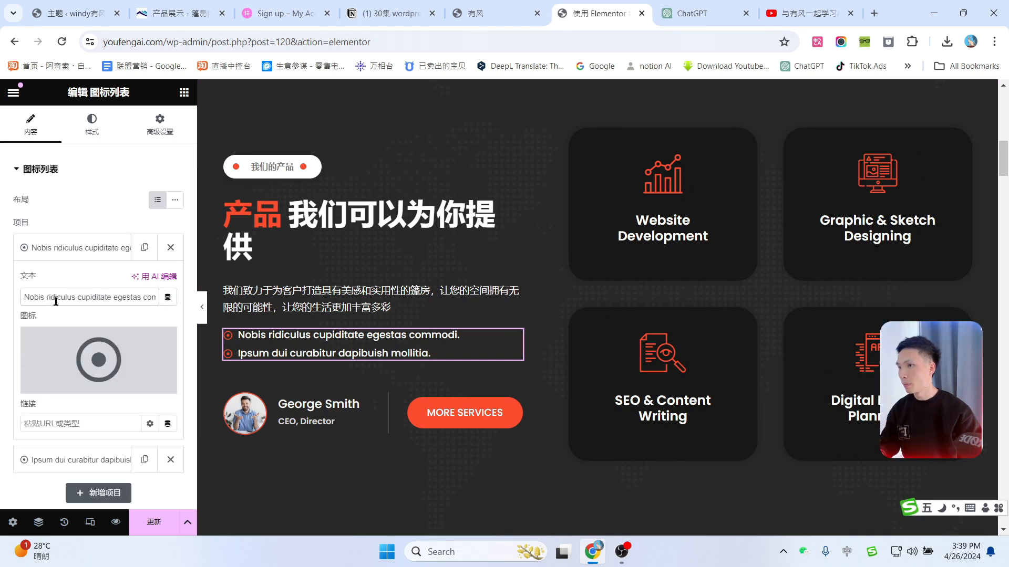
key(ctrl+a)
text(个性)
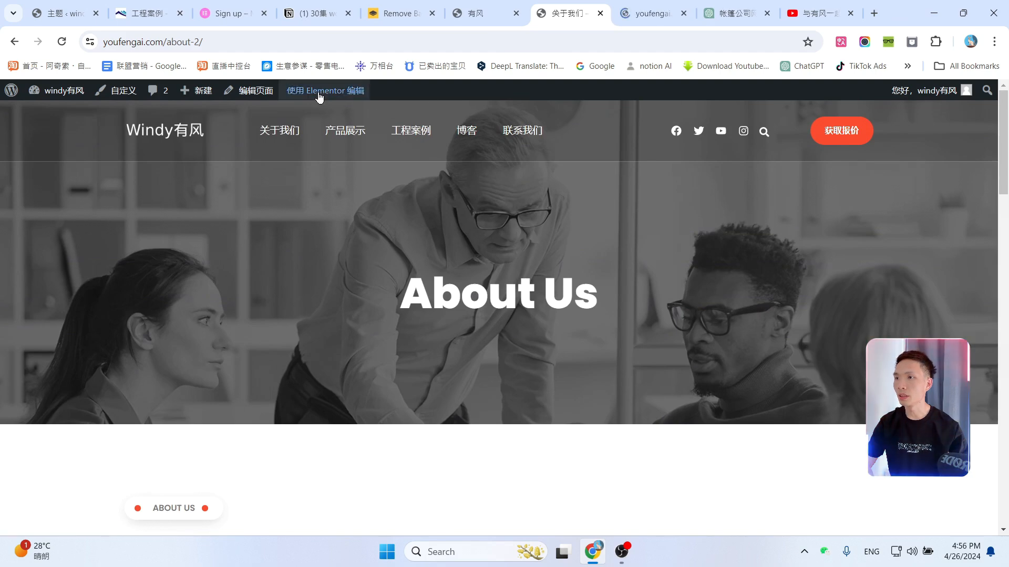
mouse_move(319, 95)
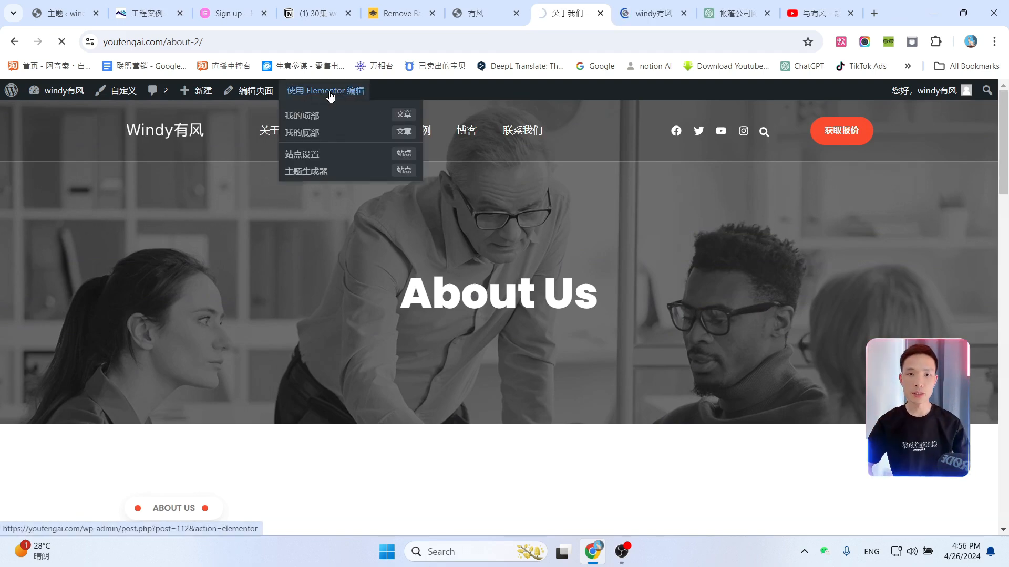
Step: Open About Us in Elementor and change its banner heading to 关于我们
click(331, 91)
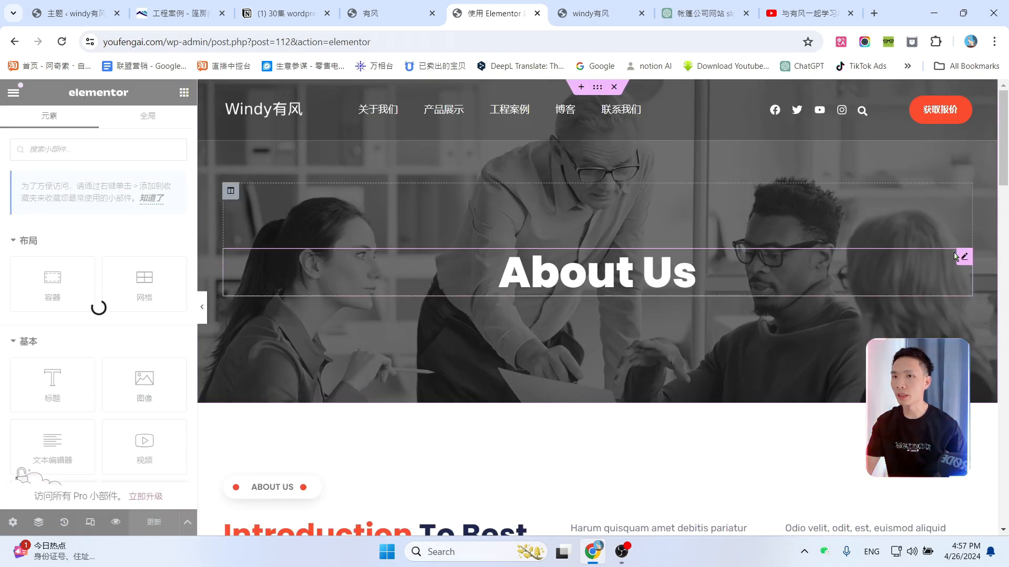
click(961, 259)
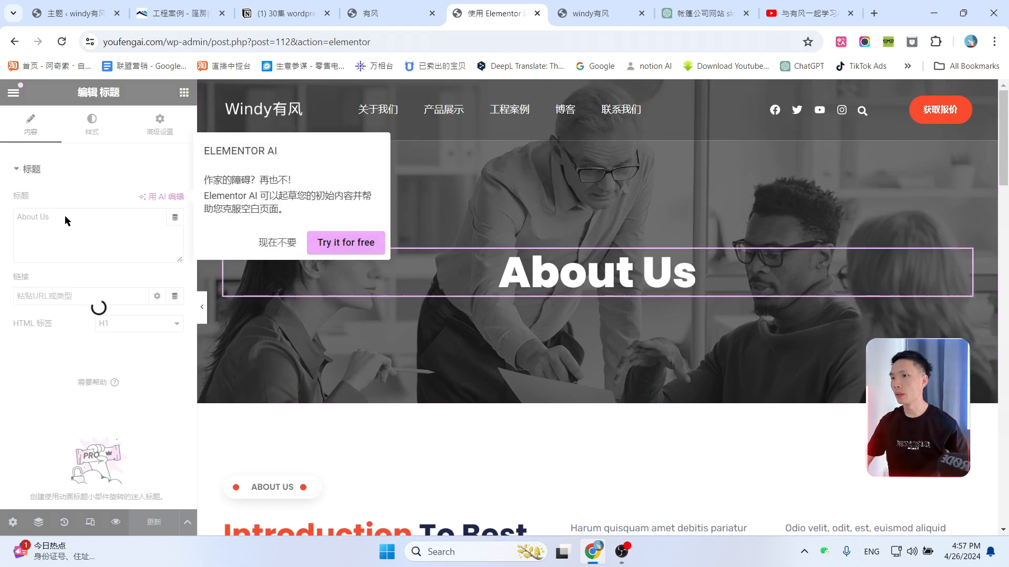
click(272, 244)
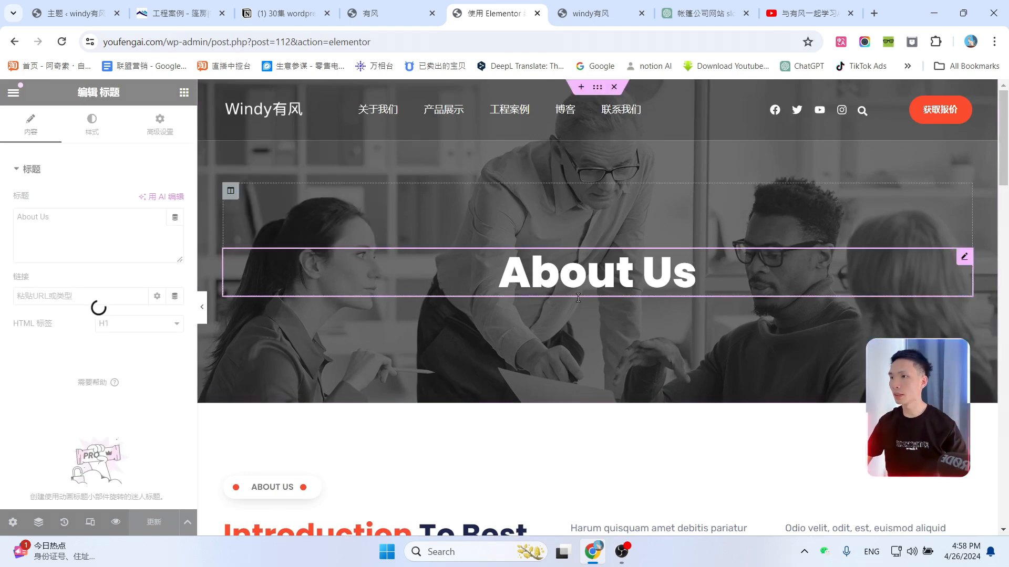
drag(103, 232, 2, 218)
text(u)
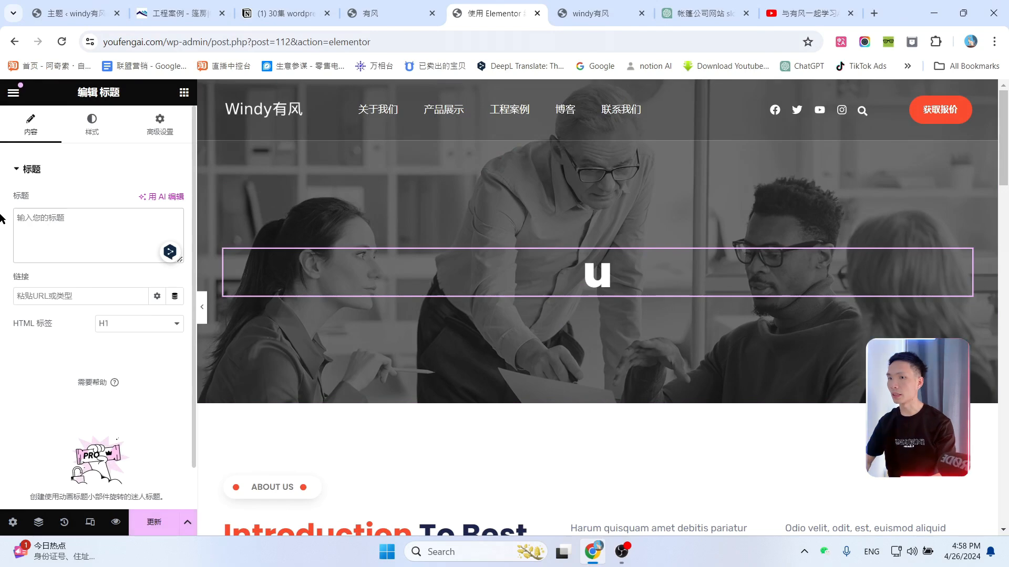
key(BackSpace)
text(关于我们)
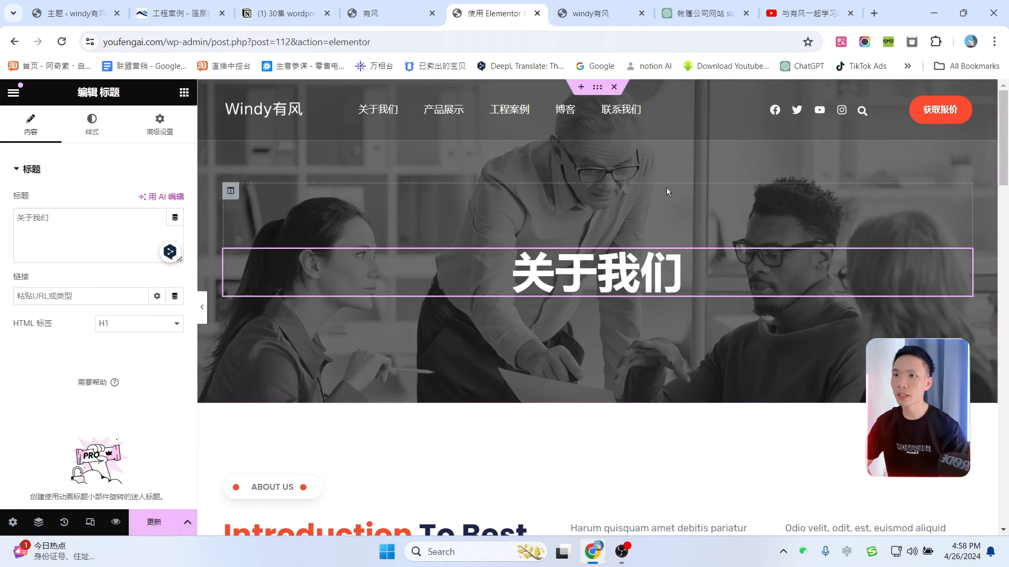
Step: Select the inner-banner section in the Navigator and show its style settings
click(38, 524)
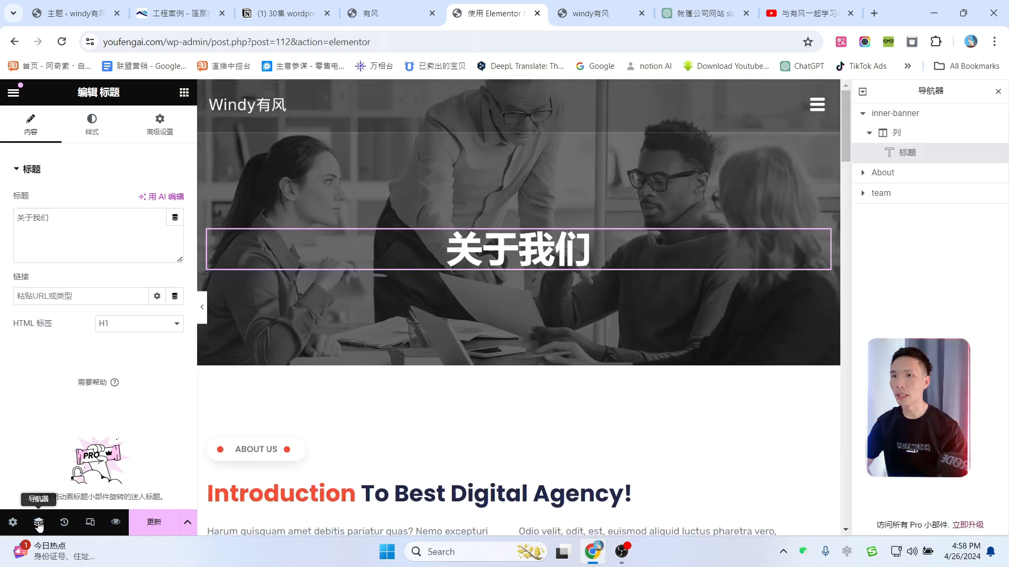
click(929, 115)
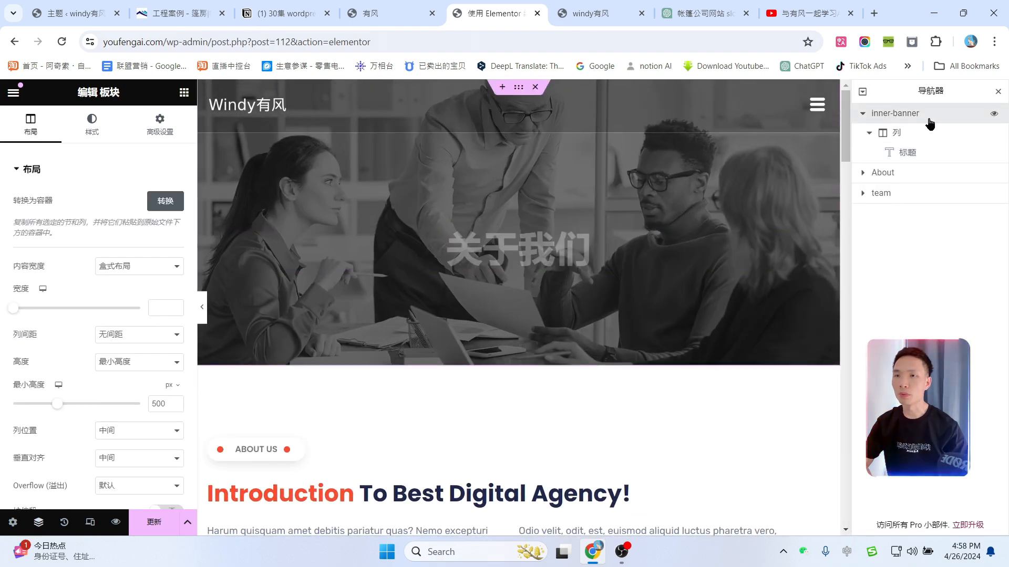
click(98, 131)
Step: Set the white tent-interior photo as the banner background and save the page
click(95, 356)
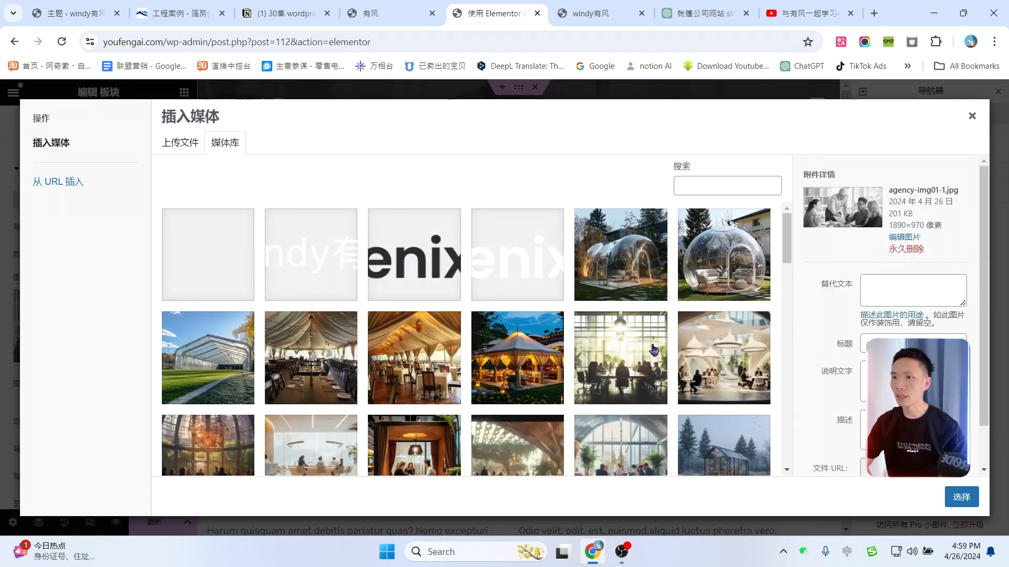
click(714, 352)
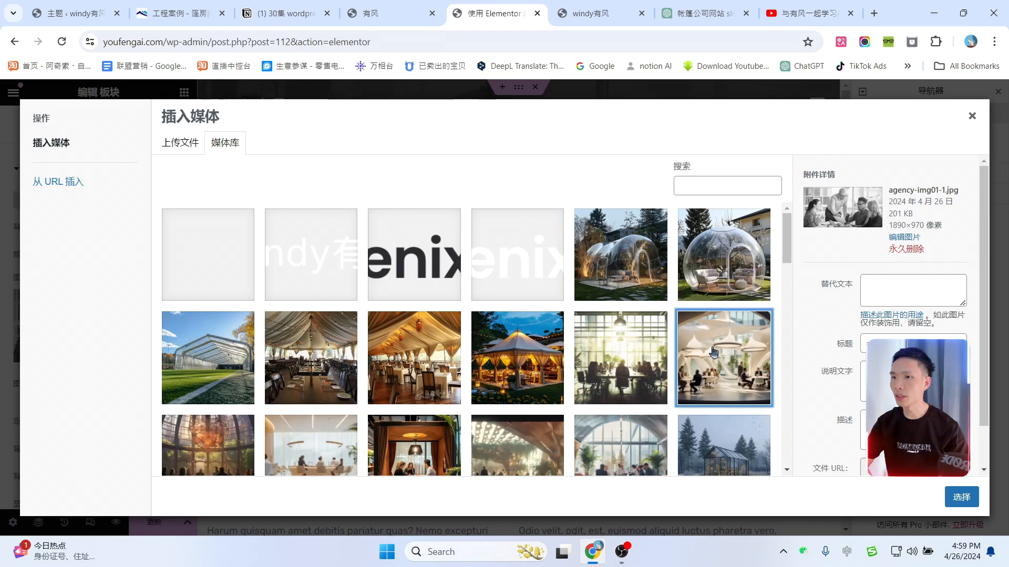
click(964, 498)
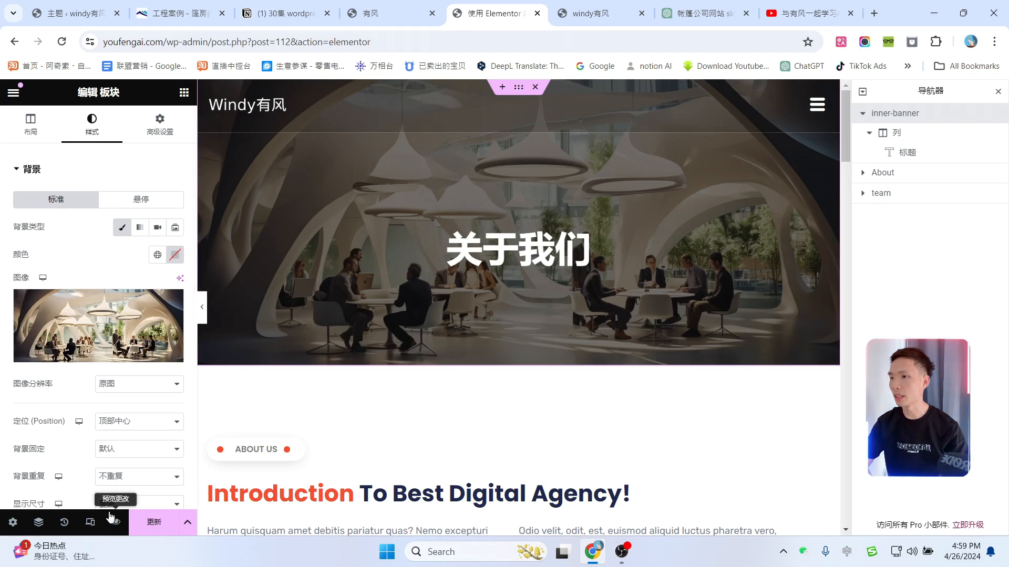
click(153, 522)
scroll(653, 309, down, 5)
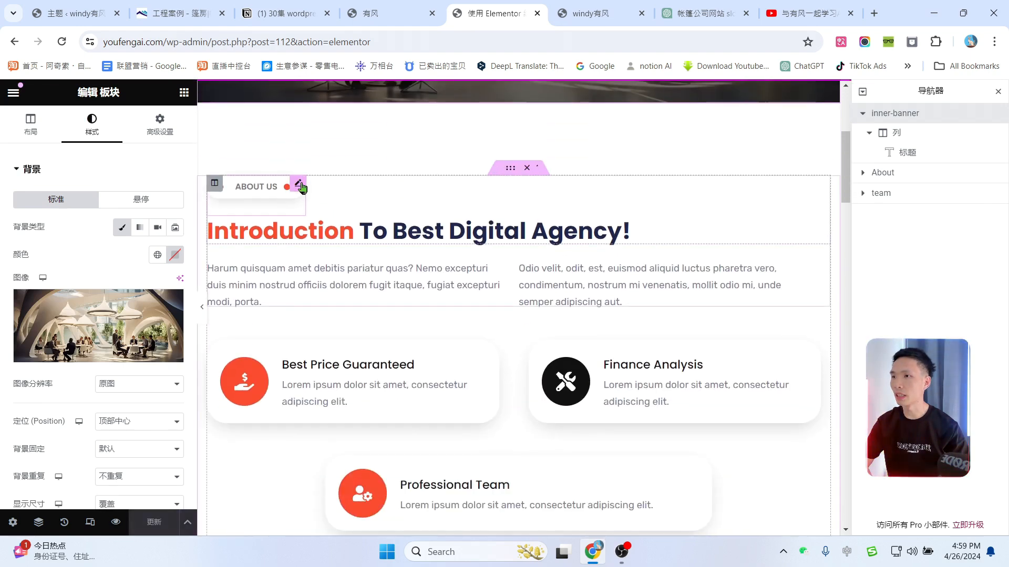
Step: Change the ABOUT US label text to 关于我们
click(297, 184)
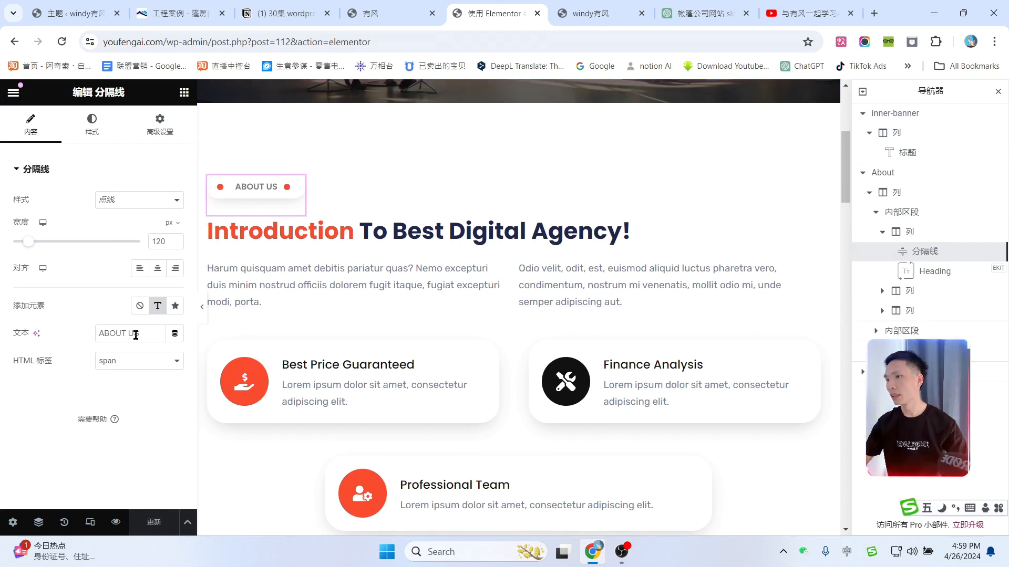
drag(141, 334, 47, 317)
text(关g于我们)
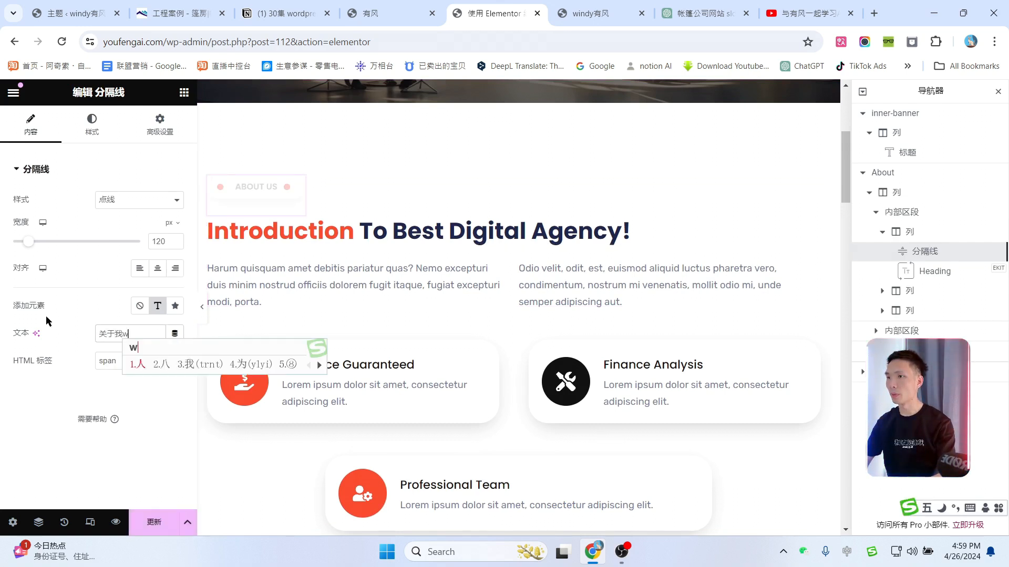
Step: Retitle the About heading to 简介 中国十大篷房品牌 and select the left paragraph
click(336, 231)
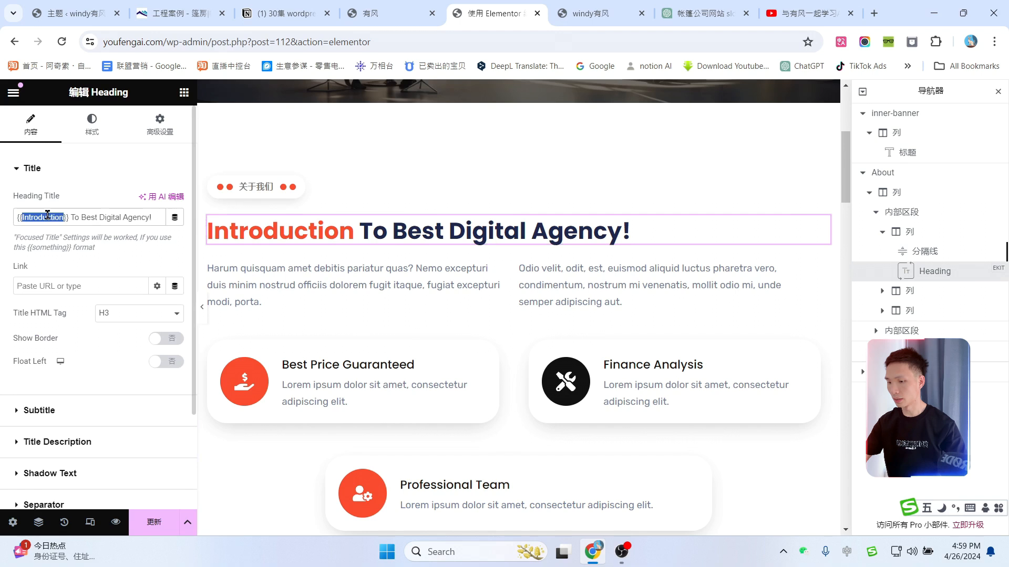
text(简介}} To Best Digital Agency!)
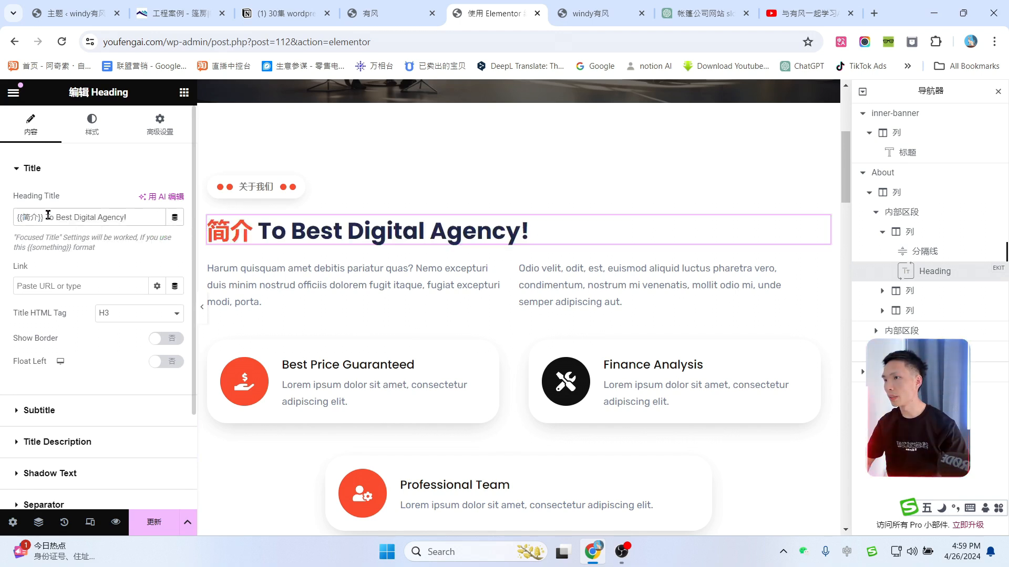
drag(48, 215, 112, 215)
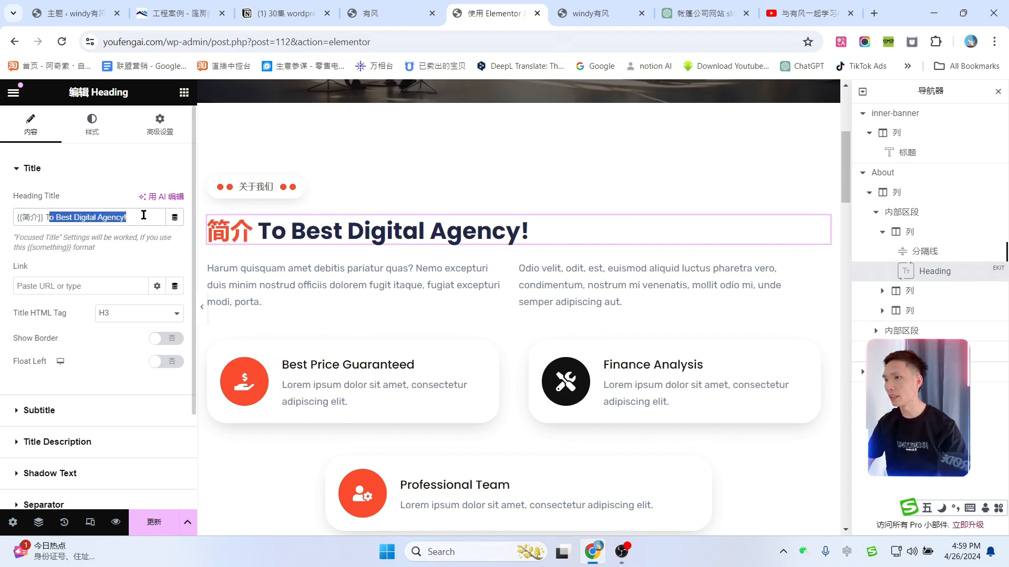
key(BackSpace)
key(BackSpace)
text(中)
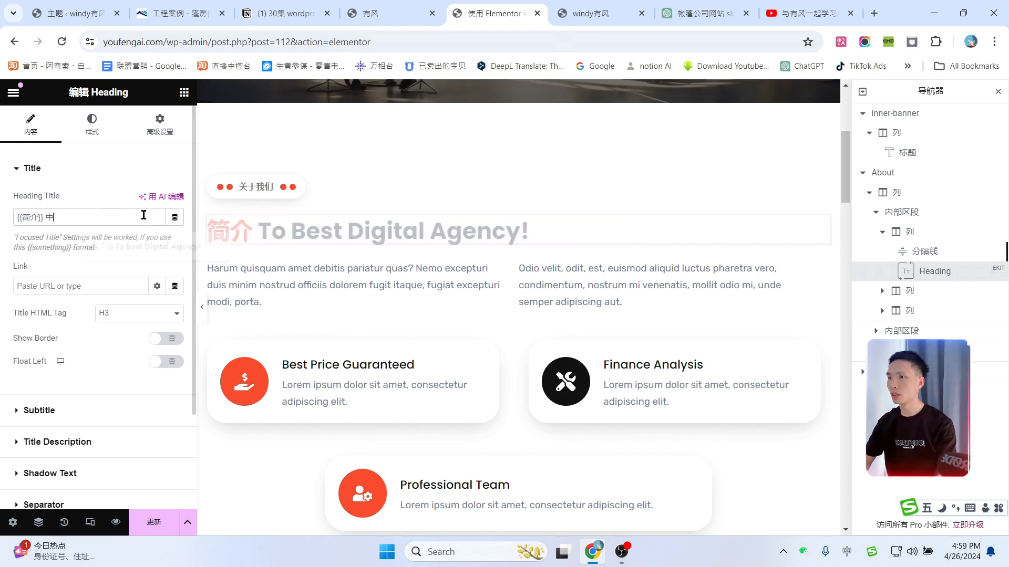
text(国十大篷房)
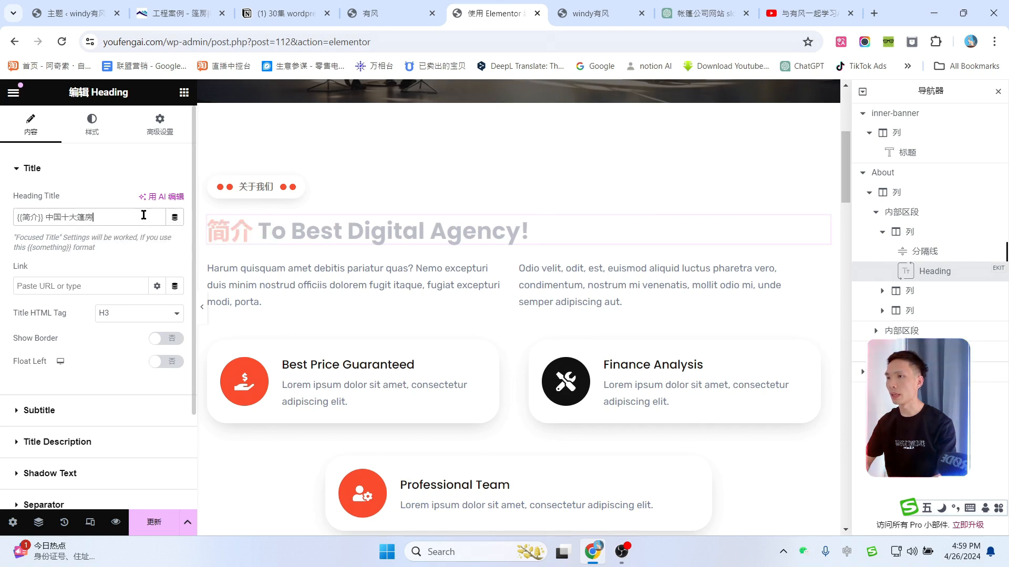
text(品牌)
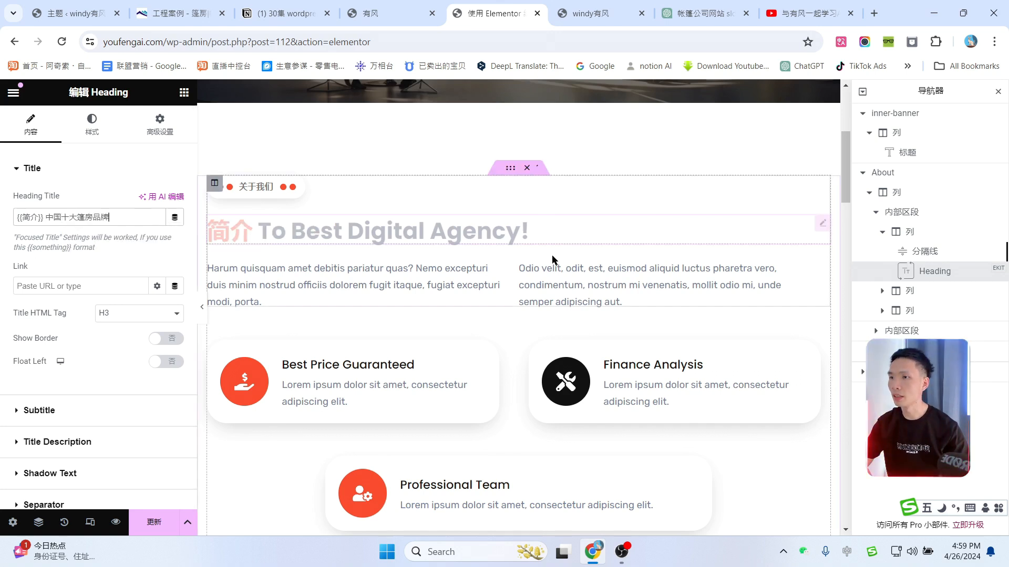
click(431, 283)
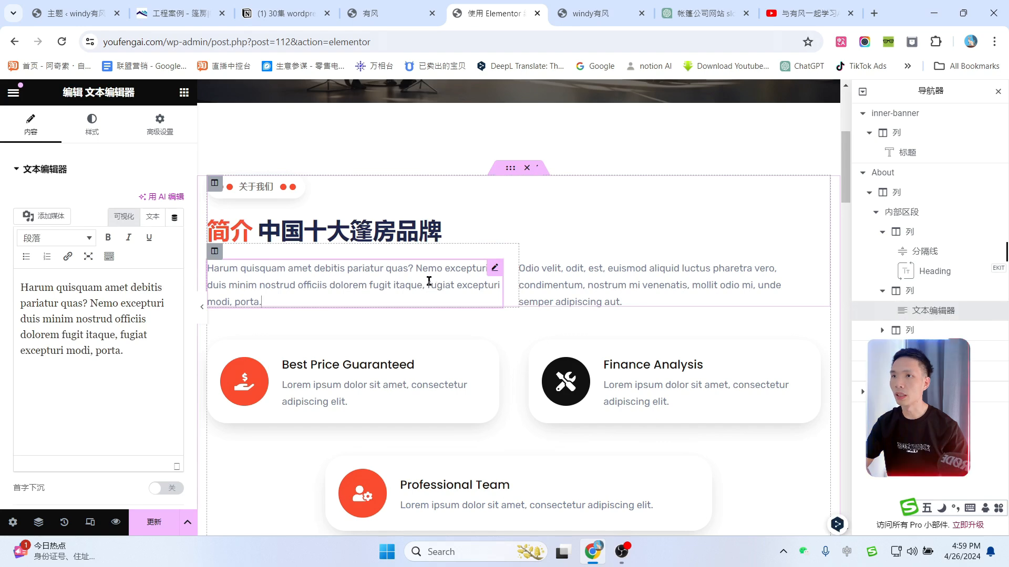
click(694, 15)
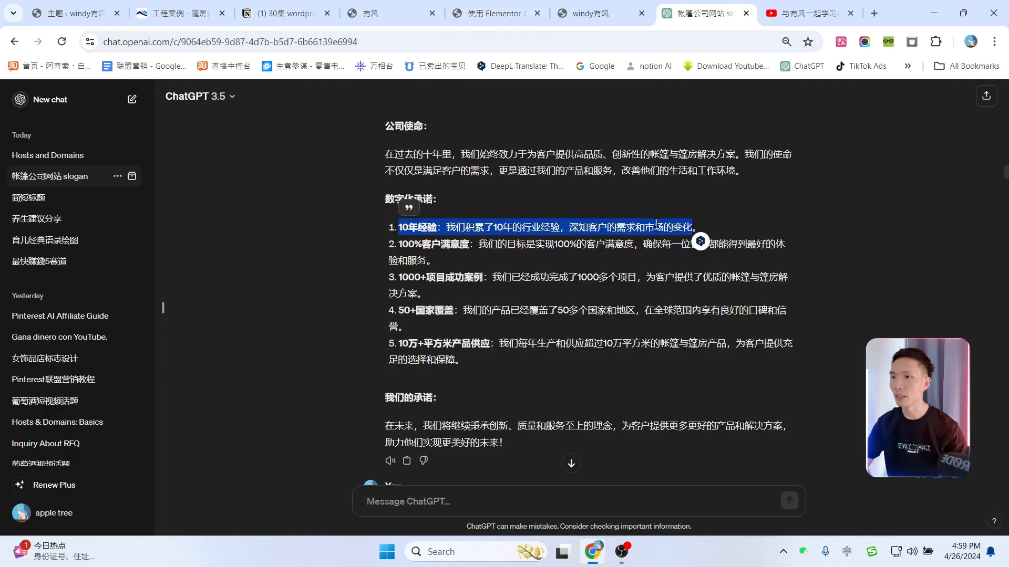
Step: Copy the 定制化服务 description from ChatGPT and close the windy有风 site tab
click(484, 250)
scroll(525, 248, up, 7)
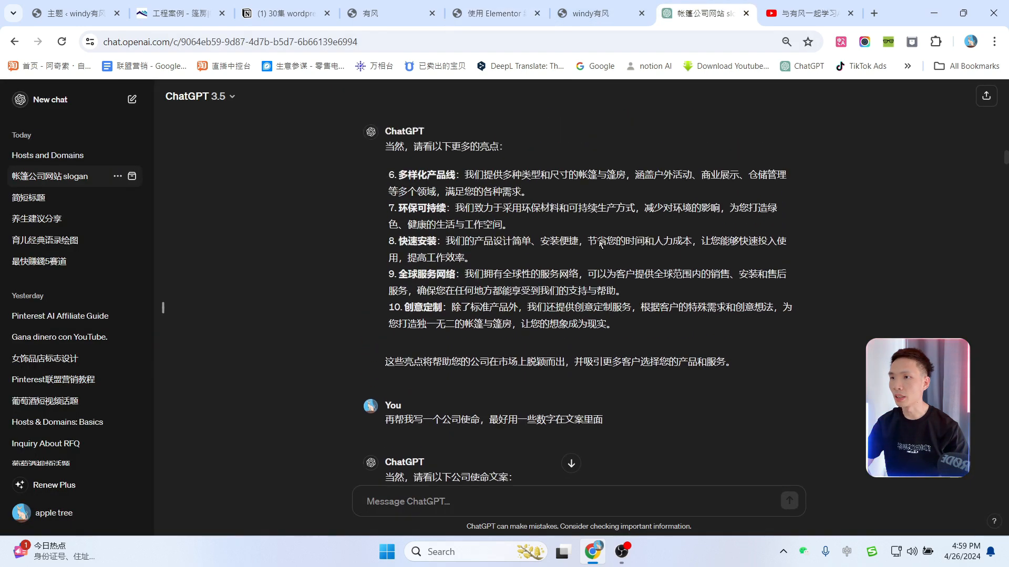
scroll(553, 247, up, 6)
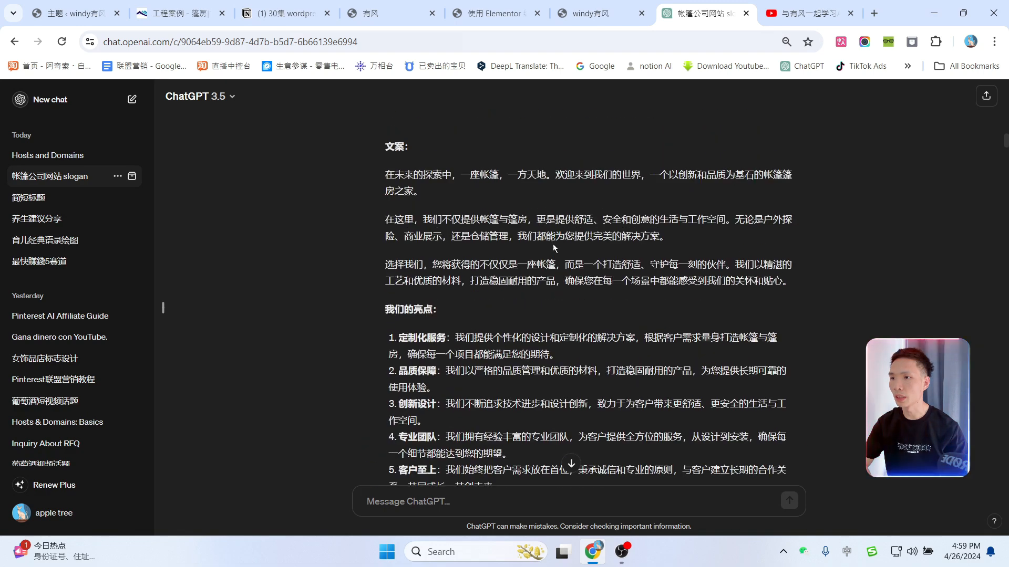
drag(456, 337, 557, 356)
key(ctrl+c)
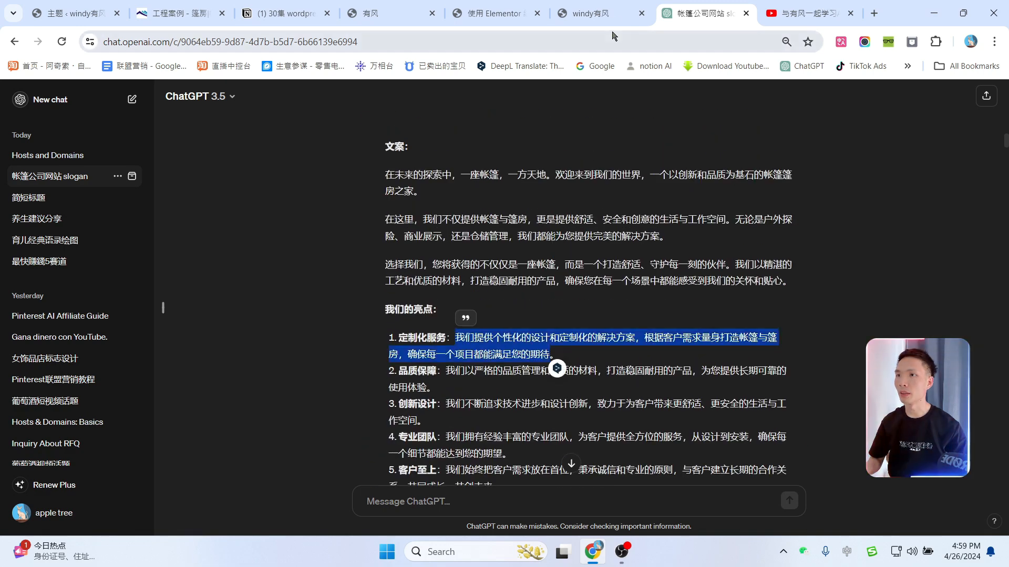
click(584, 6)
key(ctrl+w)
Step: Paste the Chinese service copy into the left and right About paragraphs, then hide the Navigator
key(ctrl+a)
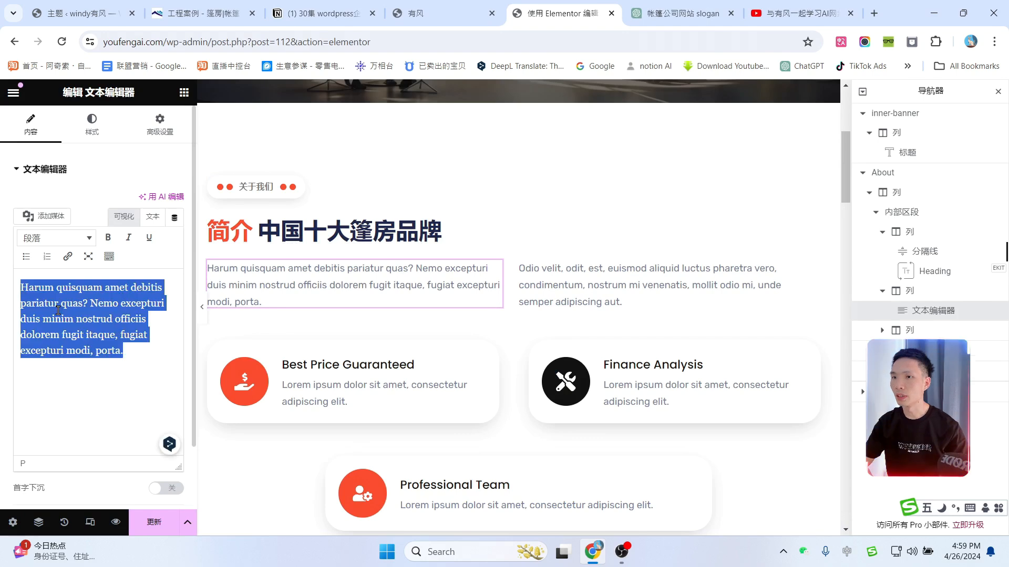
key(ctrl+v)
click(650, 285)
click(695, 3)
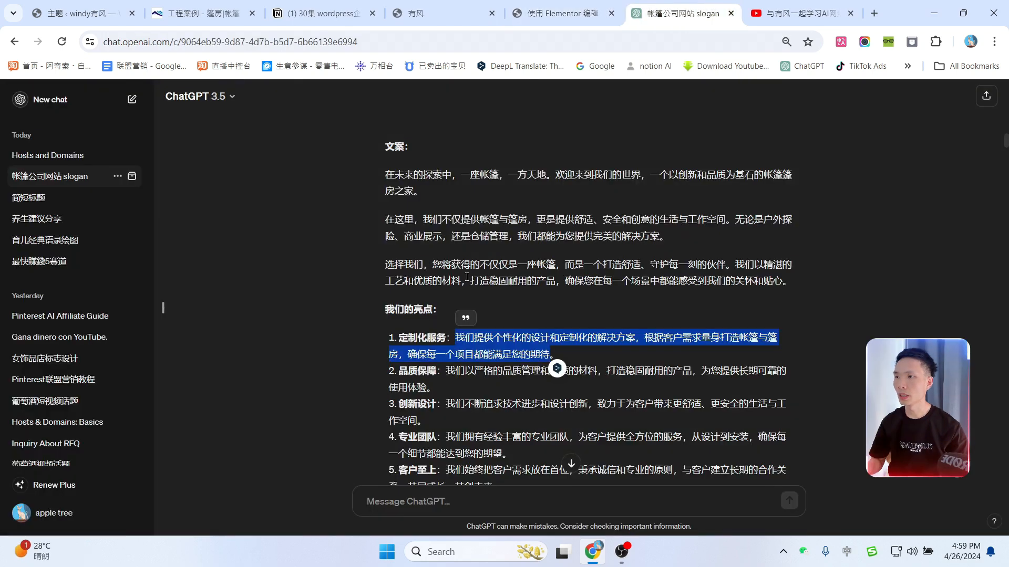
click(557, 14)
click(59, 317)
key(ctrl+a)
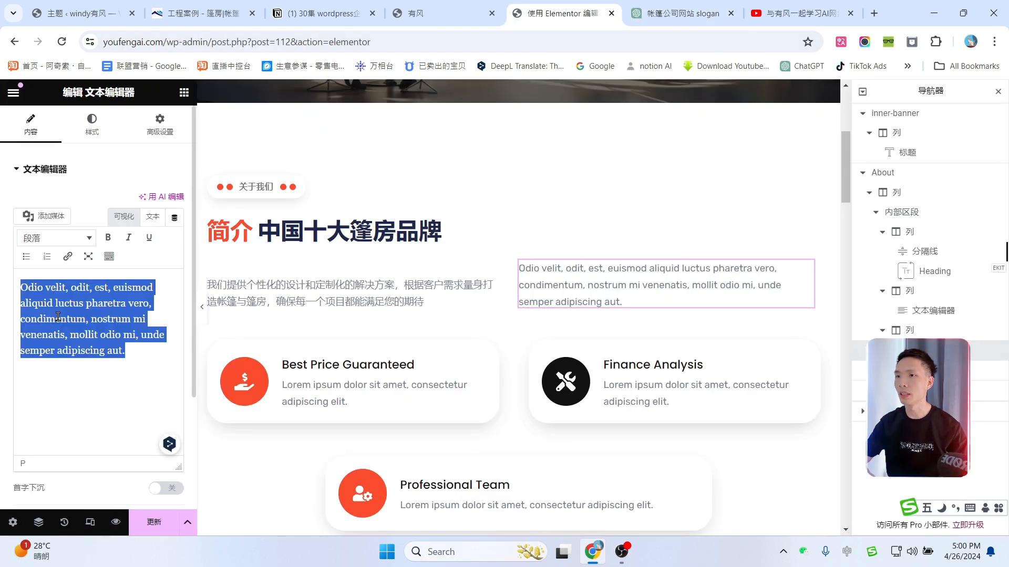
text(在这里，我们不仅提供帐篷与篷房，更是提供舒适、安全和创意的生活与工作空间。无论是户外探险、商业展示，还是仓储管理，我们都能为您提供完美的解决方案)
scroll(527, 264, down, 1)
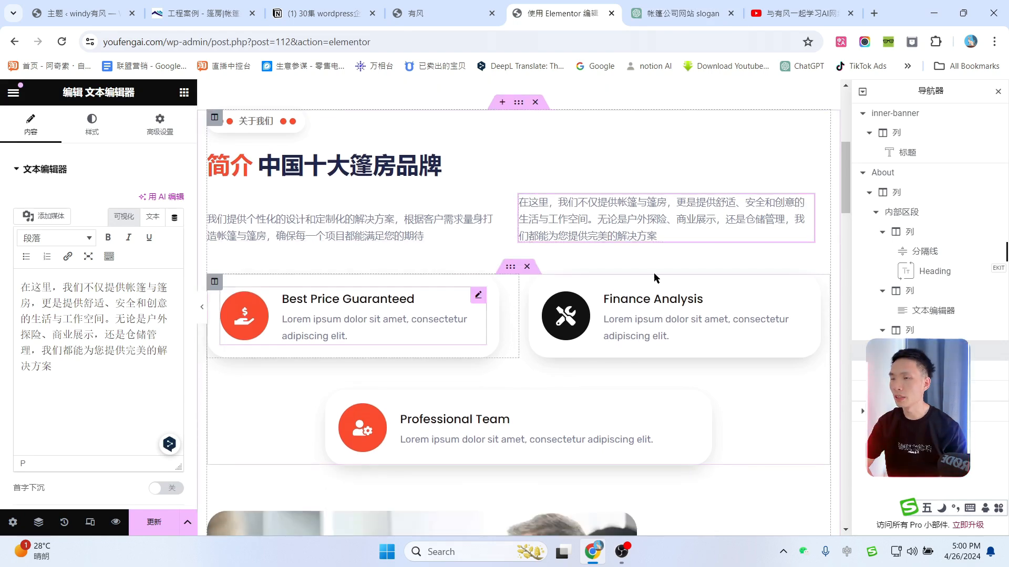
click(998, 91)
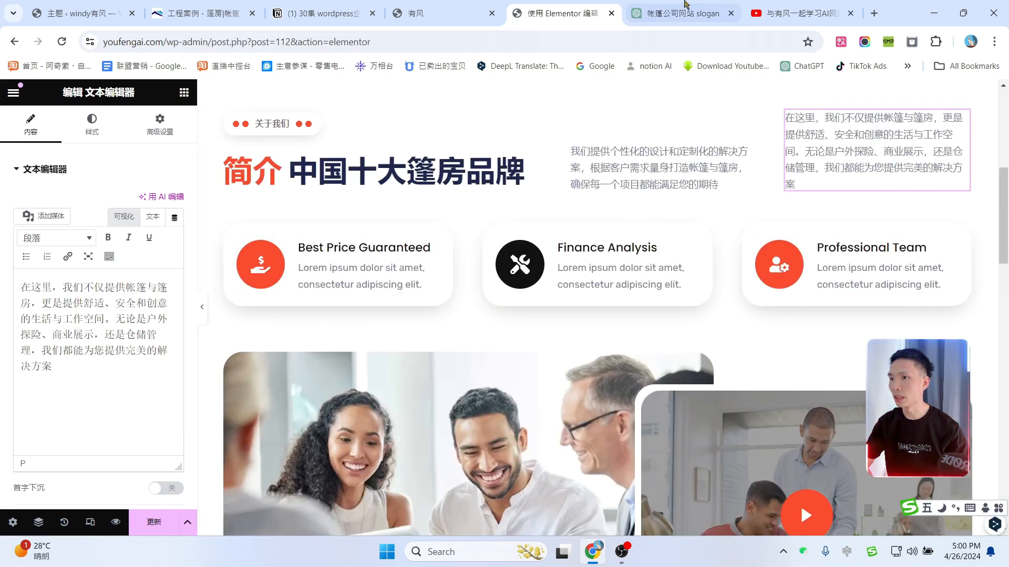
Step: Select text in ChatGPT's feature list and copy the 环保可持续 heading
key(ctrl+Tab)
scroll(491, 320, down, 6)
drag(398, 143, 455, 144)
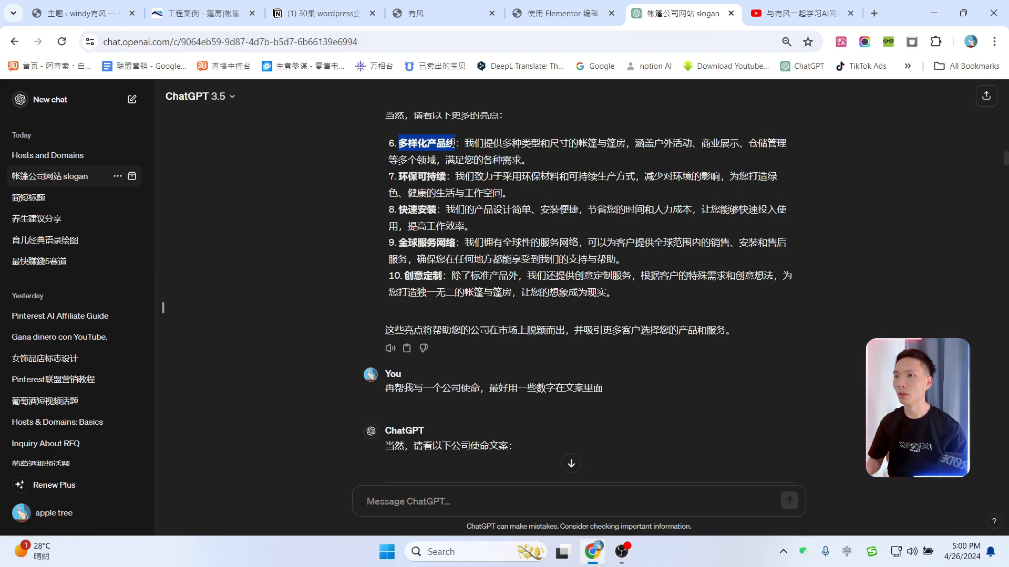
click(559, 14)
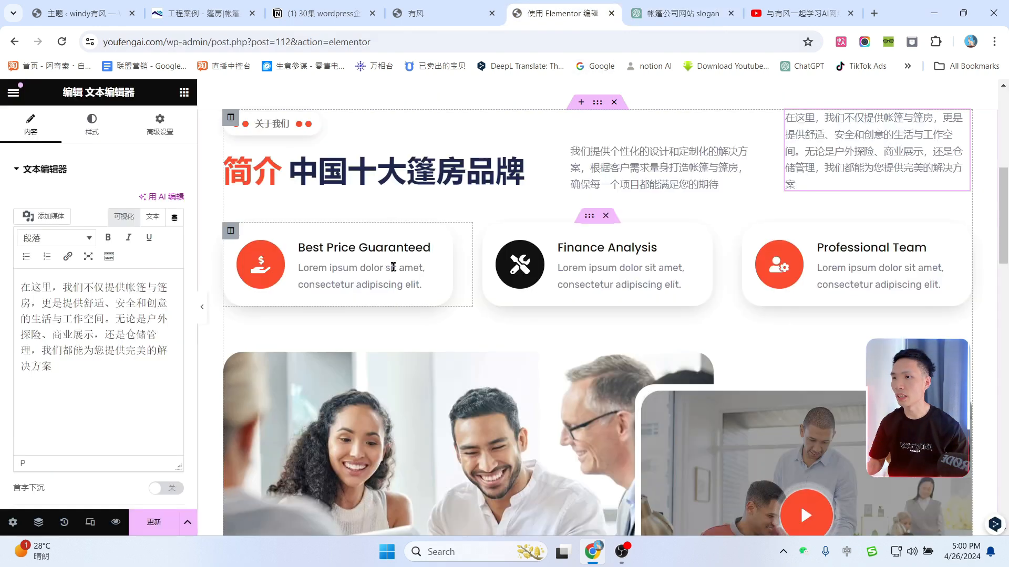
mouse_move(432, 243)
key(ctrl+Tab)
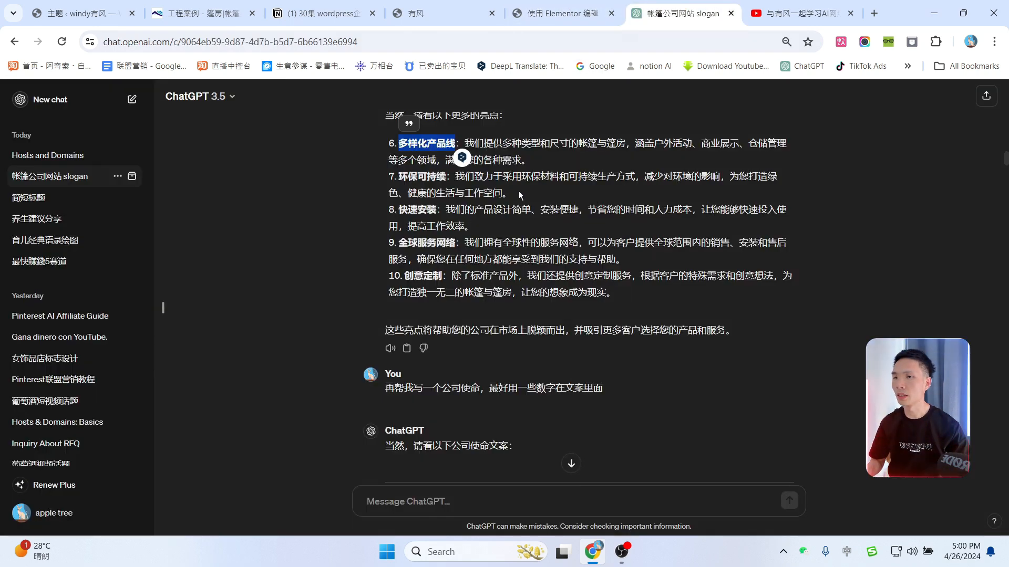
drag(455, 143, 737, 140)
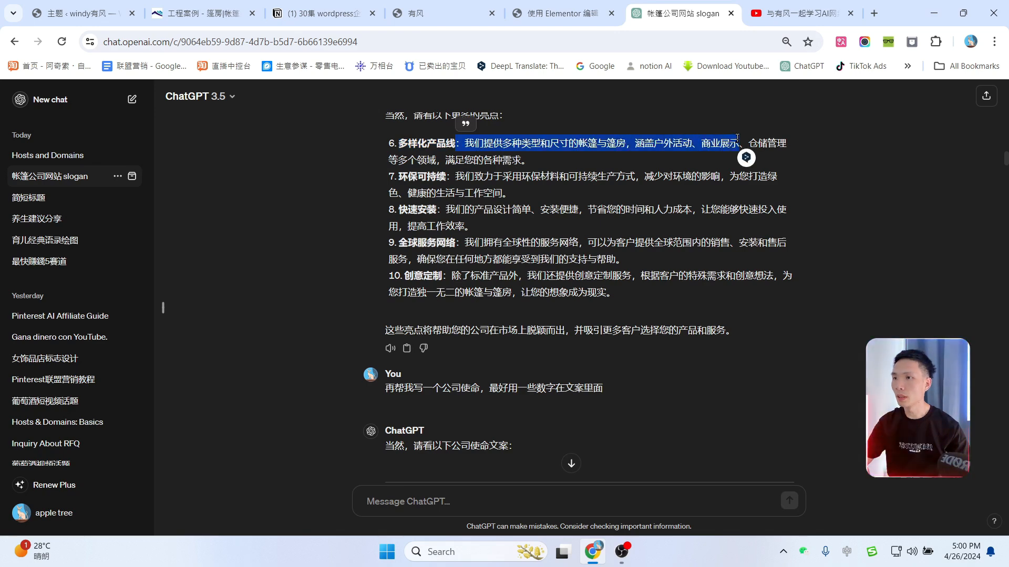
drag(399, 176, 430, 177)
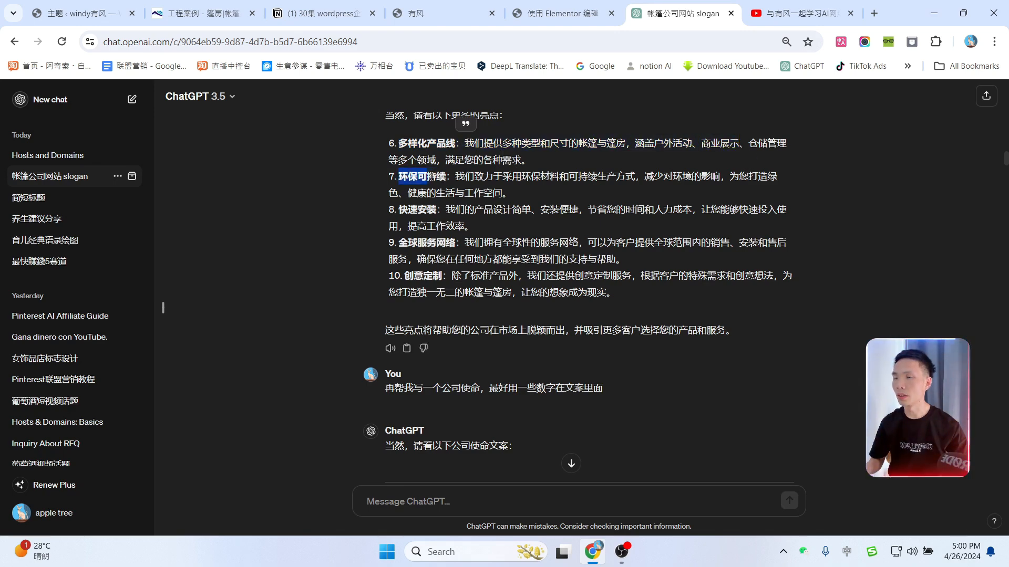
click(556, 13)
Step: Retitle the Finance Analysis card 环保可持续 and paste its Chinese description
click(597, 264)
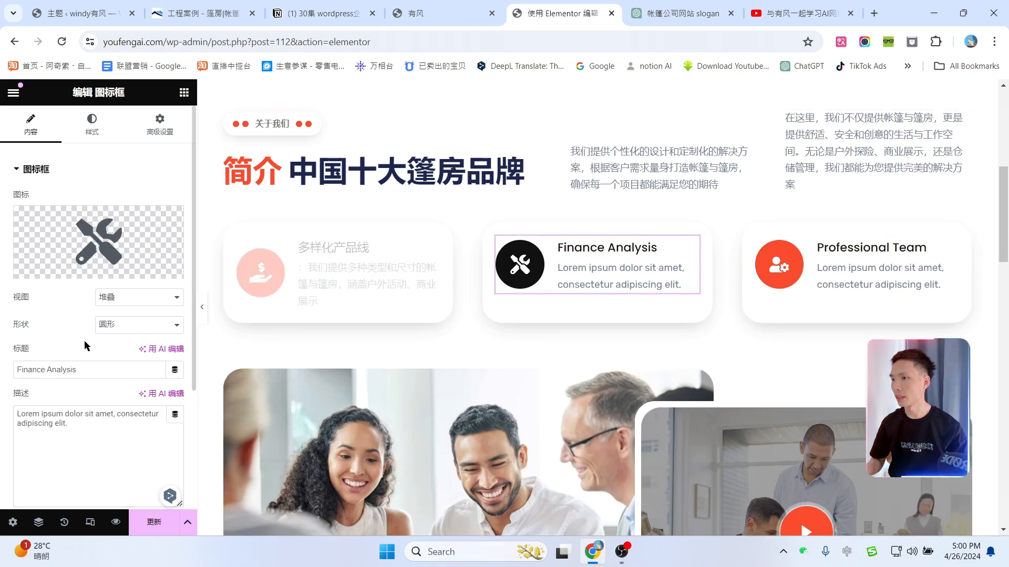
key(ctrl+a)
text(环保可持续)
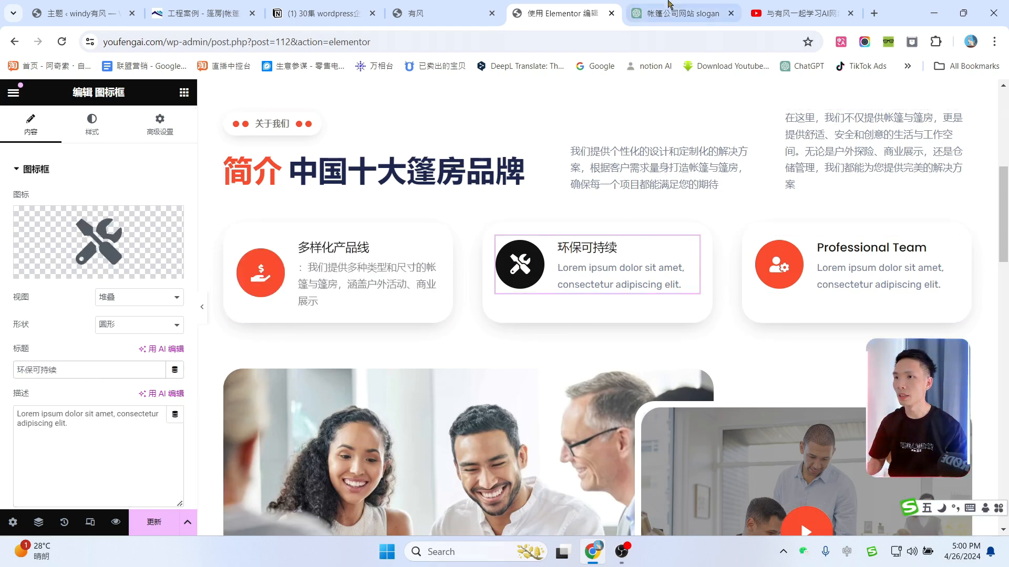
click(677, 13)
drag(456, 176, 724, 181)
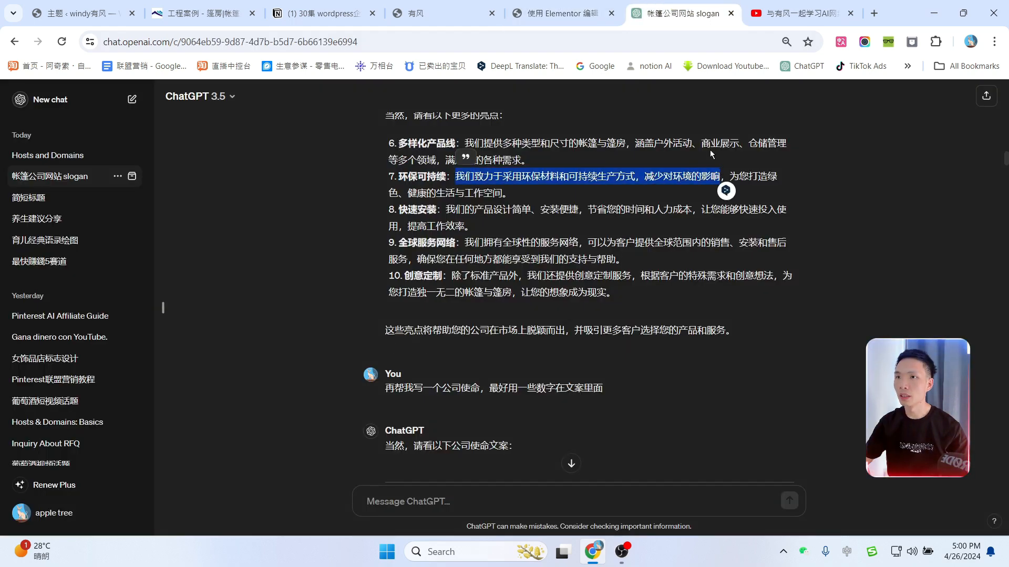
key(ctrl+c)
click(612, 4)
key(ctrl+v)
Step: Retitle the Professional Team card 全球服务网络 using the ChatGPT feature list
click(661, 4)
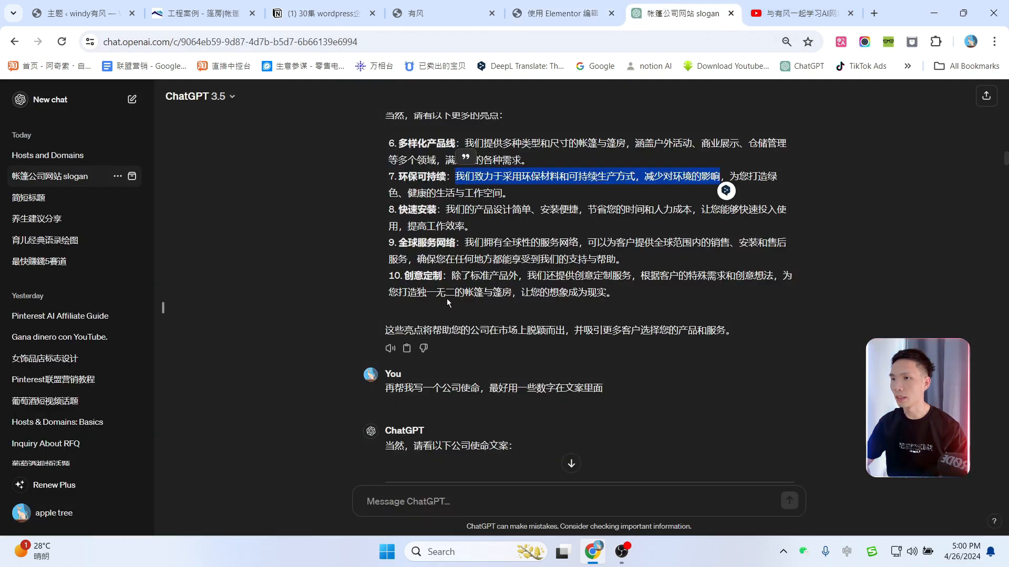
drag(399, 242, 413, 242)
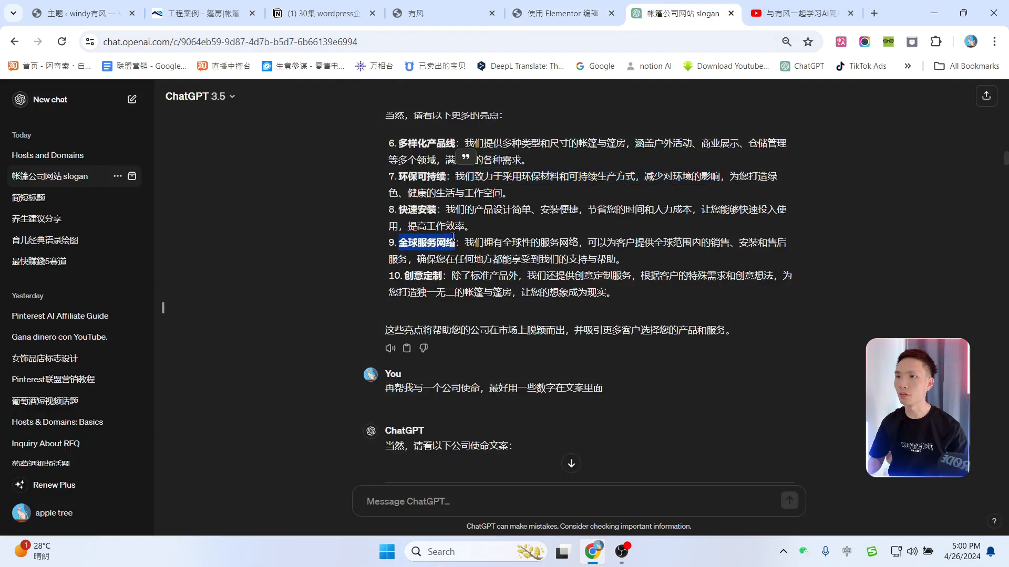
click(557, 13)
click(949, 245)
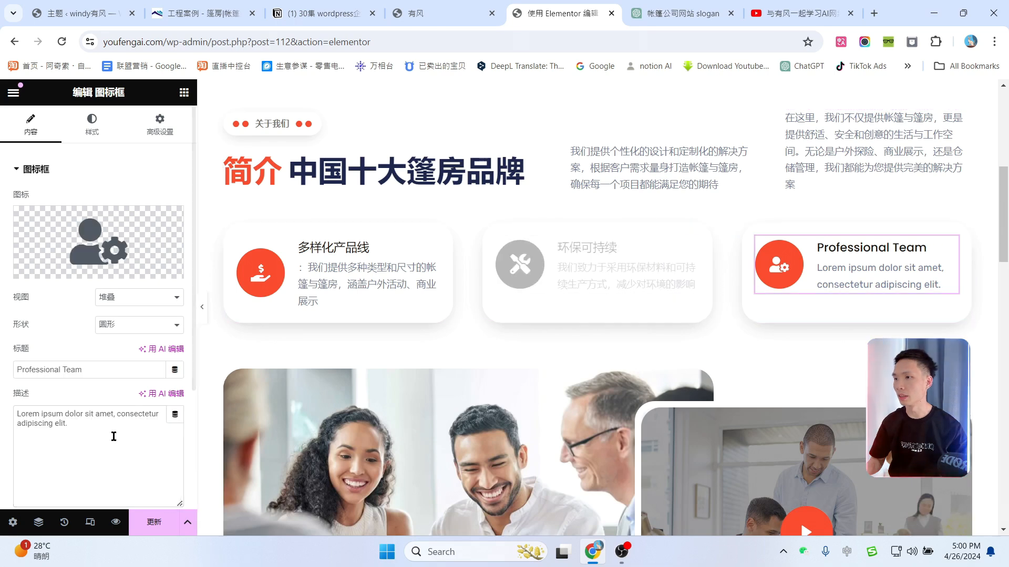
triple_click(111, 370)
key(ctrl+v)
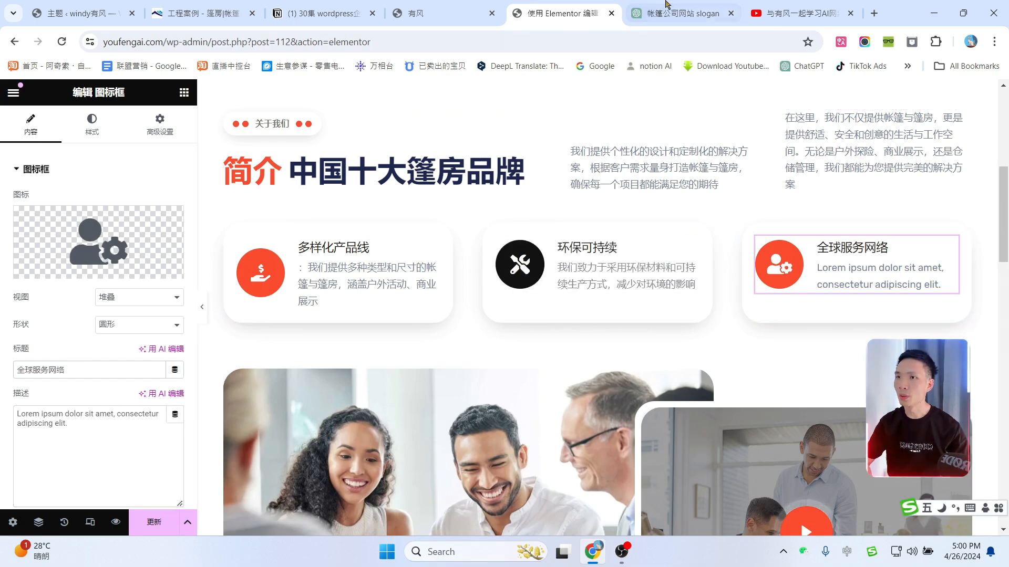
click(676, 13)
click(560, 14)
scroll(678, 298, down, 5)
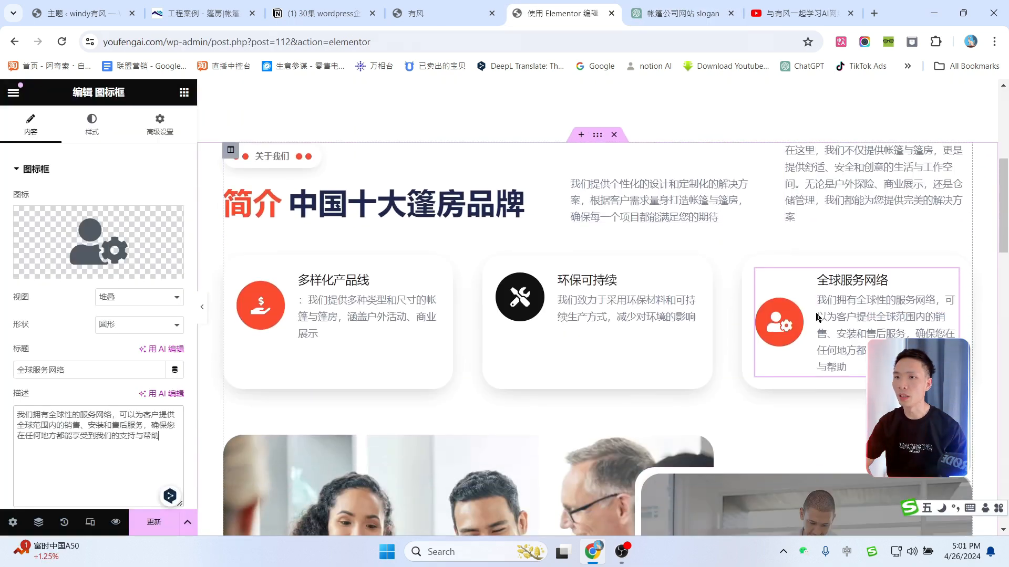
scroll(684, 264, down, 2)
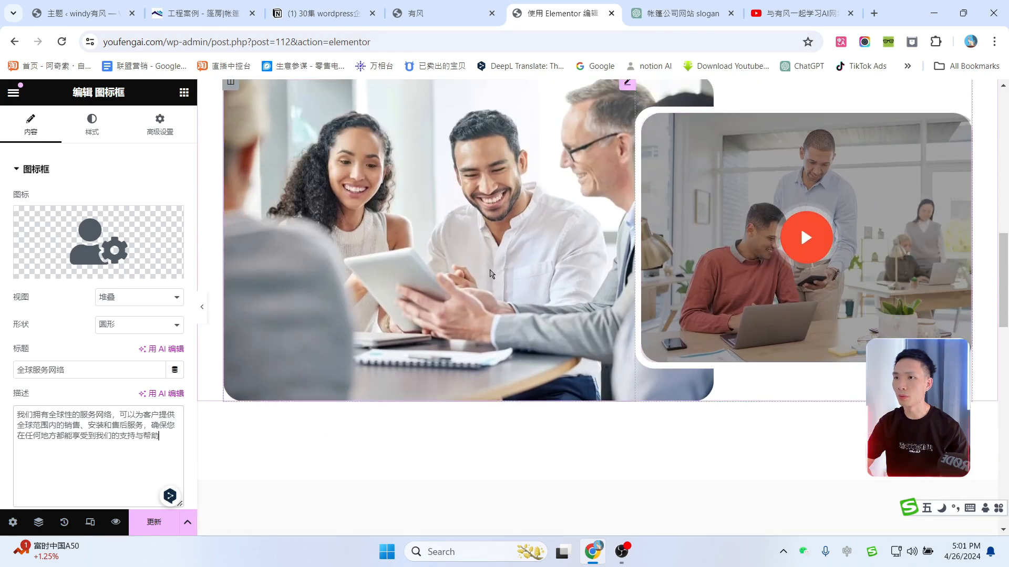
scroll(662, 242, up, 2)
Step: Replace the office photo with the lit restaurant tent image from the media library
click(626, 214)
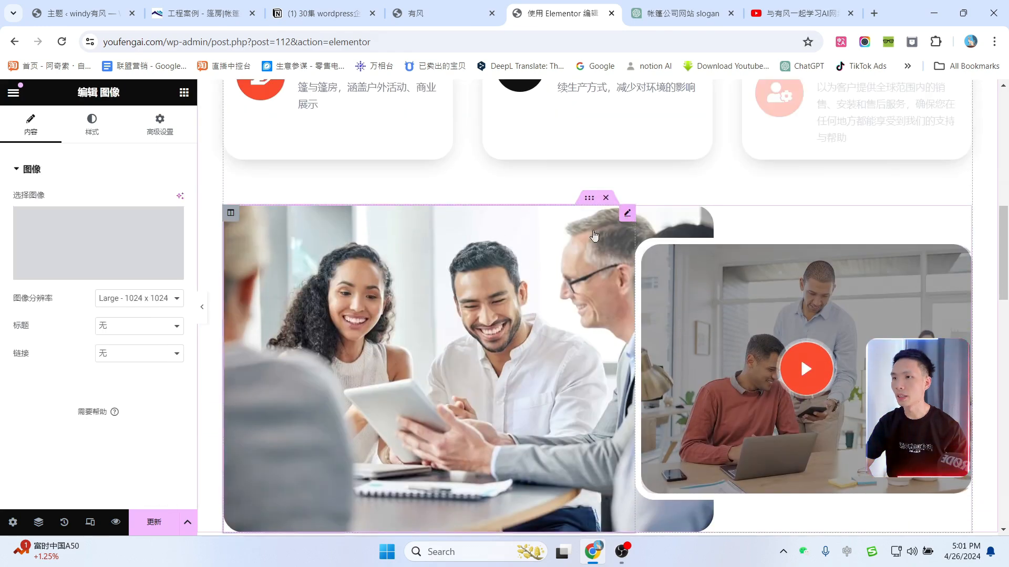
click(97, 265)
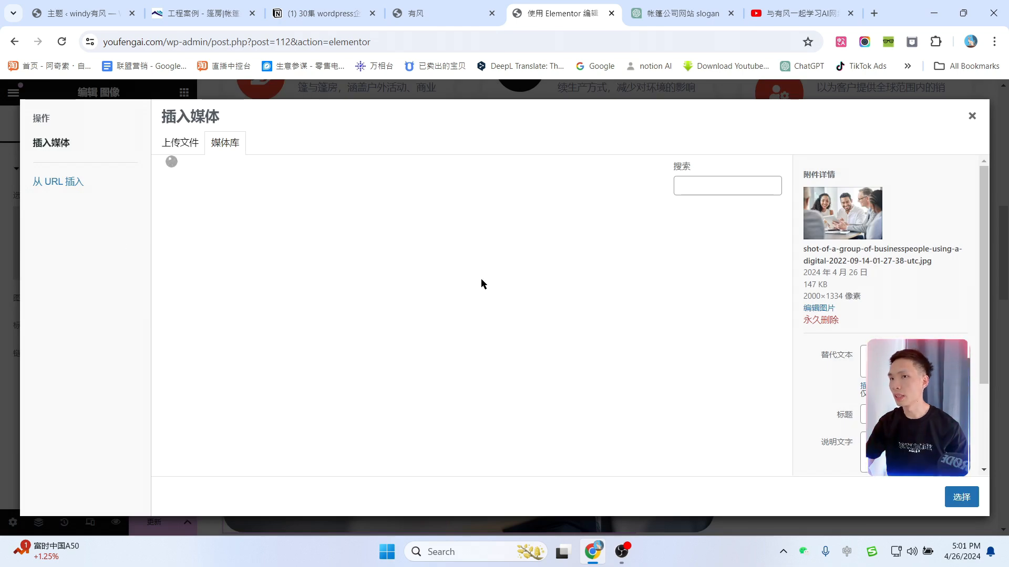
click(517, 350)
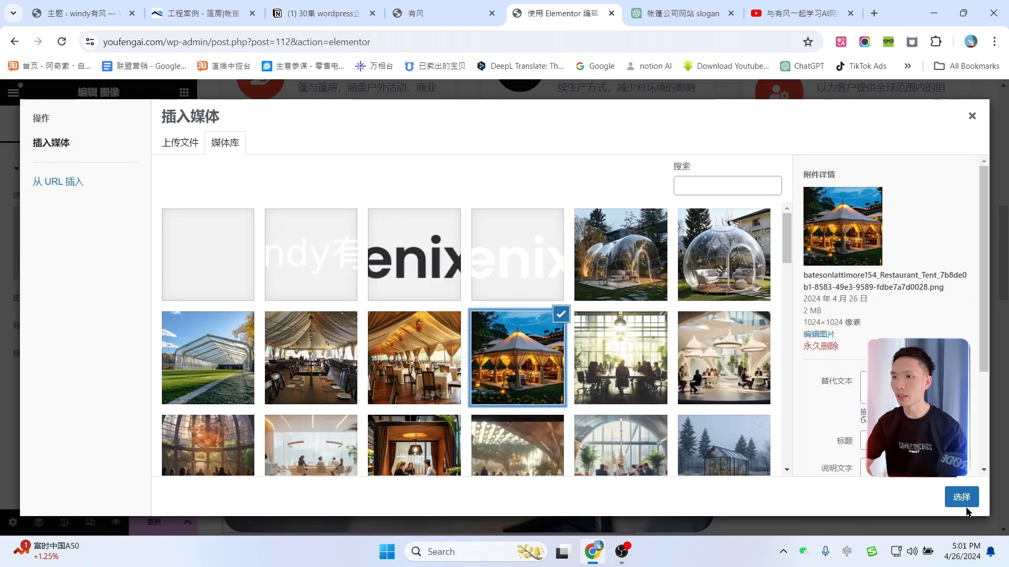
click(953, 502)
scroll(446, 370, down, 4)
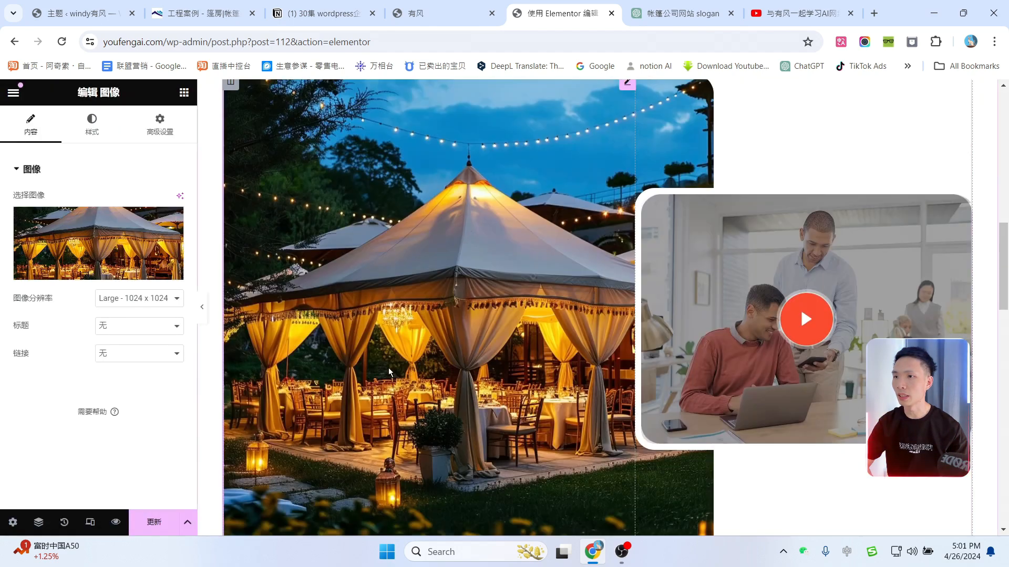
scroll(450, 361, up, 3)
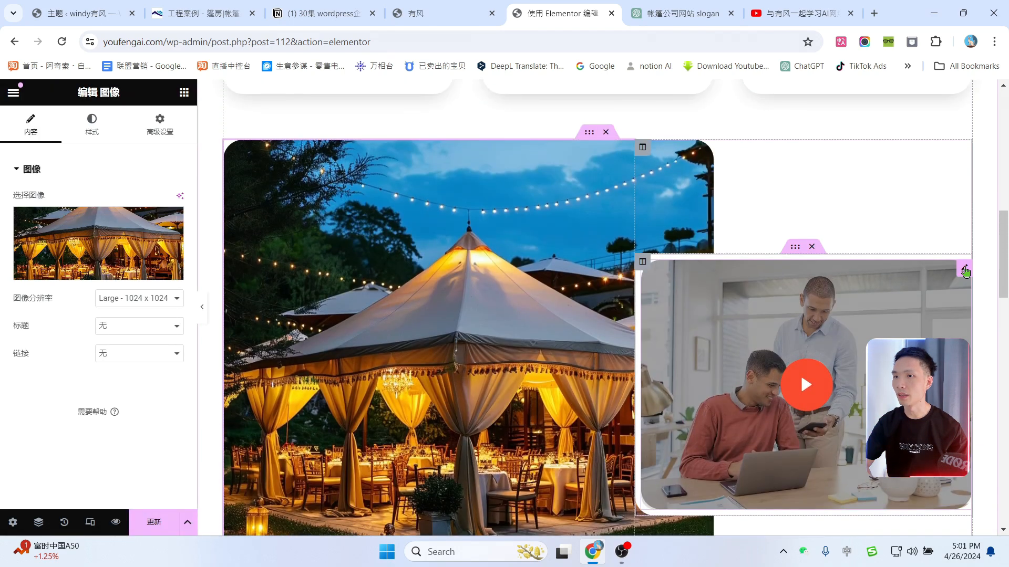
Step: Set the video pop-up's embed URL to a YouTube WordPress e-commerce tutorial and preview it
click(964, 268)
scroll(140, 361, down, 1)
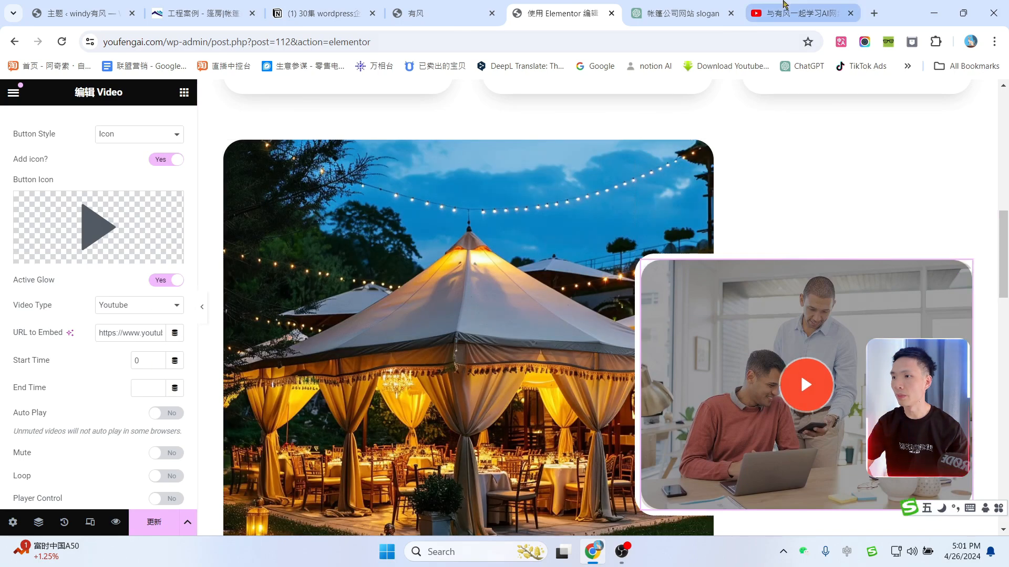
click(784, 4)
scroll(645, 290, down, 3)
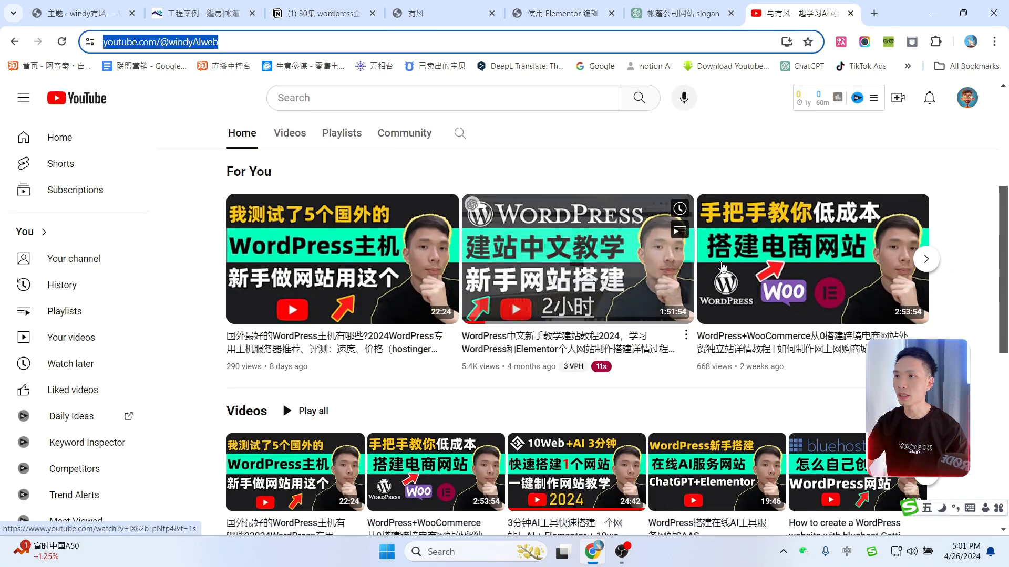
right_click(808, 244)
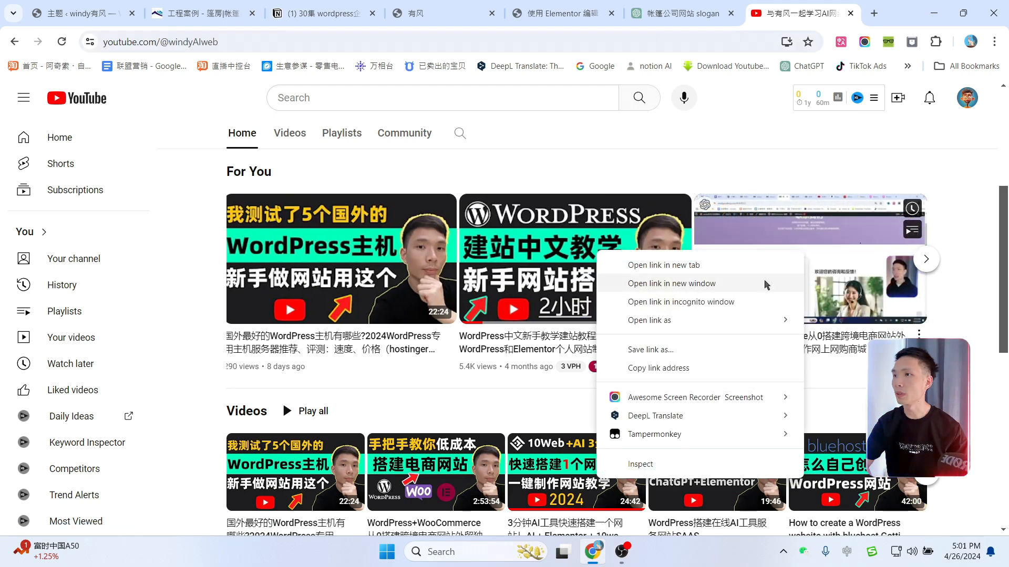
click(750, 368)
scroll(938, 271, up, 5)
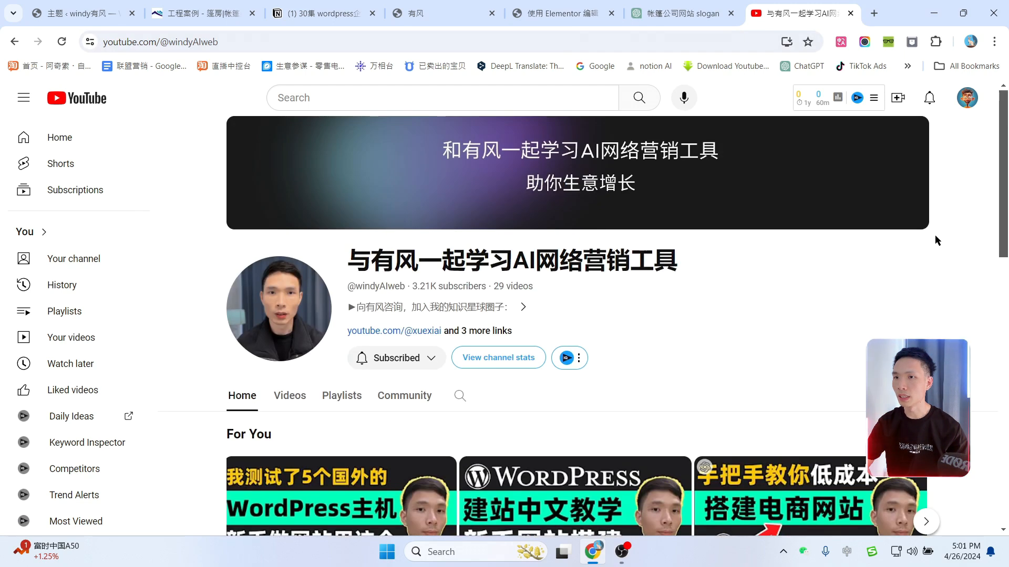
click(549, 5)
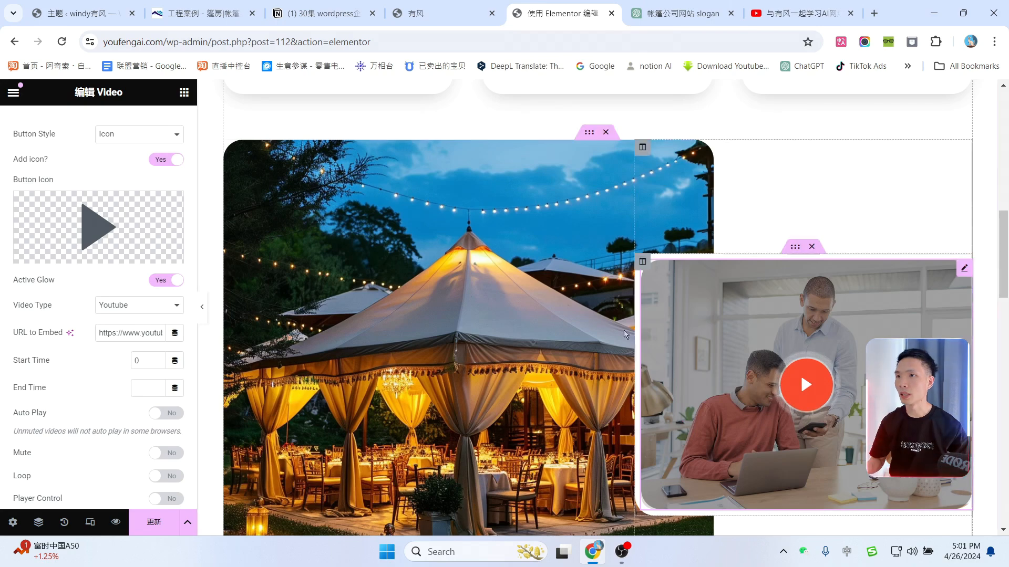
triple_click(111, 337)
key(ctrl+v)
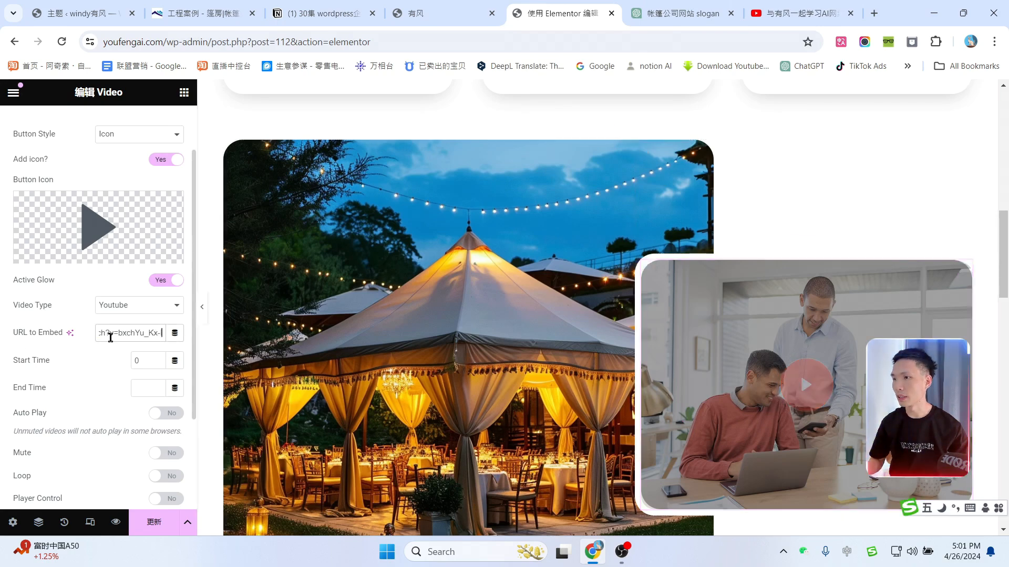
click(807, 388)
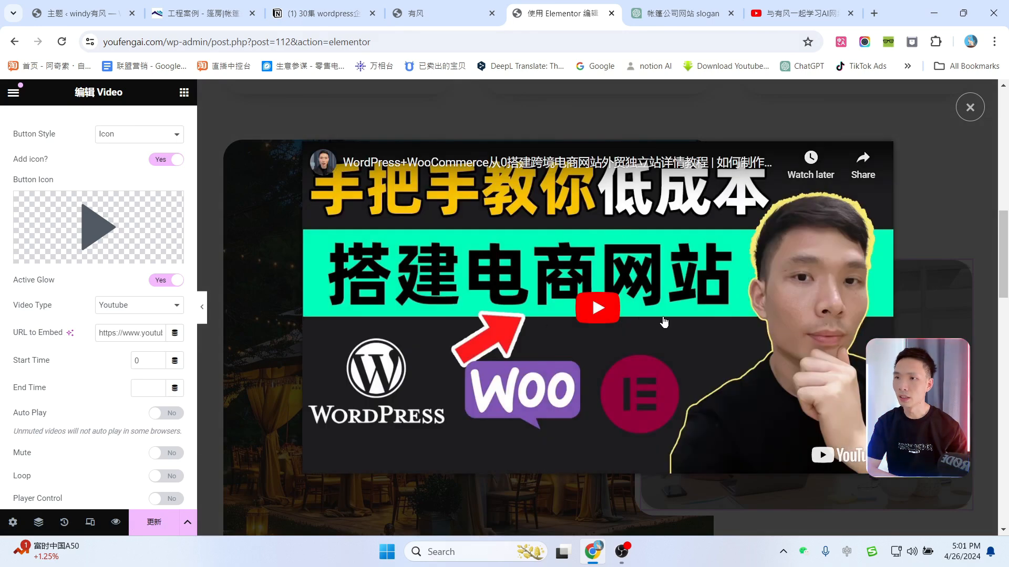
click(970, 108)
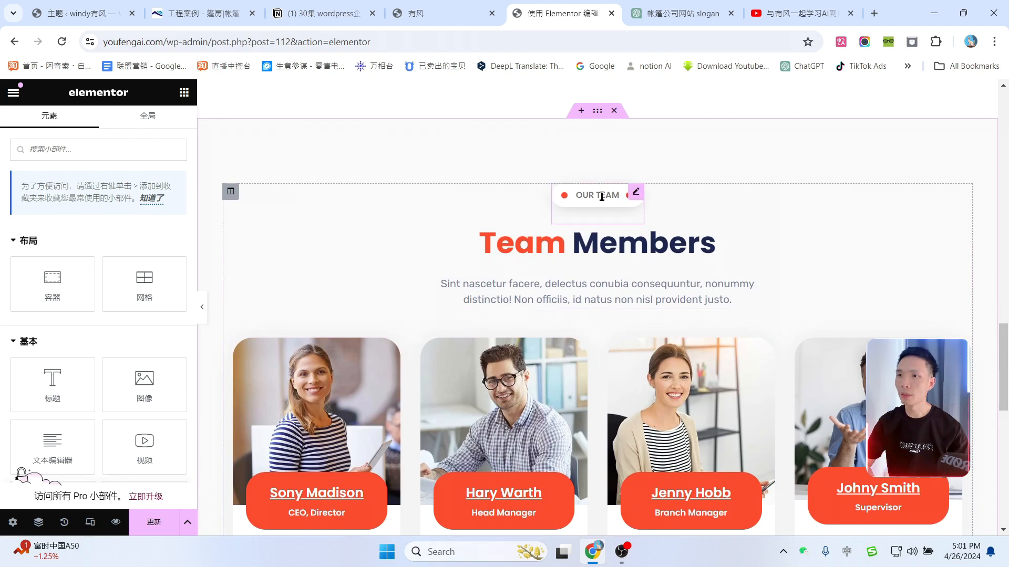
Step: Change the team label to 我们的团队 and the heading to 团队 成员
click(637, 193)
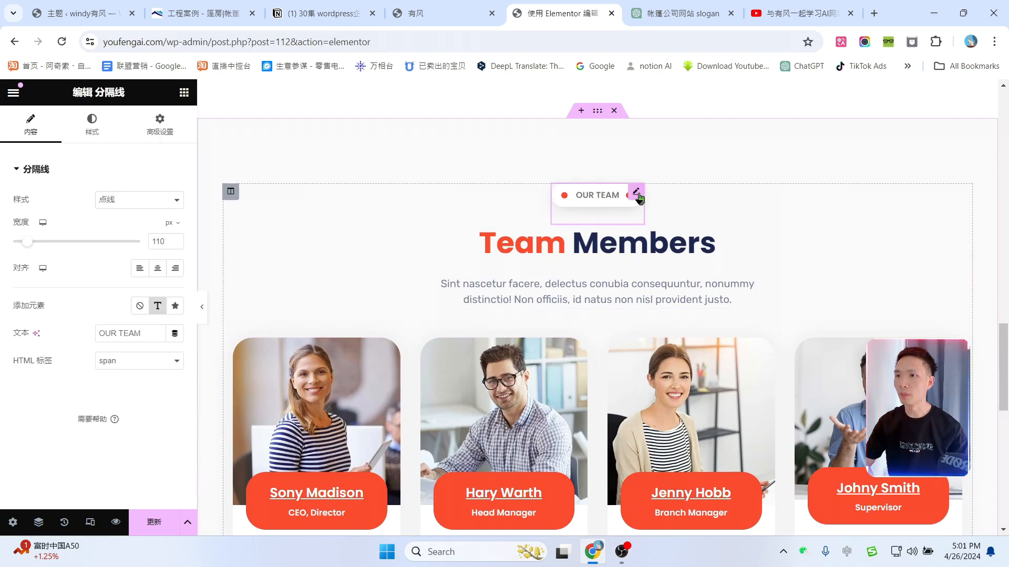
click(133, 333)
text(我们的团队)
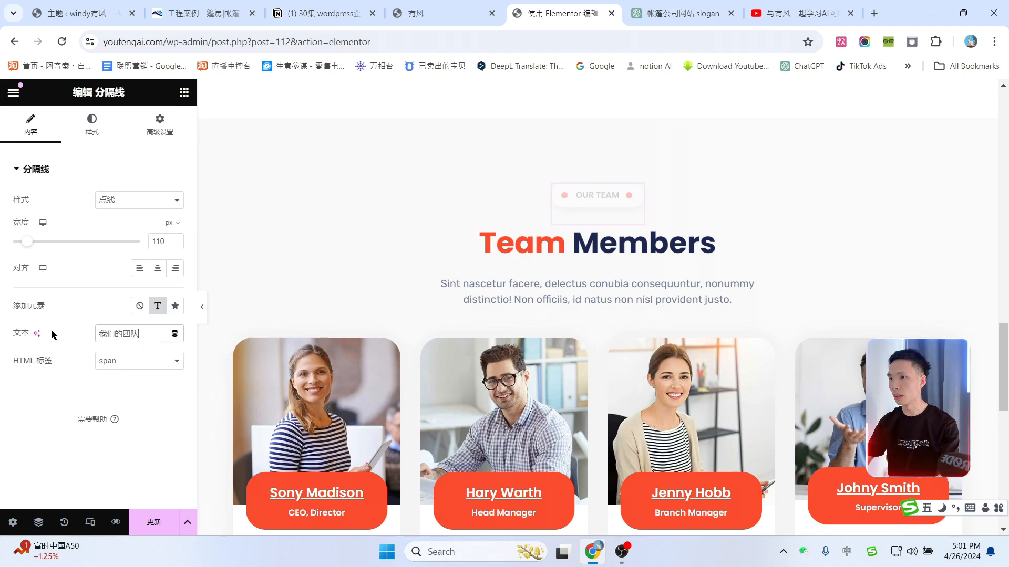
click(248, 227)
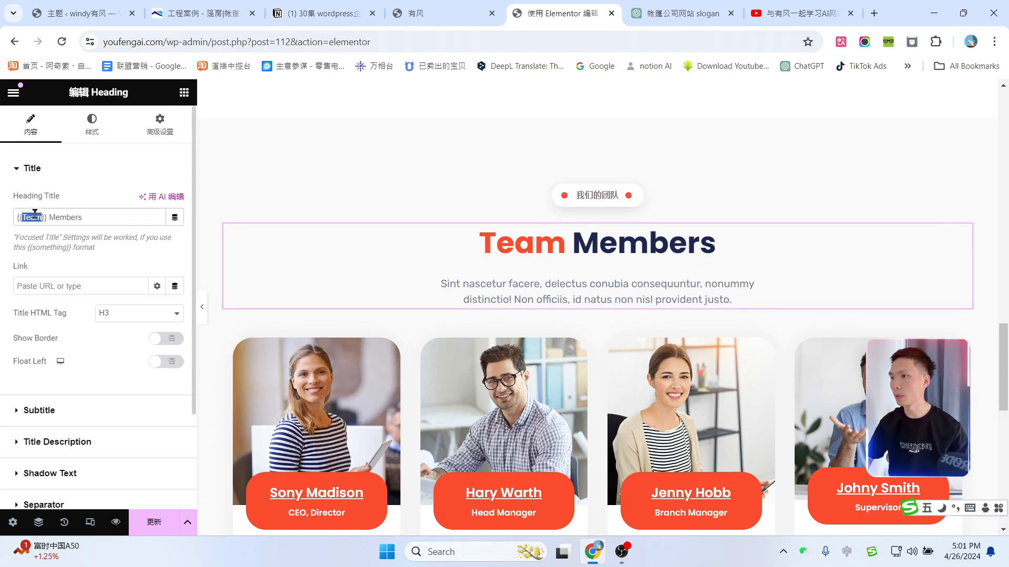
text(团队}} )
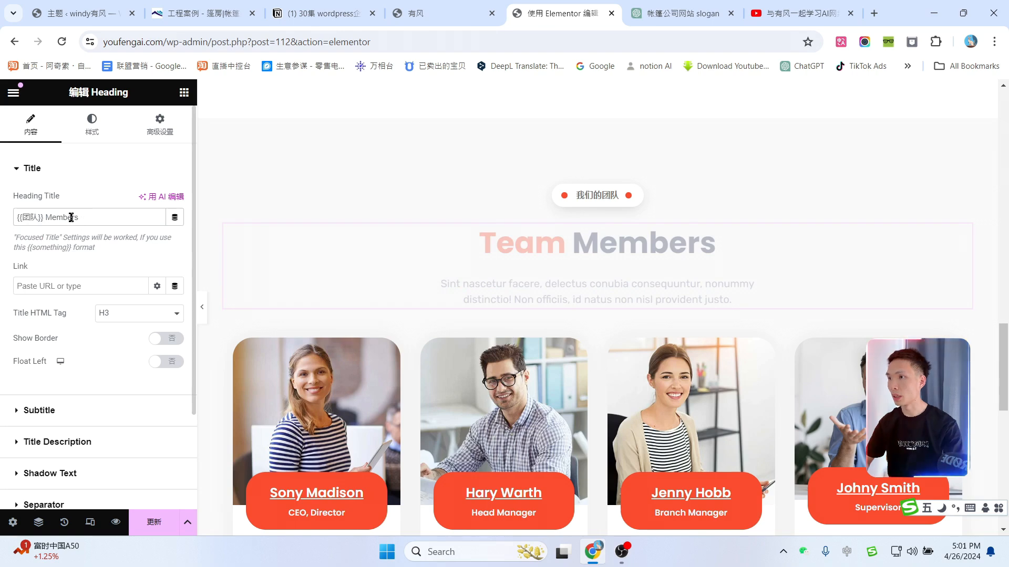
text(成员)
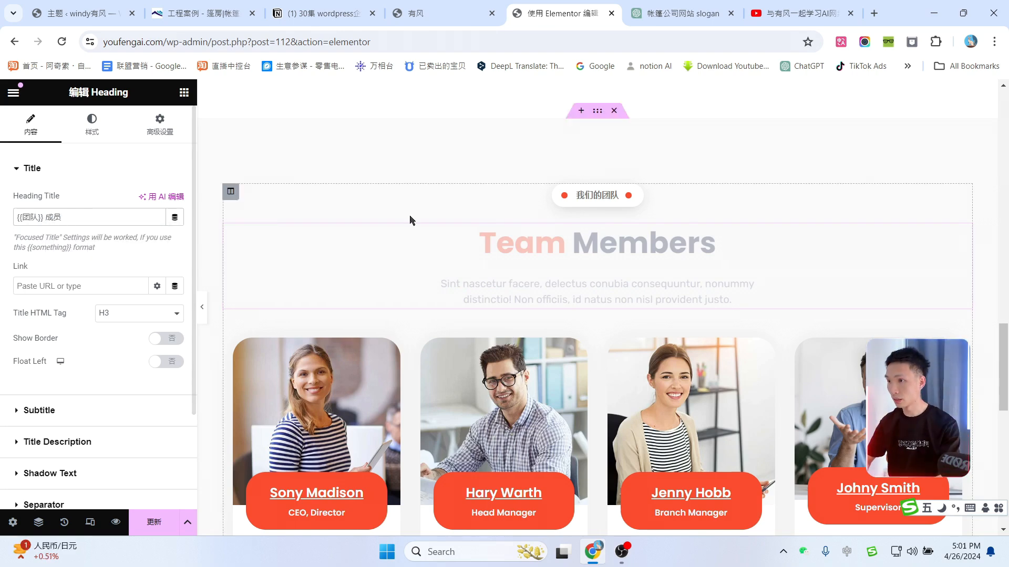
Step: Replace the team heading's Latin description with the Chinese mission statement from ChatGPT
click(678, 13)
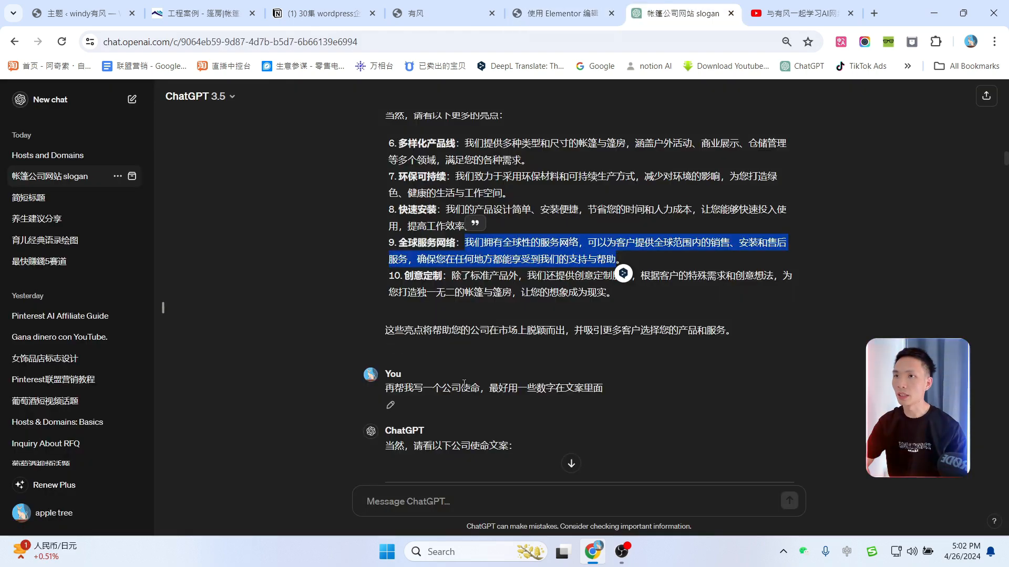
scroll(531, 387, down, 10)
scroll(531, 383, down, 5)
drag(386, 202, 554, 215)
key(ctrl+c)
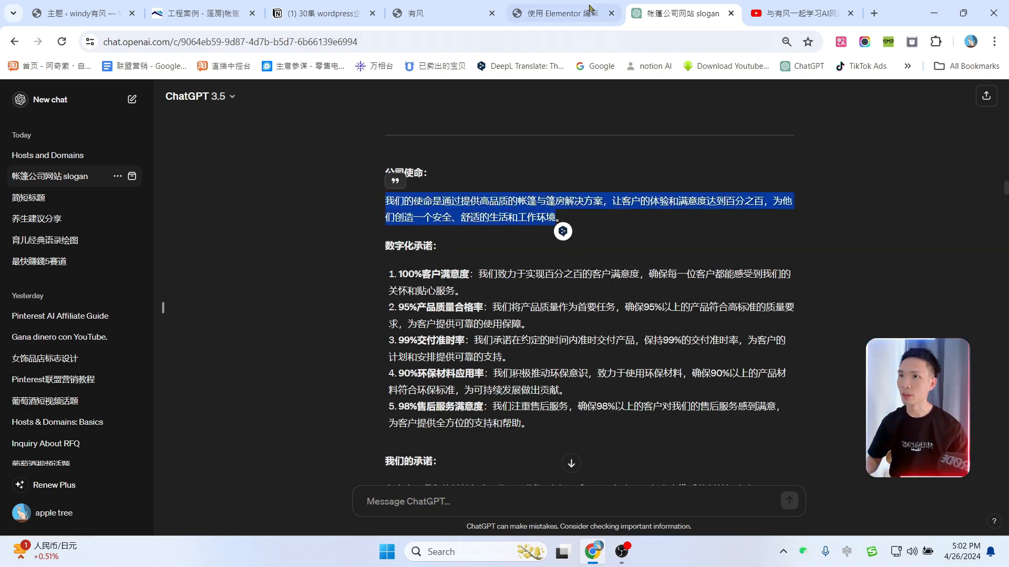
click(558, 14)
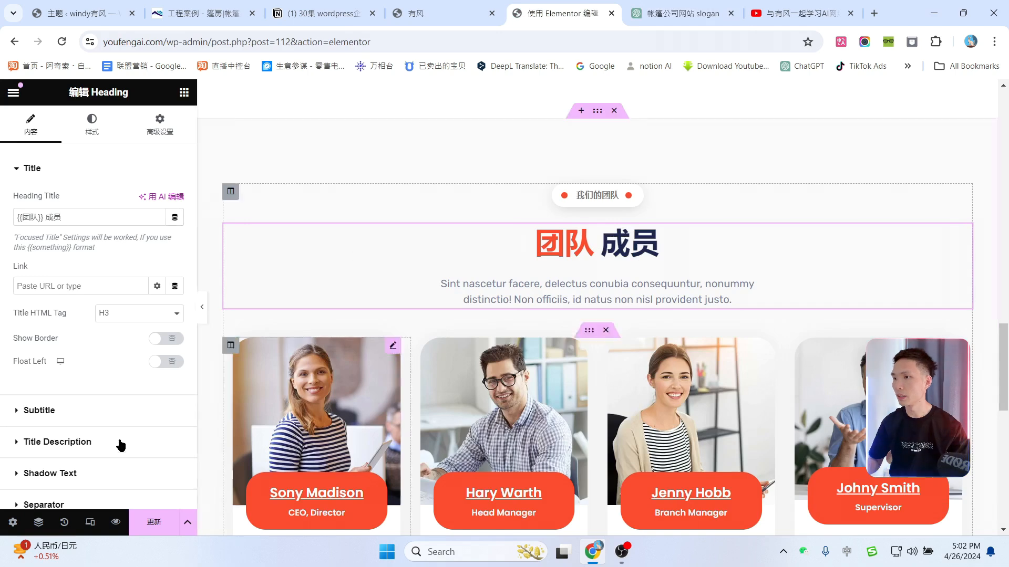
click(32, 442)
key(ctrl+a)
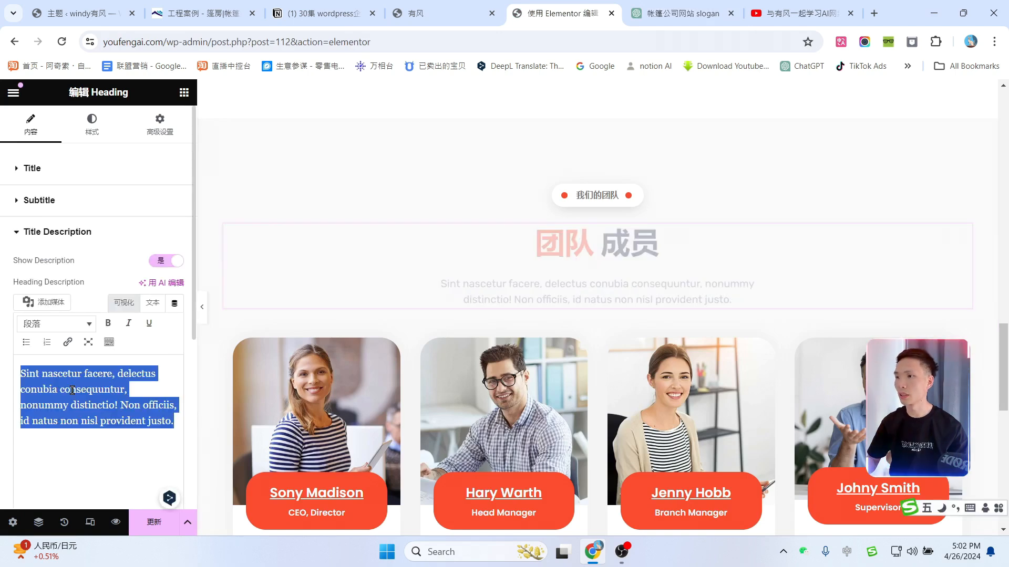
key(ctrl+v)
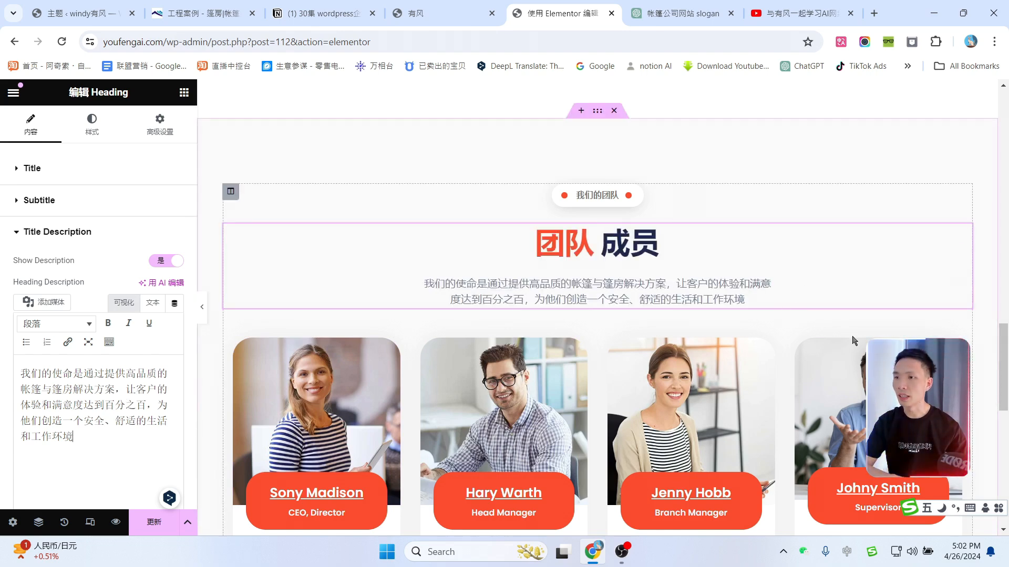
scroll(851, 342, down, 2)
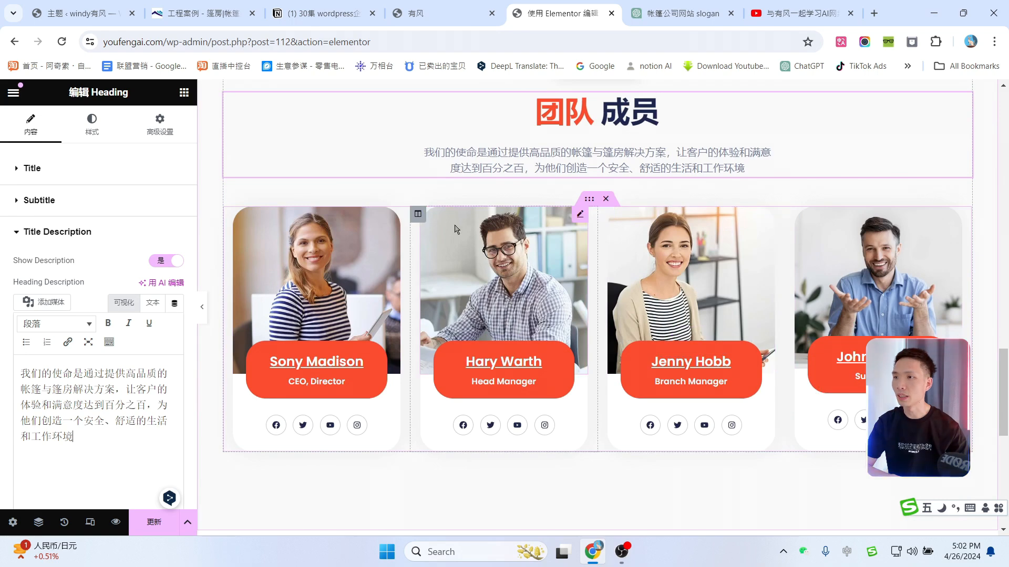
click(393, 215)
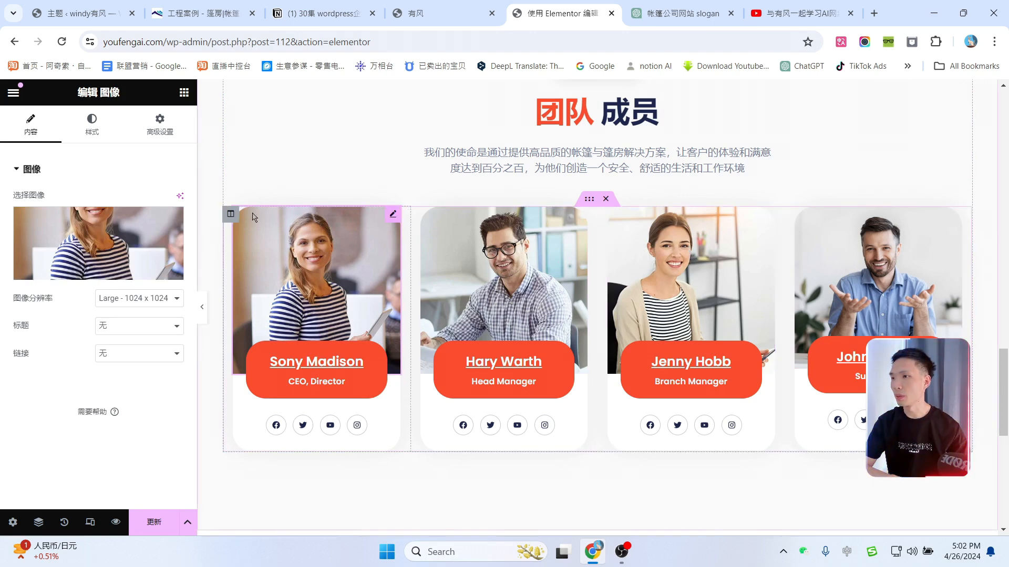
Step: Replace the first team card's photo with the woman-at-computer portrait
click(112, 240)
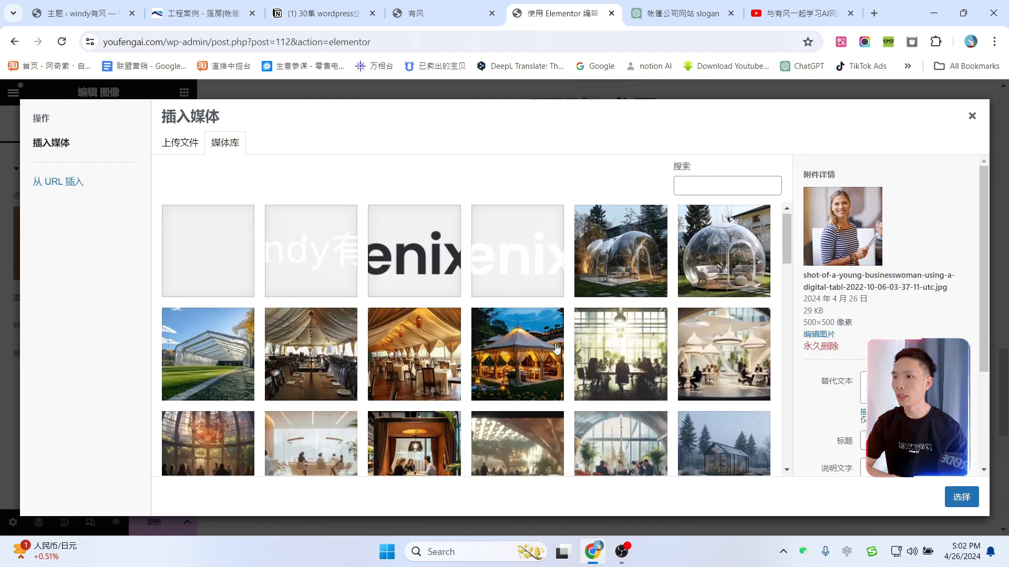
scroll(571, 367, down, 6)
click(428, 277)
click(961, 497)
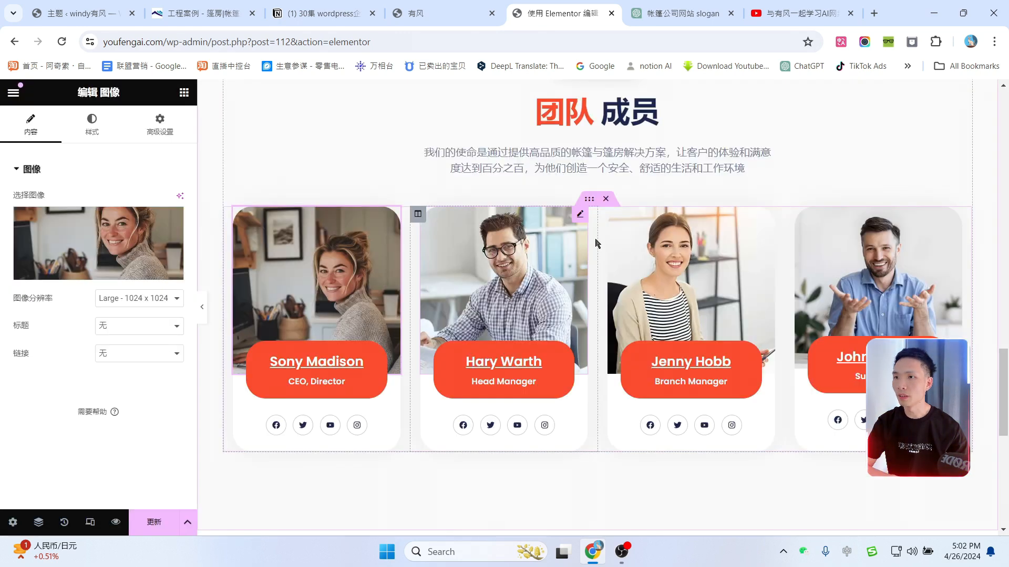
click(582, 217)
click(92, 263)
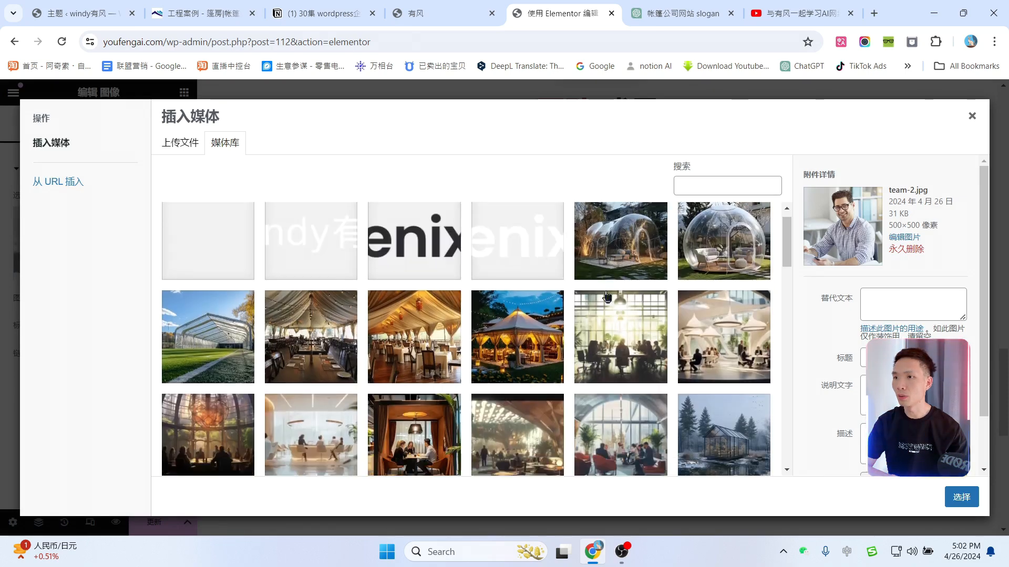
scroll(578, 325, down, 5)
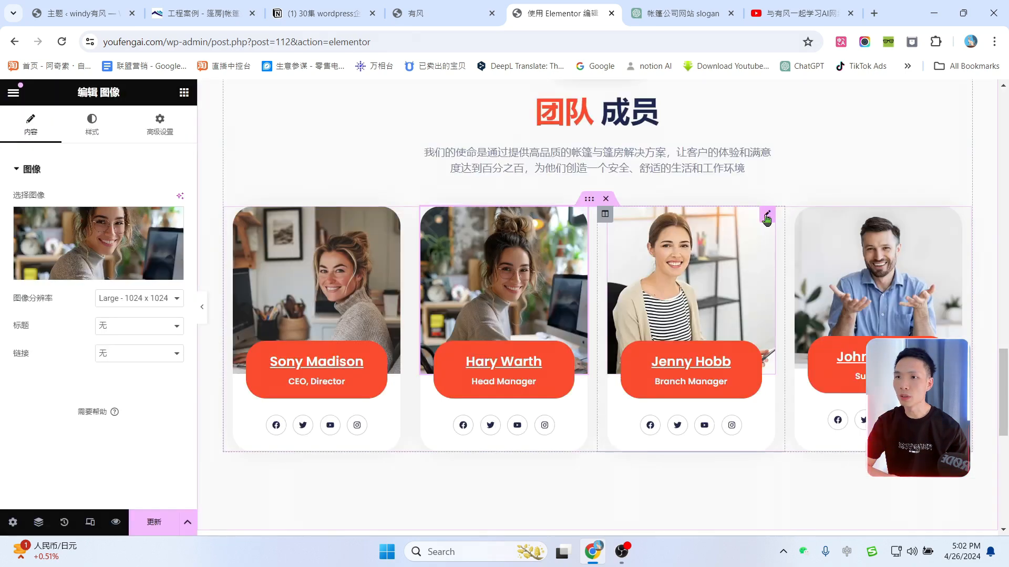
click(767, 216)
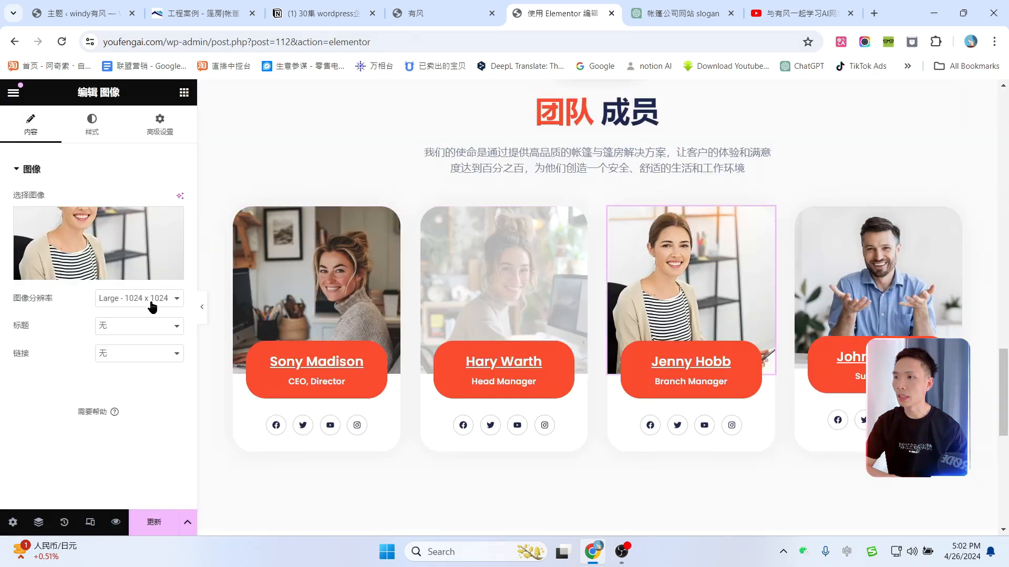
click(150, 251)
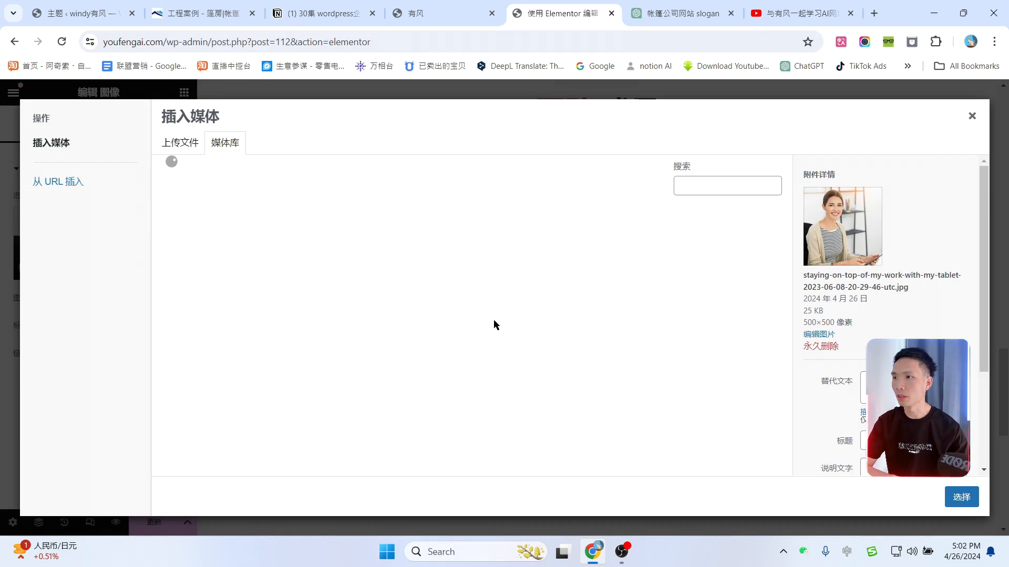
scroll(500, 336, down, 5)
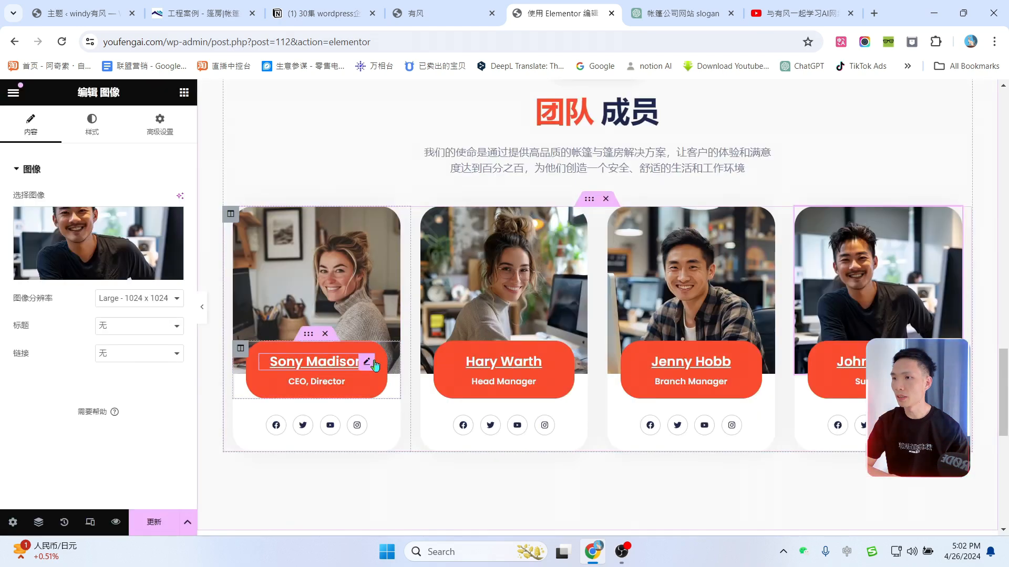
click(367, 362)
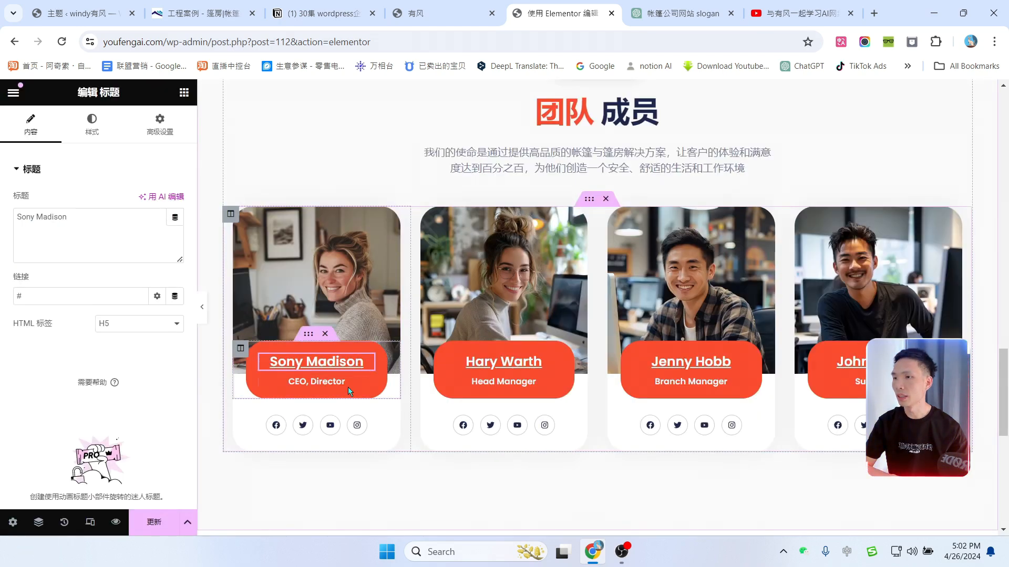
click(367, 388)
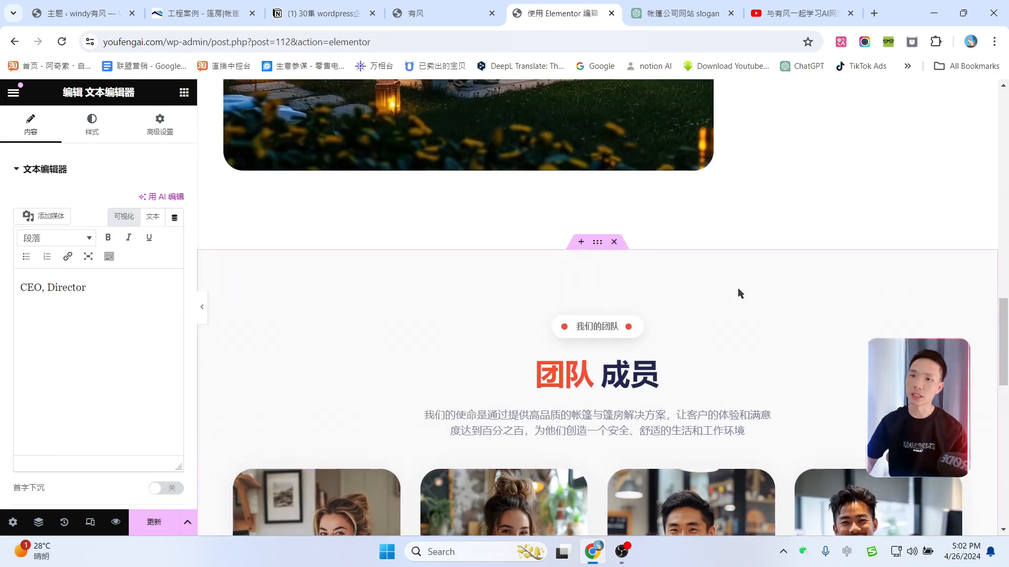
scroll(752, 294, down, 6)
scroll(762, 294, up, 14)
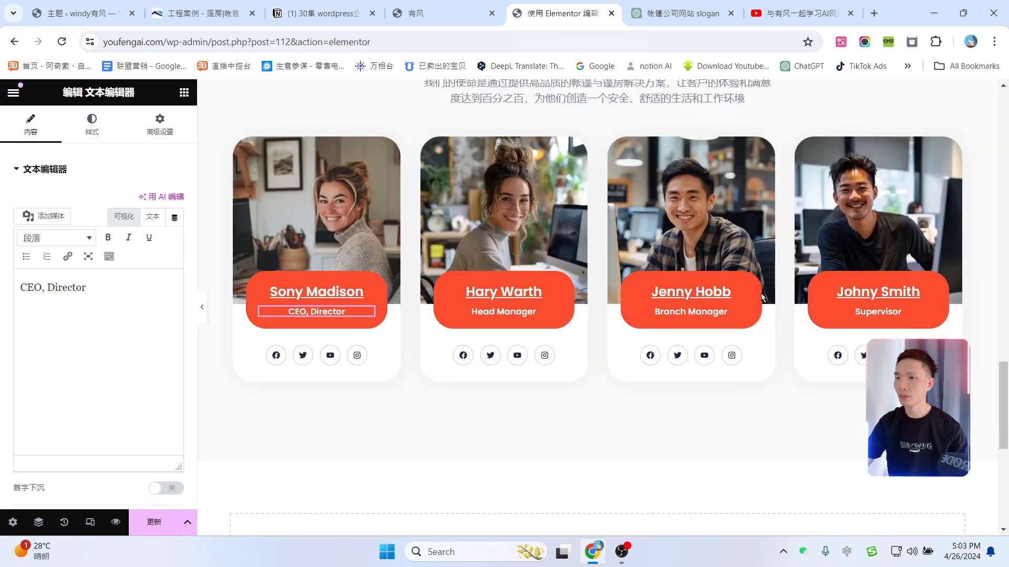
scroll(761, 293, up, 10)
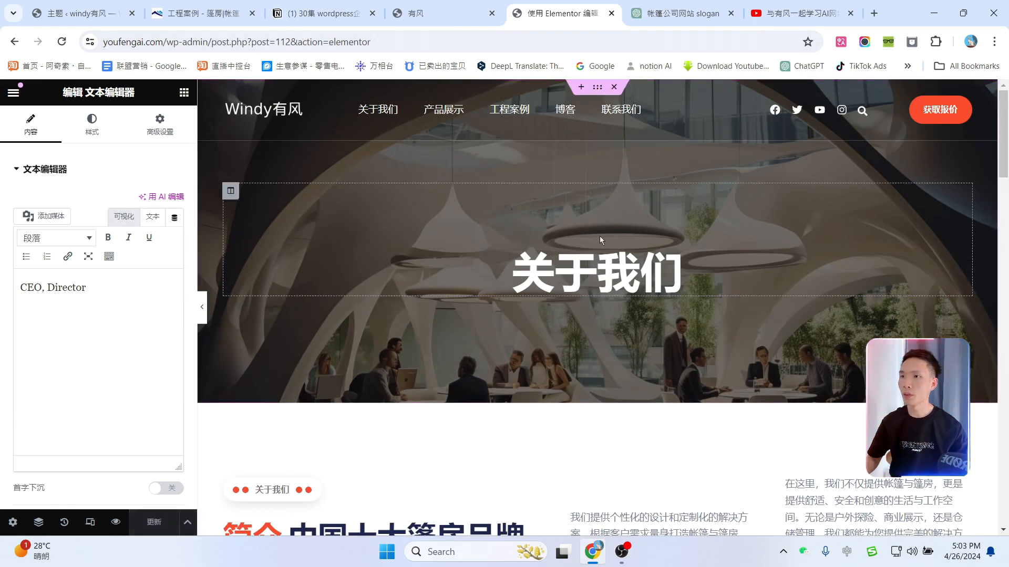
click(202, 314)
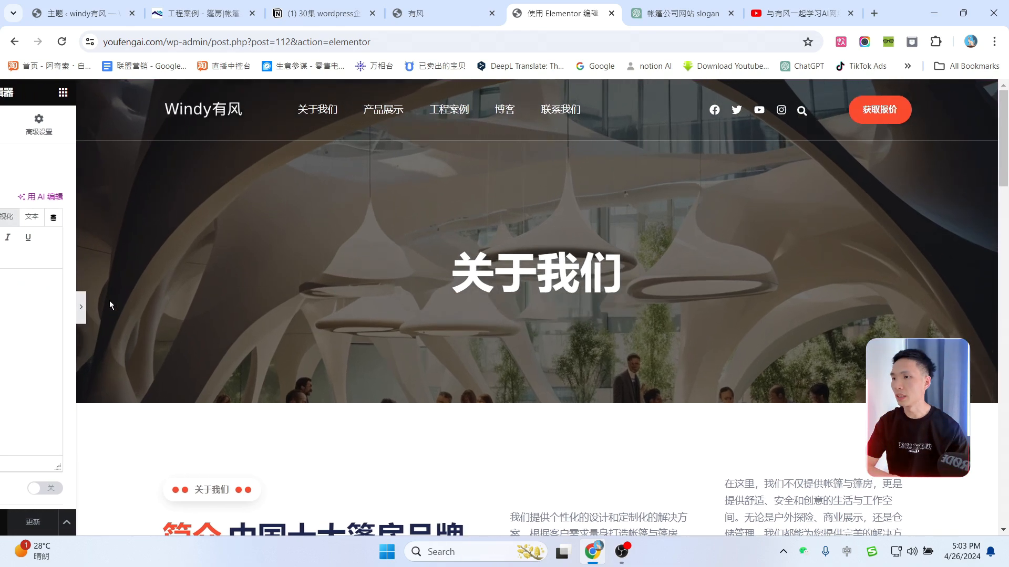
scroll(681, 287, down, 5)
scroll(681, 287, down, 10)
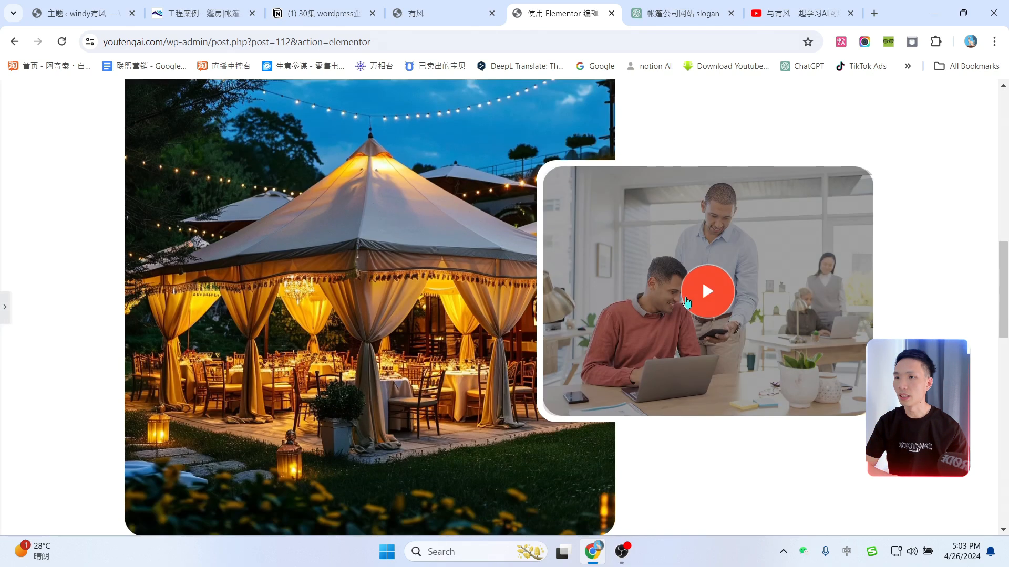
scroll(445, 342, up, 3)
scroll(529, 283, up, 10)
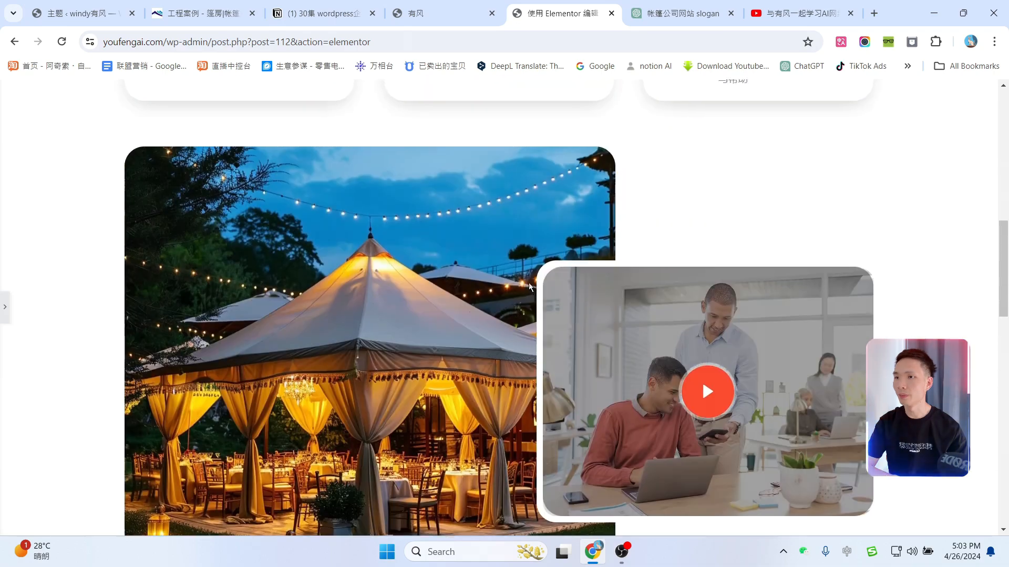
scroll(616, 303, up, 5)
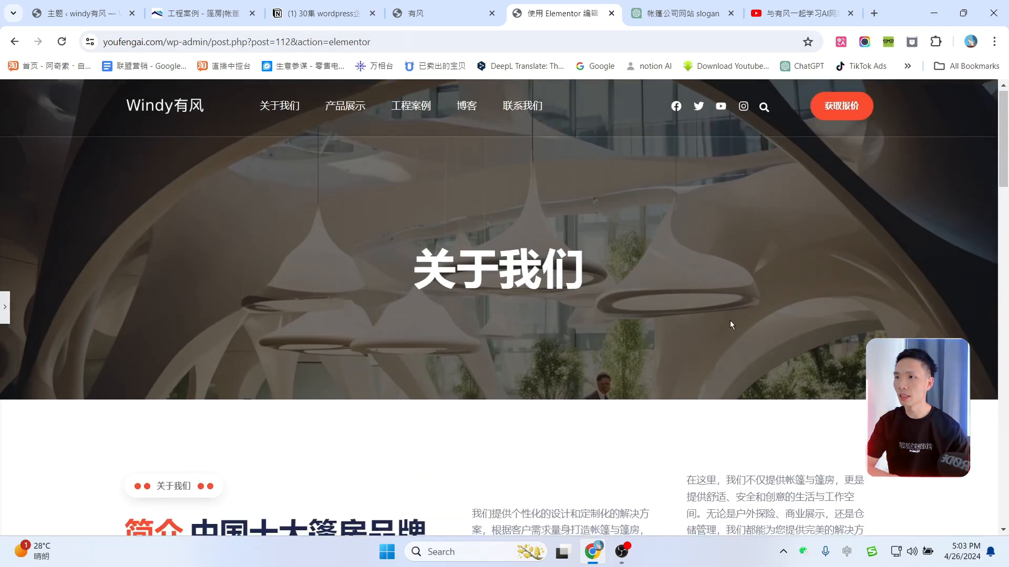
scroll(730, 321, down, 8)
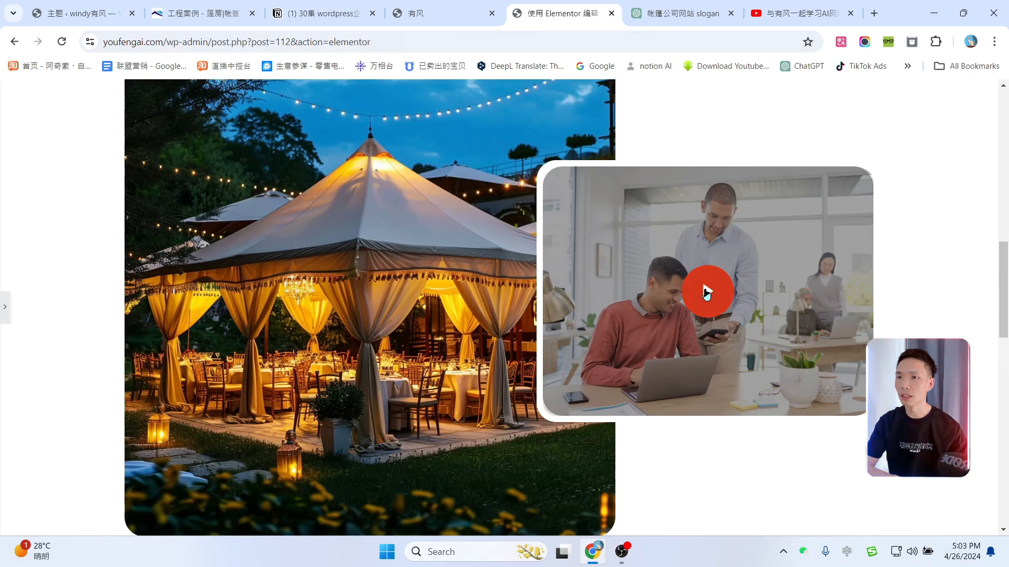
click(707, 293)
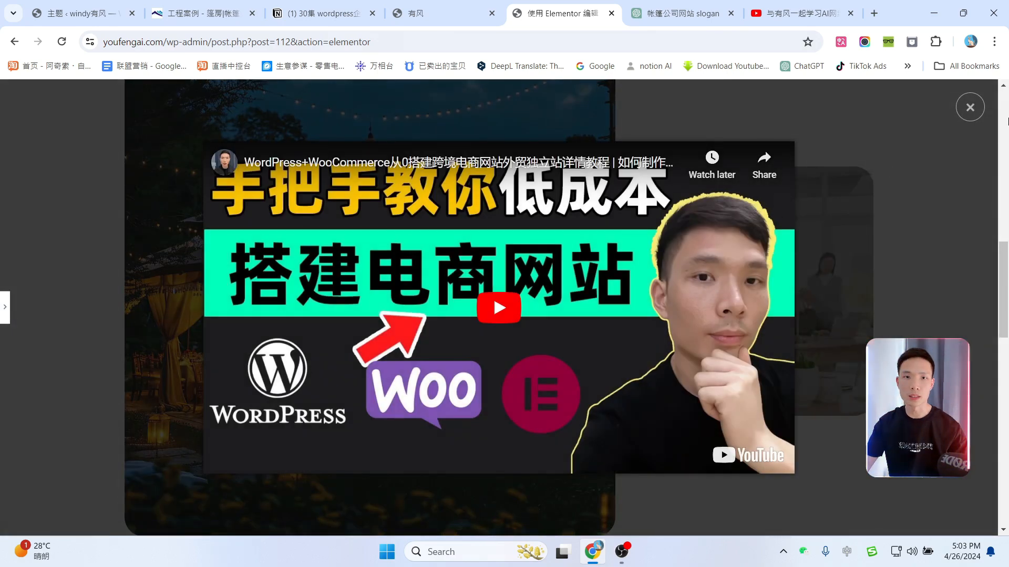
click(978, 108)
key(ctrl+p)
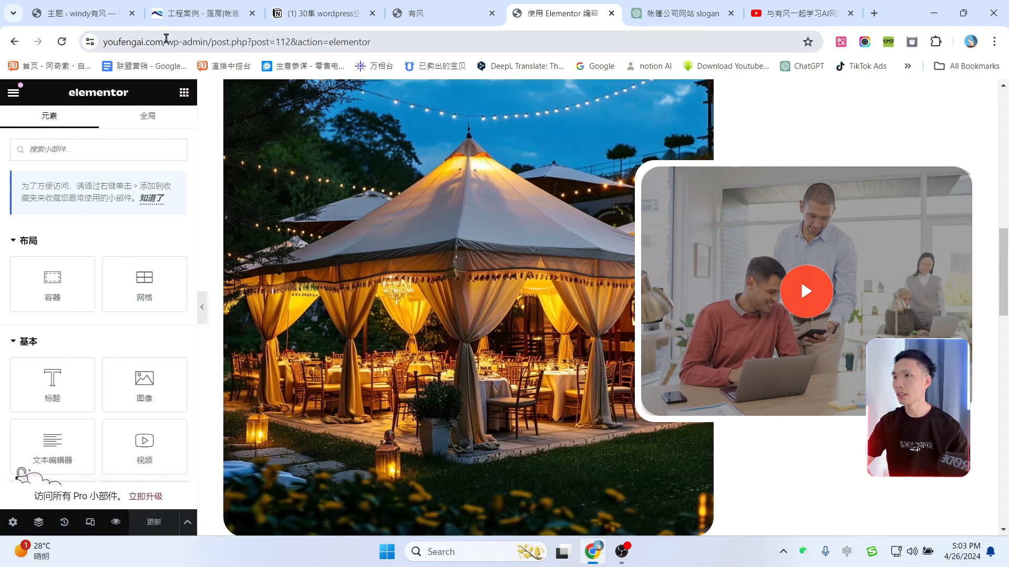
Step: Trim the address to youfengai.com and browse the homepage to find the 产品展示 page
drag(166, 40, 475, 77)
key(BackSpace)
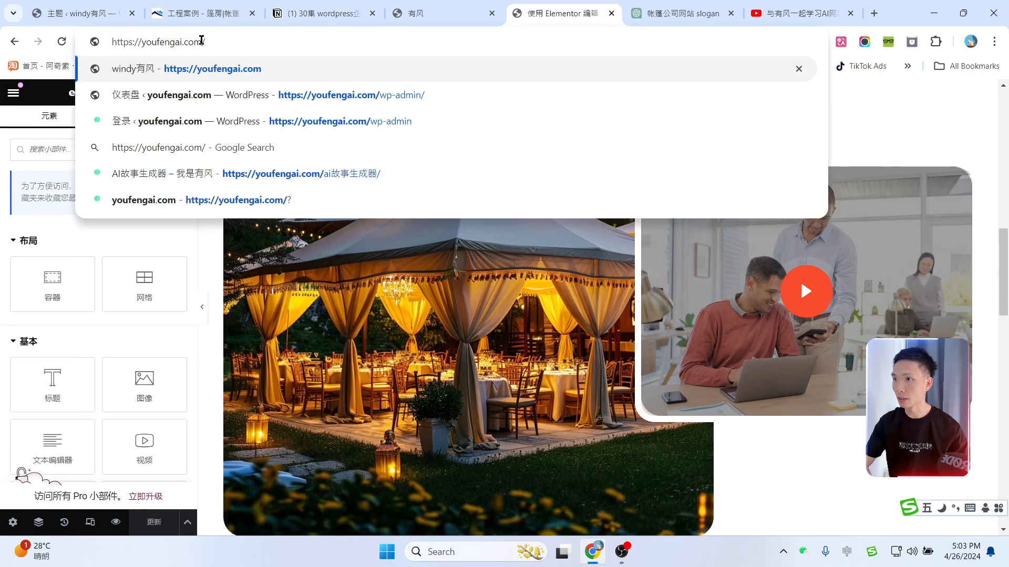
key(Return)
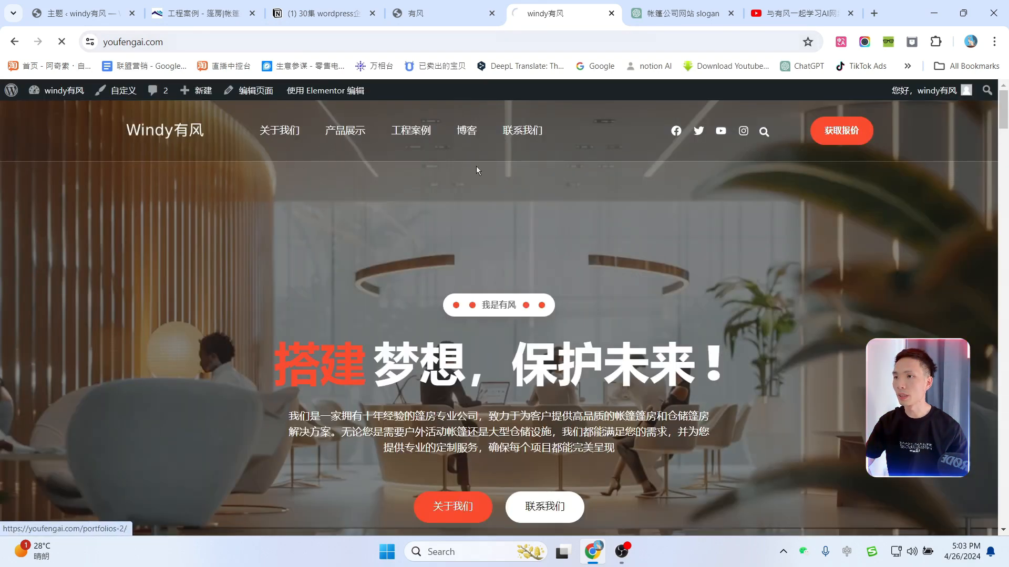
scroll(578, 241, down, 15)
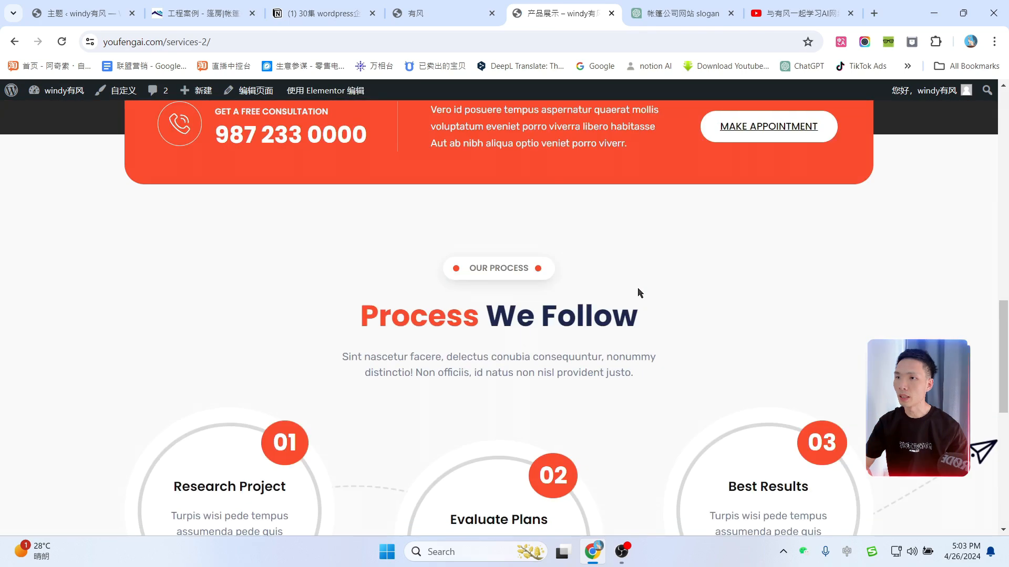
scroll(641, 295, down, 7)
scroll(642, 296, up, 18)
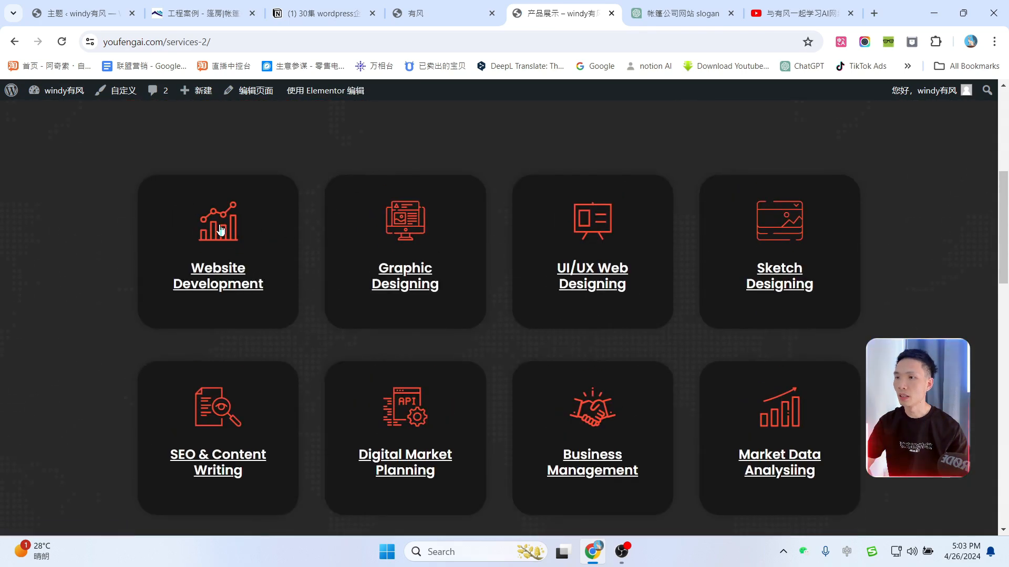
scroll(553, 267, up, 6)
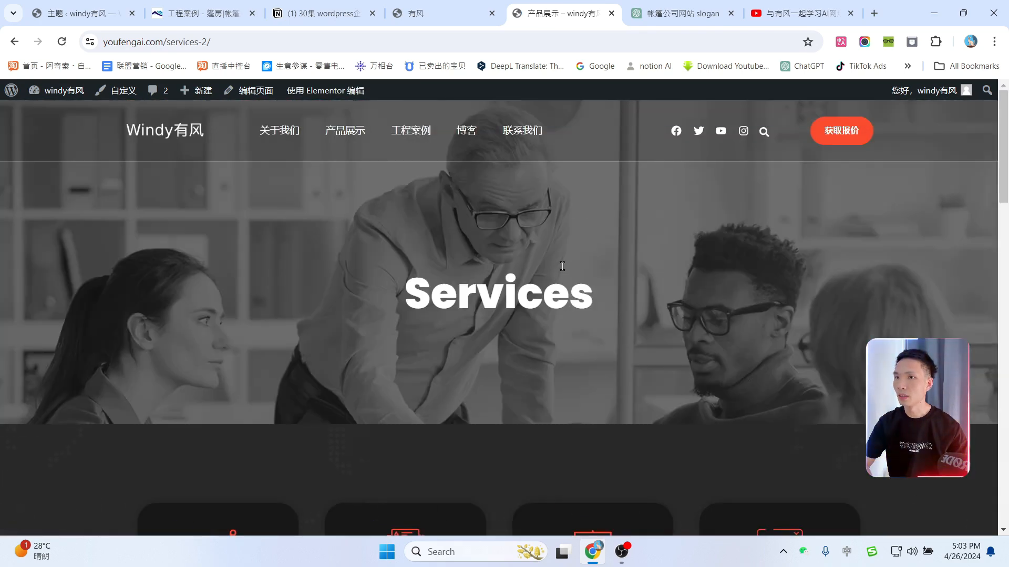
mouse_move(319, 92)
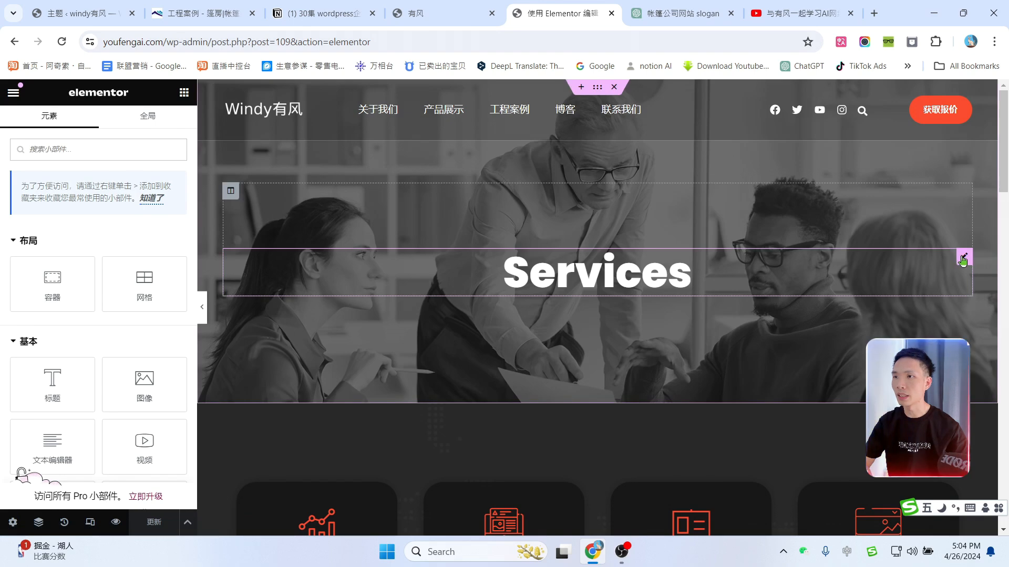
Step: Retitle the banner 我们提供的产品 and set the clear-roof tent image as its background
click(963, 258)
text(我们)
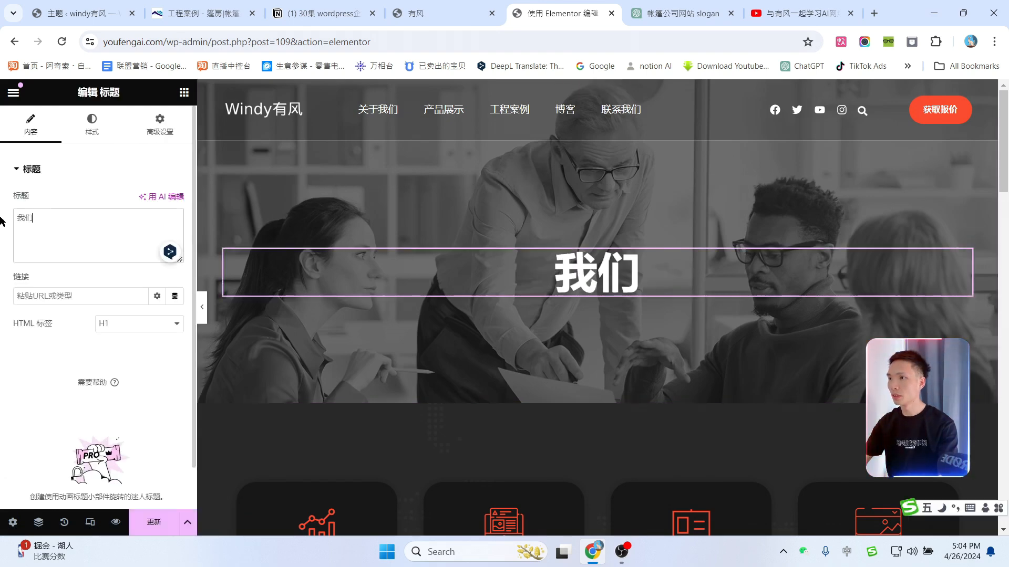
text(提供的产品)
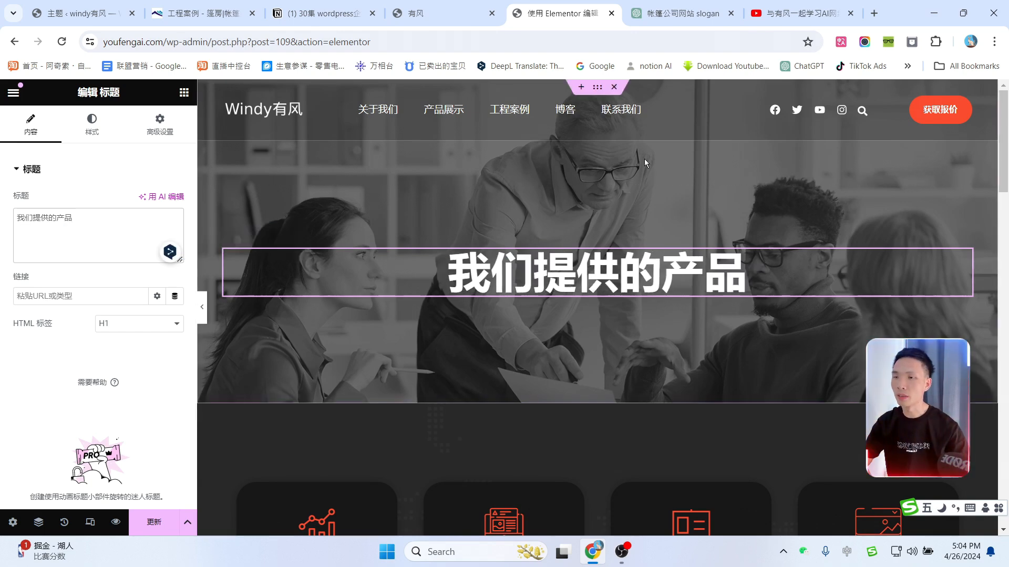
click(38, 523)
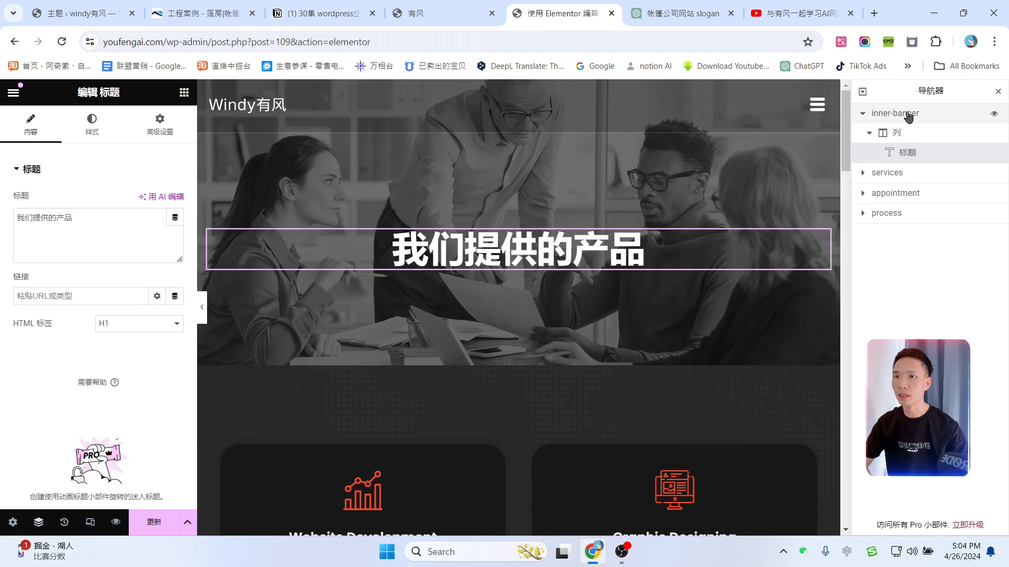
click(909, 114)
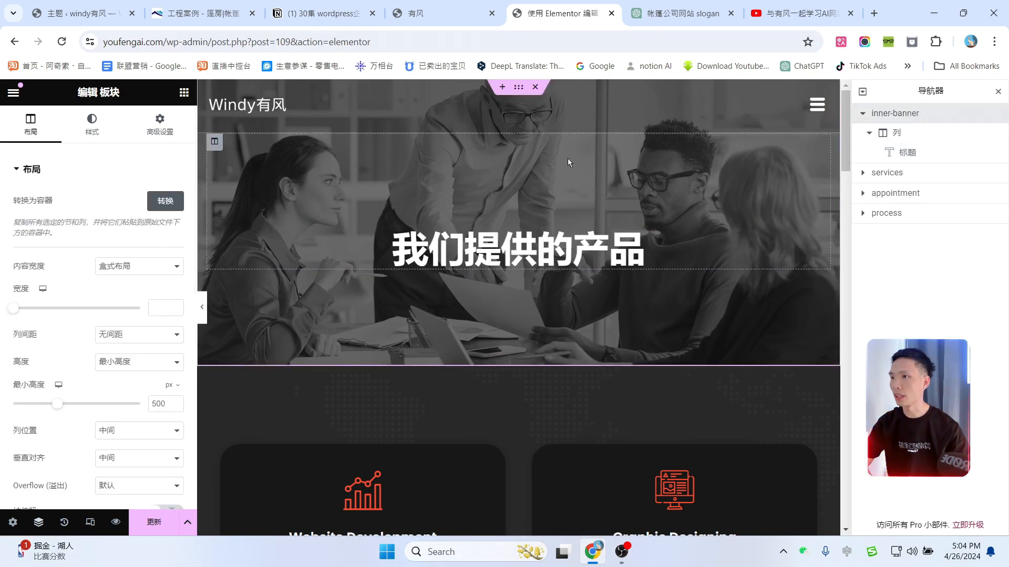
click(92, 126)
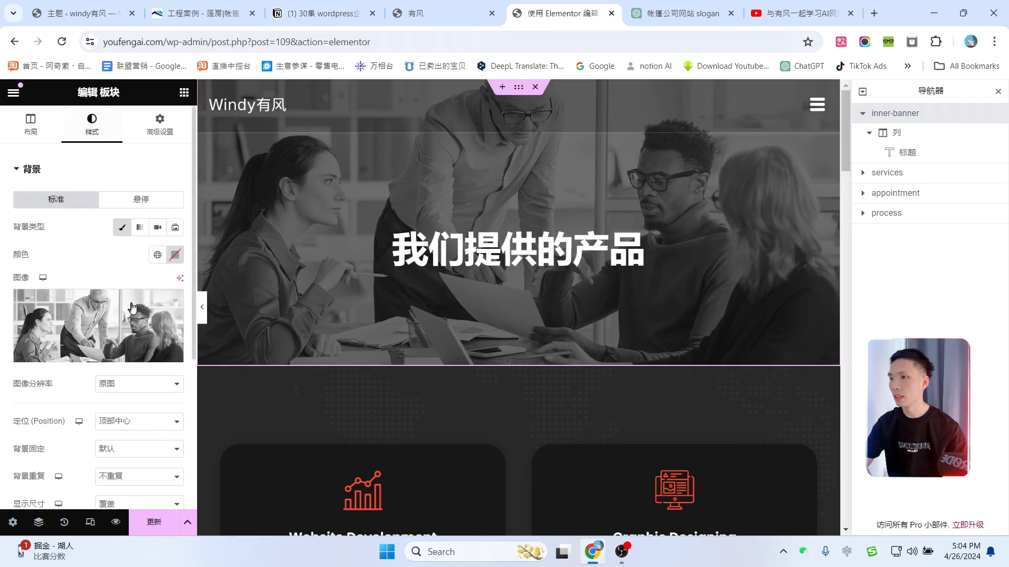
click(86, 352)
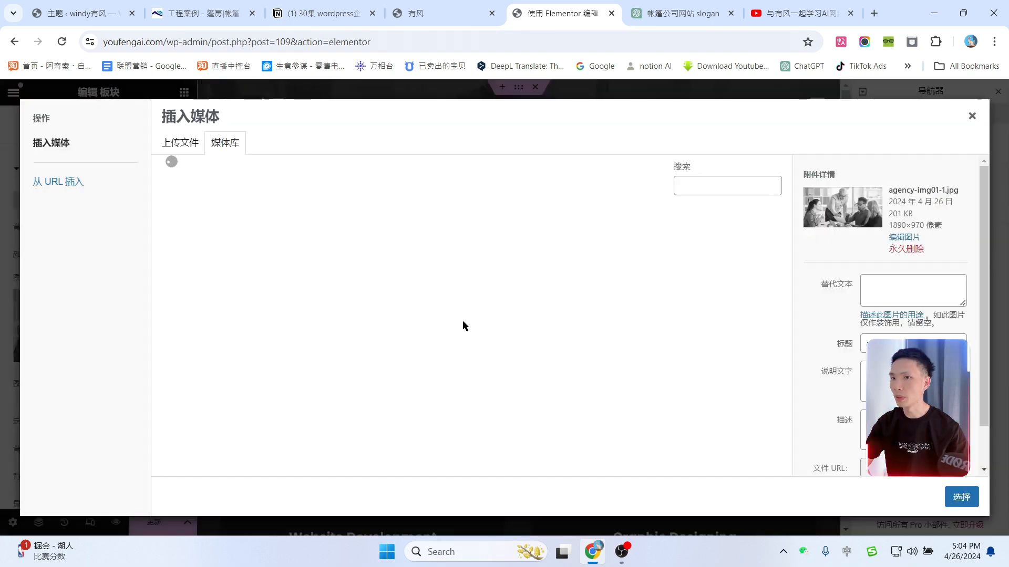
click(209, 290)
click(962, 497)
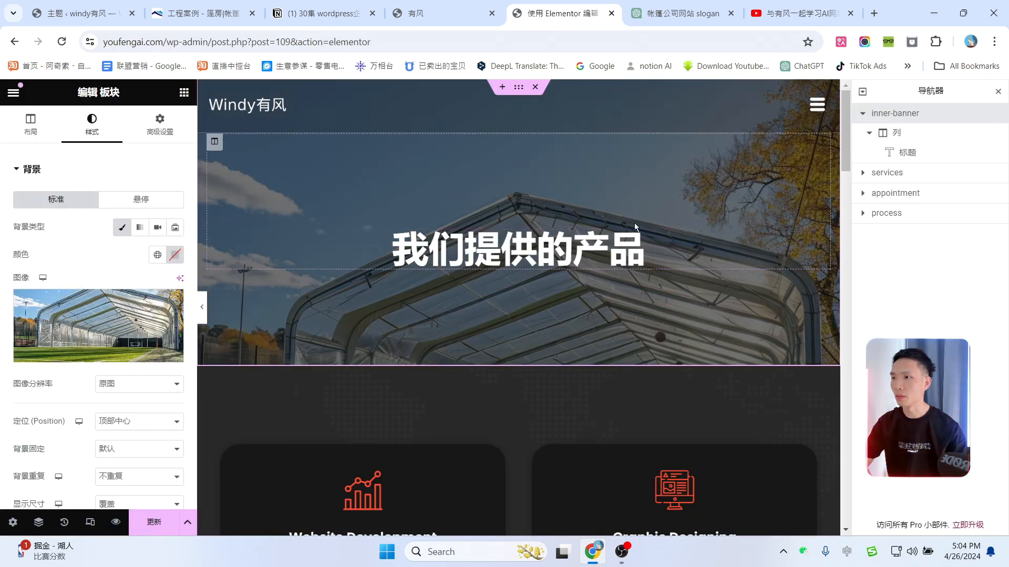
Step: Set the banner background size to Cover and close the Navigator panel
scroll(635, 223, down, 3)
scroll(132, 368, down, 3)
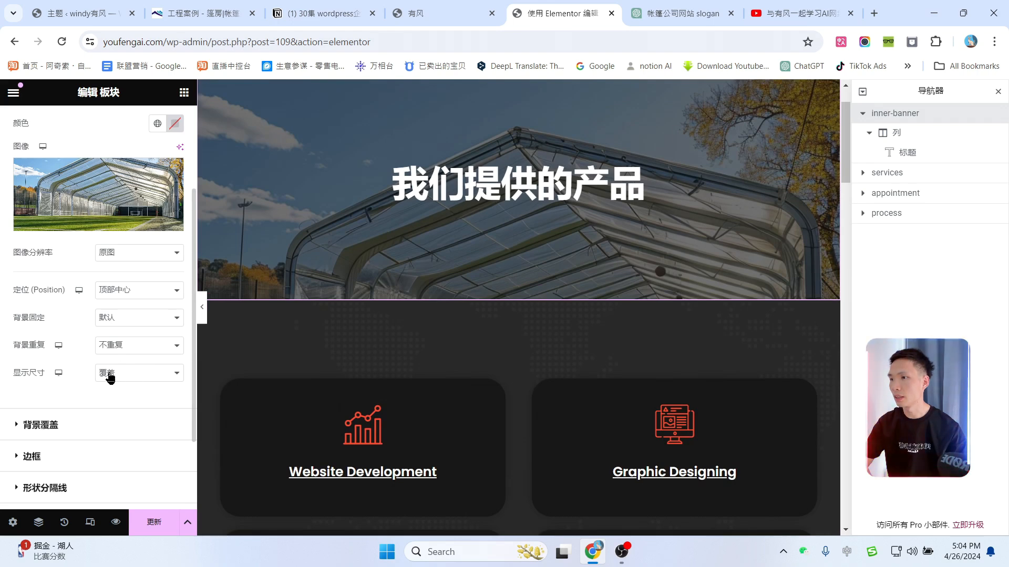
click(110, 378)
click(113, 399)
click(122, 373)
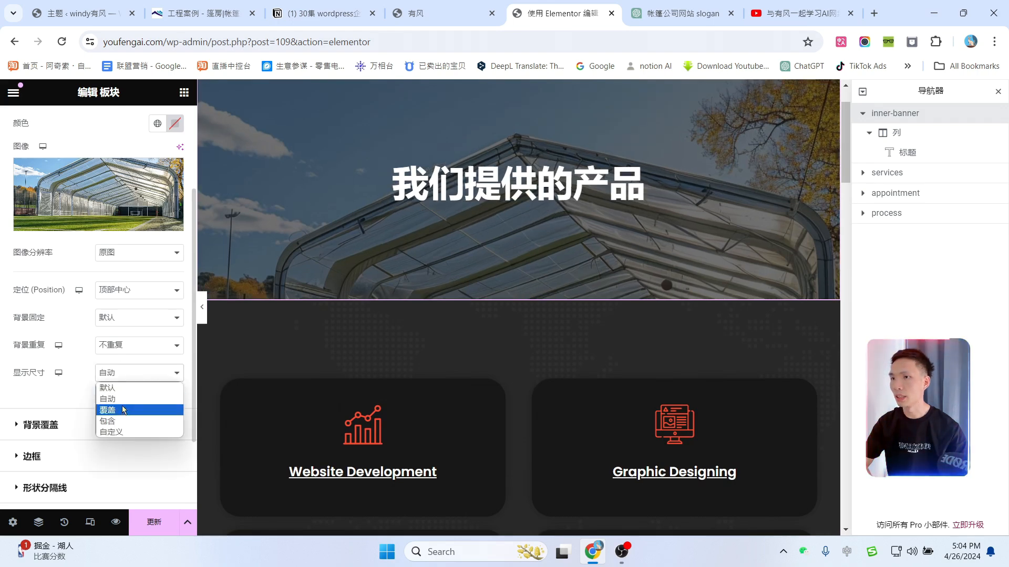
click(123, 410)
scroll(513, 343, down, 5)
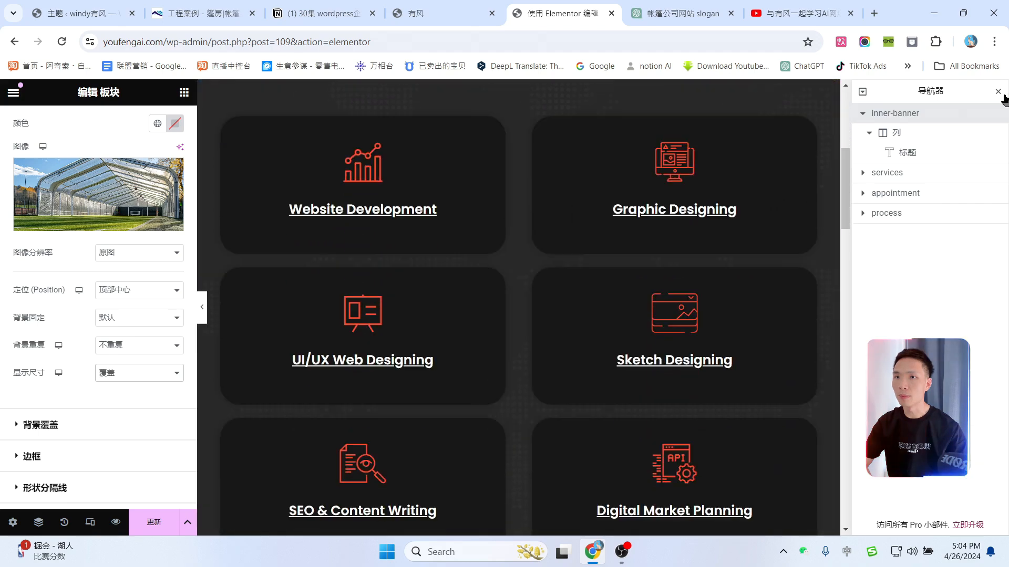
click(998, 93)
scroll(527, 232, up, 3)
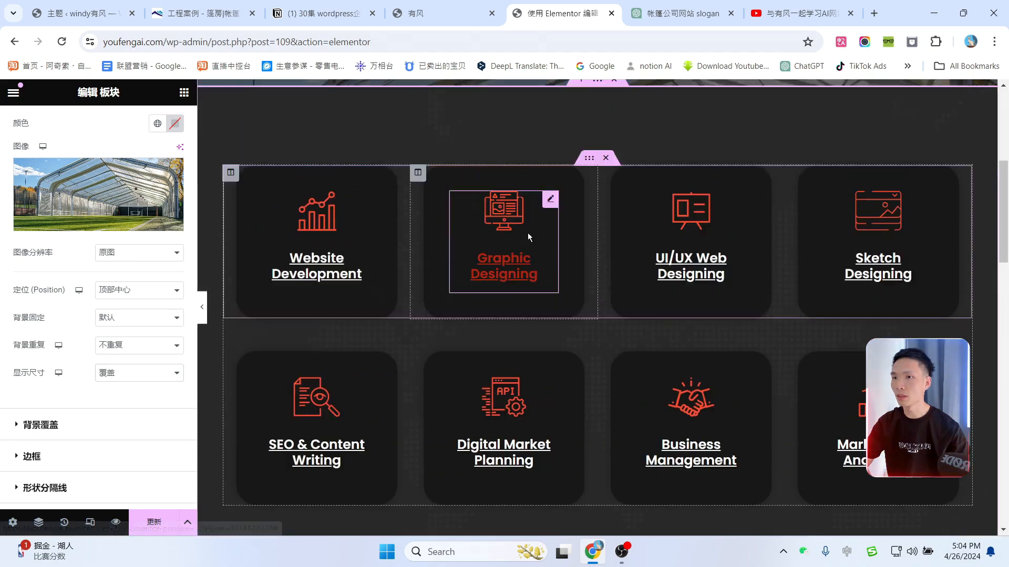
scroll(367, 282, down, 1)
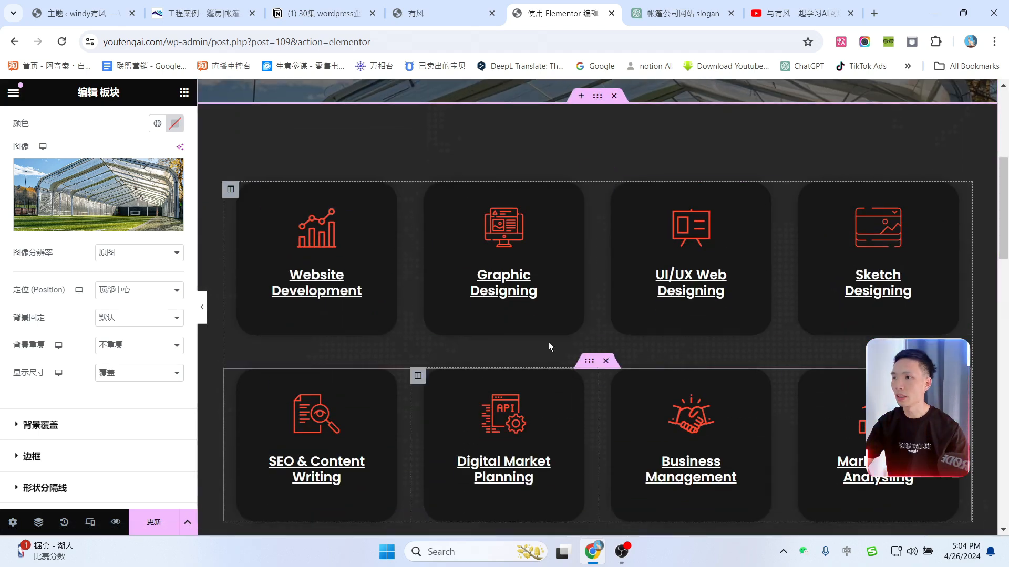
Step: Copy the gatents.com tent category list and paste it into DeepL Translator
click(158, 5)
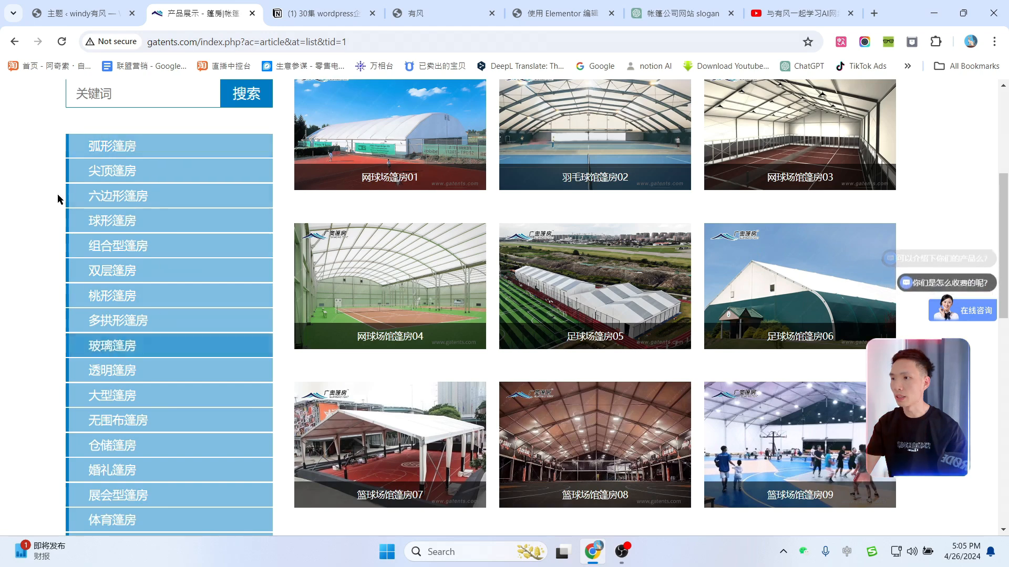
drag(52, 150, 134, 436)
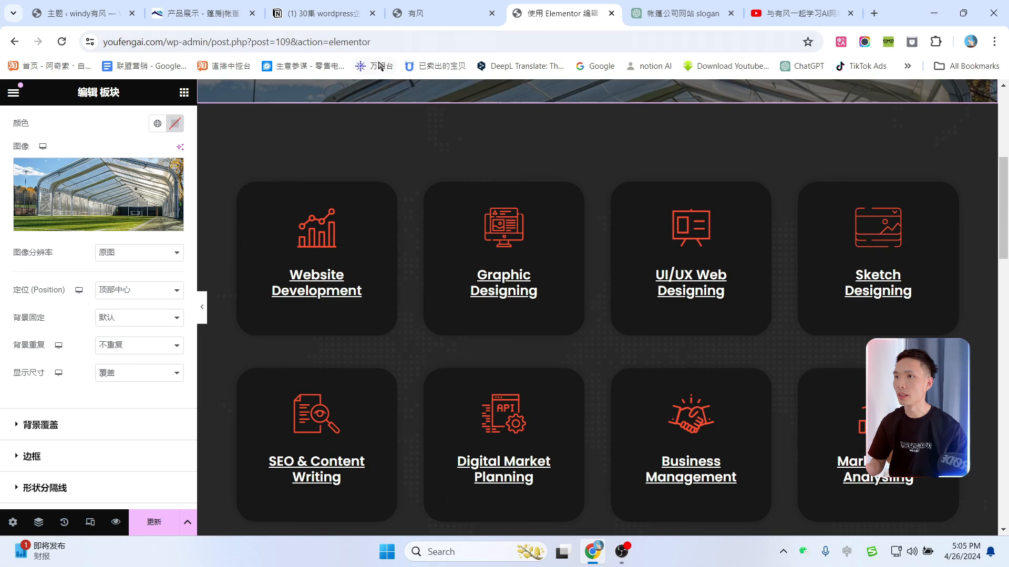
click(392, 42)
text(产品展示关键词弧形篷房尖顶篷房六边形篷房球形篷房组合型篷房双层篷房桃形篷房多拱形篷房玻璃篷房透明篷房大型篷房无围布篷)
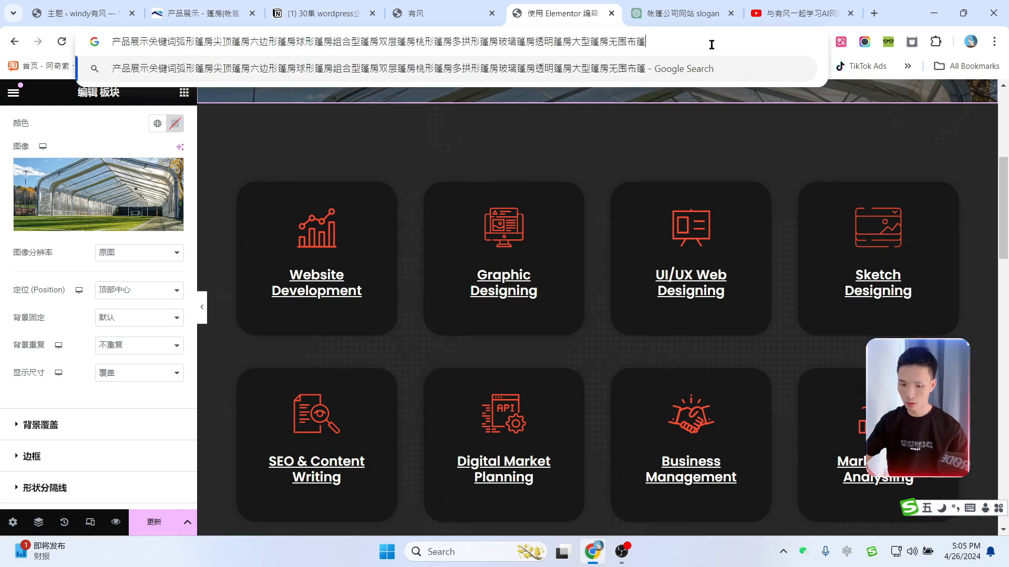
key(ctrl+a)
key(BackSpace)
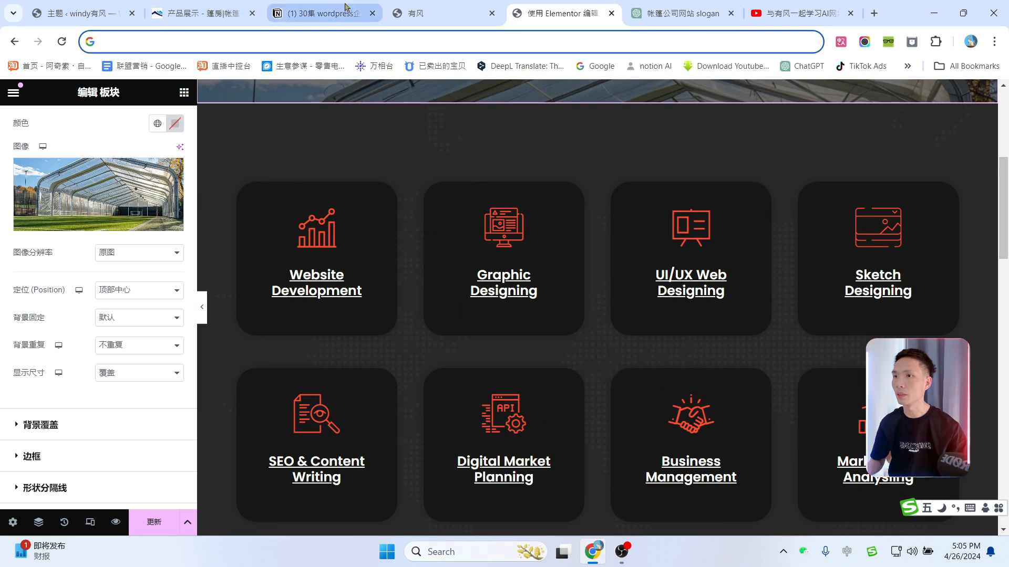
click(513, 67)
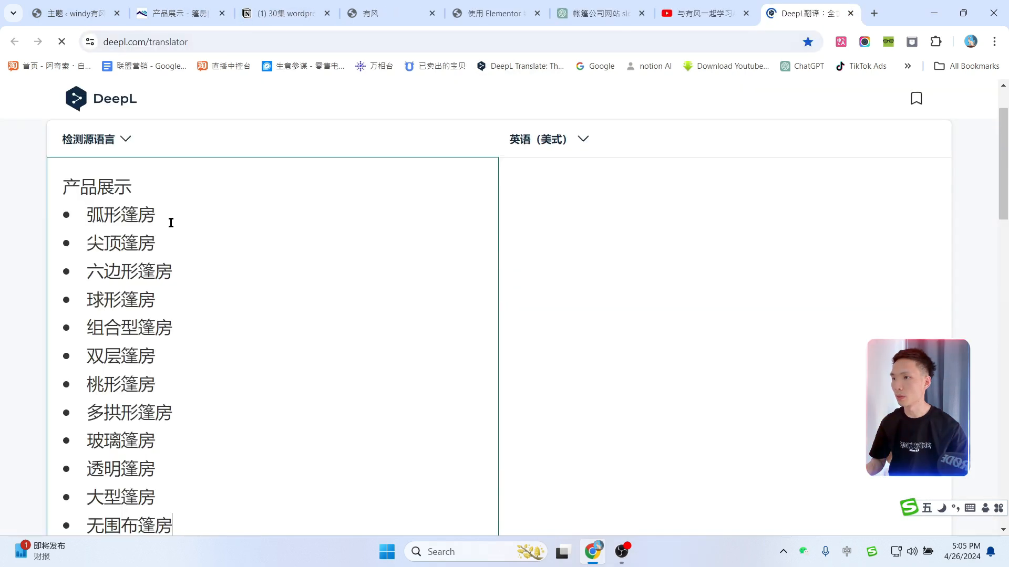
click(101, 216)
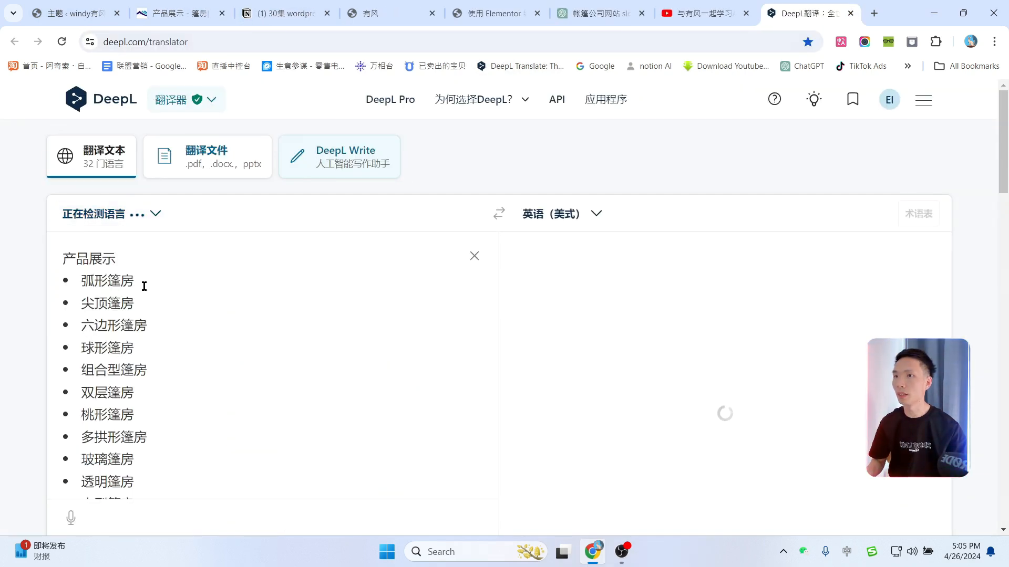
click(494, 13)
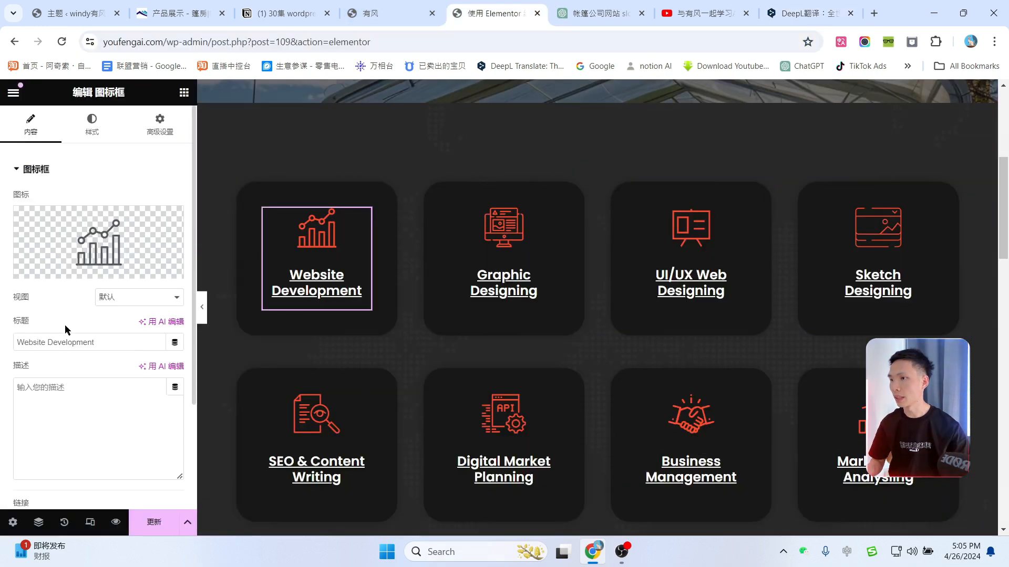
Step: Paste 弧形篷房 as the first card title and copy 尖顶篷房 from DeepL
text(弧形篷房)
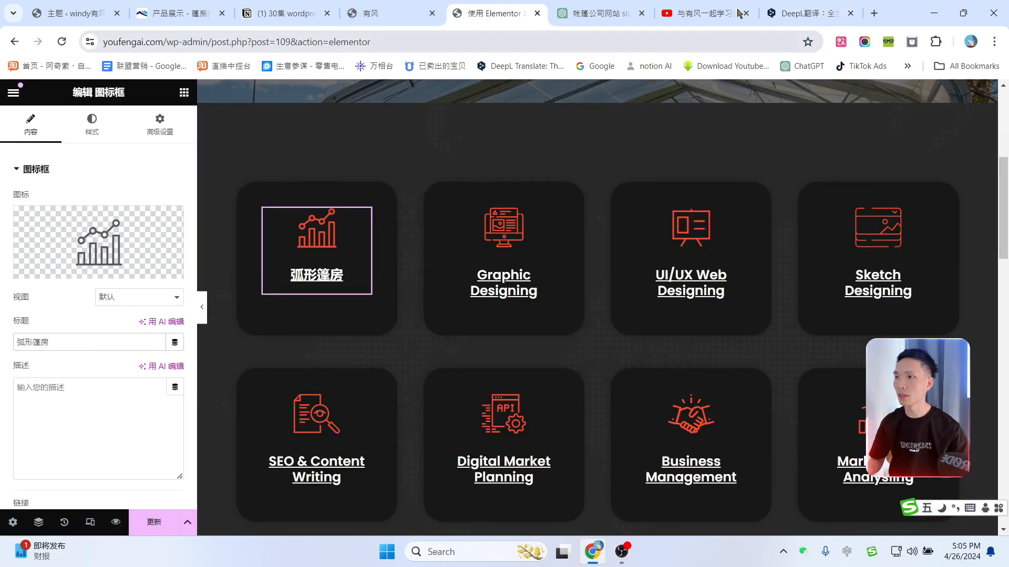
click(809, 13)
drag(116, 298, 91, 300)
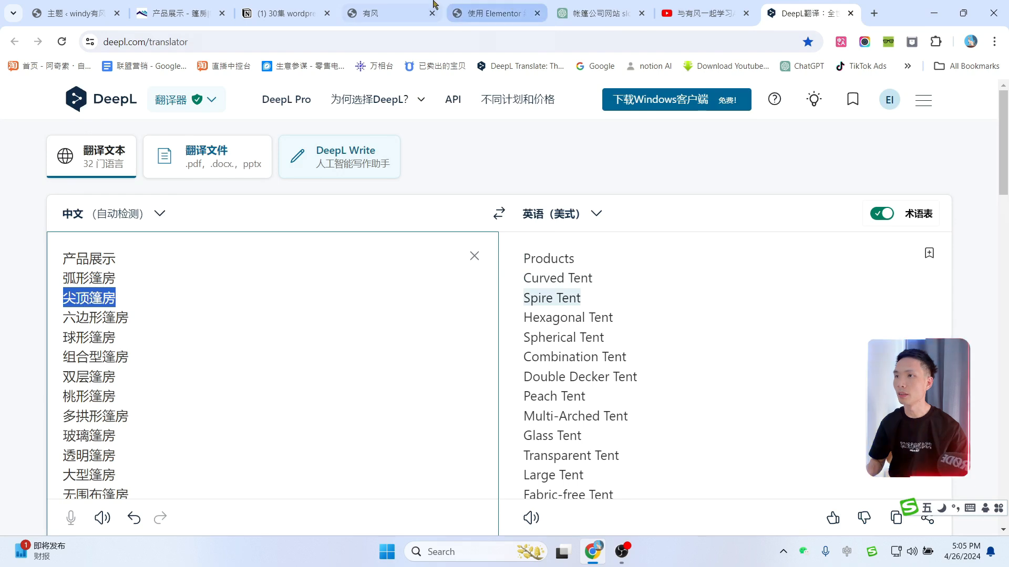
click(494, 13)
scroll(833, 267, up, 3)
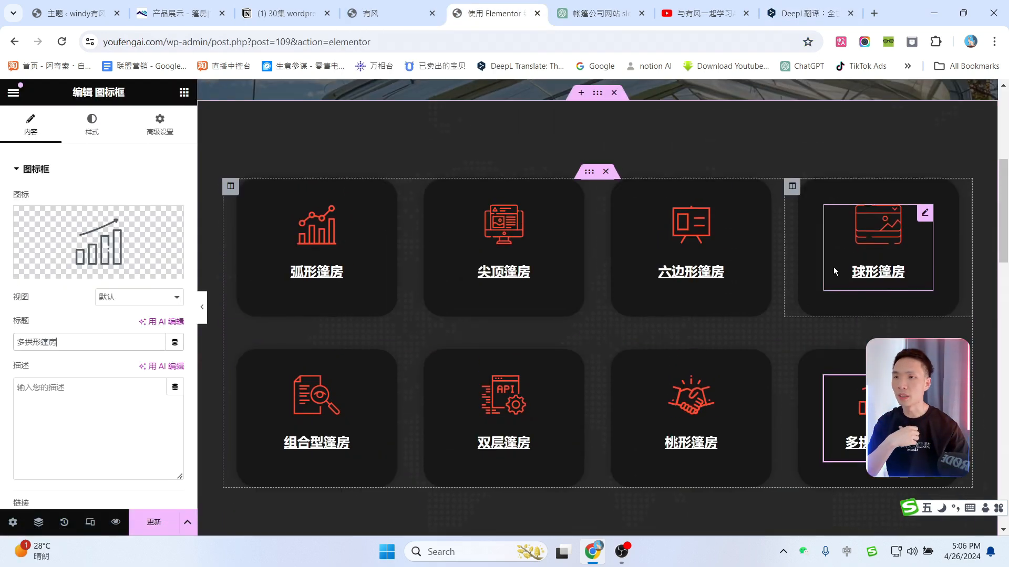
scroll(778, 269, down, 1)
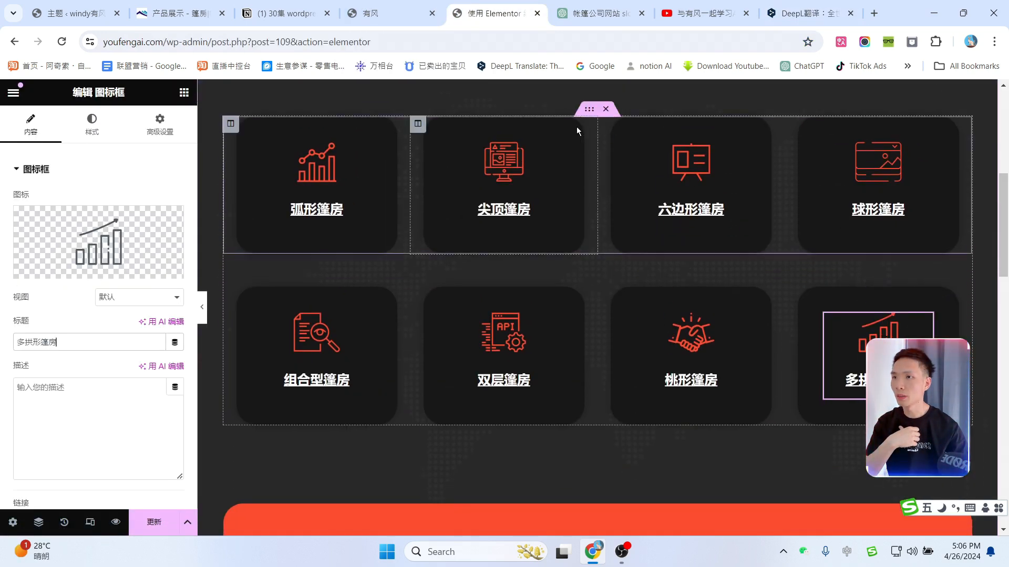
Step: Give the 尖顶篷房 card the Family icon from the icon library
click(548, 154)
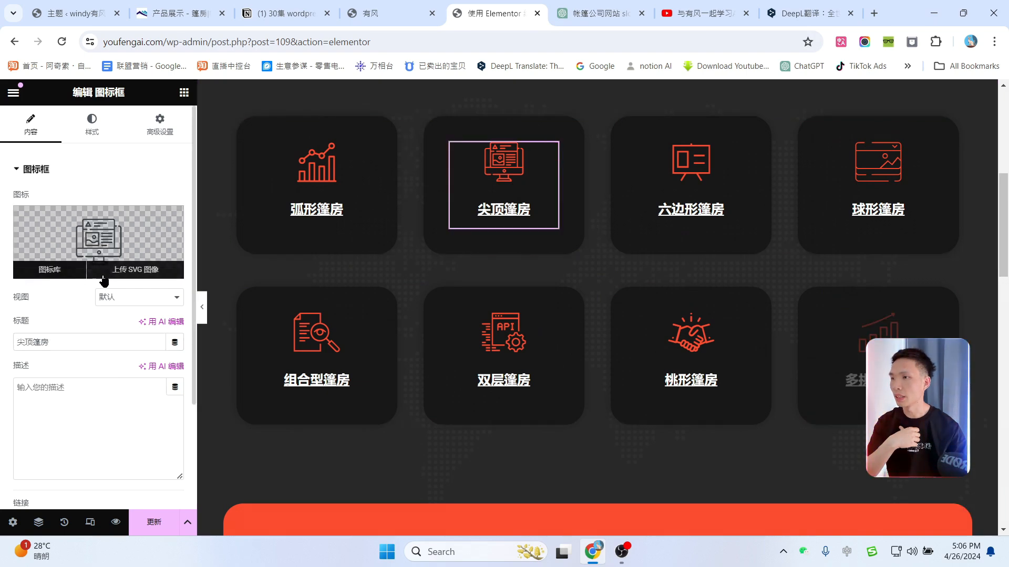
click(47, 270)
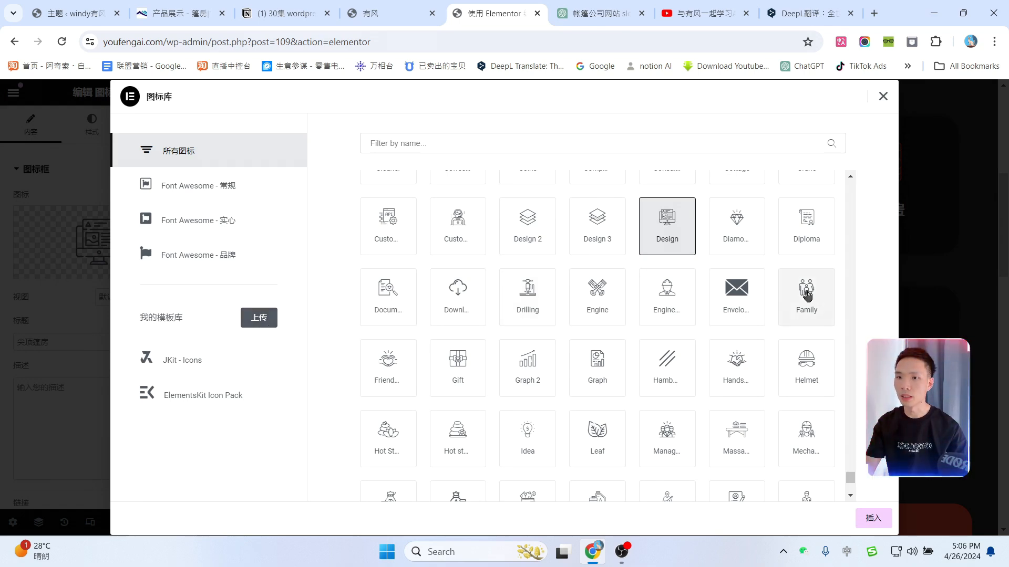
click(806, 294)
click(873, 519)
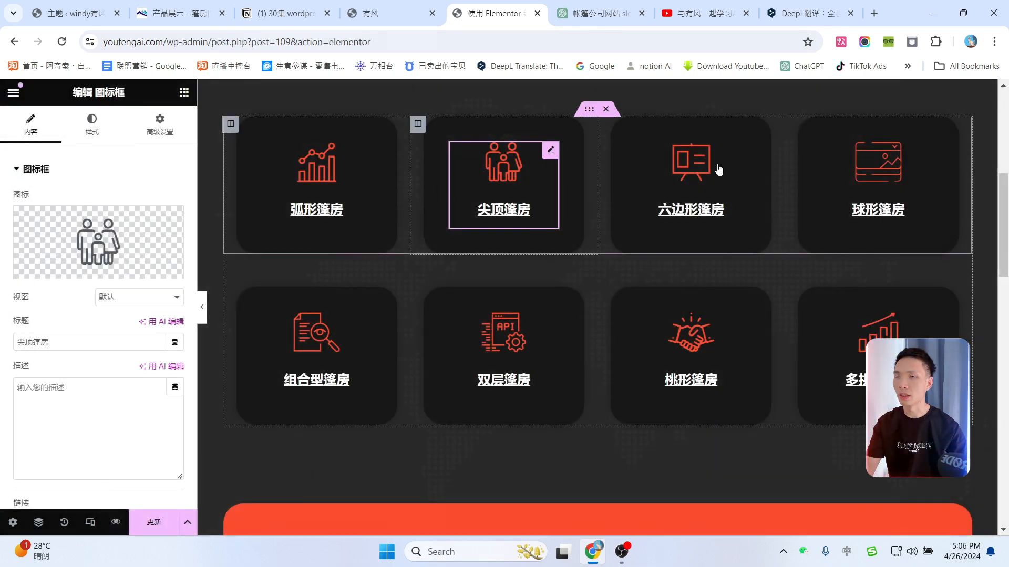
scroll(821, 300, up, 5)
scroll(821, 301, down, 10)
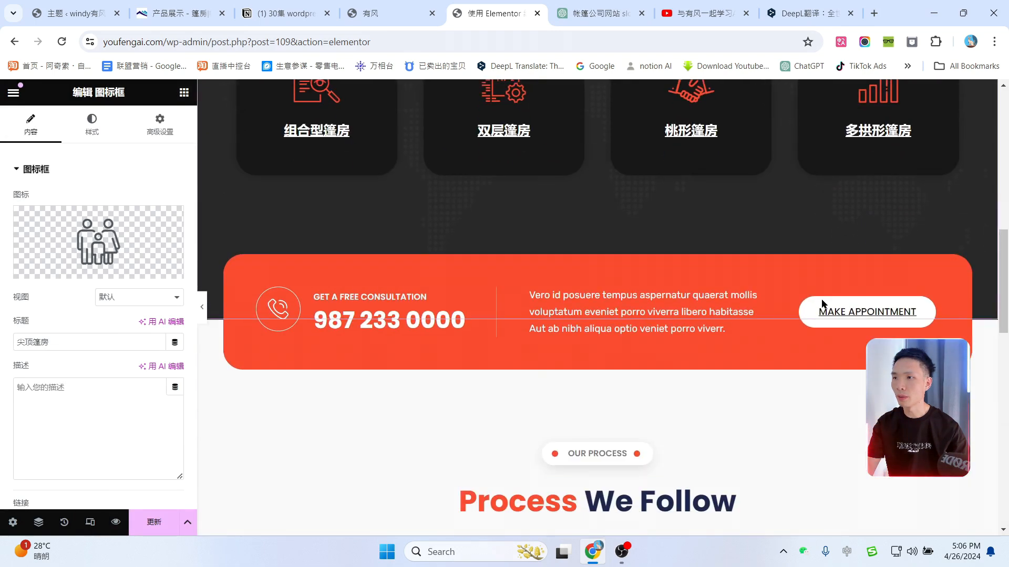
Step: Set the phone box title to 咨询电话 and replace the sample number with the contact phone number
click(488, 284)
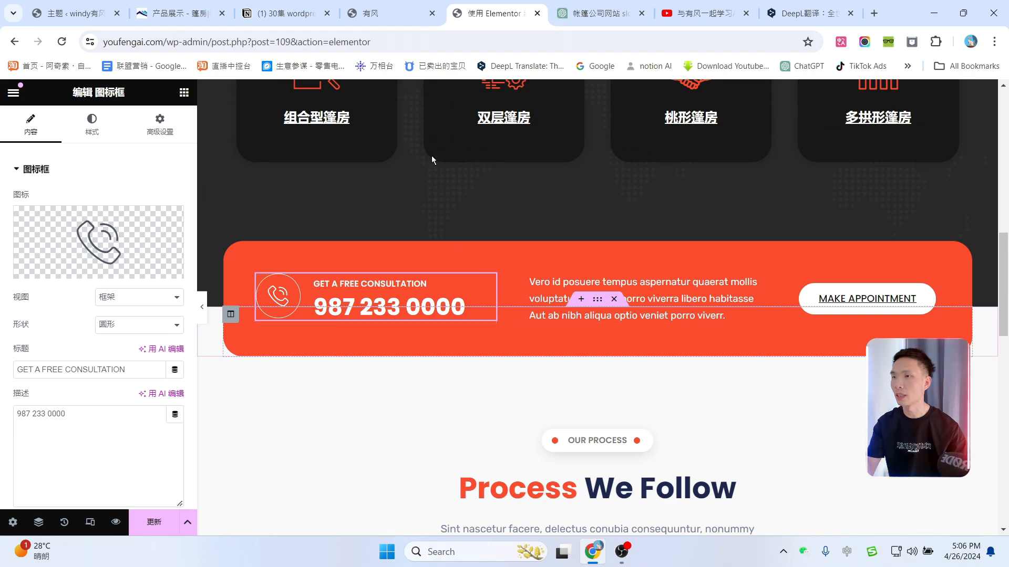
click(383, 13)
click(494, 13)
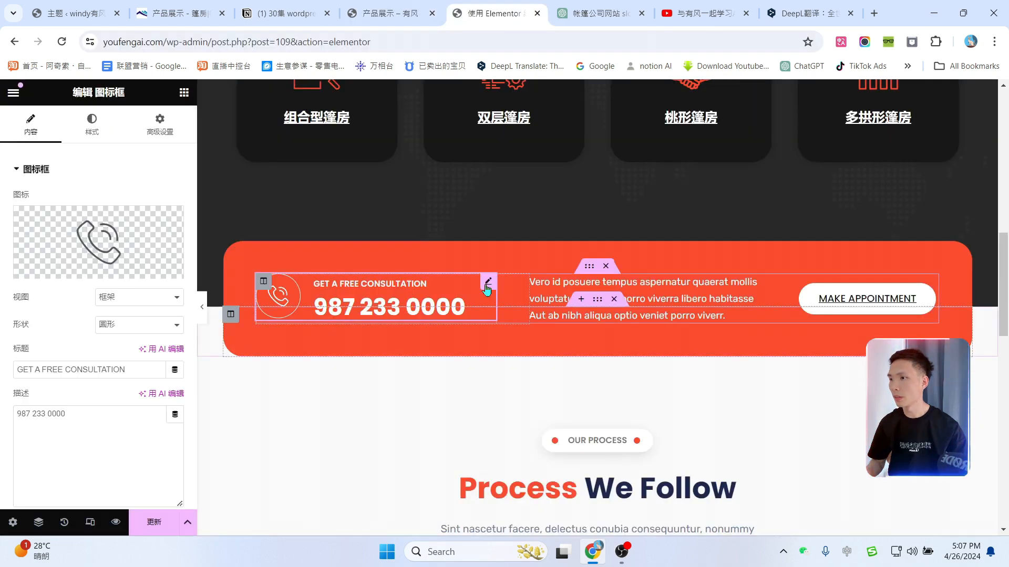
triple_click(129, 370)
text(咨询电话)
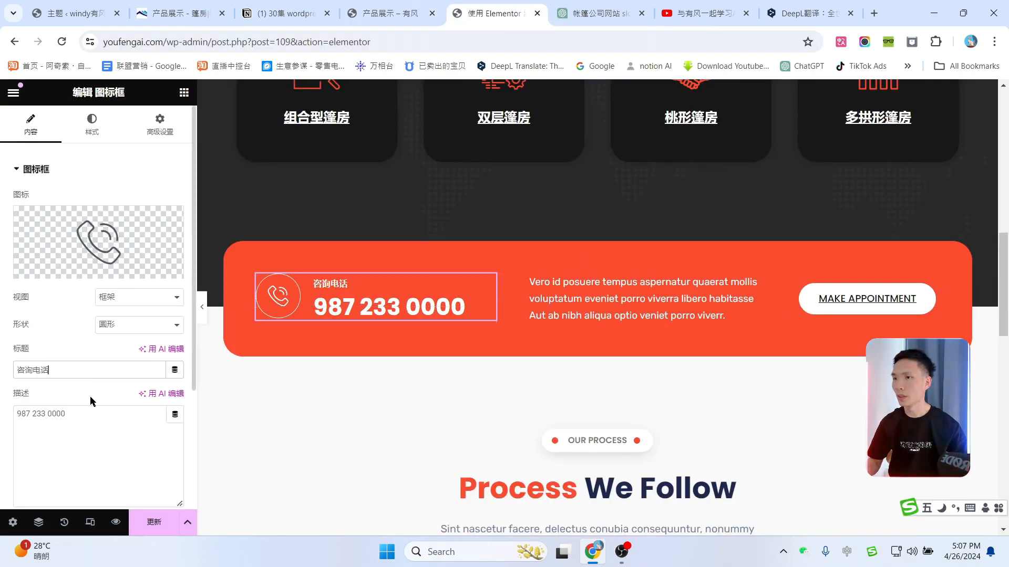
drag(106, 427, 1, 411)
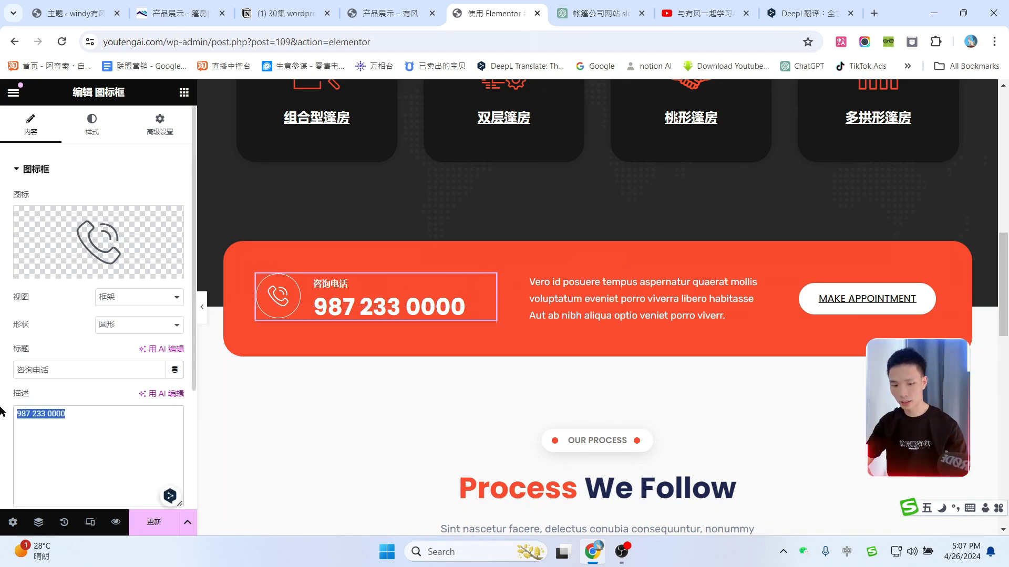
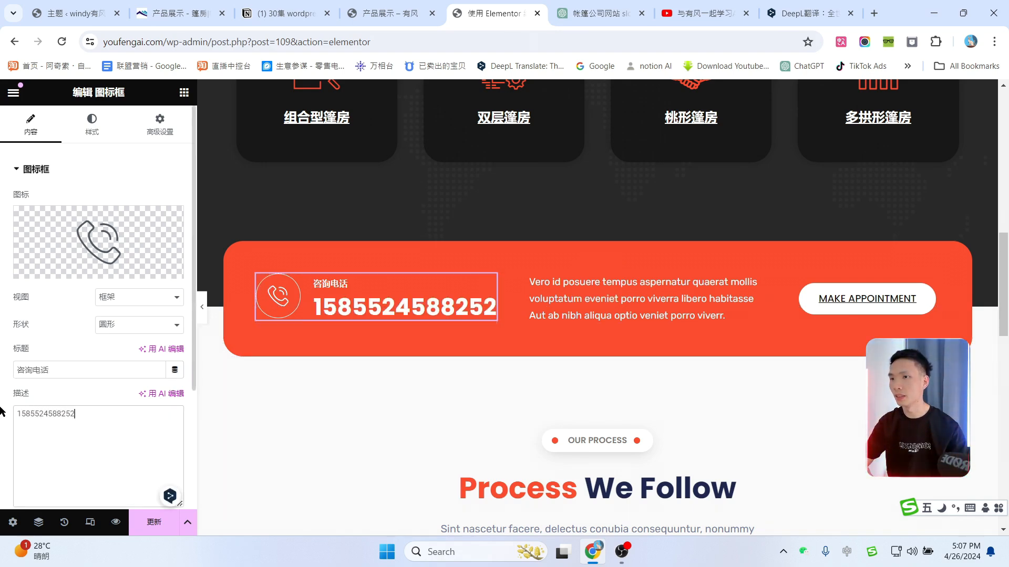
click(756, 289)
key(ctrl+a)
Step: Paste the Chinese banner paragraph and relabel the MAKE APPOINTMENT button 联系我们
text(在这里，我们相信创新是成功的关键。我们不断追求技术进步和设计创新，以满足客户不断变化的需求，为您带来超乎想象的体验)
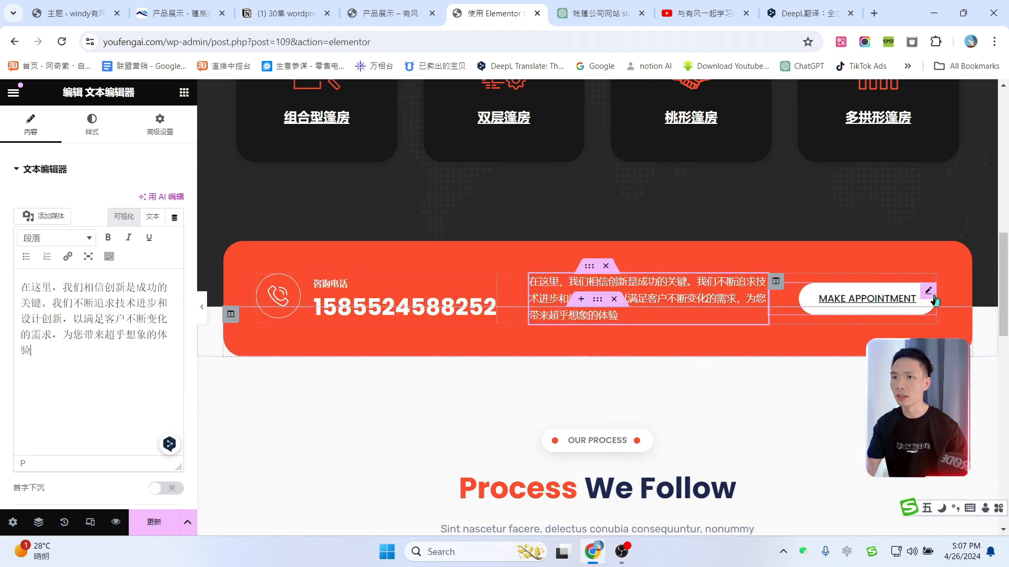
click(929, 293)
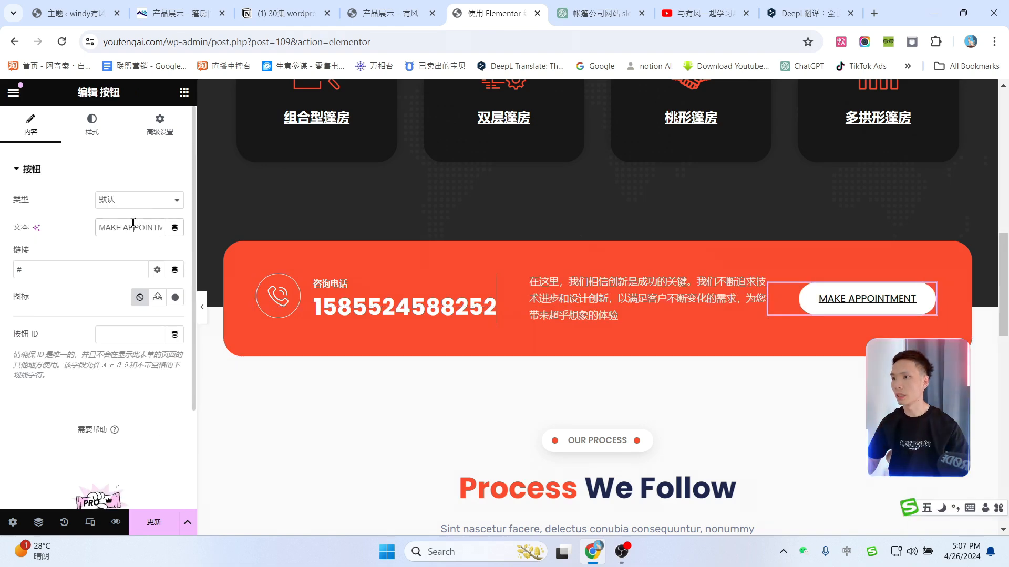
text(联系我们)
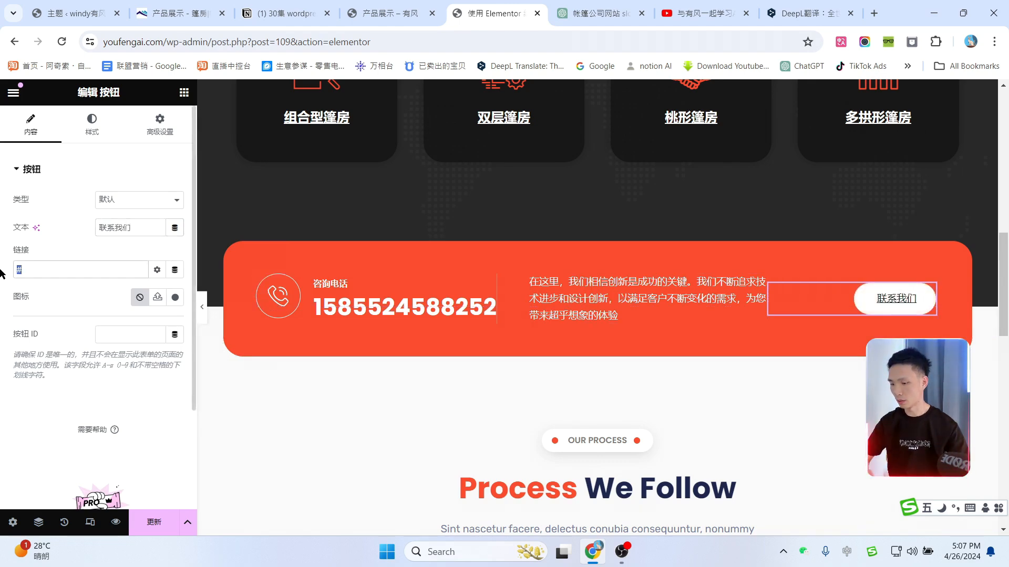
text(con)
key(shift)
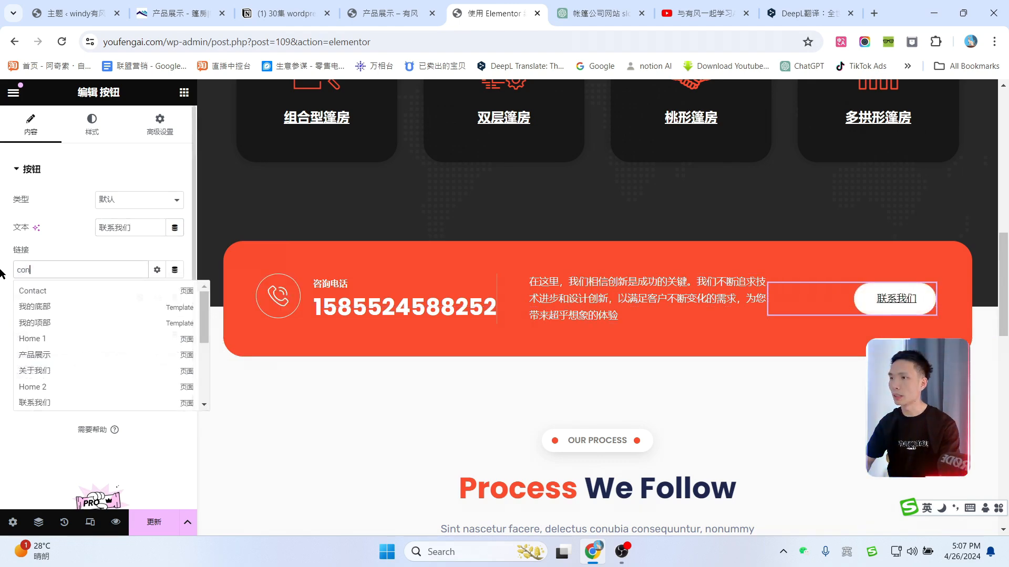
click(46, 292)
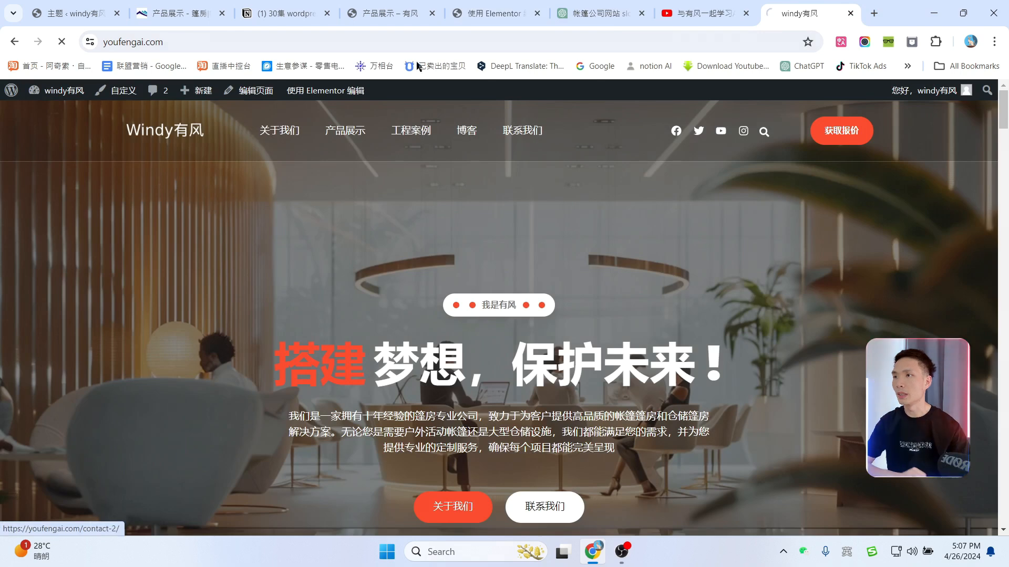
click(536, 123)
click(322, 41)
key(ctrl+c)
click(499, 15)
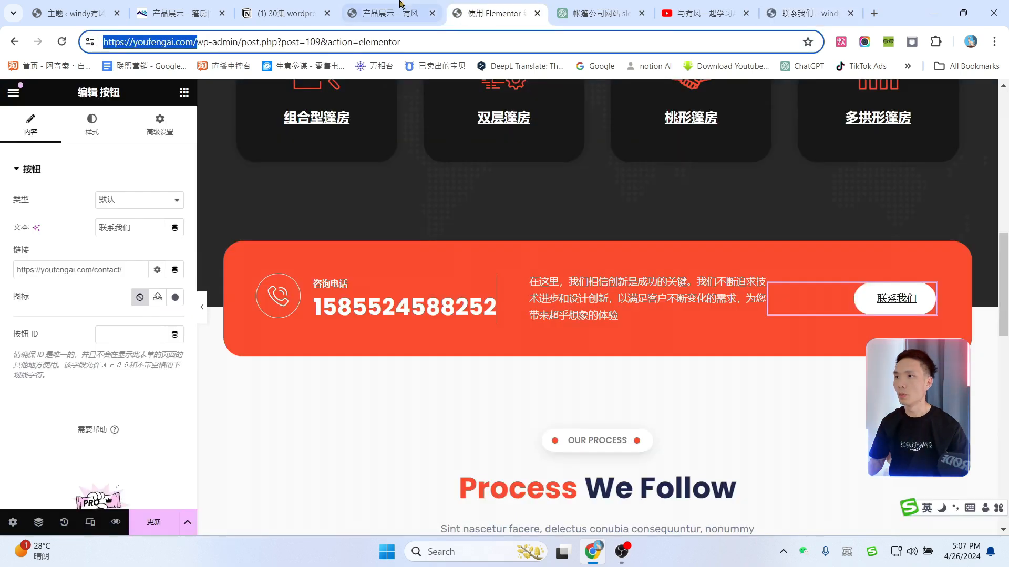
triple_click(106, 271)
key(ctrl+v)
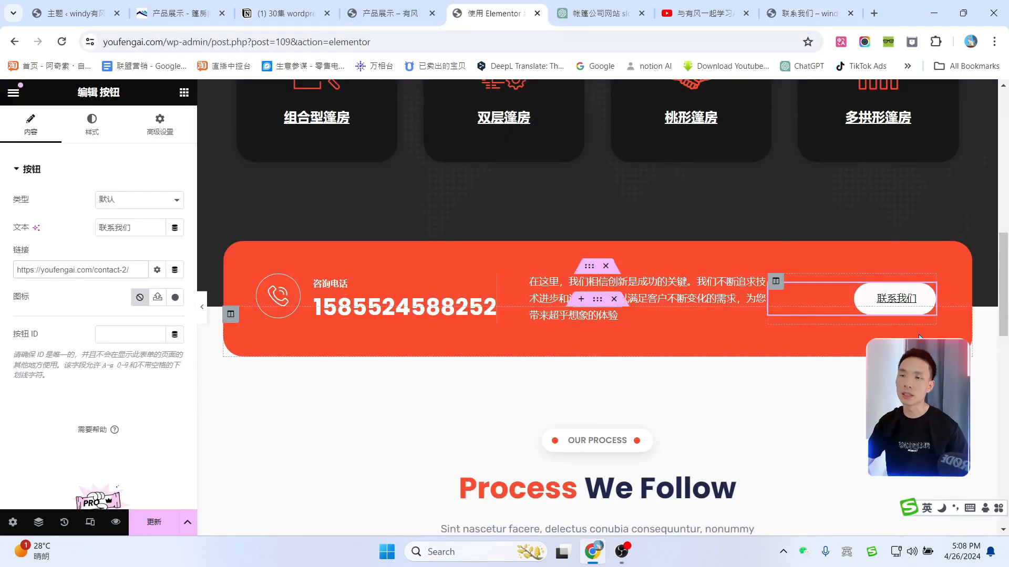
scroll(199, 324, down, 1)
click(156, 270)
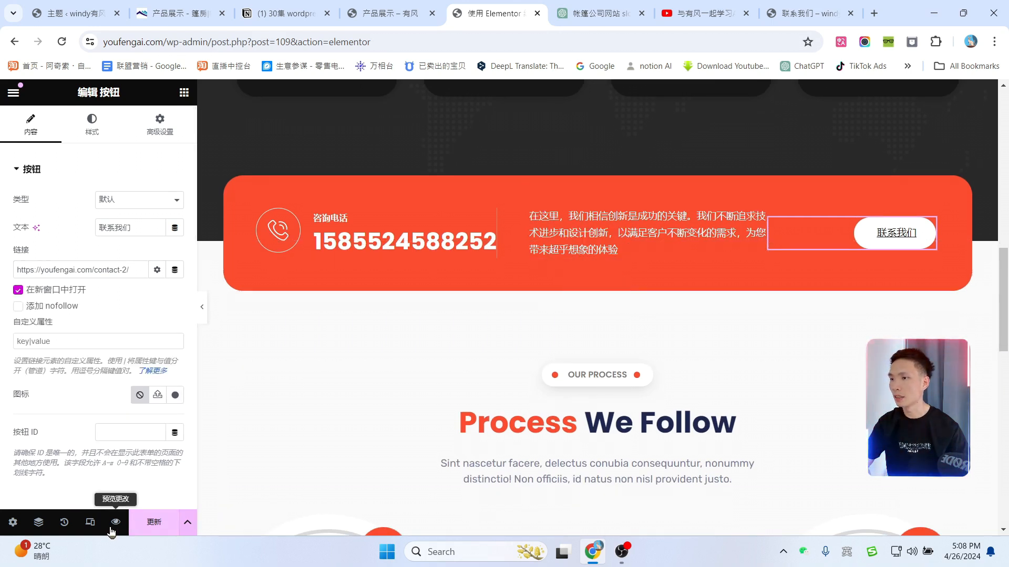
Step: Change the process label to 生产流程 and the heading to 生产 流程介绍
scroll(529, 310, down, 3)
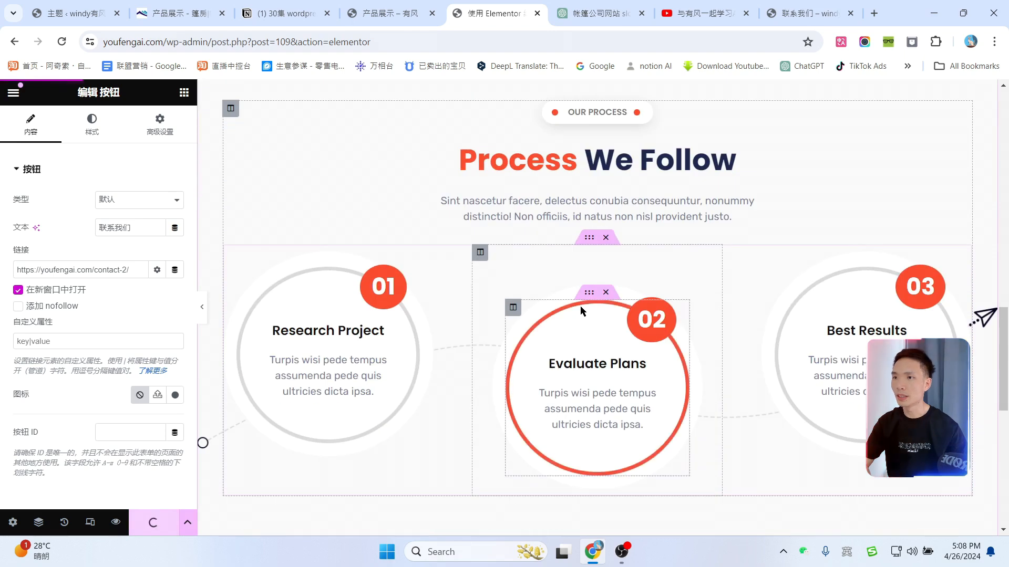
click(645, 176)
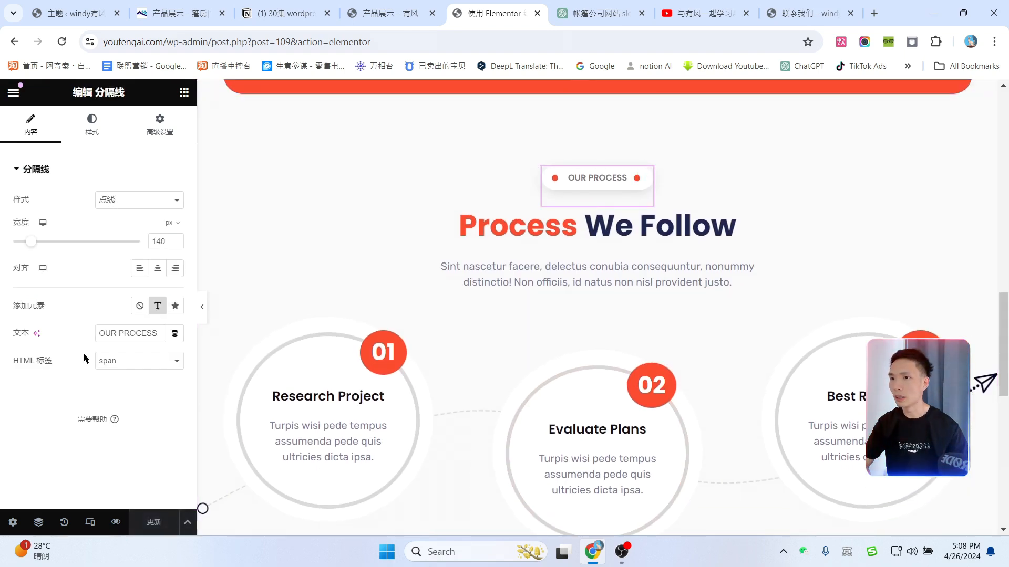
drag(99, 333, 410, 327)
text(生产流产)
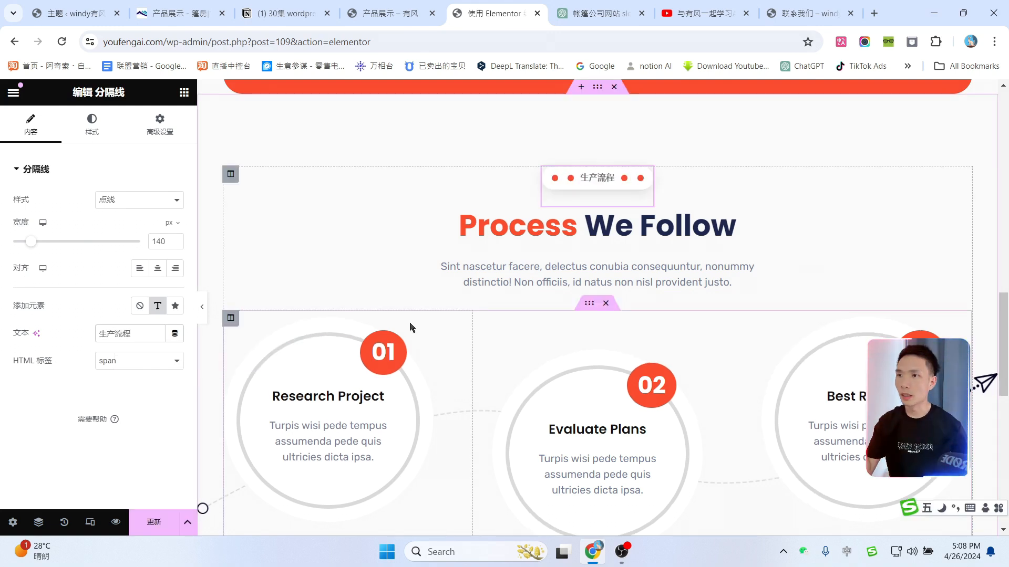
click(534, 221)
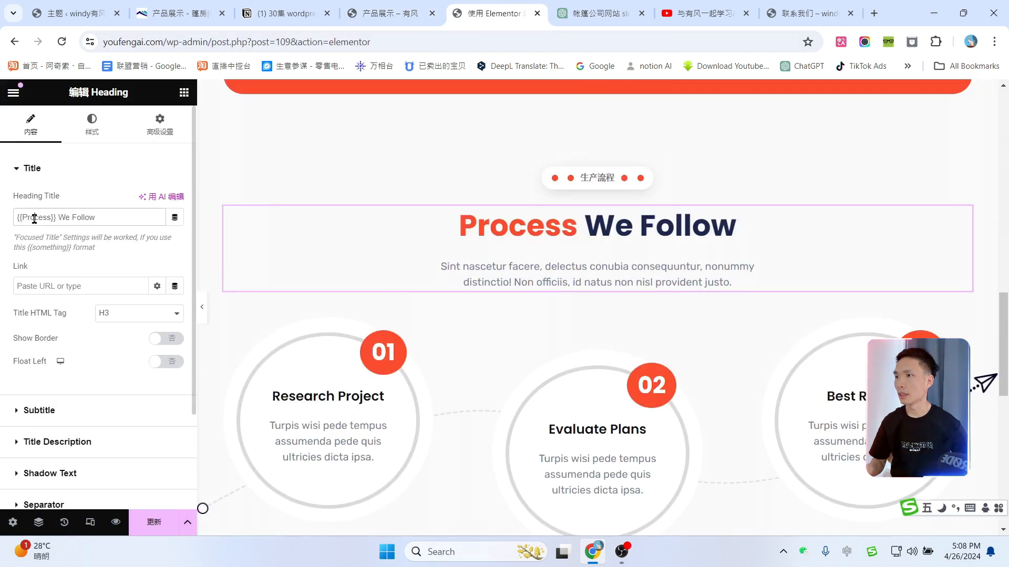
text(生产)
drag(86, 217, 45, 217)
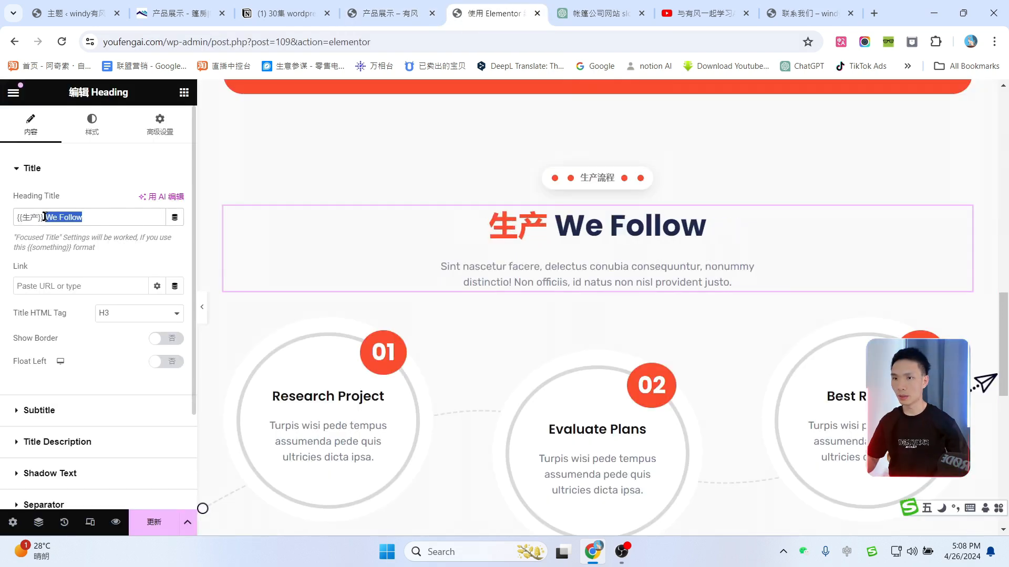
text(流程wj)
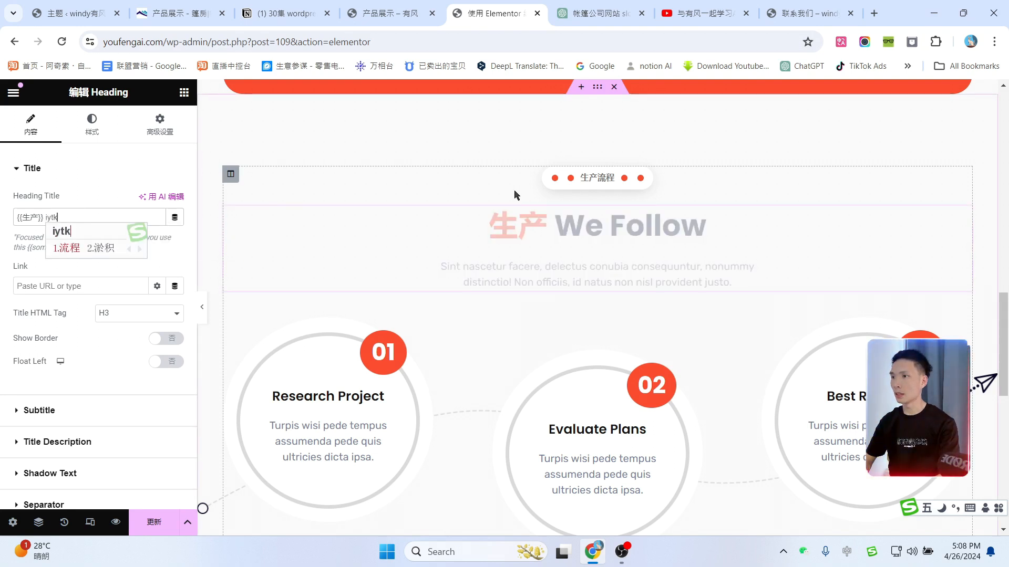
text(介绍)
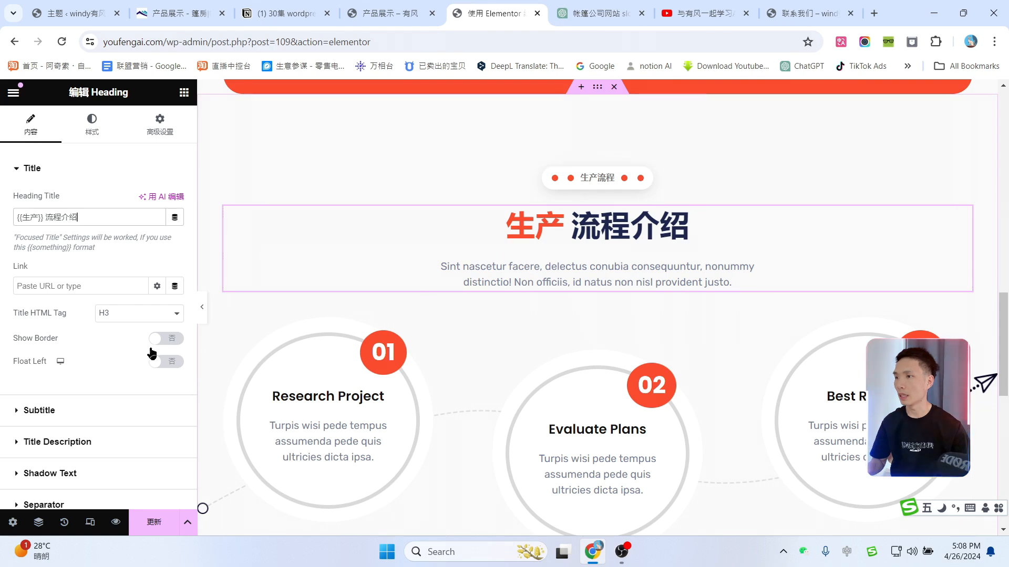
Step: Replace the English heading description with a pasted Chinese technical-design description
click(19, 444)
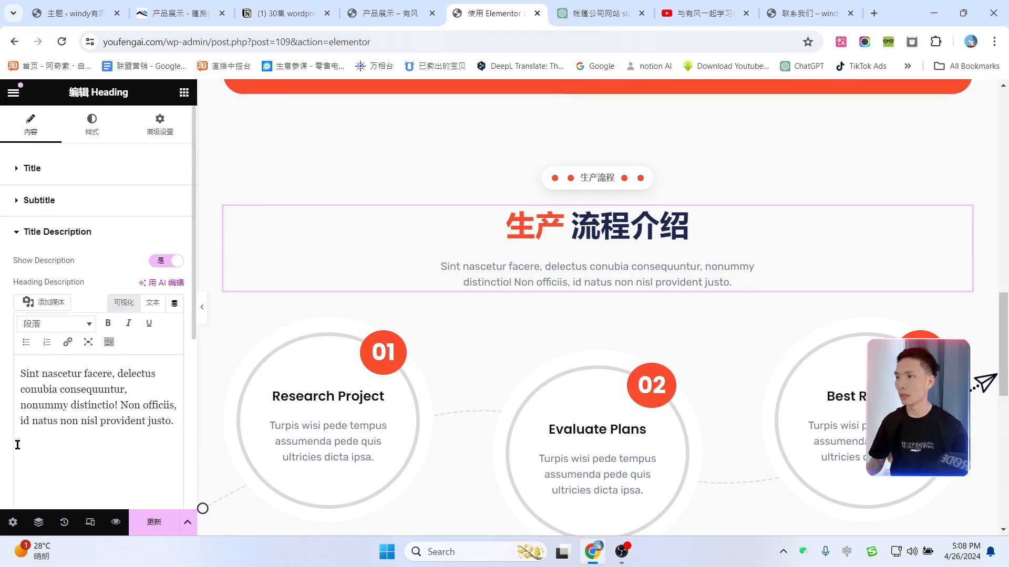
key(ctrl+a)
text(技术设计：根据客户需求进行技术设计，包括结构设计、材料选择等)
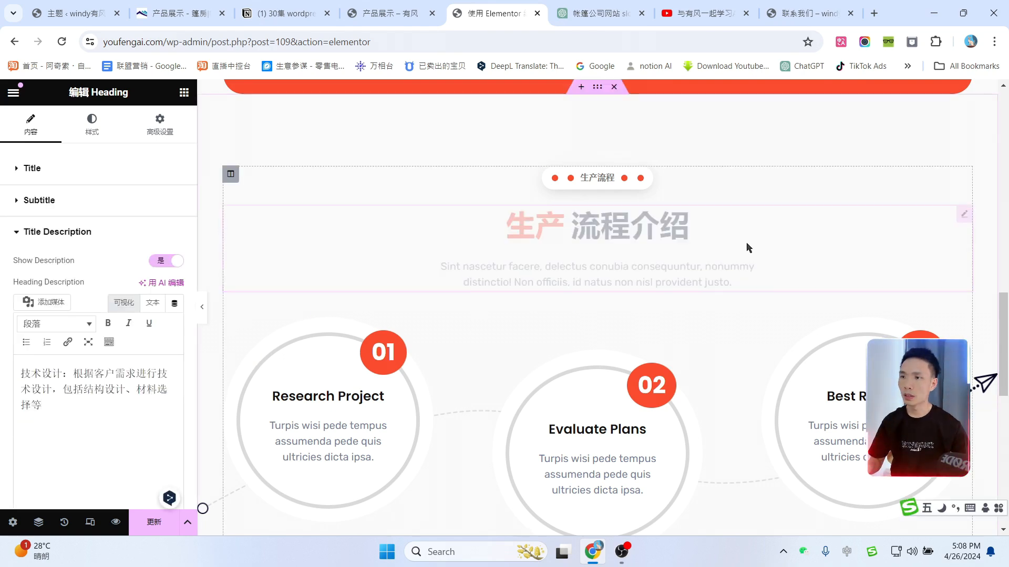
key(ctrl+Tab)
Step: Ask ChatGPT for a detailed step-by-step tent production process (篷房生产流程介绍，需要详情说明步骤)
text(篷房生产流程介绍，需要详情说明步骤)
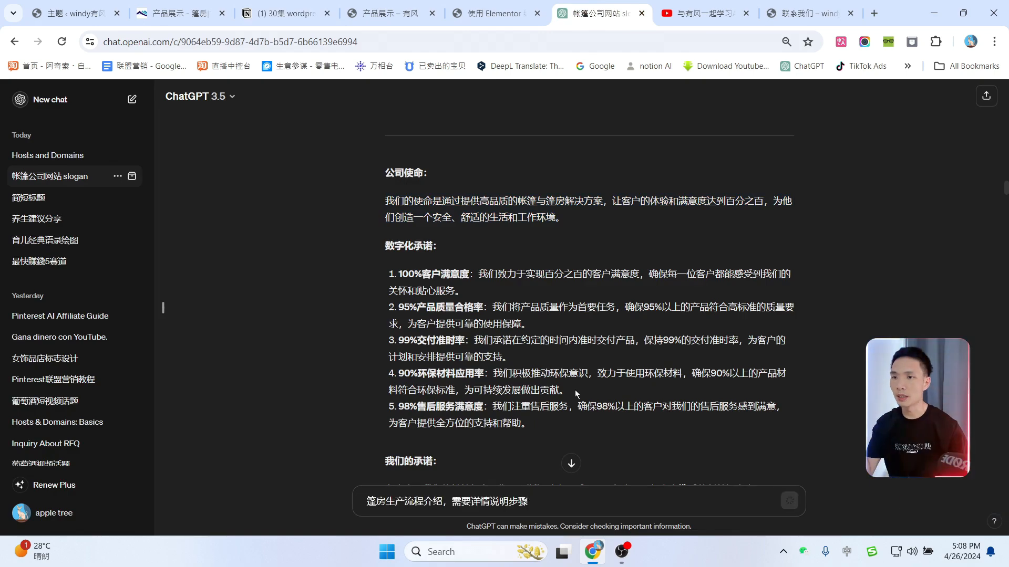
key(Return)
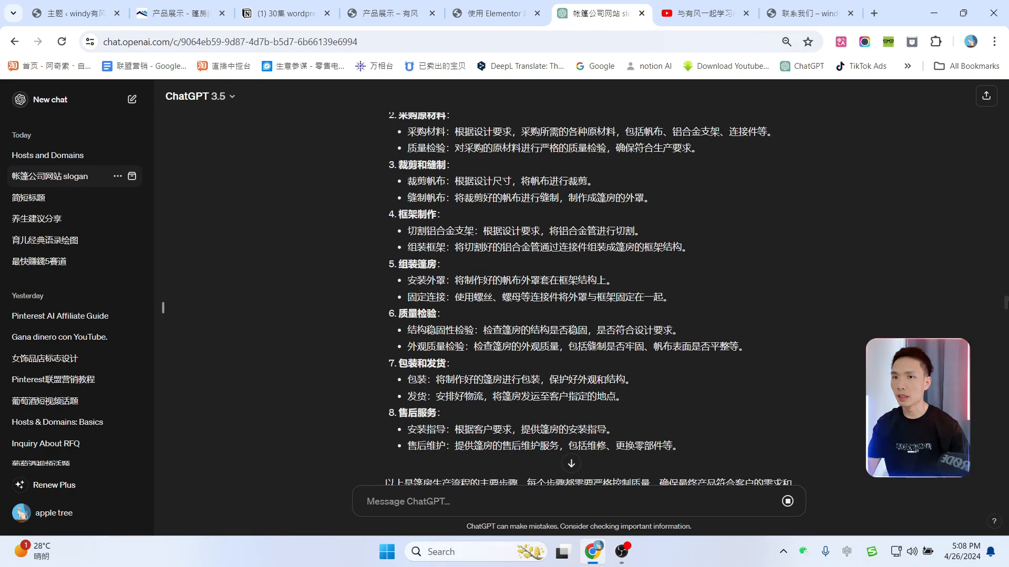
drag(1000, 306, 979, 414)
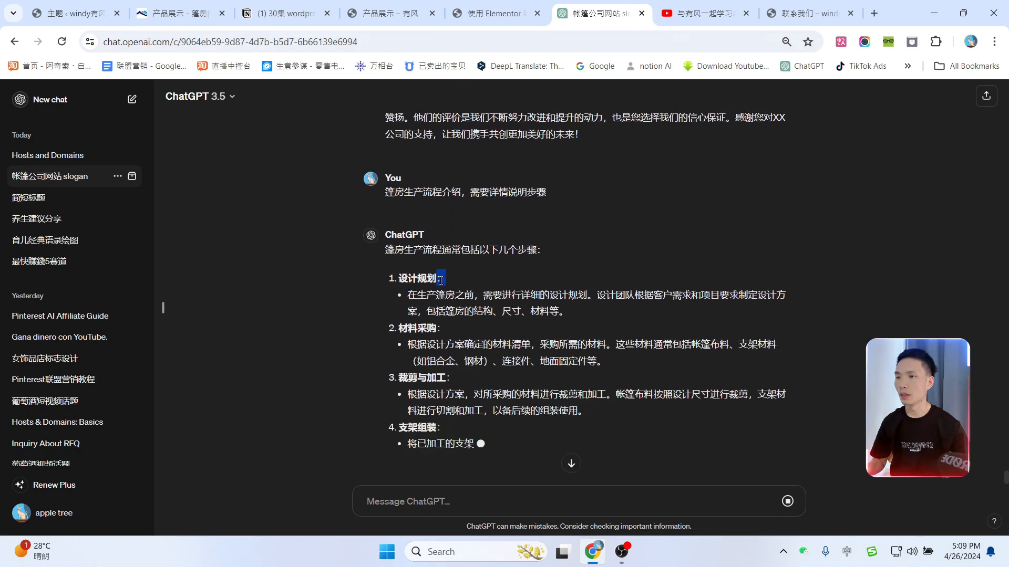
scroll(524, 272, up, 1)
Step: Retitle the first card's Research Project heading to 设计规划, copied from ChatGPT's first step
drag(397, 344, 421, 343)
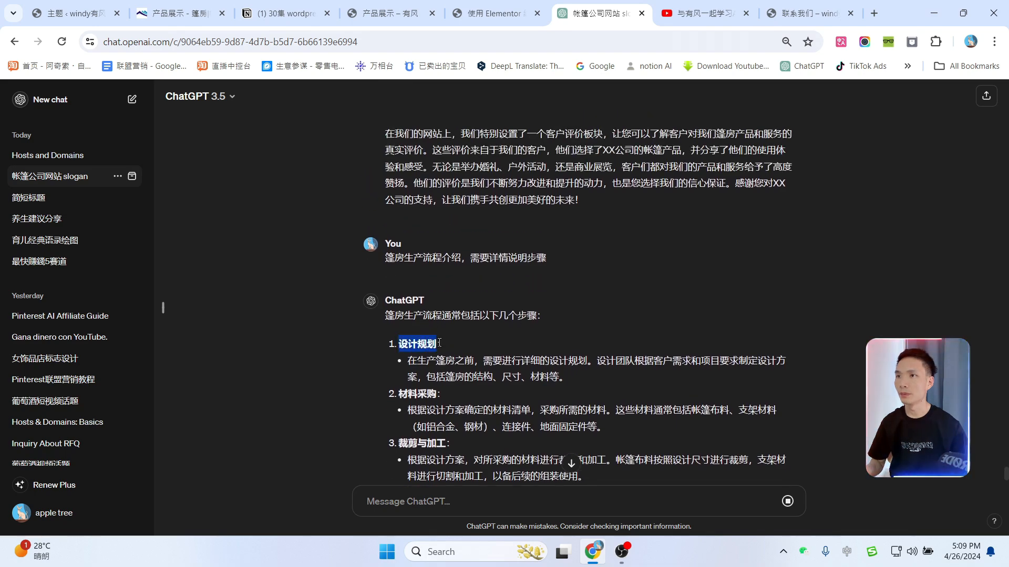
key(ctrl+shift+Tab)
click(417, 326)
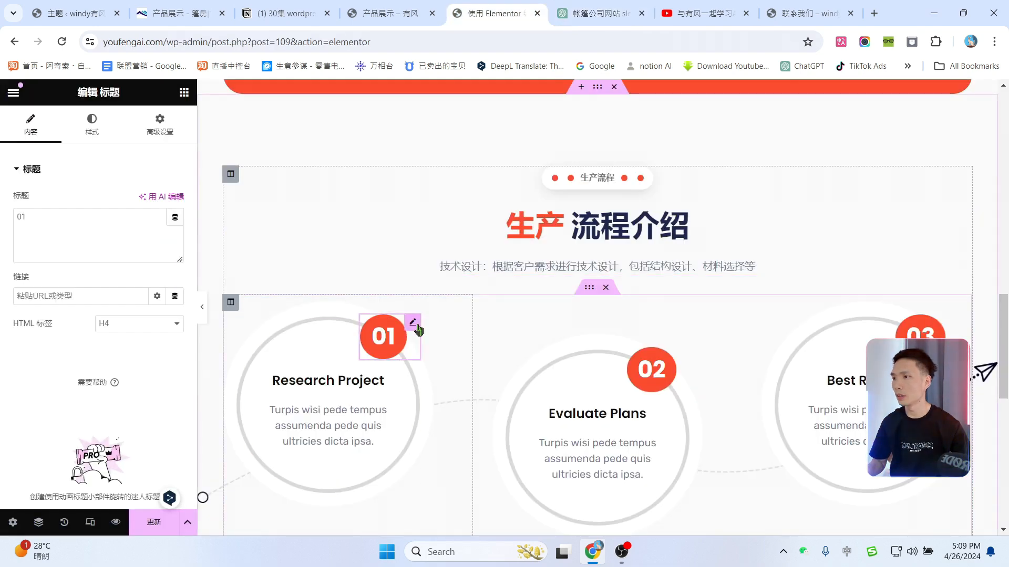
click(350, 393)
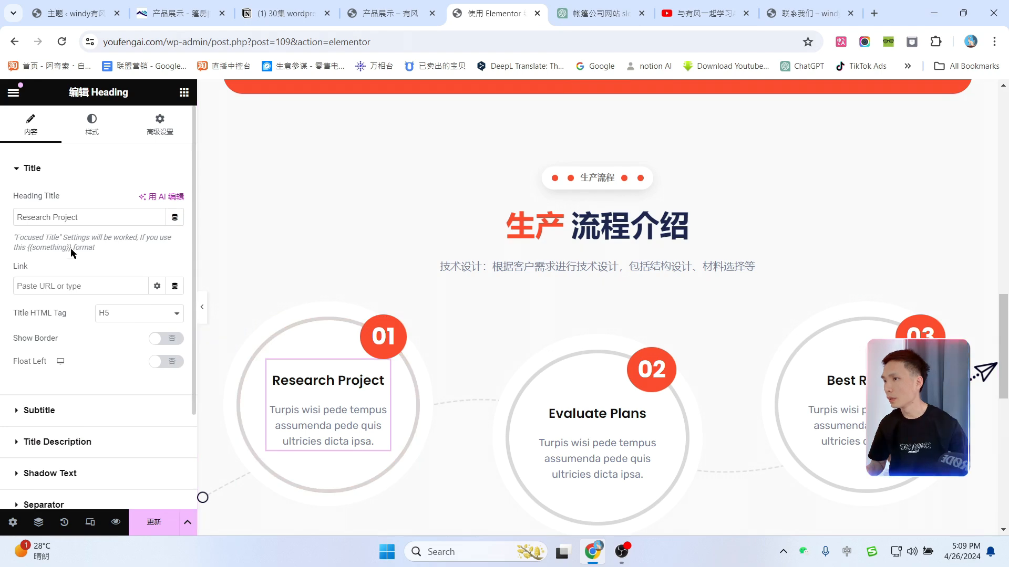
triple_click(99, 221)
text(设计规划)
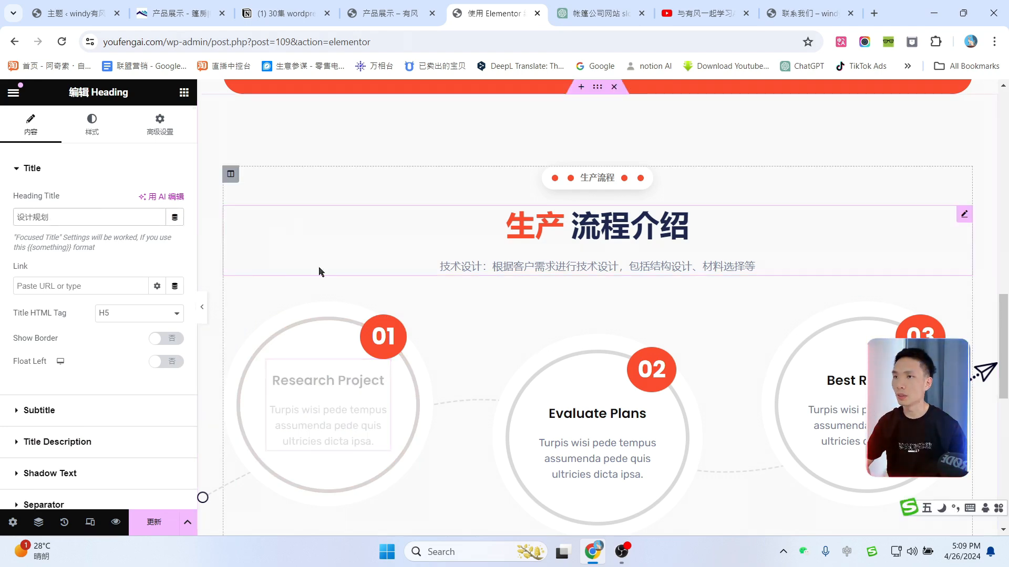
Step: Take step 1's description bullet and the second step name 材料采购 for card 02
key(ctrl+Tab)
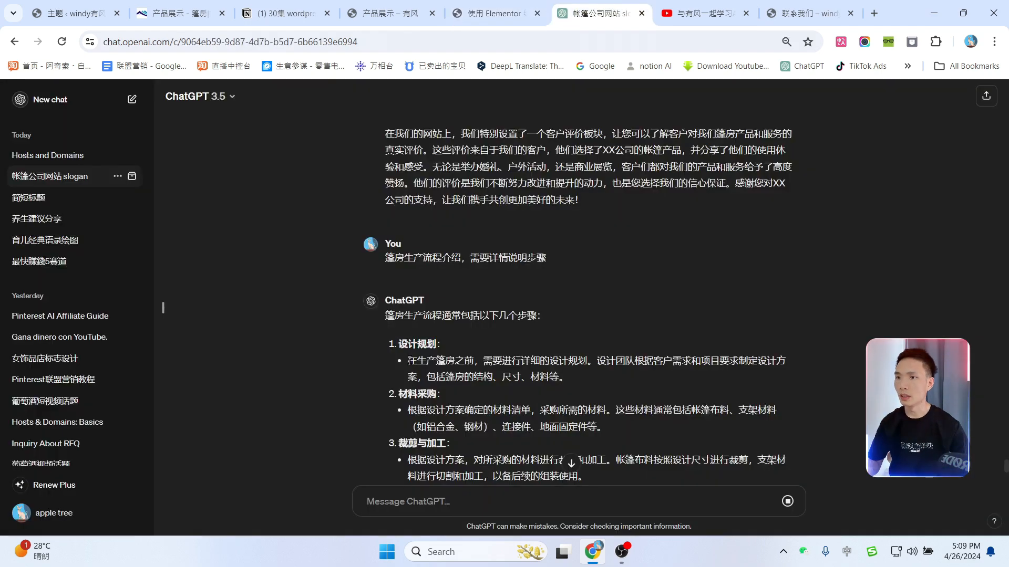
drag(409, 361, 555, 377)
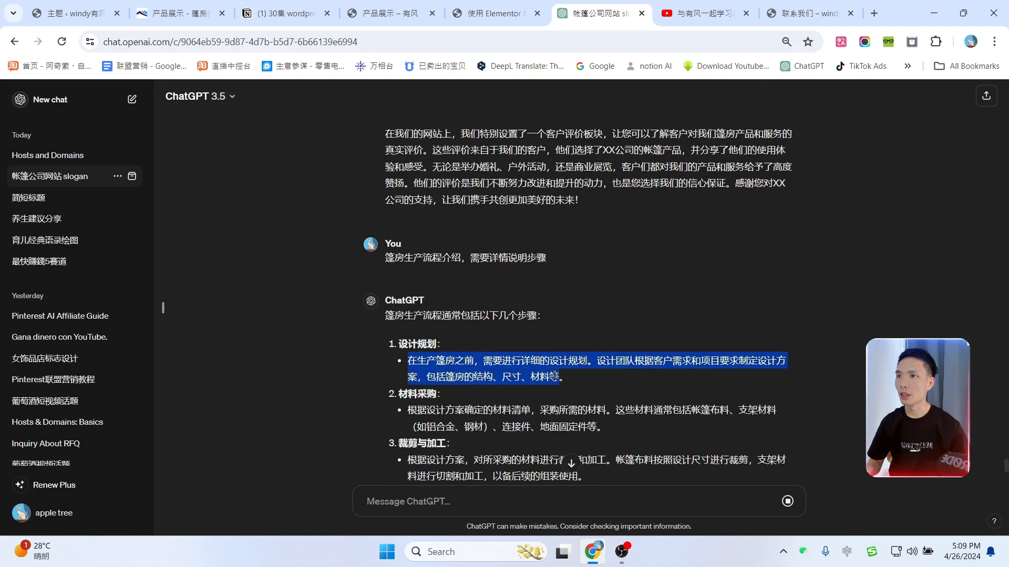
click(494, 13)
click(599, 13)
scroll(533, 285, down, 3)
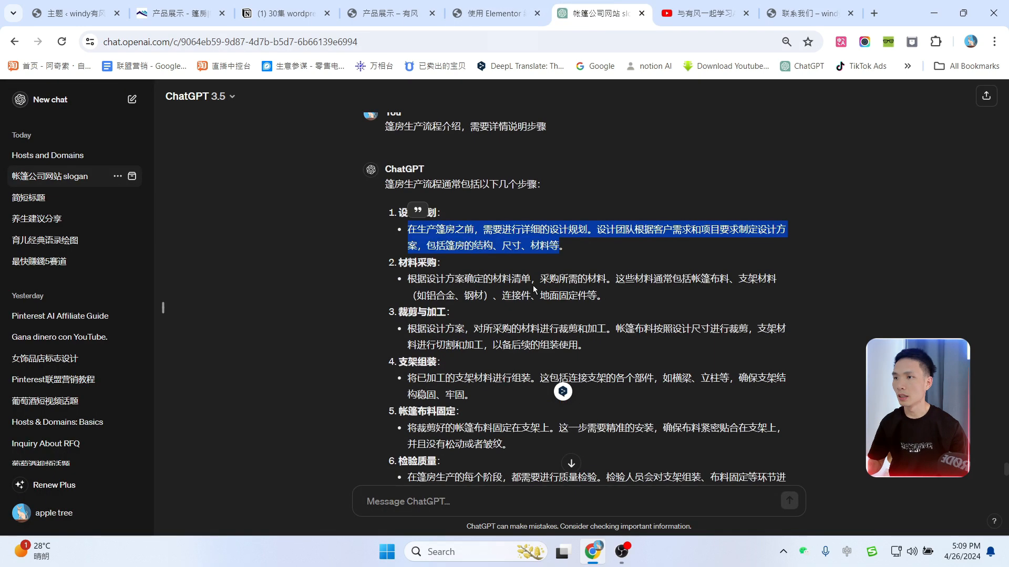
drag(403, 263, 416, 259)
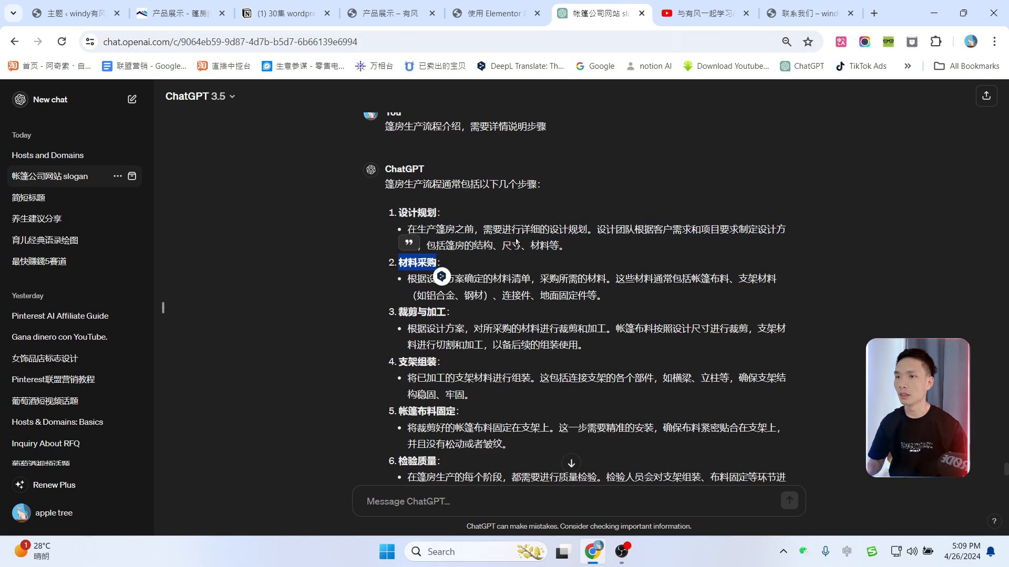
click(494, 14)
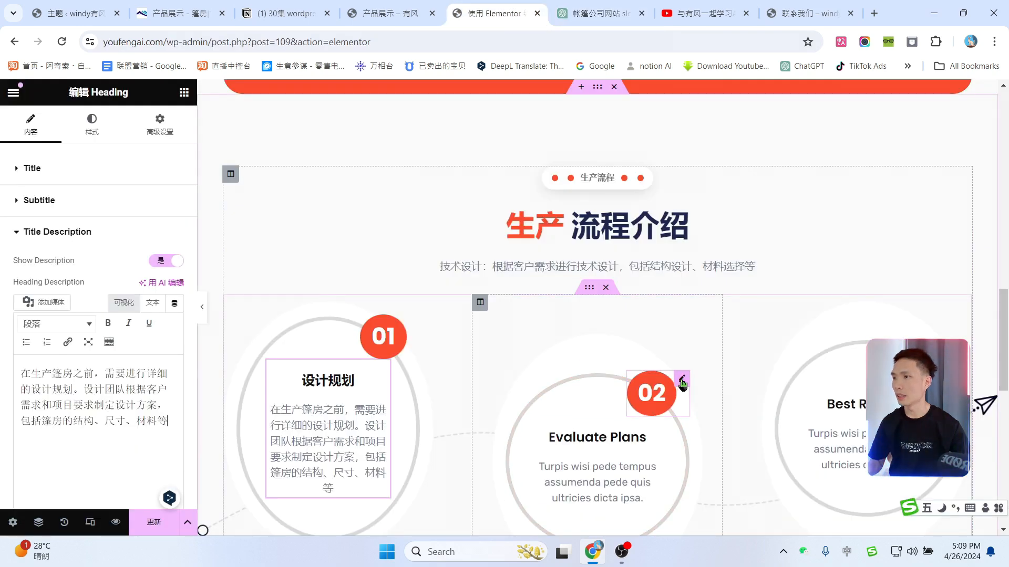
click(681, 381)
Step: Replace the Evaluate Plans step description with ChatGPT's second-step (材料采购) Chinese description
click(597, 437)
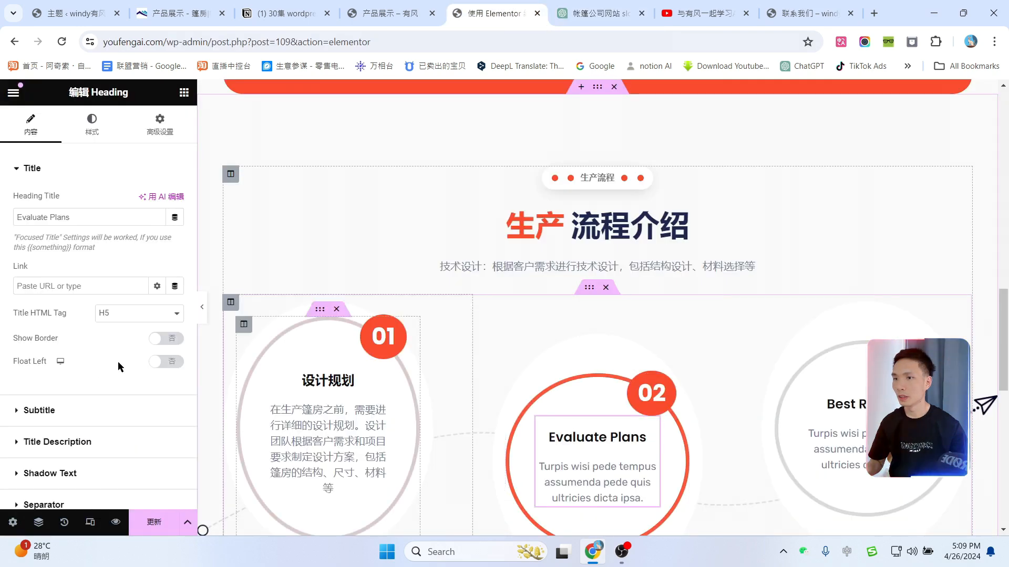
click(601, 13)
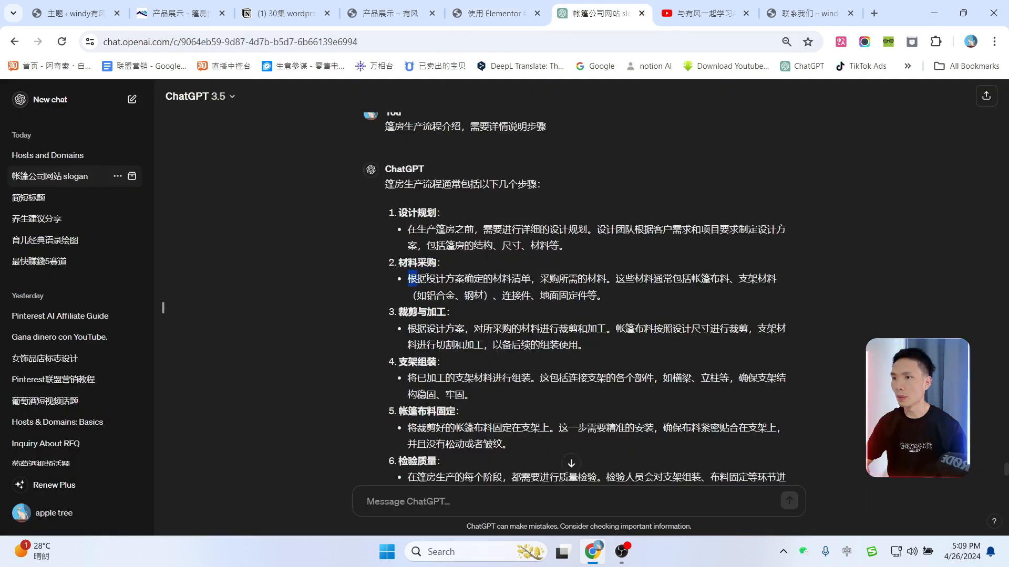
drag(427, 278, 598, 289)
click(494, 13)
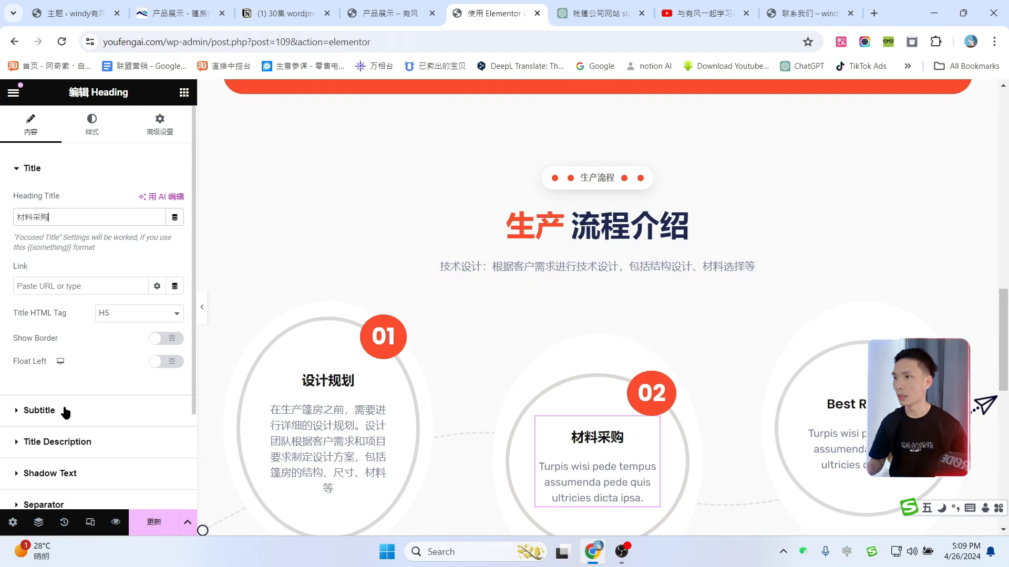
click(16, 442)
key(ctrl+a)
text(根据设计方案确定的材料清单，采购所需的材料。这些材料通常包括帐篷布料、支架材料（如铝合金、钢材）、连接件、地面固定件等。)
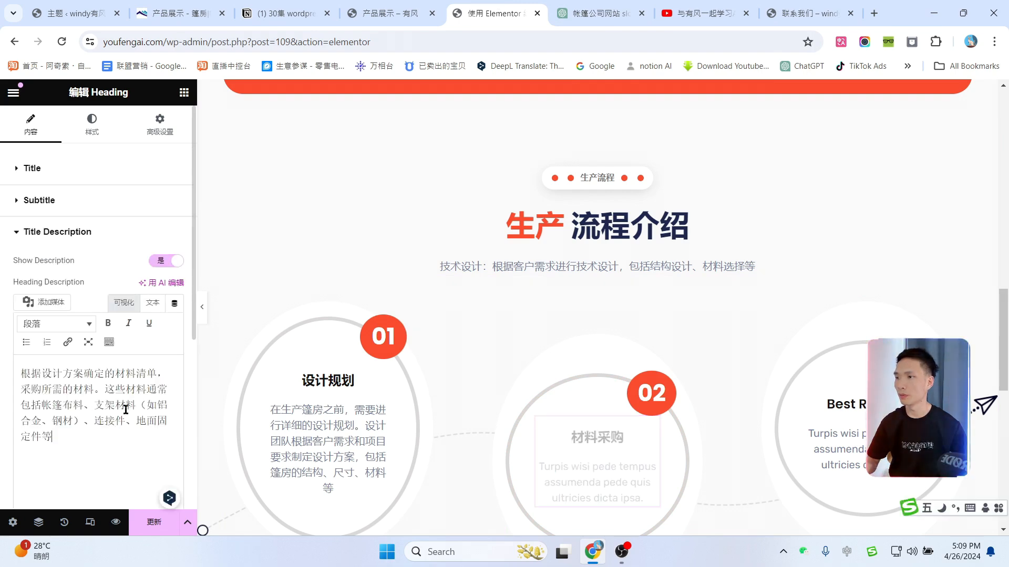
Step: Replace the third step's Best Results title with 包装装运
click(599, 13)
drag(399, 280, 437, 277)
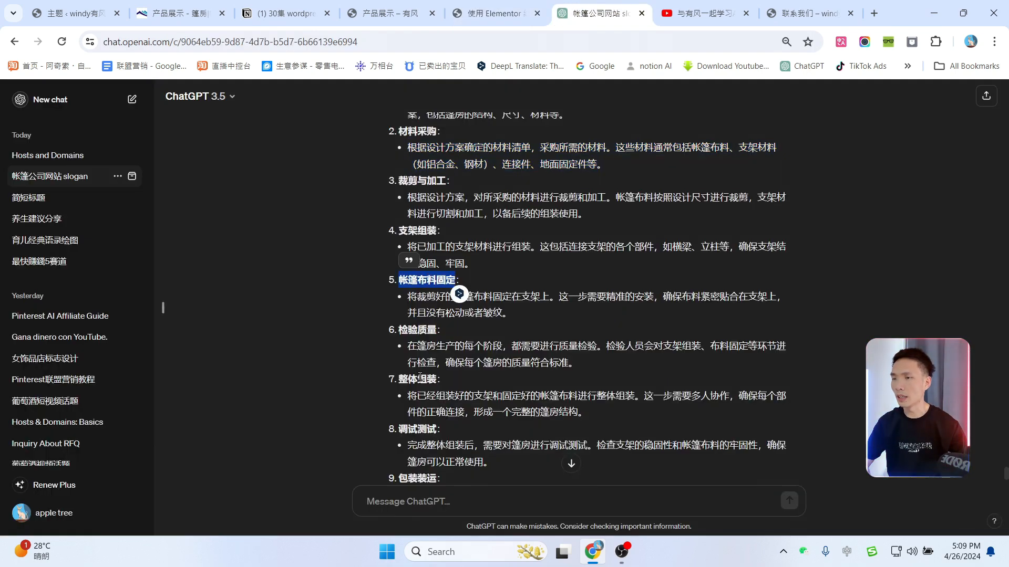
scroll(433, 406, down, 1)
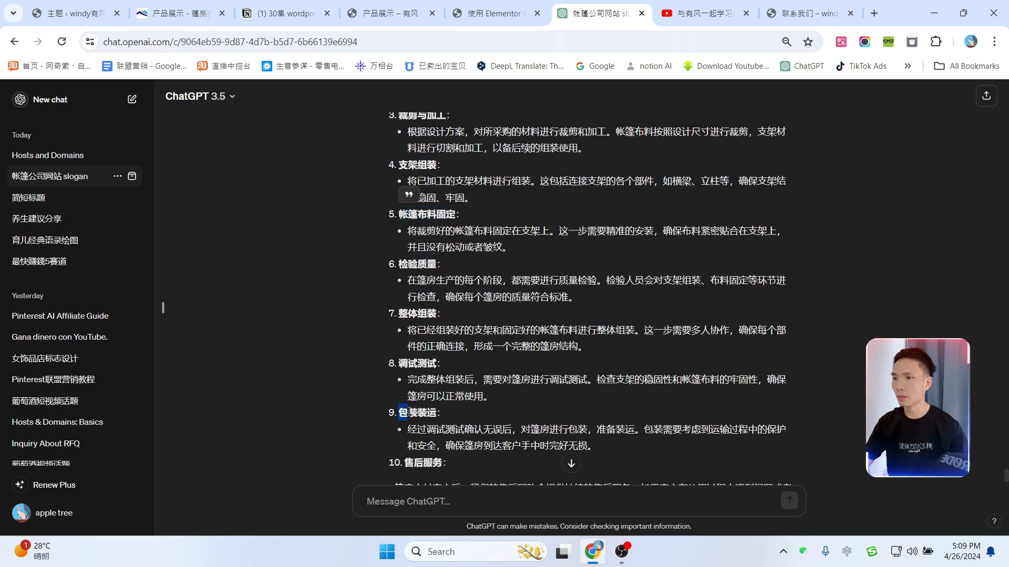
click(494, 13)
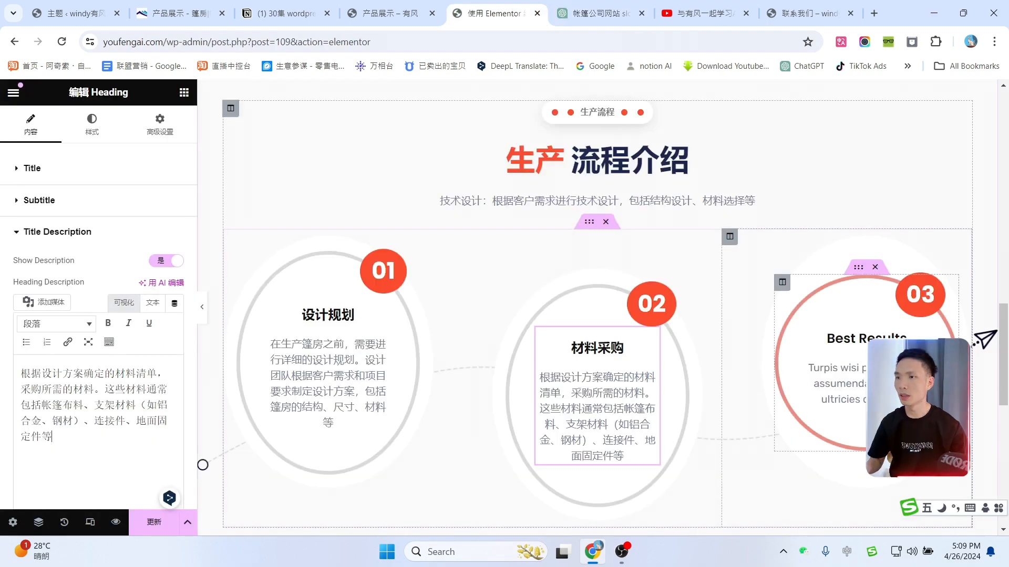
click(954, 282)
click(921, 325)
click(112, 219)
key(ctrl+a)
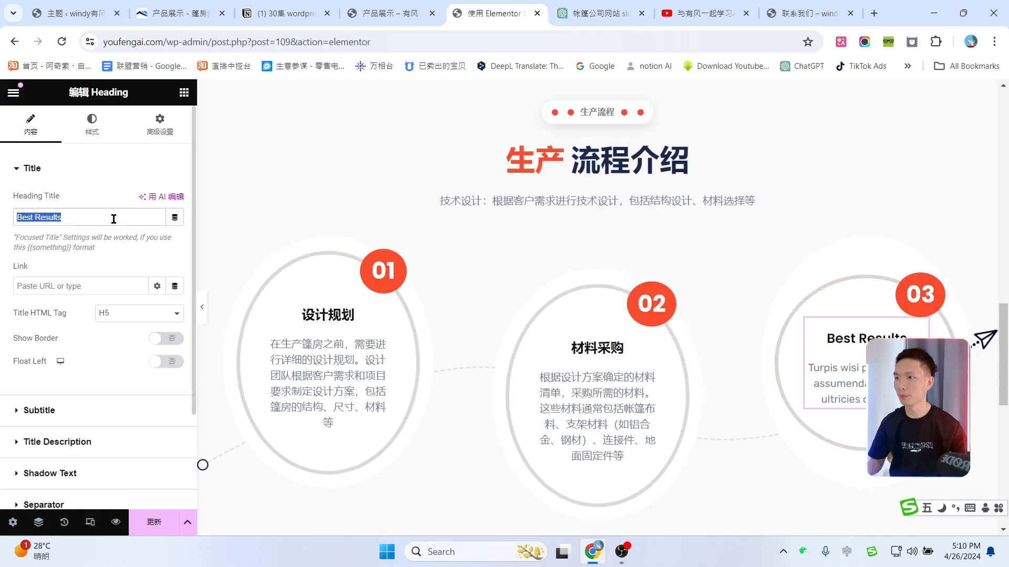
text(包装装运)
Step: Copy ChatGPT's item 9 packing-and-transport description for step 03 and preview the page
click(609, 13)
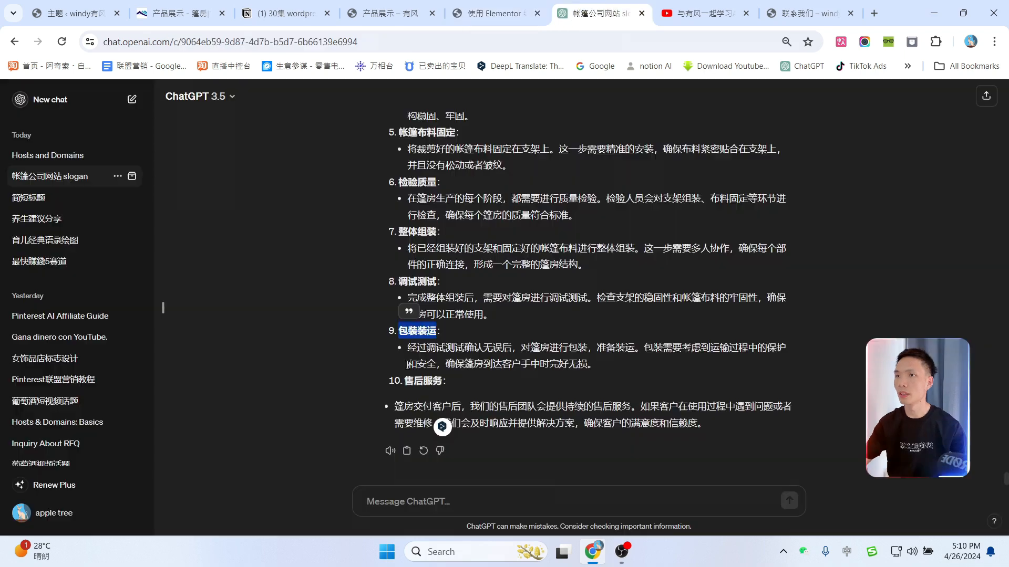
drag(408, 348, 571, 362)
key(ctrl+c)
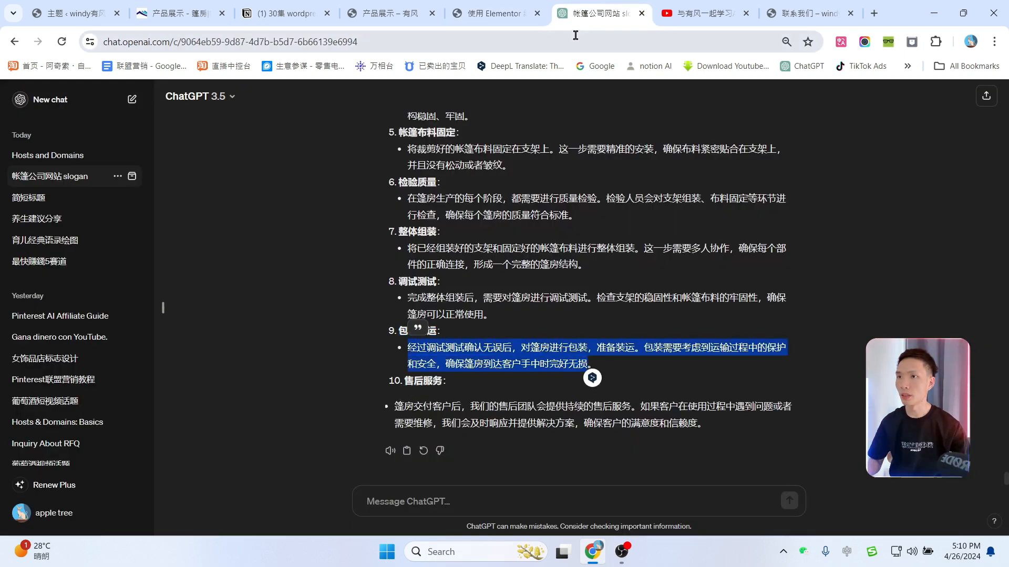
click(494, 13)
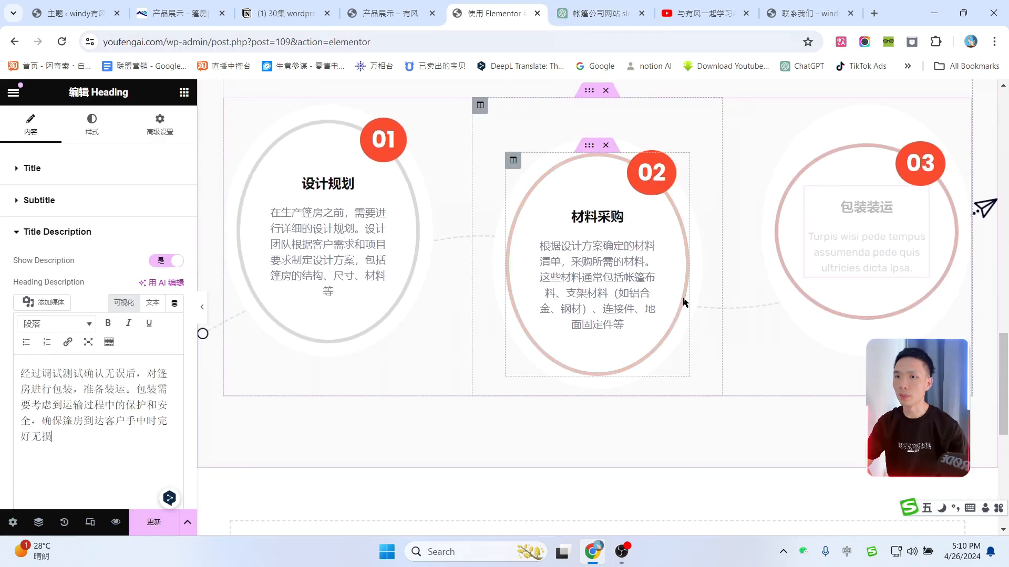
scroll(500, 259, up, 2)
scroll(668, 237, down, 2)
scroll(669, 237, down, 3)
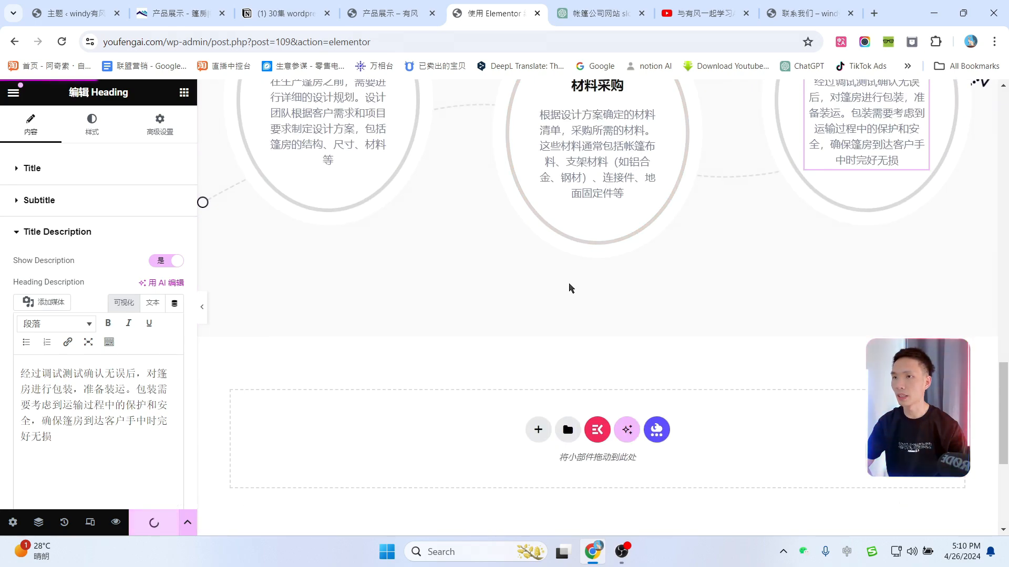
scroll(571, 288, up, 15)
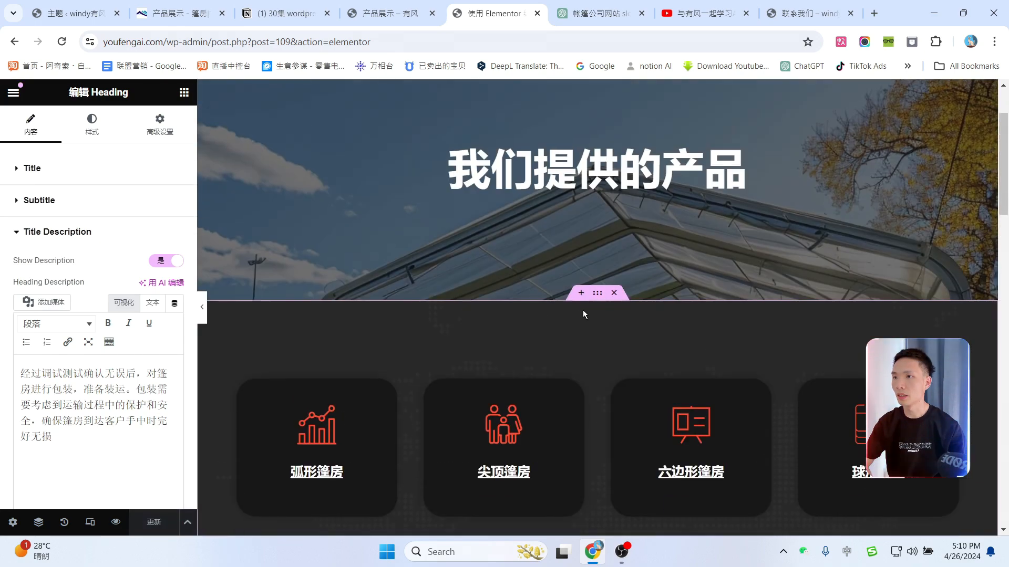
click(202, 307)
scroll(592, 247, down, 4)
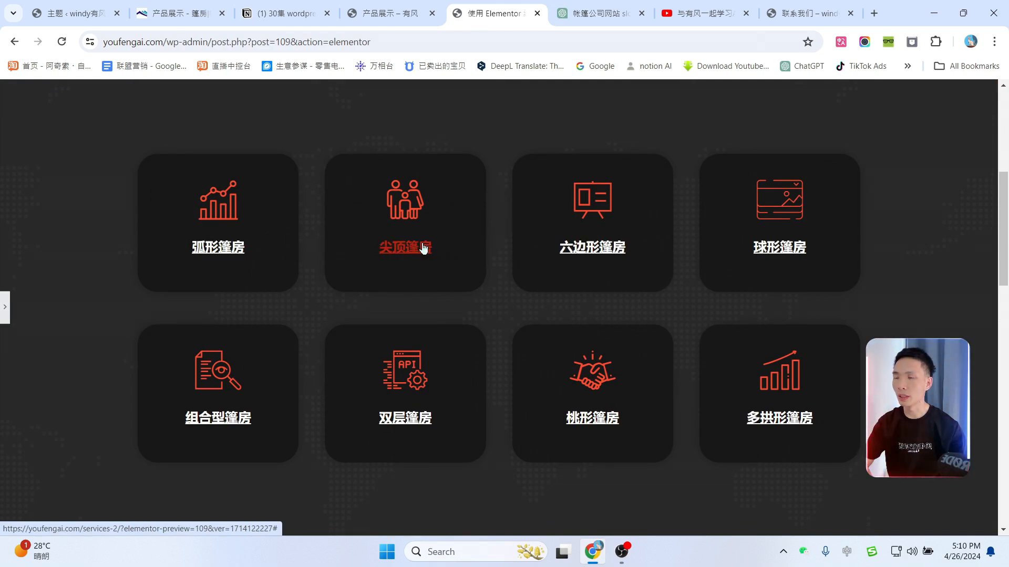
Step: Trim the address bar to the site's home address and load the home page
scroll(810, 300, up, 2)
scroll(578, 363, down, 2)
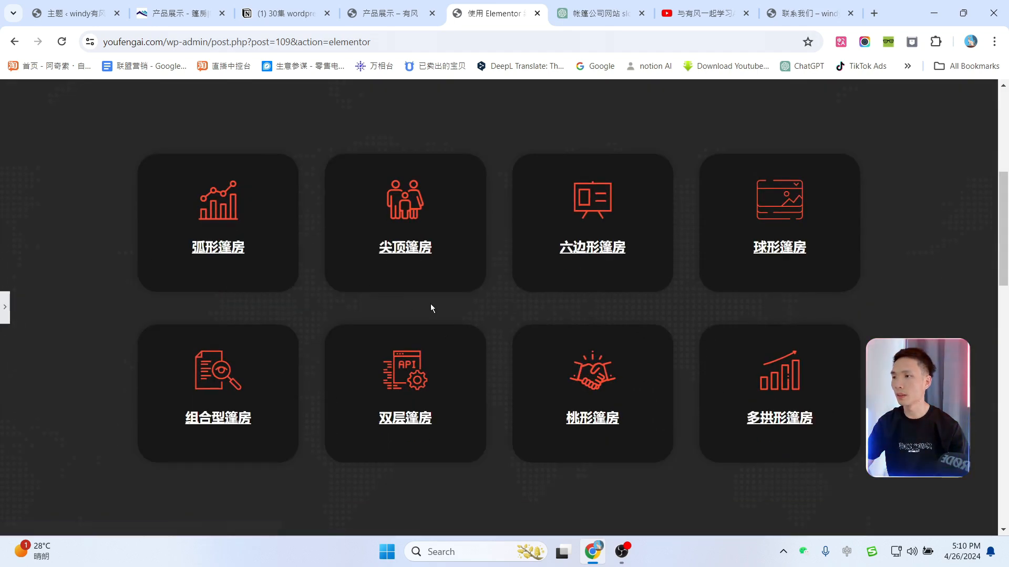
scroll(430, 304, up, 6)
drag(167, 40, 583, 52)
key(BackSpace)
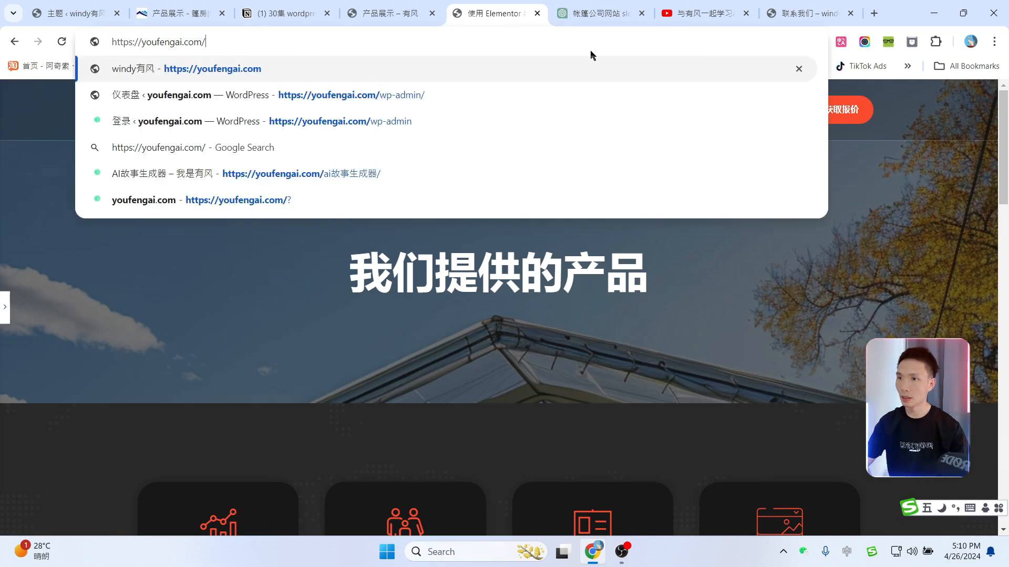
key(Return)
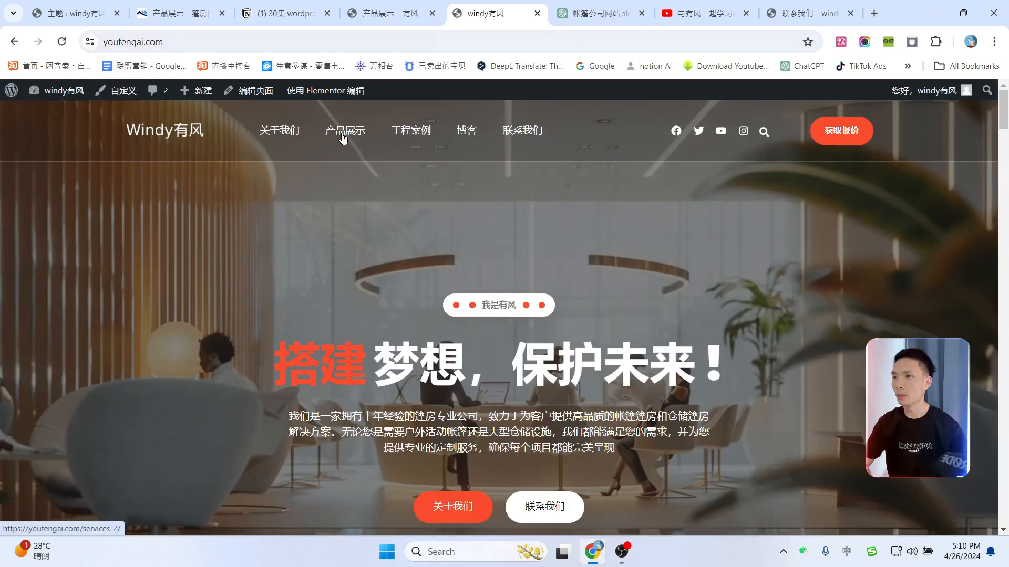
Step: Open the 工程案例 portfolio page from the menu and launch it in Elementor
scroll(541, 237, down, 20)
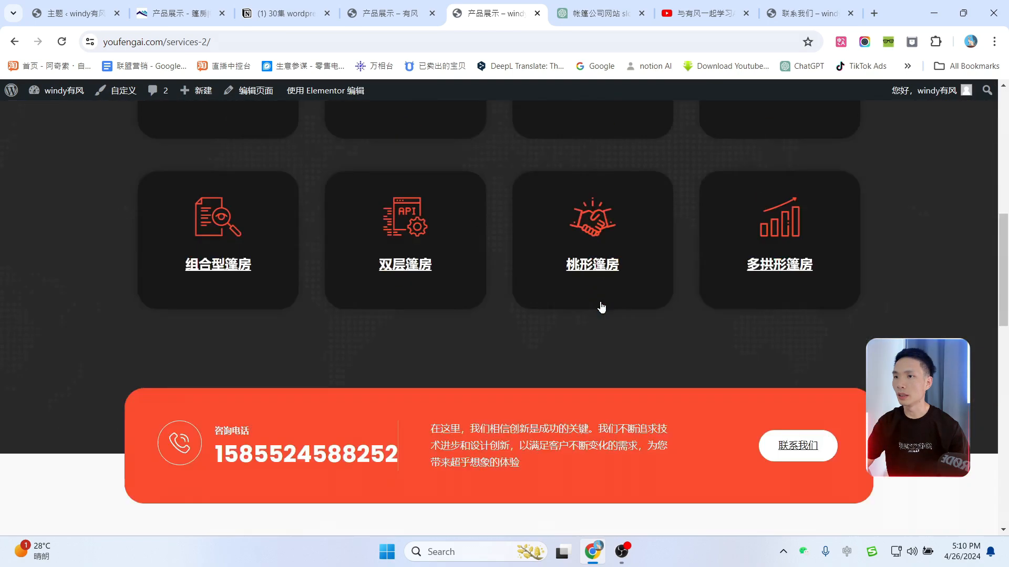
scroll(619, 311, up, 20)
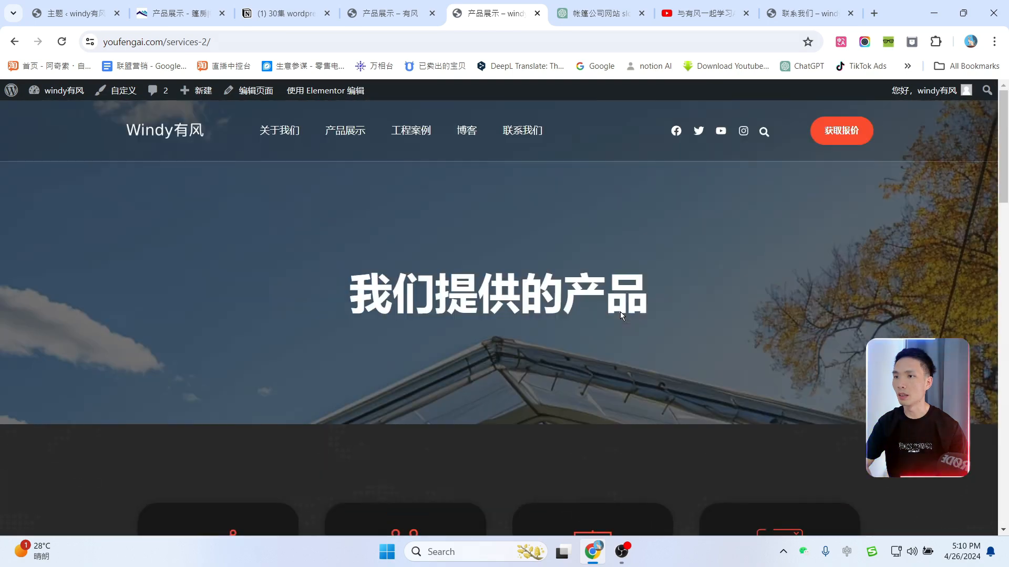
click(397, 132)
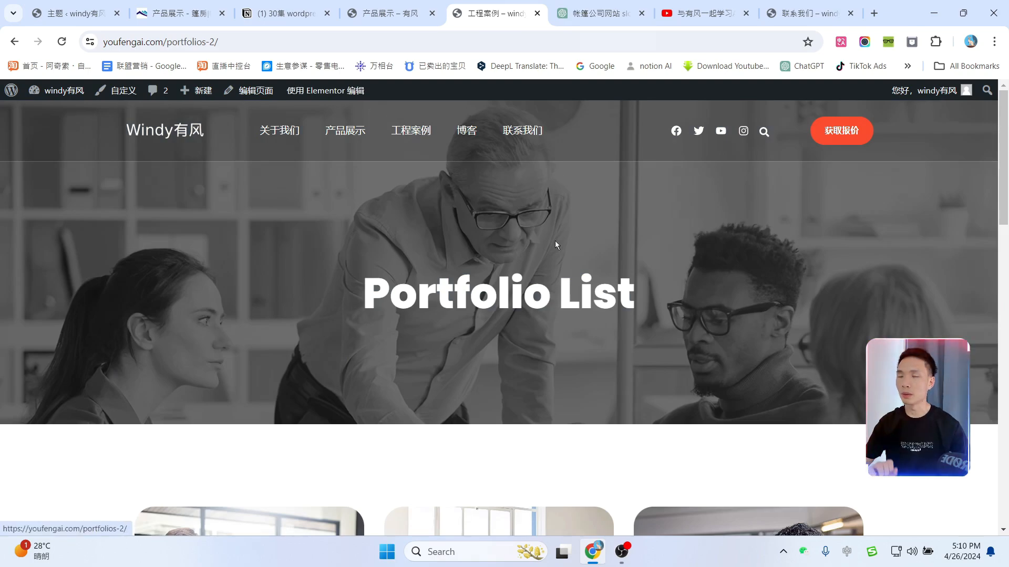
scroll(622, 304, down, 15)
scroll(643, 315, up, 12)
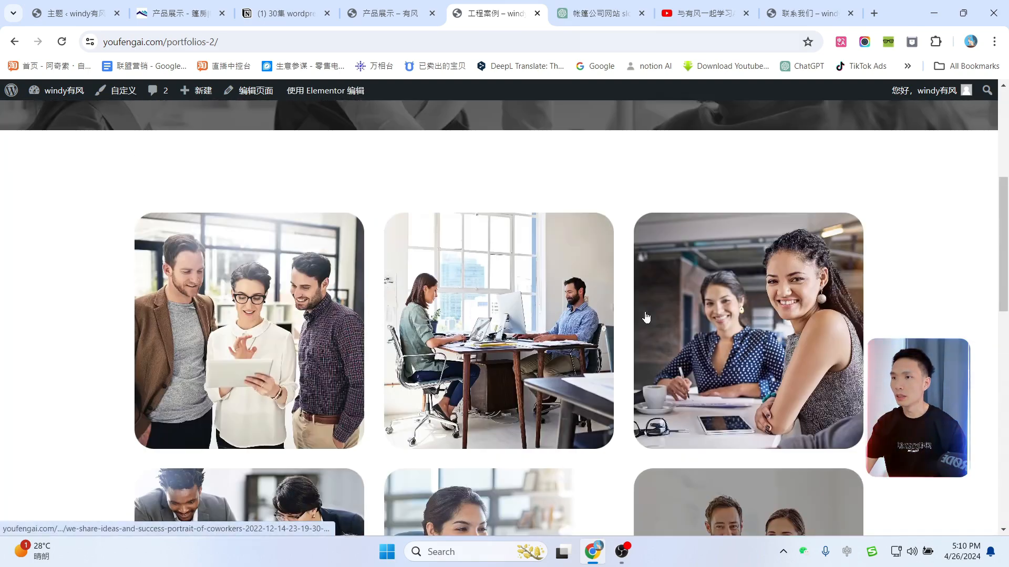
scroll(646, 318, up, 6)
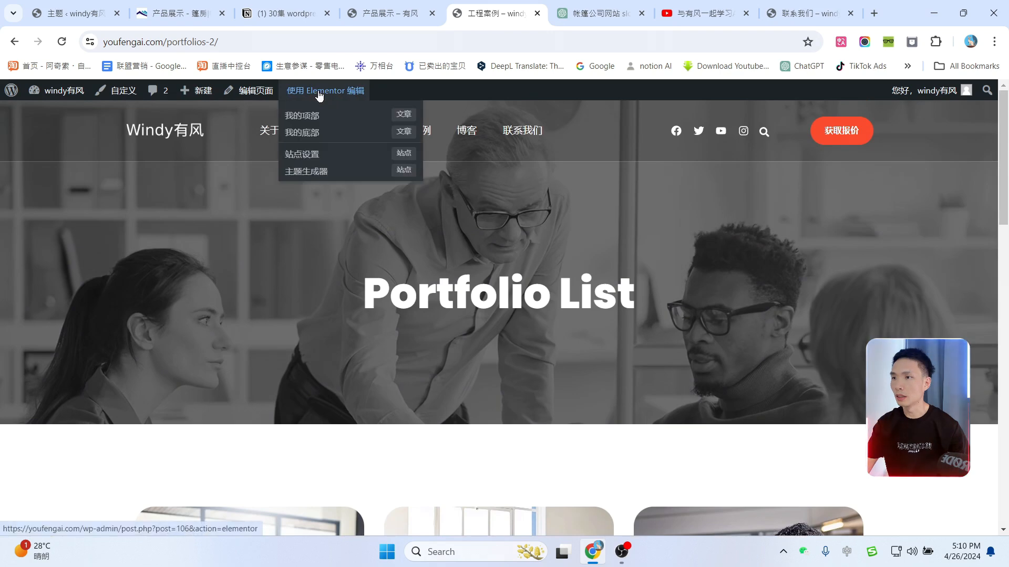
click(320, 94)
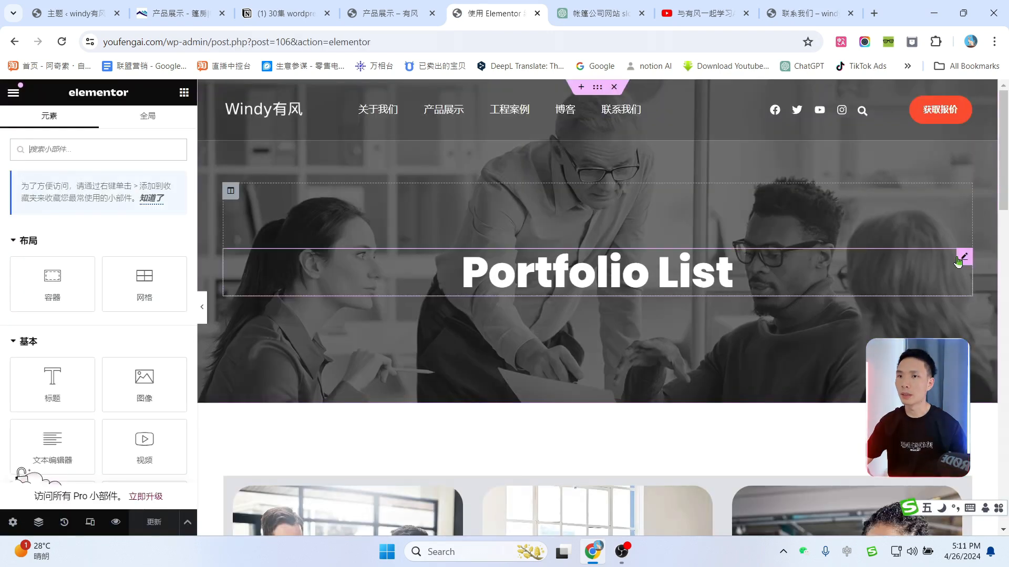
Step: Change the banner heading from Portfolio List to 工程 案例
click(965, 258)
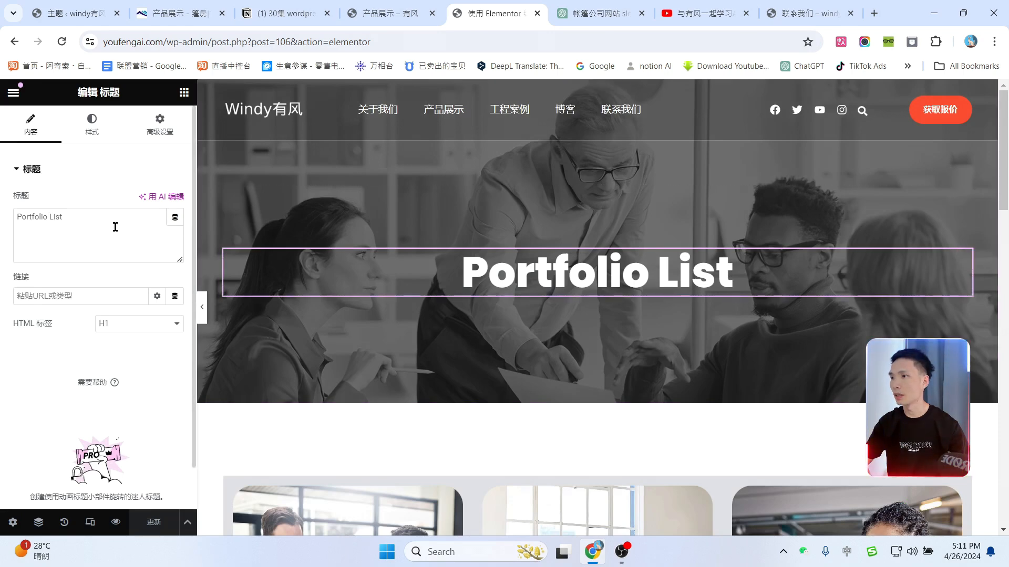
drag(113, 223, 1, 209)
text(工程anli)
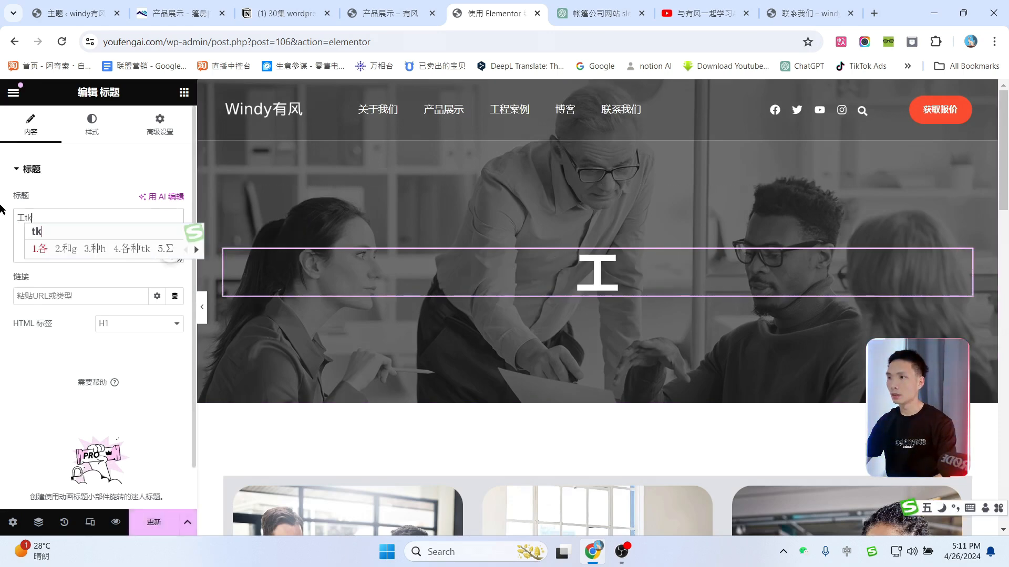
key(space)
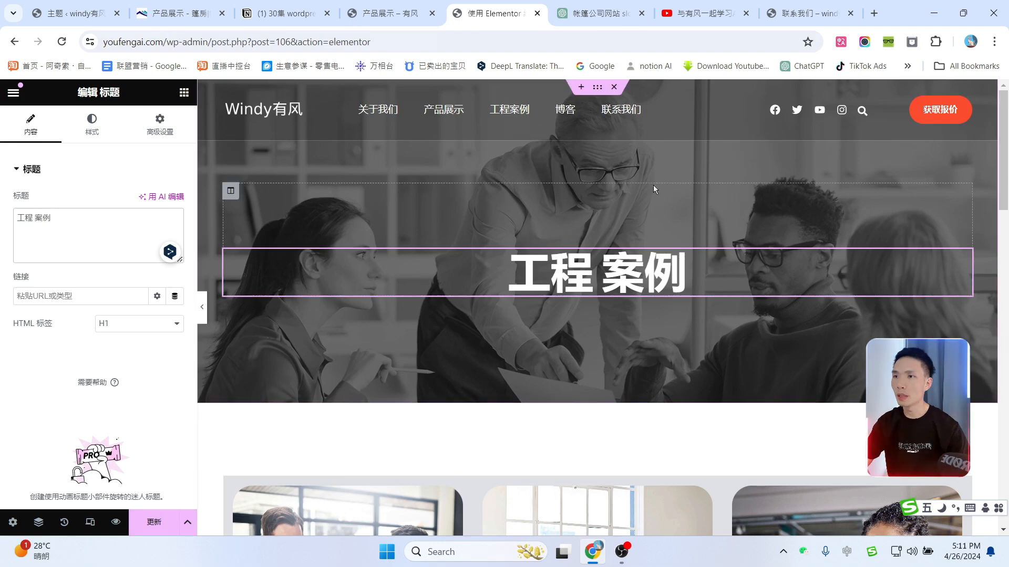
Step: Set the inner-banner section's background image to the white tents on grass photo
click(38, 523)
click(906, 116)
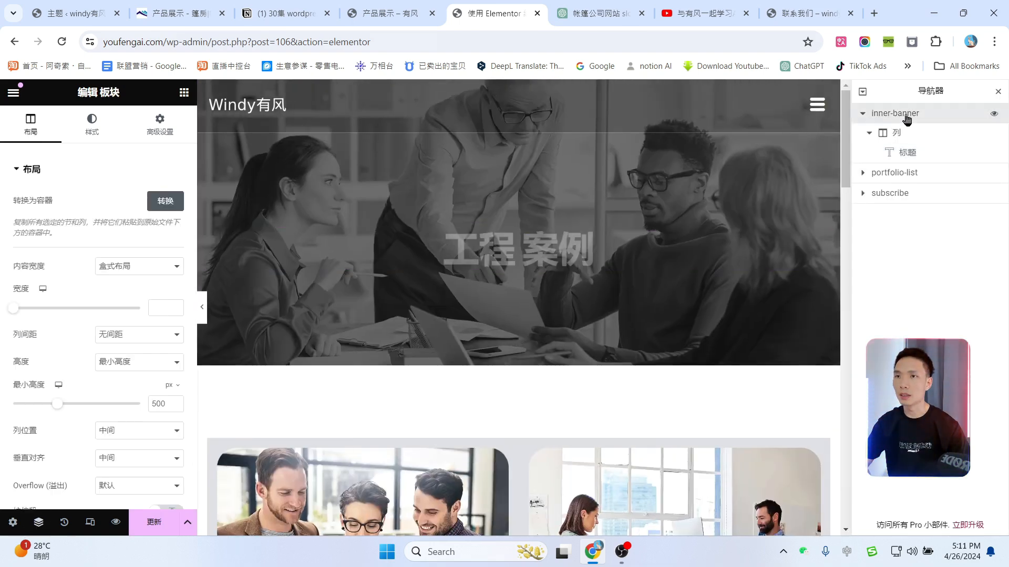
click(92, 125)
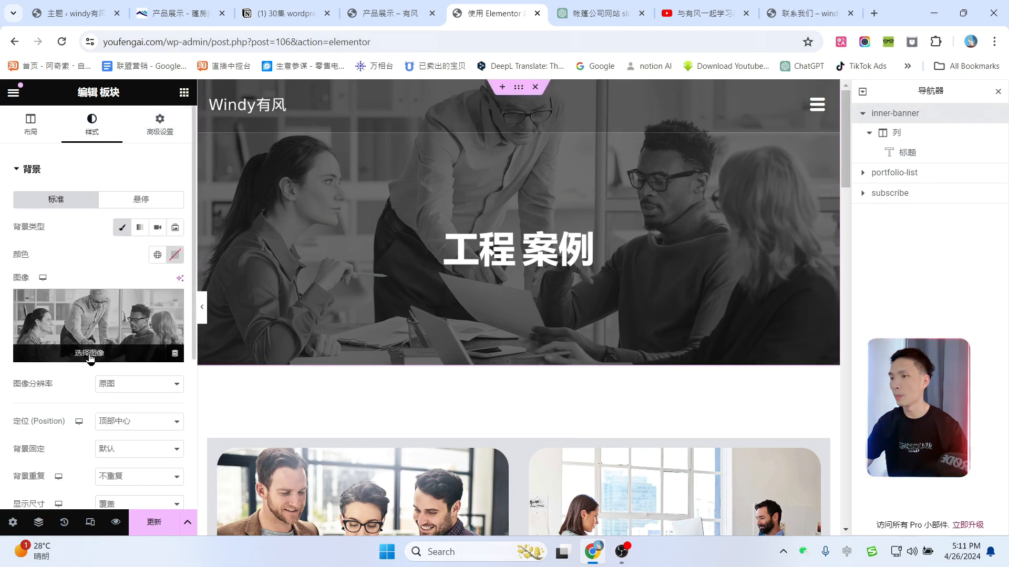
click(94, 361)
scroll(588, 331, down, 2)
scroll(578, 331, down, 1)
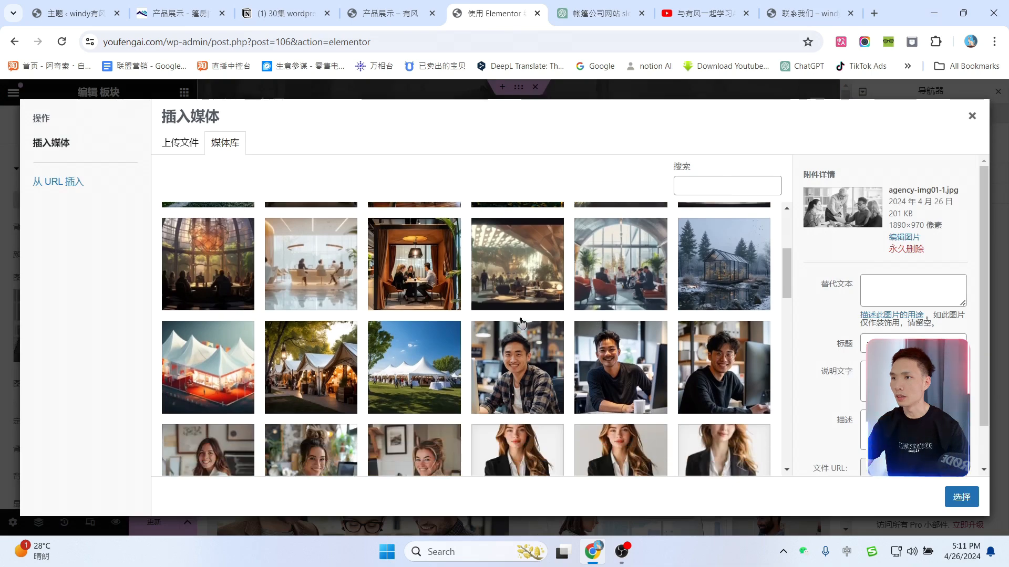
click(424, 391)
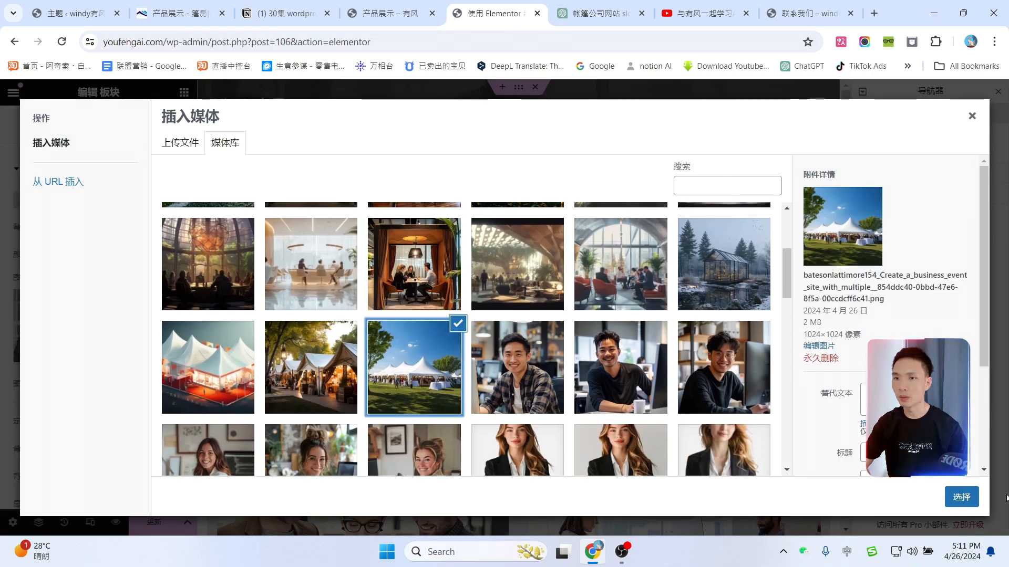
click(961, 498)
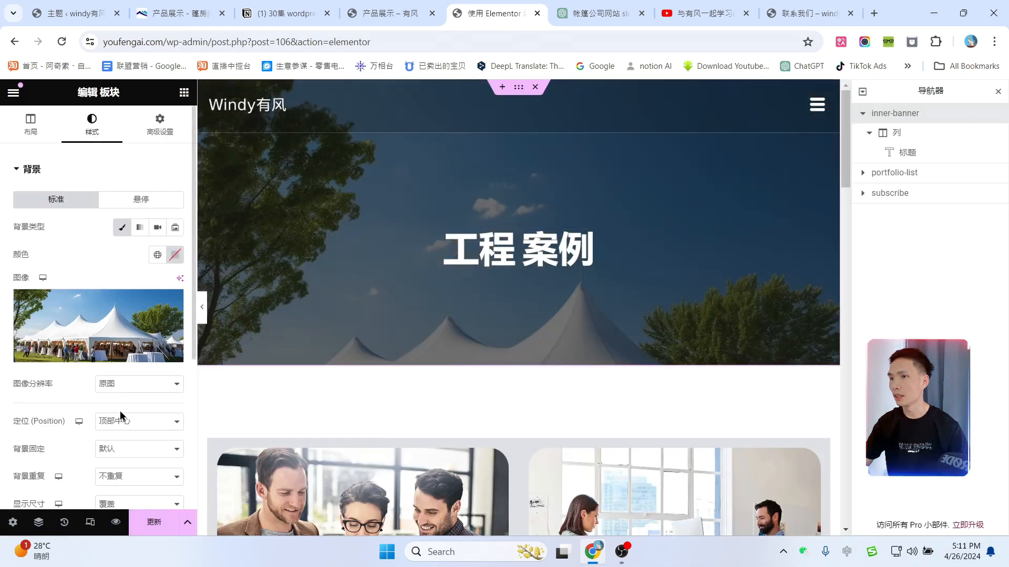
scroll(134, 452, down, 1)
scroll(620, 319, down, 6)
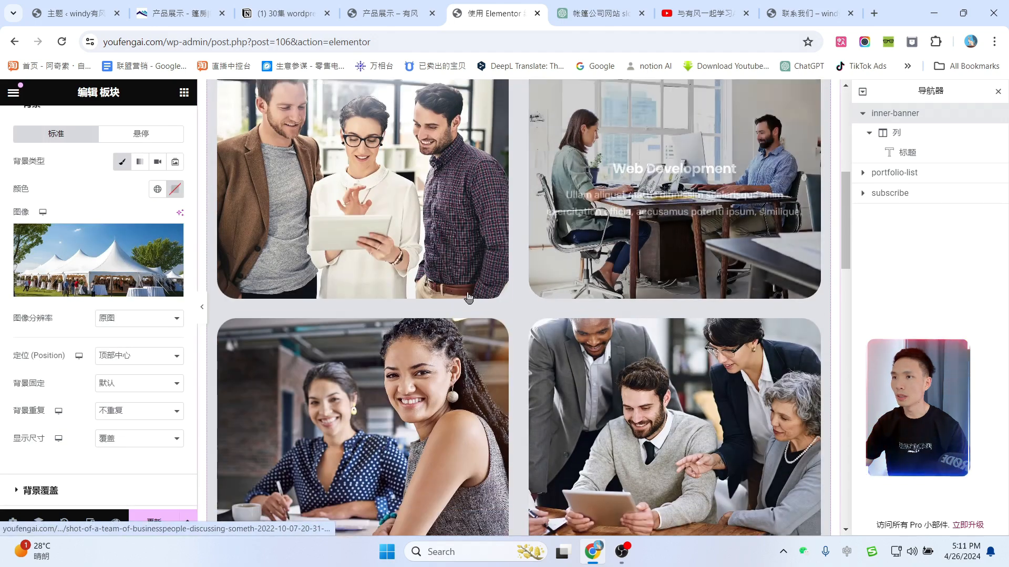
scroll(469, 297, up, 2)
click(998, 92)
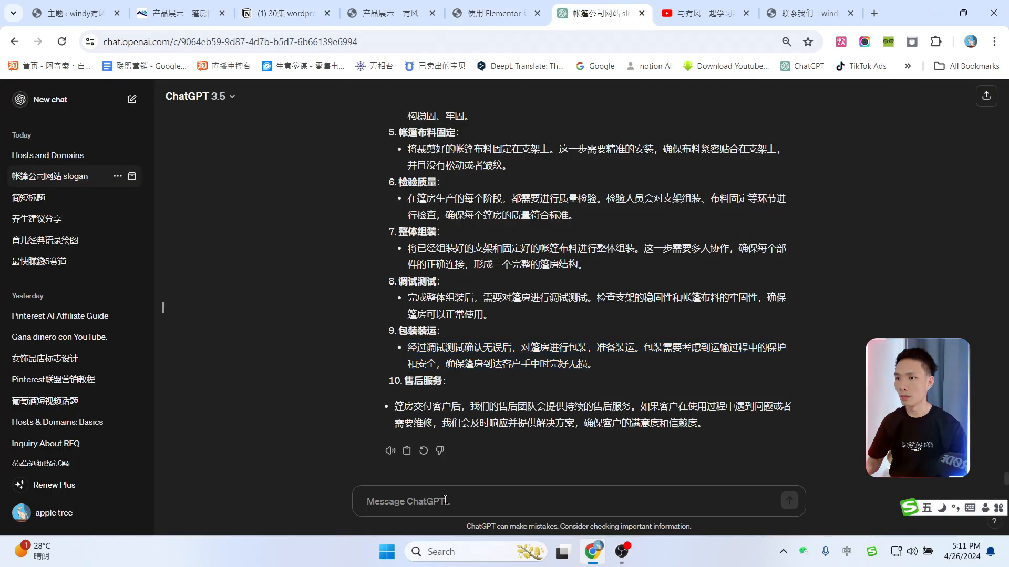
Step: Send ChatGPT the tent project case-study prompt and select the first project name 阳光海岸度假村
click(444, 500)
text(给我一些篷房工程案例介绍，包含具体的工程名字及对应的工程介绍)
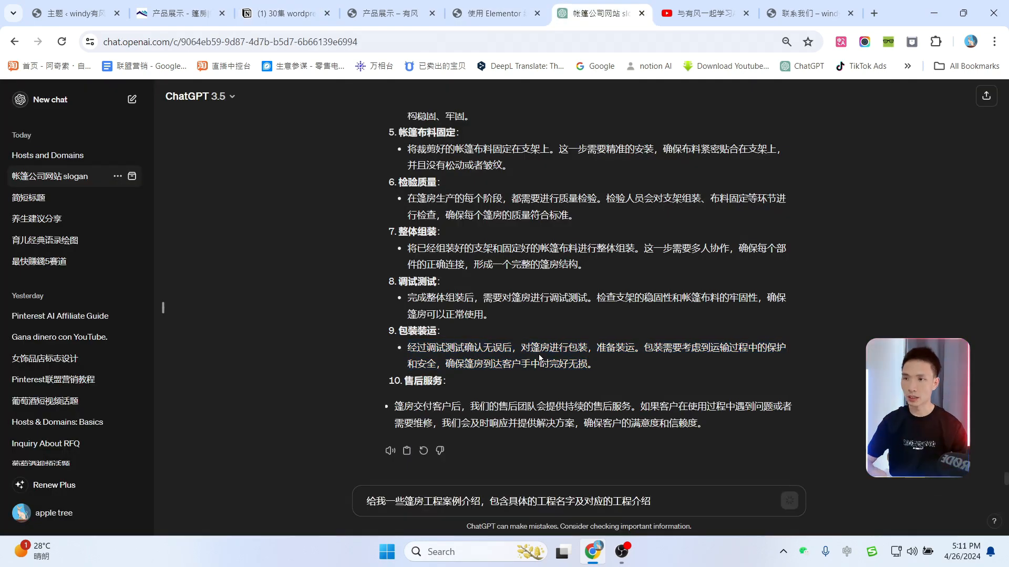
key(Return)
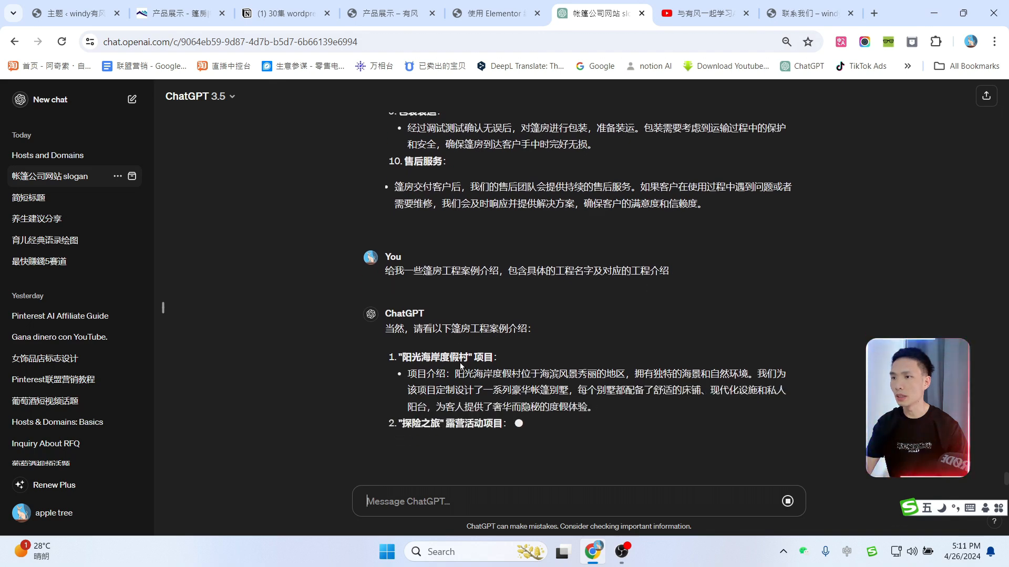
drag(404, 324, 468, 284)
key(ctrl+c)
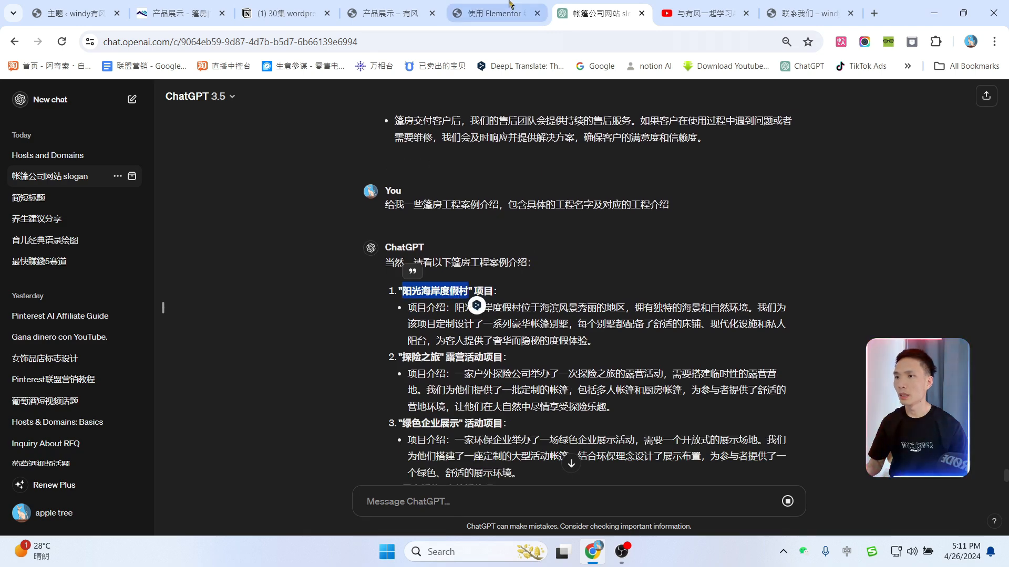
click(494, 13)
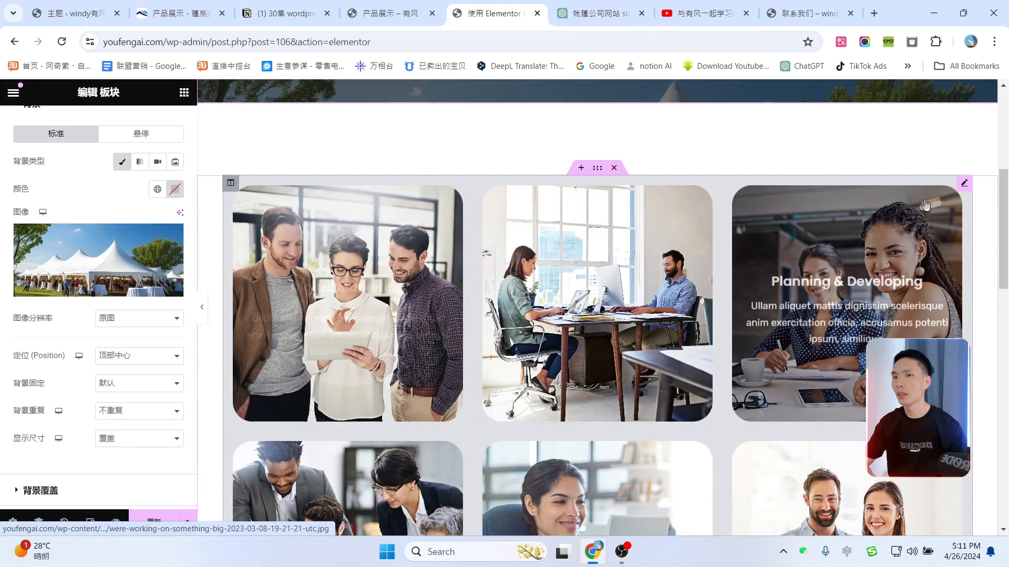
Step: Rename the first gallery item from Digital Marketing to 阳光海岸度假村
click(964, 184)
scroll(147, 347, down, 5)
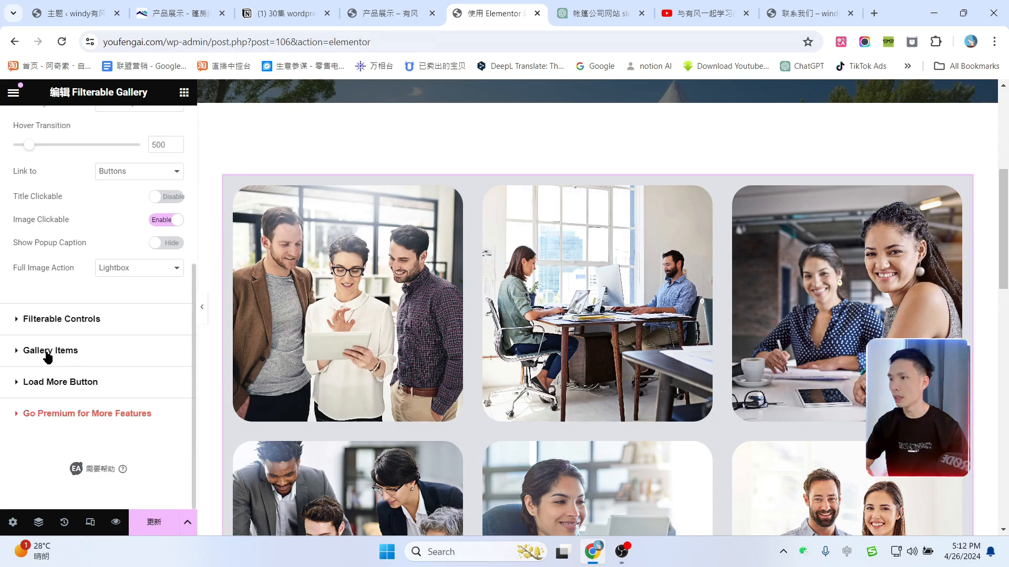
click(58, 351)
scroll(99, 320, down, 3)
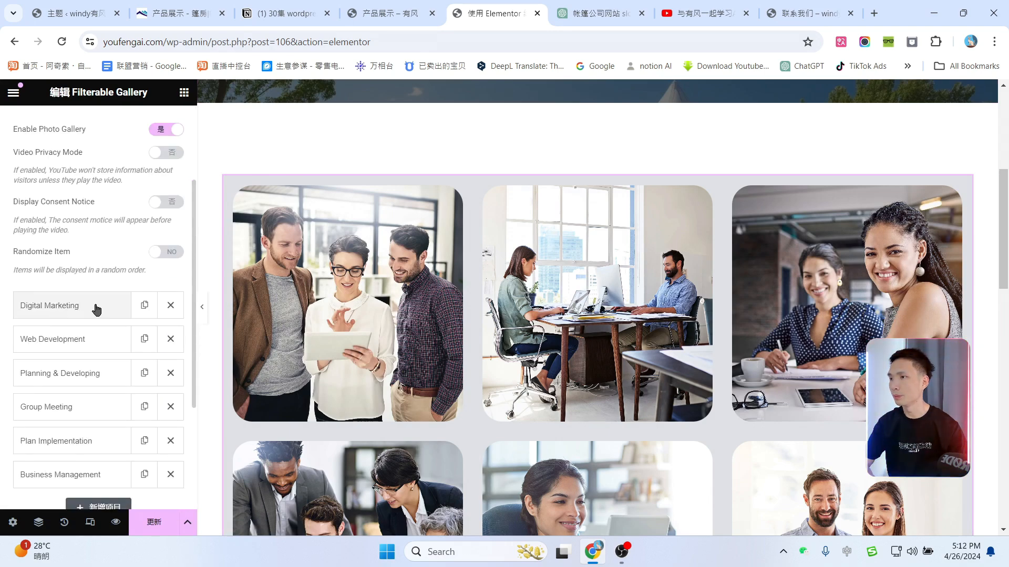
click(80, 310)
scroll(86, 310, down, 1)
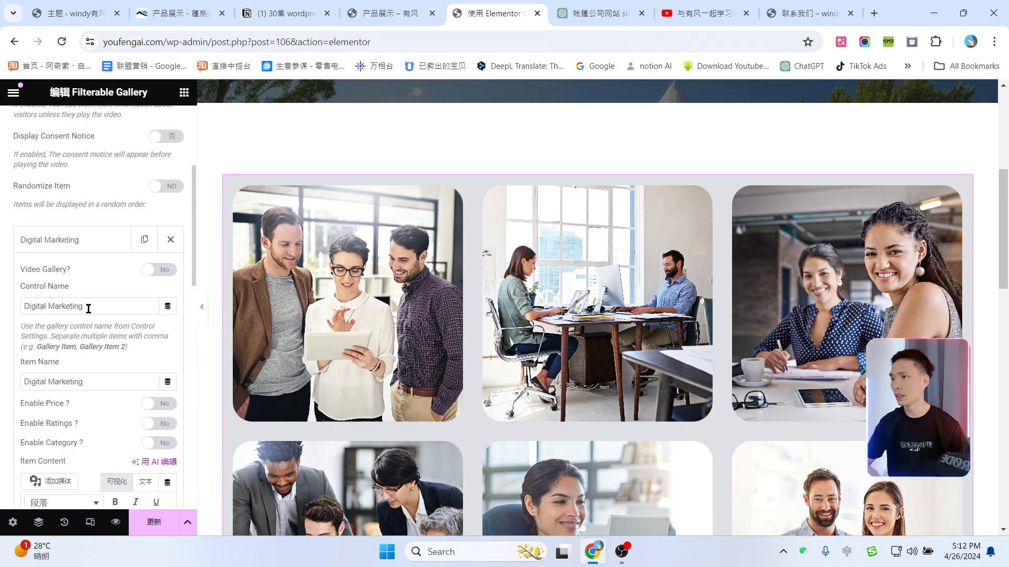
triple_click(101, 379)
key(ctrl+v)
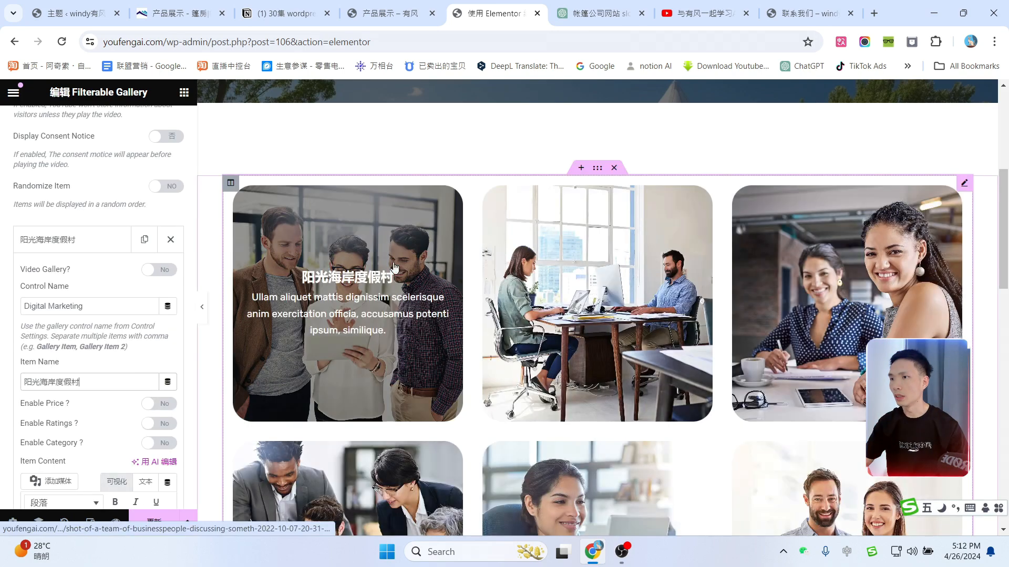
Step: Replace the item's placeholder content with the Chinese resort description copied from ChatGPT
click(599, 13)
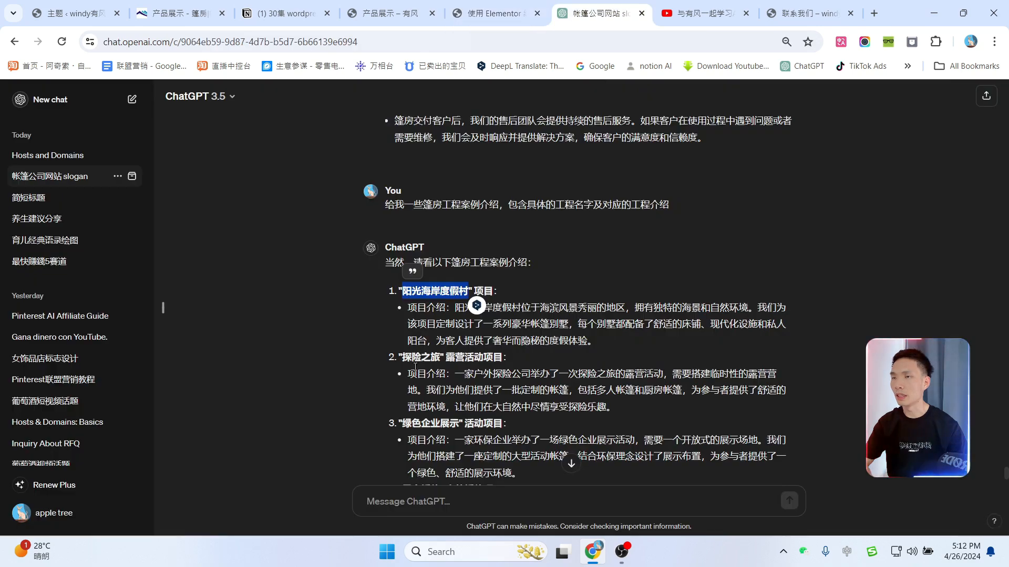
drag(458, 307, 587, 339)
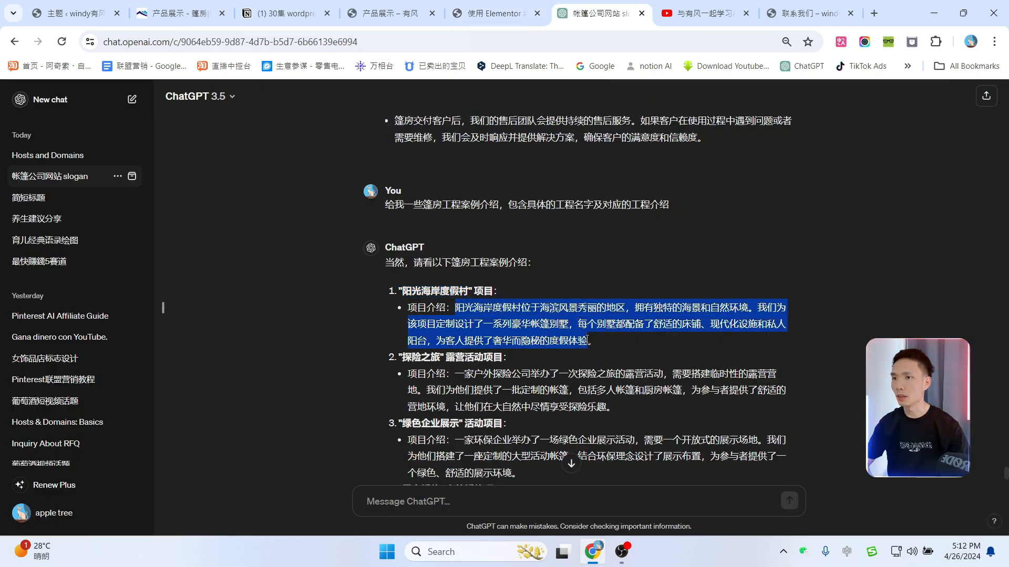
key(ctrl+c)
click(494, 13)
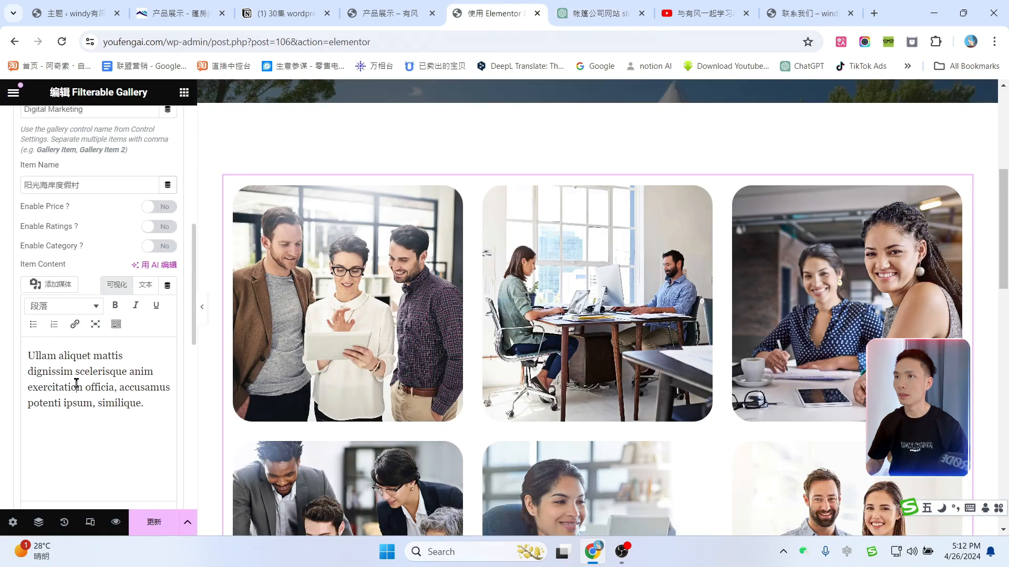
click(88, 360)
key(ctrl+a)
key(ctrl+v)
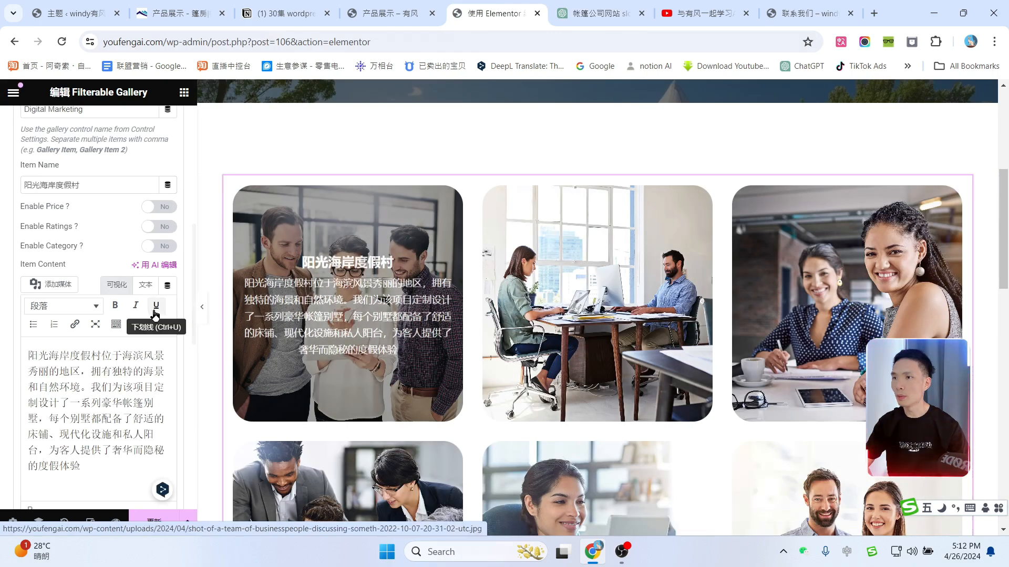
Step: Swap the item's image for the lit tent photo from the Media Library
scroll(141, 308, down, 1)
scroll(141, 418, down, 5)
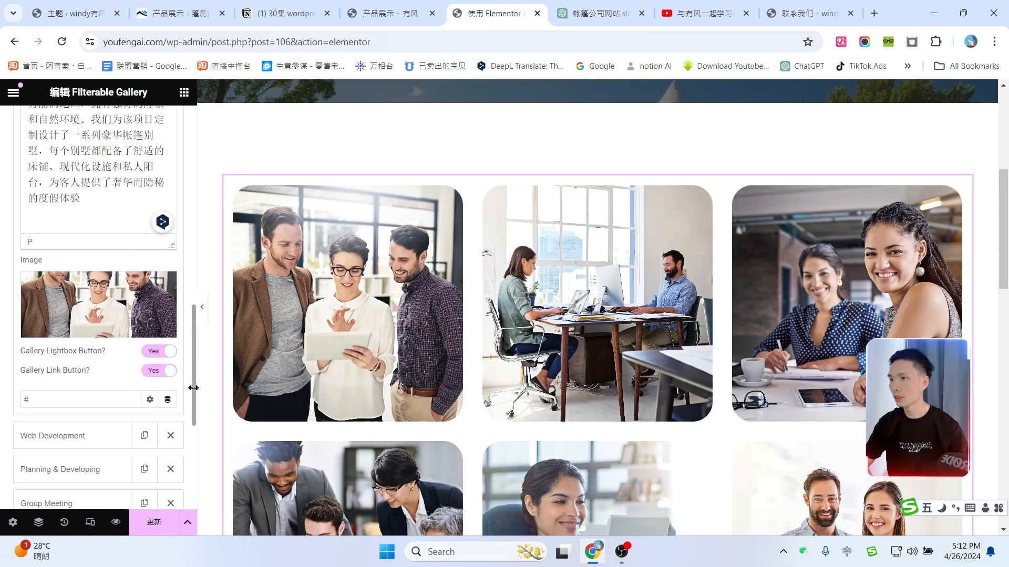
click(90, 271)
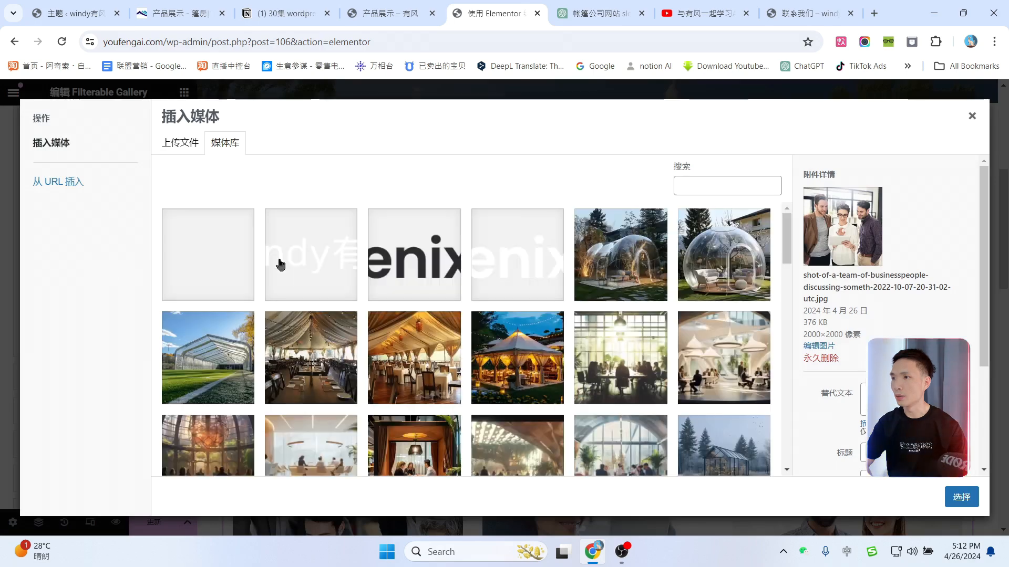
scroll(625, 329, down, 1)
click(517, 305)
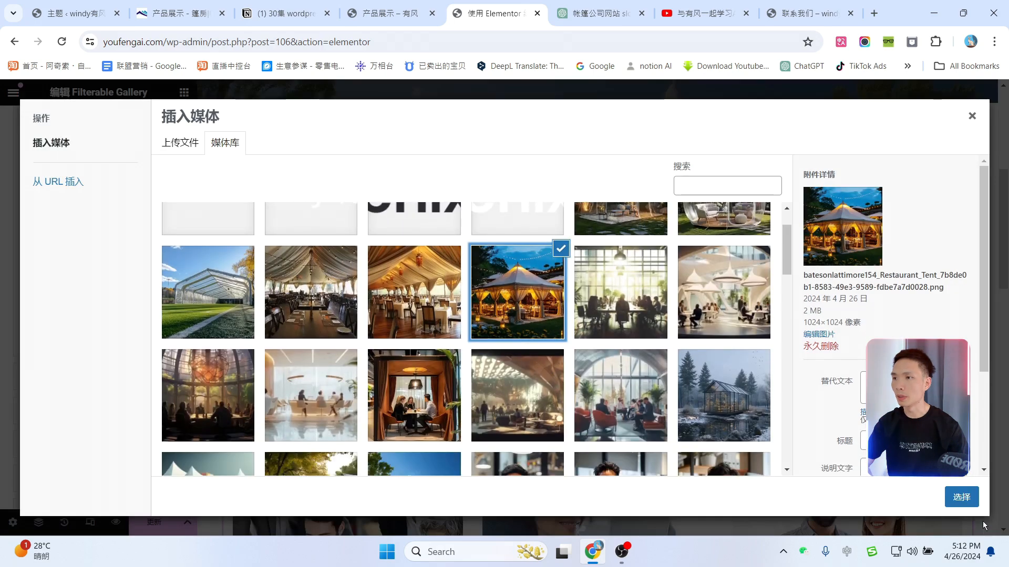
click(961, 498)
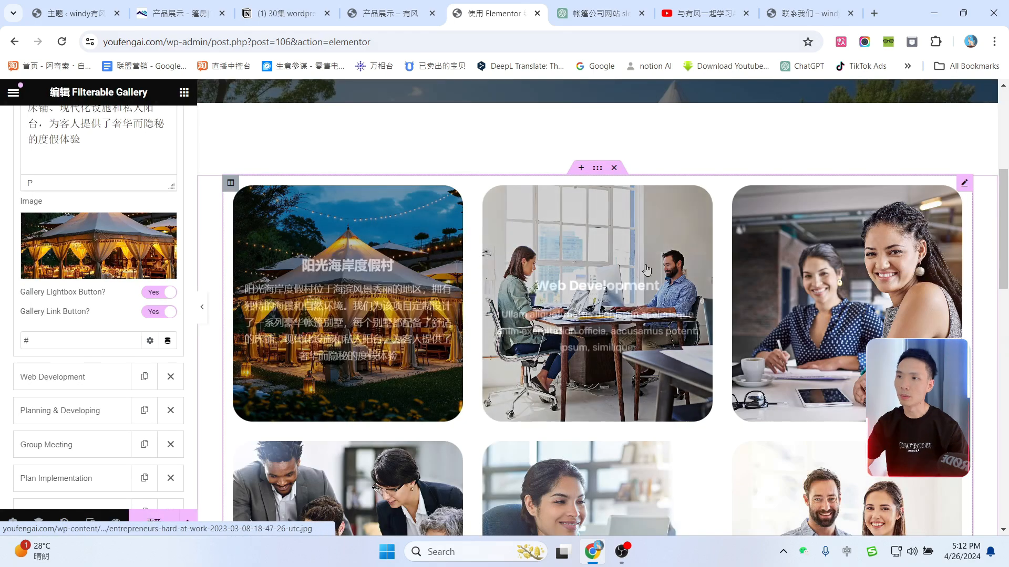
scroll(746, 328, down, 4)
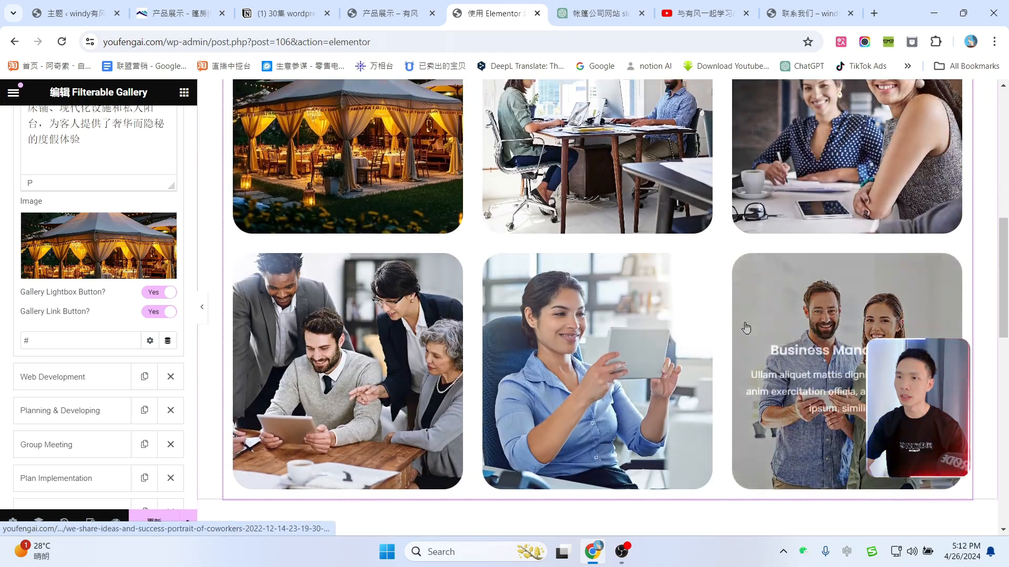
scroll(746, 328, up, 2)
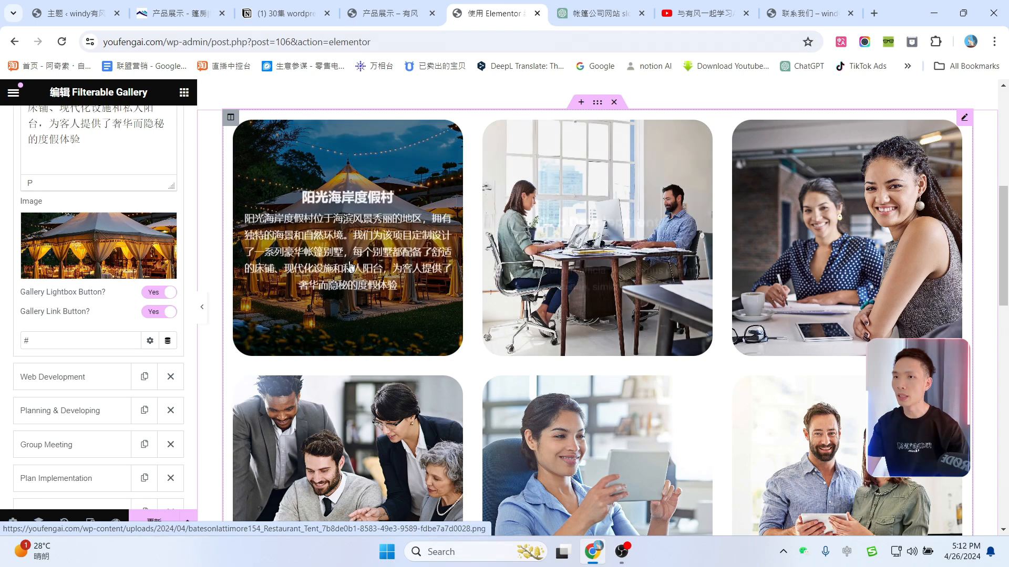
scroll(351, 265, up, 1)
scroll(194, 292, up, 3)
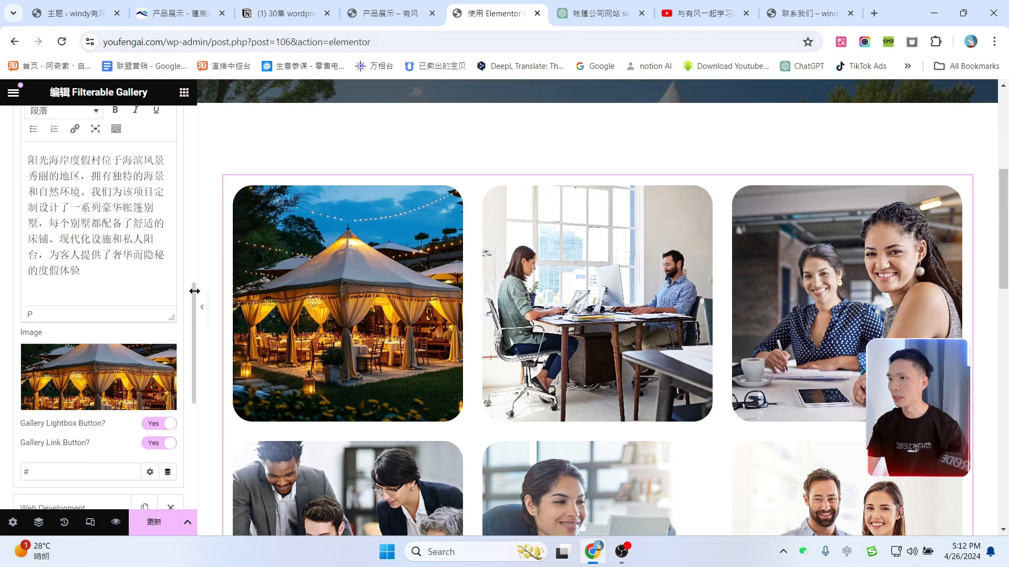
scroll(126, 183, up, 8)
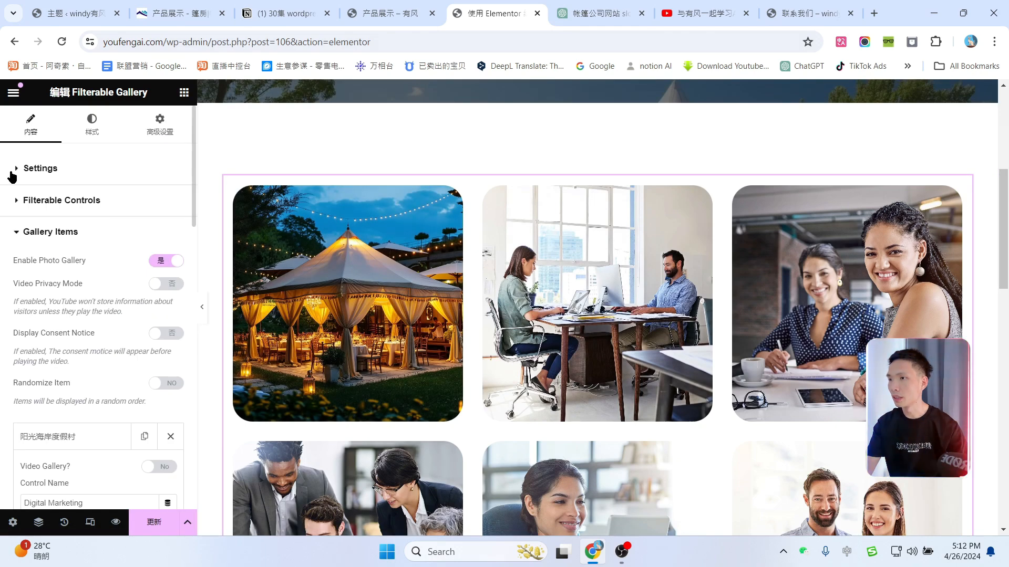
Step: Set the gallery's Image Clickable option to Disable and check the tent photo in the lightbox
click(12, 178)
scroll(142, 288, down, 3)
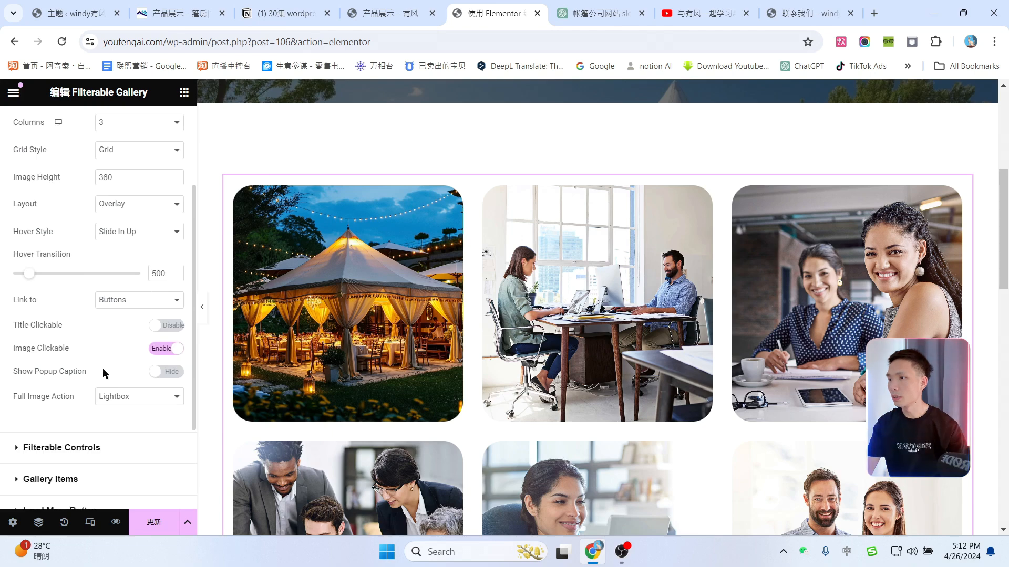
click(167, 351)
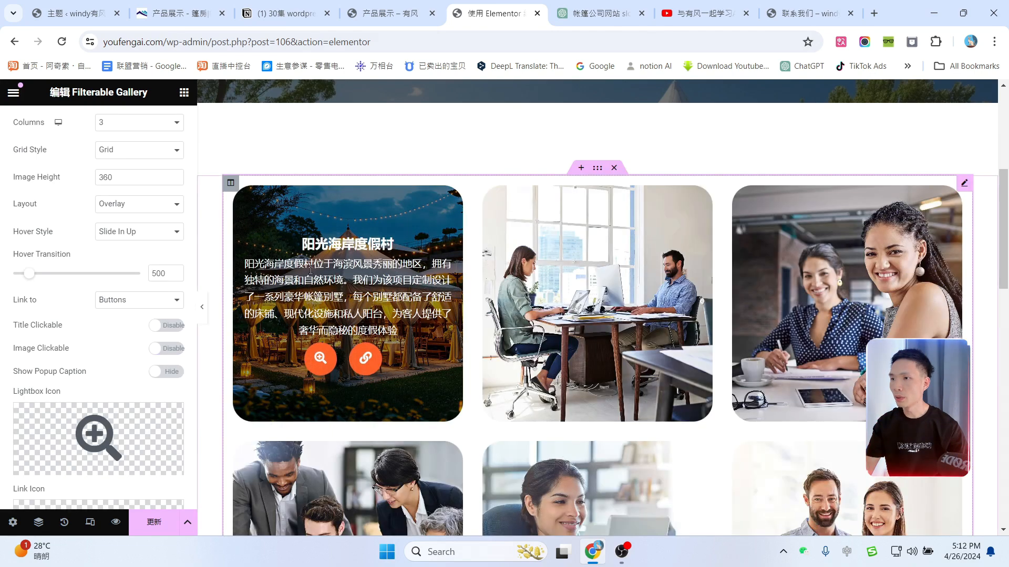
click(320, 359)
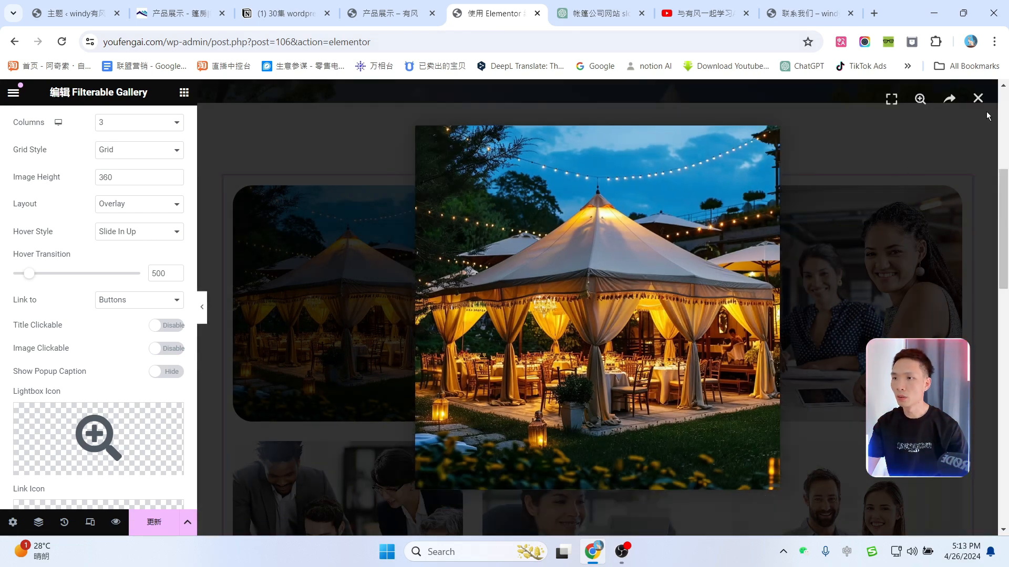
click(978, 100)
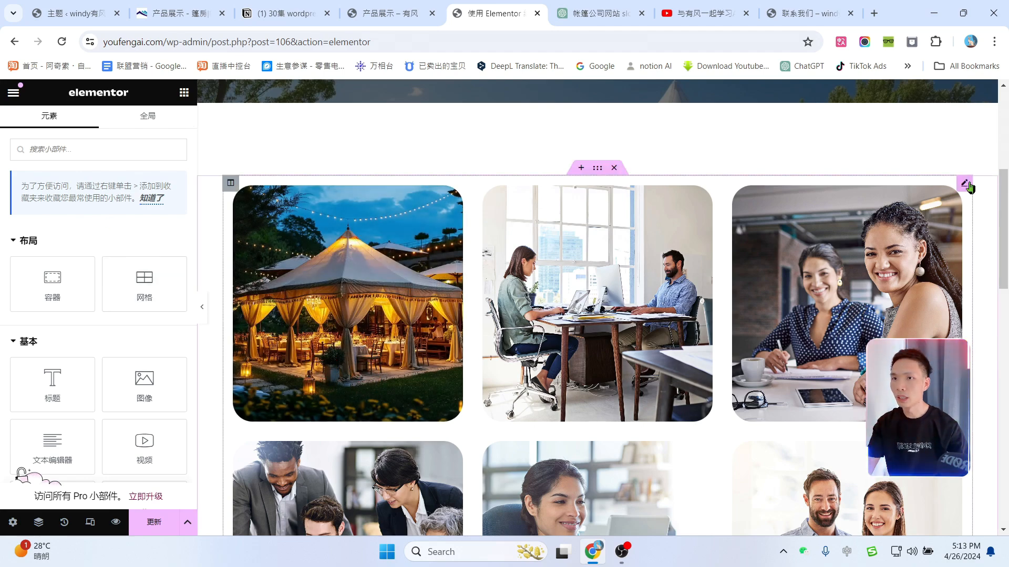
Step: Reopen the 阳光海岸度假村 gallery item and select its placeholder # link address
click(964, 183)
scroll(100, 345, down, 1)
scroll(45, 356, down, 5)
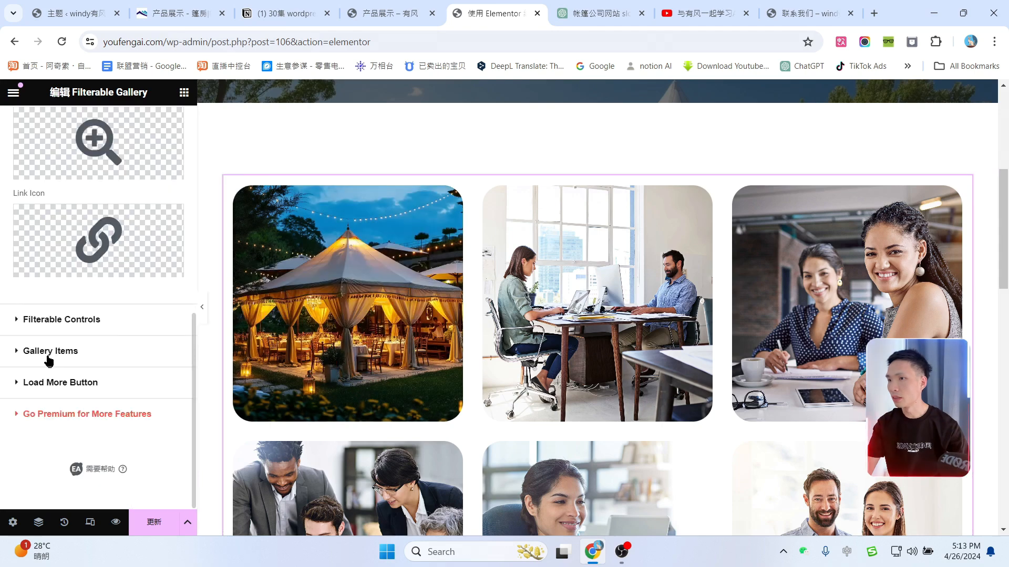
click(46, 352)
scroll(99, 326, down, 4)
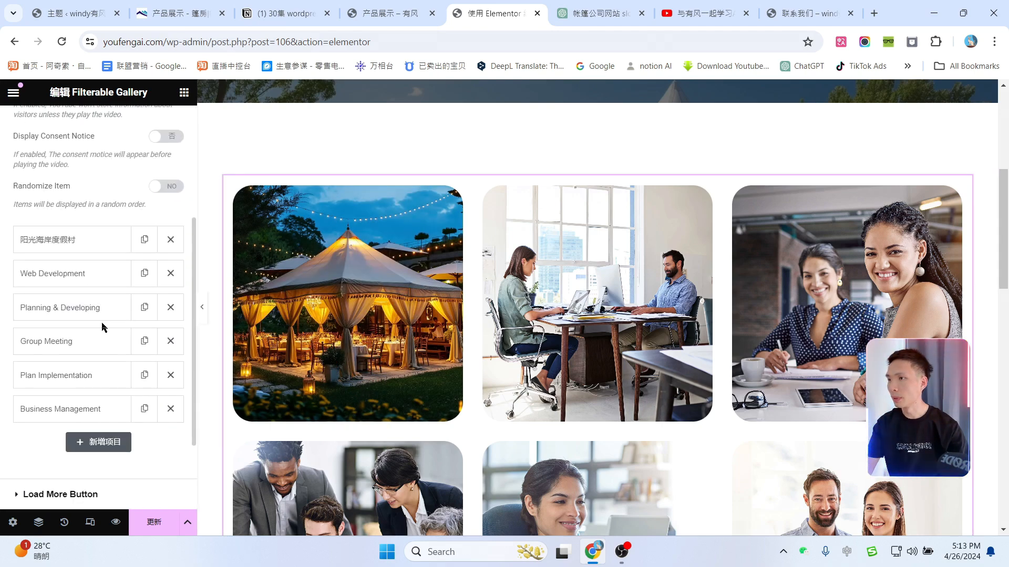
scroll(90, 331, up, 2)
click(87, 330)
scroll(85, 329, down, 3)
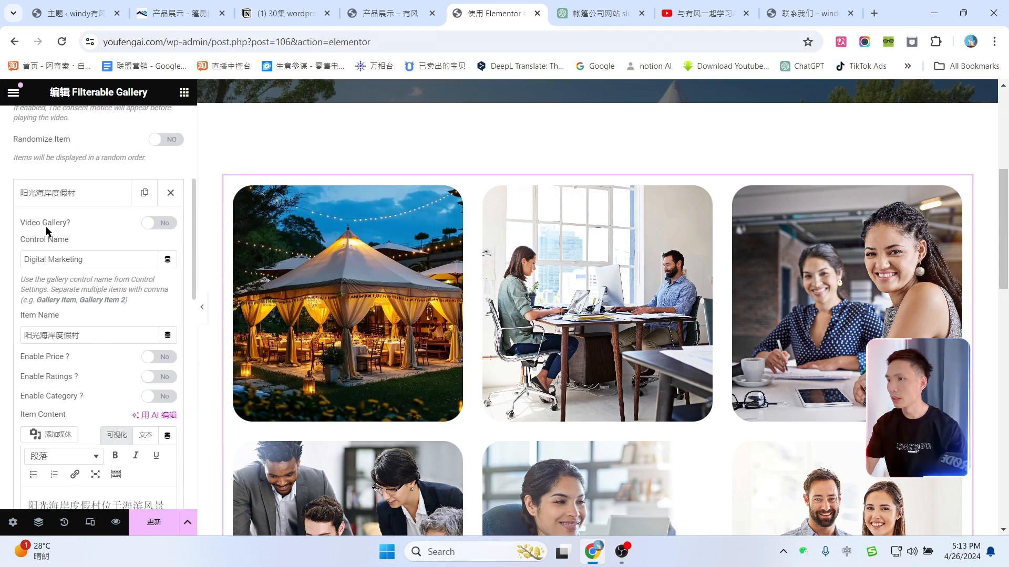
scroll(89, 226, down, 10)
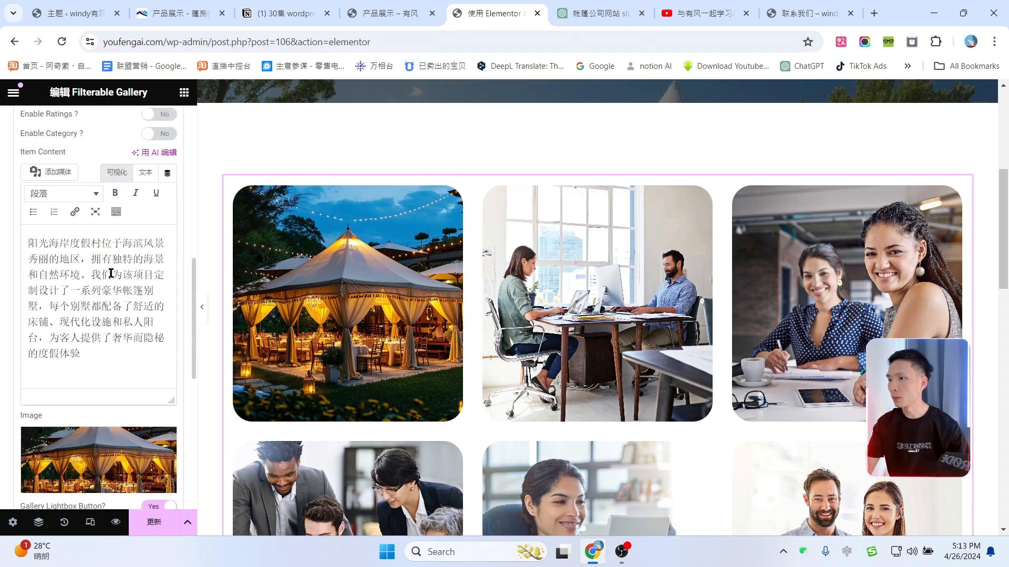
drag(44, 283, 19, 286)
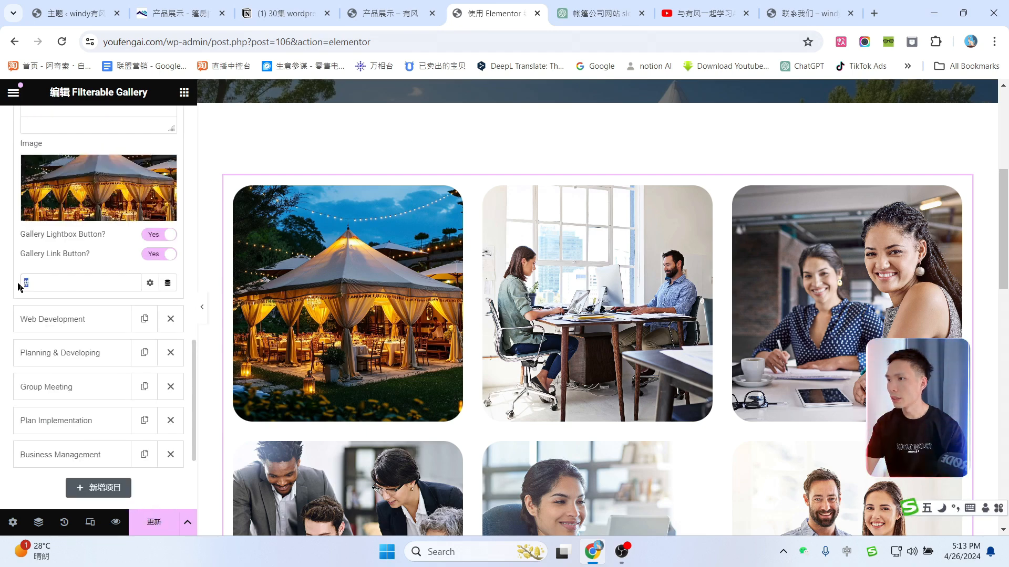
mouse_move(353, 293)
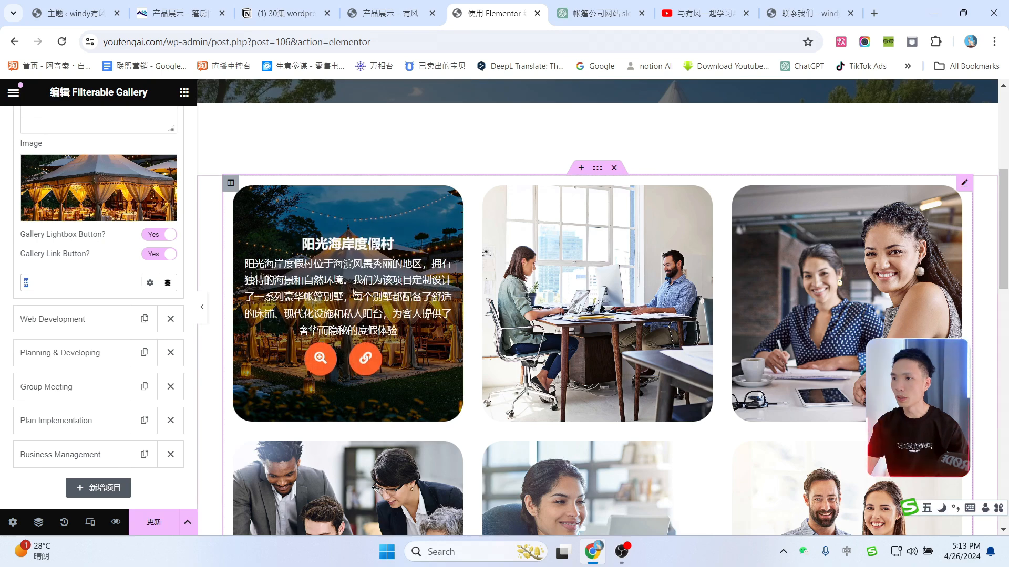
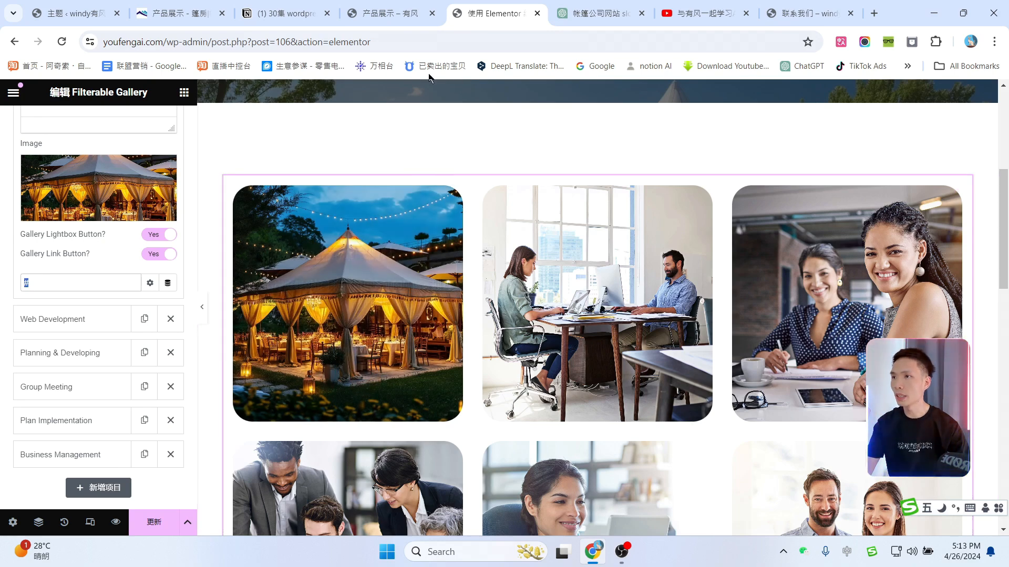
Step: Select the gallery editor's web address in the browser's address bar
drag(168, 41, 77, 41)
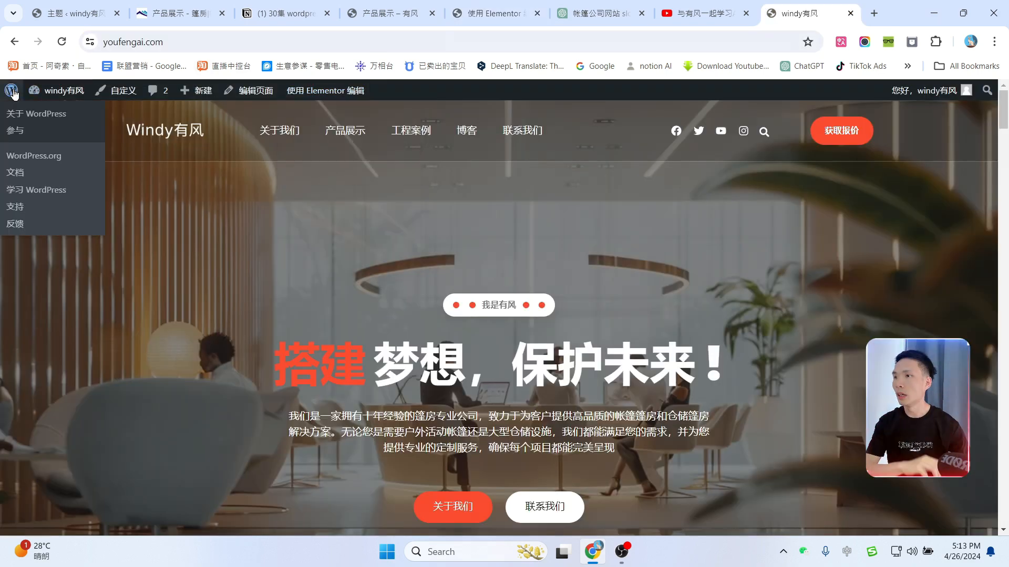
Step: From the homepage, go to the WordPress admin Pages list and preview the second Single Portfolio page
click(13, 93)
mouse_move(51, 227)
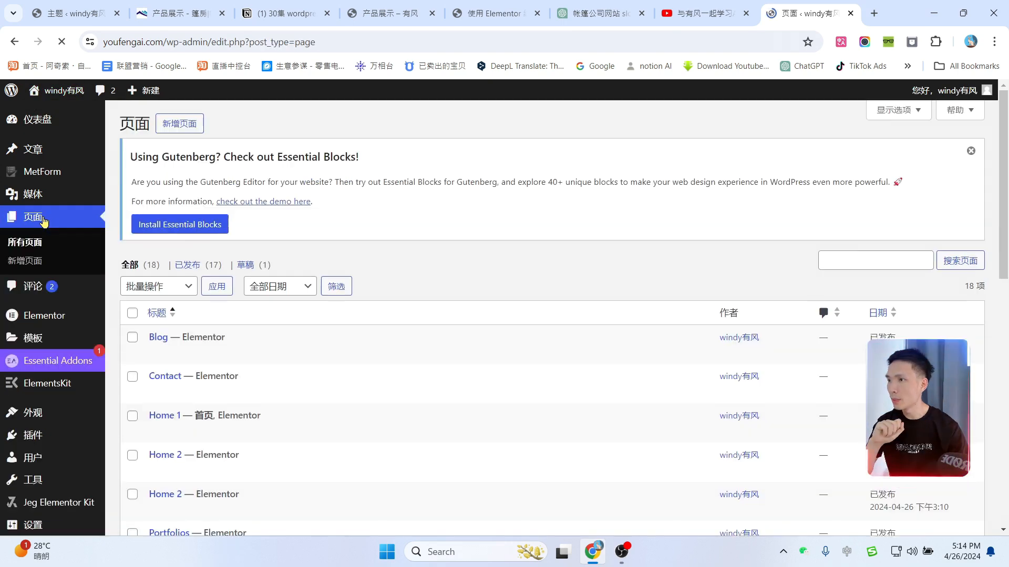
scroll(205, 243, down, 10)
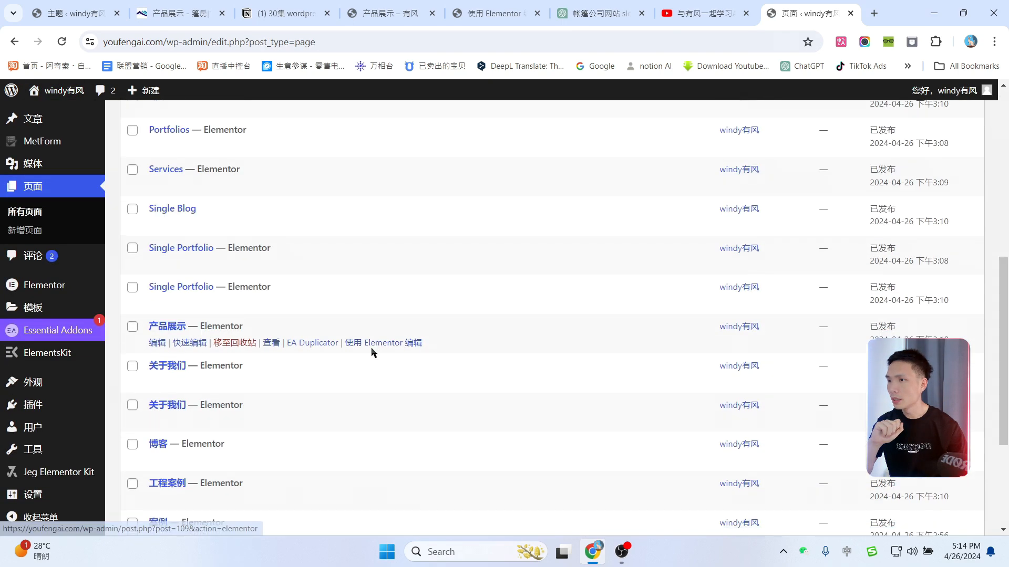
scroll(214, 370, up, 6)
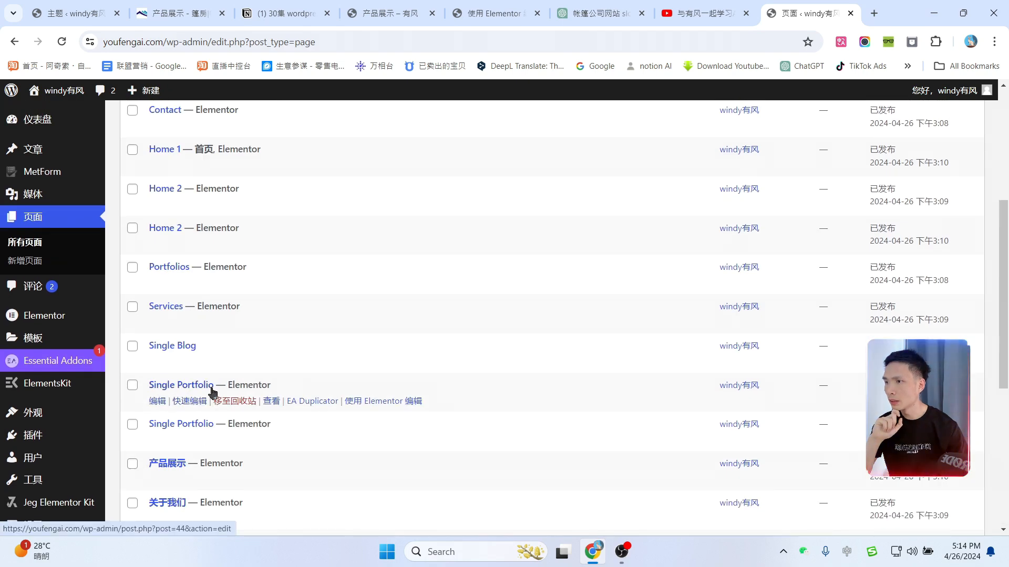
scroll(307, 357, down, 1)
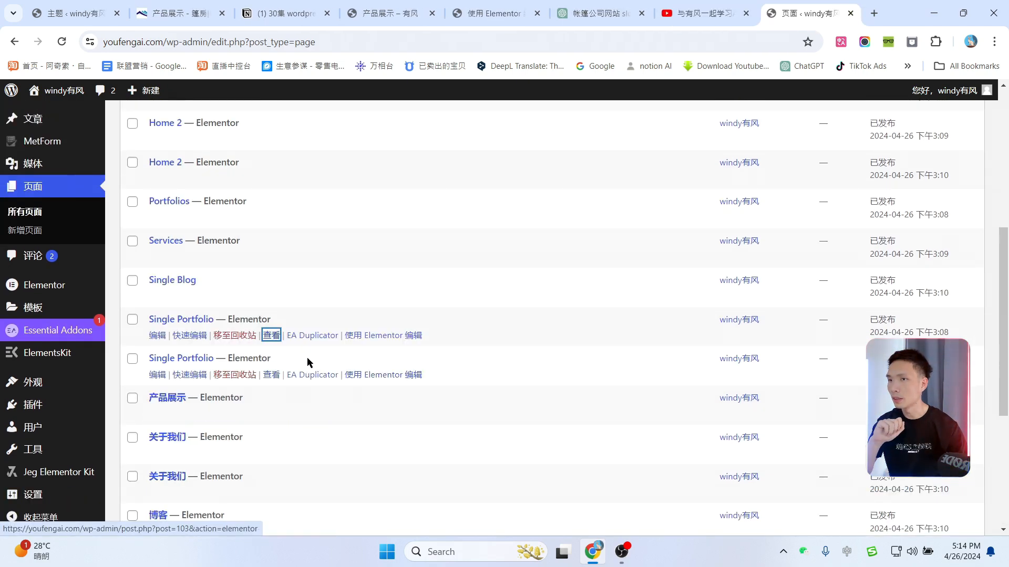
click(271, 375)
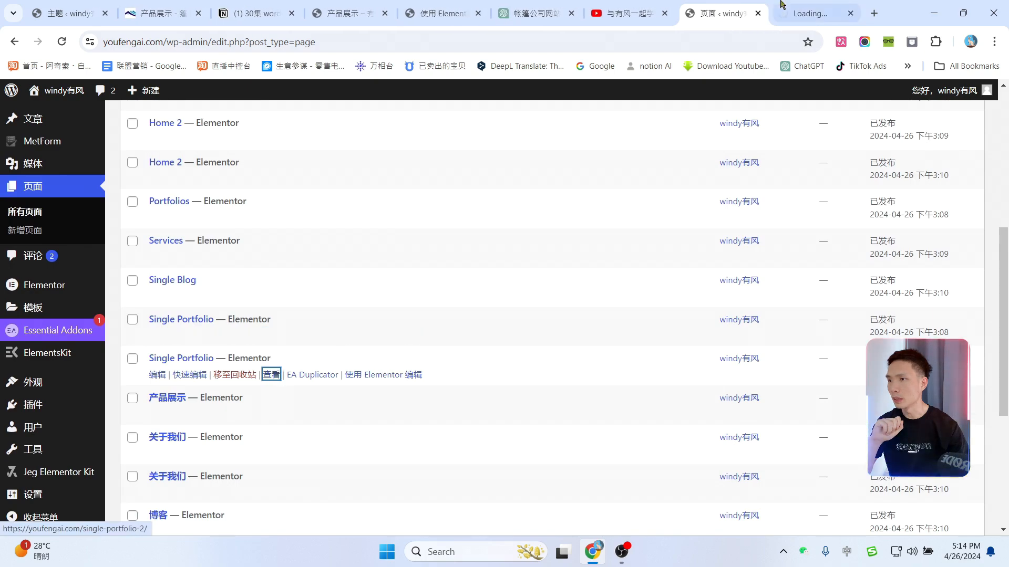
scroll(569, 292, down, 10)
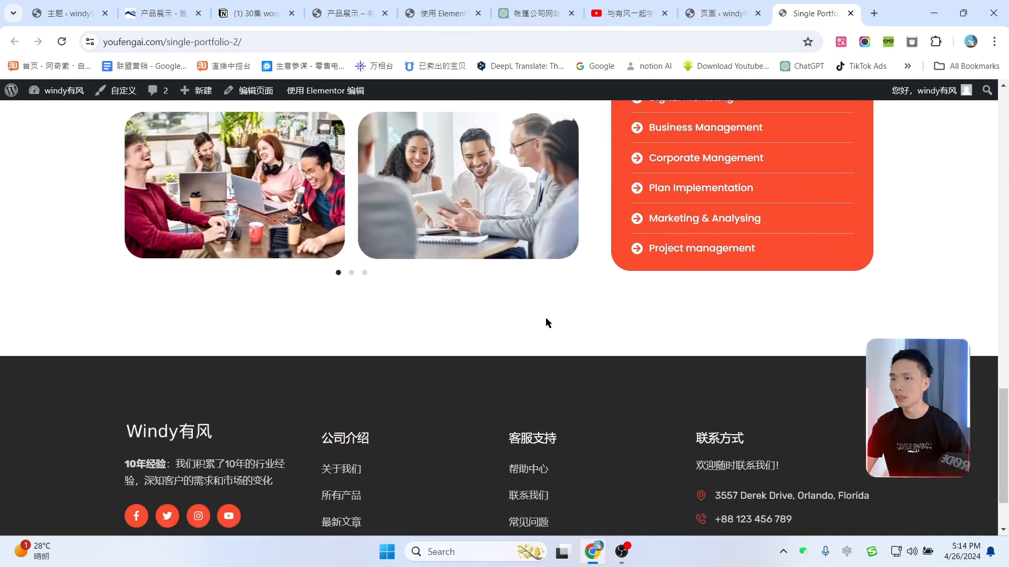
scroll(546, 317, up, 10)
click(851, 13)
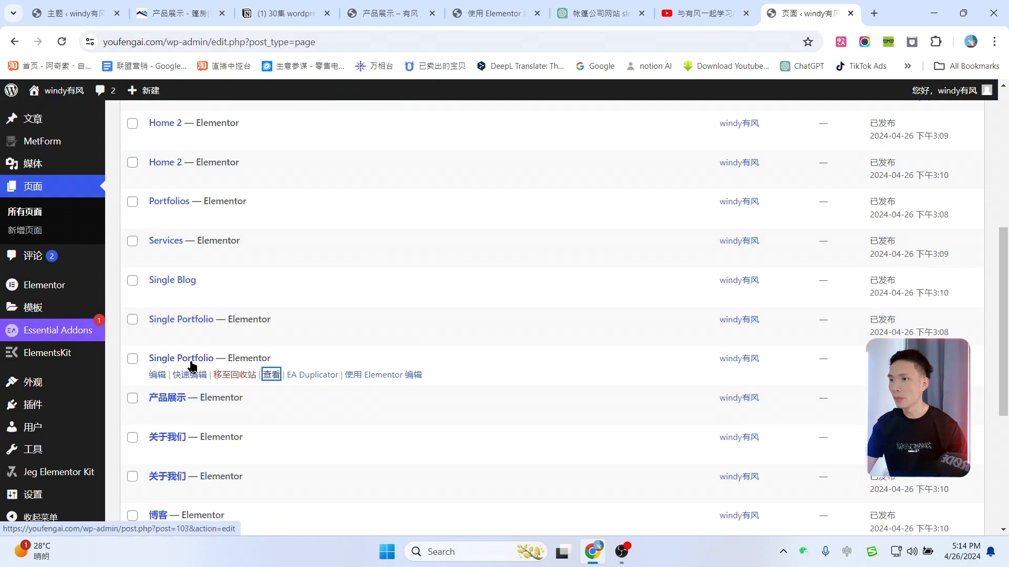
Step: Duplicate Single Portfolio and title the copy 阳光海岸度假村项目 using the name from ChatGPT
click(310, 377)
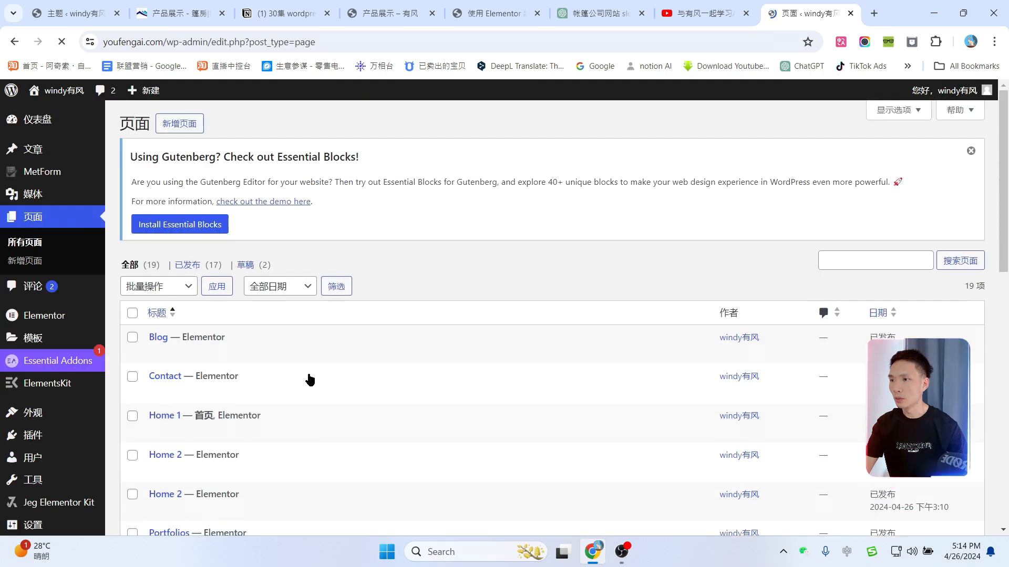
scroll(415, 333, down, 7)
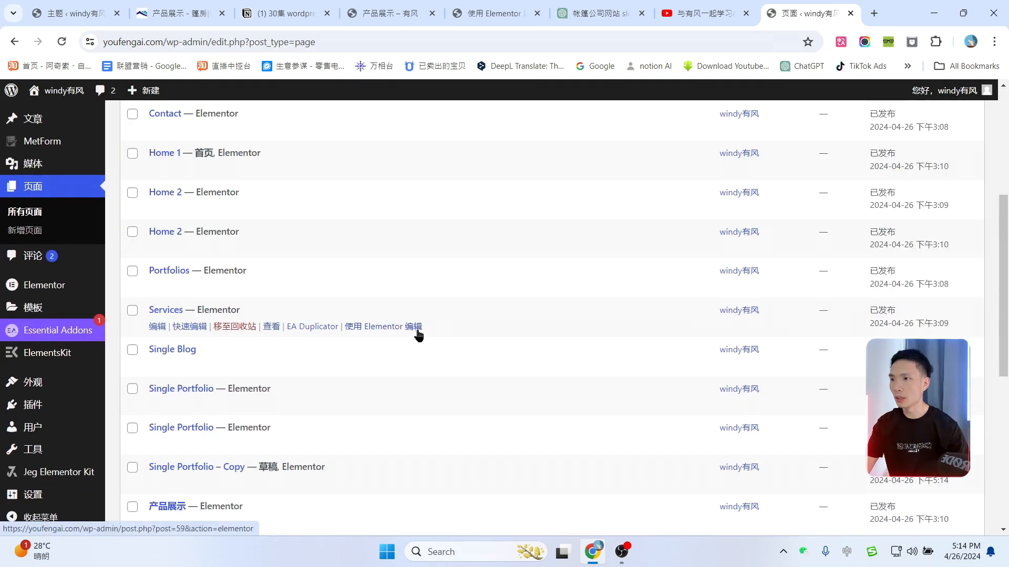
scroll(443, 334, down, 5)
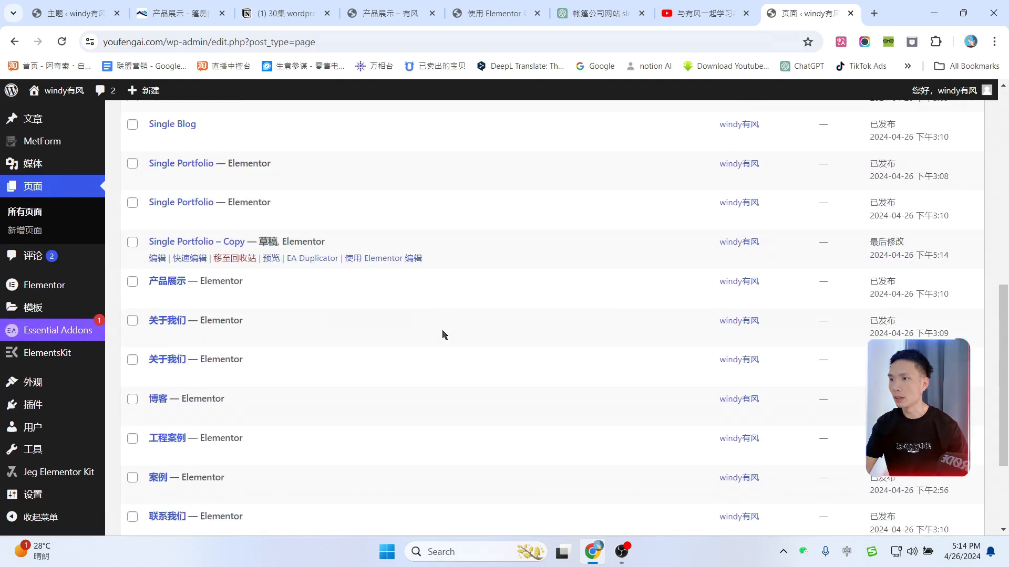
scroll(383, 361, up, 3)
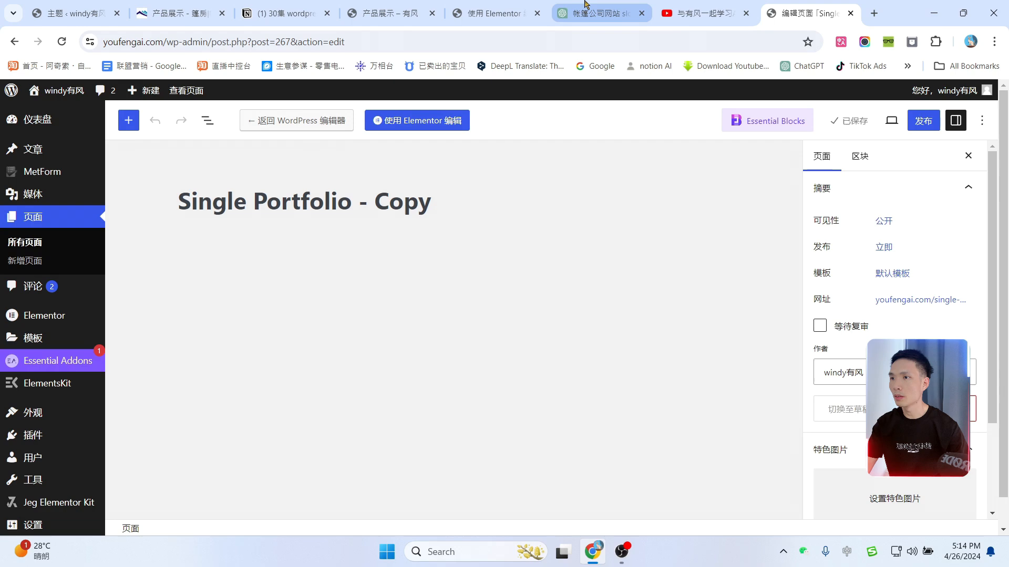
click(585, 4)
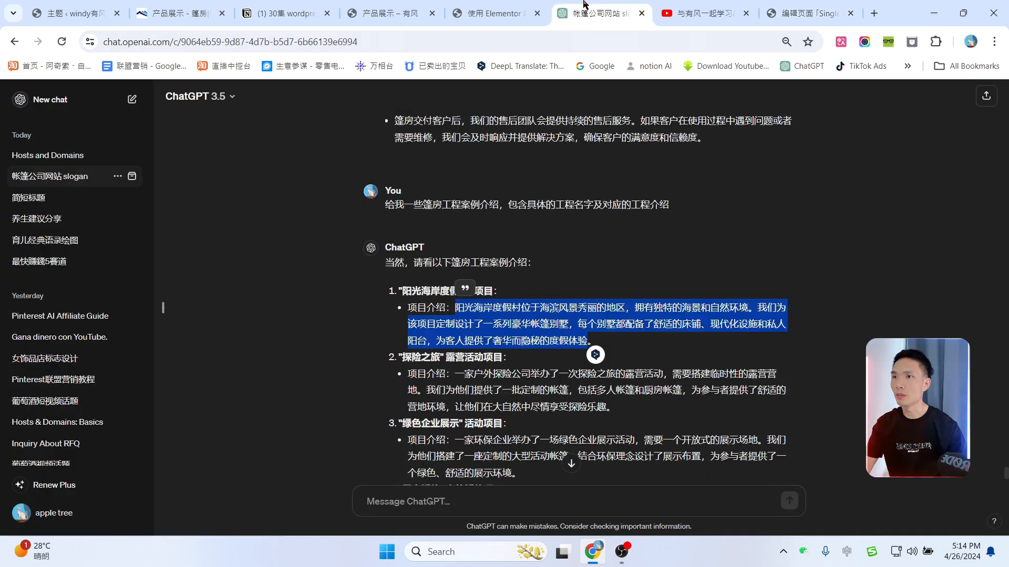
click(405, 287)
drag(429, 290, 494, 291)
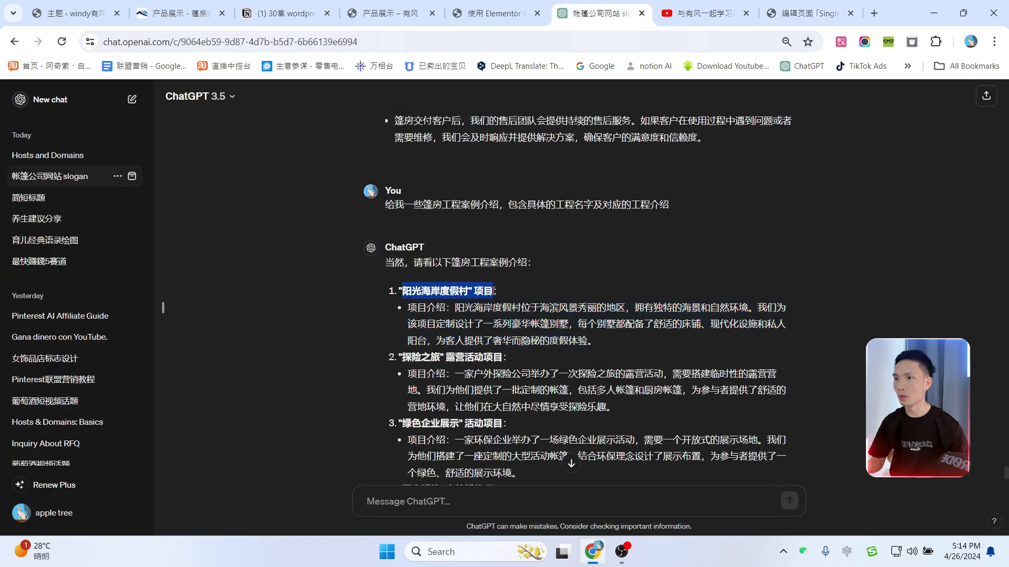
click(769, 7)
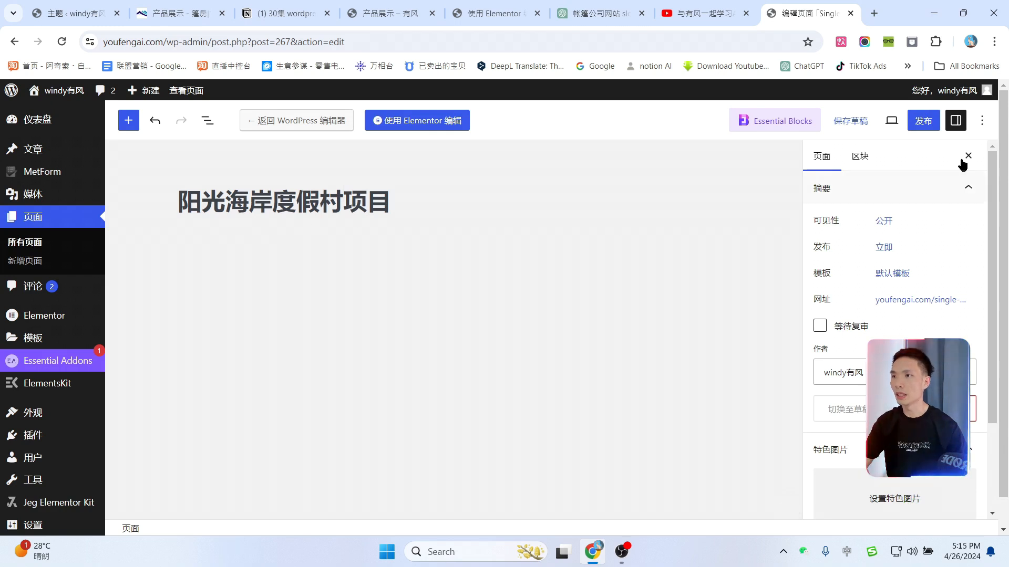
Step: Publish the 阳光海岸度假村项目 page and open it in Elementor
click(923, 120)
click(863, 120)
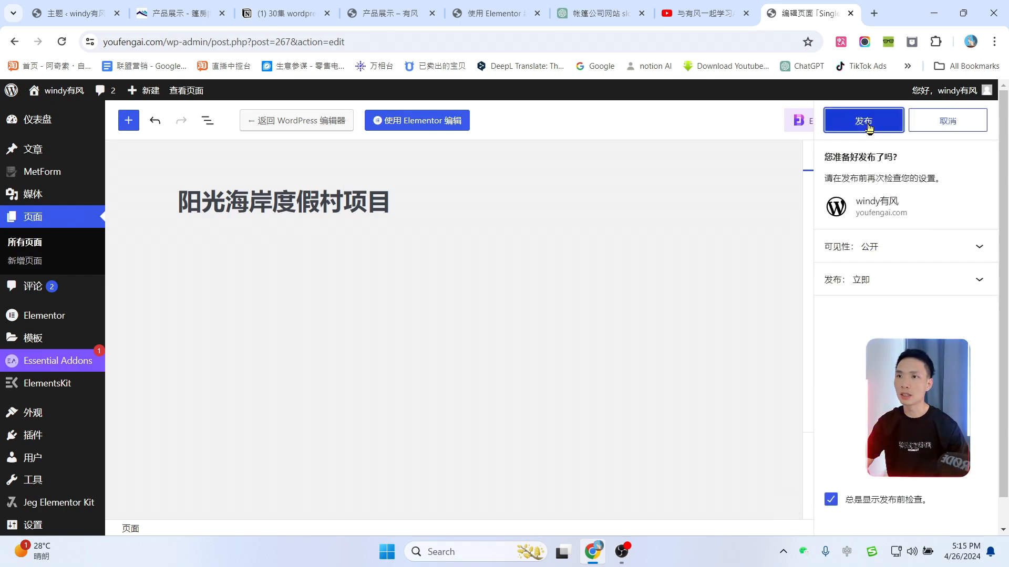
click(406, 121)
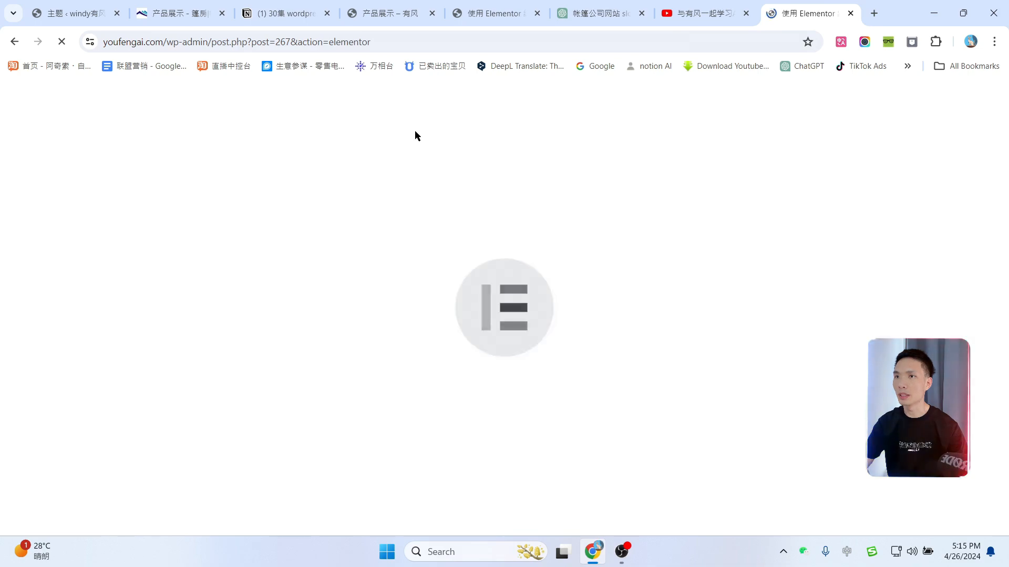
Step: Replace the Portfolio Detail banner heading with 阳光海岸度假村项目介绍
scroll(699, 341, down, 10)
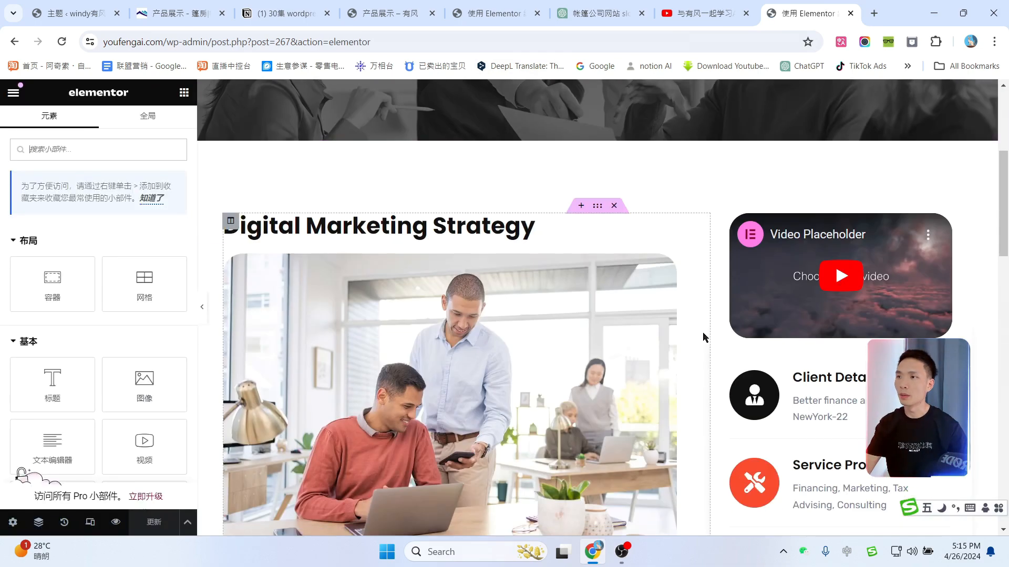
scroll(688, 358, up, 10)
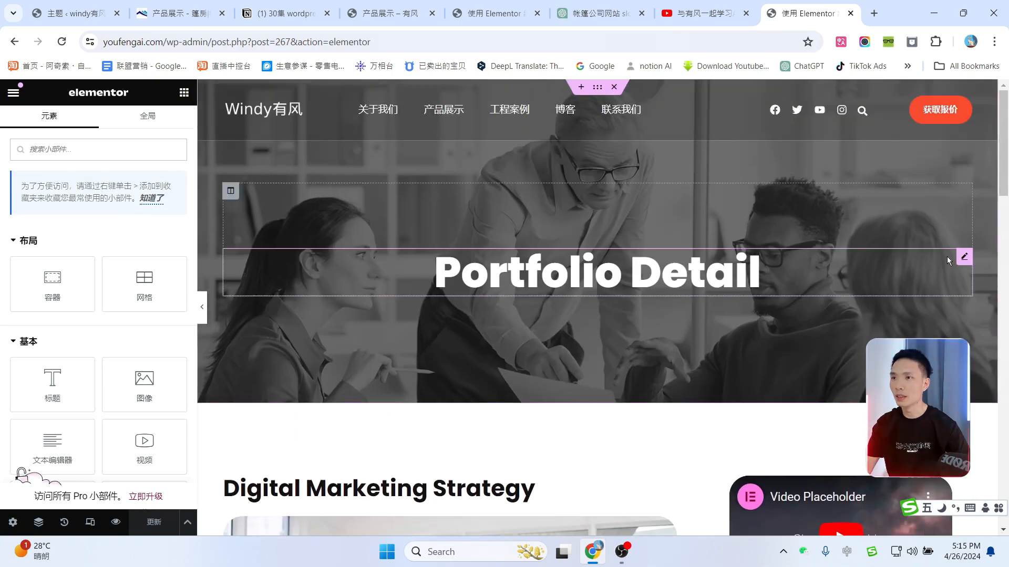
click(963, 259)
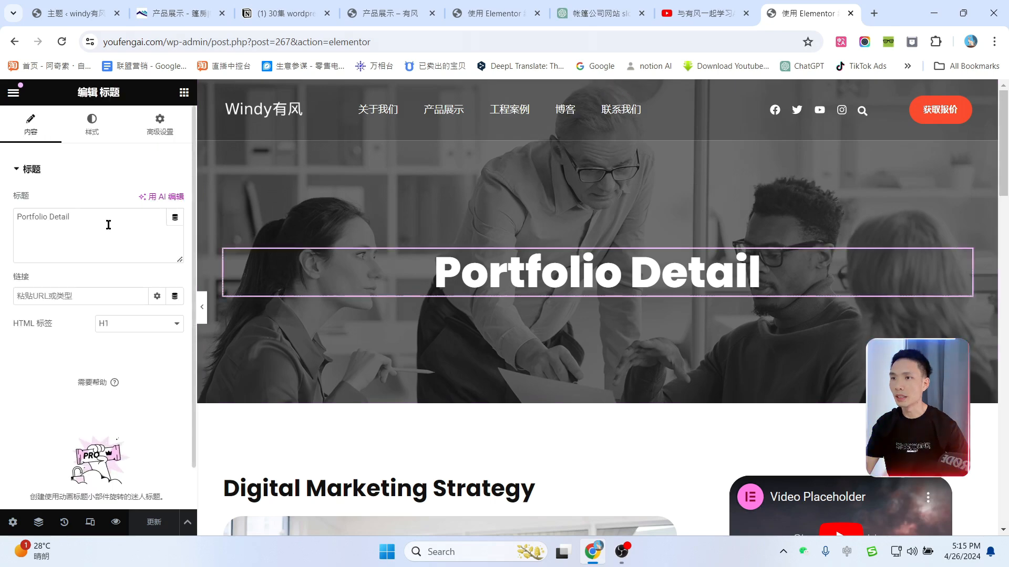
triple_click(67, 230)
text(阳光海岸度假村" 项目)
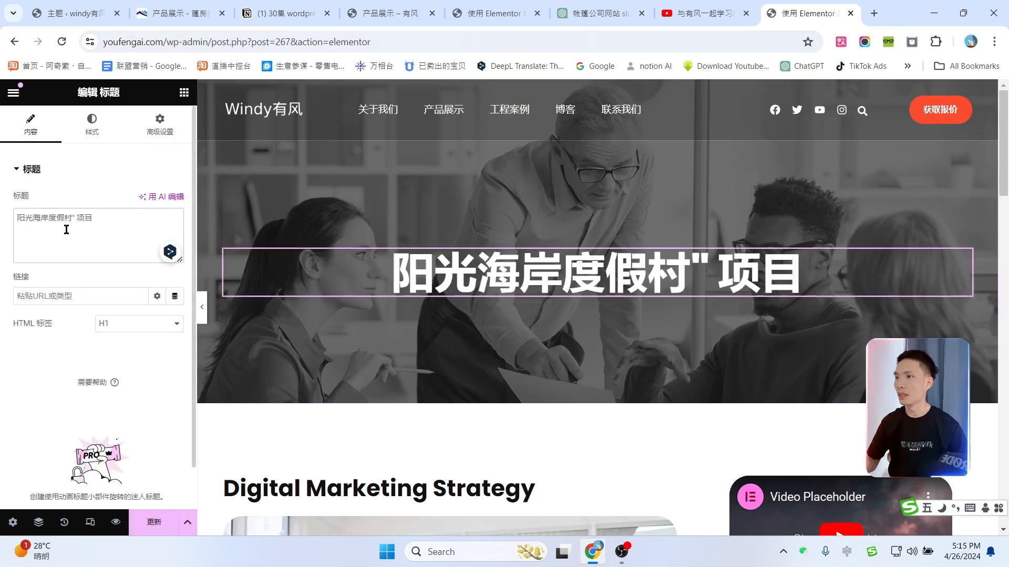
key(BackSpace)
key(BackSpace)
click(94, 219)
text(介绍)
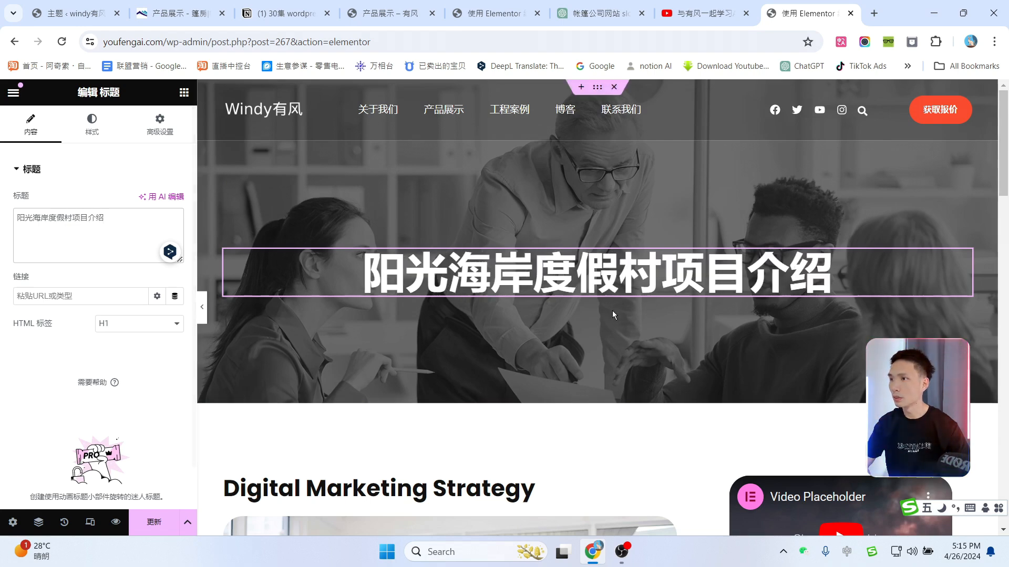
scroll(777, 309, down, 3)
scroll(661, 303, down, 2)
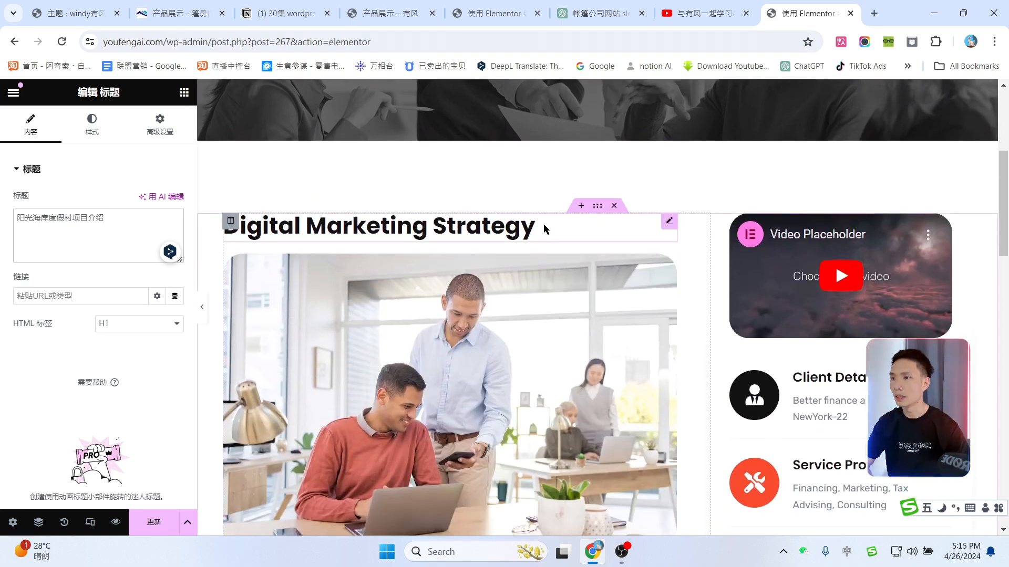
click(670, 222)
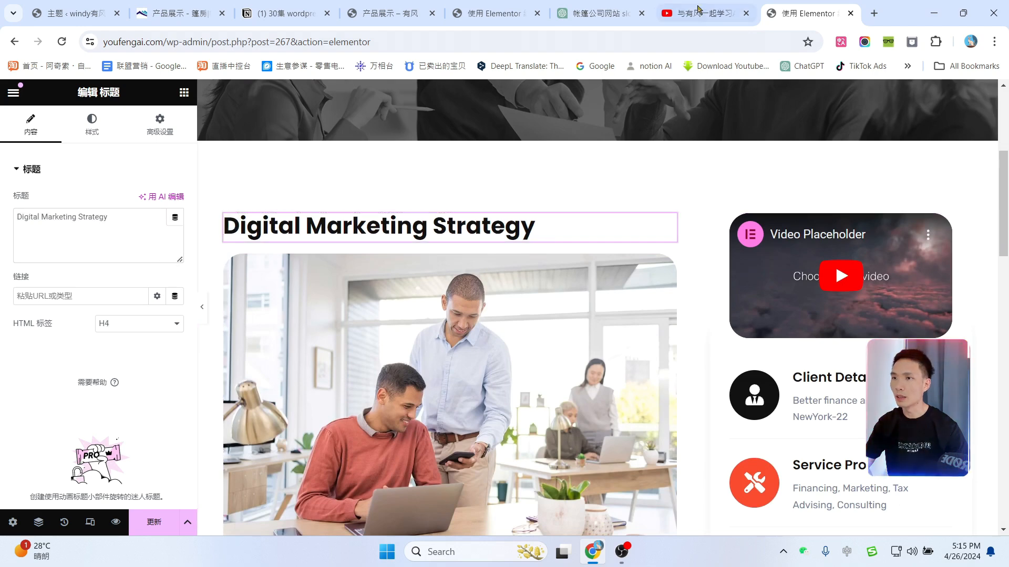
click(604, 13)
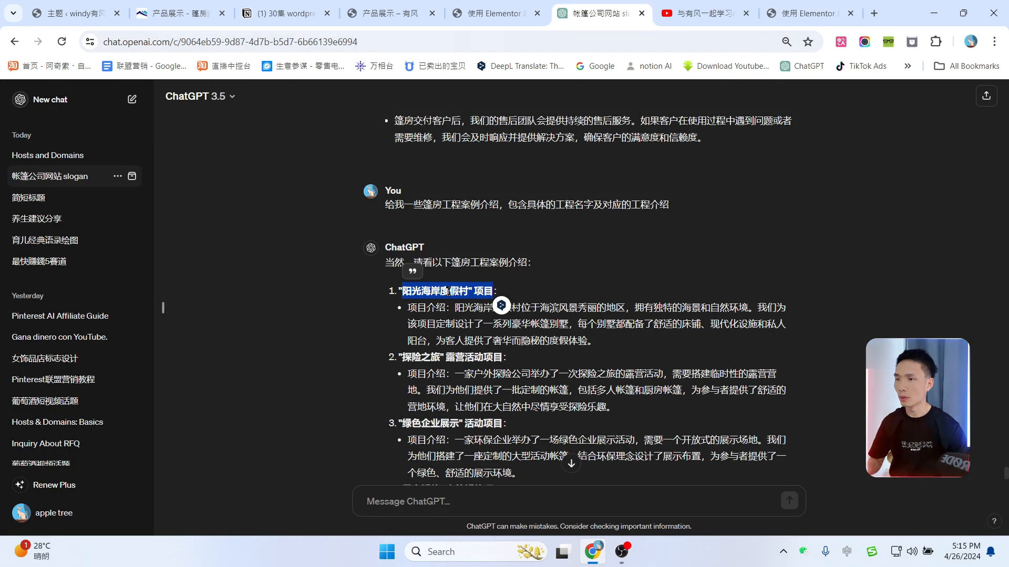
Step: Send ChatGPT the project name plus 帮我详情写下具体的细节, then copy the reply's project-name line
click(403, 509)
text(阳光海岸度假村" 项目)
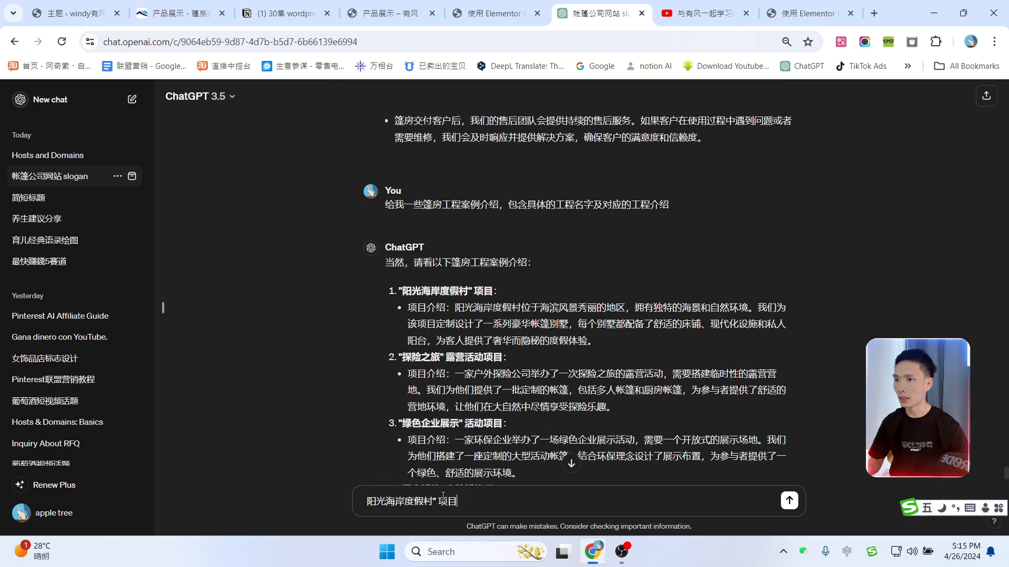
text(帮我详情写下)
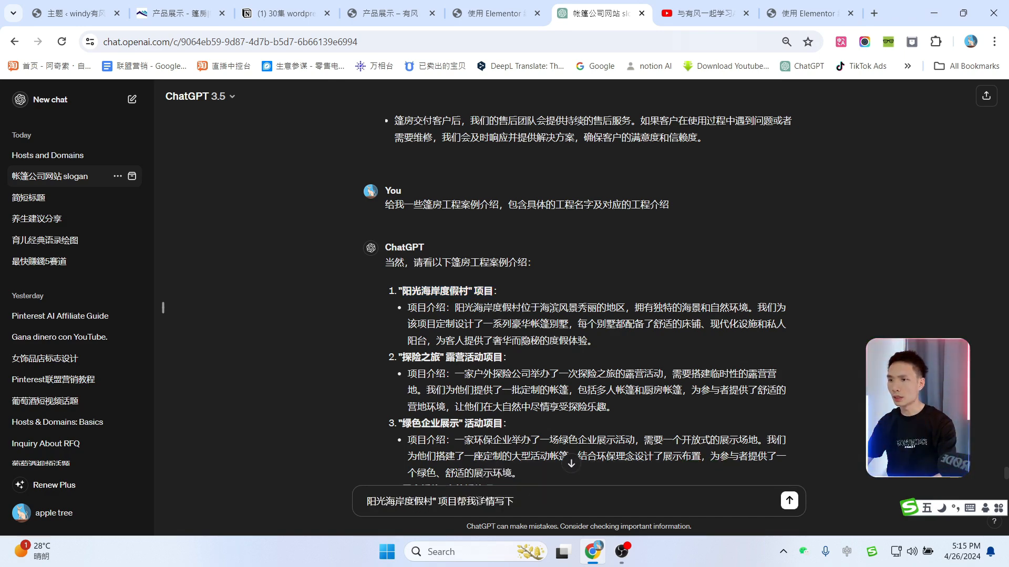
text(具体的细节)
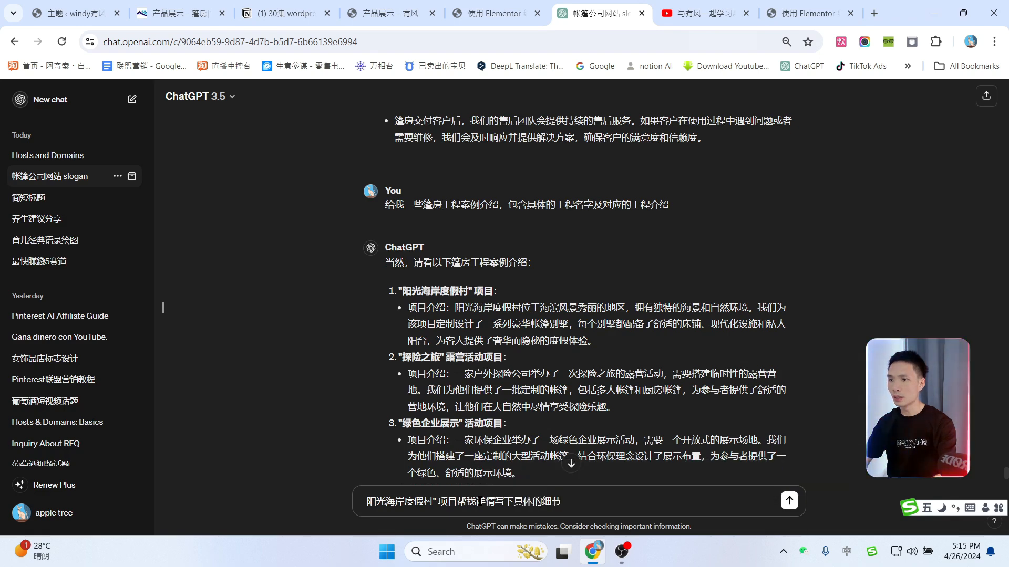
key(Return)
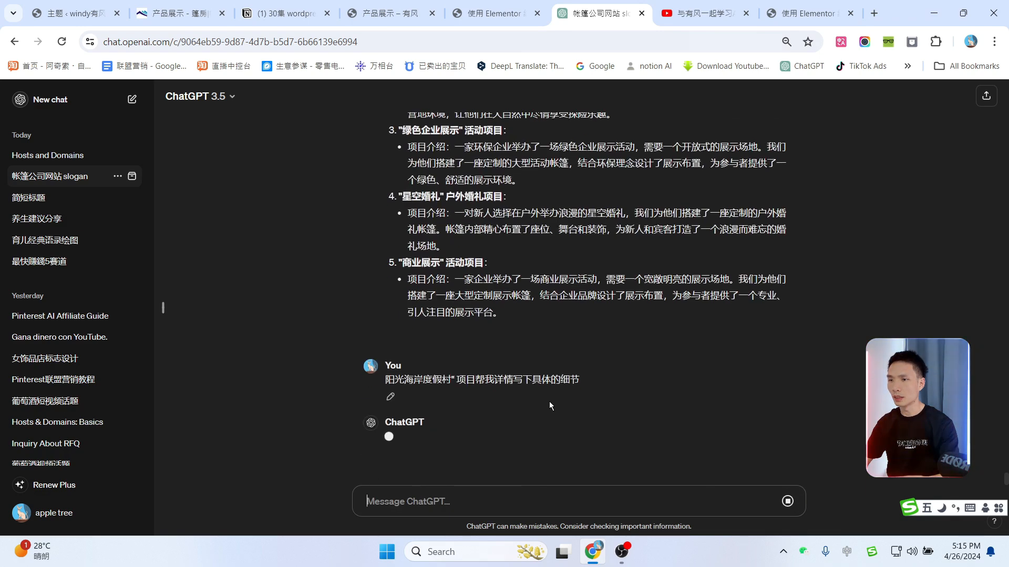
drag(386, 354, 504, 356)
key(ctrl+c)
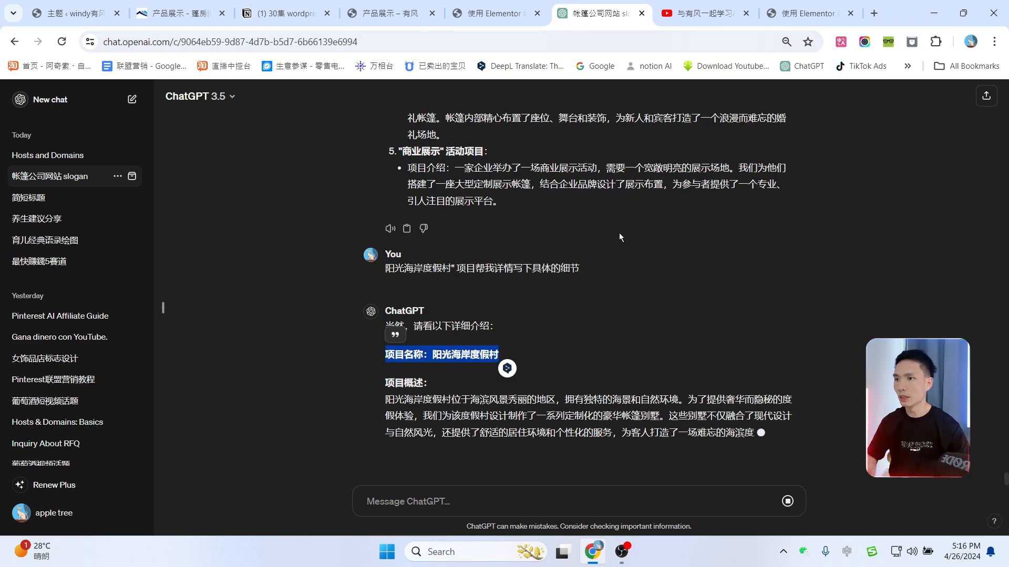
click(823, 5)
Step: Paste the Chinese project name into the heading and swap the photo for the lit tent image
triple_click(148, 219)
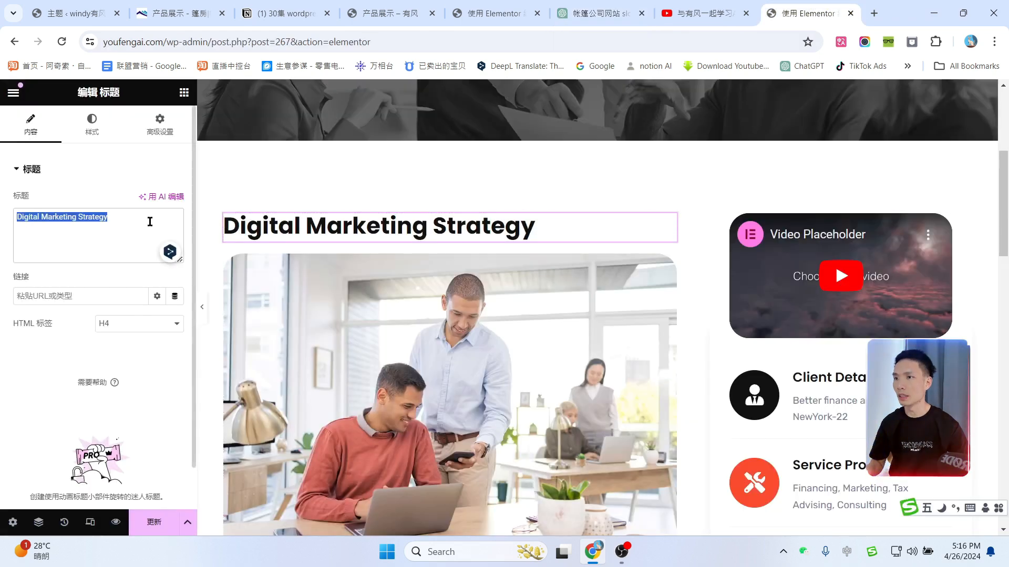
key(ctrl+v)
scroll(516, 229, down, 1)
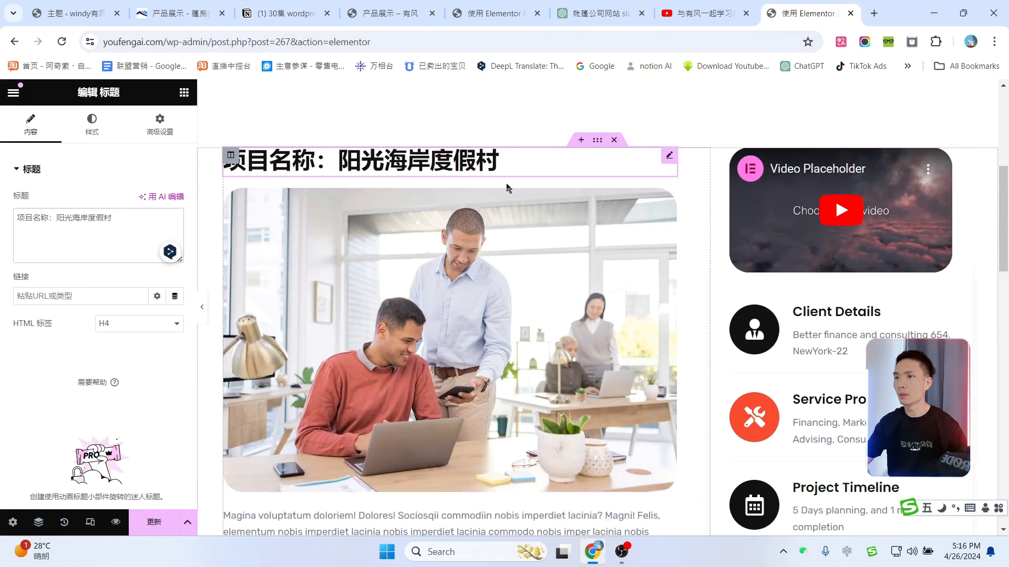
click(670, 200)
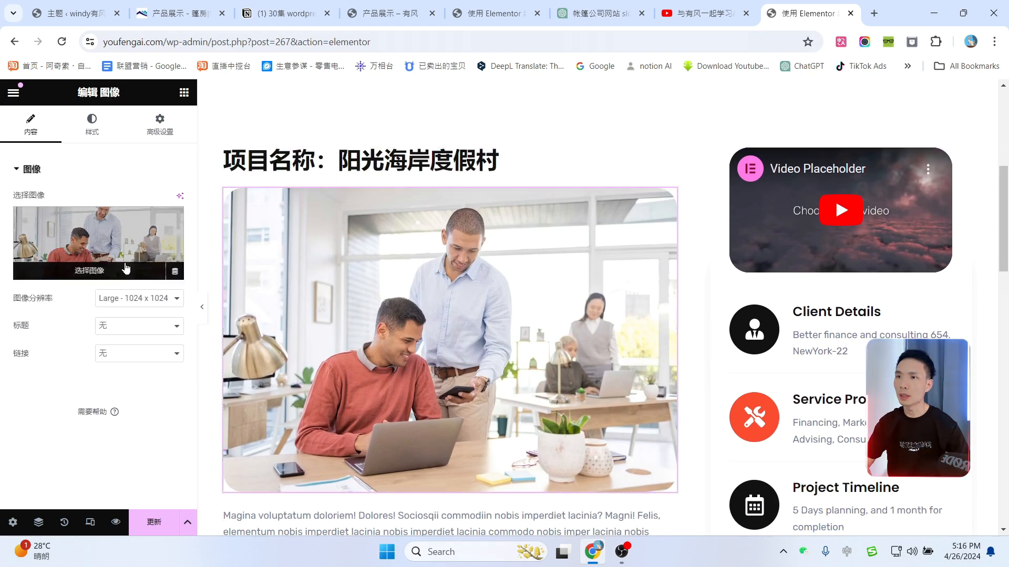
click(142, 240)
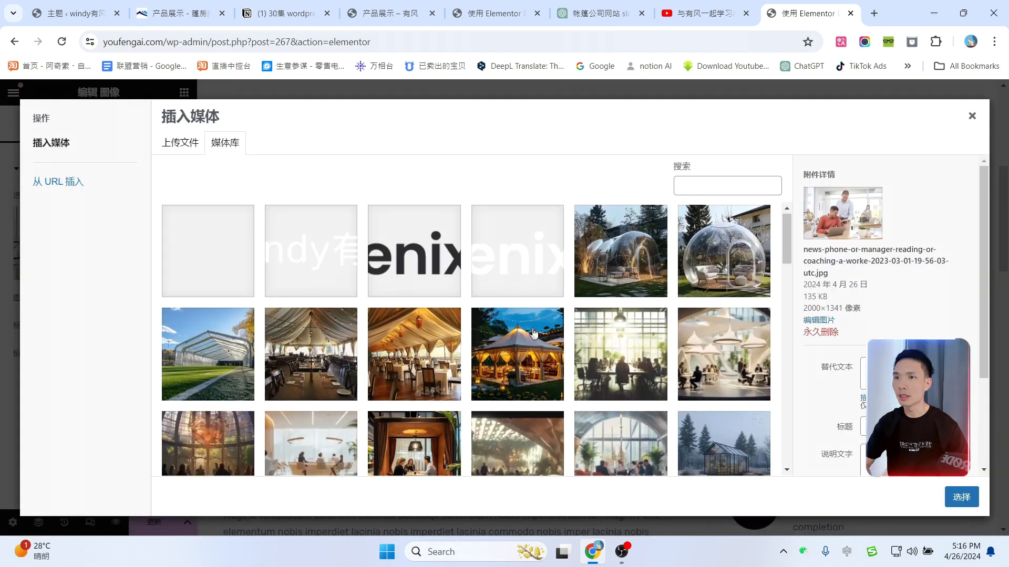
scroll(520, 305, down, 1)
click(519, 308)
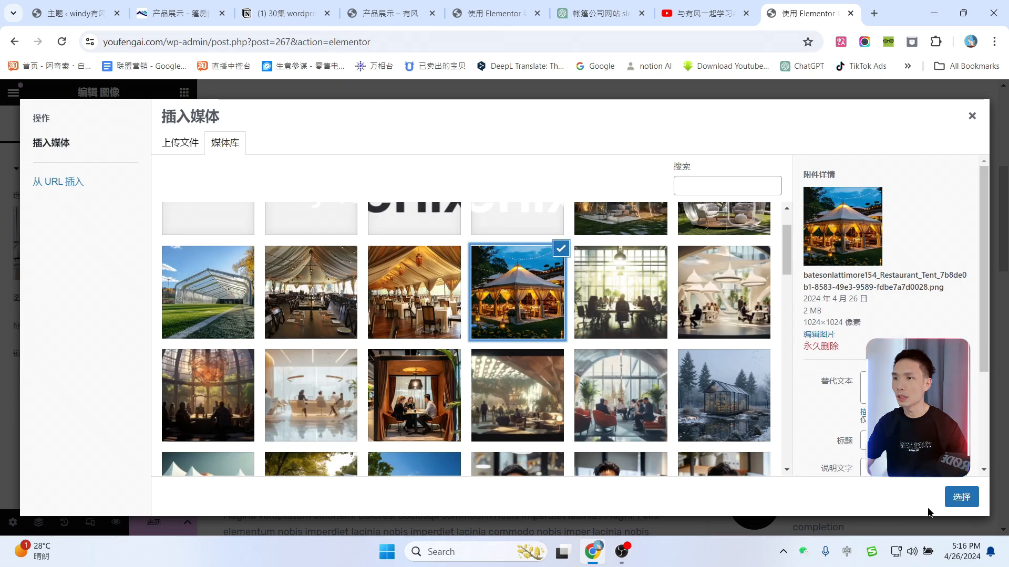
click(961, 497)
Step: Replace the first placeholder paragraph with ChatGPT's Chinese 项目概述 overview text
scroll(546, 309, down, 8)
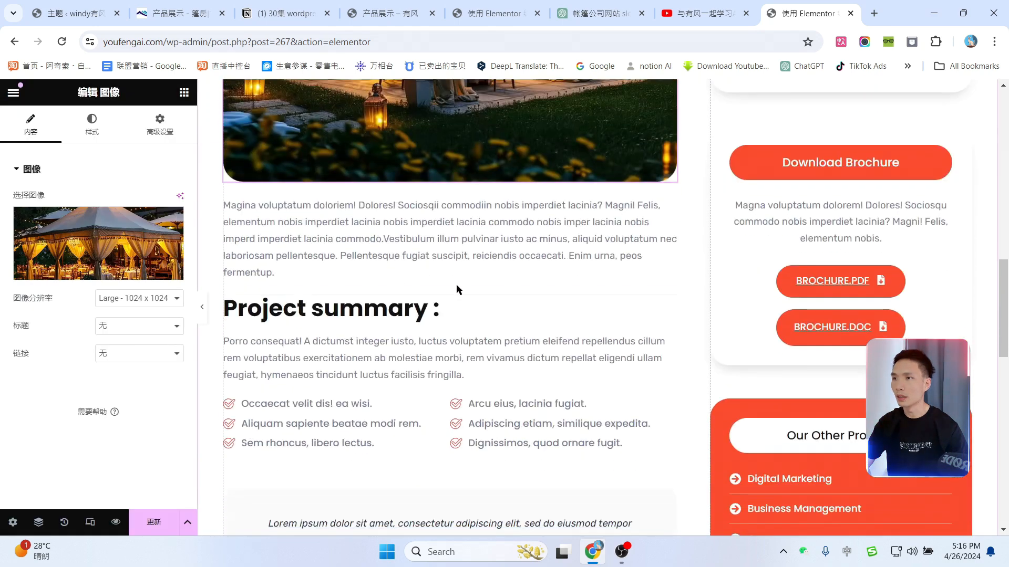
click(383, 232)
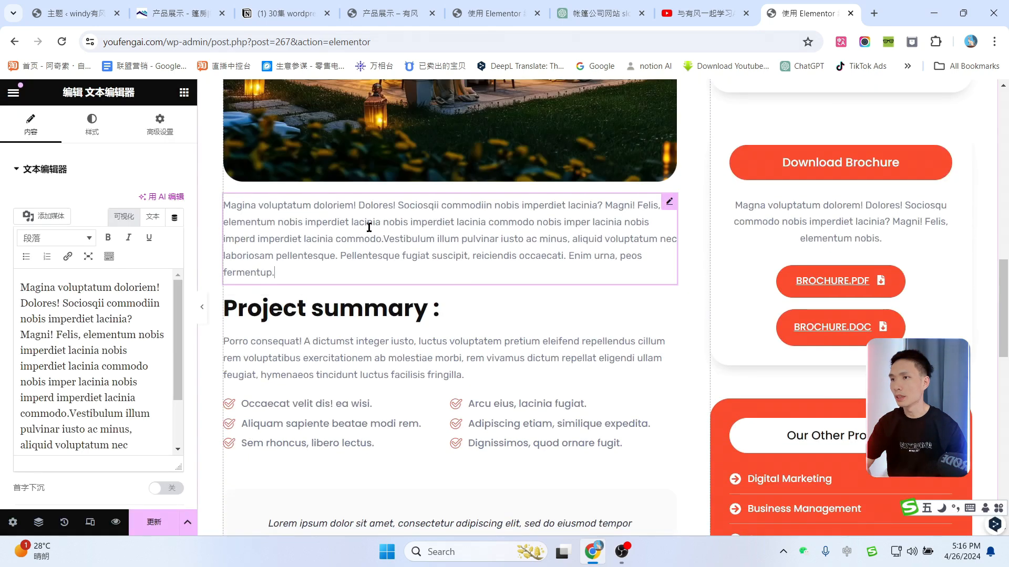
click(702, 11)
click(599, 13)
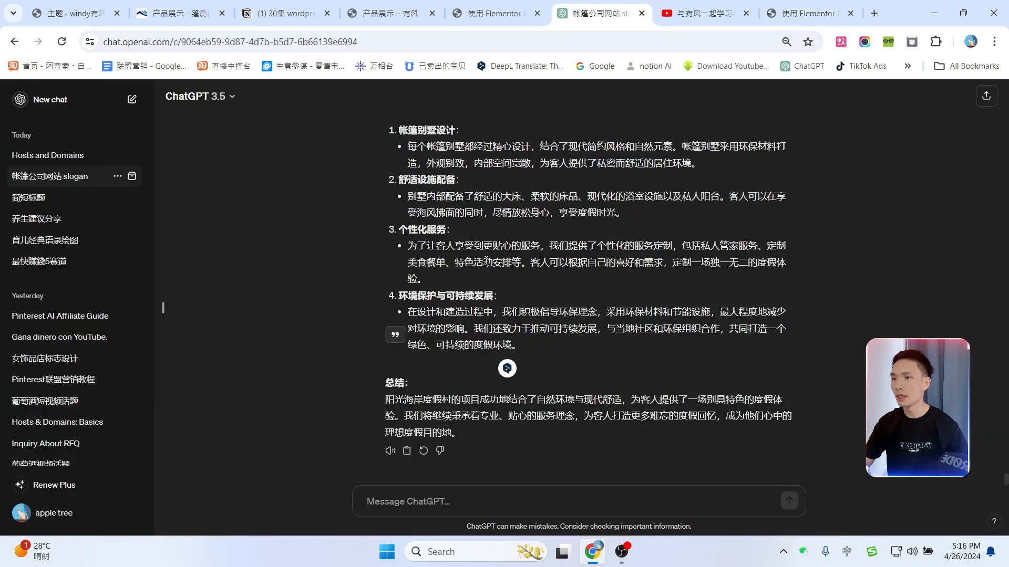
scroll(486, 260, up, 3)
drag(386, 154, 751, 202)
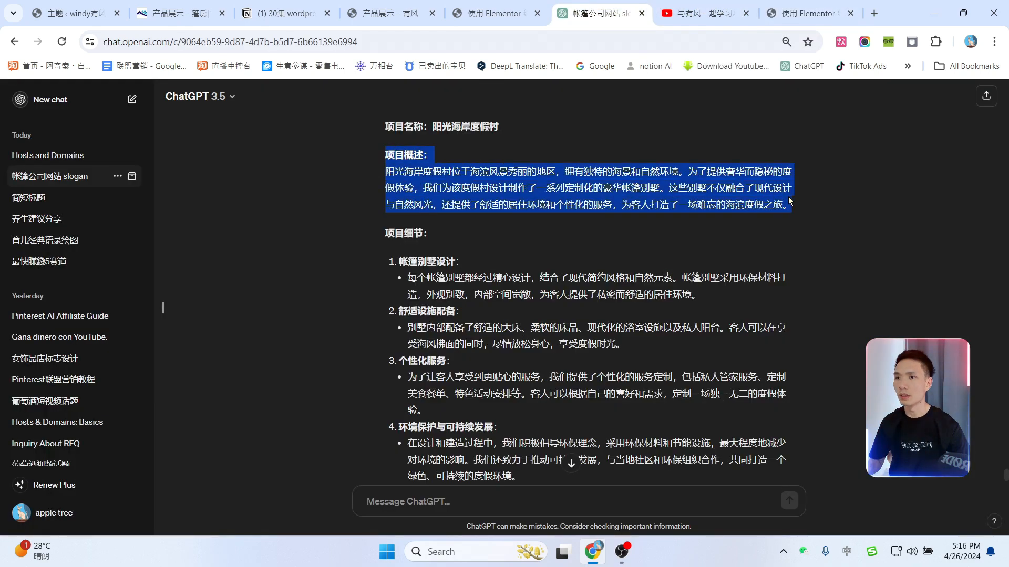
click(779, 5)
click(101, 353)
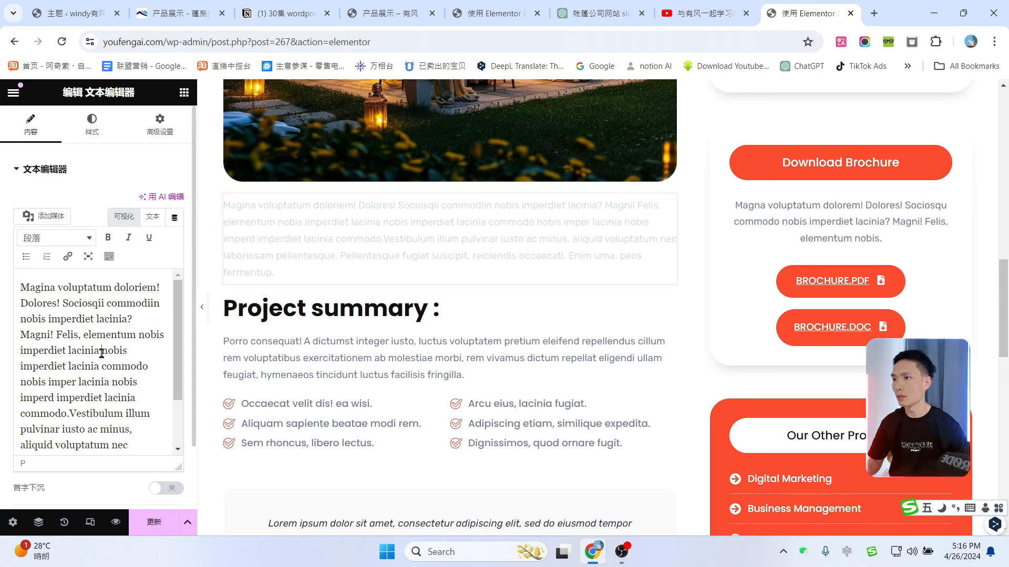
key(ctrl+a)
text(项目概述：阳光海岸度假村位于海滨风景秀丽的地区，拥有独特的海景和自然环境。为了提供奢华而隐秘的度假体验，我们为该度假村设计制作了一系列定制化的豪华帐篷别墅。这些别墅不仅融合了现代设计与自然风光，还提供了舒适的居住环境和个性化的服务，为客人打造了一场难忘的海滨度假之旅。)
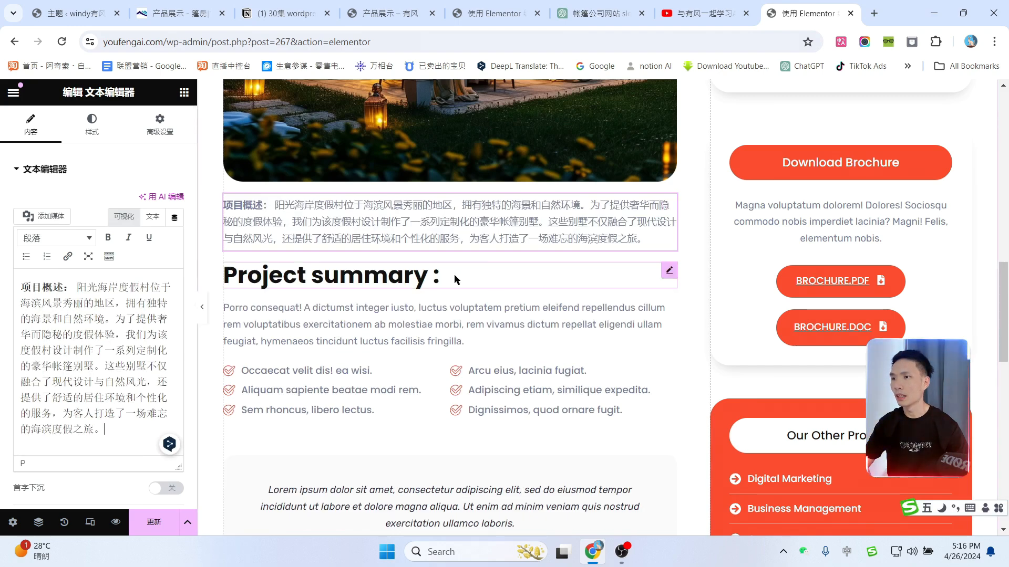
Step: Change the Project summary heading to 帐篷别墅设计 from the ChatGPT reply
click(475, 274)
click(716, 8)
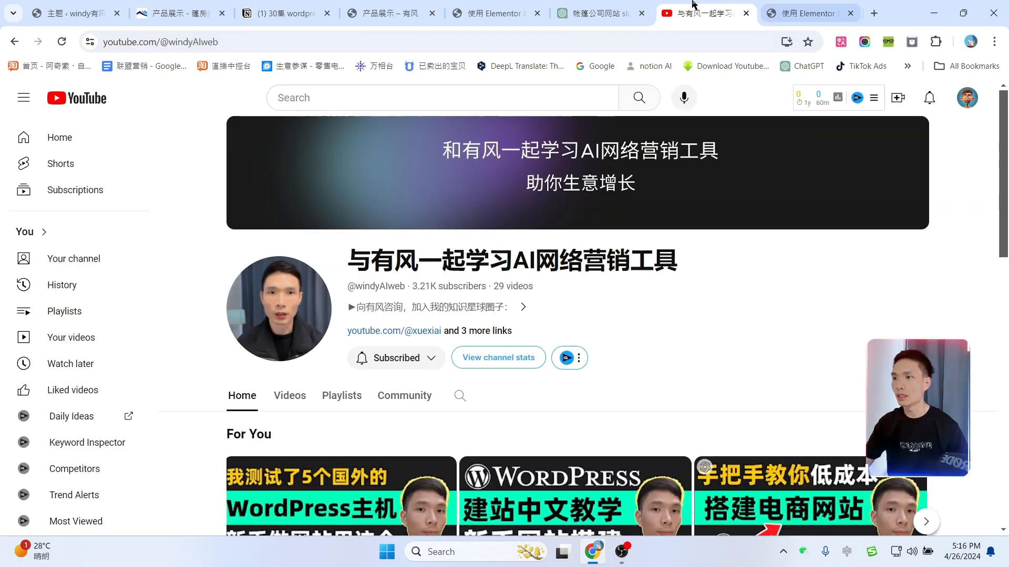
drag(599, 13, 704, 13)
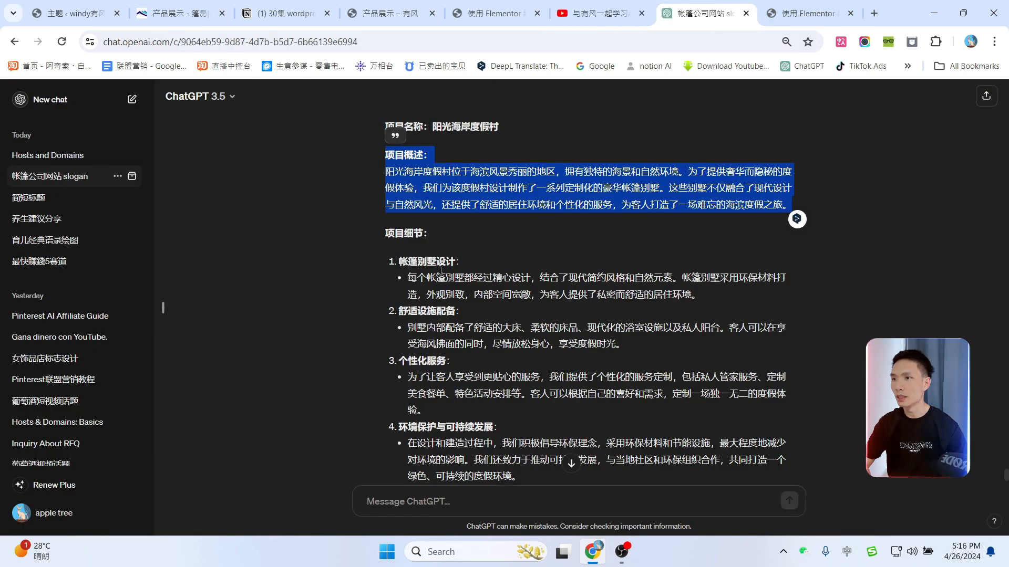
double_click(425, 261)
click(809, 13)
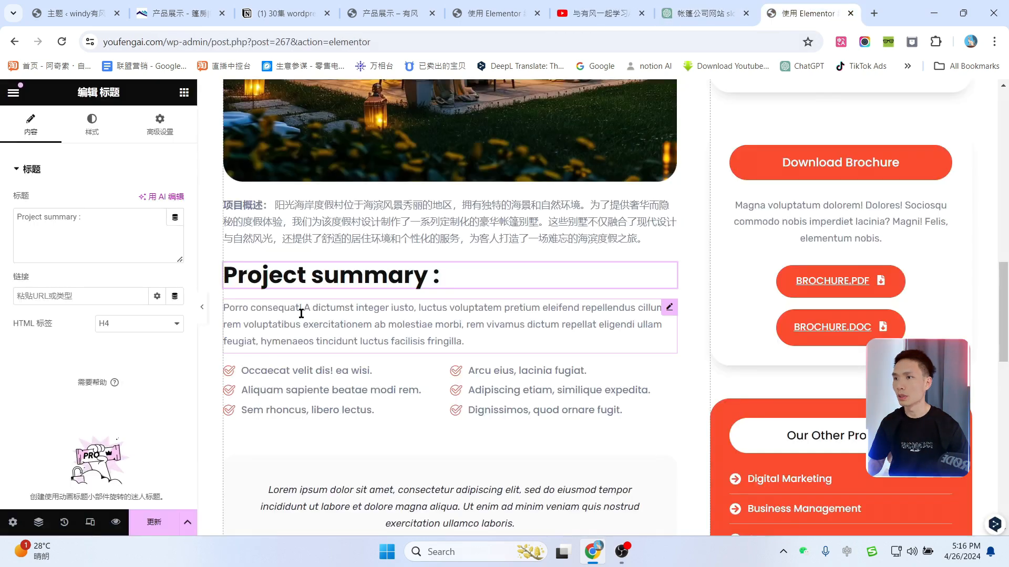
Step: Replace the paragraph under 帐篷别墅设计 with ChatGPT's first tent-villa design bullet
click(701, 13)
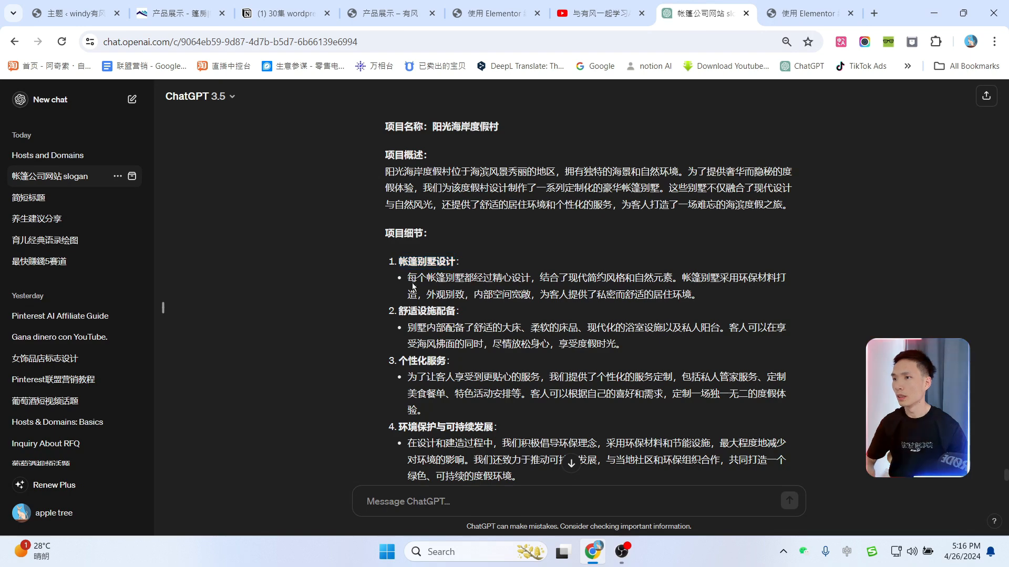
drag(408, 279, 682, 294)
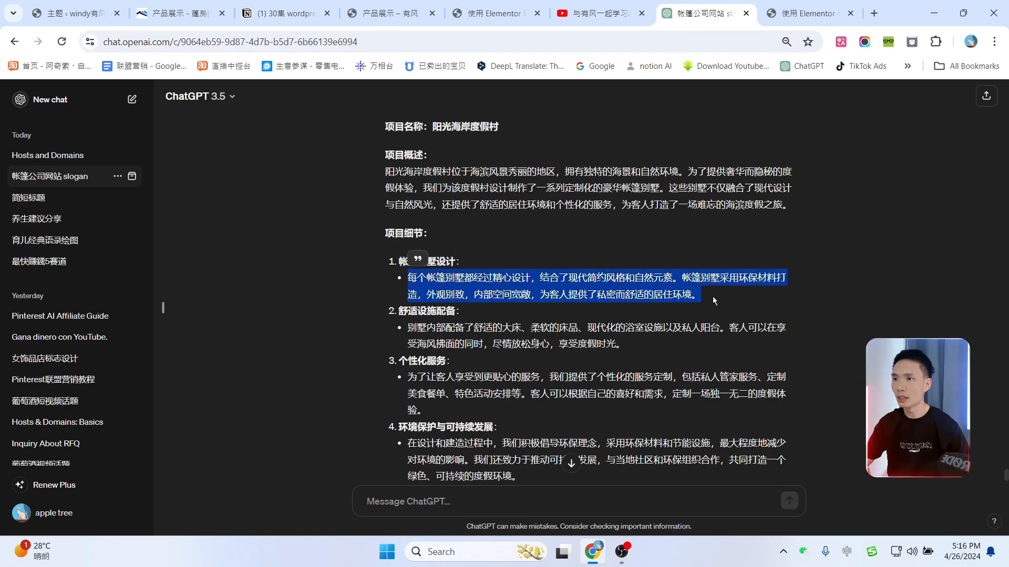
click(770, 10)
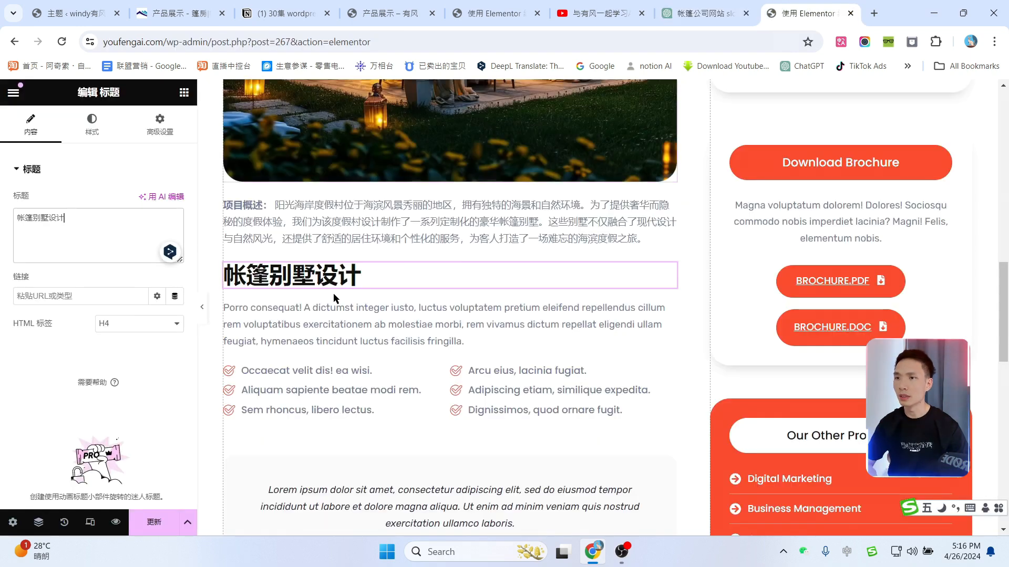
click(354, 322)
triple_click(81, 315)
text(每个帐篷别墅都经过精心设计，结合了现代简约风格和自然元素。帐篷别墅采用环保材料打造，外观别致，内部空间宽敞，为客人提供了私密而舒适的居住环境。)
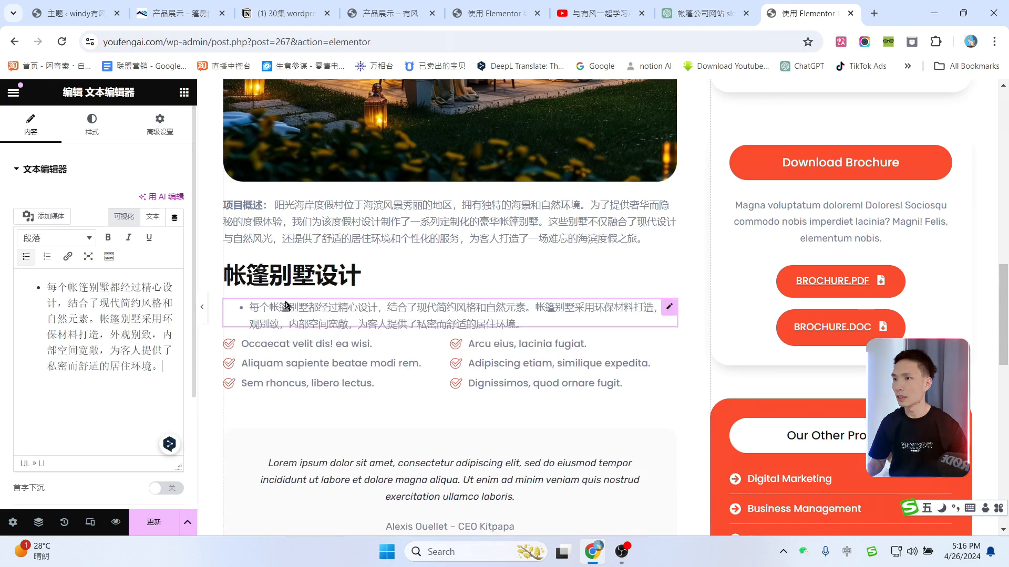
scroll(473, 252, down, 1)
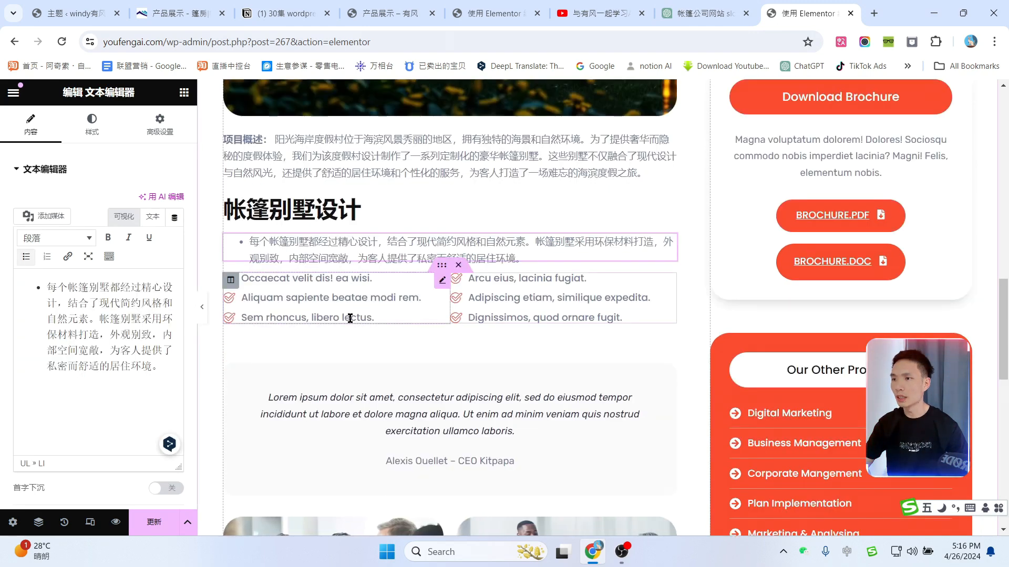
scroll(557, 419, down, 6)
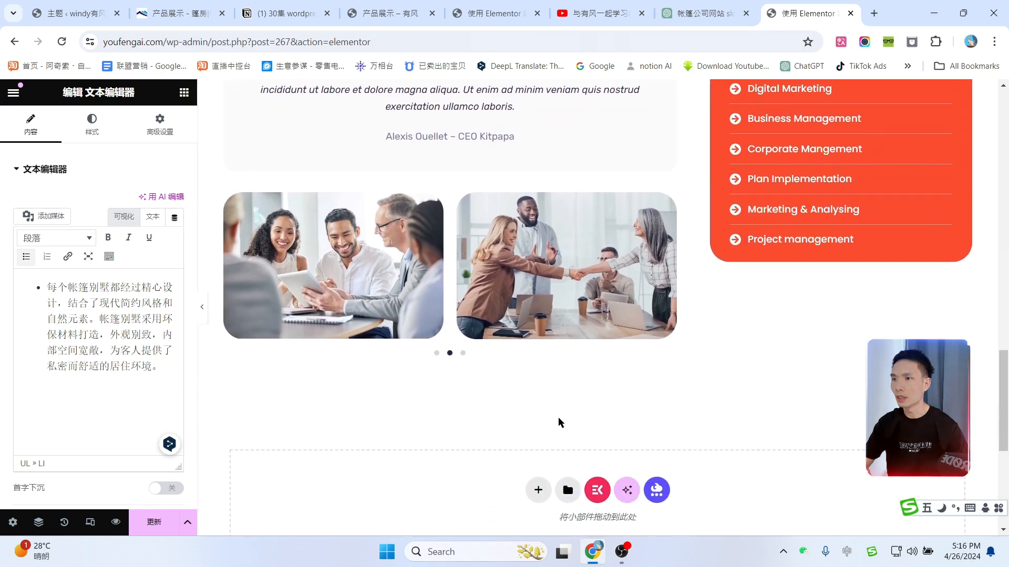
scroll(559, 421, up, 2)
click(308, 295)
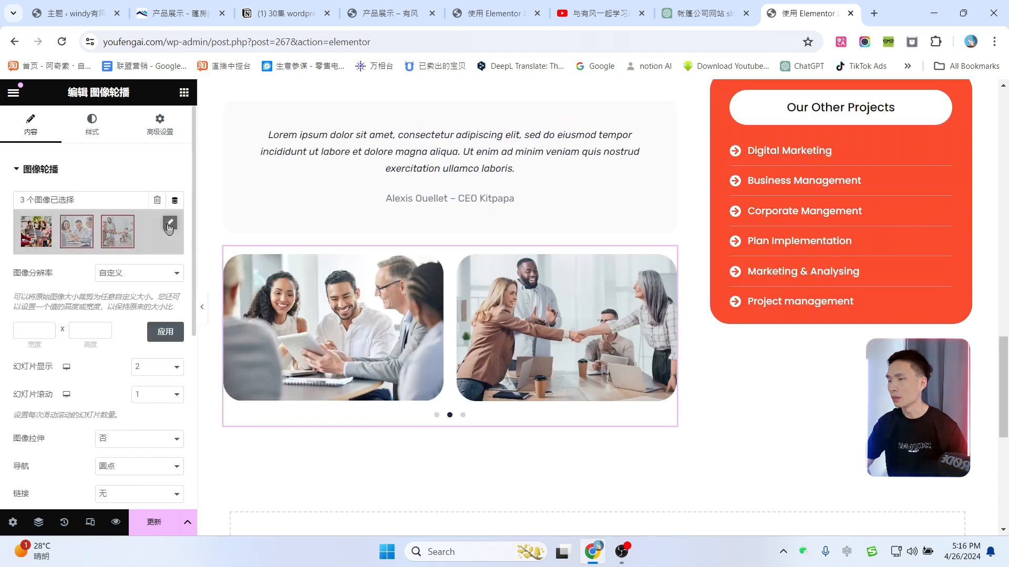
Step: Add the bubble tent photo as the carousel's first image and remove an office photo
click(168, 224)
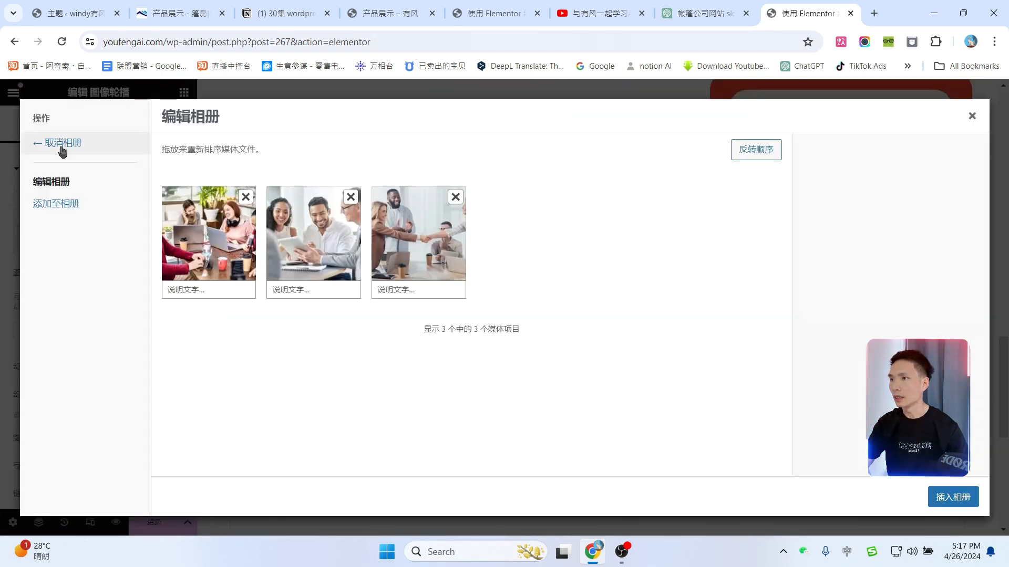
drag(209, 234, 420, 236)
click(54, 206)
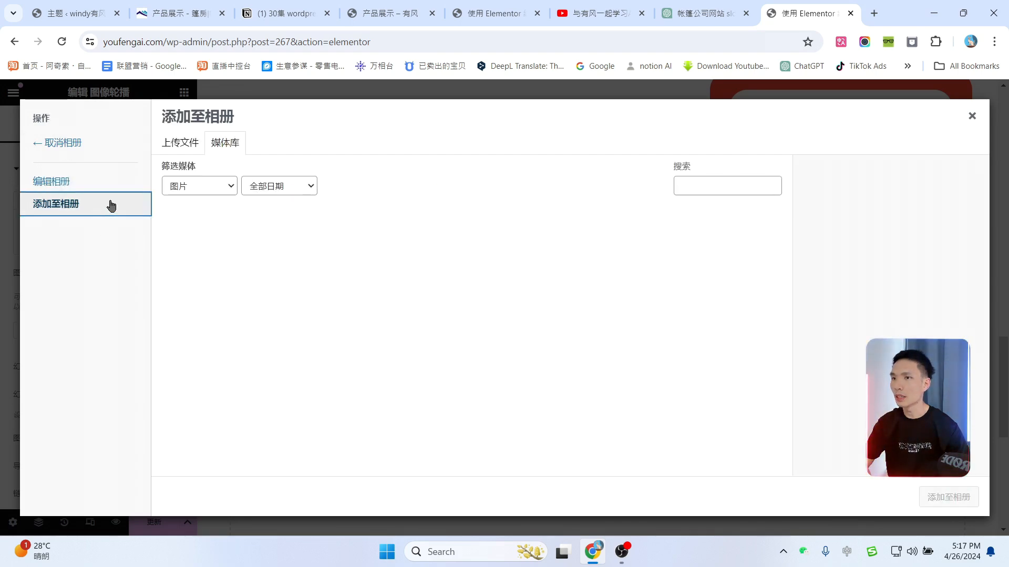
click(724, 282)
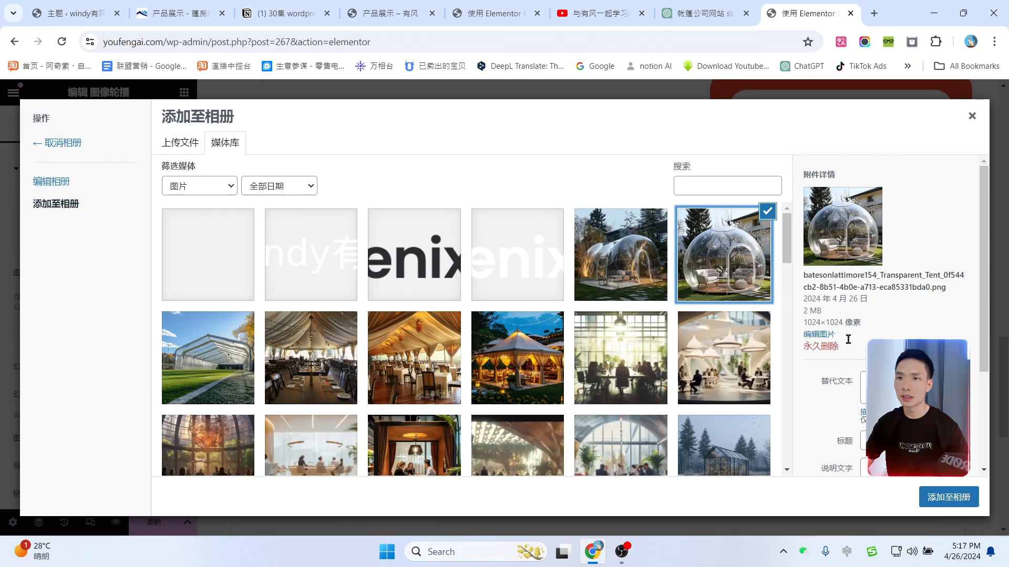
click(940, 503)
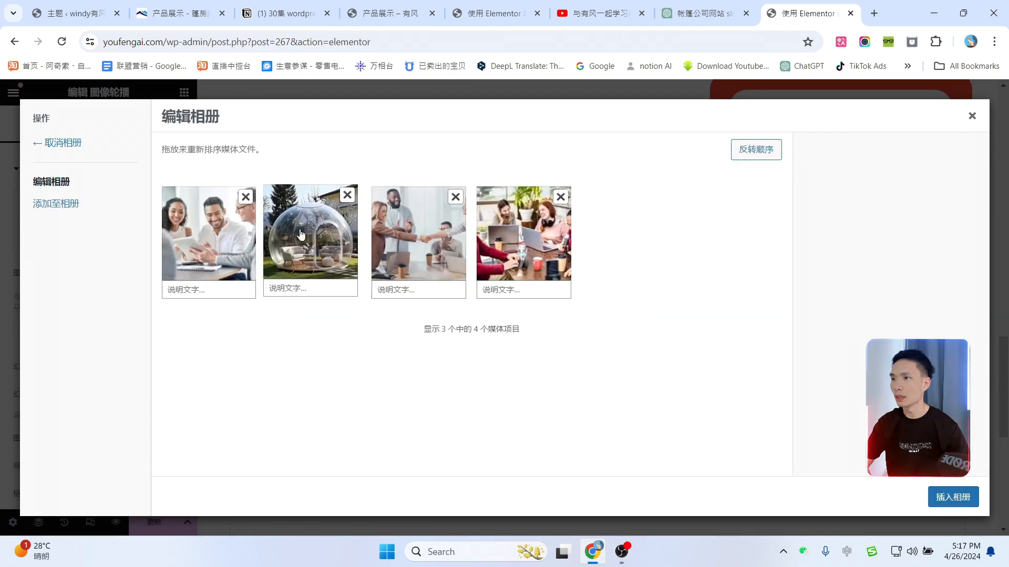
drag(327, 226, 258, 226)
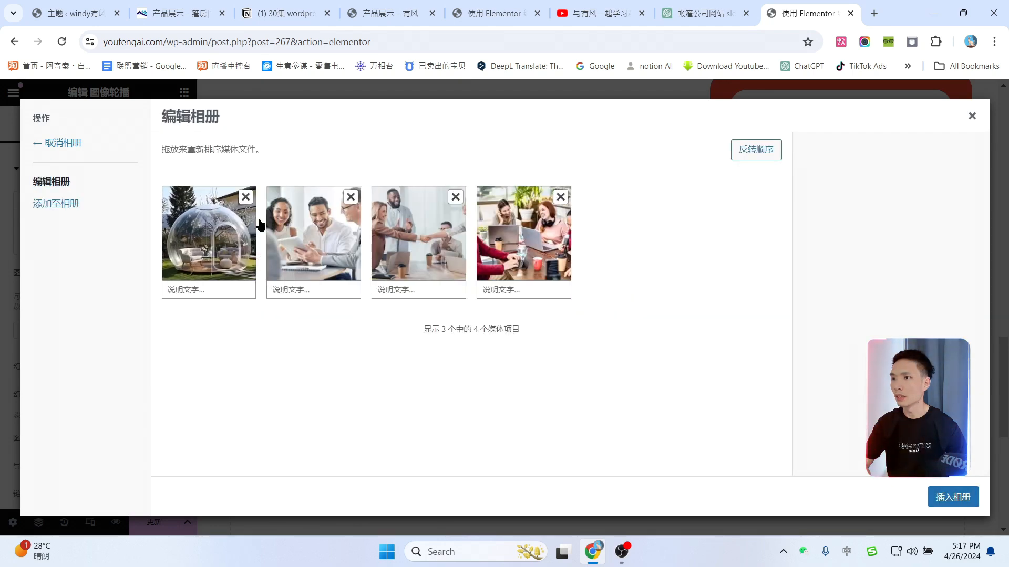
click(351, 199)
click(952, 498)
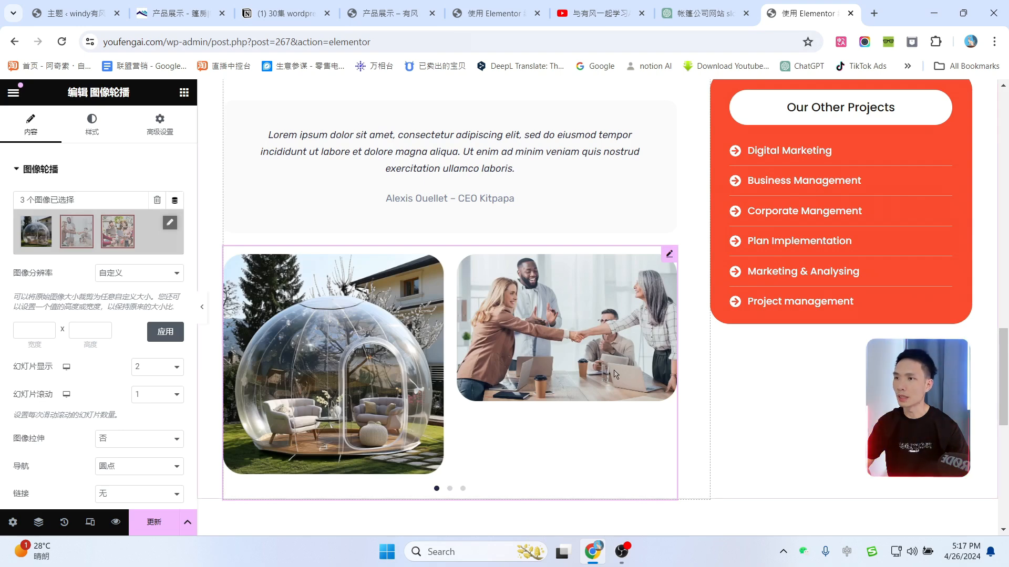
Step: Remove the remaining office photos and add the white event tent photo to the carousel gallery
click(169, 225)
click(350, 199)
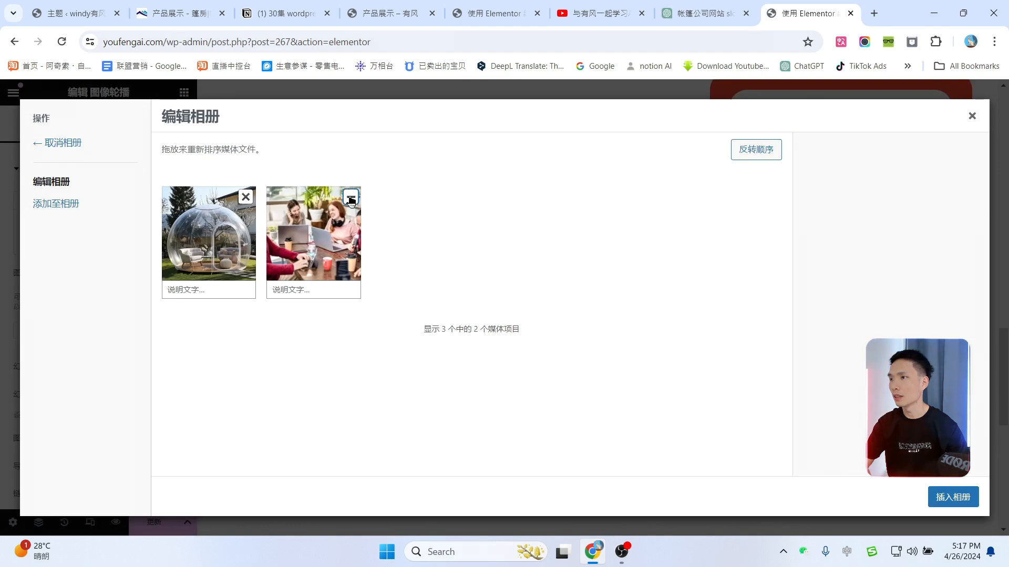
click(351, 198)
click(71, 206)
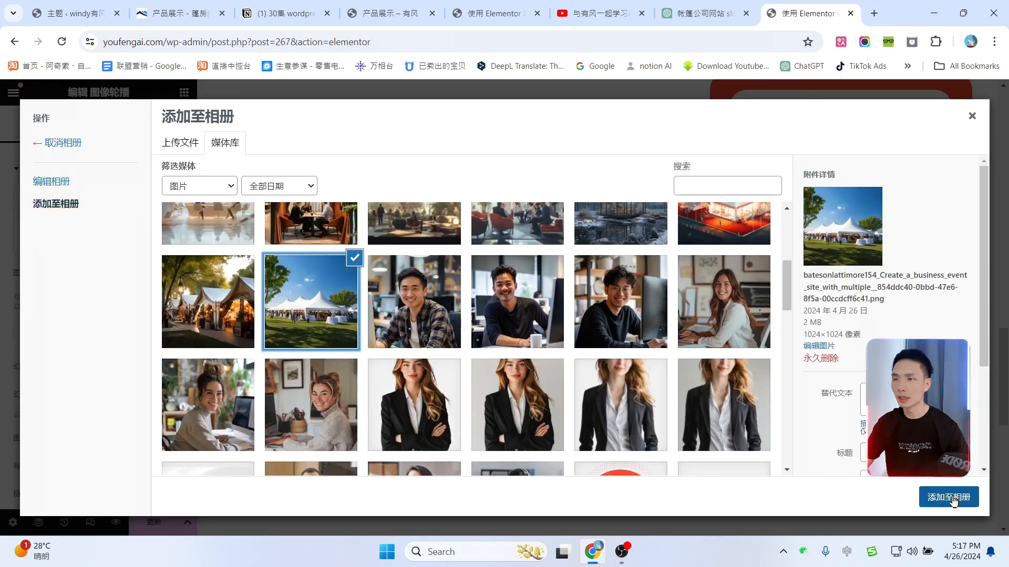
click(949, 497)
click(948, 497)
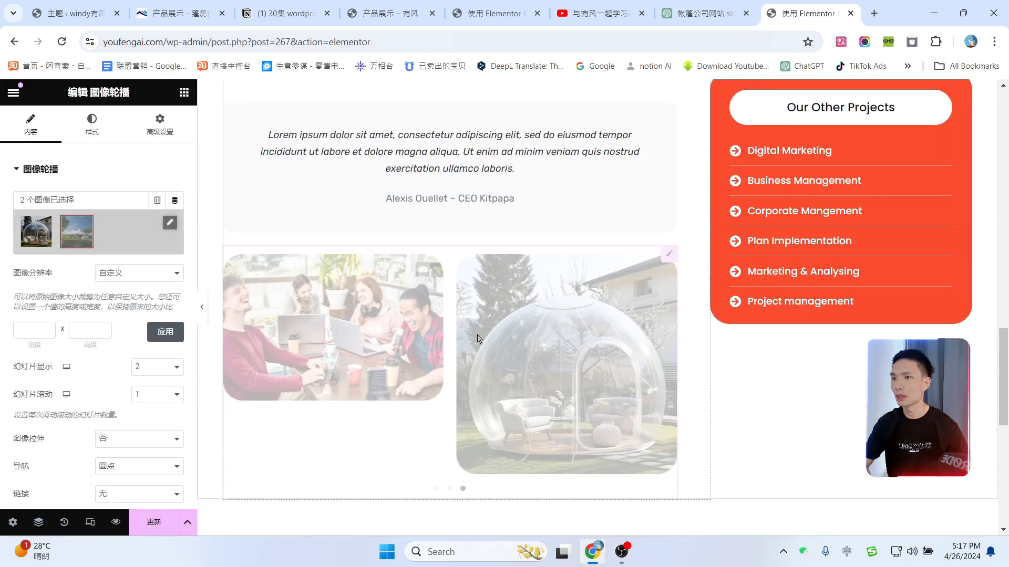
scroll(490, 367, up, 15)
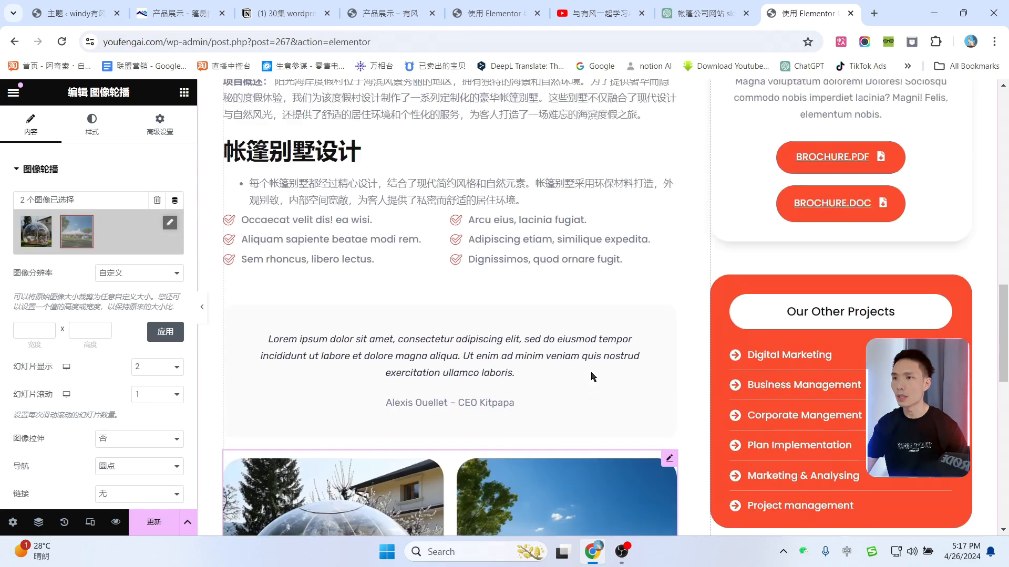
Step: Copy the link of the third WordPress WooCommerce tutorial on the YouTube channel
scroll(896, 138, up, 3)
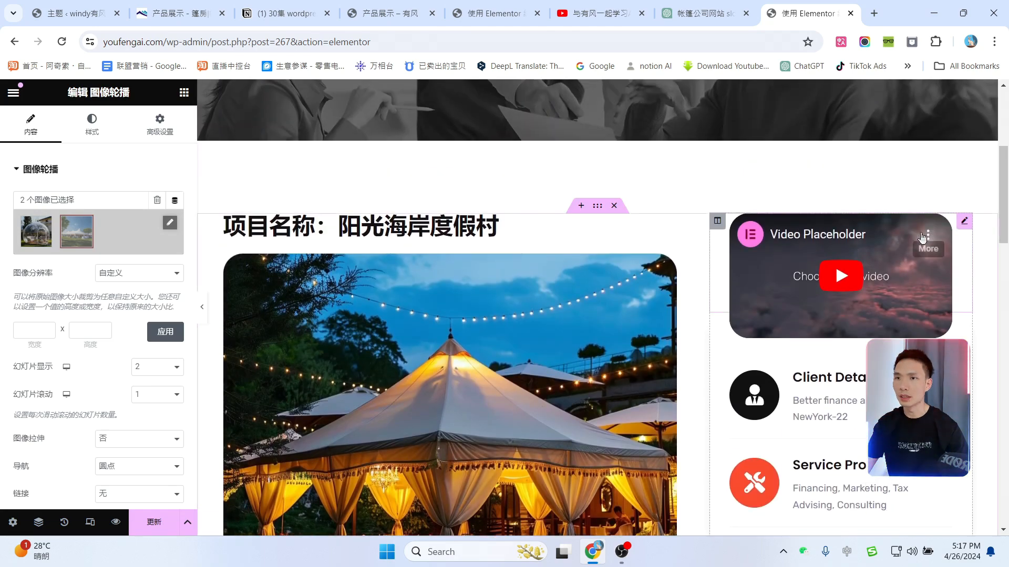
click(965, 222)
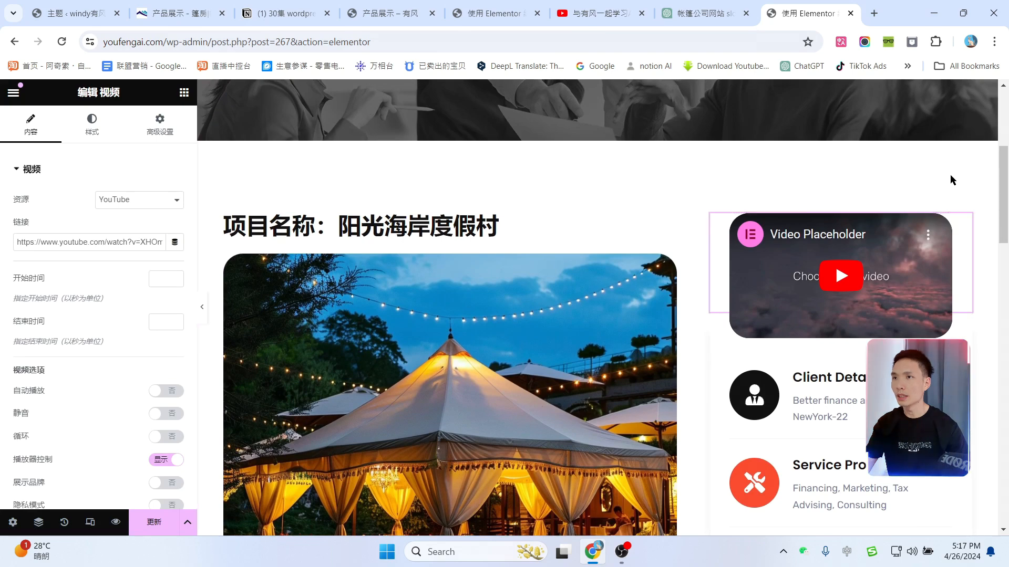
click(599, 13)
scroll(741, 347, down, 5)
scroll(738, 337, up, 5)
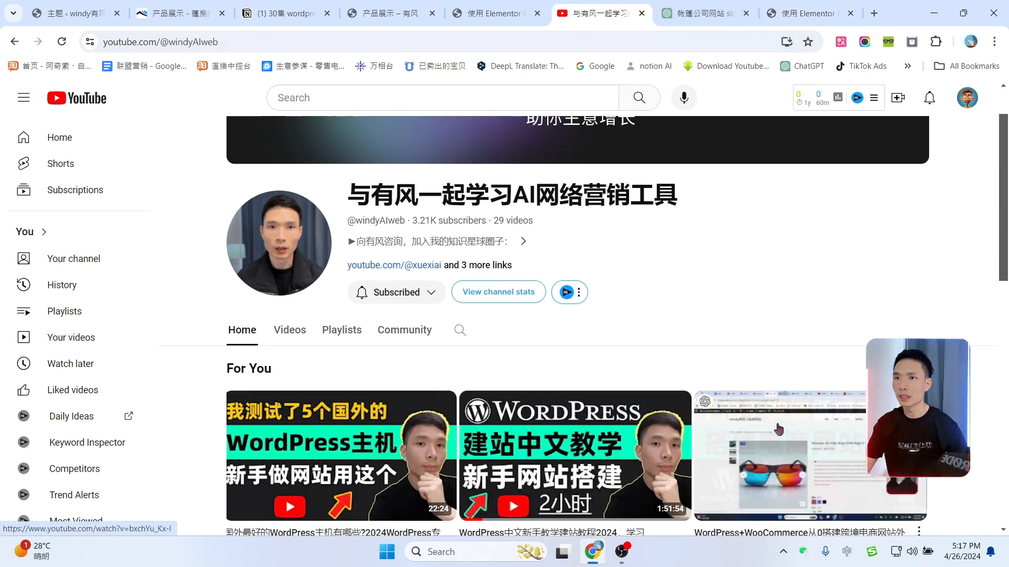
right_click(780, 431)
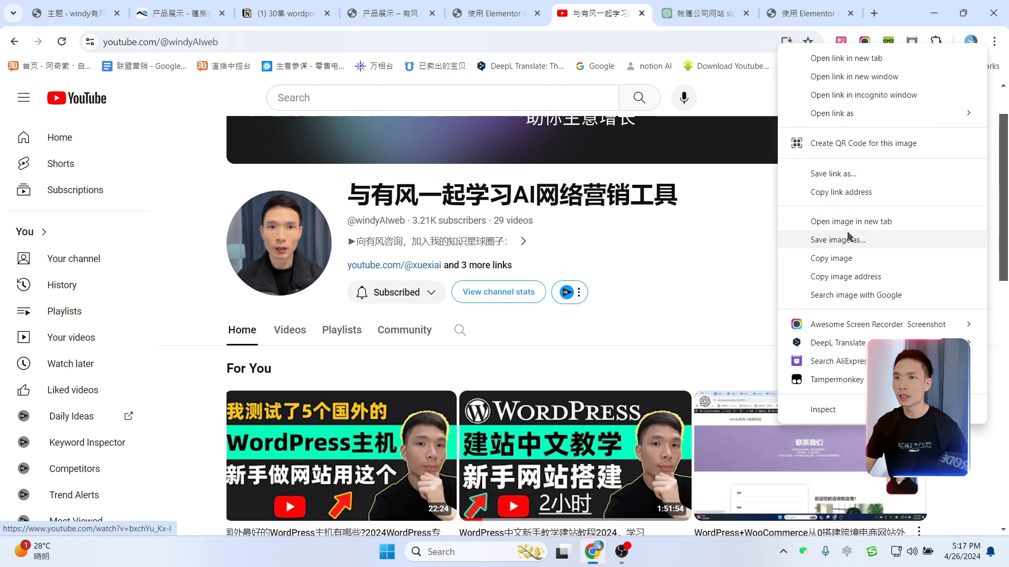
click(837, 192)
Step: Paste the YouTube link into the video widget's Link field and test-play the preview
click(795, 5)
click(86, 242)
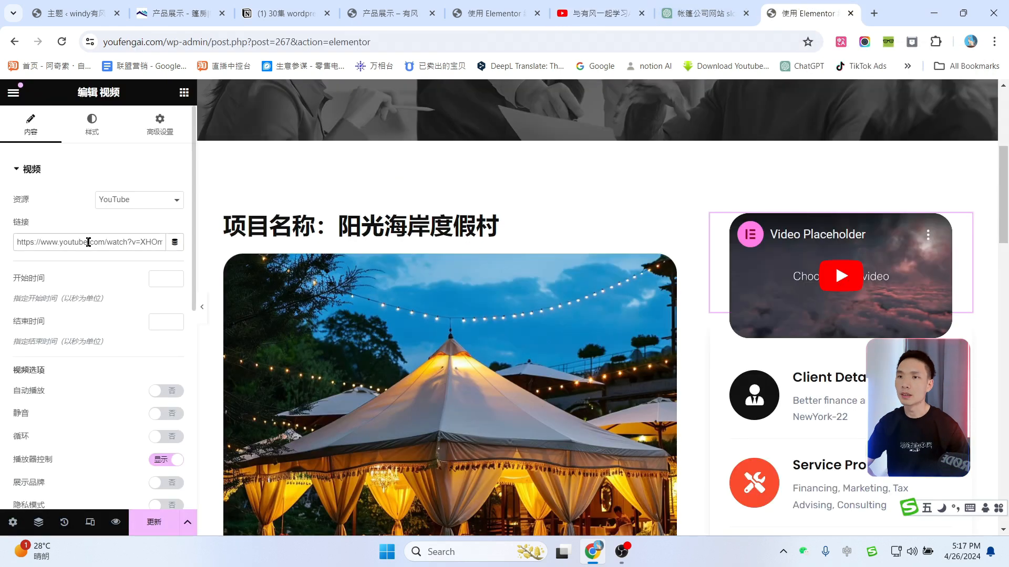
key(ctrl+a)
key(ctrl+v)
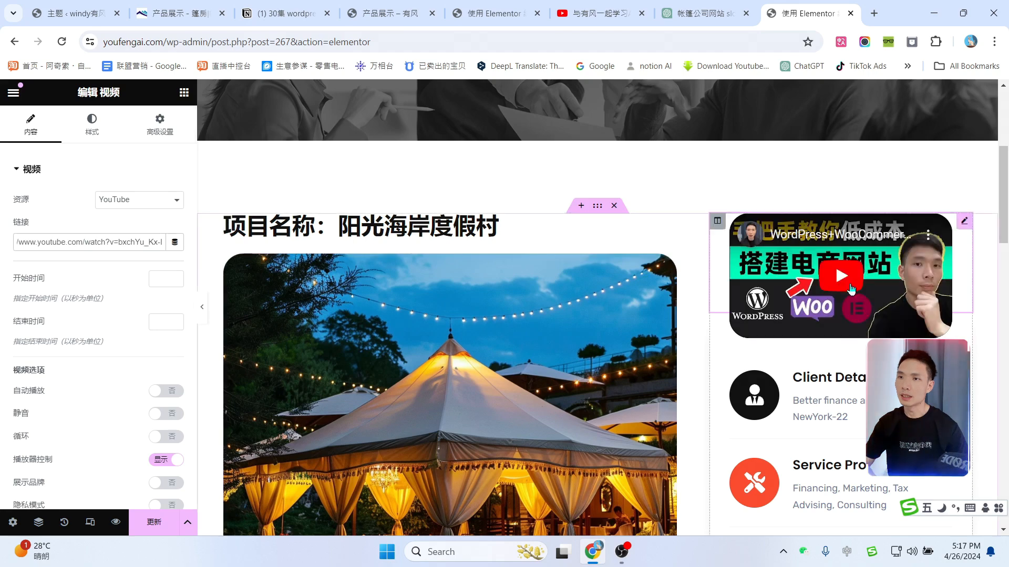
click(858, 271)
click(815, 290)
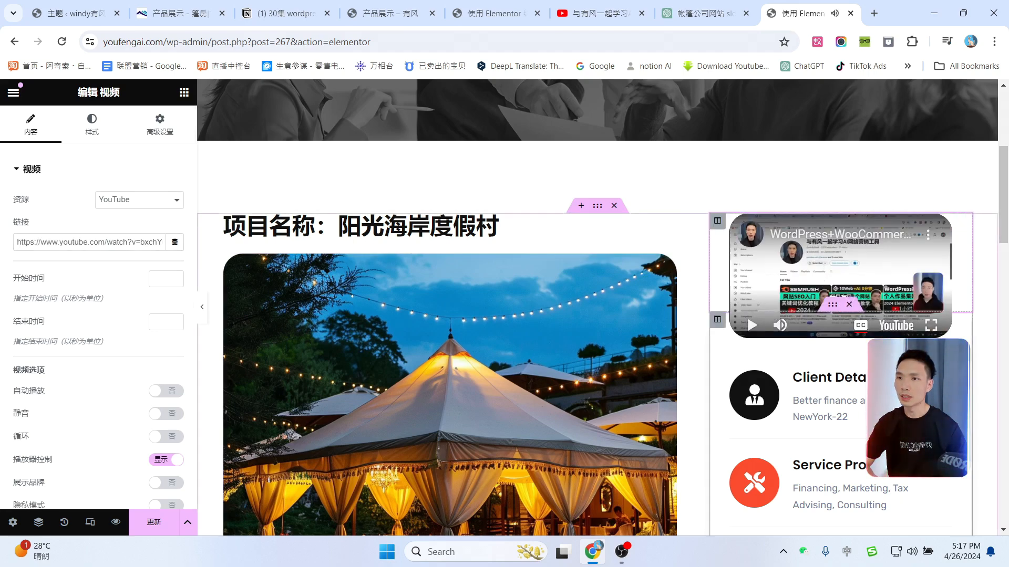
scroll(851, 336, down, 4)
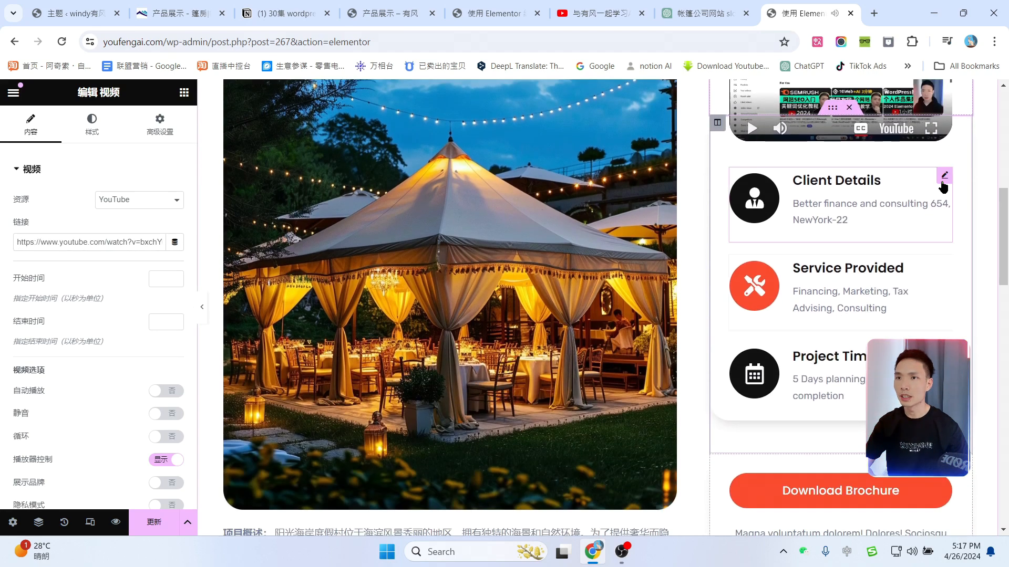
Step: Retitle the Client Details card 舒适设施配备 with ChatGPT's amenities description
click(944, 179)
drag(399, 311, 449, 310)
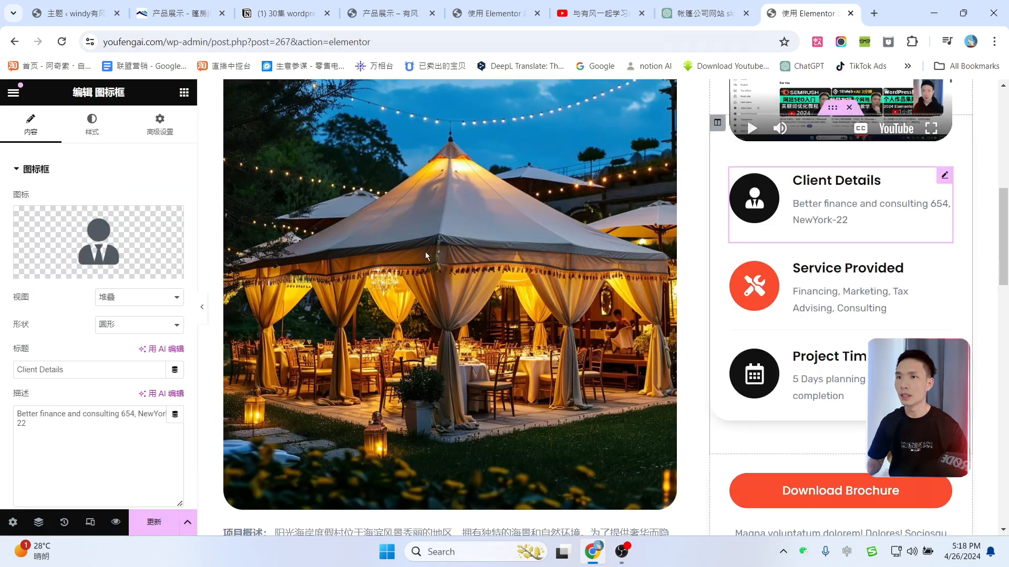
key(ctrl+v)
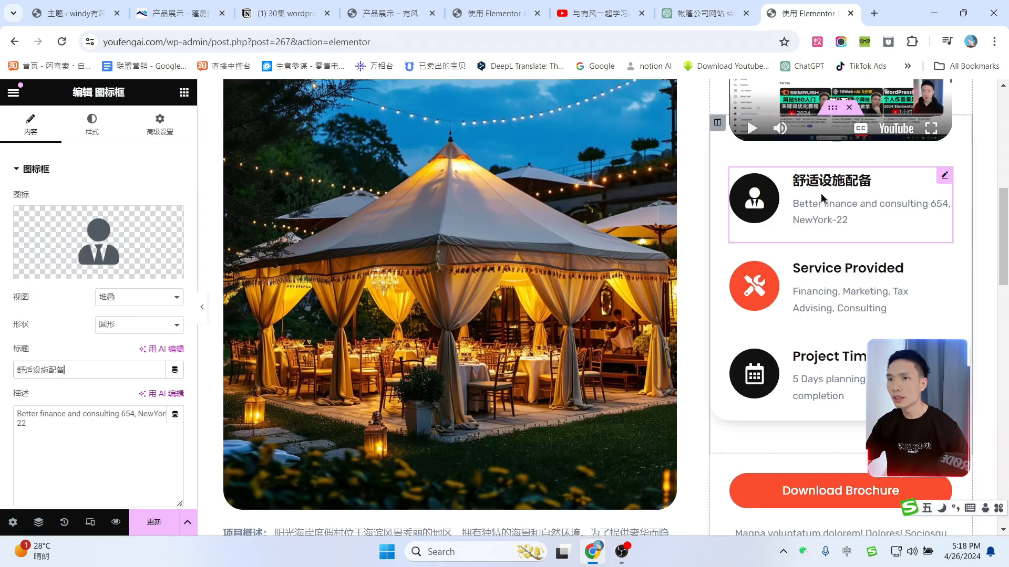
click(726, 4)
drag(409, 327, 570, 325)
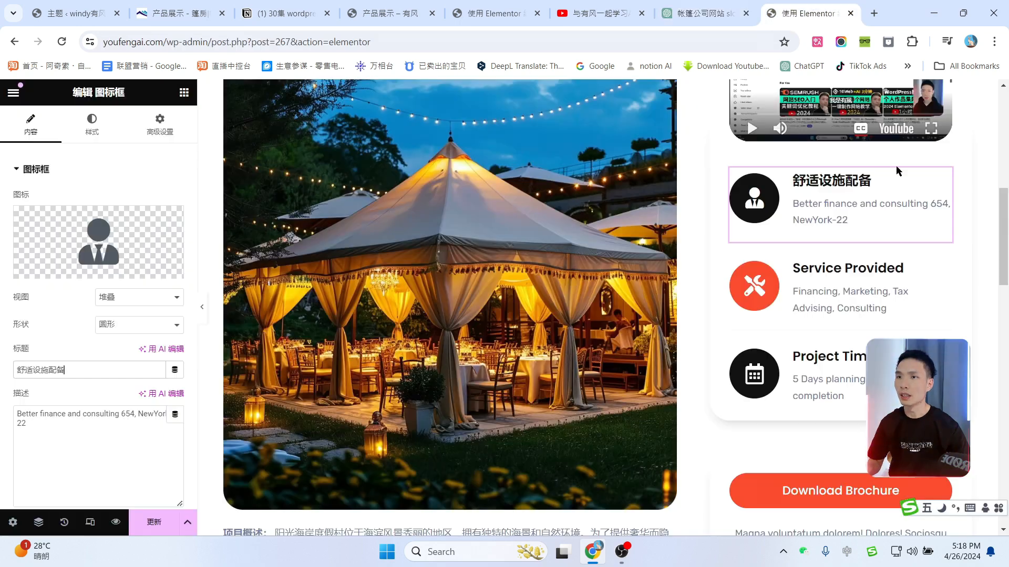
key(ctrl+v)
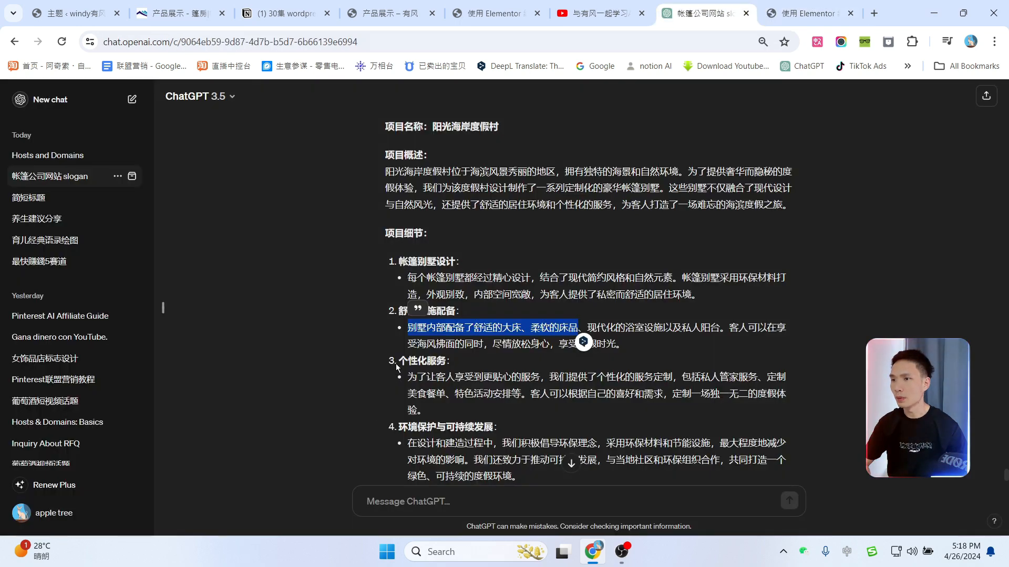
Step: Retitle the Service Provided card 个性化服务 with ChatGPT's Chinese service paragraph
drag(398, 366, 433, 360)
click(807, 11)
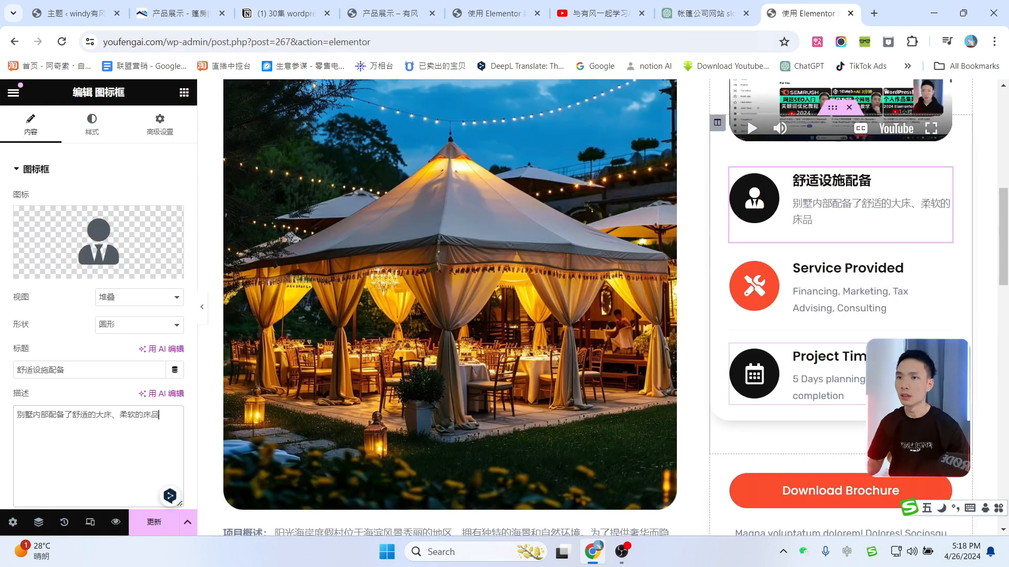
click(945, 267)
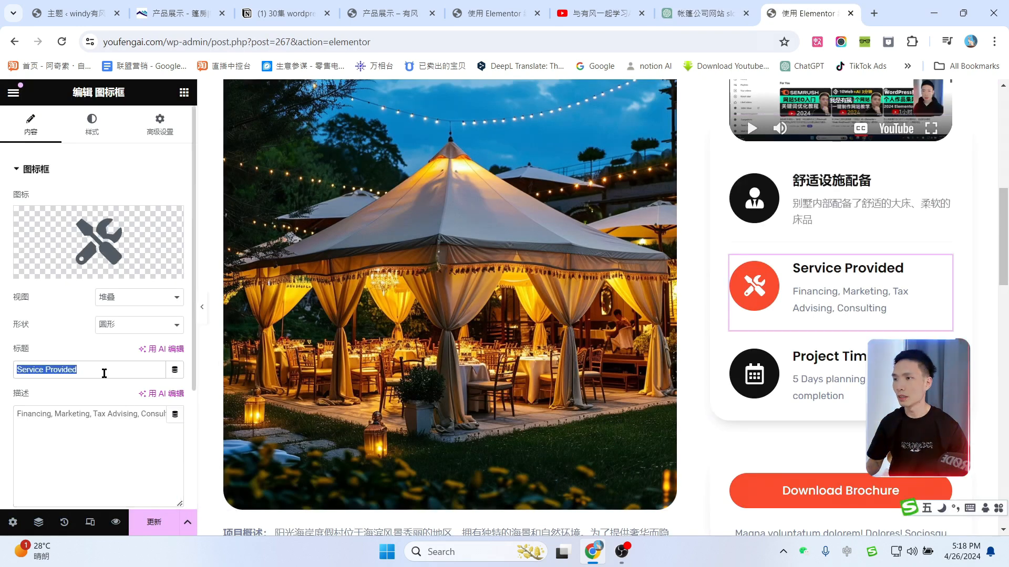
key(ctrl+v)
click(704, 13)
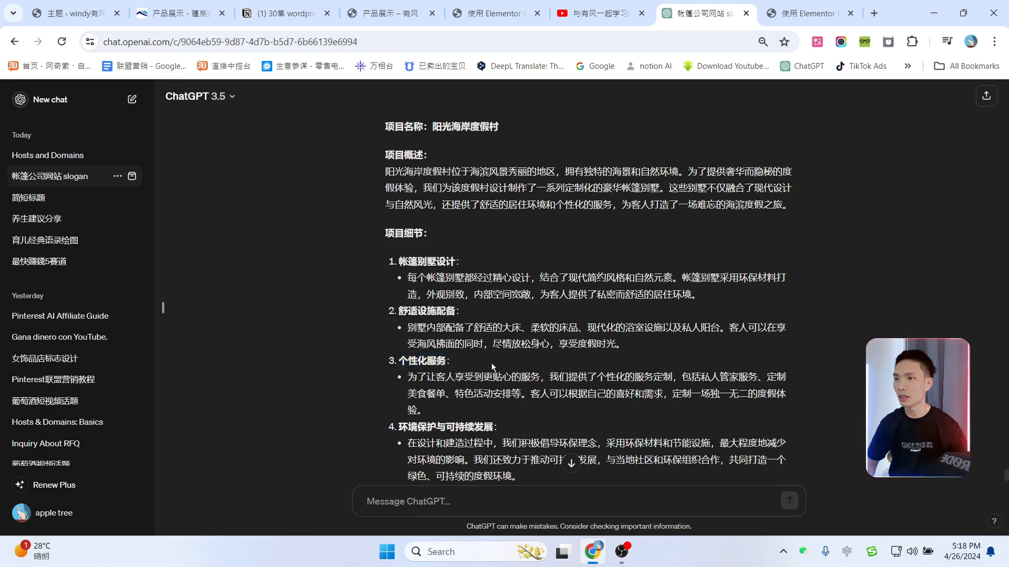
drag(411, 383, 414, 406)
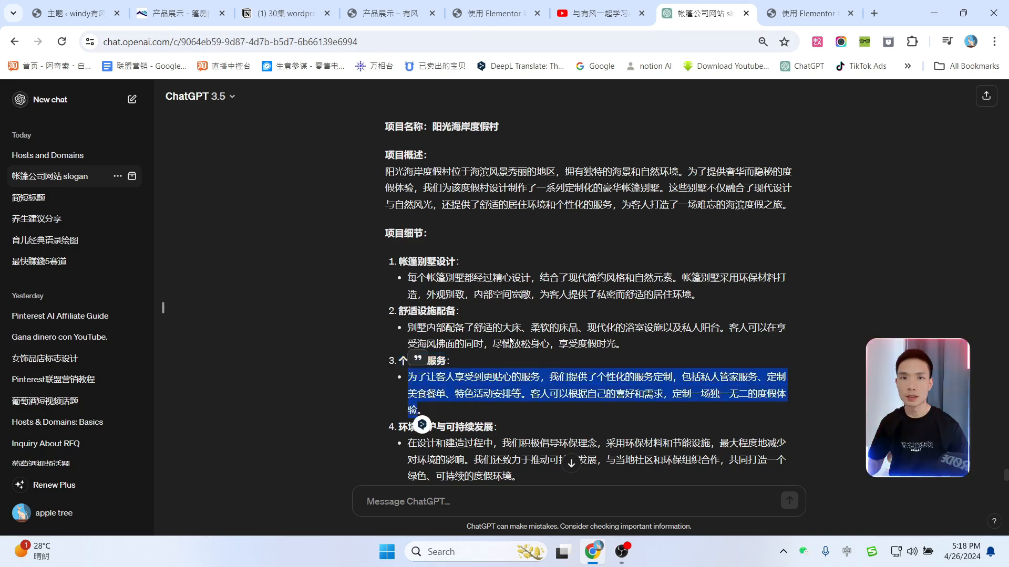
click(809, 13)
click(88, 426)
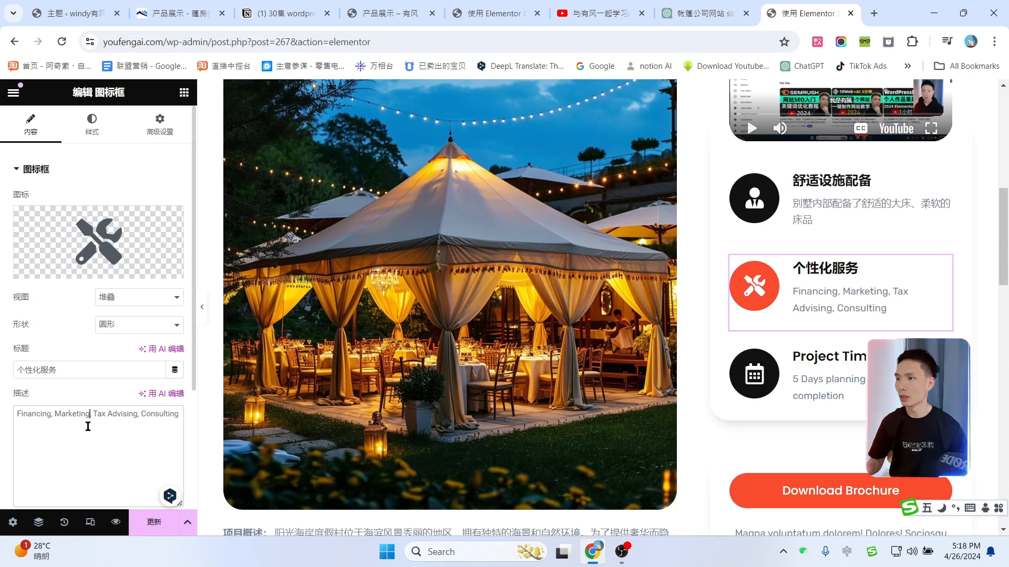
key(ctrl+a)
key(ctrl+v)
Step: Delete the Download Brochure section and rename Our Other Projects to 其他项目
scroll(878, 322, down, 5)
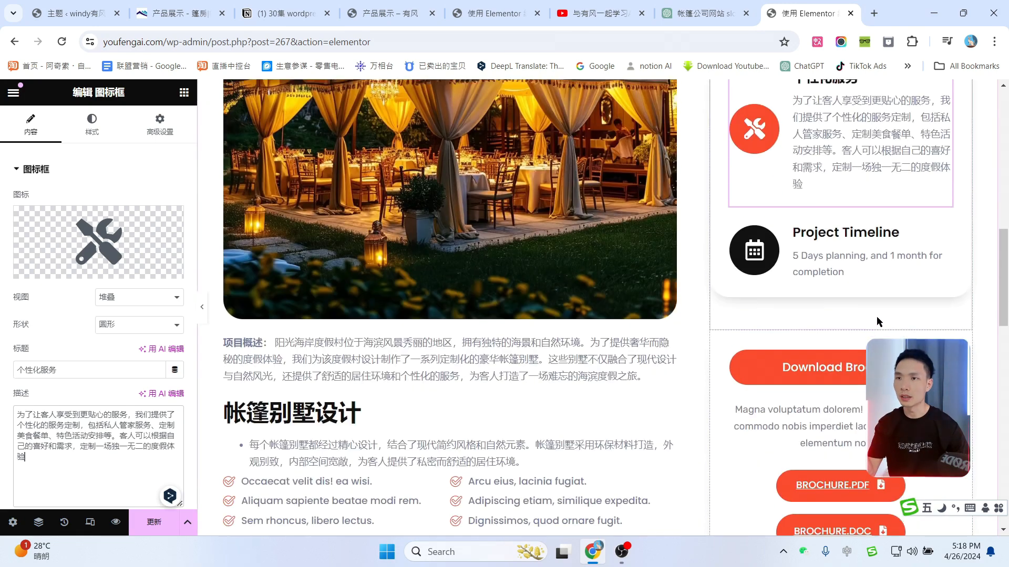
scroll(879, 322, down, 4)
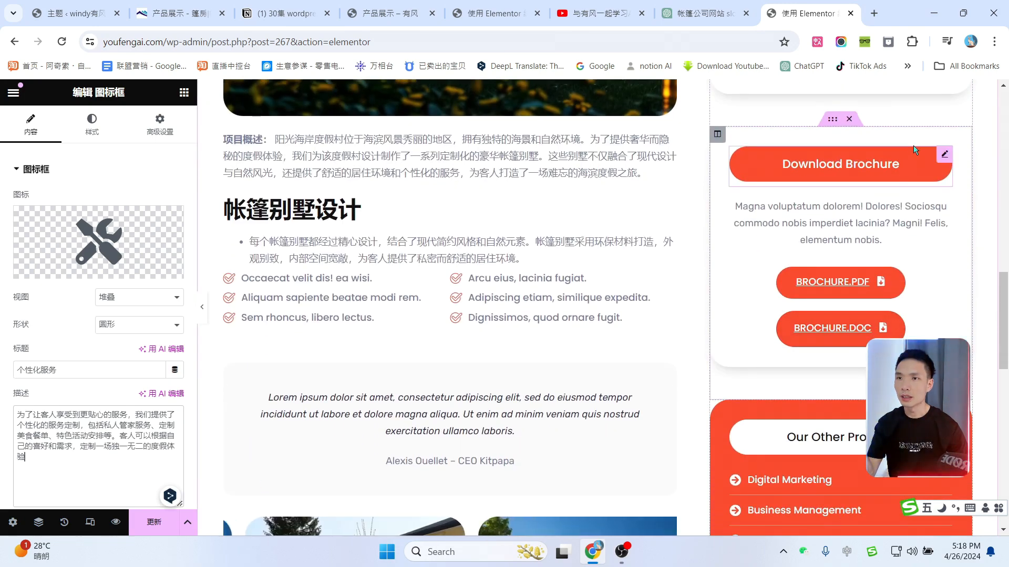
click(850, 124)
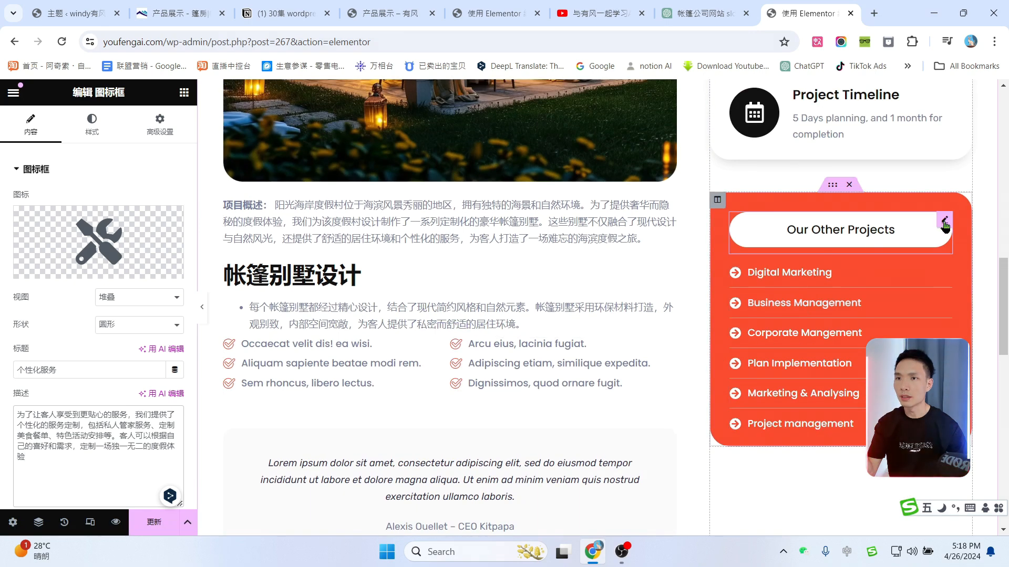
click(851, 231)
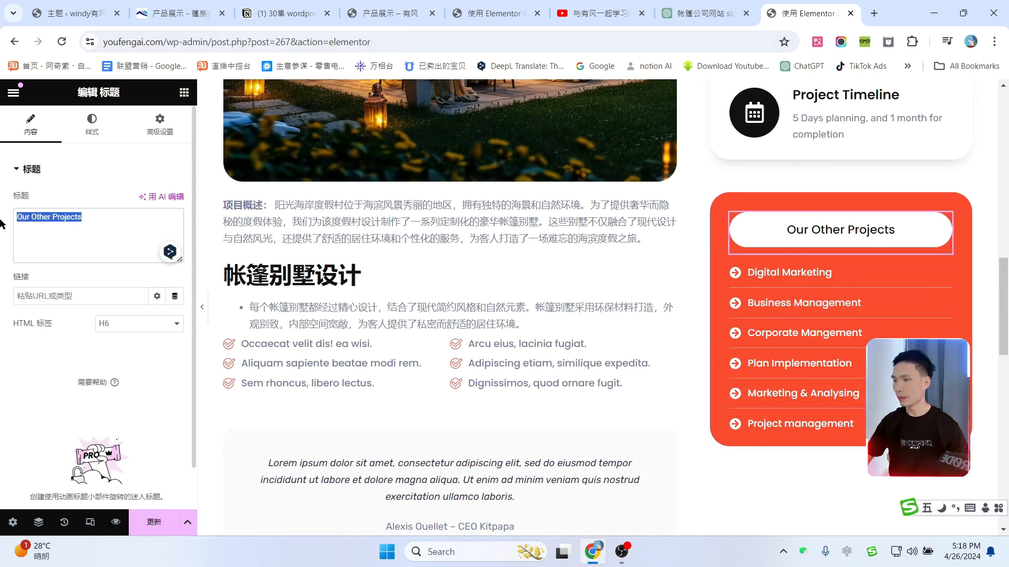
text(其他项目)
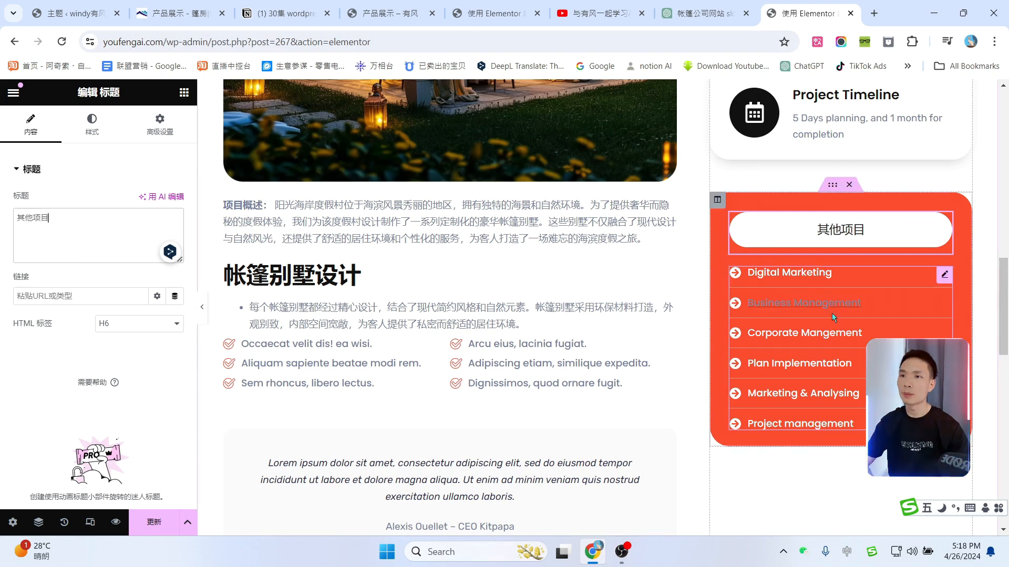
Step: Replace the Digital Marketing list item with a Chinese project name copied from ChatGPT
click(788, 273)
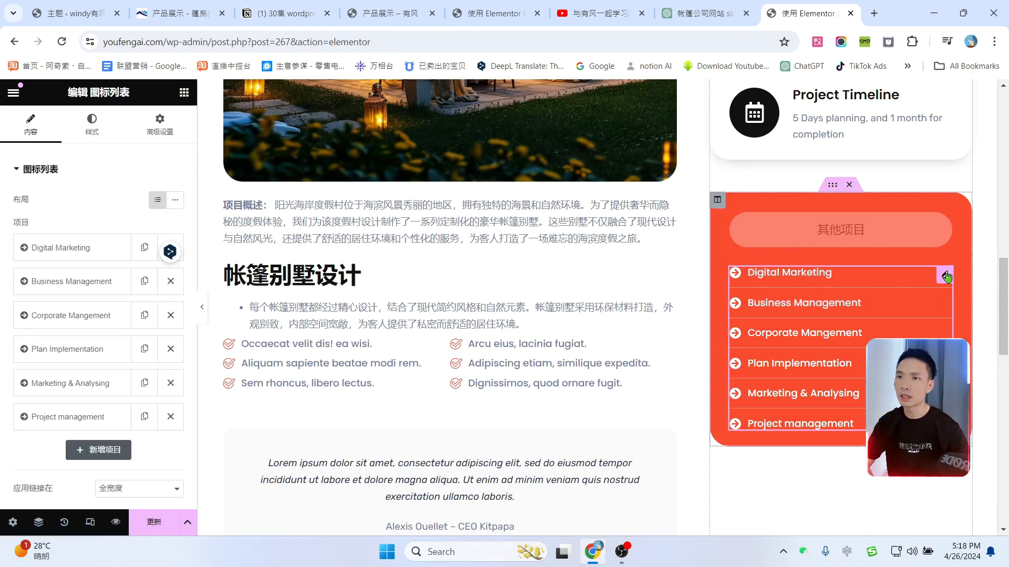
click(60, 251)
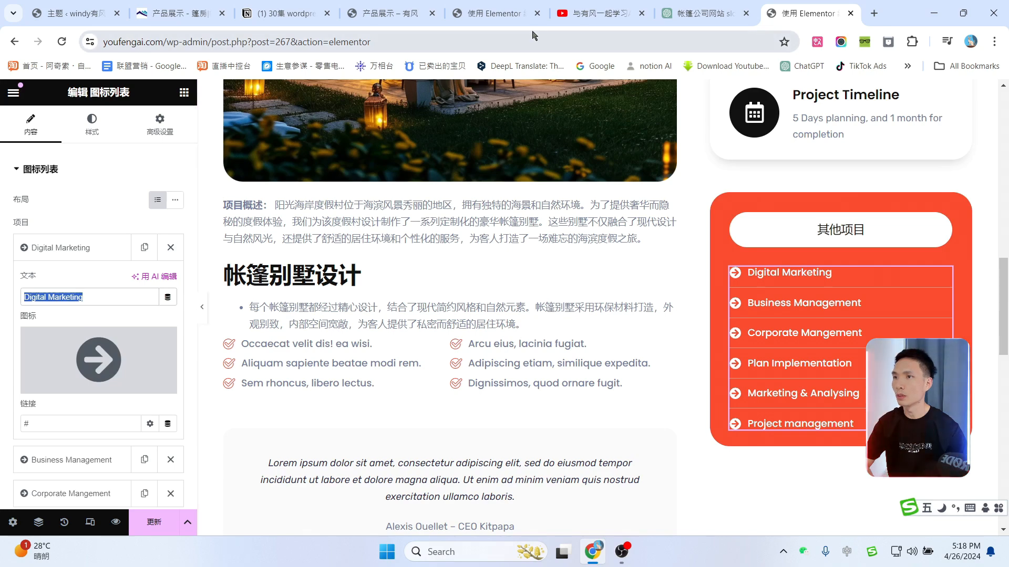
click(704, 13)
drag(404, 253, 496, 252)
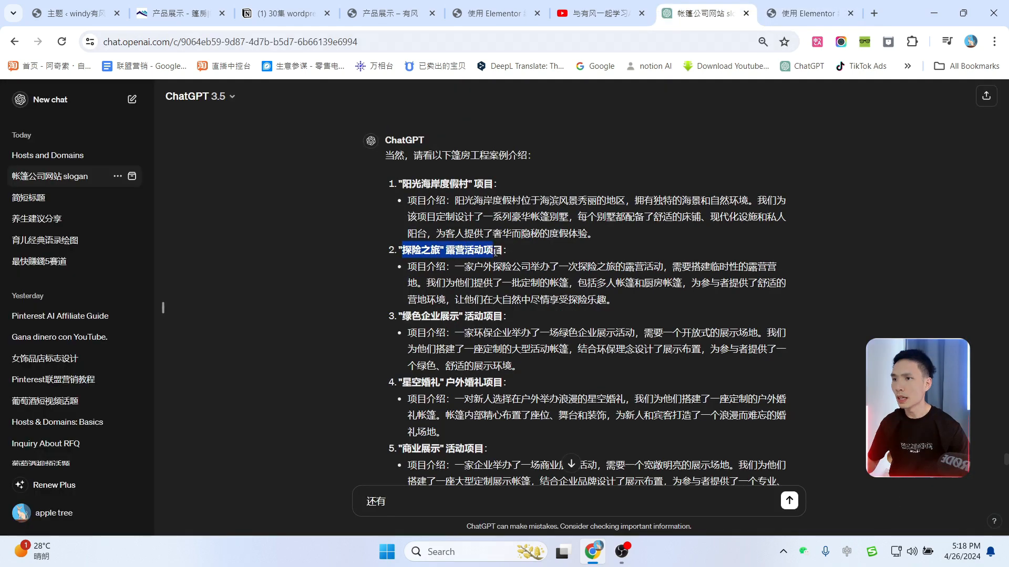
click(804, 14)
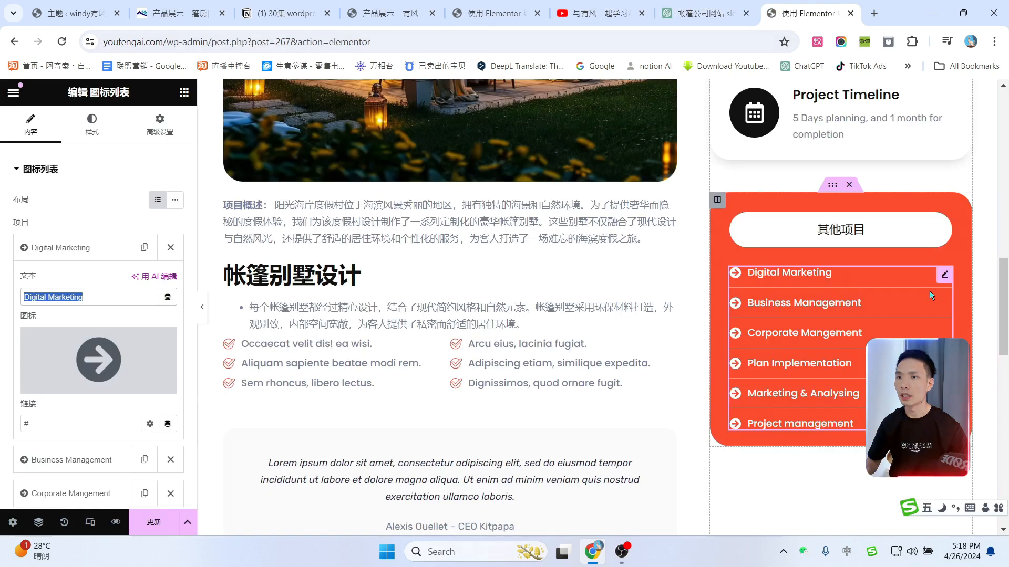
text(探险之旅" 露营活动项目)
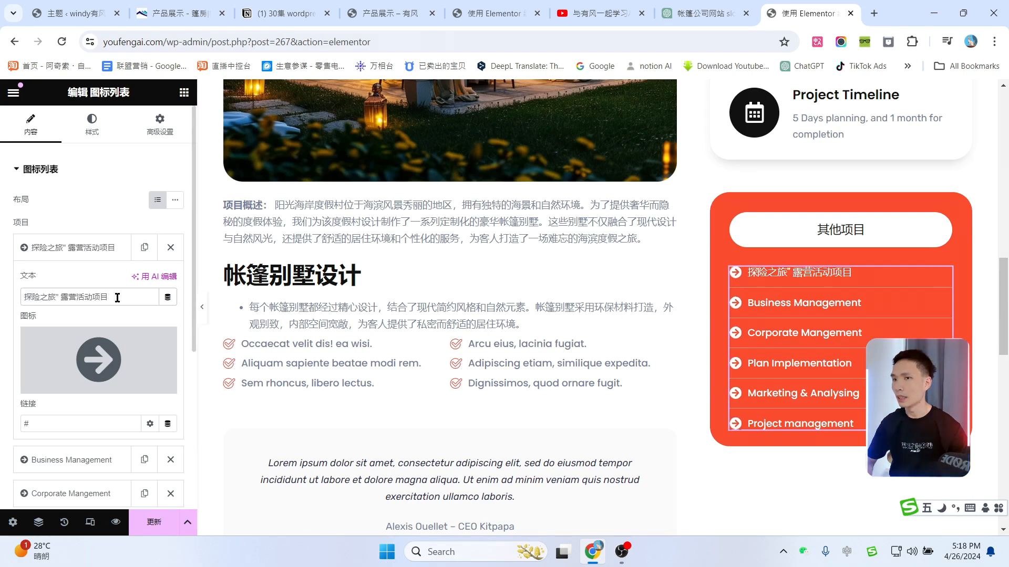
key(ctrl+shift+Tab)
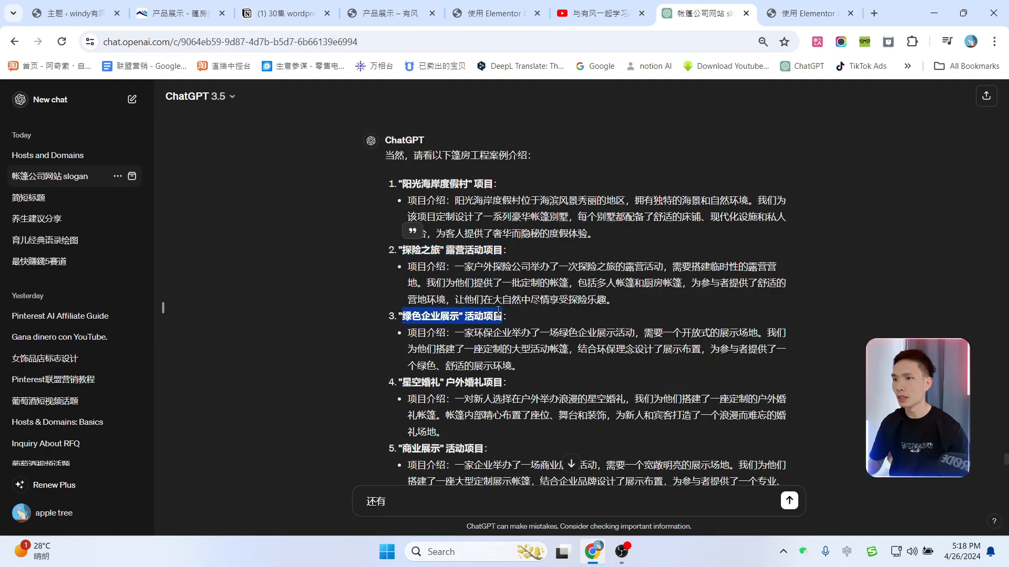
key(ctrl+Tab)
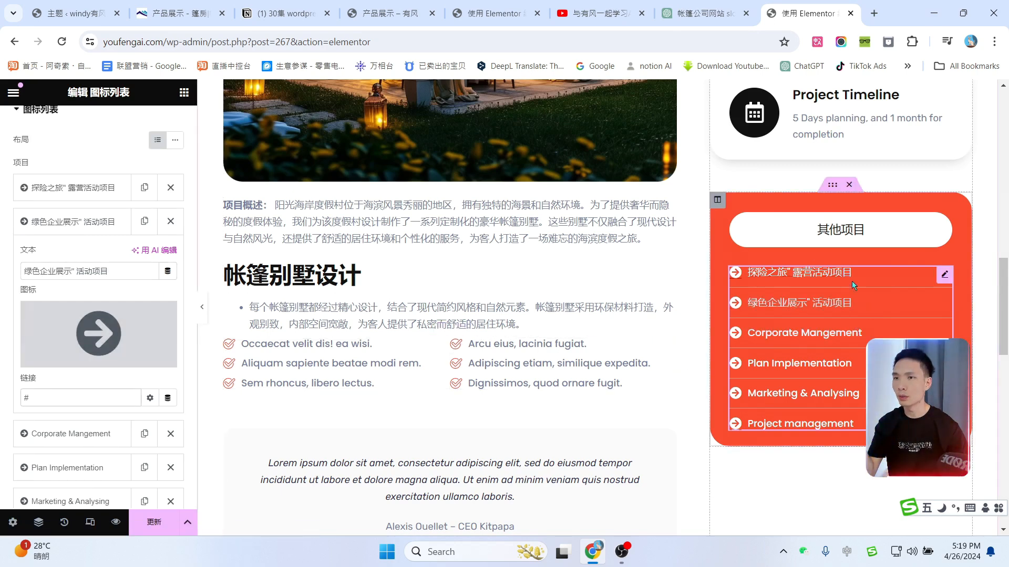
Step: Set the third list item to 星空婚礼 户外婚礼项目 and save the page with Update
click(699, 13)
drag(402, 380, 486, 382)
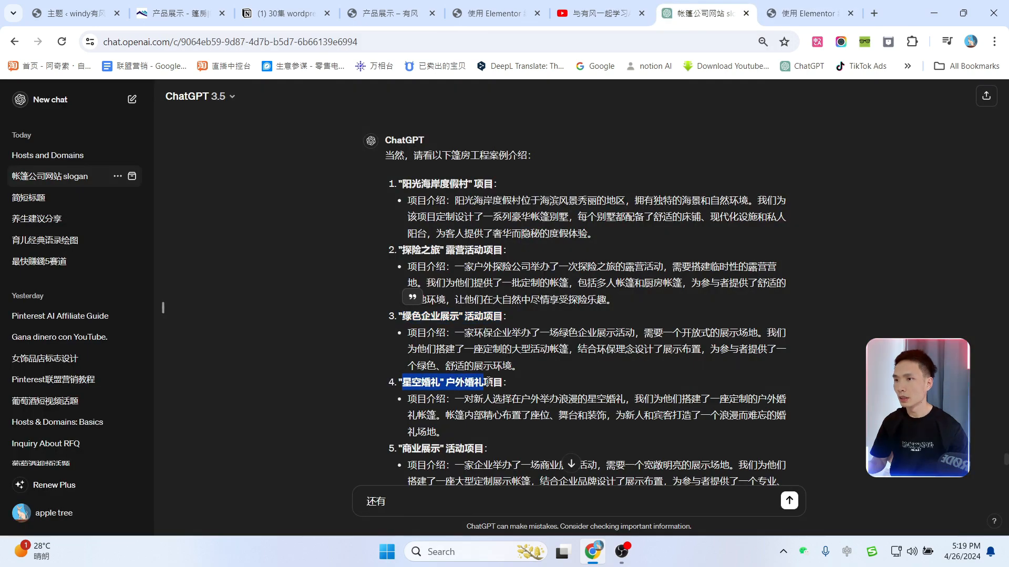
click(810, 13)
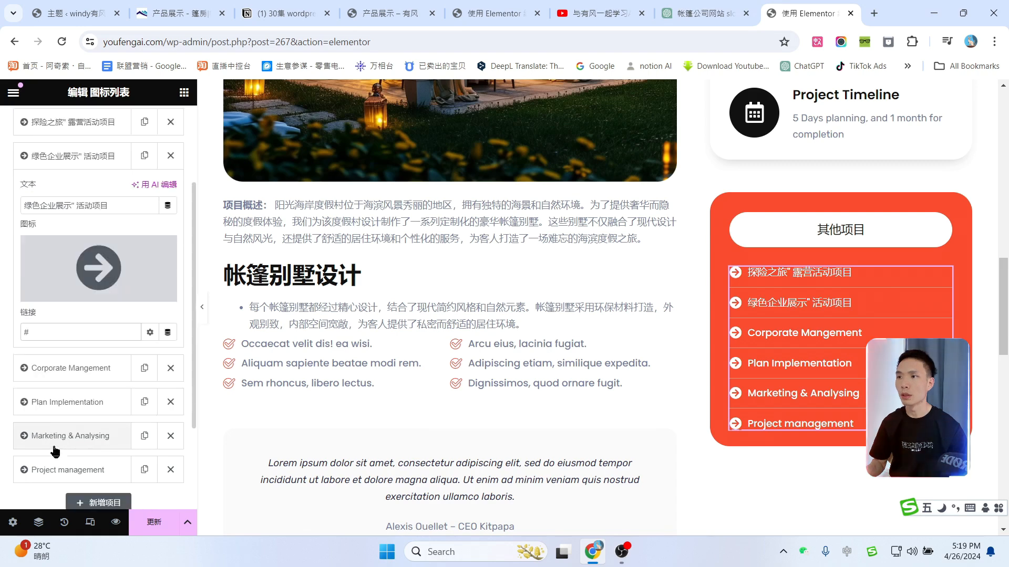
text("星空婚礼" 户外婚礼项目)
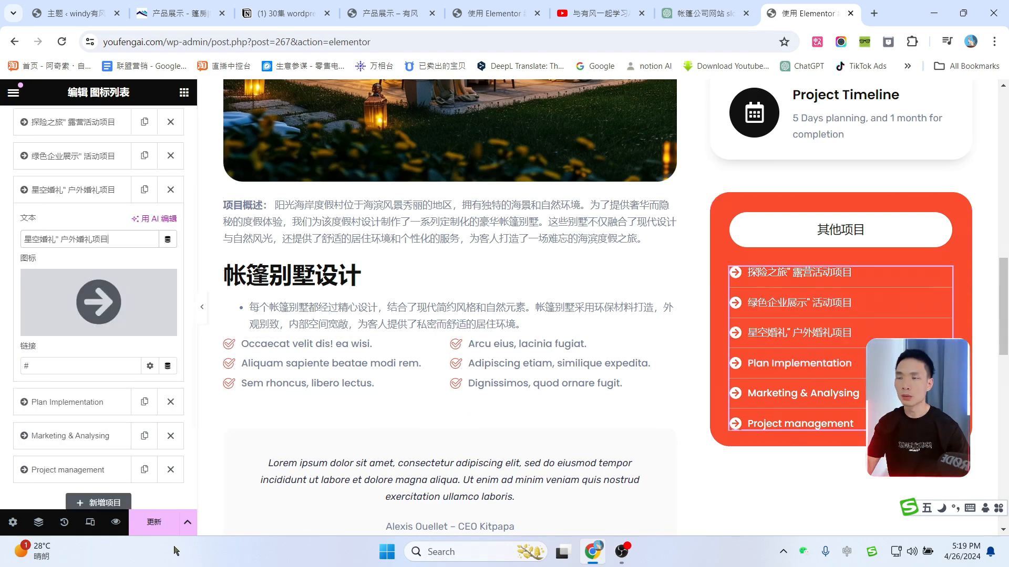
click(147, 528)
scroll(246, 180, up, 3)
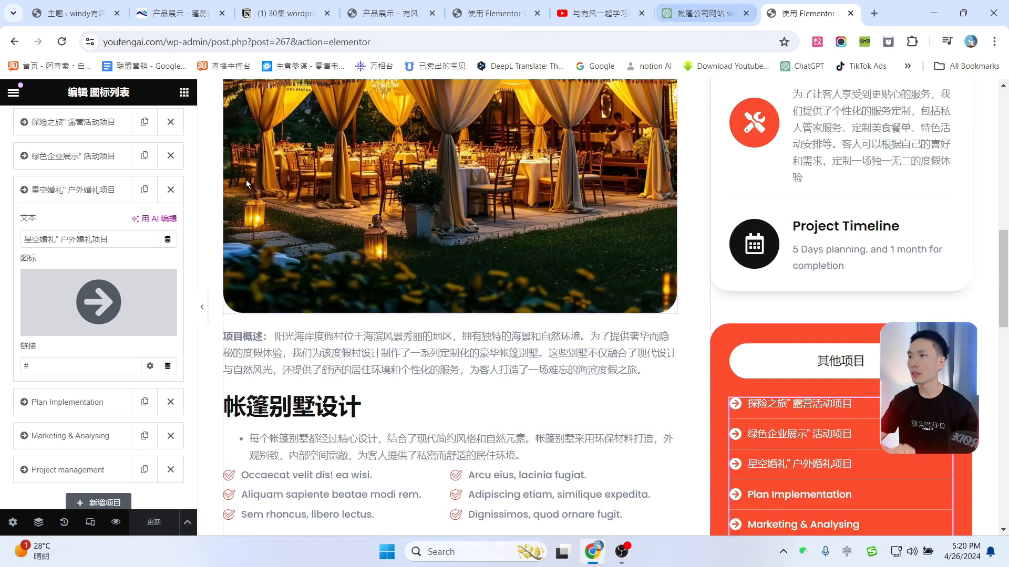
scroll(106, 145, up, 3)
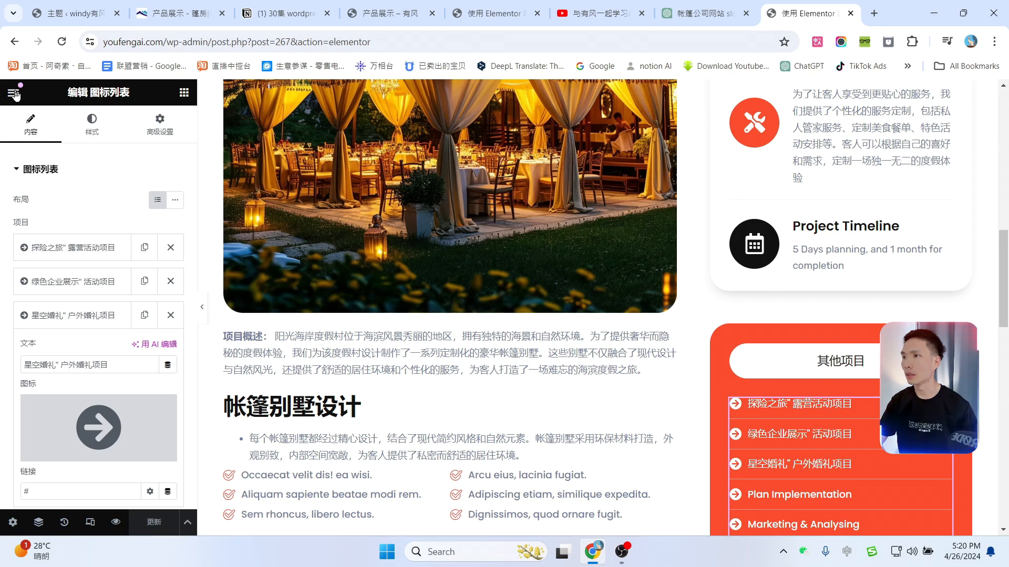
Step: Preview the project page and scroll through it to review the layout
click(116, 521)
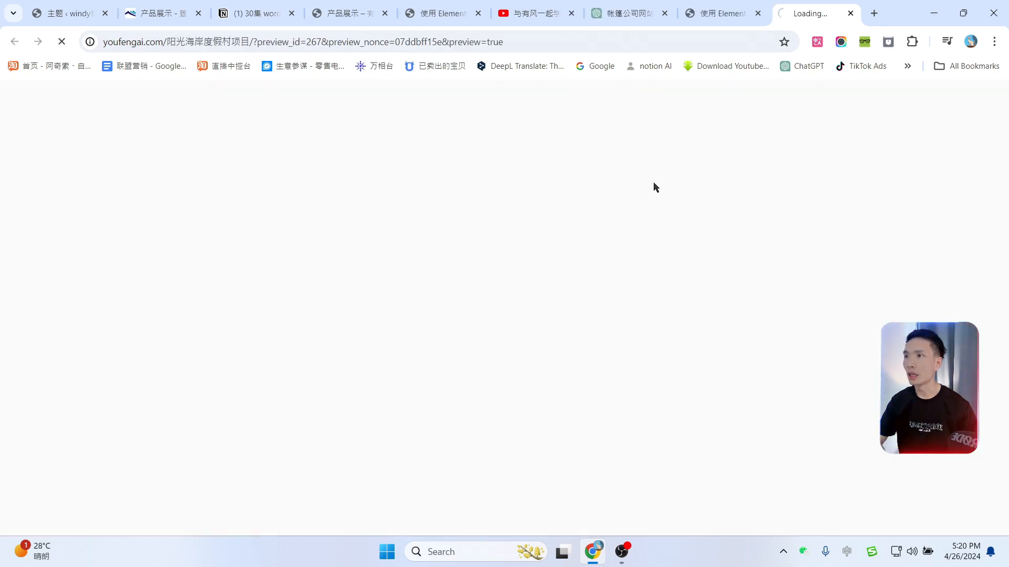
scroll(592, 242, down, 15)
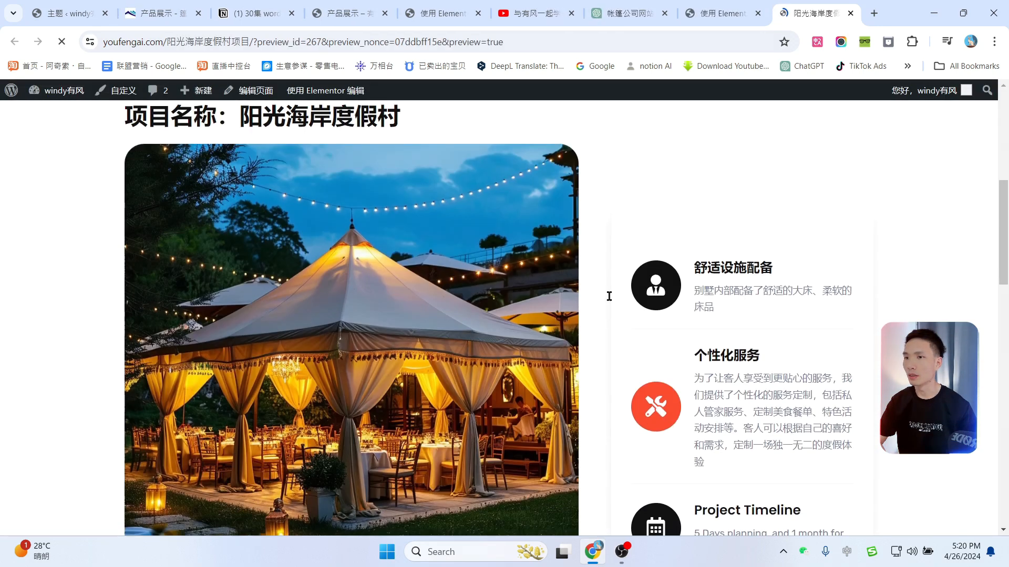
scroll(629, 348, up, 8)
scroll(589, 313, up, 10)
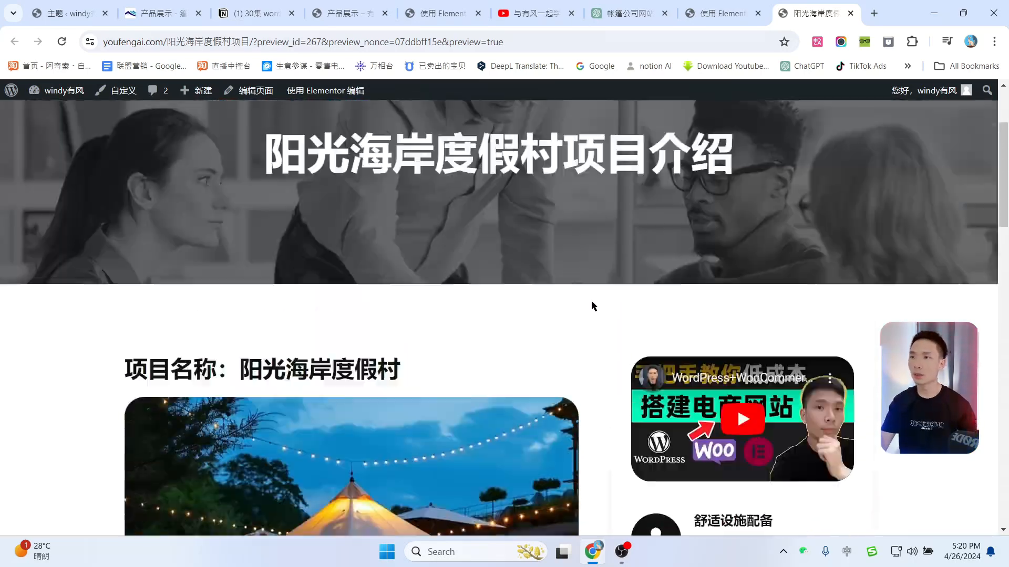
scroll(579, 287, down, 16)
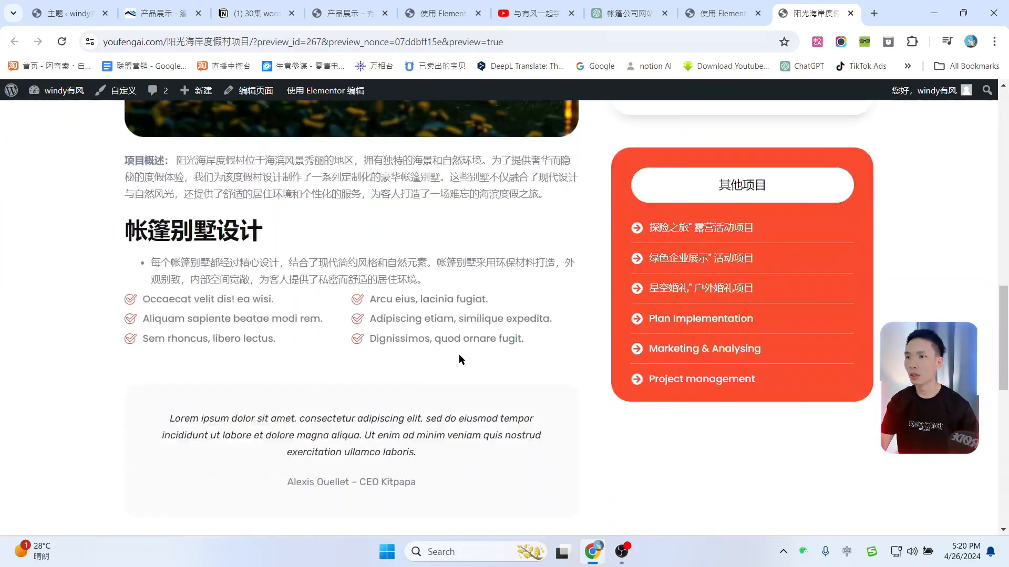
scroll(459, 359, up, 15)
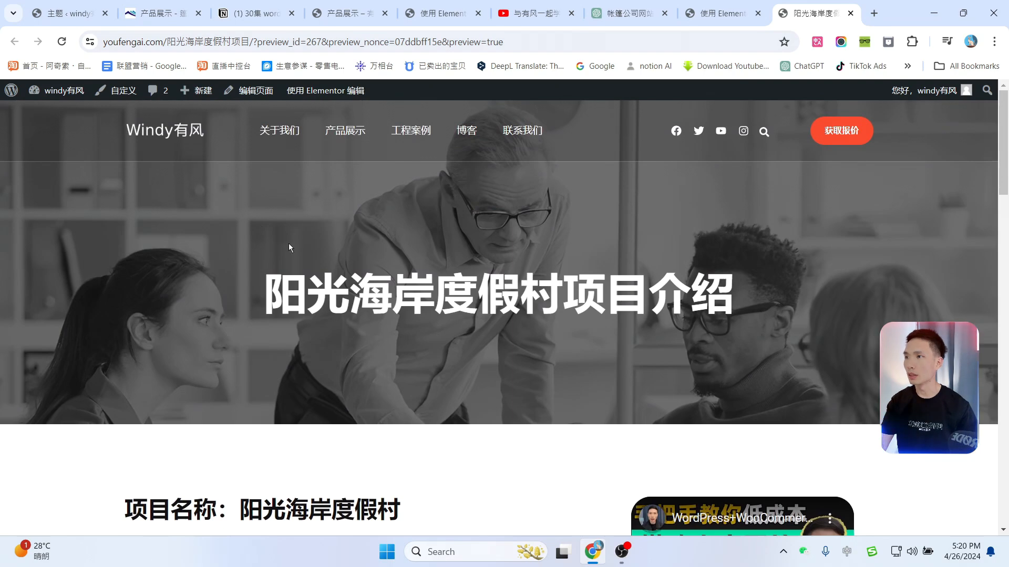
Step: Open the live 阳光海岸度假村项目 page from All Pages and select its URL
mouse_move(11, 90)
click(22, 108)
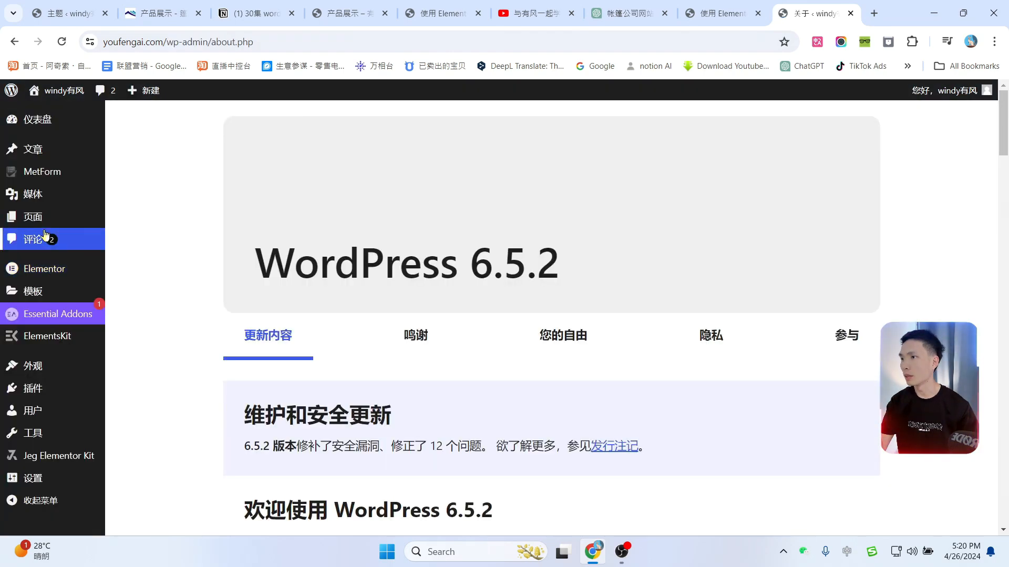
mouse_move(68, 225)
click(127, 229)
scroll(174, 377, down, 15)
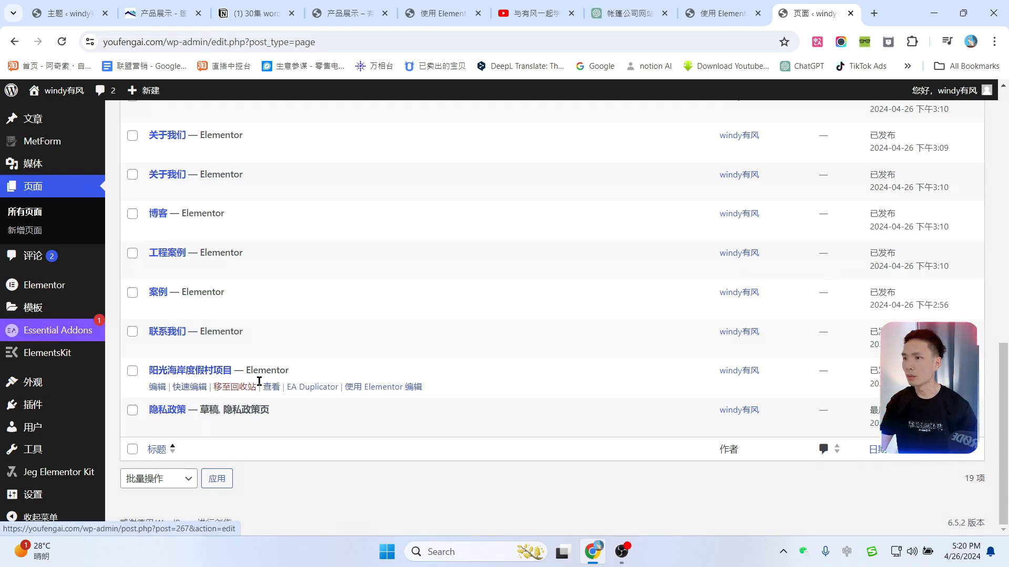
ctrl+click(272, 387)
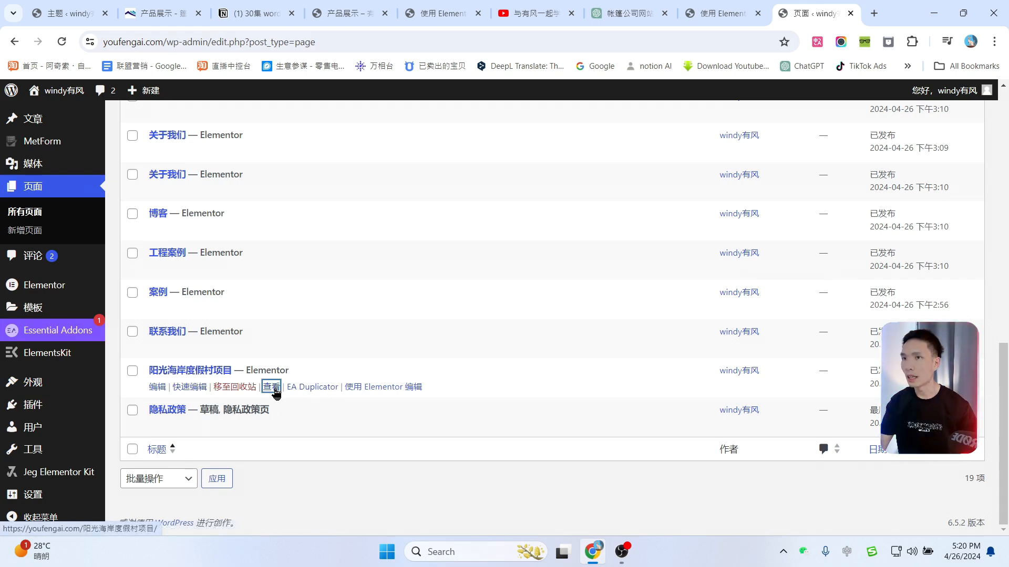
click(835, 4)
click(292, 38)
Step: Paste the project page URL into the tent card's link and set it to open in a new window
click(401, 14)
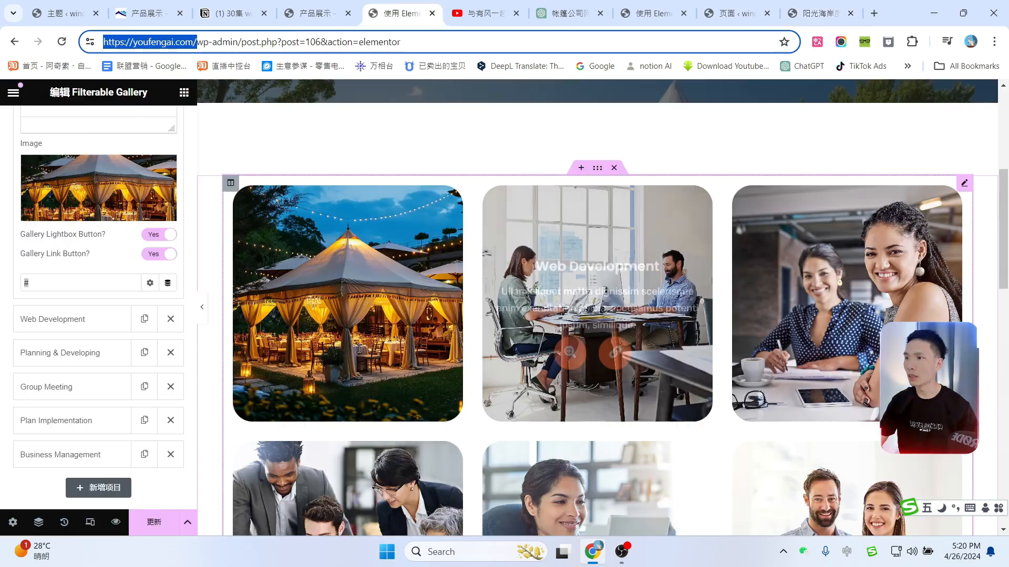
scroll(444, 341, down, 4)
scroll(557, 305, up, 4)
mouse_move(367, 362)
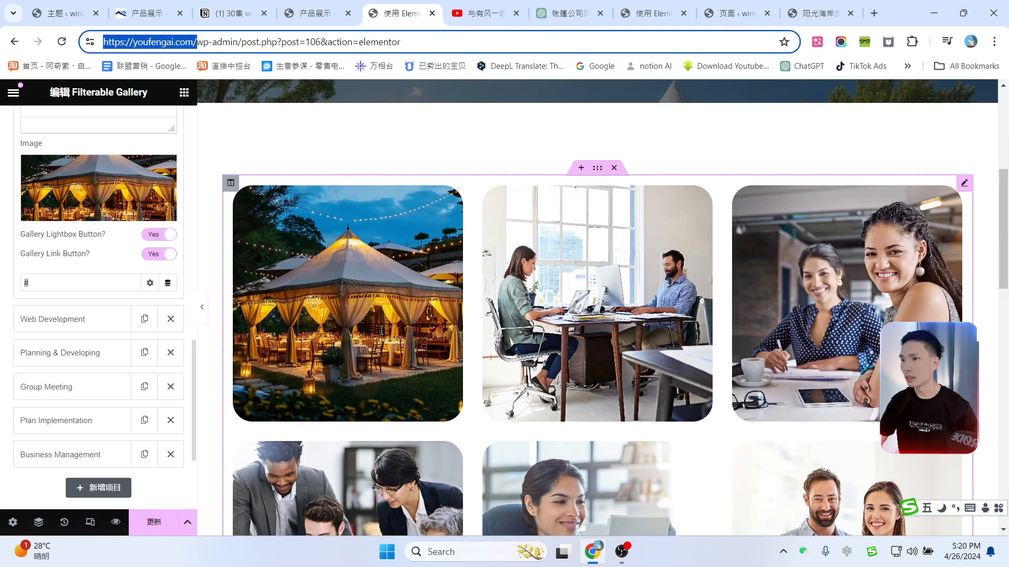
click(966, 185)
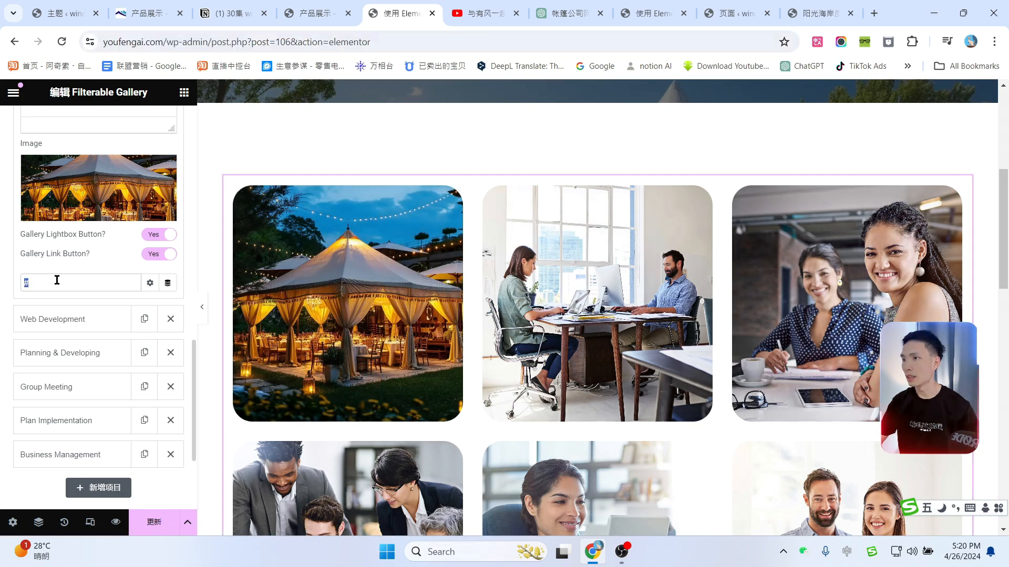
key(ctrl+v)
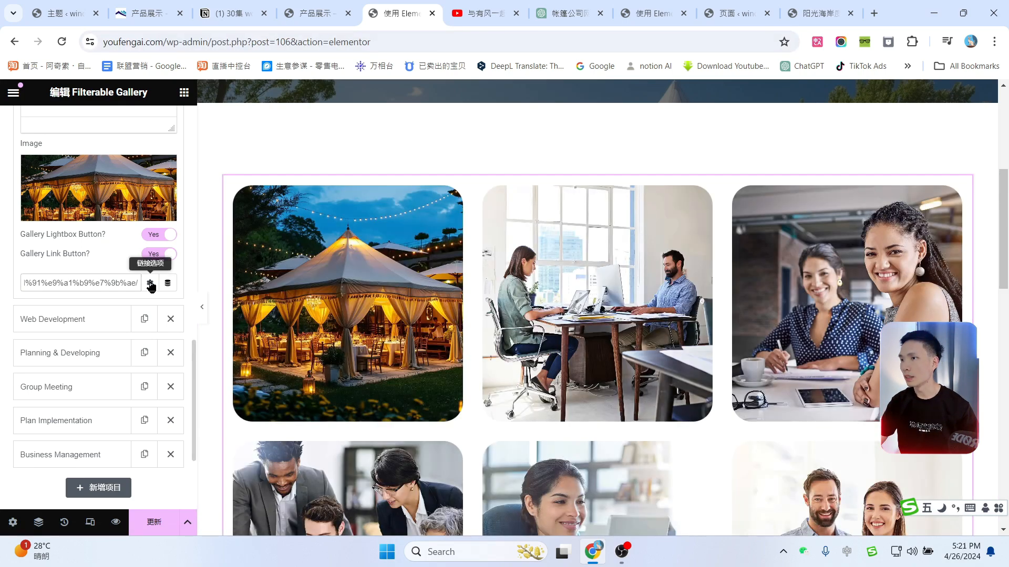
click(151, 284)
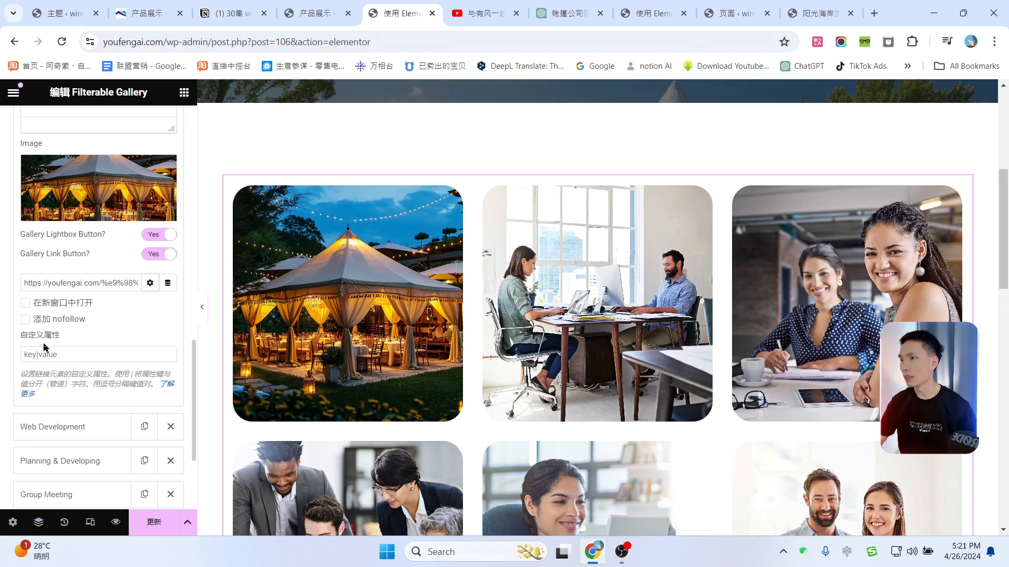
click(25, 304)
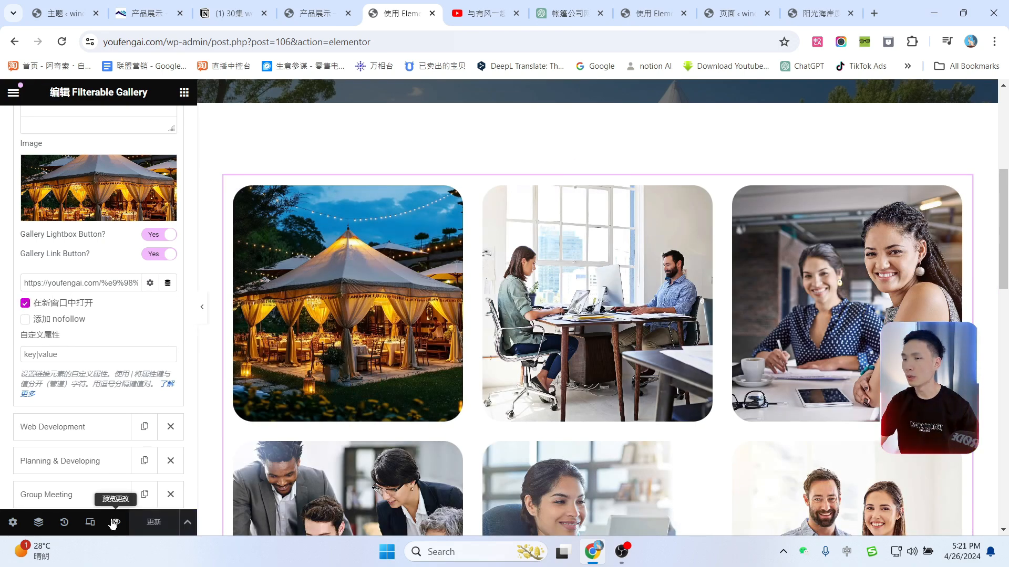
Step: Test the tent card's link to the project page, then return to the gallery editor
scroll(851, 309, down, 16)
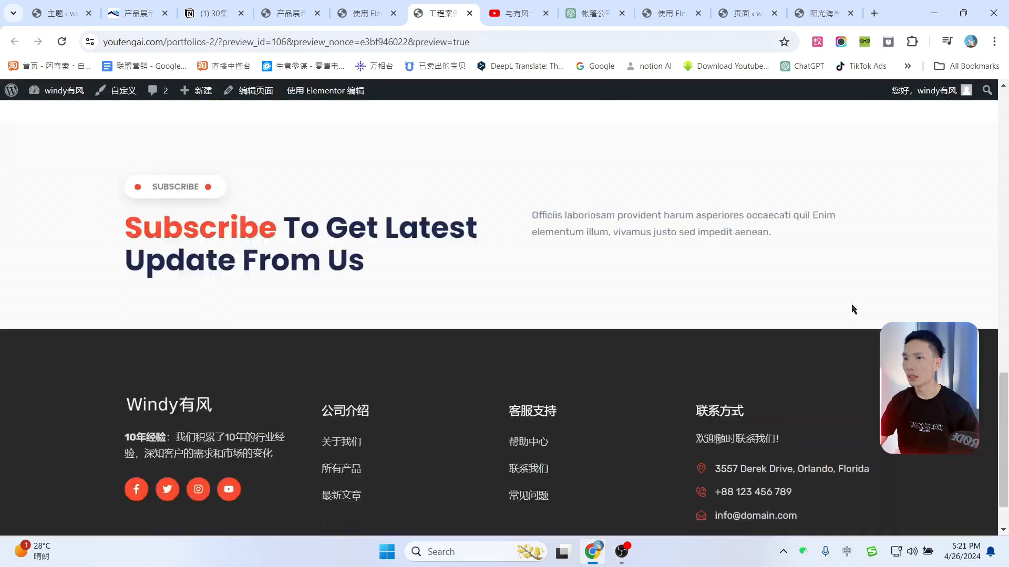
scroll(852, 309, up, 13)
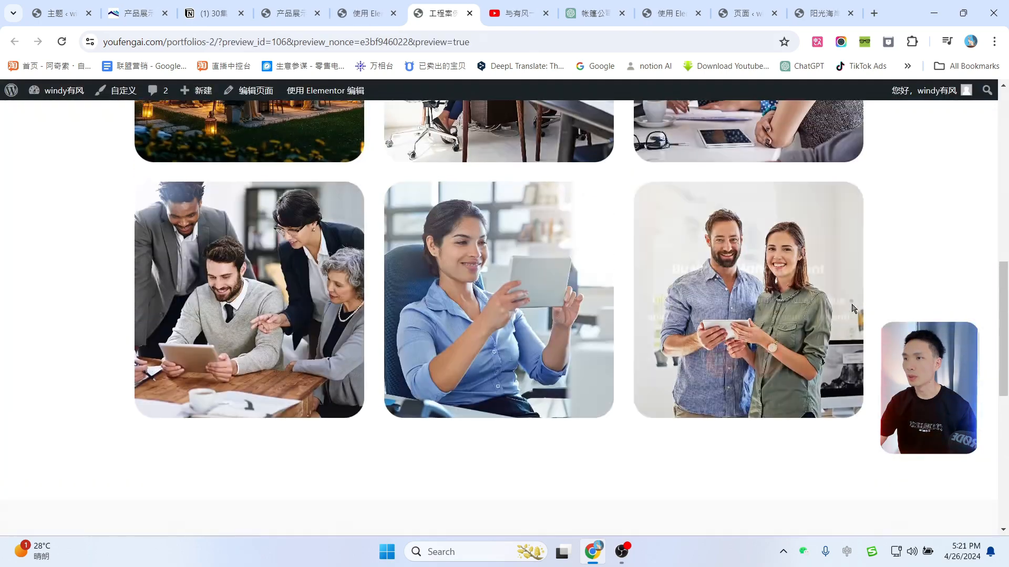
scroll(316, 332, down, 1)
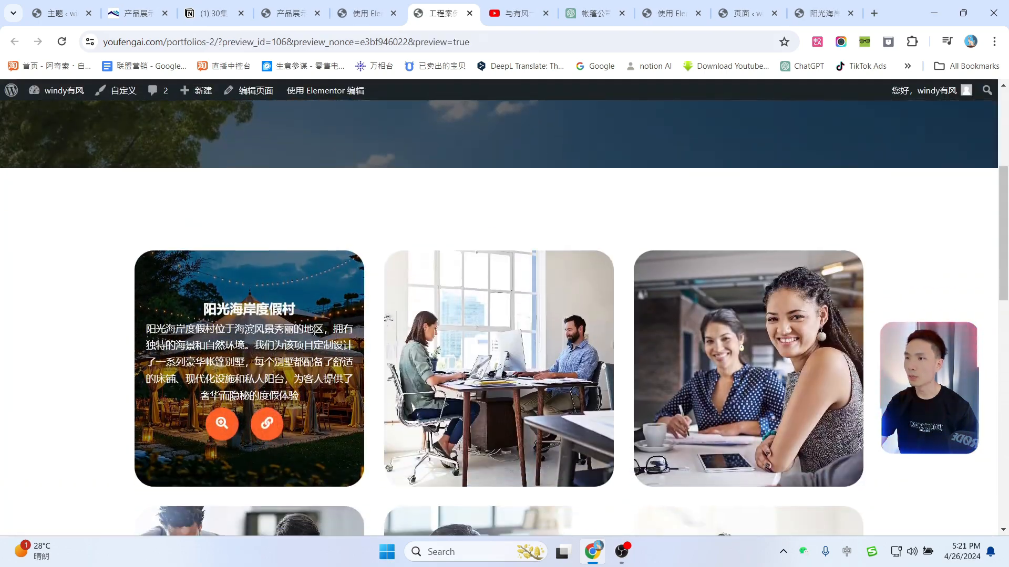
click(256, 426)
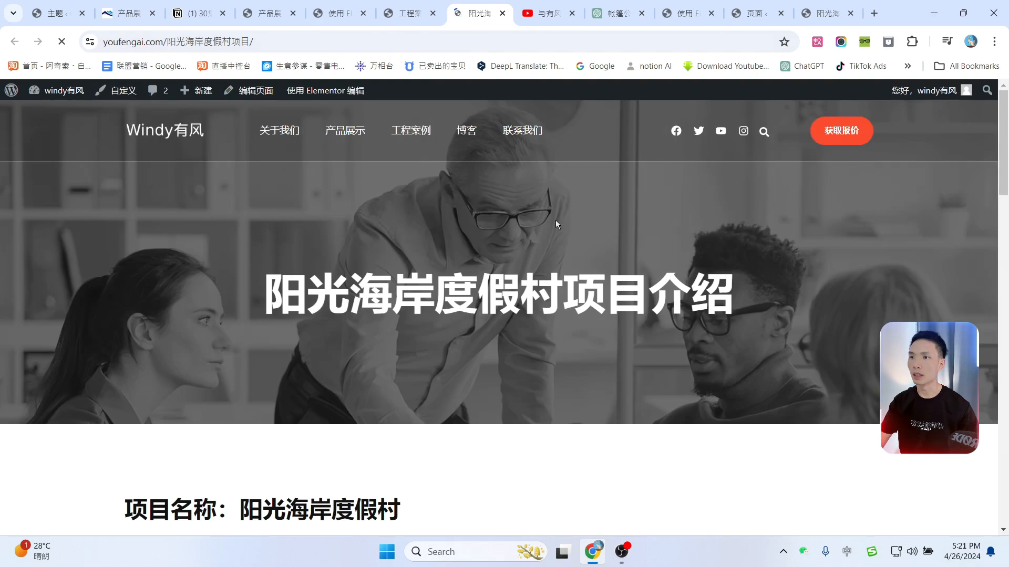
scroll(556, 225, down, 19)
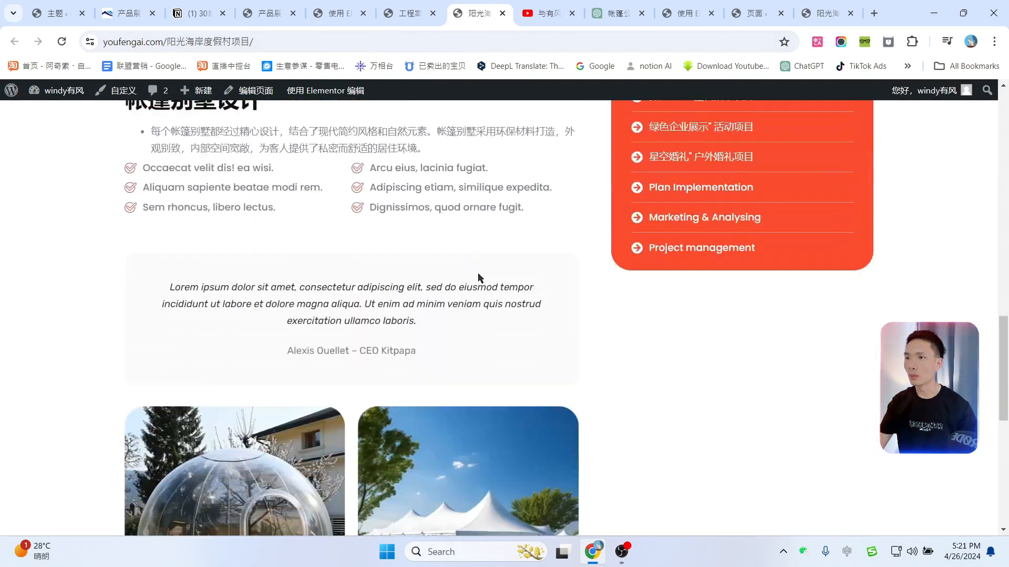
scroll(478, 278, up, 8)
scroll(497, 261, down, 3)
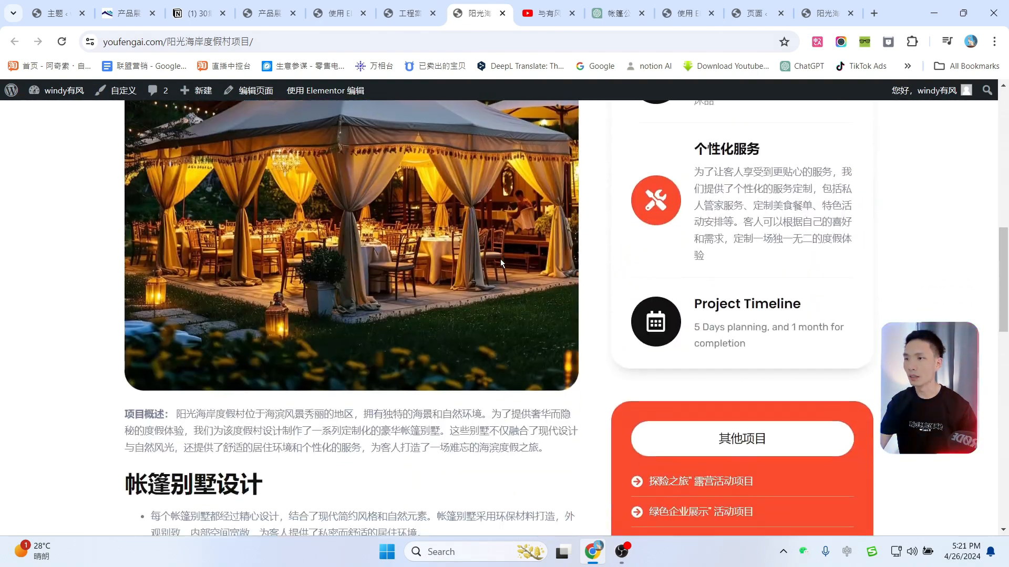
scroll(500, 260, down, 15)
scroll(500, 259, up, 13)
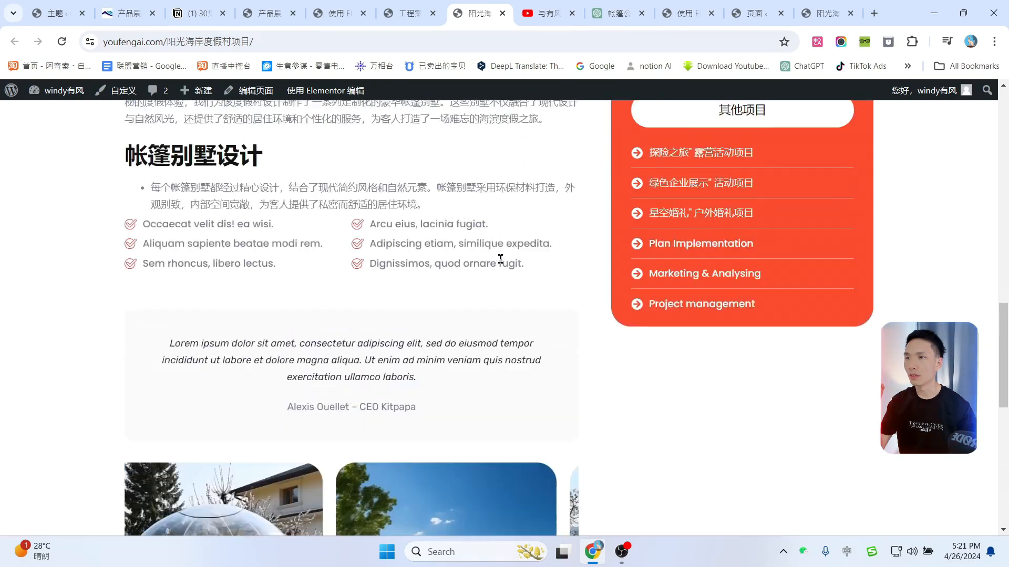
scroll(500, 259, up, 7)
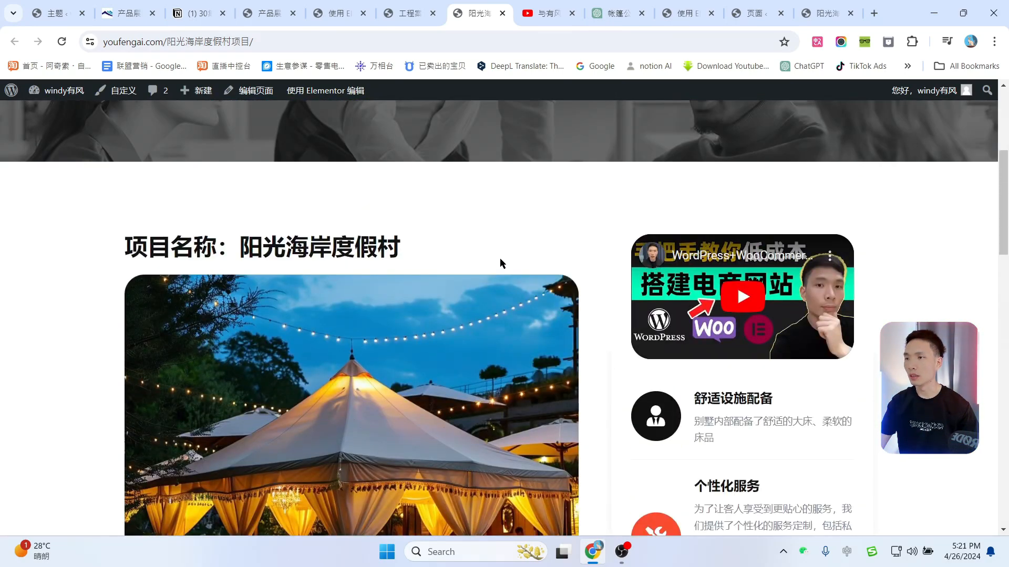
scroll(506, 183, down, 3)
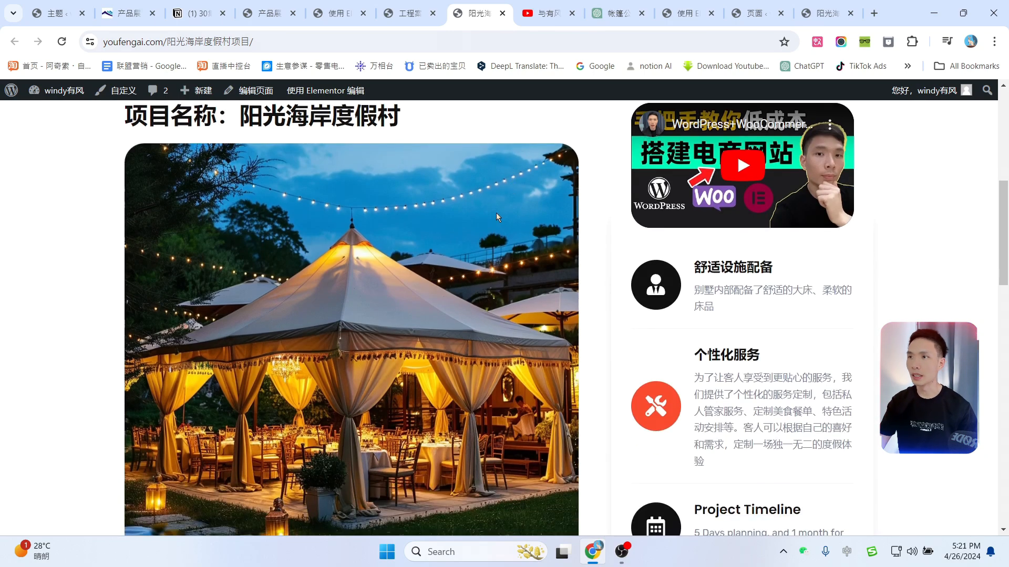
click(336, 13)
scroll(847, 250, down, 3)
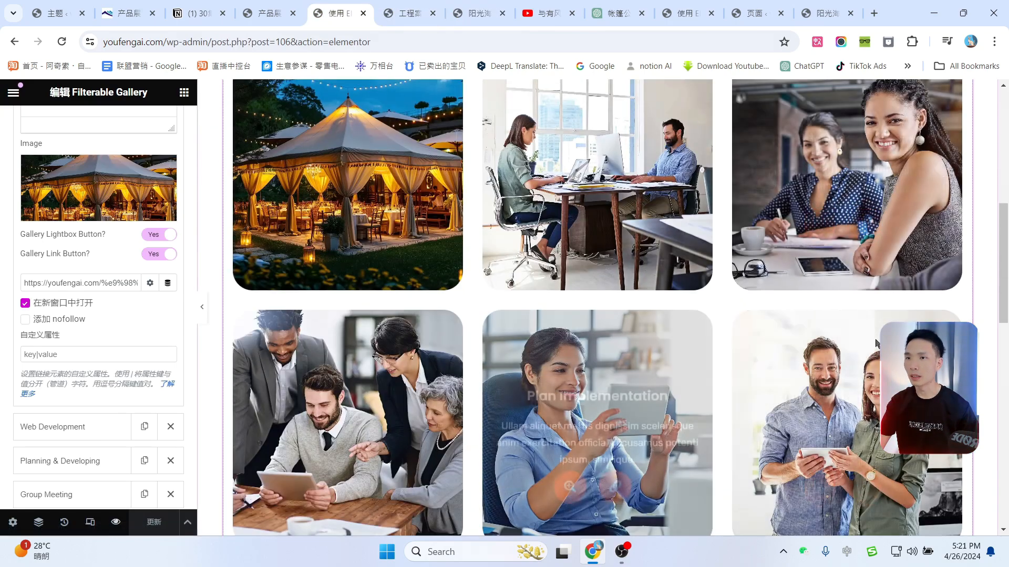
Step: Delete the Subscribe section, update the cases page, and open 联系我们 in Elementor
scroll(876, 344, down, 5)
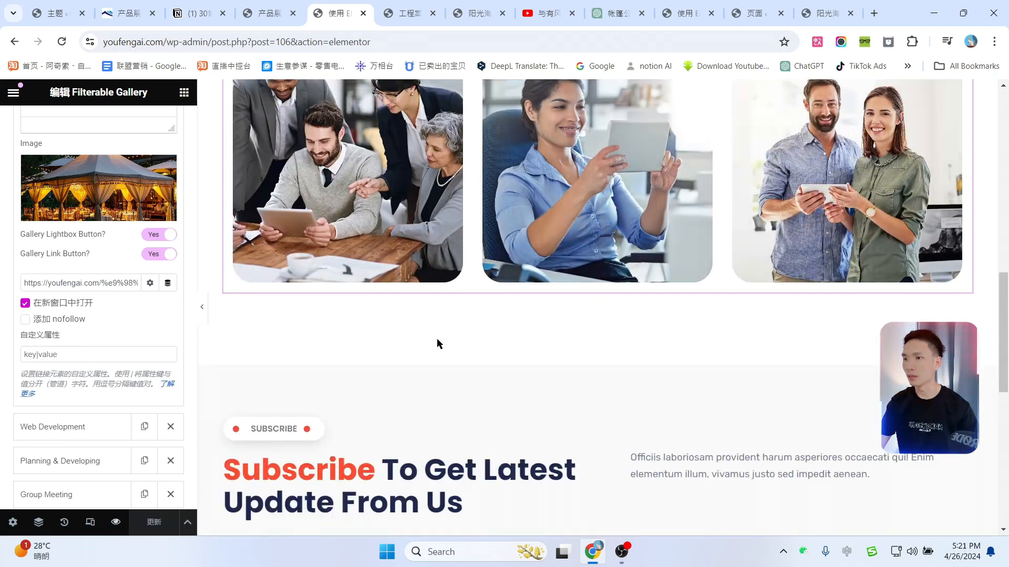
scroll(437, 343, down, 4)
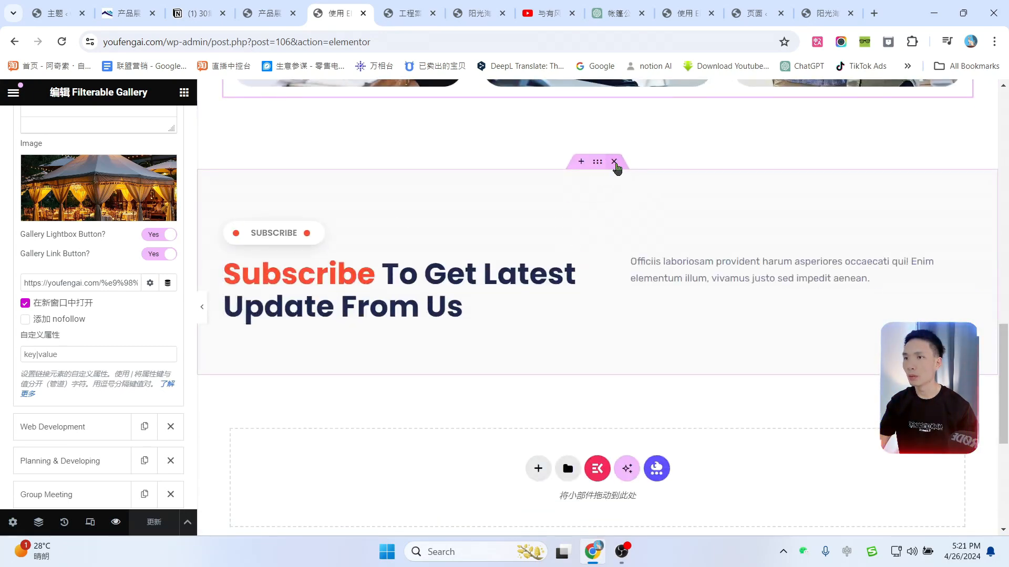
click(614, 162)
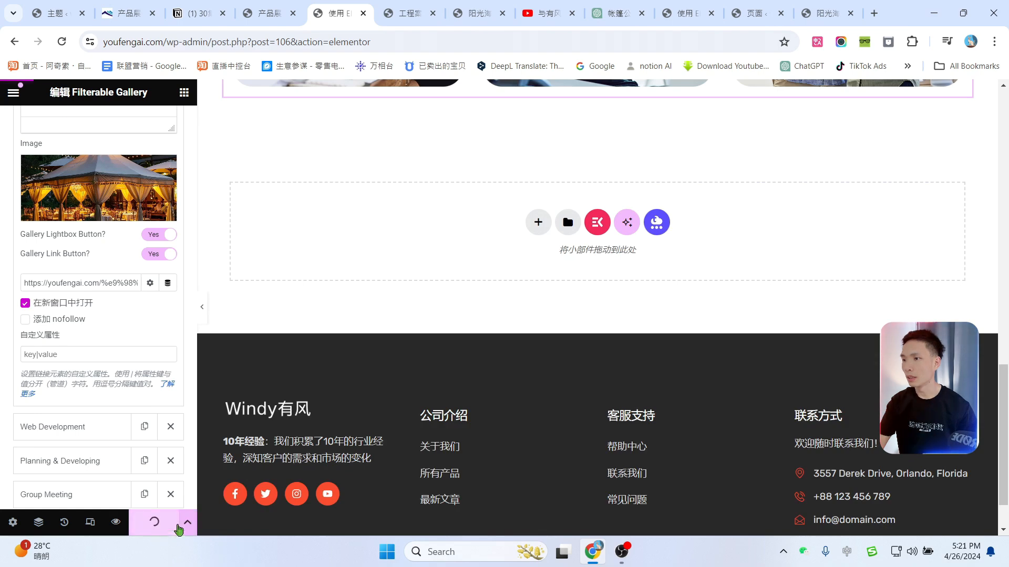
click(116, 522)
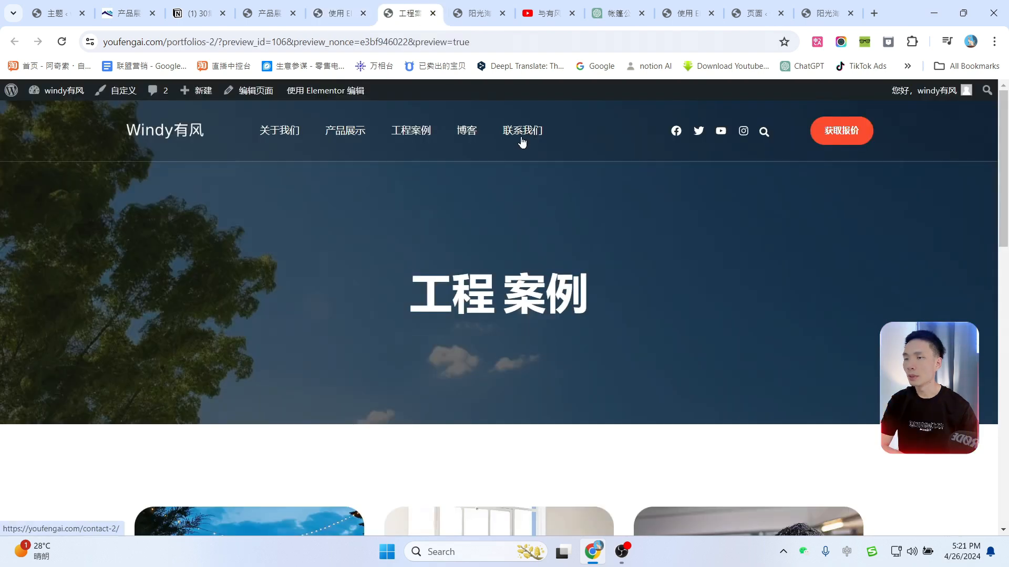
click(534, 141)
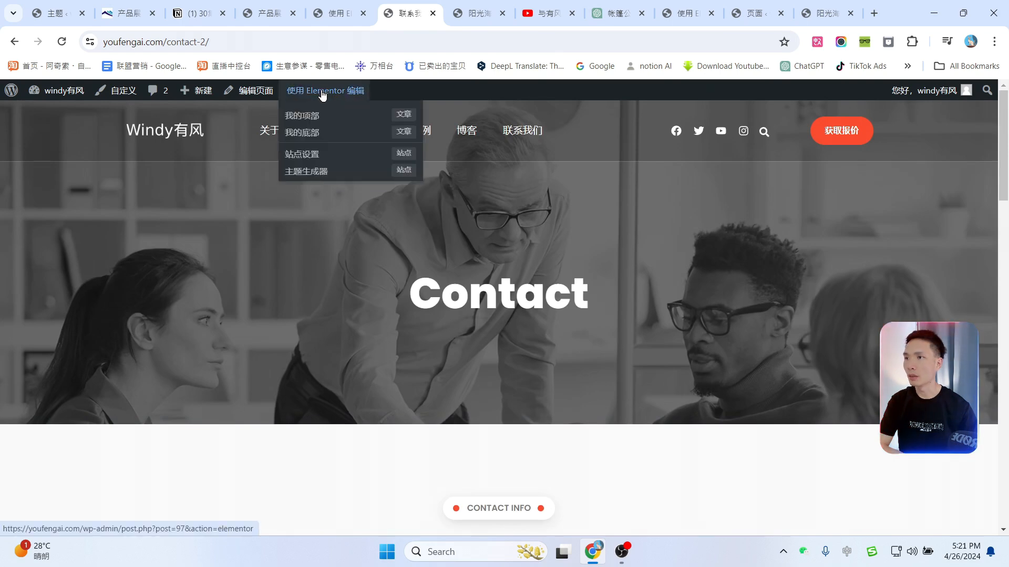
click(322, 93)
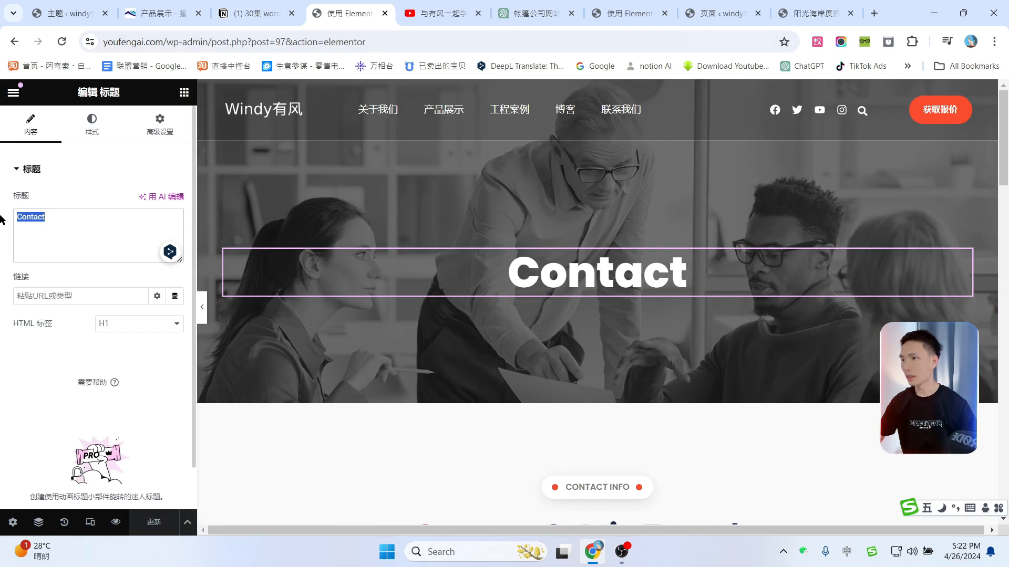
Step: Change the contact heading title to 联系 & 我们
text(联系我们)
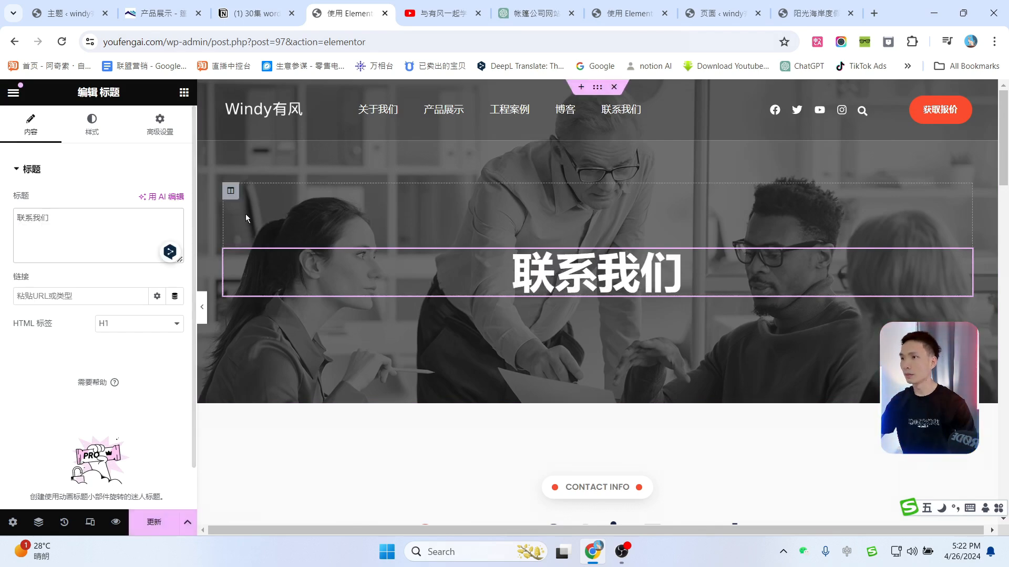
scroll(616, 308, down, 4)
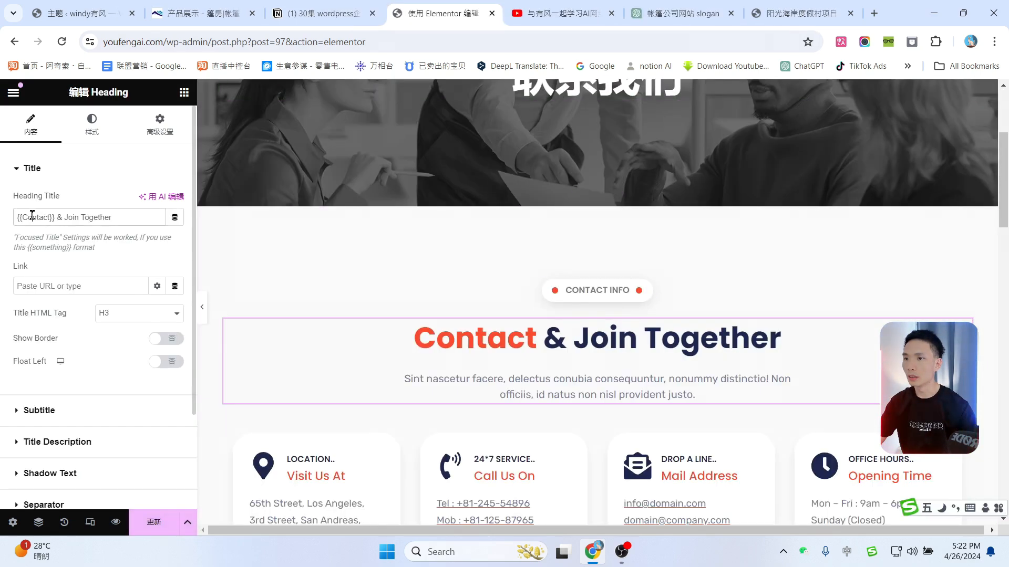
text(联系)
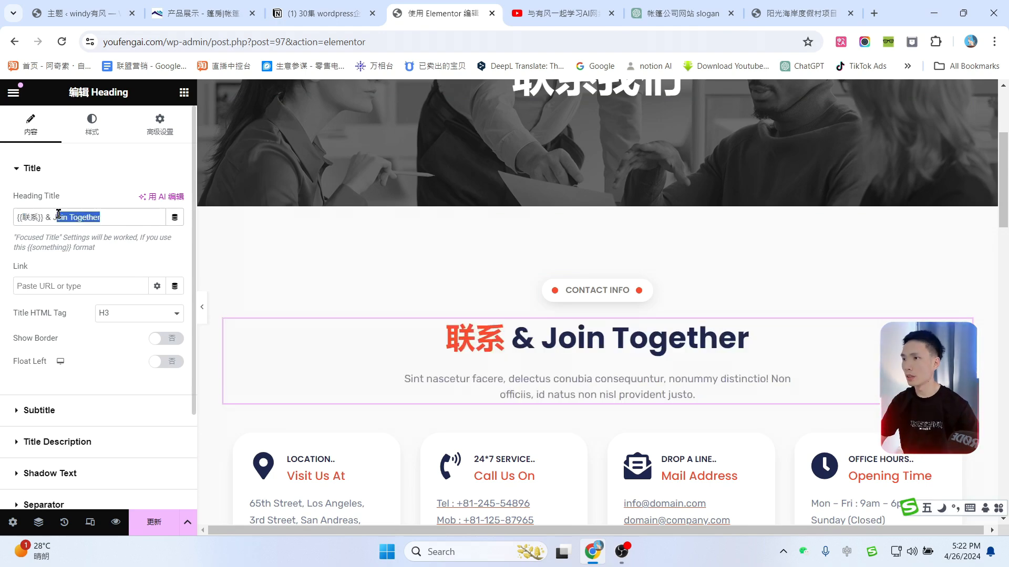
text(我们)
Step: Copy the Chinese coverage-and-reputation paragraph from the live site and paste it as the heading description
scroll(525, 288, down, 3)
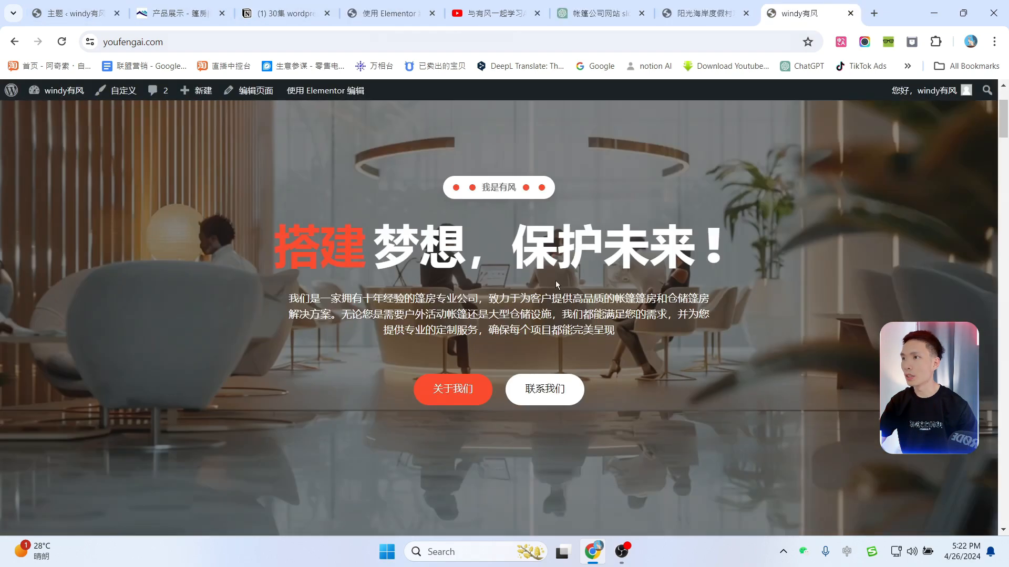
scroll(556, 280, down, 11)
scroll(616, 335, down, 20)
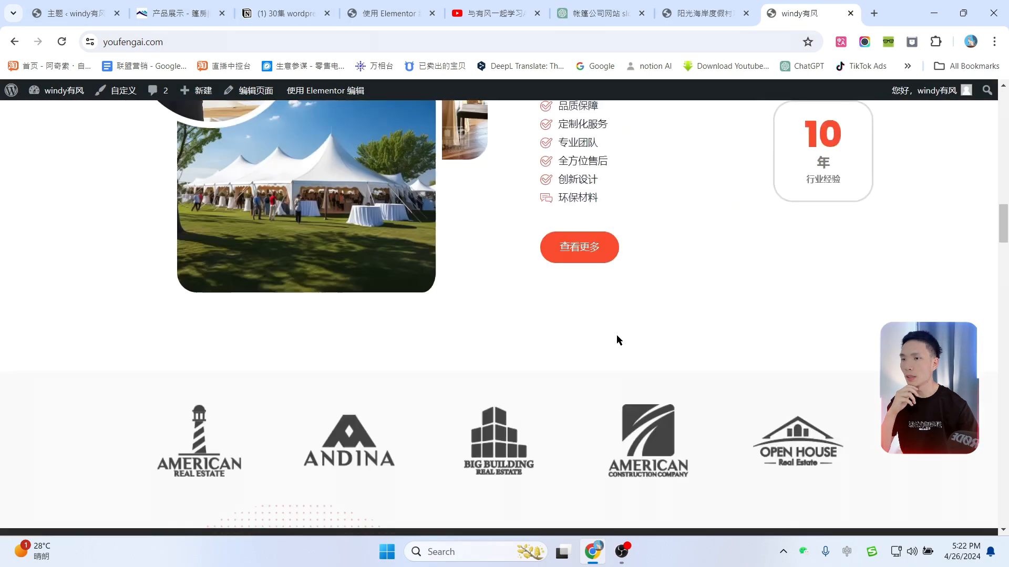
scroll(615, 334, down, 15)
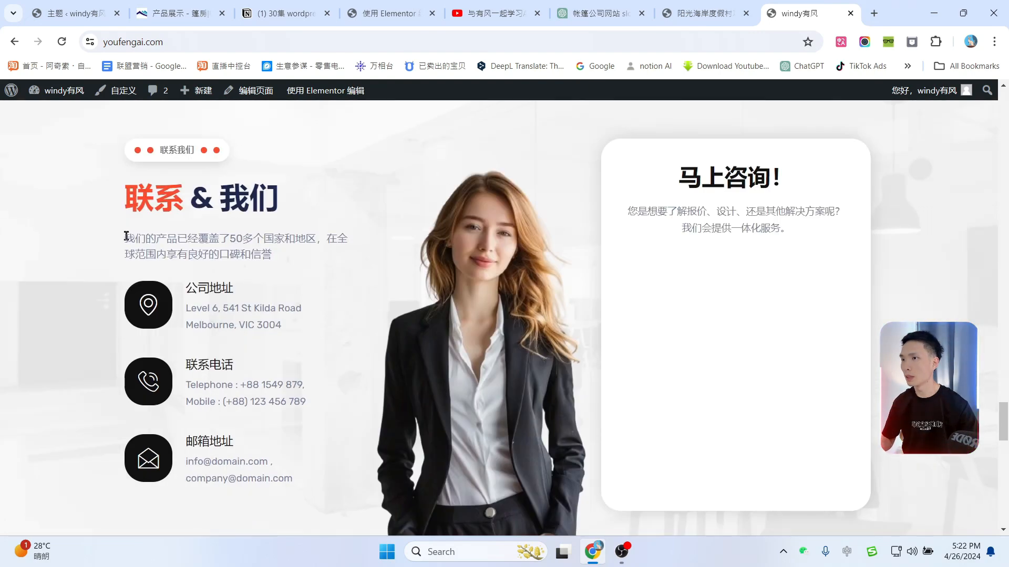
drag(126, 237, 292, 259)
key(ctrl+c)
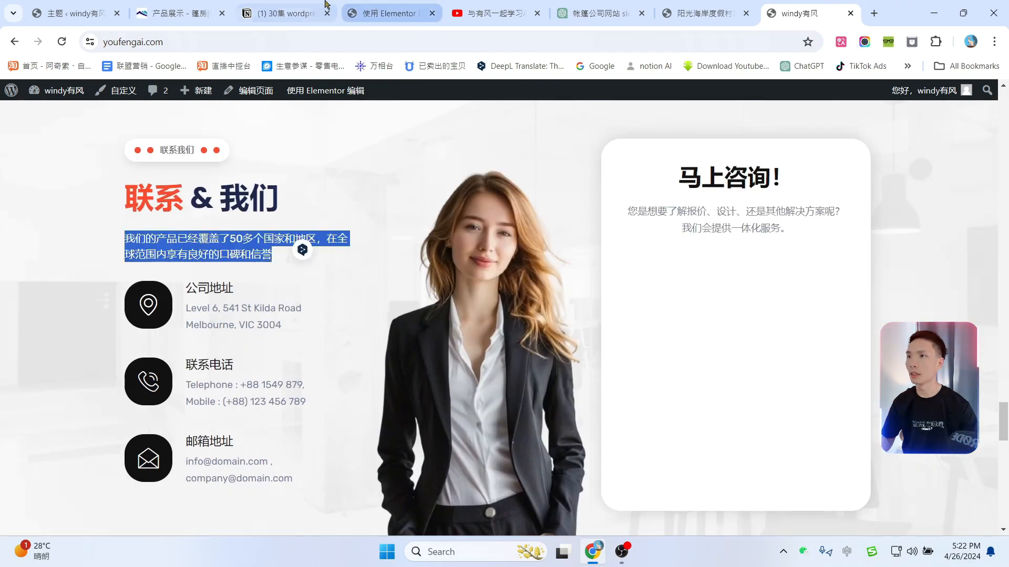
click(389, 13)
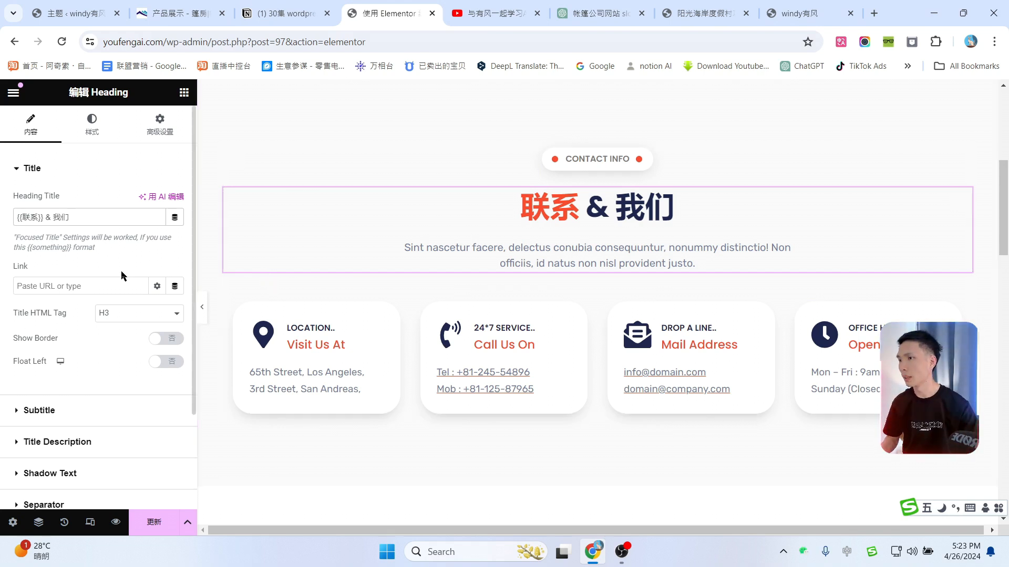
scroll(33, 391, down, 2)
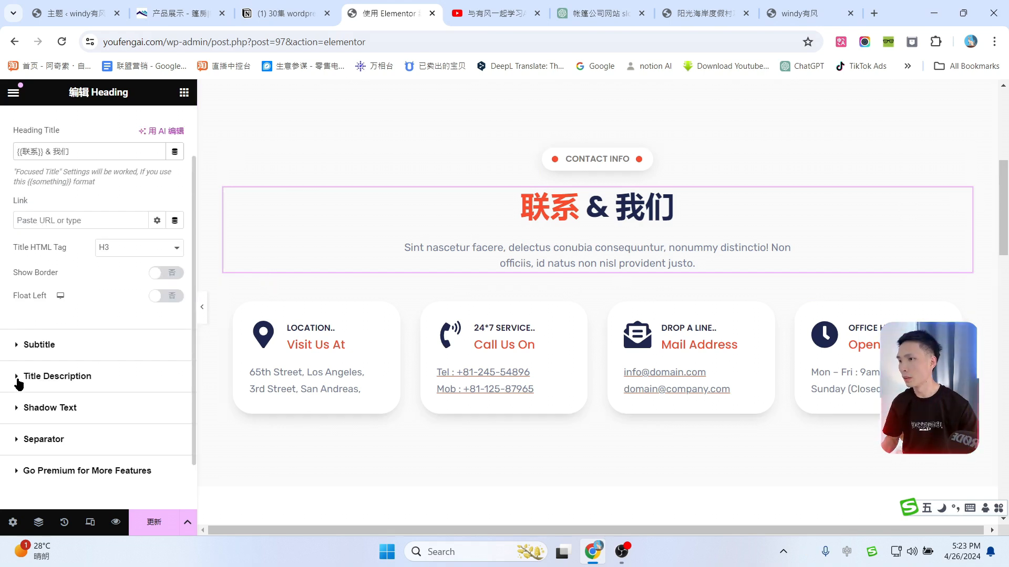
click(19, 381)
triple_click(82, 377)
key(ctrl+v)
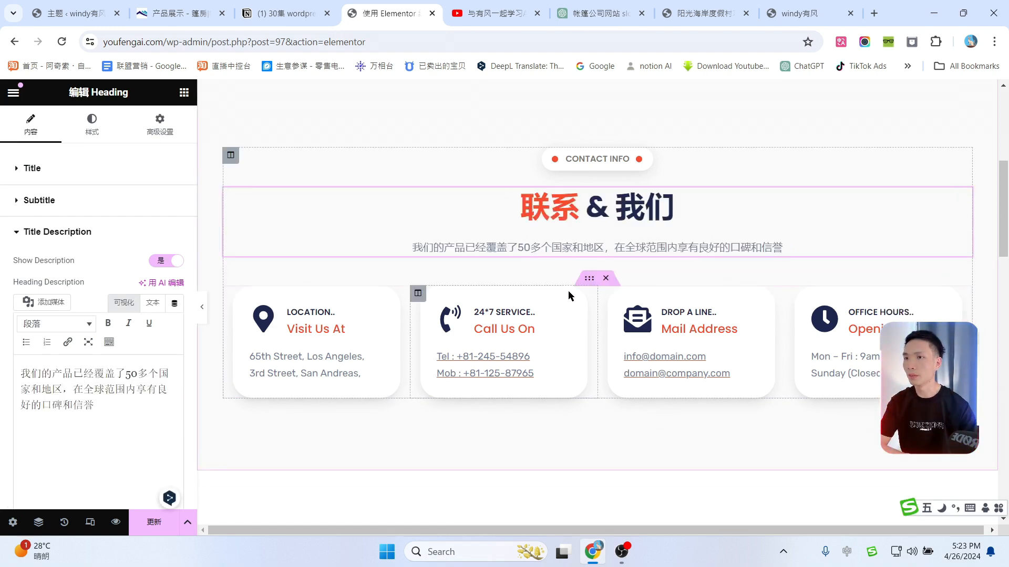
Step: Title the address card 地址 with subtitle 联系地址
click(378, 312)
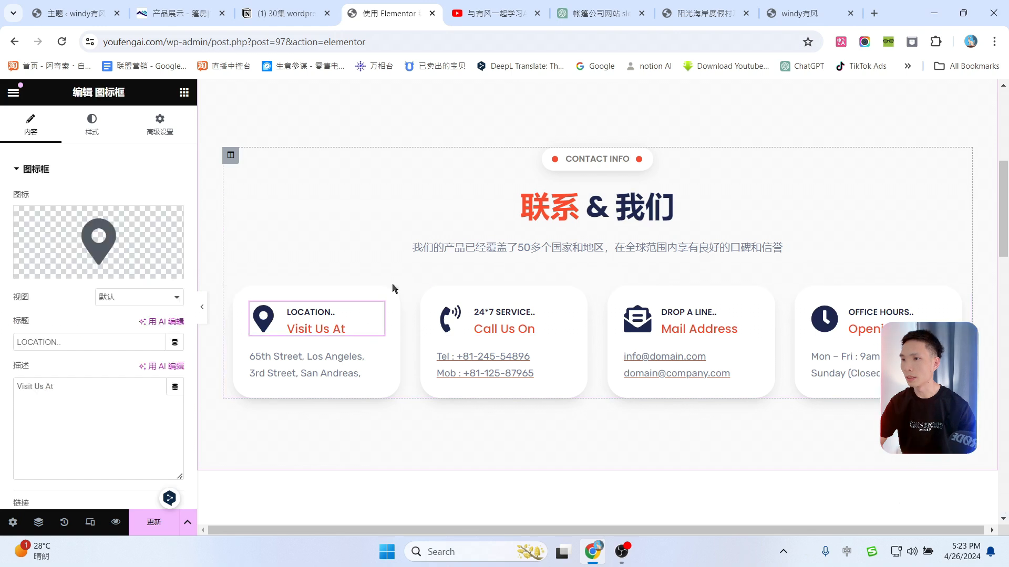
drag(84, 348, 1, 344)
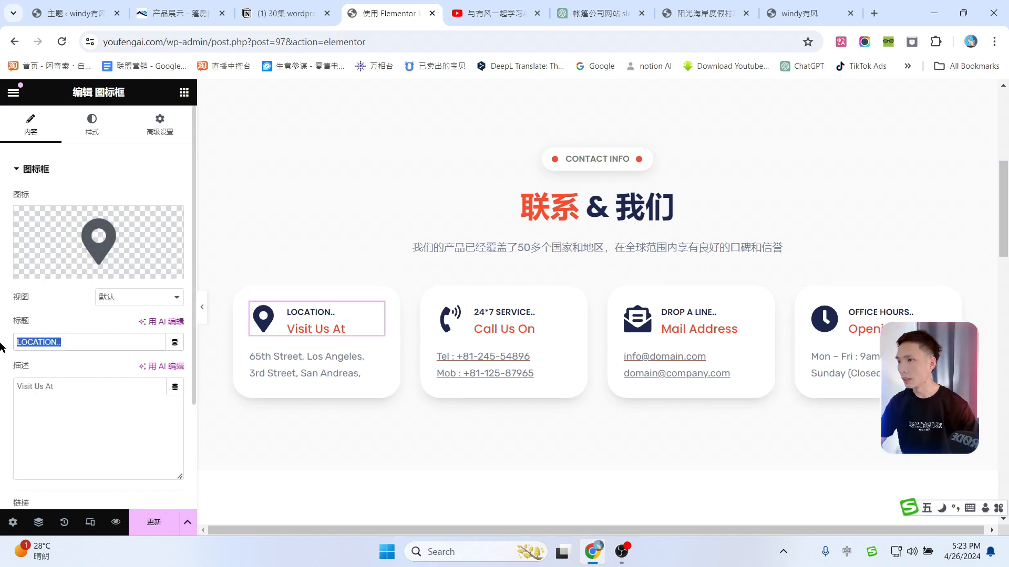
text(地址)
key(Tab)
text(联系地址)
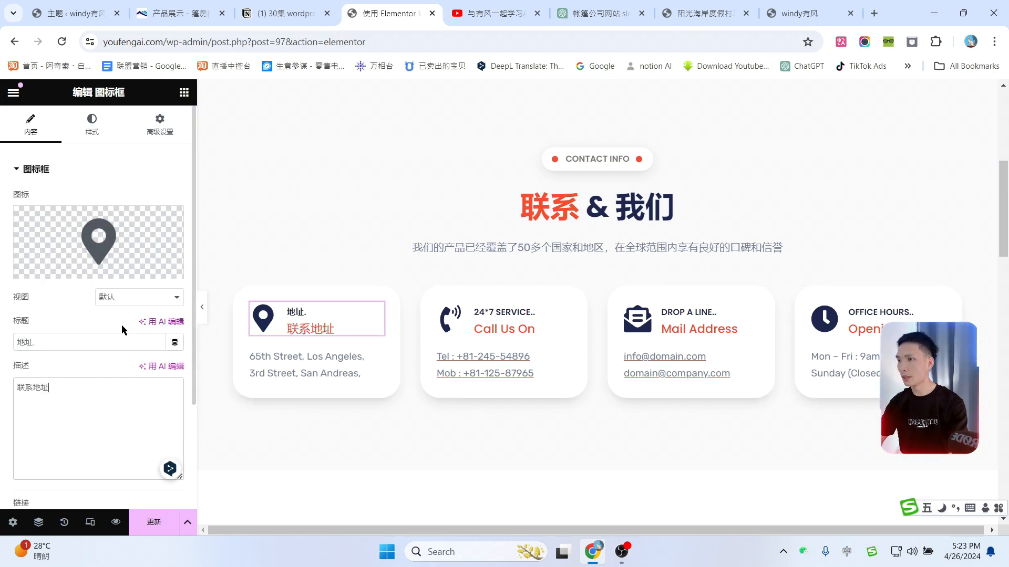
click(376, 359)
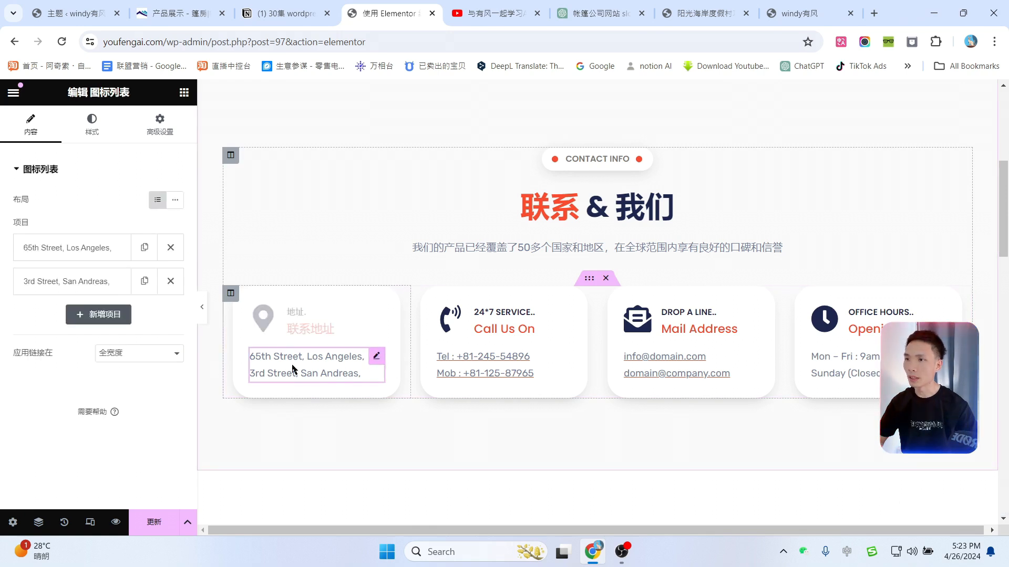
Step: Change the phone card to 24*7 服务热线 with subtitle 马上联系我们
click(566, 310)
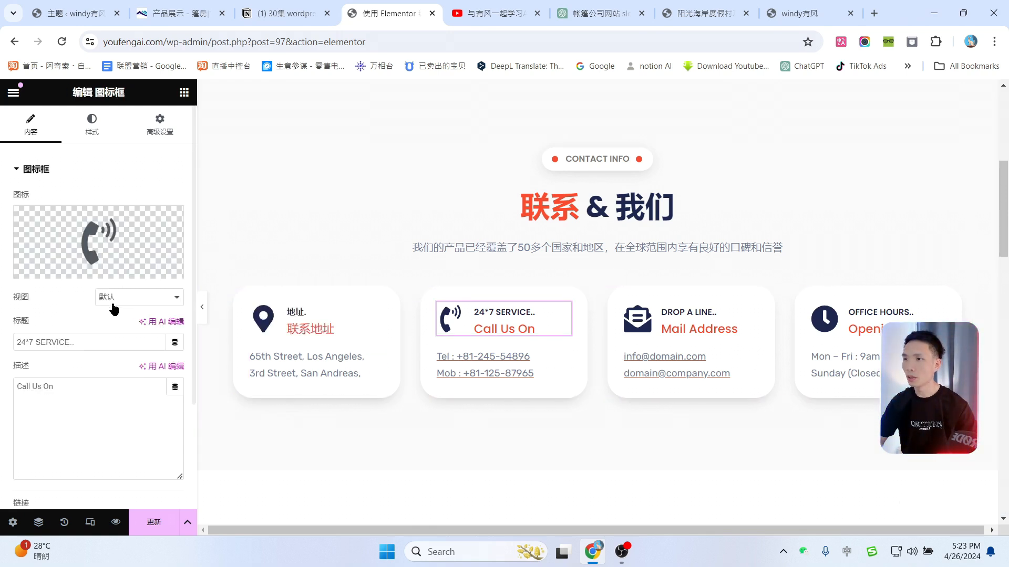
click(87, 339)
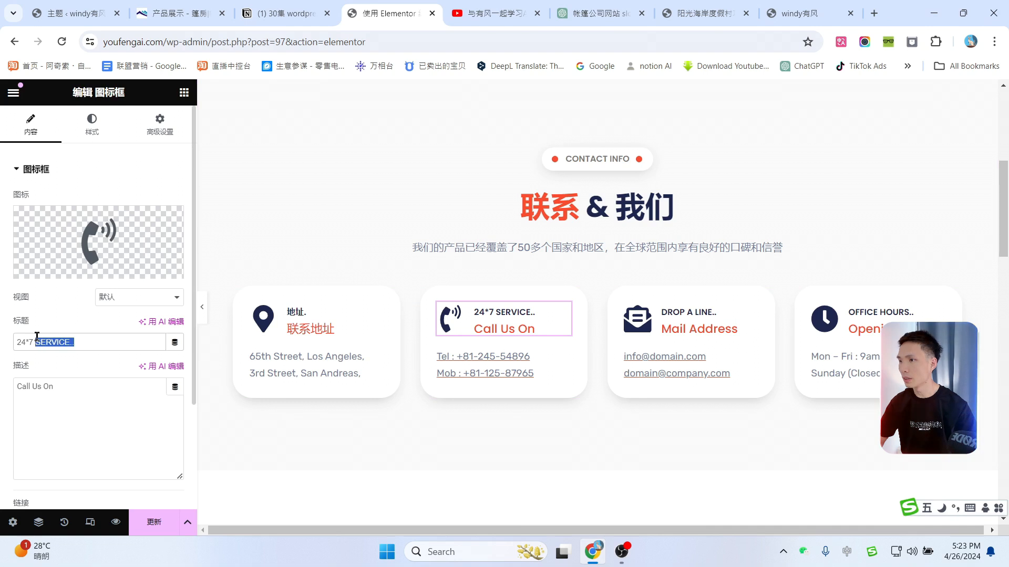
text(etl)
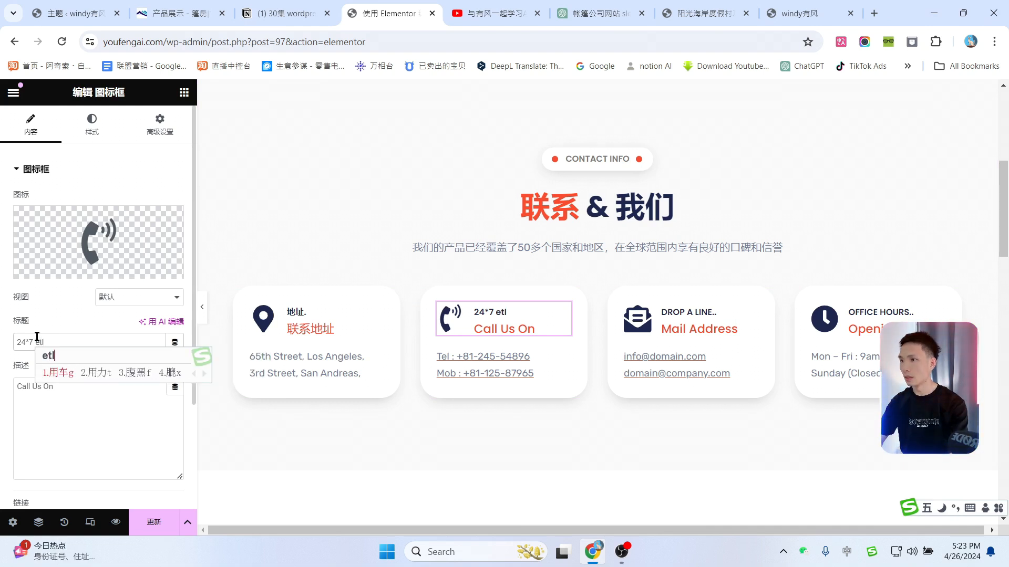
key(BackSpace)
key(BackSpace)
key(BackSpace)
text(服务热线)
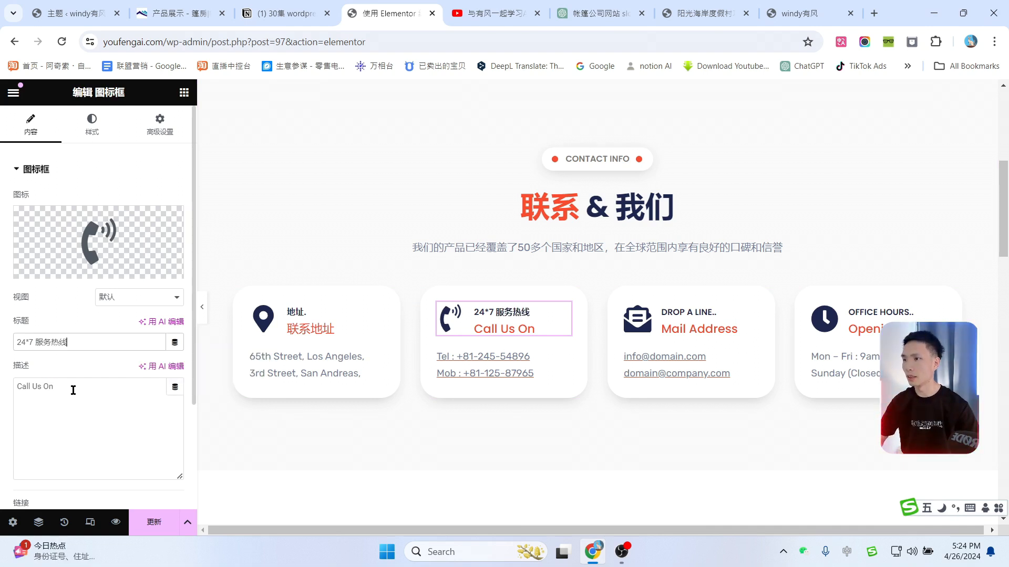
drag(73, 391, 2, 392)
text(马上but)
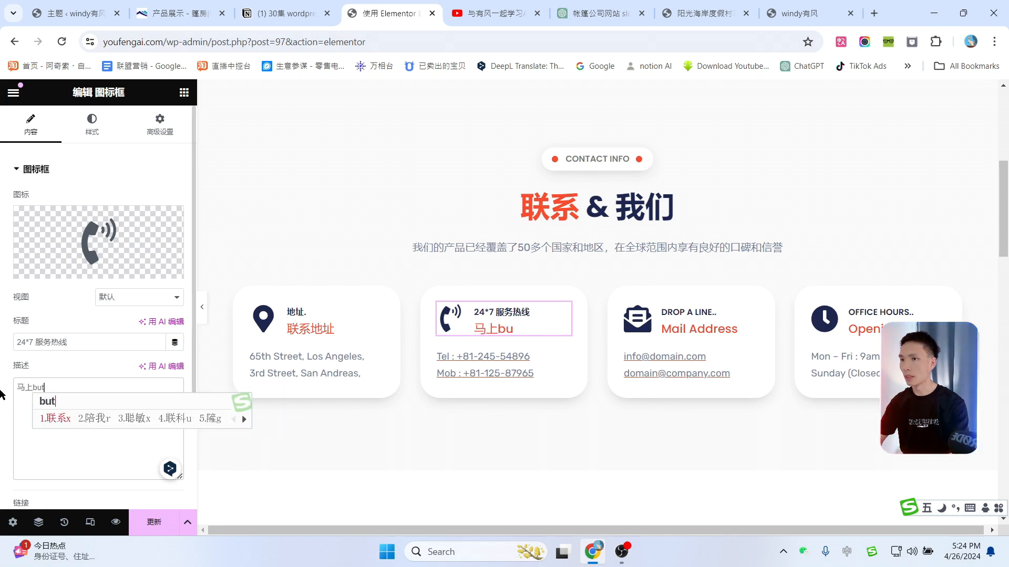
text(联系我们)
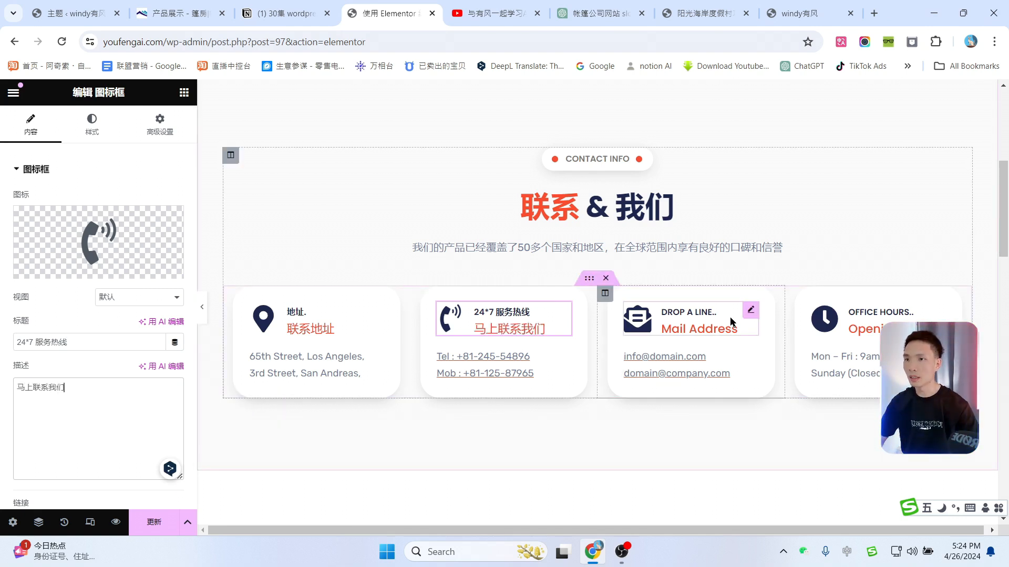
Step: Change the mail card to 邮箱 with subtitle 联系邮箱, then select the OFFICE HOURS title
click(750, 312)
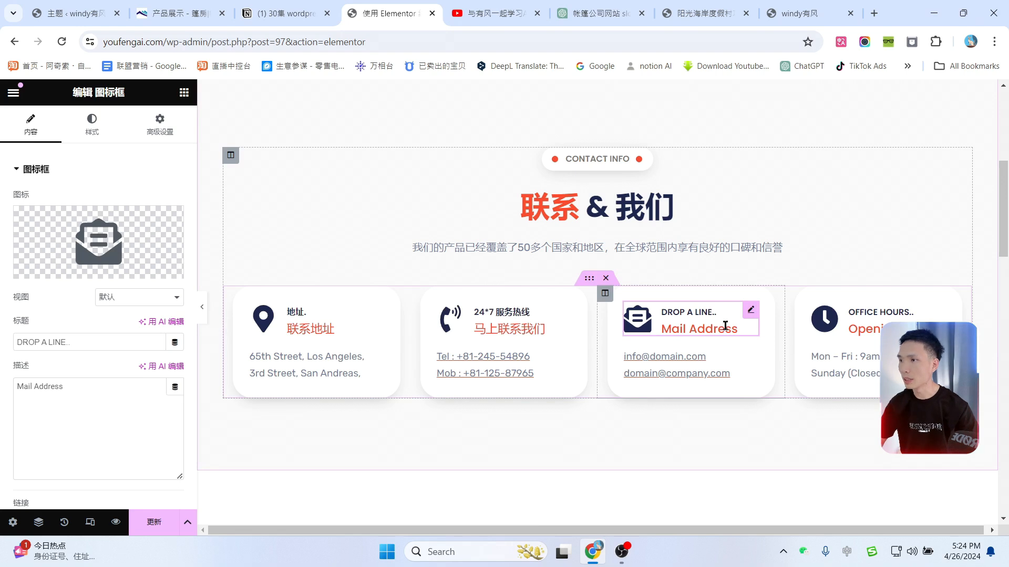
drag(63, 342, 17, 342)
text(邮箱)
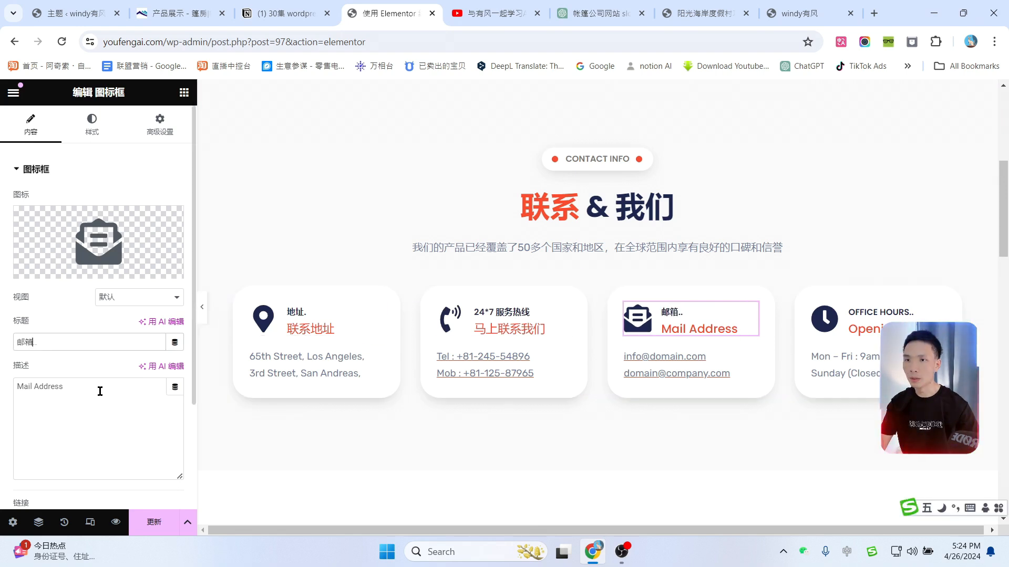
drag(99, 390, 16, 388)
text(联系邮箱)
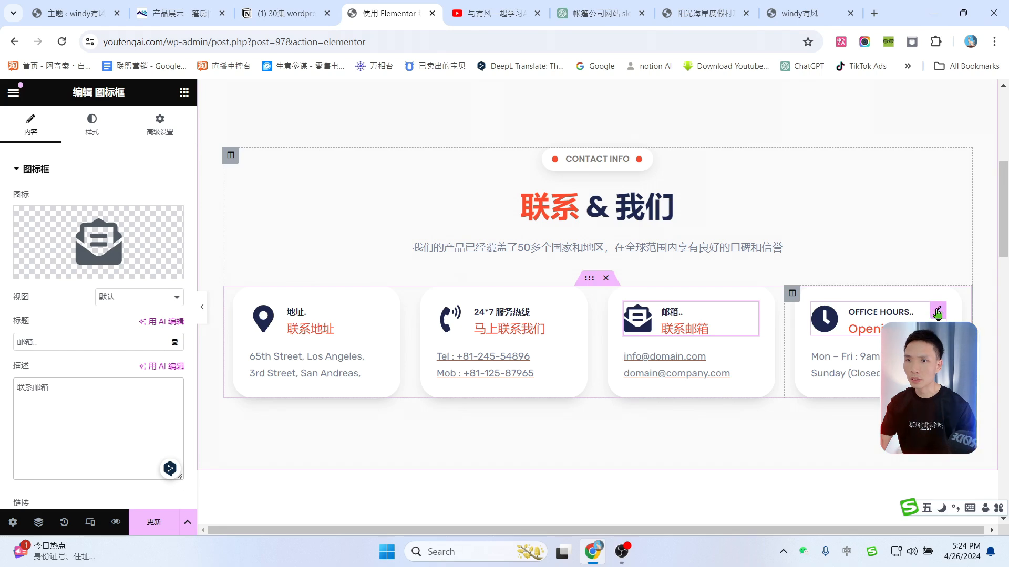
click(938, 312)
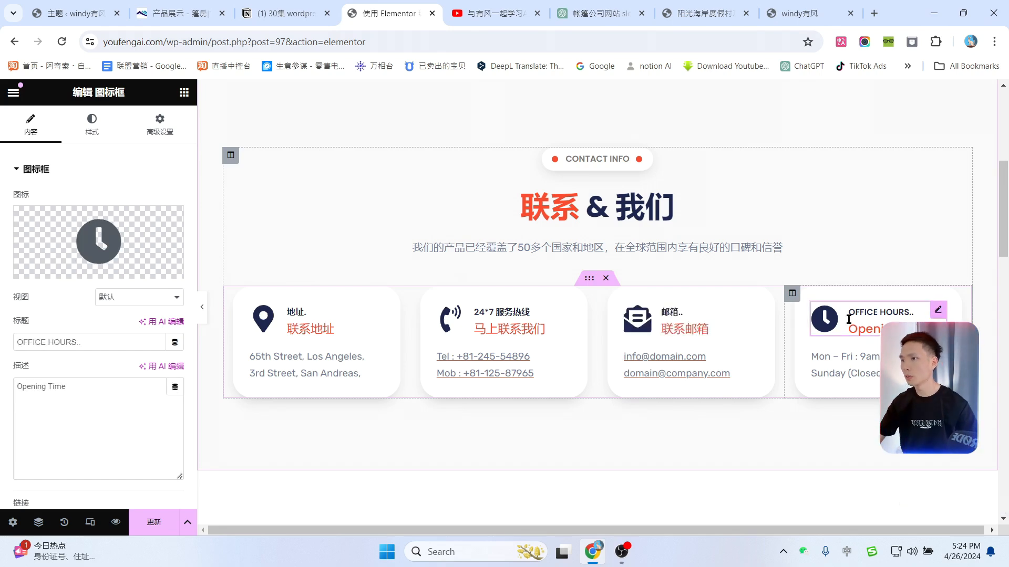
drag(77, 339, 3, 343)
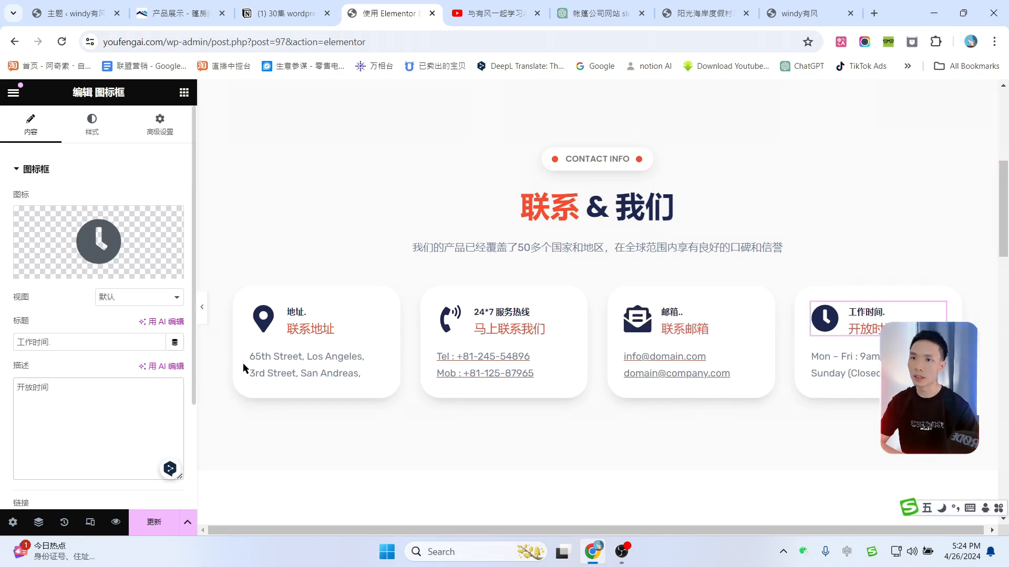
scroll(748, 390, down, 5)
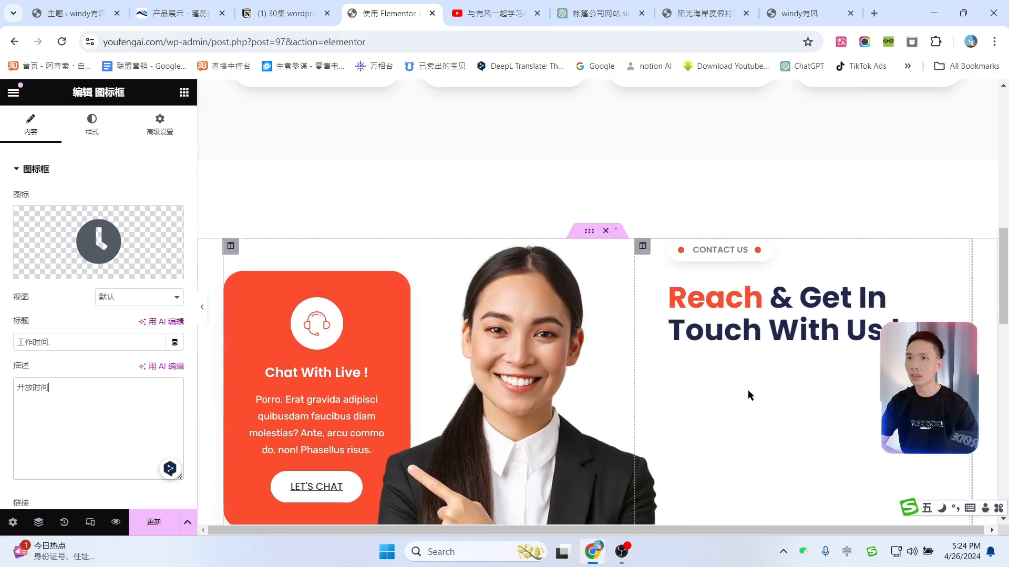
Step: Replace the pointing-woman photo with the woman-in-black-blazer photo from the media library
scroll(748, 389, up, 7)
scroll(796, 260, down, 8)
scroll(797, 260, down, 1)
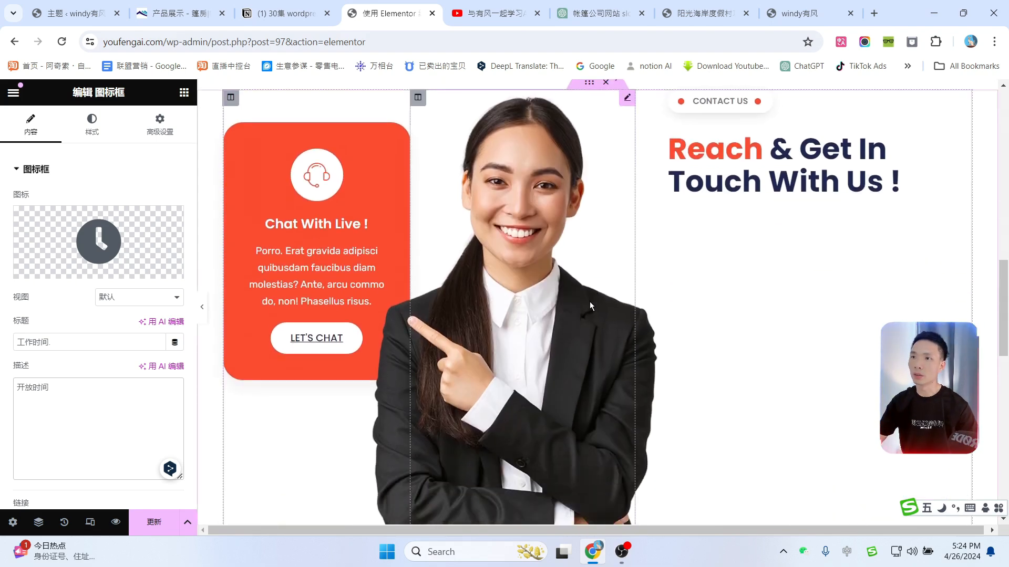
scroll(590, 302, up, 1)
click(627, 164)
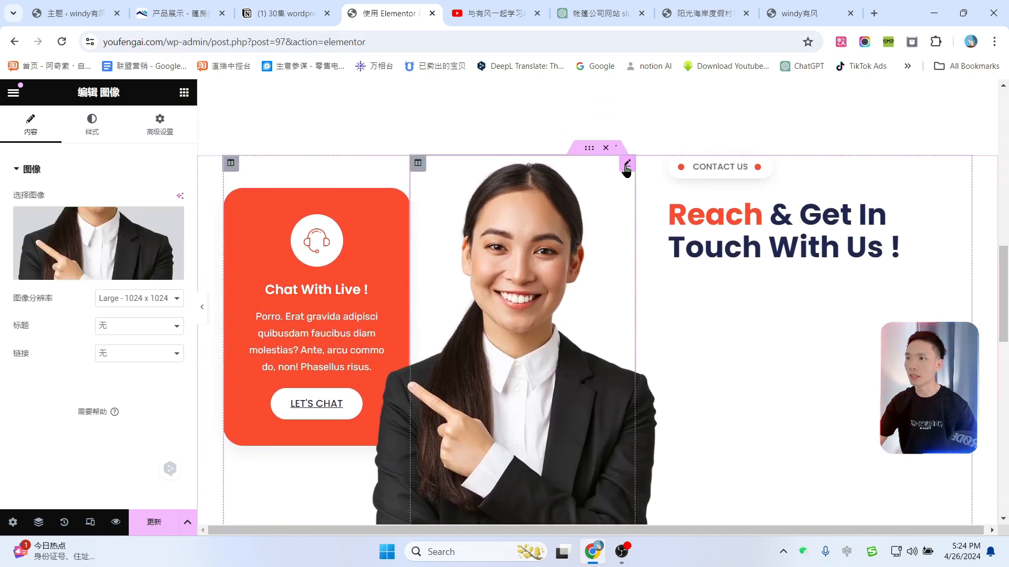
click(93, 272)
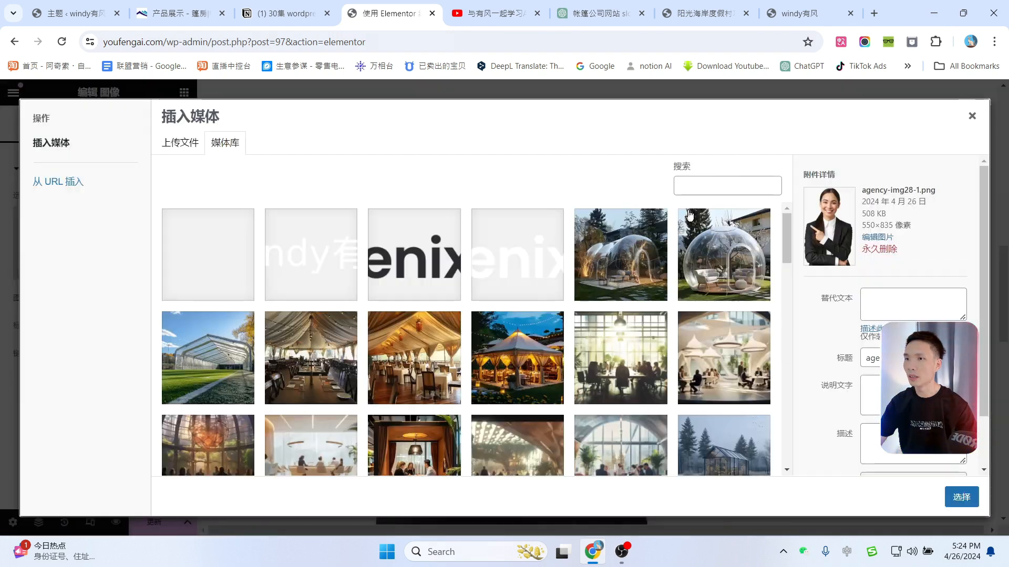
scroll(557, 295, down, 5)
scroll(567, 302, down, 2)
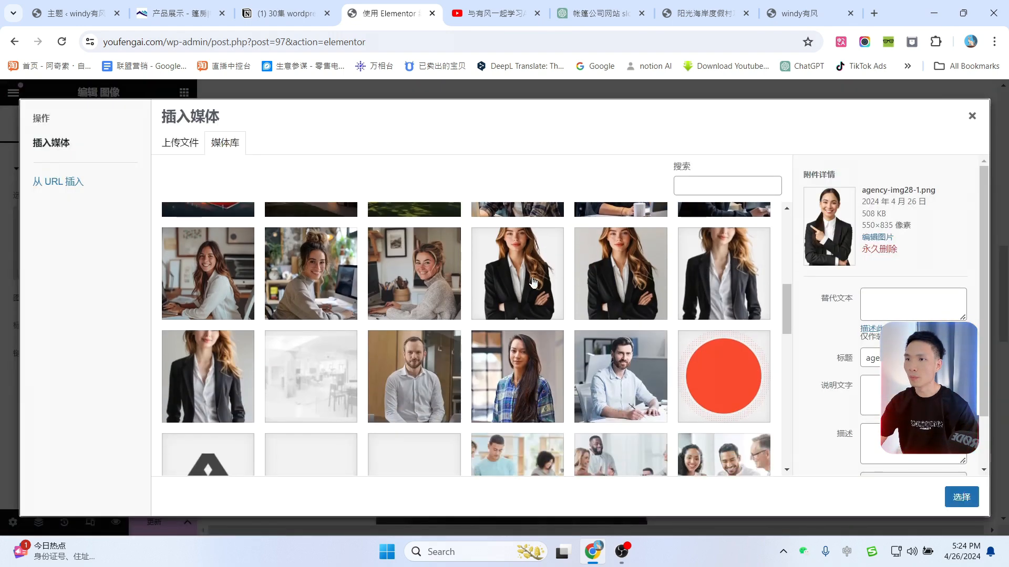
click(531, 283)
click(972, 498)
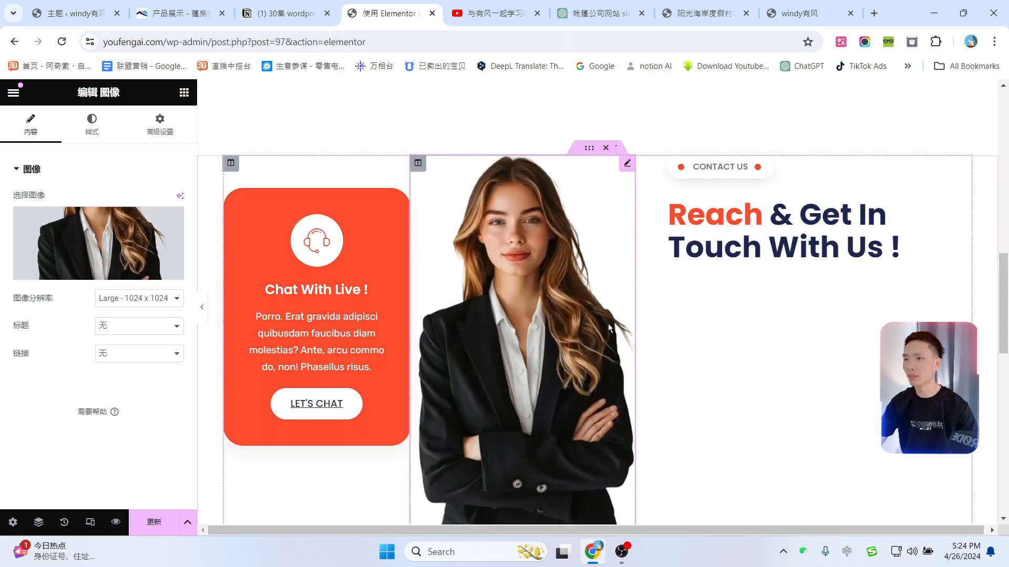
Step: Title the live-chat card 在线客服 and relabel its button 马上联系, linked to the contact page
scroll(573, 333, down, 3)
scroll(589, 357, up, 4)
scroll(619, 331, down, 2)
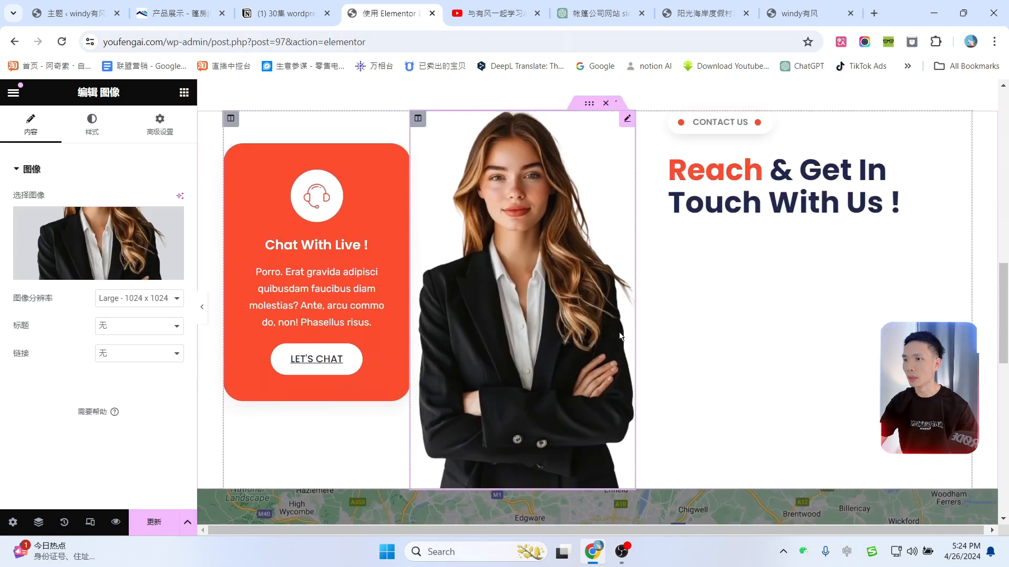
scroll(376, 228, up, 1)
click(384, 220)
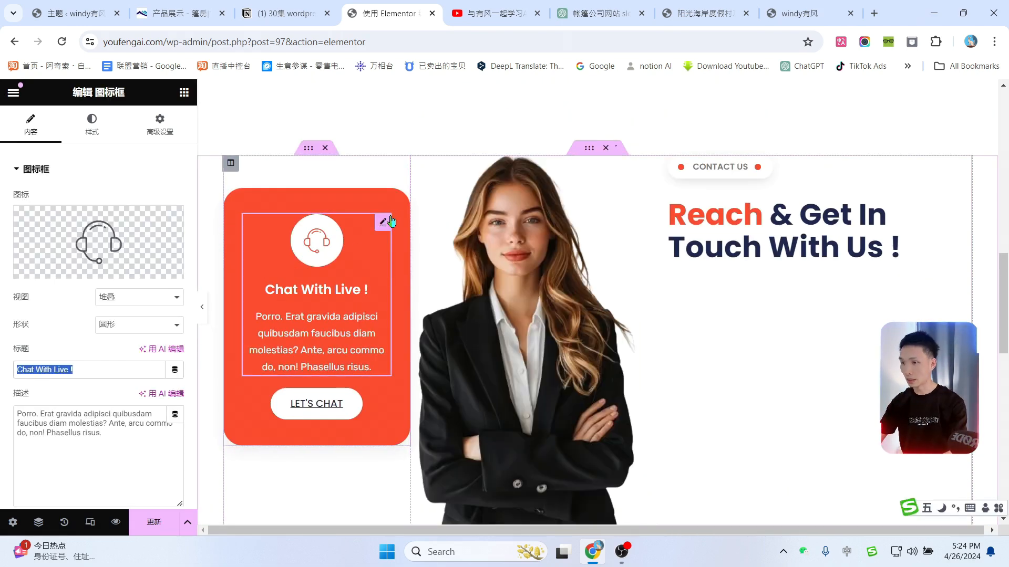
text(在线p)
text(客服)
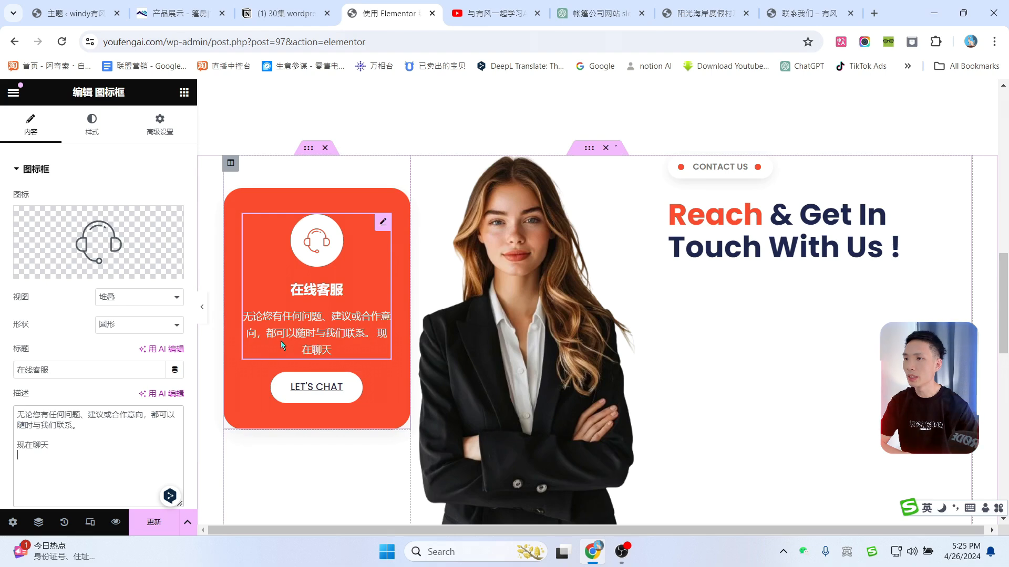
click(384, 384)
drag(144, 228, 87, 229)
text(cn h )
text(马上联系)
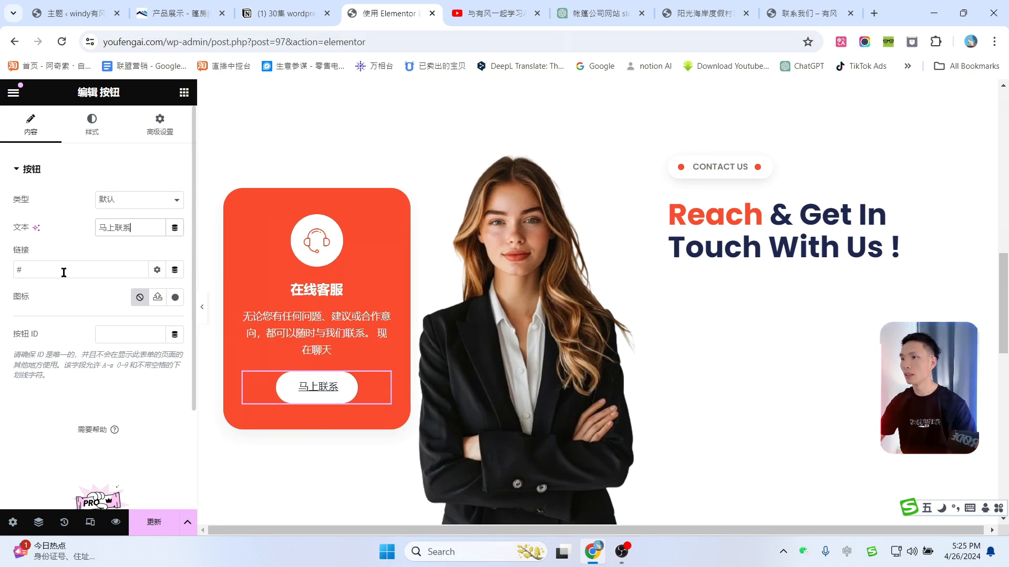
text(conyt)
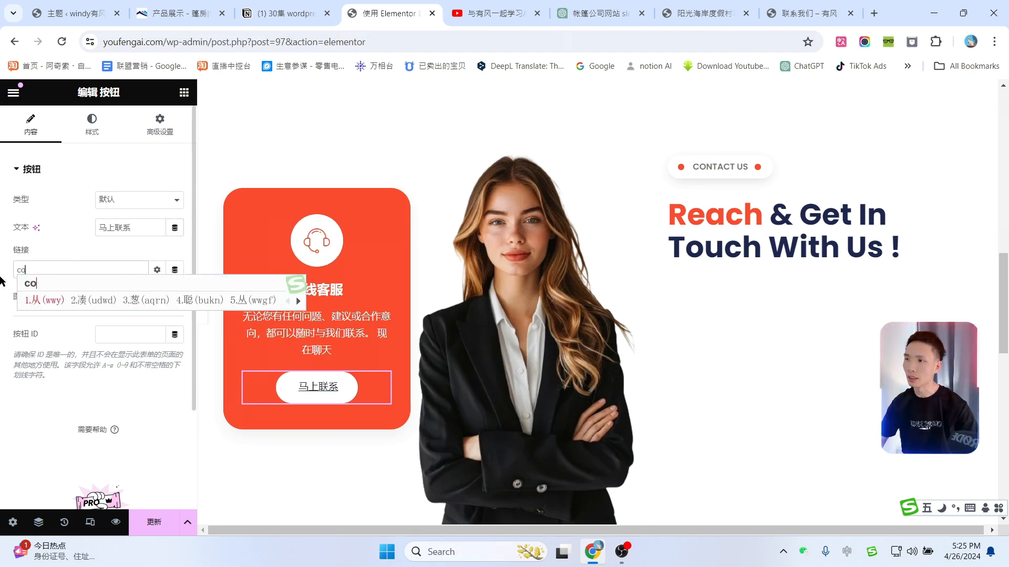
key(shift)
key(BackSpace)
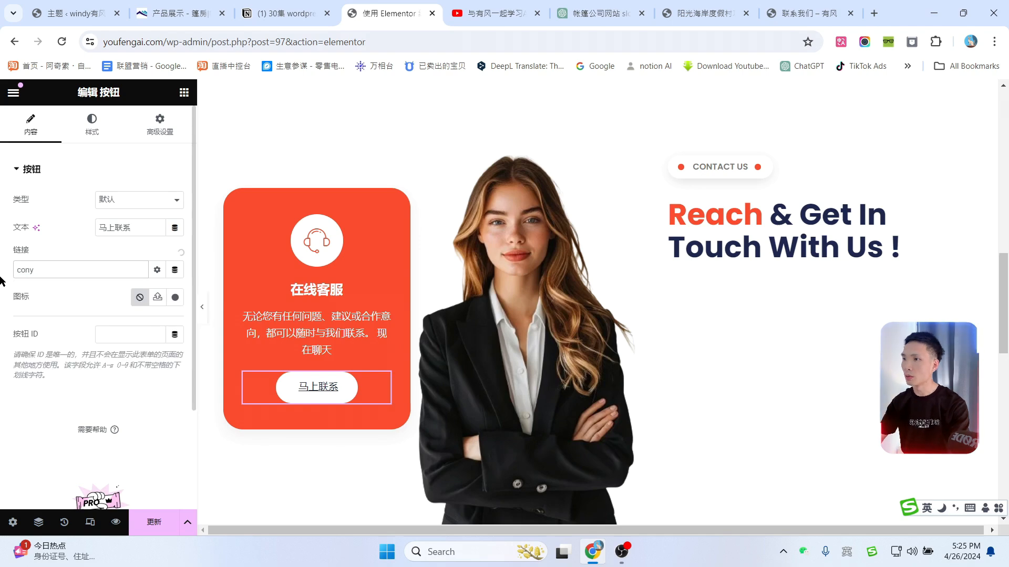
key(BackSpace)
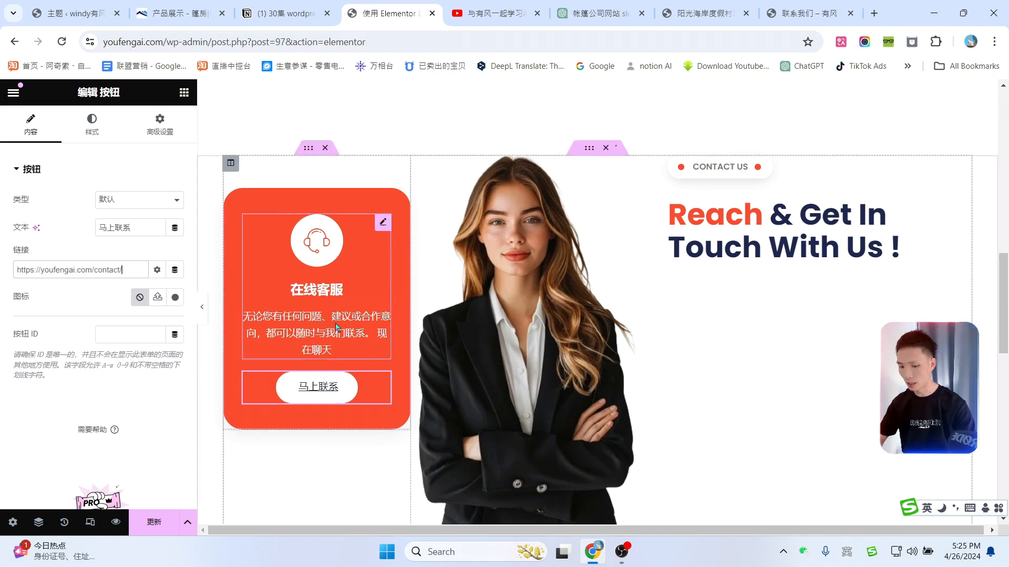
Step: Retitle the Reach & Get In Touch heading to 现在 & 与我们联系!
click(783, 231)
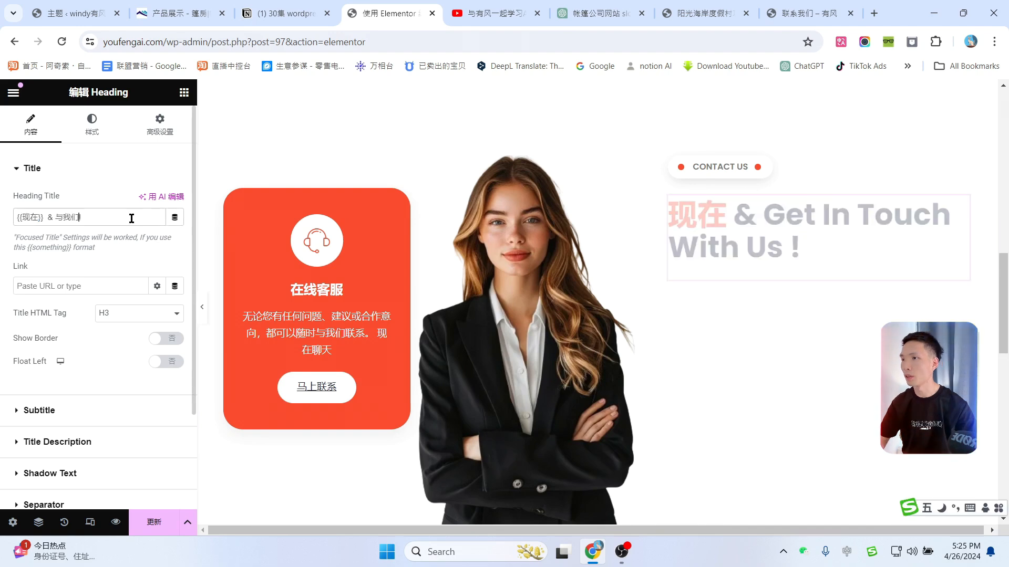
text(联系!)
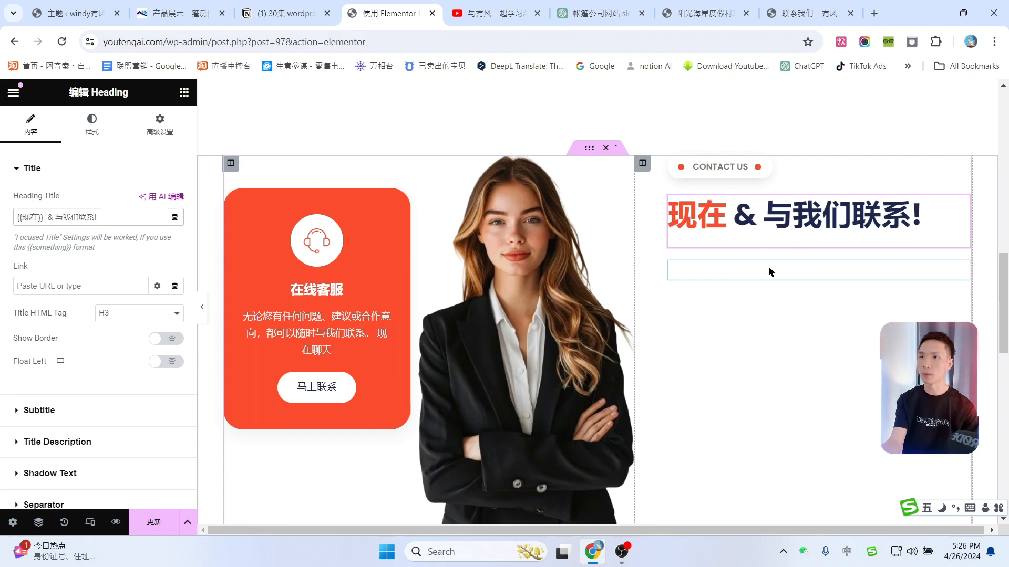
click(779, 276)
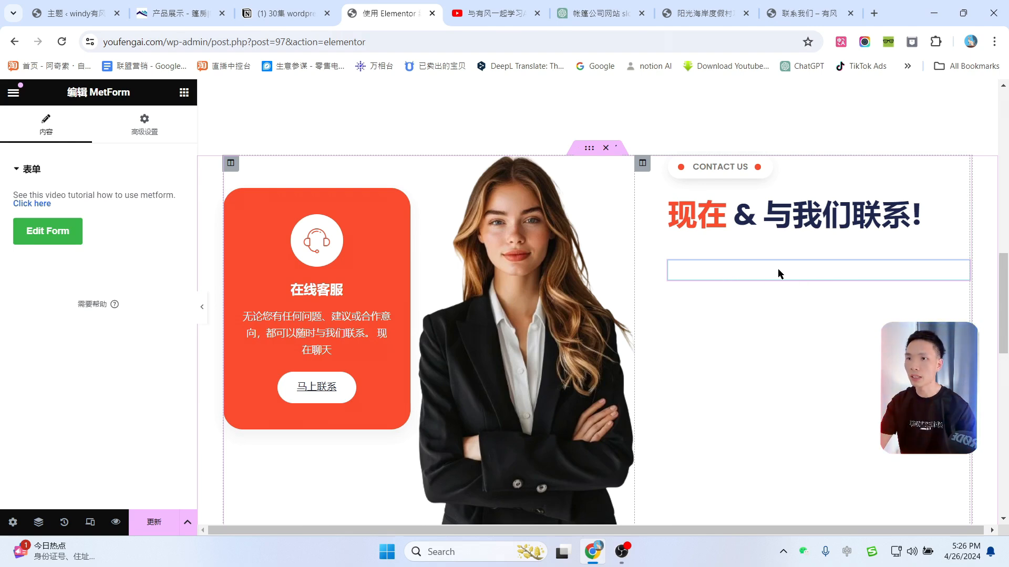
Step: Add a new MetForm form named 联系表单1 from the Blank Template and open it with 编辑表单
click(51, 238)
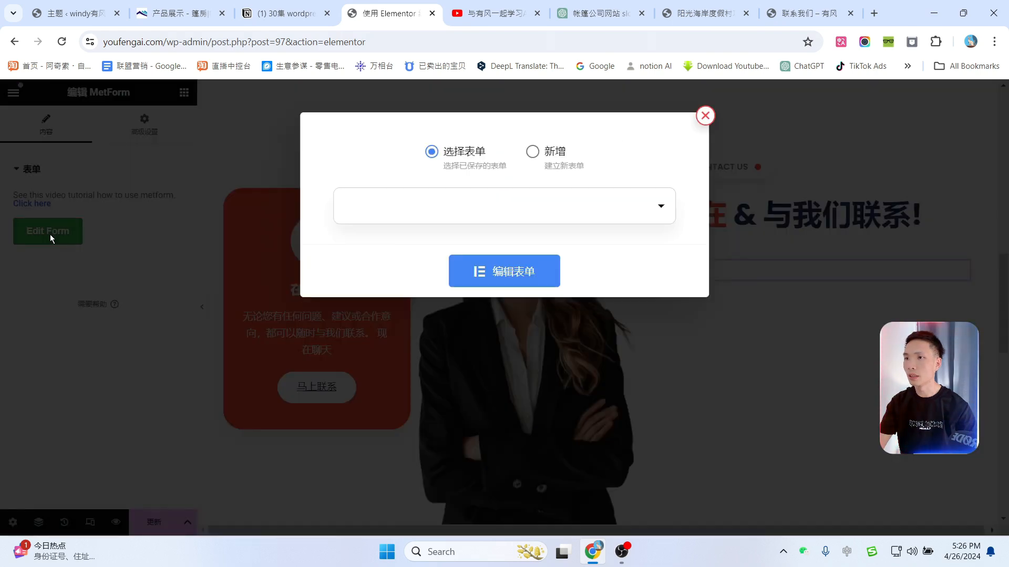
click(532, 152)
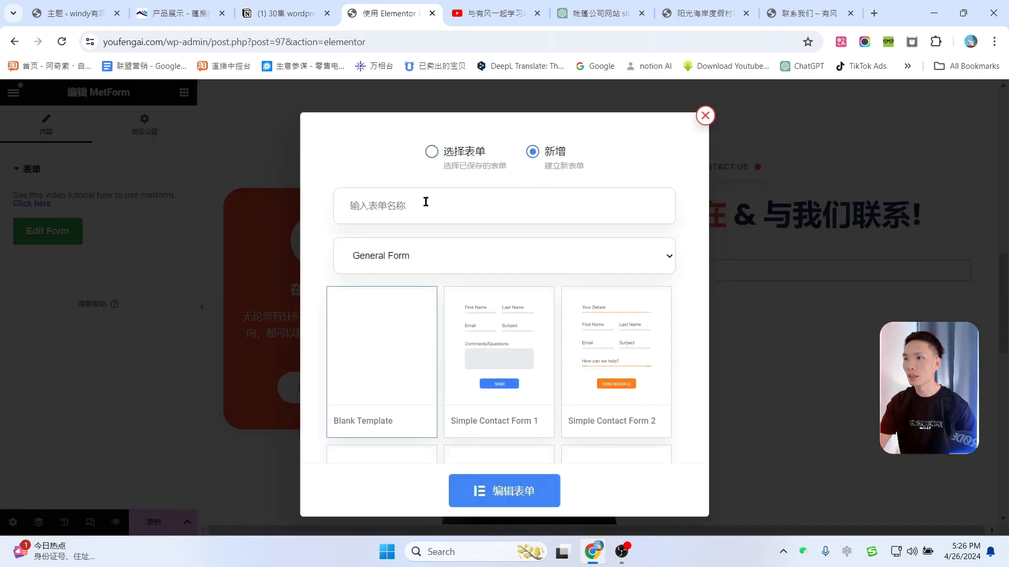
click(425, 202)
text(联系表单1)
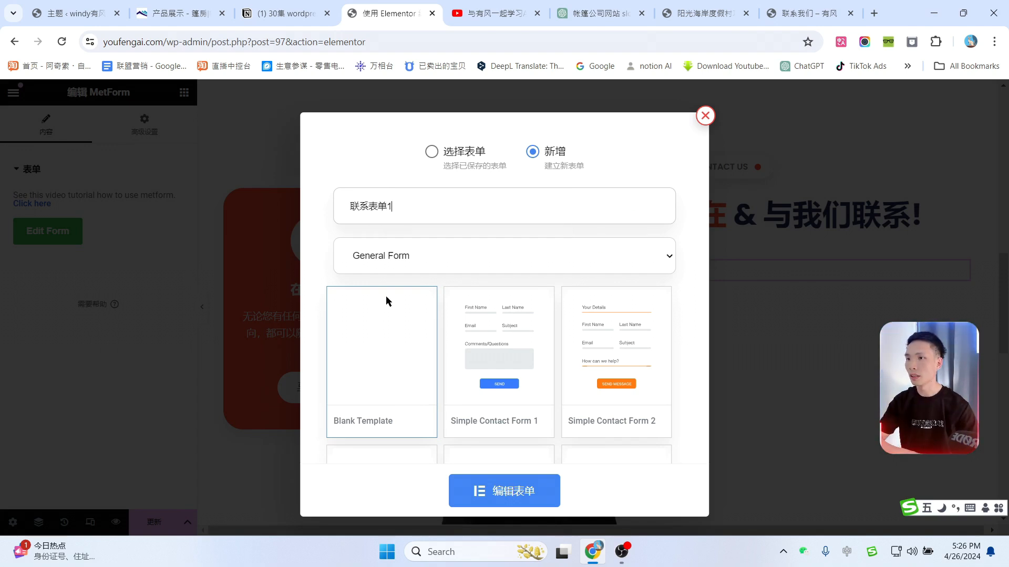
scroll(371, 310, down, 1)
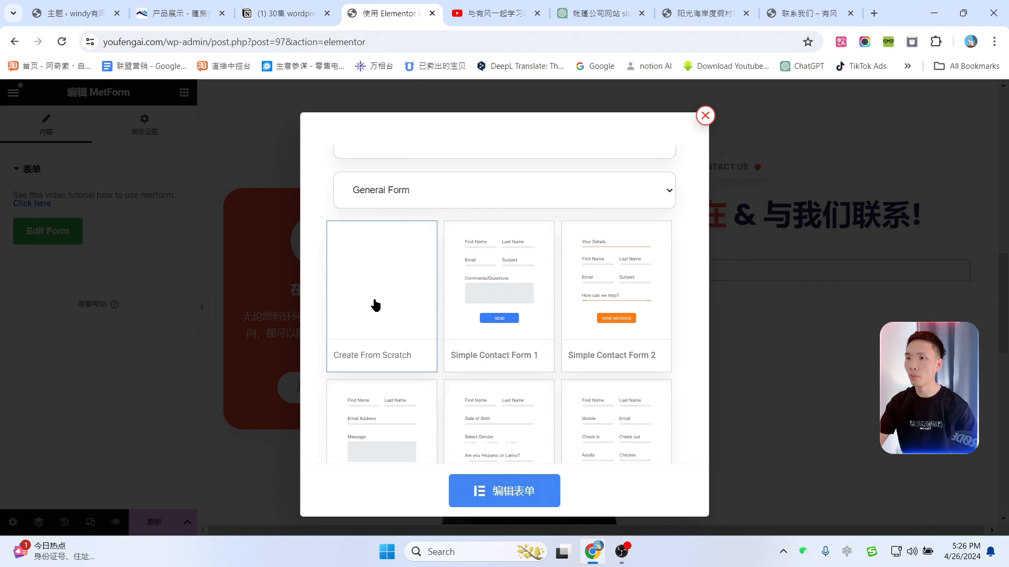
click(518, 493)
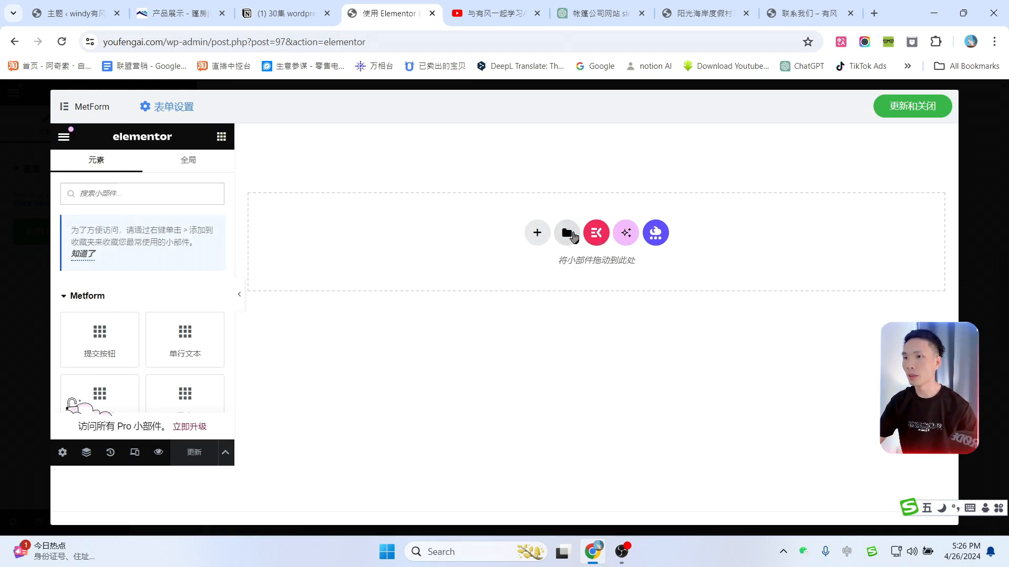
Step: Import Contact Form Contact Page.json from the Zenix KP-Templates folder and insert it into the form
click(566, 237)
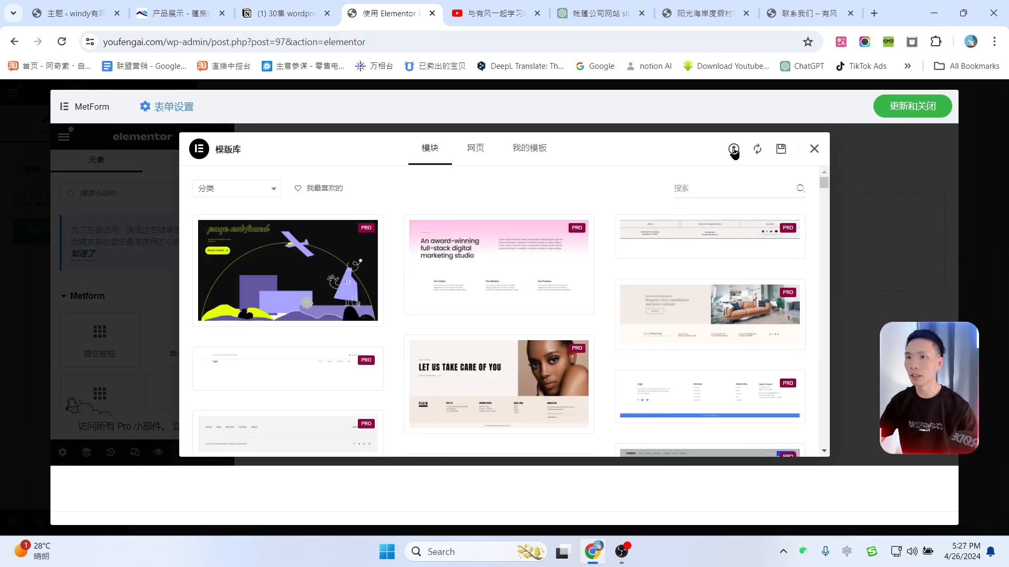
click(734, 151)
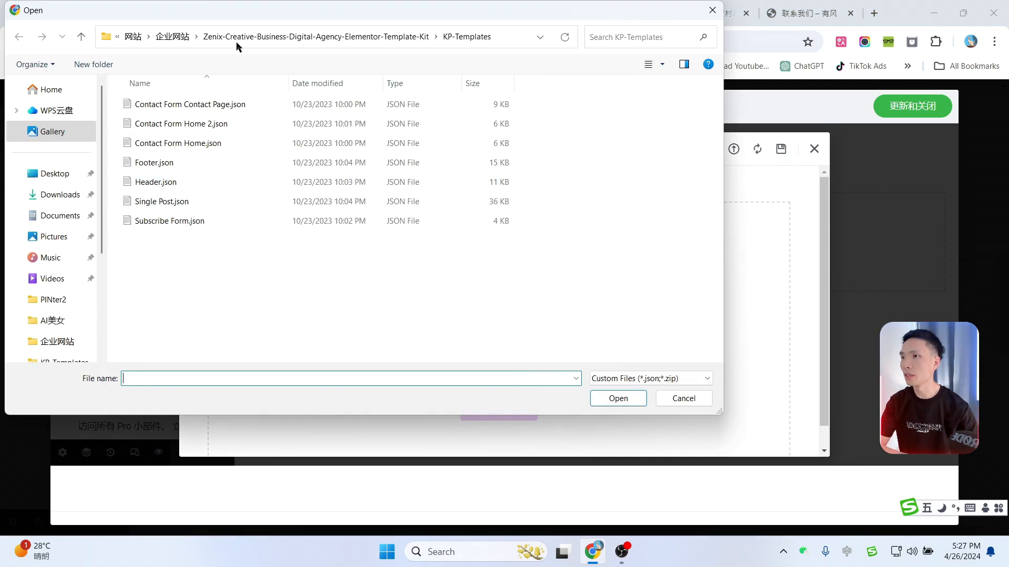
click(172, 36)
double_click(152, 121)
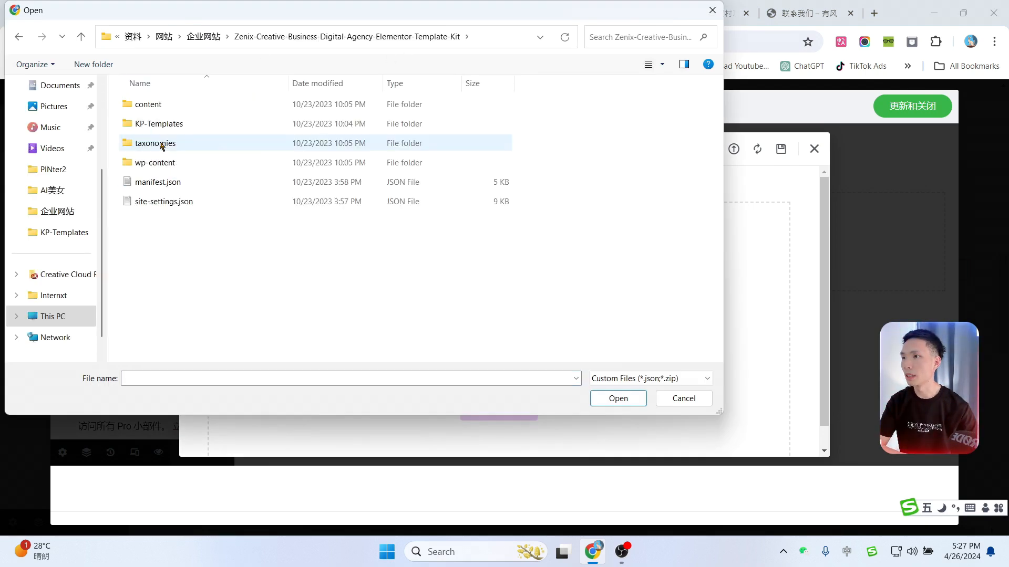
double_click(156, 126)
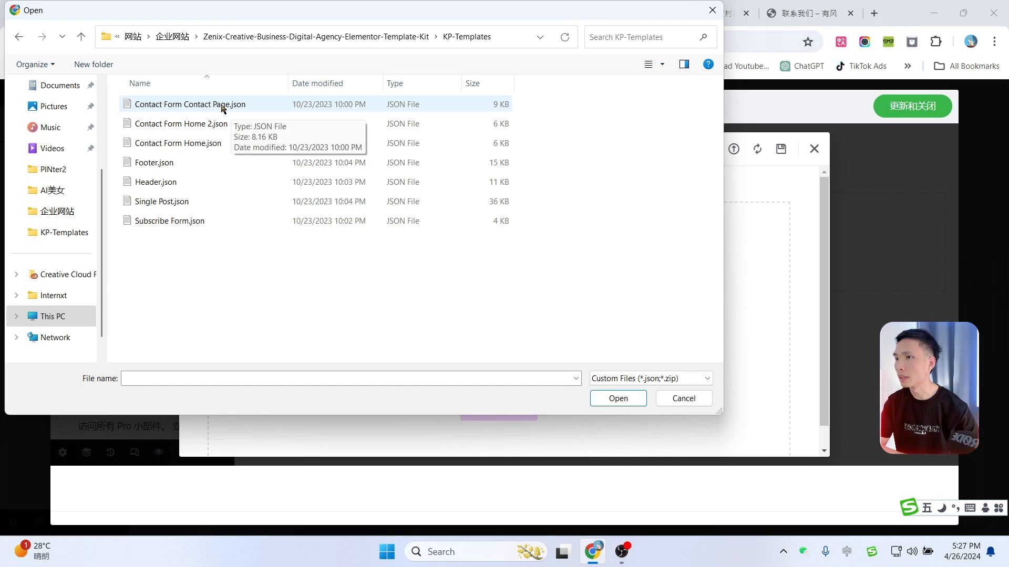
double_click(192, 108)
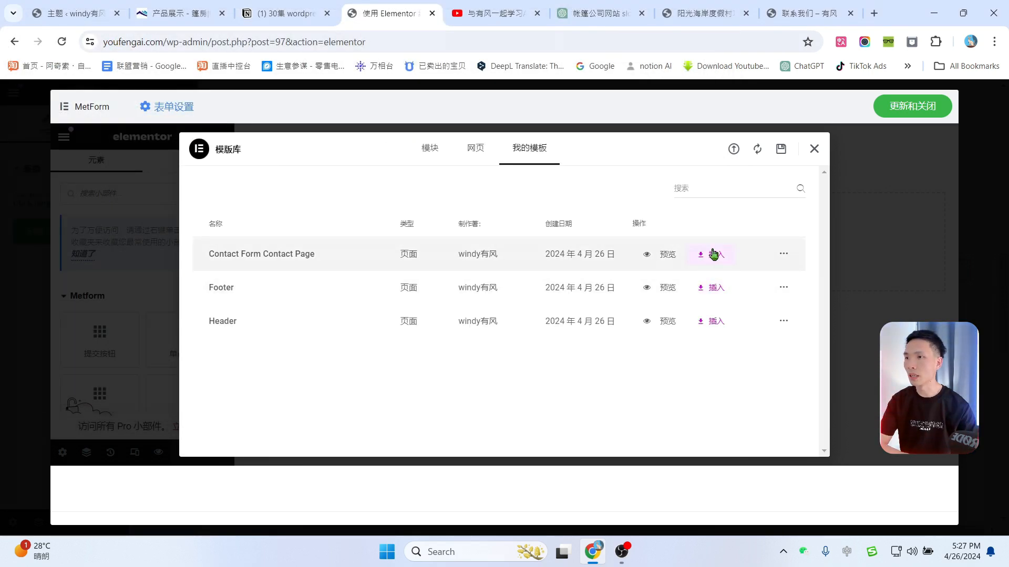
click(718, 256)
click(603, 325)
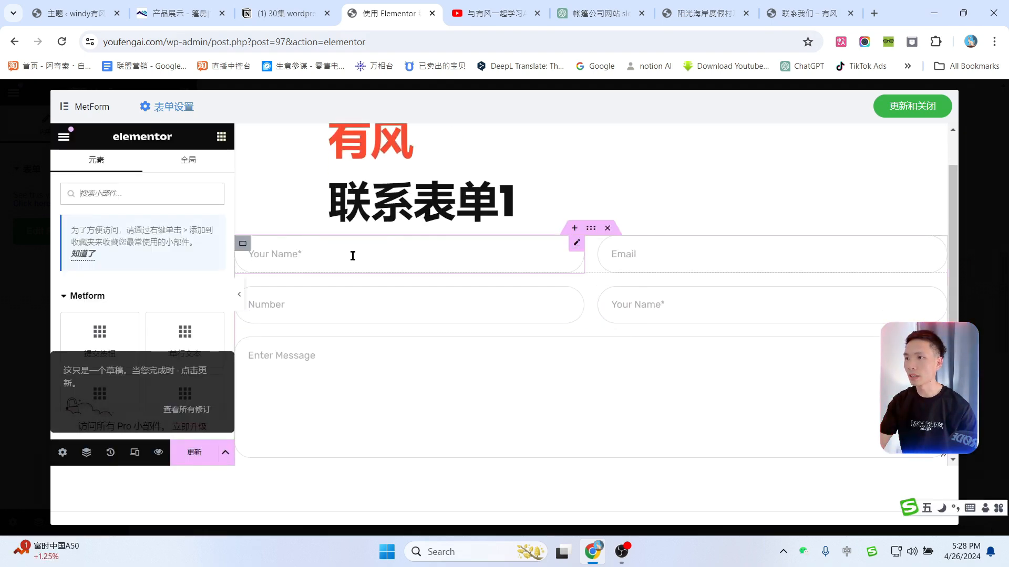
Step: Relabel the form fields 怎么称呼你, 手机号 and 请告诉我们你的需求
click(379, 262)
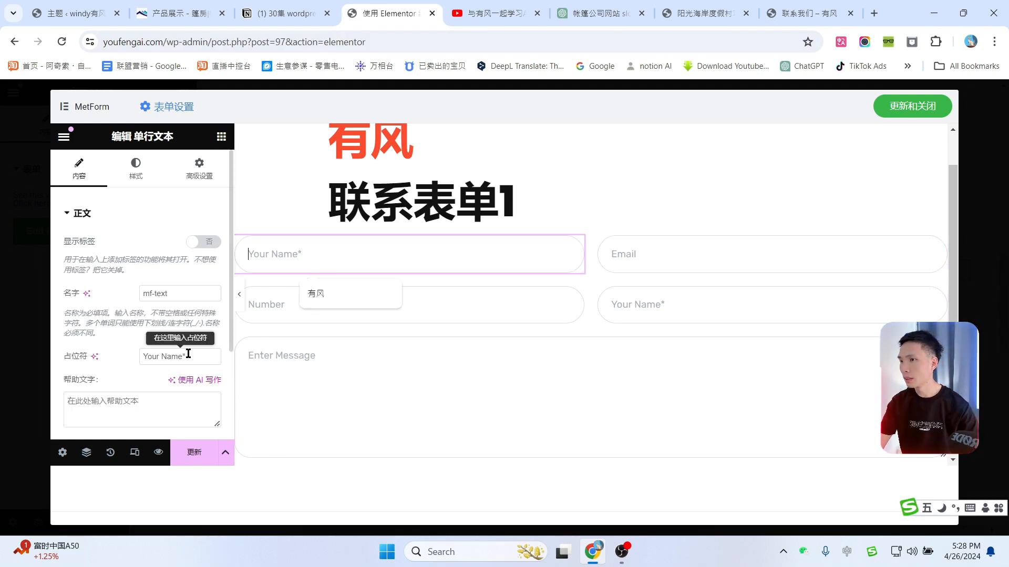
drag(181, 355, 101, 358)
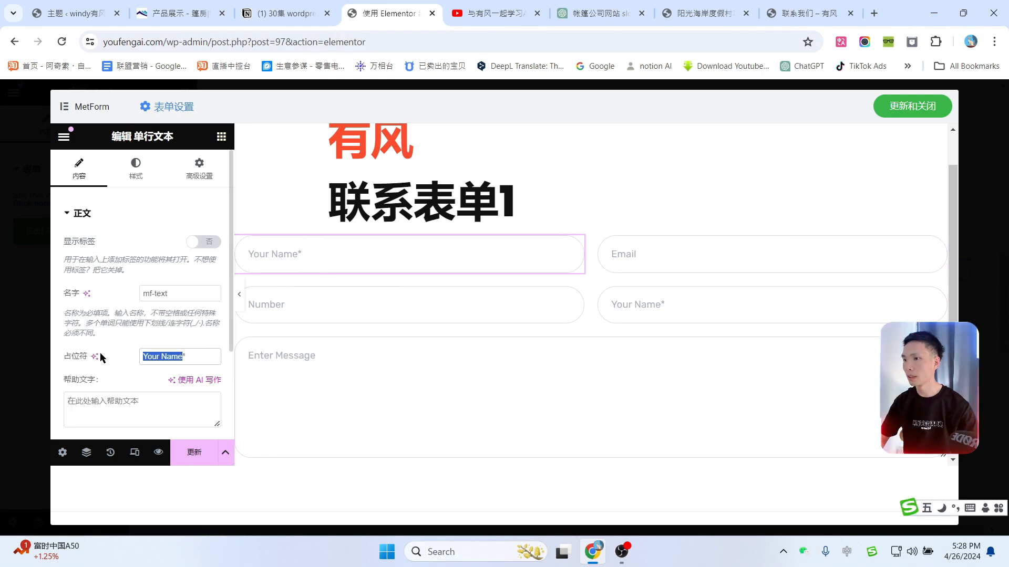
text(怎么称呼你)
click(252, 356)
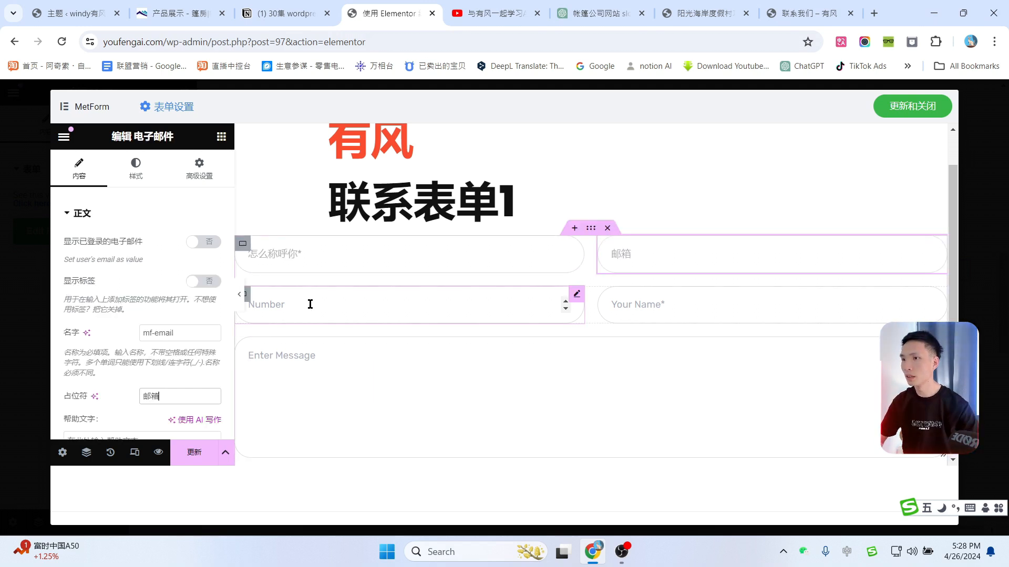
click(310, 304)
drag(185, 355, 118, 357)
text(手机)
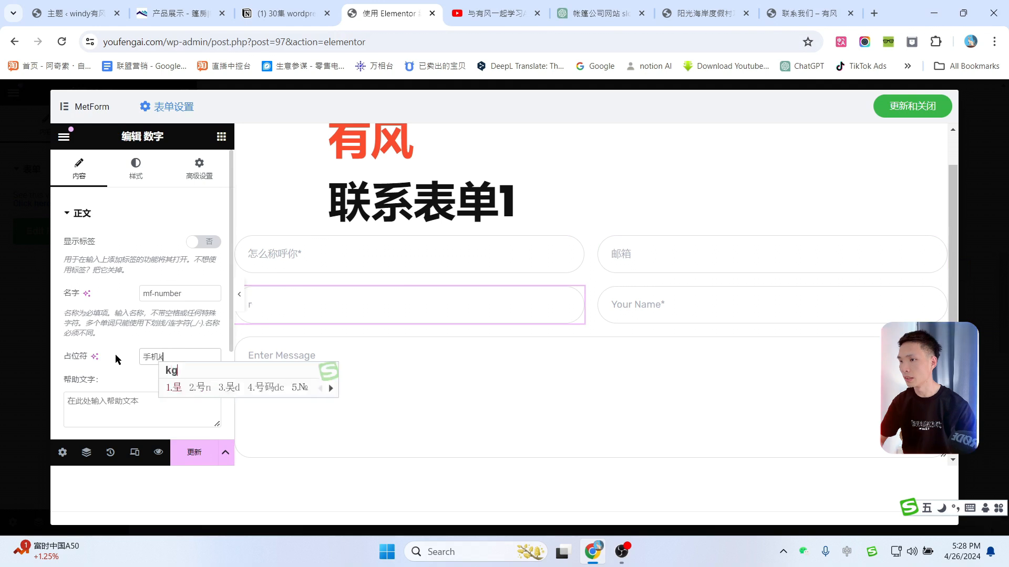
text(号)
click(692, 306)
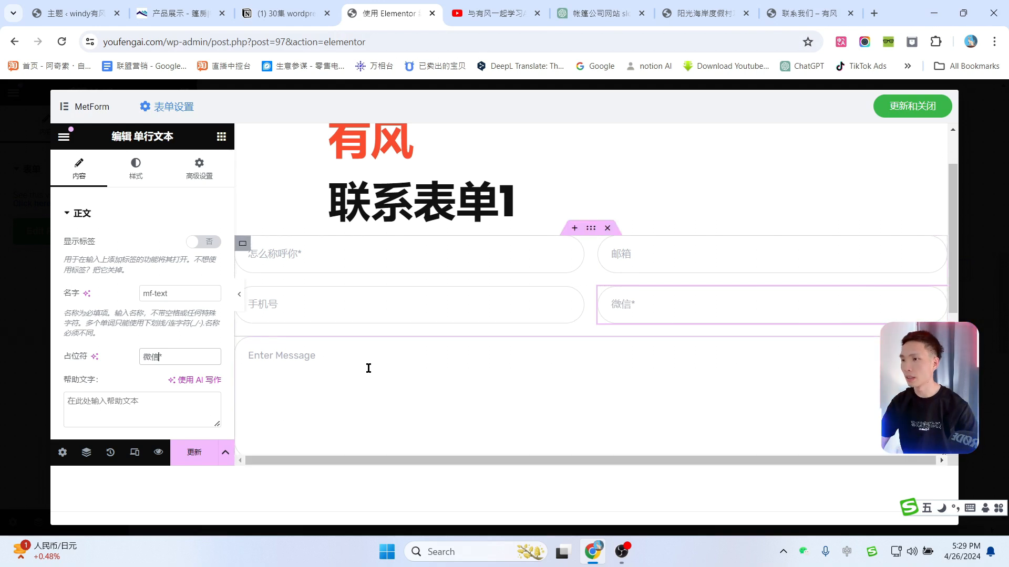
click(344, 370)
drag(197, 356, 98, 359)
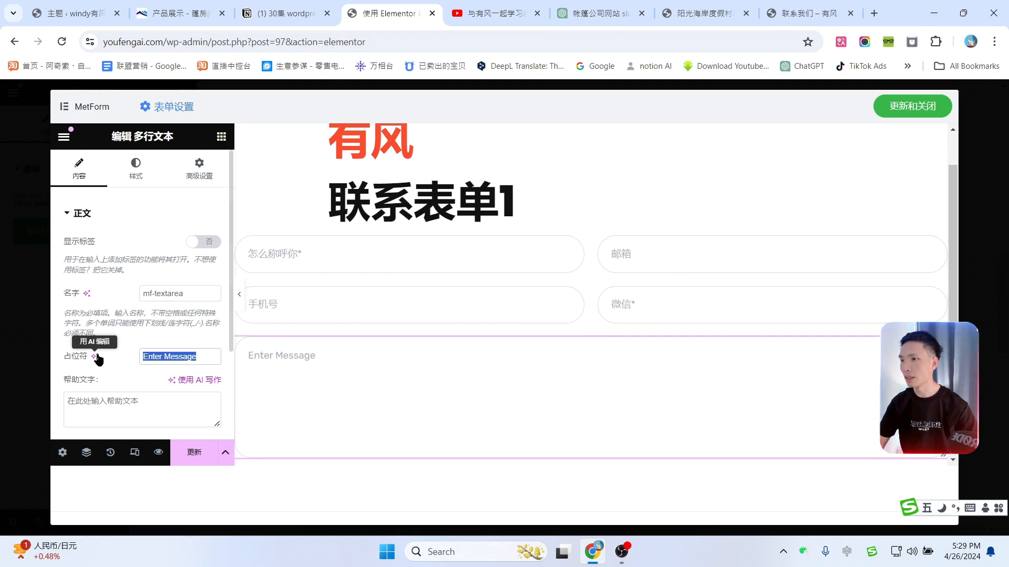
text(请告诉我们w)
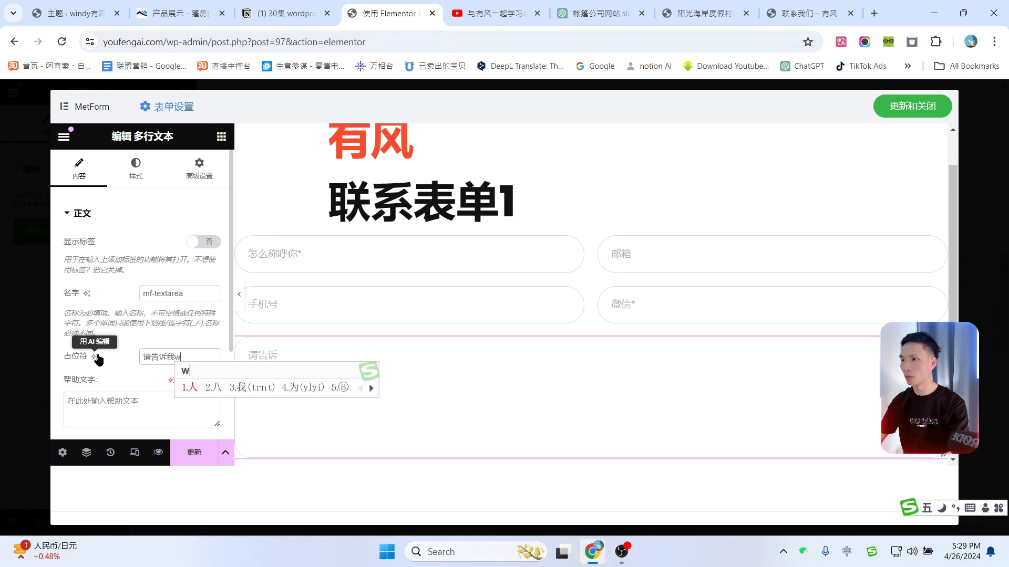
text(你的需求)
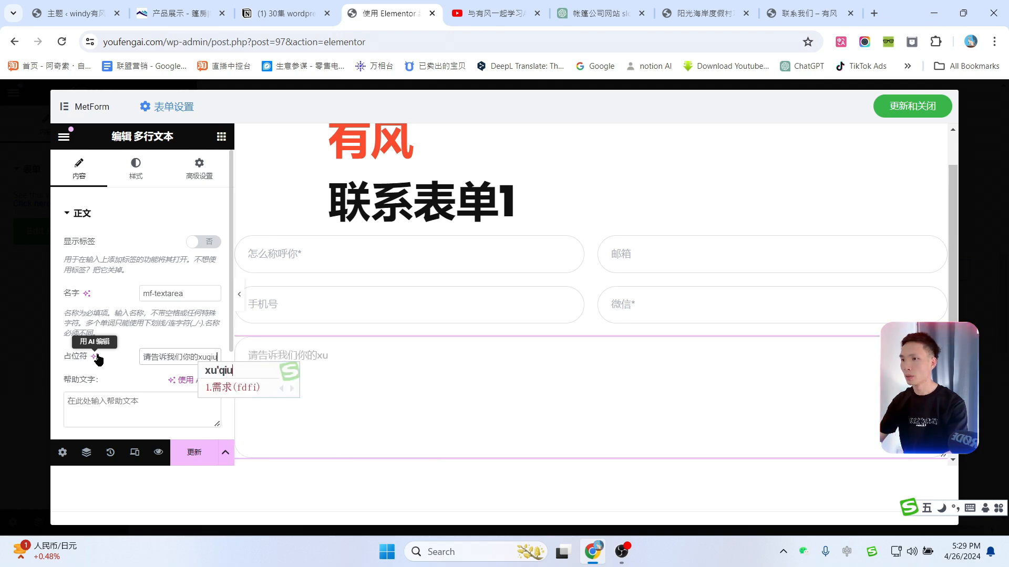
Step: Set the submit button label to 提交 and save the form with 更新和关闭
scroll(567, 379, down, 1)
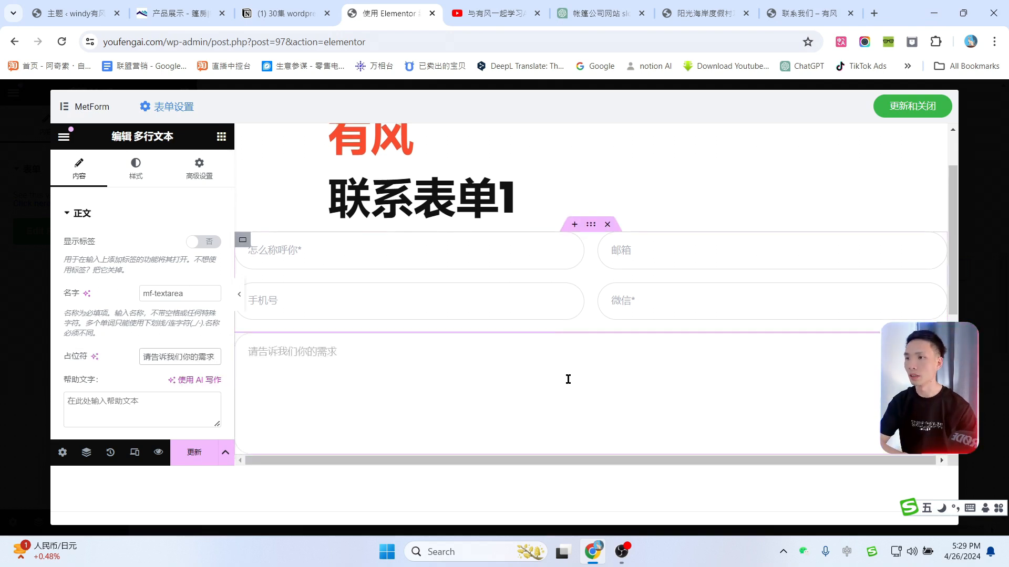
scroll(570, 318, down, 1)
click(322, 357)
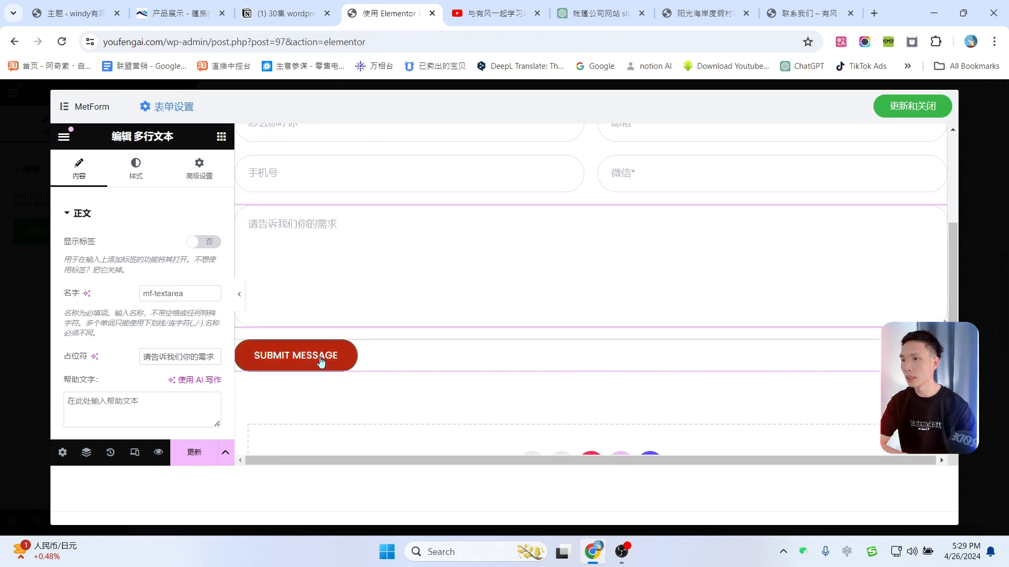
click(159, 243)
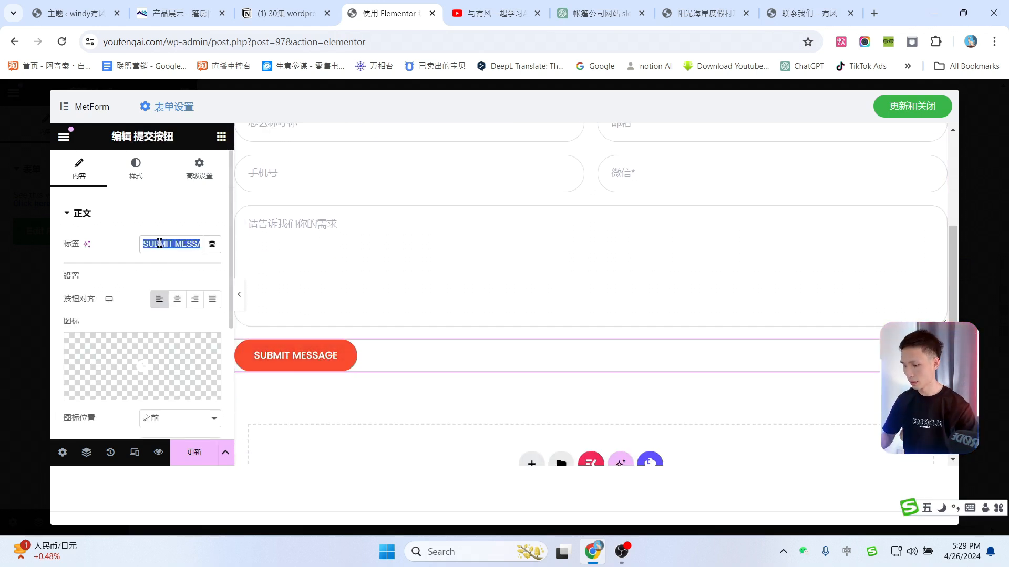
text(撞交)
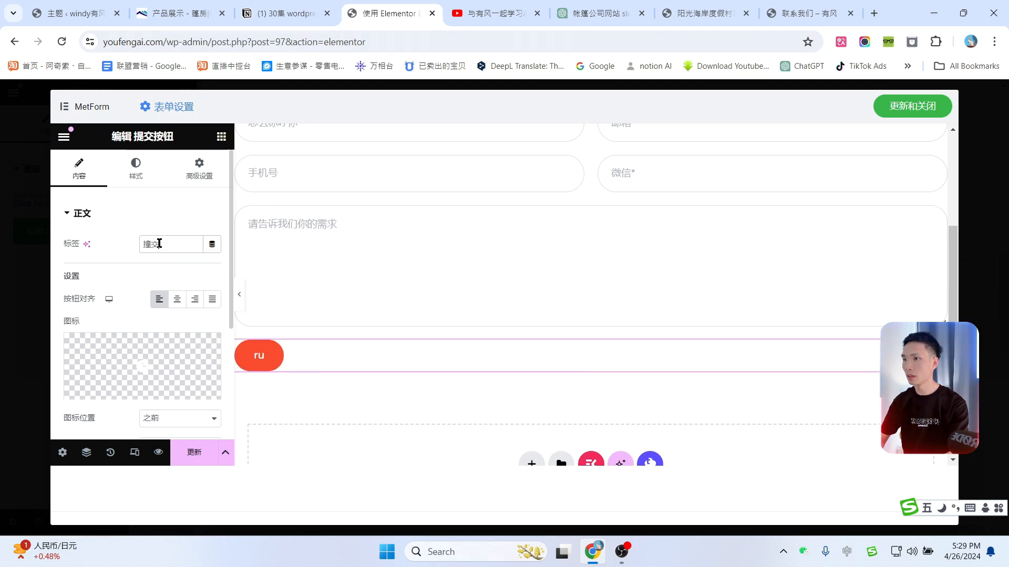
scroll(474, 298, up, 4)
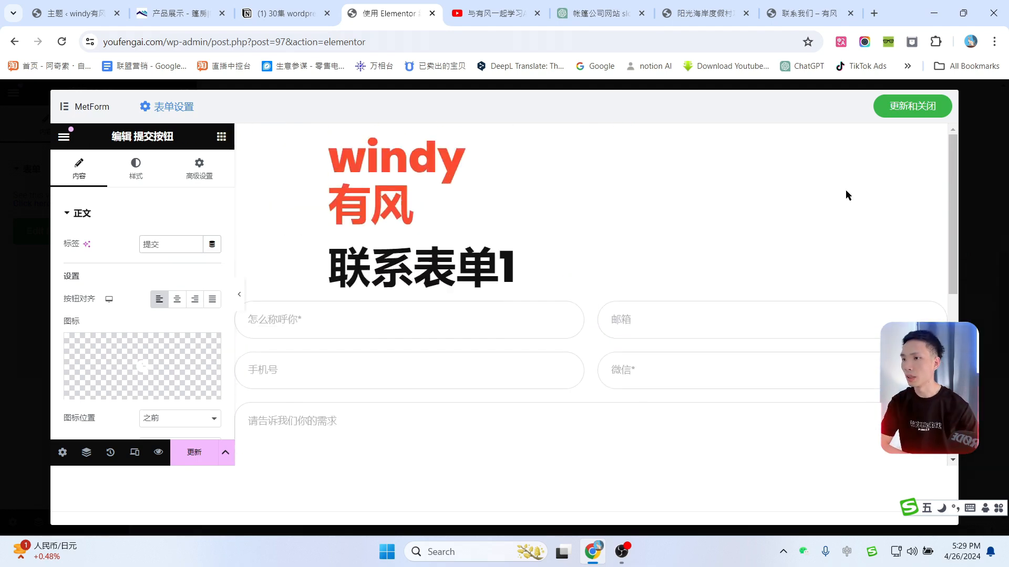
click(908, 114)
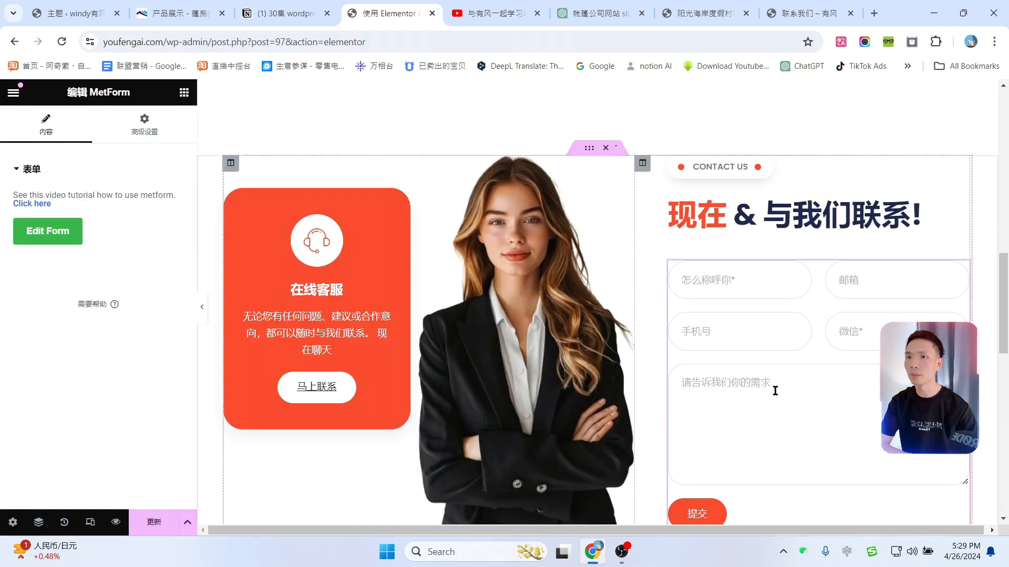
Step: Update the contact page and review it in the preview
click(115, 524)
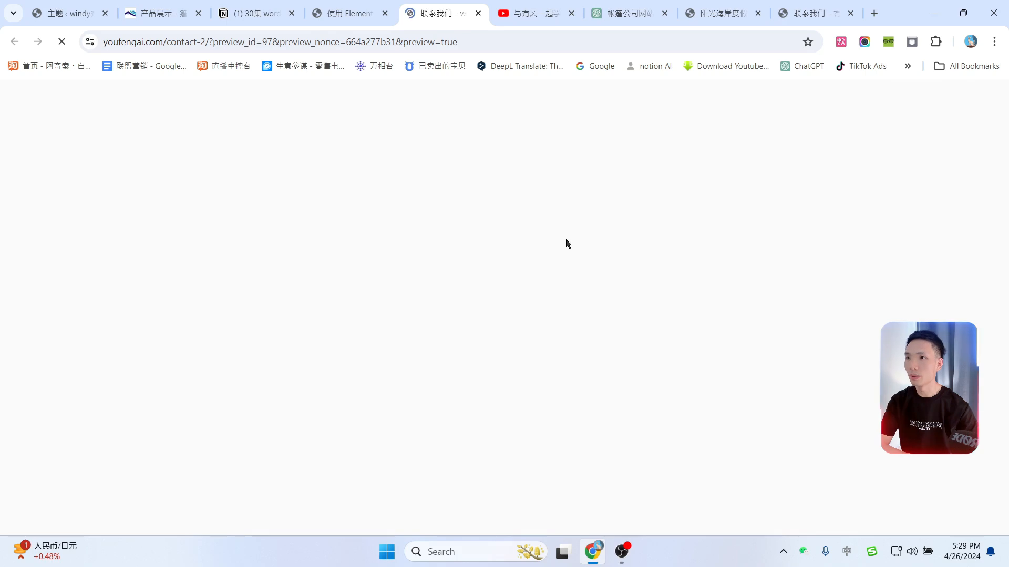
scroll(629, 233, down, 15)
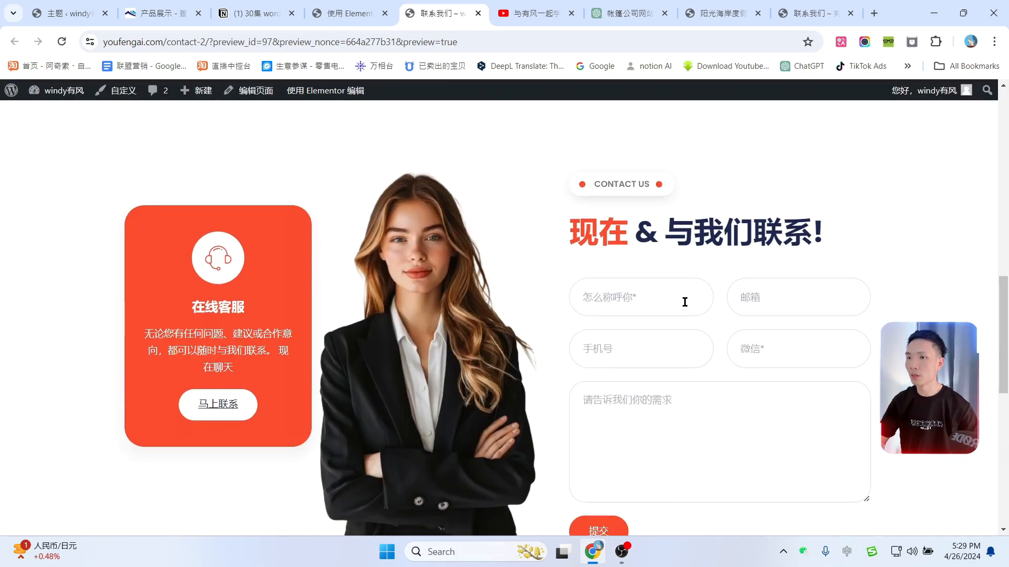
scroll(664, 247, up, 2)
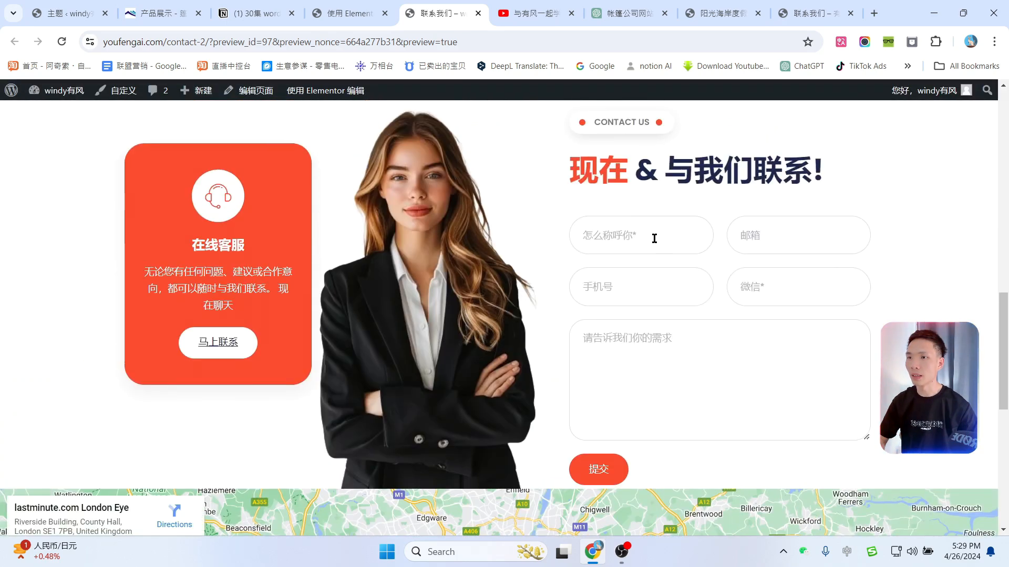
Step: Submit a test enquiry with saved name and e-mail and the message 你好，我想要买篷房
click(654, 237)
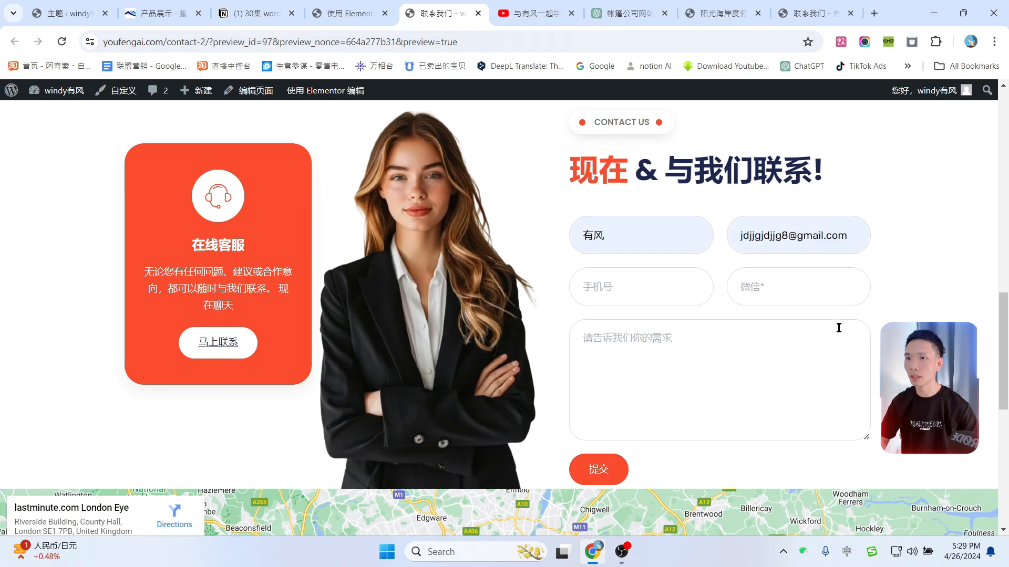
click(722, 349)
text(你v)
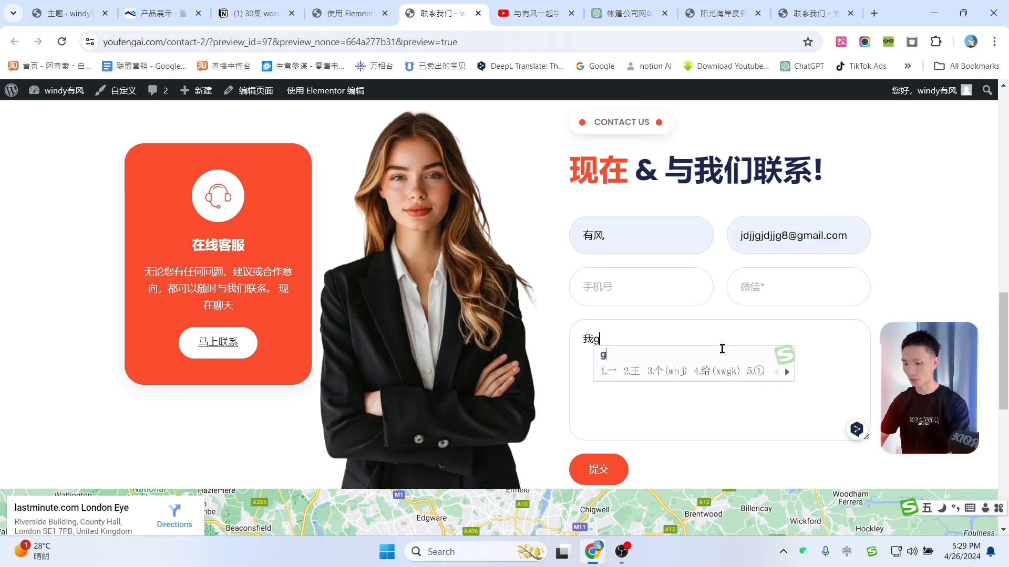
text(我想要买)
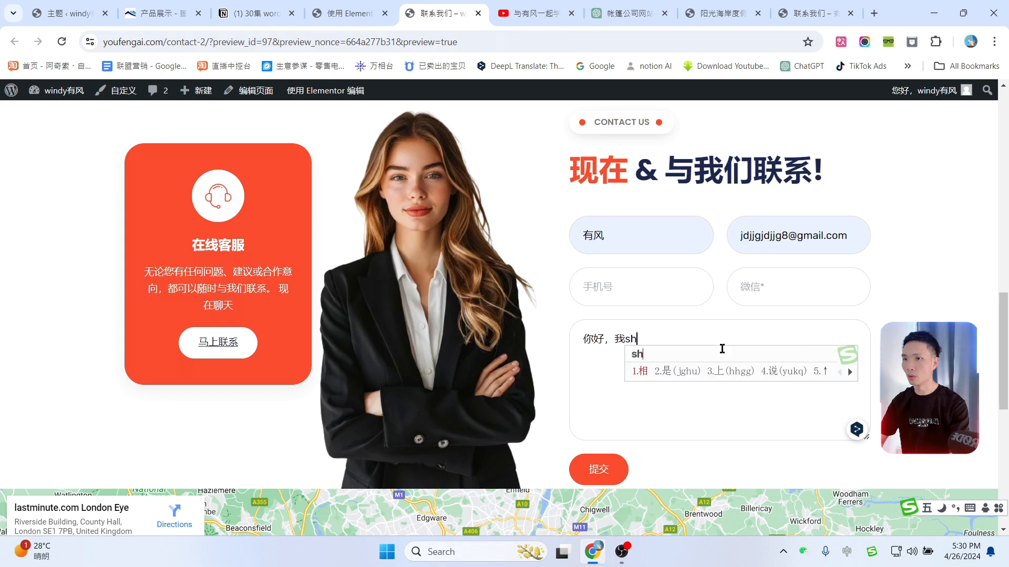
text(篷房)
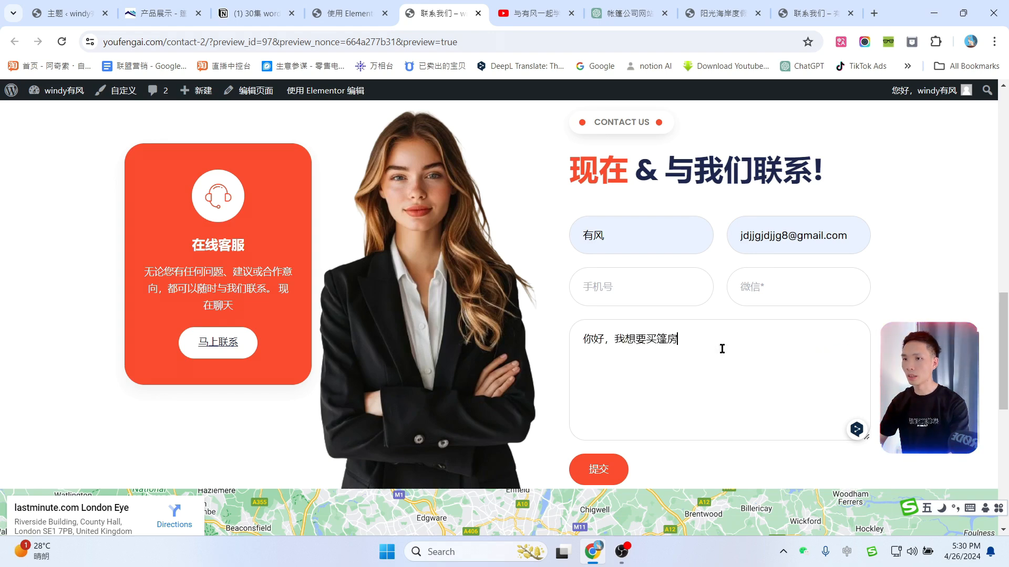
click(598, 469)
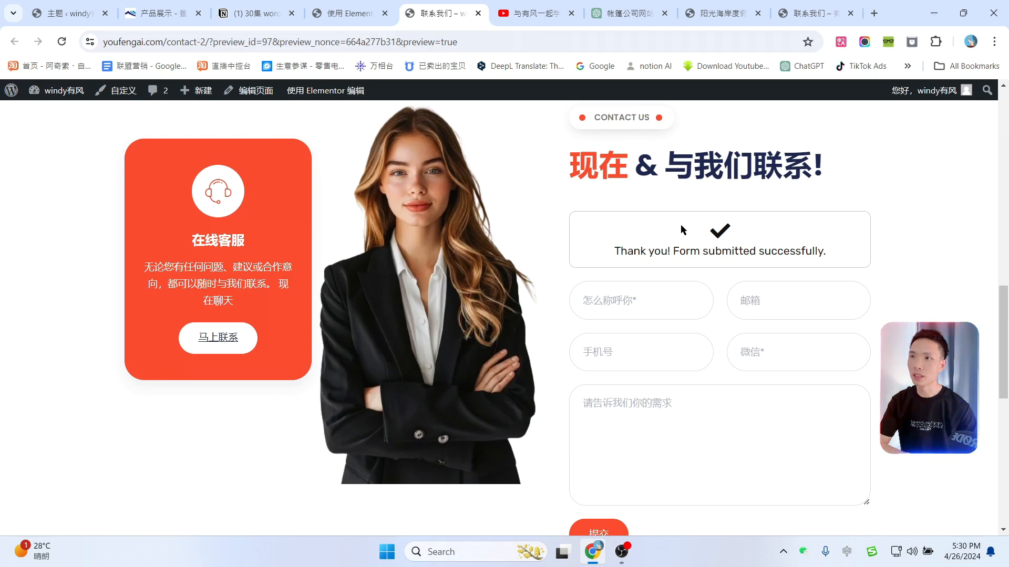
Step: Go to MetForm in the admin and get through its setup walkthrough
click(359, 5)
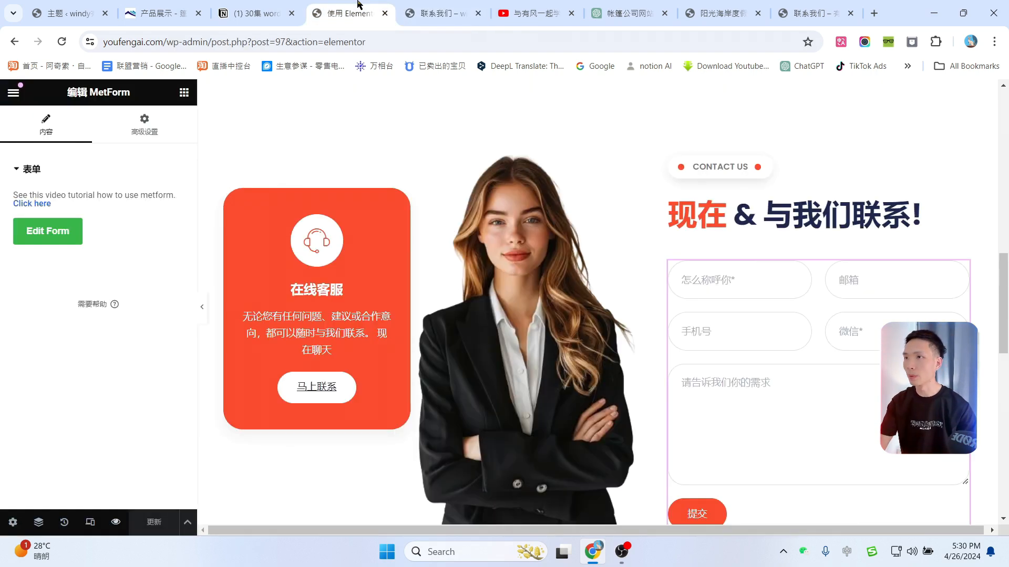
click(402, 5)
mouse_move(9, 95)
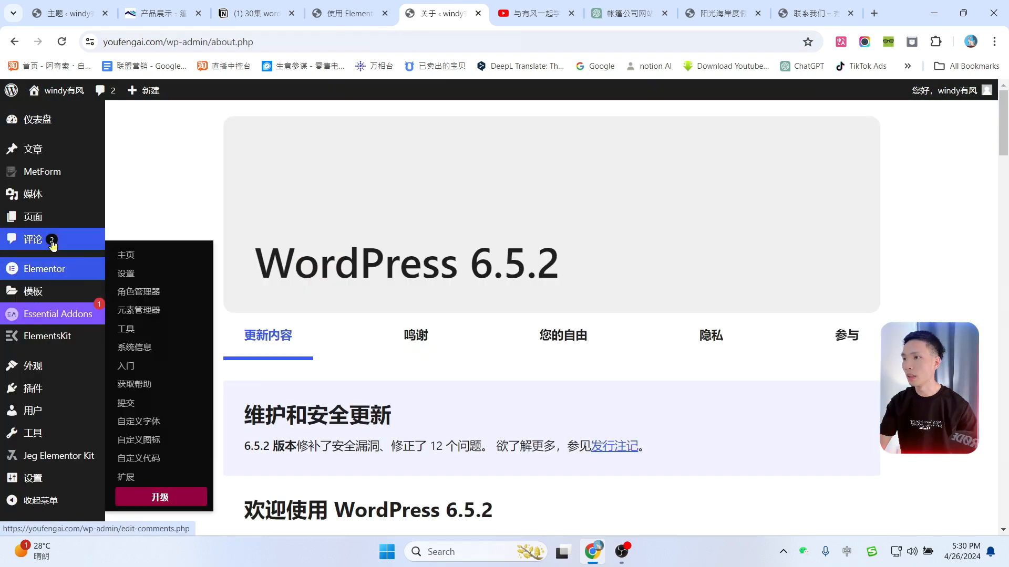
mouse_move(43, 181)
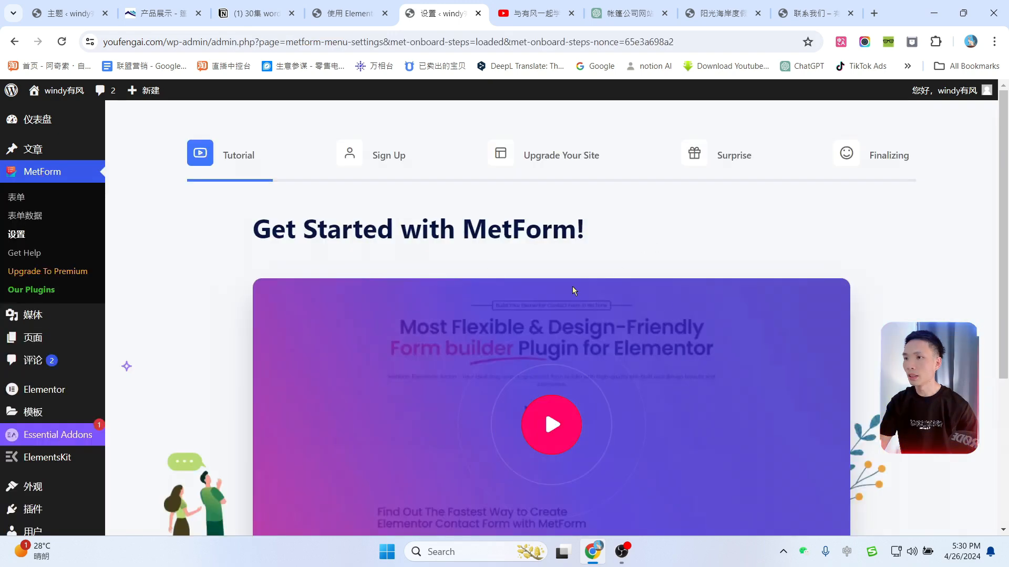
scroll(898, 292, down, 4)
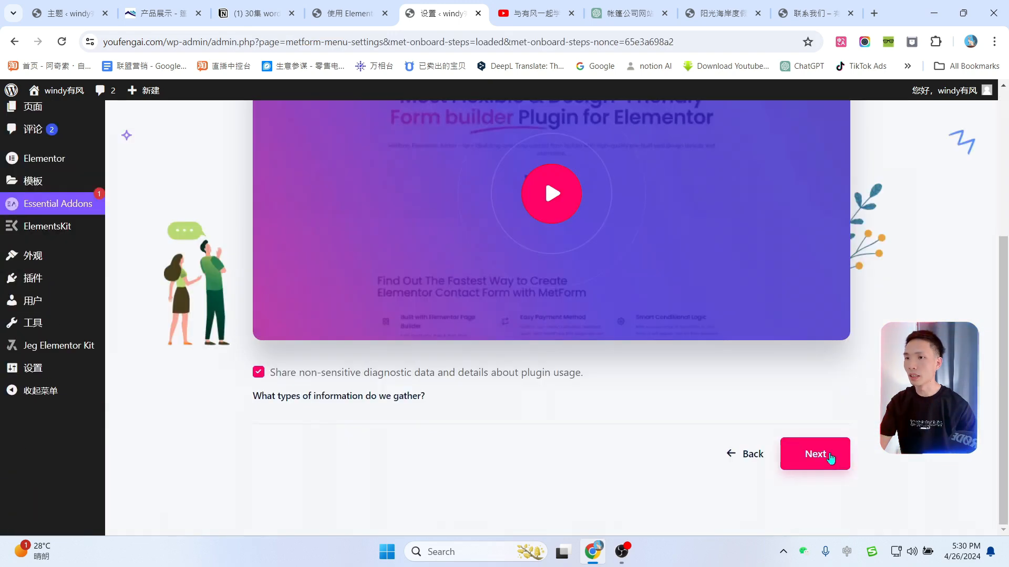
click(829, 458)
click(743, 414)
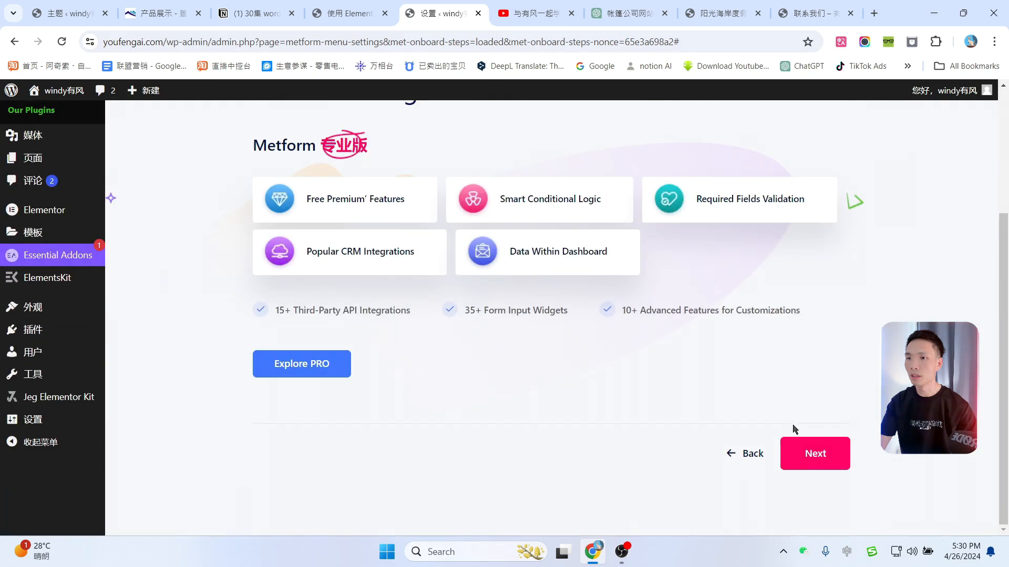
click(816, 516)
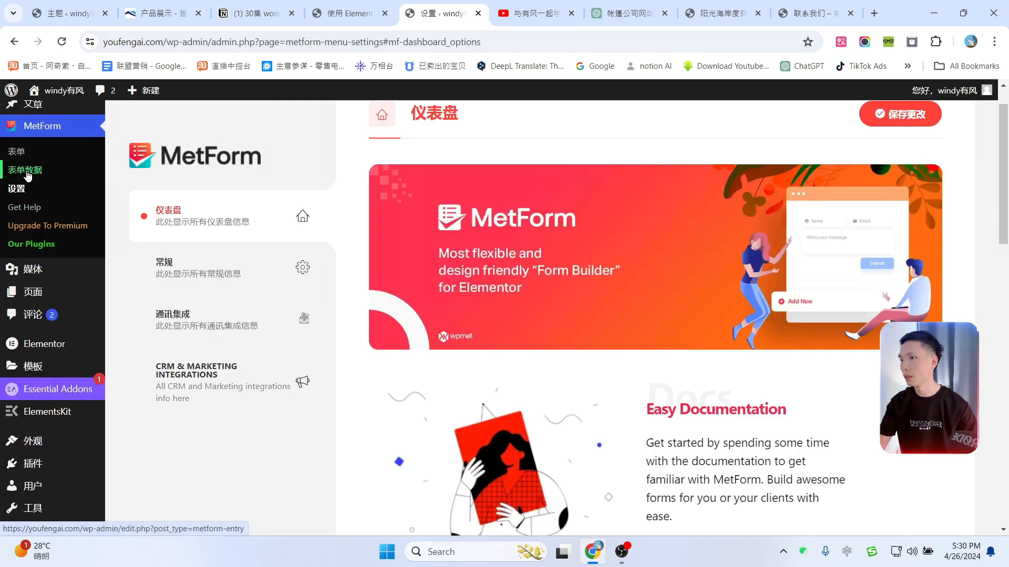
Step: Open the 联系表单1 entry and check its name, e-mail and 你好，我想要买篷房 message
click(28, 176)
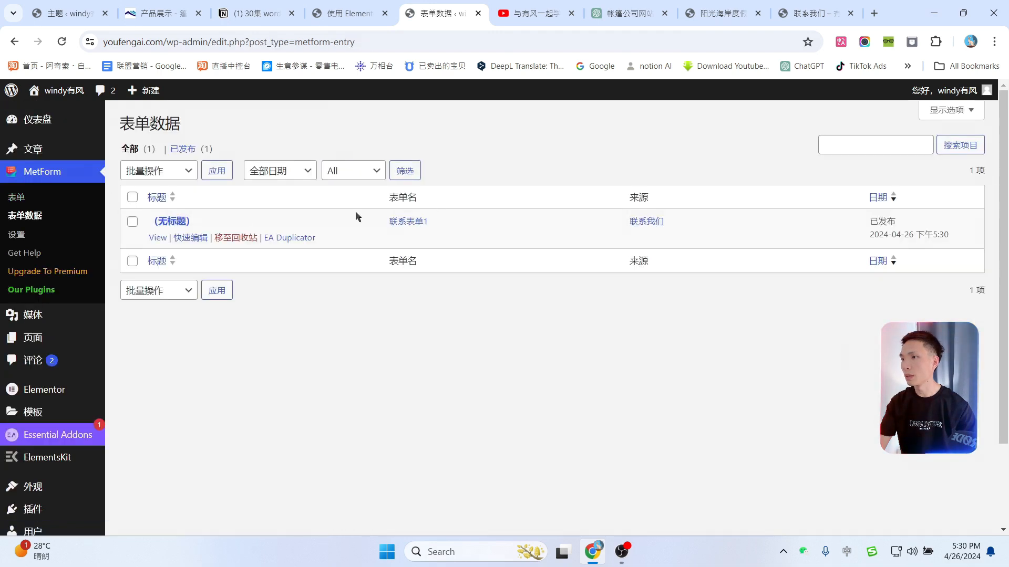
click(156, 239)
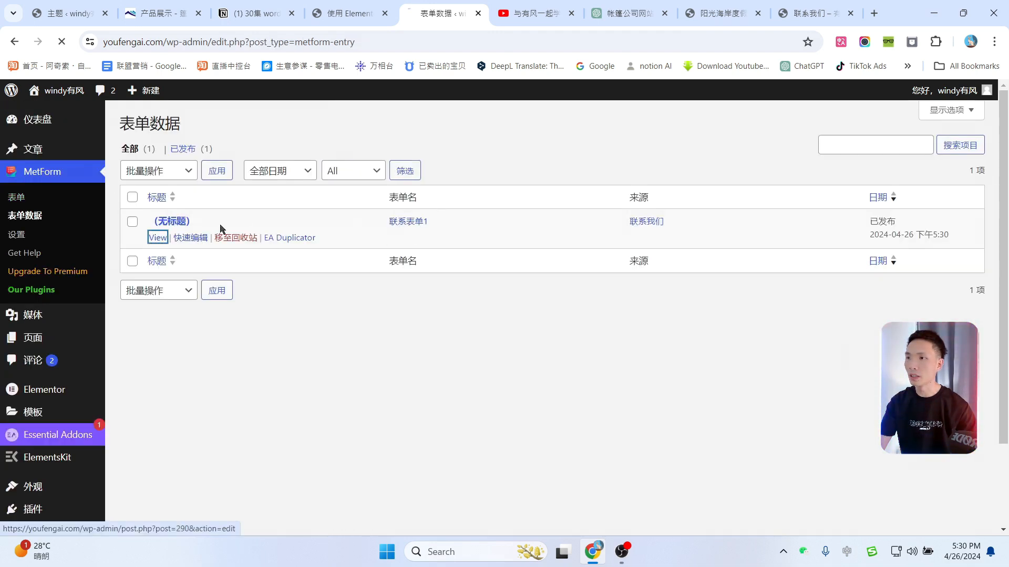
drag(141, 235, 295, 279)
click(264, 299)
drag(214, 272, 236, 280)
click(168, 340)
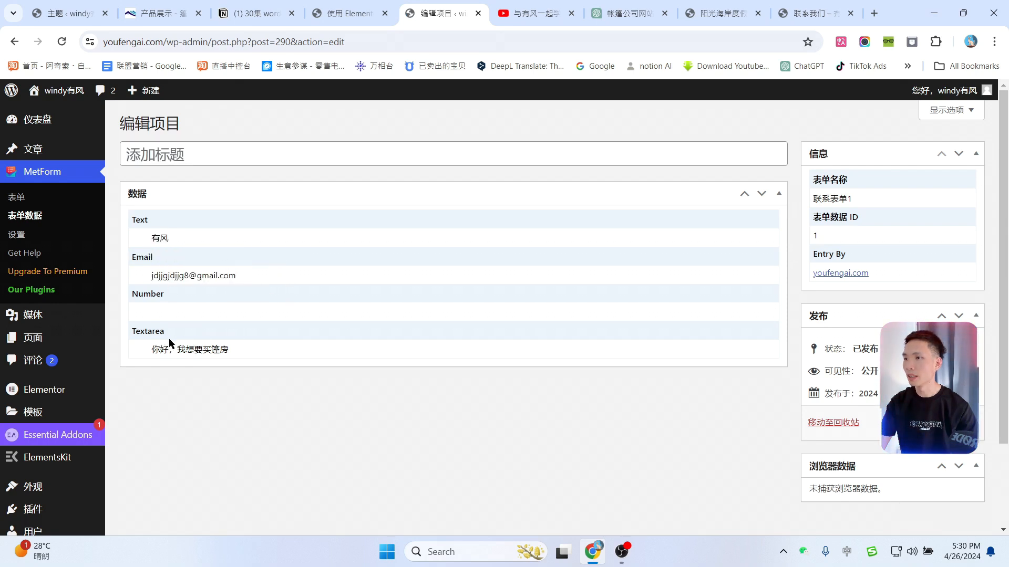
drag(271, 344, 156, 353)
click(289, 285)
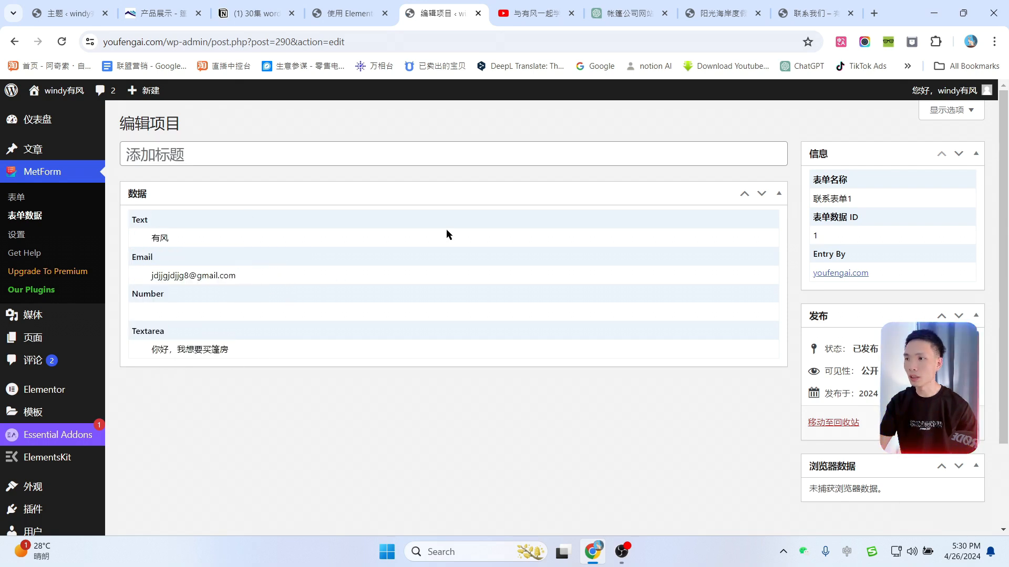
Step: Scroll the windy有风 homepage to its 马上咨询 section and open it in Elementor
mouse_move(39, 100)
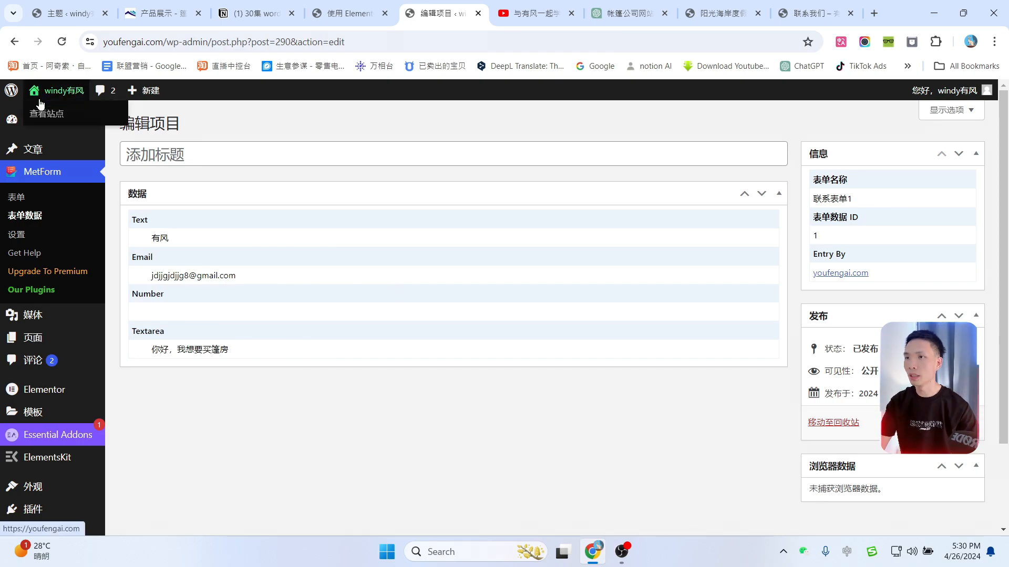
scroll(705, 324, down, 15)
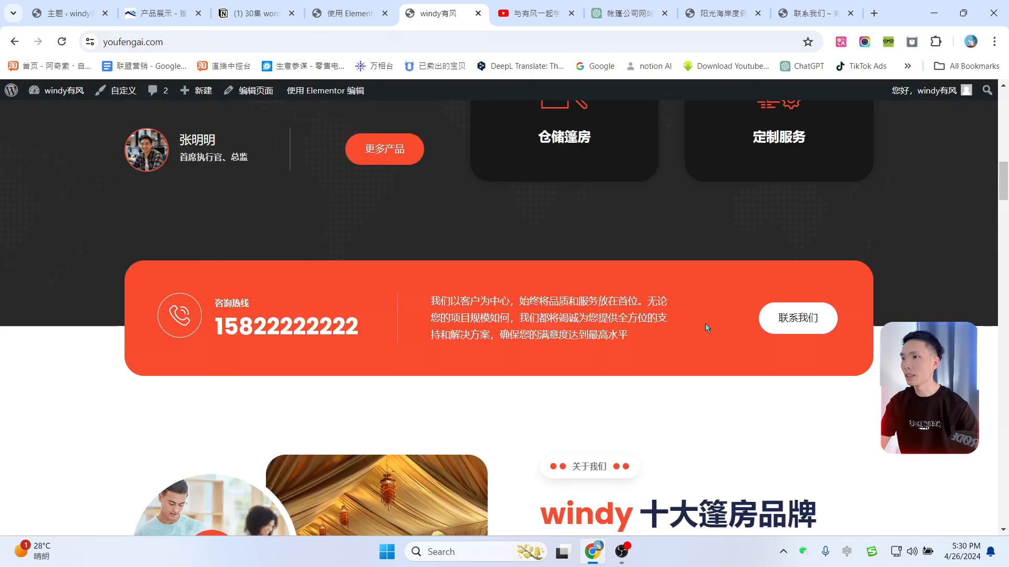
scroll(705, 325, down, 15)
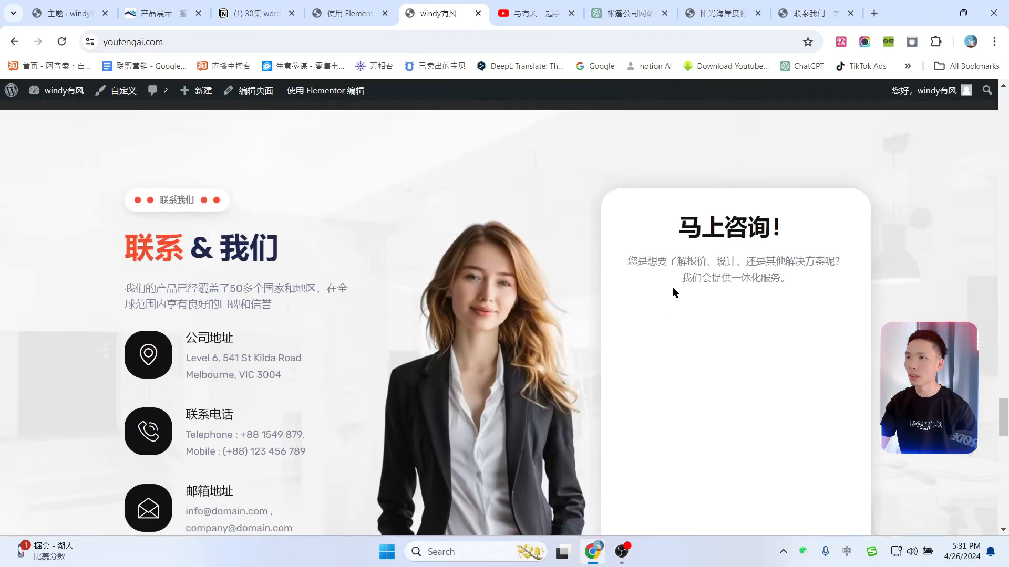
mouse_move(317, 94)
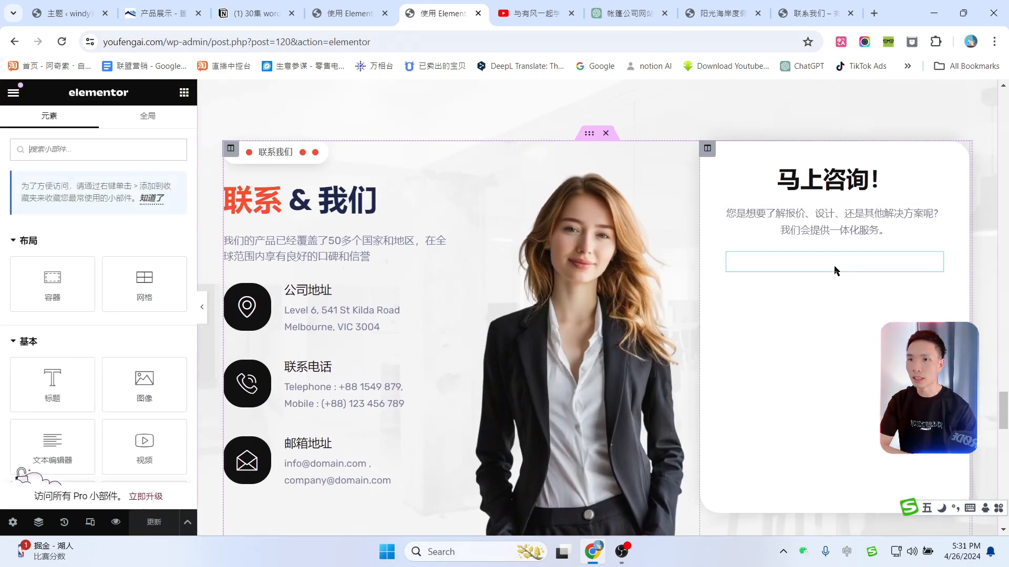
Step: Create a new Blank Template MetForm form for the 马上咨询 card's form widget
click(834, 269)
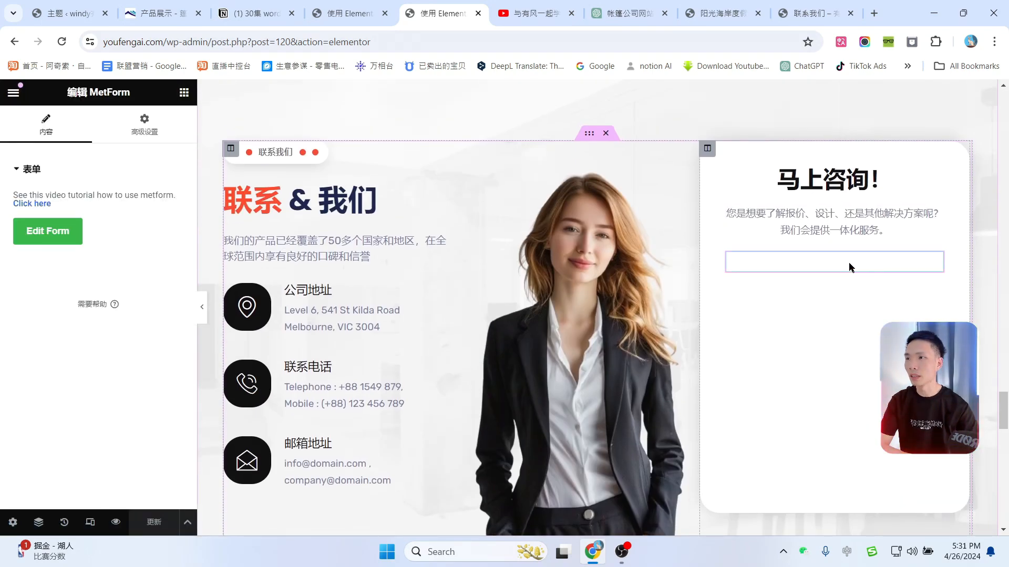
click(52, 235)
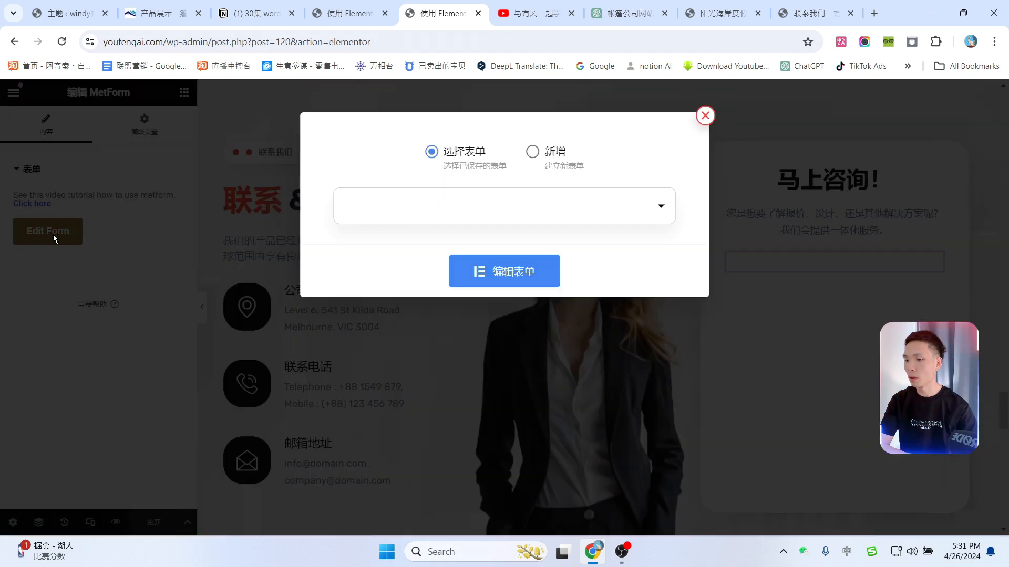
click(544, 154)
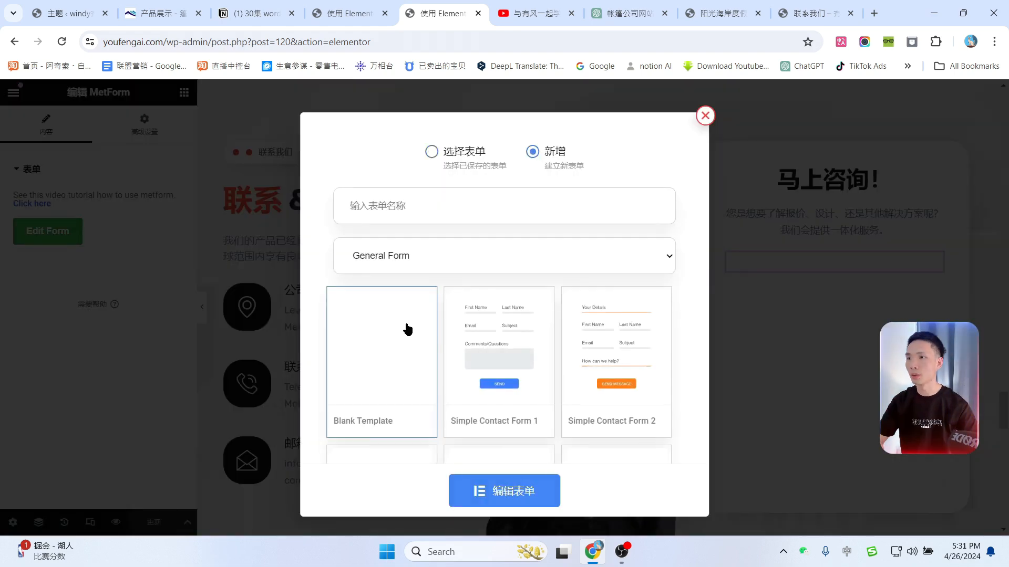
click(418, 206)
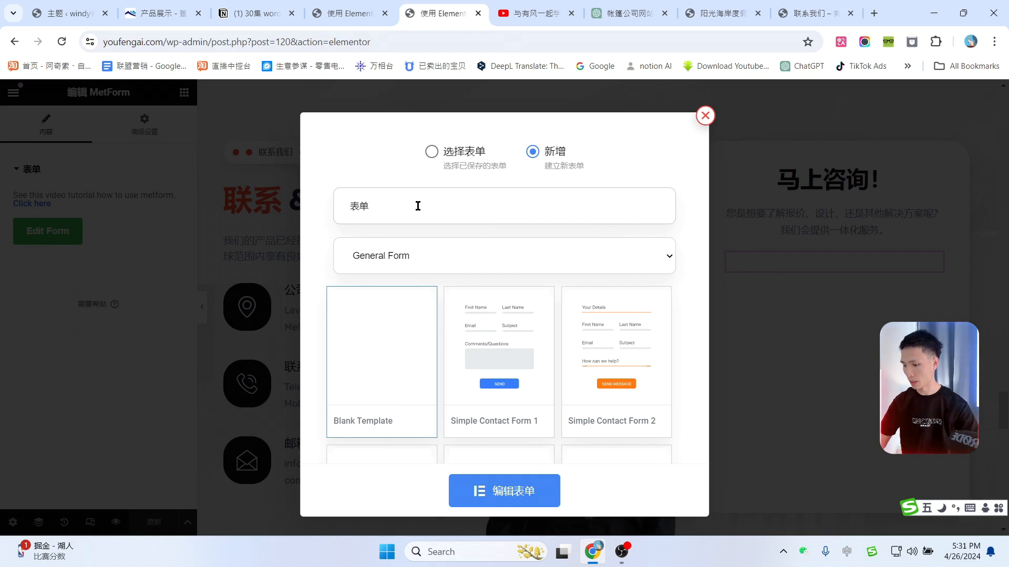
scroll(406, 318, down, 3)
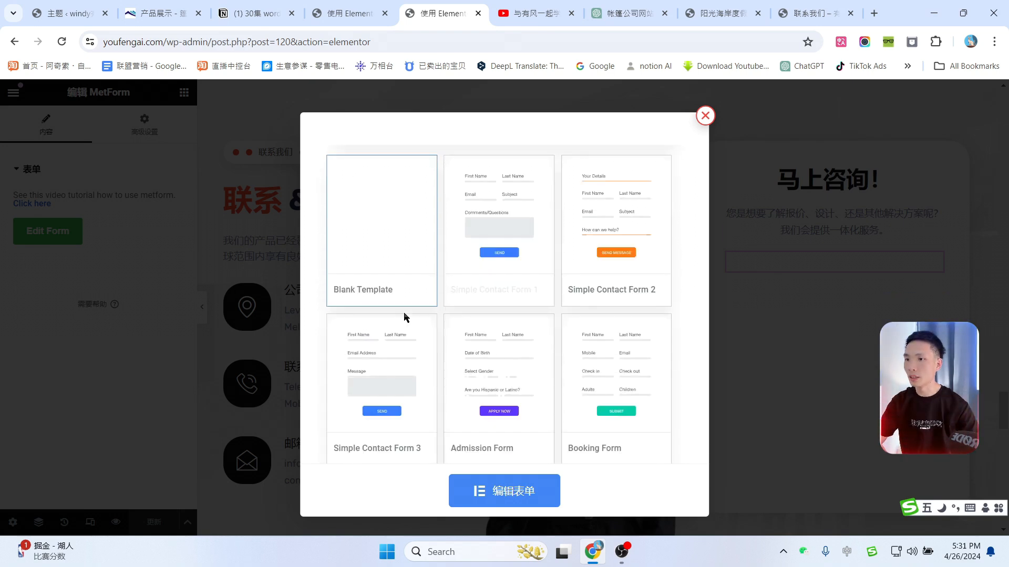
click(495, 496)
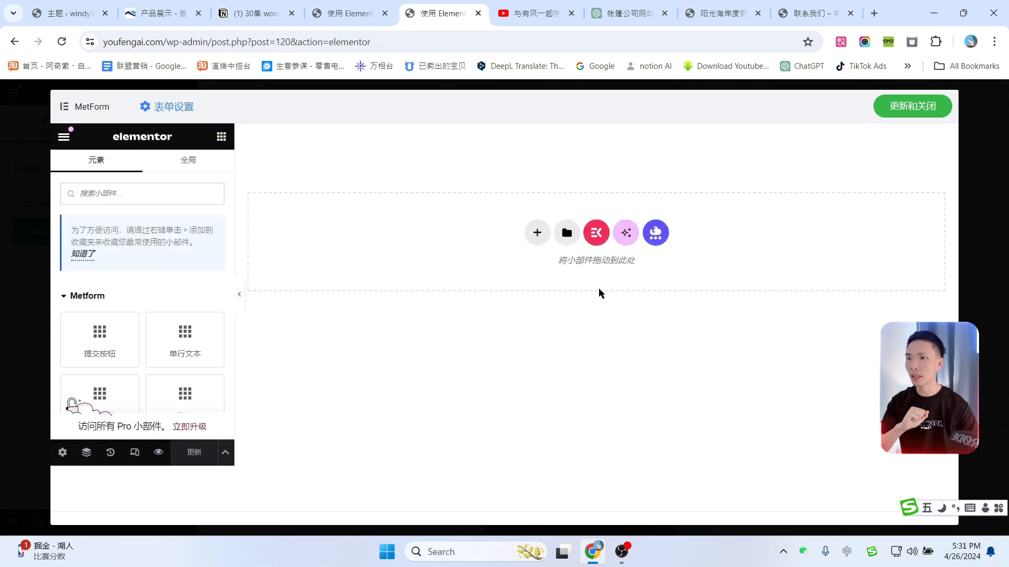
Step: Import Contact Form Home.json and insert the Contact Form Contact Page template
click(566, 233)
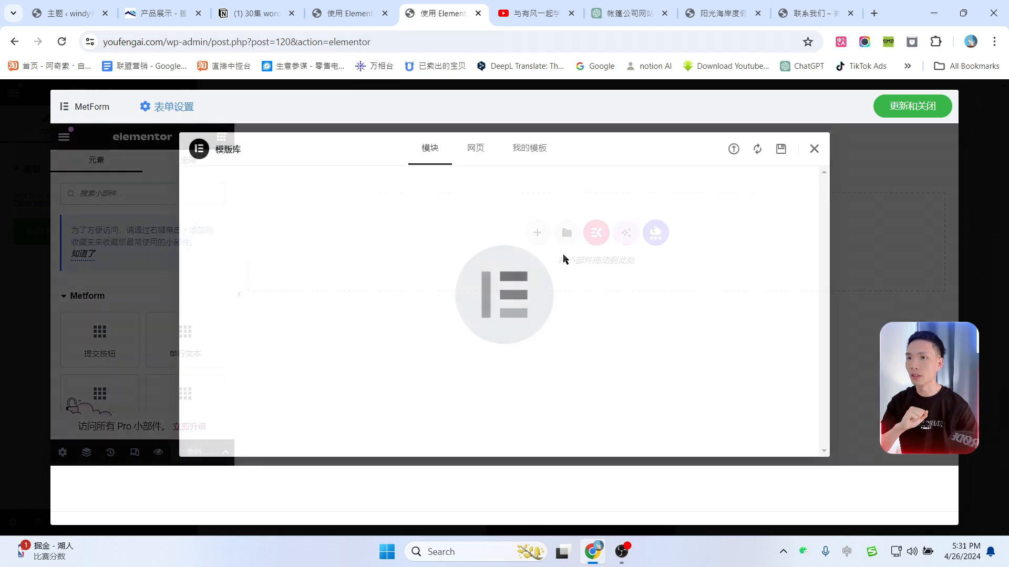
click(734, 150)
click(506, 415)
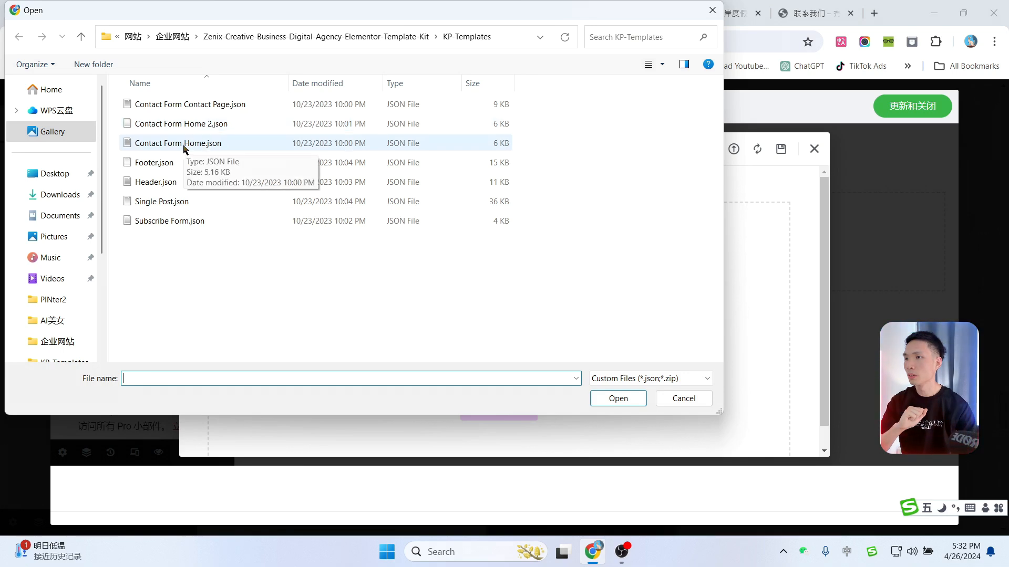
click(185, 150)
double_click(193, 149)
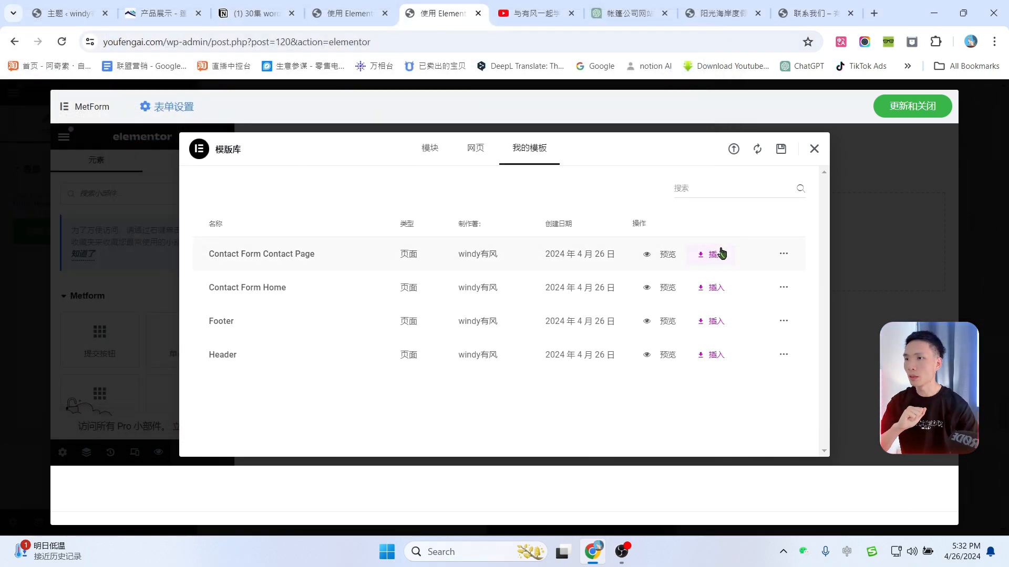
click(721, 255)
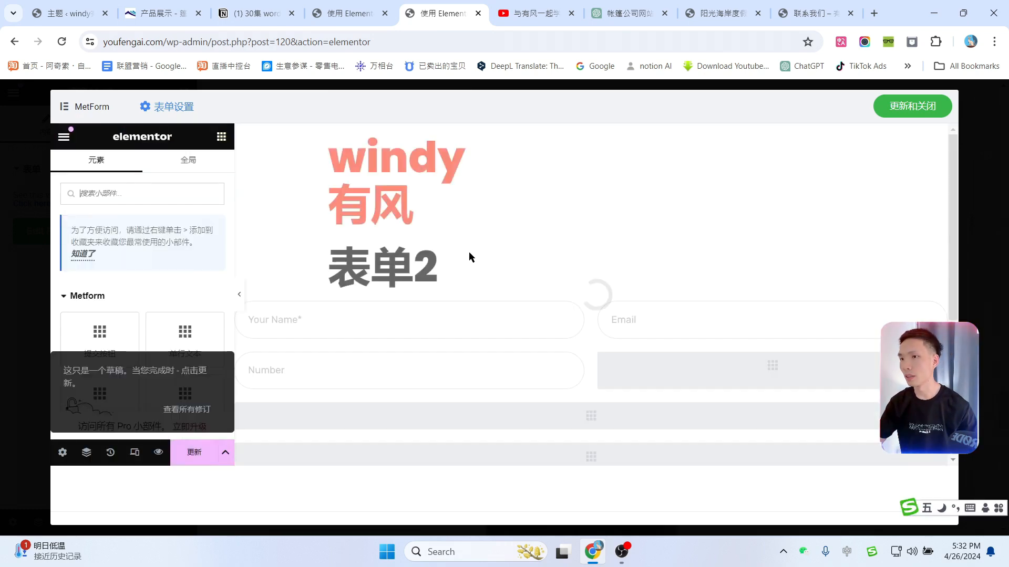
Step: Change the field placeholders to 邮箱, 手机号 and 有什么可以帮到你, then update the form
click(379, 262)
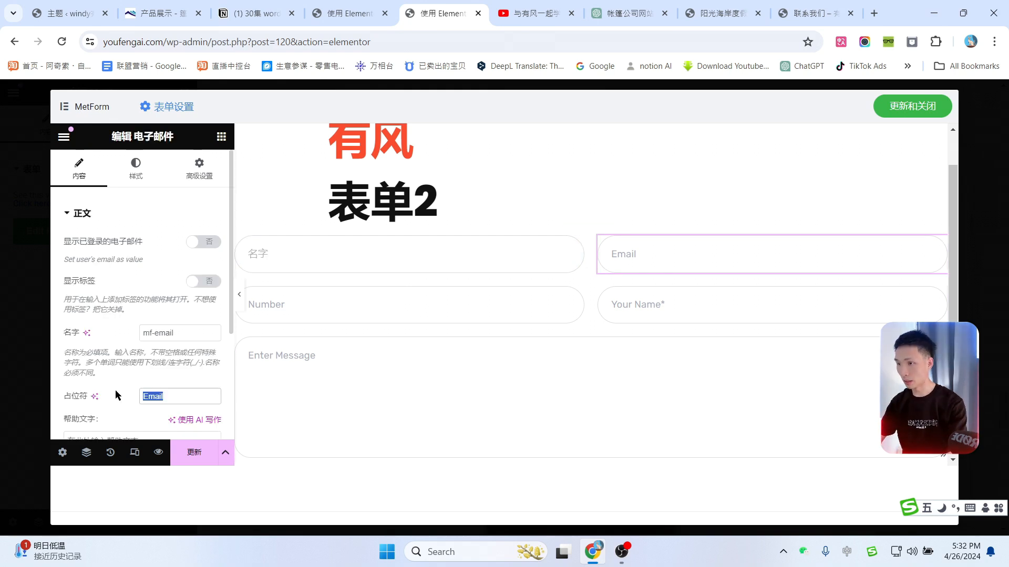
text(邮箱)
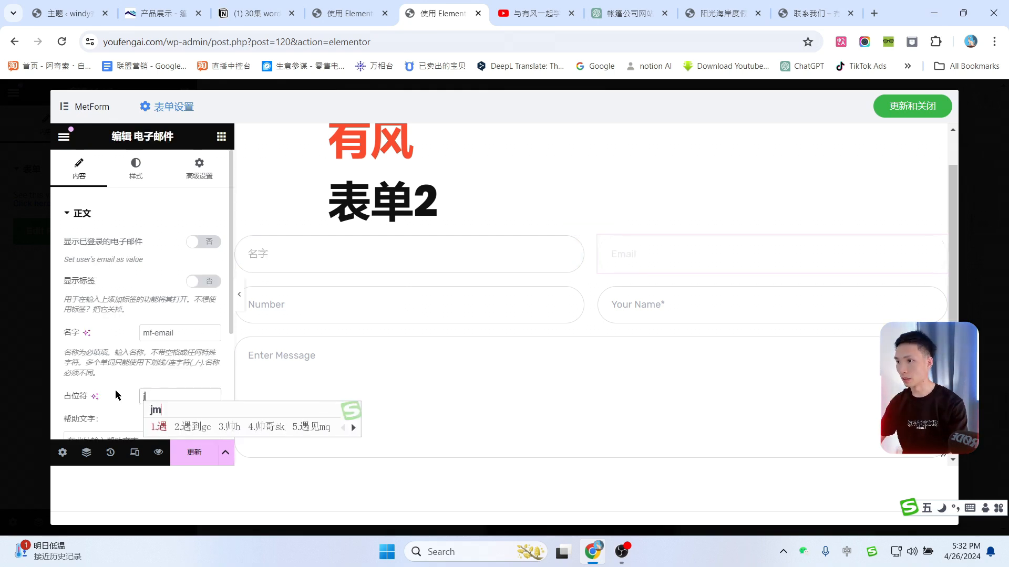
click(325, 311)
drag(179, 358, 88, 349)
text(手机k)
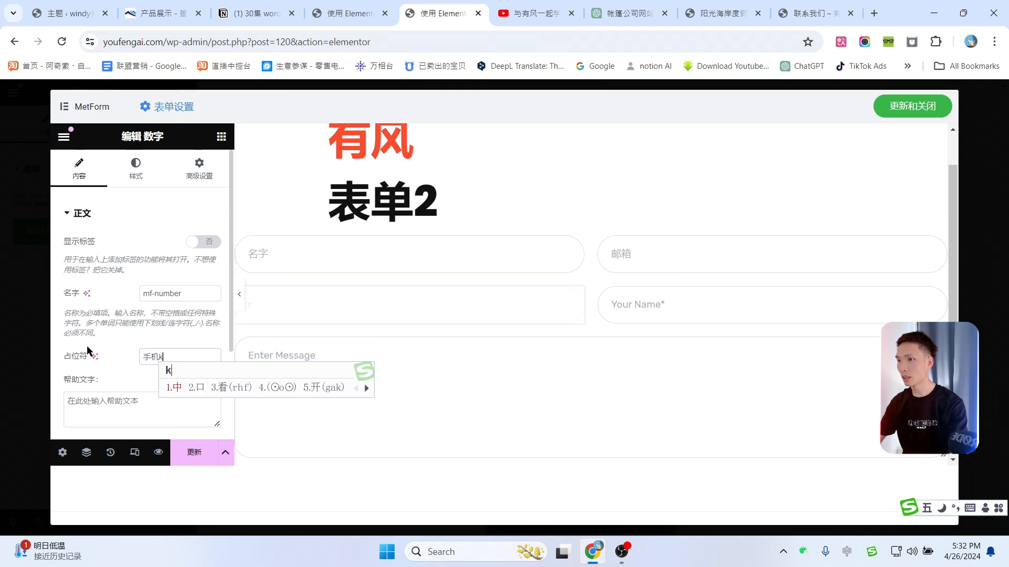
text(号)
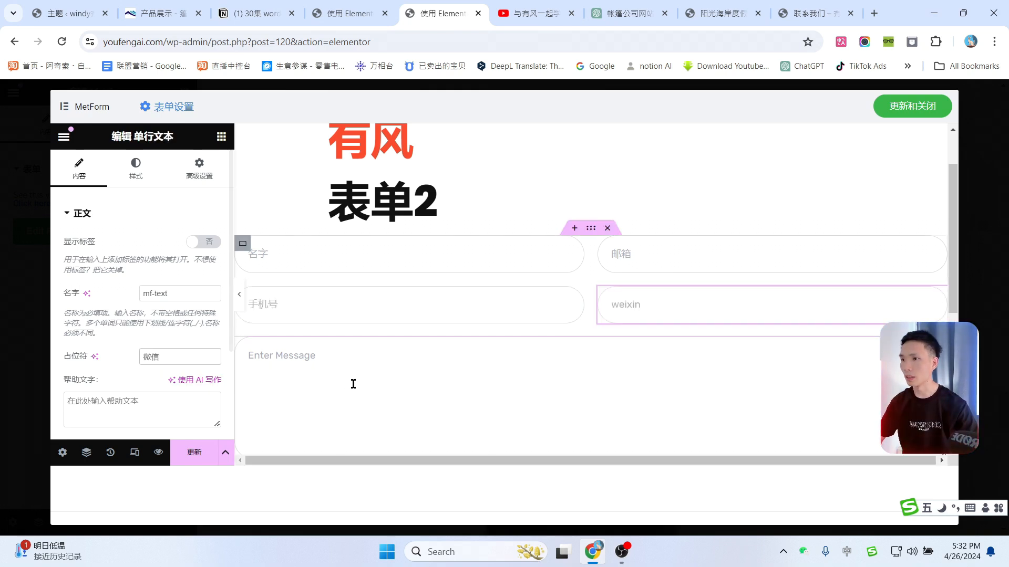
click(316, 378)
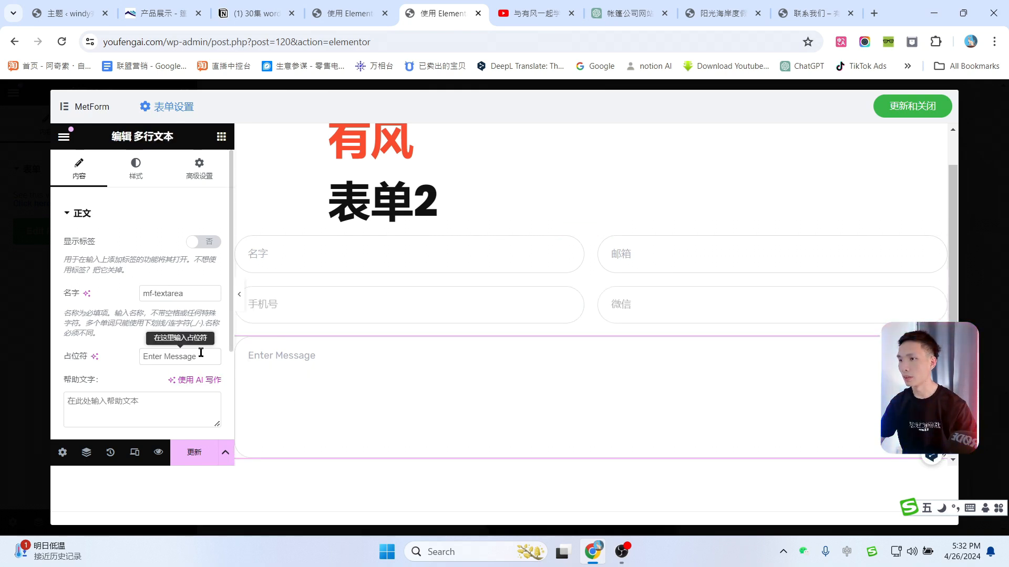
drag(198, 357, 141, 357)
text(有什么可以帮到你)
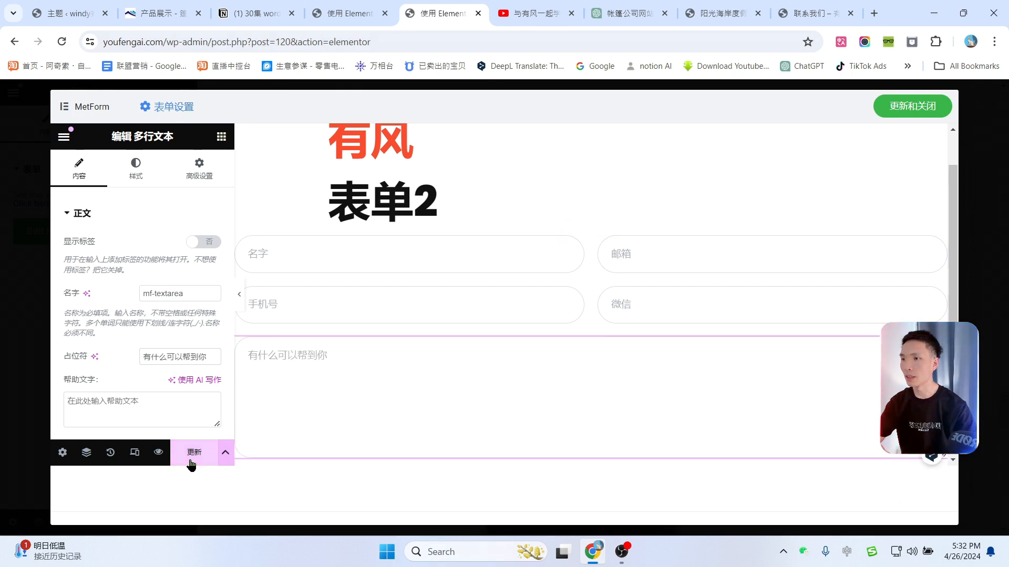
click(194, 452)
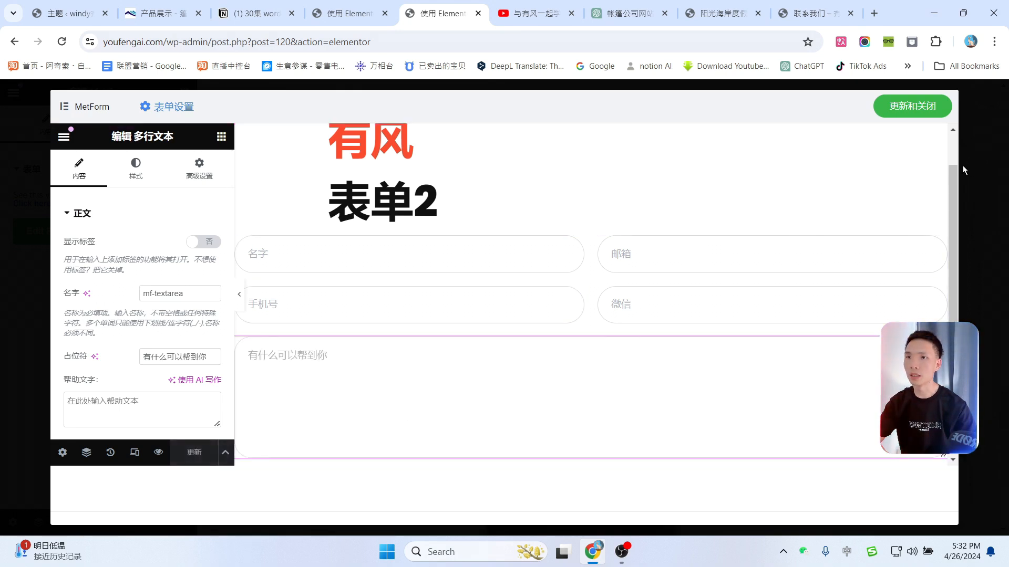
Step: Save and close the new form, back to the homepage preview
click(898, 114)
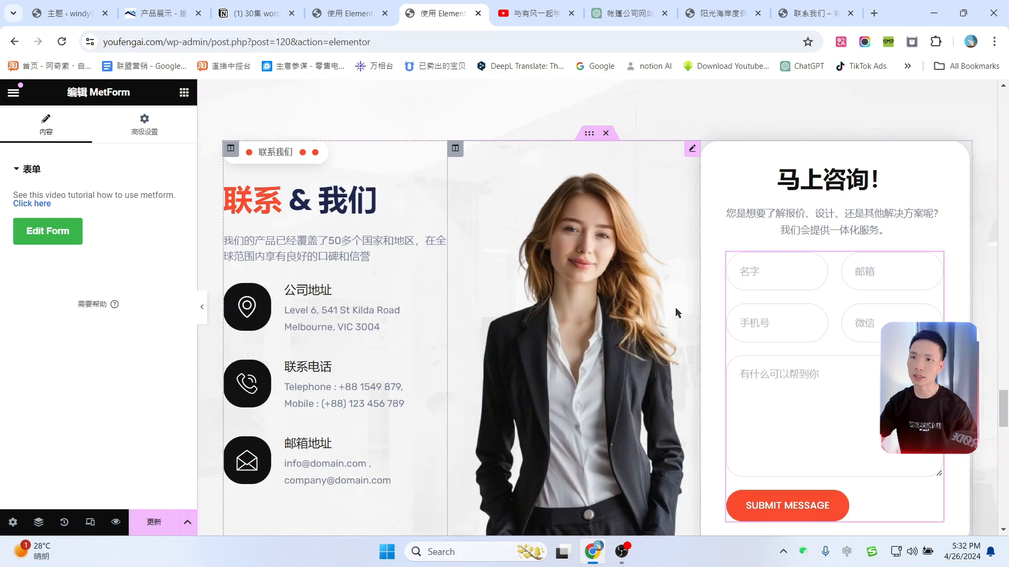
scroll(713, 268, down, 1)
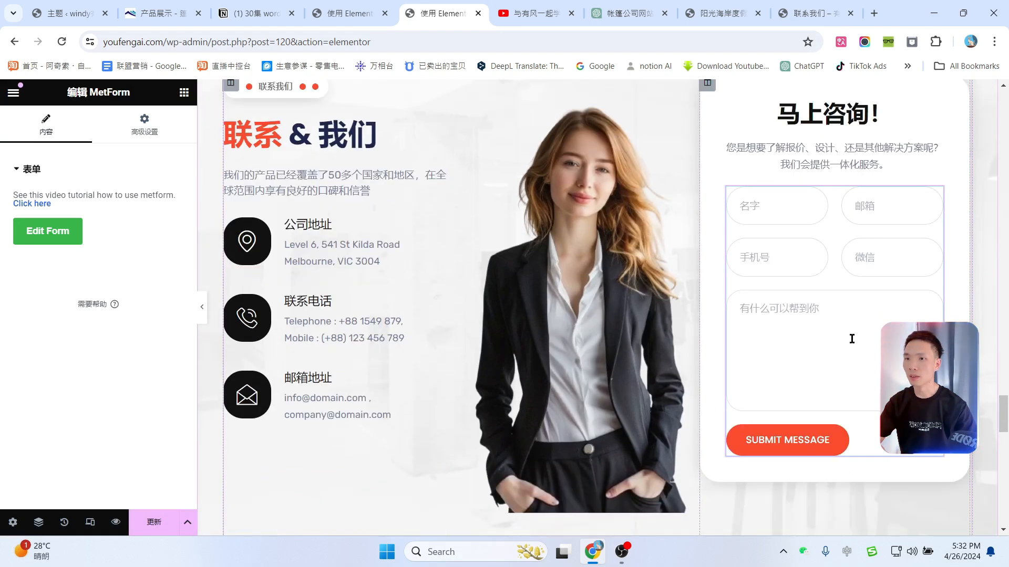
scroll(815, 361, up, 2)
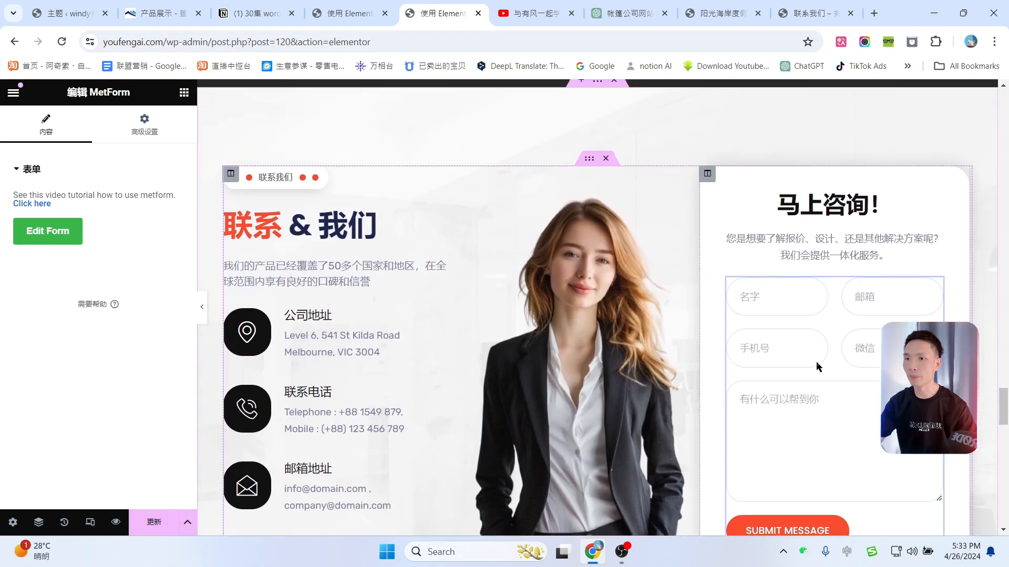
scroll(817, 362, down, 2)
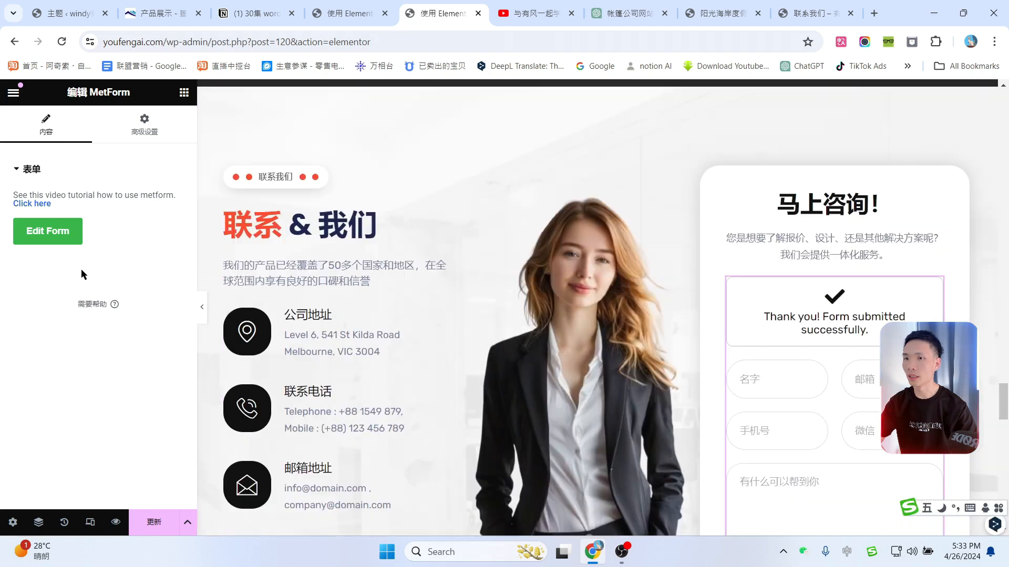
scroll(837, 337, down, 2)
scroll(836, 338, down, 3)
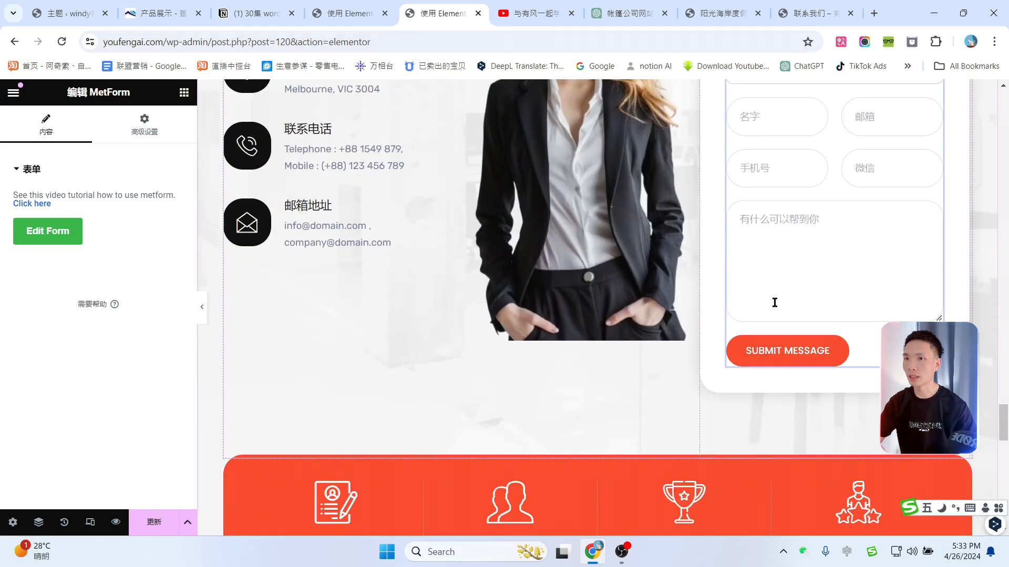
scroll(786, 303, up, 1)
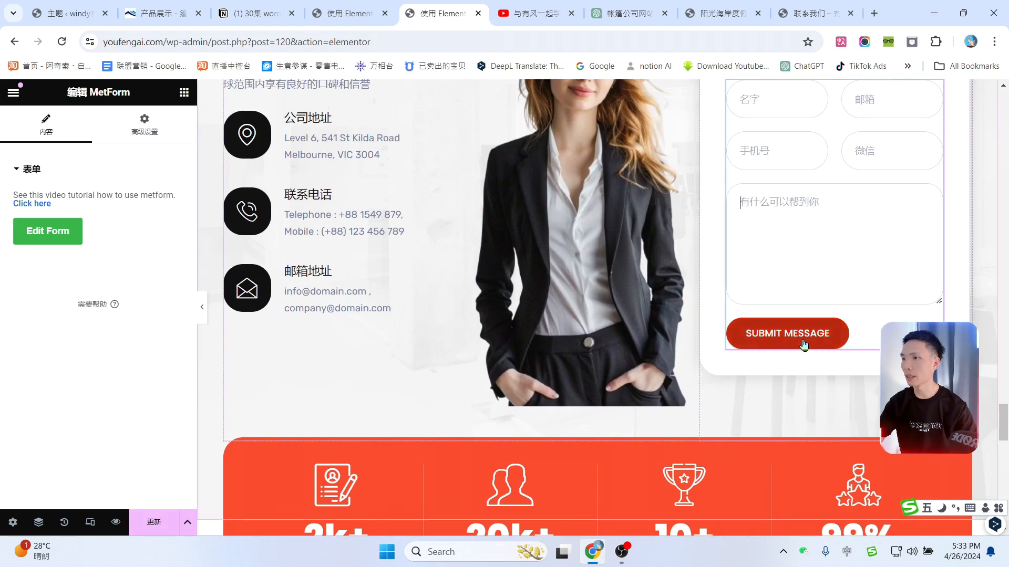
Step: Reopen 表单2, relabel its submit button 提交, then save and close it
click(46, 239)
click(620, 217)
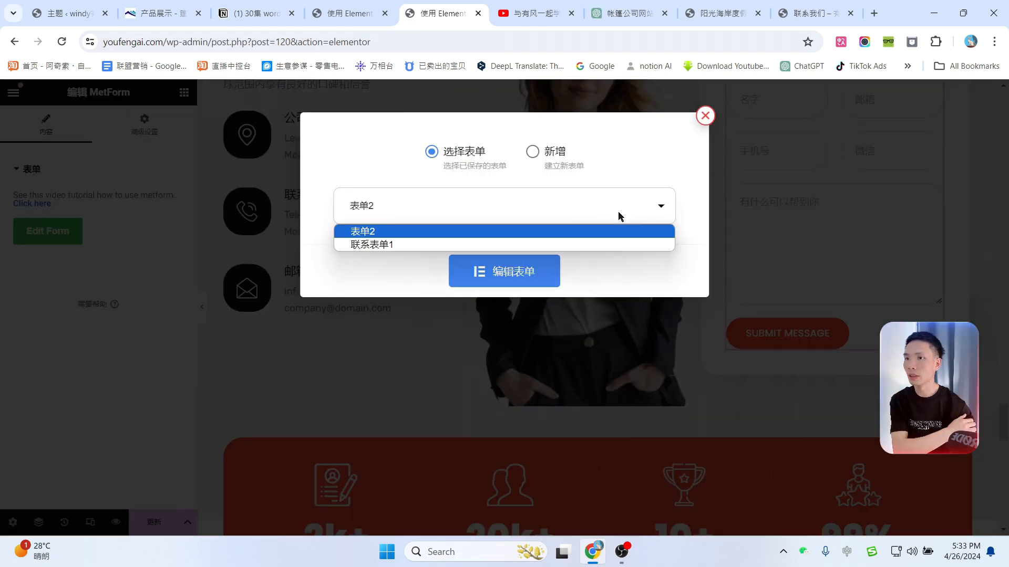
click(421, 231)
click(507, 271)
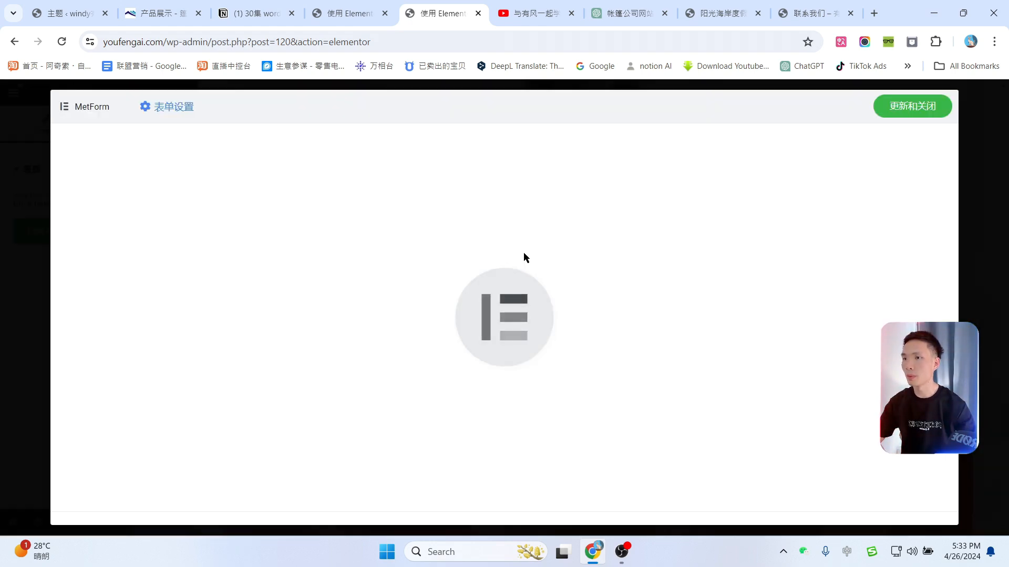
click(299, 434)
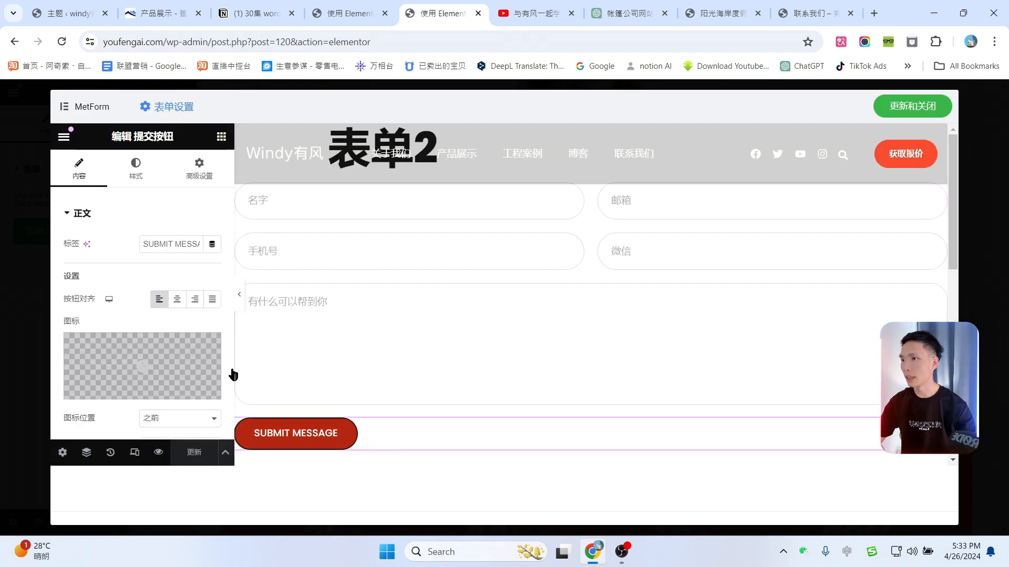
triple_click(159, 246)
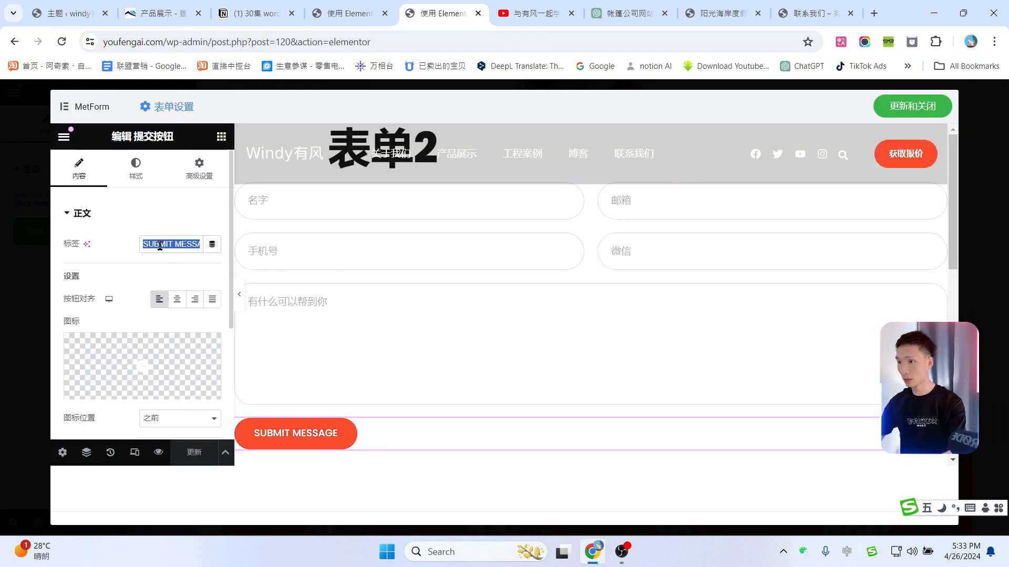
text(提交)
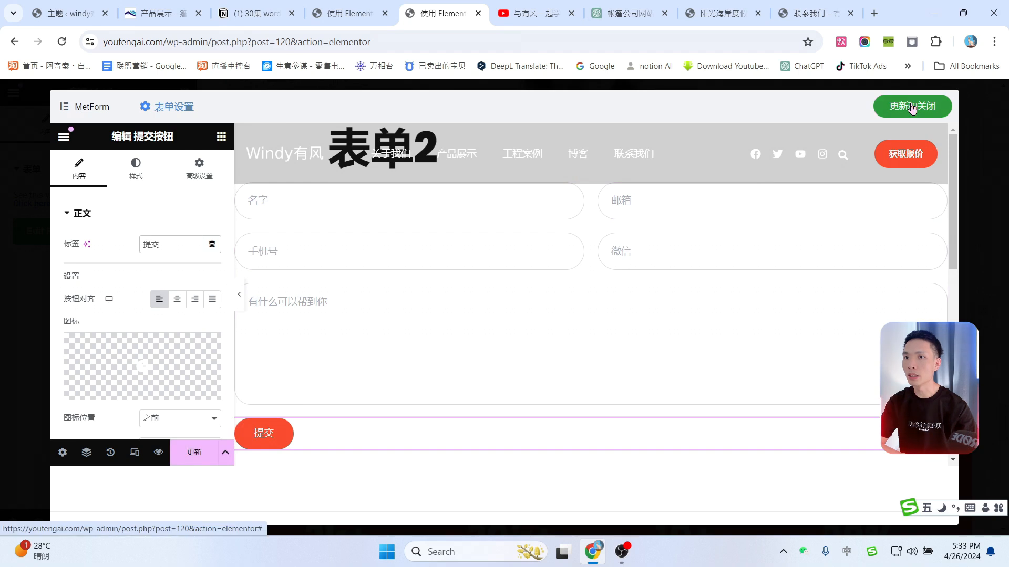
click(913, 106)
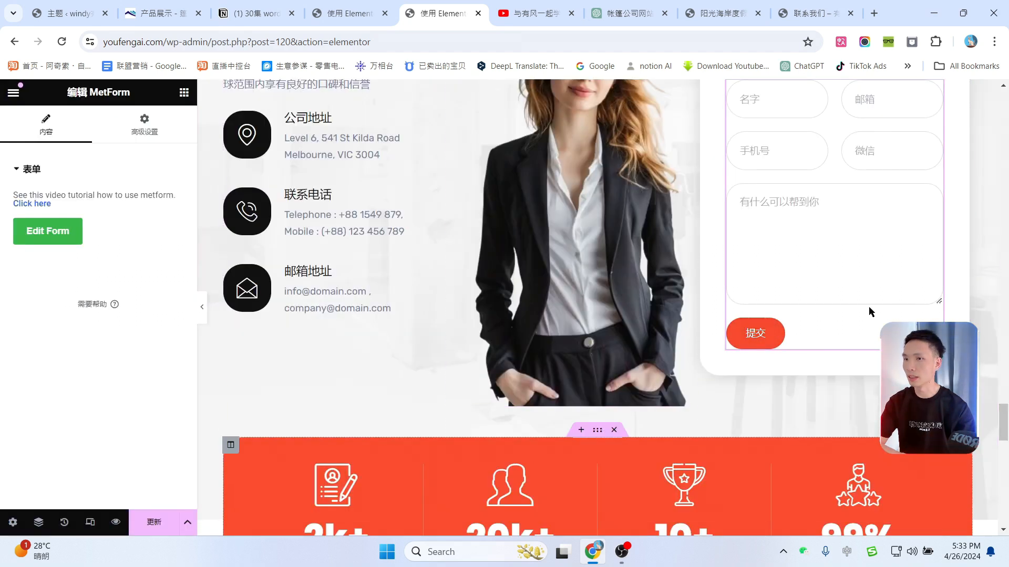
Step: Save the homepage and collapse the Elementor panel to view the finished 提交 form
click(166, 528)
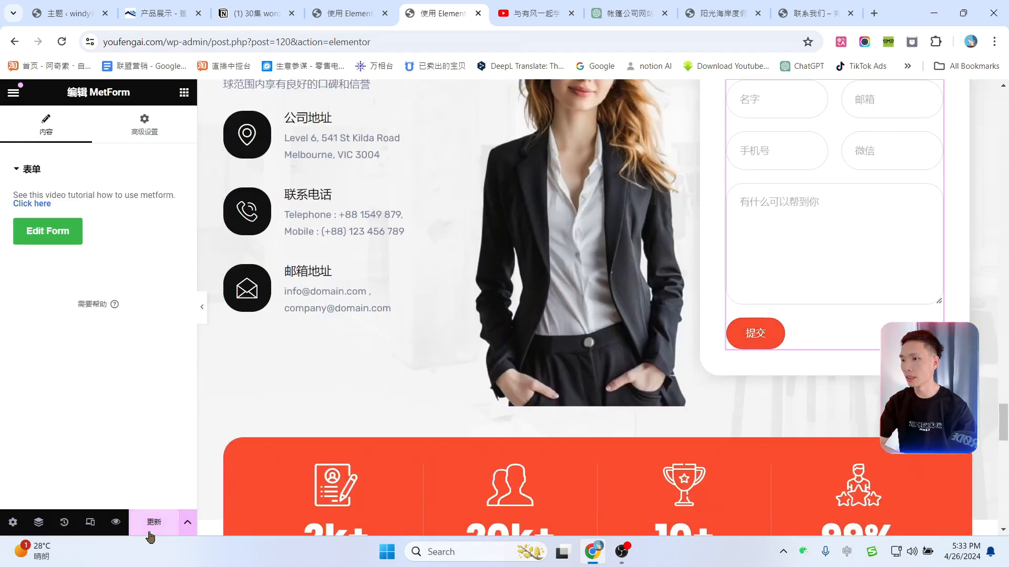
click(203, 311)
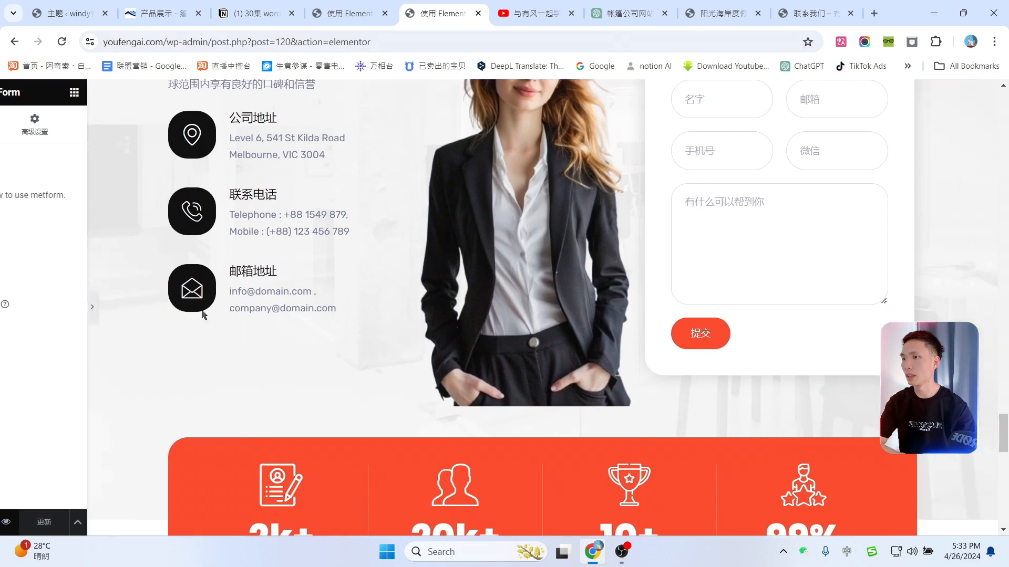
scroll(778, 274, up, 3)
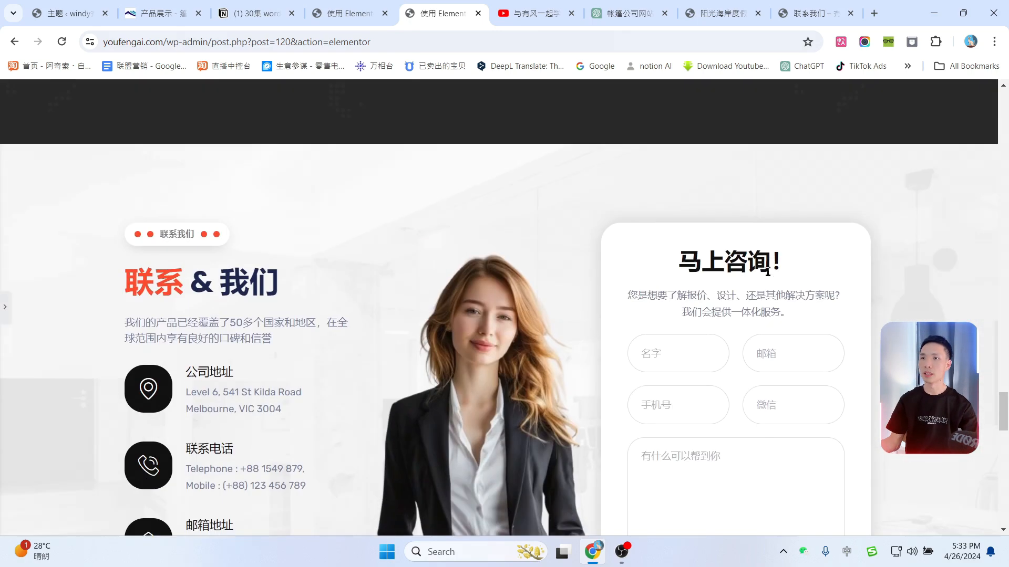
scroll(735, 294, down, 2)
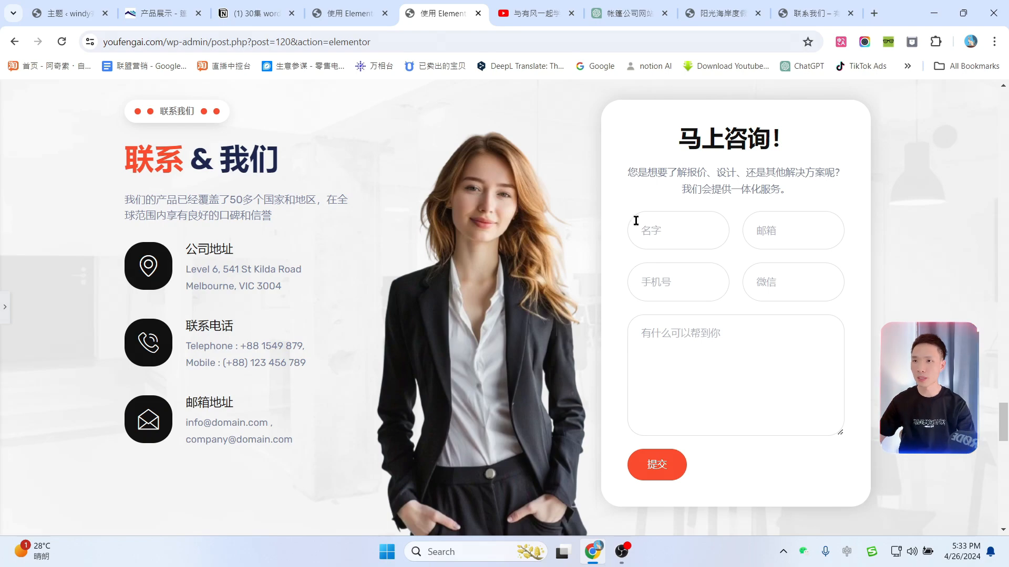
scroll(548, 307, down, 10)
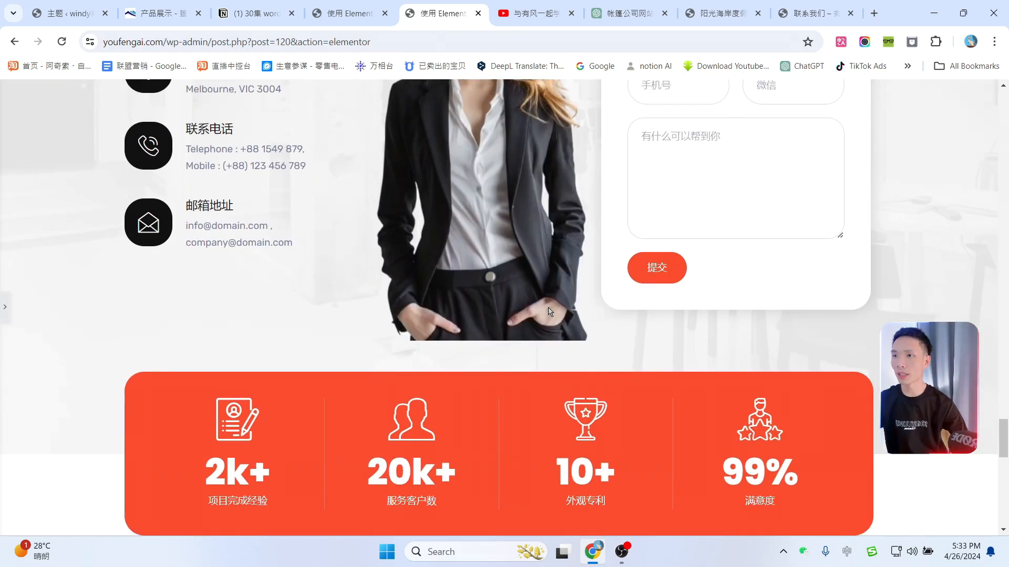
scroll(547, 313, up, 10)
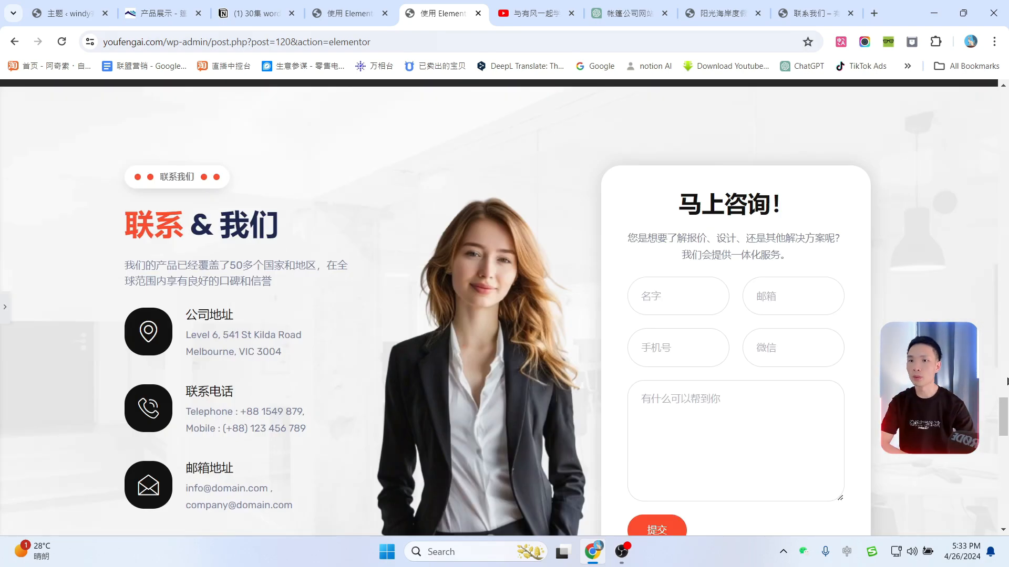
drag(1003, 412, 991, 84)
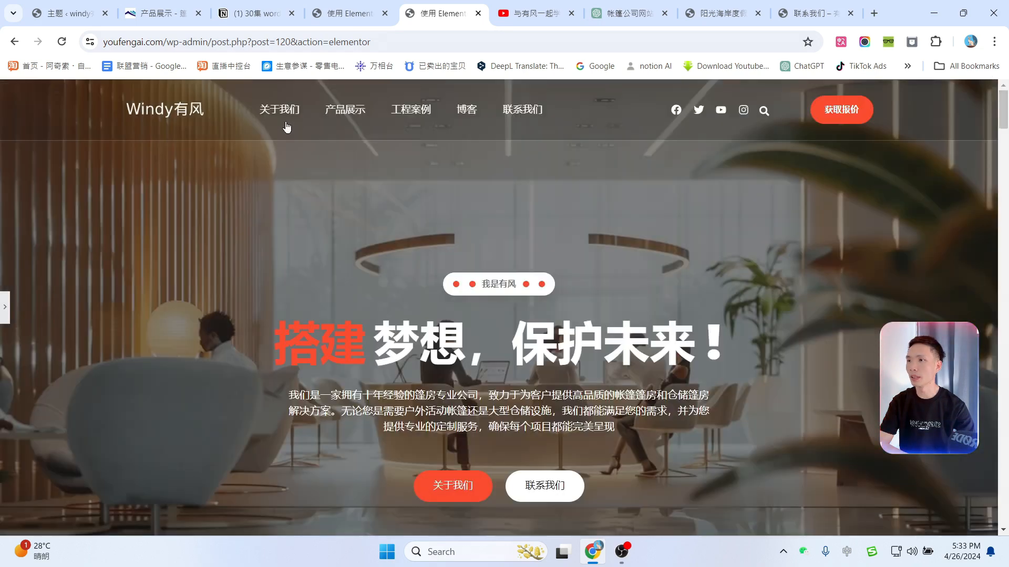
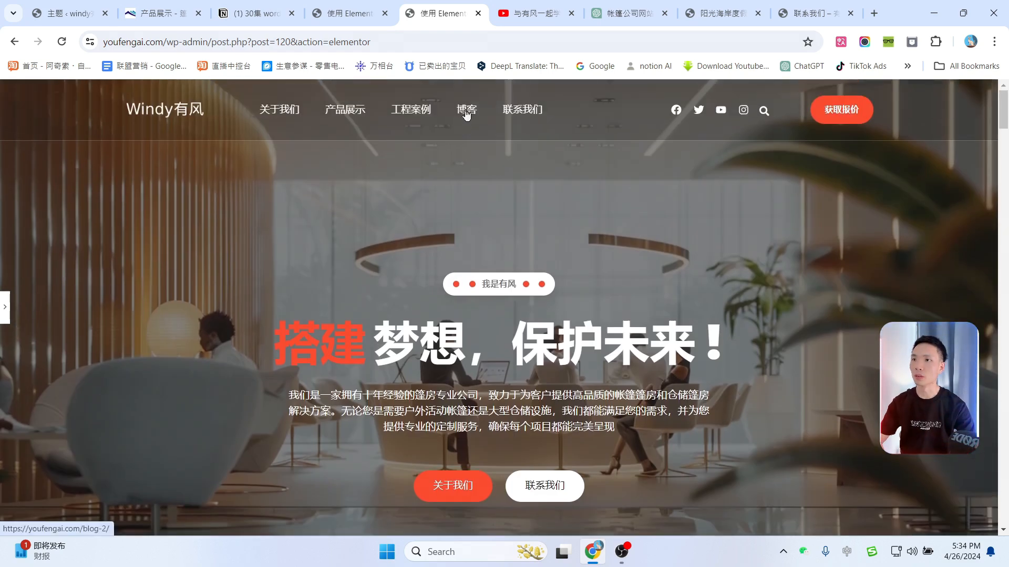
Step: Leave the editor preview and look over the live 工程案例 project cases page
click(467, 110)
click(414, 133)
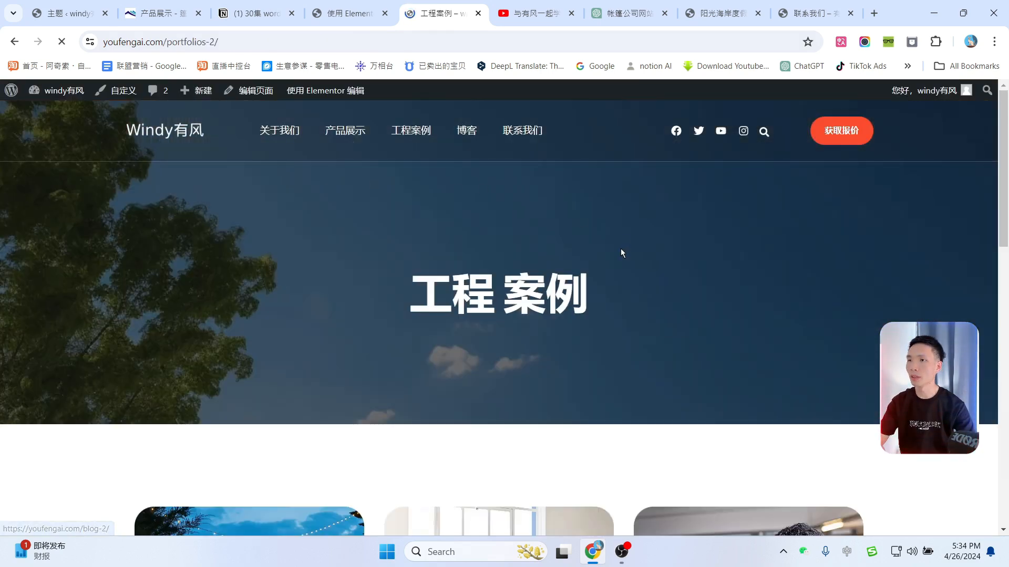
scroll(620, 248, down, 9)
scroll(697, 389, up, 9)
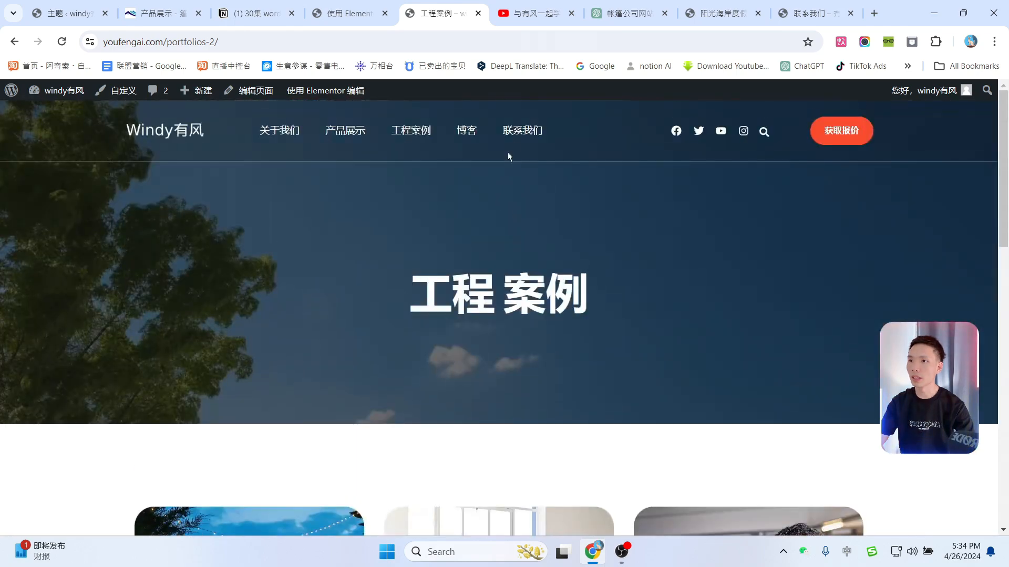
Step: Check the live 联系我们 page down to its map, then return to the Elementor editor tab
click(517, 133)
scroll(625, 316, down, 5)
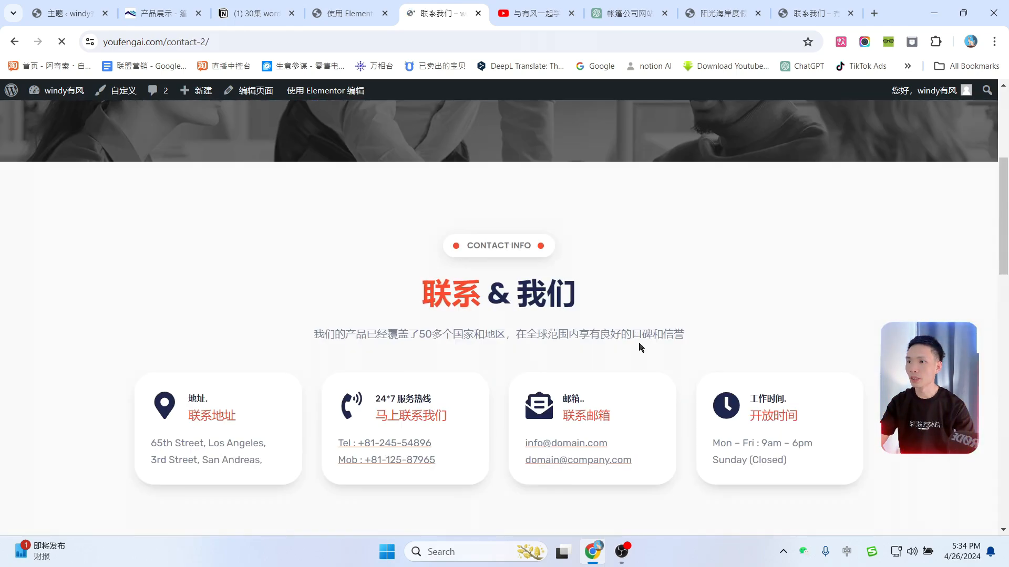
scroll(721, 392, up, 5)
scroll(659, 357, down, 10)
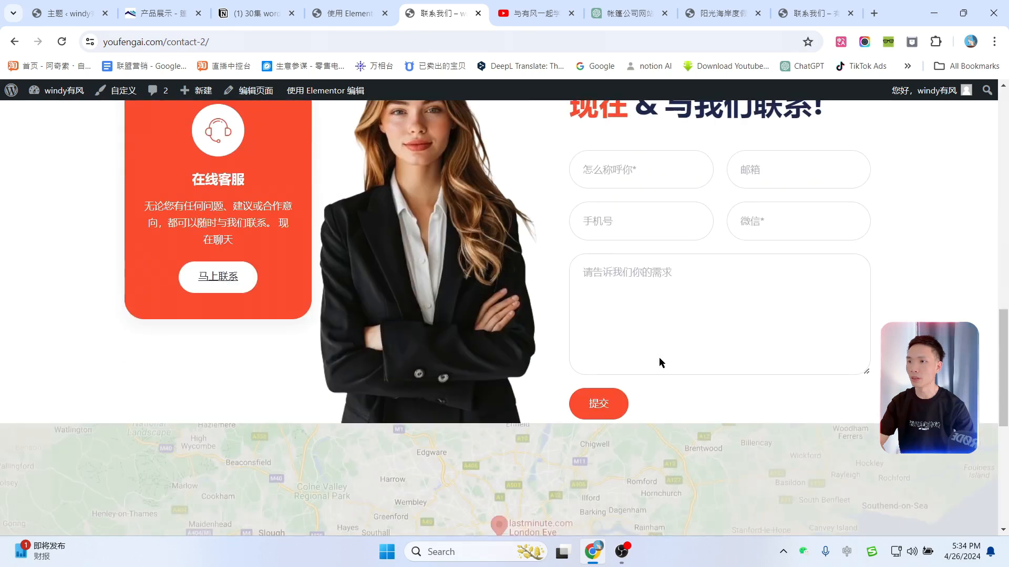
key(ctrl+shift+Tab)
scroll(505, 310, down, 4)
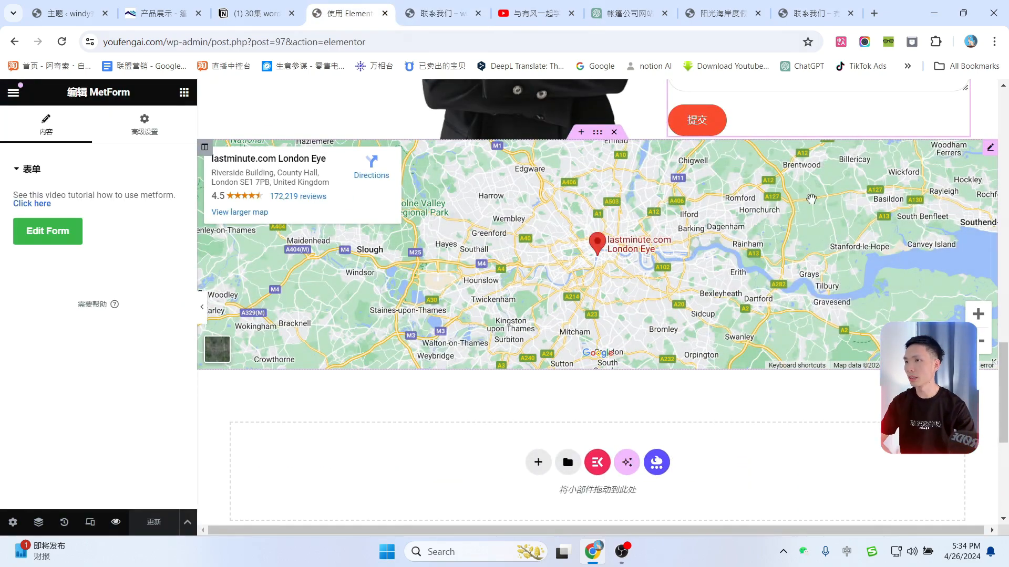
Step: Replace the map's London Eye location with 中国广东省广州市, set zoom 13 and height 393, and save
click(989, 147)
click(90, 241)
key(ctrl+a)
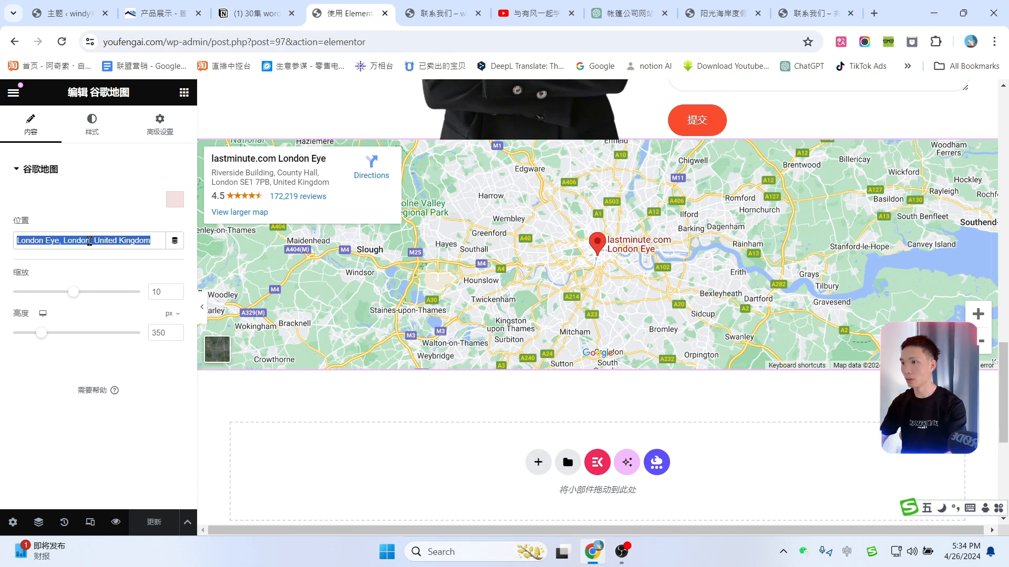
text(中国广东)
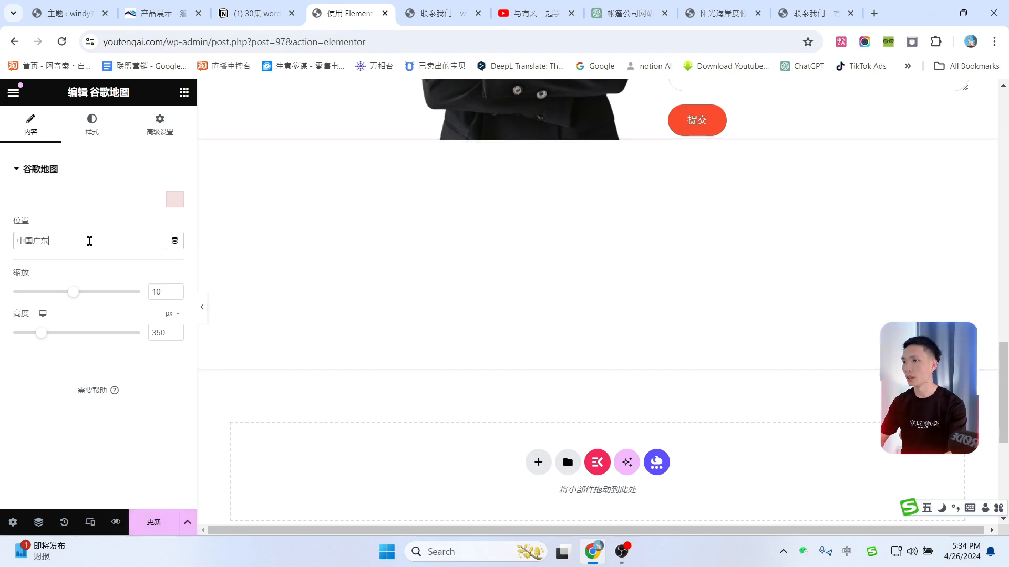
text(省广州y)
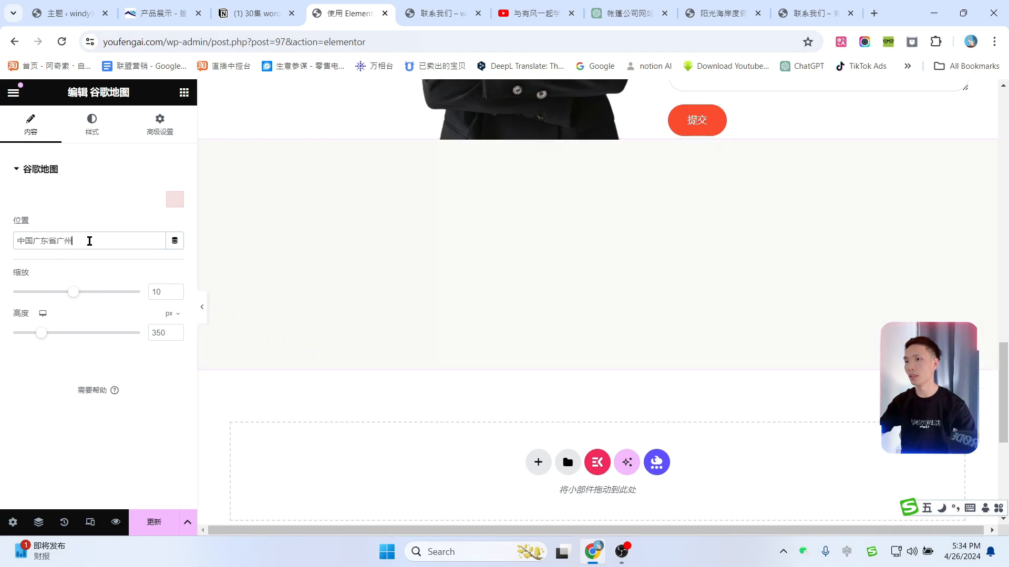
text(市)
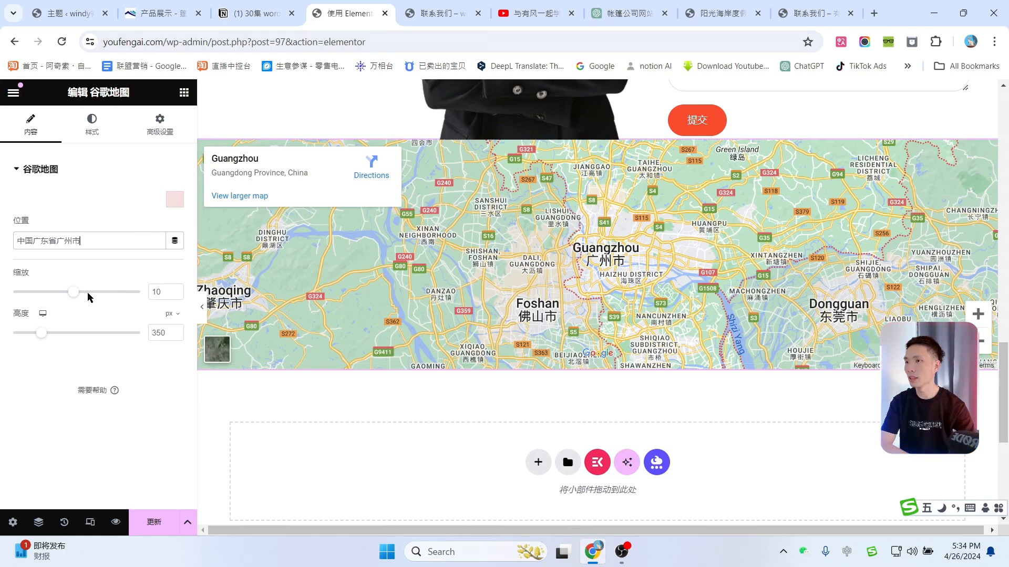
drag(77, 298, 93, 292)
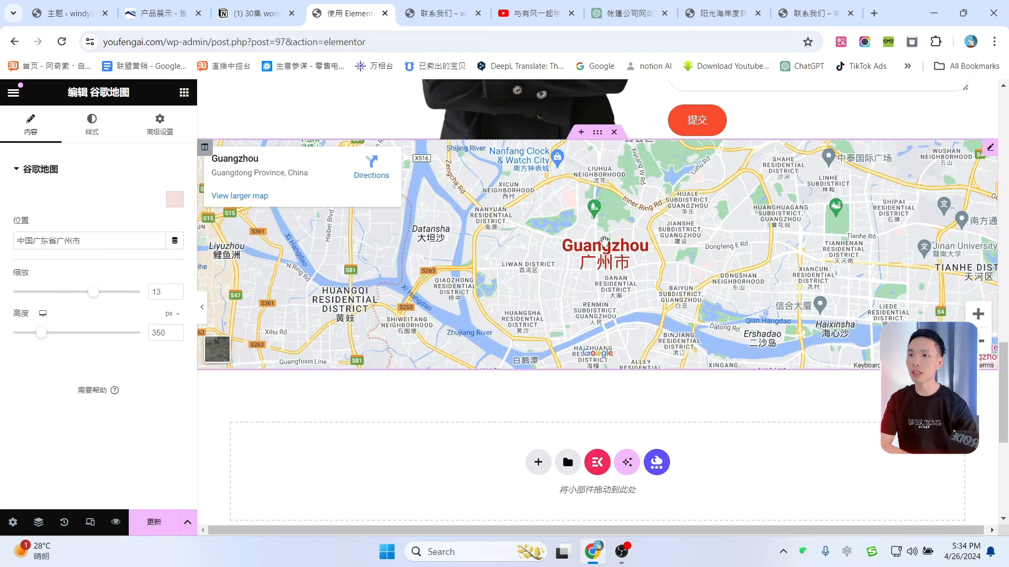
mouse_move(44, 336)
mouse_down()
mouse_move(57, 343)
mouse_move(47, 344)
mouse_up()
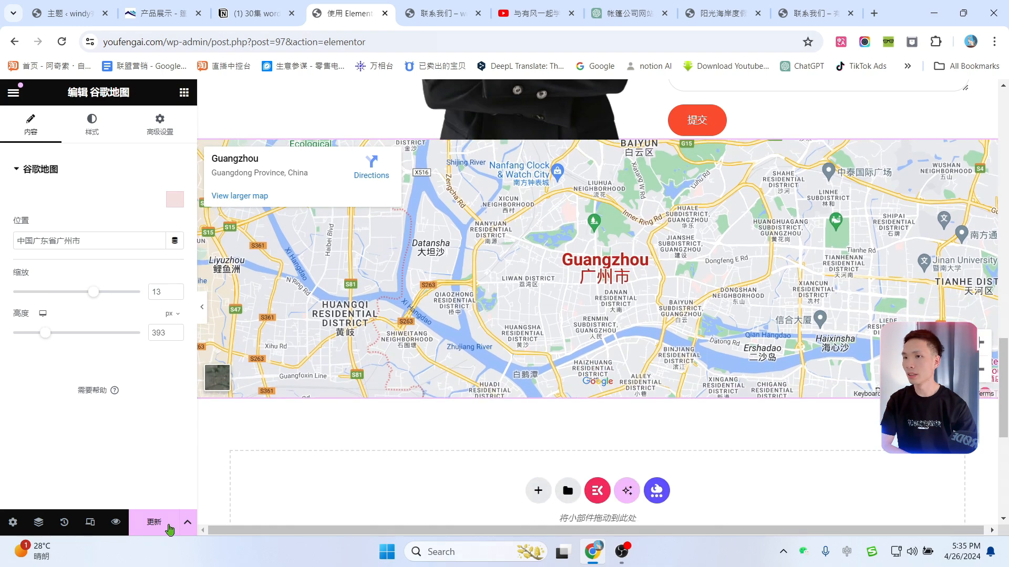
click(168, 529)
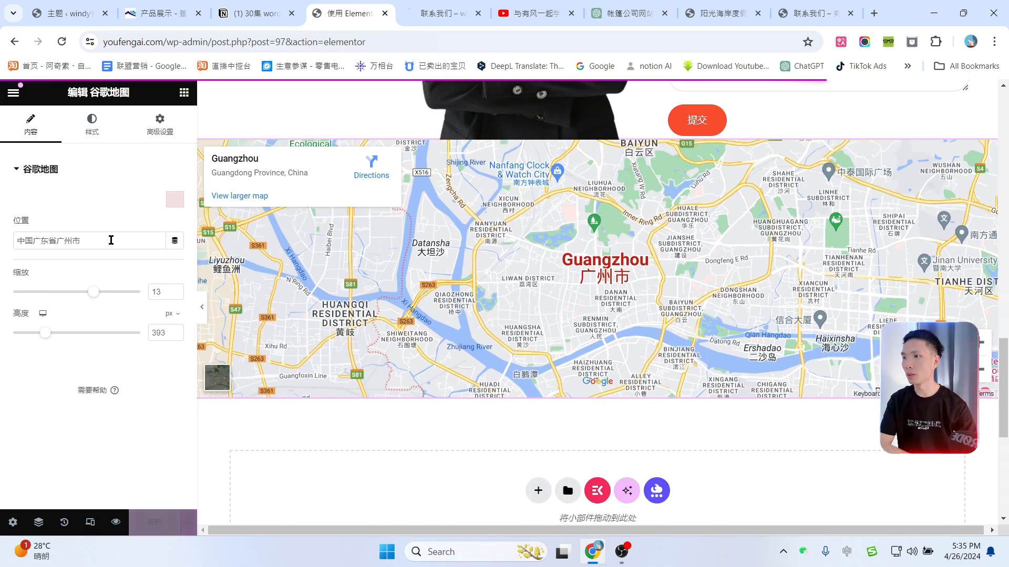
Step: Hide the editing panel and scroll through the full-width preview of the updated page
click(202, 306)
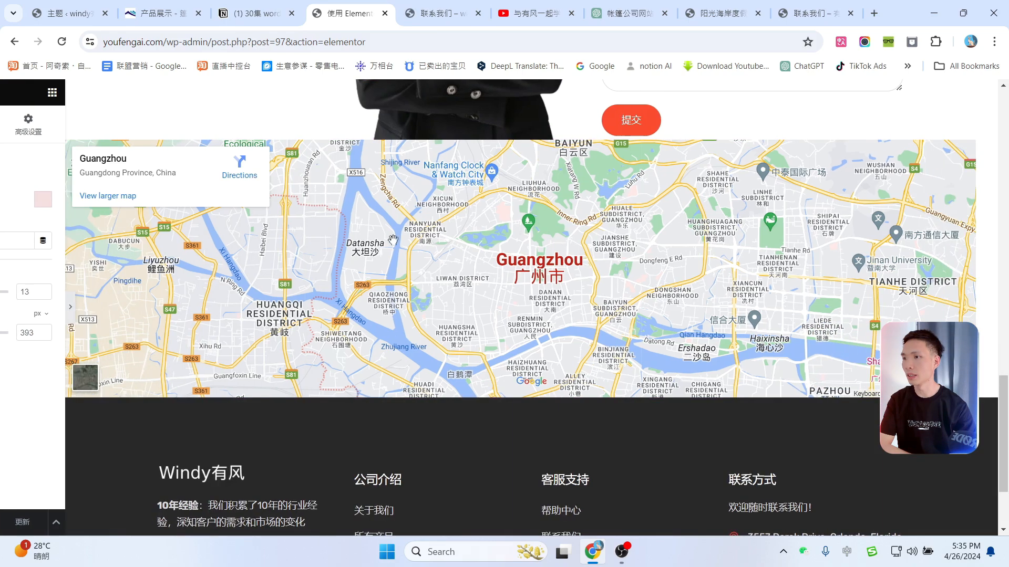
scroll(564, 295, up, 6)
scroll(604, 297, down, 4)
scroll(607, 237, up, 3)
scroll(609, 180, down, 6)
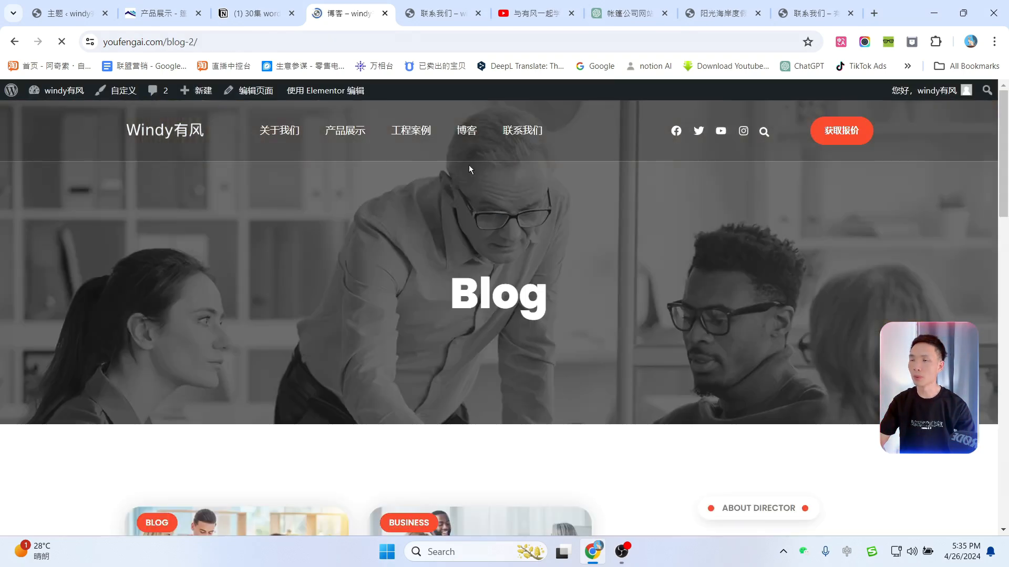
Step: Scroll through the live blog page, then go to the admin's post list
scroll(597, 382, down, 11)
scroll(597, 383, up, 6)
scroll(597, 382, down, 12)
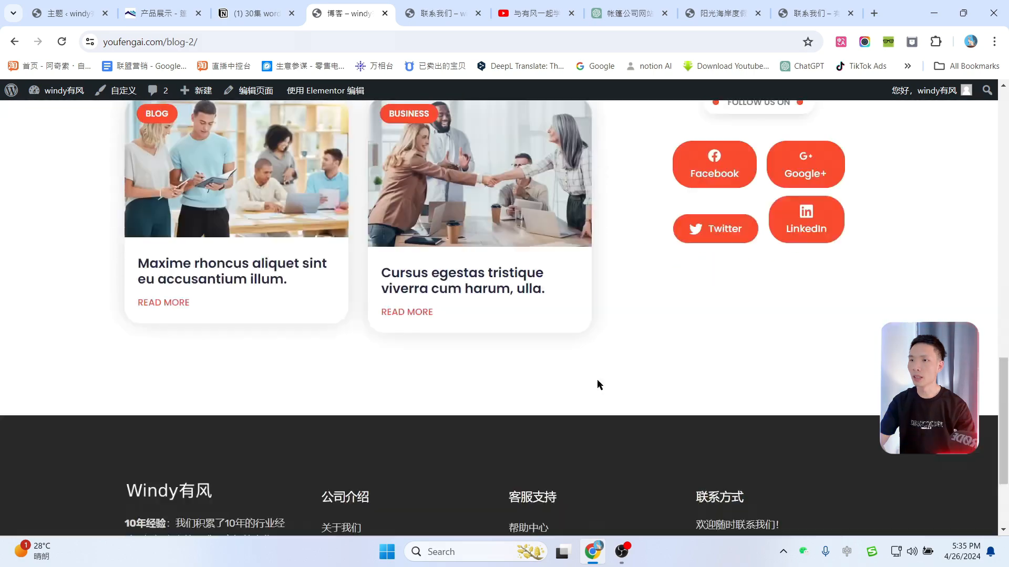
scroll(601, 385, up, 14)
scroll(601, 384, down, 6)
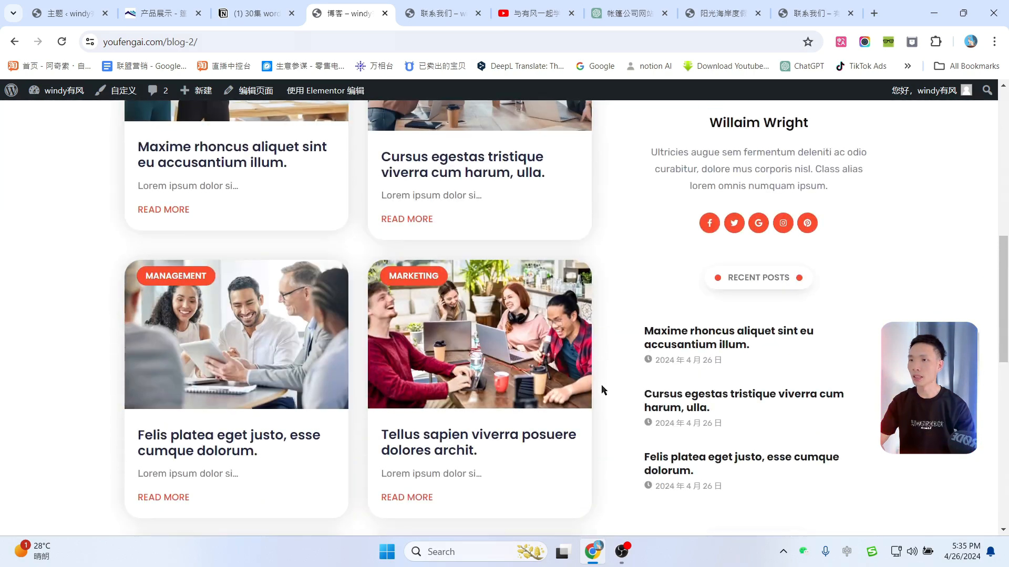
scroll(602, 385, down, 6)
scroll(601, 384, up, 12)
scroll(602, 390, up, 4)
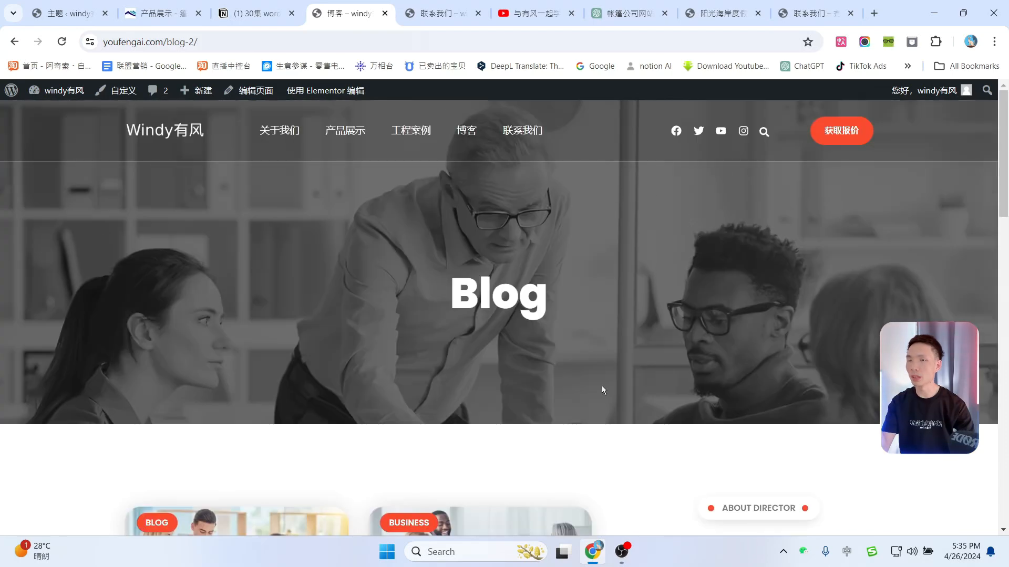
click(11, 94)
mouse_move(30, 158)
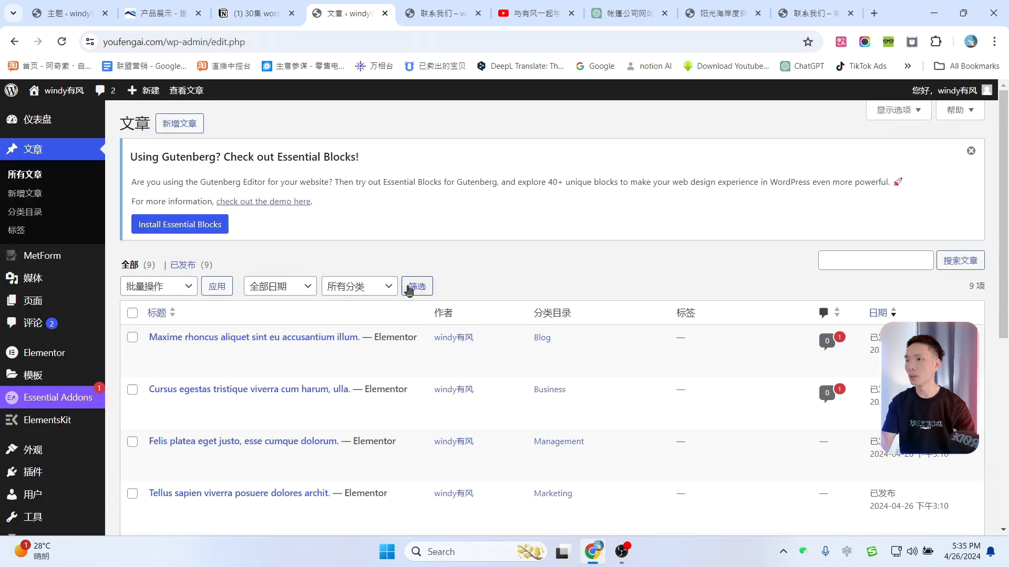
scroll(463, 316, down, 6)
scroll(504, 329, up, 5)
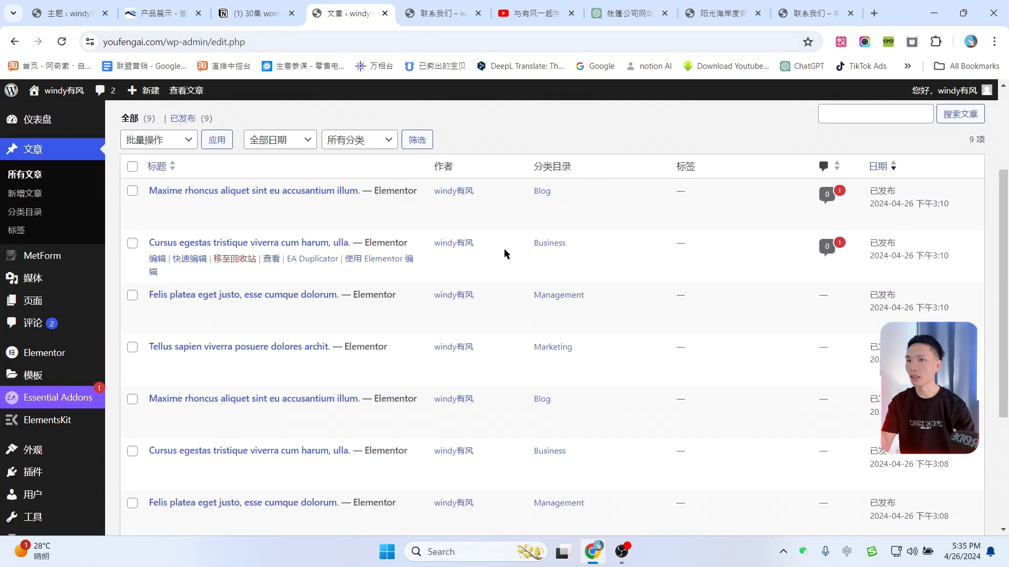
Step: Select every post except Felis platea and move them to the trash with 批量操作
click(132, 167)
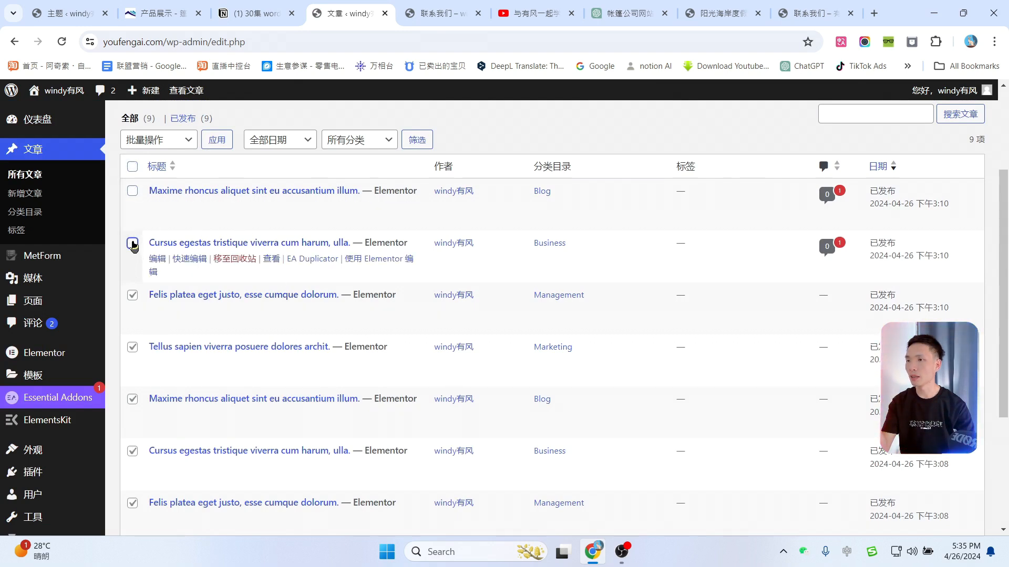
click(133, 295)
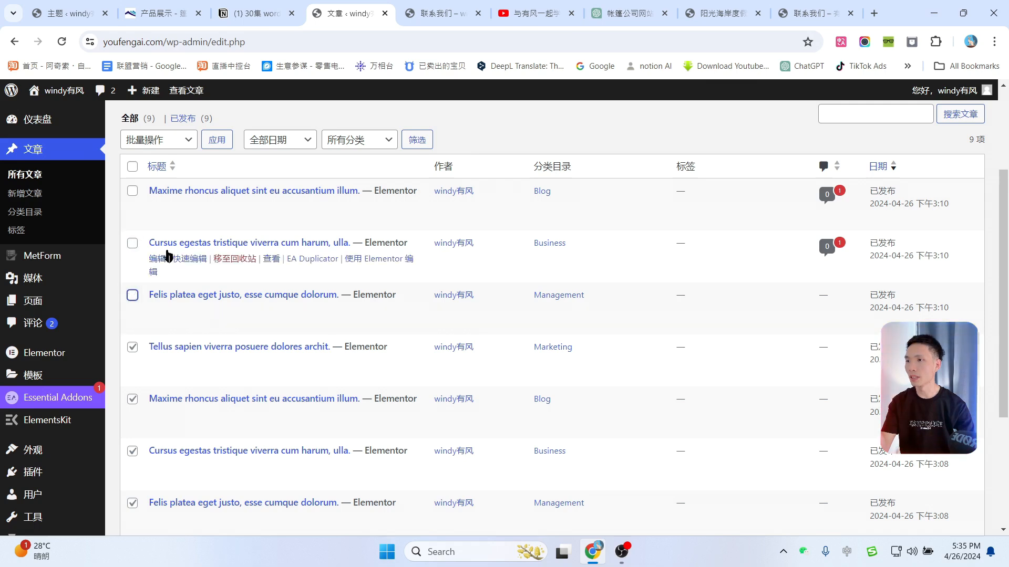
scroll(291, 352, down, 3)
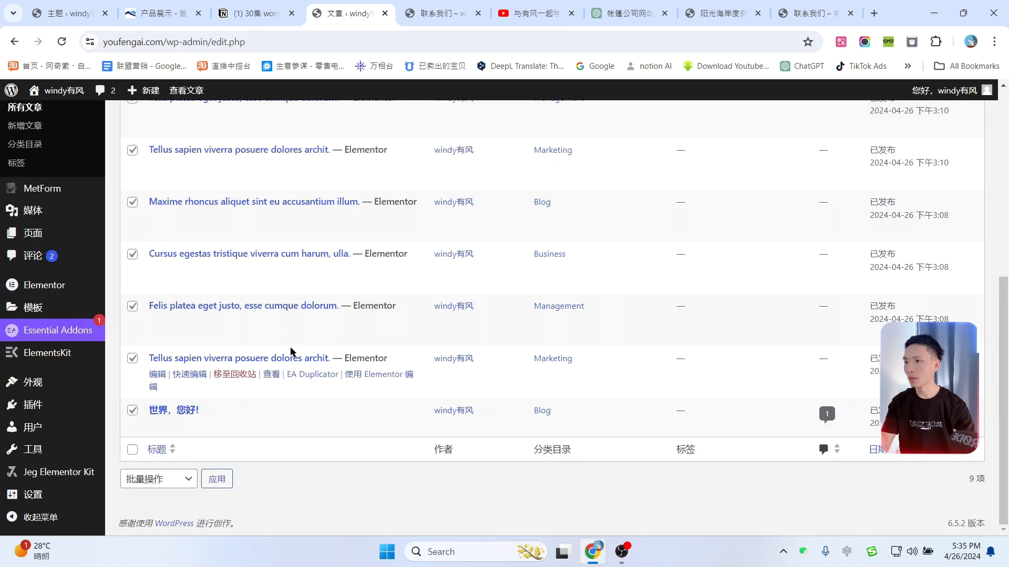
scroll(291, 352, up, 6)
click(157, 270)
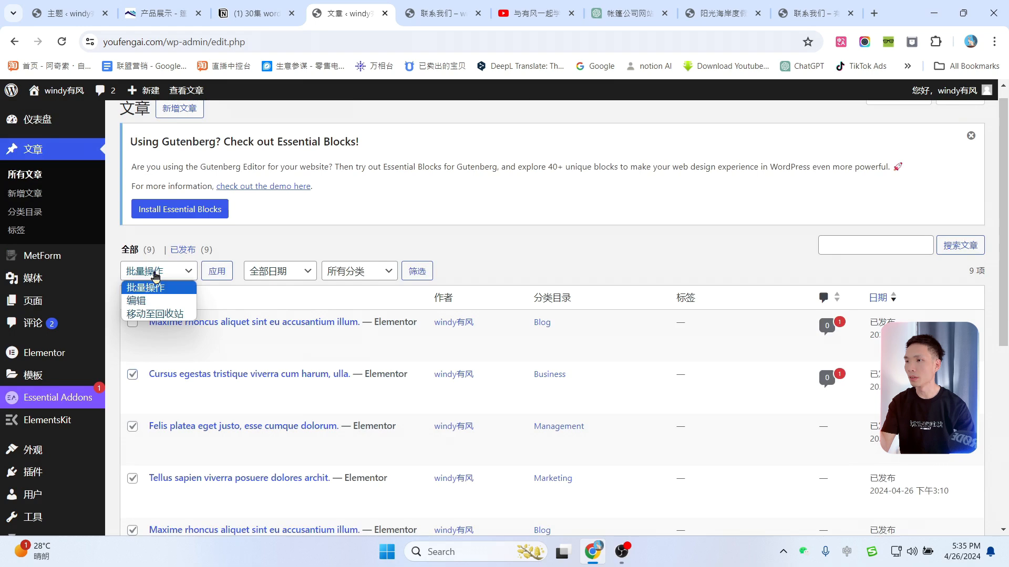
click(155, 313)
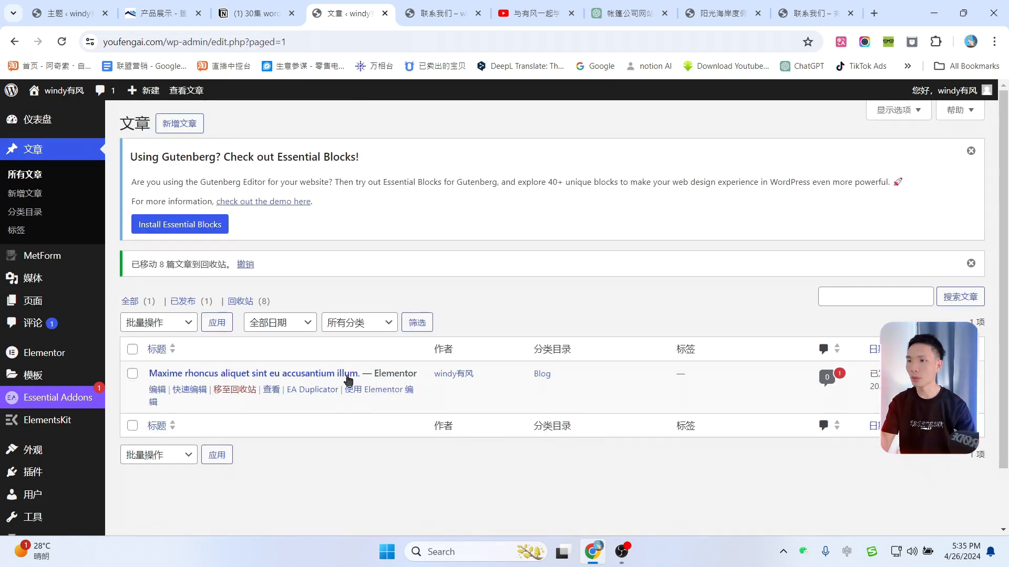
Step: Dismiss the notices and open the copied Maxime rhoncus post for editing
click(971, 152)
click(971, 153)
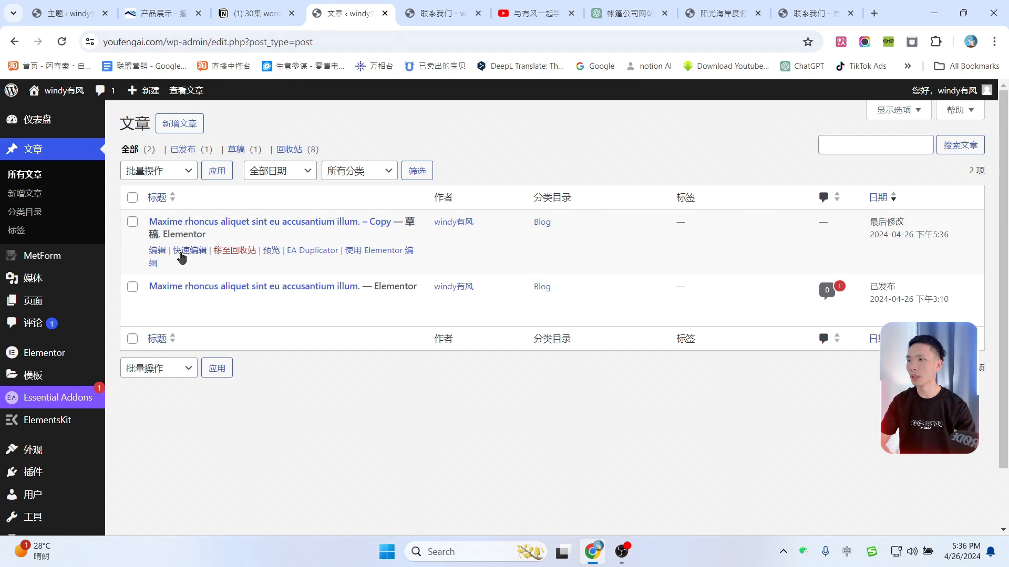
click(157, 251)
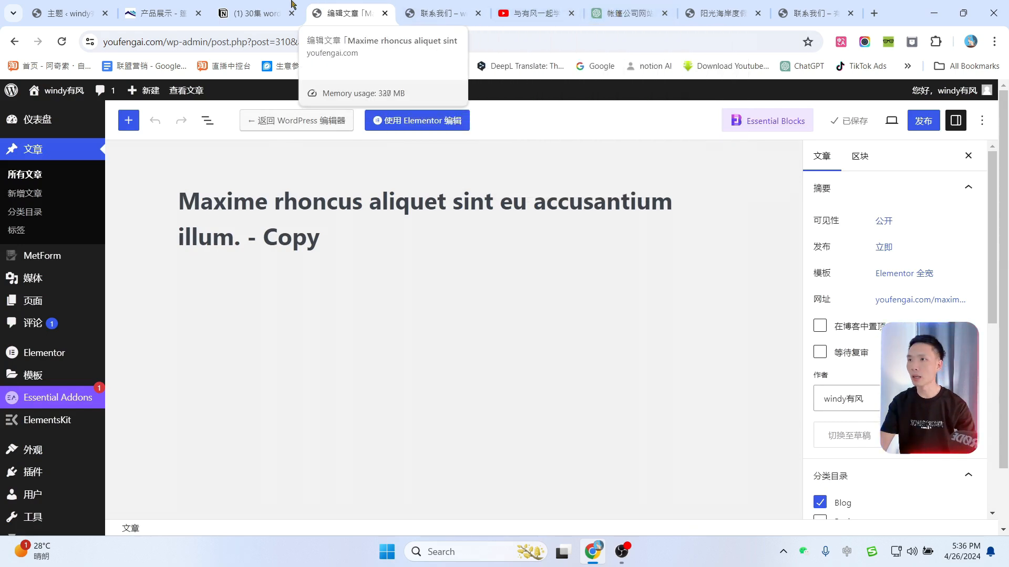
Step: In ChatGPT, start a new message requesting an article (写一篇关…)
click(269, 8)
click(628, 11)
scroll(695, 405, down, 7)
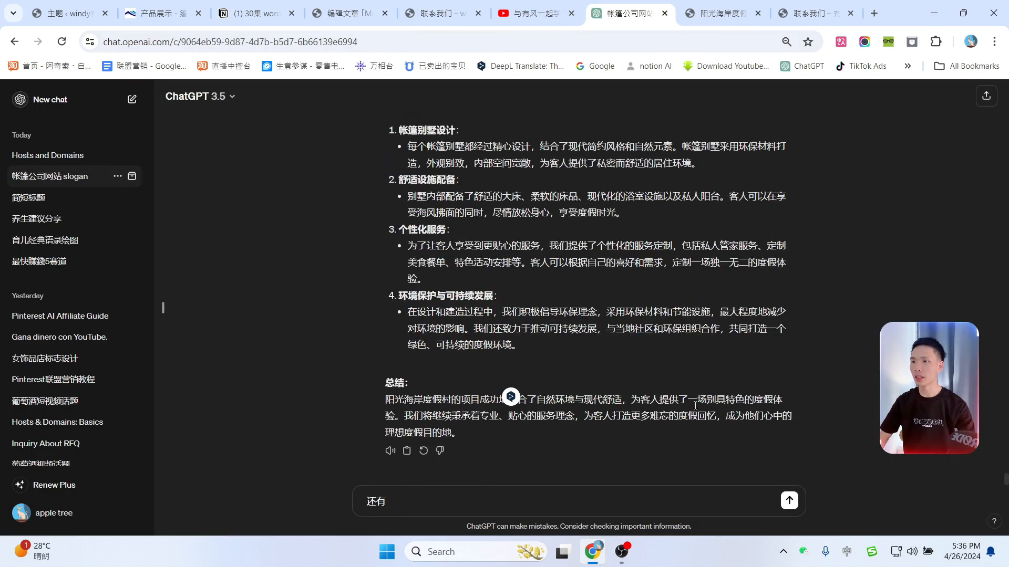
click(407, 506)
text(写一pian)
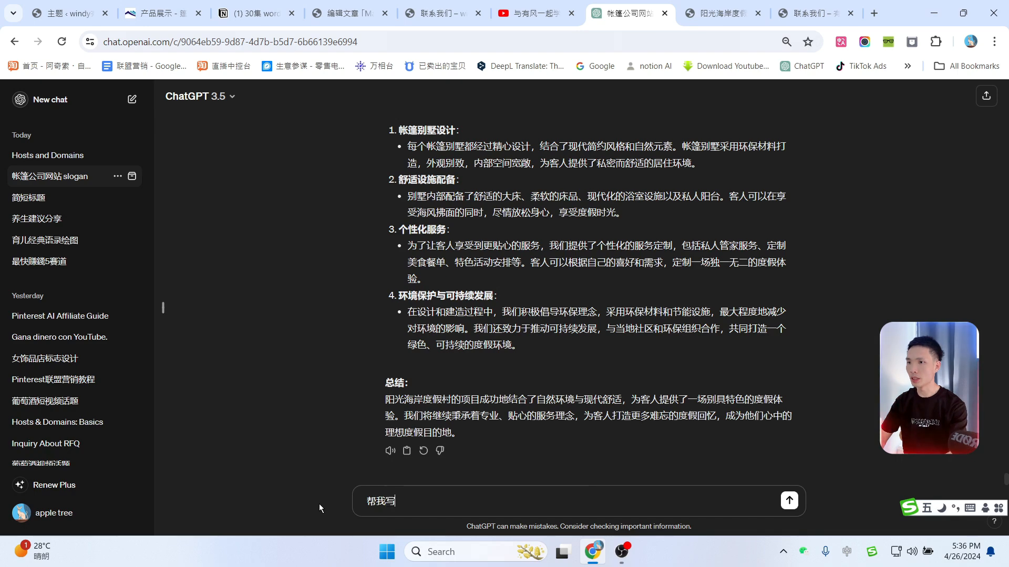
text(篇关)
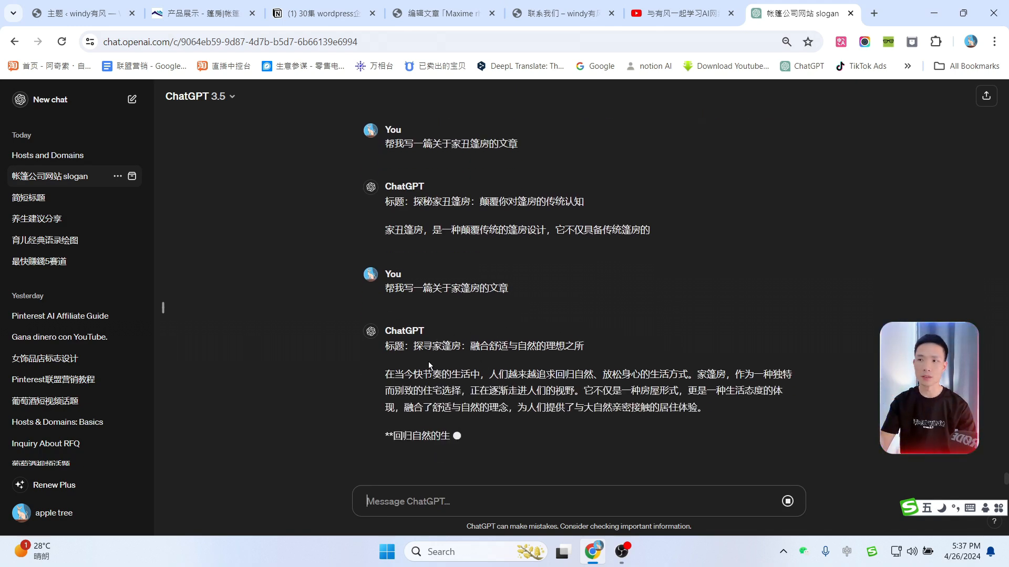
Step: Copy the title 探寻家篷房：融合舒适与自然的理想之所 and return to the WordPress post editor
drag(414, 314, 583, 311)
key(ctrl+c)
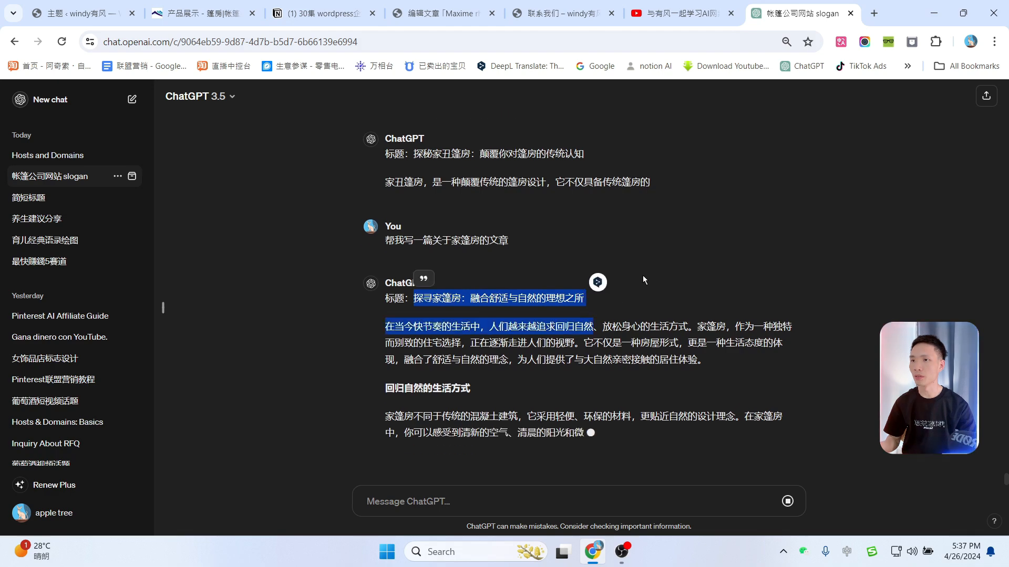
scroll(639, 277, up, 1)
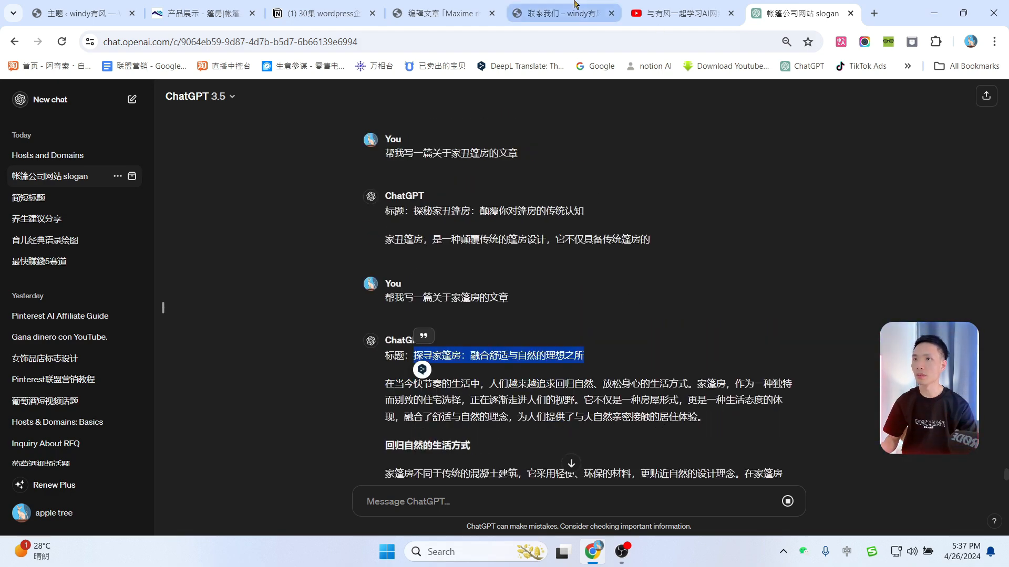
click(438, 14)
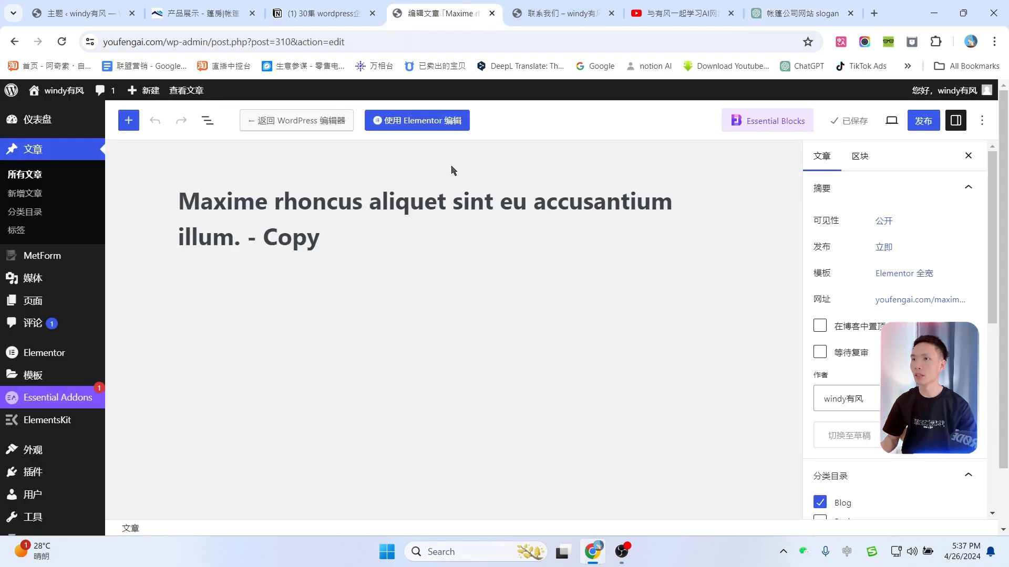
Step: Paste the ChatGPT title over the existing post title
triple_click(336, 232)
key(ctrl+v)
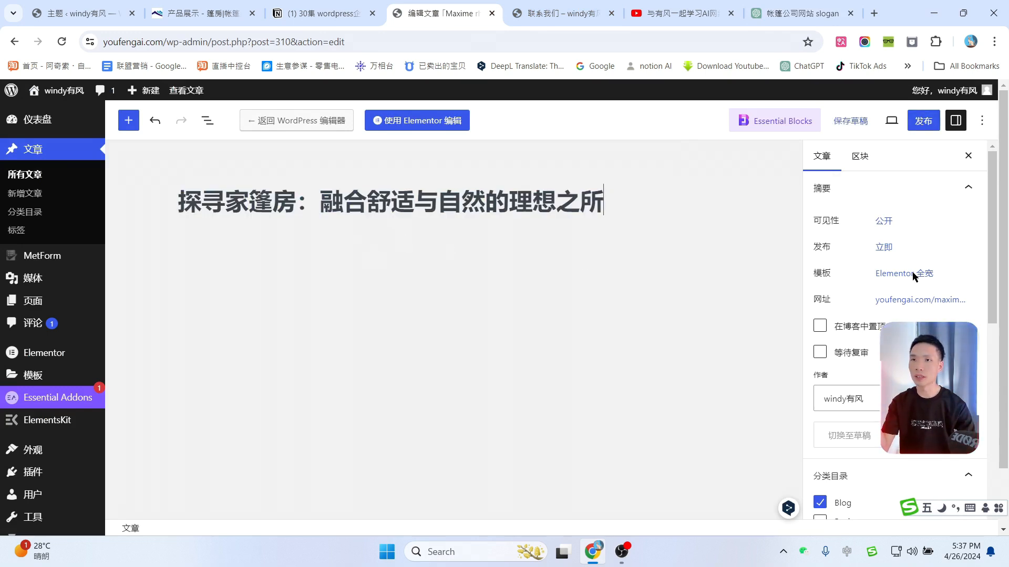
scroll(899, 296, down, 4)
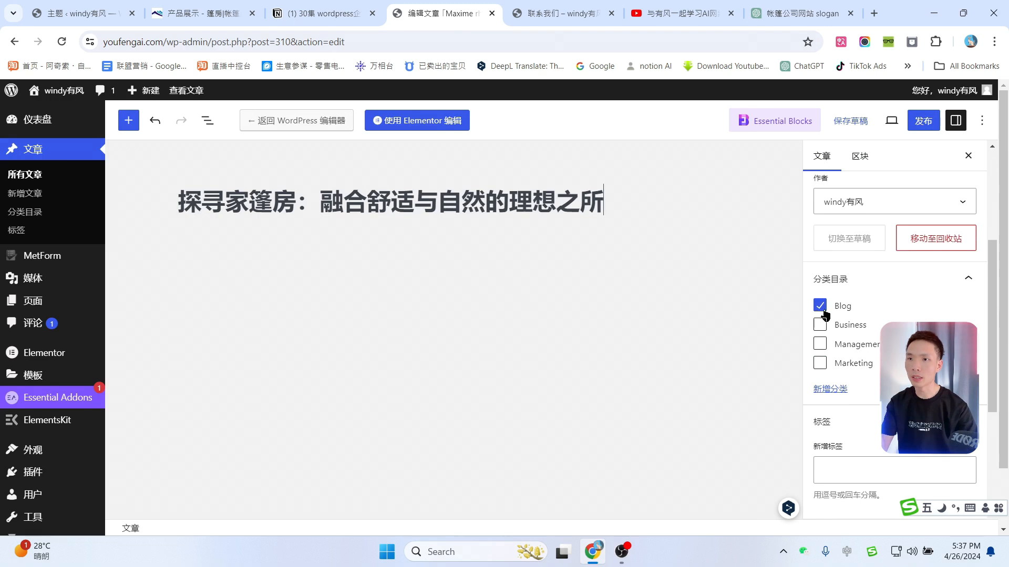
Step: File the post under a new 探寻篷房 category plus Blog and Business, and drop 家 from the title
click(820, 308)
click(830, 392)
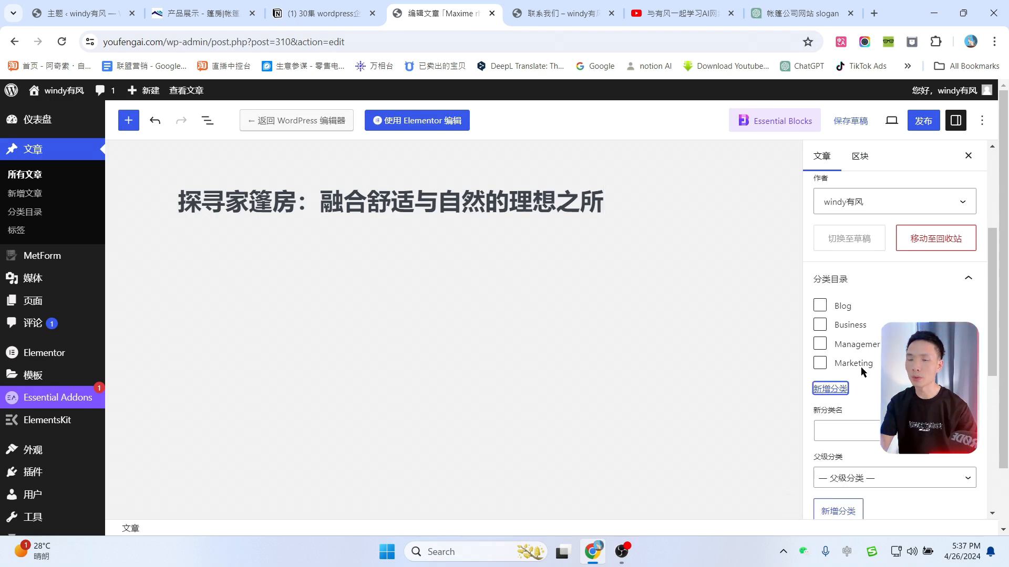
click(848, 429)
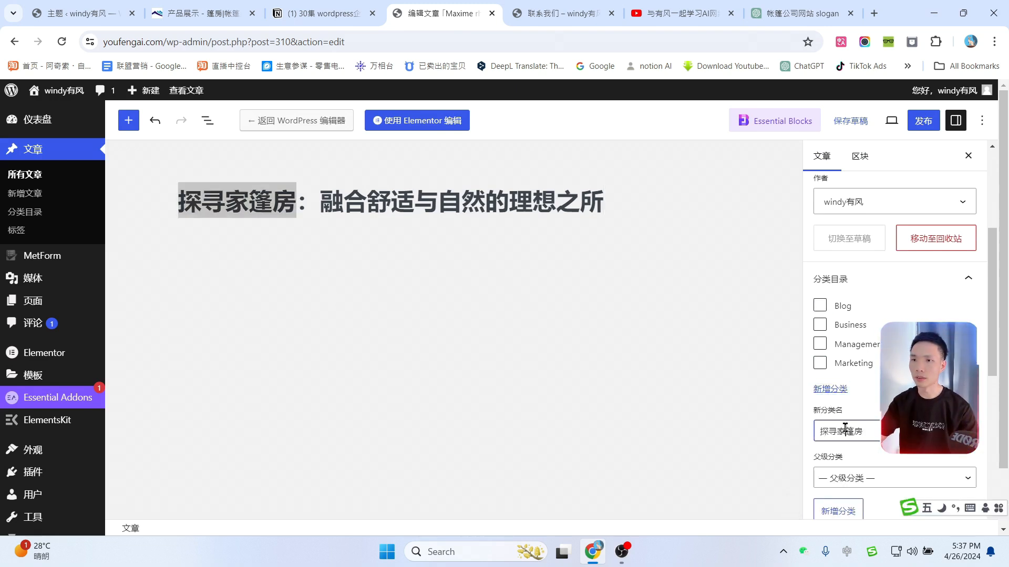
click(847, 429)
key(BackSpace)
scroll(847, 410, down, 1)
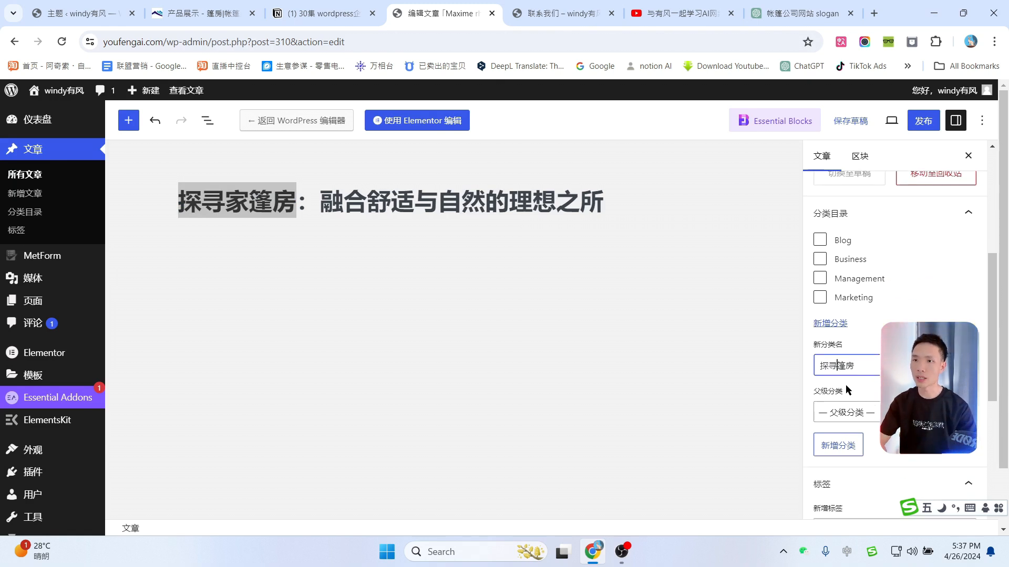
click(845, 444)
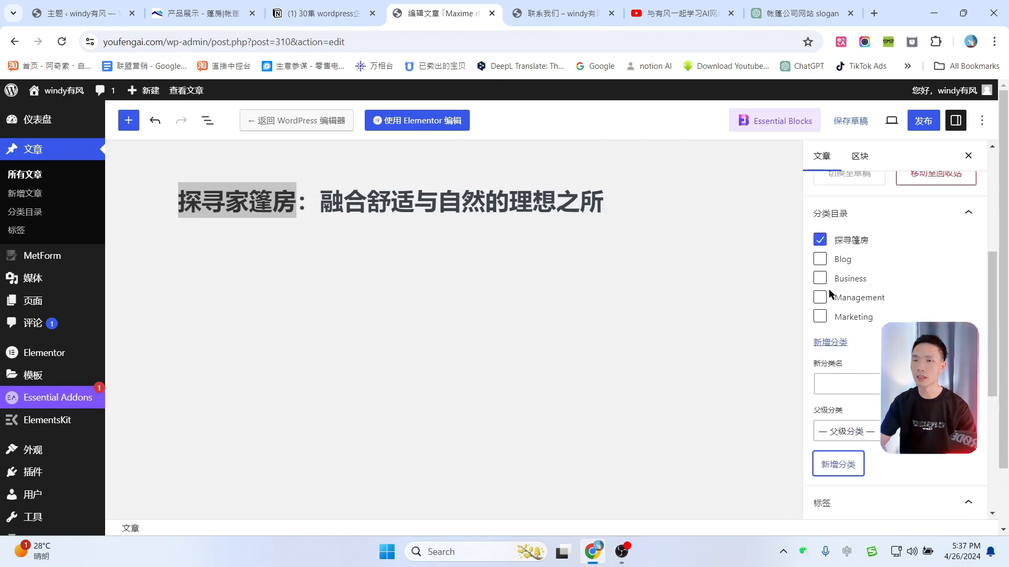
click(821, 260)
click(821, 278)
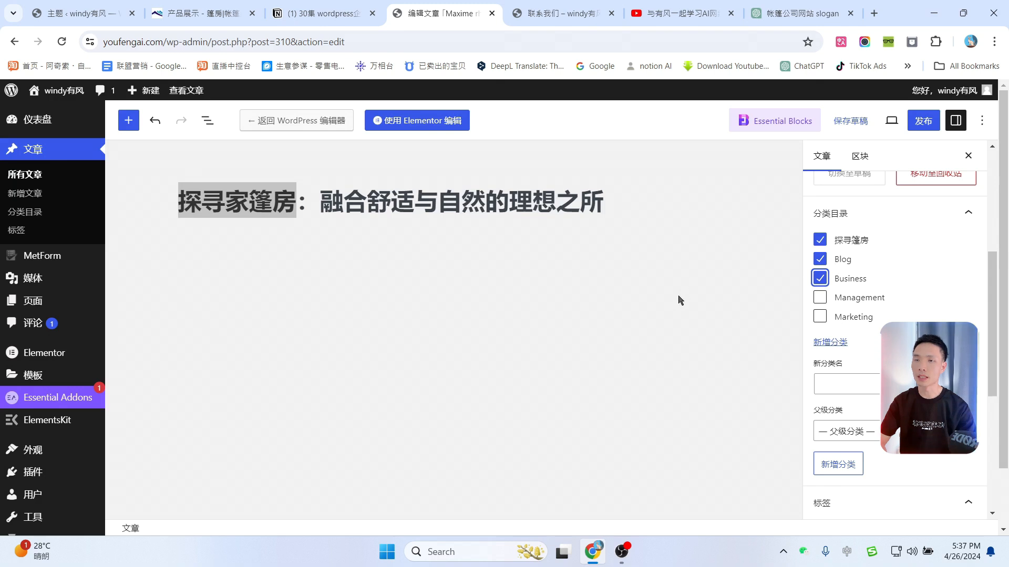
click(253, 203)
key(BackSpace)
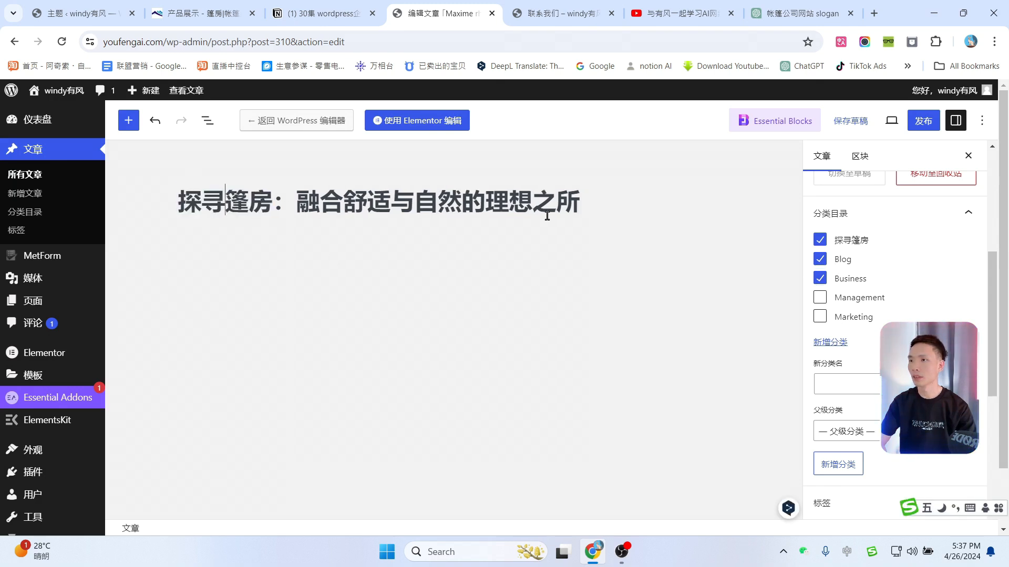
Step: Set the red-and-white tent as featured image, publish, and open the post in Elementor
scroll(921, 293, down, 5)
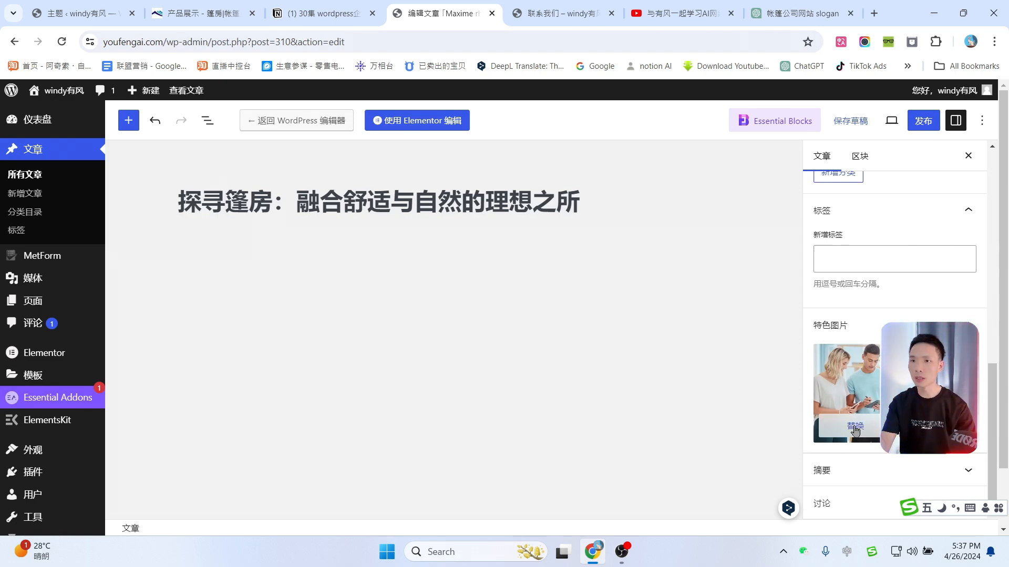
click(855, 427)
scroll(473, 299, down, 1)
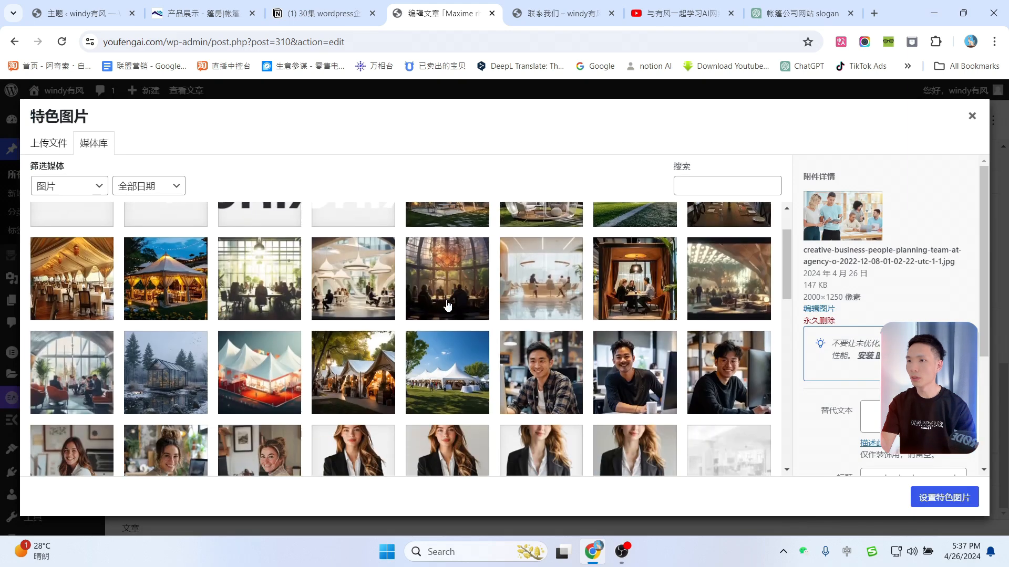
scroll(588, 308, down, 1)
click(275, 320)
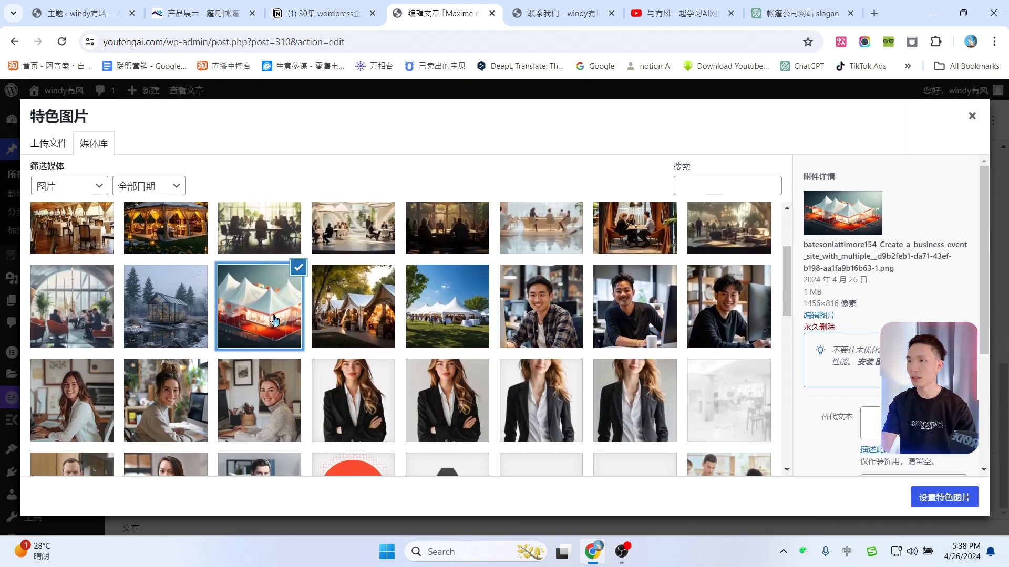
click(955, 498)
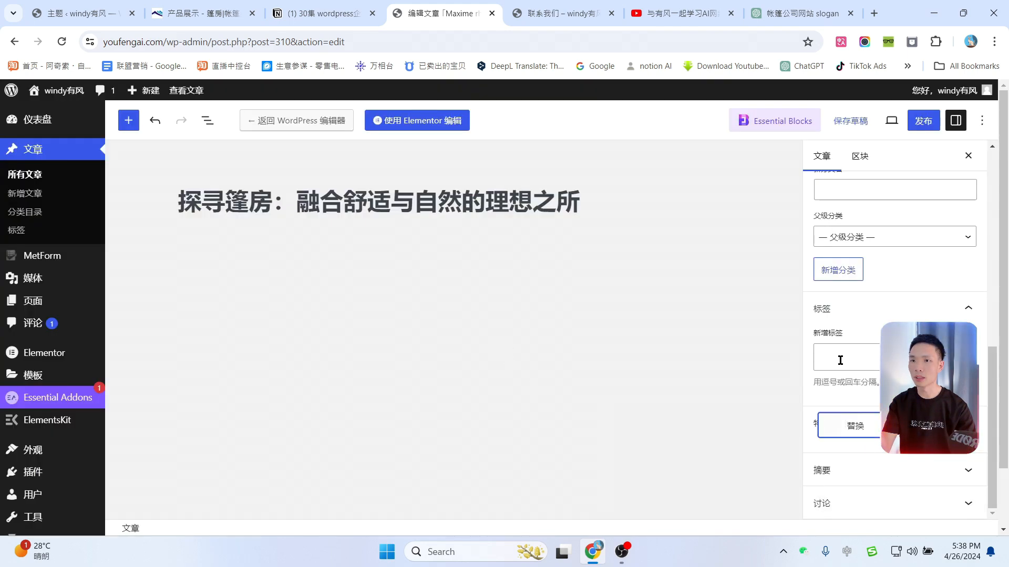
click(923, 120)
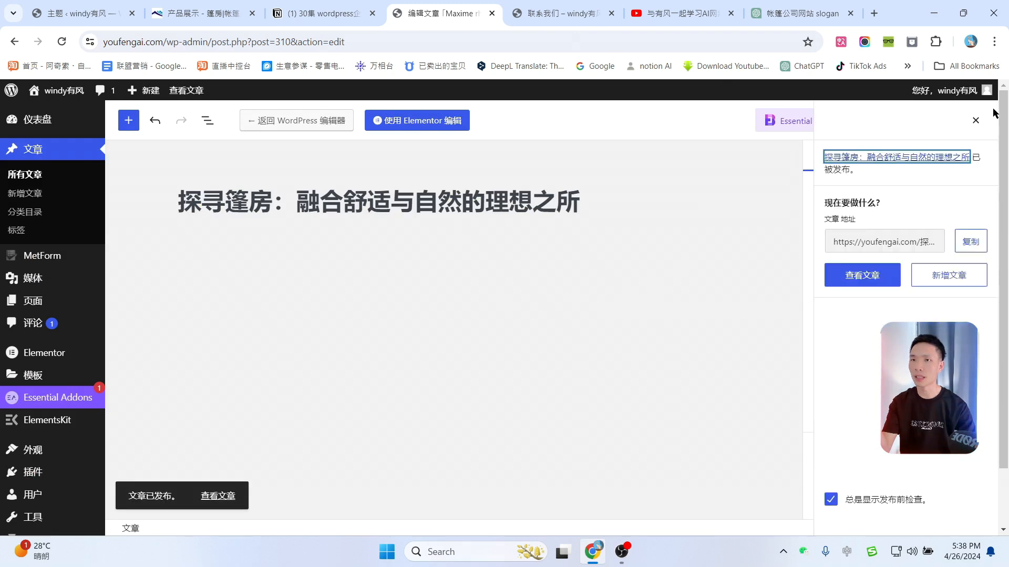
click(422, 124)
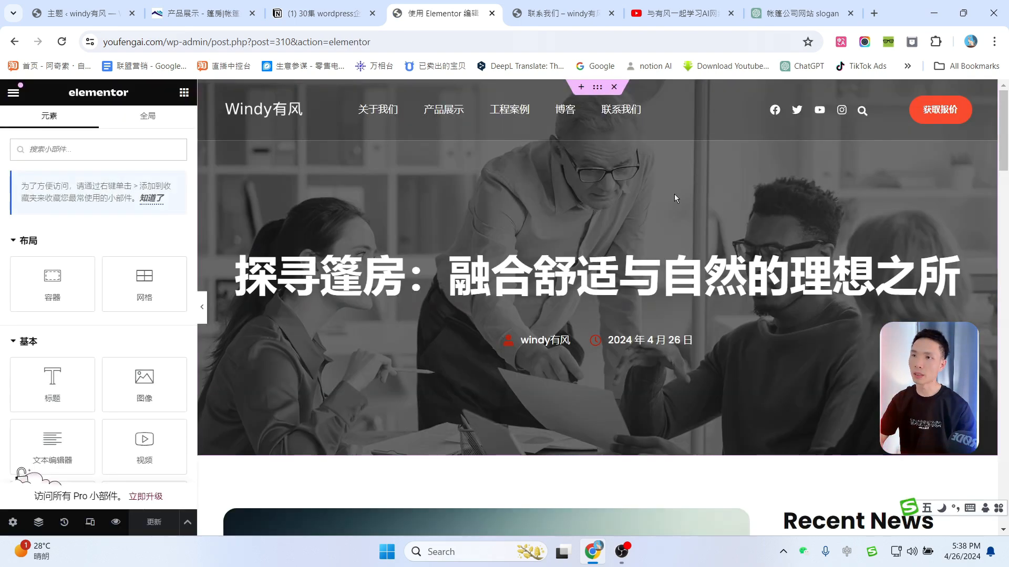
Step: Through the Navigator, give the first 板块 the forest glass-house image as its background
click(38, 523)
click(899, 117)
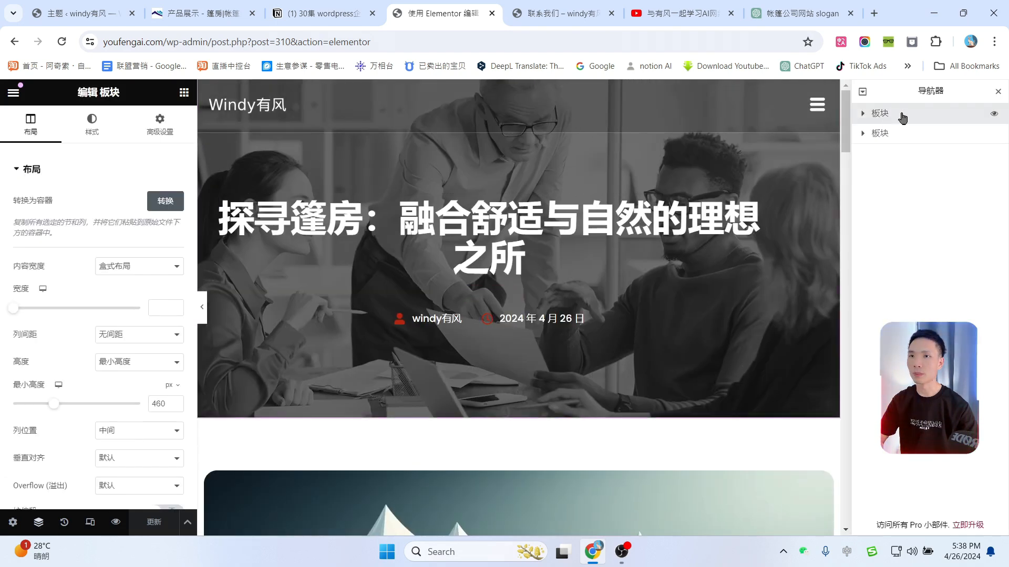
click(104, 124)
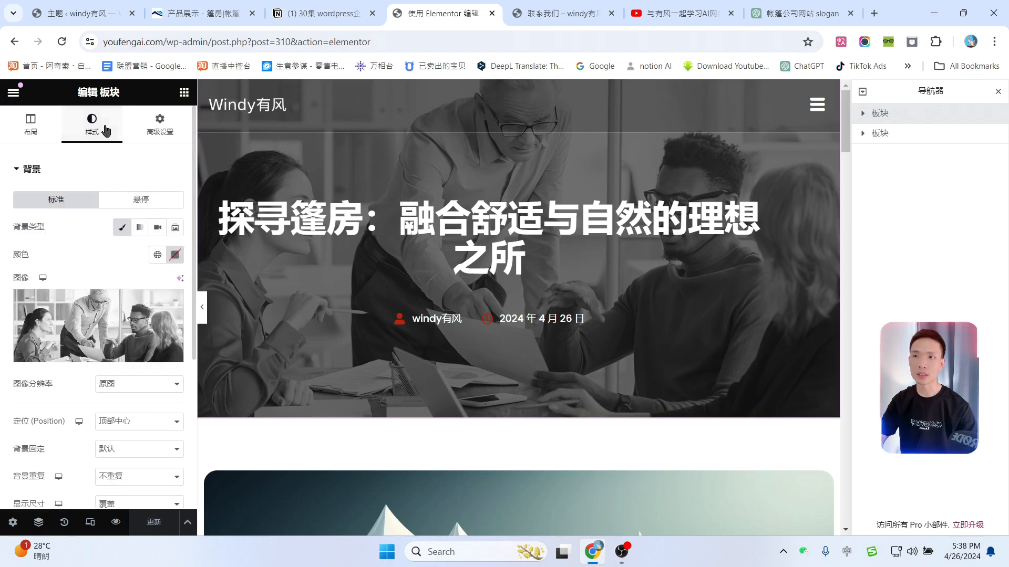
click(88, 359)
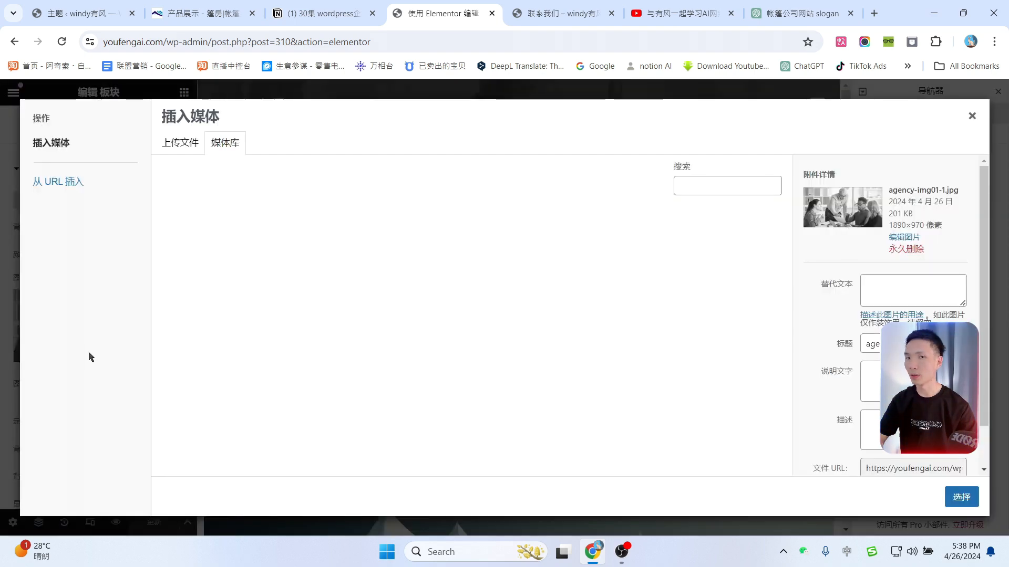
scroll(573, 383, down, 3)
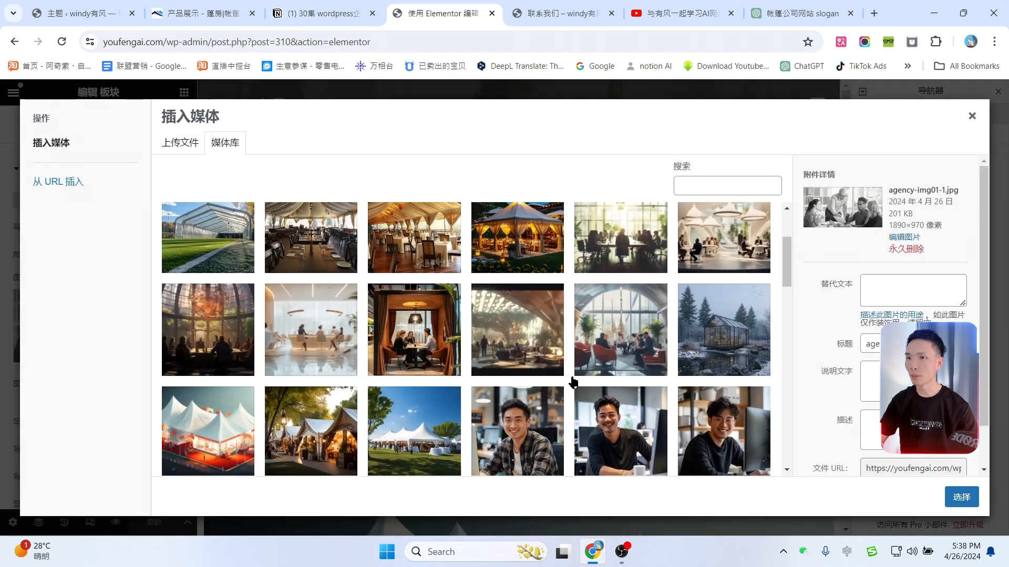
click(725, 339)
click(961, 497)
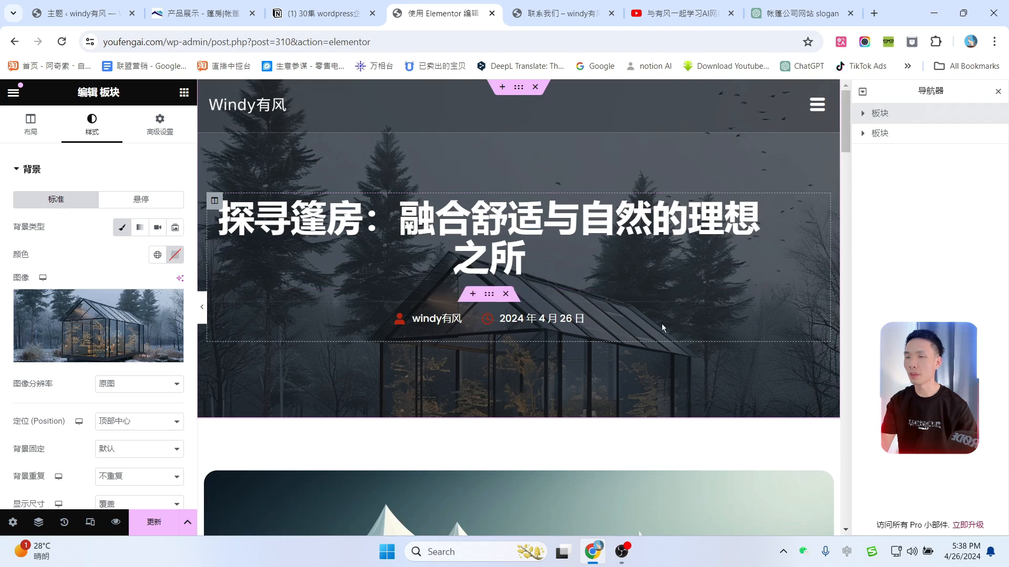
Step: Inspect the post author element's display options, leaving them unchanged
scroll(641, 321, down, 1)
click(460, 252)
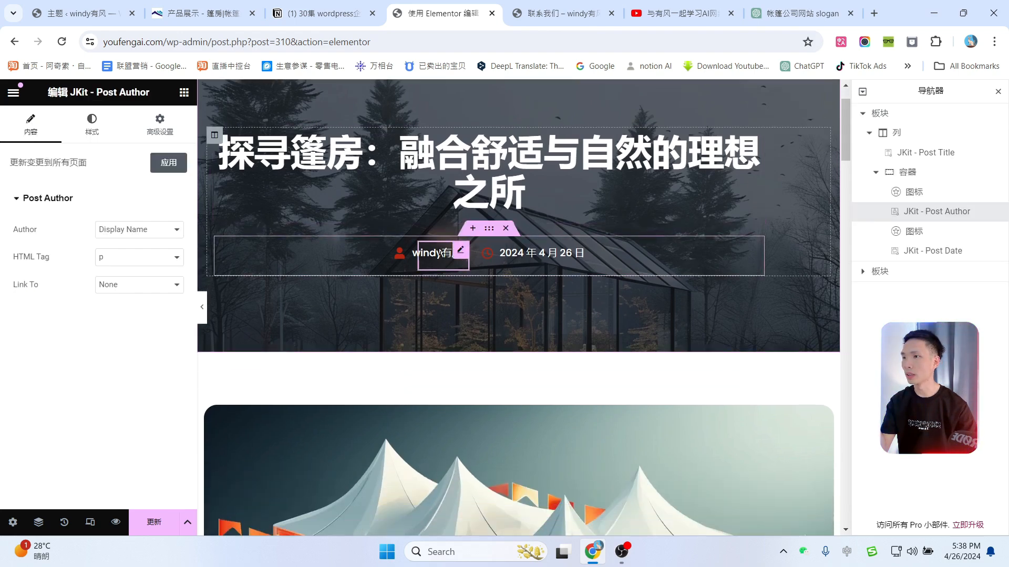
click(159, 231)
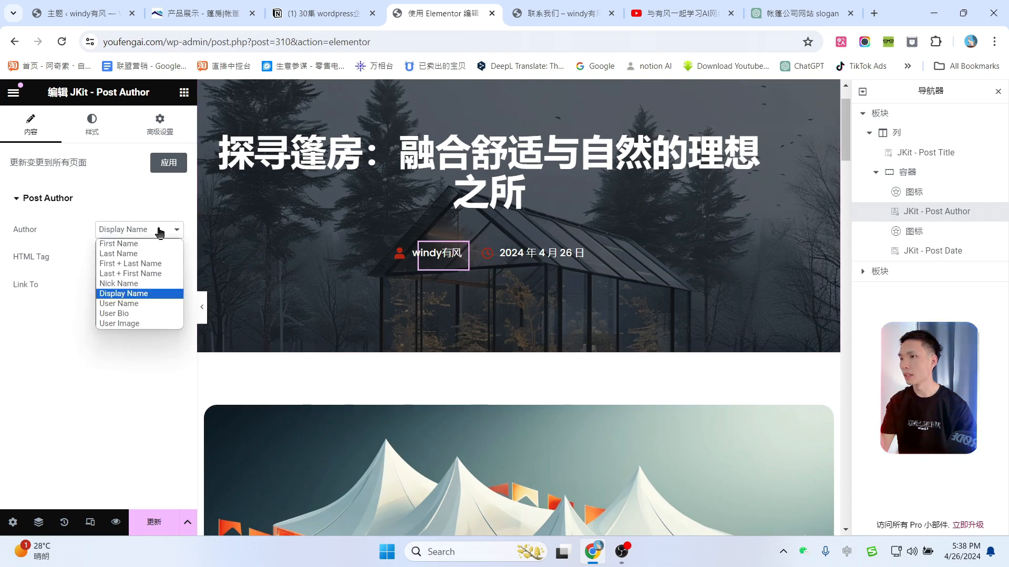
click(112, 394)
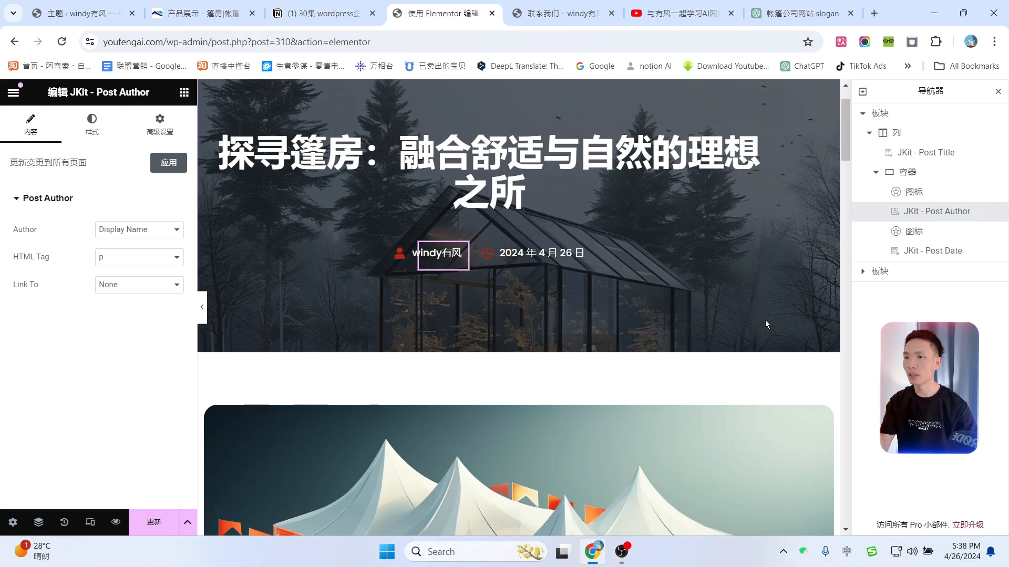
Step: Select the Lorem ipsum body paragraph for editing and close the Navigator
scroll(766, 322, down, 5)
scroll(767, 322, down, 3)
scroll(684, 305, up, 9)
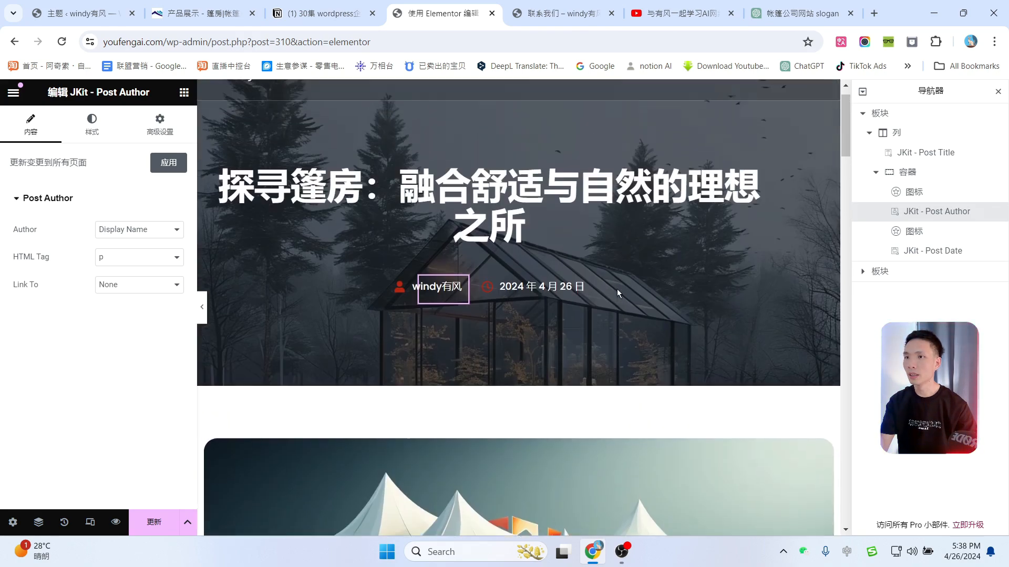
scroll(617, 289, down, 7)
scroll(629, 275, down, 4)
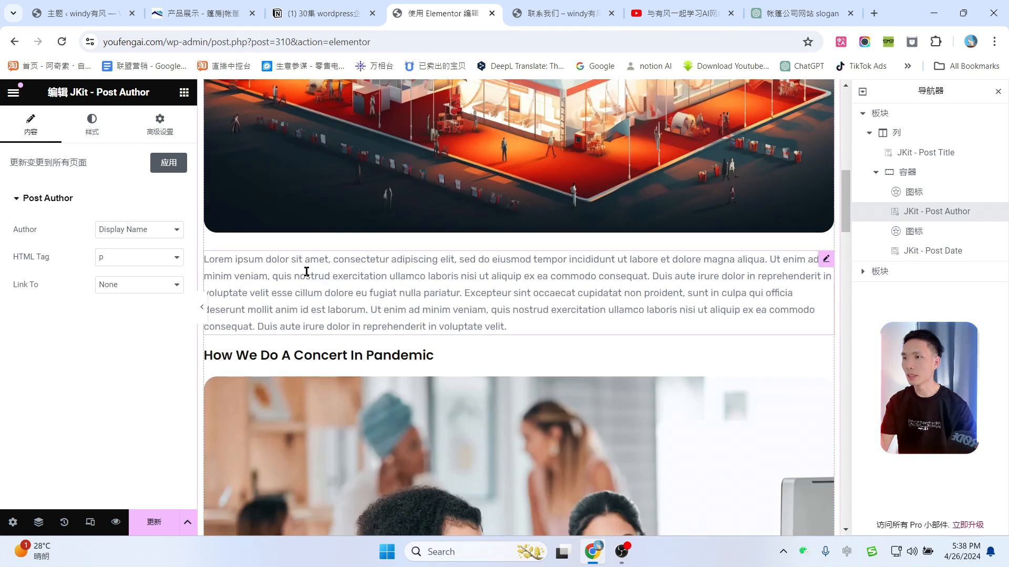
click(299, 279)
click(997, 91)
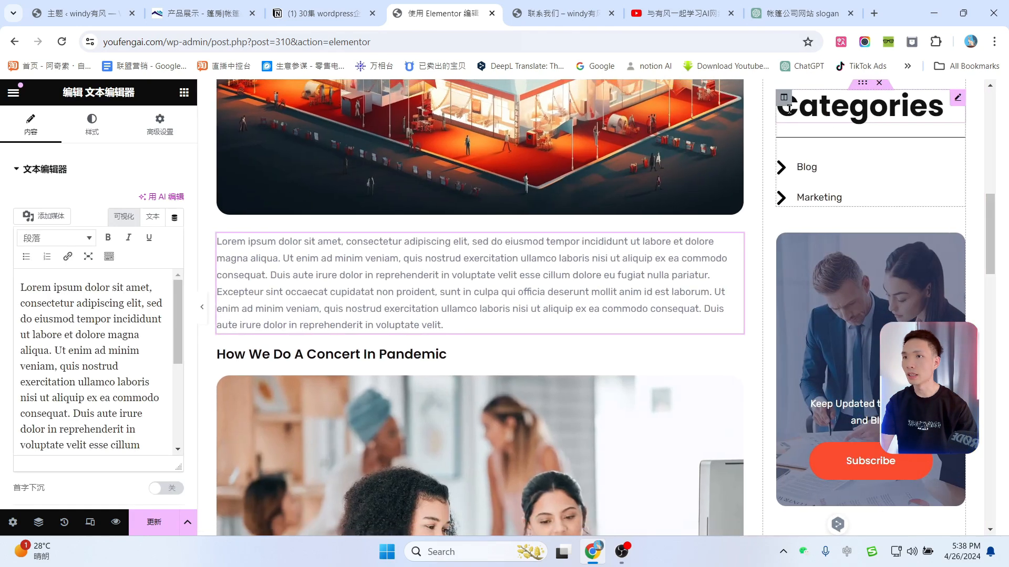
Step: Replace the Lorem ipsum intro paragraph with the ChatGPT article's first paragraph
click(749, 7)
scroll(393, 216, down, 4)
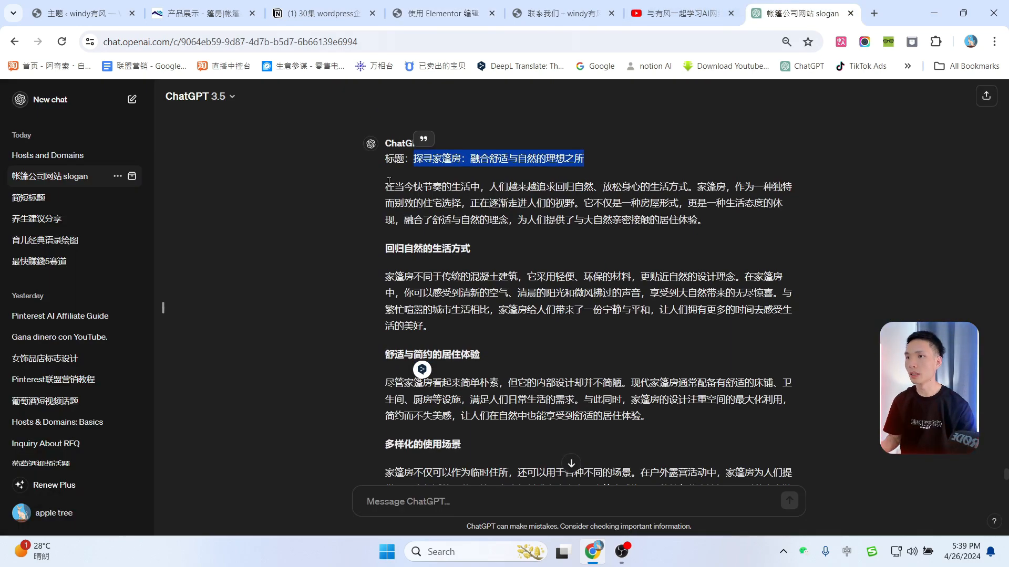
drag(388, 186, 715, 225)
key(ctrl+c)
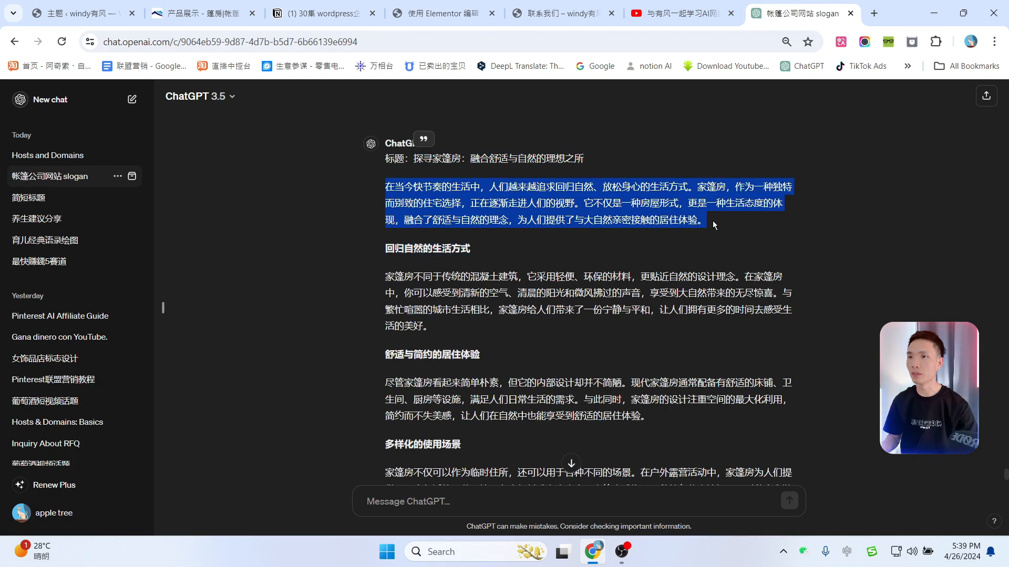
click(569, 7)
key(ctrl+w)
click(109, 345)
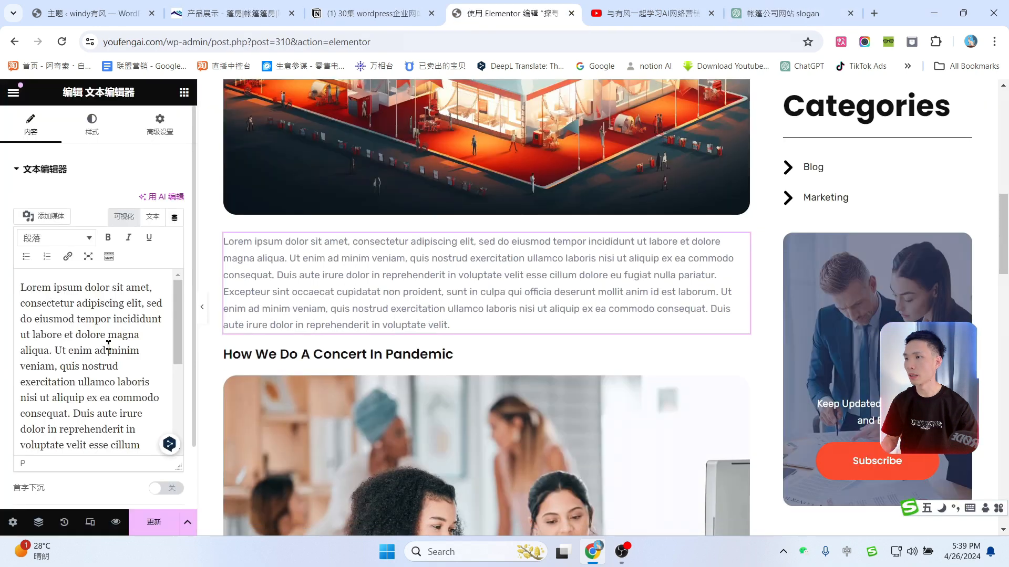
key(ctrl+a)
key(ctrl+v)
scroll(386, 247, down, 1)
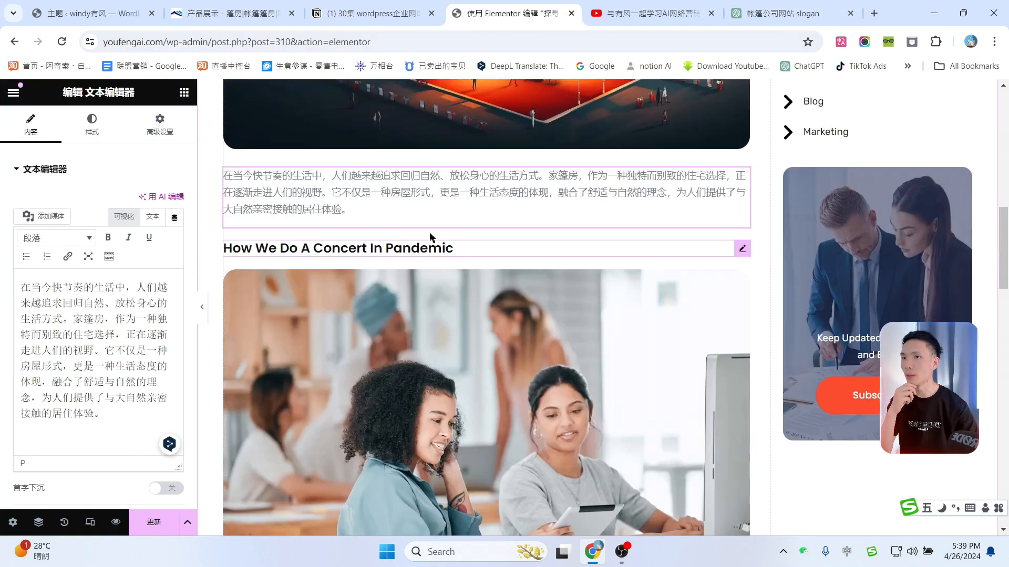
Step: Change the How We Do A Concert In Pandemic heading to 回归自然的生活方式
click(783, 13)
click(402, 248)
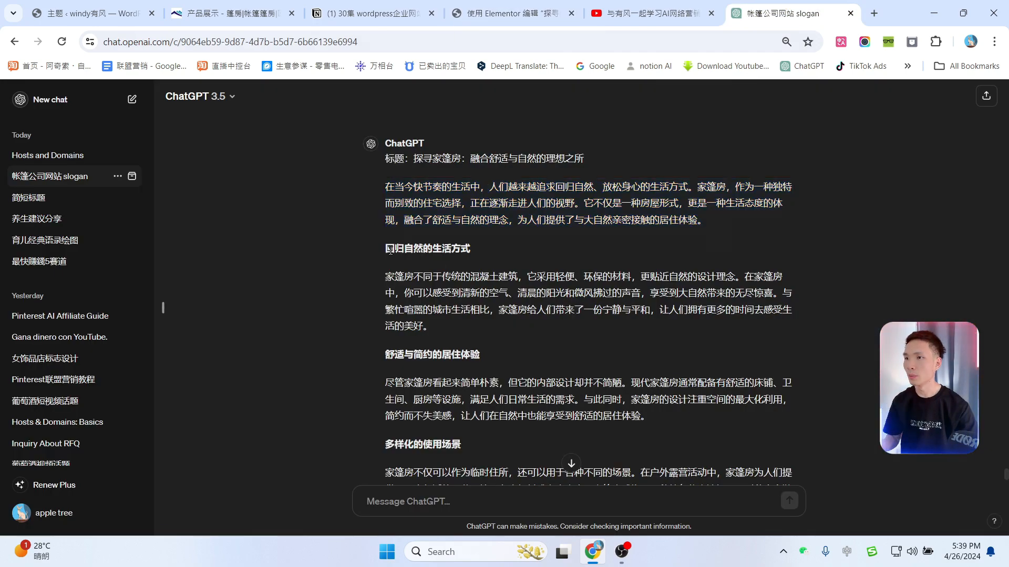
drag(391, 251, 466, 249)
click(512, 13)
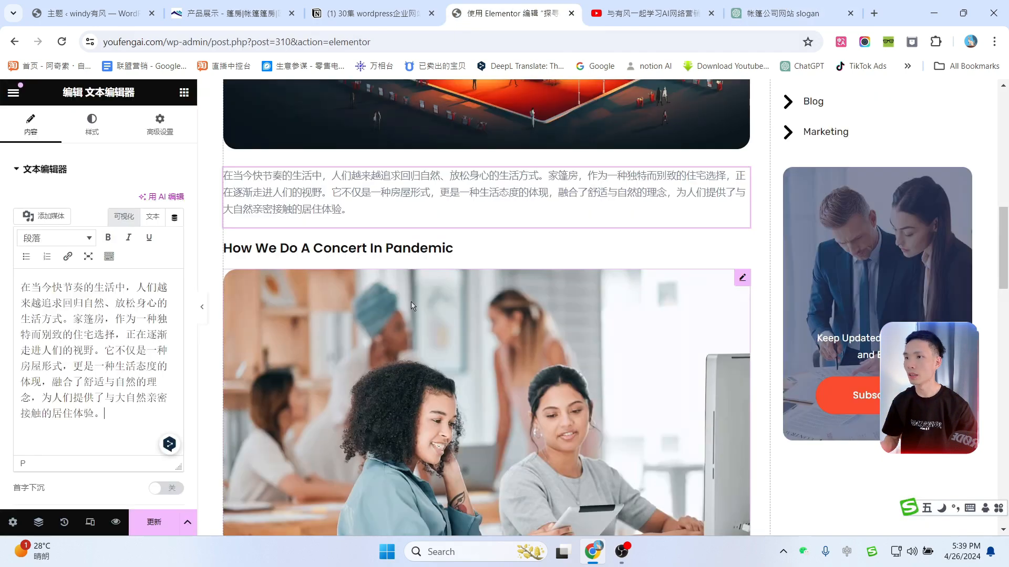
click(450, 248)
click(74, 244)
key(ctrl+a)
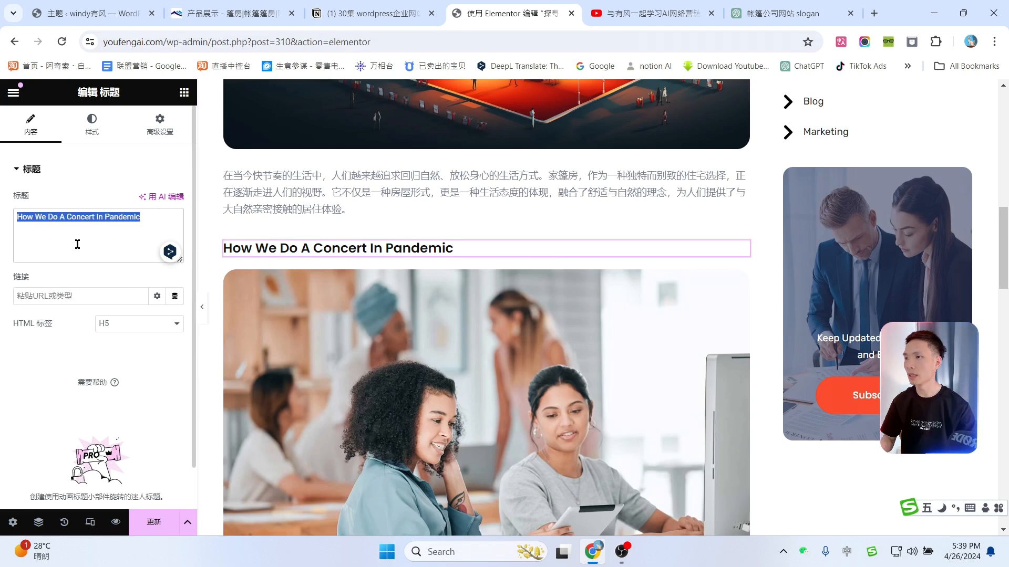
text(回归自然的生活方式)
scroll(506, 282, down, 1)
Step: Replace the image under the heading with the lit tent restaurant picture
click(506, 282)
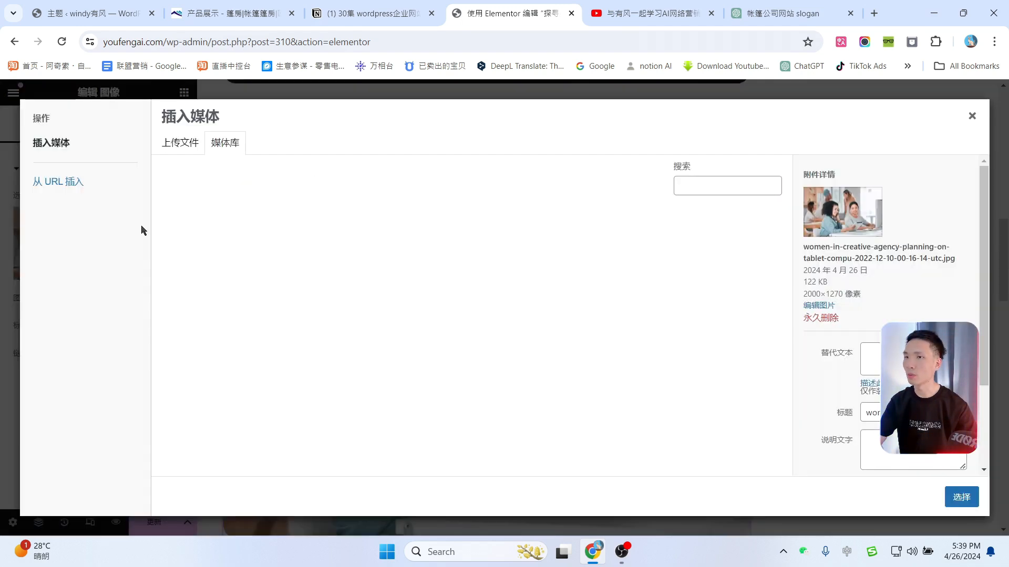
click(141, 228)
scroll(495, 261, down, 1)
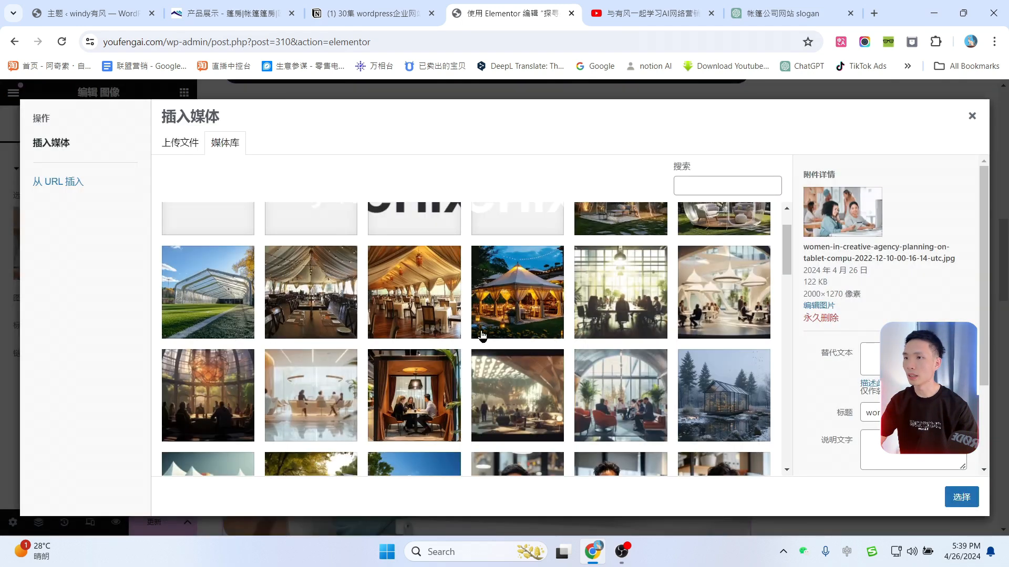
double_click(526, 314)
scroll(535, 310, down, 1)
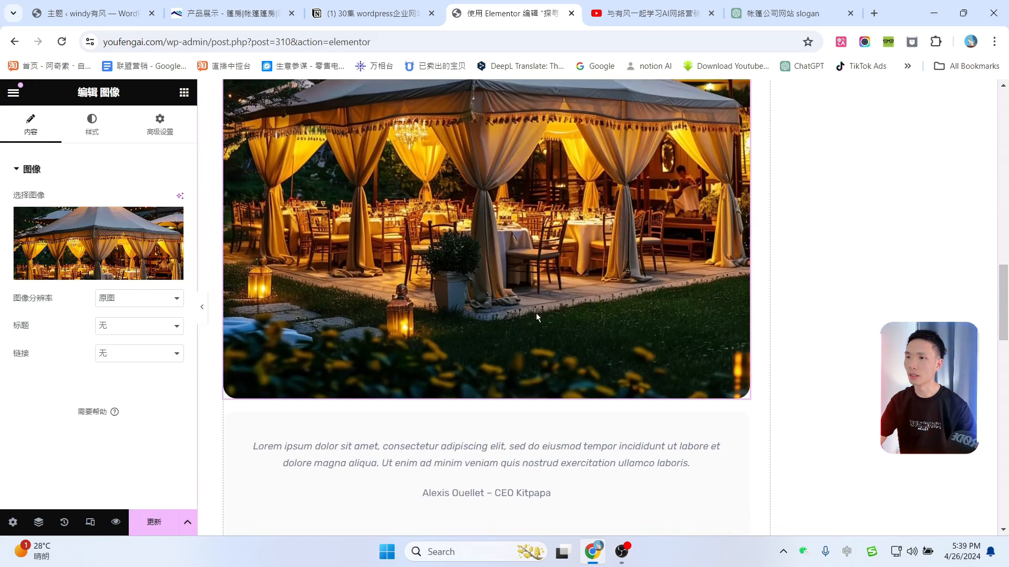
scroll(536, 315, down, 2)
Step: Fill the testimonial quote with the paragraph under 回归自然的生活方式 from ChatGPT
click(542, 315)
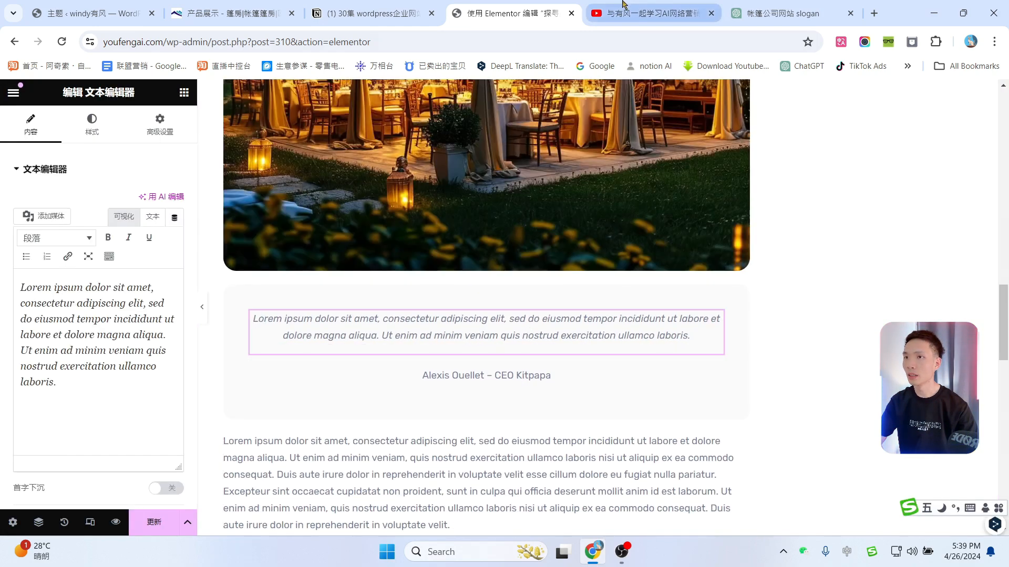
click(749, 7)
click(387, 274)
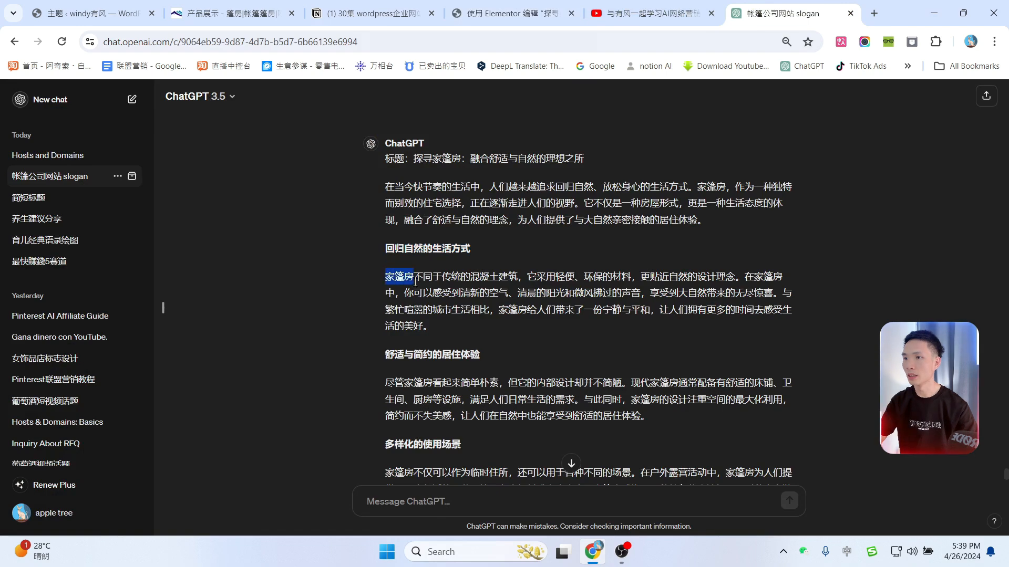
drag(416, 282, 427, 326)
key(ctrl+c)
click(512, 13)
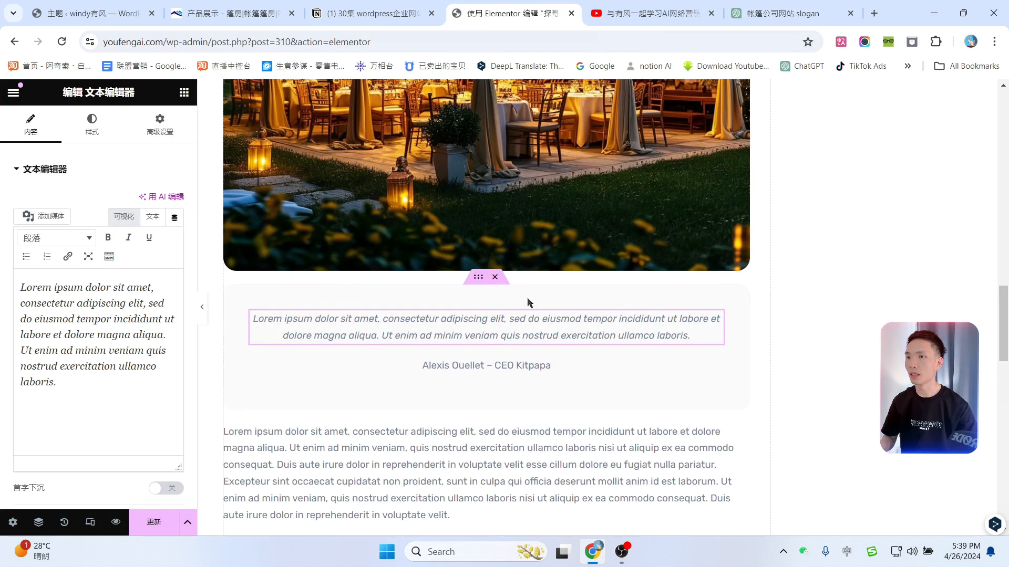
click(80, 316)
key(ctrl+a)
key(ctrl+v)
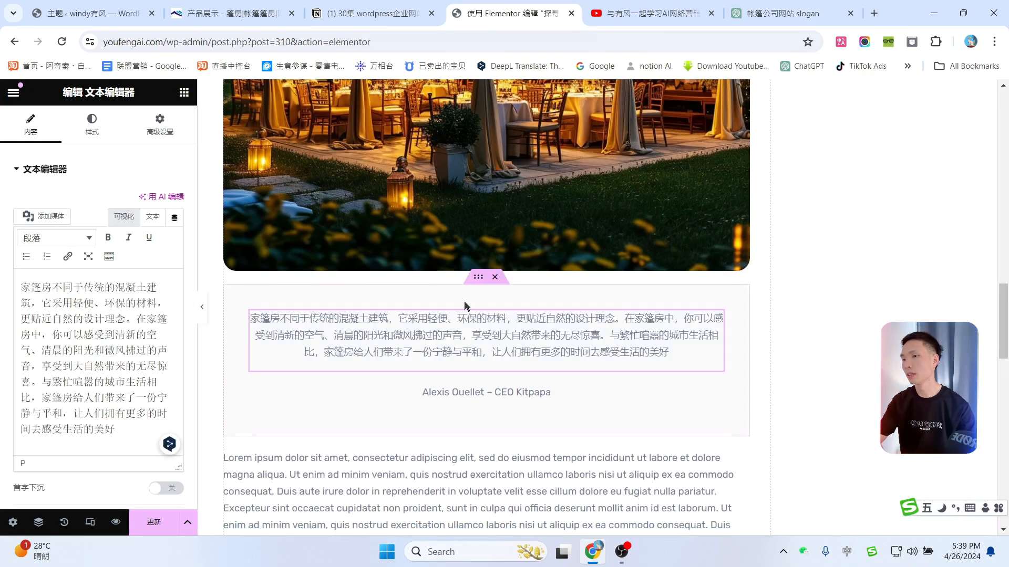
scroll(465, 306, down, 5)
Step: Drag a new Heading widget in above the Lorem paragraph
click(396, 216)
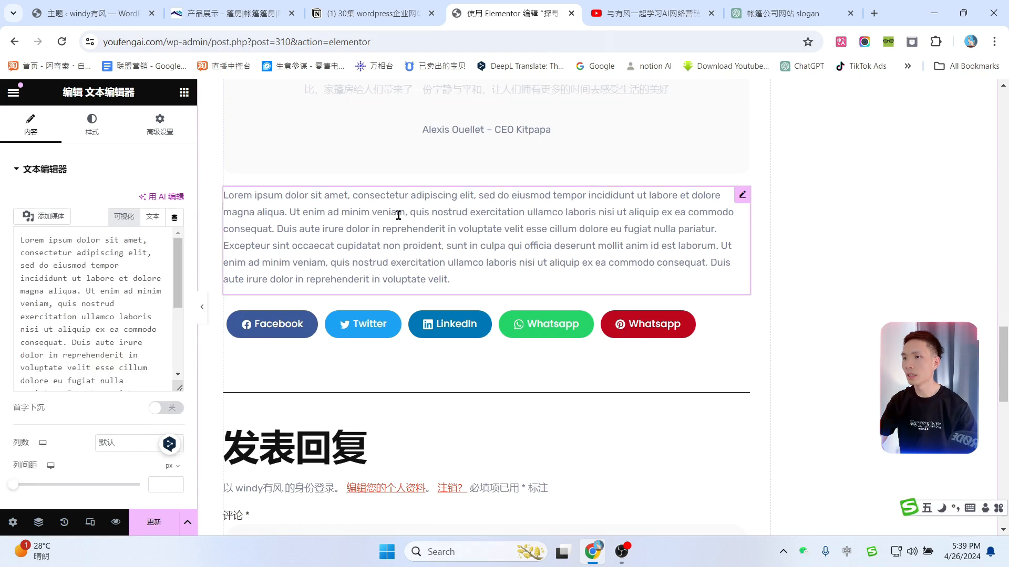
click(184, 92)
drag(53, 382, 263, 199)
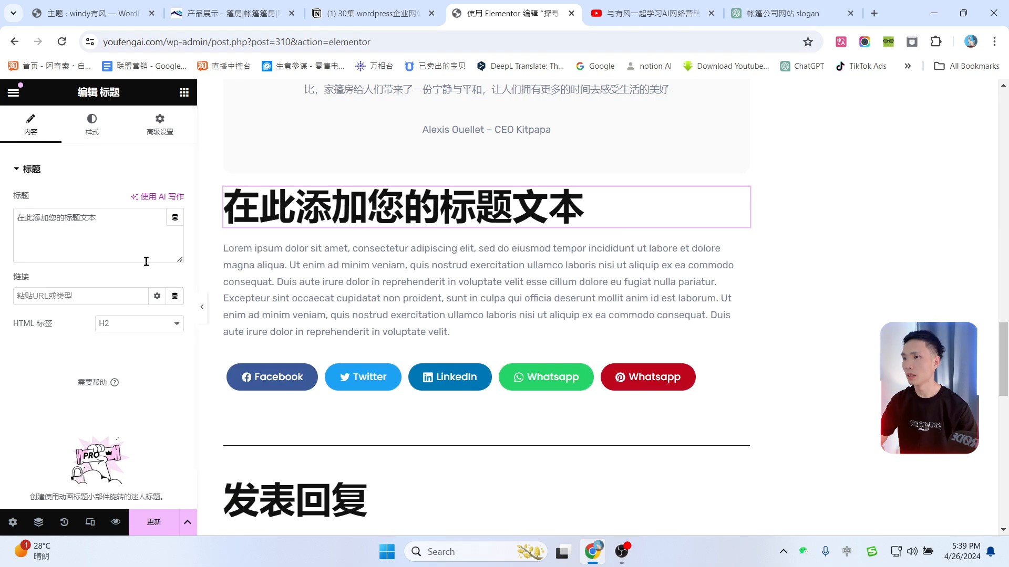
Step: Make the new heading H5 and paste in the ChatGPT title 舒适与简约的居住体验
click(157, 324)
click(128, 377)
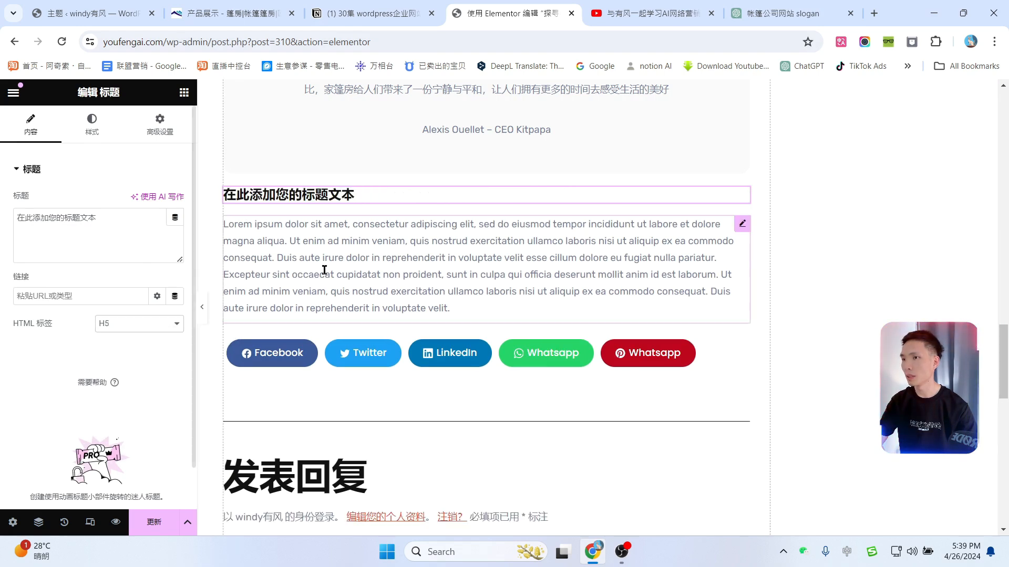
click(783, 13)
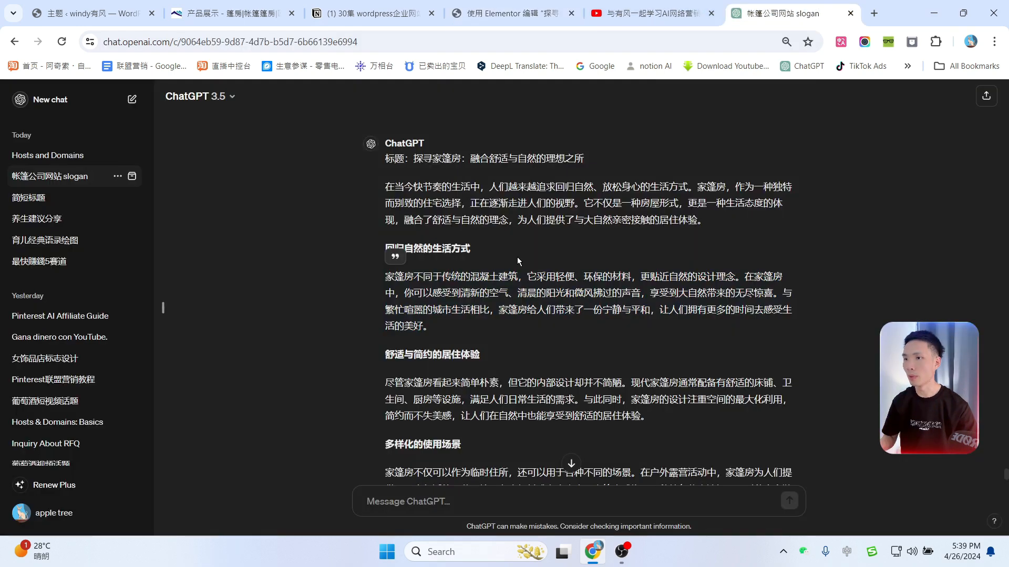
mouse_move(379, 363)
mouse_down()
mouse_move(476, 358)
mouse_move(389, 358)
mouse_up()
click(455, 357)
key(ctrl+c)
click(507, 14)
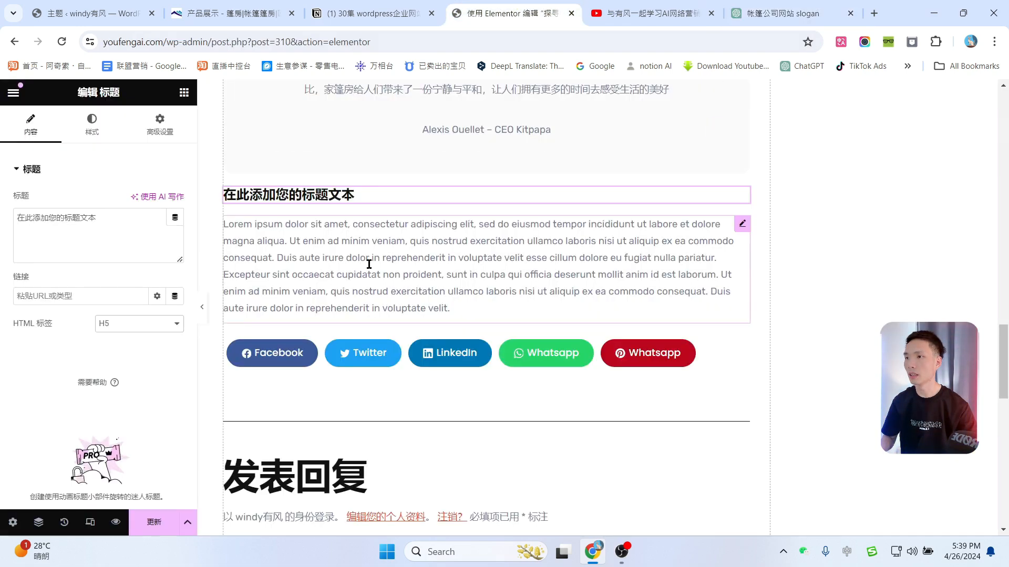
click(55, 217)
key(ctrl+a)
key(ctrl+v)
Step: Replace the Lorem ipsum text below it with the copied comfort-and-simplicity paragraph from ChatGPT
click(783, 13)
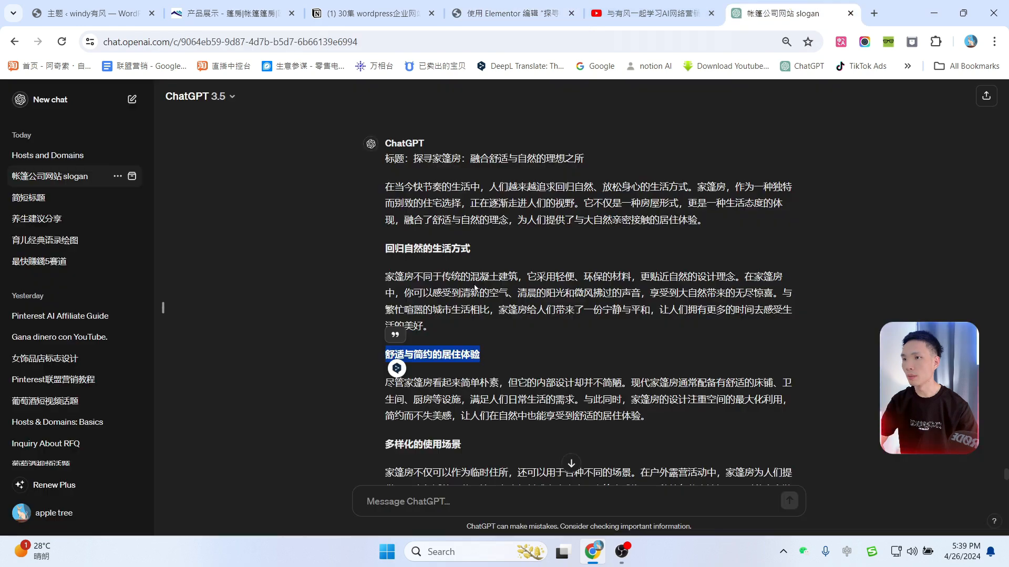
scroll(473, 262, down, 3)
drag(386, 251, 644, 278)
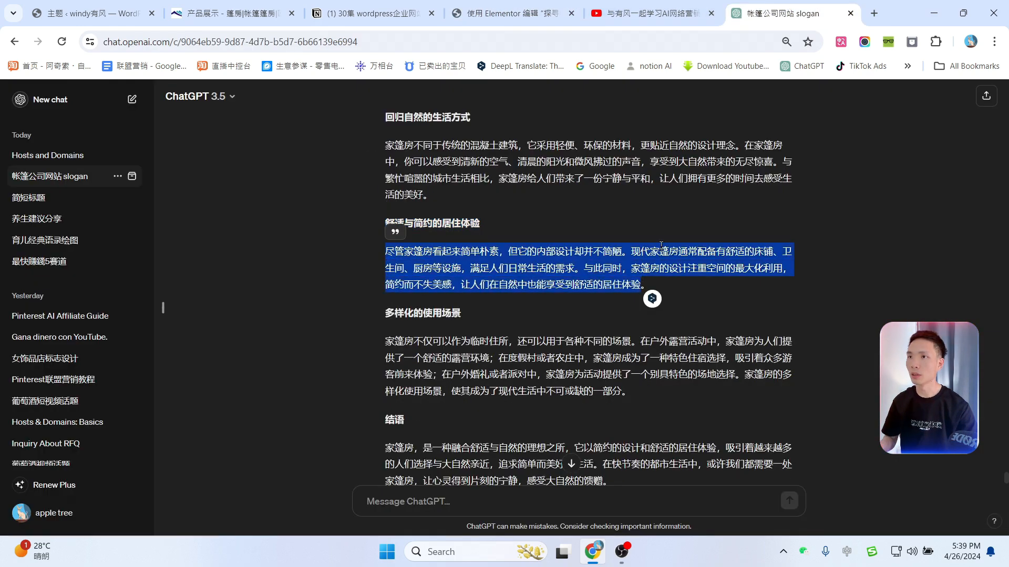
click(622, 7)
click(526, 6)
click(76, 327)
key(ctrl+a)
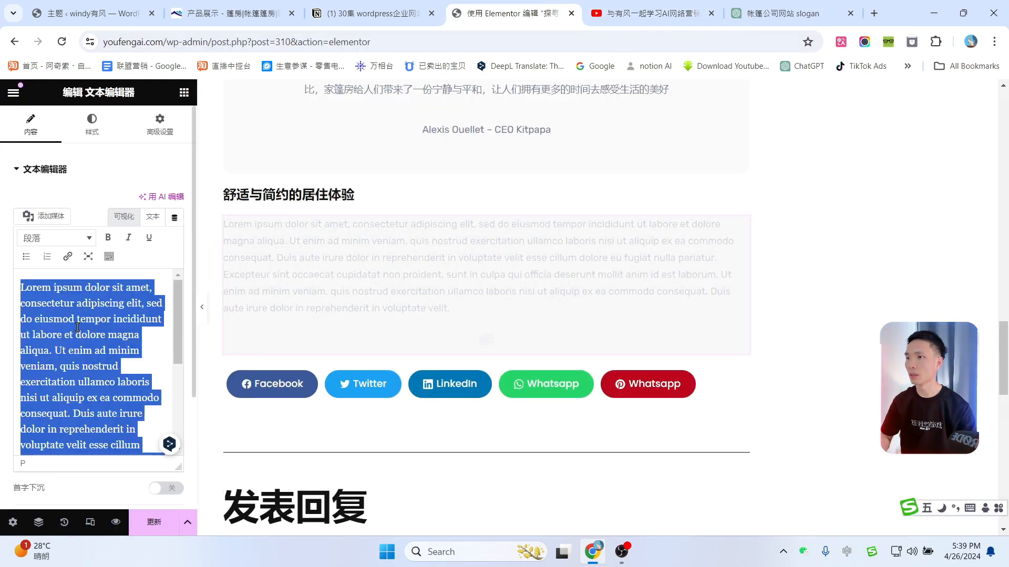
key(ctrl+v)
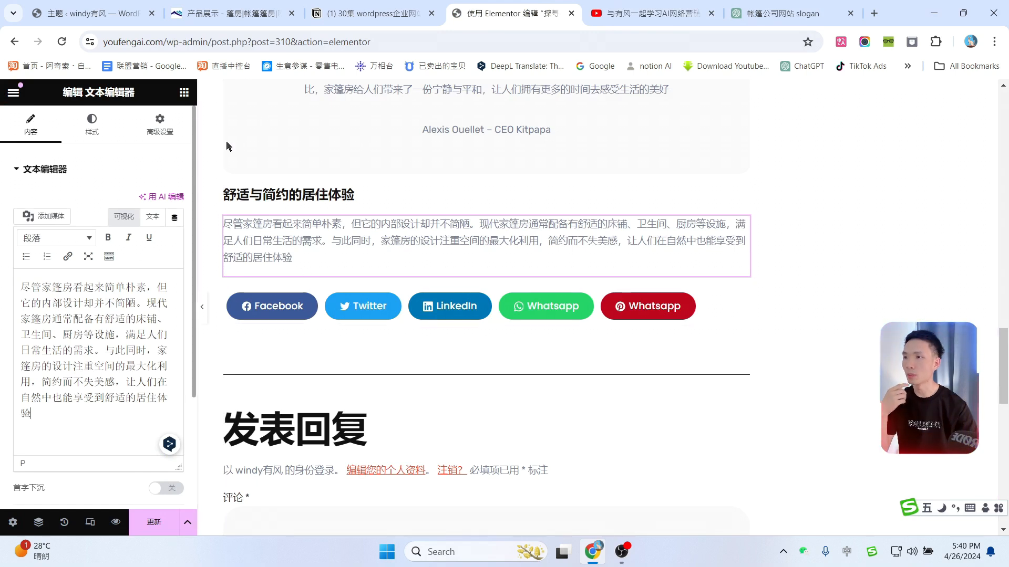
Step: Add an Image widget with the orange restaurant tent photo, then select the Recent News title
click(184, 93)
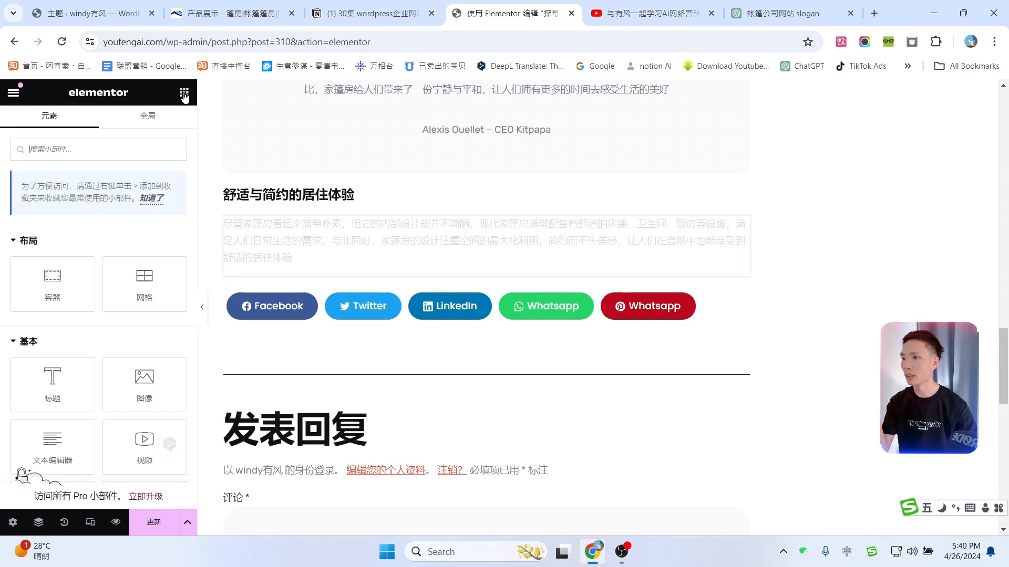
drag(143, 323, 322, 274)
click(167, 220)
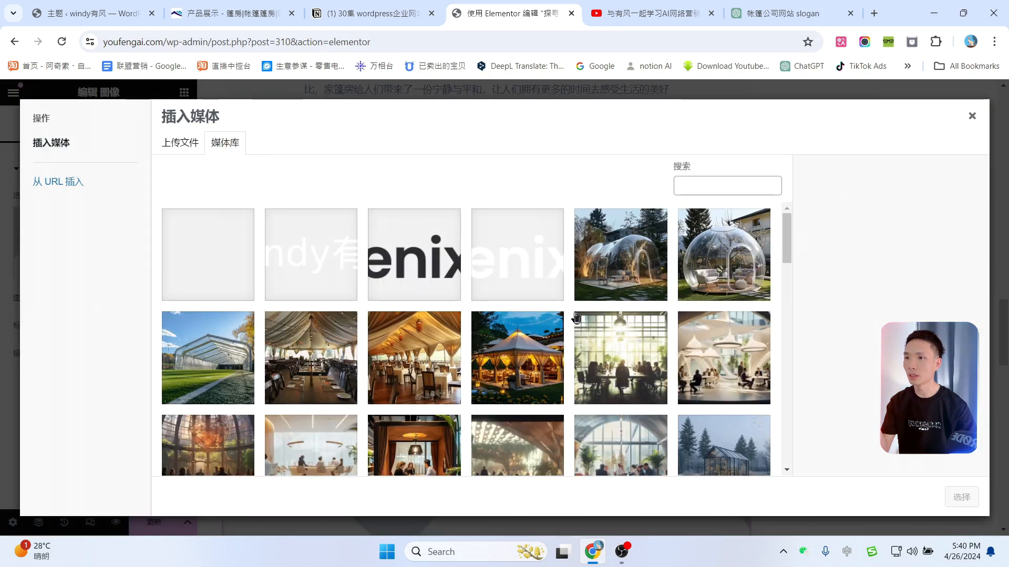
scroll(576, 318, down, 2)
click(436, 250)
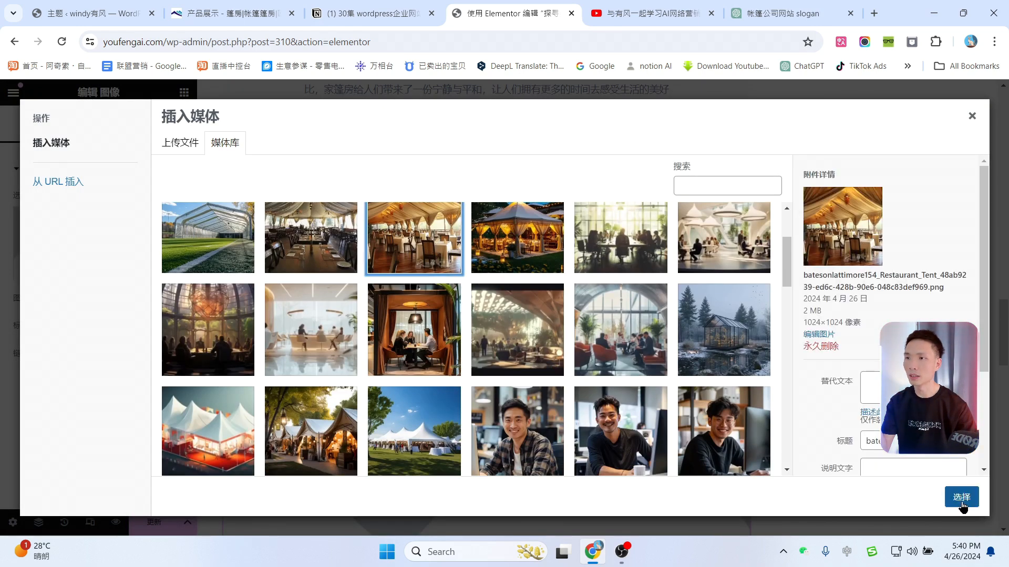
click(963, 505)
scroll(471, 332, down, 5)
scroll(586, 348, up, 10)
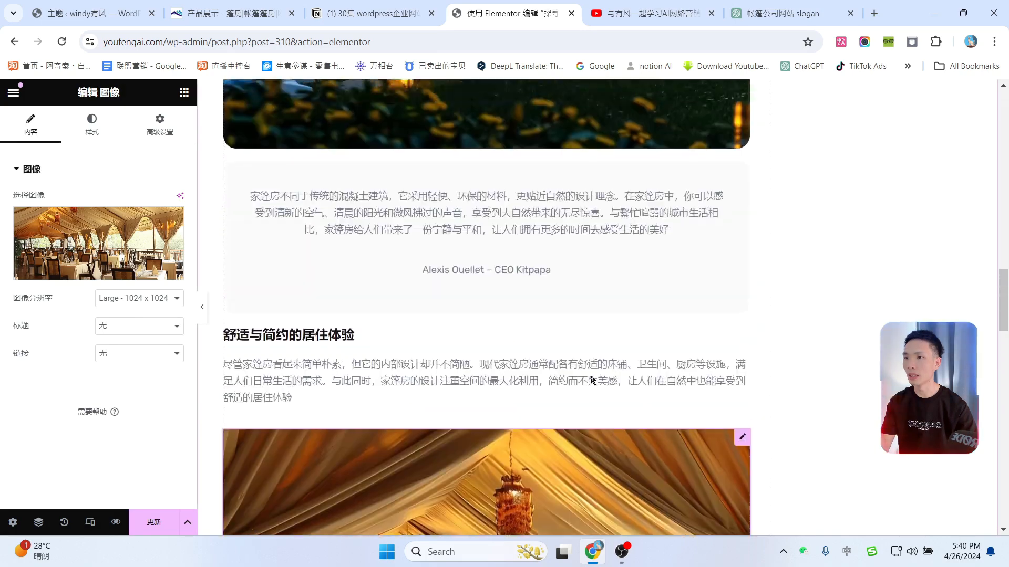
scroll(591, 378, up, 15)
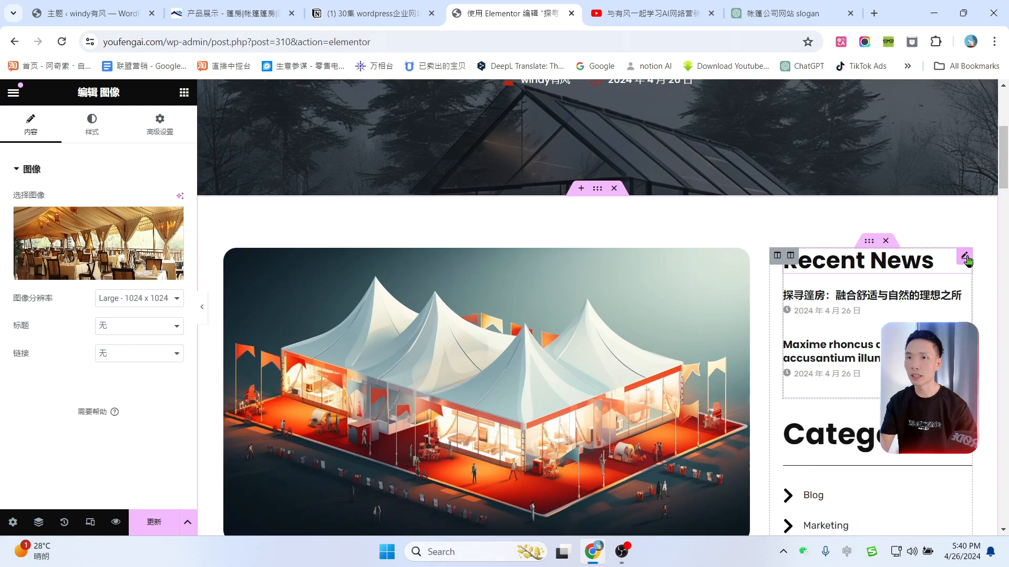
click(966, 257)
drag(64, 217, 2, 221)
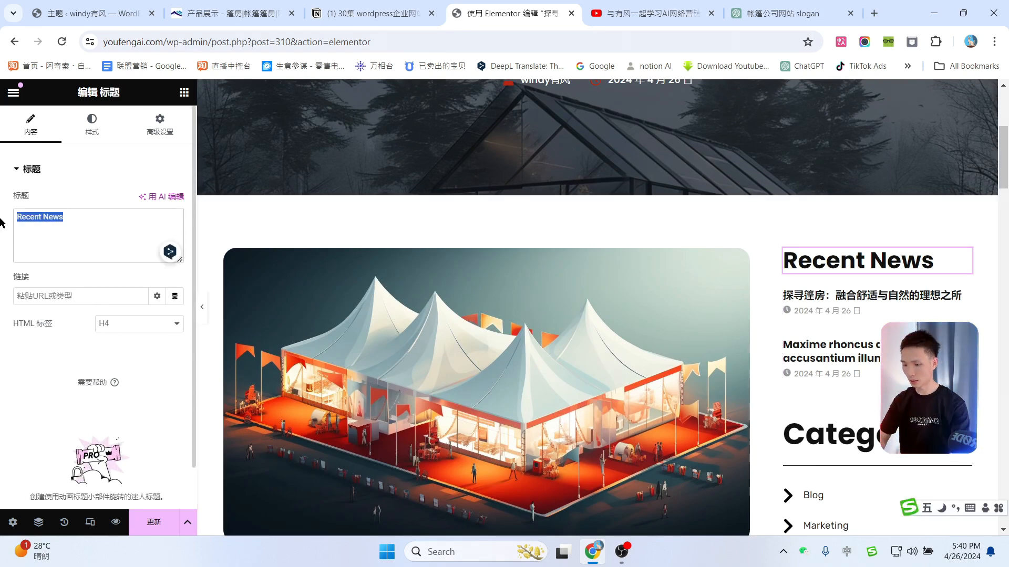
Step: Rename the sidebar headings Recent News and Categories to 最新文章 and 分类
text(最新文章)
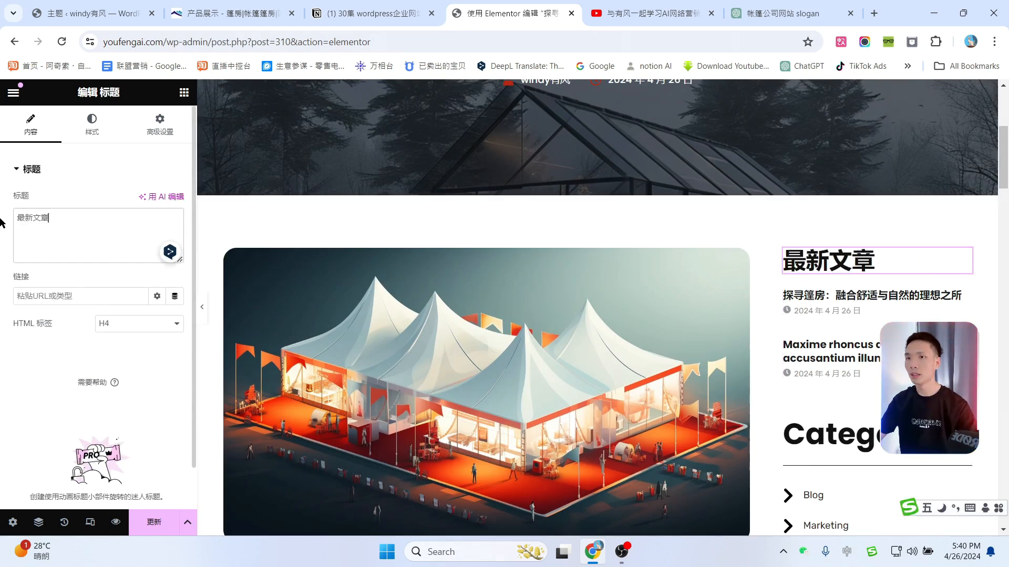
scroll(683, 252, down, 2)
click(965, 316)
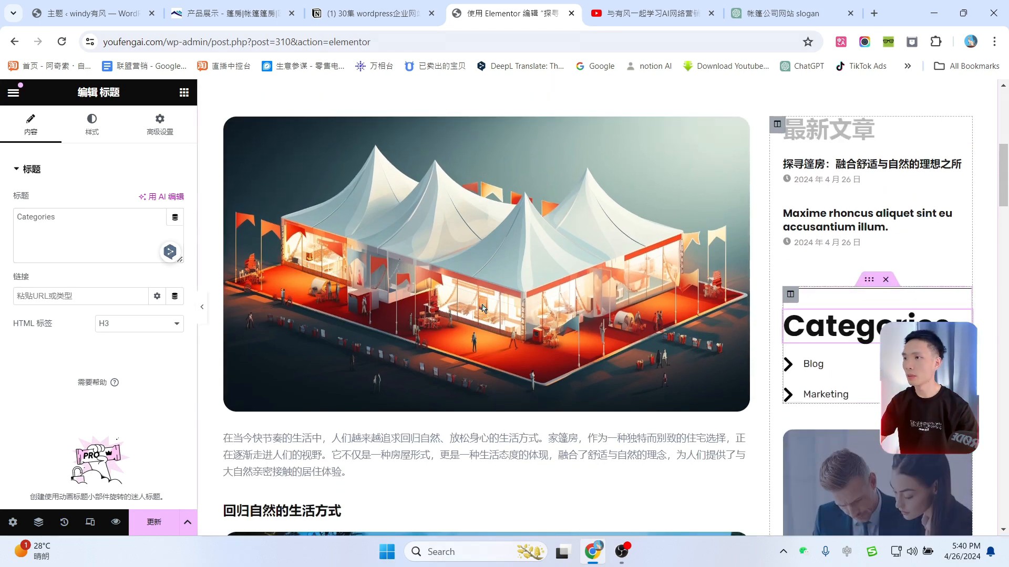
drag(58, 217, 2, 221)
text(分类)
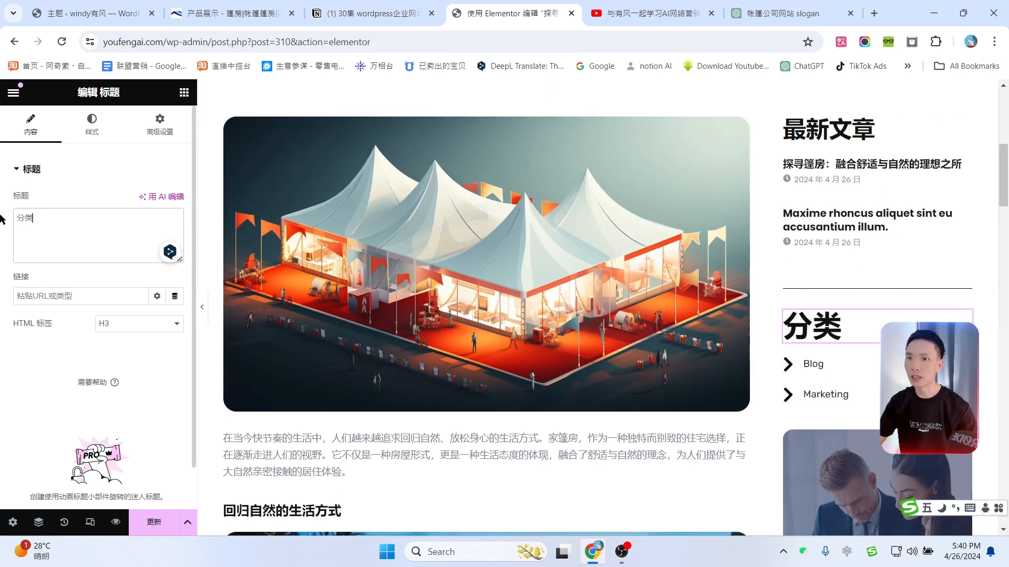
Step: Save the post with the 更新 button
scroll(882, 298, down, 5)
scroll(877, 278, down, 1)
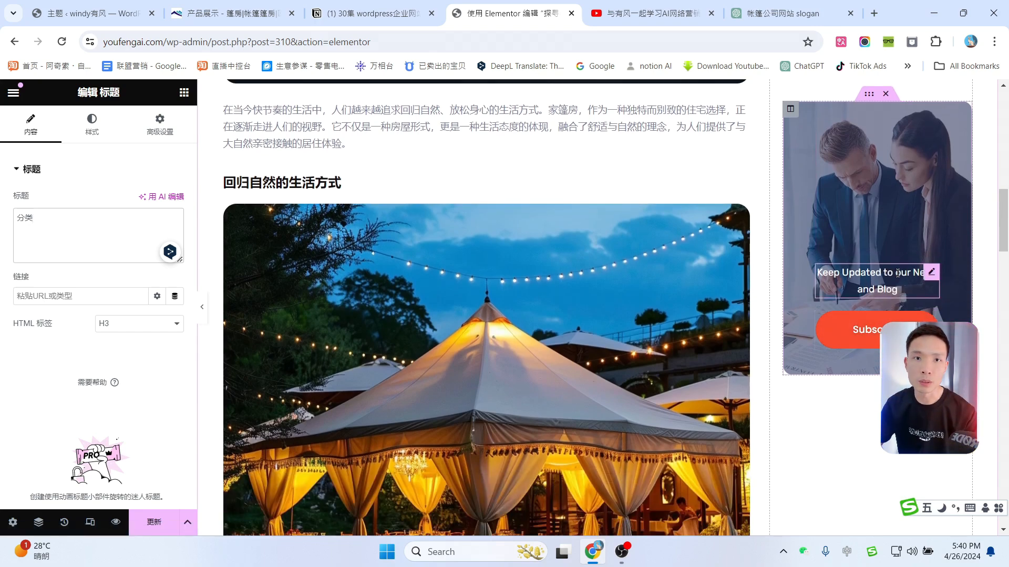
drag(1003, 230, 1003, 126)
click(157, 525)
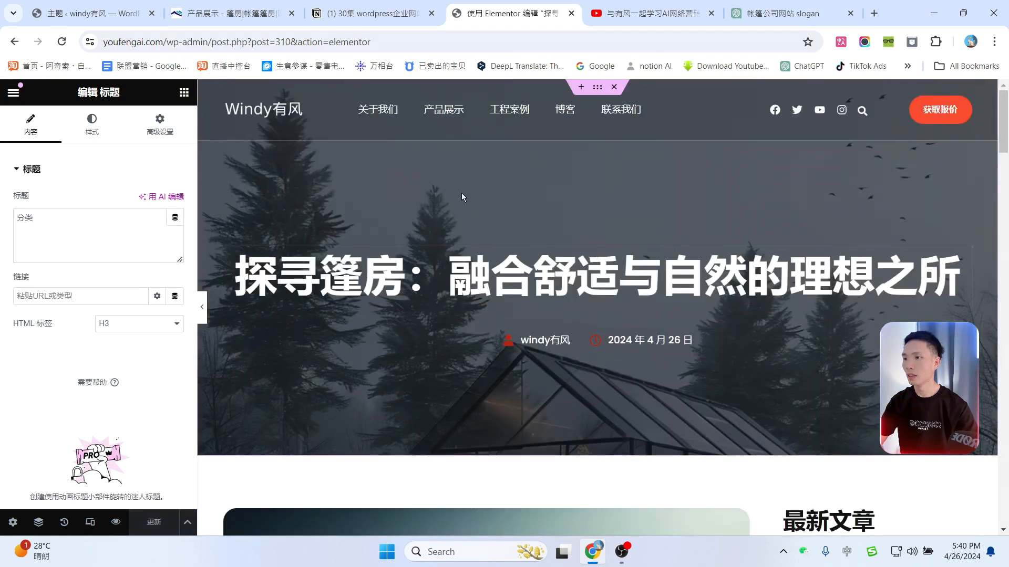
Step: Preview the tent post in a new tab, scroll down to the footer, then return to the editor
click(115, 525)
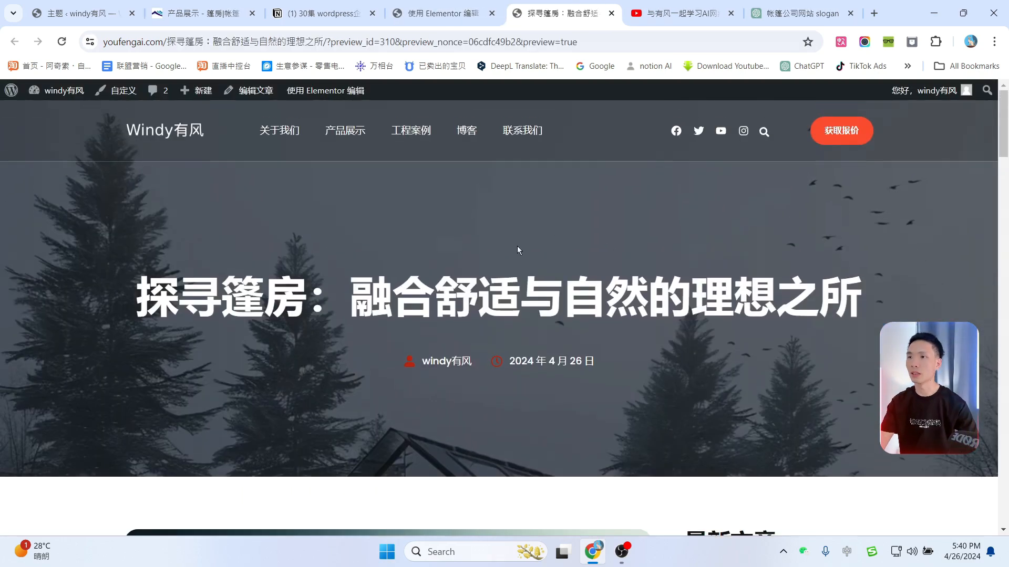
scroll(517, 250, down, 10)
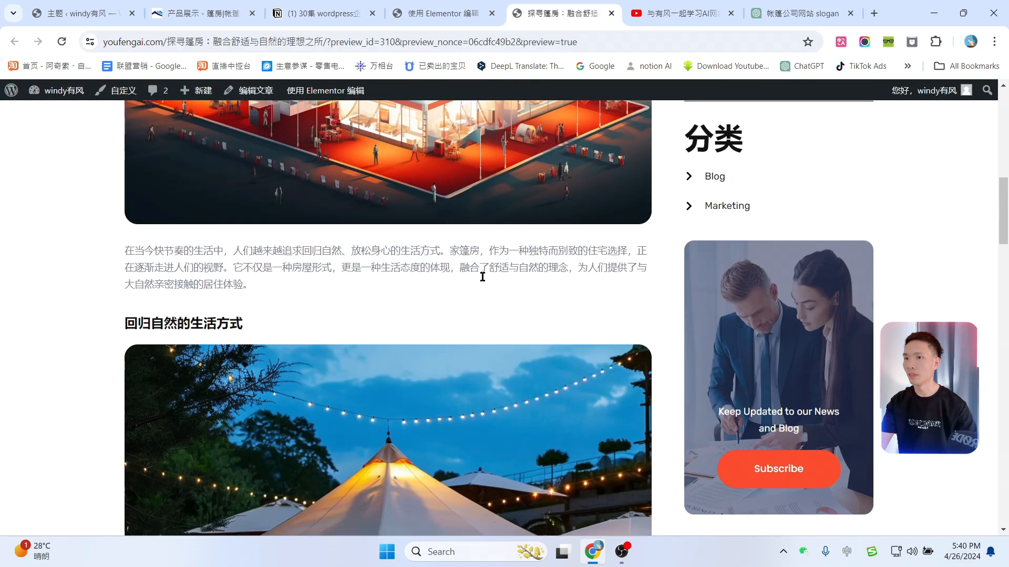
scroll(482, 276, down, 20)
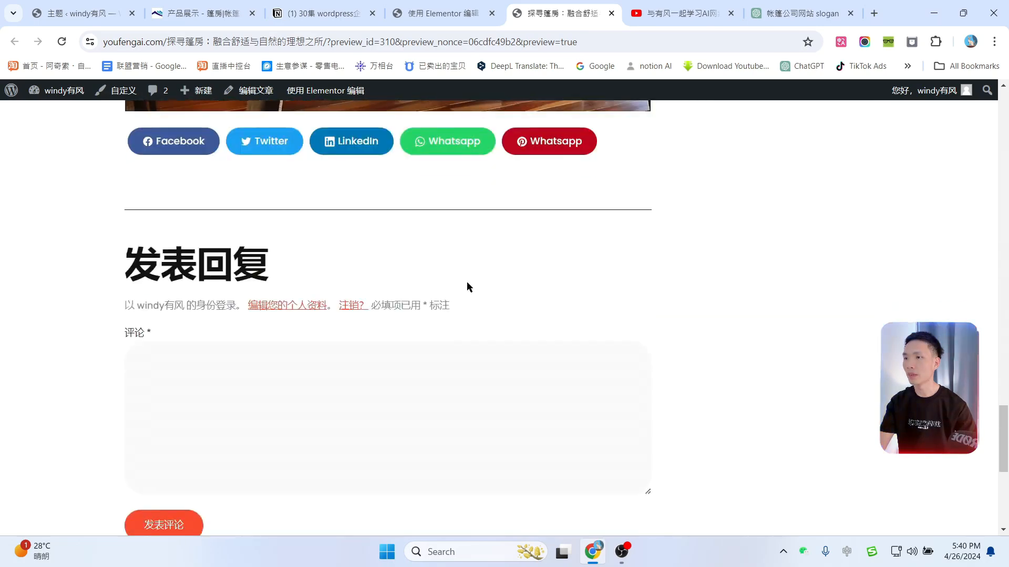
scroll(257, 223, down, 5)
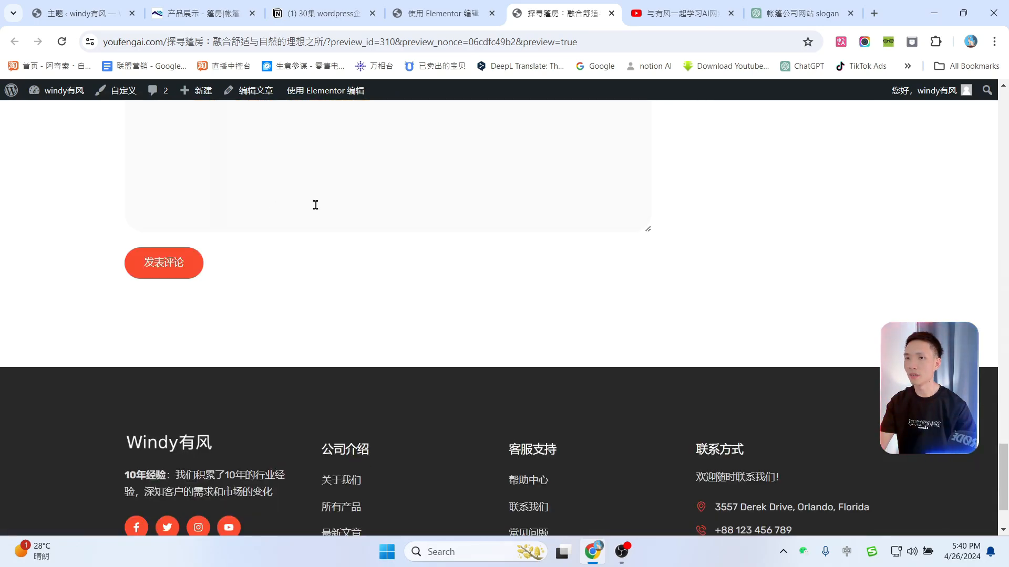
scroll(547, 295, up, 20)
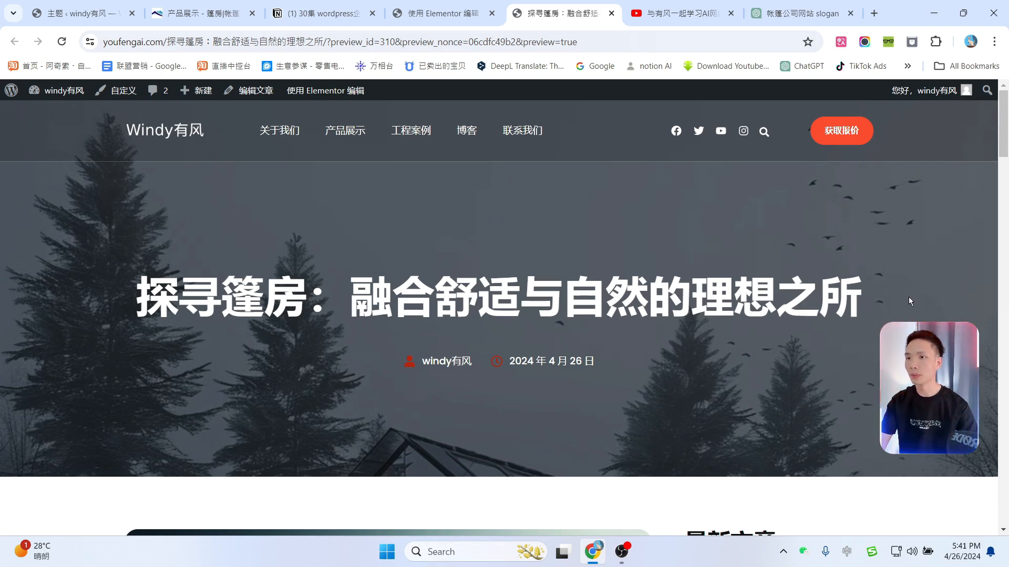
scroll(859, 318, down, 3)
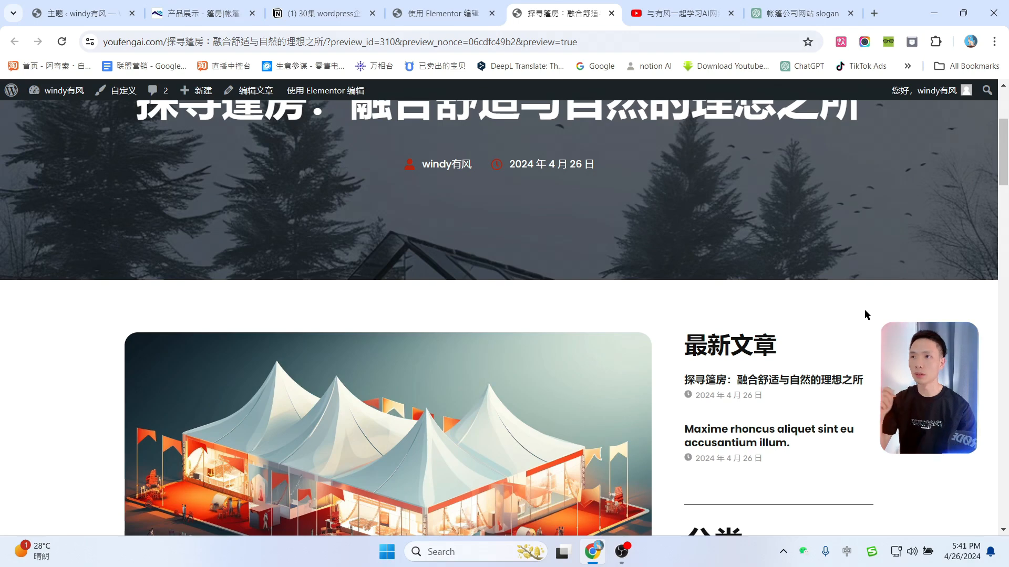
click(443, 14)
Step: Exit Elementor through its main menu and go to the 所有文章 posts list
click(13, 93)
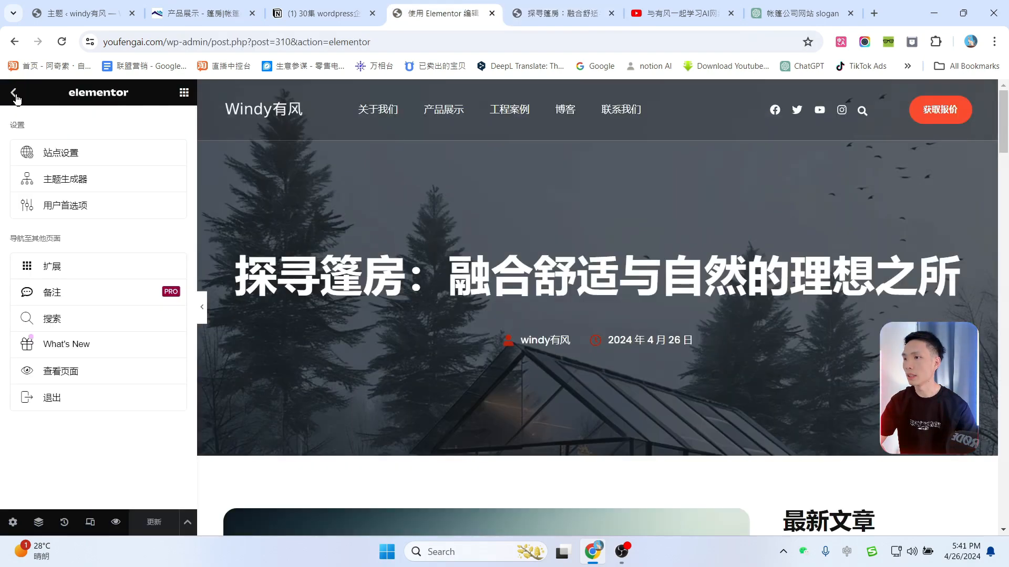
click(74, 395)
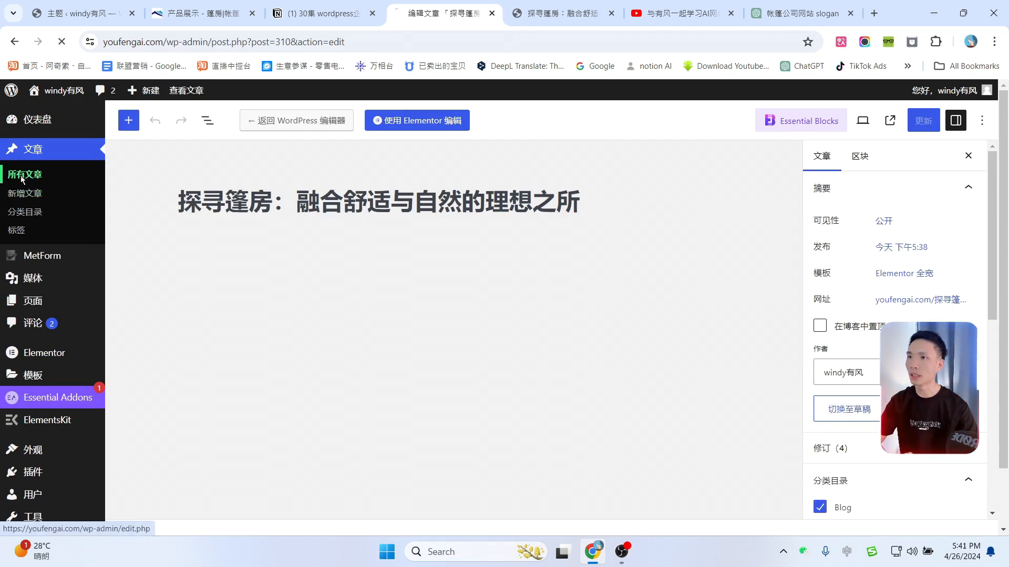
click(22, 178)
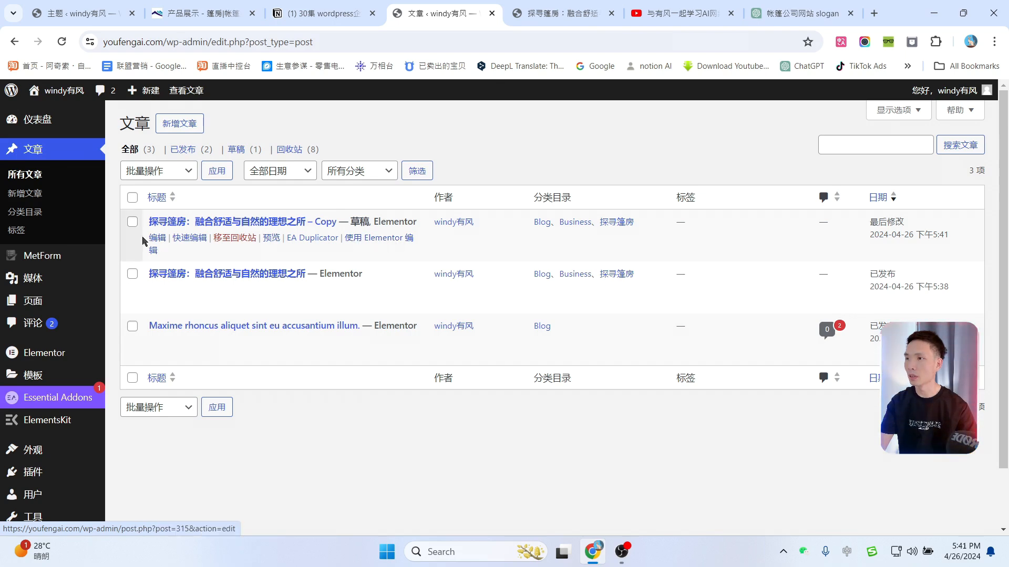
Step: Open the draft copy, ask ChatGPT 再帮我写一篇, and copy the new article's title
click(802, 14)
click(423, 503)
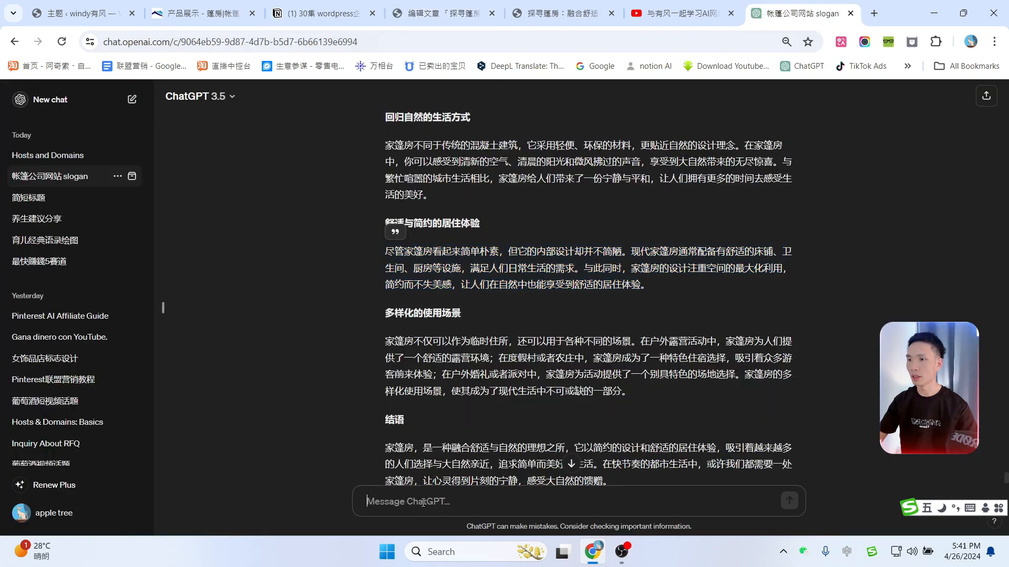
text(再帮我写一)
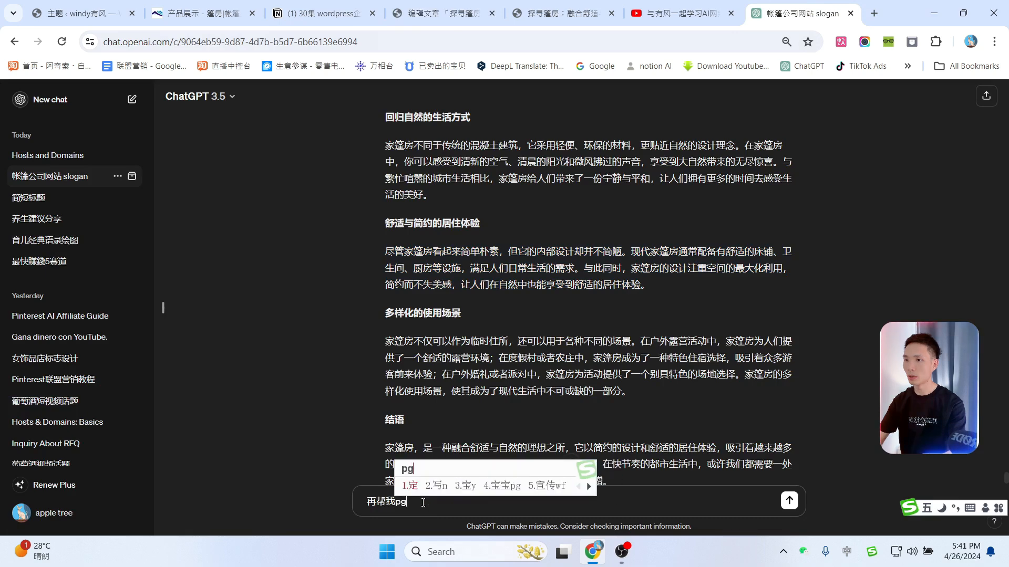
text(pian)
key(space)
key(Return)
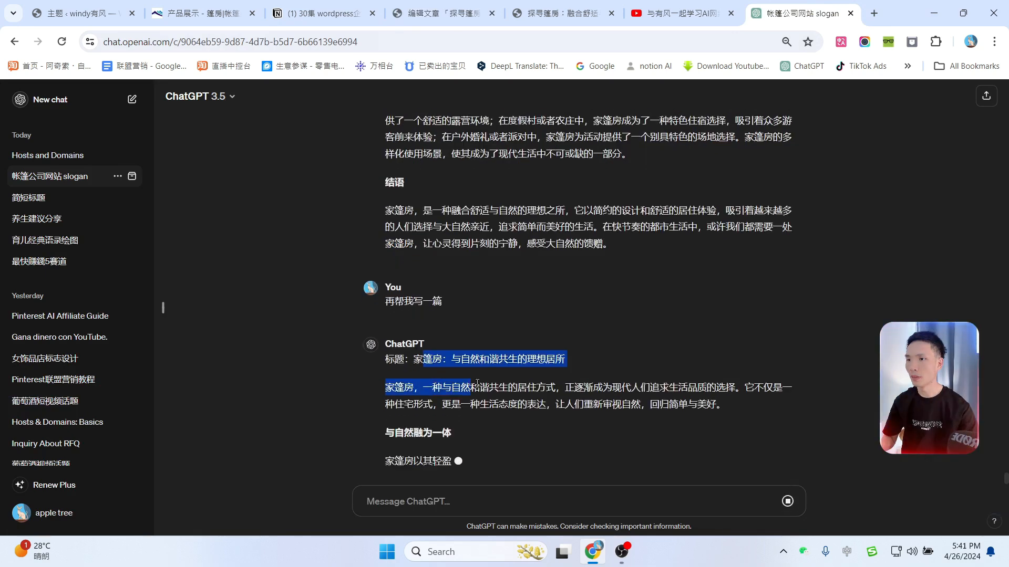
drag(420, 366, 564, 366)
key(ctrl+c)
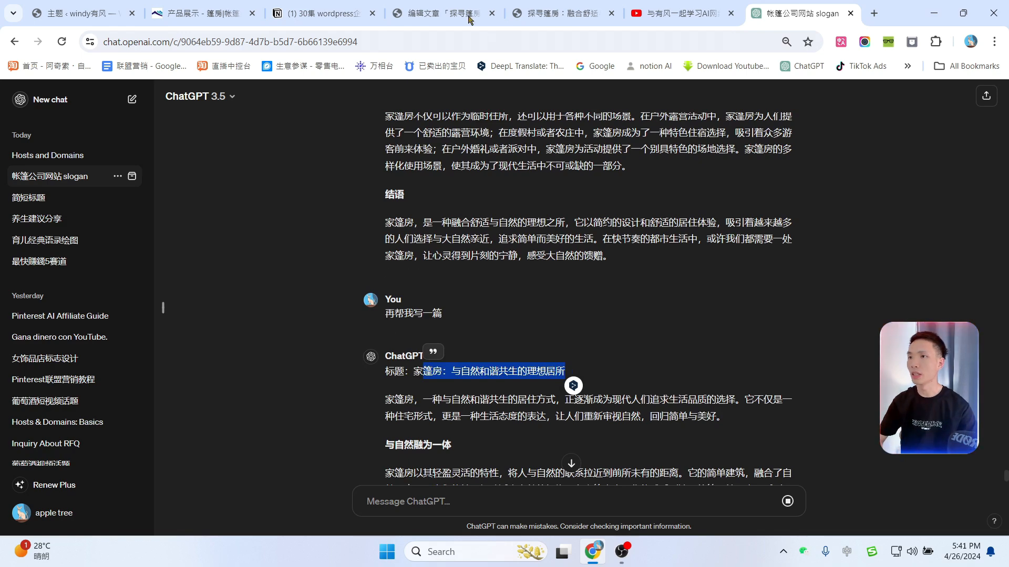
Step: Paste 篷房：与自然和谐共生的理想居所 as the copy's title and adjust its 探寻篷房 category
click(323, 13)
click(441, 14)
key(ctrl+v)
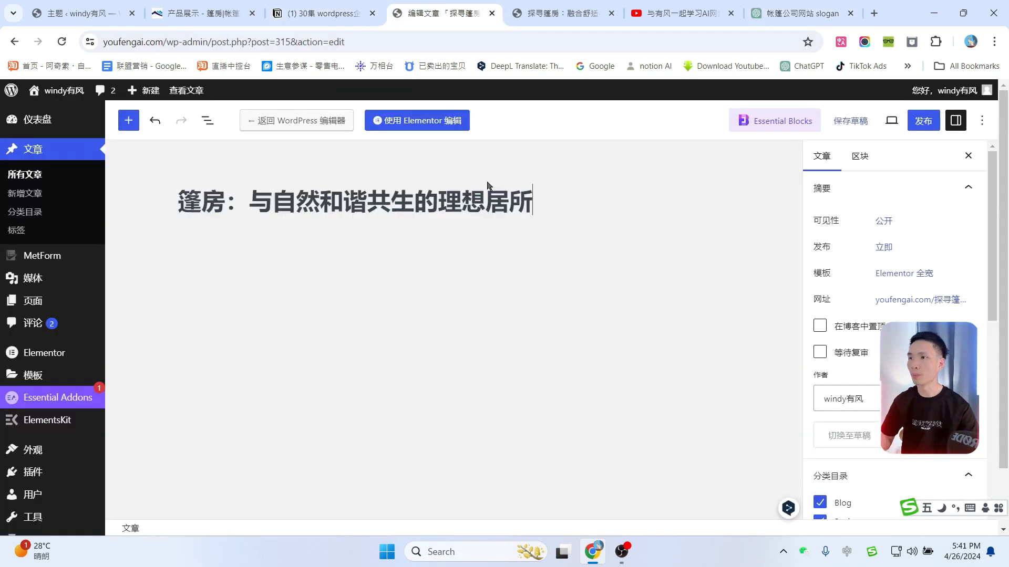
scroll(856, 330, down, 4)
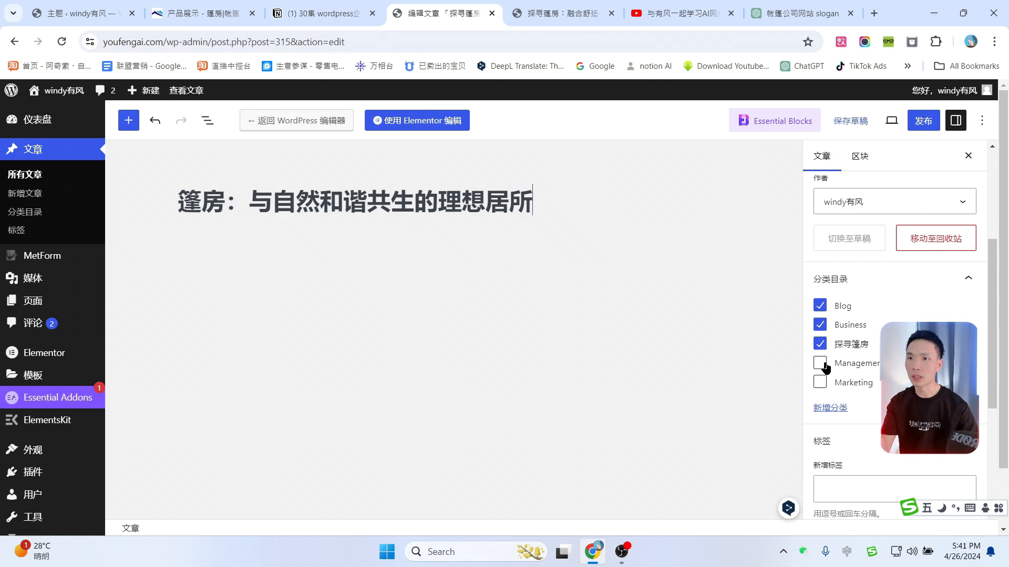
click(820, 345)
scroll(858, 331, down, 1)
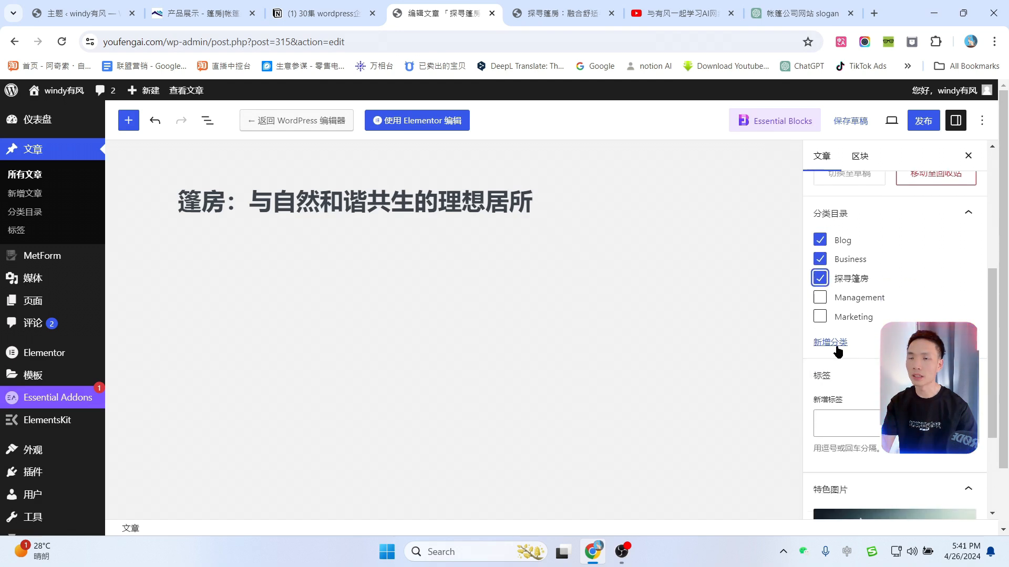
scroll(837, 349, down, 3)
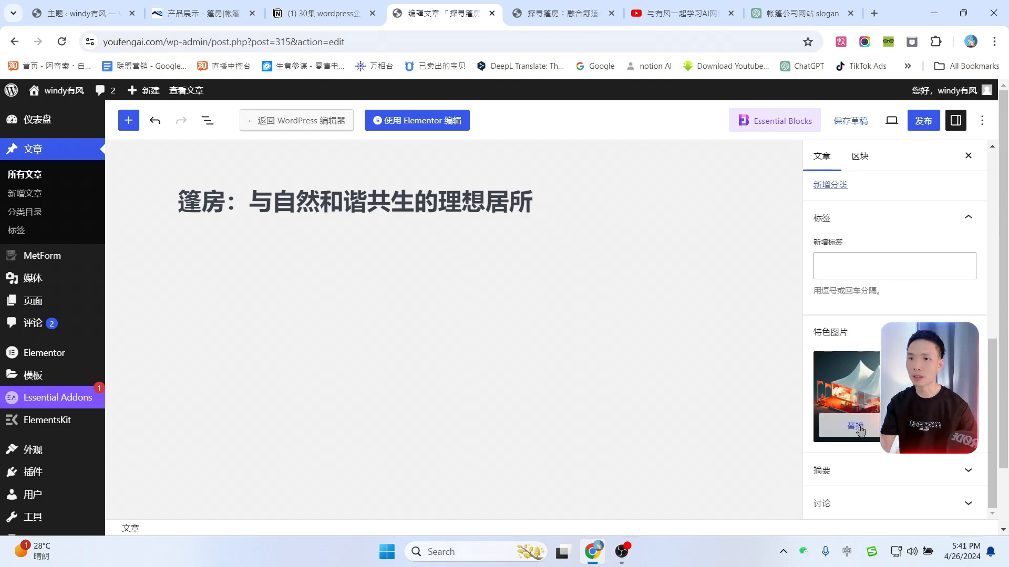
Step: Replace the featured image with the white tents on the lawn photo
click(855, 427)
scroll(349, 309, down, 3)
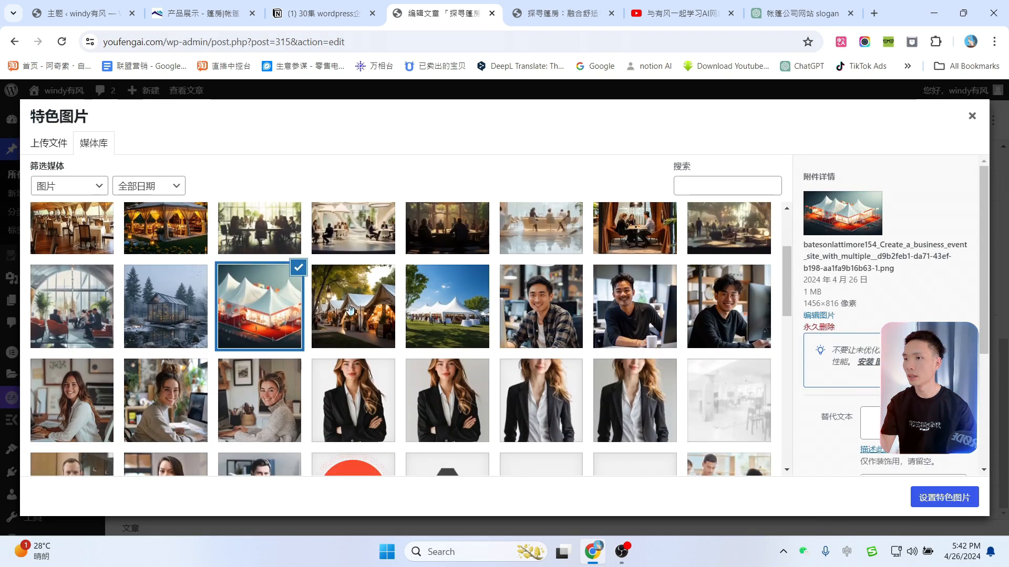
click(350, 309)
click(432, 321)
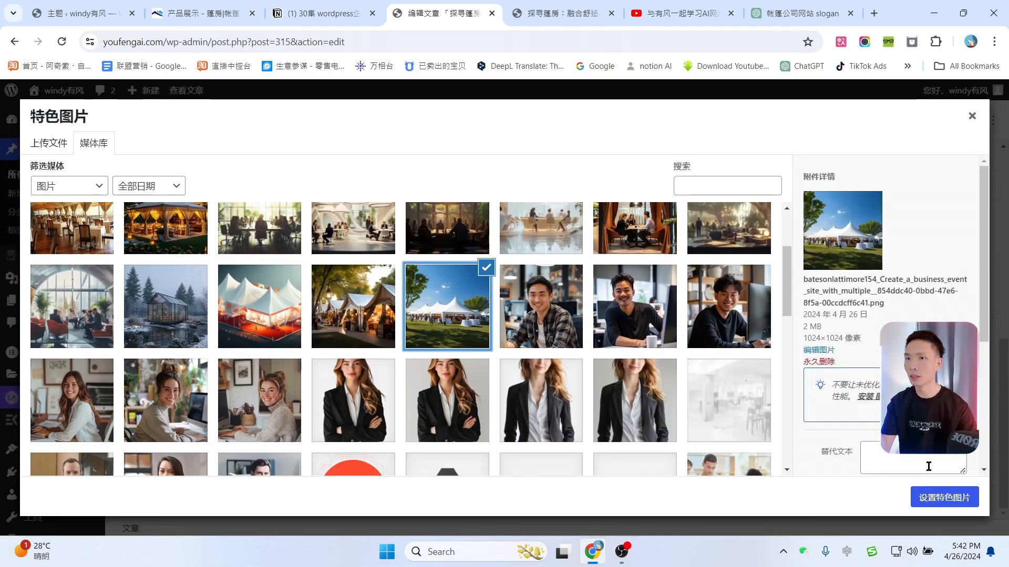
click(942, 497)
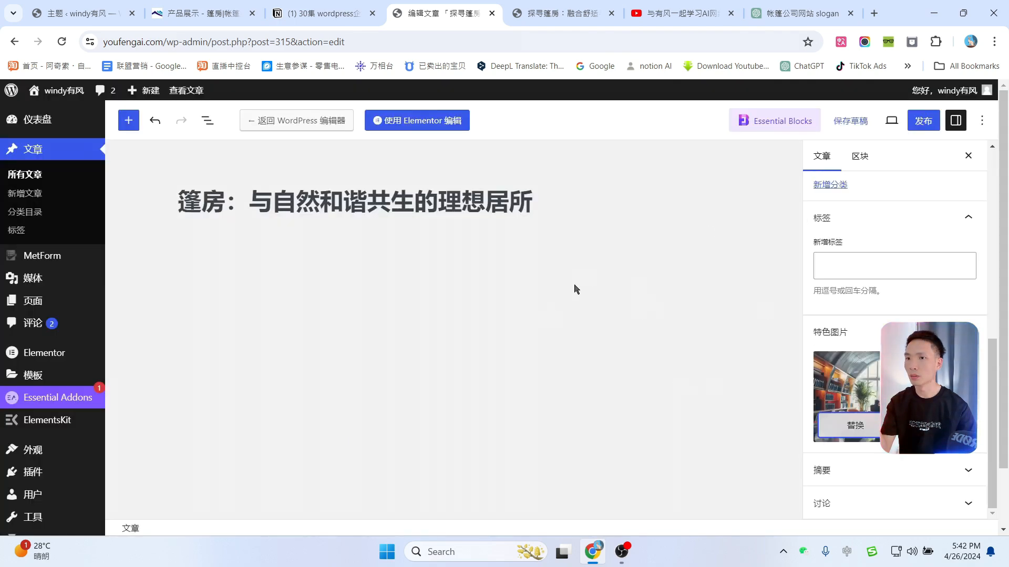
Step: Publish the post and open it with Elementor
click(923, 121)
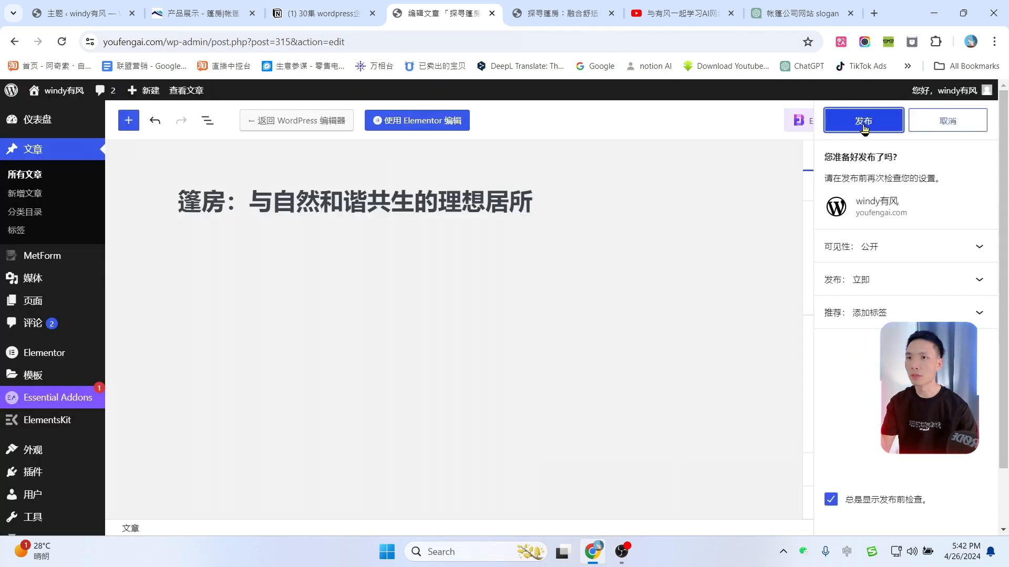
click(863, 126)
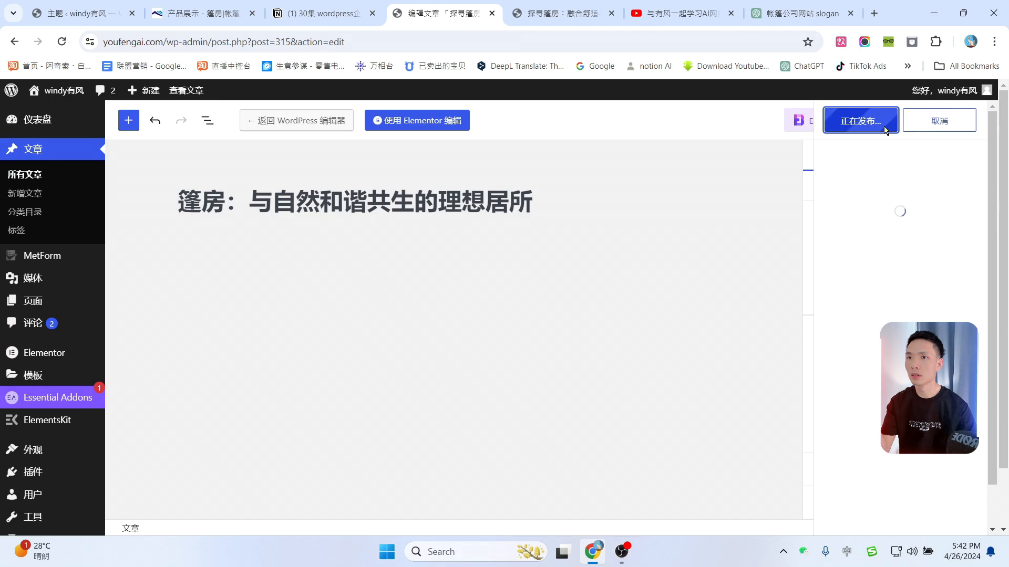
click(410, 124)
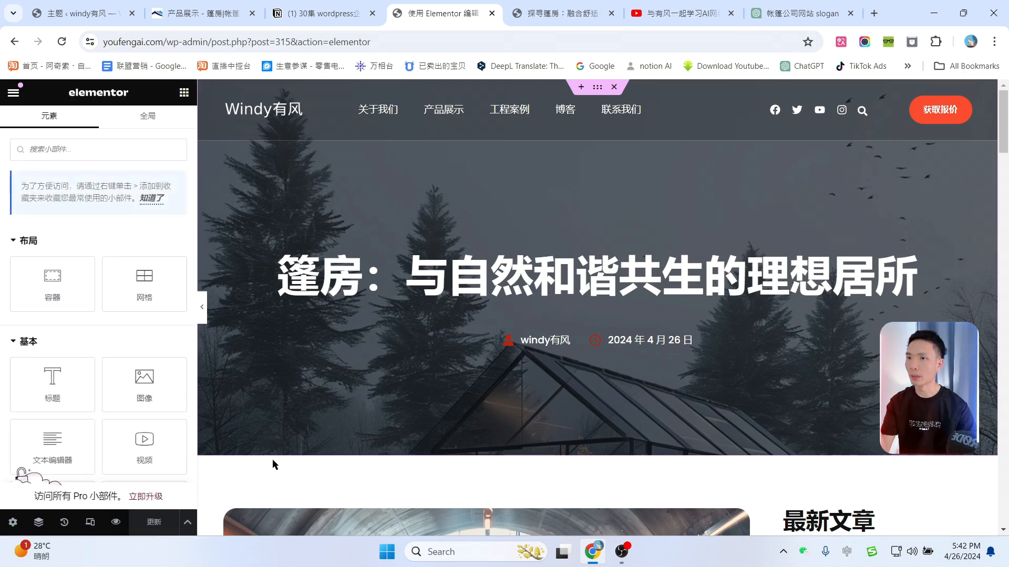
Step: Set the hero section's background to the canopy office image
click(38, 524)
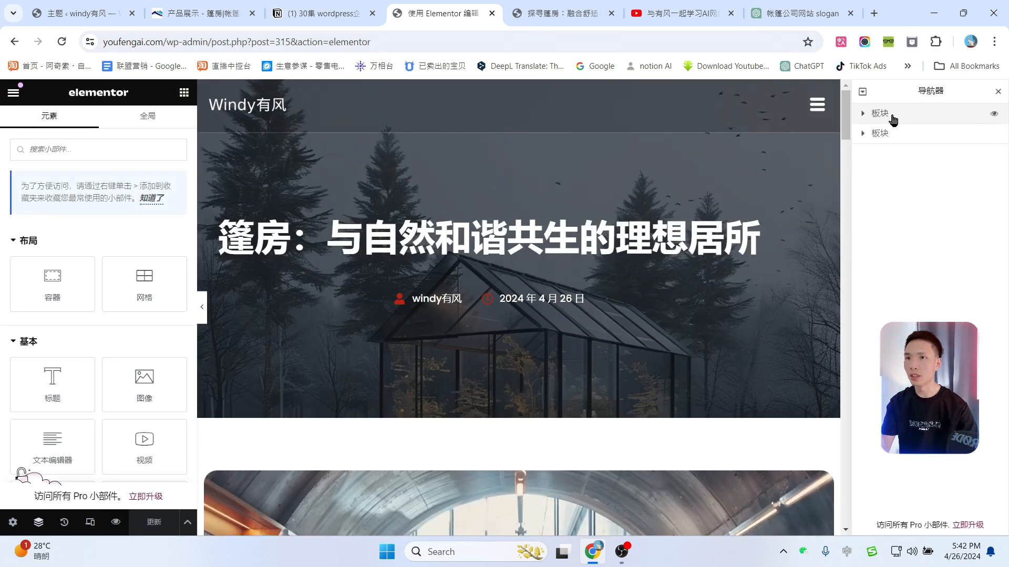
click(891, 114)
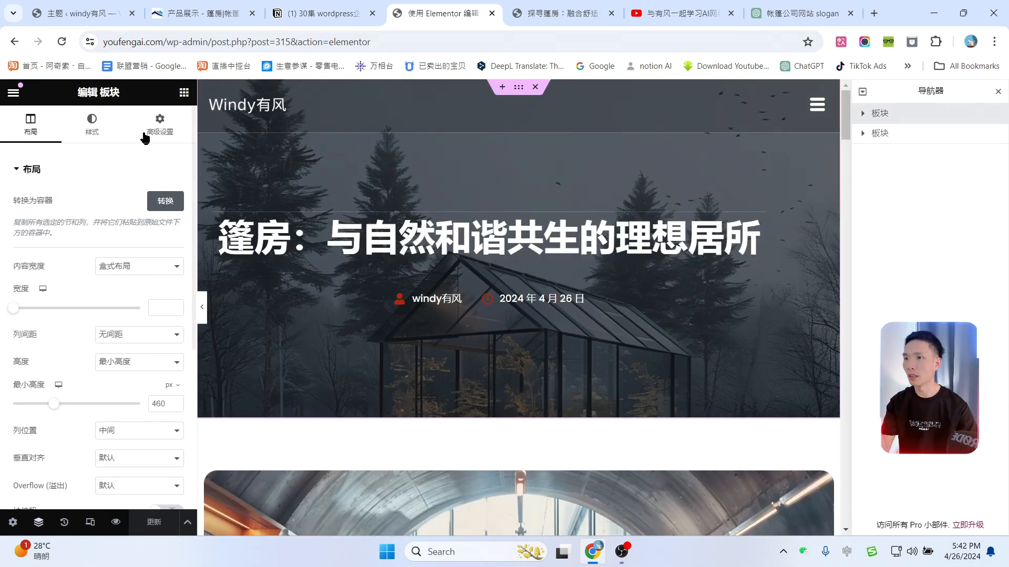
click(91, 126)
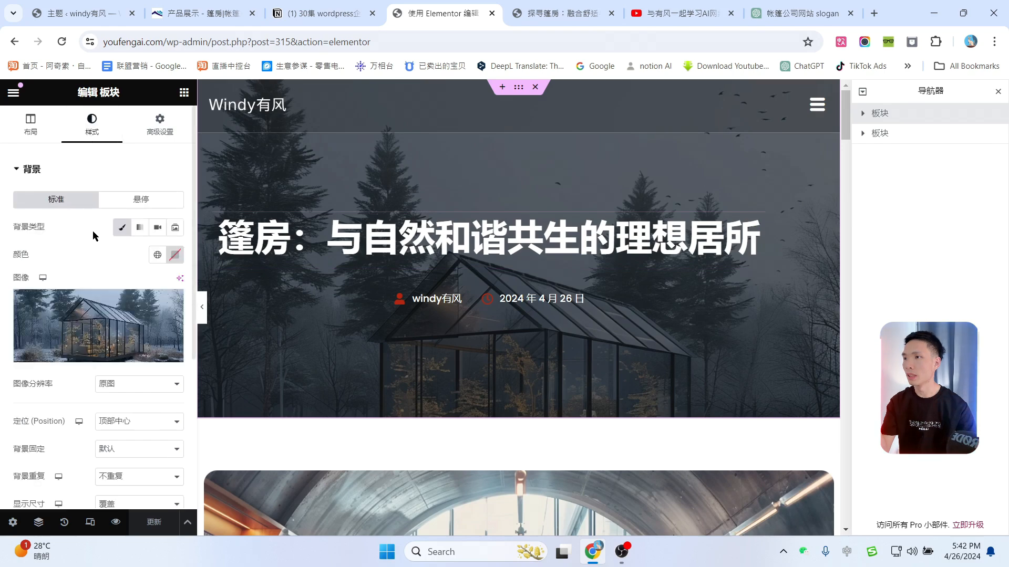
click(89, 362)
scroll(518, 329, down, 2)
click(518, 329)
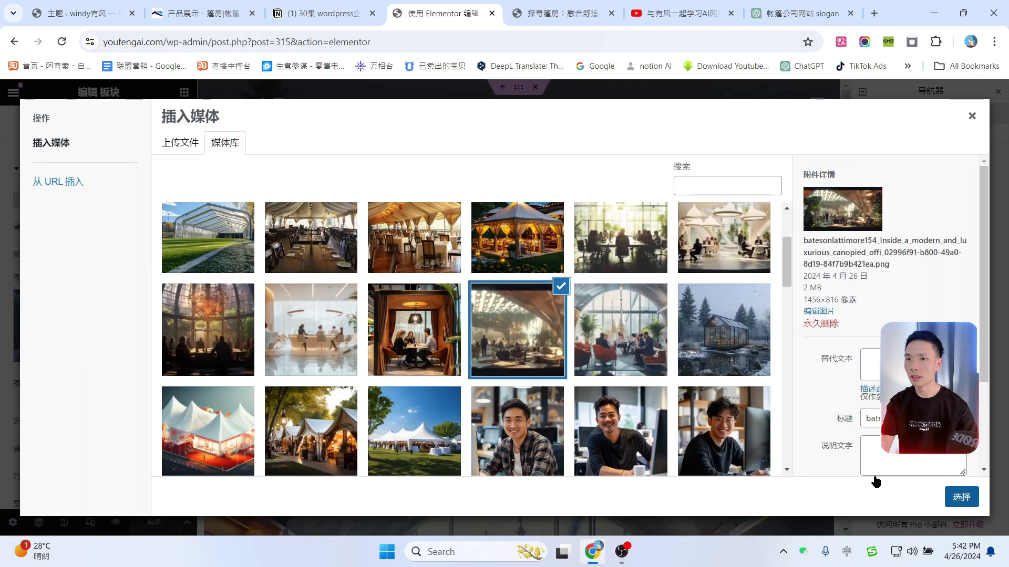
click(962, 497)
Step: Drop a Text Editor widget below the 舒适与简约的居住体验 paragraph and save the post
scroll(735, 294, down, 5)
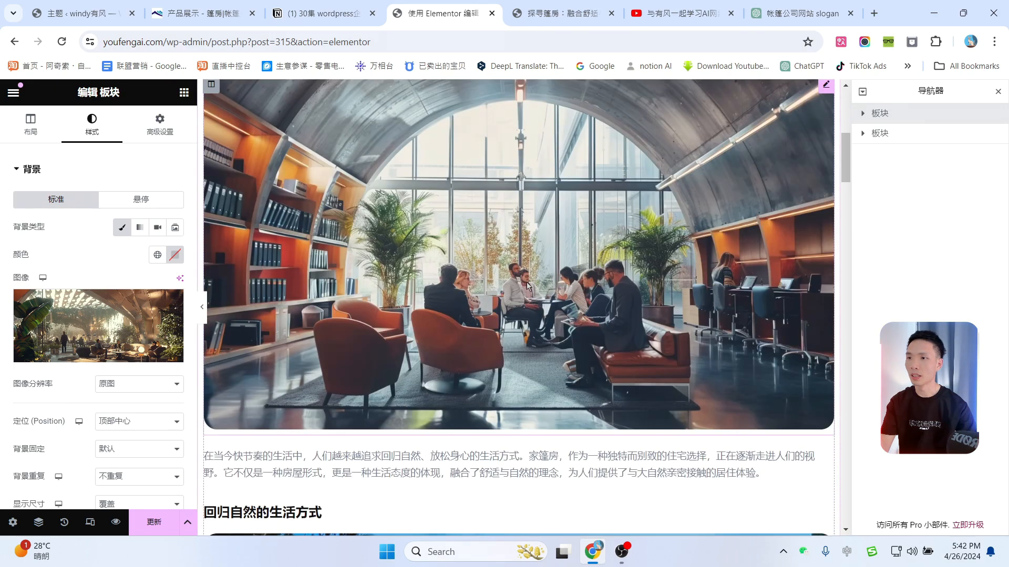
scroll(493, 257, down, 5)
click(392, 231)
scroll(702, 349, down, 5)
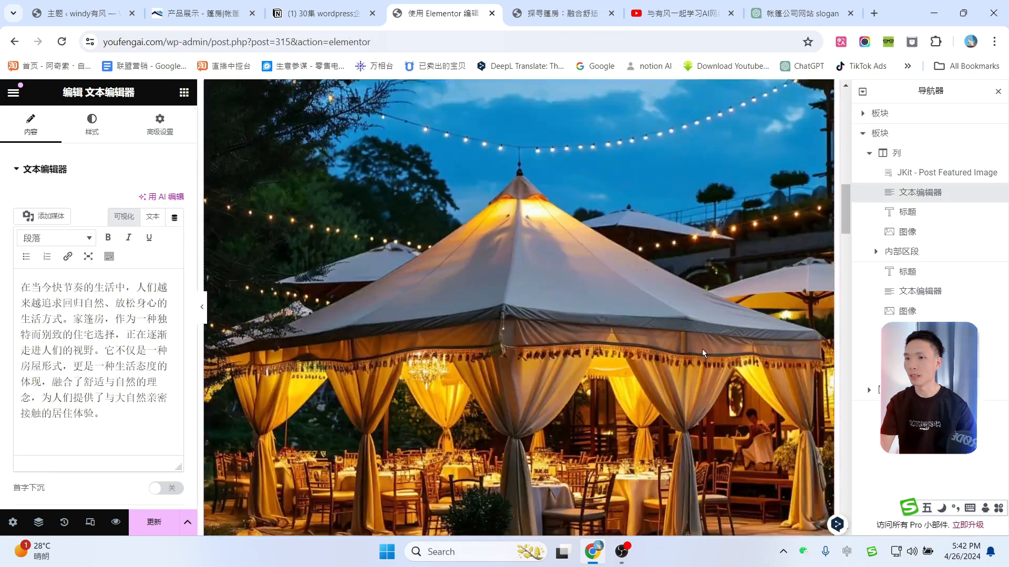
scroll(573, 282, down, 10)
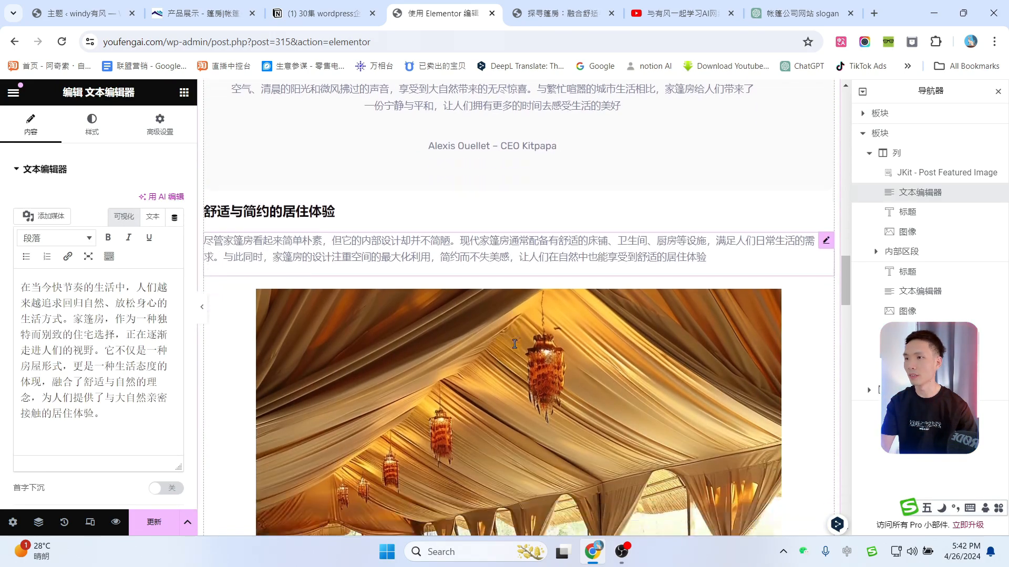
scroll(514, 344, down, 1)
click(184, 92)
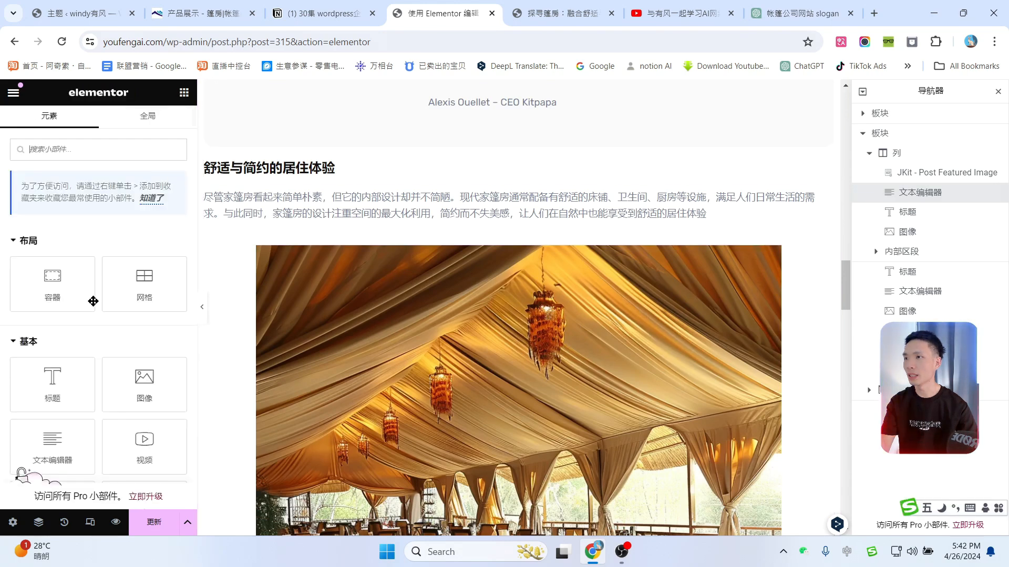
scroll(93, 301, down, 3)
drag(55, 317, 342, 242)
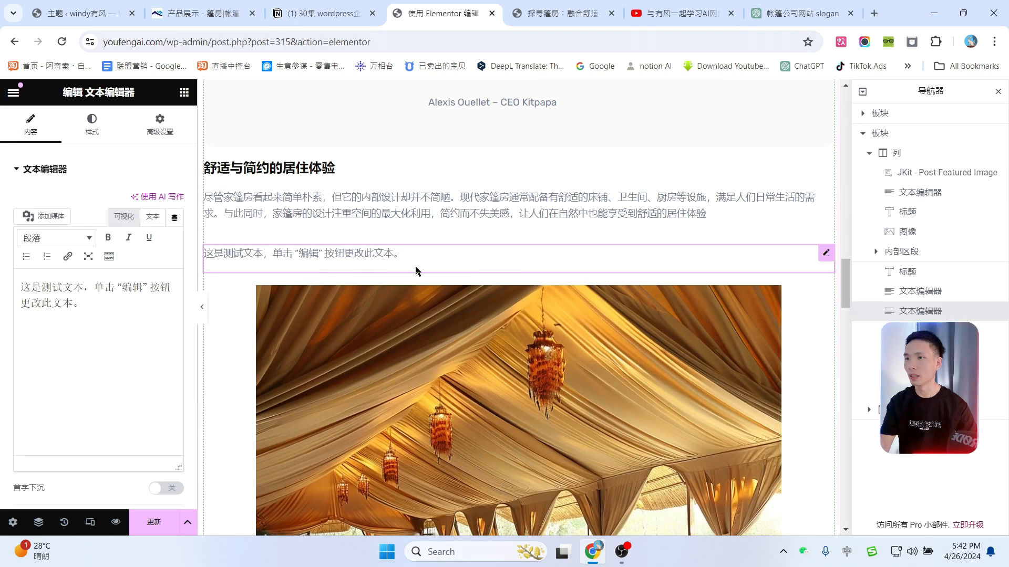
click(158, 523)
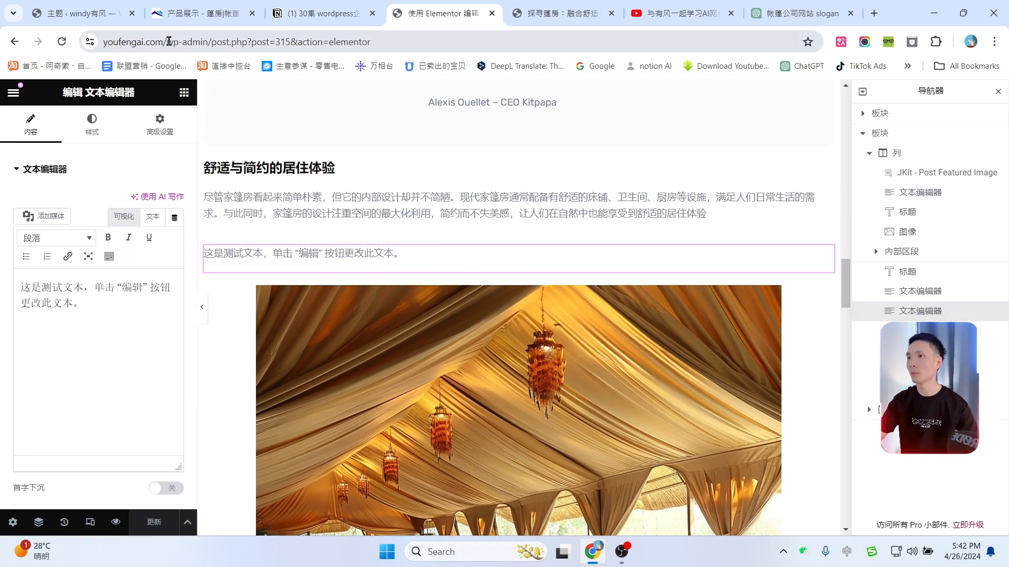
drag(169, 41, 531, 39)
key(BackSpace)
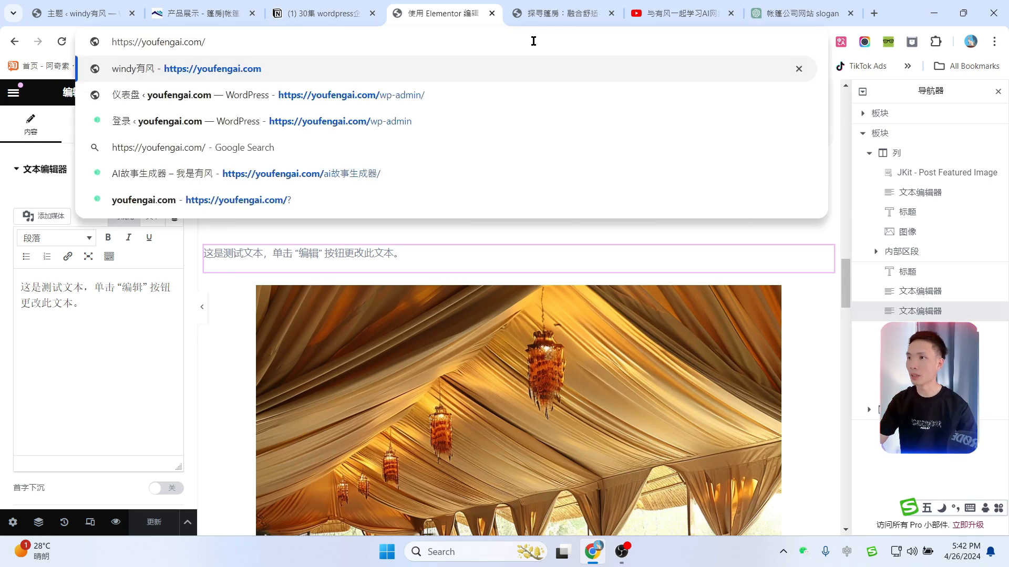
key(Return)
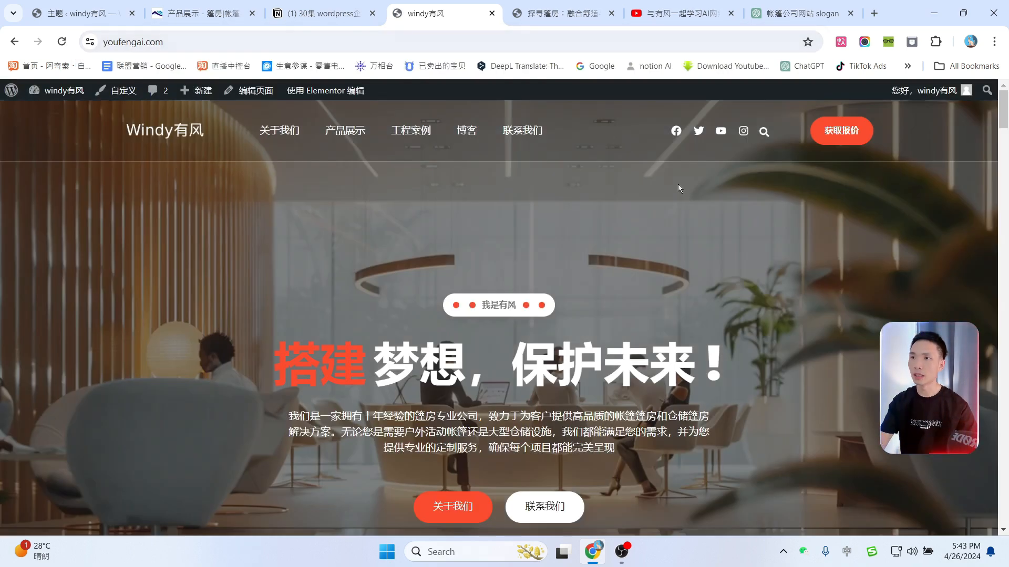
drag(1006, 116, 1005, 493)
scroll(589, 306, down, 3)
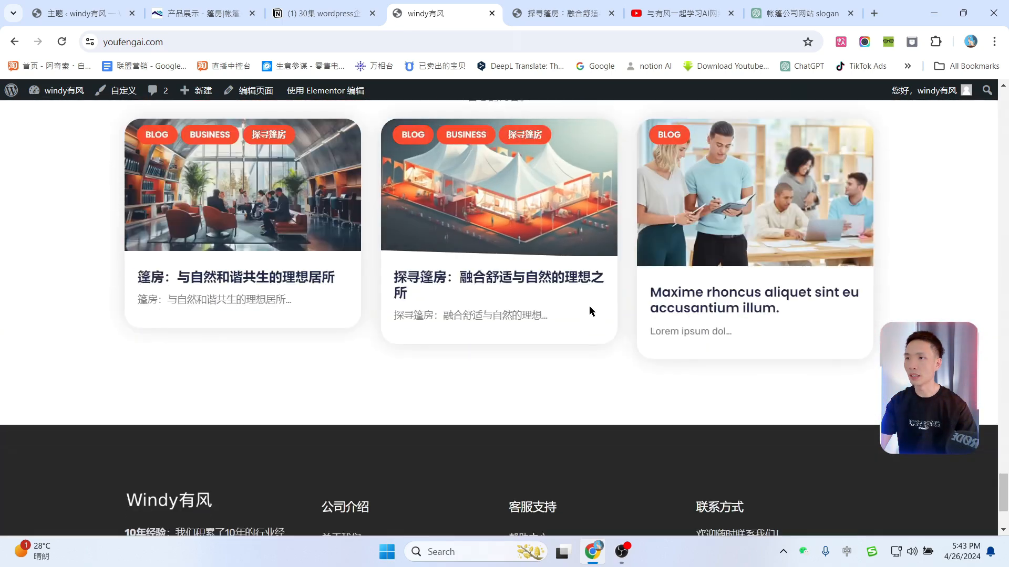
scroll(589, 306, up, 3)
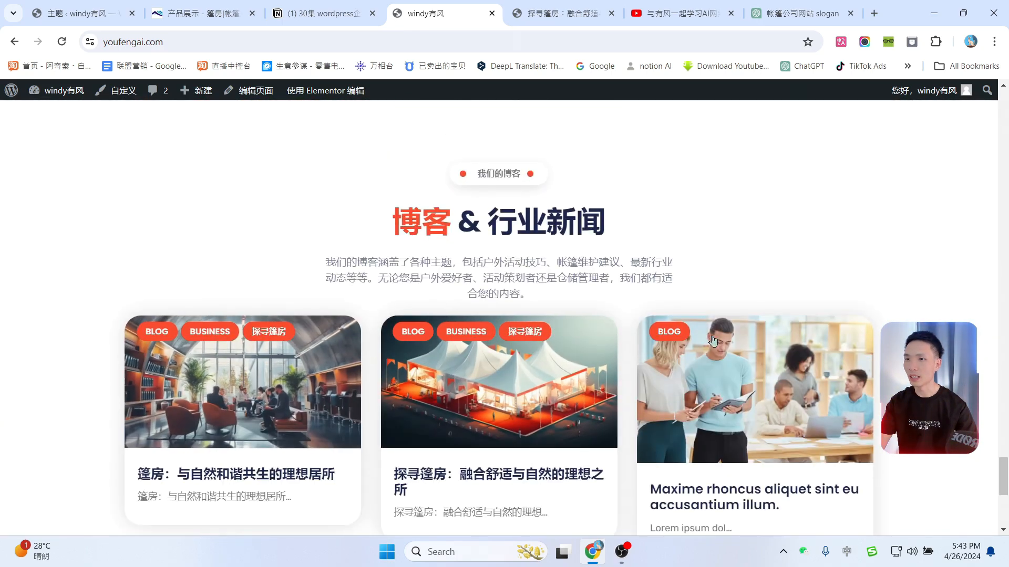
scroll(200, 348, down, 1)
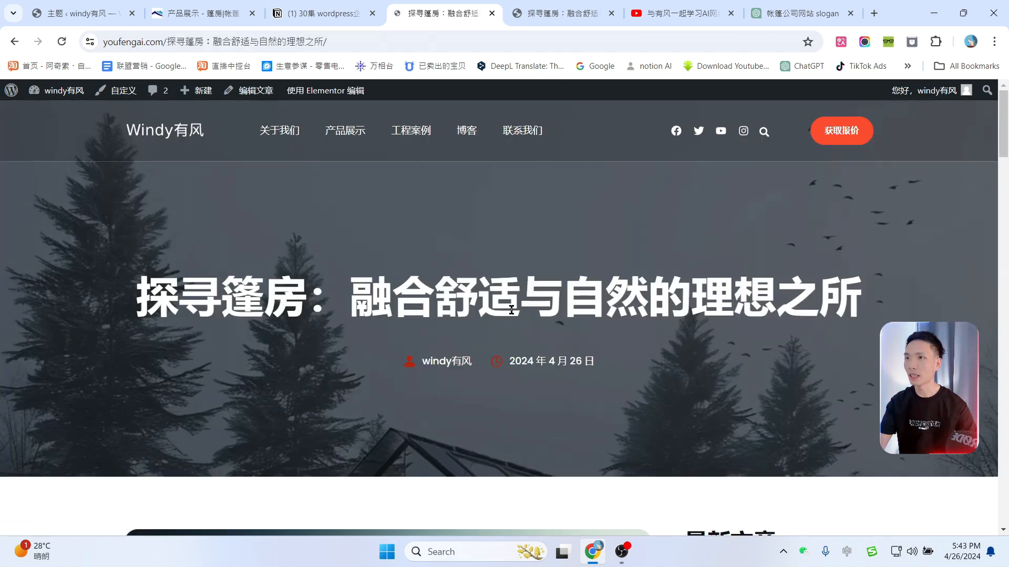
Step: Scroll through the live 探寻篷房 post page
scroll(518, 271, down, 5)
scroll(516, 295, down, 15)
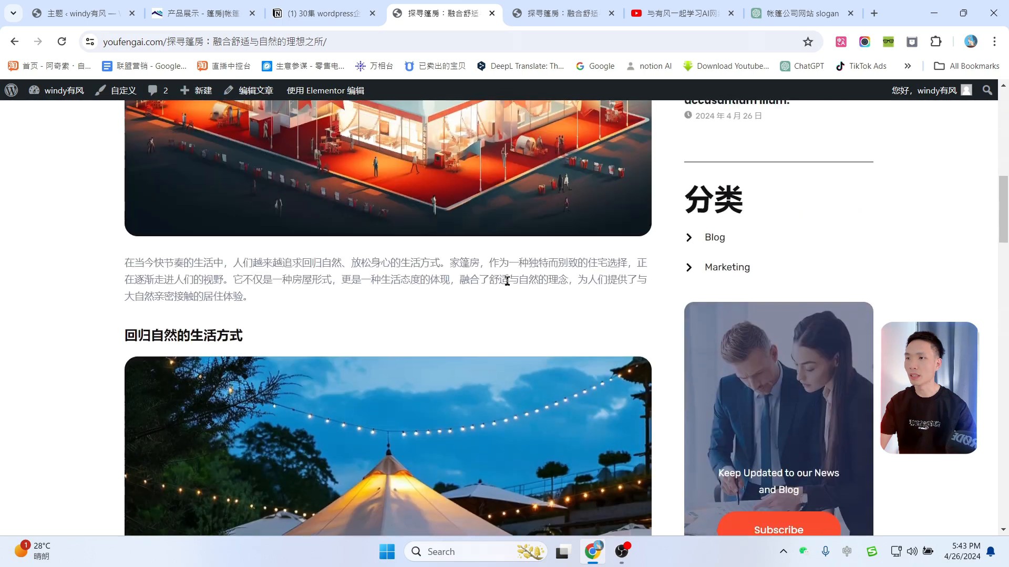
scroll(516, 301, down, 10)
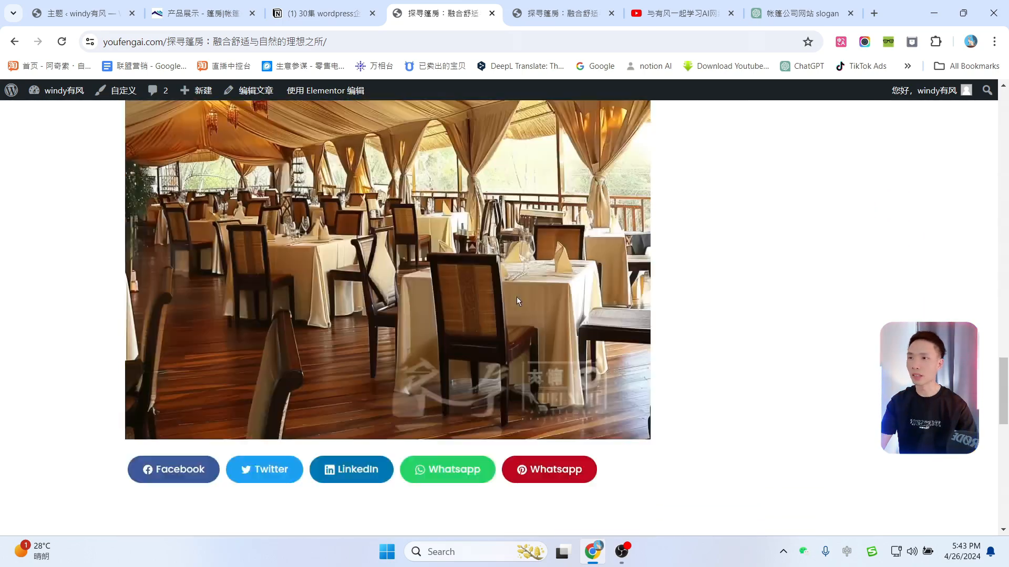
scroll(517, 299, up, 20)
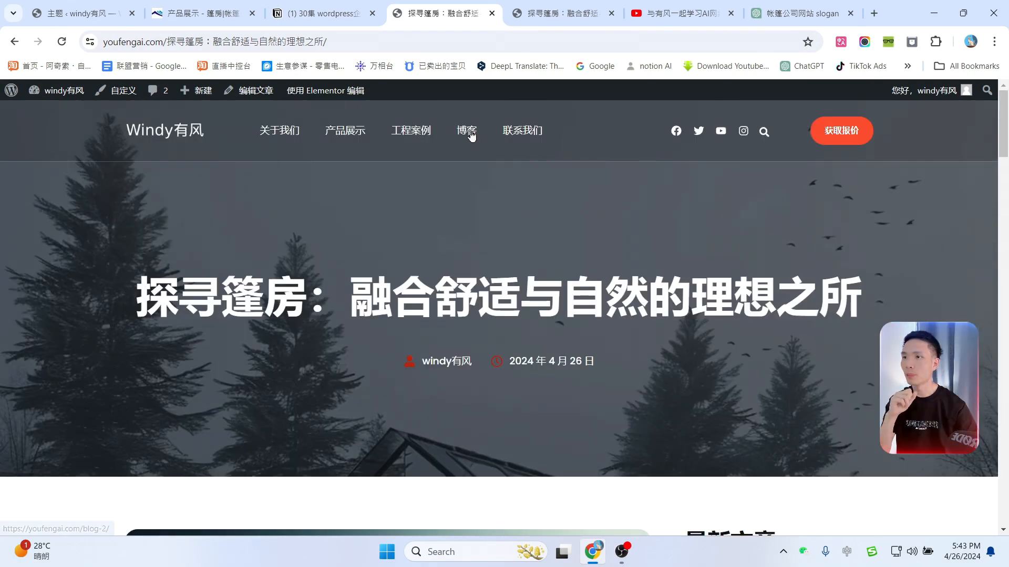
Step: Open the 博客 Blog page from the site menu and look over its post grid
click(467, 129)
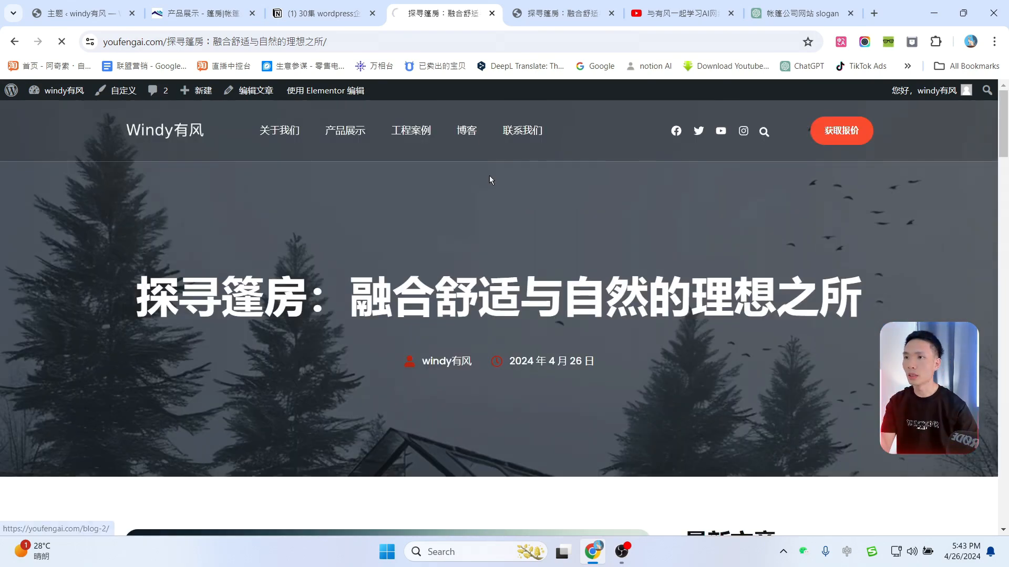
scroll(648, 337, down, 5)
scroll(652, 315, up, 5)
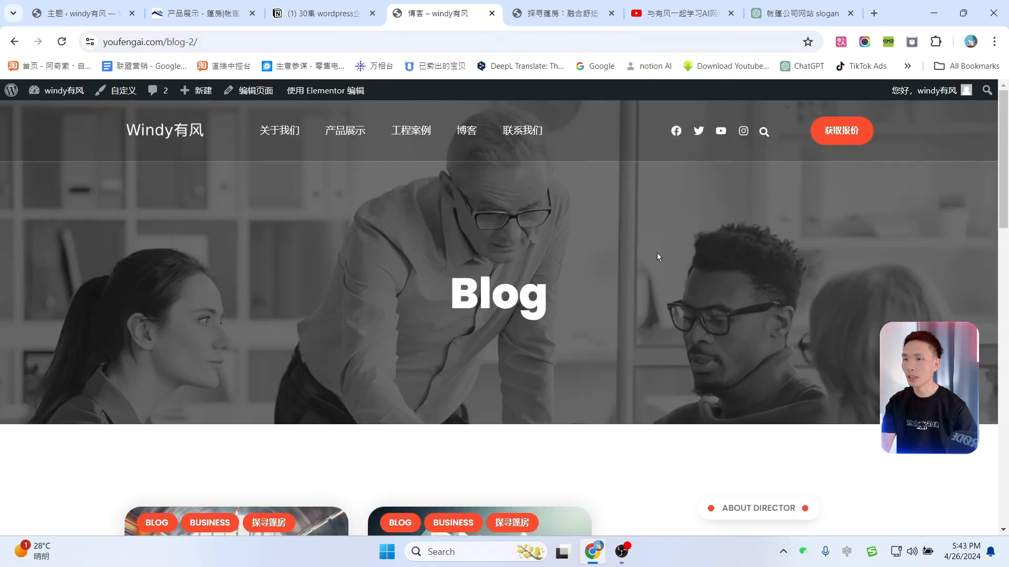
scroll(715, 299, down, 8)
scroll(772, 336, down, 5)
scroll(773, 345, up, 9)
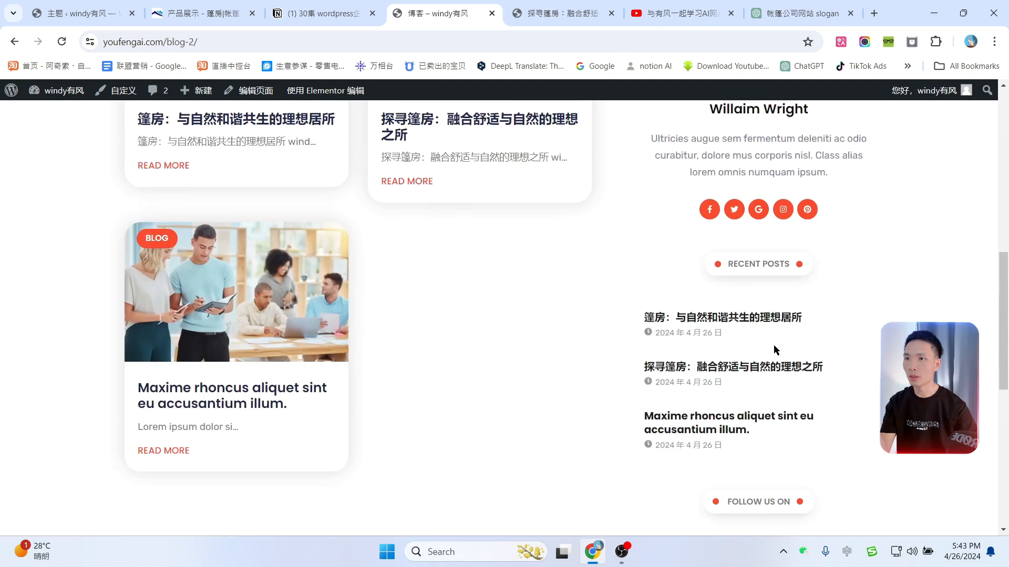
scroll(743, 338, up, 5)
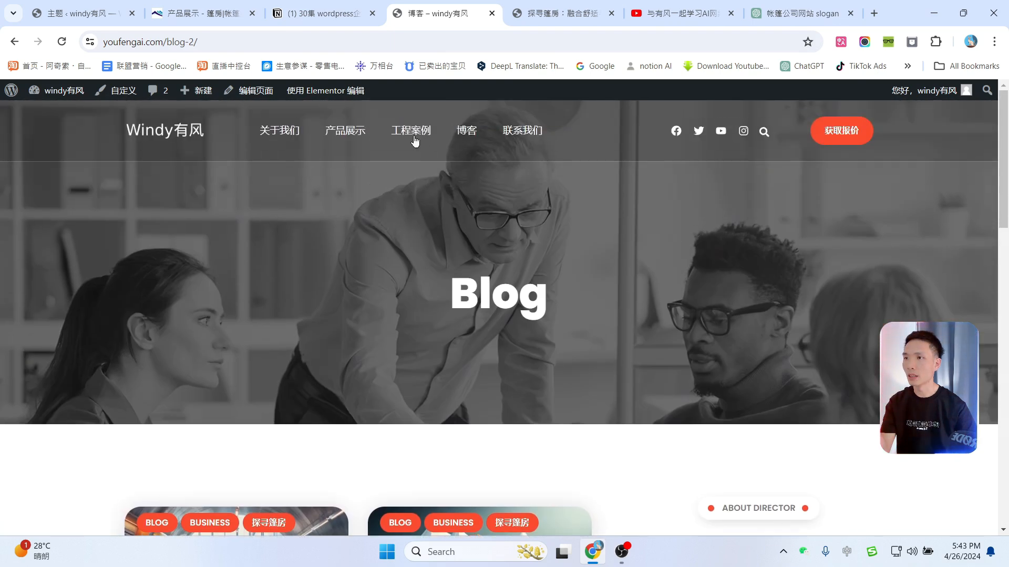
mouse_move(318, 94)
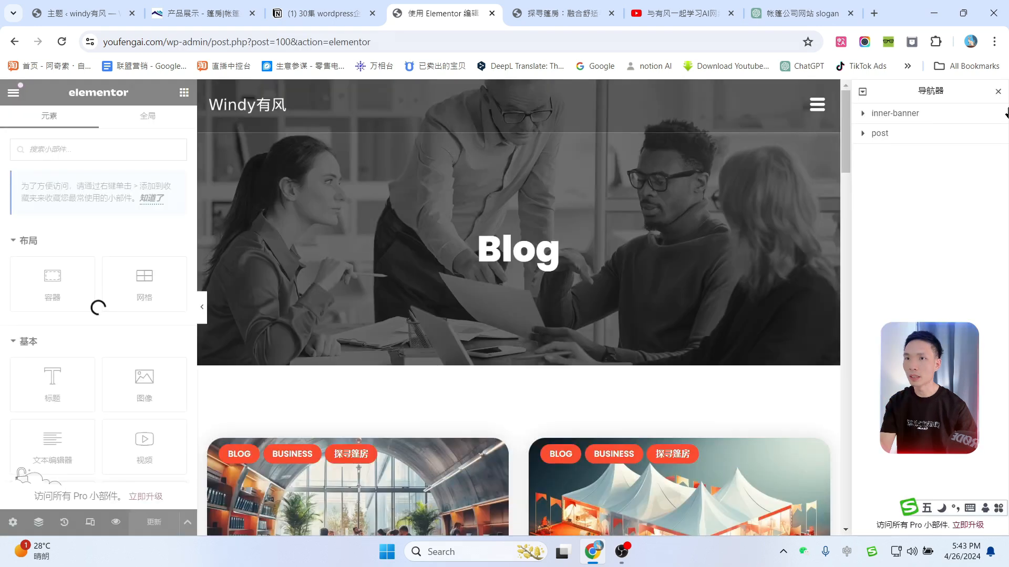
Step: Give the inner-banner section the white tents on the lawn photo as its background
click(998, 92)
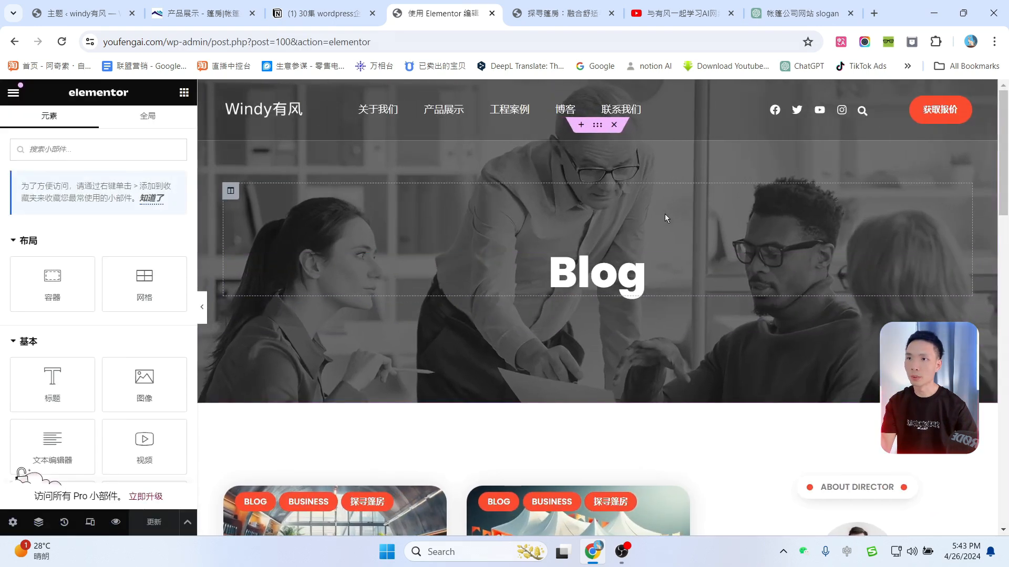
click(42, 525)
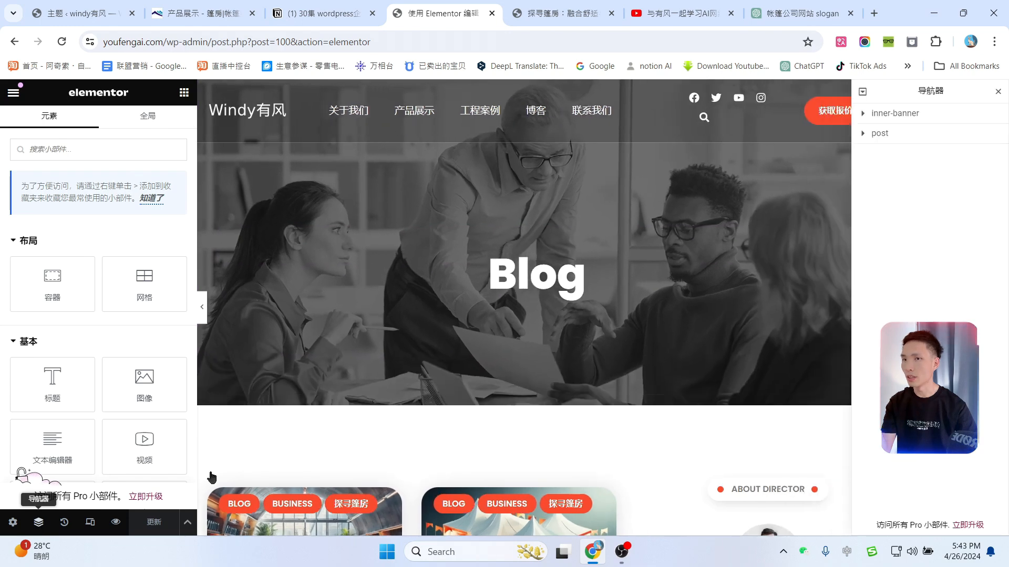
click(902, 113)
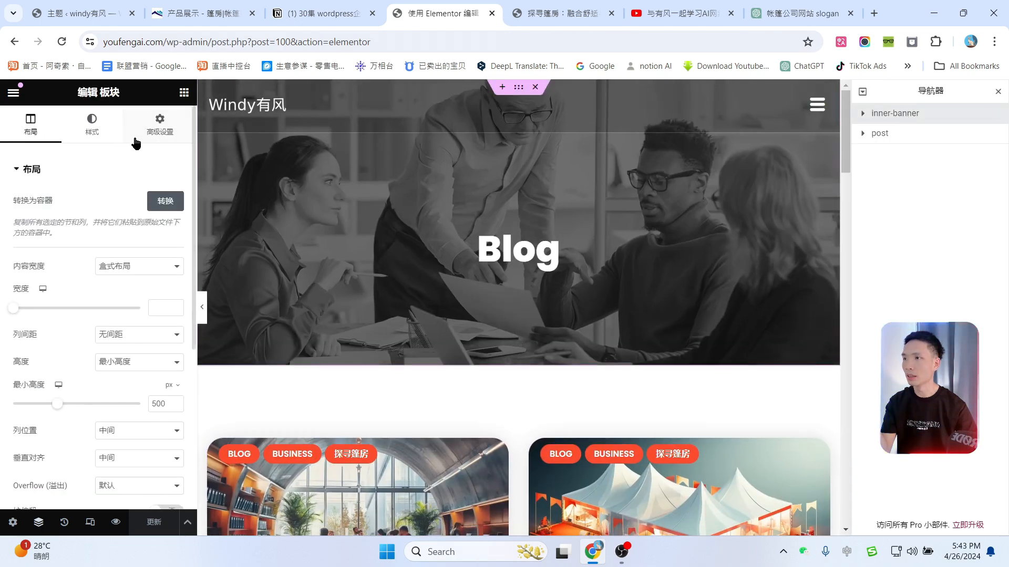
click(92, 124)
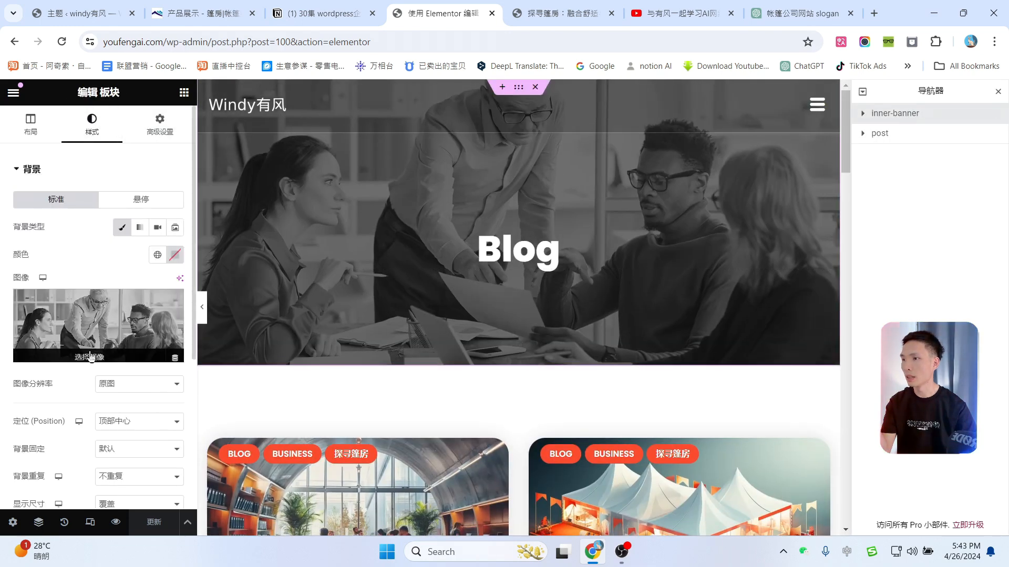
click(90, 353)
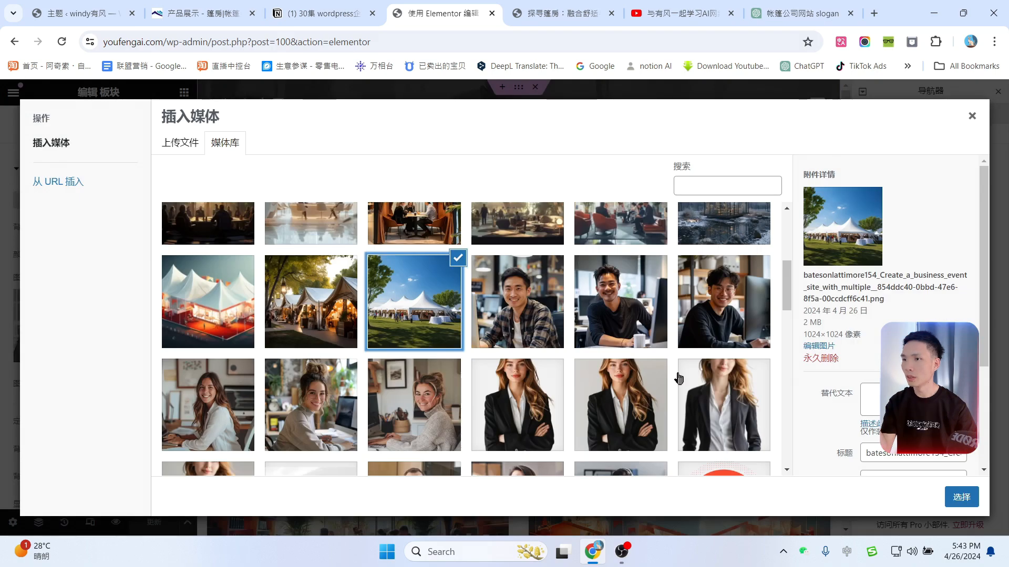
click(964, 499)
scroll(635, 266, down, 4)
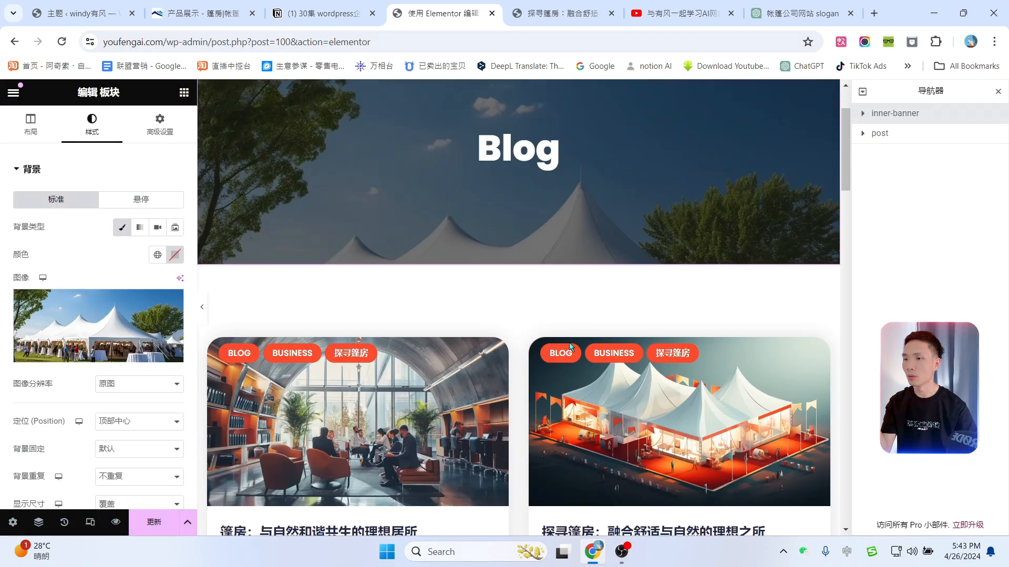
click(997, 95)
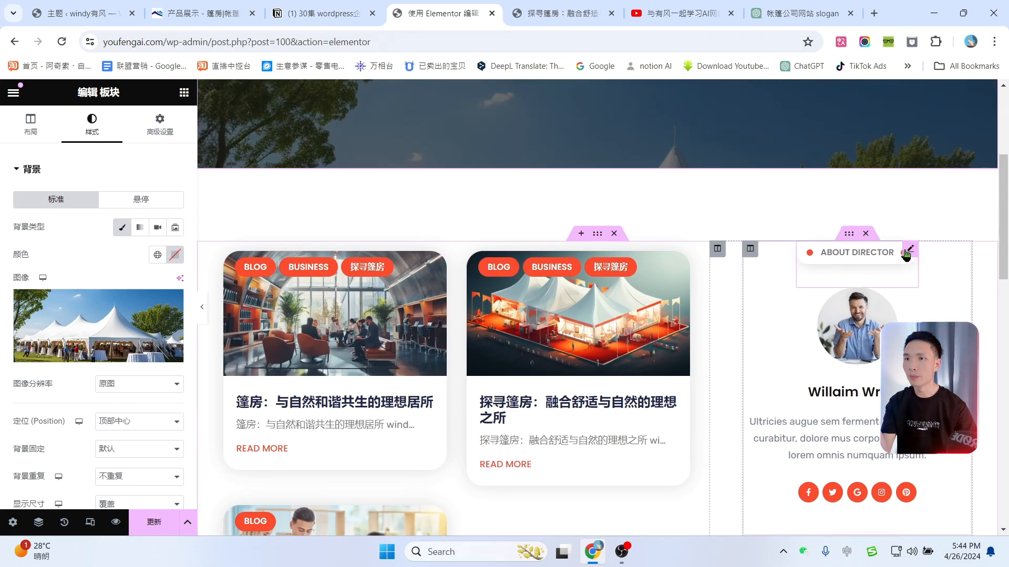
Step: Retitle the profile box 关于创始人 and swap its image for the smiling man's photo
click(911, 252)
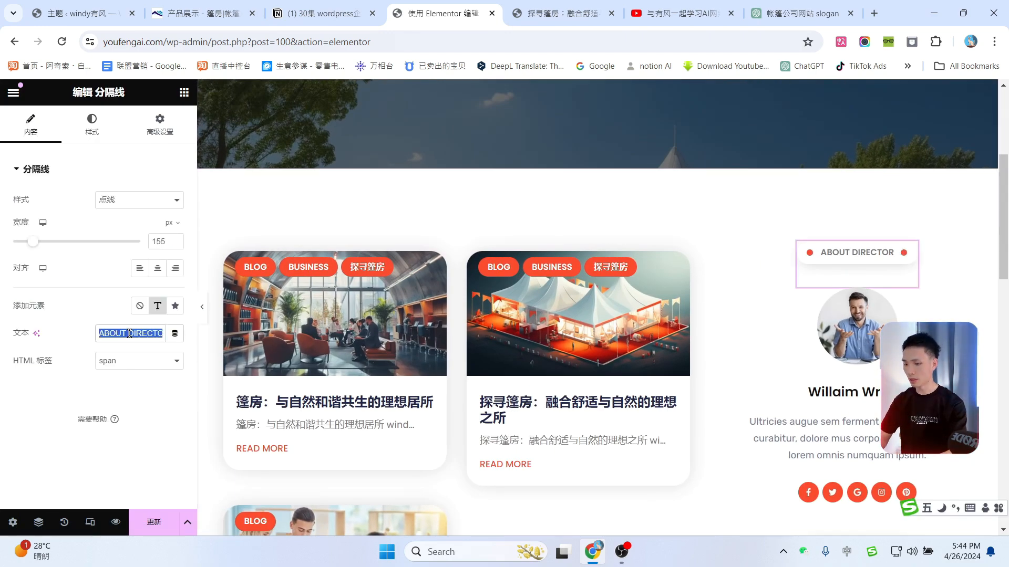
text(关于创始人)
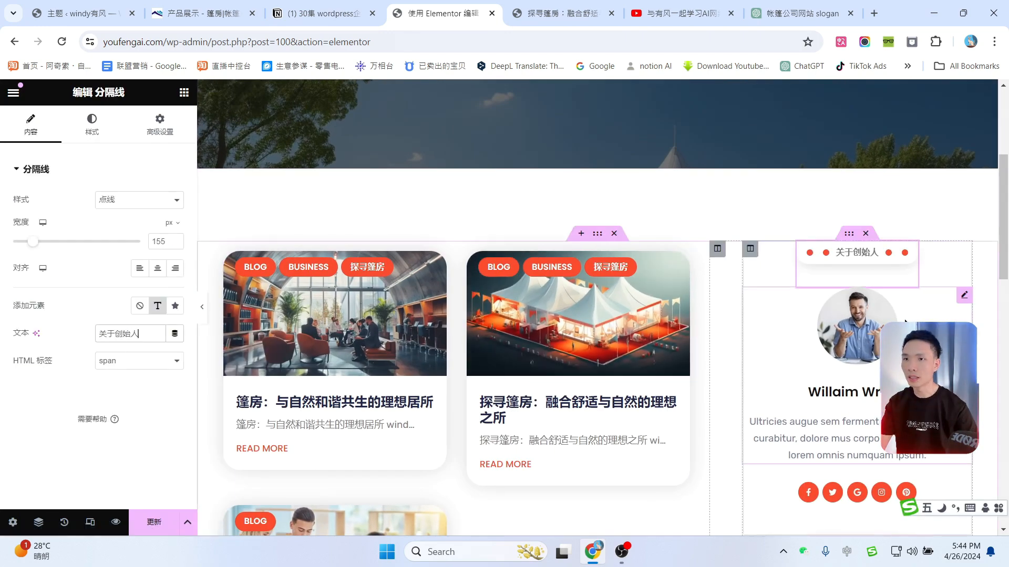
click(961, 300)
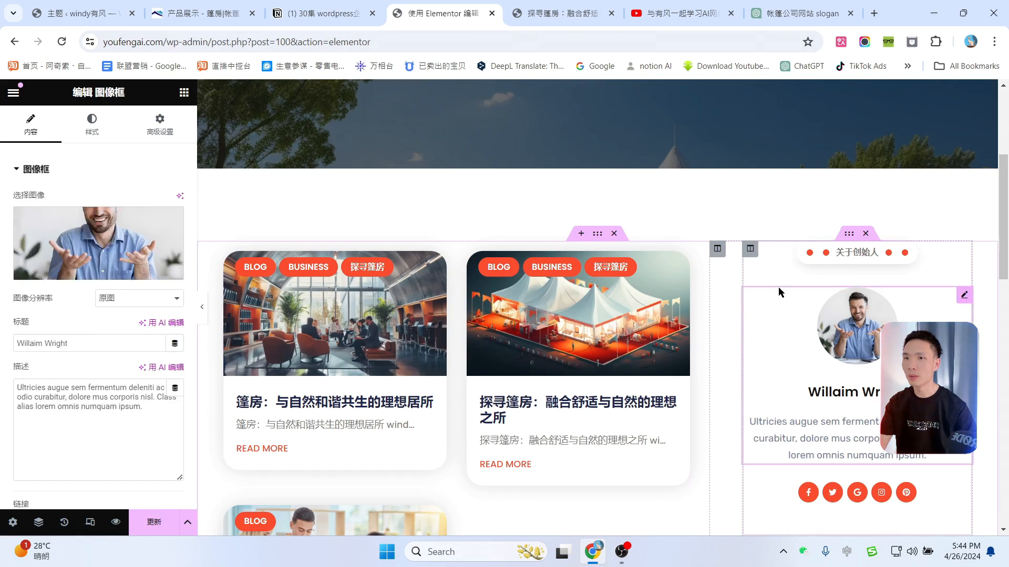
click(90, 268)
scroll(565, 325, down, 6)
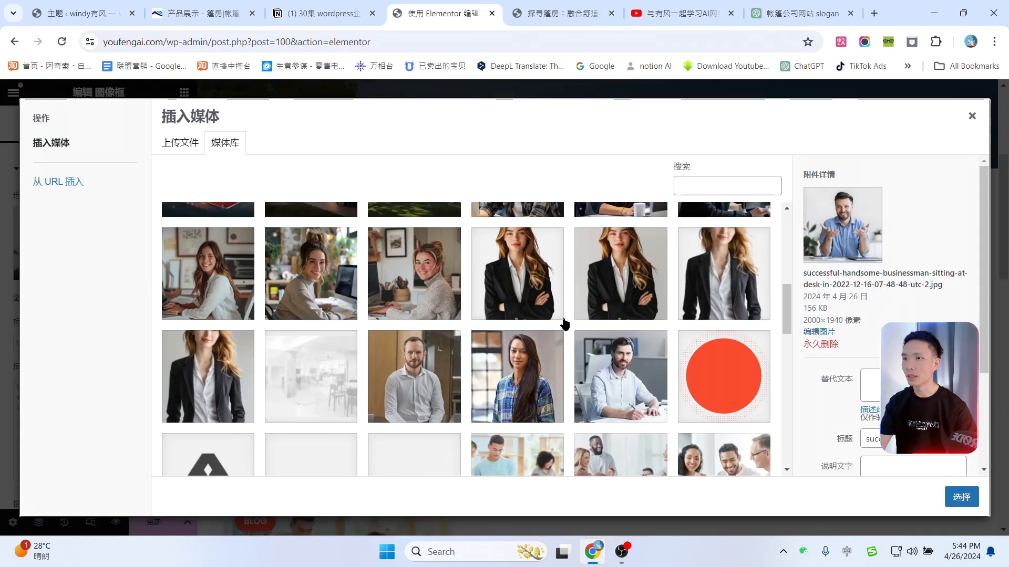
scroll(259, 281, up, 2)
click(723, 302)
click(968, 499)
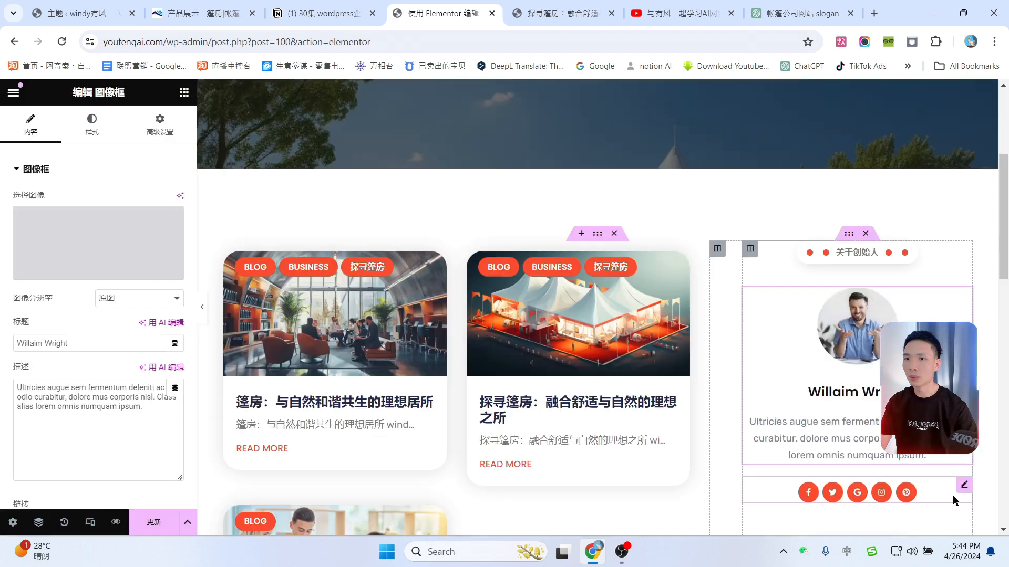
Step: Replace the placeholder name in the Image Box title with the founder's Chinese name
scroll(875, 375, down, 1)
drag(103, 345, 1, 347)
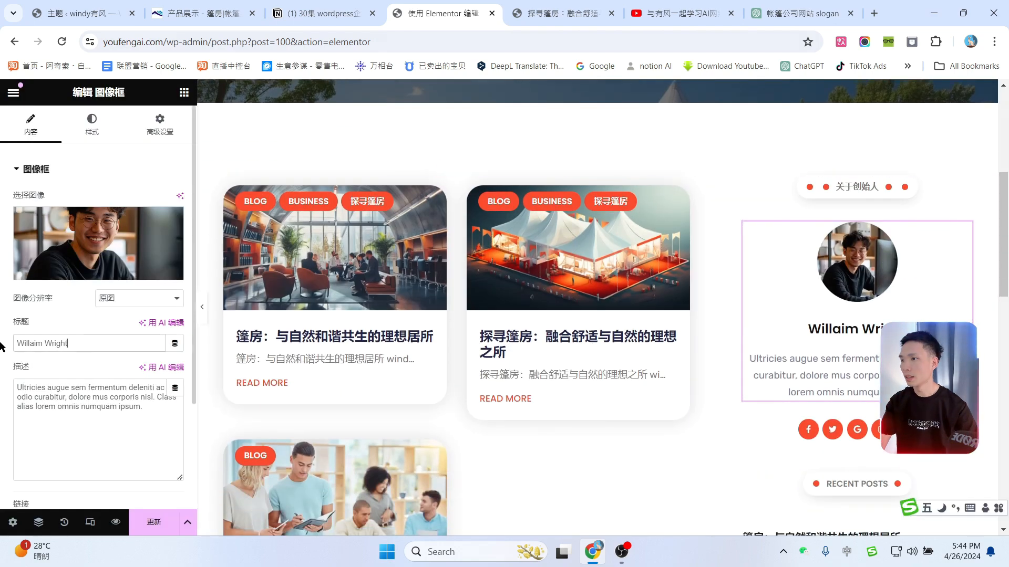
click(106, 422)
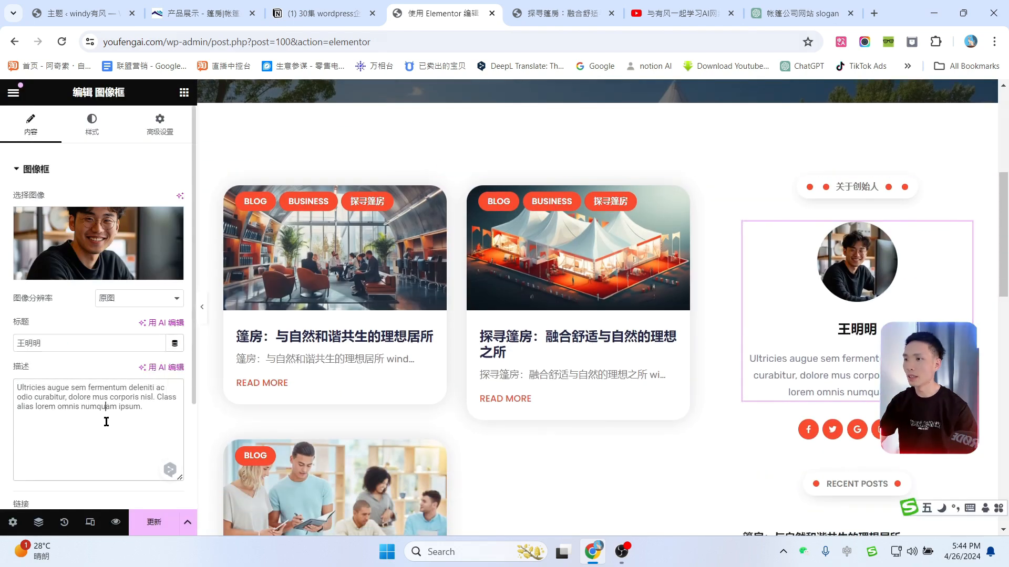
Step: Ask ChatGPT to write a company founder introduction and select the generated reply
click(802, 13)
click(390, 503)
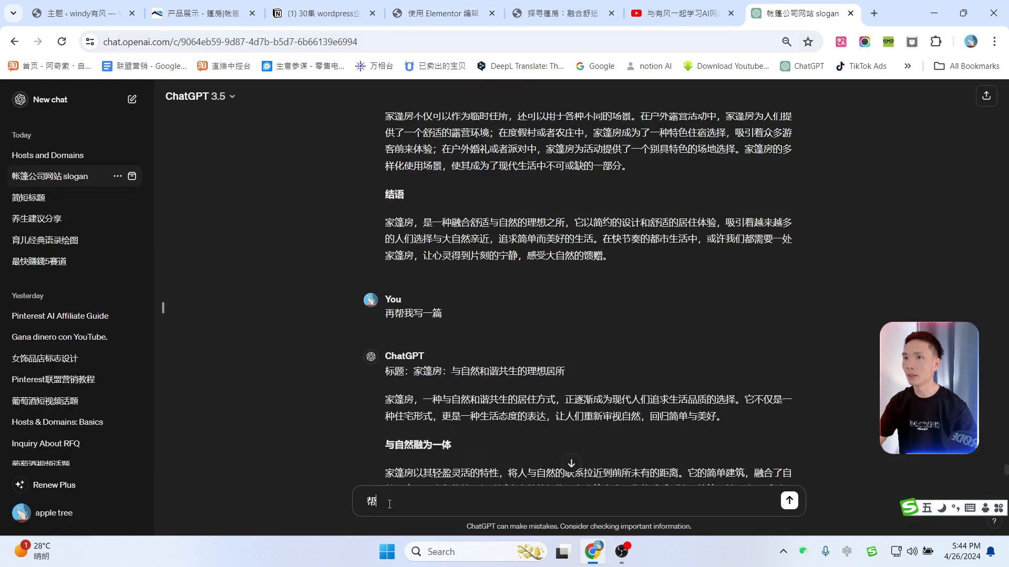
text(帮我这【一写一)
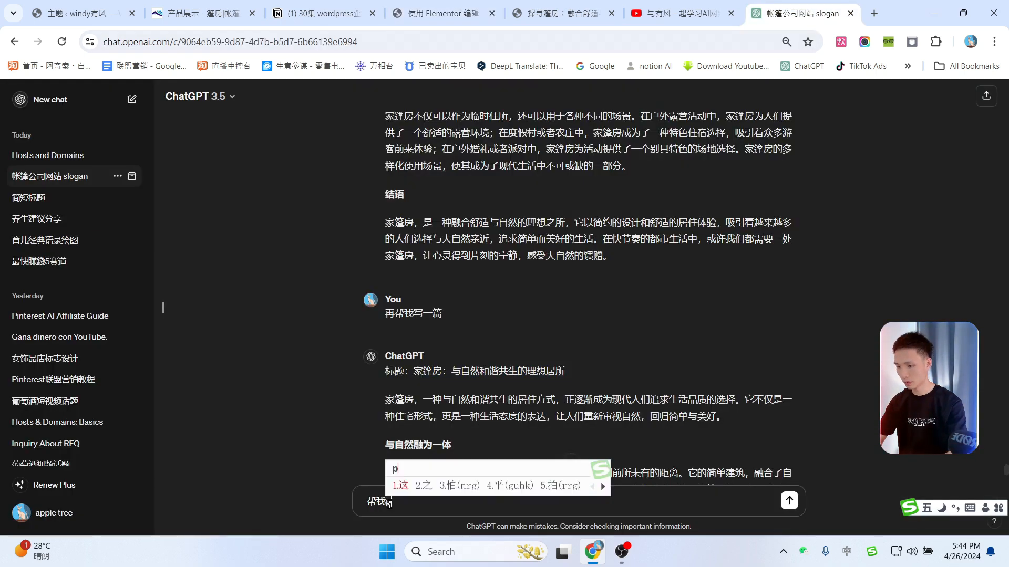
text(个公司创)
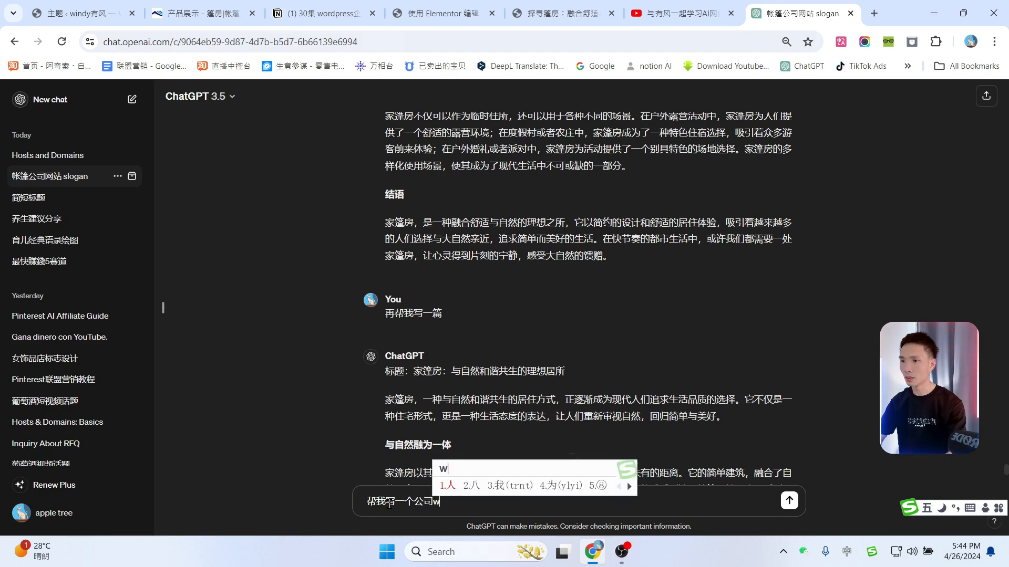
text(始人的介绍)
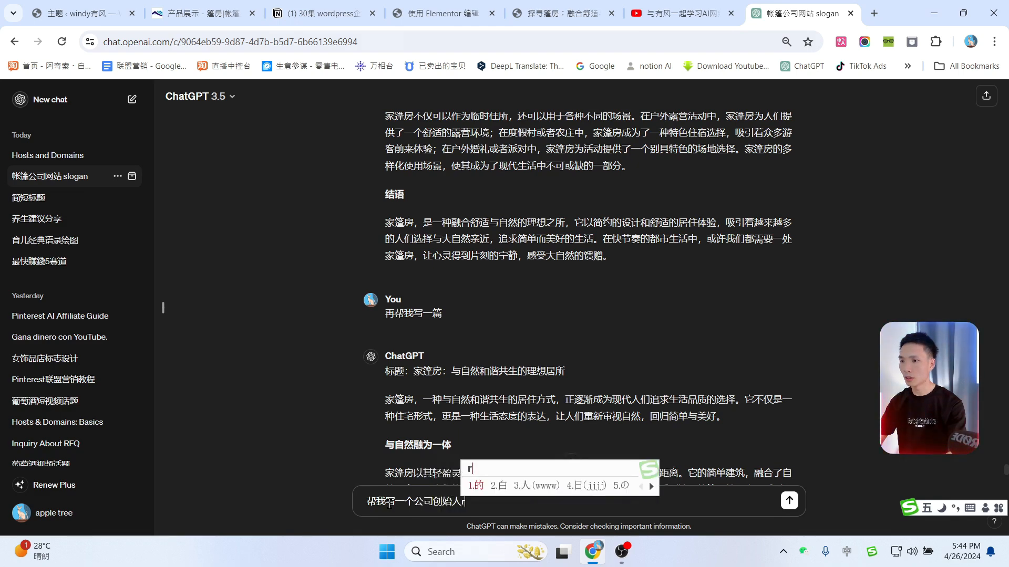
key(Return)
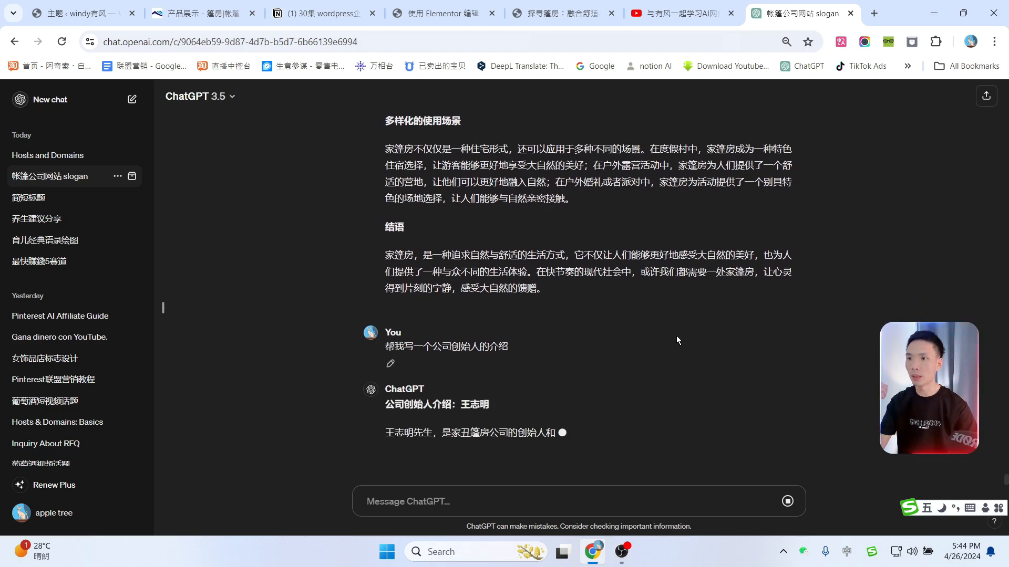
drag(649, 338, 461, 371)
key(ctrl+c)
Step: Replace the founder card's Latin description with the pasted Chinese introduction
click(571, 17)
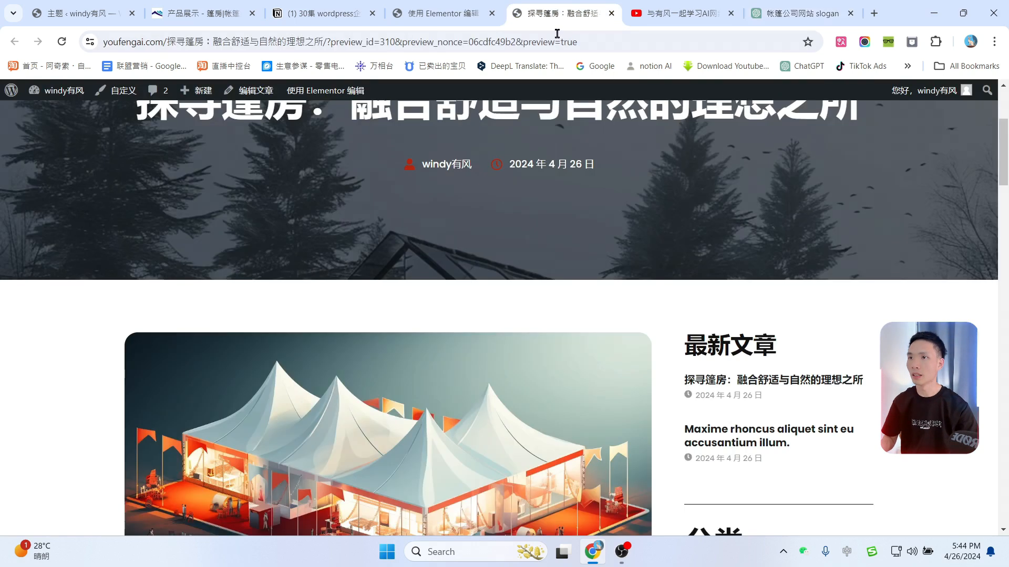
click(436, 14)
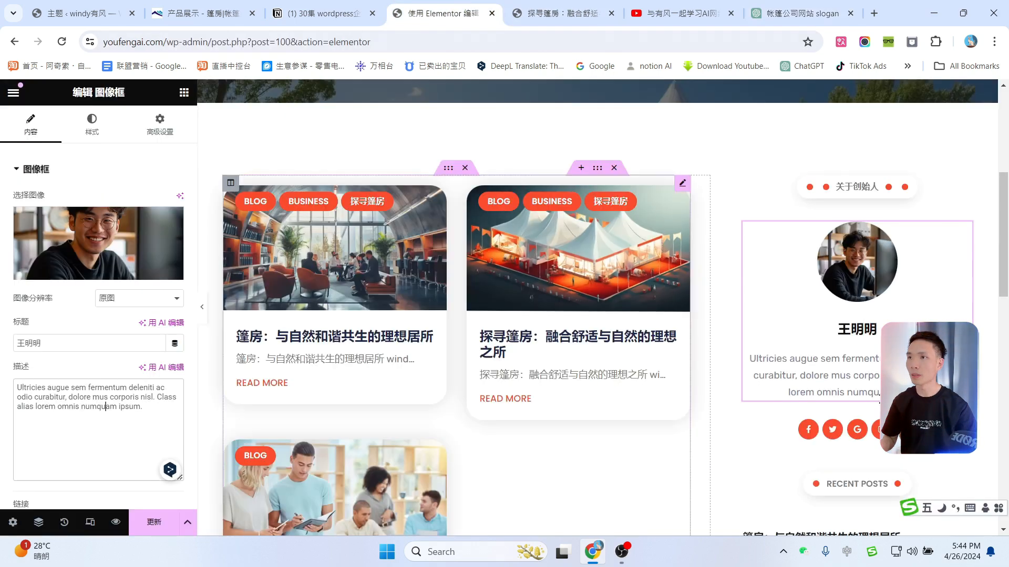
click(139, 391)
key(ctrl+a)
key(ctrl+v)
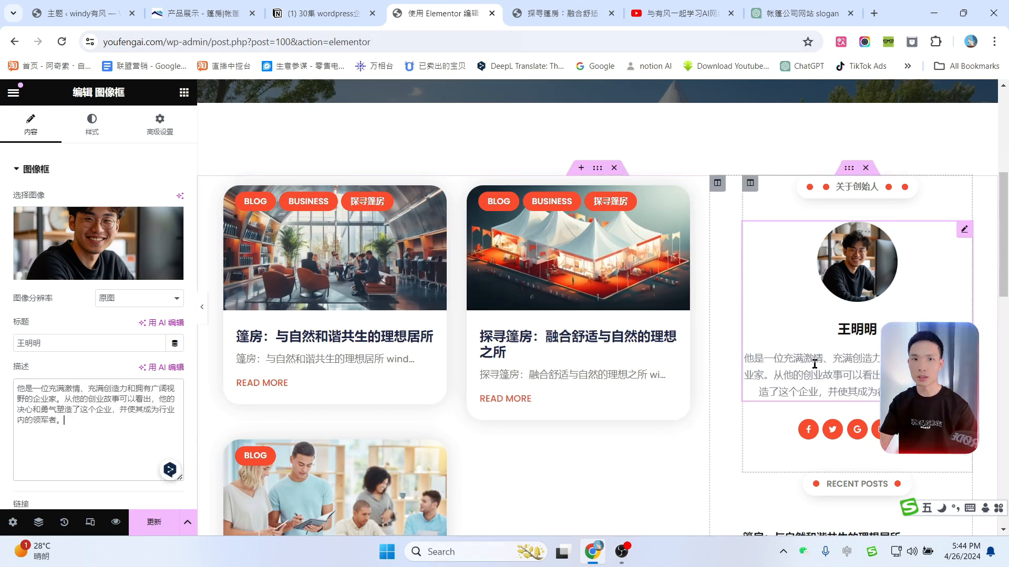
scroll(864, 364, down, 4)
scroll(865, 363, up, 2)
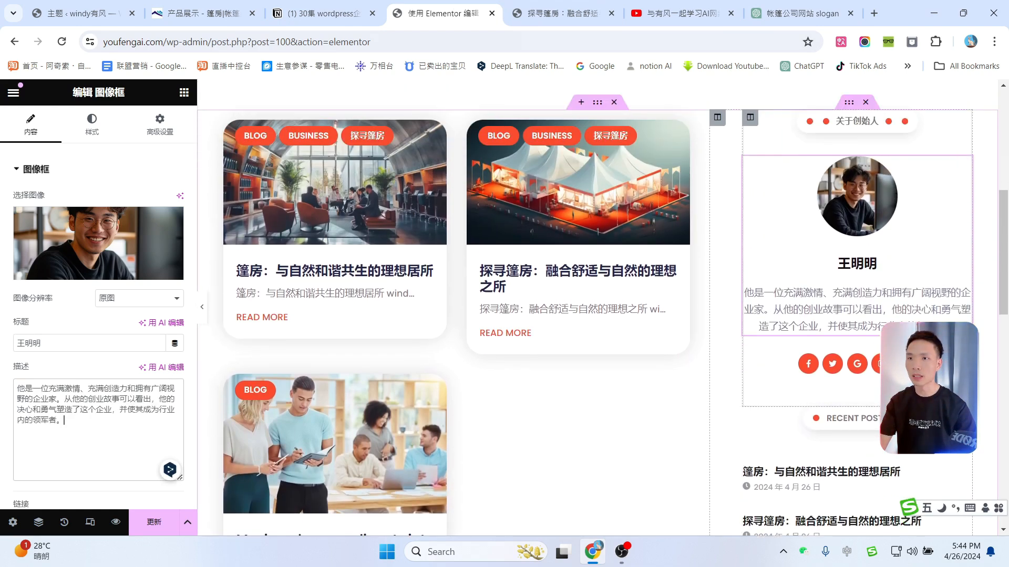
Step: Add a WordPress icon to the founder's social icons, deleting the extra duplicate entry
click(864, 364)
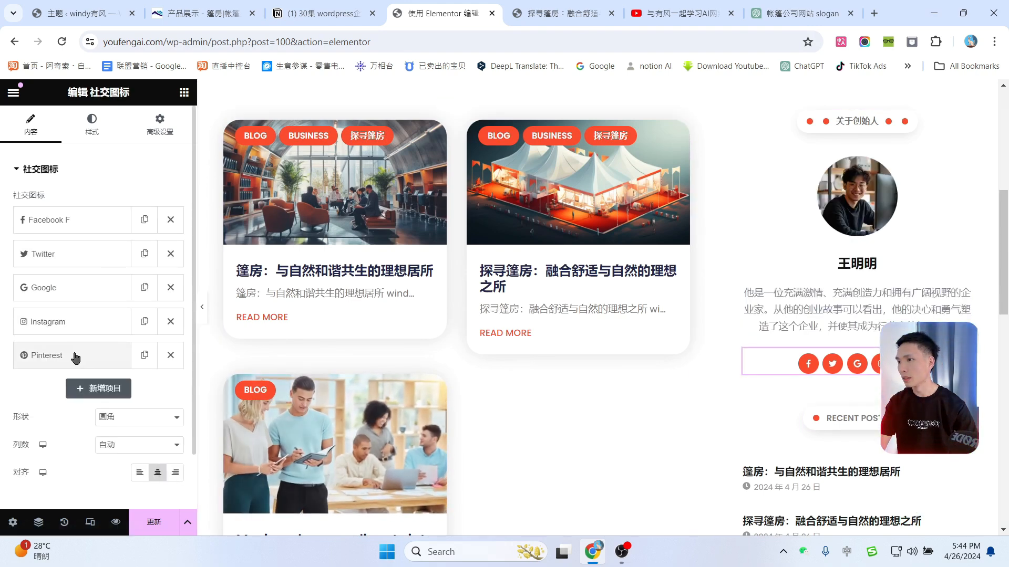
click(99, 389)
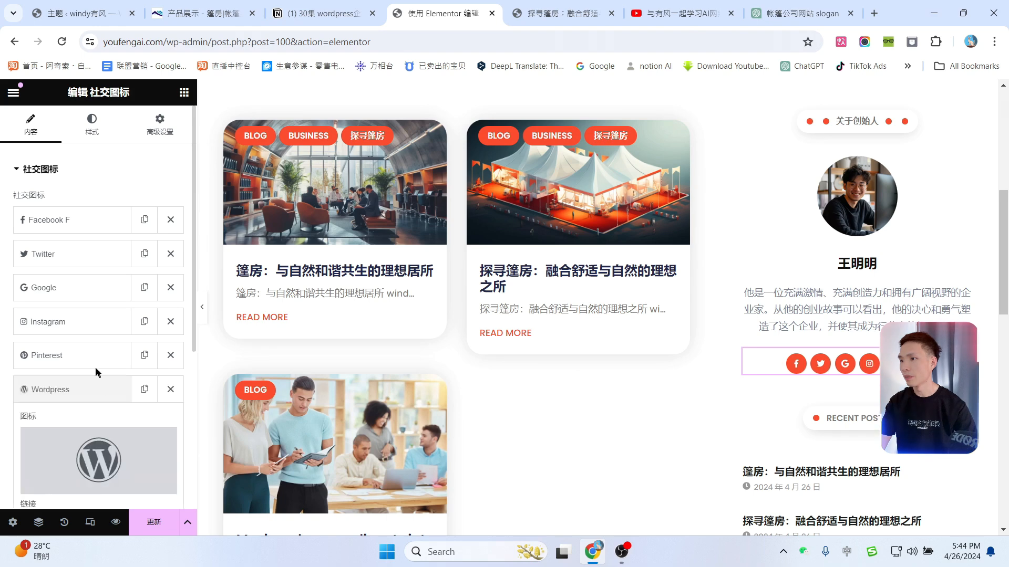
scroll(88, 336, down, 1)
click(88, 326)
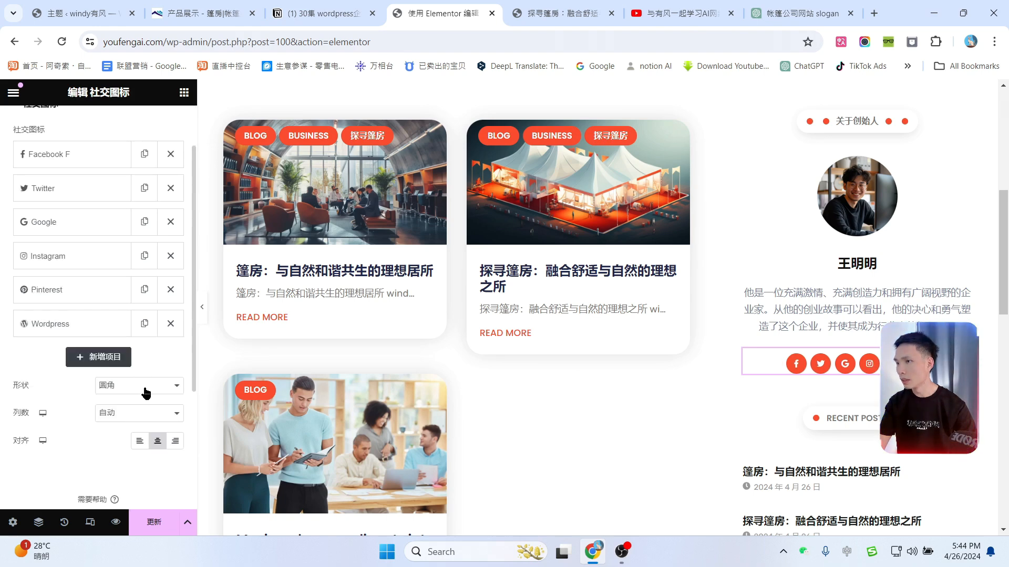
scroll(86, 324, down, 1)
click(144, 293)
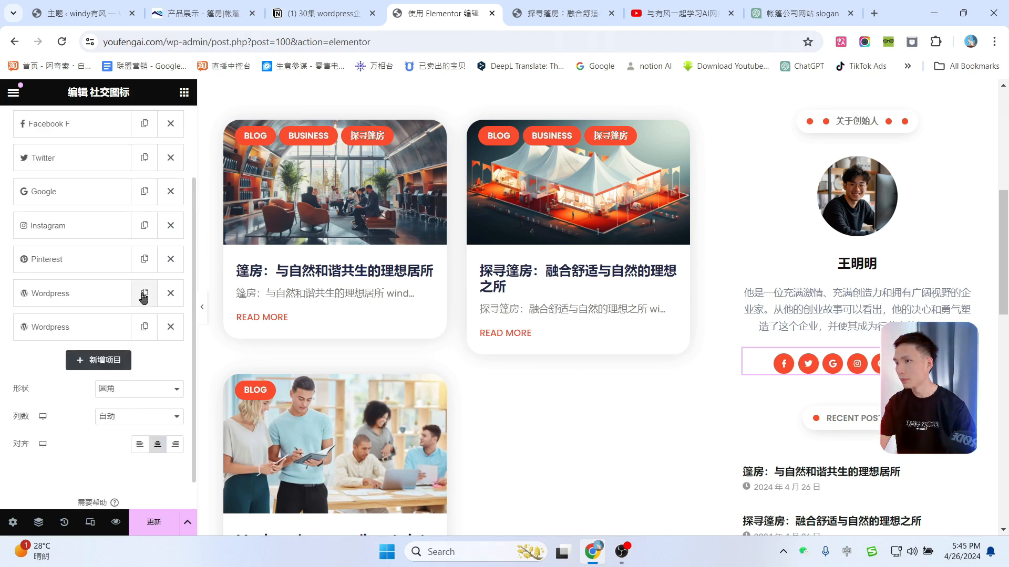
click(84, 333)
click(169, 425)
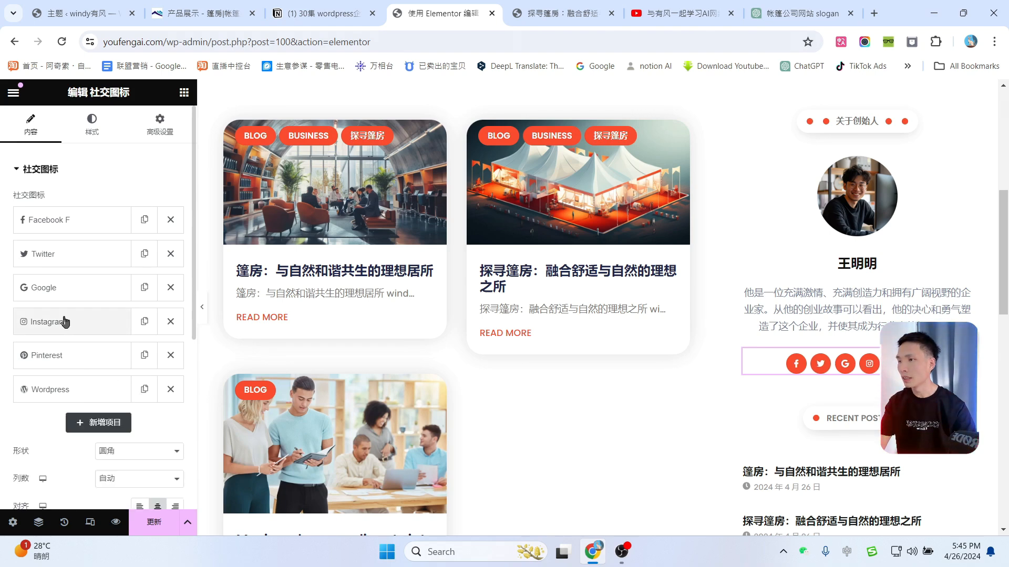
Step: Open and inspect the Instagram icon entry's settings
click(74, 322)
scroll(62, 319, down, 4)
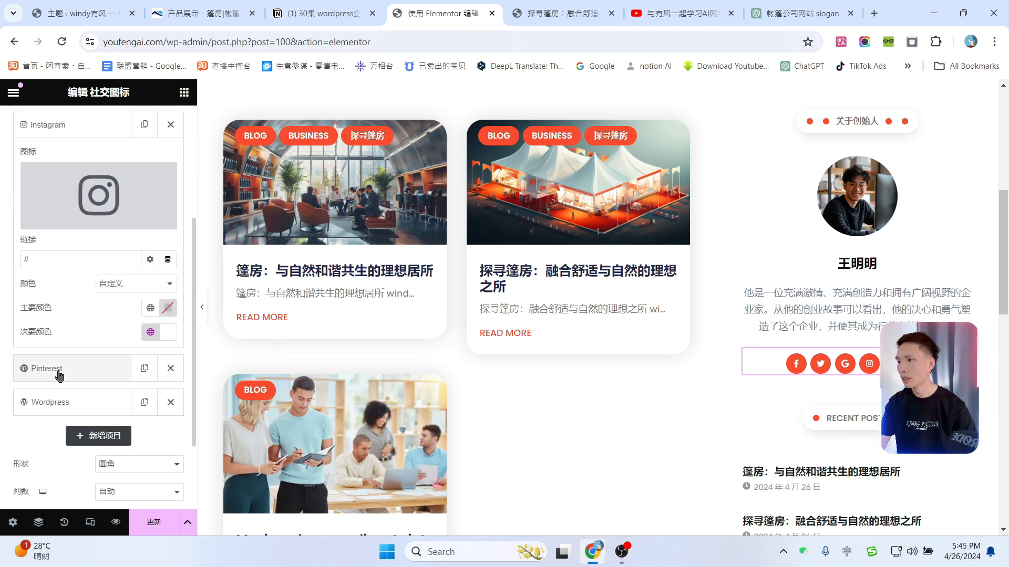
drag(42, 259, 18, 264)
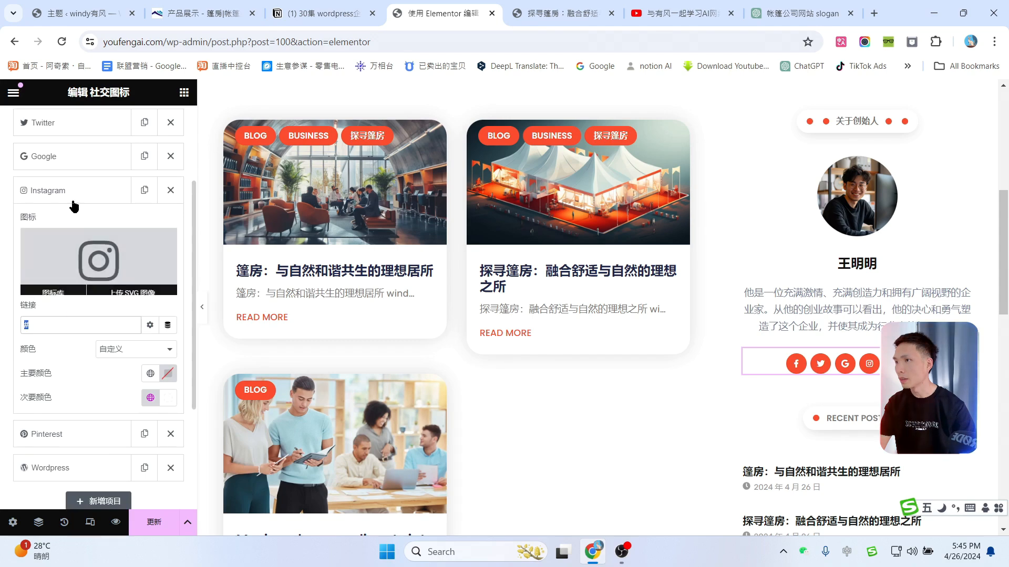
scroll(69, 196, up, 1)
scroll(885, 295, up, 1)
scroll(674, 371, down, 5)
Step: Select the Follow Us Social Icons widget and highlight the Facebook item's link address
scroll(671, 370, down, 5)
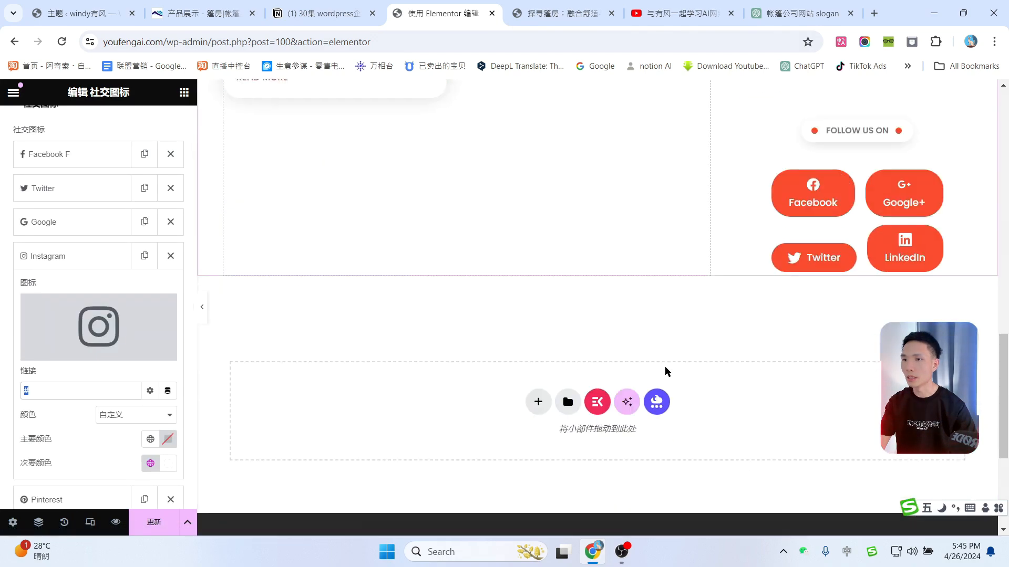
scroll(668, 369, up, 2)
click(750, 245)
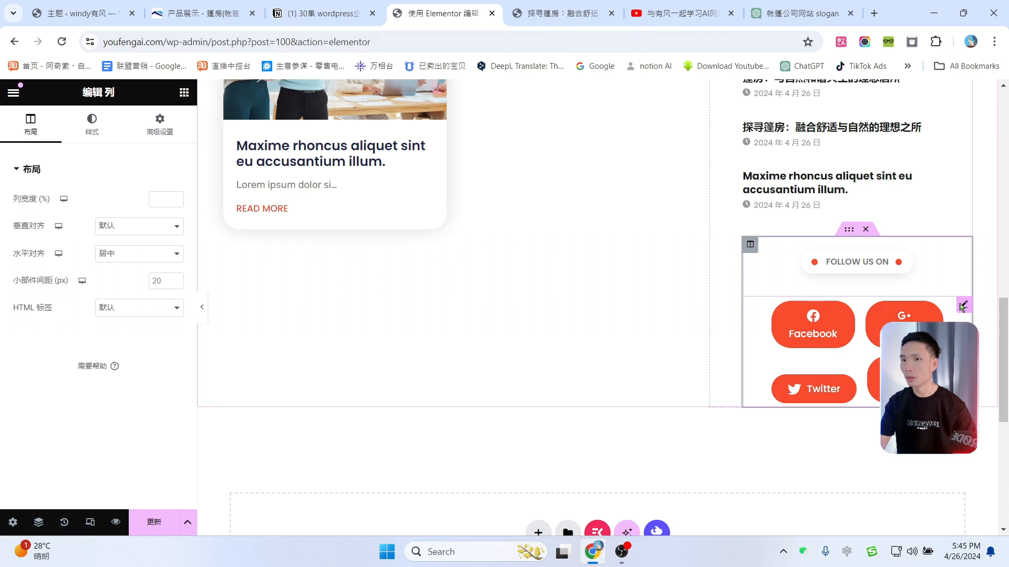
click(89, 138)
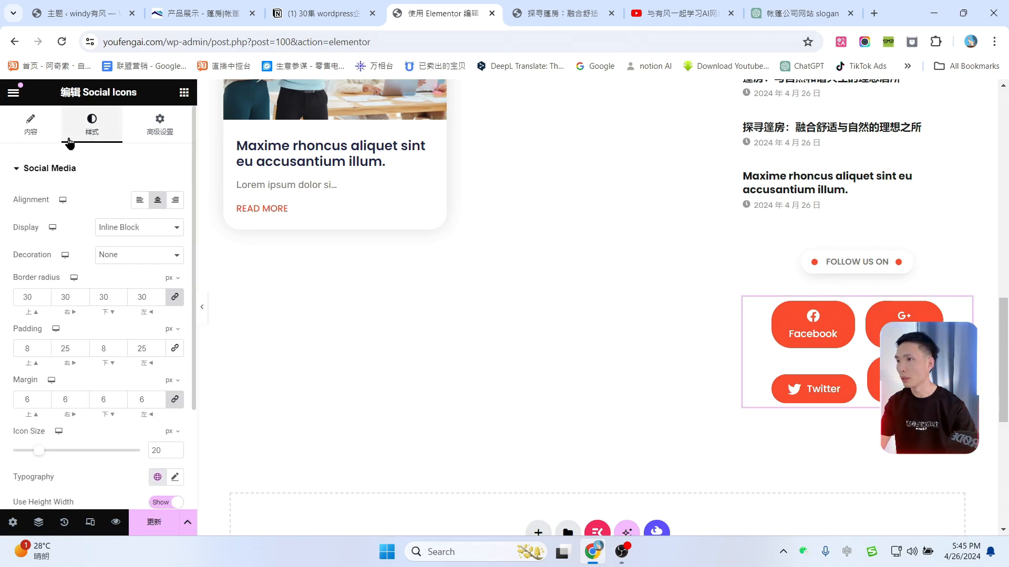
click(41, 139)
scroll(57, 295, down, 1)
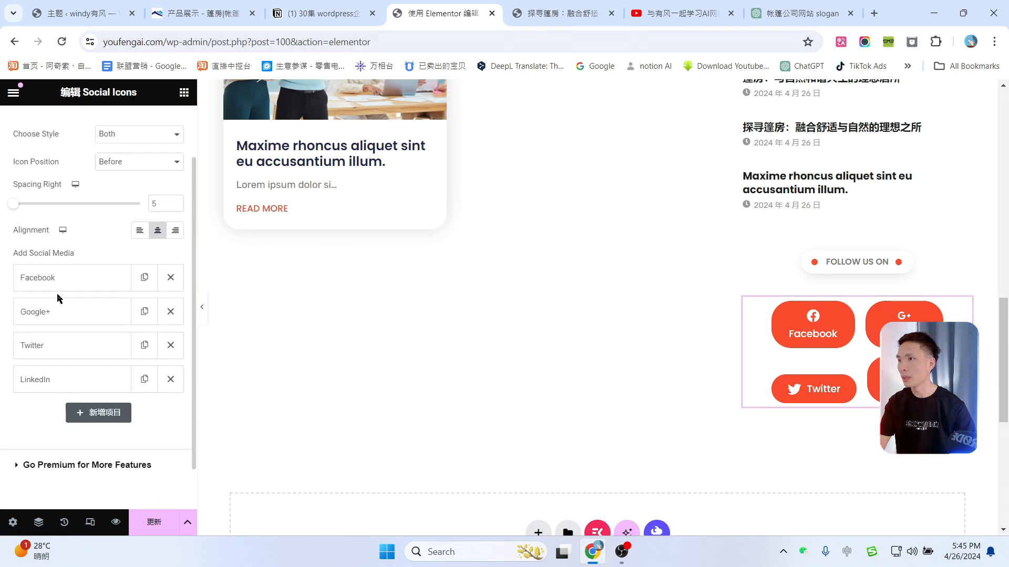
click(84, 286)
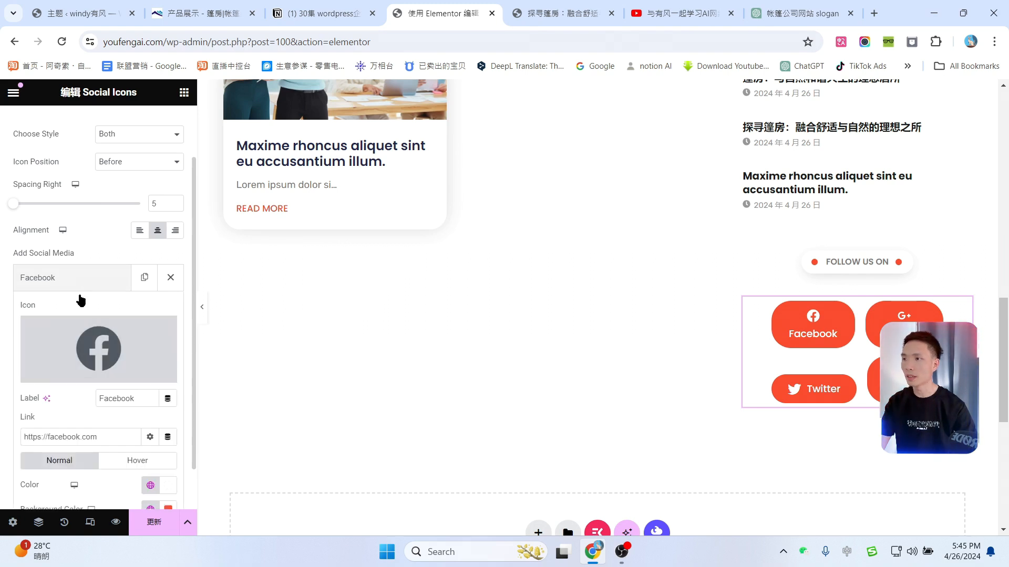
scroll(114, 337, down, 1)
drag(101, 367, 35, 369)
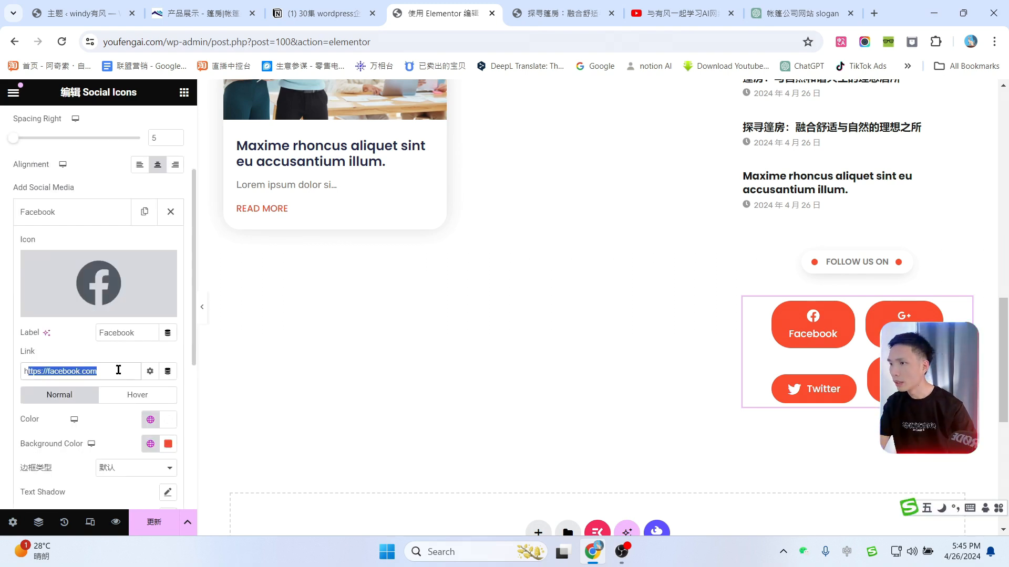
scroll(70, 214, down, 2)
scroll(645, 364, up, 9)
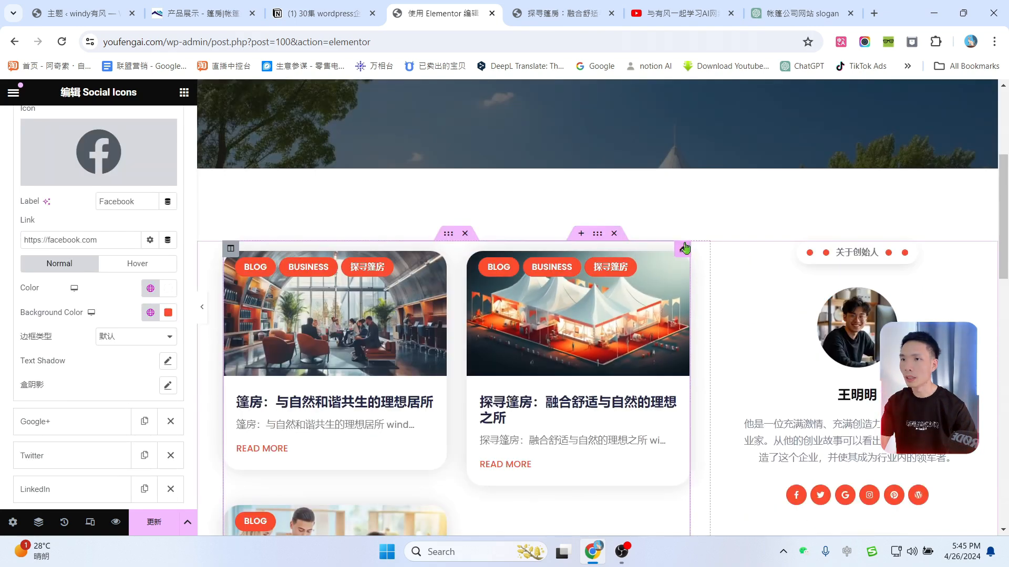
Step: In the blog posts grid, remove the category badges and relabel read-more links 阅读全文
click(630, 294)
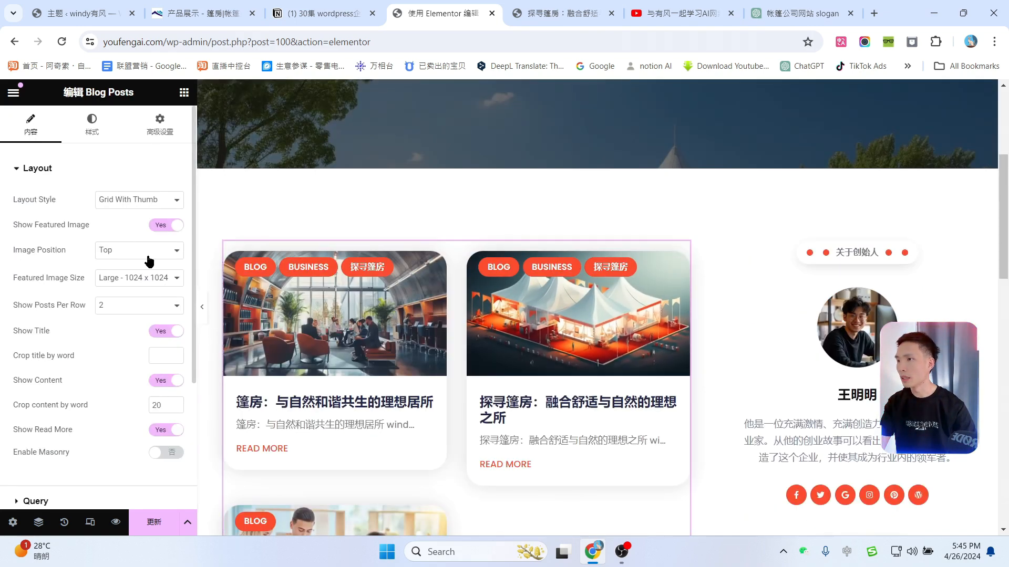
click(161, 226)
click(162, 227)
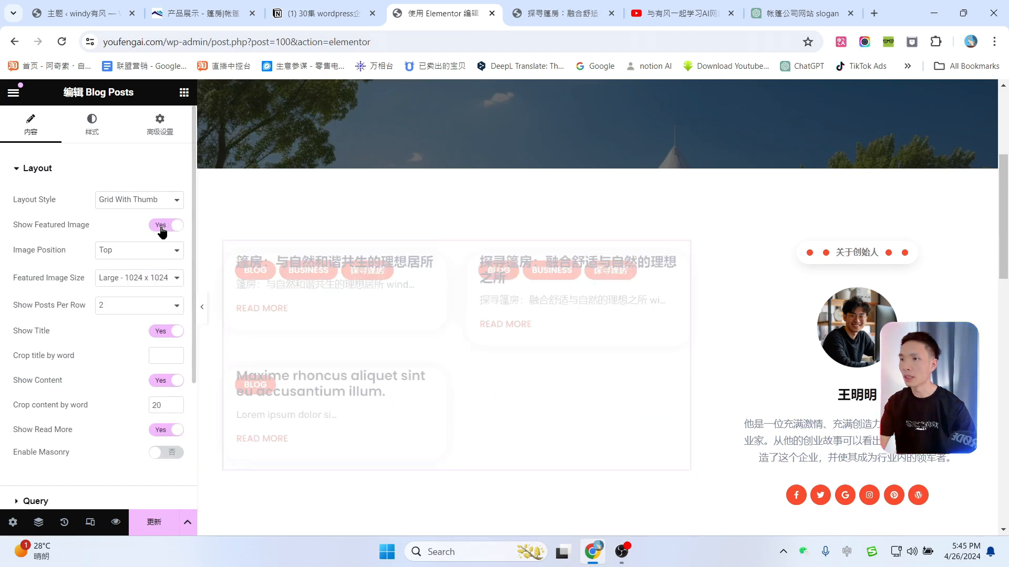
scroll(146, 332, down, 3)
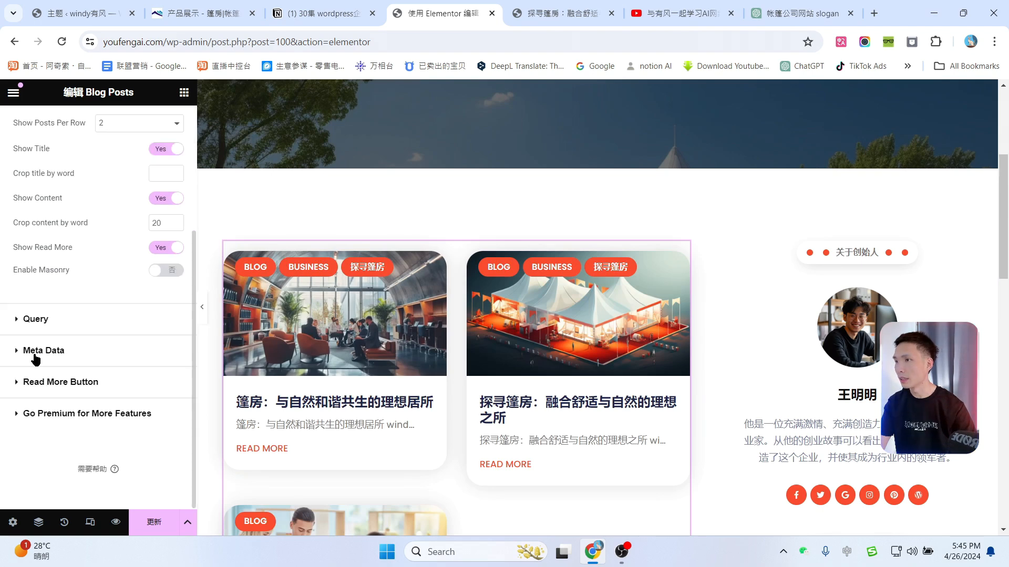
click(49, 353)
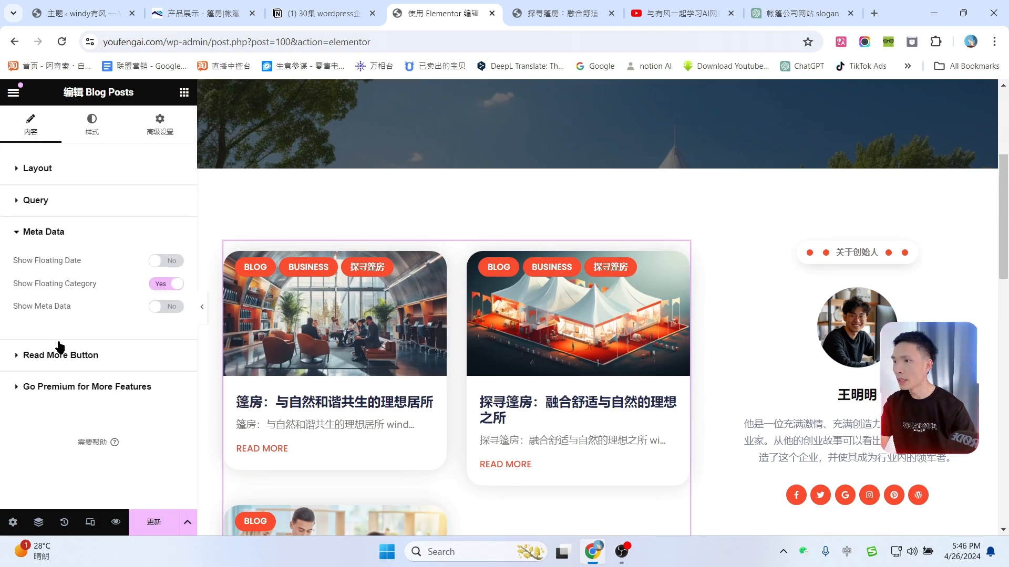
click(165, 290)
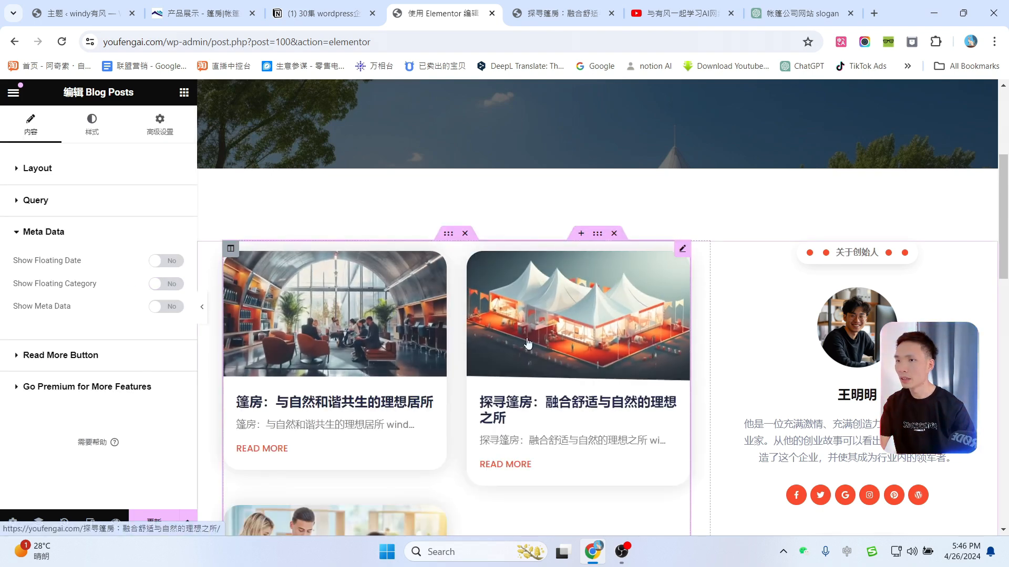
scroll(255, 395, down, 1)
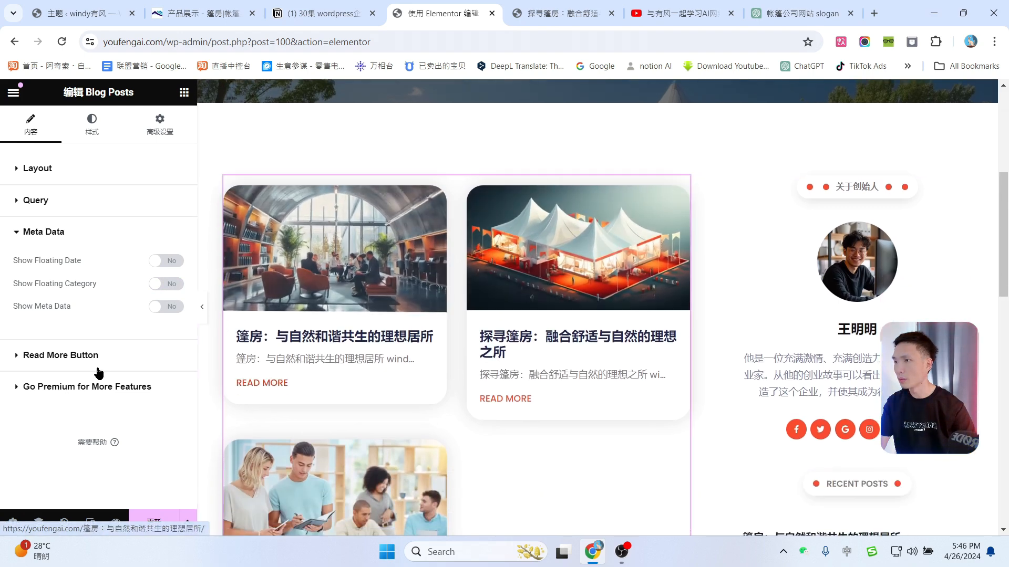
click(79, 357)
click(65, 294)
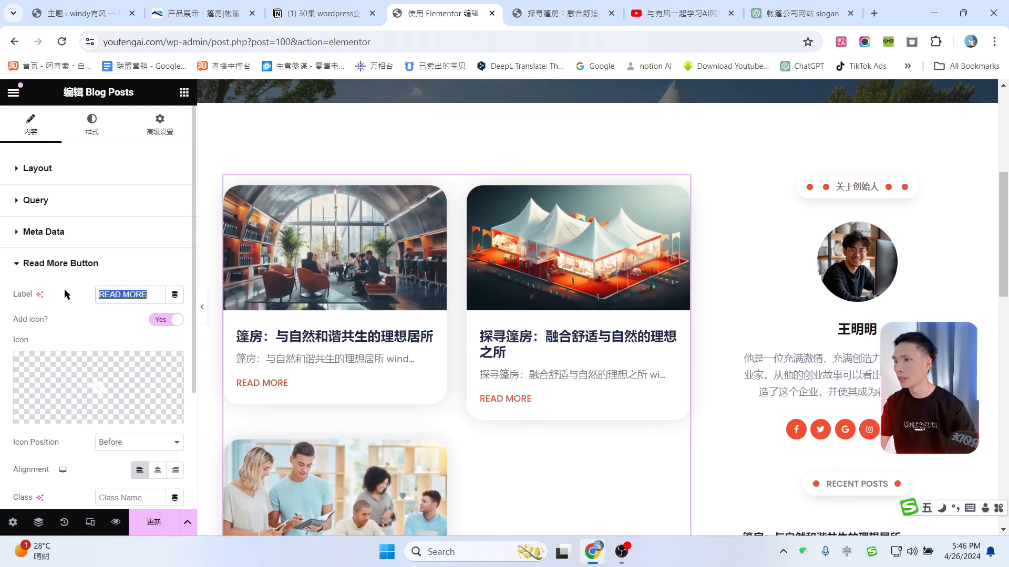
text(阅读)
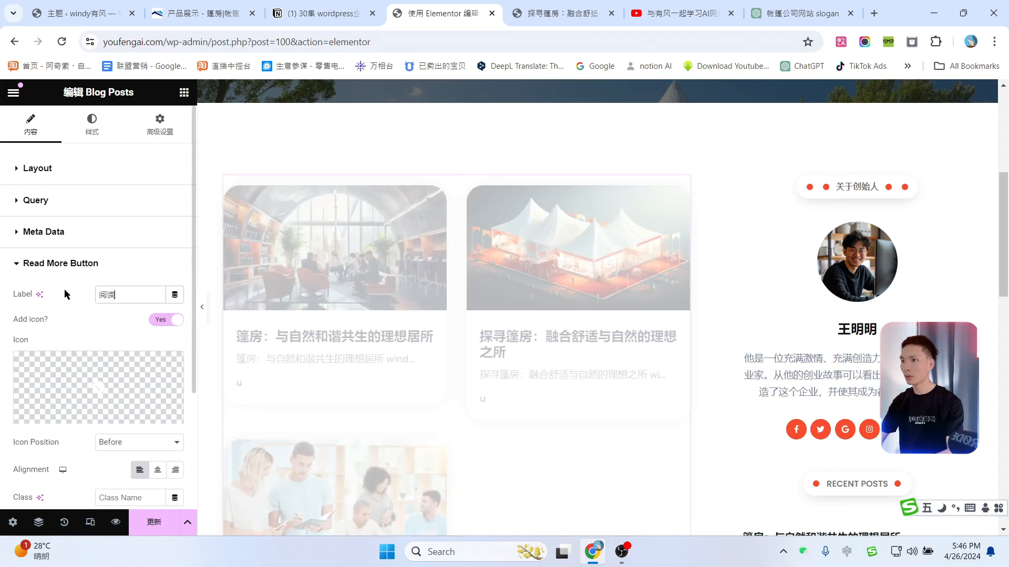
text(全文)
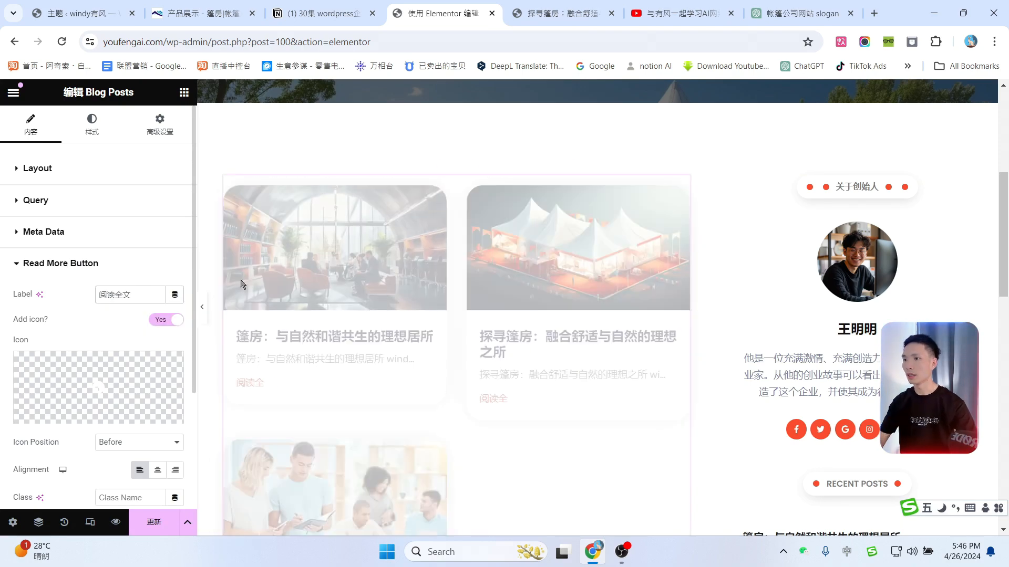
scroll(661, 344, down, 2)
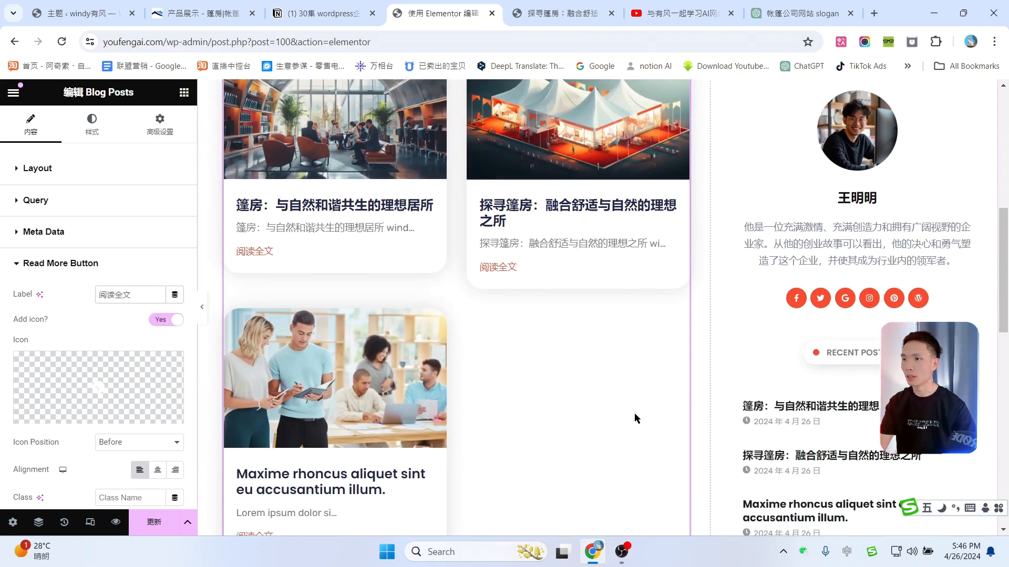
scroll(636, 417, up, 6)
scroll(636, 417, down, 5)
scroll(670, 269, up, 5)
Step: Change the Blog banner heading to 博客 and update the page
click(663, 220)
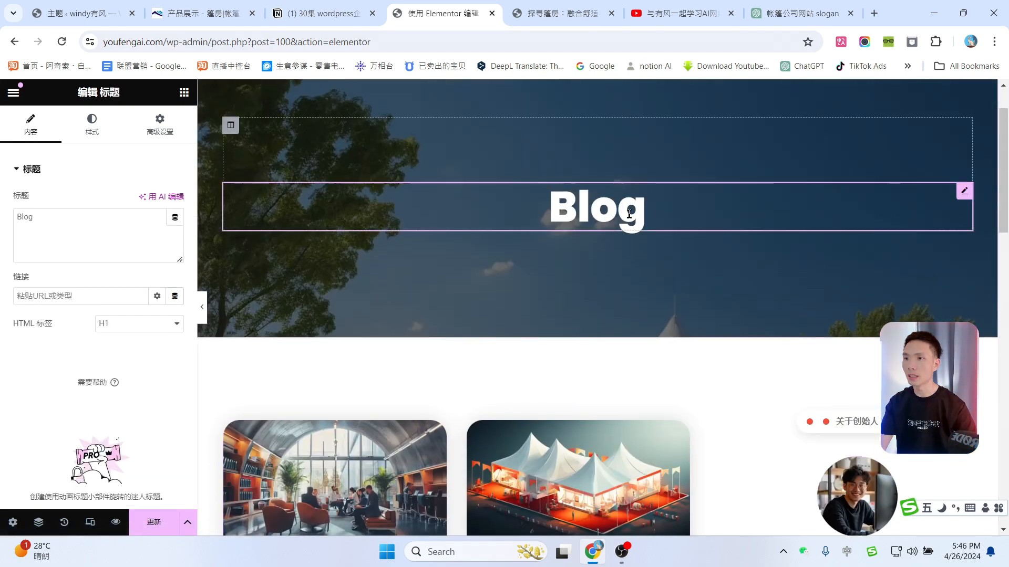
click(116, 213)
key(ctrl+a)
text(博客)
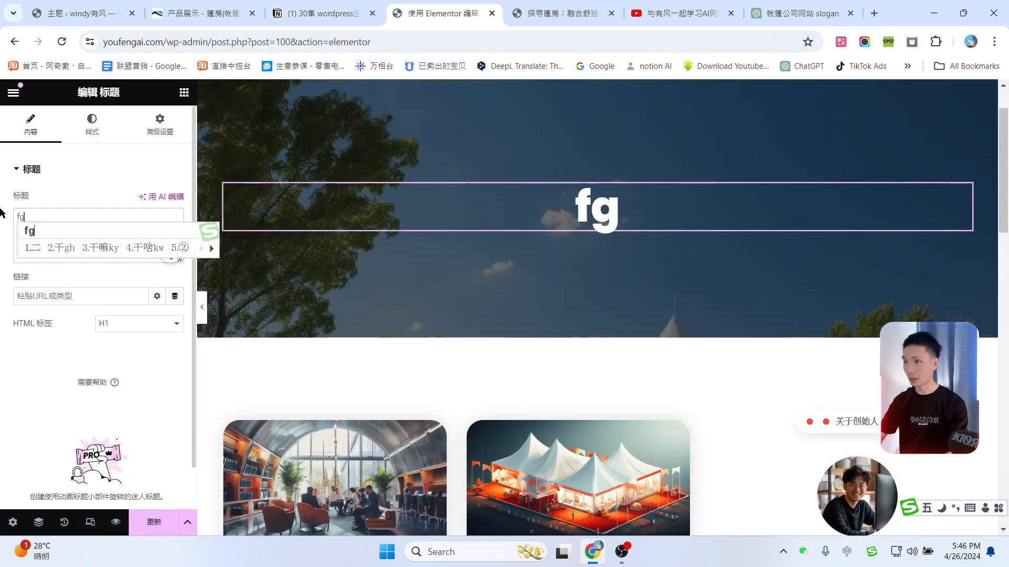
scroll(741, 342, down, 15)
scroll(735, 342, up, 6)
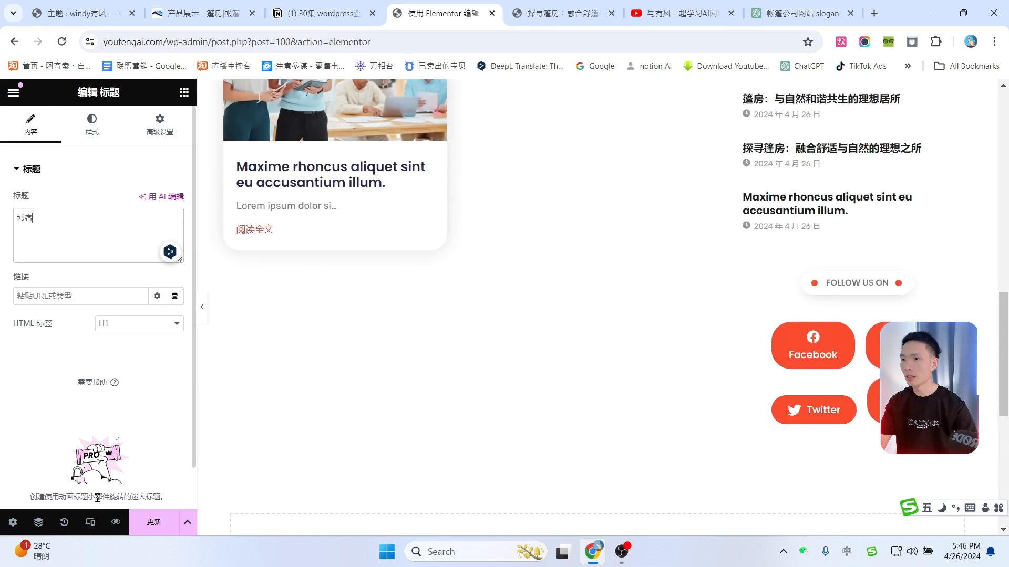
click(146, 532)
scroll(426, 367, up, 10)
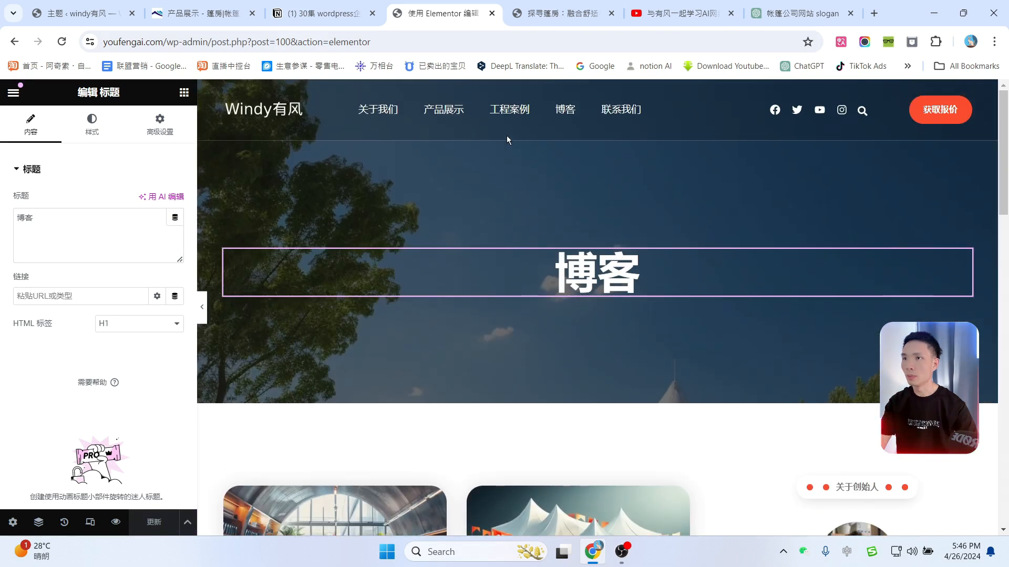
drag(164, 40, 823, 36)
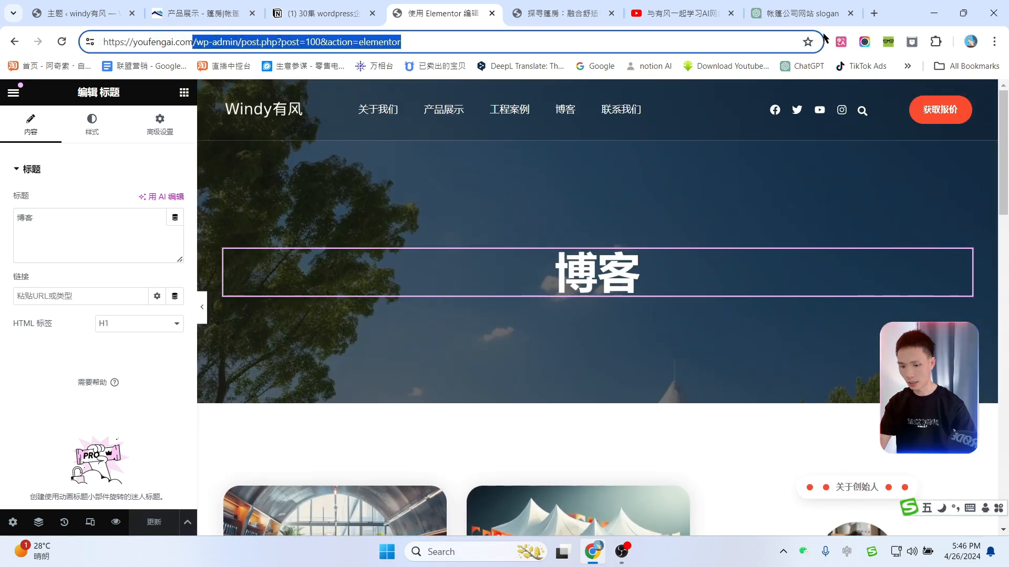
Step: Load the live blog page at youfengai.com/blog-2/ and scroll through its posts
key(BackSpace)
key(Return)
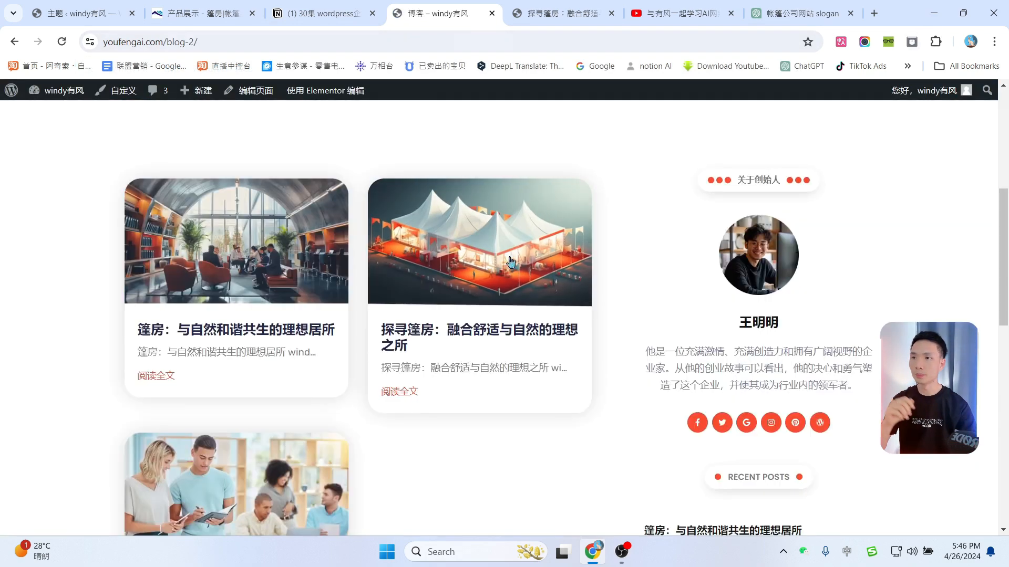
scroll(770, 262, down, 6)
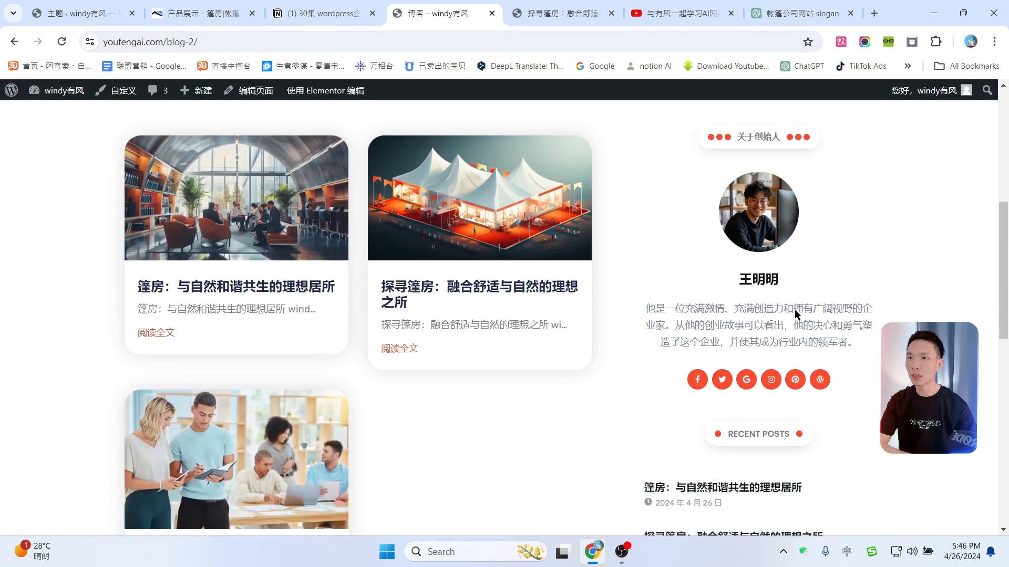
scroll(788, 286, down, 3)
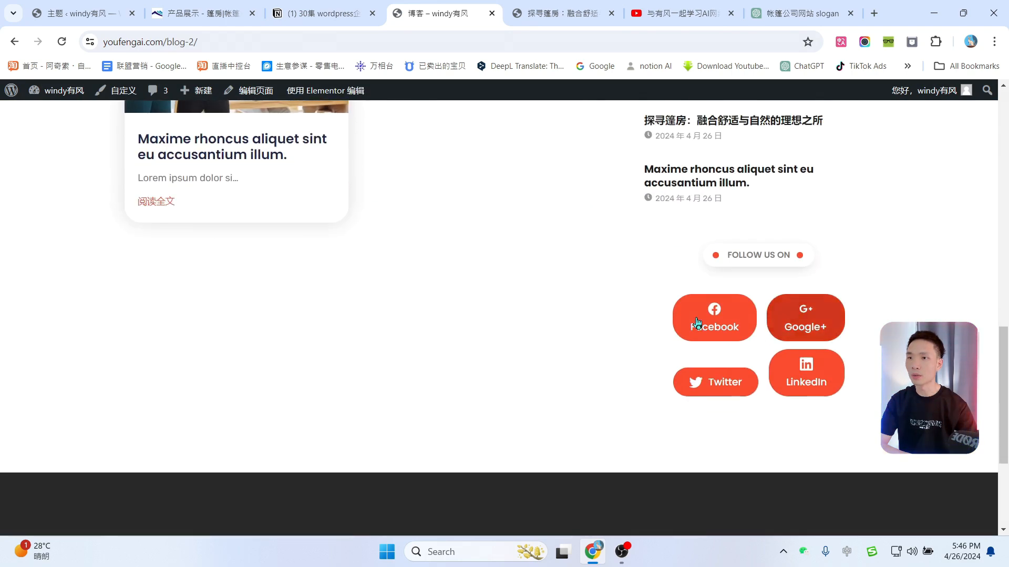
scroll(500, 270, up, 7)
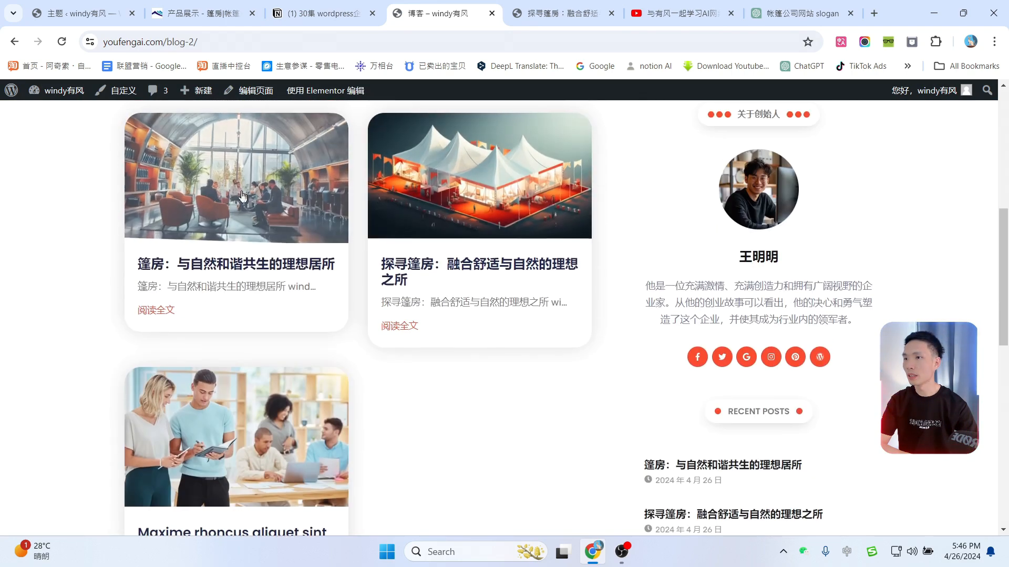
Step: Read the first post, 篷房：与自然和谐共生的理想居所, then open the homepage via the logo
click(263, 178)
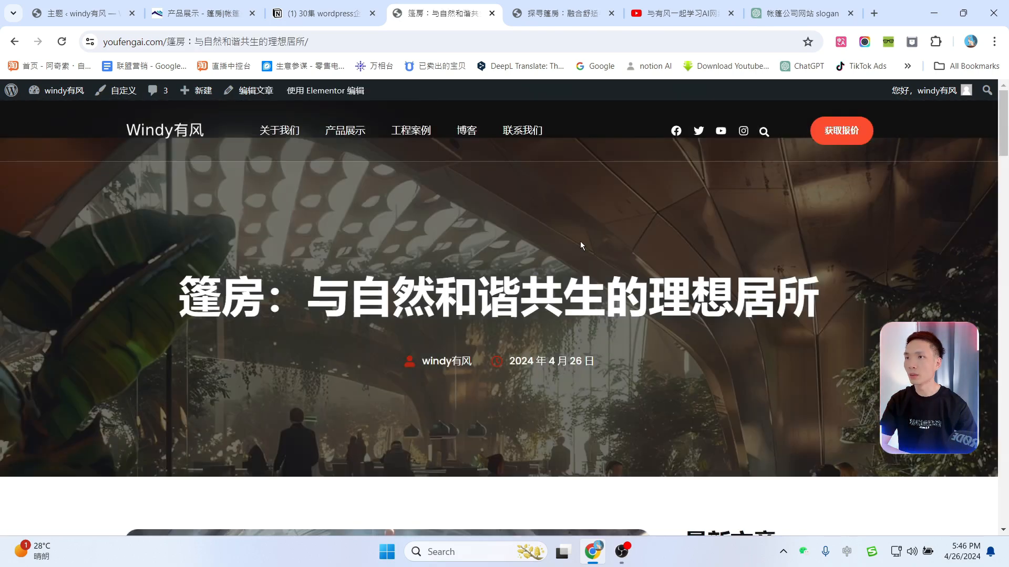
scroll(584, 260, down, 10)
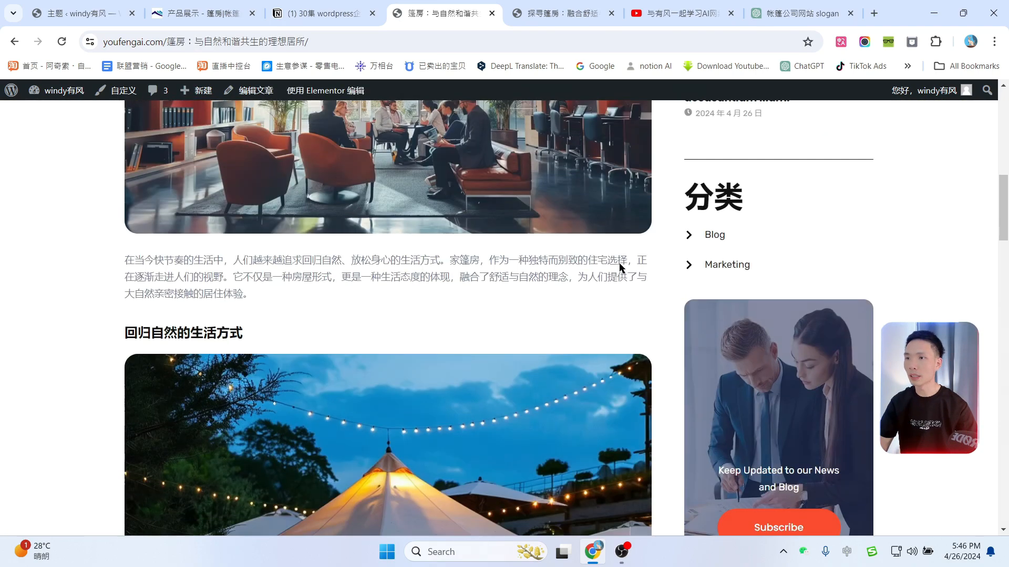
scroll(414, 285, up, 5)
scroll(479, 261, down, 12)
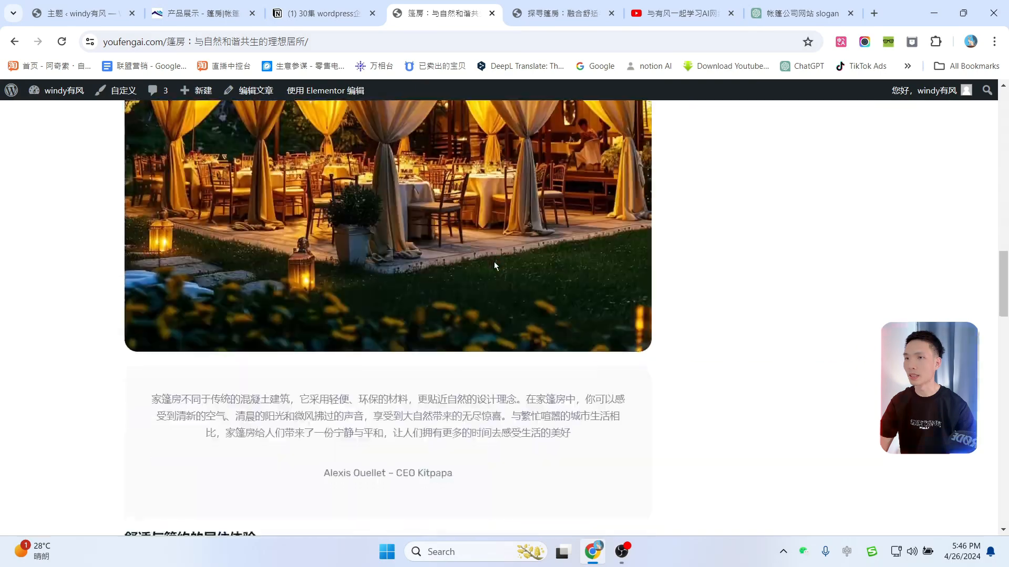
scroll(530, 284, up, 17)
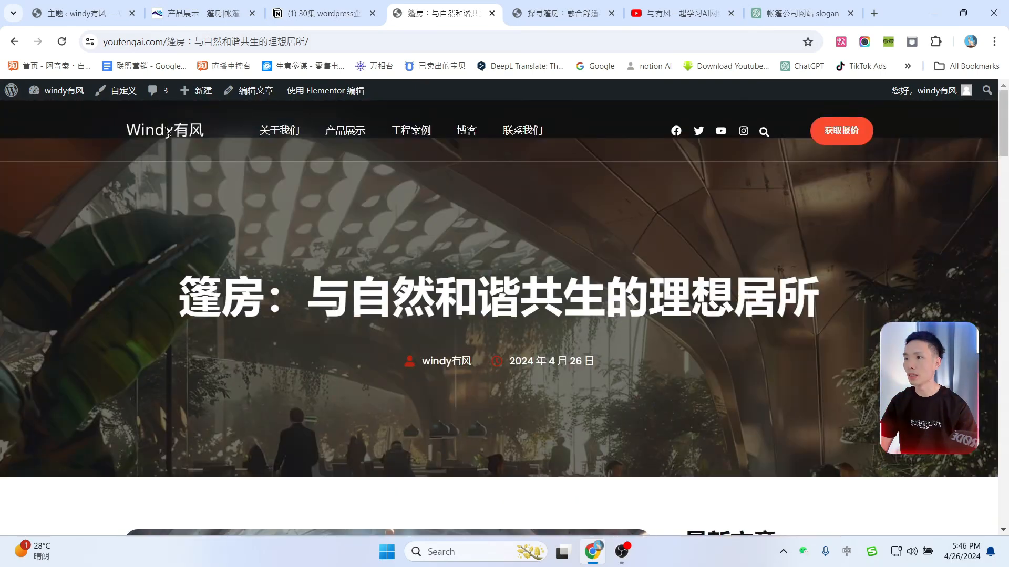
click(167, 131)
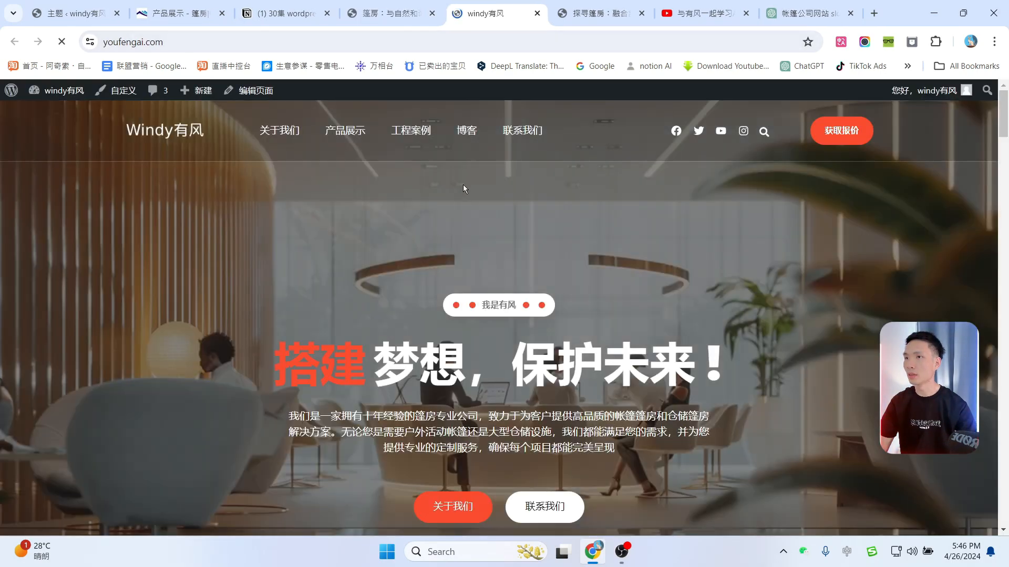
scroll(589, 275, down, 15)
scroll(625, 316, up, 15)
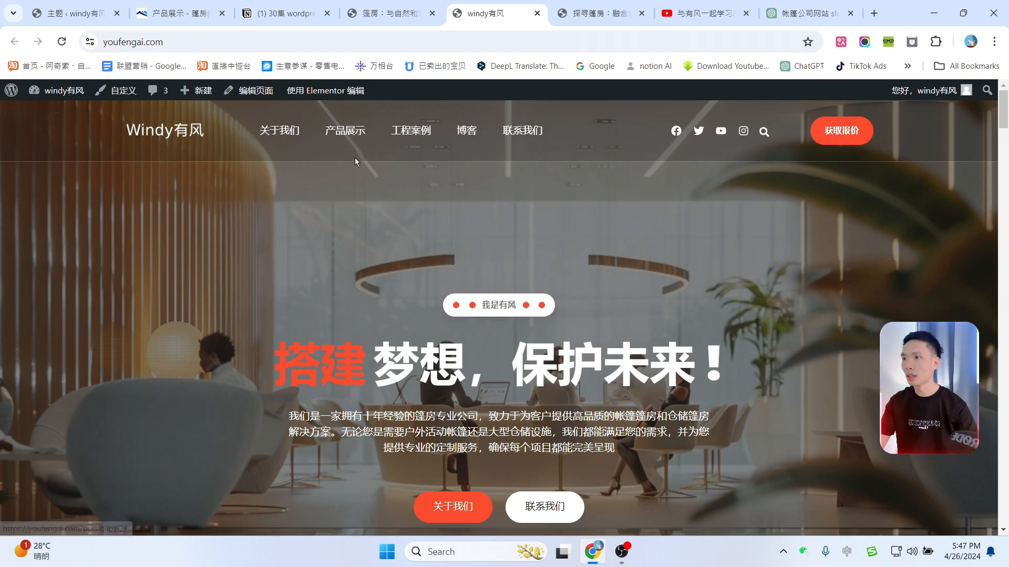
Step: Open the homepage in Elementor and scroll through its tablet-width preview
mouse_move(318, 98)
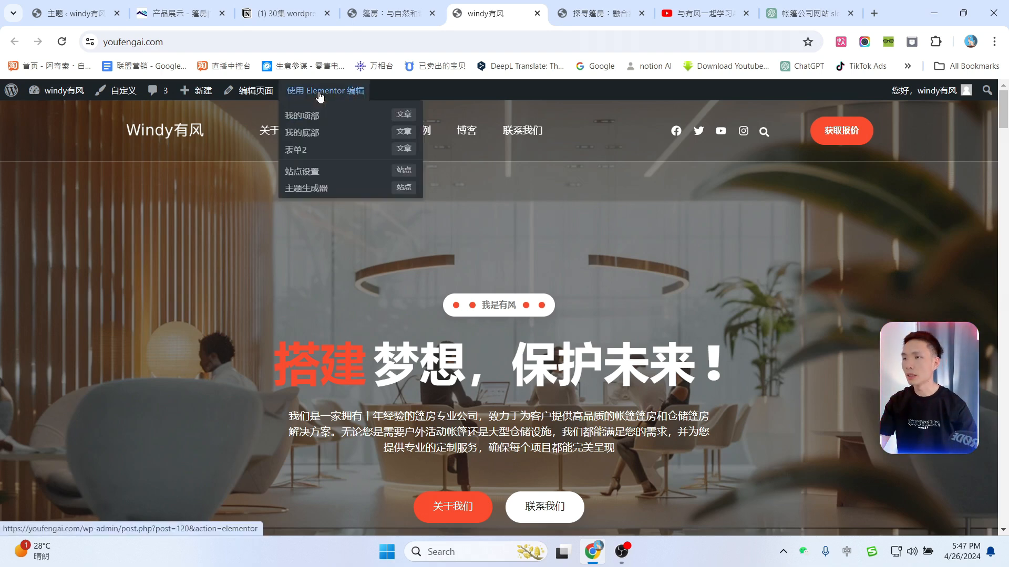
click(320, 94)
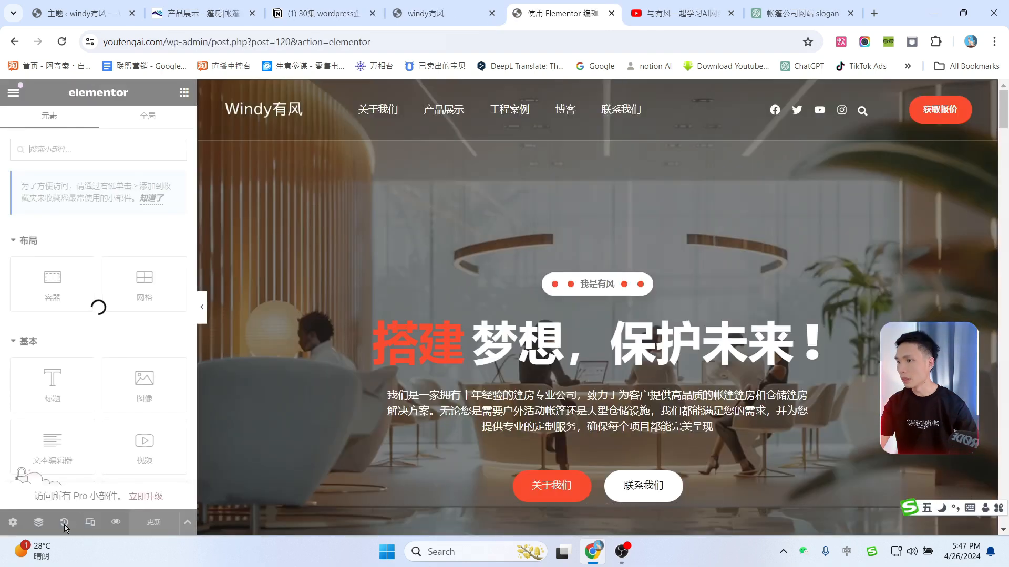
click(90, 523)
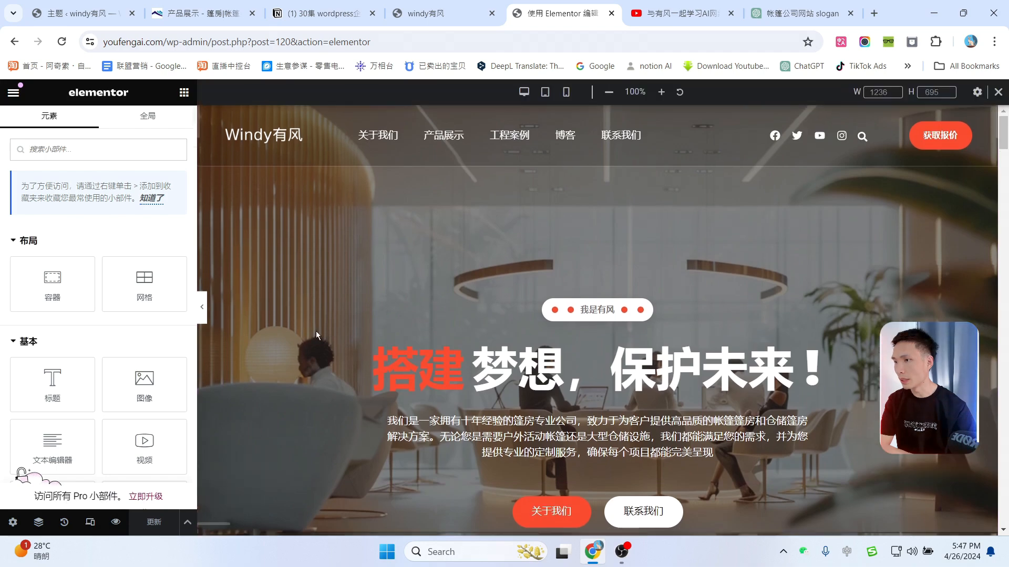
click(545, 95)
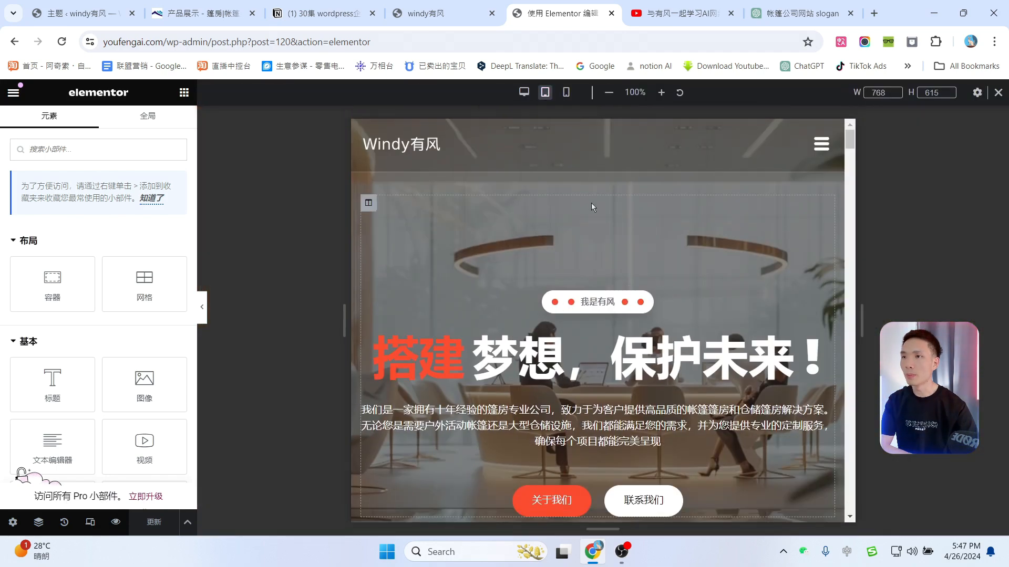
scroll(676, 341, down, 10)
scroll(677, 353, down, 20)
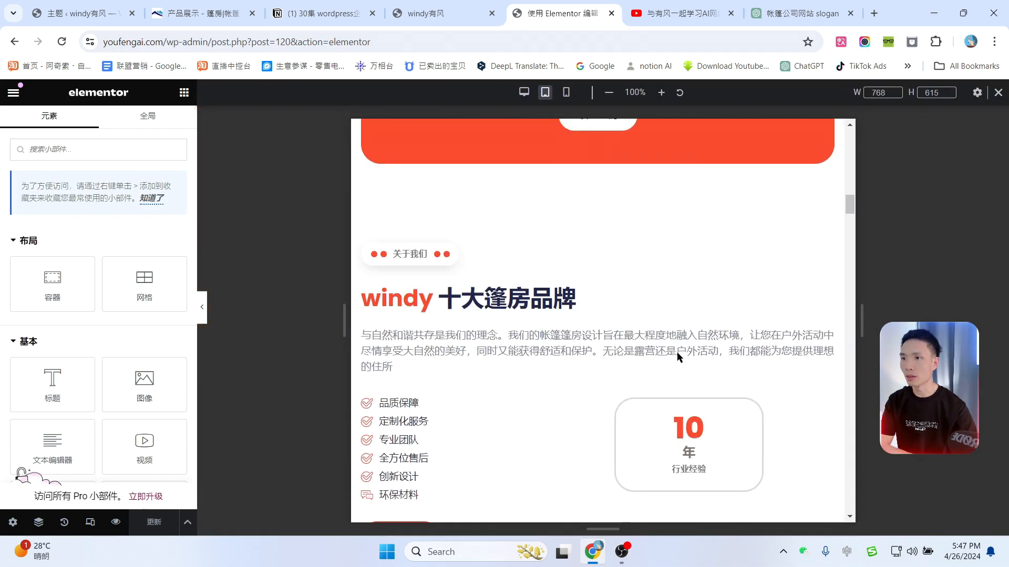
scroll(696, 363, down, 20)
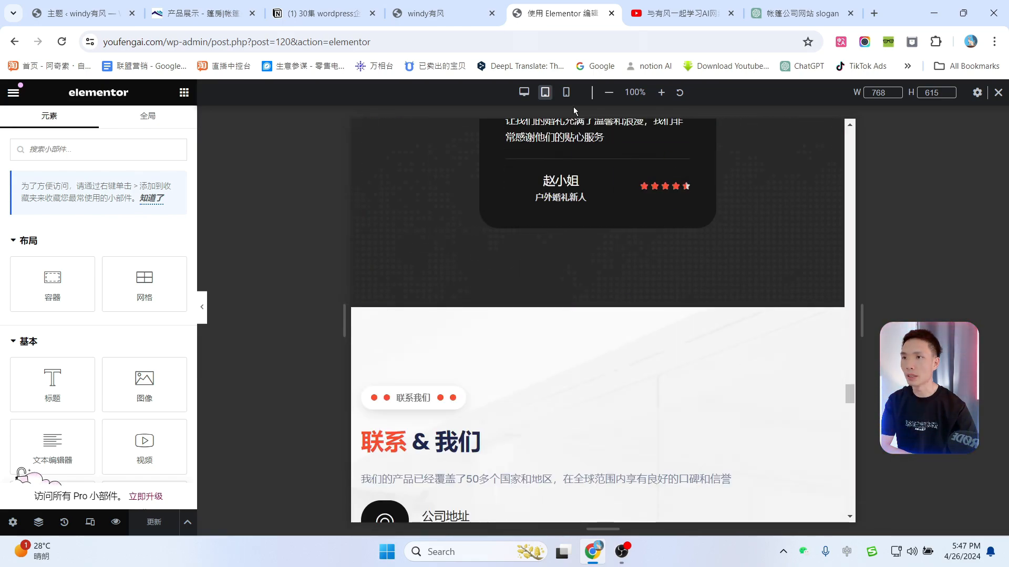
Step: Check the mobile layout, then the tablet slide-out menu, before returning to the live homepage
click(566, 93)
drag(716, 377, 556, 96)
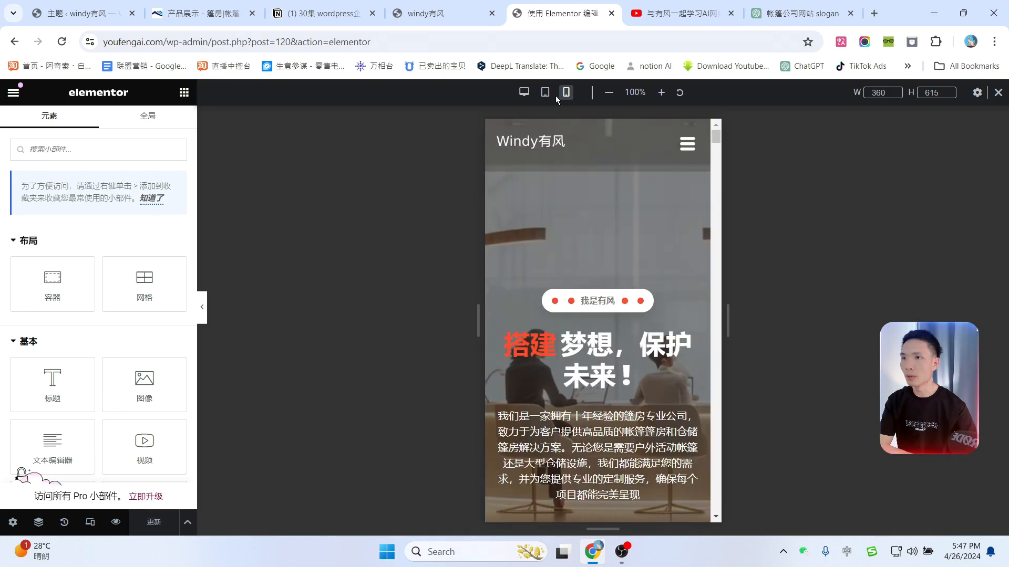
click(545, 92)
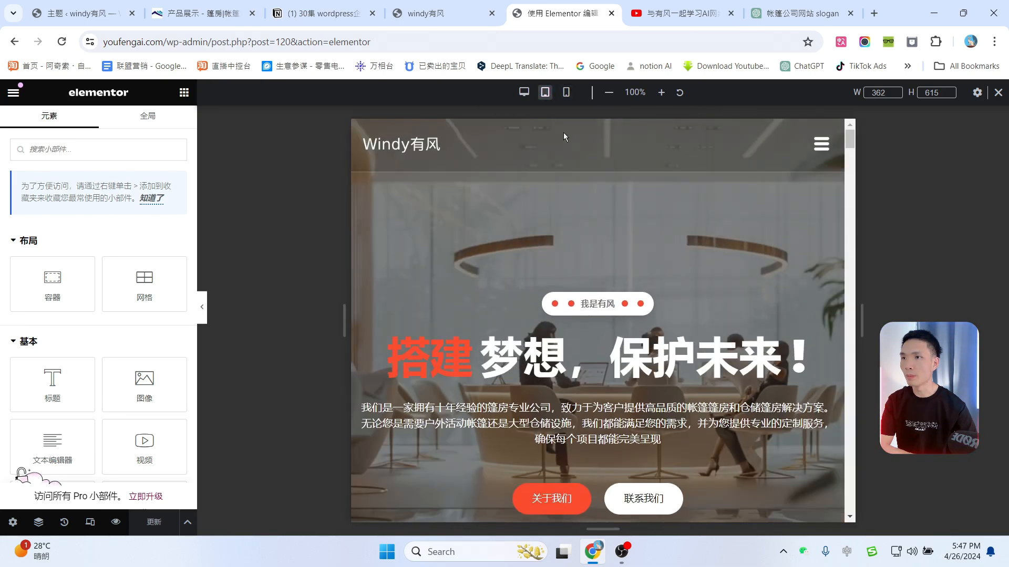
click(821, 150)
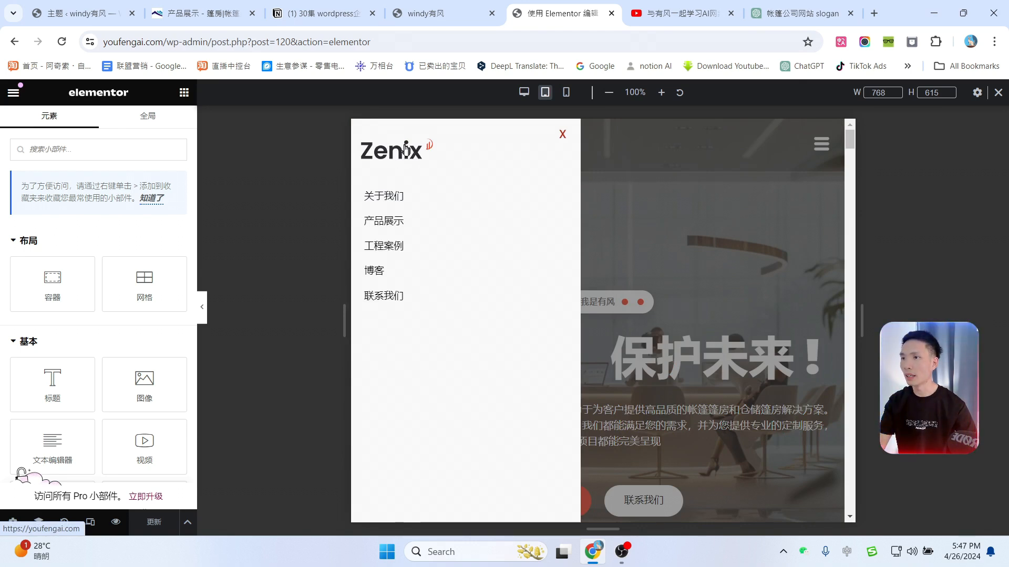
click(421, 13)
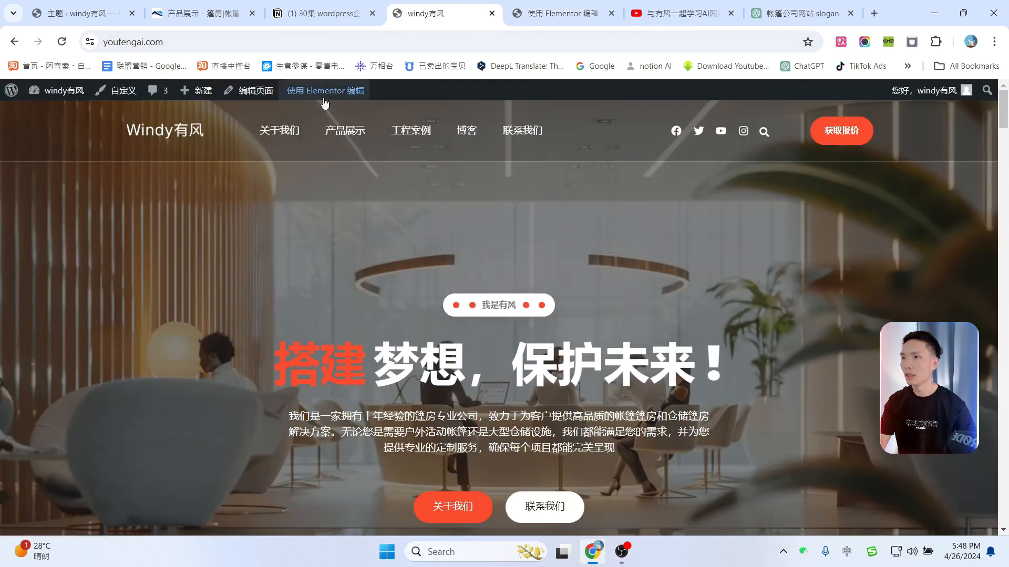
Step: Open the header template at tablet preview and select its navigation menu widget
mouse_move(325, 101)
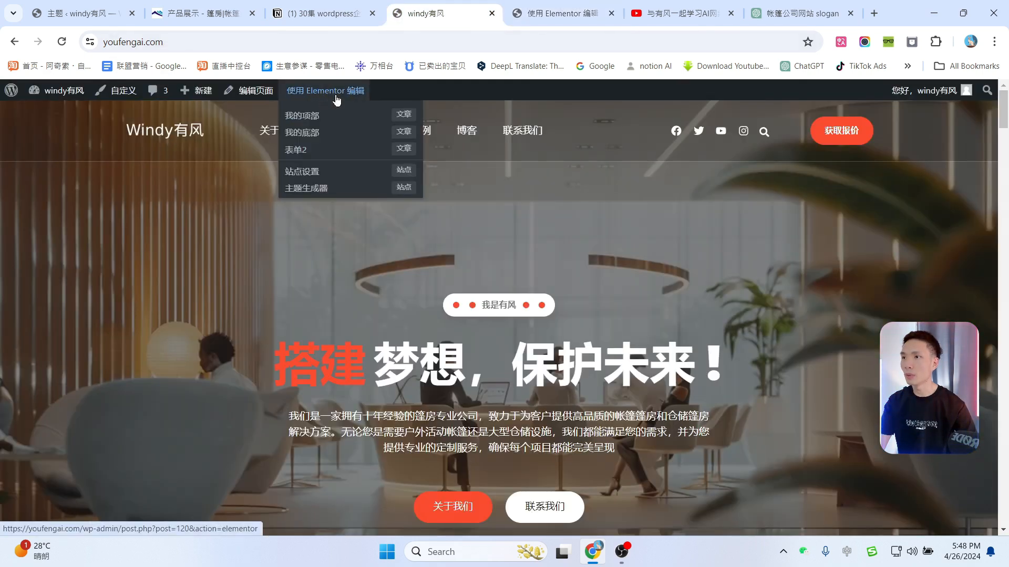
click(305, 117)
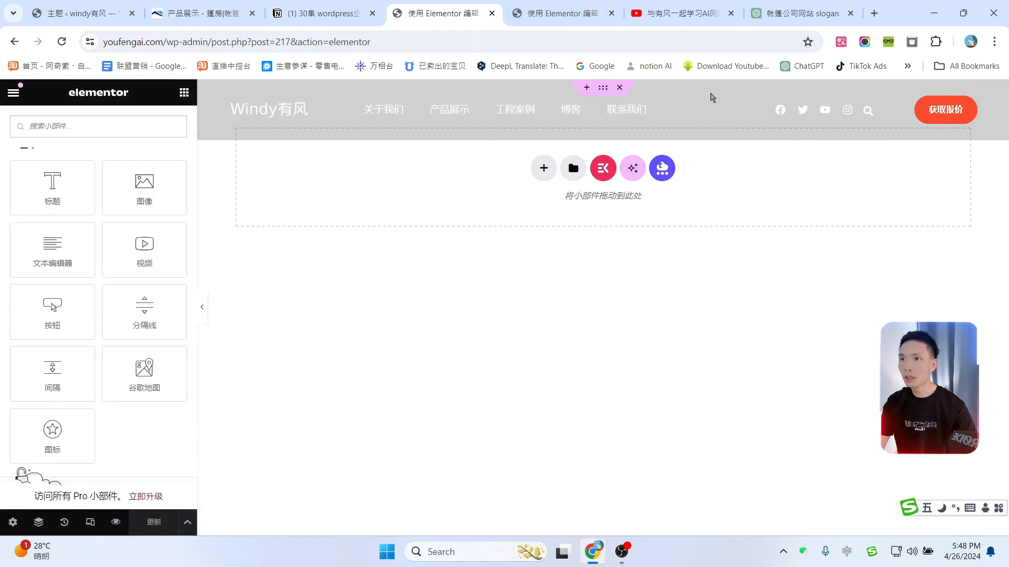
click(603, 90)
click(332, 110)
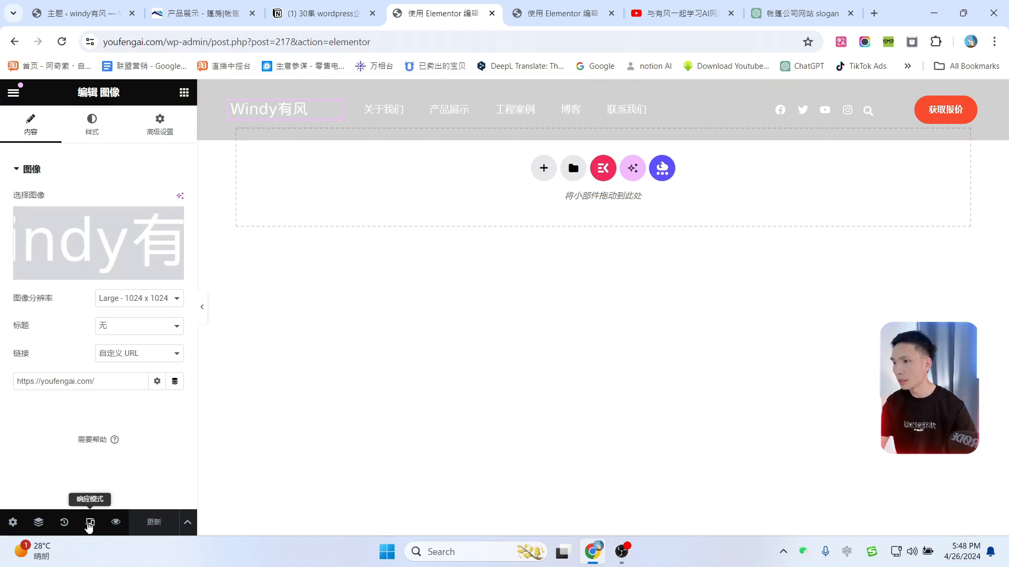
click(90, 522)
click(545, 93)
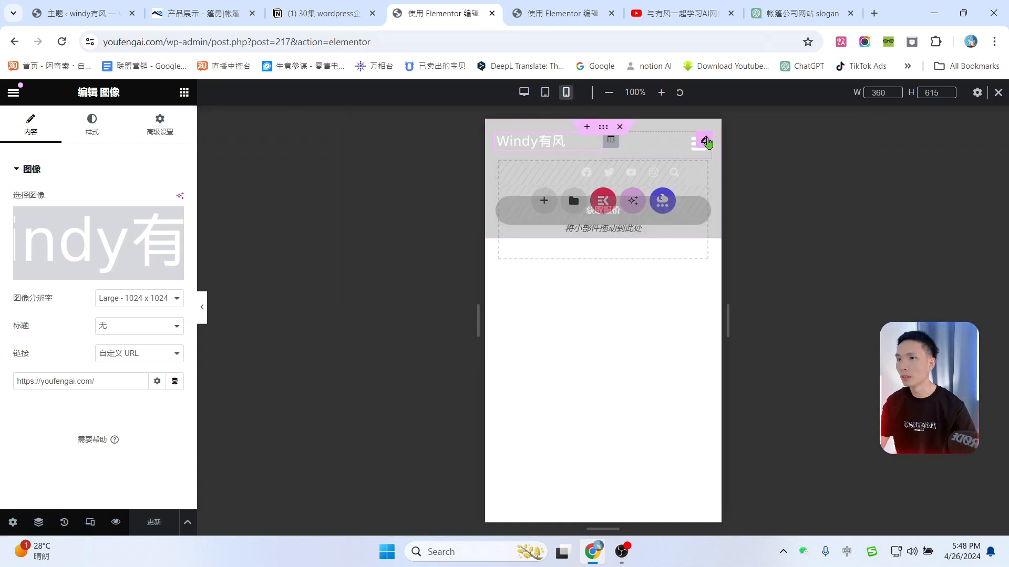
click(707, 140)
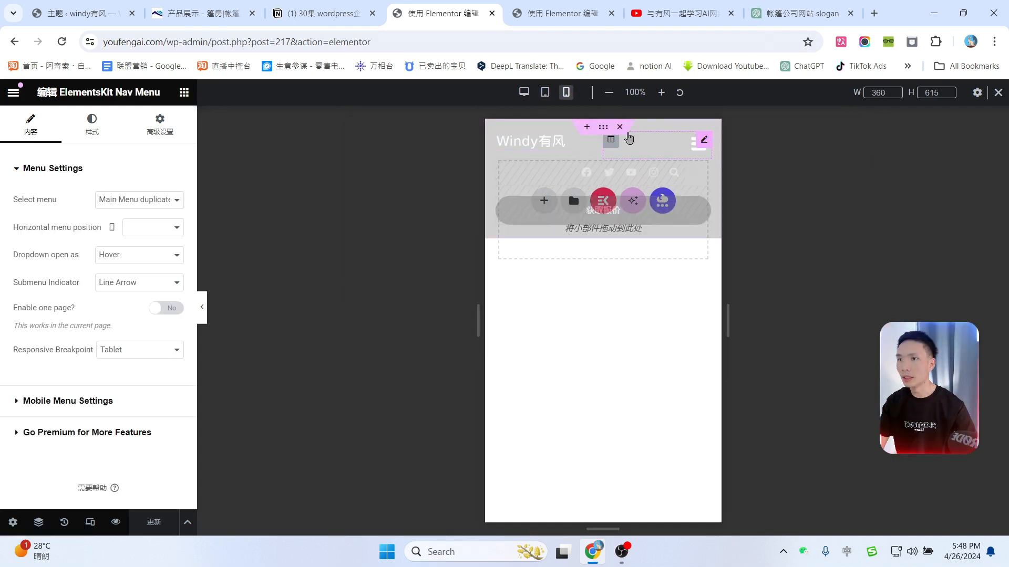
click(545, 92)
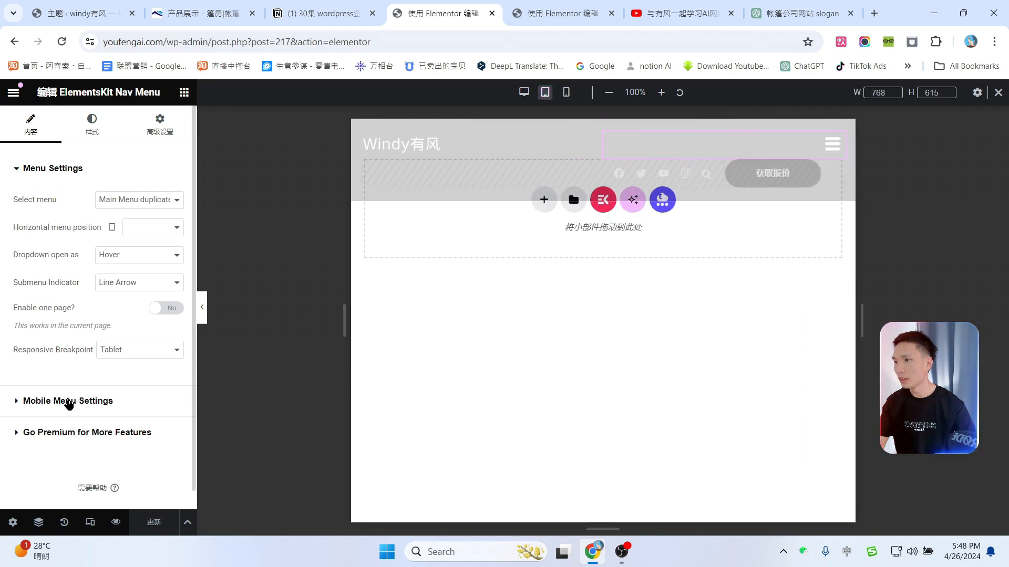
Step: Set the uploaded Windy有风 image as the mobile menu logo, check it, and update the header
click(44, 402)
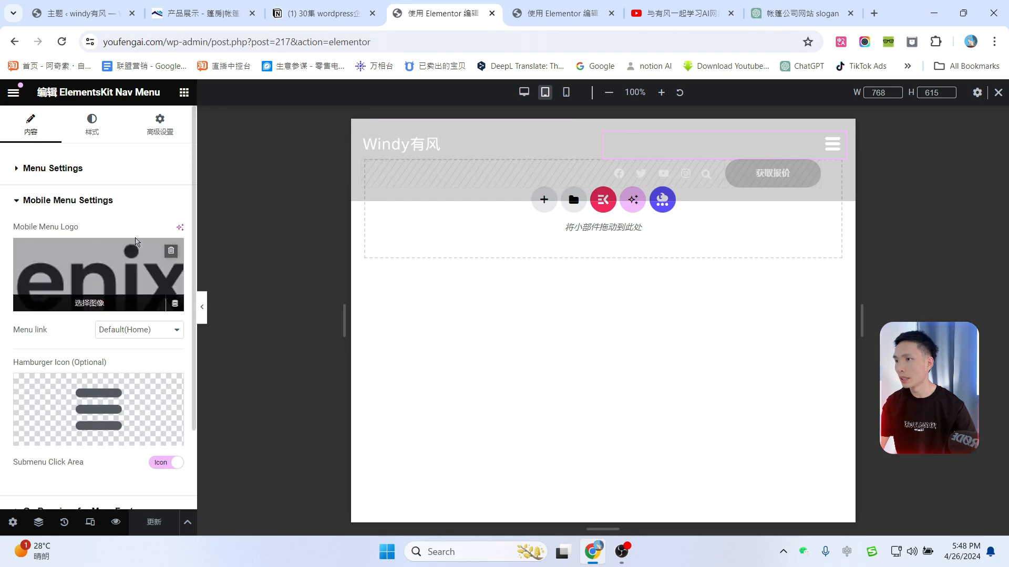
click(90, 304)
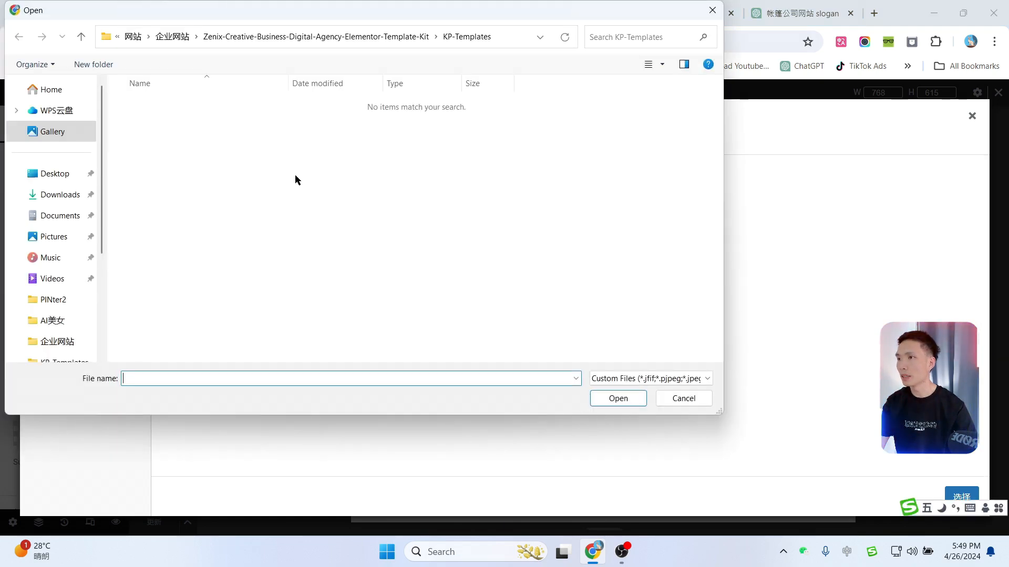
click(171, 44)
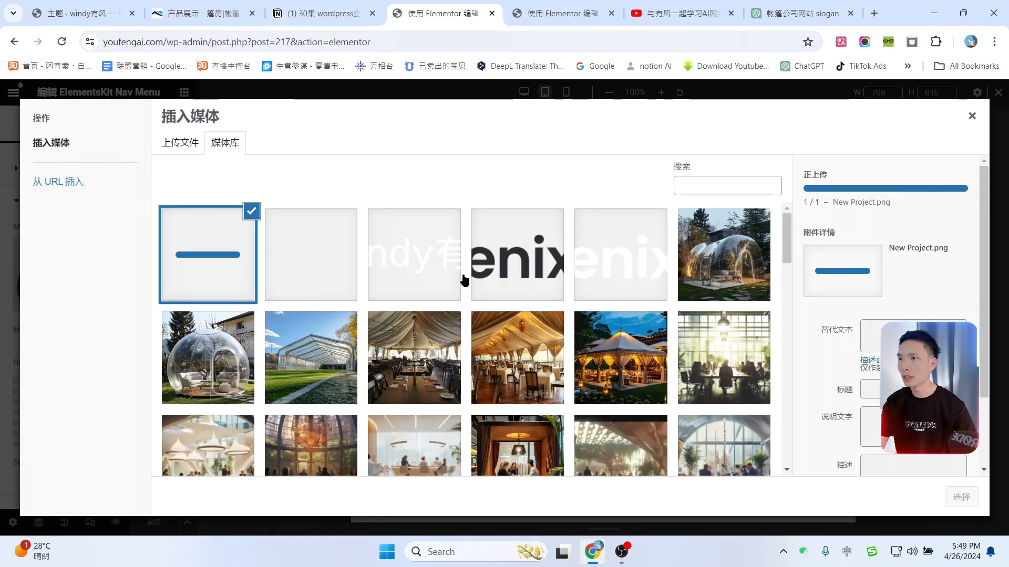
click(965, 496)
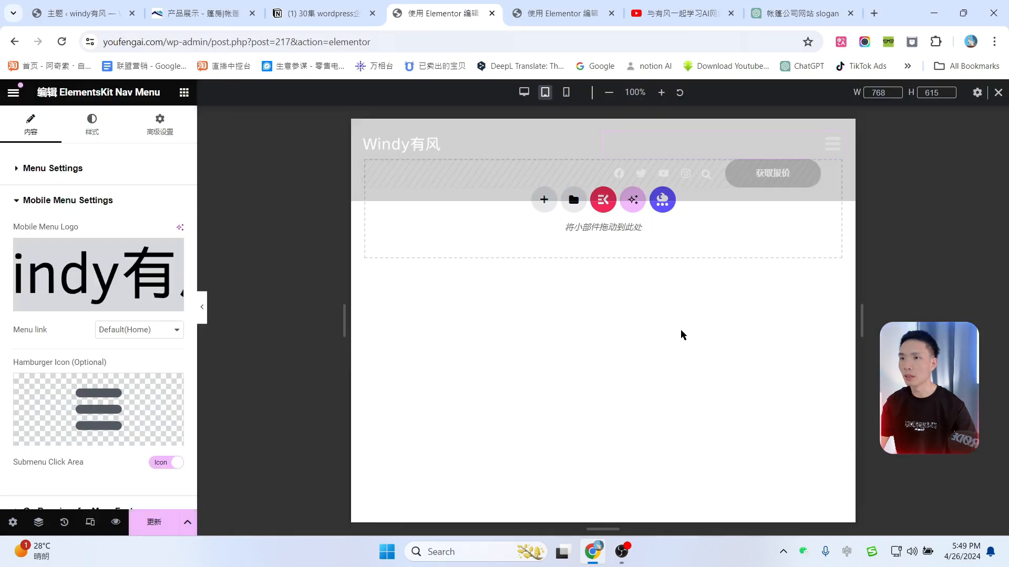
click(828, 151)
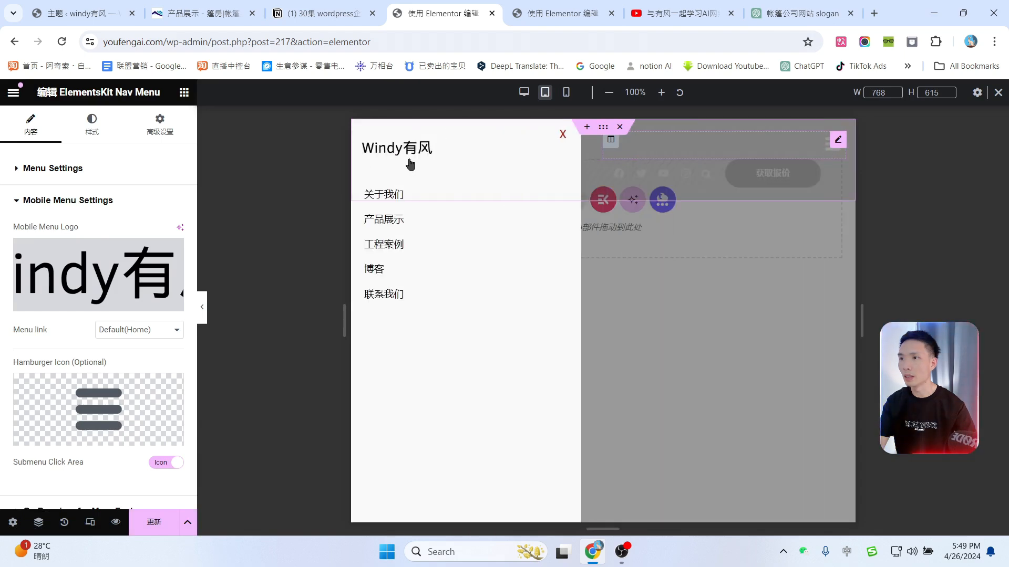
click(138, 525)
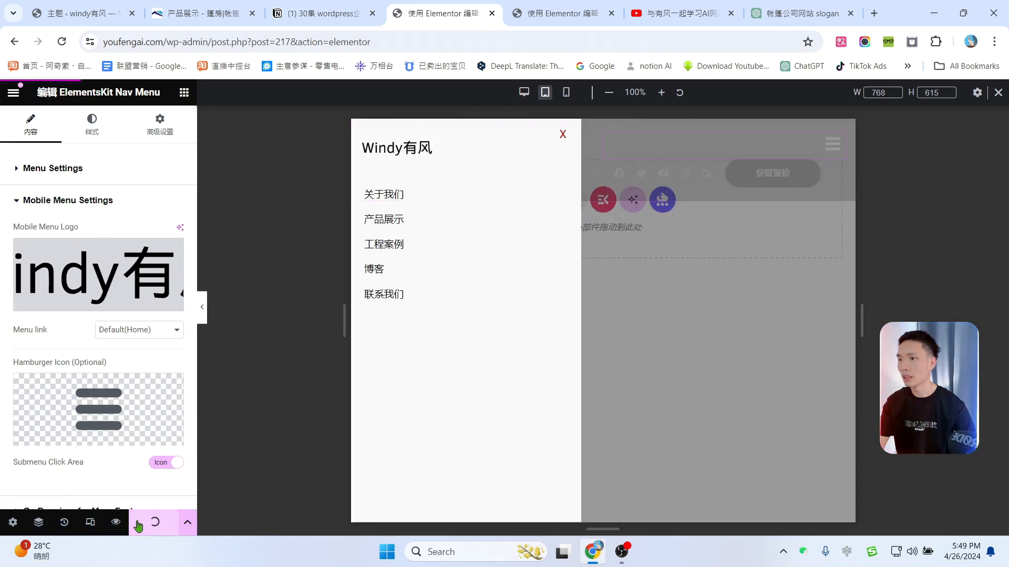
Step: Load the youfengai.com homepage and open Chrome DevTools on it
click(538, 5)
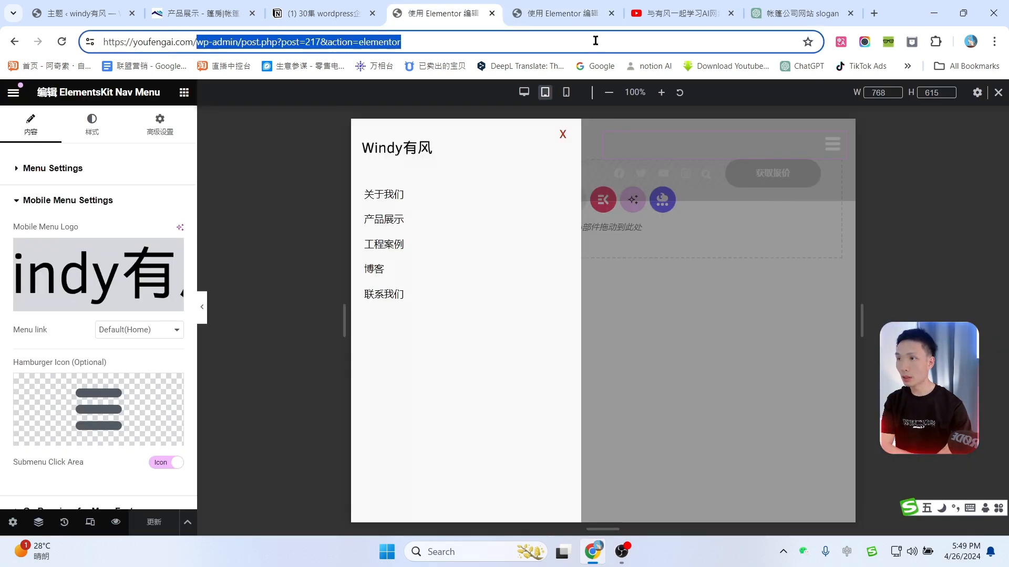
key(BackSpace)
key(Return)
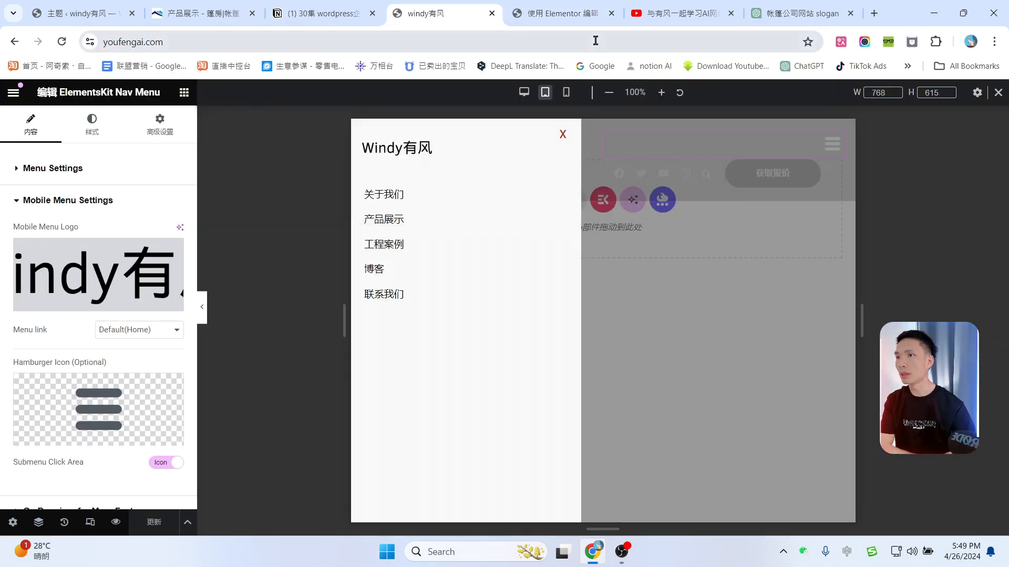
right_click(241, 249)
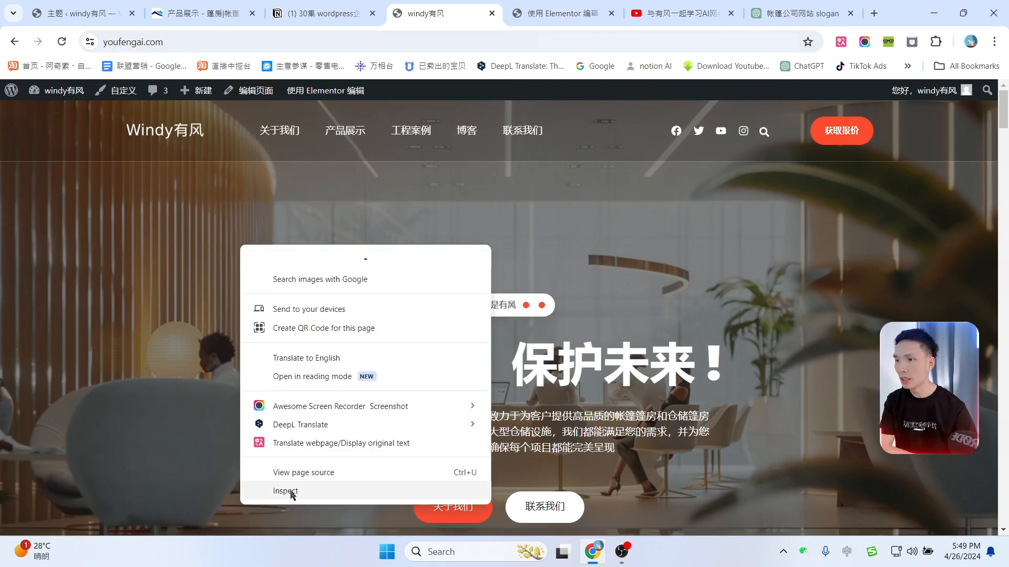
click(292, 491)
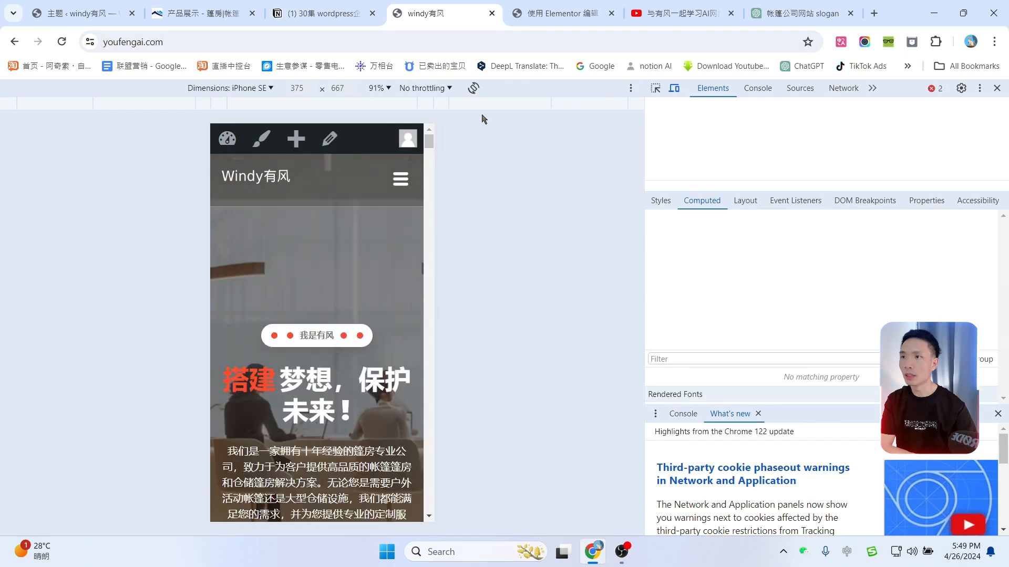
Step: Emulate the site at iPhone SE size and open its mobile navigation menu
click(675, 91)
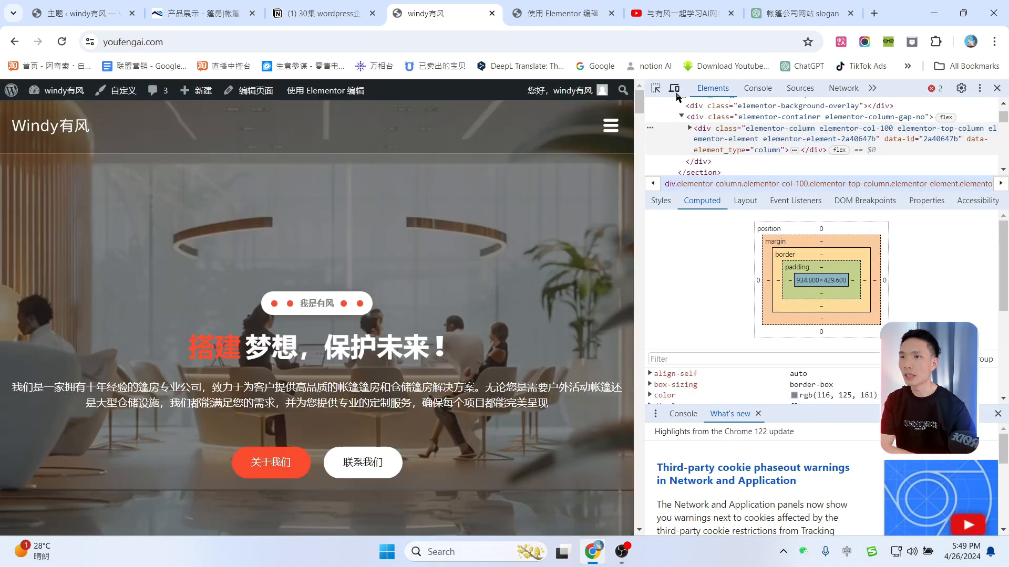
click(677, 92)
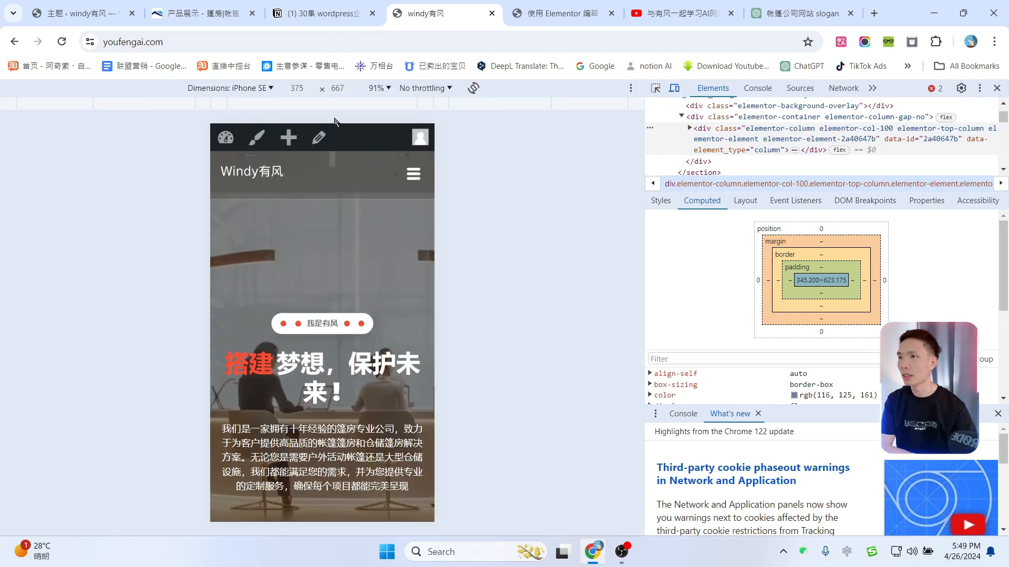
scroll(354, 295, down, 10)
key(ctrl+shift+c)
scroll(356, 283, up, 10)
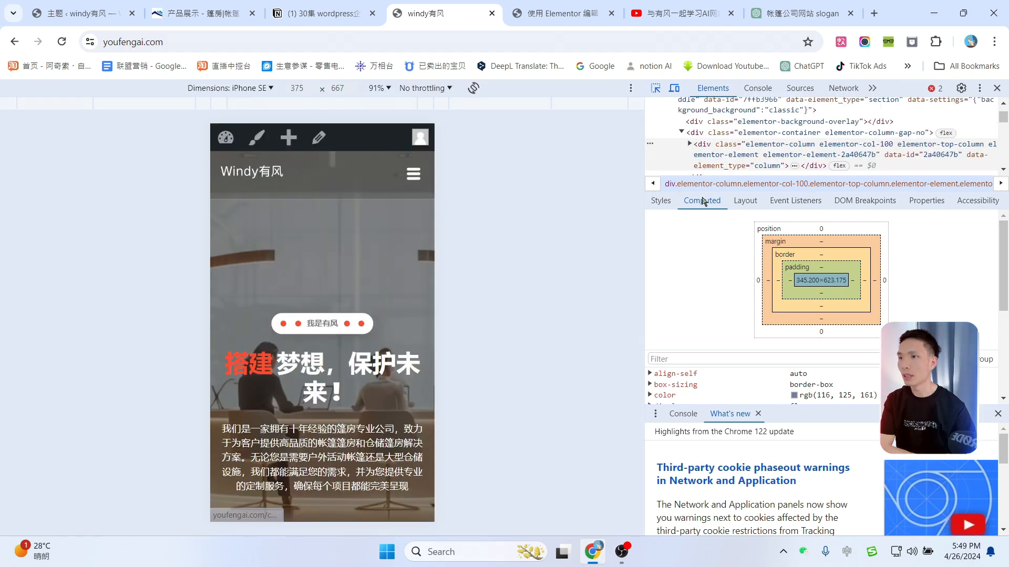
click(413, 174)
click(413, 174)
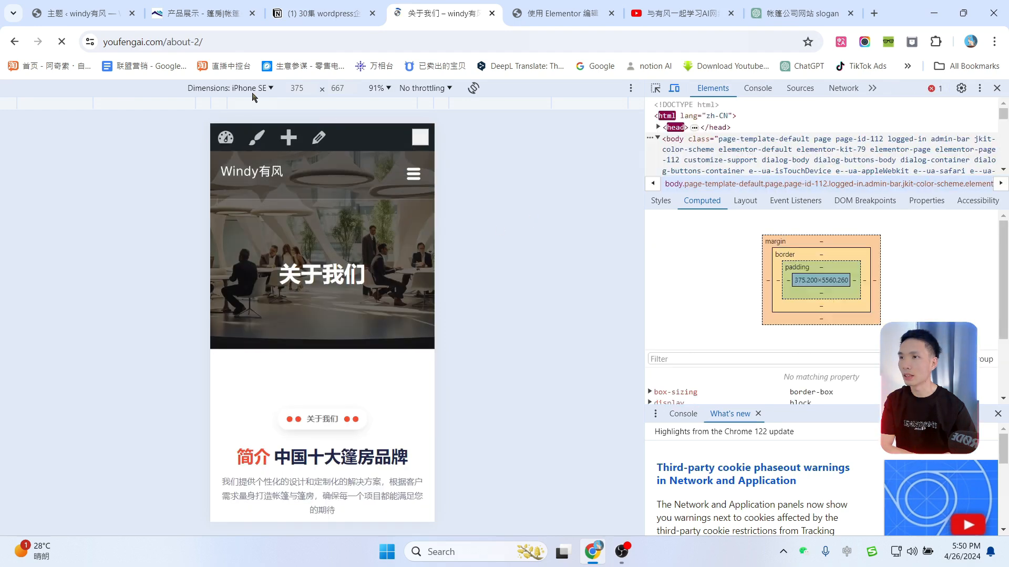
Step: Switch emulation to iPad Mini, scroll the About page, open and close its side menu, then close DevTools
click(270, 89)
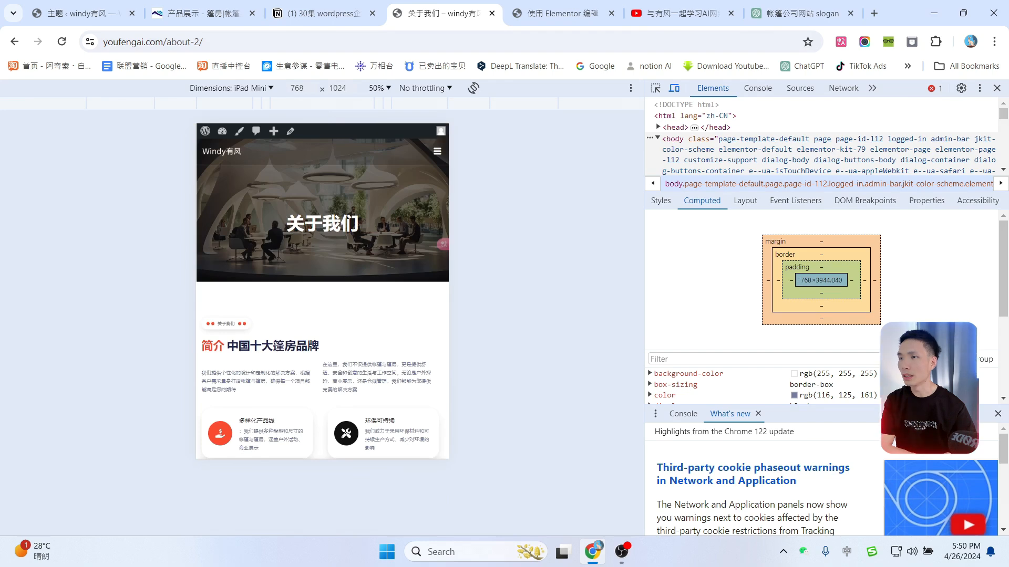
scroll(379, 229, down, 10)
scroll(375, 339, down, 5)
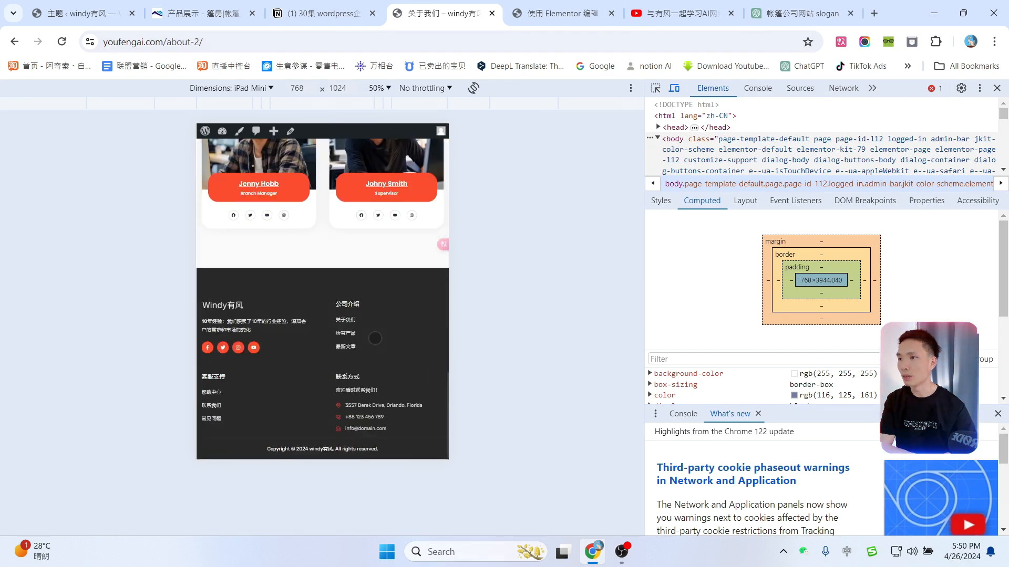
scroll(390, 314, up, 15)
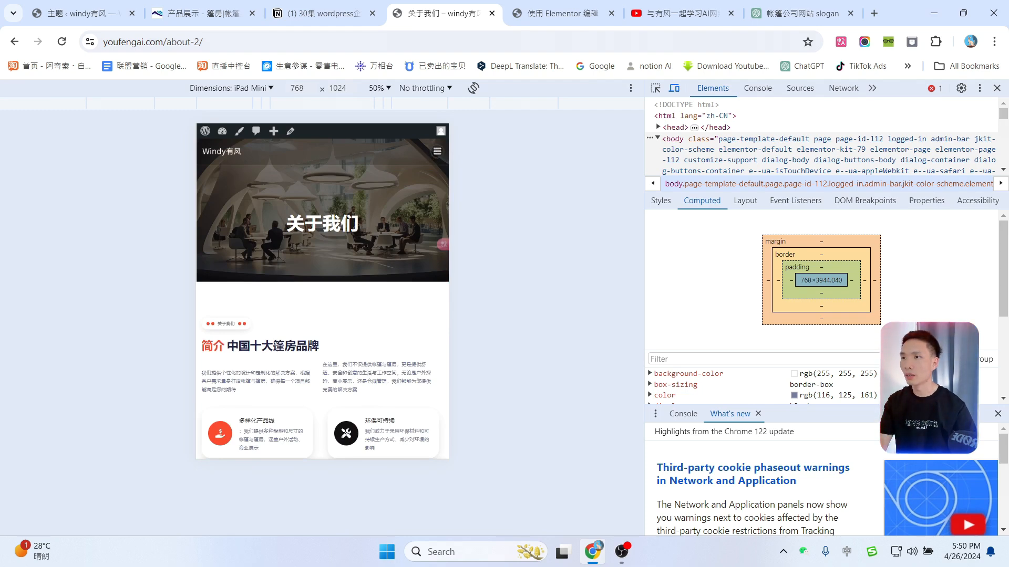
click(436, 151)
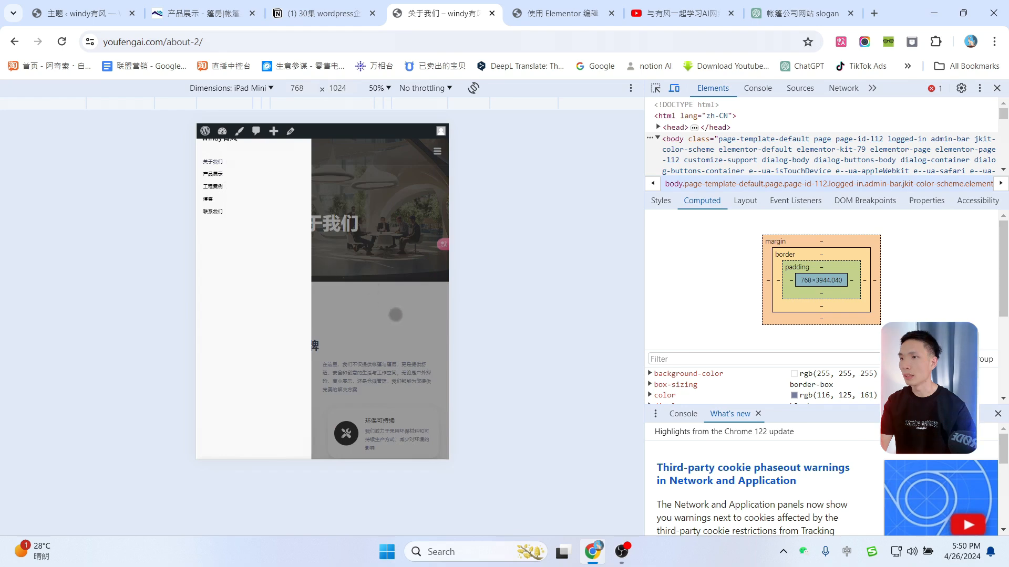
click(396, 314)
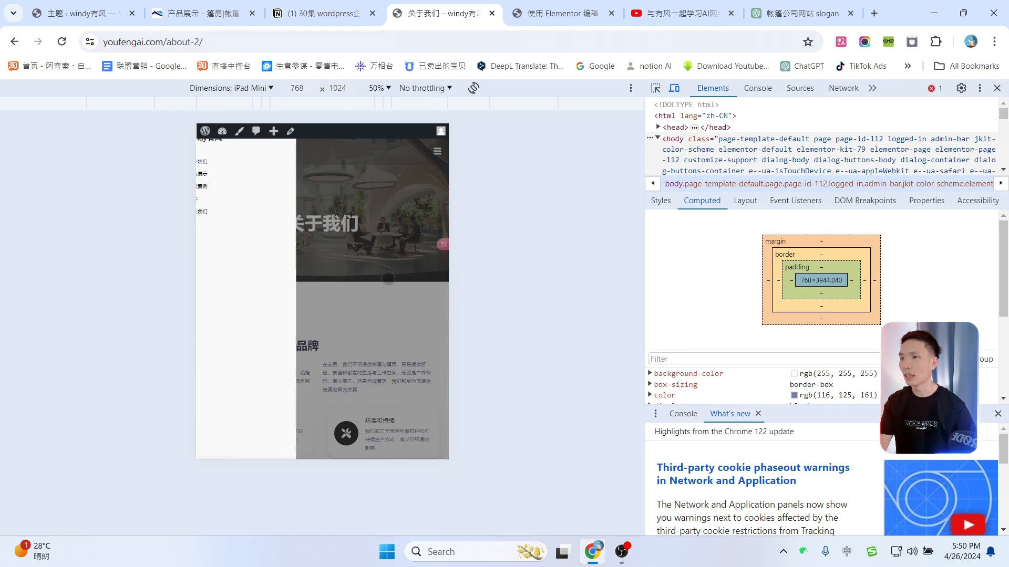
click(998, 90)
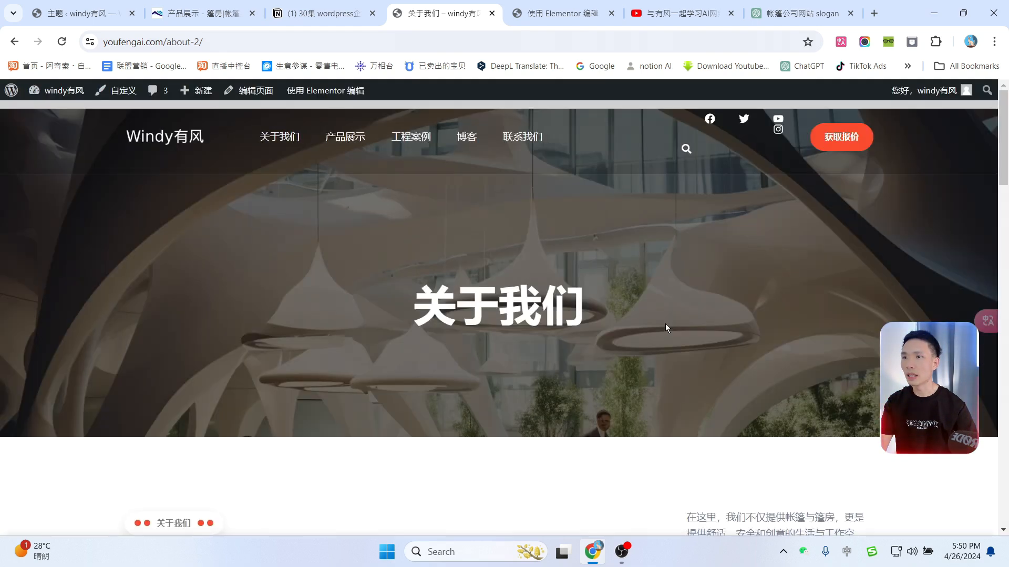
Step: Return to the homepage via the site logo and close the About Us page tab
scroll(668, 357, down, 8)
scroll(670, 387, up, 8)
scroll(670, 384, down, 15)
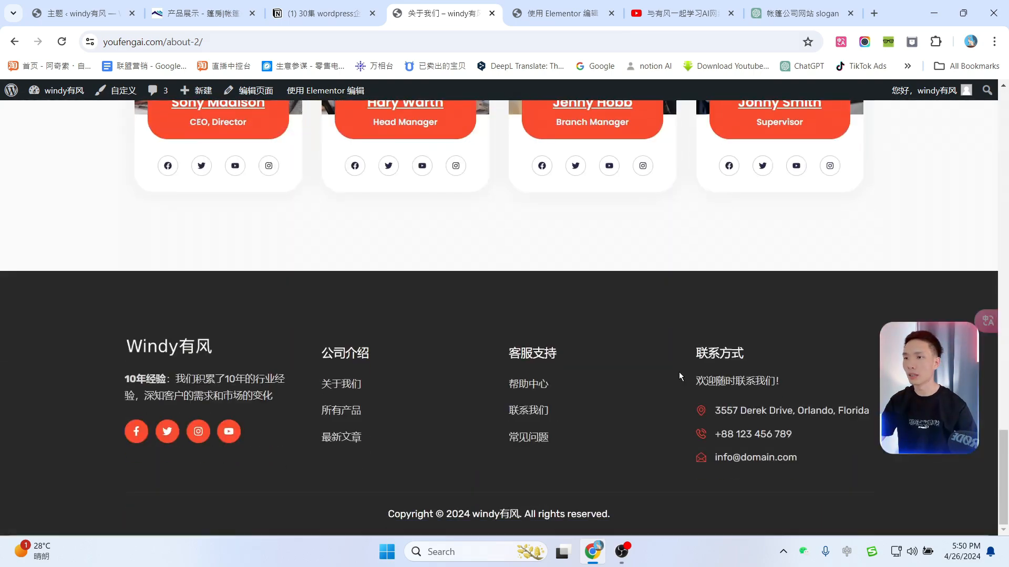
scroll(679, 372, up, 2)
scroll(679, 372, up, 13)
click(165, 141)
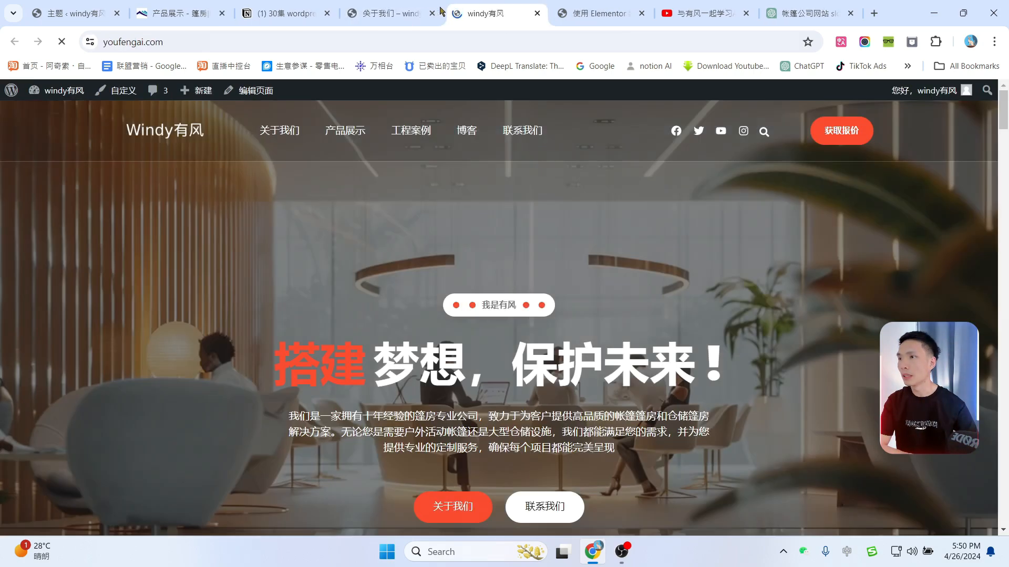
click(432, 13)
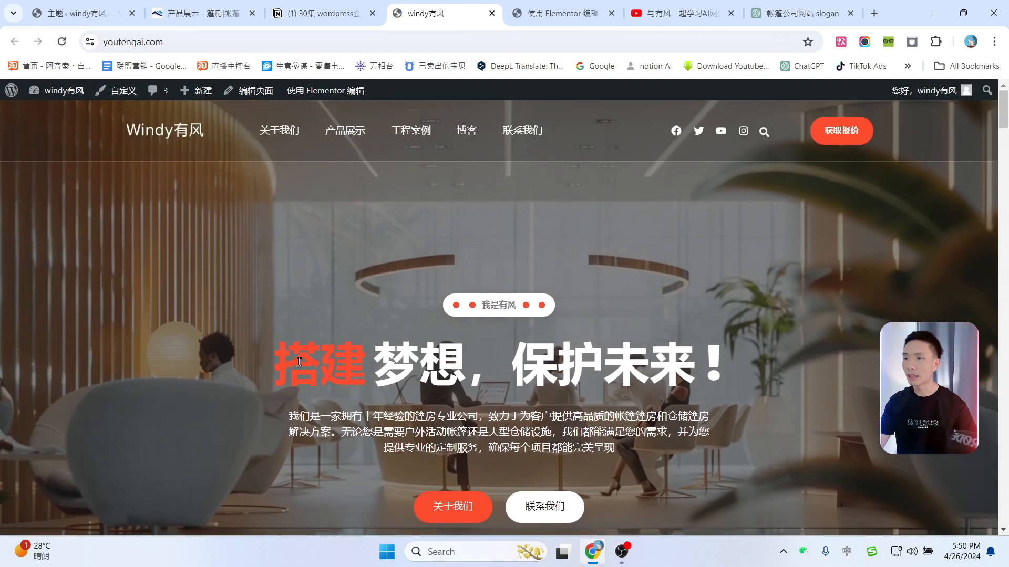
Step: Look over the homepage headline, then launch Elementor editing for the homepage
double_click(299, 362)
scroll(299, 362, down, 7)
scroll(220, 283, up, 4)
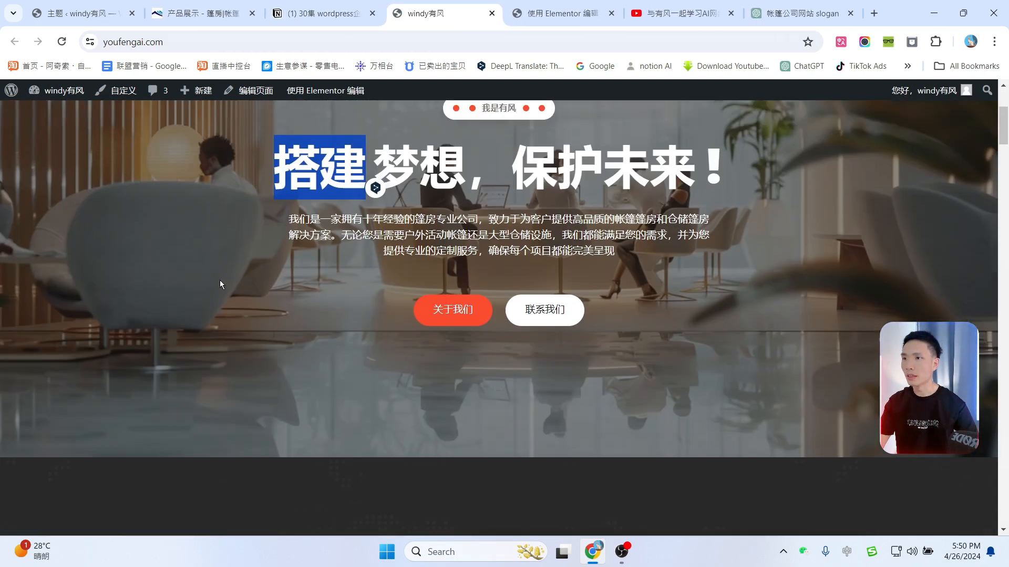
click(309, 185)
scroll(507, 387, down, 15)
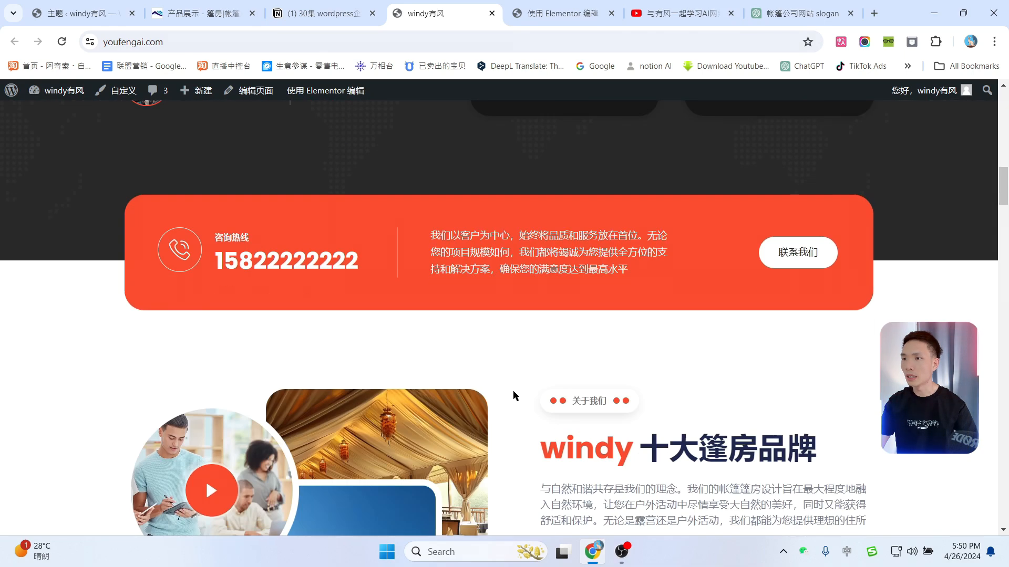
scroll(409, 311, up, 1)
scroll(408, 310, up, 14)
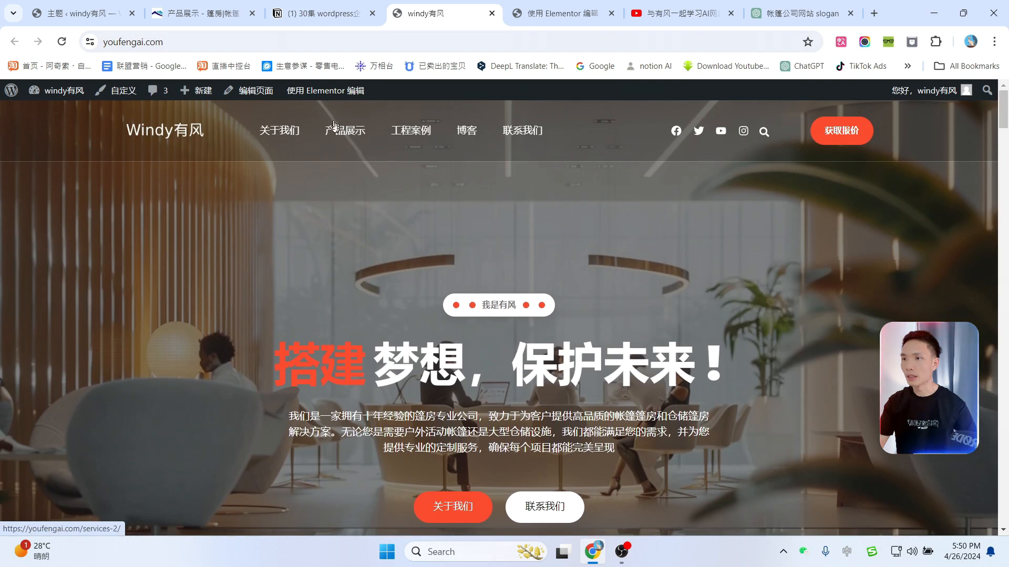
click(324, 91)
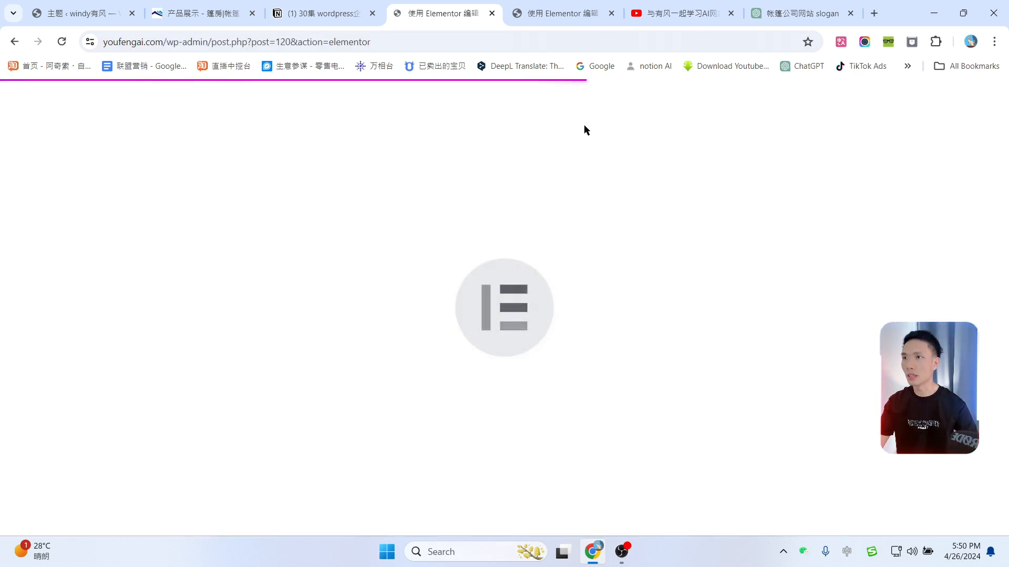
Step: Bring up the Elementor Site Settings Global Colors panel
click(544, 11)
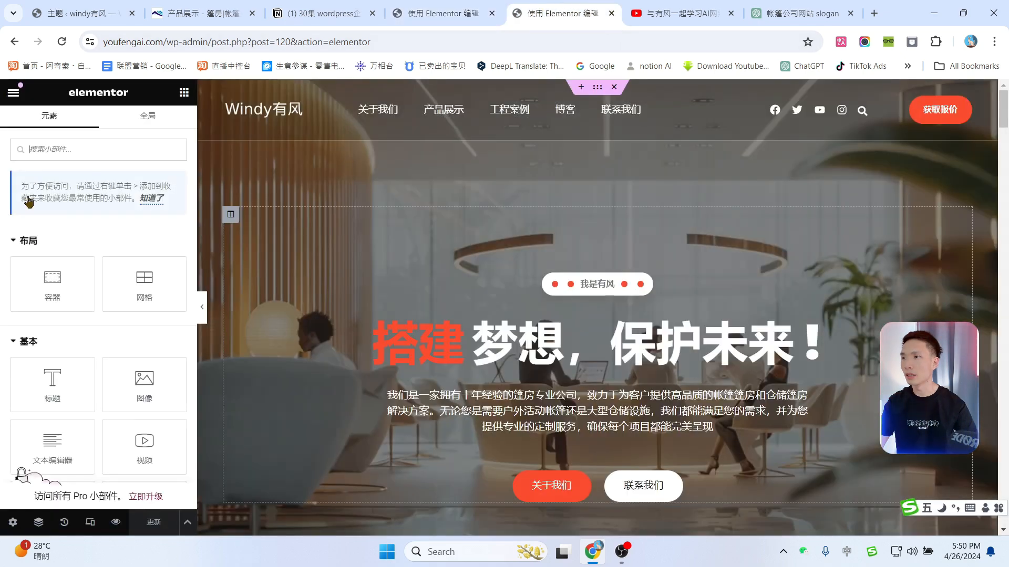
click(15, 97)
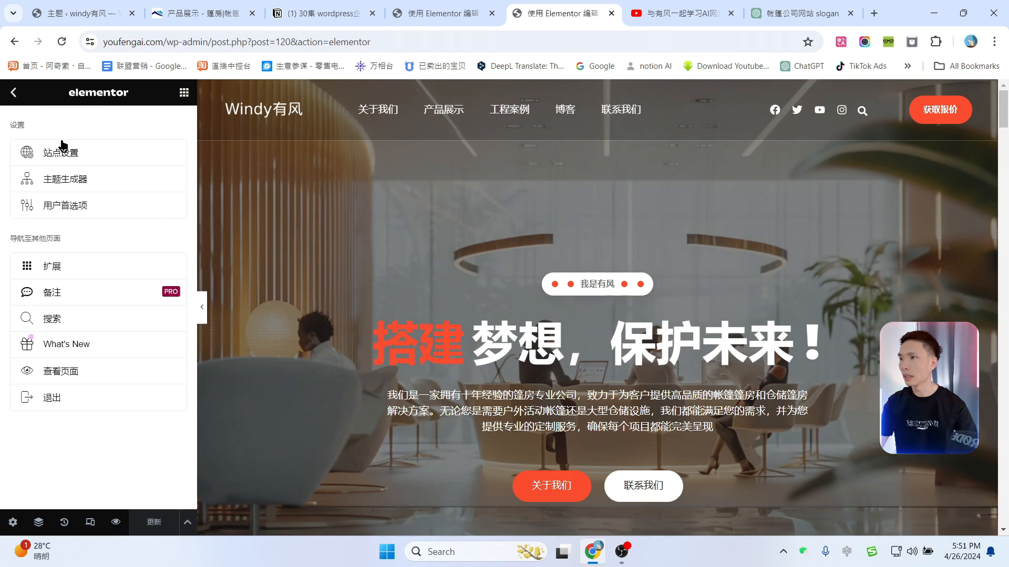
click(61, 158)
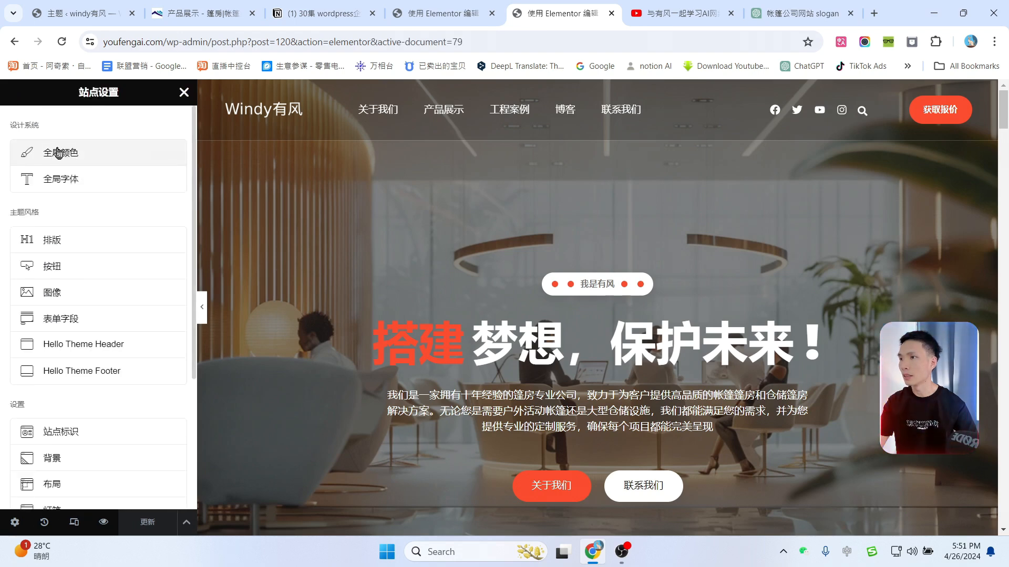
click(58, 153)
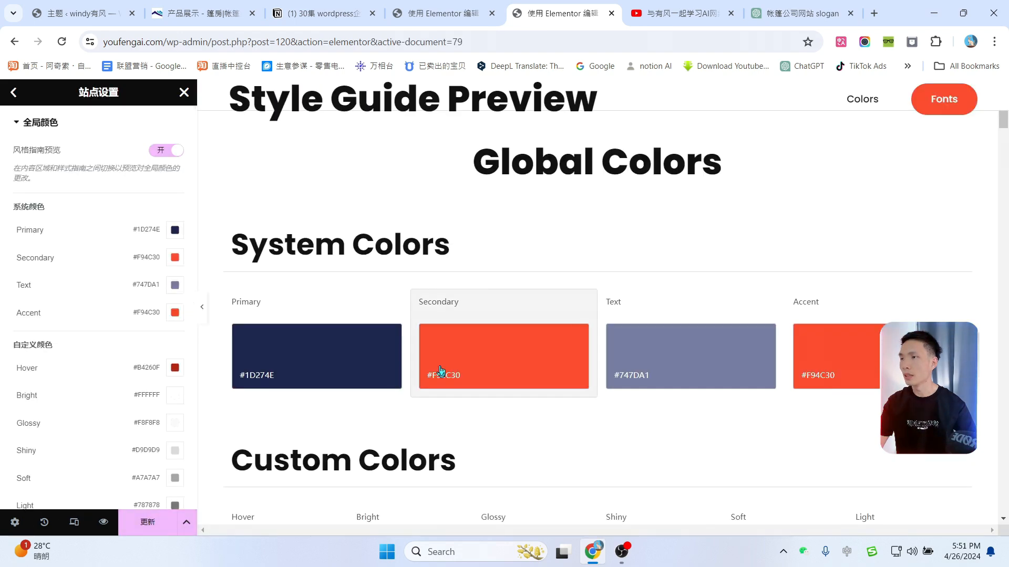
Step: Load the live homepage in the other tab by trimming the editor path from the URL
click(444, 13)
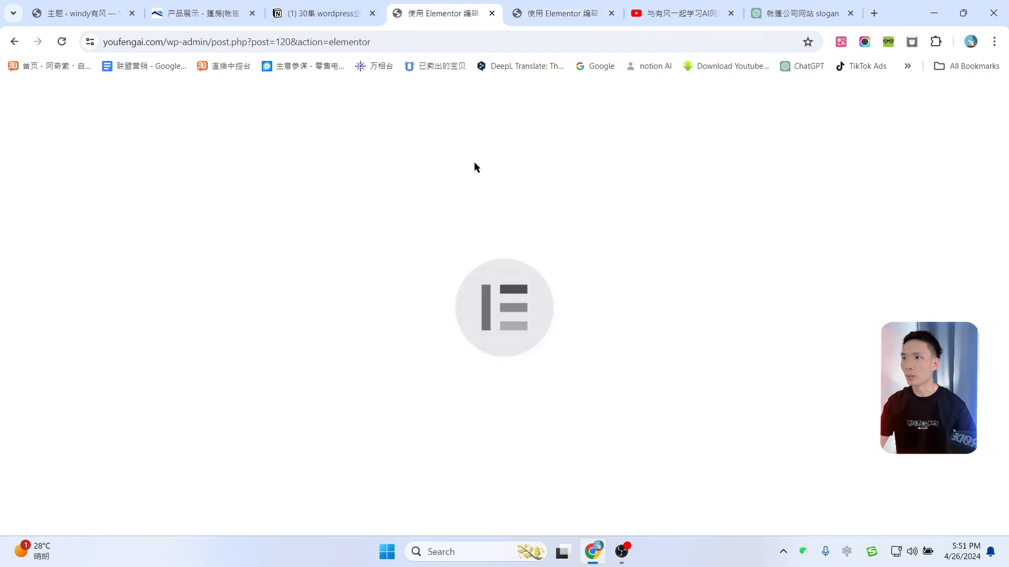
drag(172, 40, 378, 42)
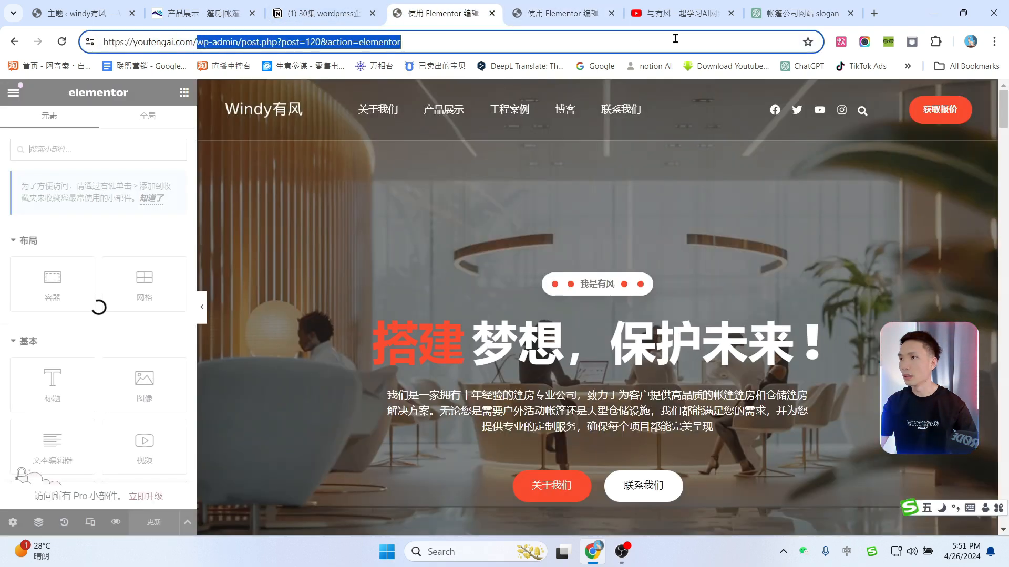
key(BackSpace)
key(Return)
click(556, 13)
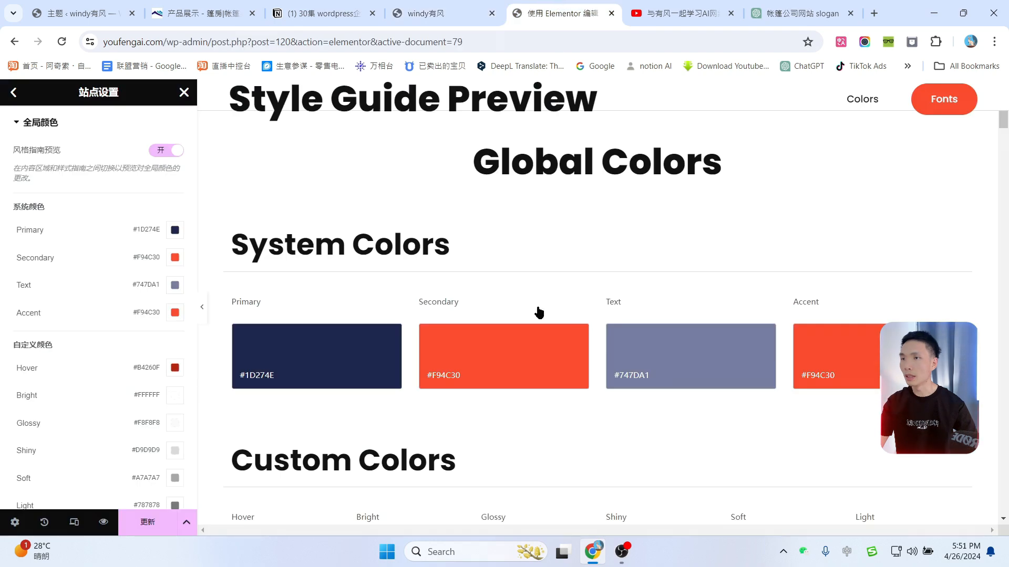
Step: Change the Secondary and Accent colours from orange to blue #3034F9 and save
click(484, 363)
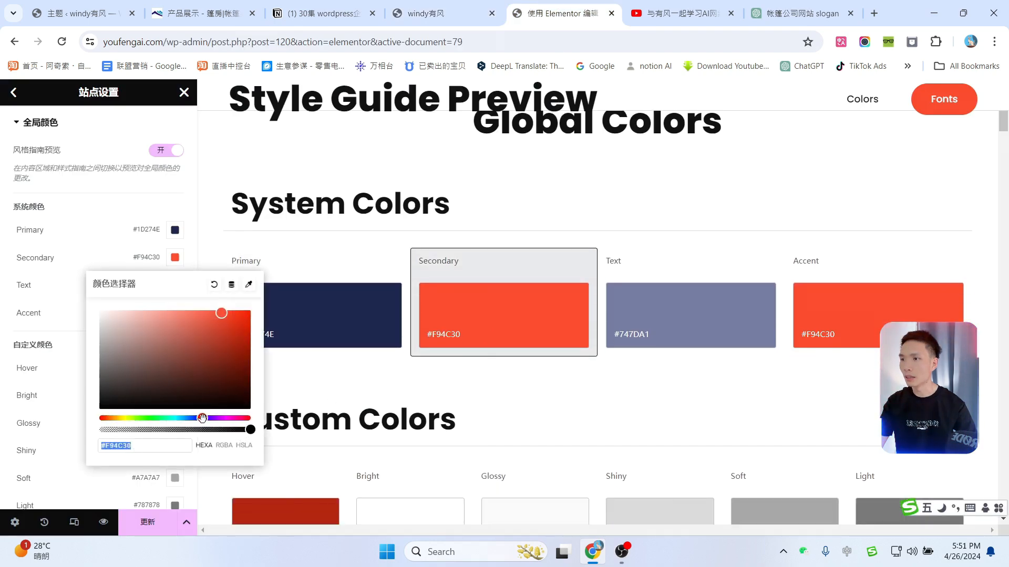
mouse_move(201, 418)
mouse_down()
mouse_move(185, 418)
mouse_move(200, 418)
mouse_up()
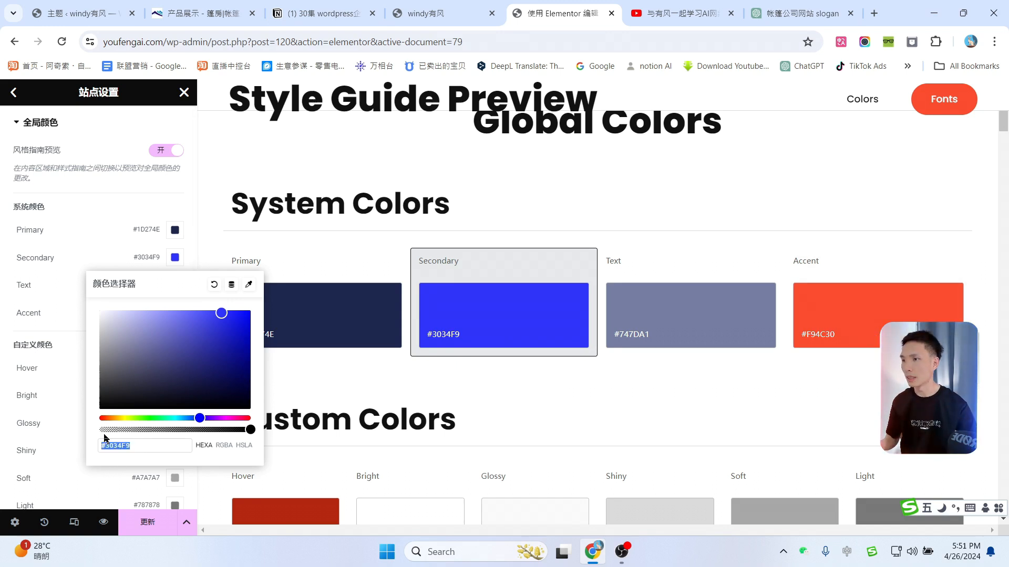
click(809, 308)
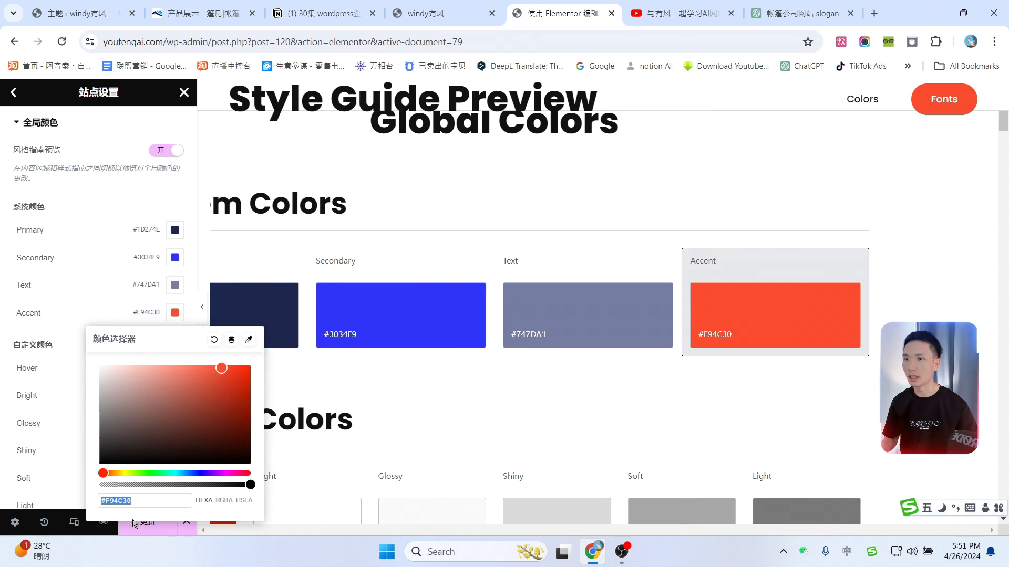
text(#3034F9)
click(468, 406)
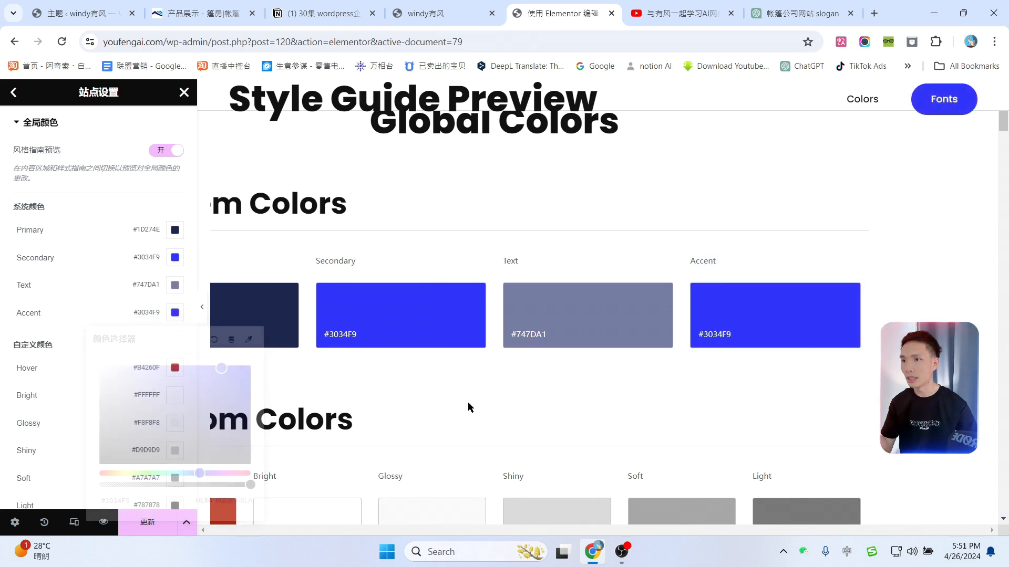
click(148, 522)
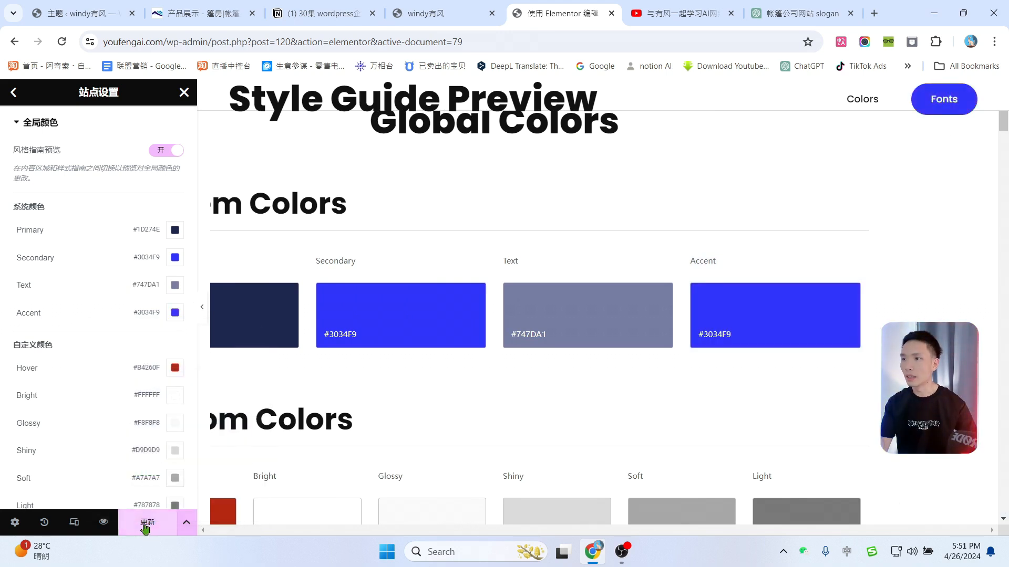
Step: Scroll the live homepage to check the new blue accents
click(440, 7)
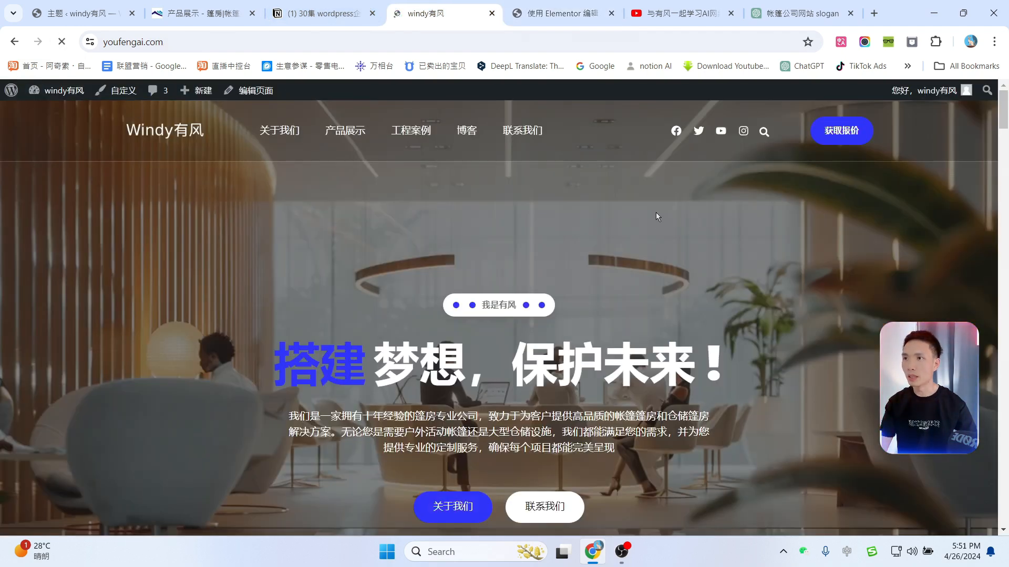
scroll(695, 309, down, 2)
scroll(840, 307, up, 1)
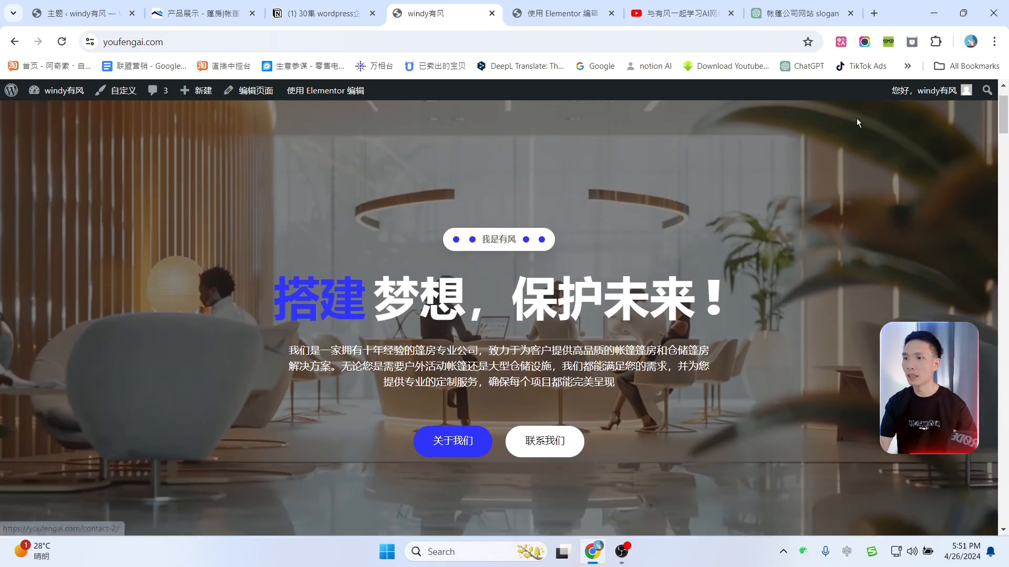
scroll(607, 358, down, 8)
scroll(628, 358, down, 8)
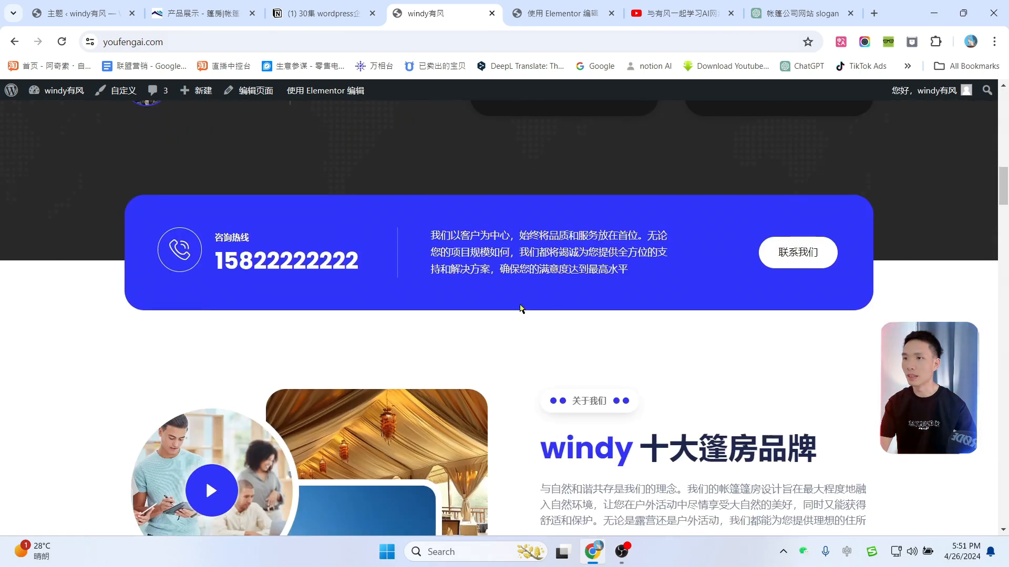
scroll(624, 346, down, 10)
Step: Scroll through the full live homepage to confirm the blue accents
scroll(622, 348, down, 4)
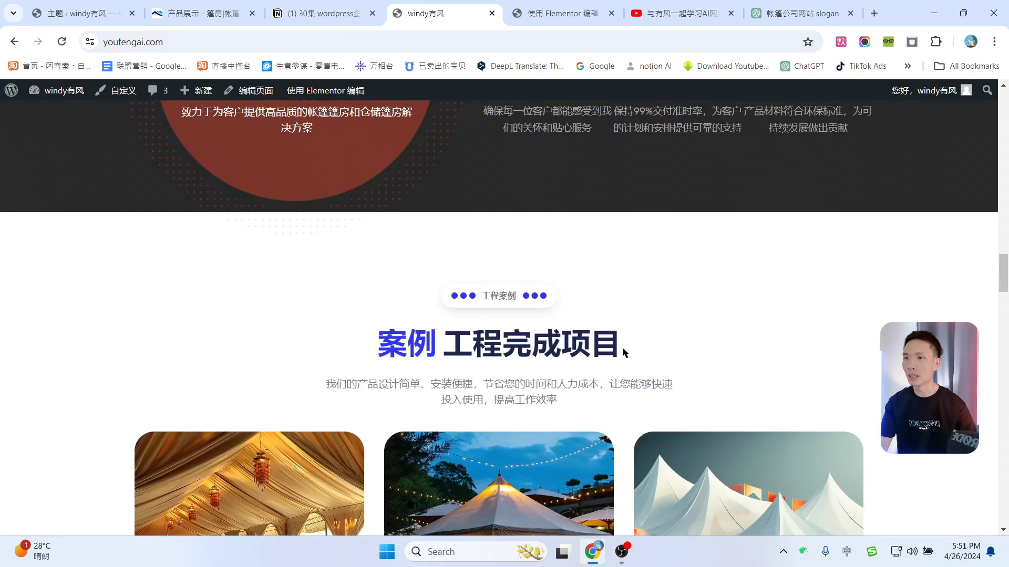
scroll(622, 348, up, 5)
scroll(600, 330, down, 15)
scroll(601, 331, down, 10)
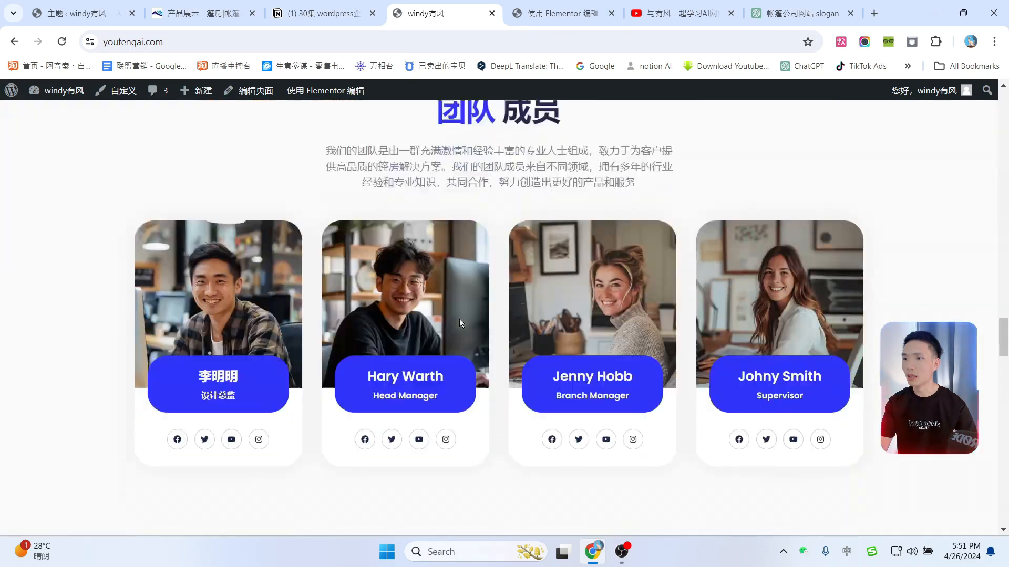
scroll(622, 331, down, 10)
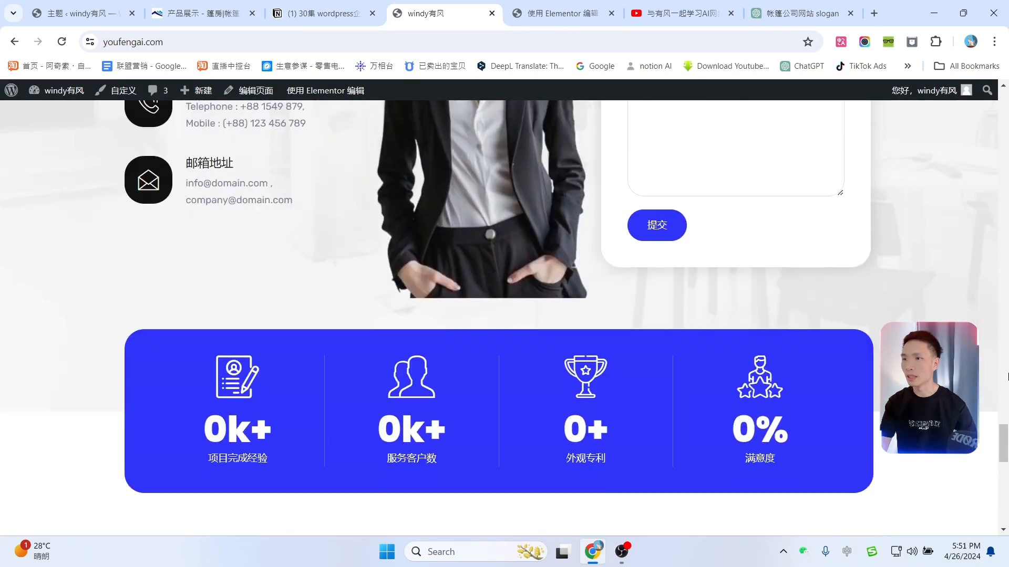
scroll(667, 332, down, 8)
scroll(349, 277, up, 6)
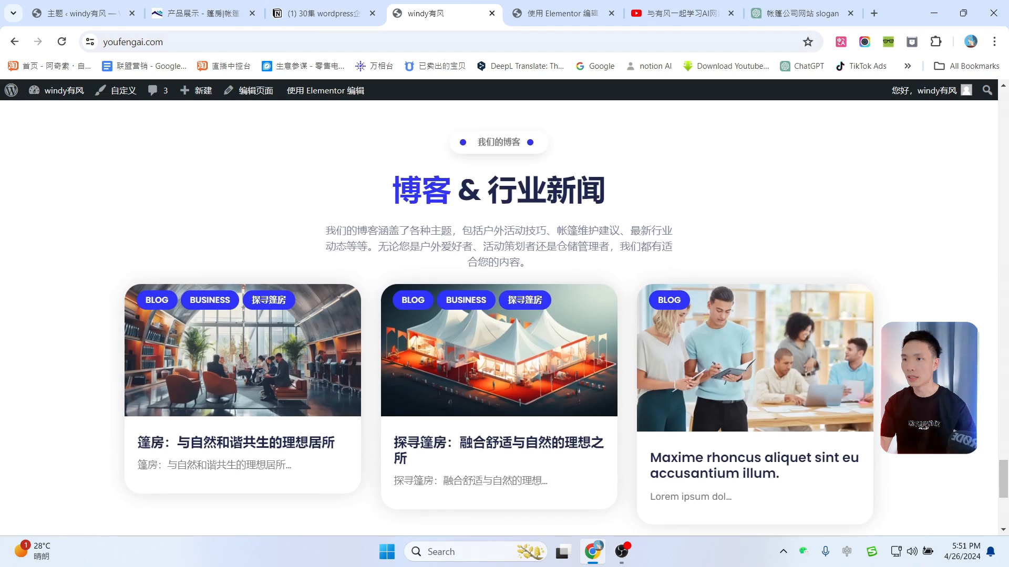
drag(1003, 457, 957, 73)
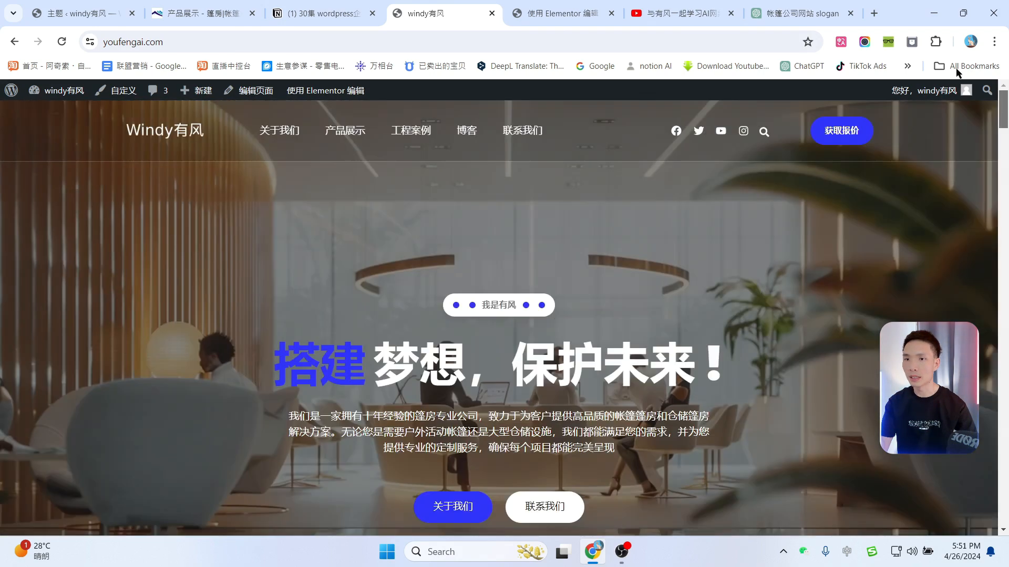
Step: Review the 产品展示 page for blue accents
click(351, 139)
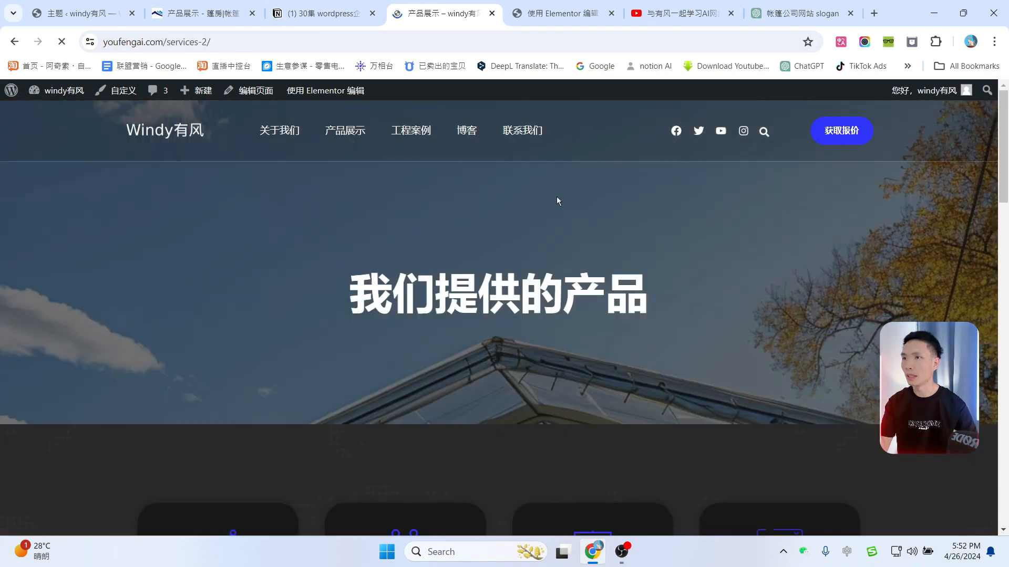
scroll(312, 269, down, 6)
scroll(768, 329, down, 8)
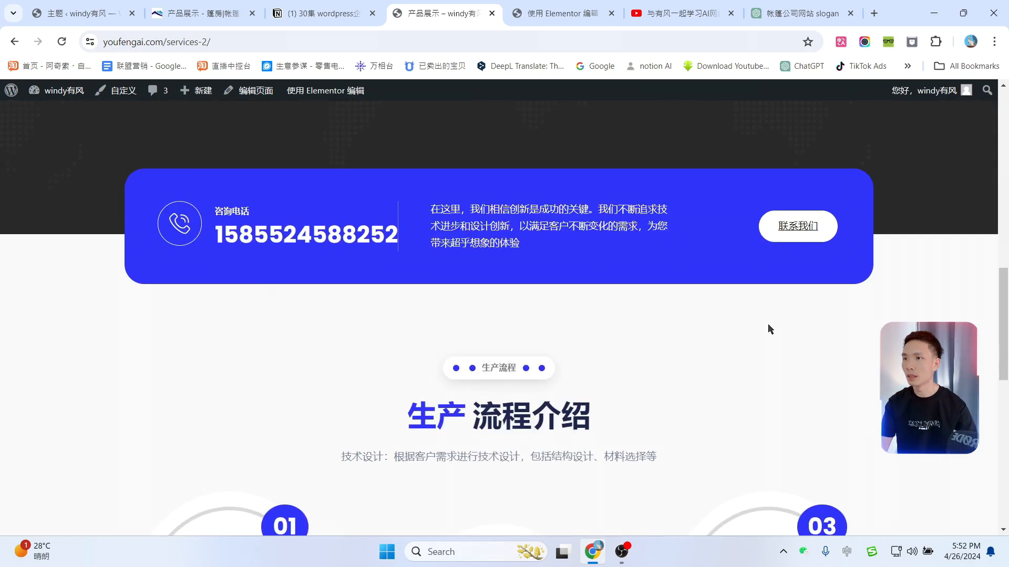
scroll(762, 331, up, 2)
scroll(767, 319, down, 4)
scroll(769, 315, up, 1)
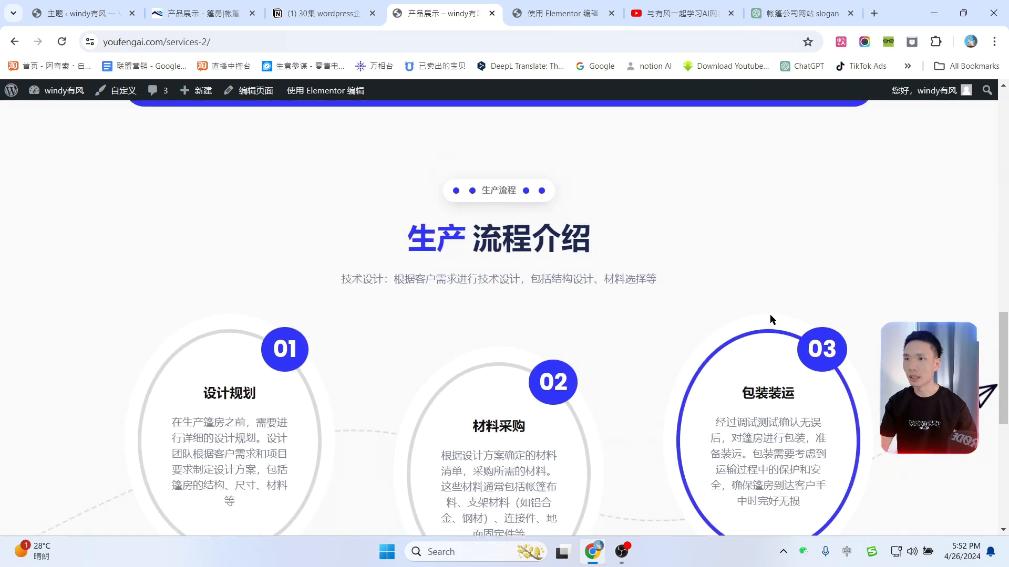
scroll(746, 318, down, 8)
scroll(716, 321, up, 8)
scroll(716, 320, up, 12)
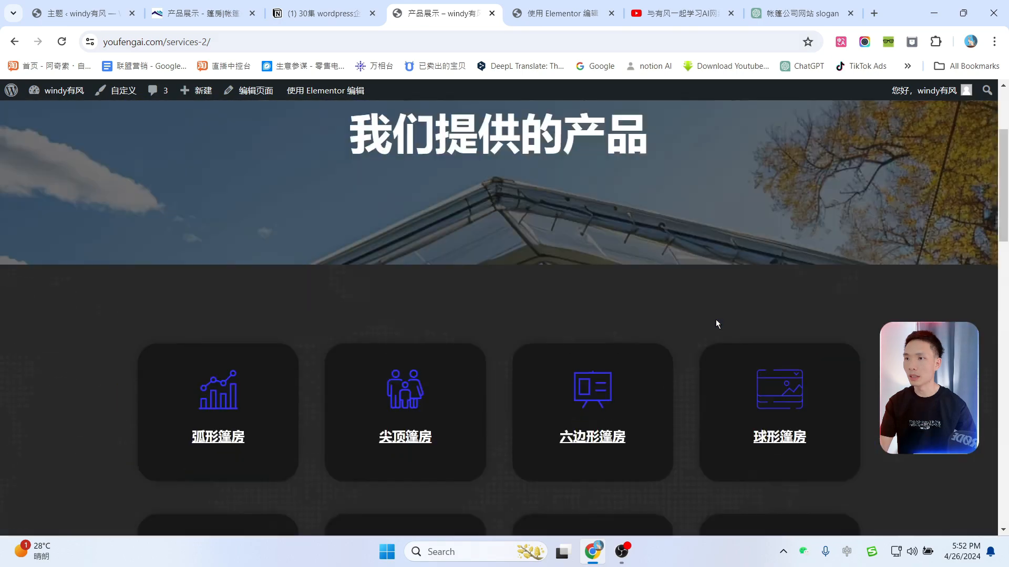
Step: Review the 工程案例 page, then return to the Elementor editor tab
click(411, 131)
scroll(639, 246, down, 10)
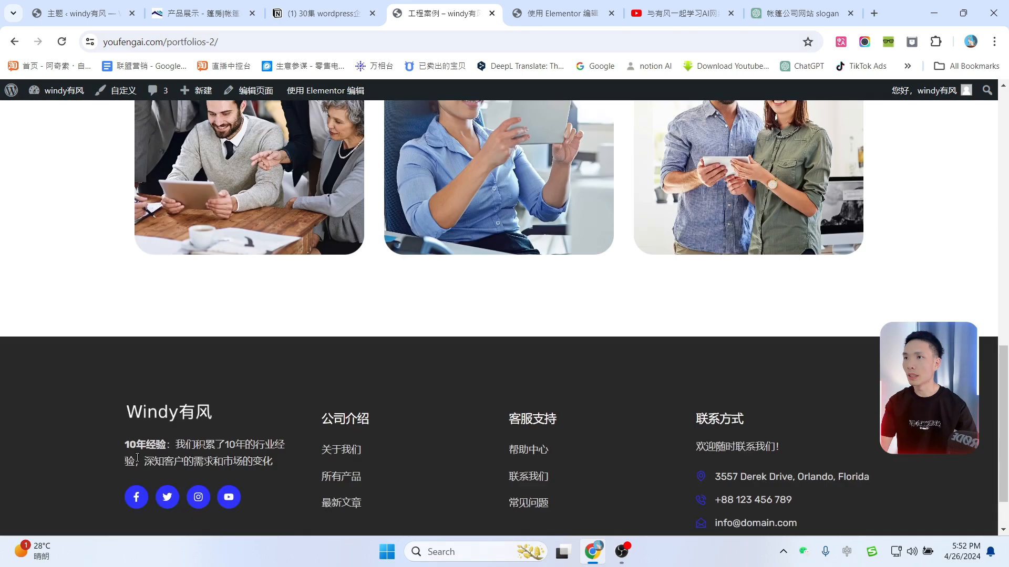
scroll(655, 320, up, 10)
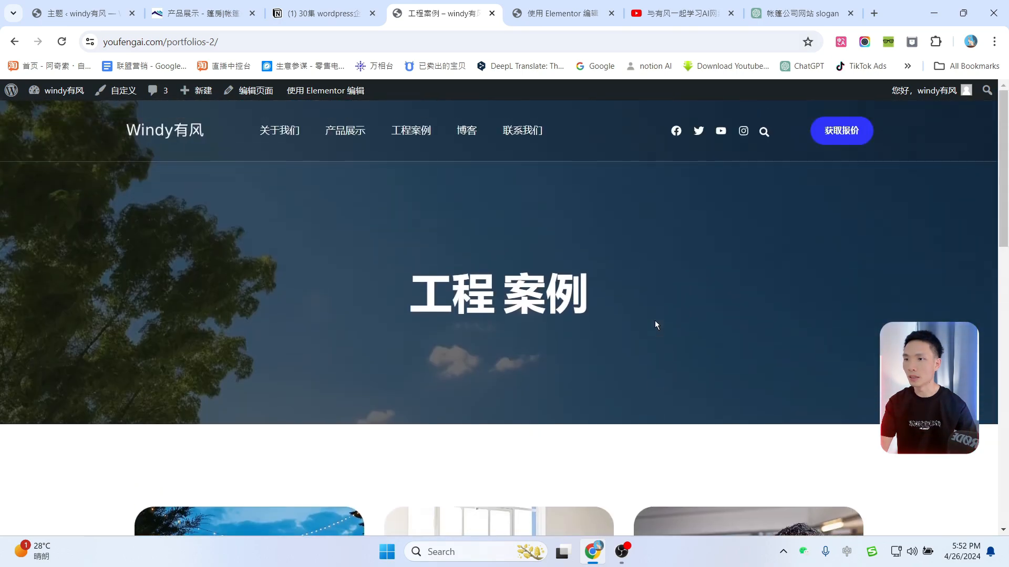
key(ctrl+Tab)
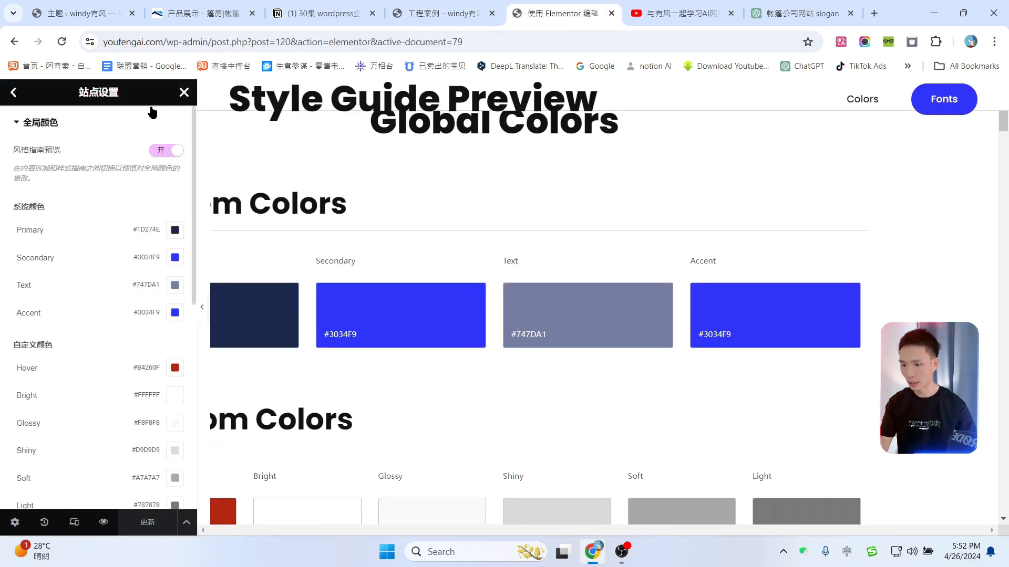
Step: Navigate from Site Settings to the Site Identity settings in Elementor
click(13, 93)
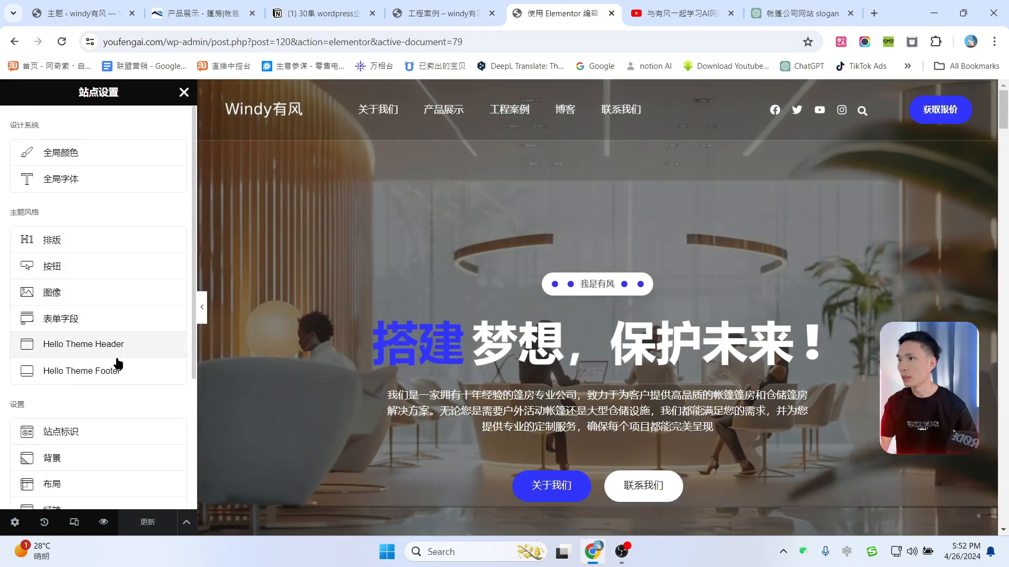
click(62, 434)
click(662, 13)
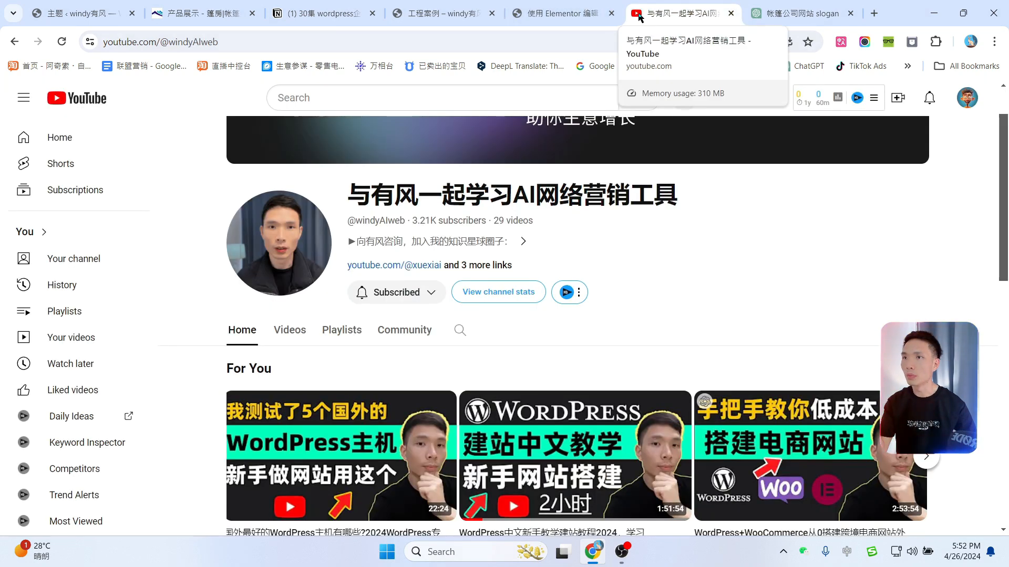
click(554, 15)
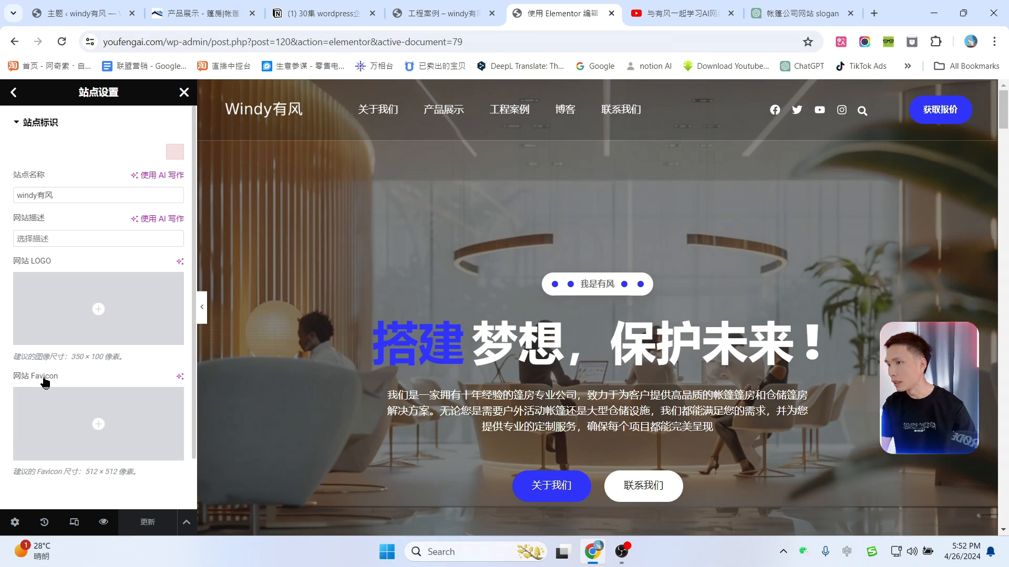
Step: Make the white-tents-with-red-lighting image the favicon, save, and reopen the live homepage
click(100, 452)
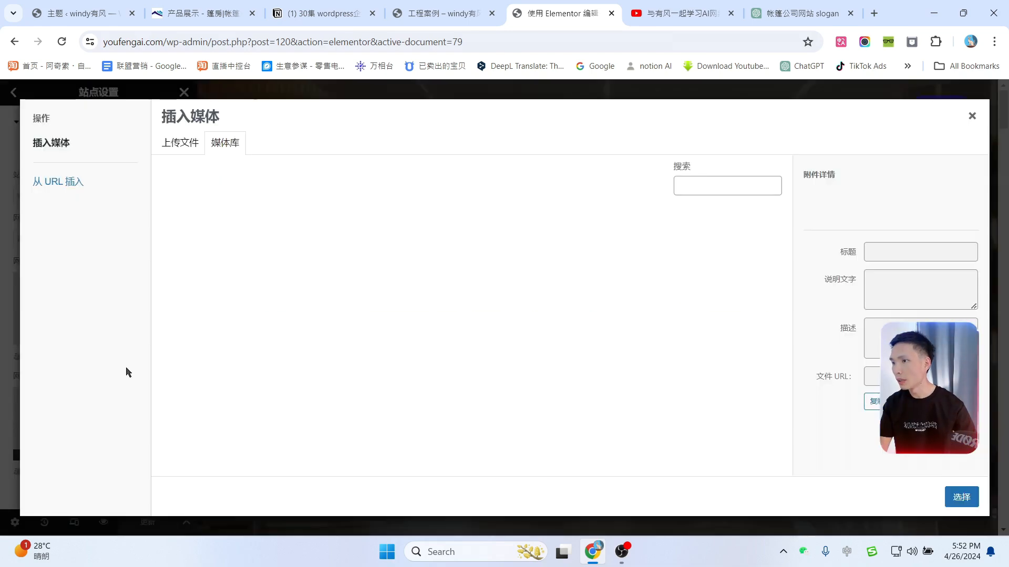
scroll(646, 387, down, 5)
scroll(645, 386, down, 3)
scroll(645, 386, up, 4)
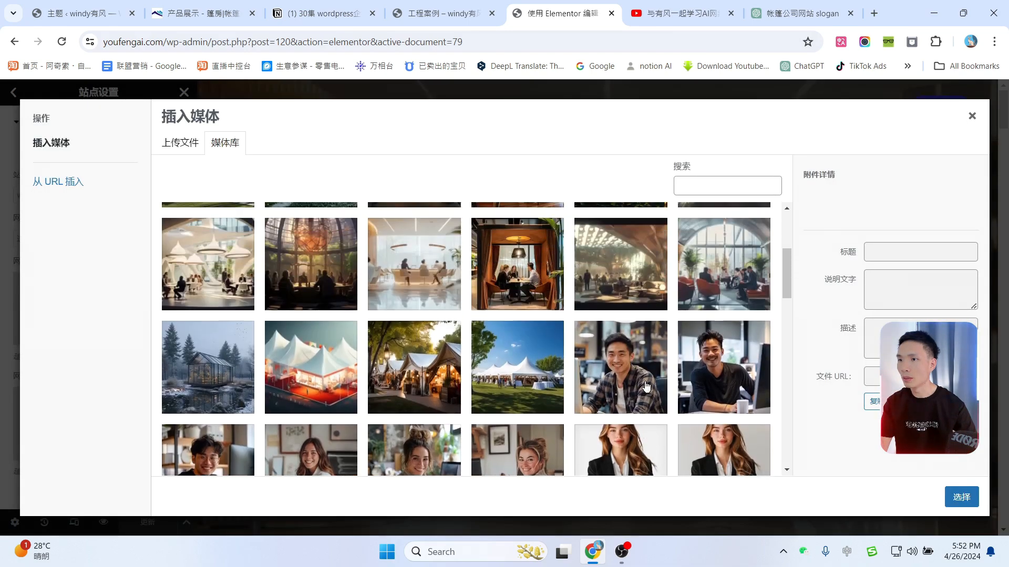
click(312, 368)
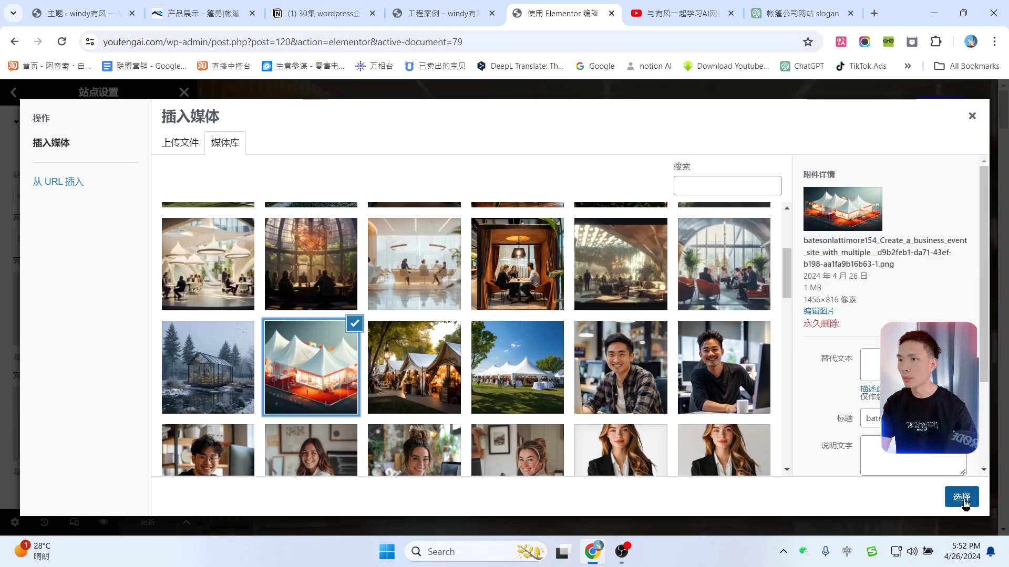
click(961, 497)
click(144, 530)
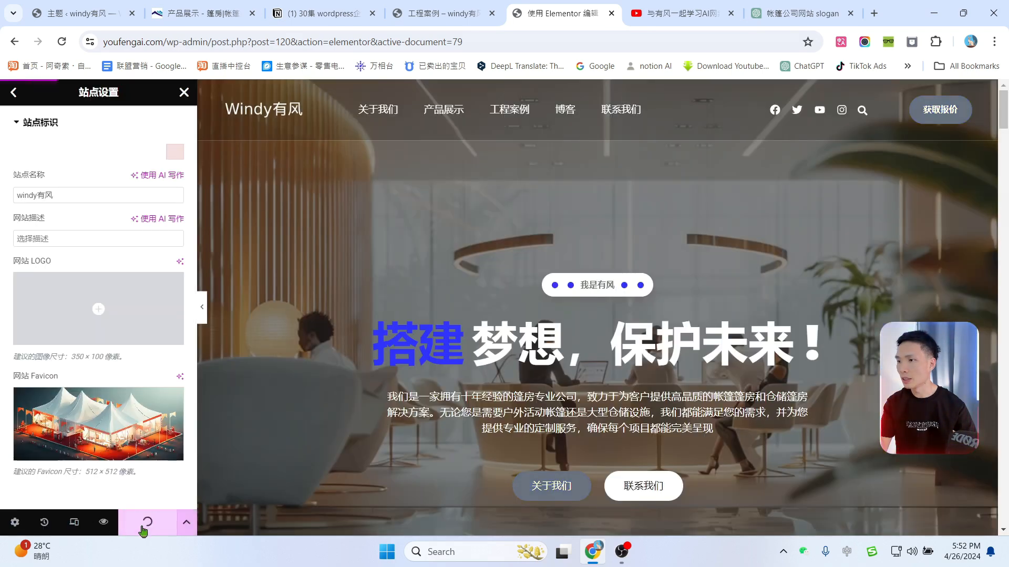
click(471, 3)
click(163, 129)
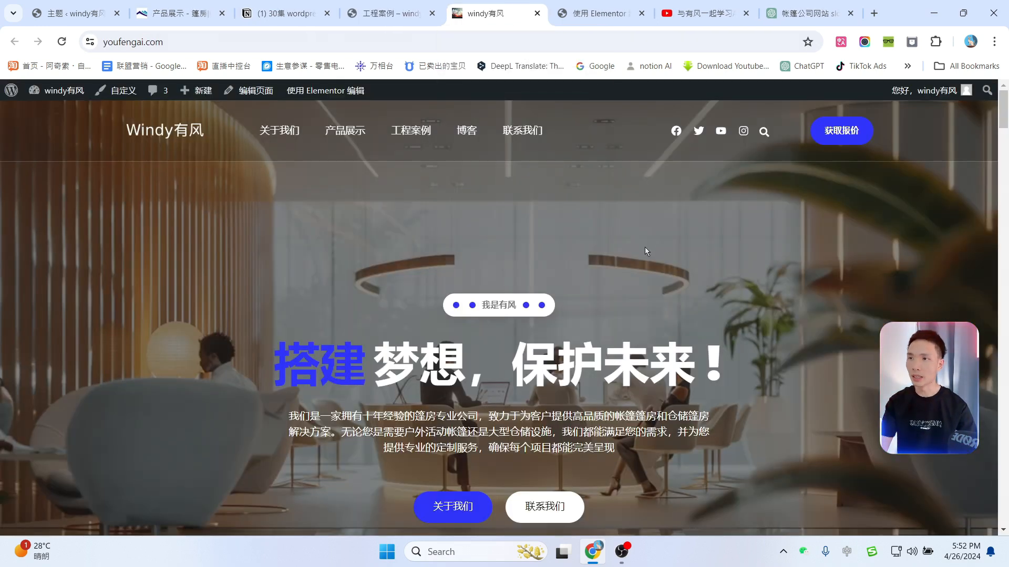
scroll(644, 248, down, 6)
scroll(644, 247, up, 6)
scroll(646, 246, down, 20)
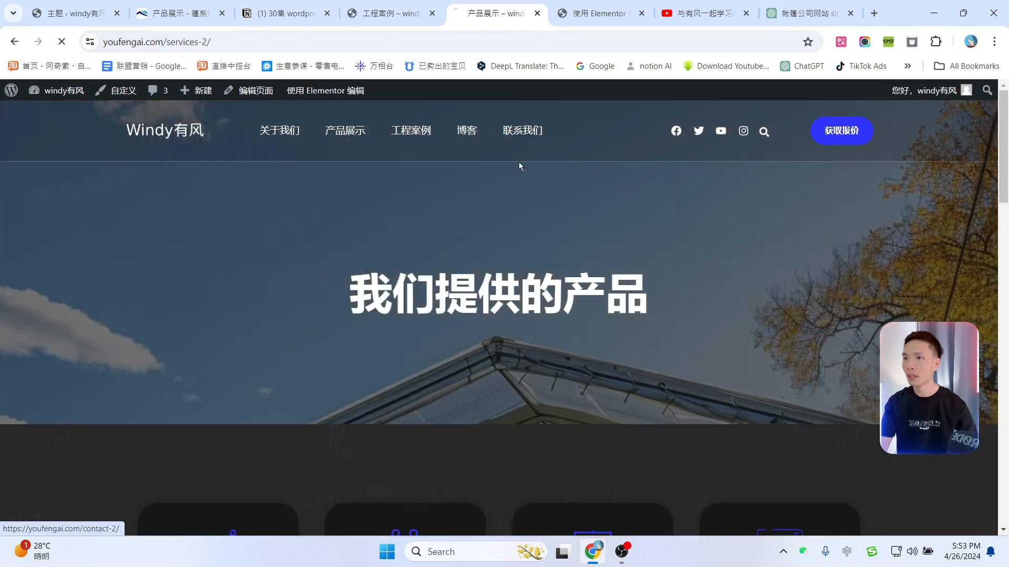
click(518, 164)
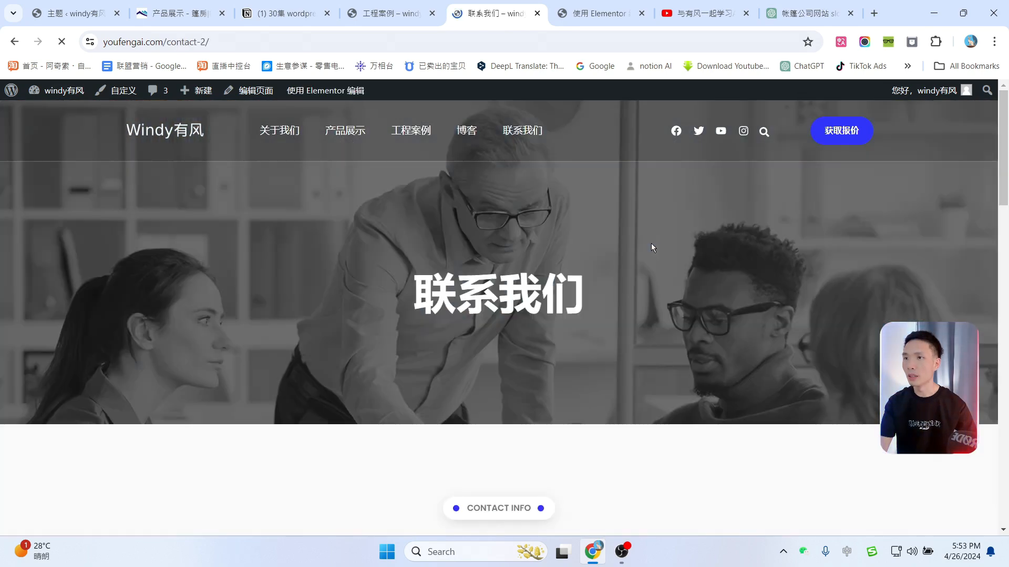
scroll(662, 263, down, 10)
scroll(706, 310, down, 7)
scroll(707, 314, up, 5)
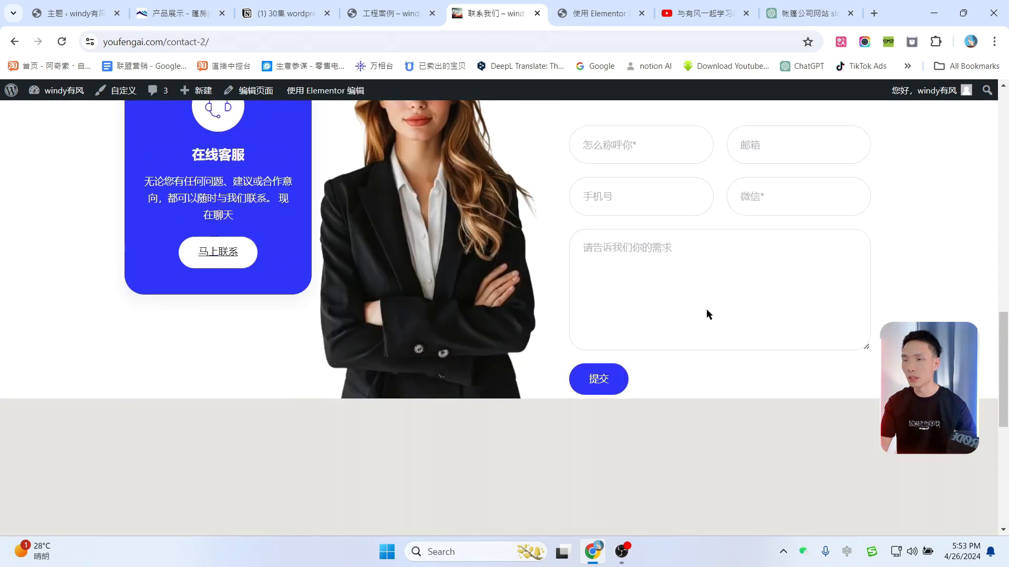
scroll(706, 314, down, 1)
scroll(707, 315, down, 5)
scroll(767, 250, up, 15)
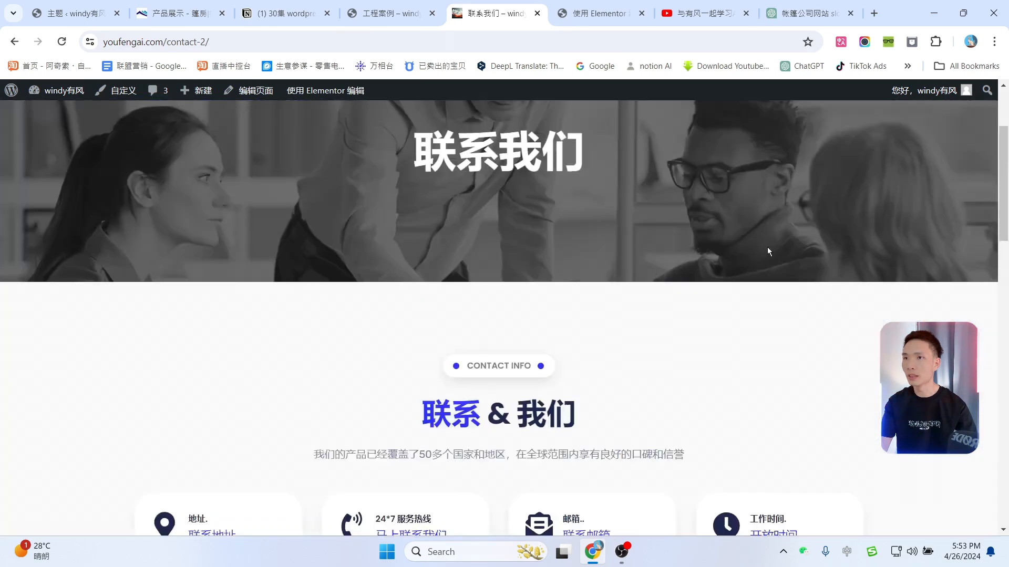
click(174, 6)
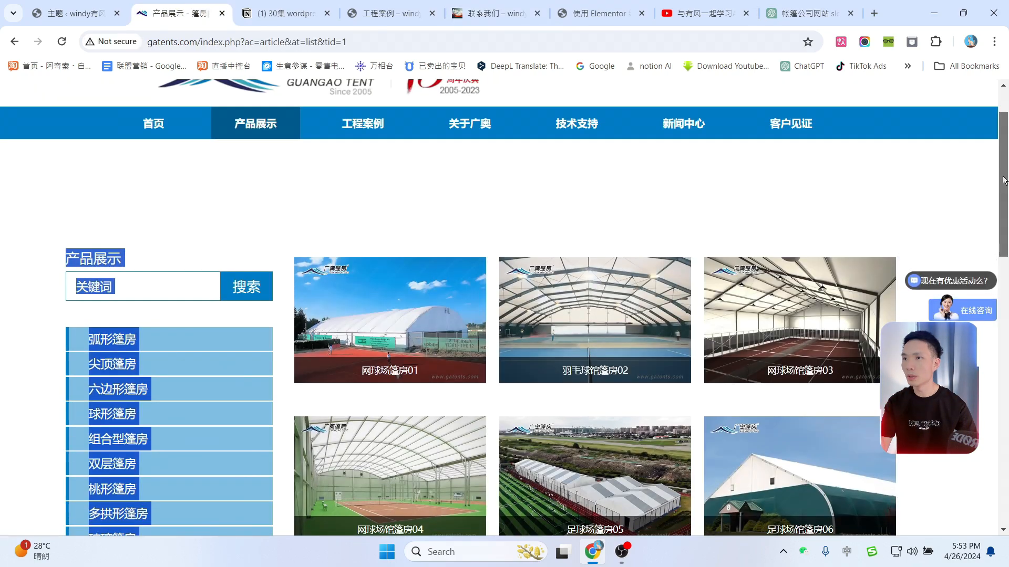
scroll(489, 281, down, 9)
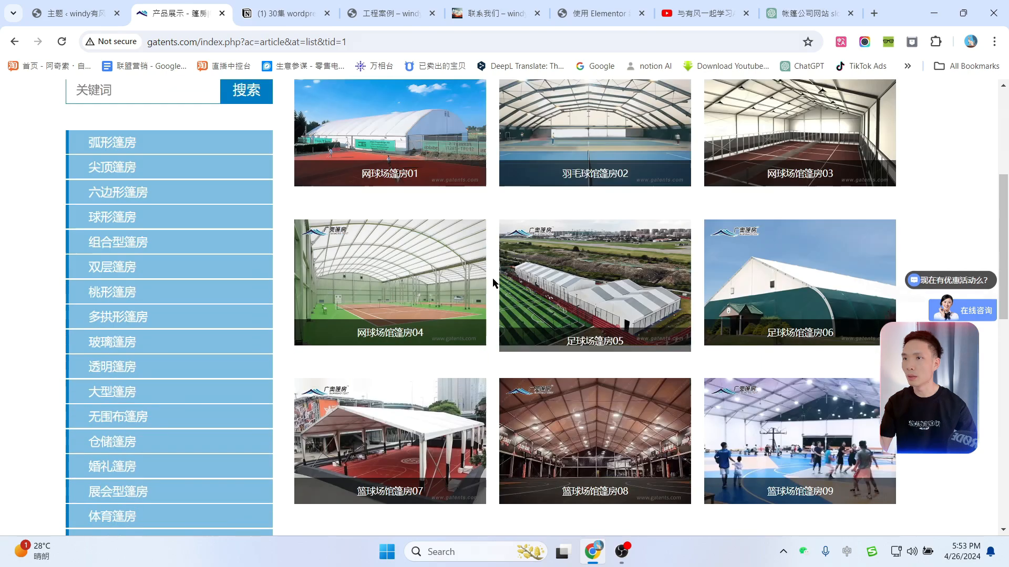
scroll(490, 280, up, 3)
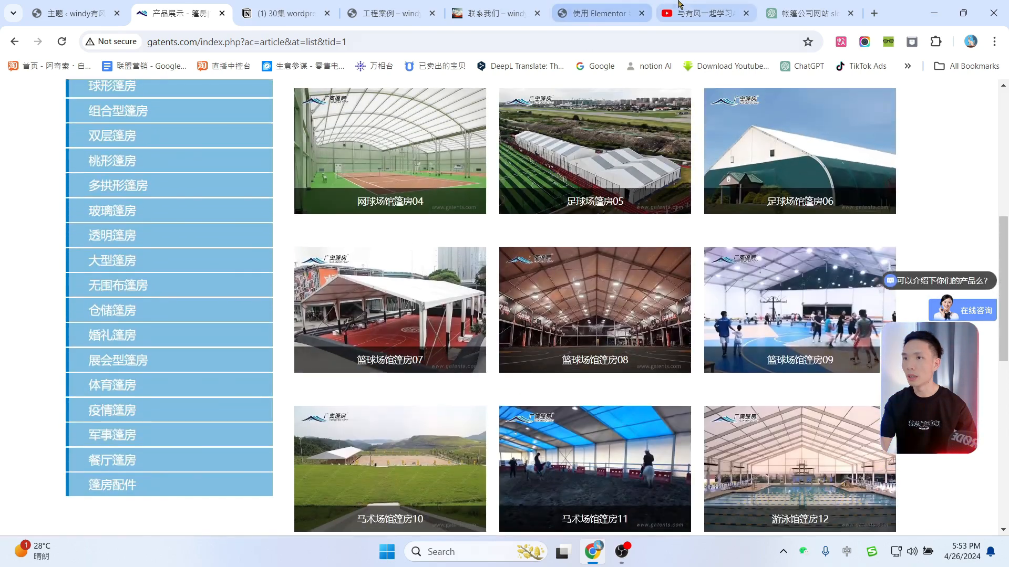
click(599, 13)
click(496, 13)
scroll(641, 282, down, 10)
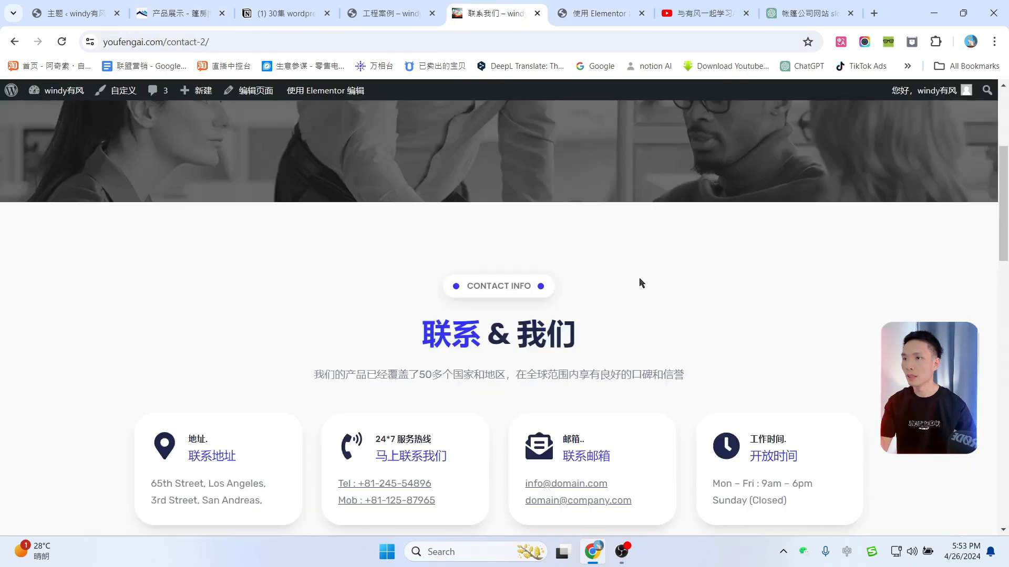
scroll(417, 204, up, 10)
scroll(382, 153, down, 2)
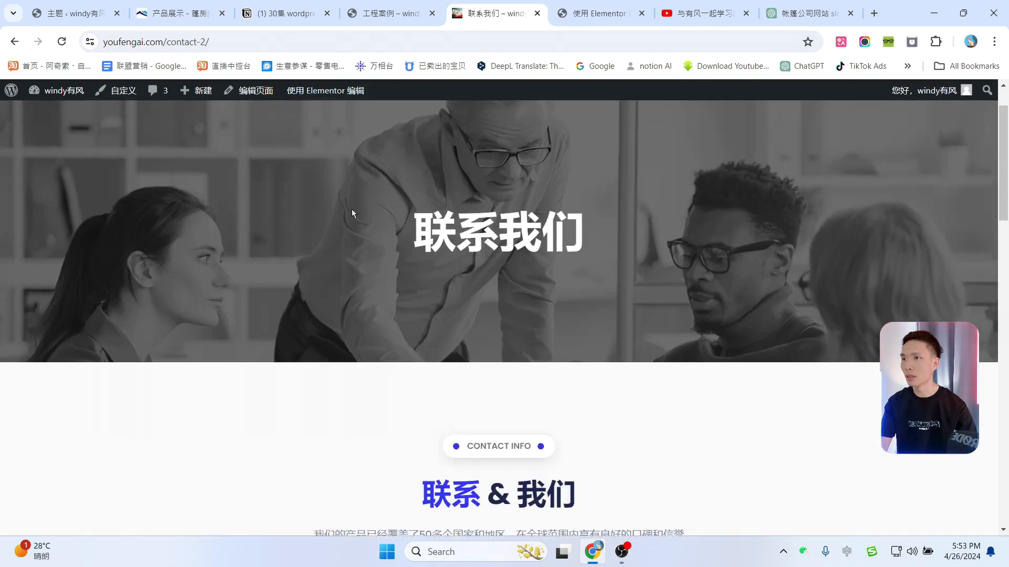
scroll(352, 209, up, 2)
click(344, 147)
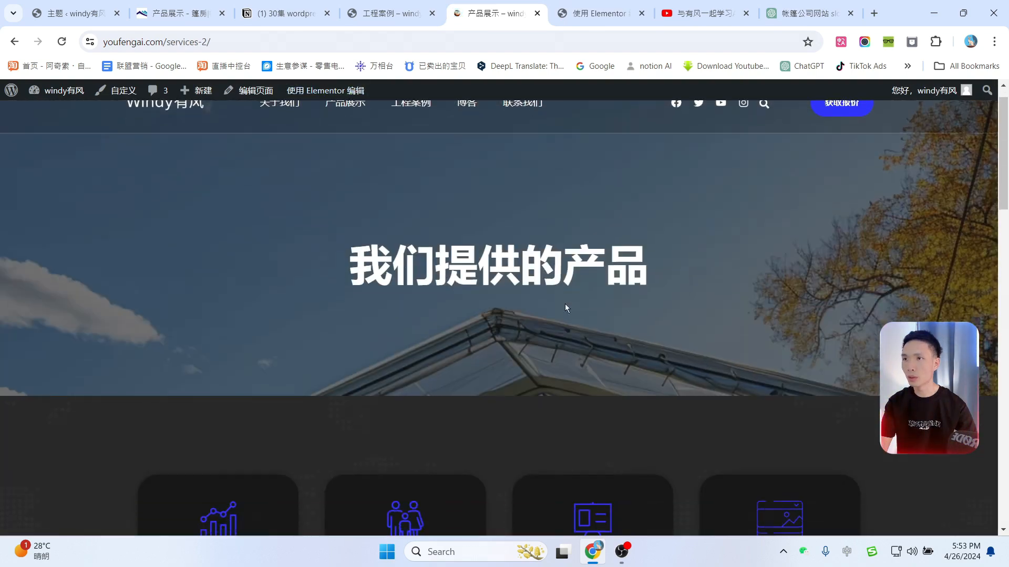
scroll(698, 345, down, 12)
scroll(721, 352, up, 6)
scroll(720, 349, up, 15)
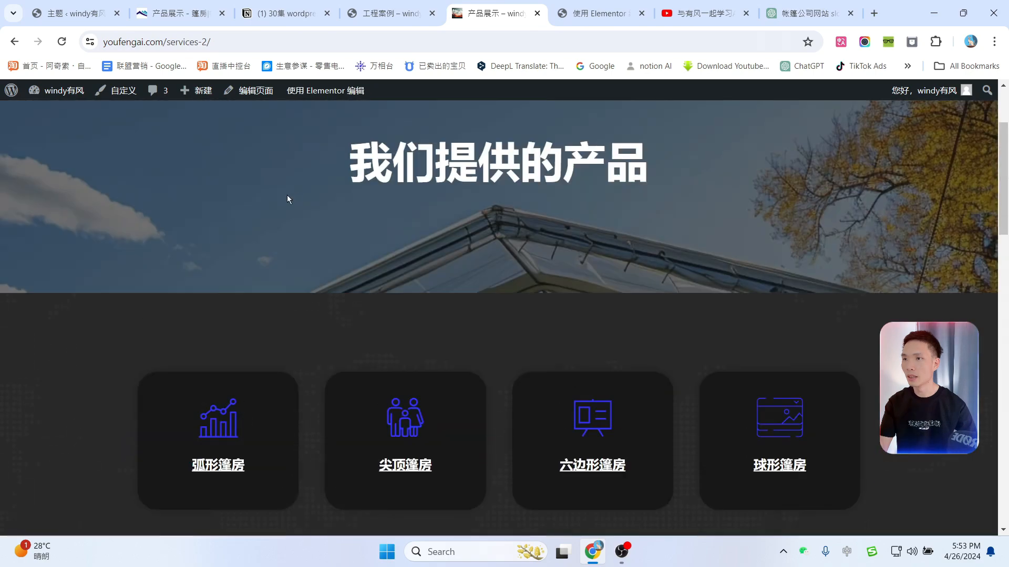
click(169, 130)
scroll(785, 325, down, 15)
scroll(786, 326, down, 20)
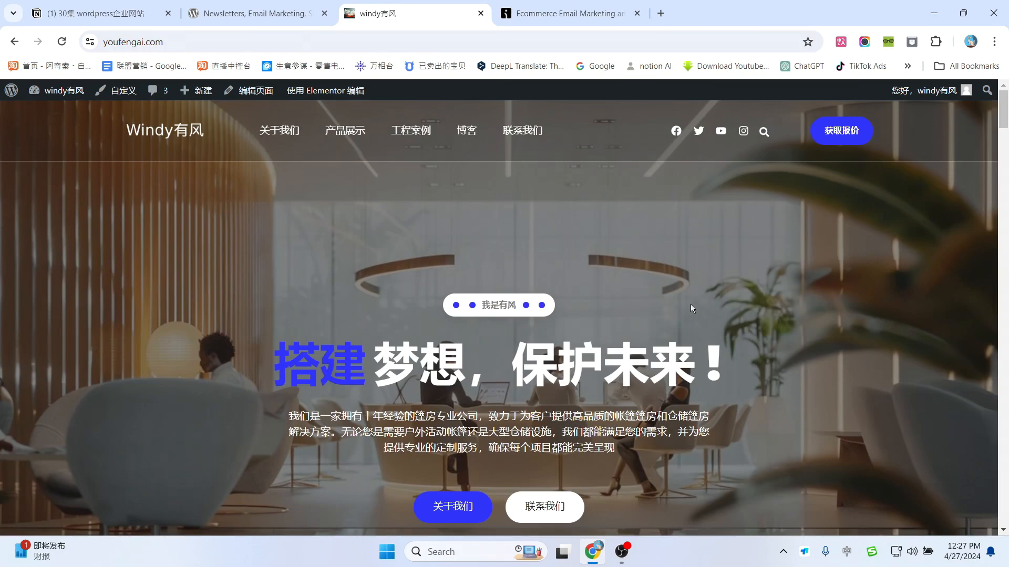
Step: Scroll through every live homepage section, then bring up the Omnisend email marketing tab
scroll(690, 304, down, 5)
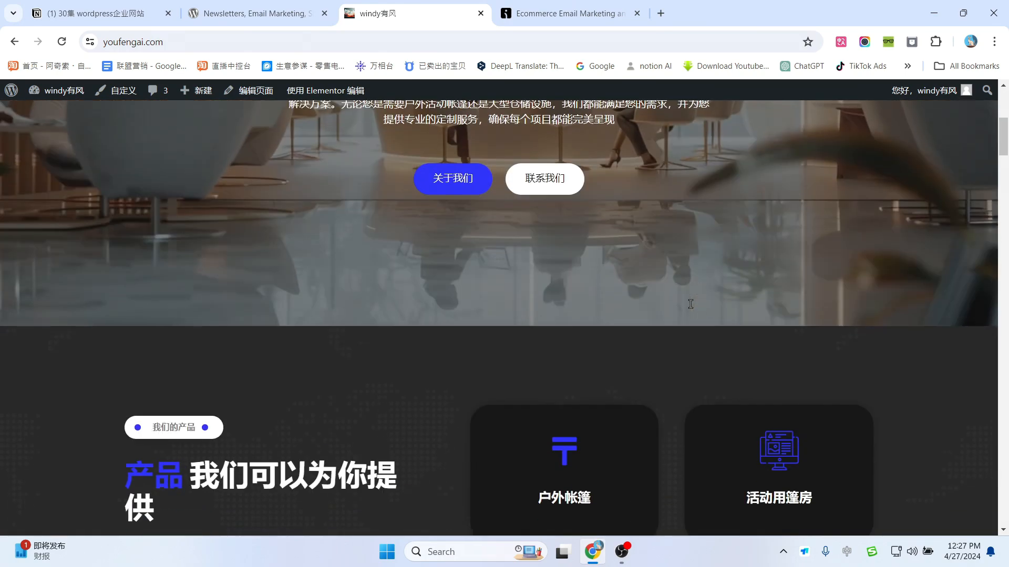
scroll(690, 305, down, 4)
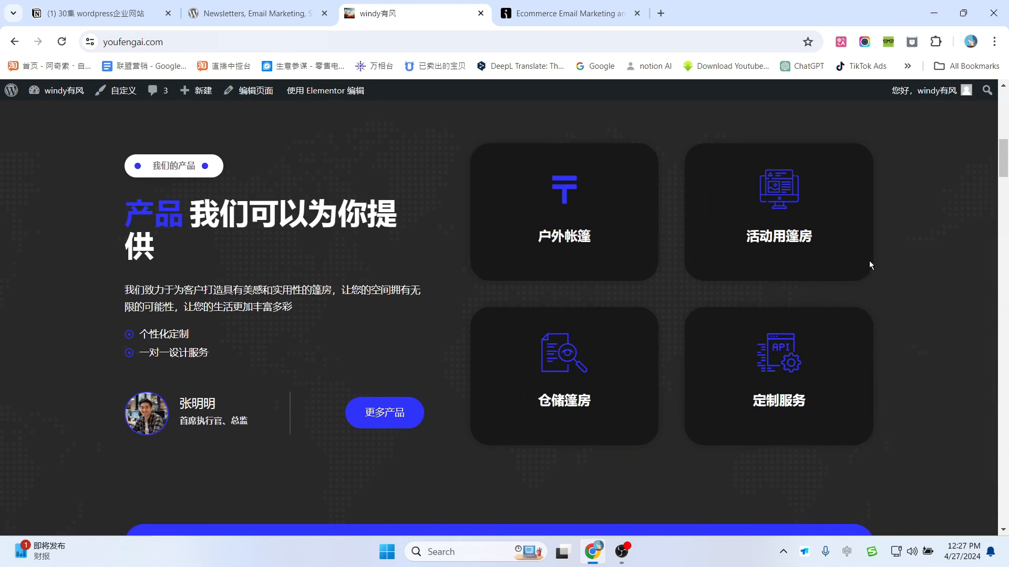
scroll(869, 261, up, 9)
scroll(763, 213, up, 2)
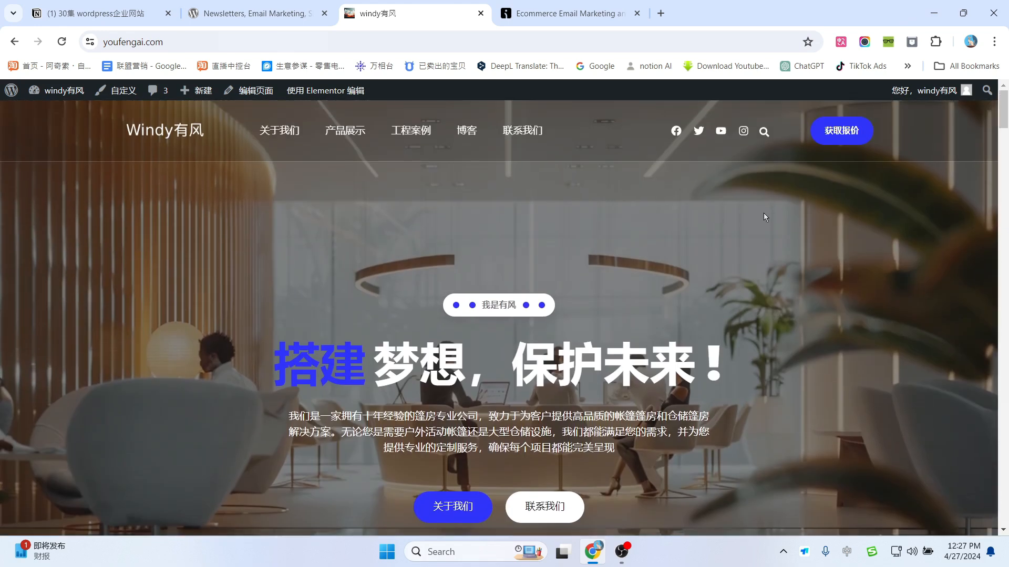
scroll(770, 213, down, 2)
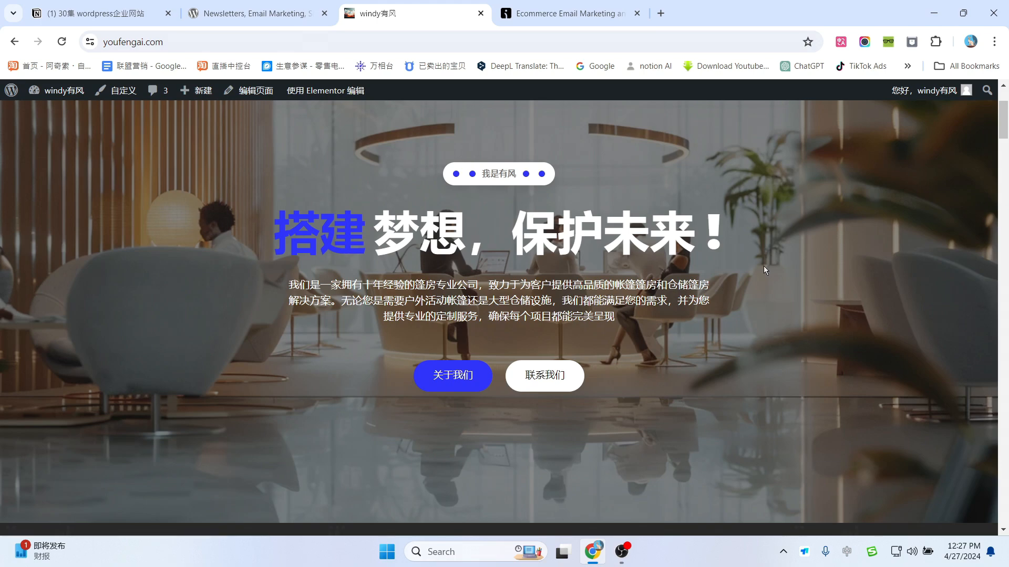
scroll(870, 334, down, 7)
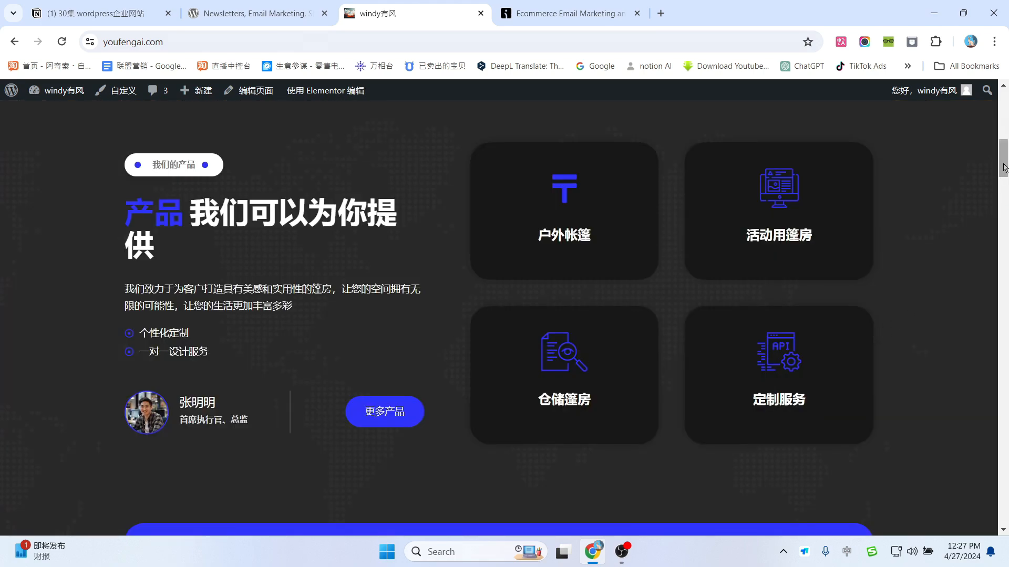
drag(1004, 168, 1005, 181)
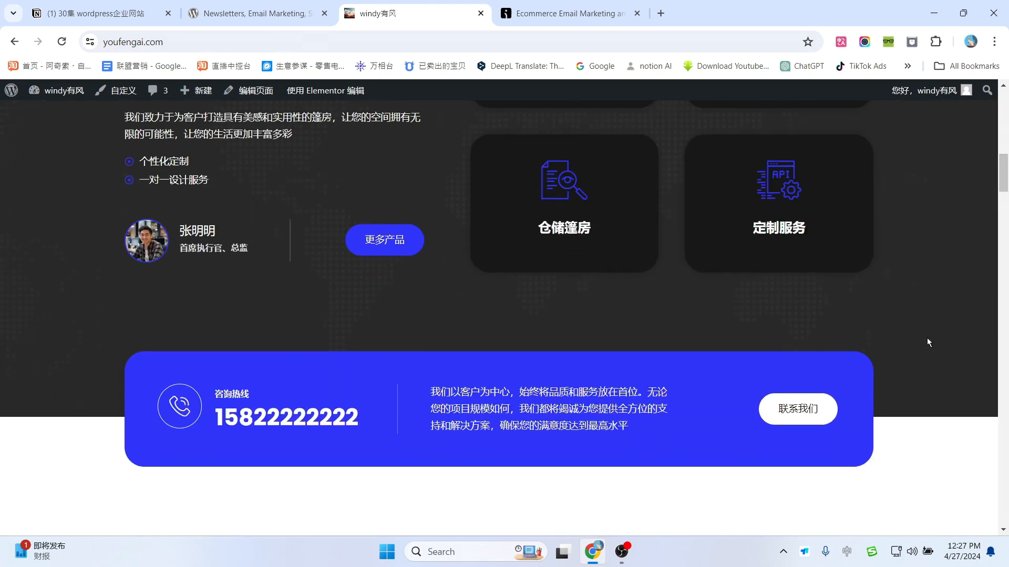
scroll(927, 340, down, 3)
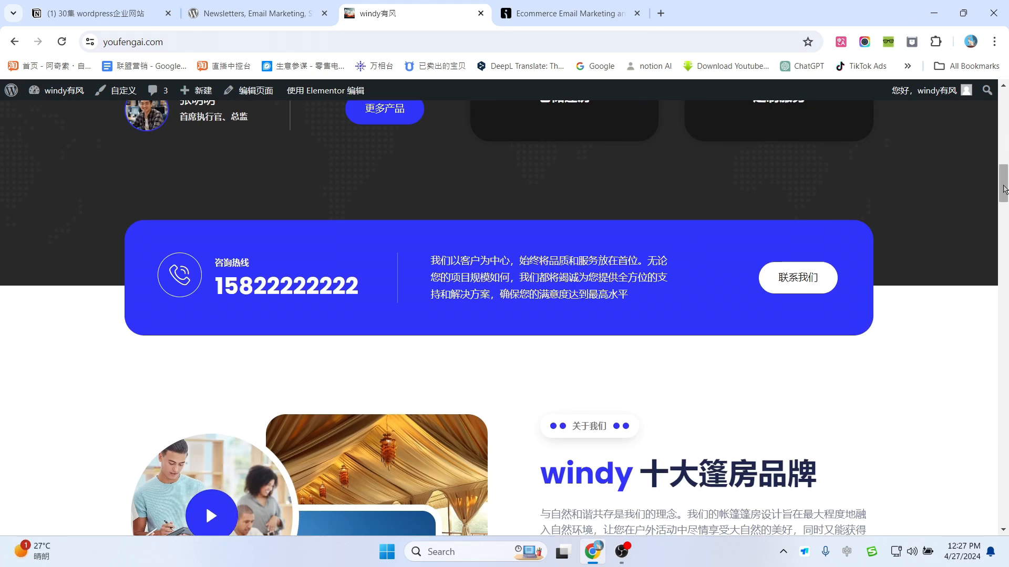
drag(1004, 189, 1005, 114)
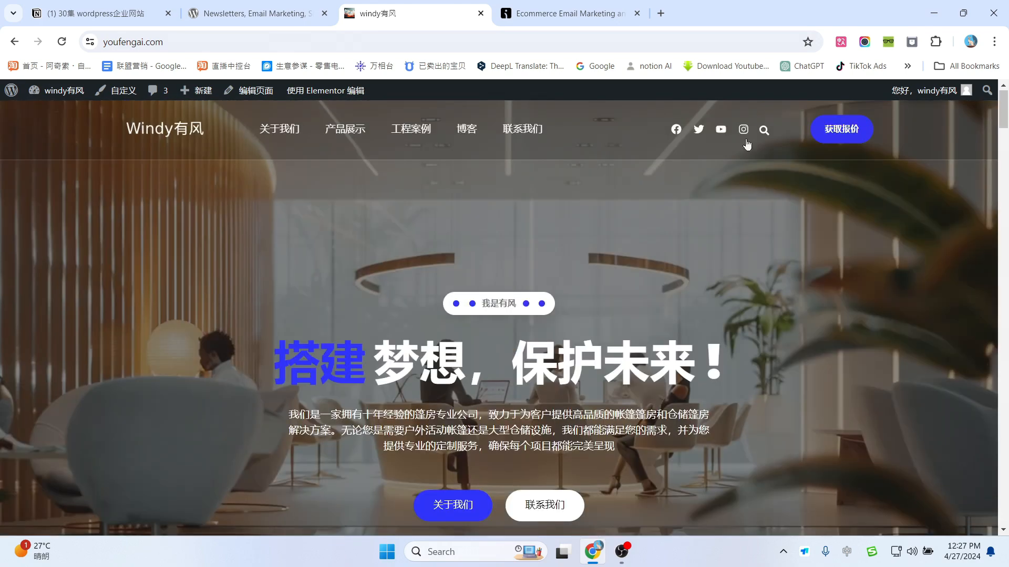
click(564, 20)
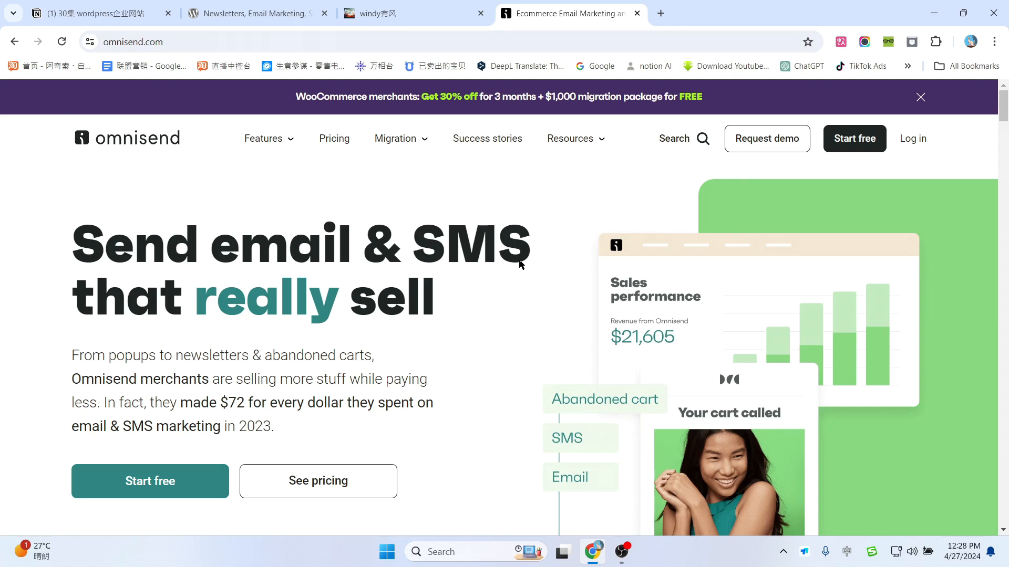
Step: Scroll the Omnisend sign-up page down and back to reach the personal details form
scroll(564, 304, down, 8)
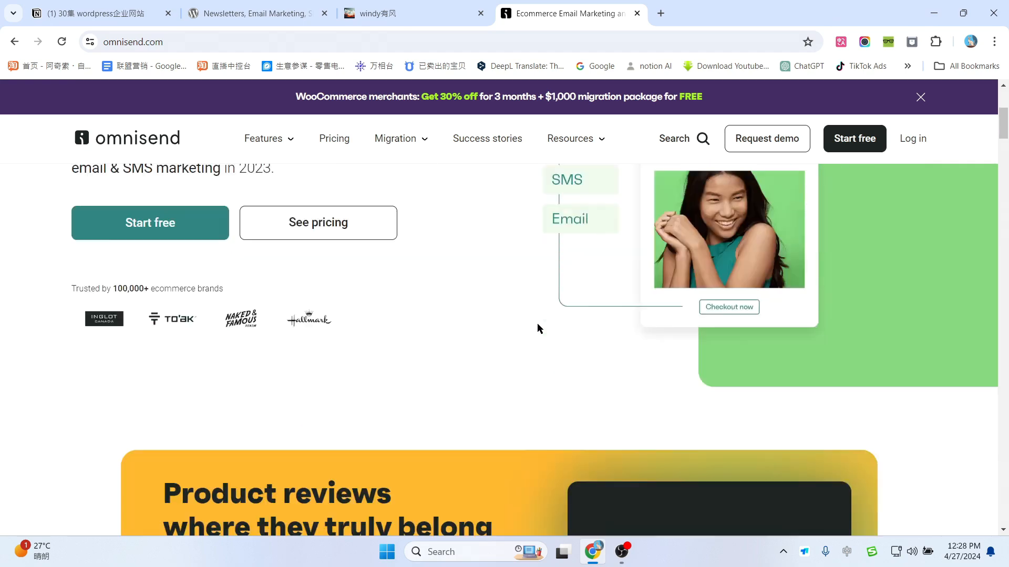
scroll(534, 376, down, 5)
scroll(534, 376, up, 12)
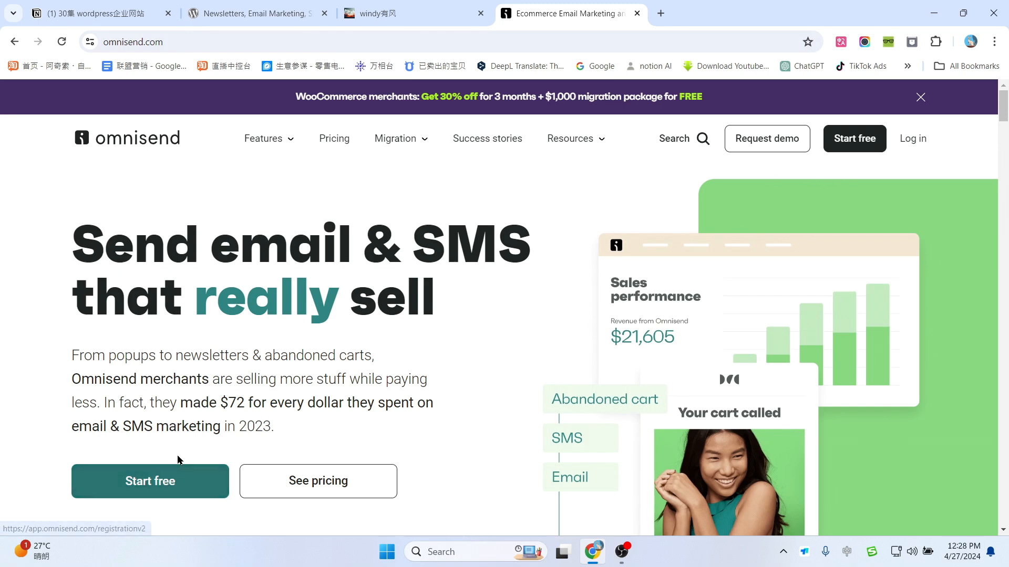
scroll(181, 463, down, 1)
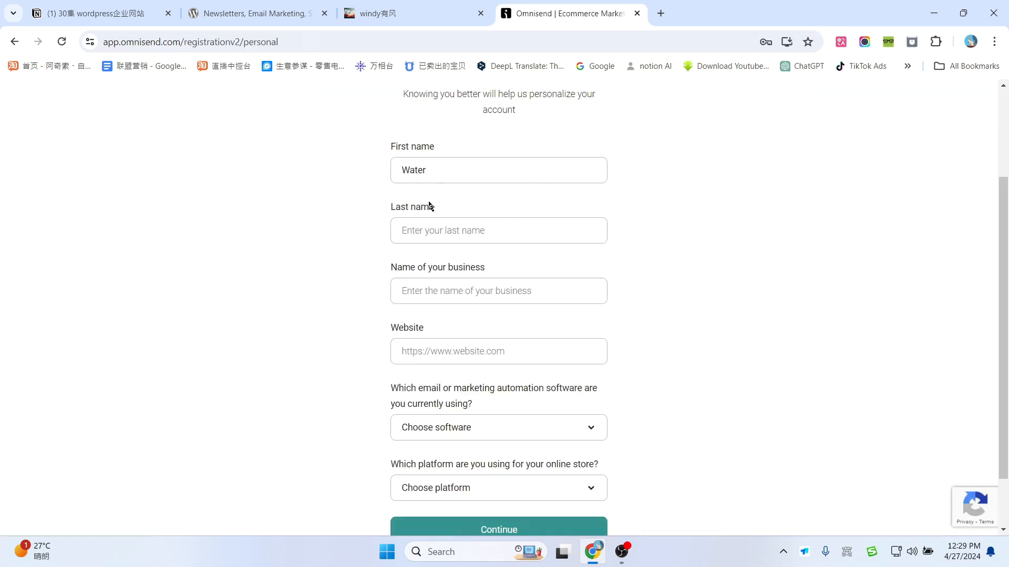
Step: Enter the last name, paste the business name, and paste youfengai.com as the website
click(415, 226)
text(feng)
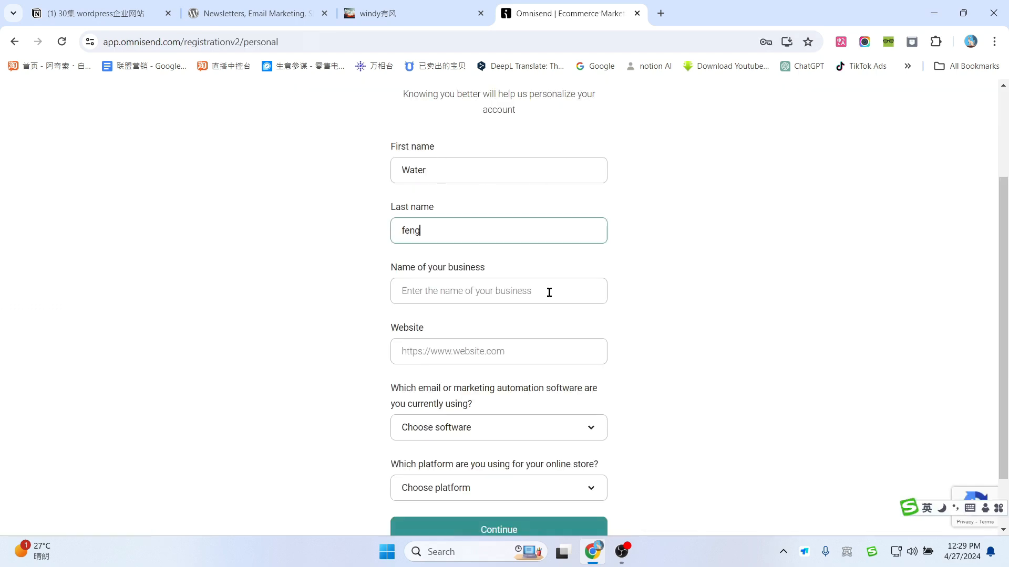
click(484, 291)
text(windy有风)
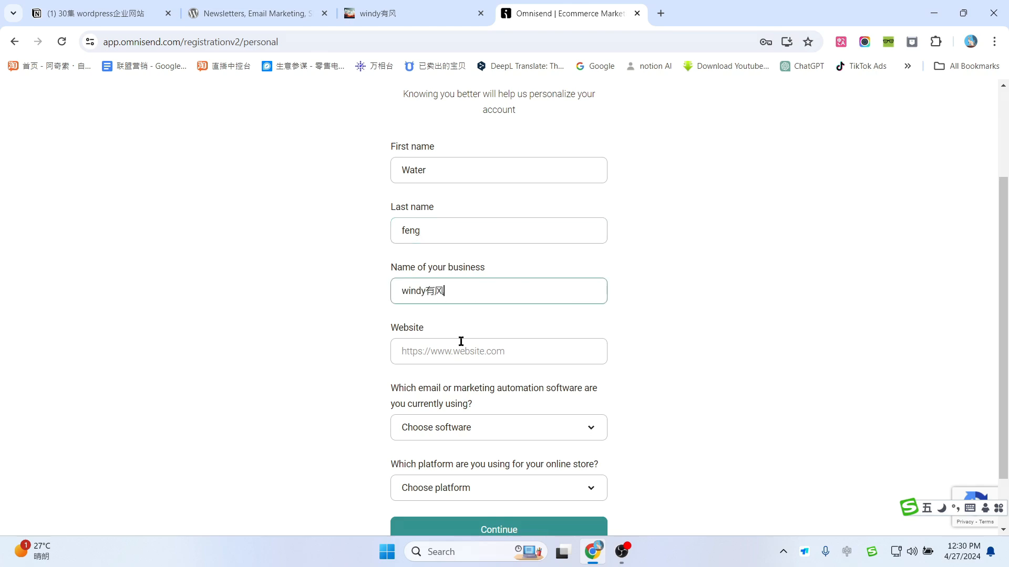
click(412, 6)
click(121, 42)
key(ctrl+c)
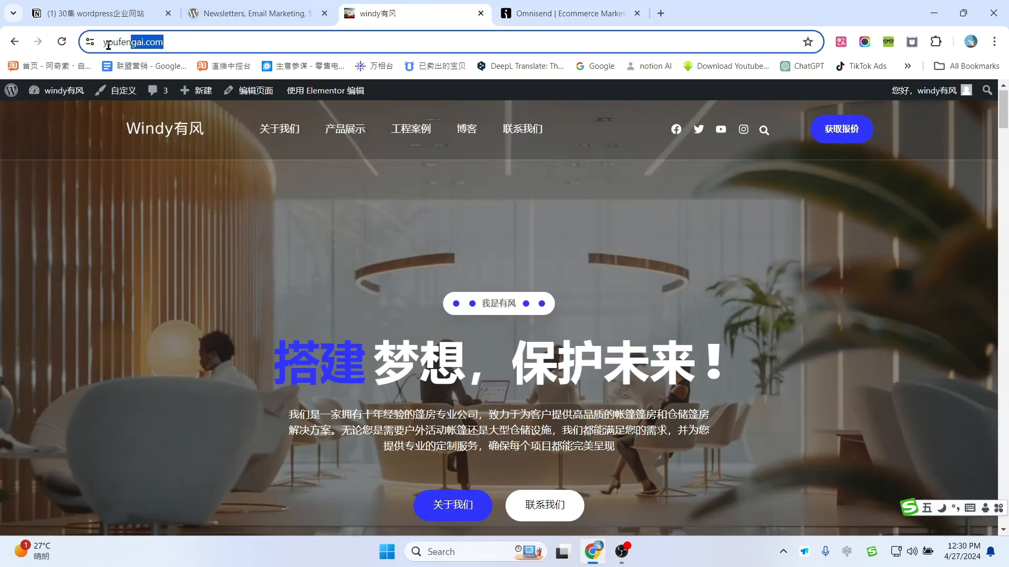
click(531, 7)
click(469, 348)
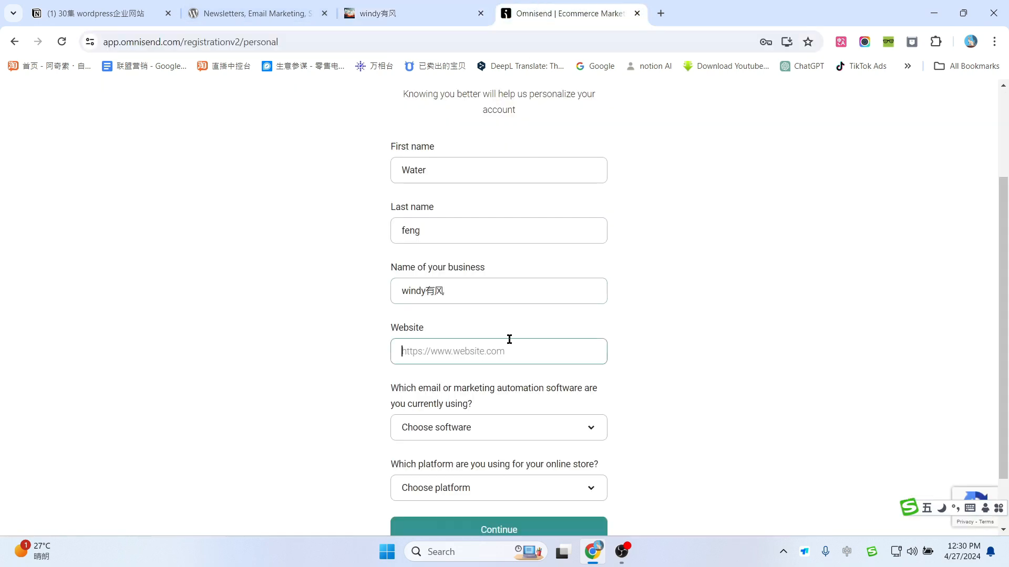
key(ctrl+v)
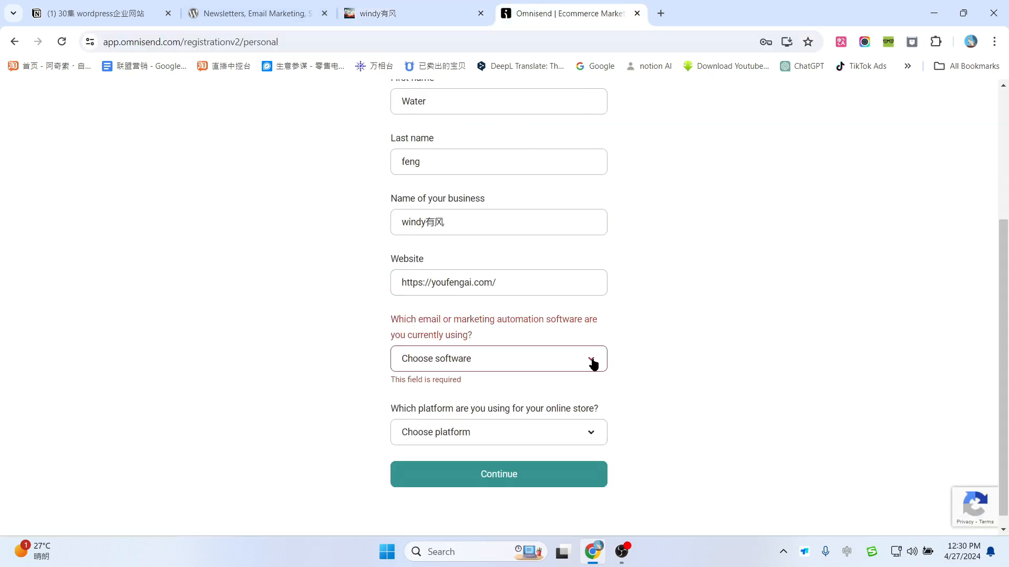
Step: Choose None as marketing software and WordPress (without WooCommerce) as platform, then continue
click(593, 364)
scroll(489, 273, down, 2)
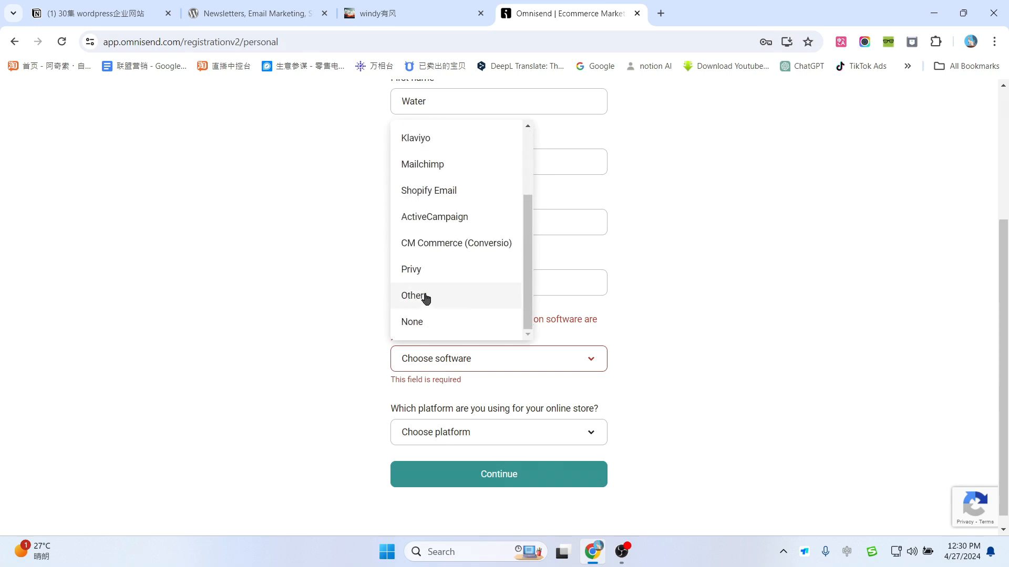
click(420, 321)
click(576, 420)
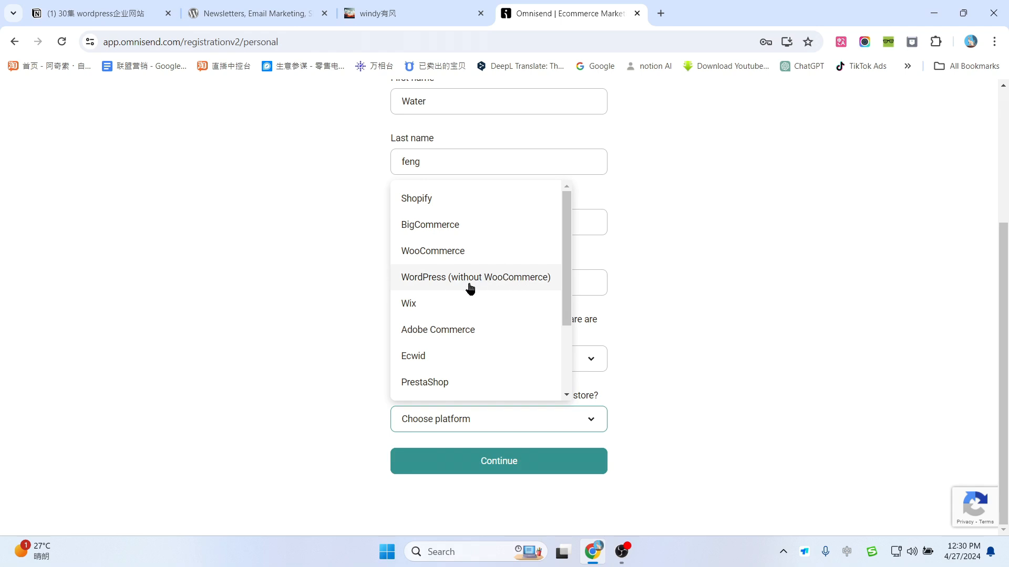
click(436, 282)
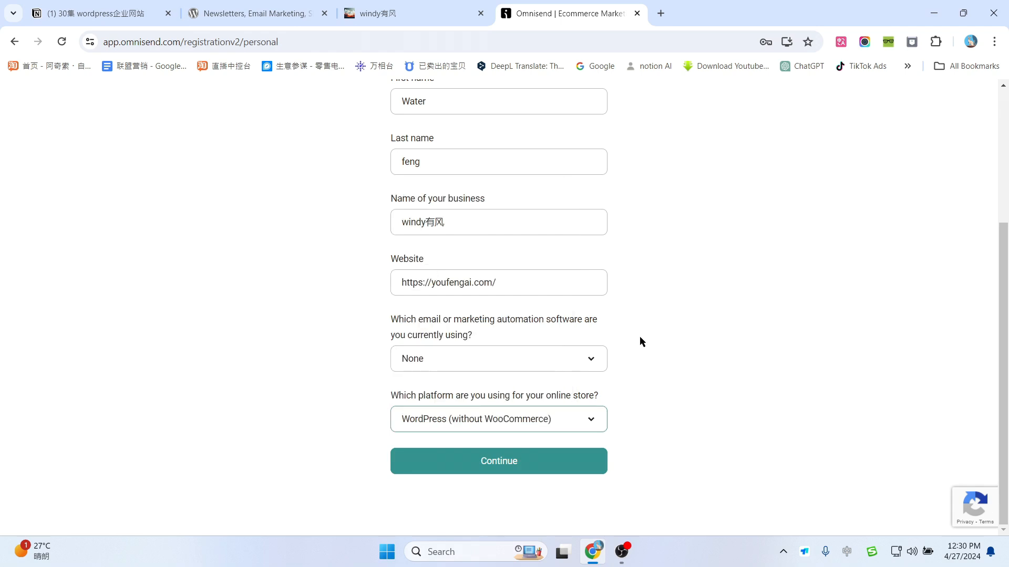
click(506, 476)
scroll(607, 282, down, 3)
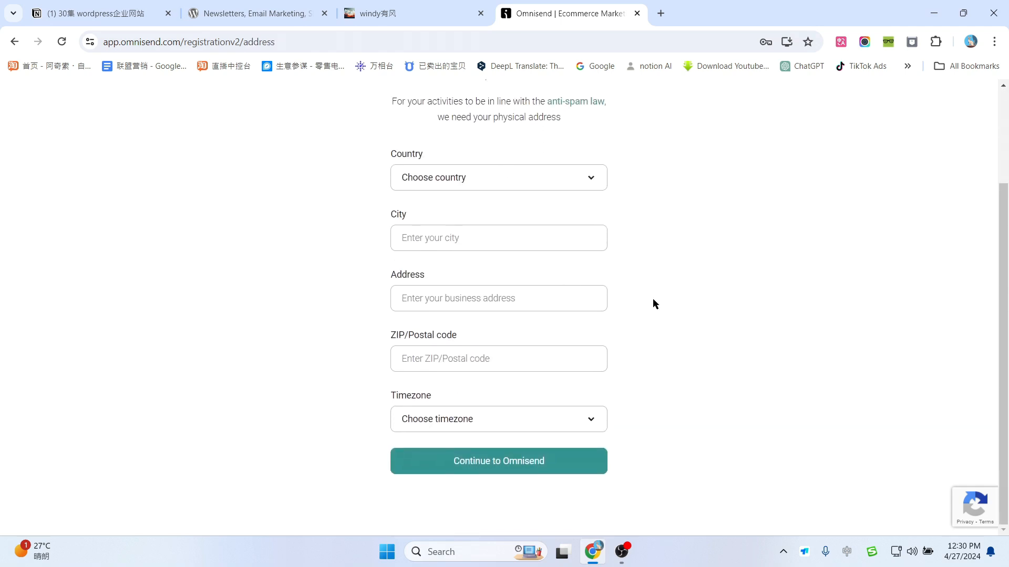
Step: Generate a random United States address on an address generator site
scroll(653, 303, up, 2)
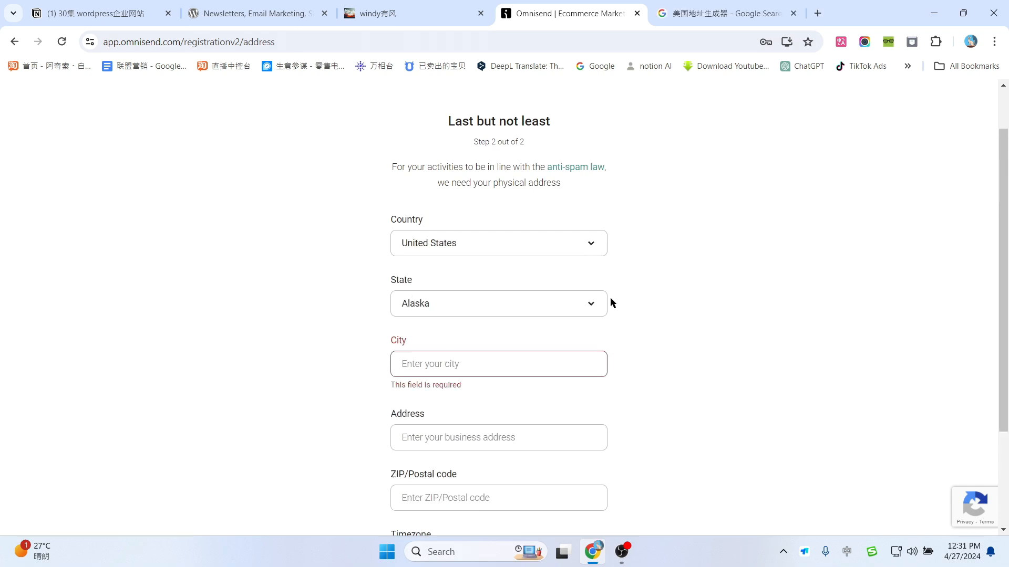
scroll(376, 289, down, 2)
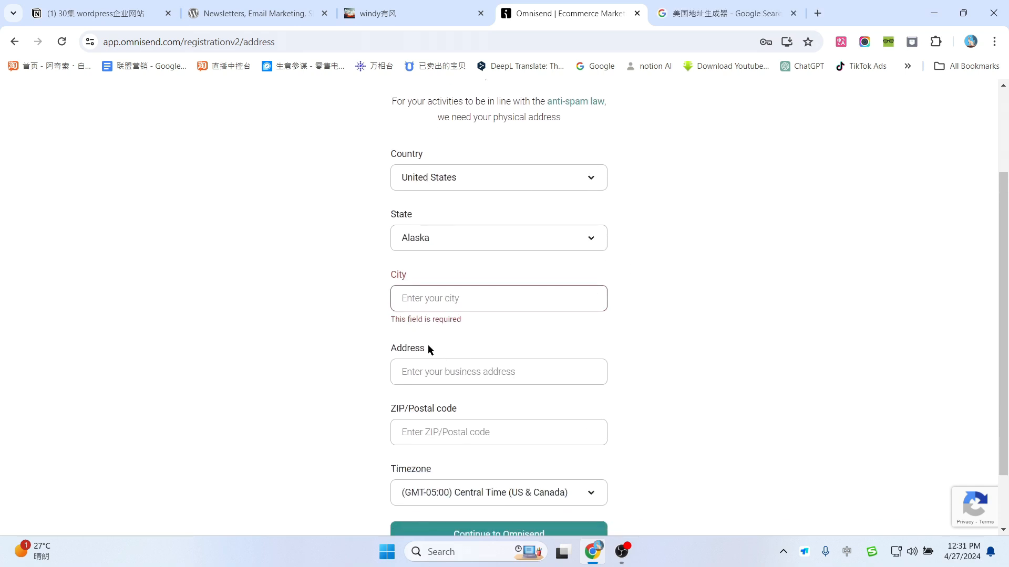
click(693, 13)
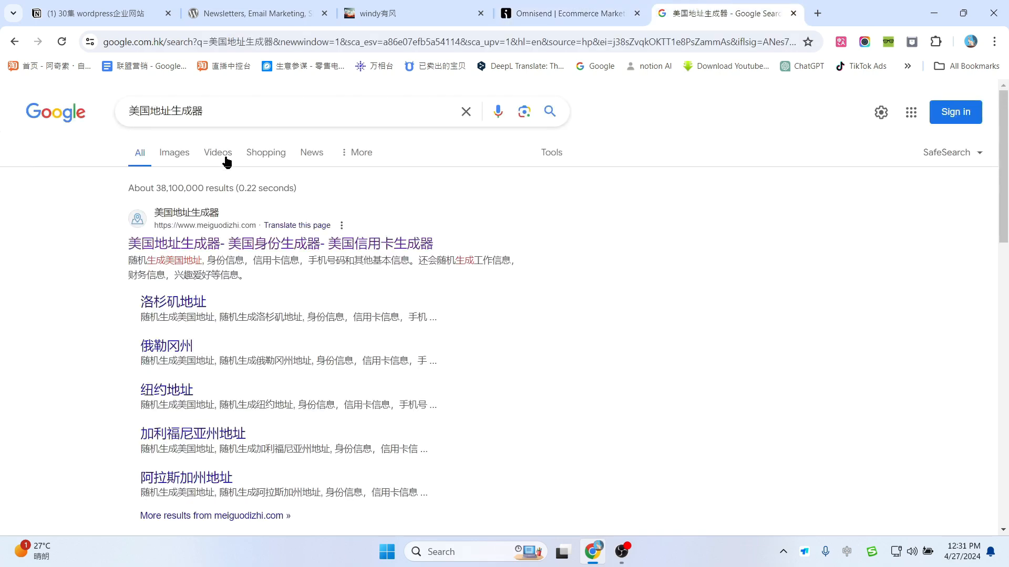
click(209, 244)
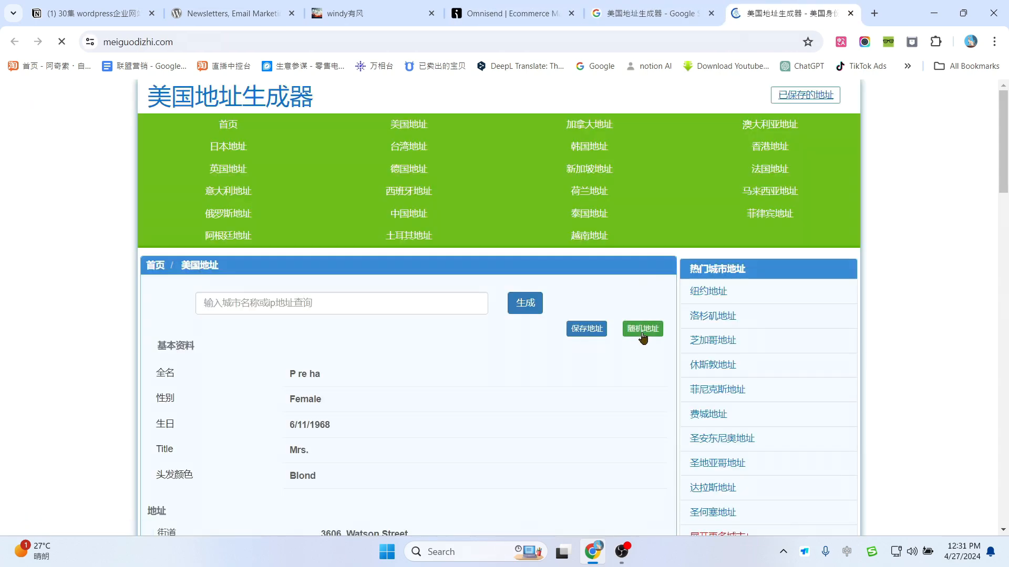
click(642, 328)
scroll(642, 337, down, 3)
scroll(412, 310, down, 1)
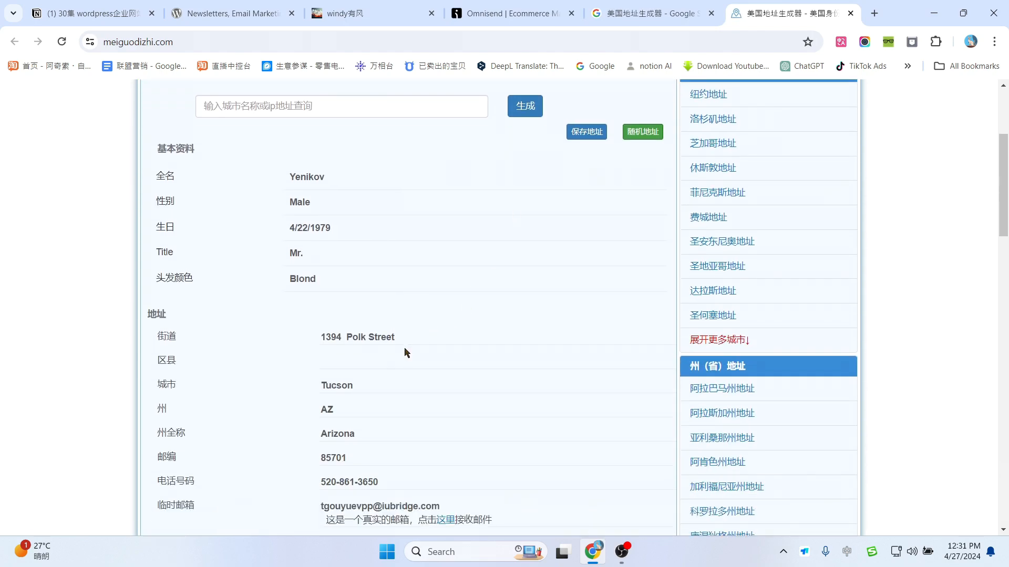
scroll(377, 413, down, 1)
Step: Copy the generated Tucson city and street address into the form and finish registration
key(ctrl+shift+Tab)
key(ctrl+shift+Tab)
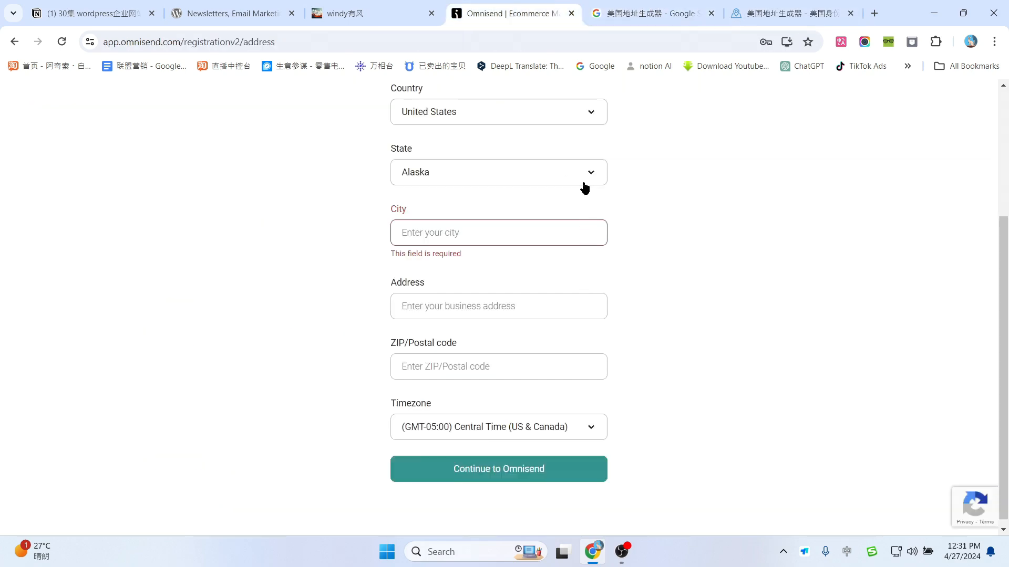
key(ctrl+Tab)
key(ctrl+Tab)
drag(321, 323, 373, 317)
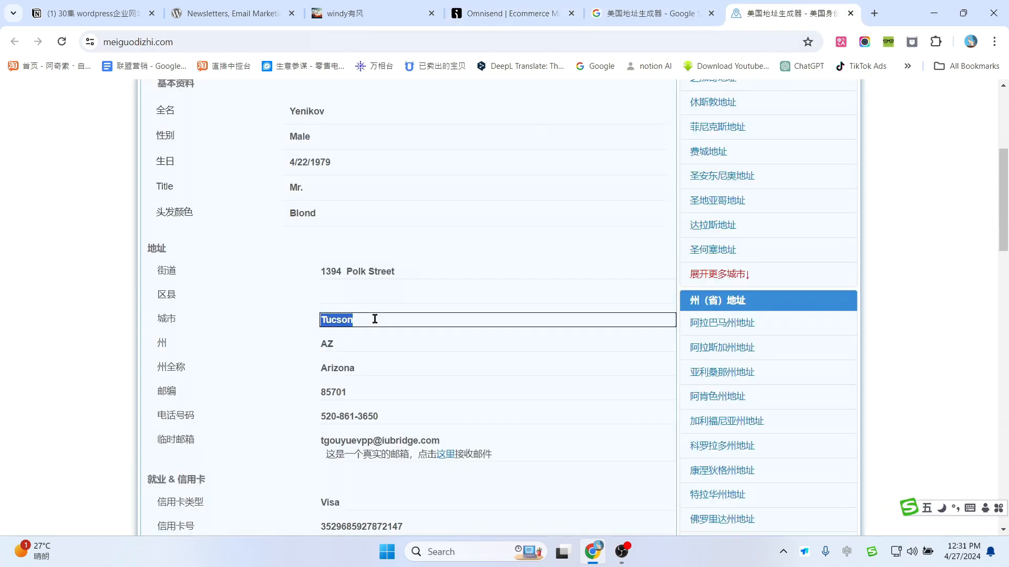
click(631, 13)
click(546, 4)
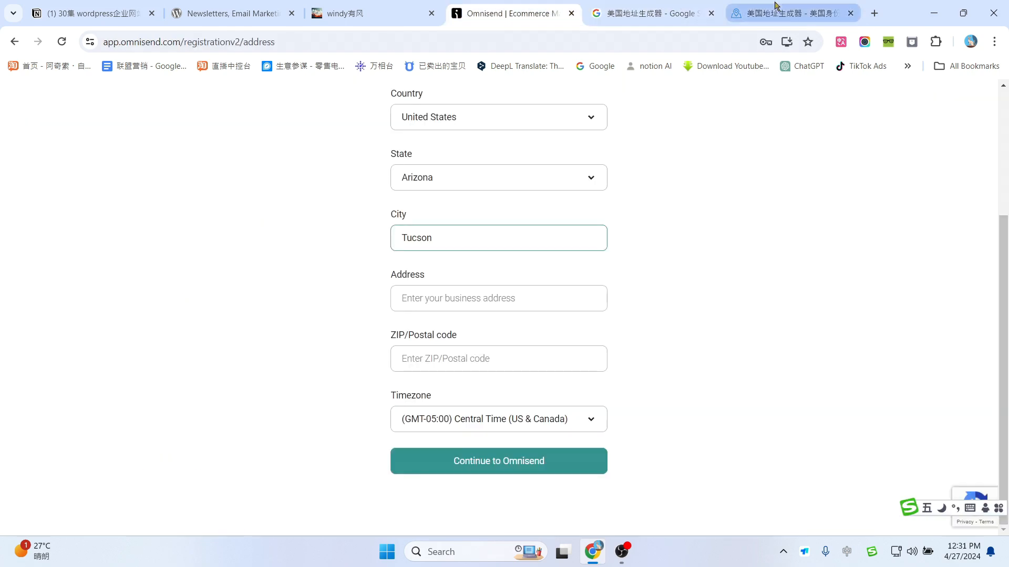
click(777, 7)
drag(322, 271, 446, 266)
key(ctrl+c)
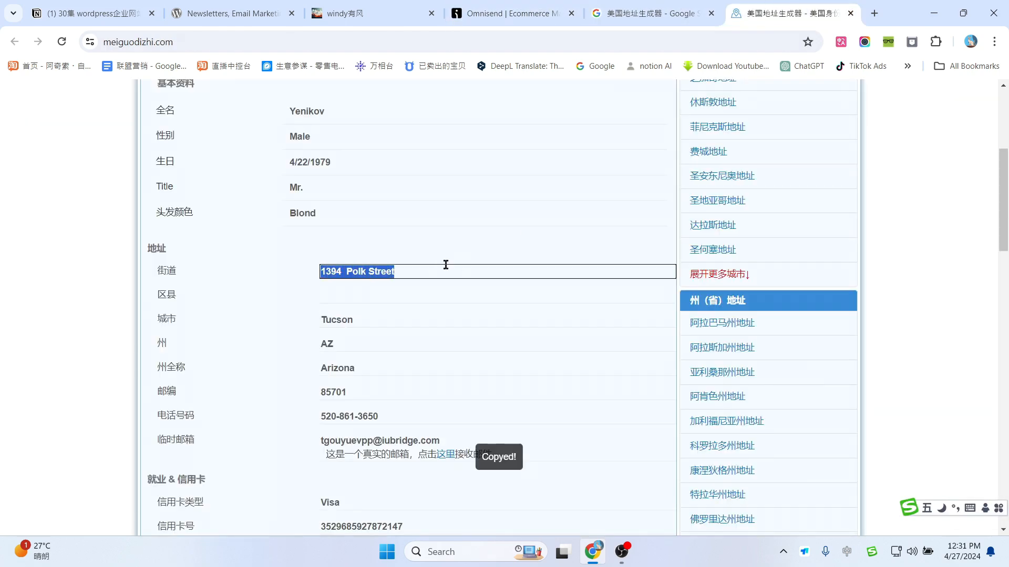
click(631, 13)
click(512, 13)
key(Tab)
key(ctrl+v)
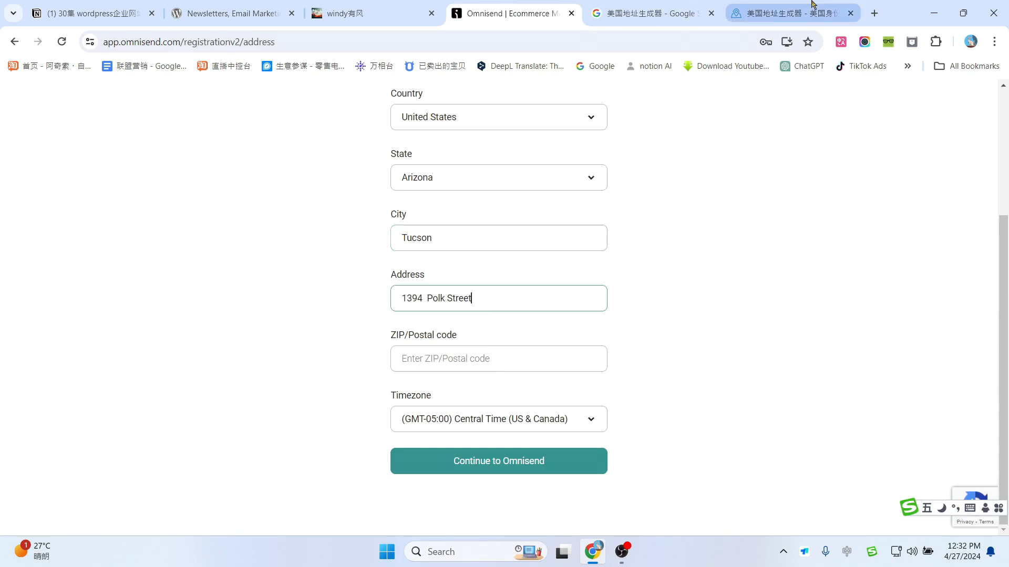
click(788, 13)
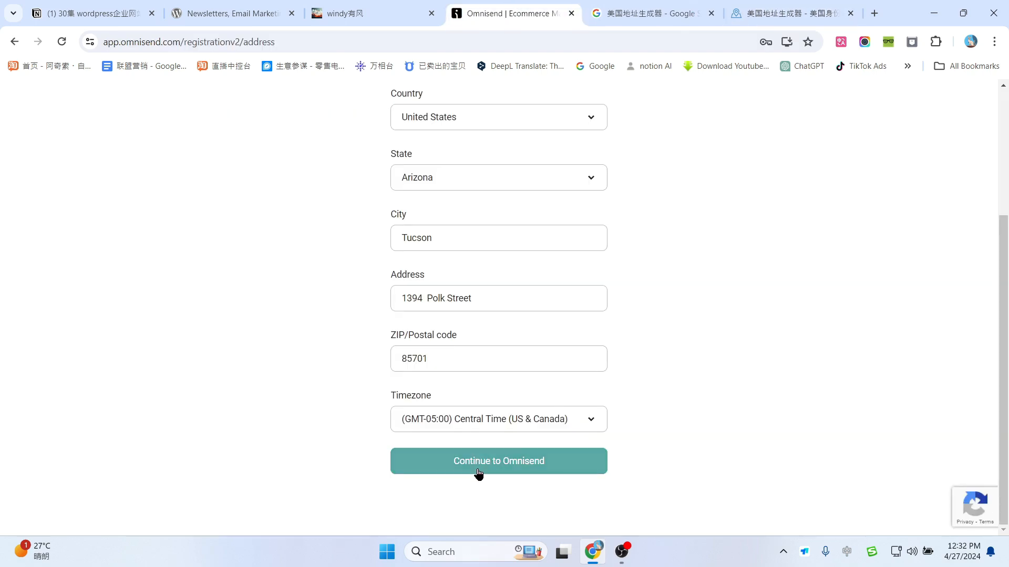
click(484, 469)
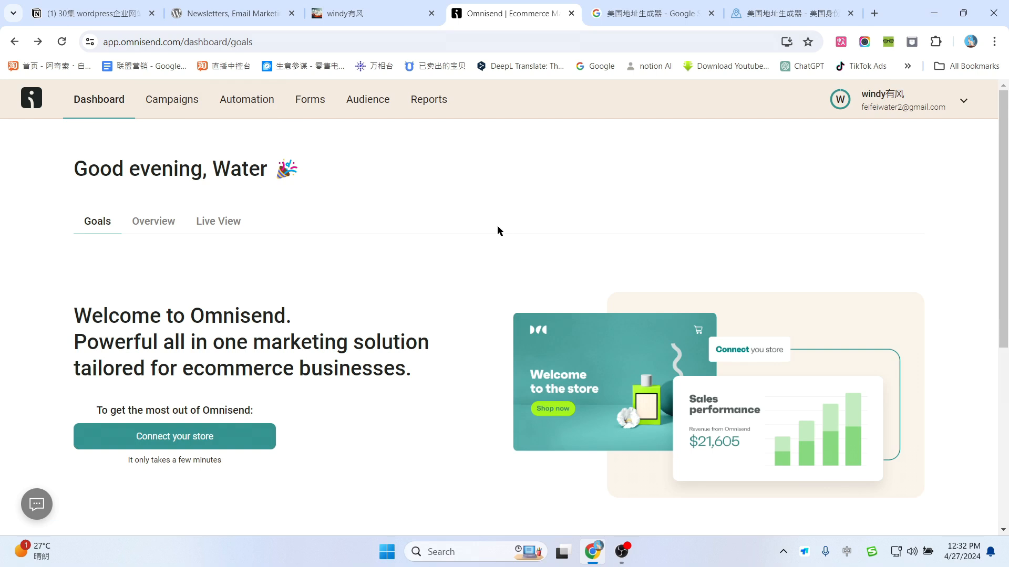
Step: Start connecting a store and choose WordPress to see the plugin and API key steps
scroll(498, 231, down, 1)
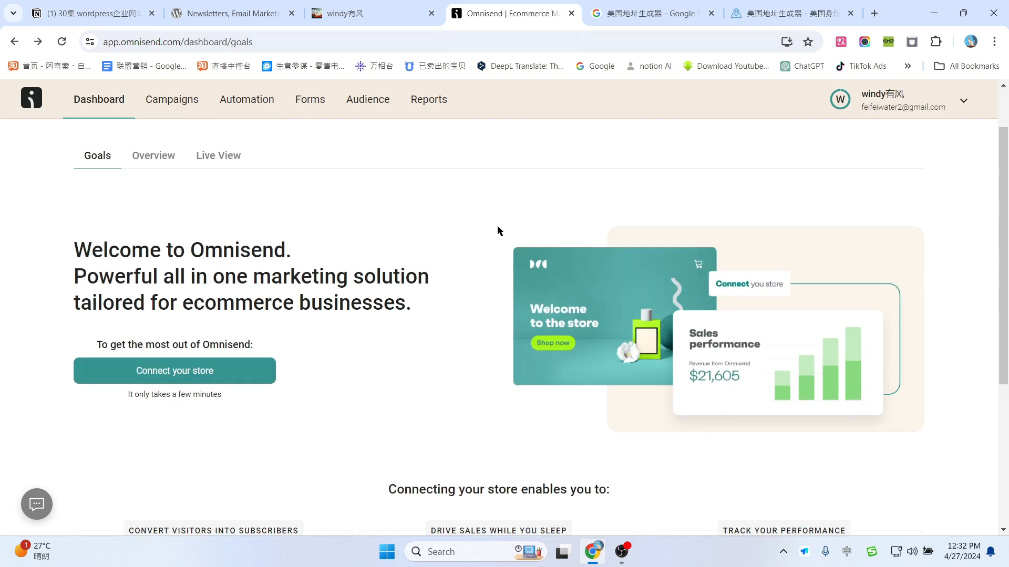
click(176, 374)
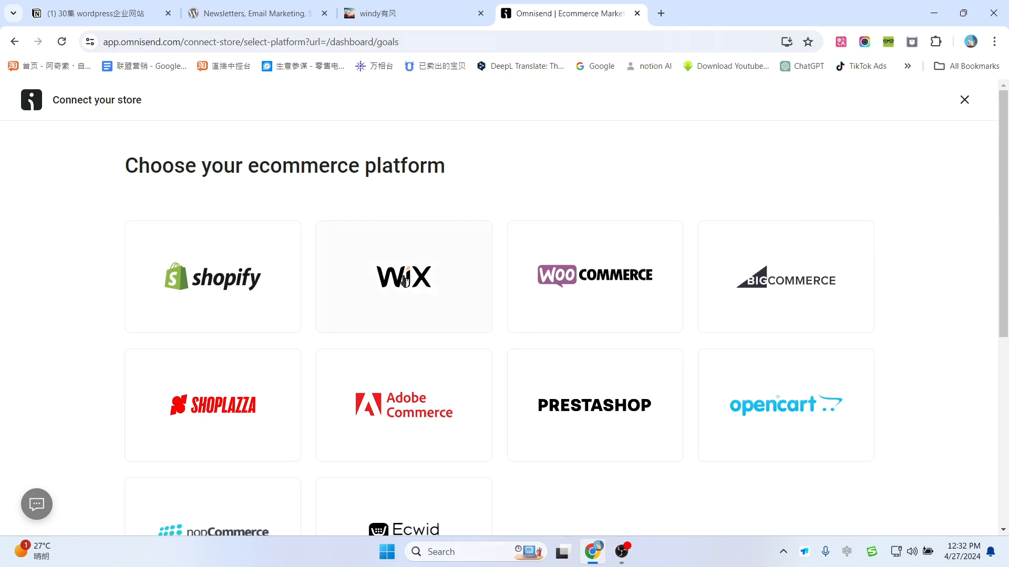
scroll(700, 300, down, 6)
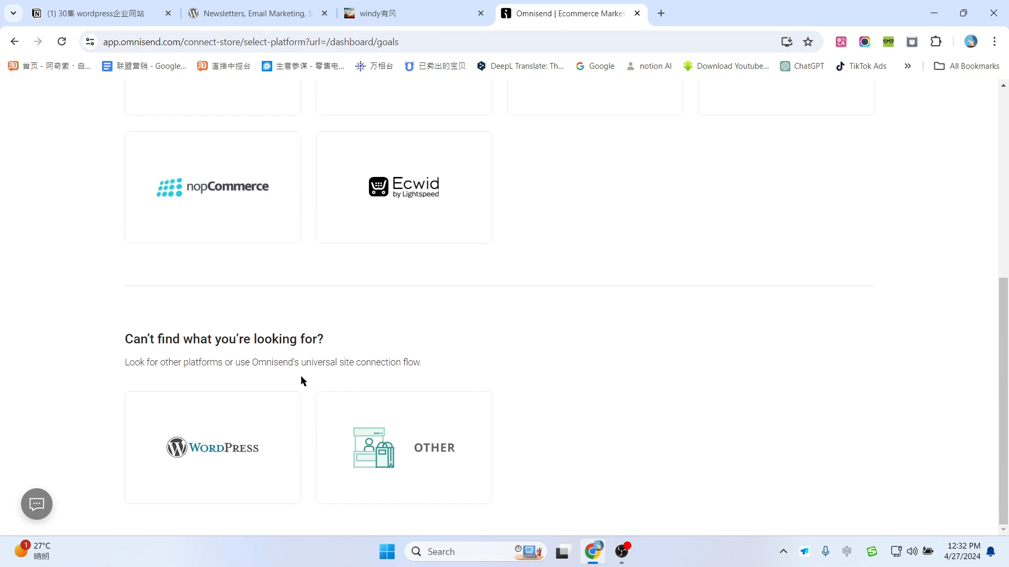
click(221, 456)
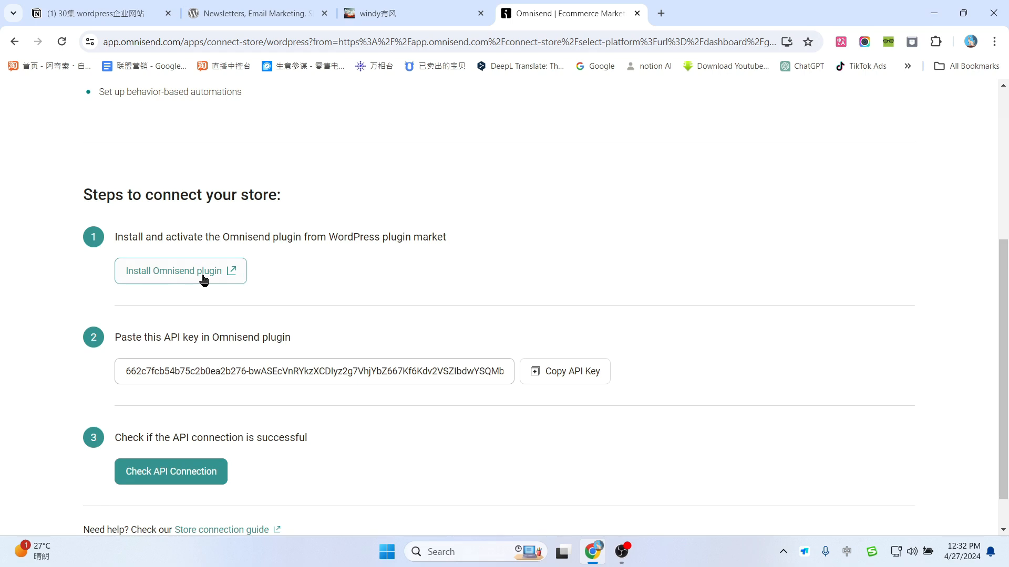
double_click(137, 43)
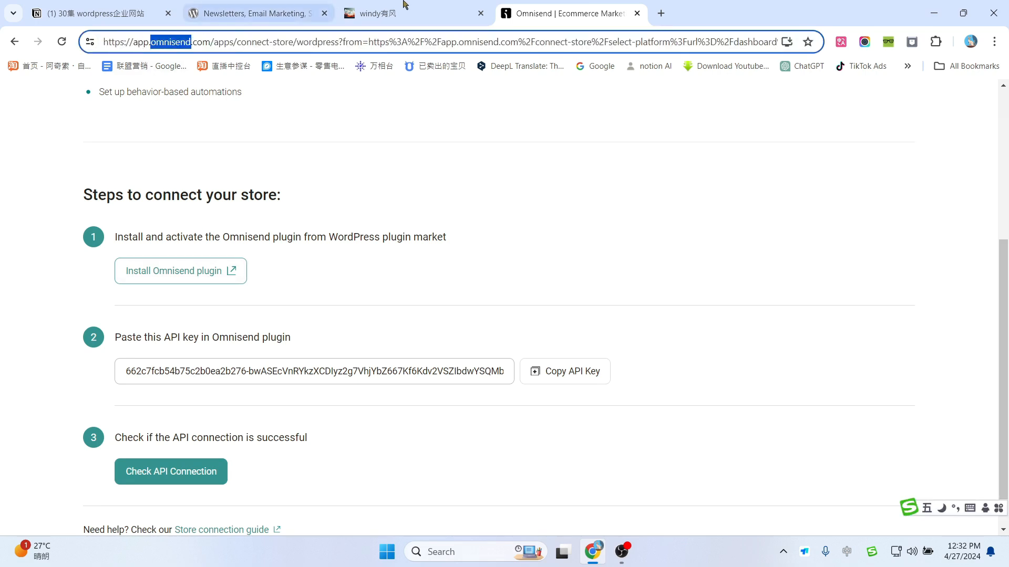
Step: Search the WordPress plugin directory for 'omnisend' and install the Omnisend plugin
click(378, 13)
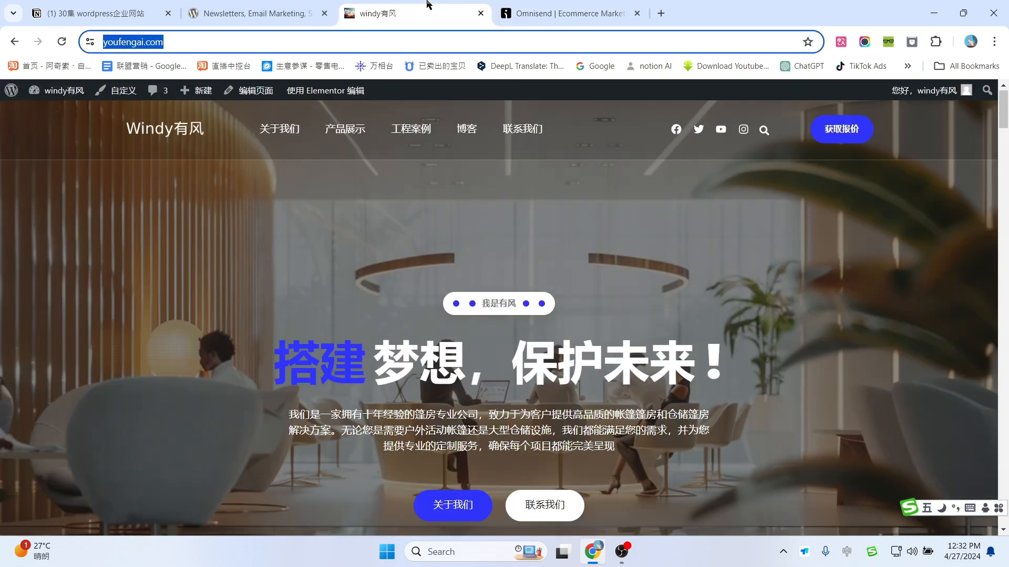
click(10, 94)
mouse_move(32, 388)
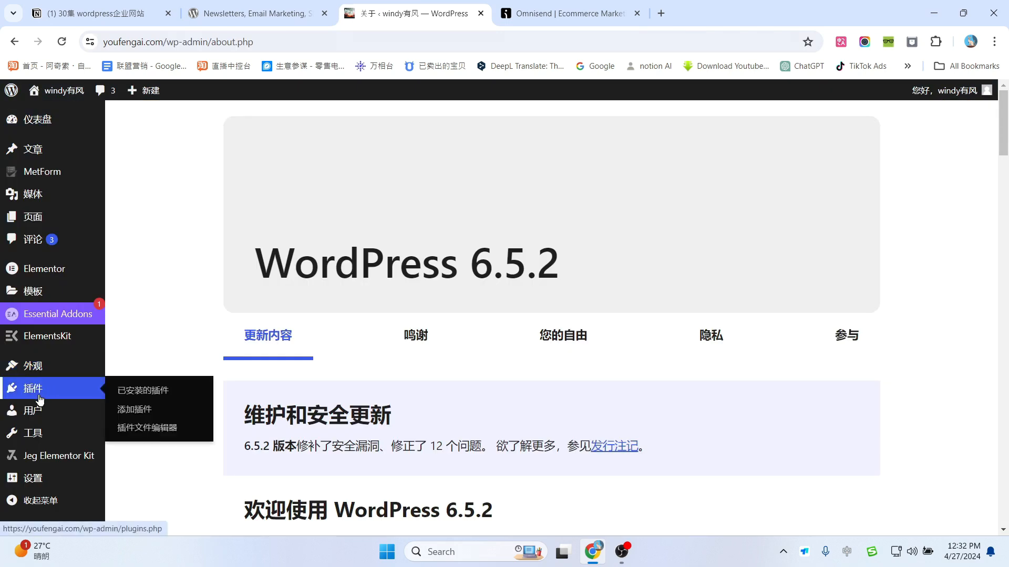
click(135, 420)
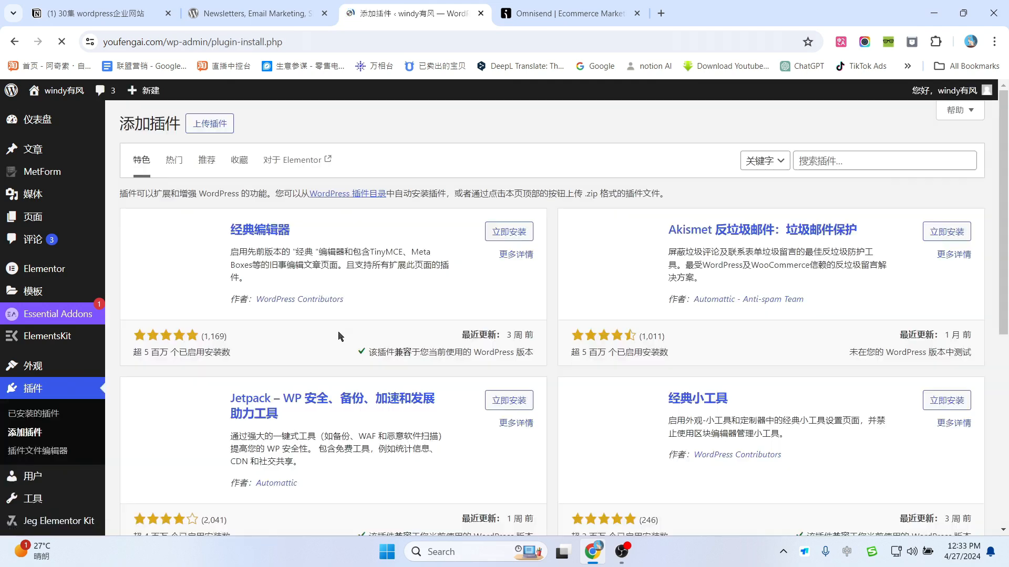
click(832, 162)
text(omnisend)
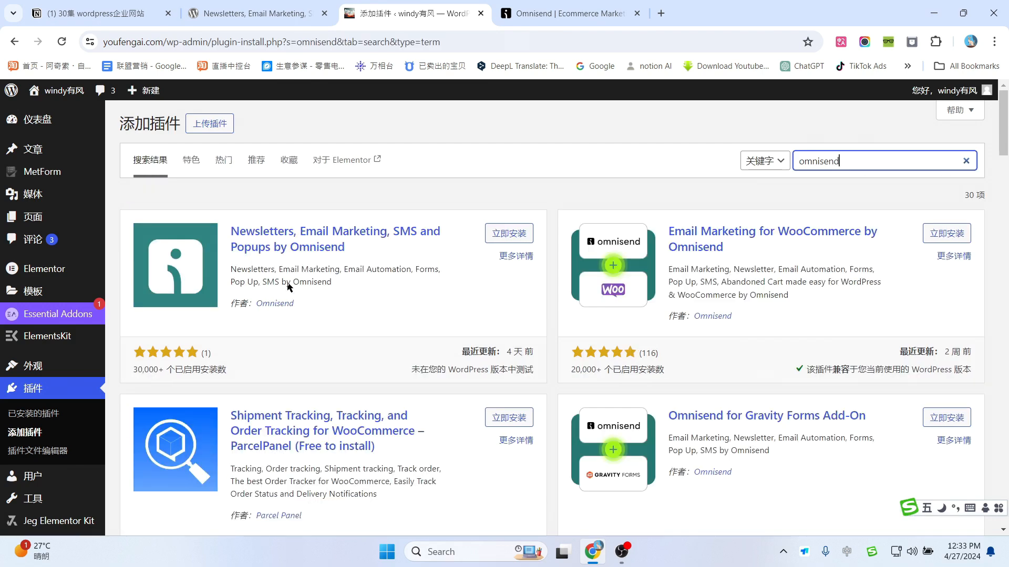
click(505, 234)
Step: Copy the Omnisend API key, activate the plugin, and open its Connect Omnisend form
key(ctrl+Tab)
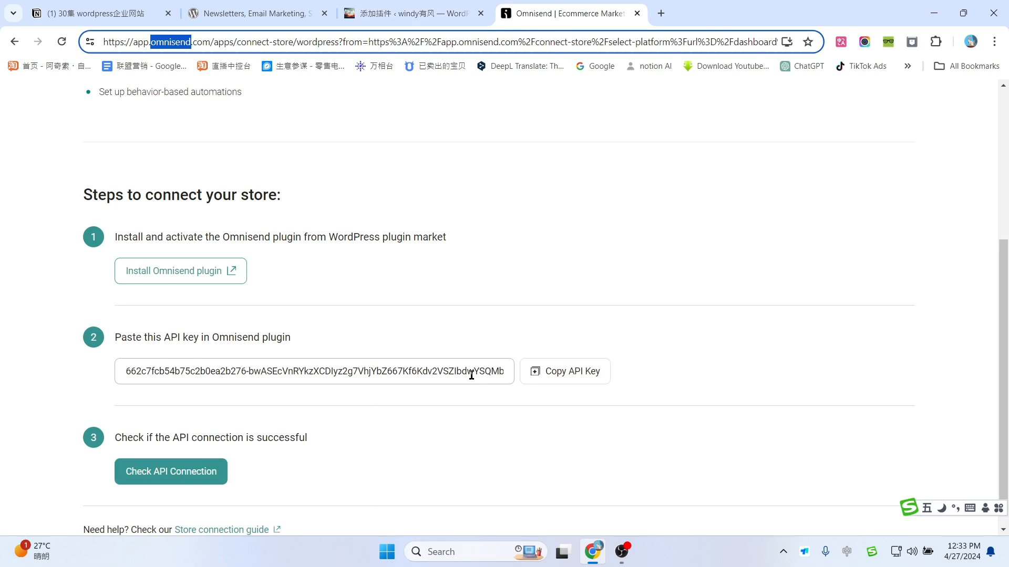
click(577, 376)
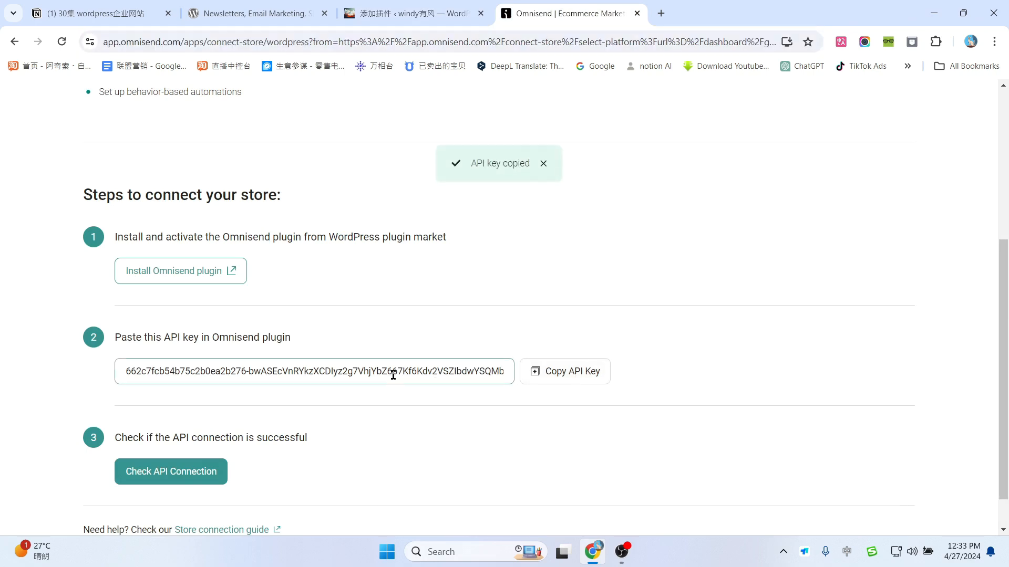
scroll(593, 257, down, 2)
click(428, 5)
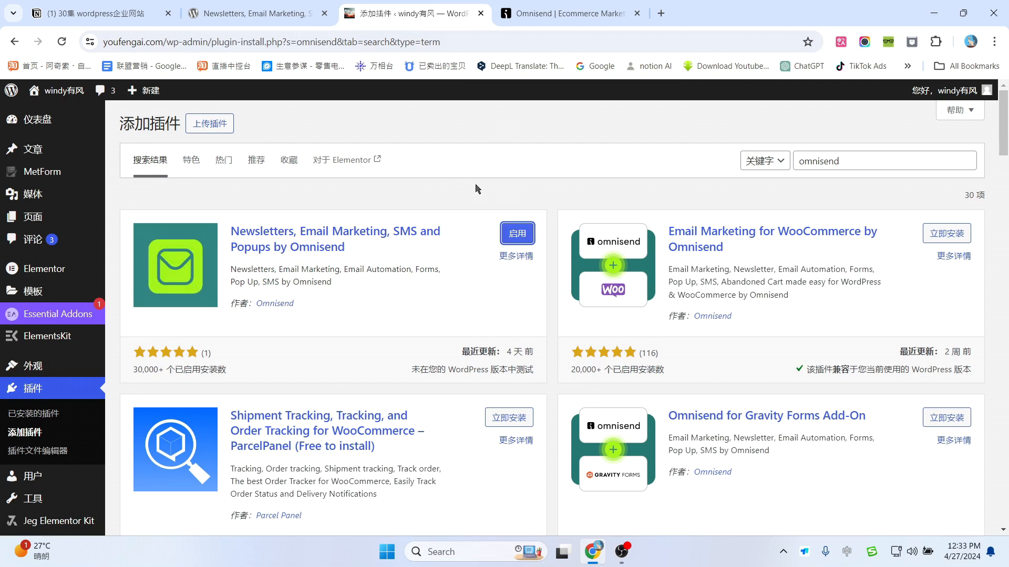
click(520, 232)
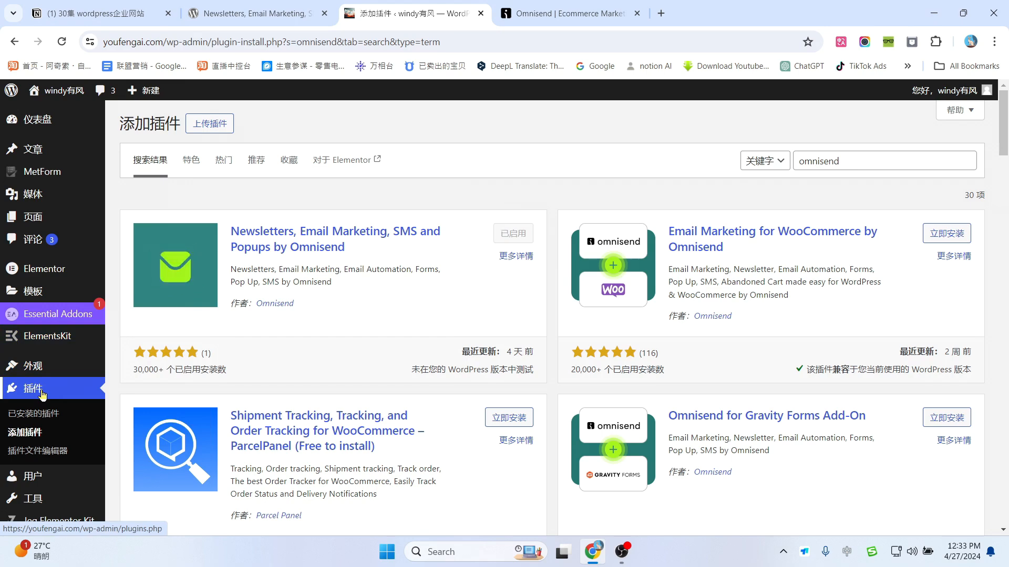
click(25, 416)
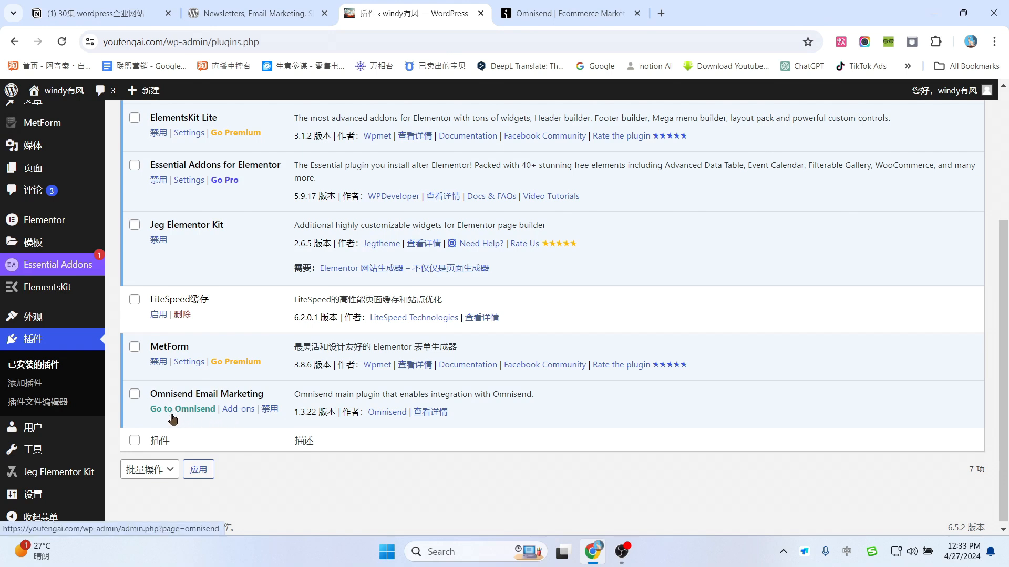
click(172, 415)
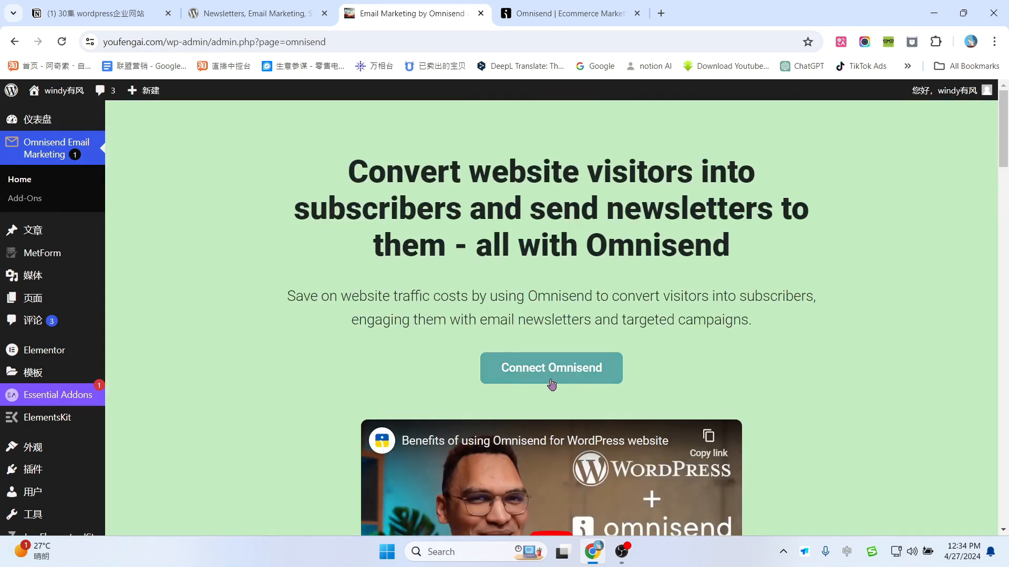
click(551, 383)
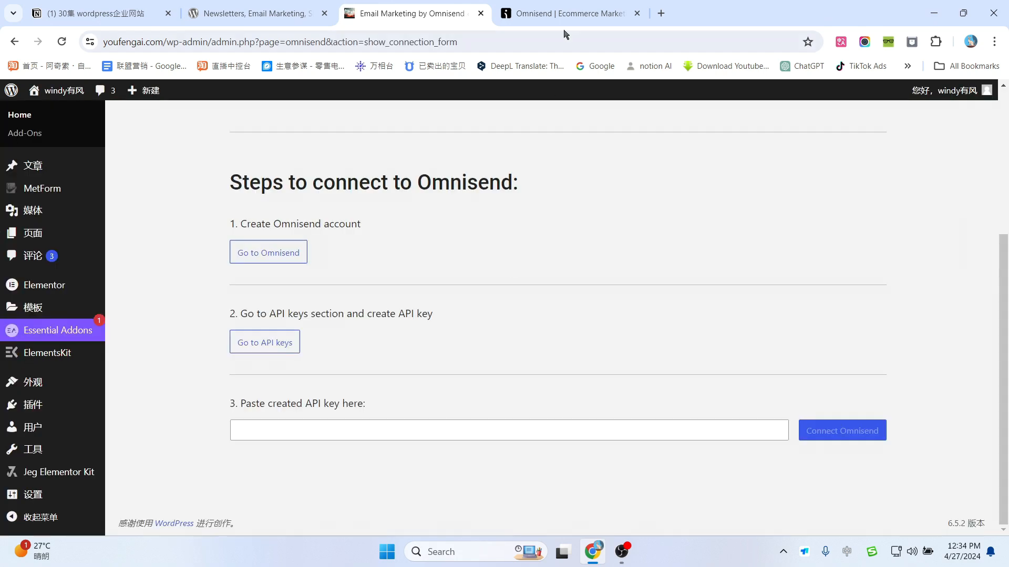
click(568, 13)
Step: Paste the copied API key into the WordPress plugin and connect it to Omnisend
click(570, 332)
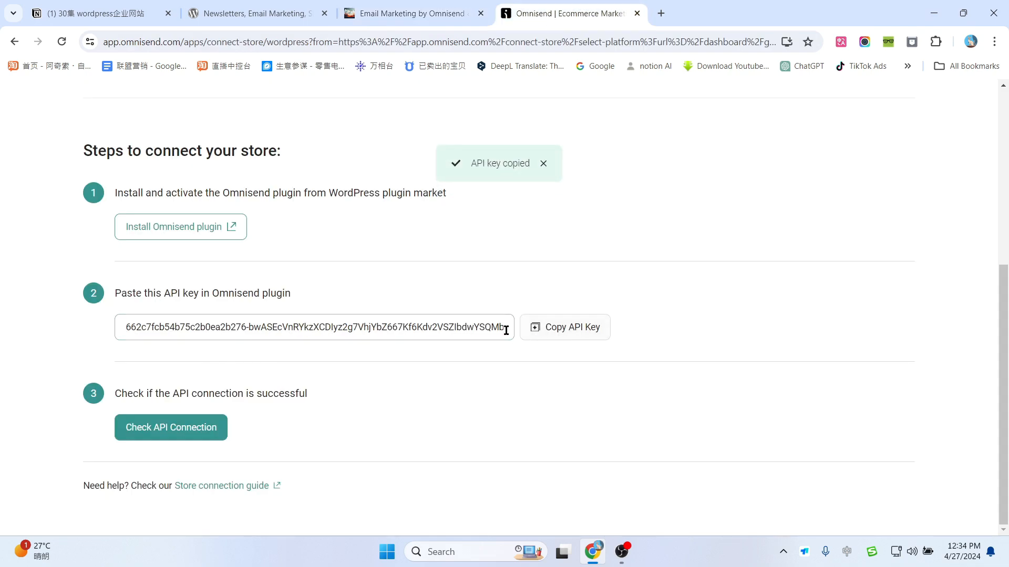
click(403, 11)
click(333, 423)
key(ctrl+v)
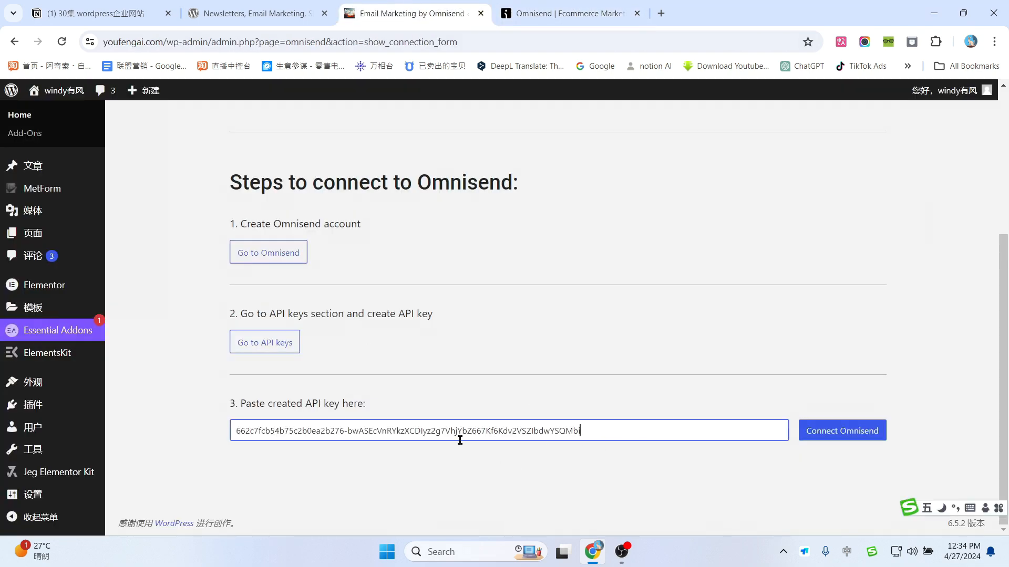
click(831, 432)
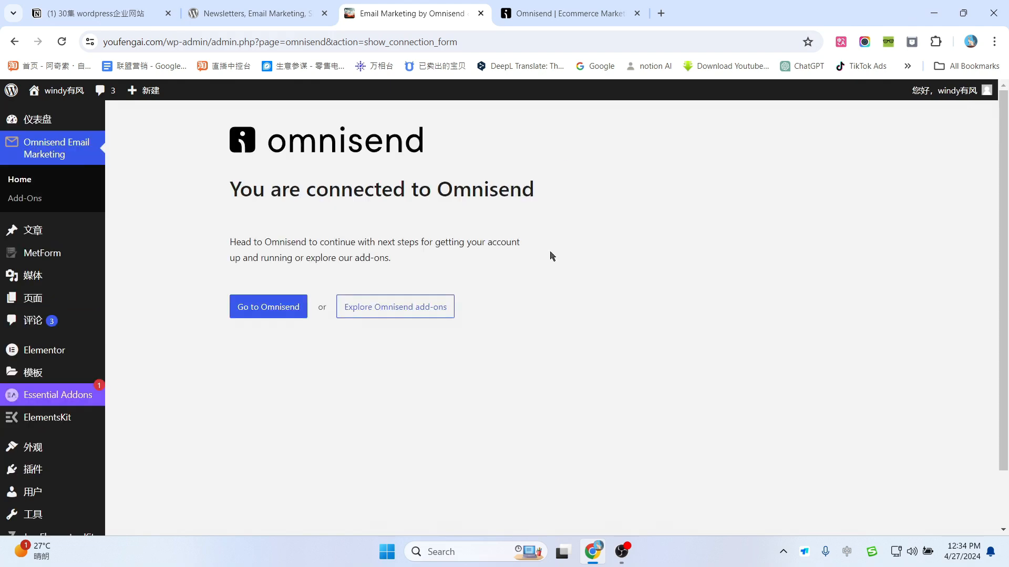
click(564, 13)
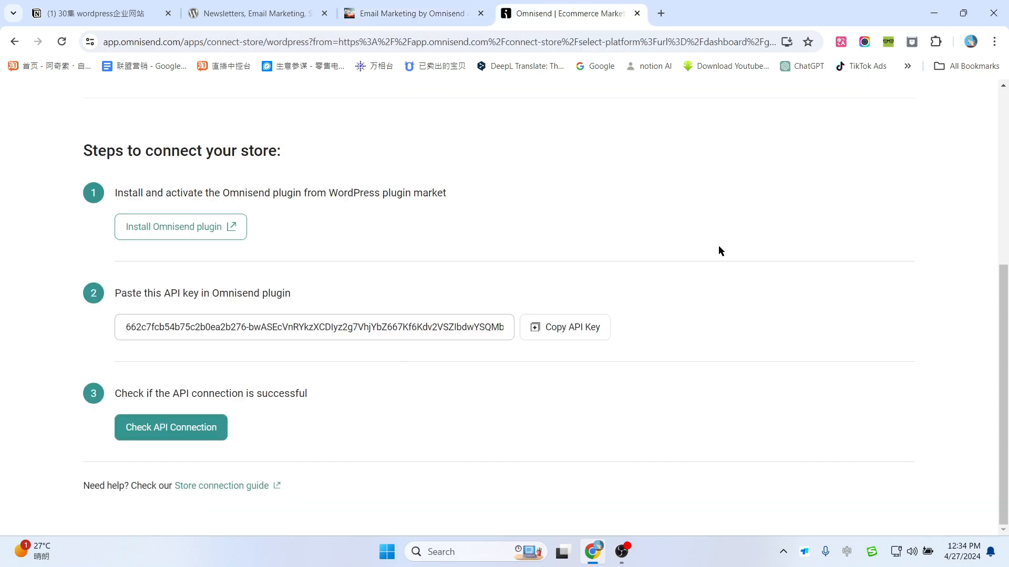
Step: Run Check API Connection, then compare the brand assets page with the live site's colours
click(151, 436)
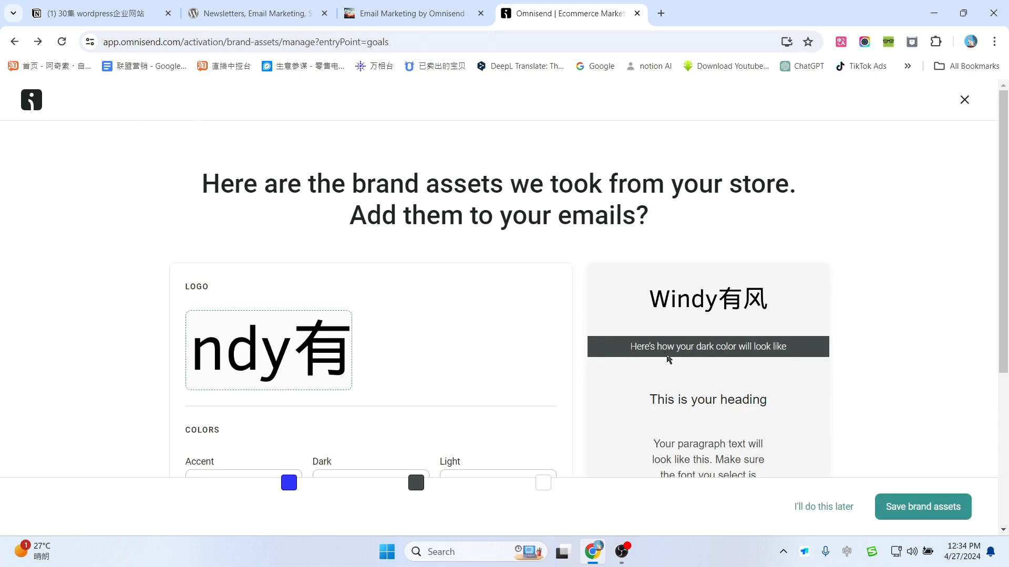
scroll(441, 323, down, 1)
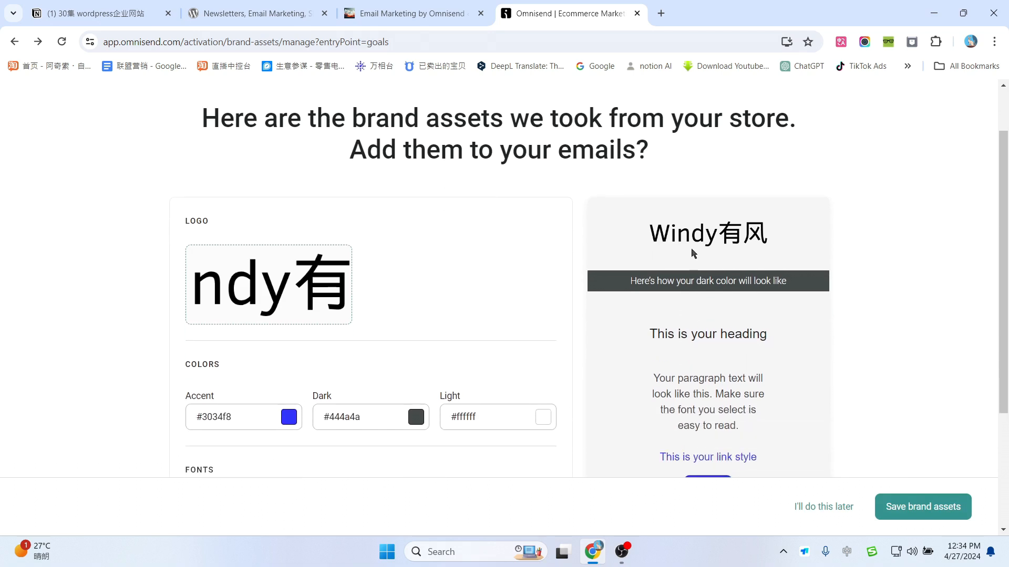
scroll(823, 271, down, 2)
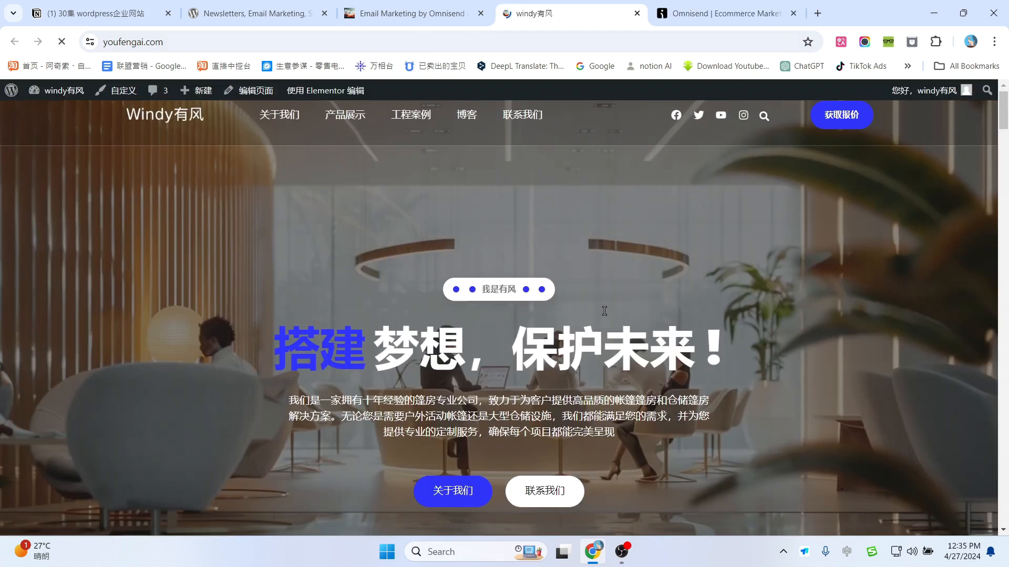
scroll(543, 408, down, 12)
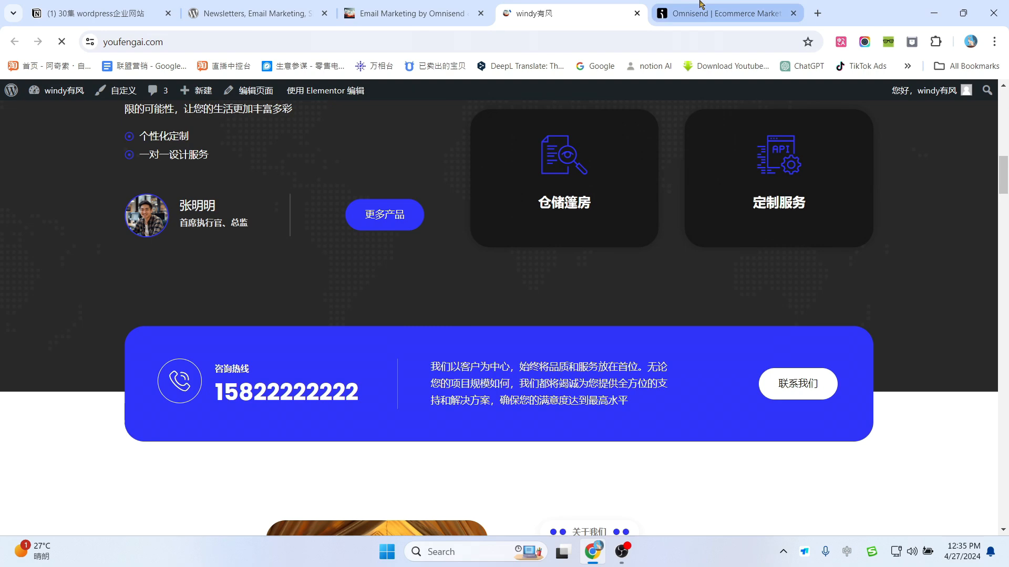
click(701, 5)
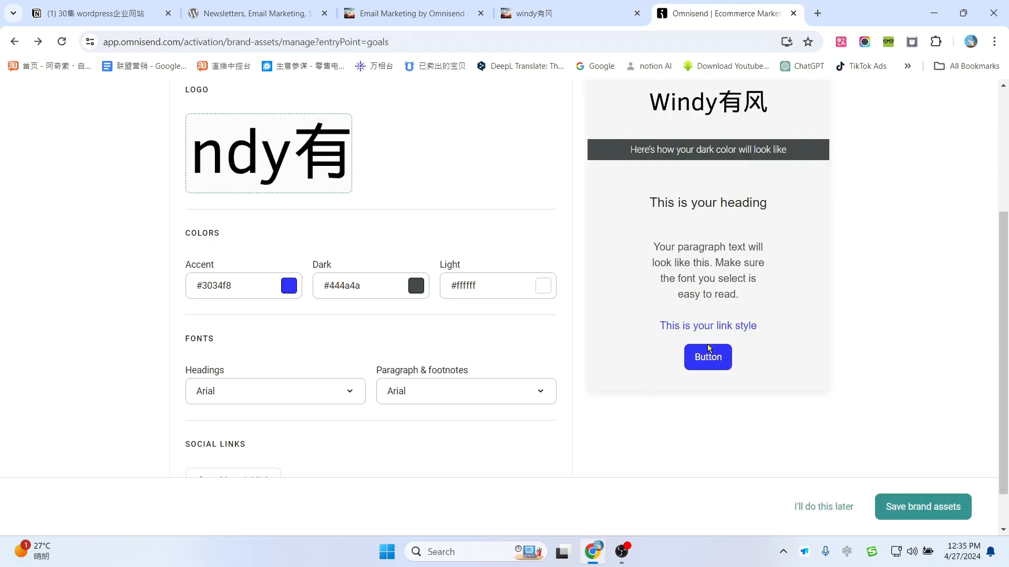
click(608, 5)
click(711, 5)
Step: Set the Dark brand colour to dark grey #383838 after trying lavender and magenta
click(415, 290)
click(447, 351)
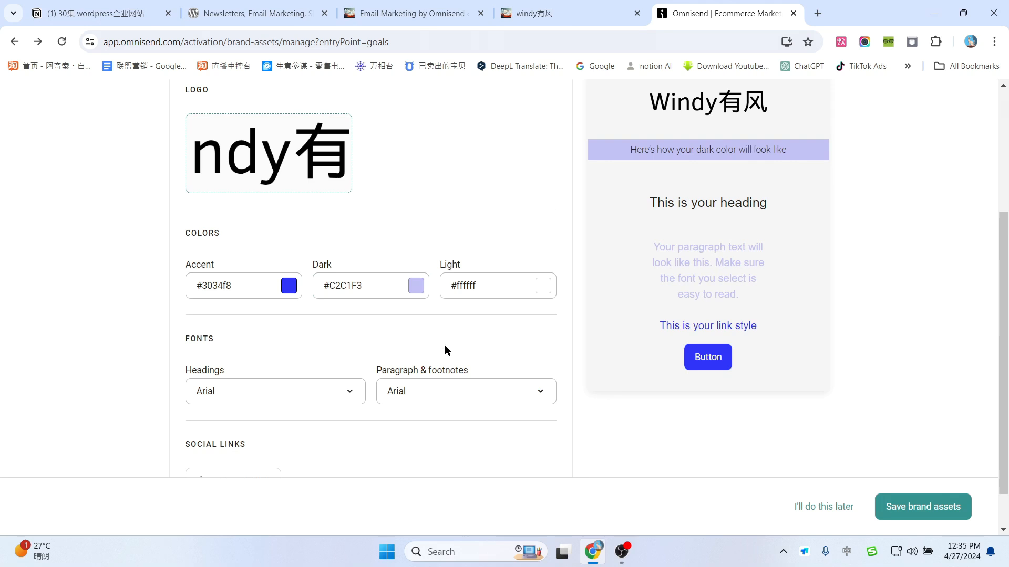
click(416, 291)
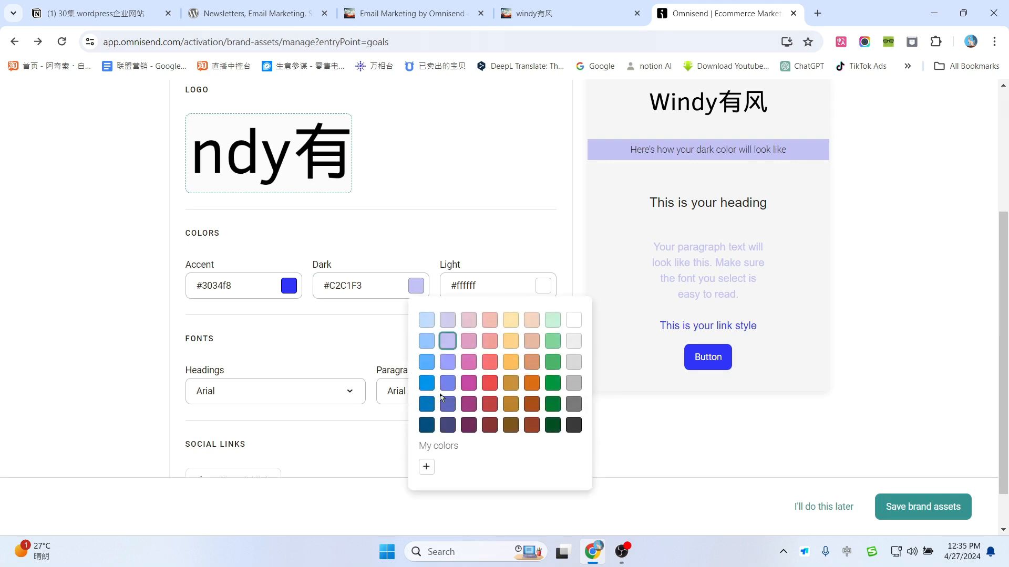
click(575, 423)
click(418, 290)
click(468, 403)
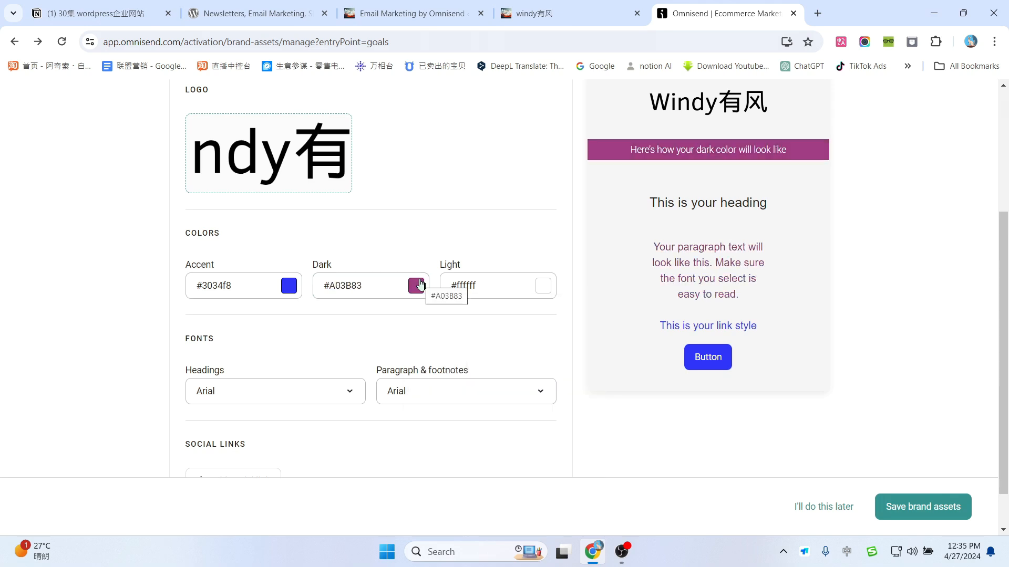
click(415, 288)
click(574, 425)
scroll(886, 273, up, 1)
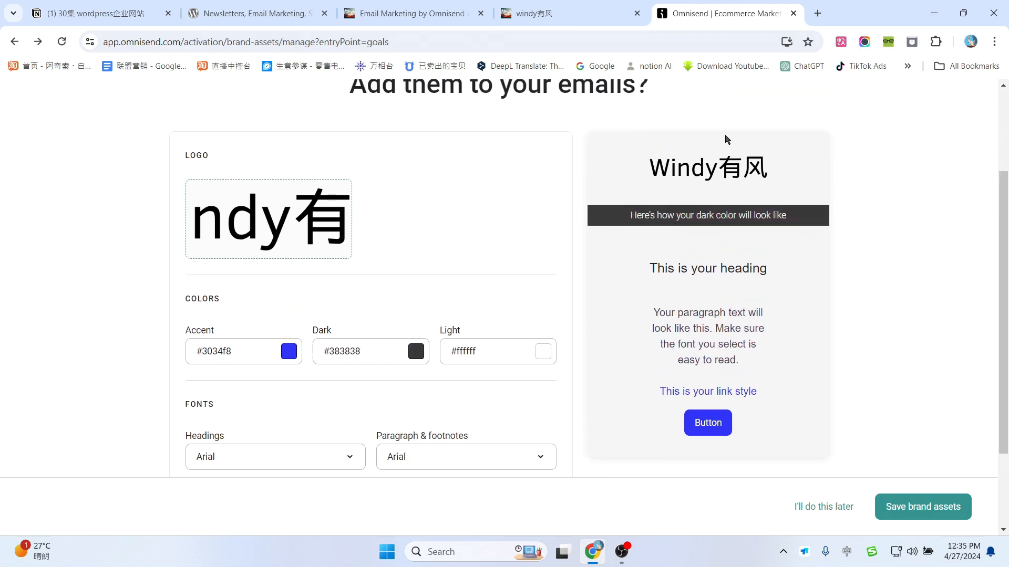
scroll(797, 229, down, 2)
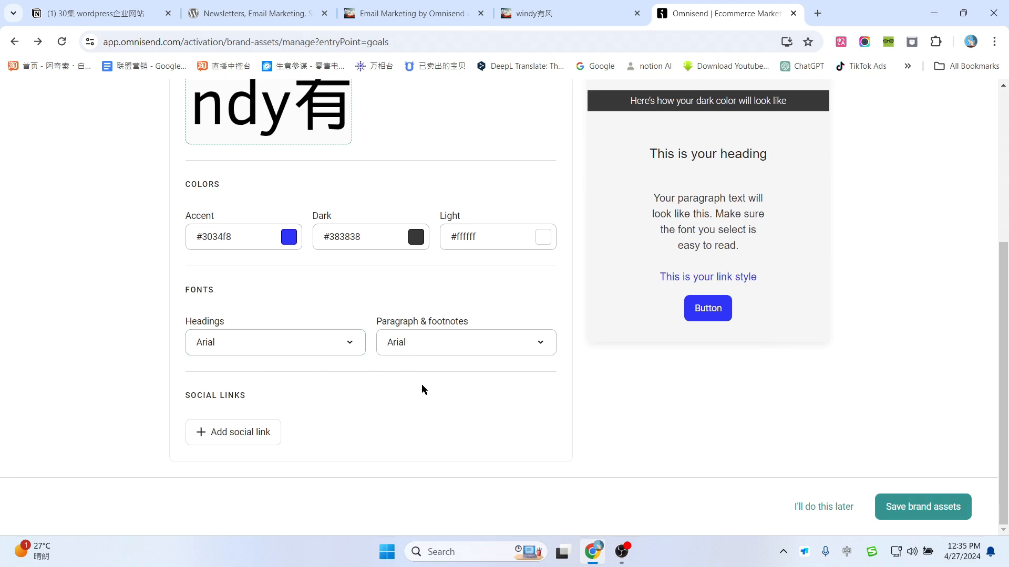
scroll(335, 419, up, 2)
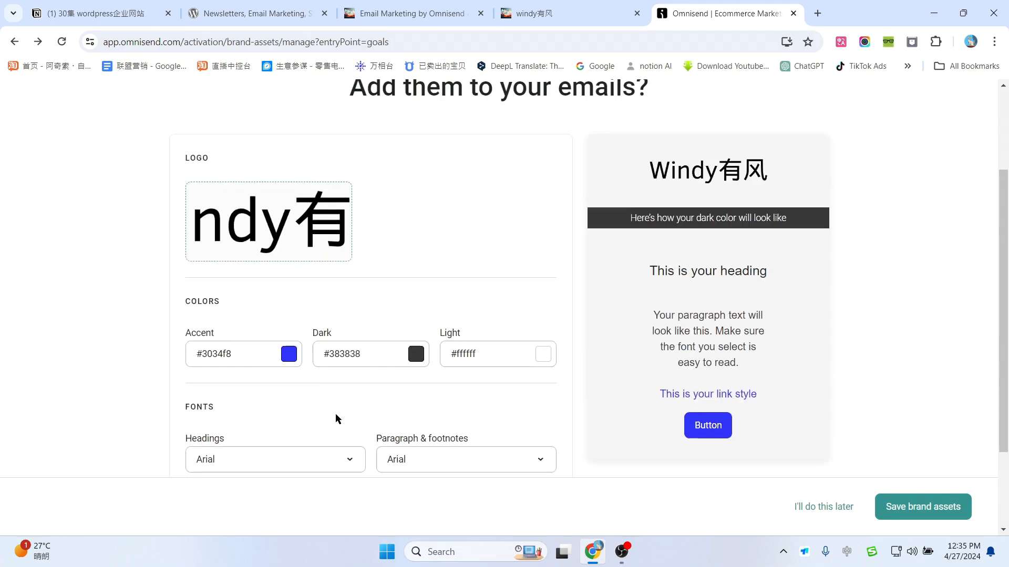
scroll(351, 400, down, 2)
scroll(429, 401, up, 1)
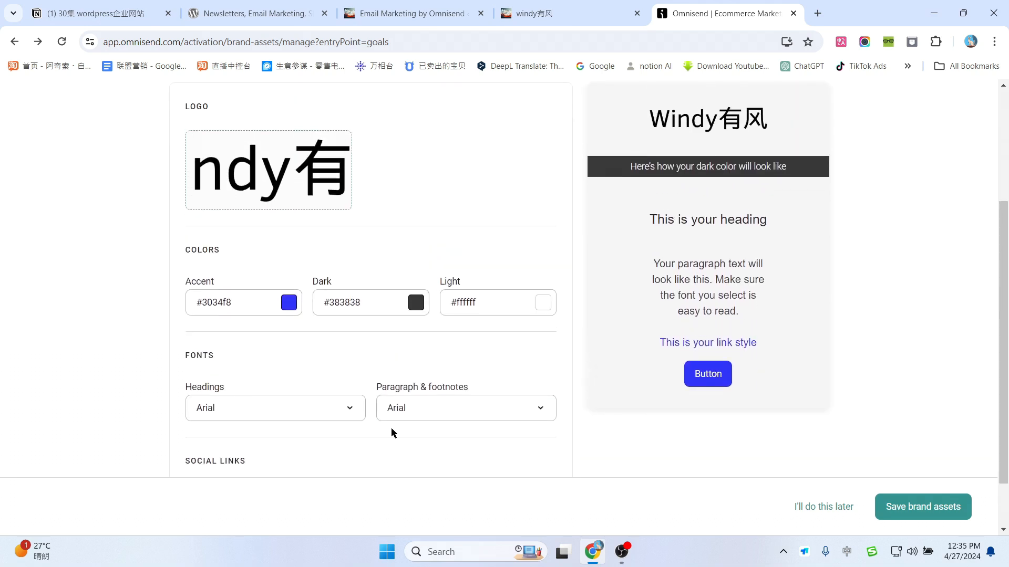
scroll(392, 433, down, 1)
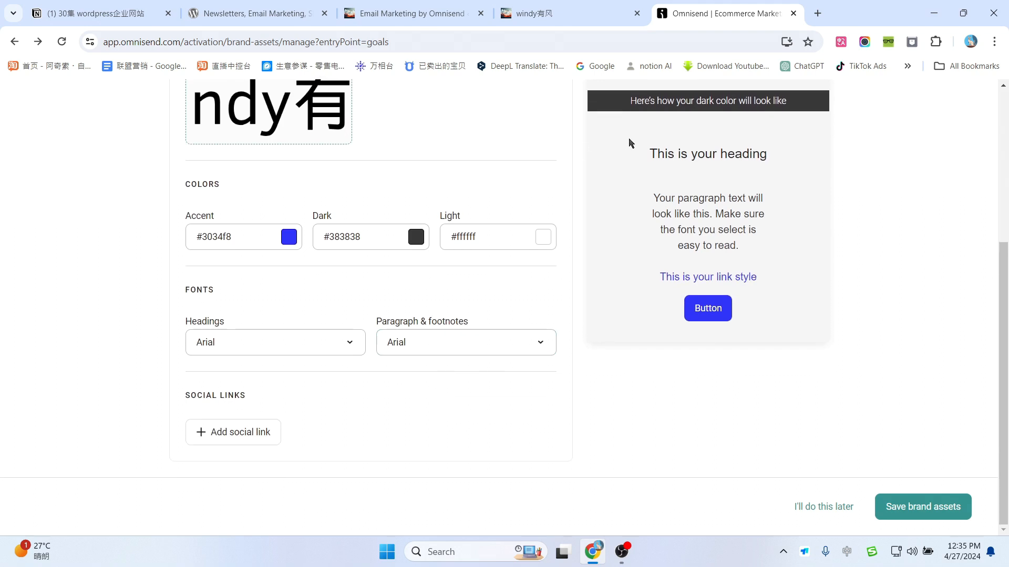
scroll(625, 198, up, 1)
scroll(323, 381, down, 1)
Step: Add a Youtube social link row and paste the YouTube channel URL into it
click(251, 445)
scroll(316, 357, down, 1)
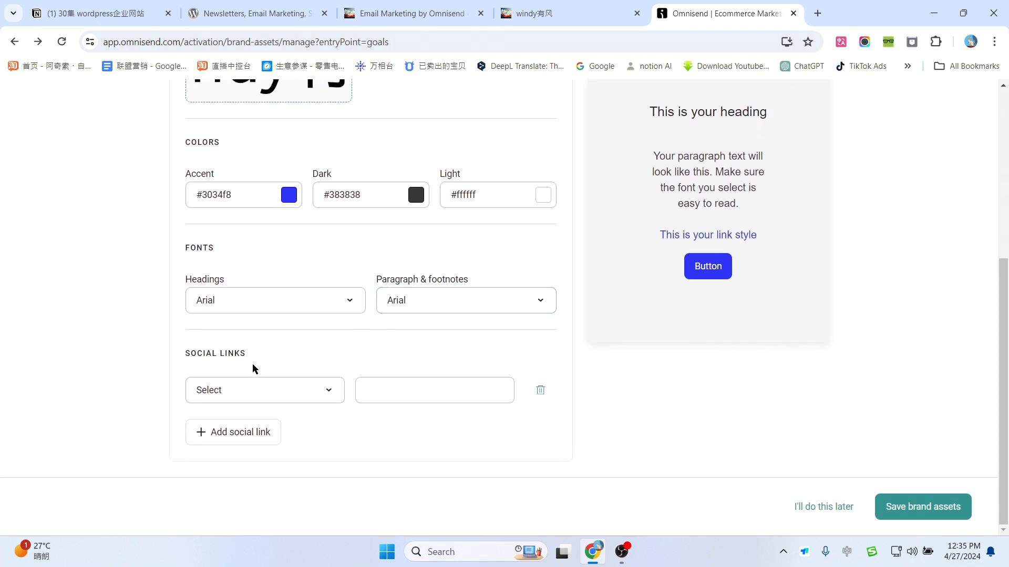
click(270, 381)
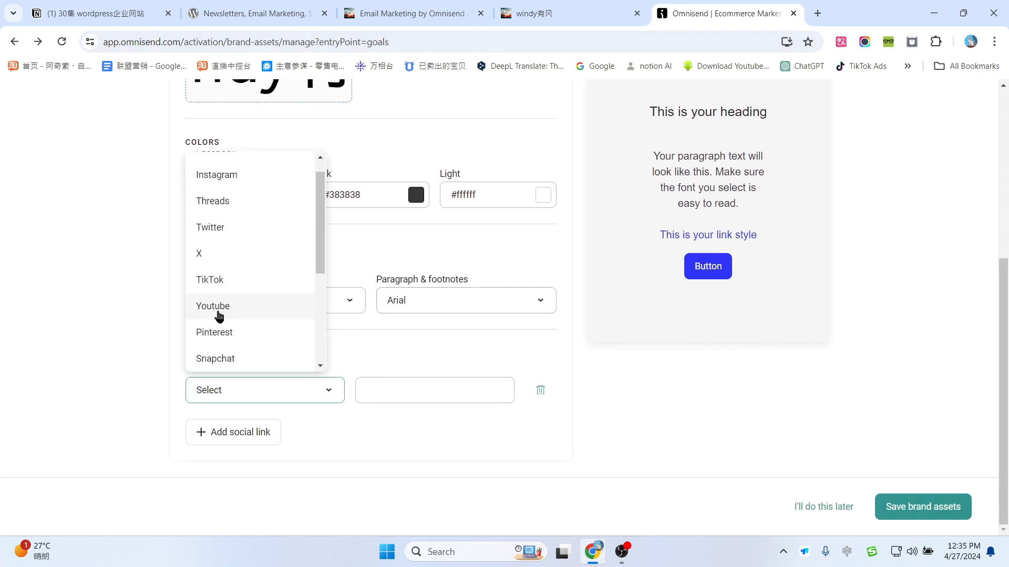
click(218, 307)
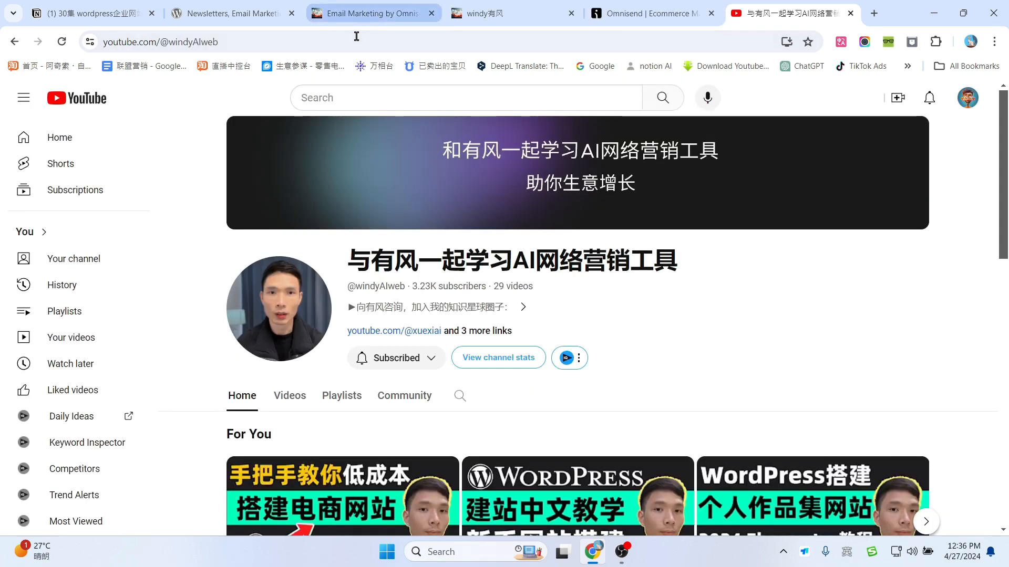
click(353, 40)
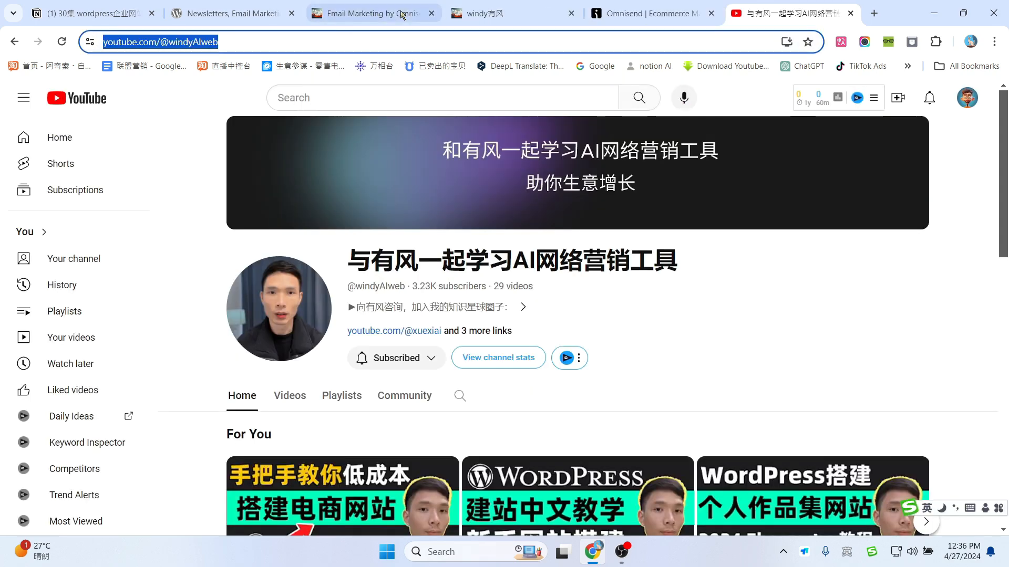
text(https://www.youtube.com/@windyAIweb)
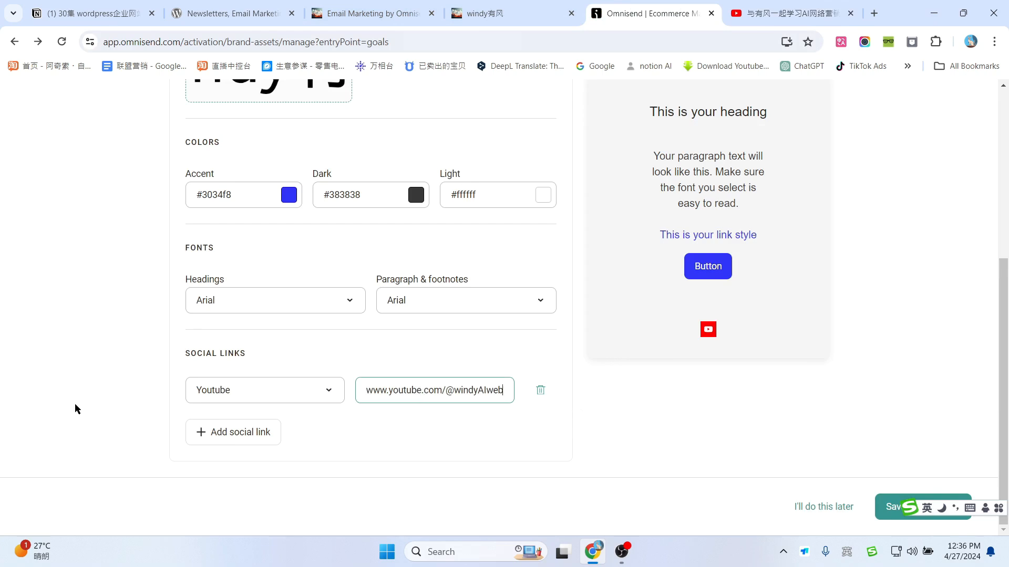
click(74, 407)
mouse_move(709, 329)
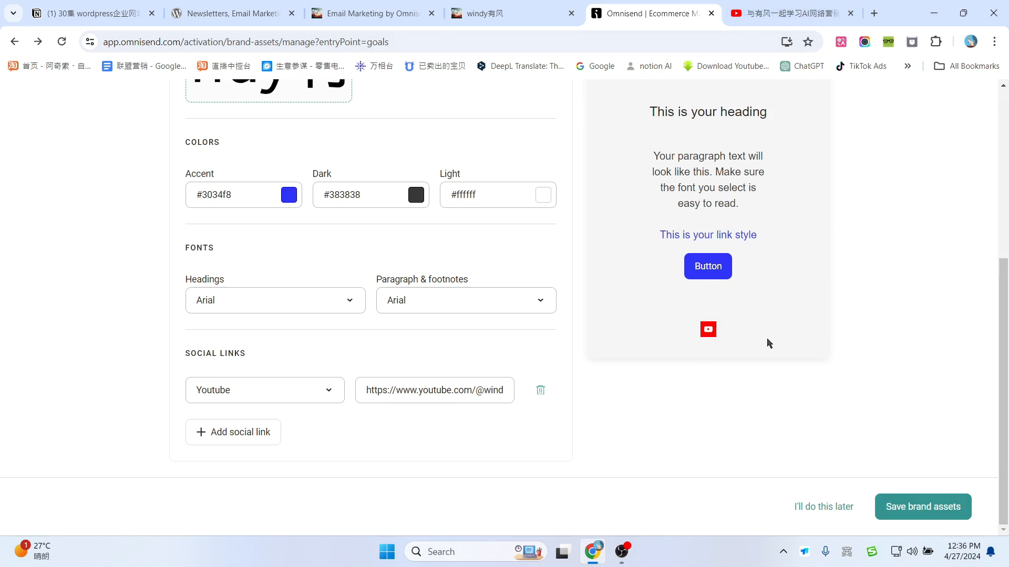
scroll(821, 338, up, 2)
scroll(823, 338, down, 1)
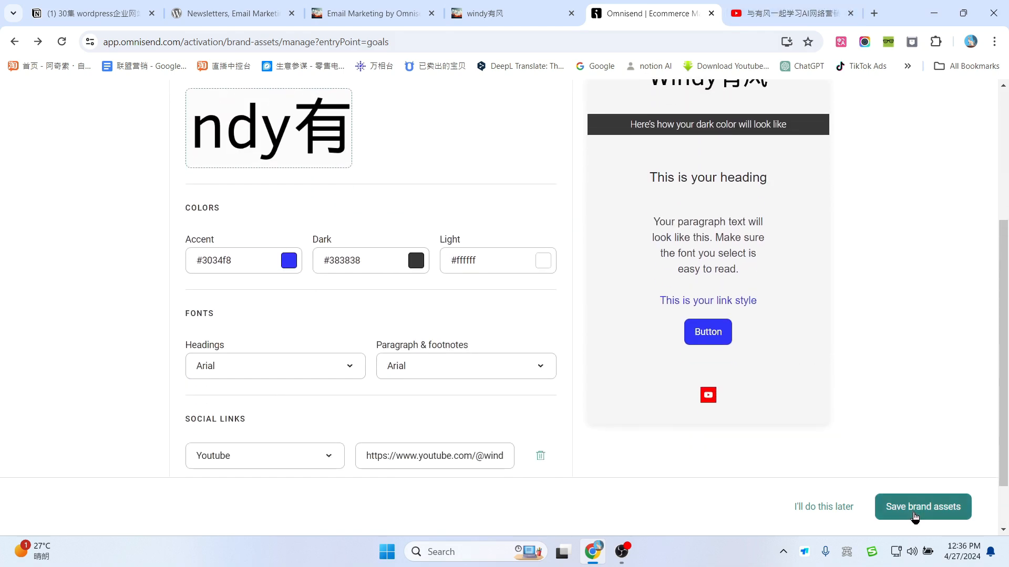
Step: Save the brand assets and dismiss the goals introduction popup
click(915, 517)
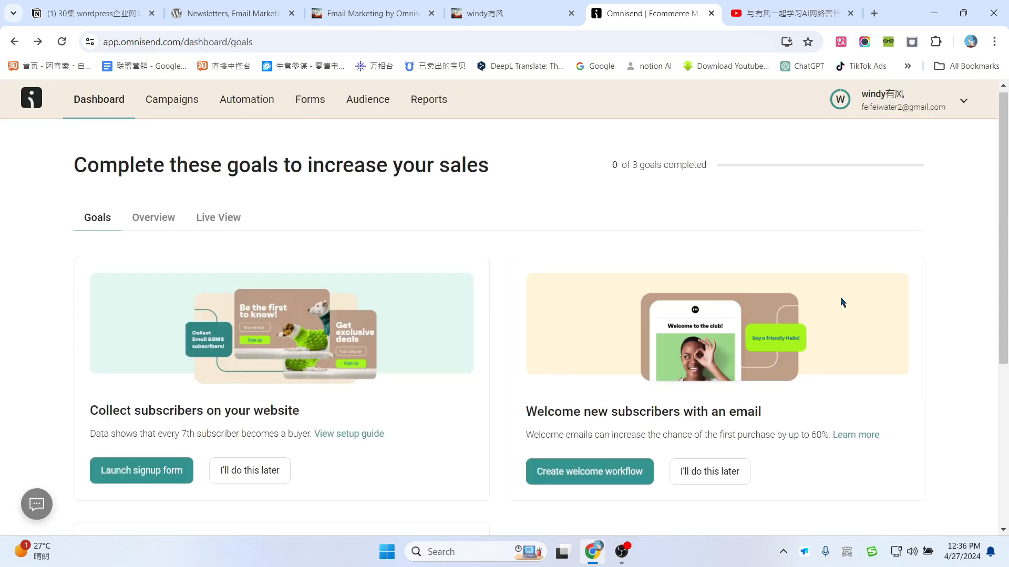
scroll(858, 309, down, 2)
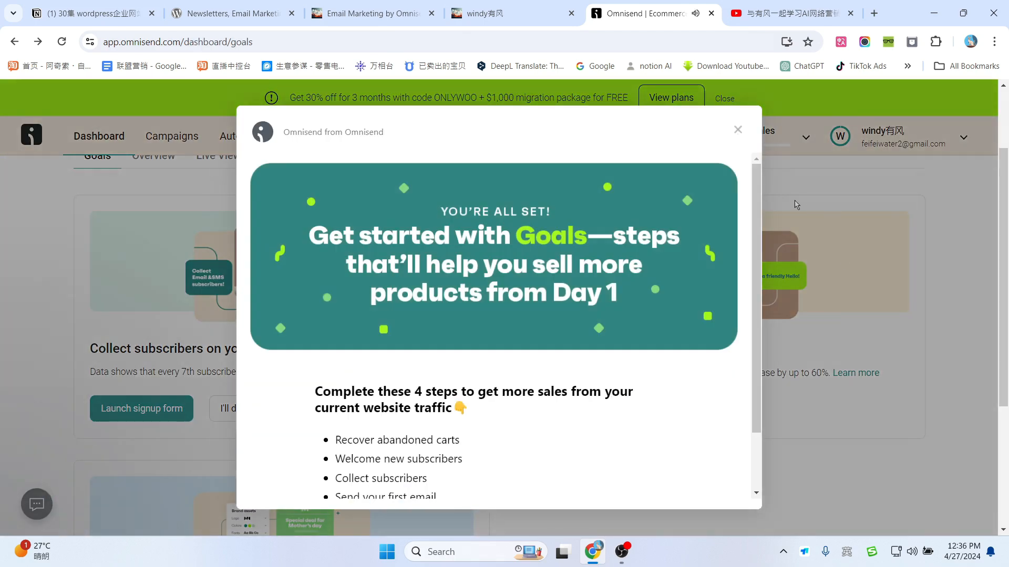
click(738, 132)
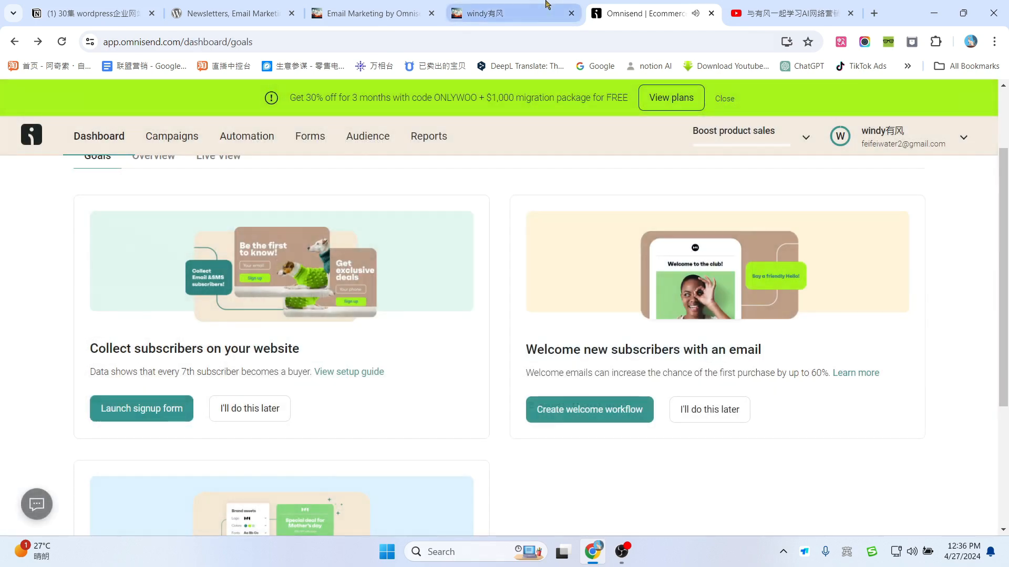
Step: Review the live windy有风 site, then return to the Omnisend Goals dashboard
click(485, 13)
scroll(515, 323, up, 5)
scroll(535, 326, up, 8)
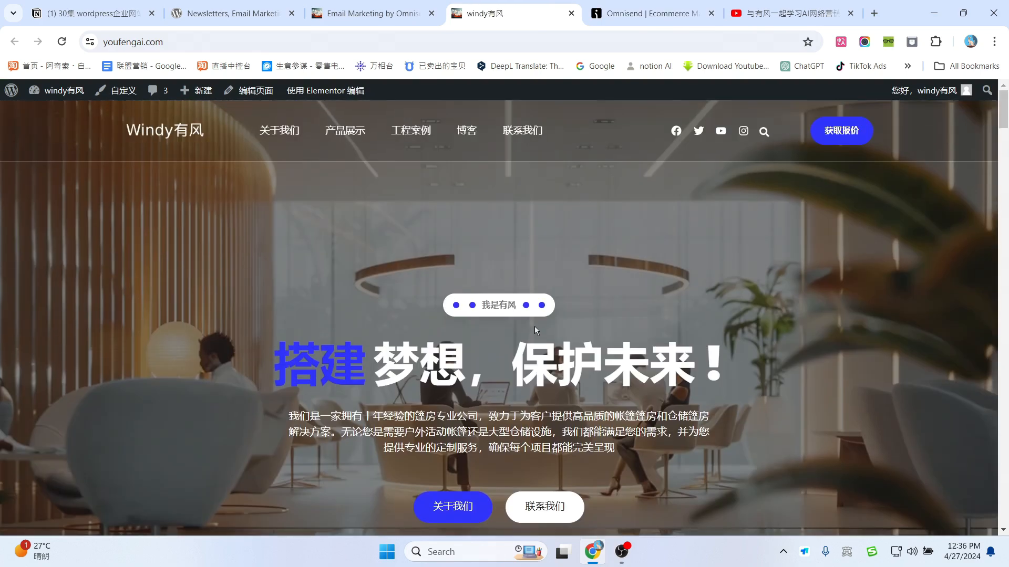
scroll(534, 326, down, 5)
scroll(535, 330, down, 3)
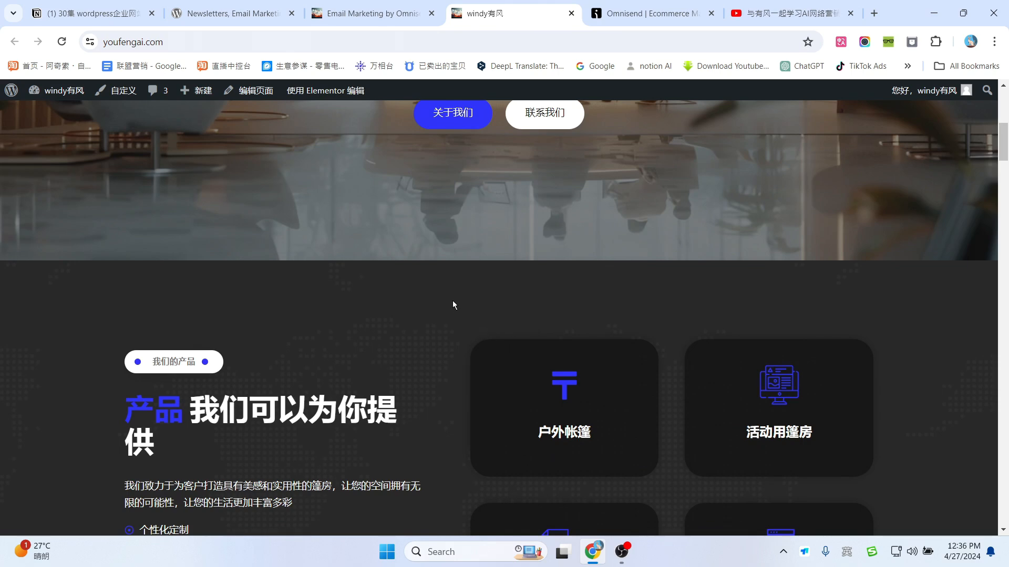
scroll(455, 294, down, 3)
click(675, 9)
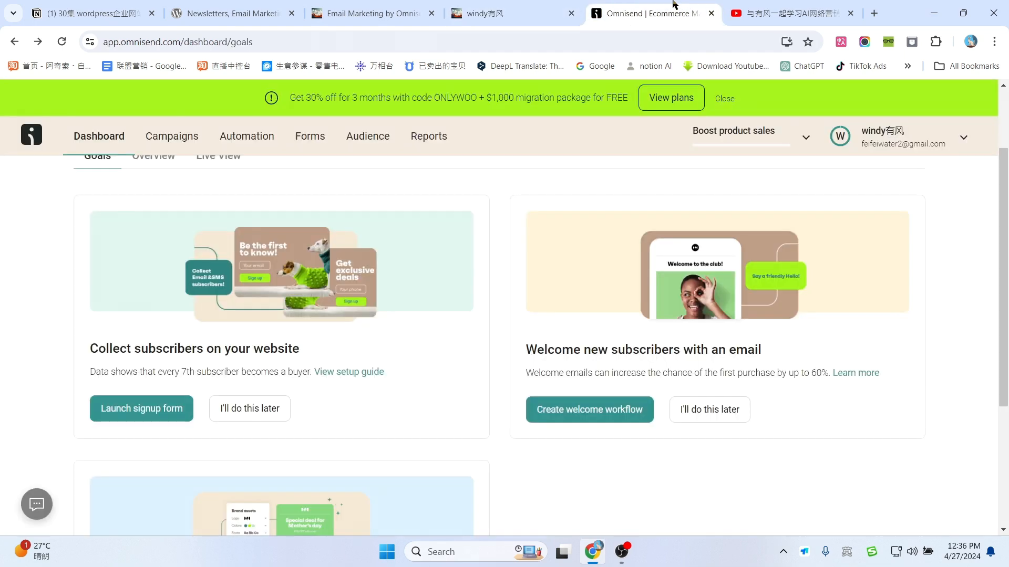
drag(530, 351, 781, 351)
click(609, 371)
Step: Create the Welcome workflow using only emails, start it, and open the workflows list
click(576, 411)
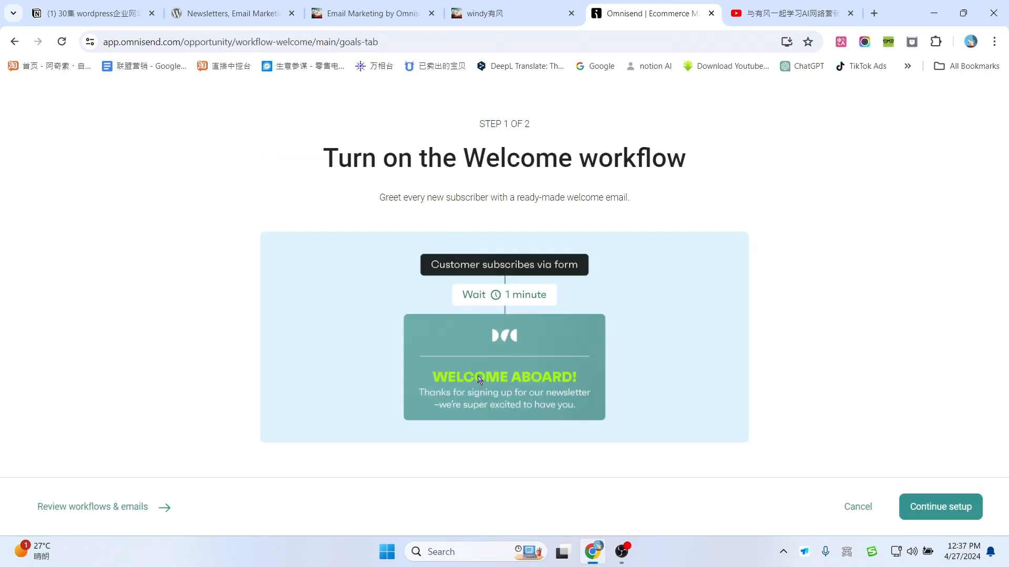
click(941, 512)
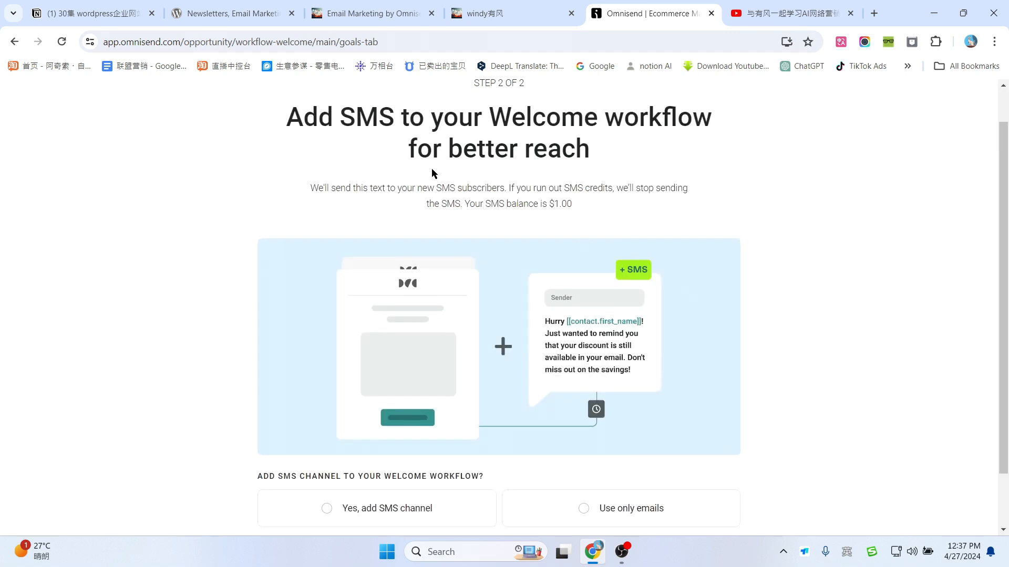
scroll(415, 327, down, 1)
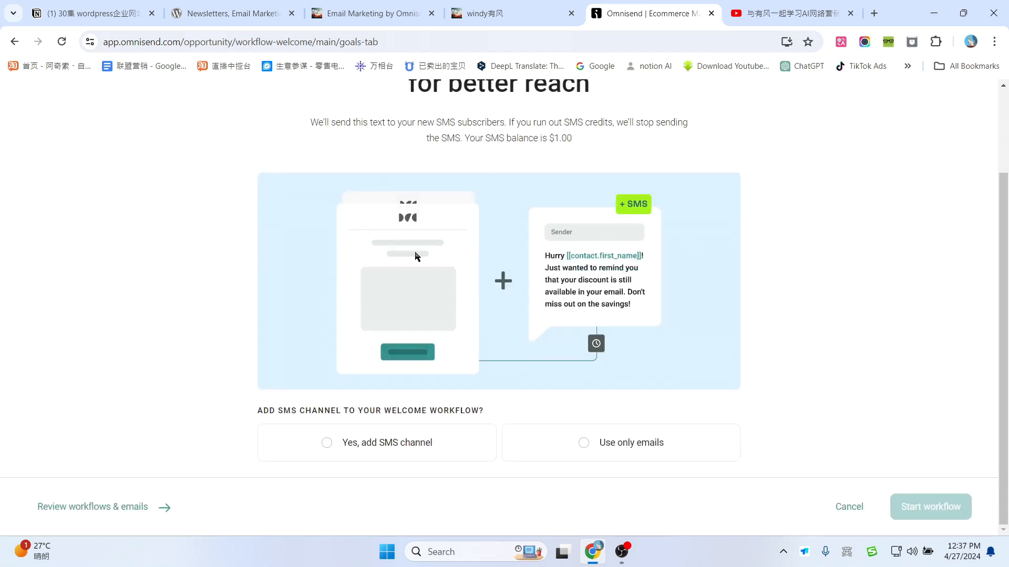
scroll(415, 255, up, 1)
scroll(552, 363, down, 1)
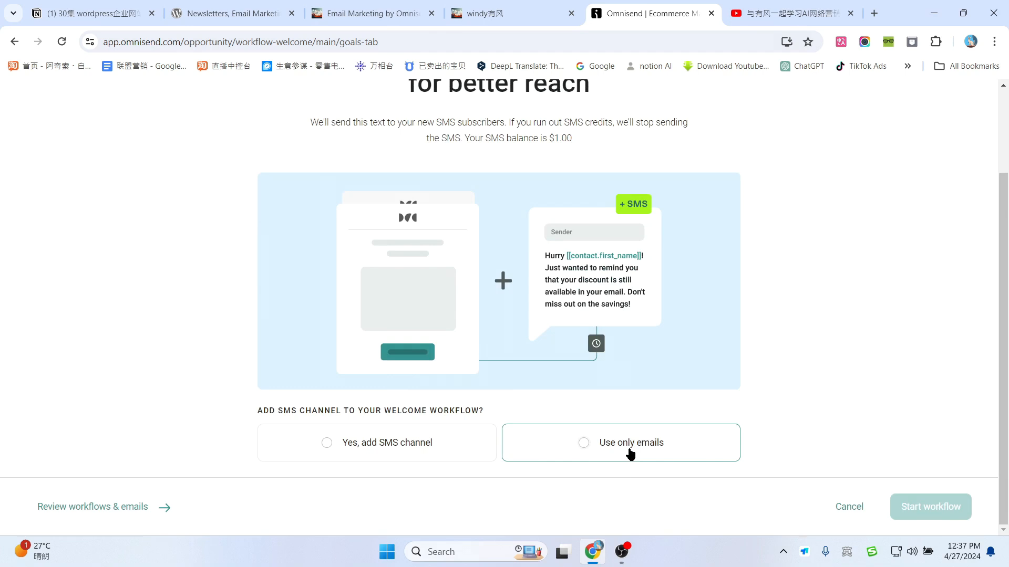
click(630, 449)
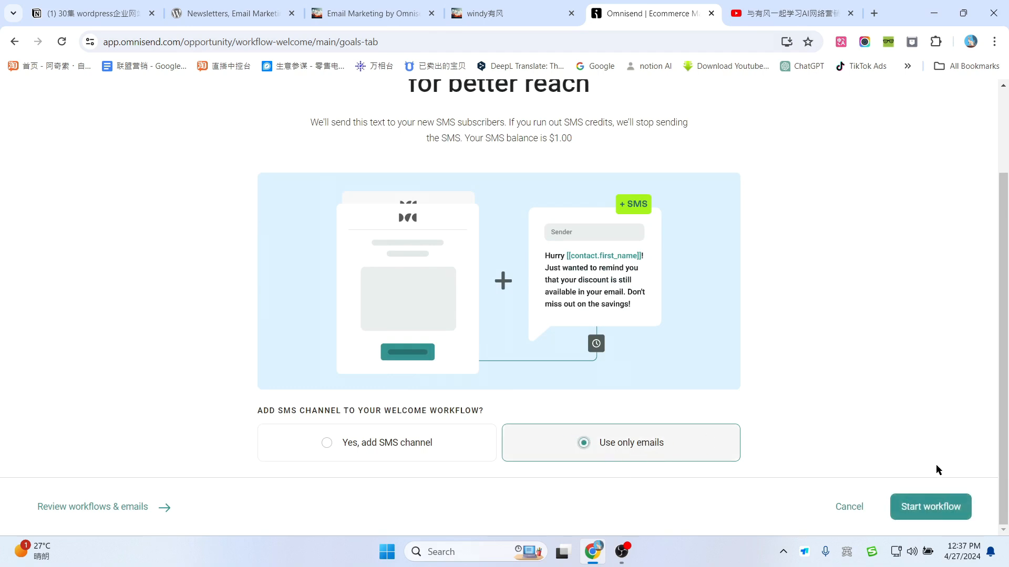
click(930, 518)
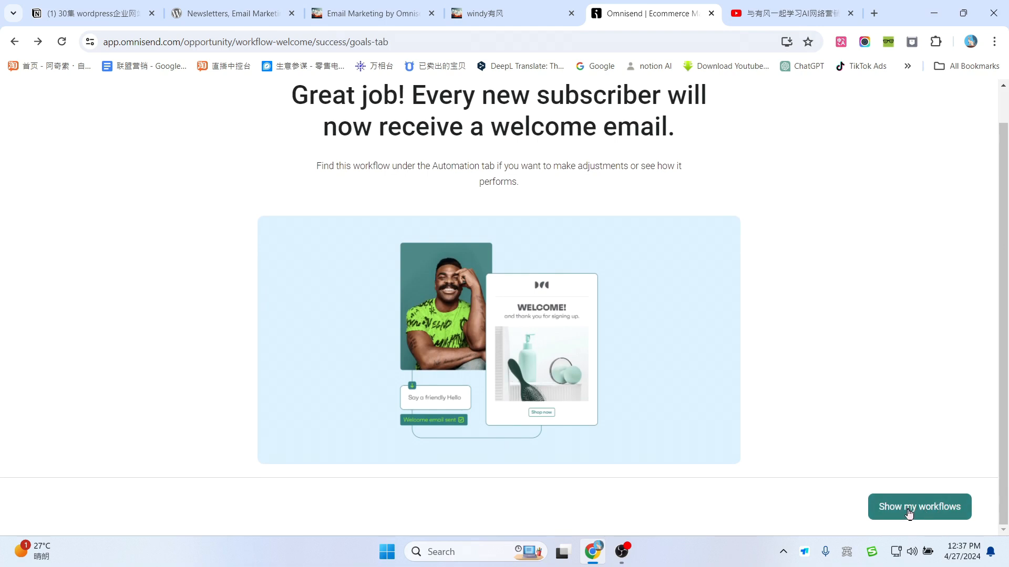
click(907, 509)
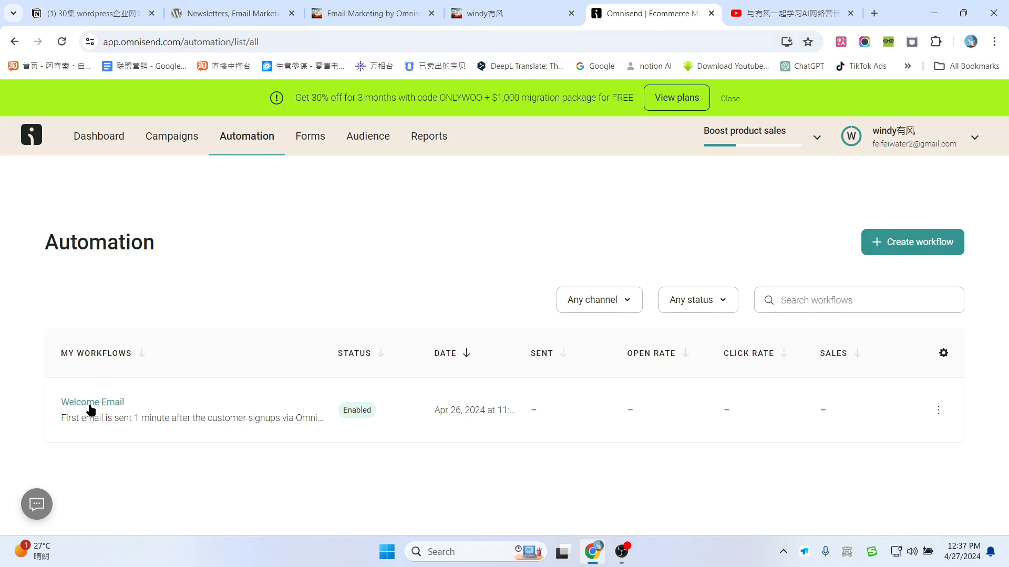
Step: Open the Welcome Email workflow, check its 1-minute wait, and open the welcome email's content editor
click(91, 410)
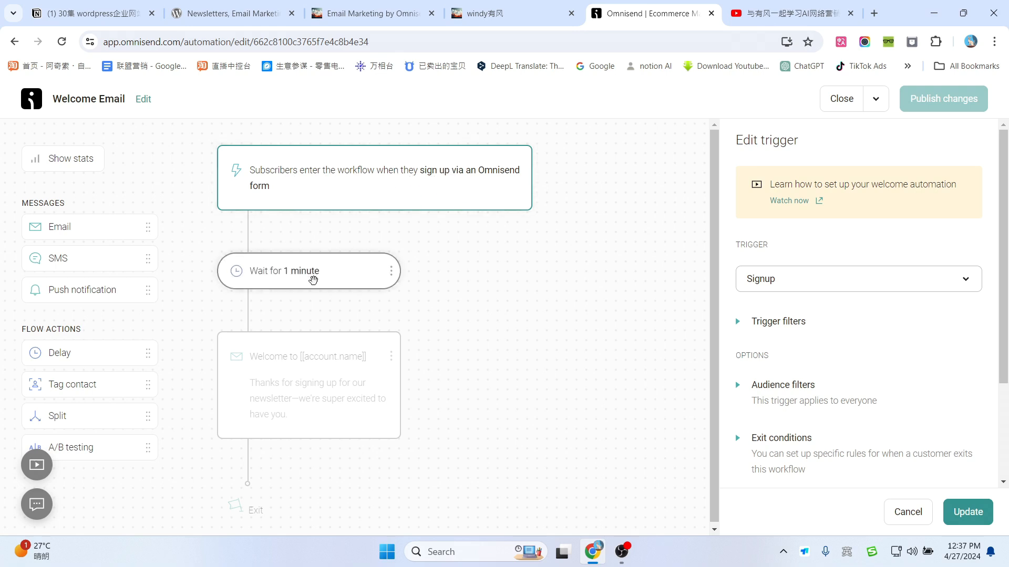
click(312, 279)
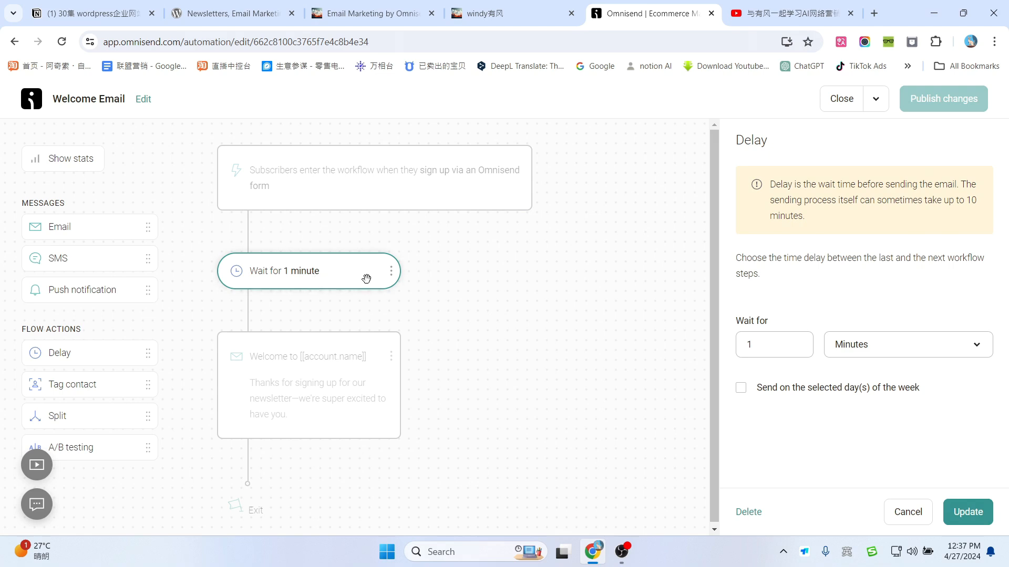
click(311, 391)
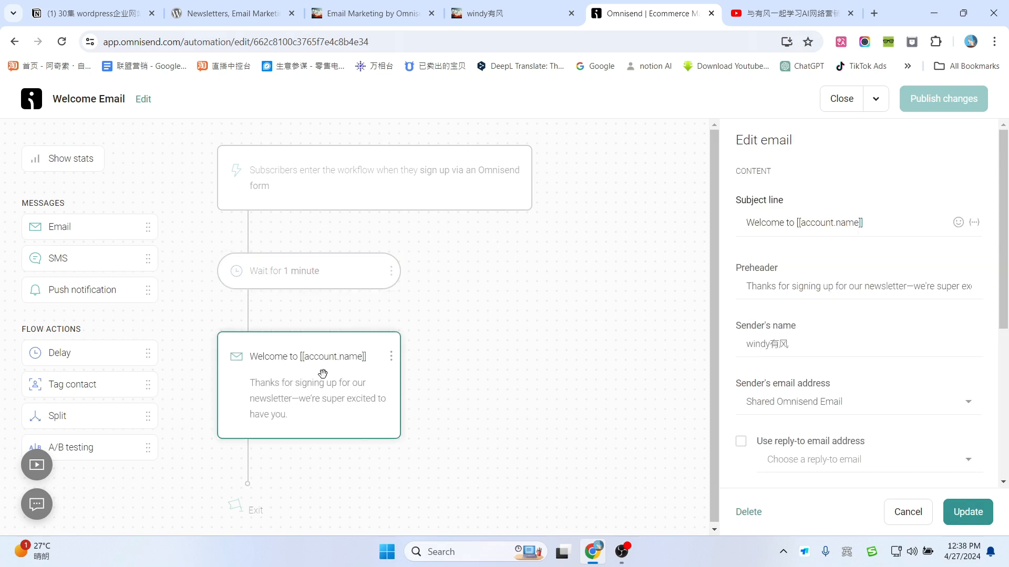
scroll(331, 387, down, 1)
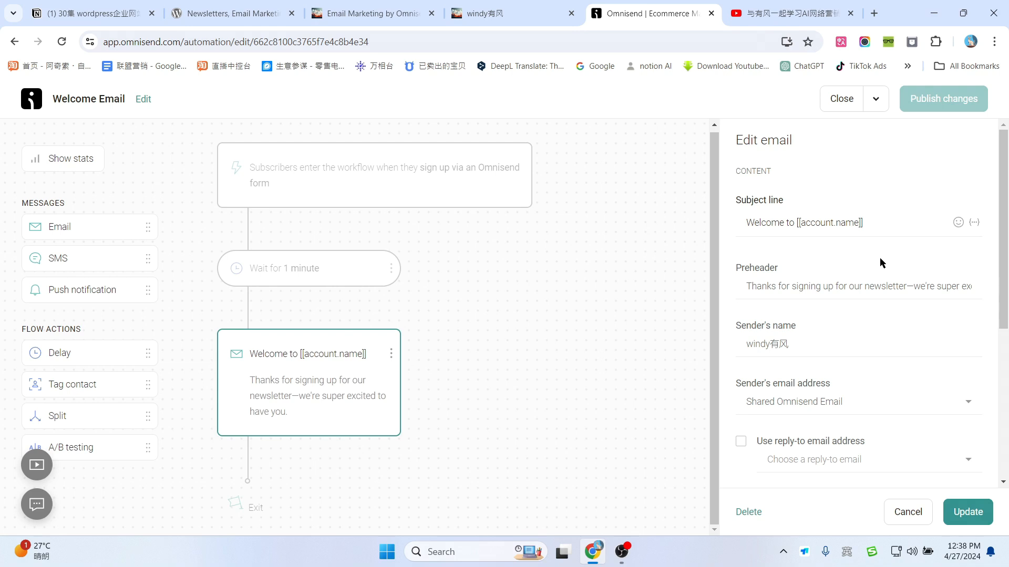
scroll(836, 308, down, 4)
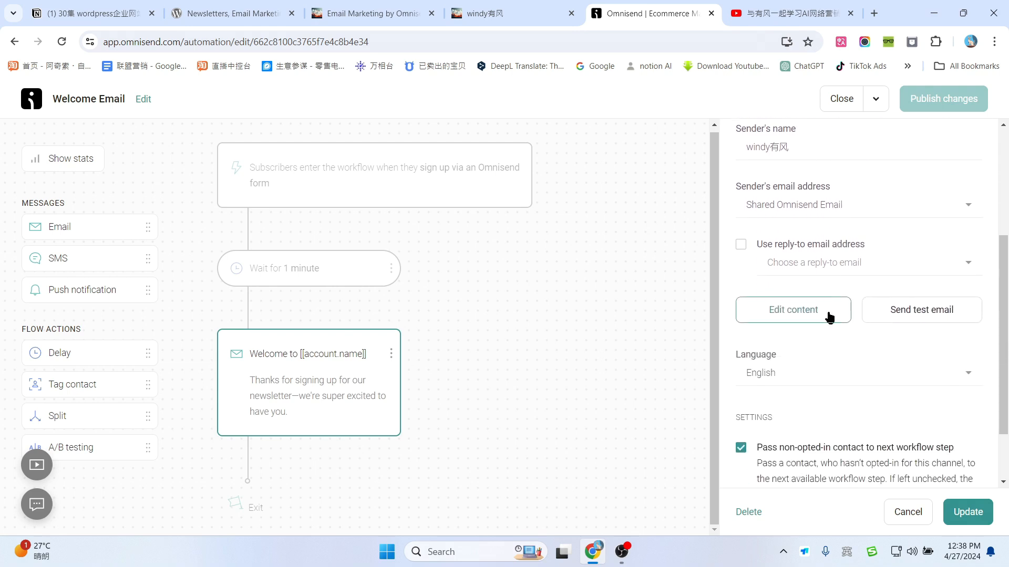
click(792, 314)
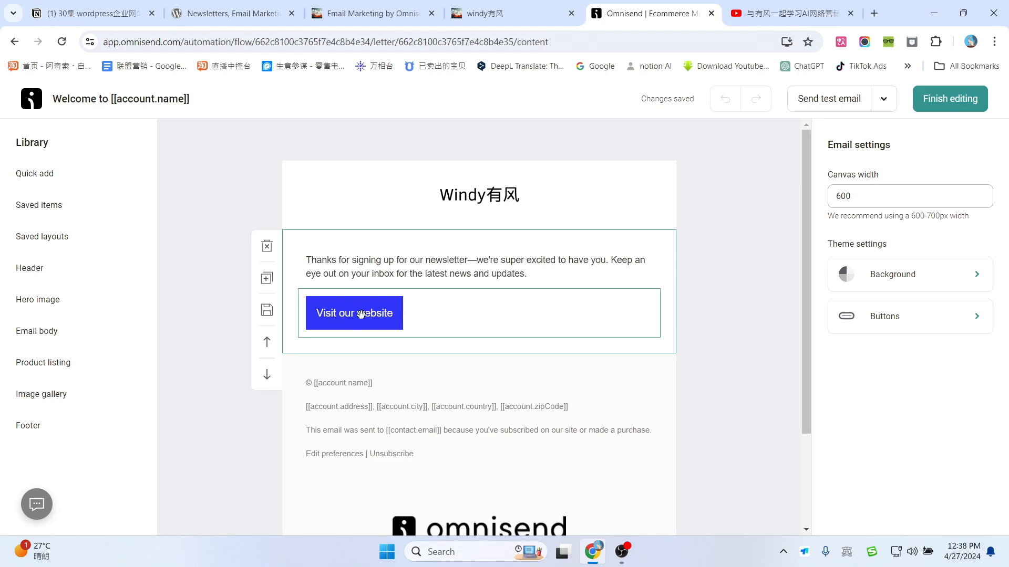
Step: Check the Visit our website button and thank-you paragraph, then open ChatGPT from its bookmark in a background tab
click(361, 313)
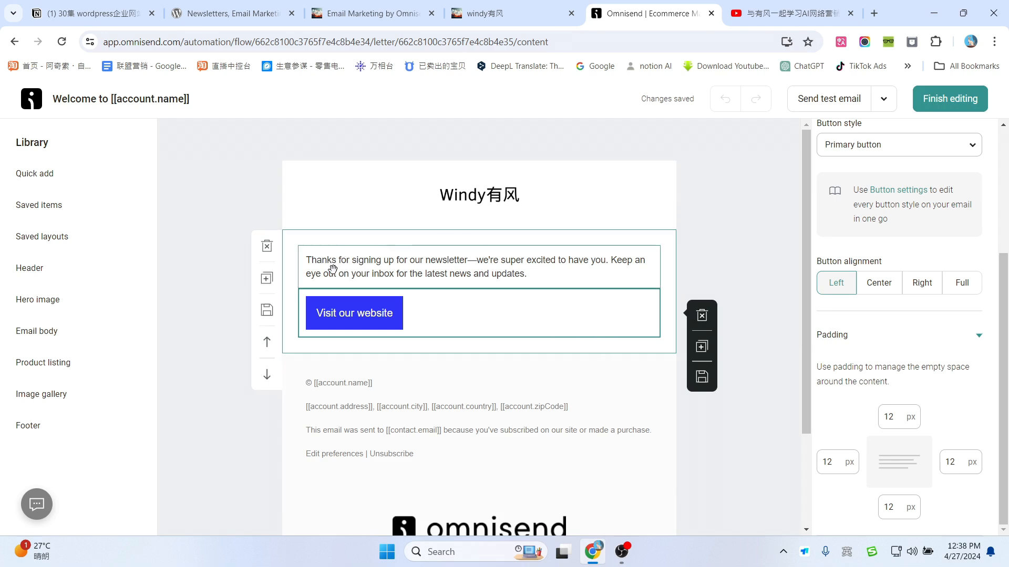
click(478, 267)
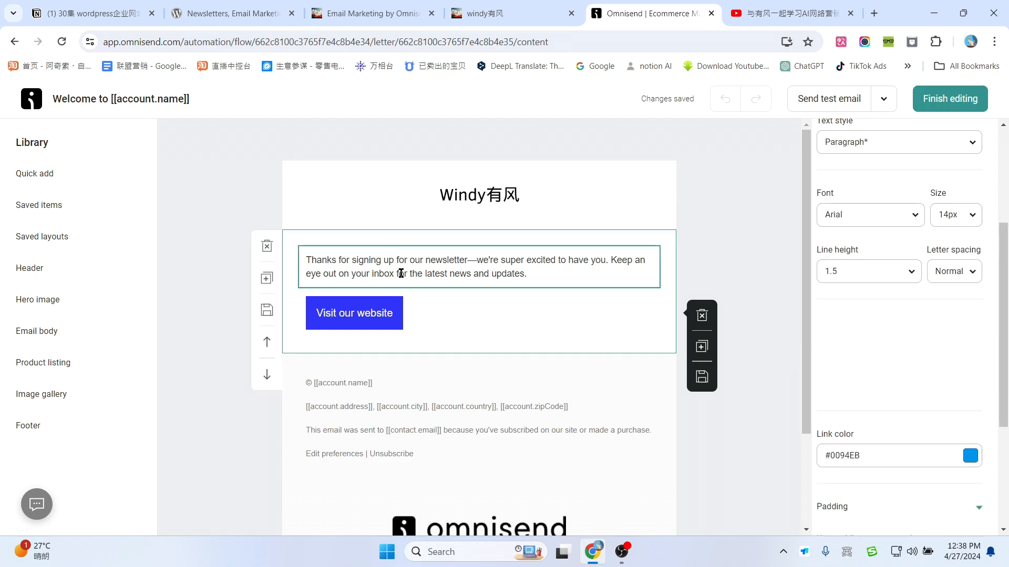
click(563, 272)
drag(558, 272, 306, 265)
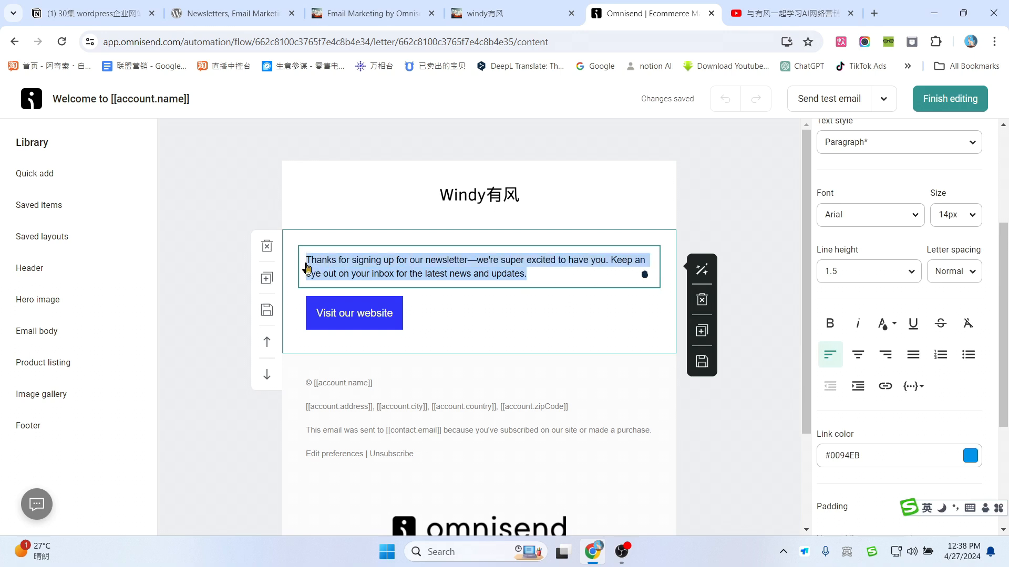
click(540, 270)
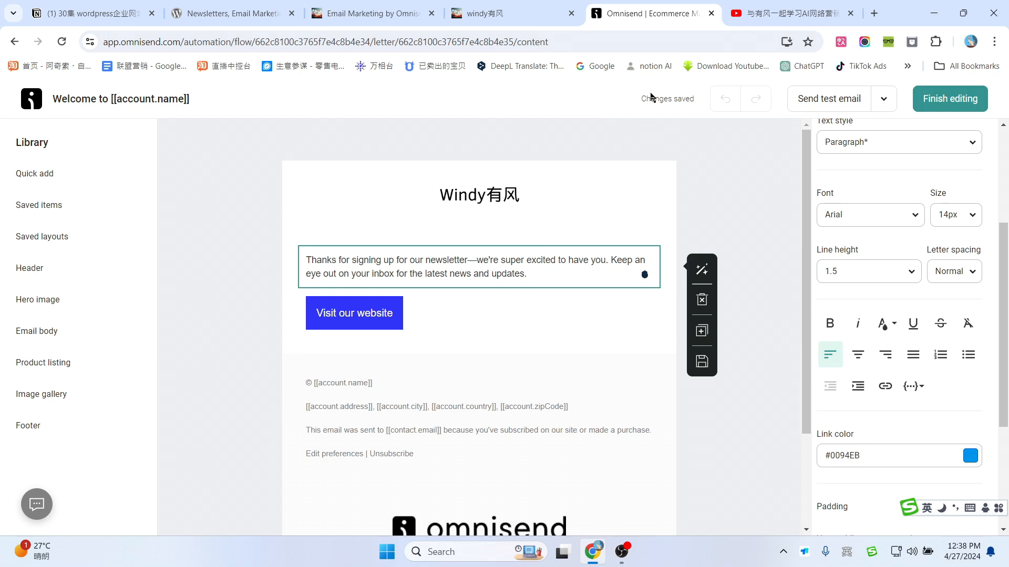
middle_click(801, 70)
Step: Review the tent-company prompt and ChatGPT's Chinese welcome-email reply, then copy the letter
click(788, 14)
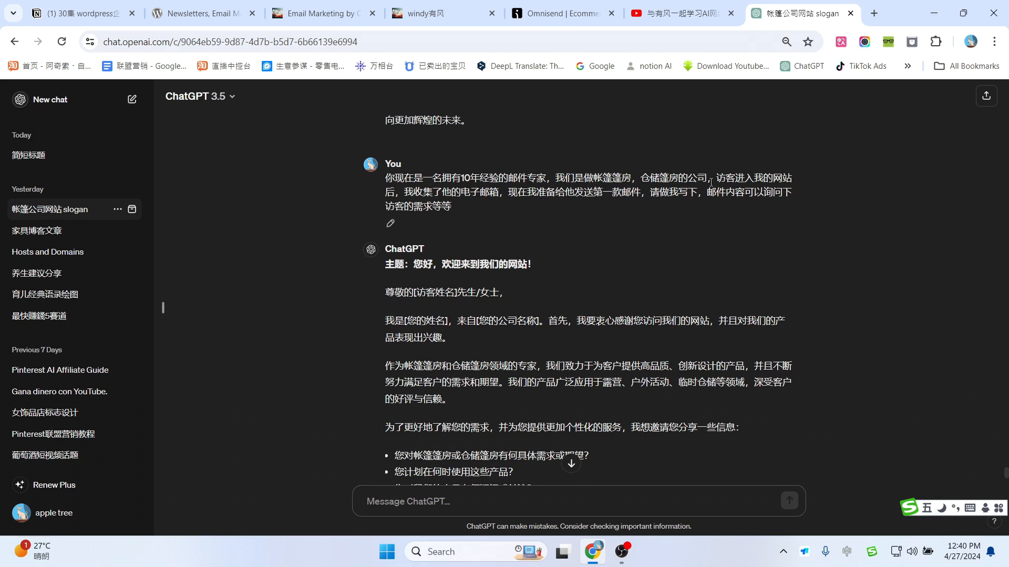
drag(594, 178, 688, 179)
click(765, 189)
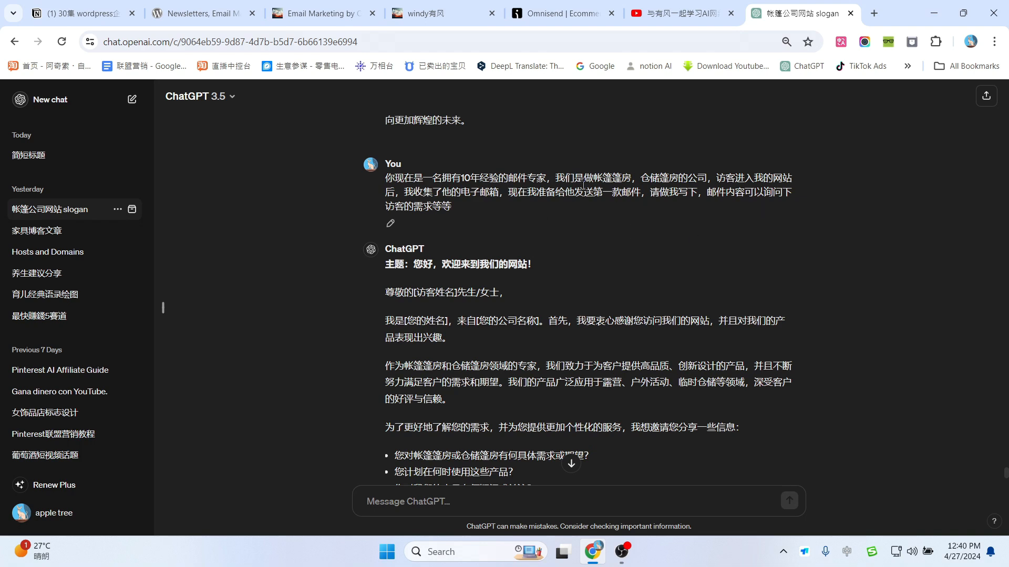
scroll(680, 229, down, 3)
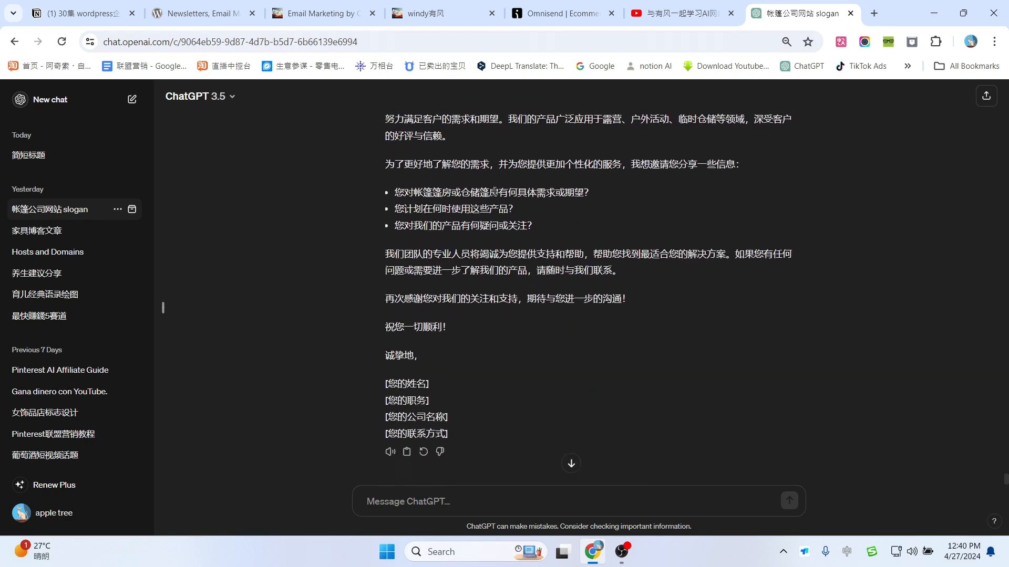
scroll(575, 254, up, 2)
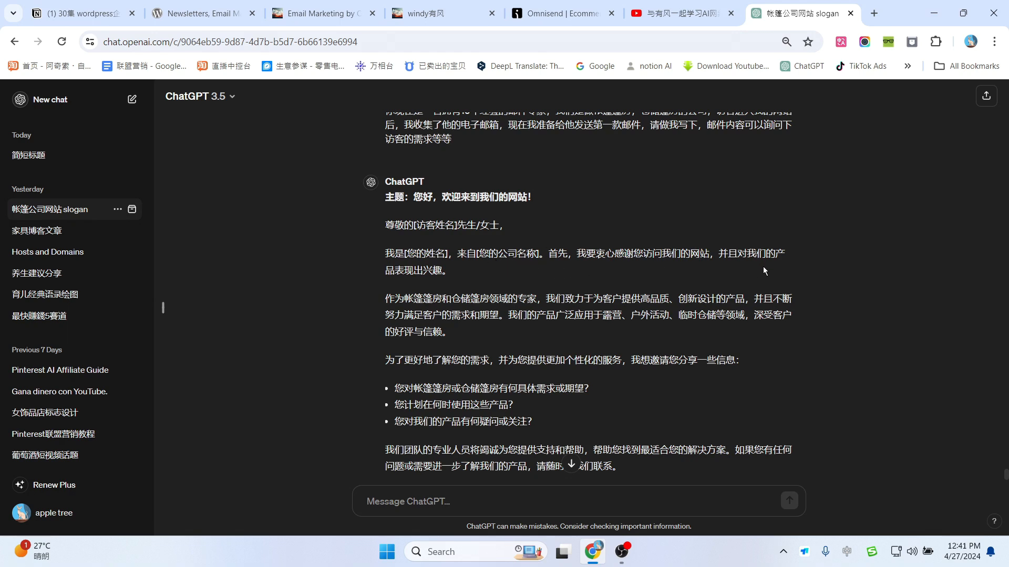
scroll(683, 273, down, 1)
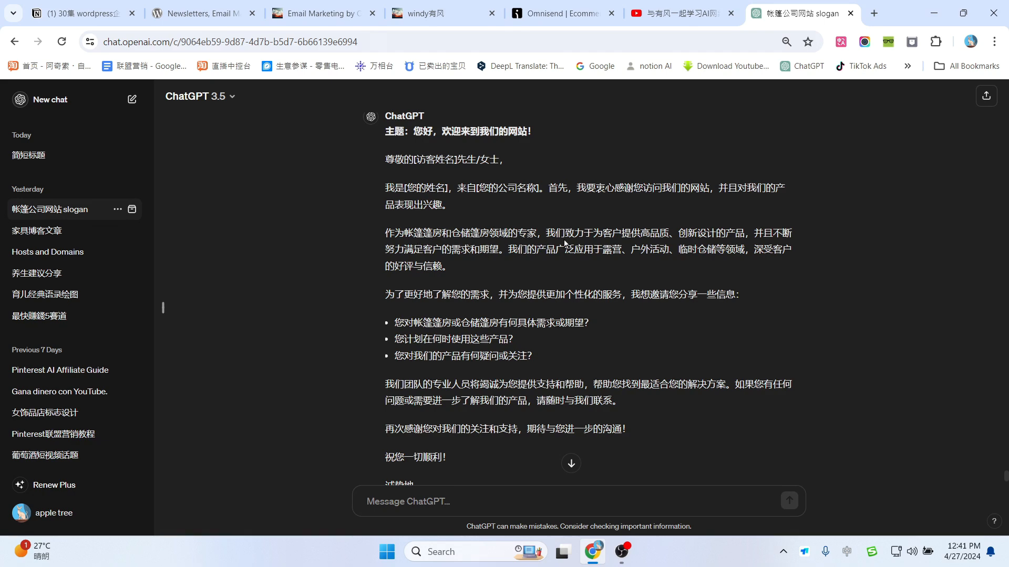
scroll(585, 252, down, 1)
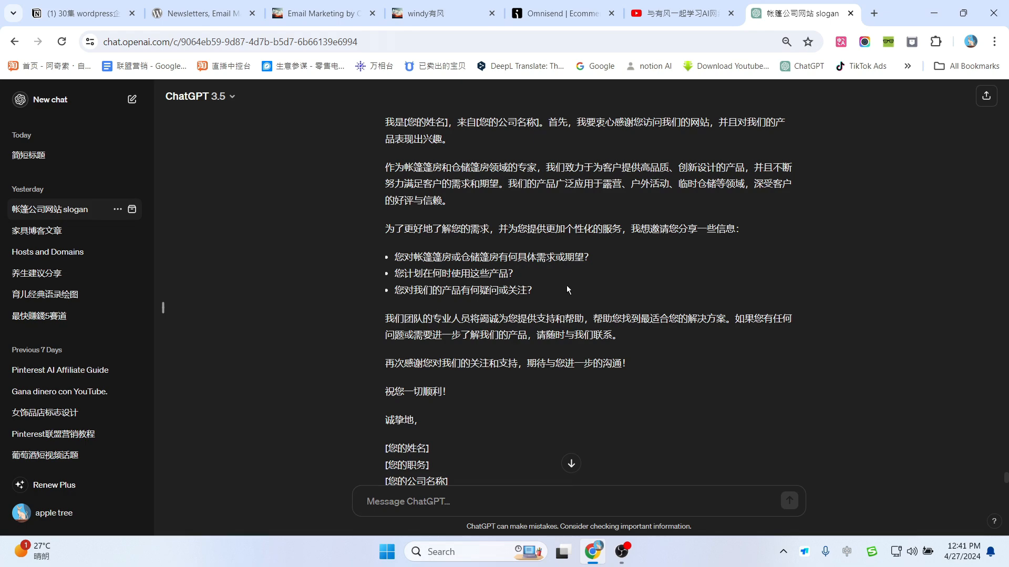
scroll(442, 302, down, 1)
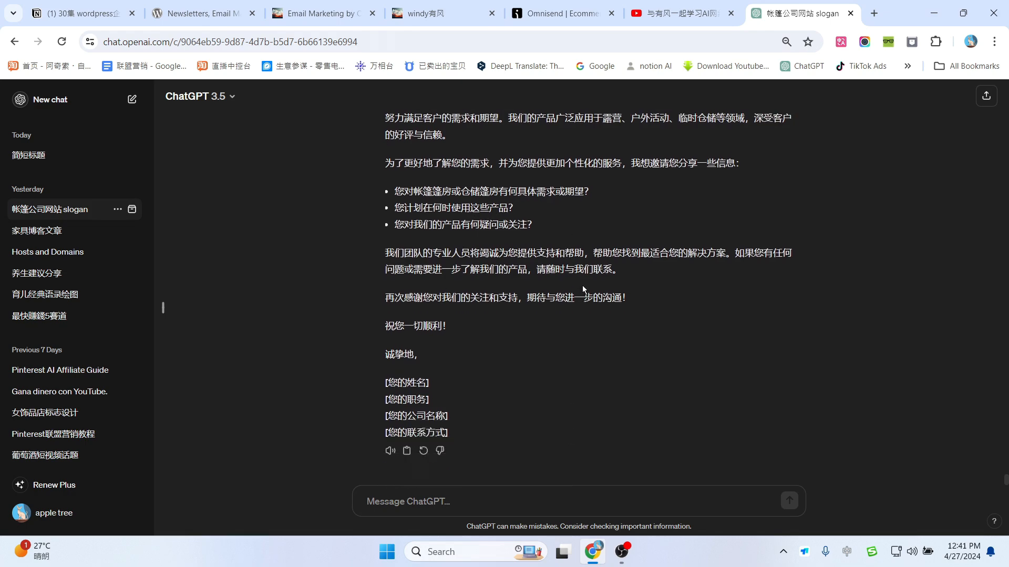
scroll(583, 289, up, 4)
scroll(583, 289, down, 5)
scroll(482, 398, up, 4)
scroll(481, 397, down, 4)
click(407, 451)
Step: Replace the default thank-you paragraph with the pasted Chinese welcome letter
click(576, 10)
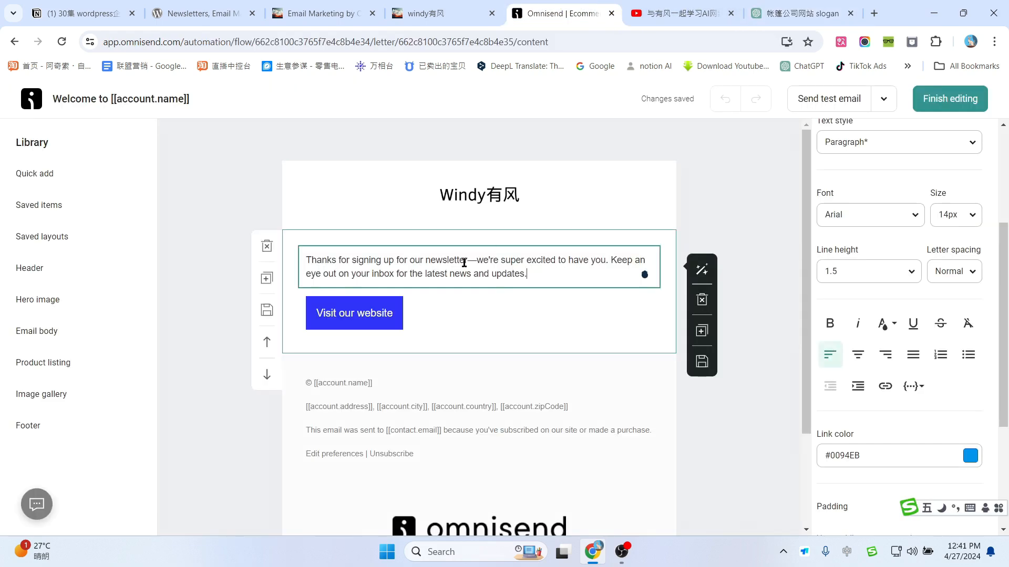
drag(531, 274, 306, 261)
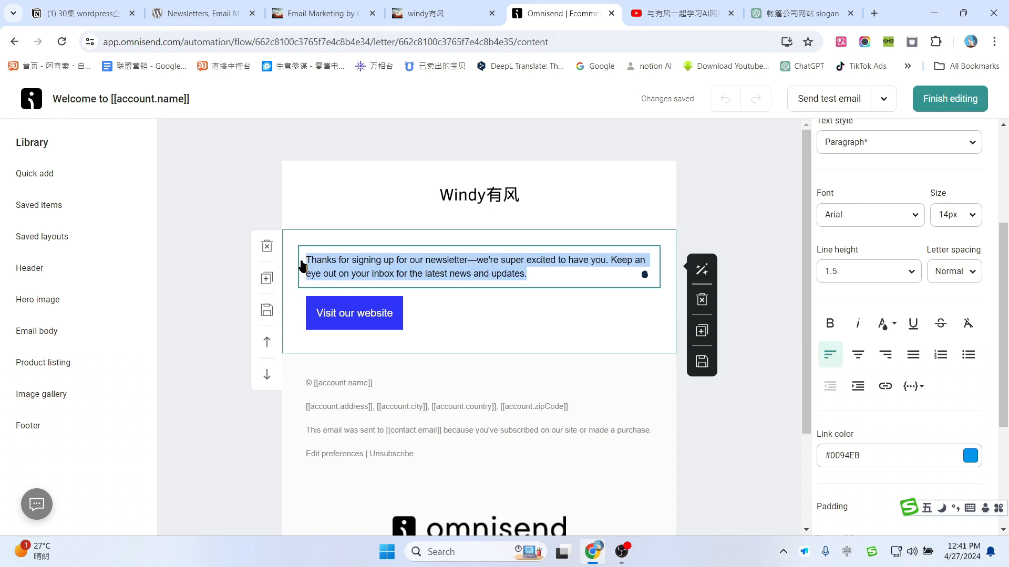
click(554, 273)
drag(569, 272, 308, 261)
key(BackSpace)
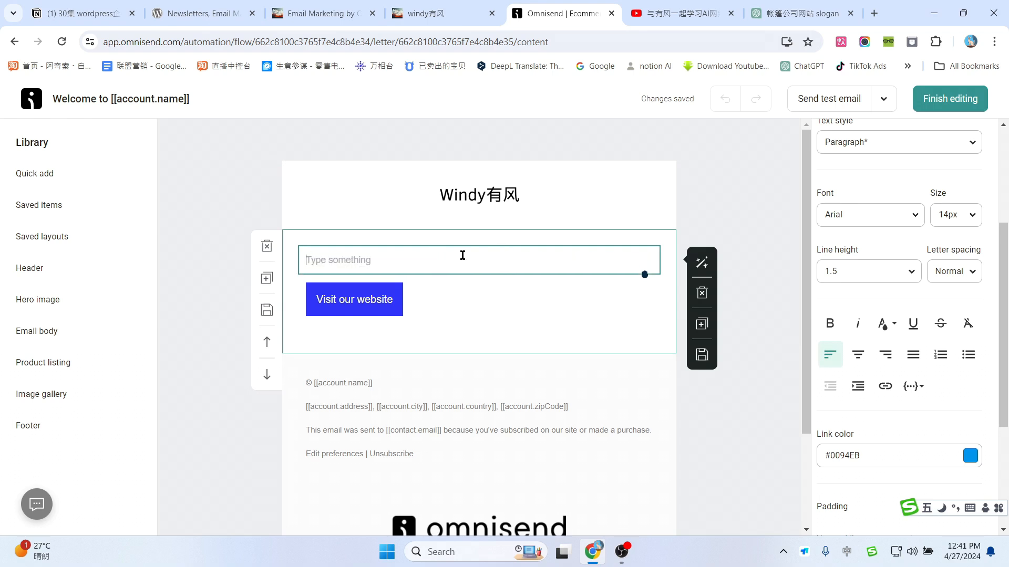
key(ctrl+v)
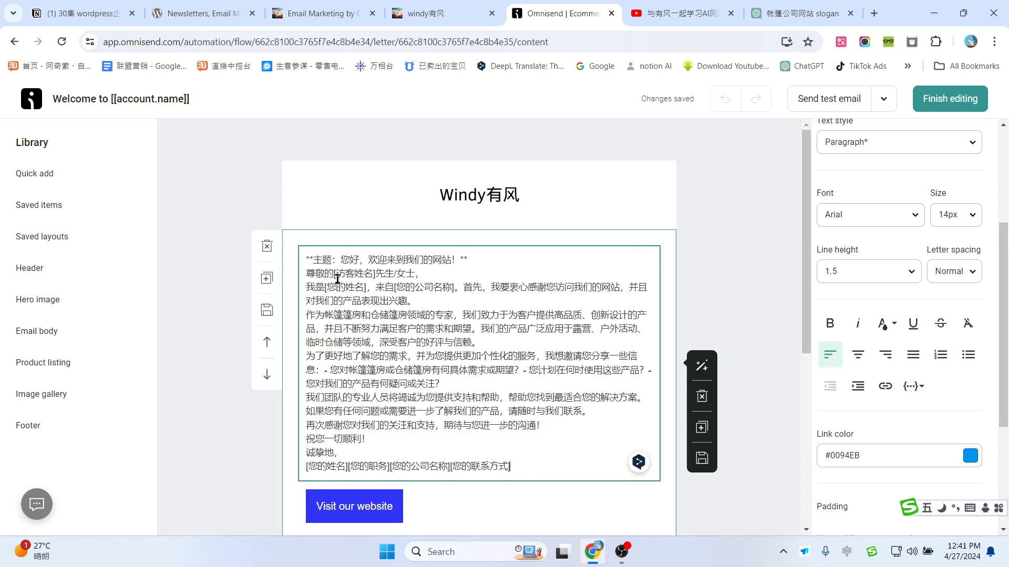
Step: Delete the subject line from the top of the pasted letter
drag(473, 259, 309, 254)
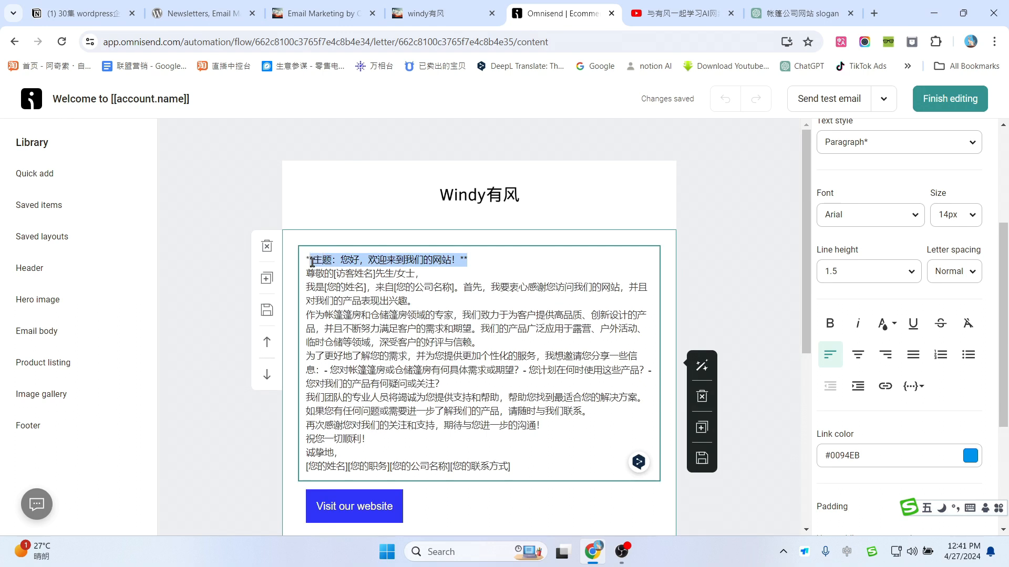
key(BackSpace)
key(BackSpace)
key(Delete)
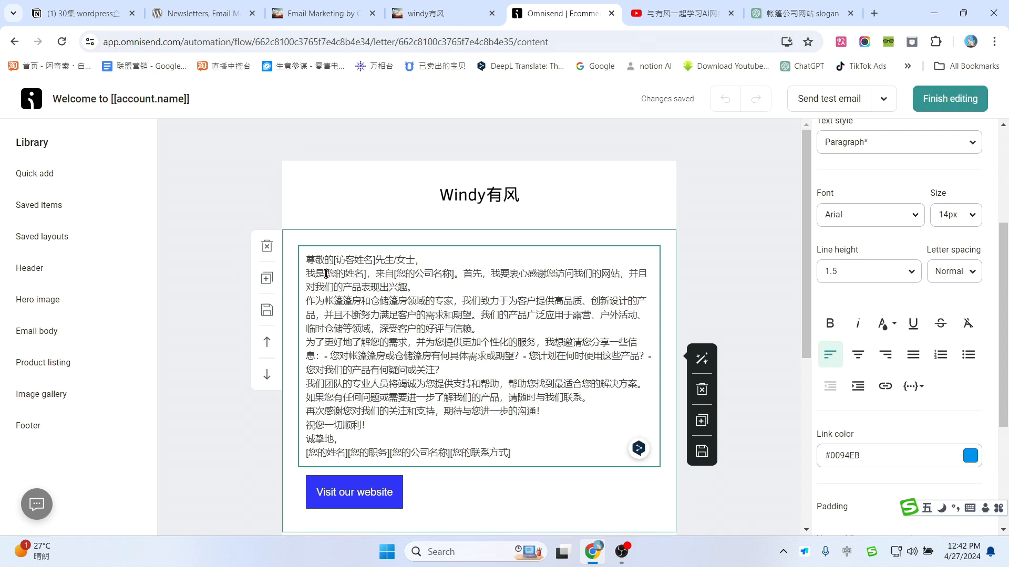
drag(326, 273, 355, 274)
click(435, 286)
scroll(474, 336, down, 1)
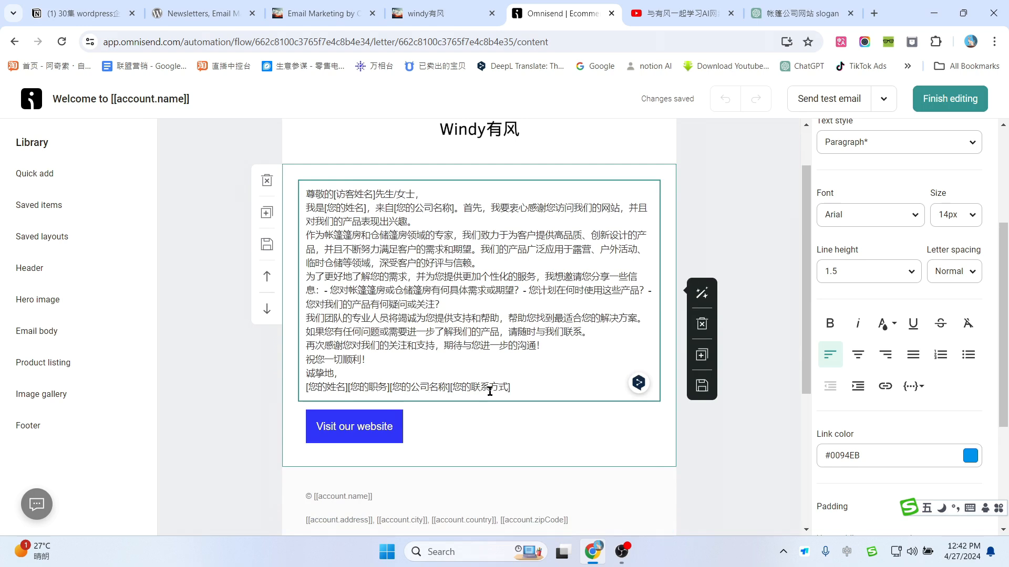
scroll(539, 356, down, 2)
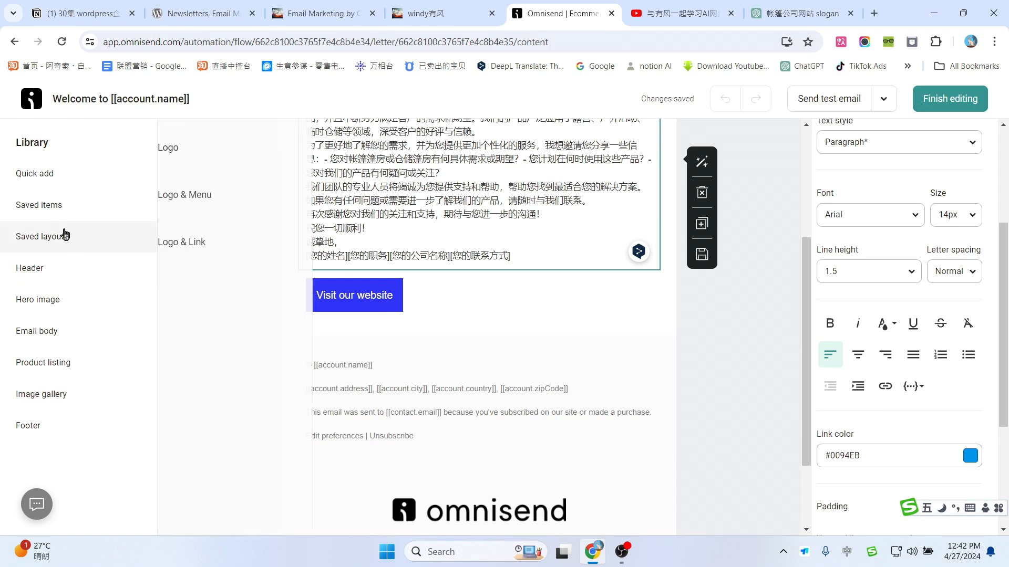
Step: Save the welcome email with its Chinese letter and return to the Welcome workflow
mouse_move(46, 179)
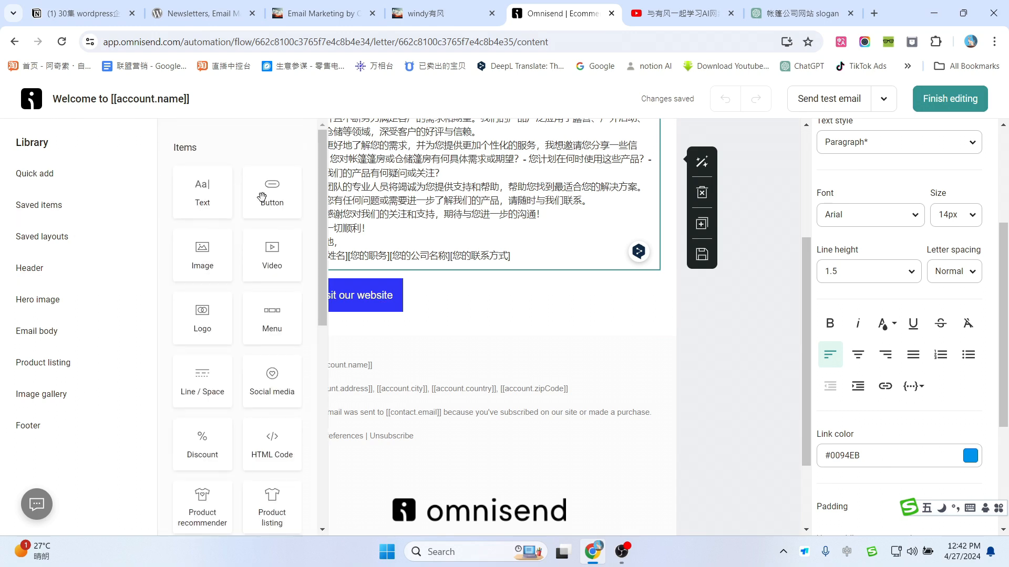
mouse_move(46, 298)
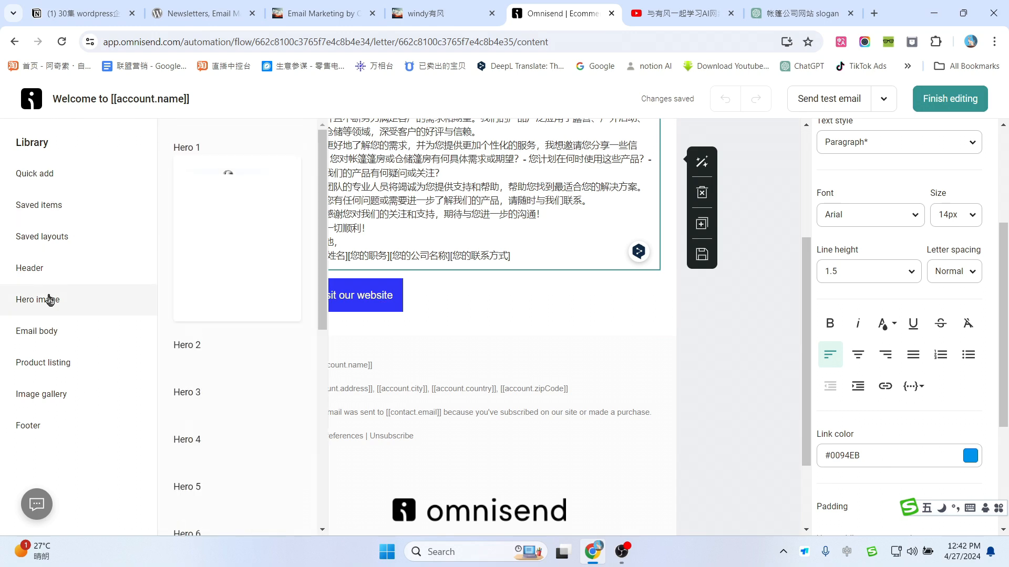
mouse_move(49, 343)
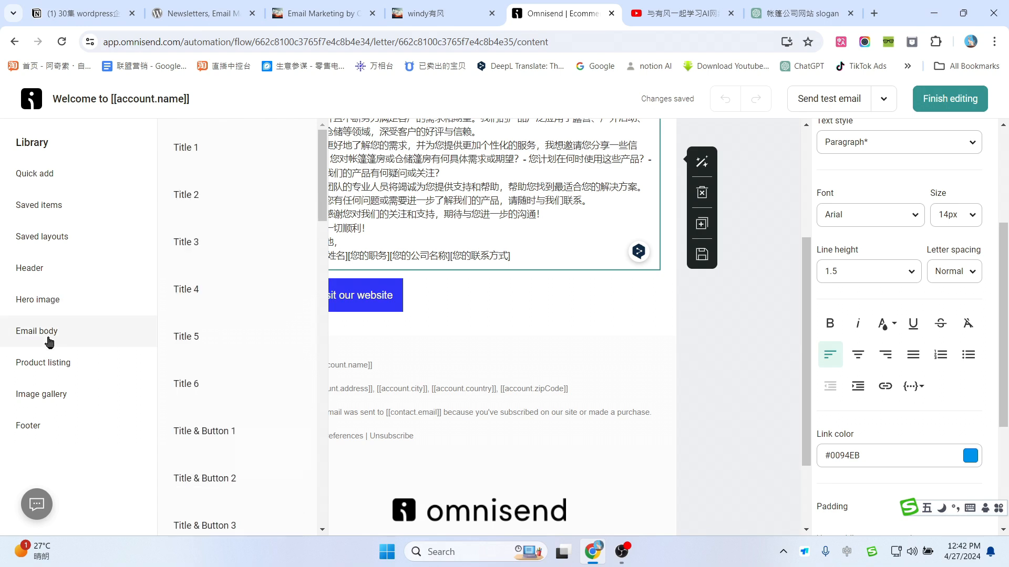
mouse_move(44, 269)
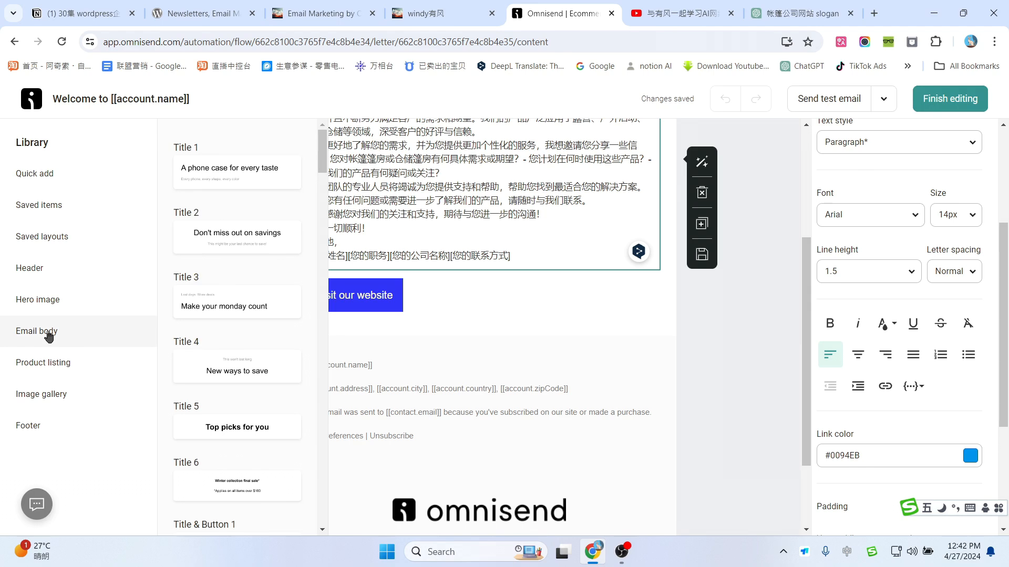
scroll(525, 352, up, 4)
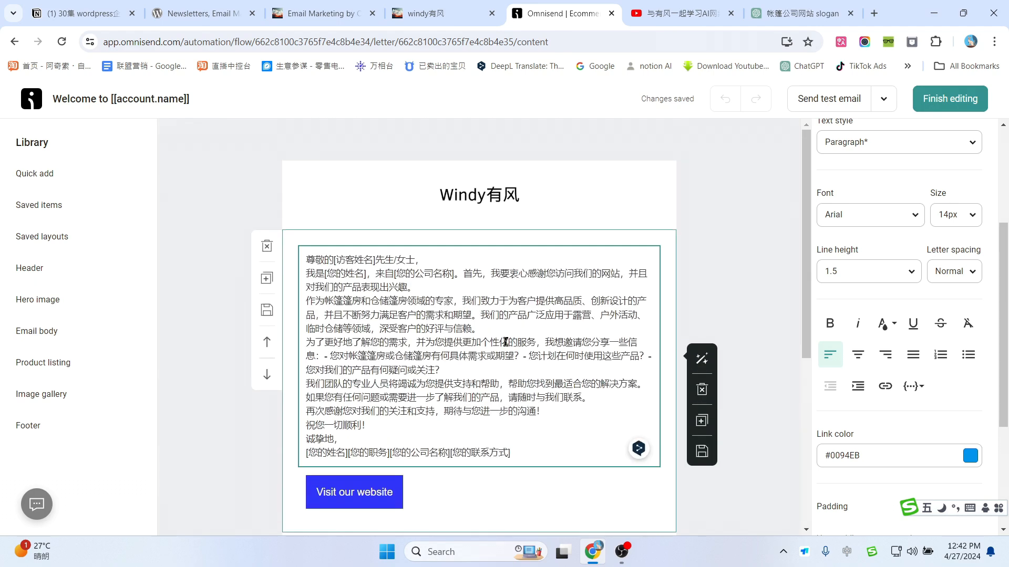
click(937, 105)
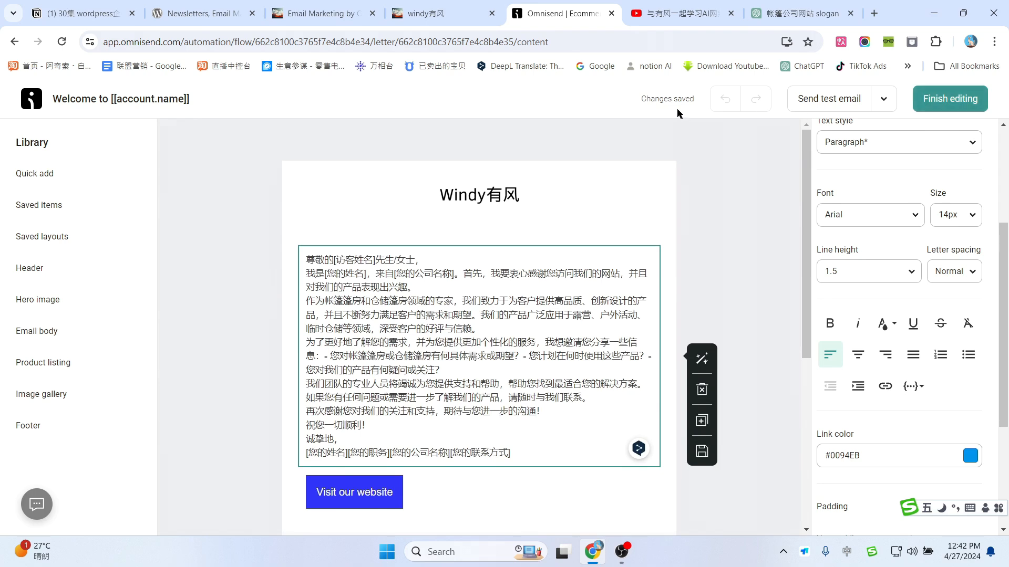
click(941, 105)
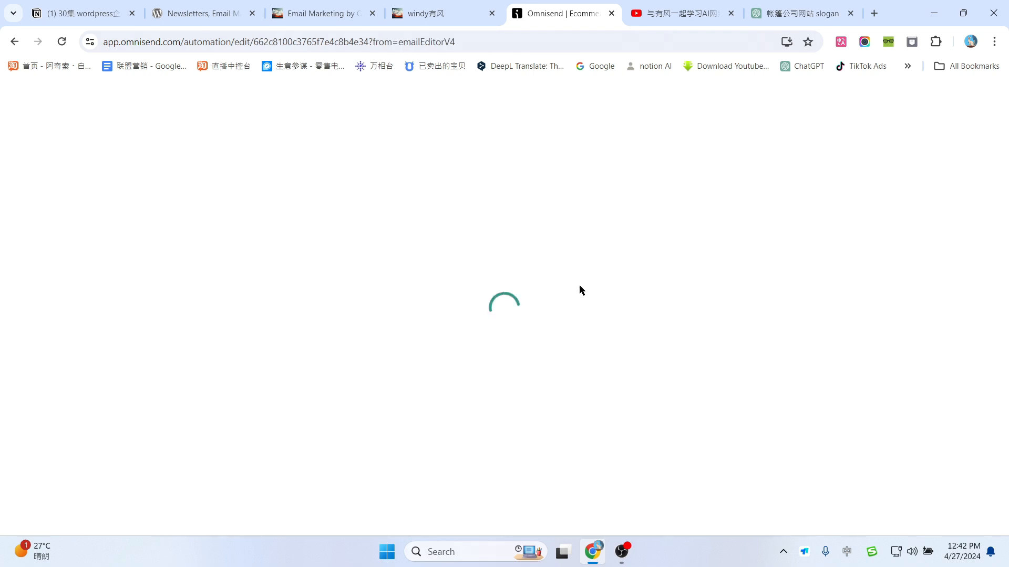
Step: Ask ChatGPT to translate the welcome letter into English with '翻译成英文', then return to Omnisend
click(802, 12)
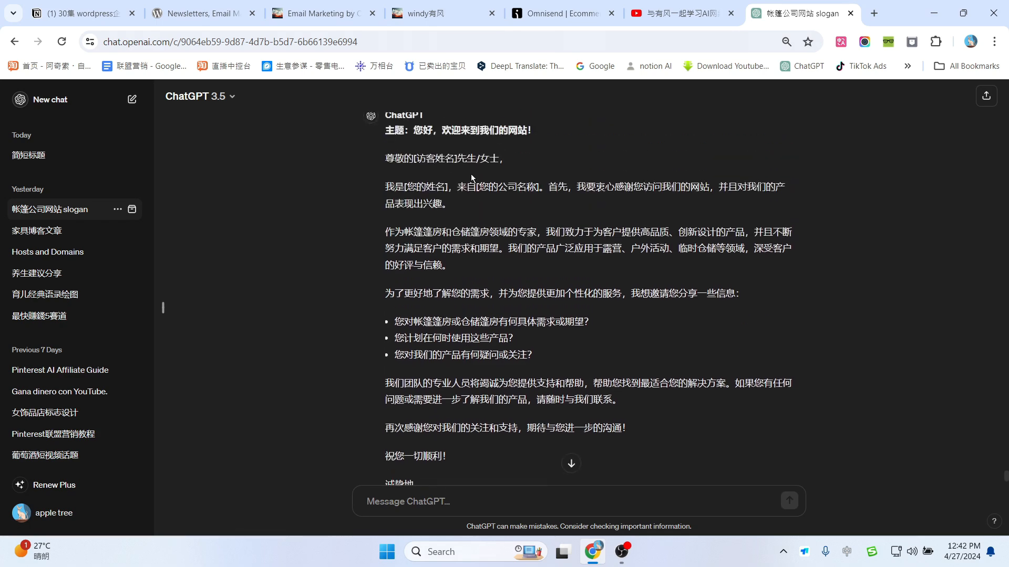
scroll(472, 178, down, 3)
click(419, 504)
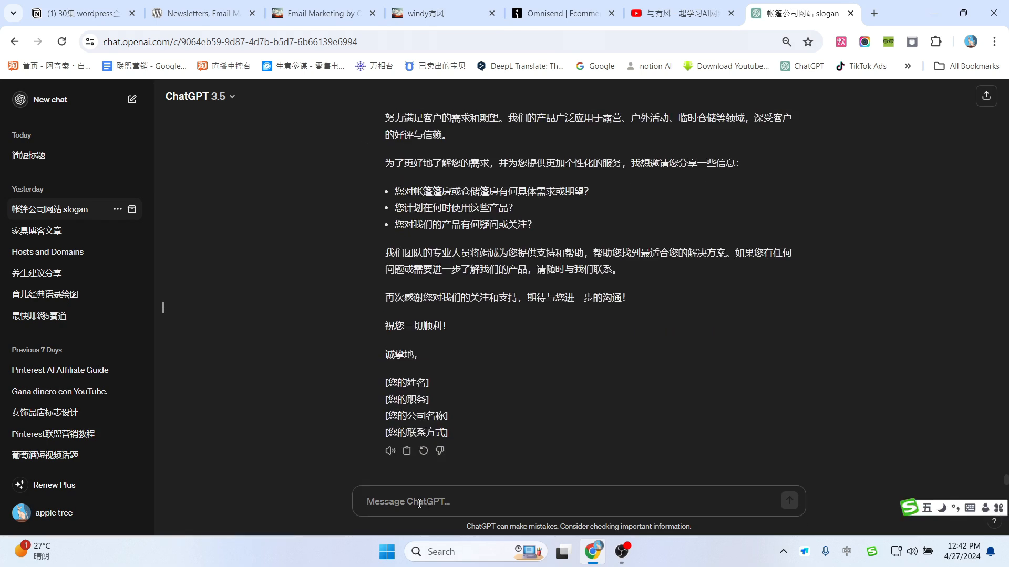
text(翻译成英文)
key(Return)
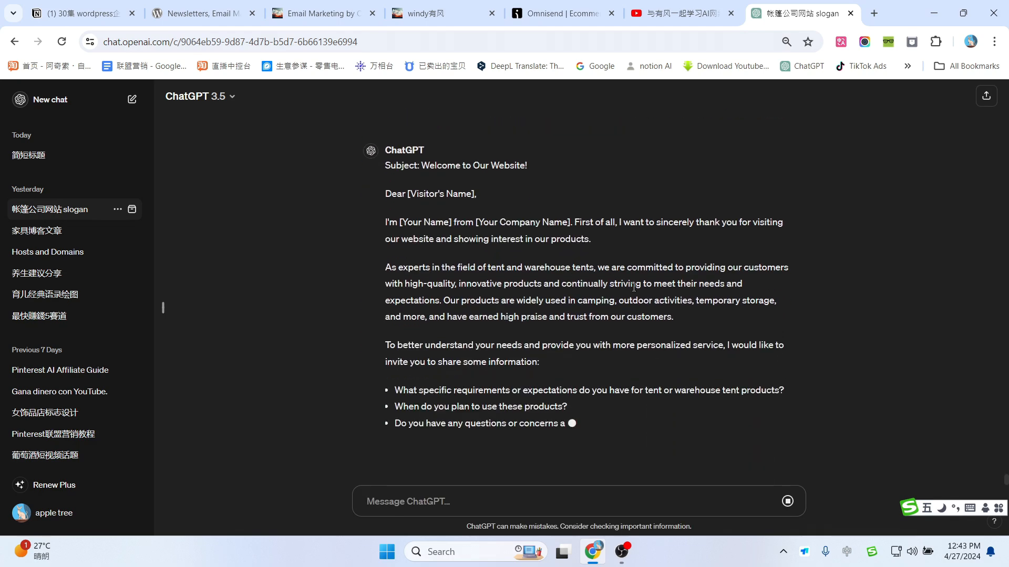
scroll(570, 300, up, 5)
scroll(382, 335, down, 2)
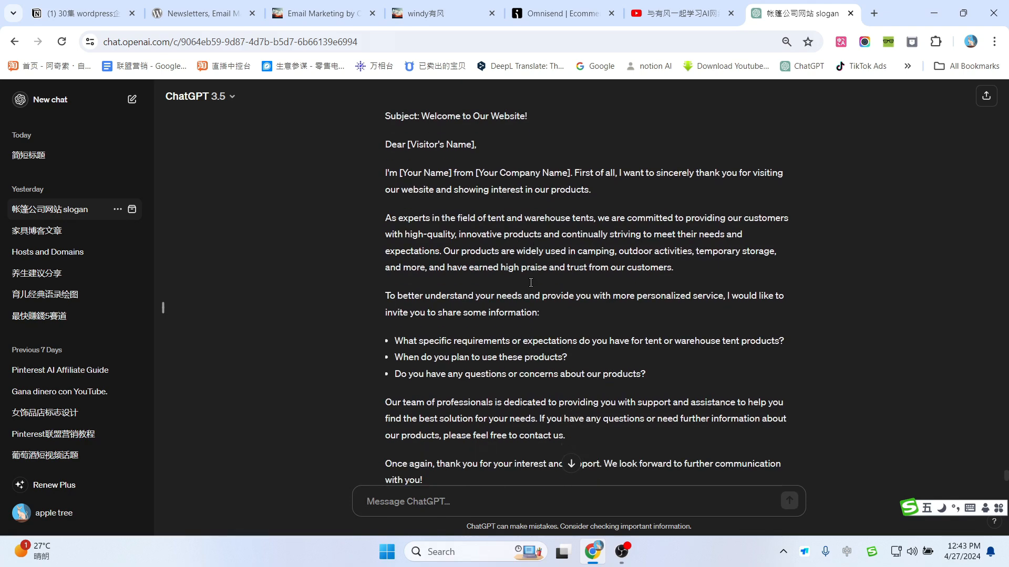
scroll(382, 334, down, 2)
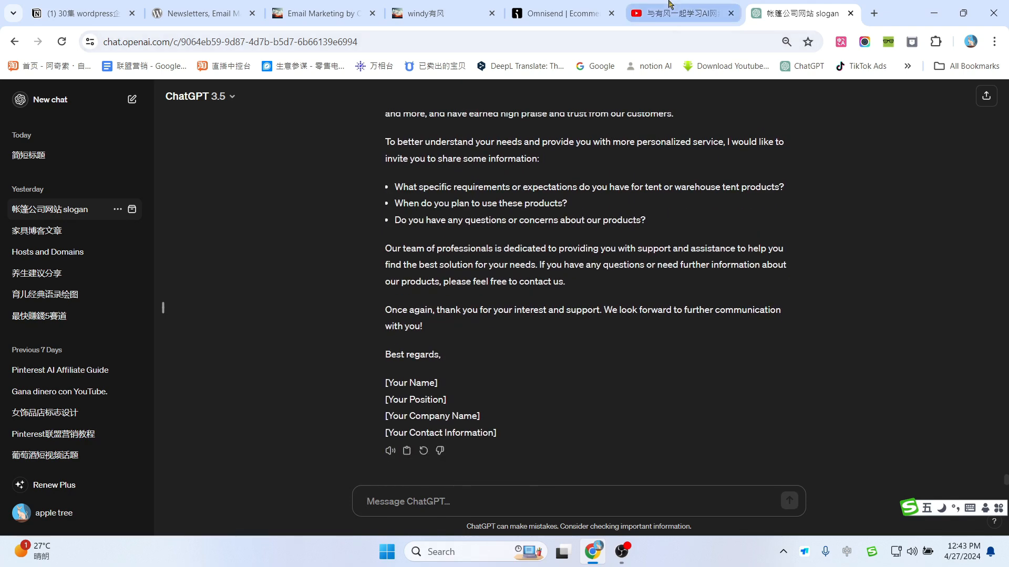
click(576, 6)
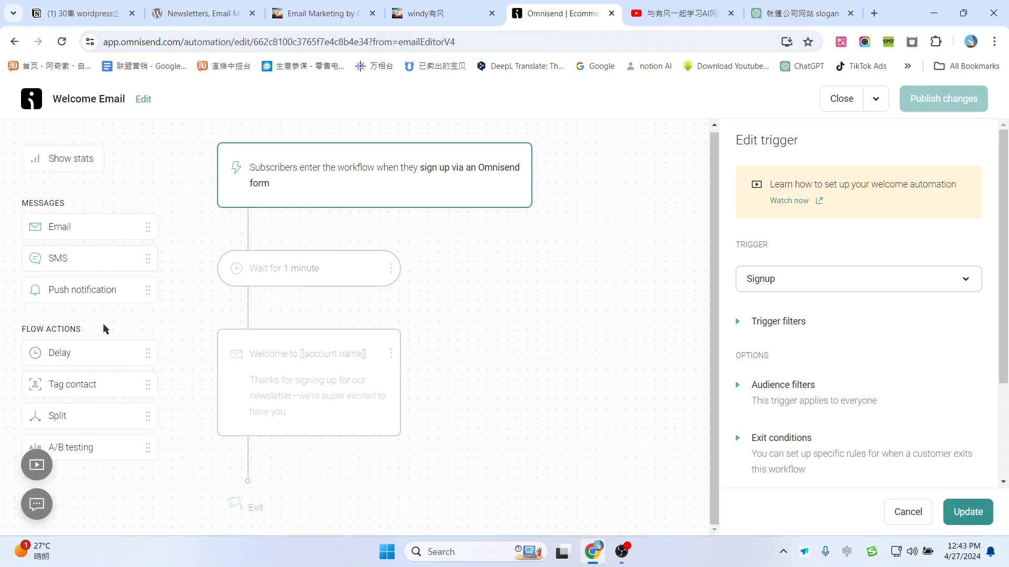
Step: Add a 1-week delay after the welcome email, followed by a new empty Email step
drag(68, 353, 255, 461)
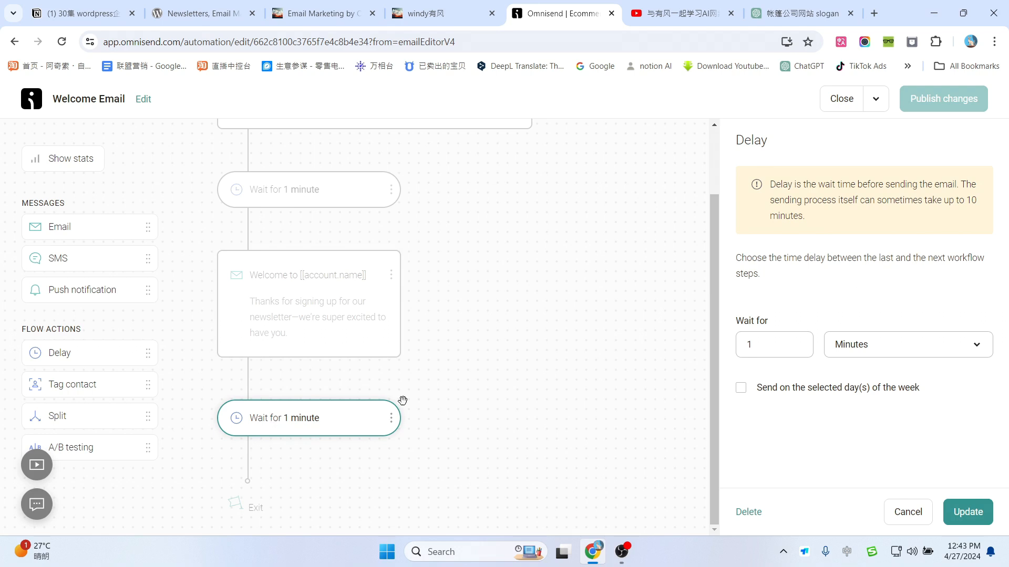
click(869, 351)
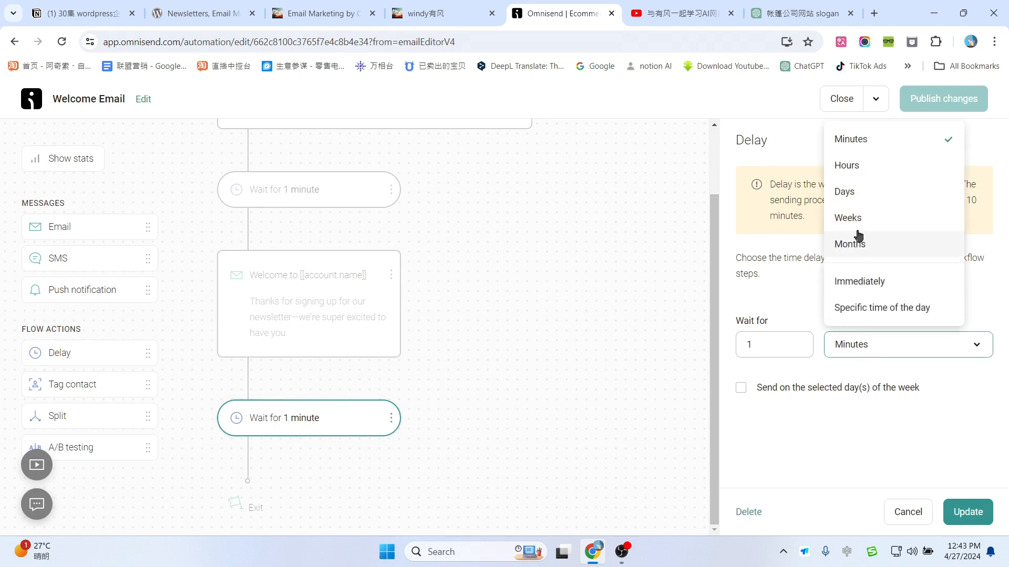
click(854, 218)
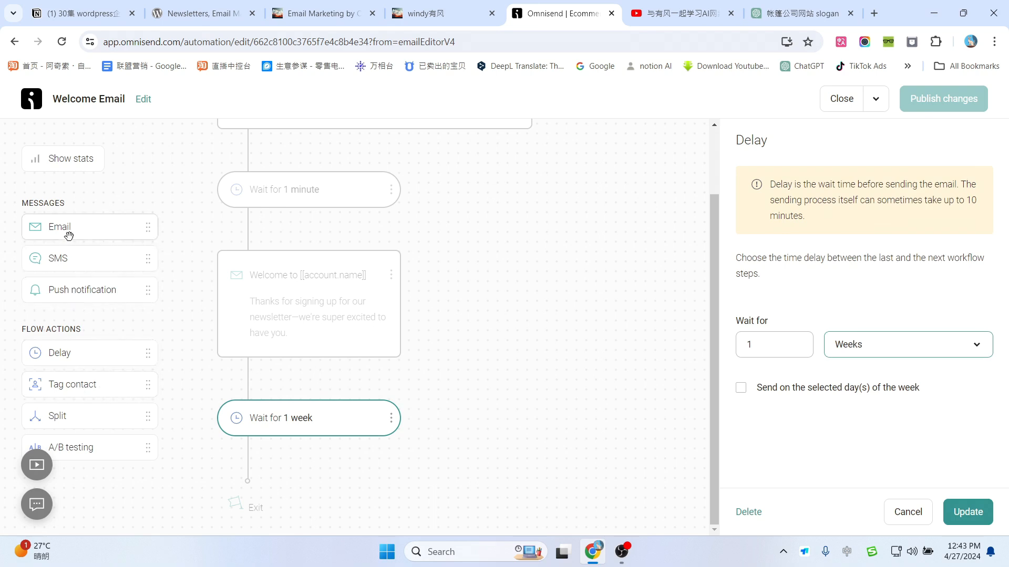
drag(67, 229, 247, 481)
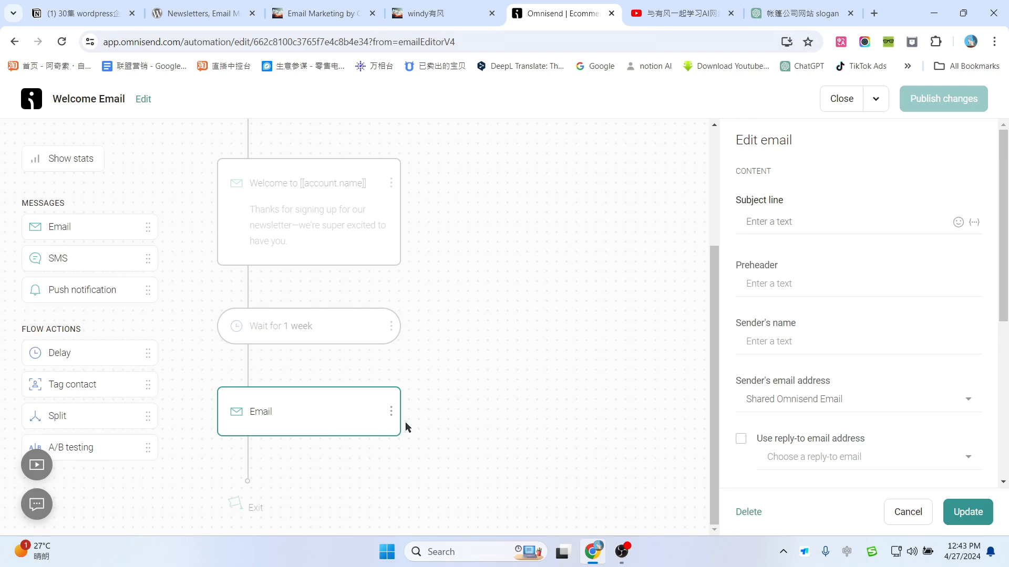
Step: Delete the new empty Email step and the 1-week wait, confirming both deletions
click(391, 412)
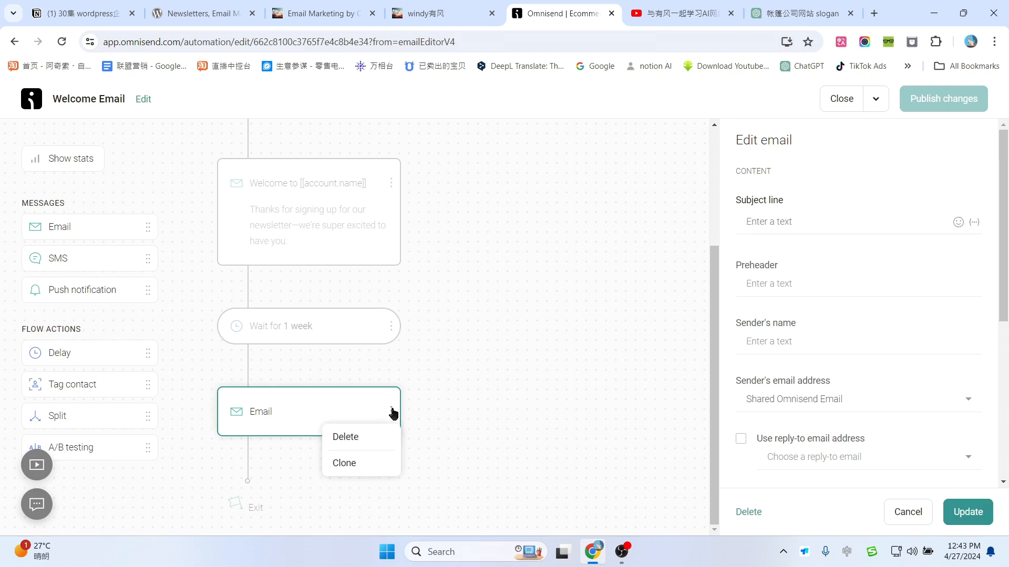
click(356, 440)
click(638, 331)
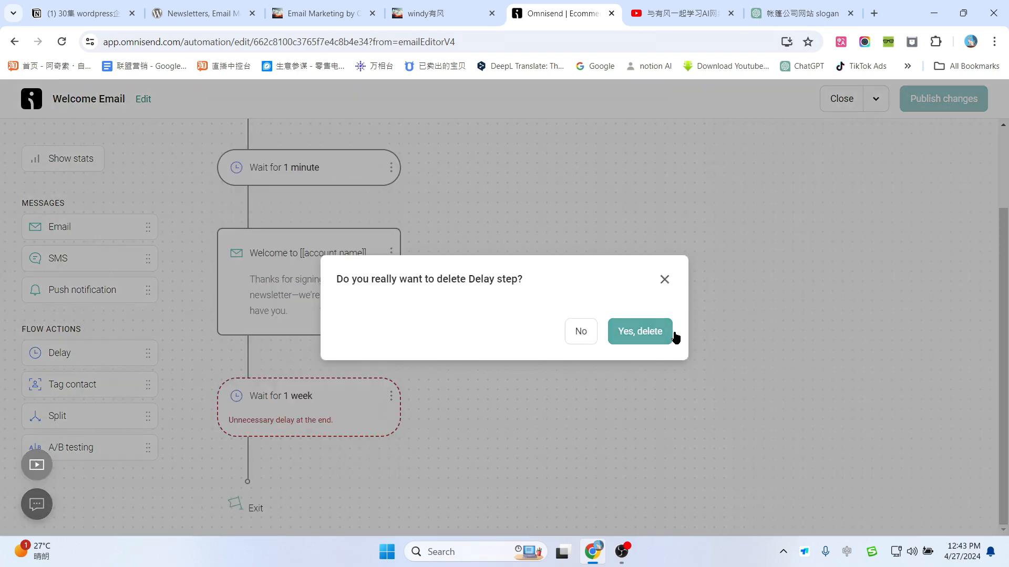
click(634, 335)
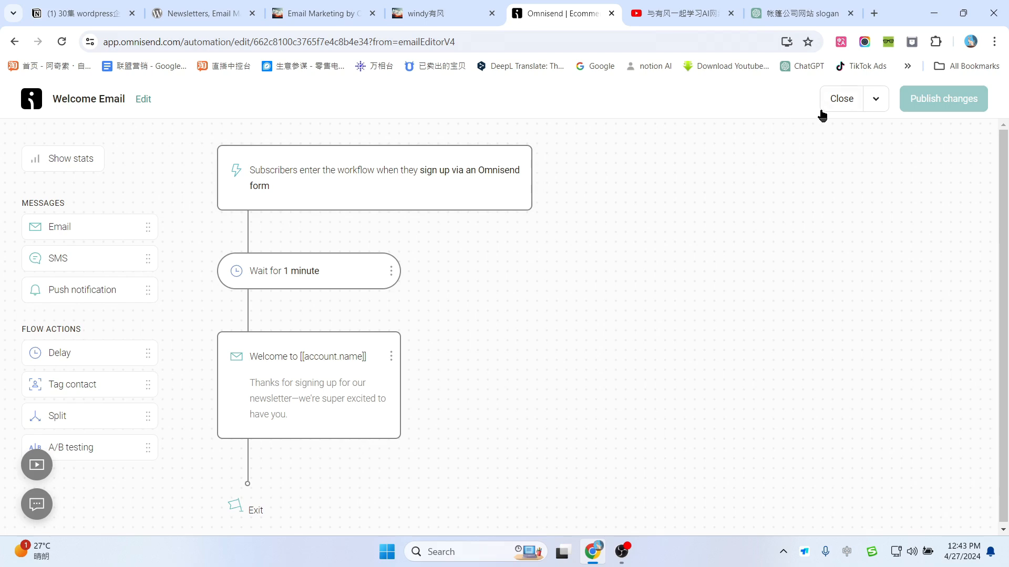
Step: Leave the workflow editor, check the WordPress site, then go to Omnisend's Forms page
click(841, 100)
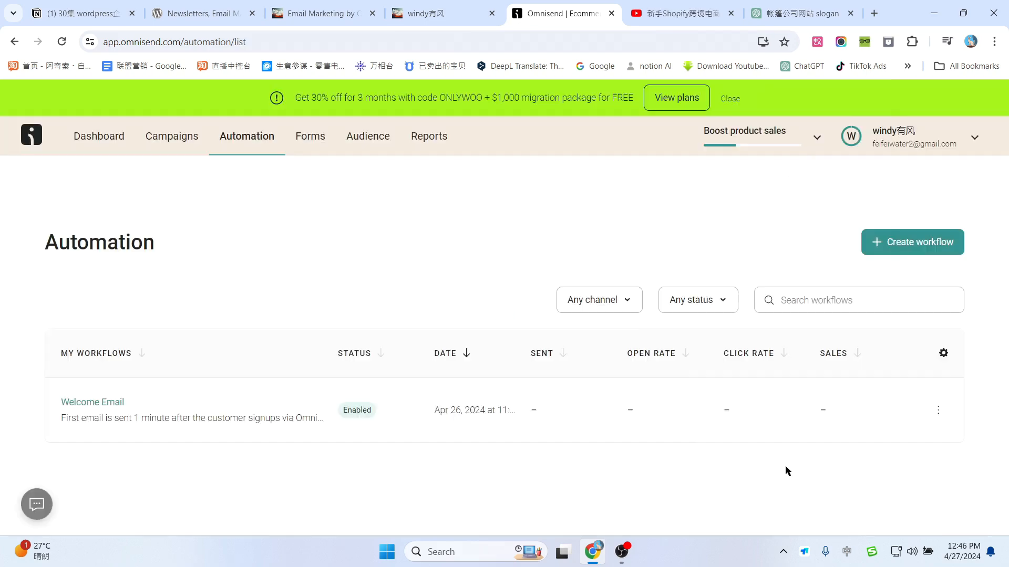
click(429, 4)
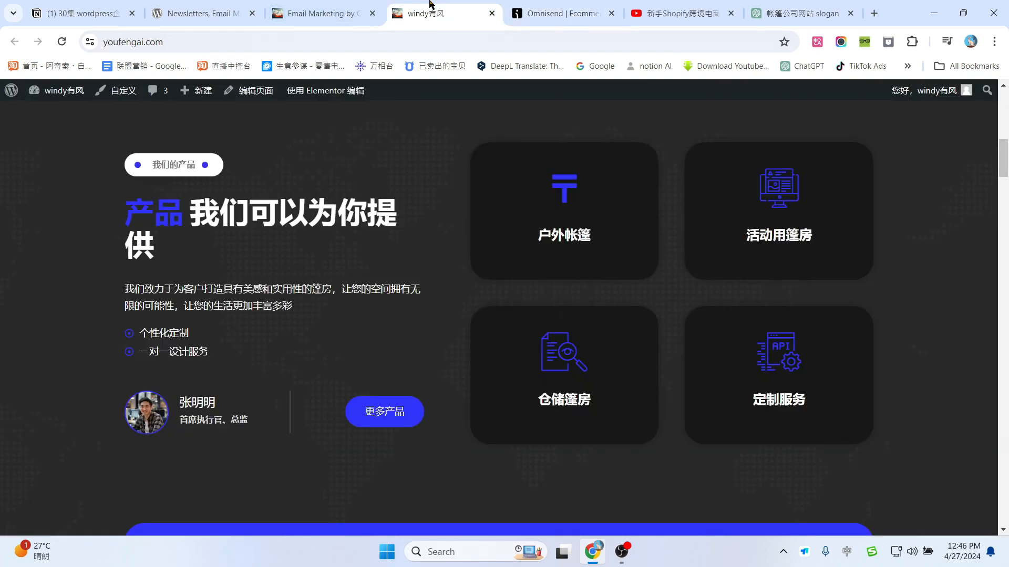
scroll(434, 231, up, 10)
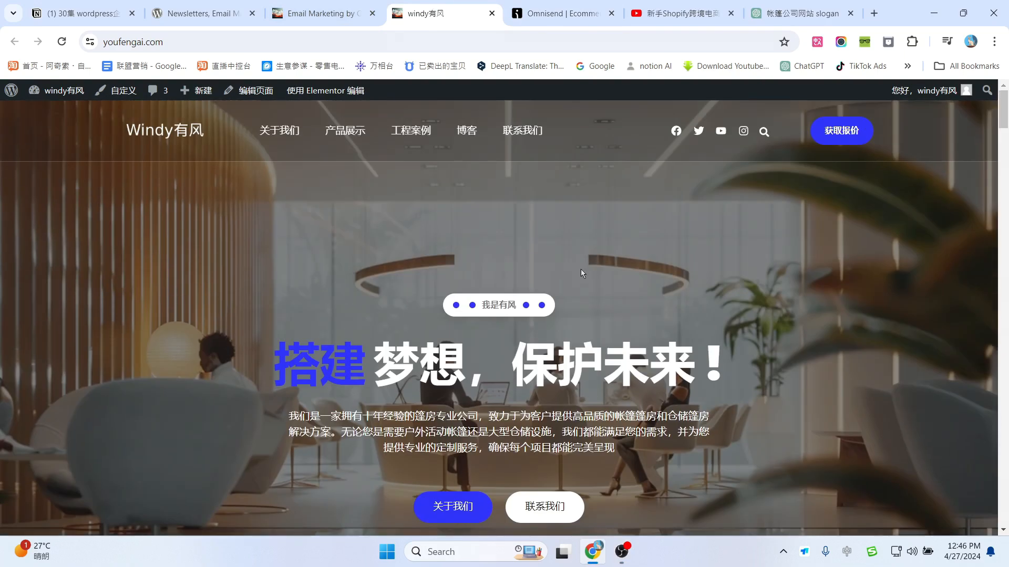
click(545, 4)
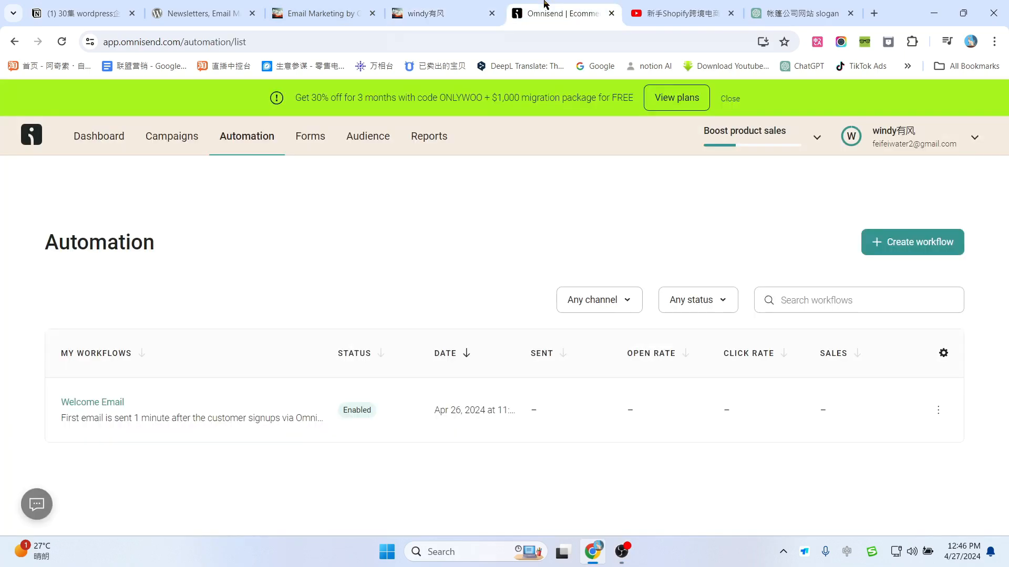
click(311, 138)
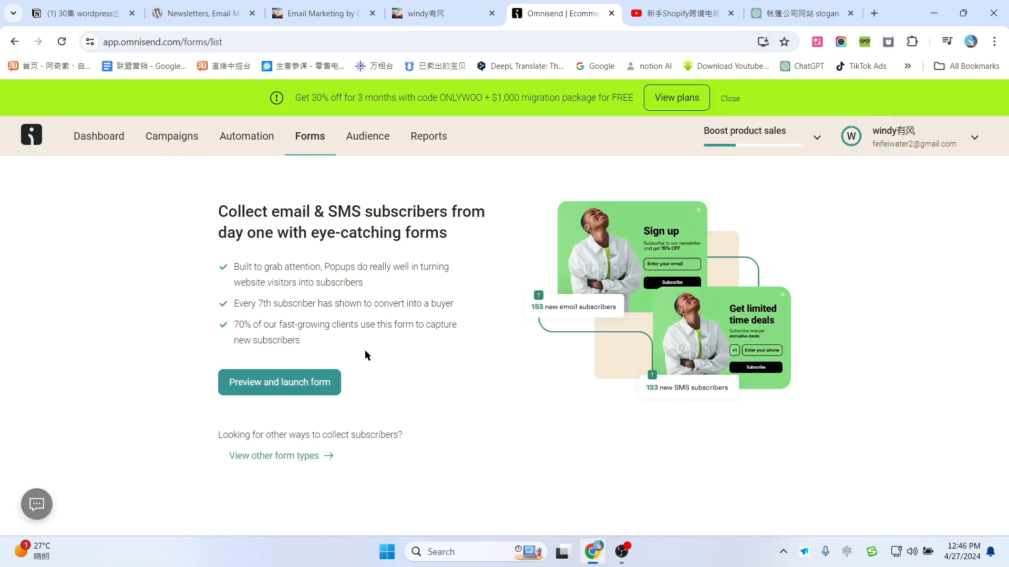
Step: Open the Email & SMS branded Multi-step welcome discount popup and save it as a draft
click(296, 391)
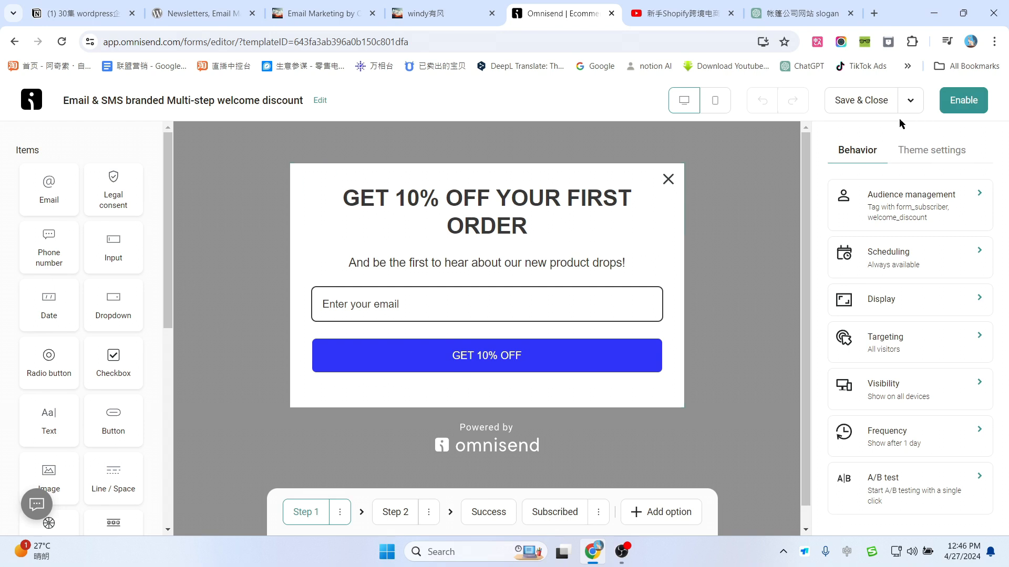
click(879, 101)
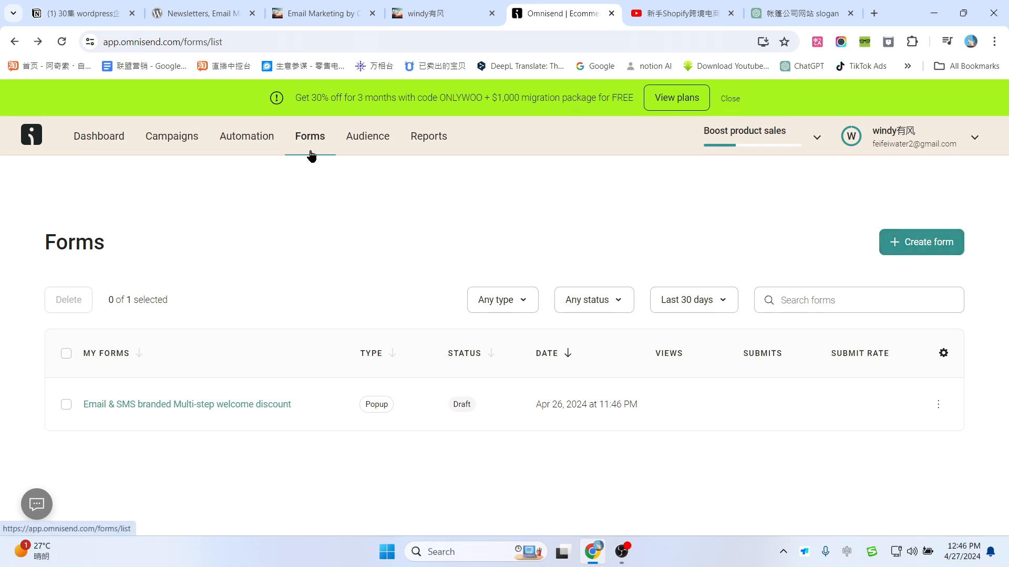
Step: Start a new signup form and filter the template library to Collect subscribers
click(927, 249)
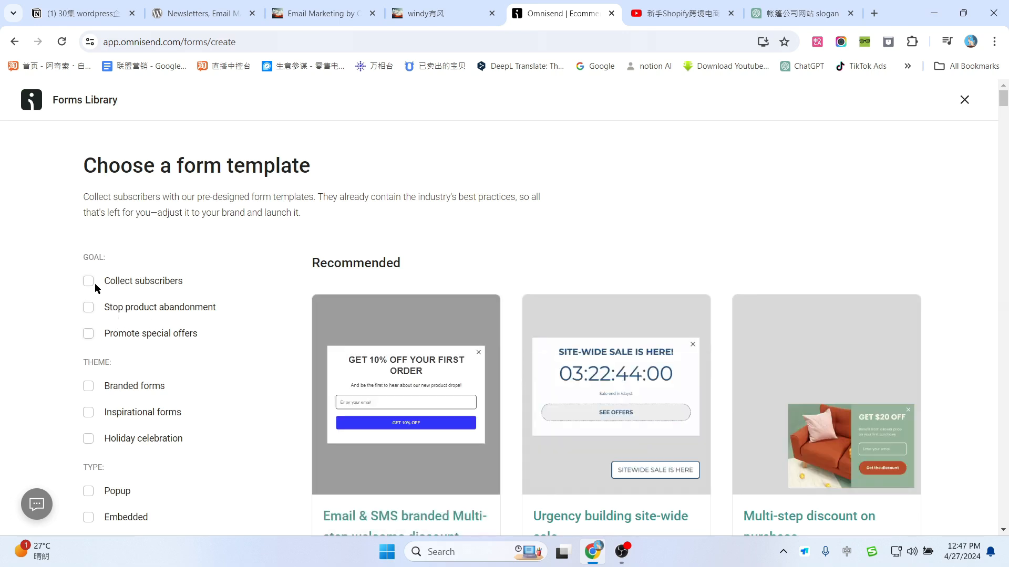
scroll(177, 247, down, 1)
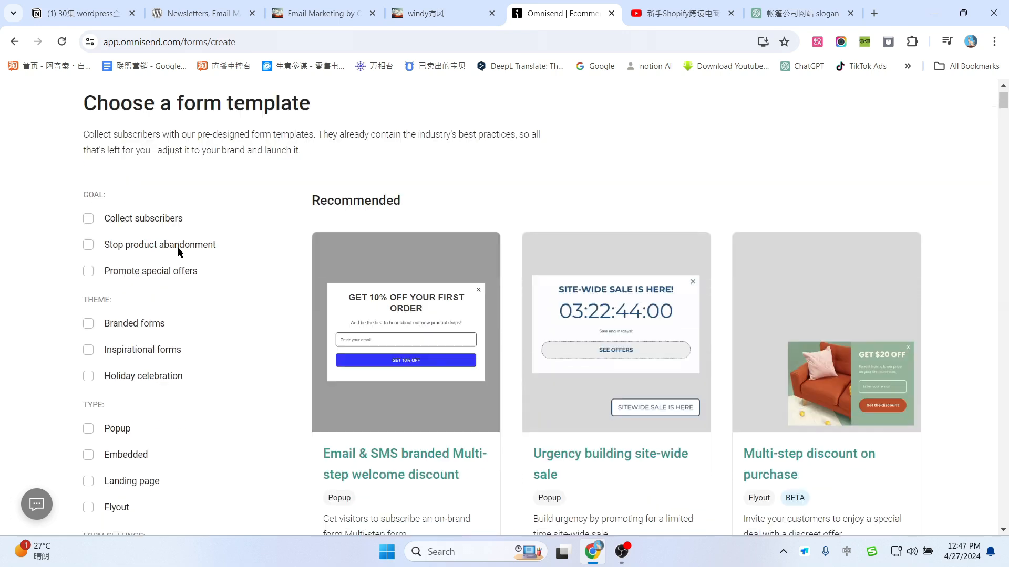
click(89, 216)
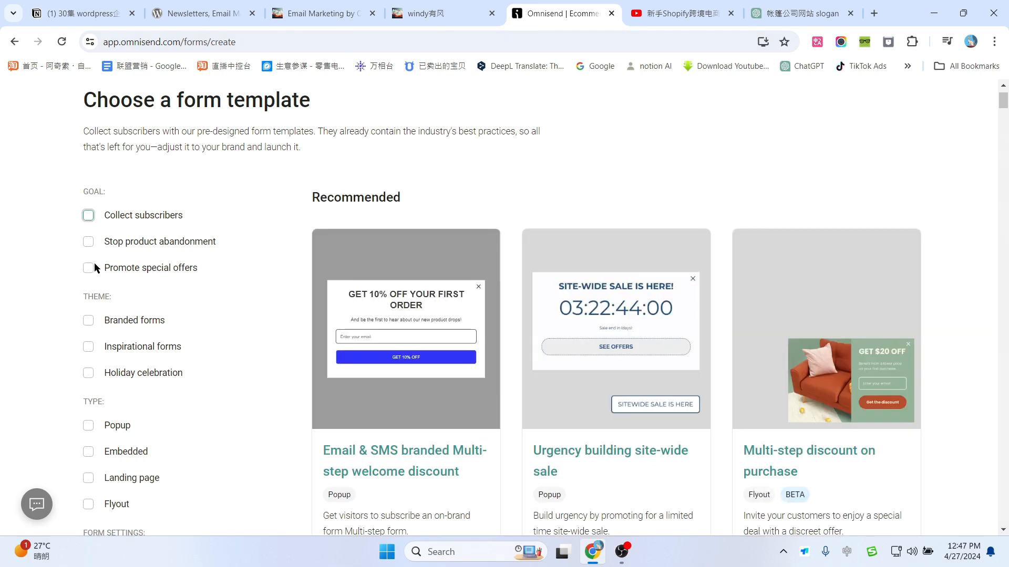
click(90, 269)
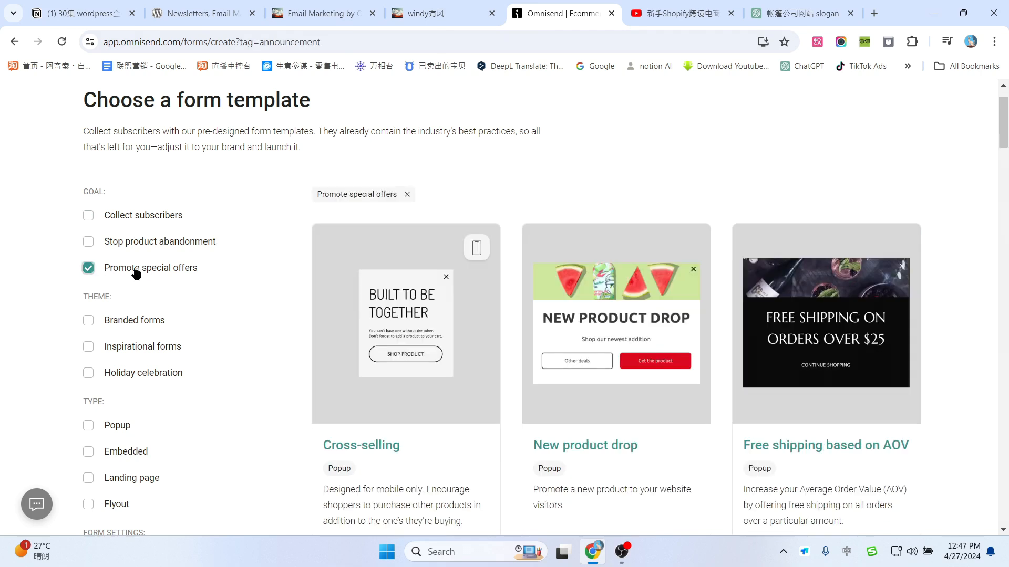
click(89, 269)
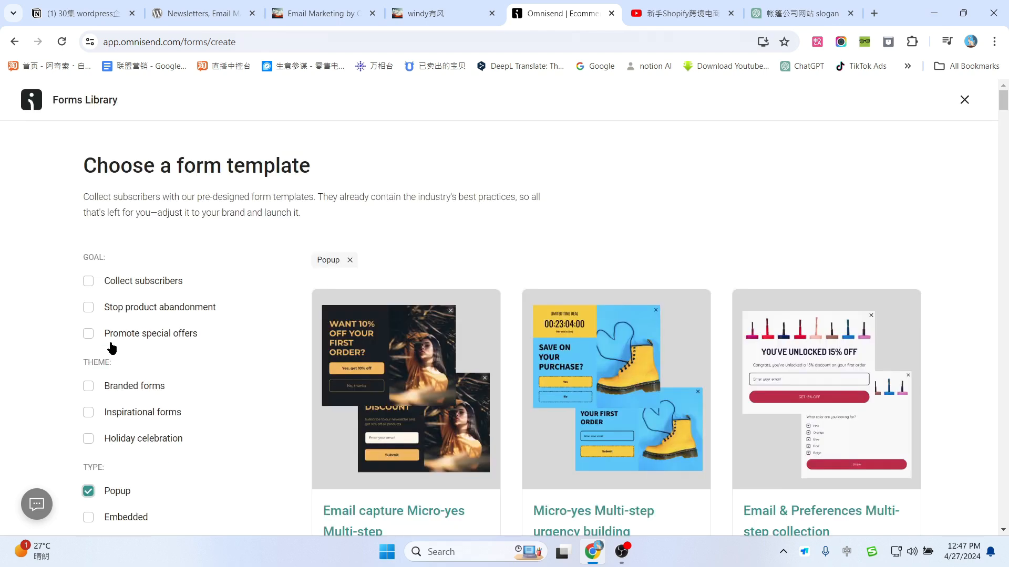
click(90, 282)
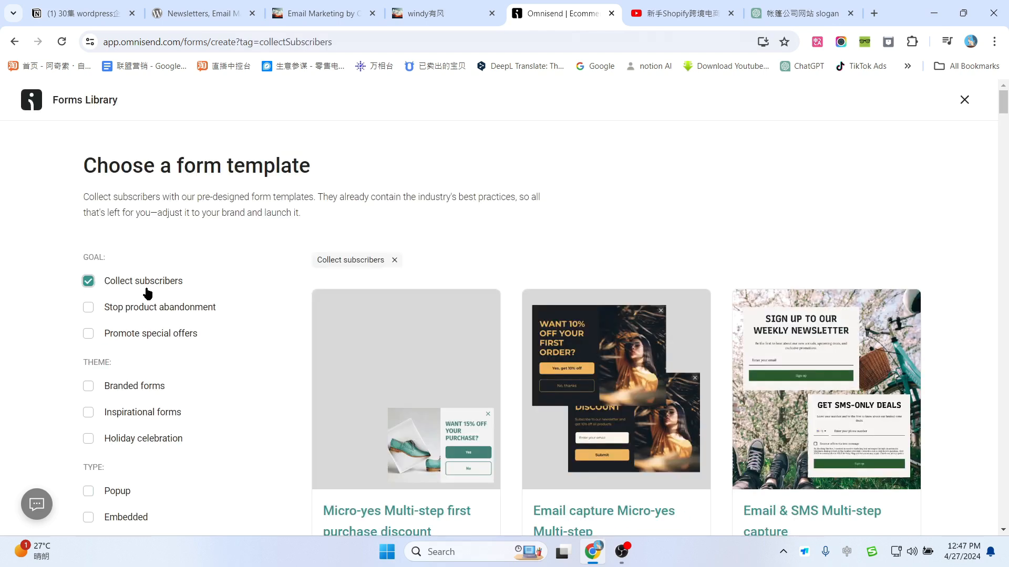
Step: Scroll down the filtered templates to the Email capture (GDPR) with Teaser card
scroll(199, 308, down, 1)
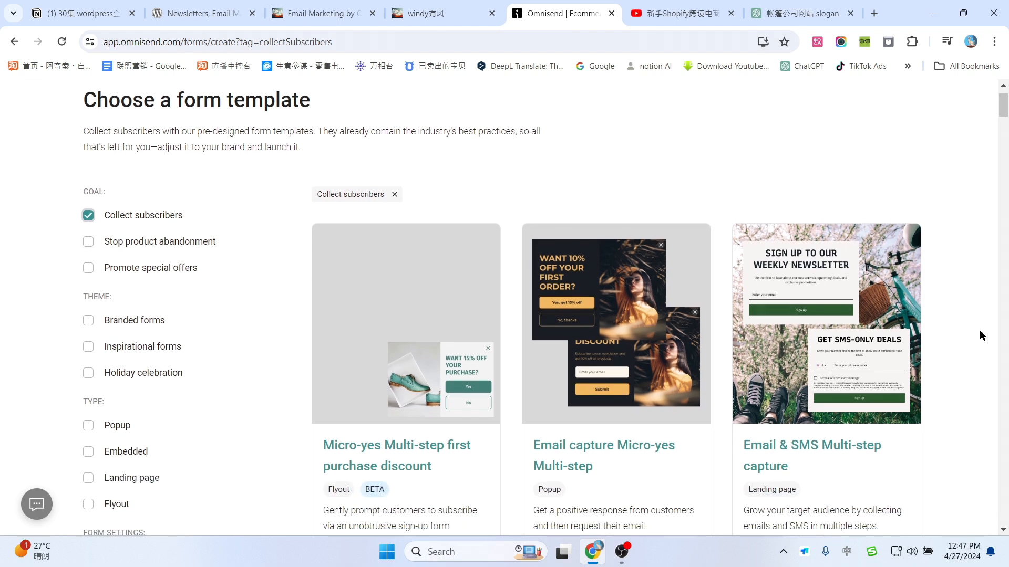
scroll(948, 297, down, 4)
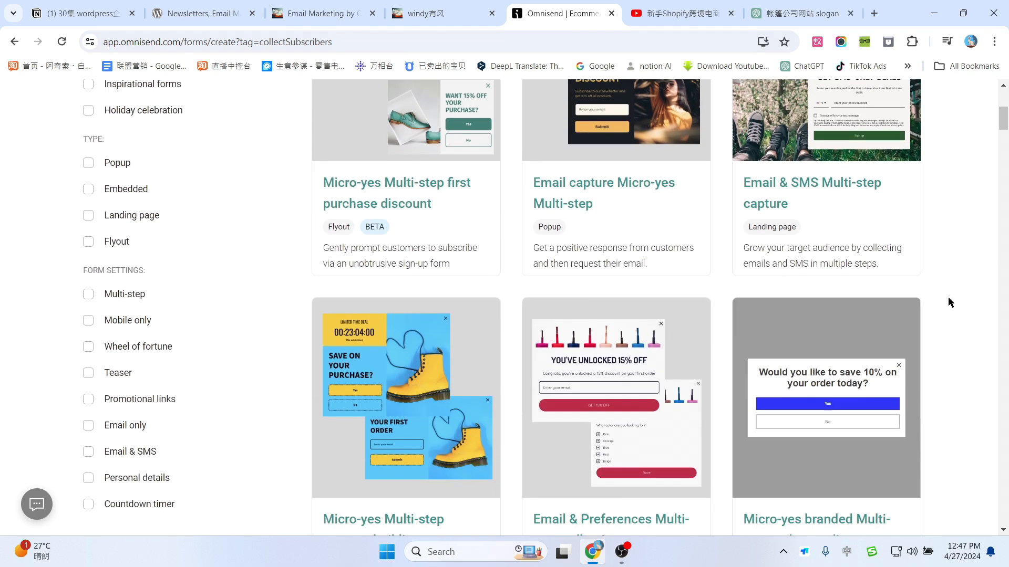
scroll(949, 302, down, 2)
scroll(951, 302, down, 5)
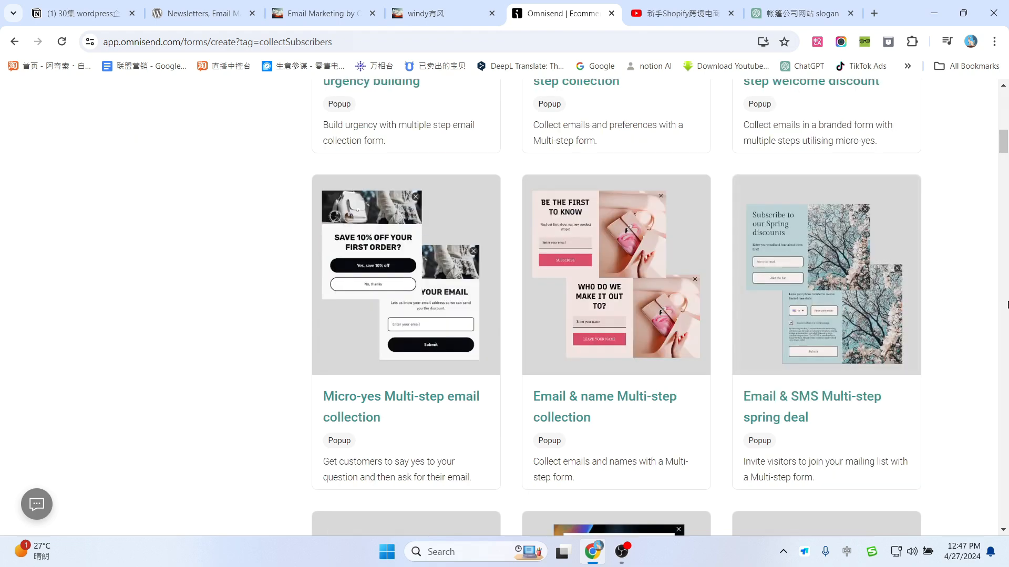
scroll(1006, 303, down, 6)
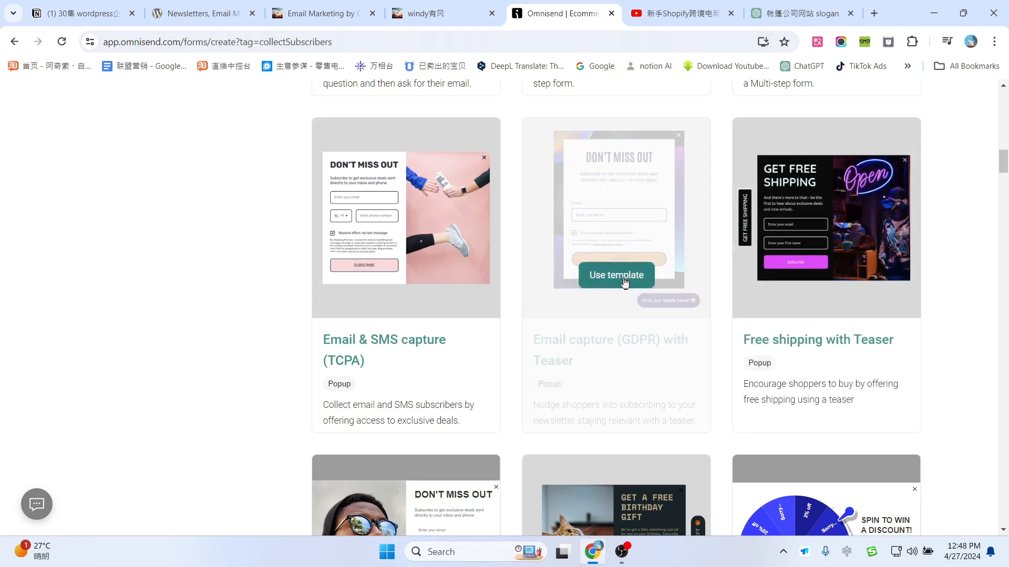
Step: Build a popup from the Email capture (GDPR) with Teaser template, check its heading and subtitle, and try enabling it
click(622, 278)
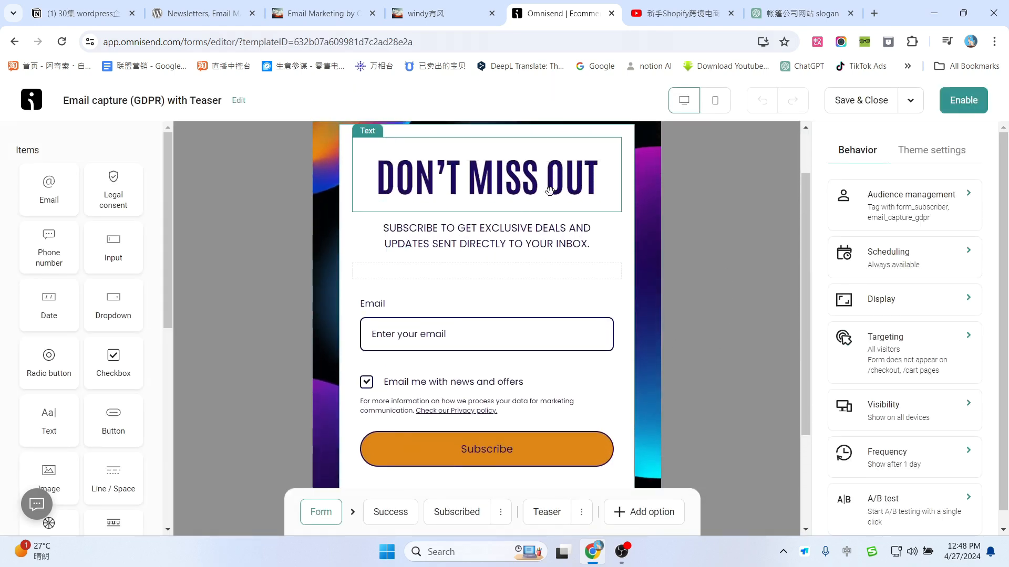
click(532, 248)
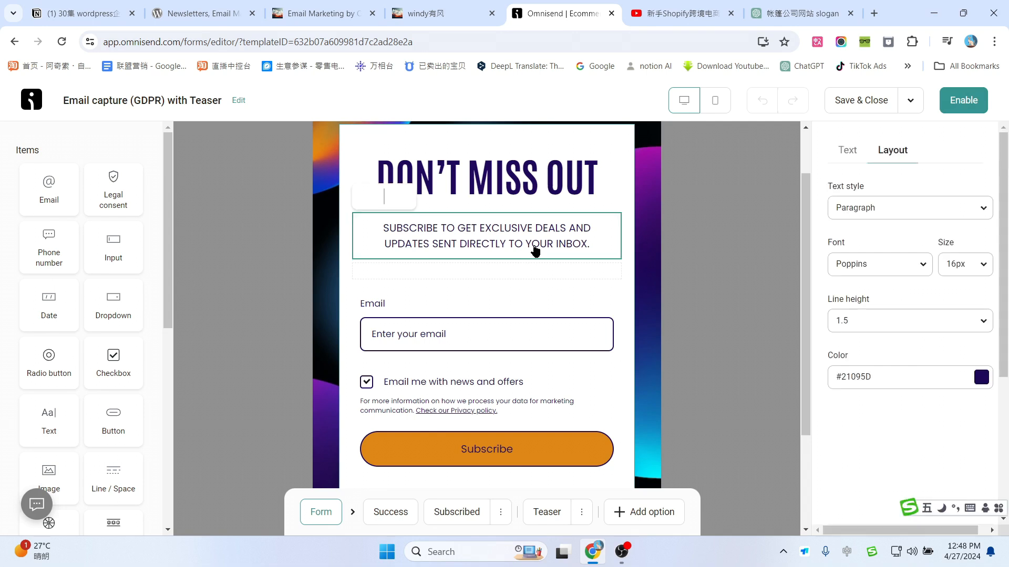
click(563, 184)
scroll(509, 315, down, 1)
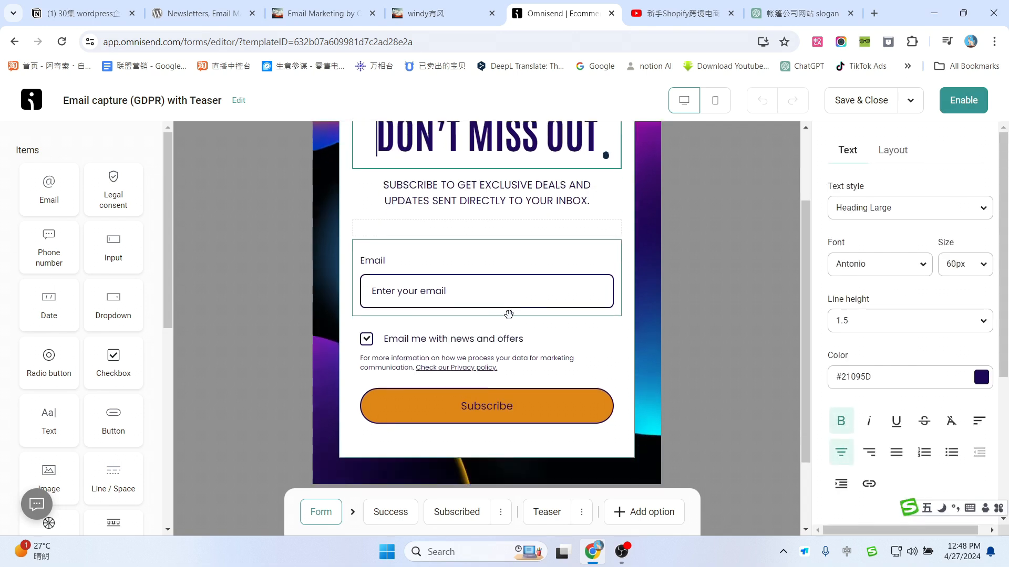
scroll(516, 308, up, 1)
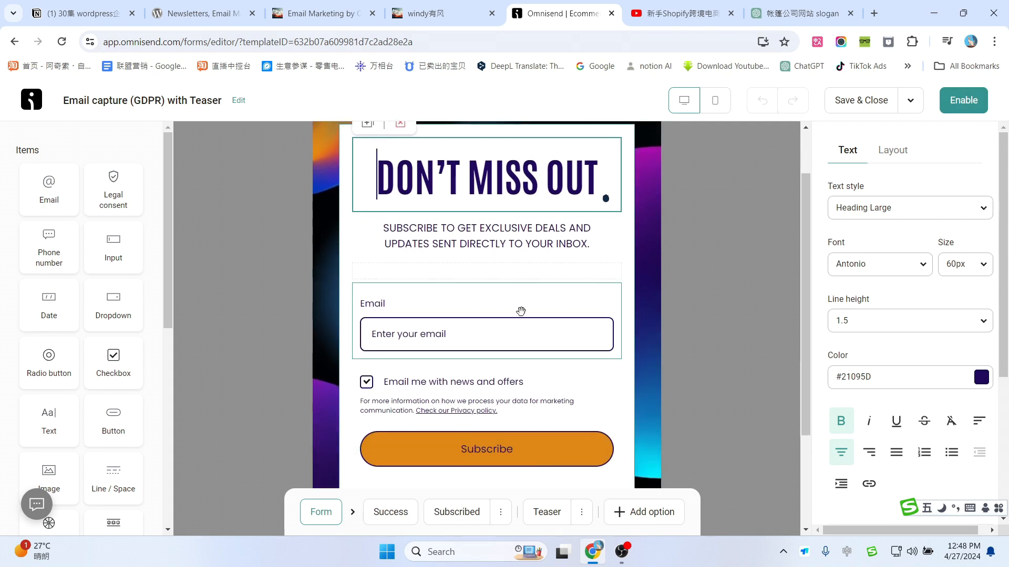
scroll(520, 313, down, 2)
scroll(520, 260, up, 3)
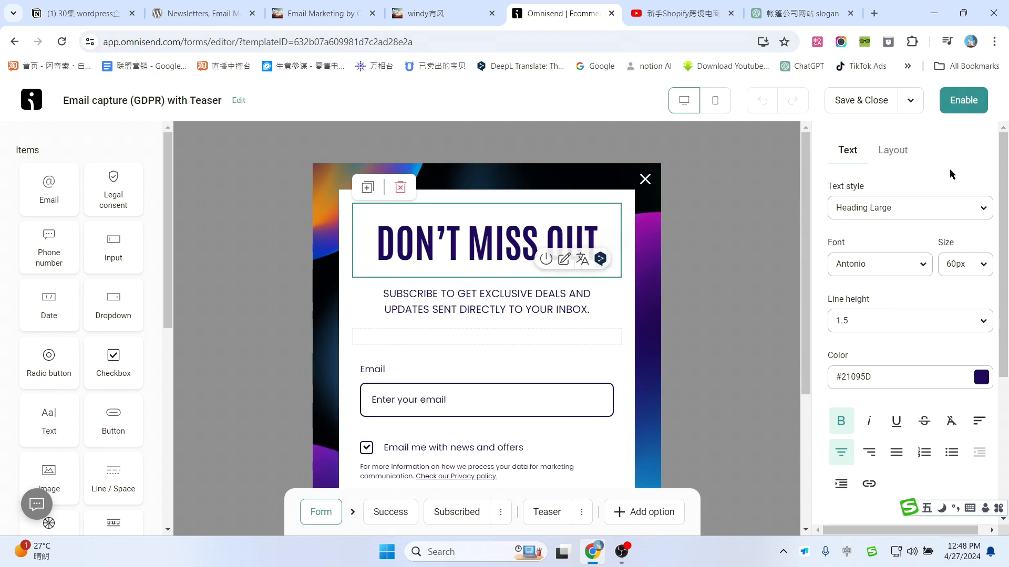
click(962, 108)
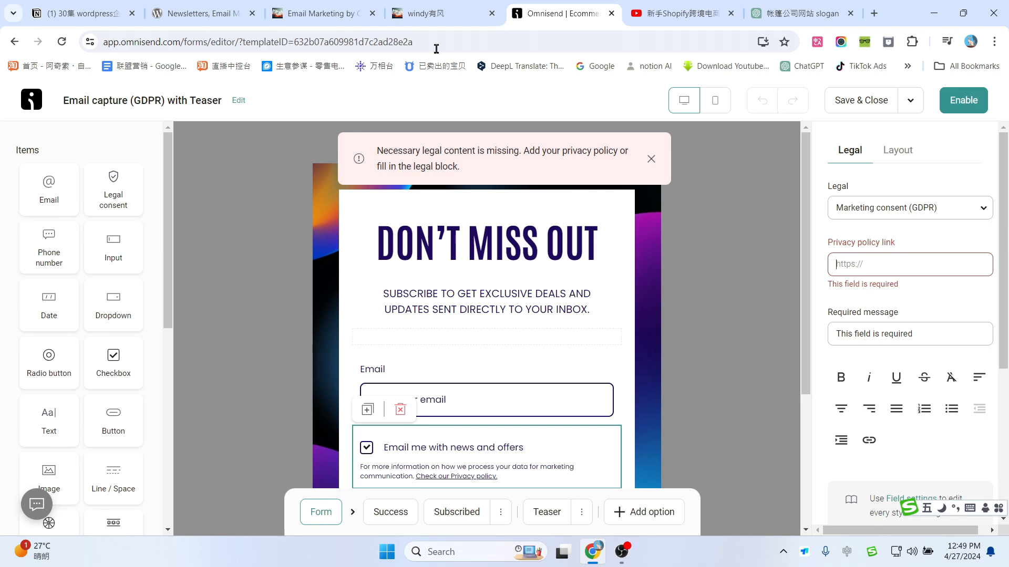
Step: Ask ChatGPT '帮我写一个我的网站的b隐私政策页面', then go back to the WordPress tab
click(796, 13)
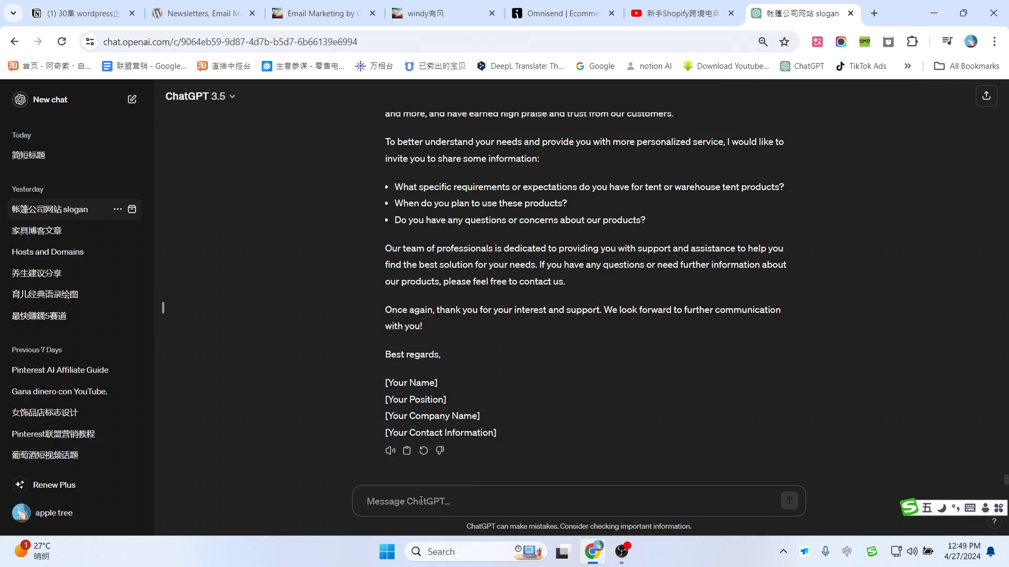
text(帮我写一)
text(个我的网站的b)
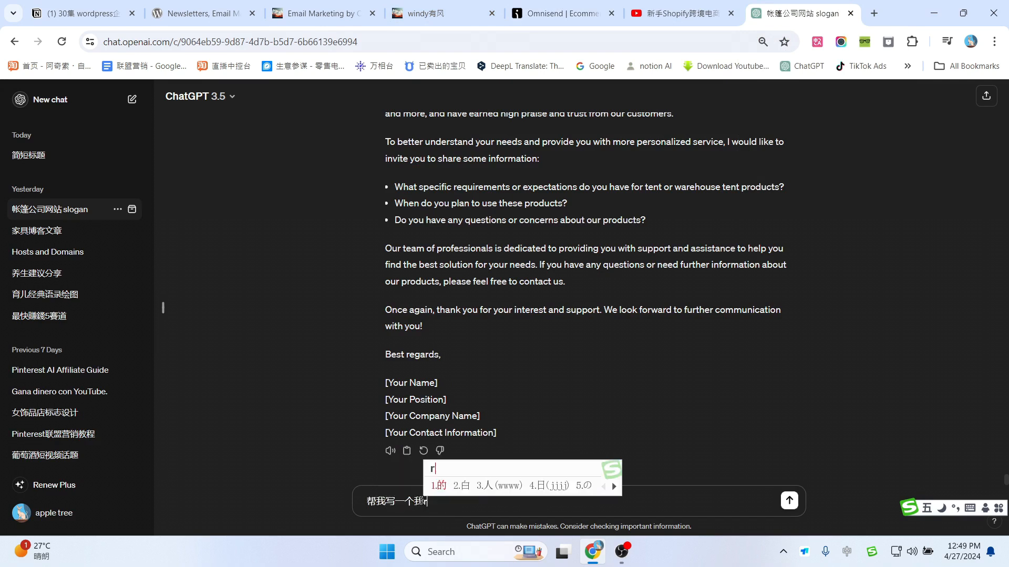
text(隐私政策页面)
key(Return)
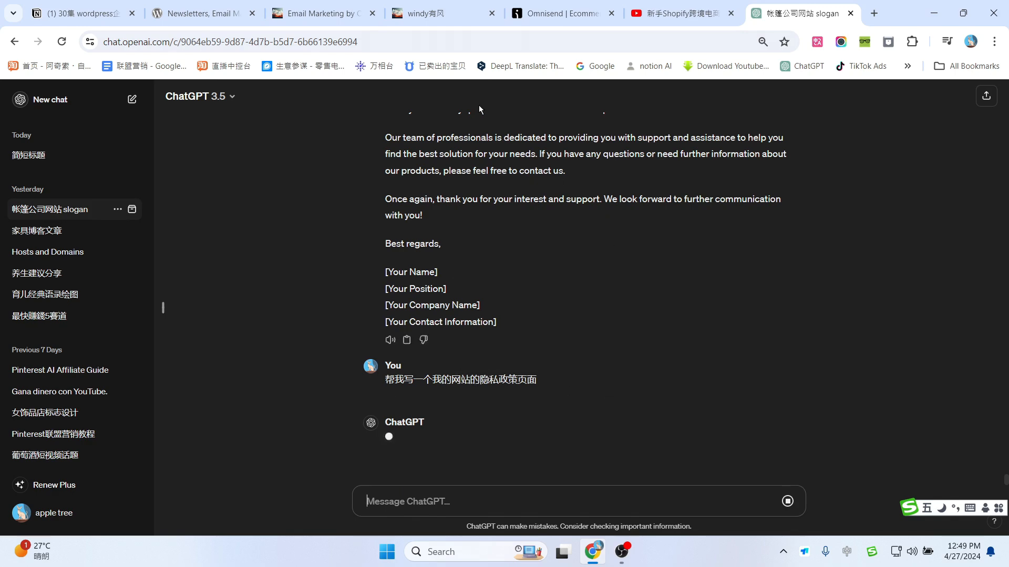
click(426, 12)
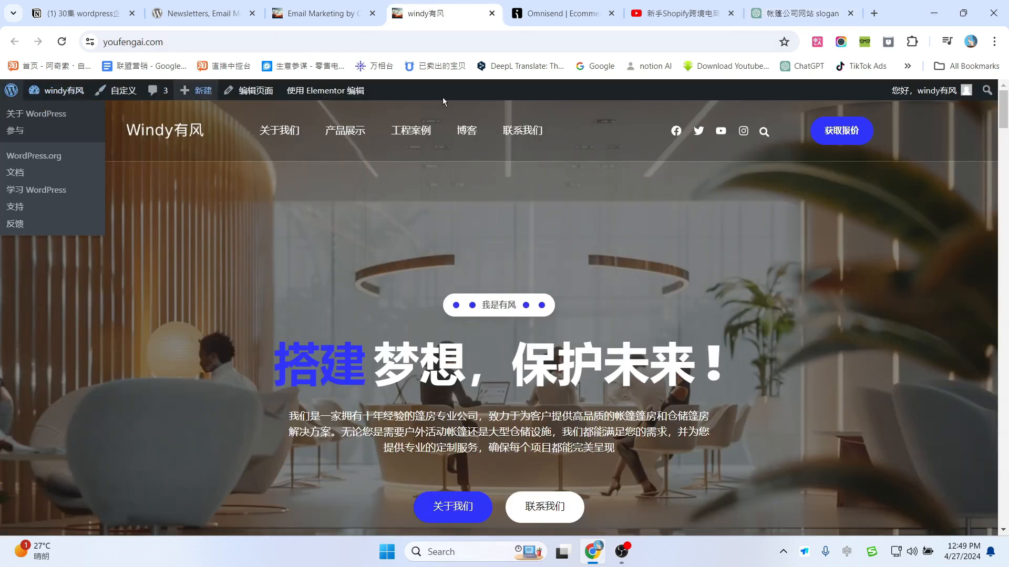
Step: Go to the WordPress Pages list, briefly checking the ChatGPT reply
click(10, 90)
mouse_move(53, 251)
click(129, 256)
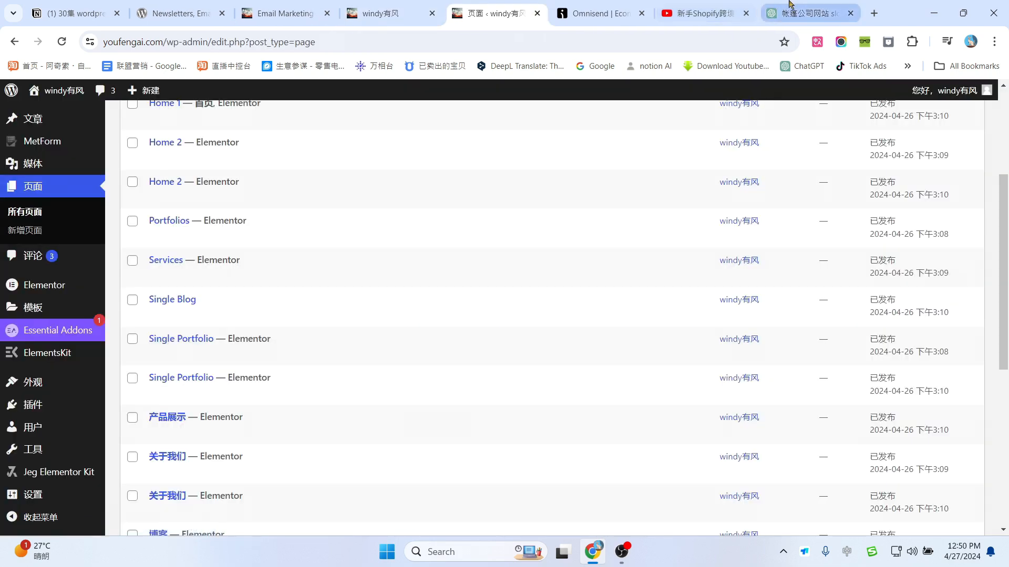
click(812, 11)
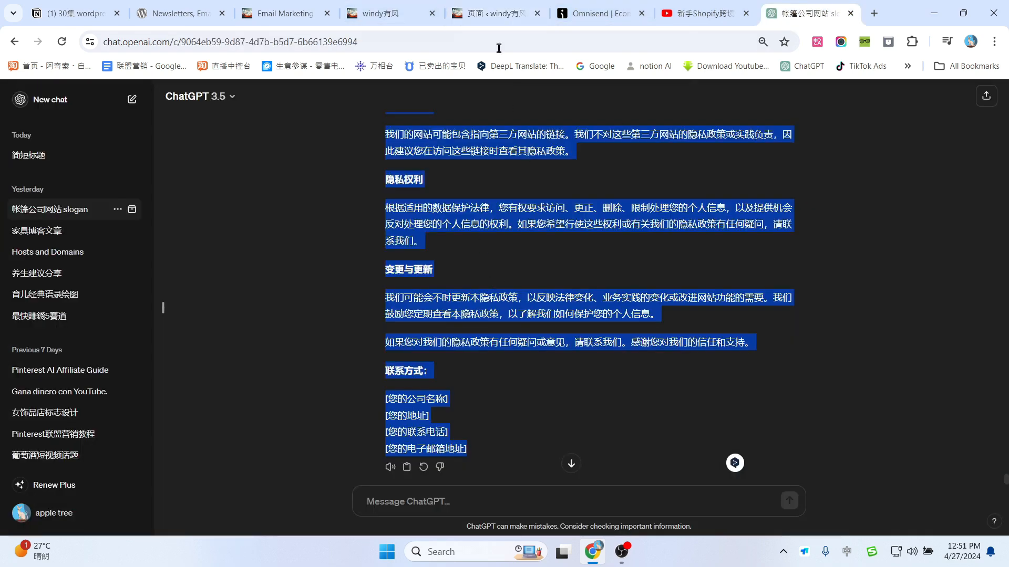
click(494, 13)
Step: Close the live project page and open the 阳光海岸度假村项目 - Copy draft for editing
scroll(43, 299, up, 1)
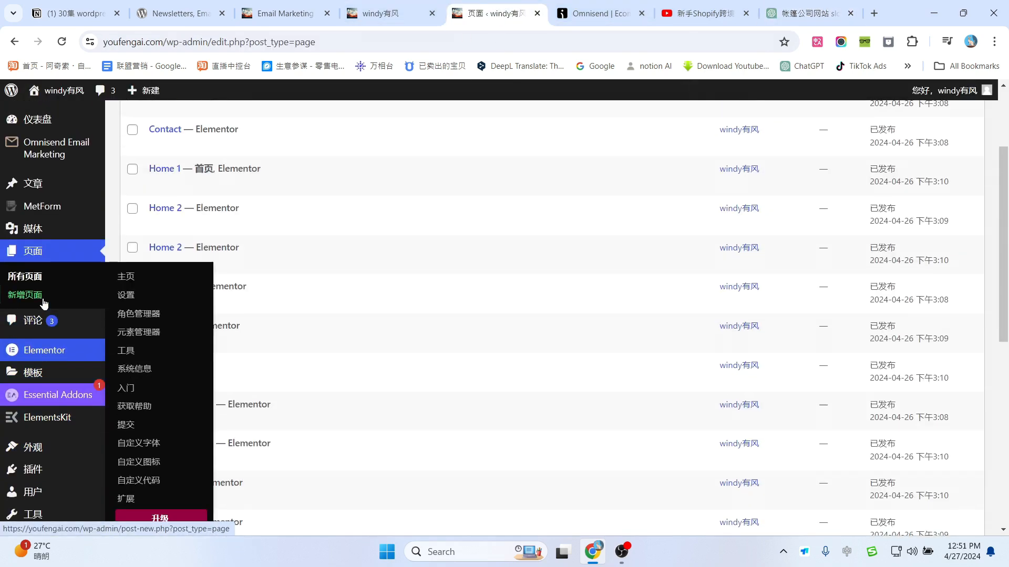
scroll(357, 297, up, 3)
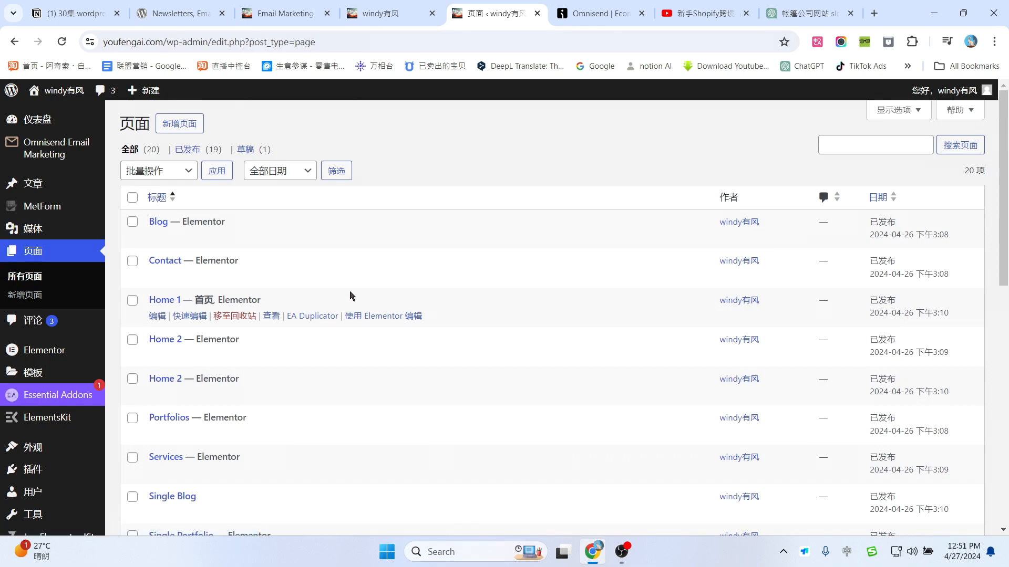
scroll(352, 295, down, 10)
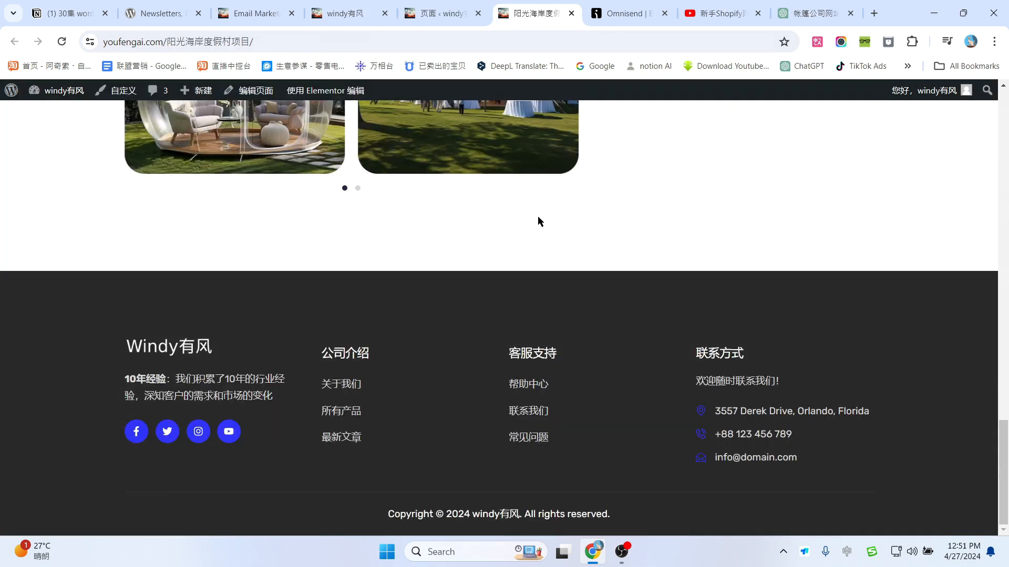
scroll(537, 216, up, 3)
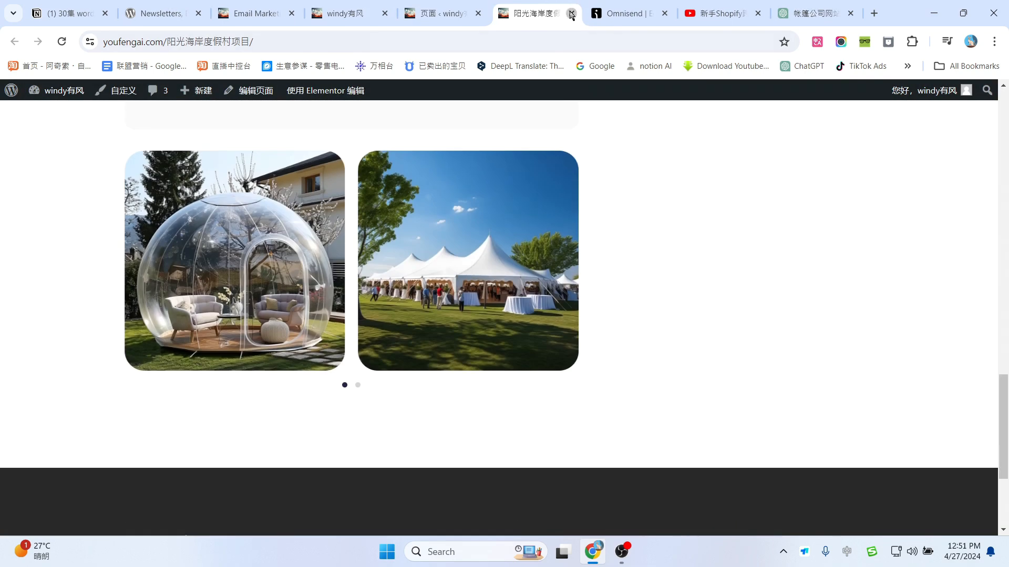
click(571, 15)
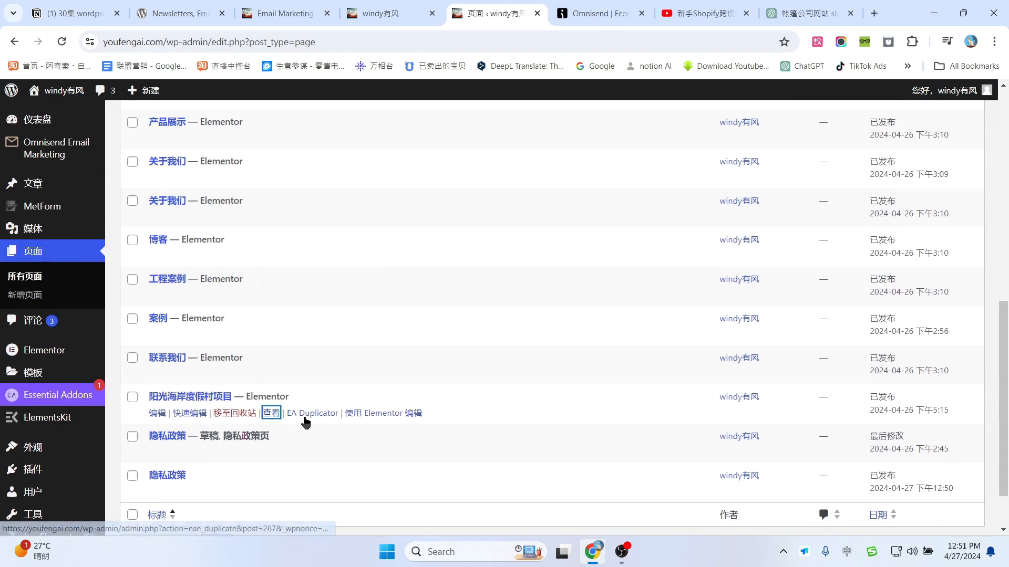
scroll(436, 302, up, 10)
scroll(446, 305, down, 10)
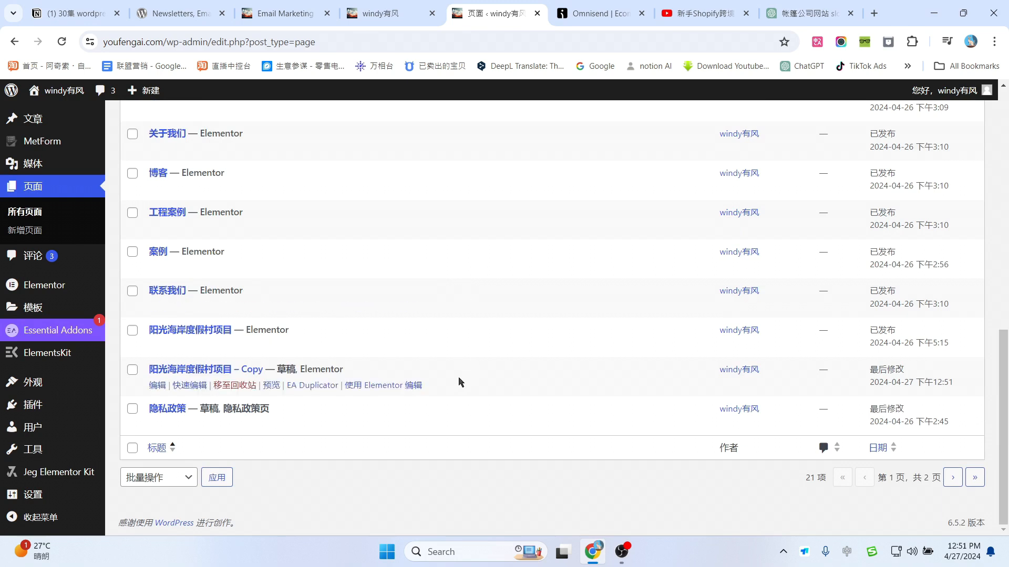
click(156, 387)
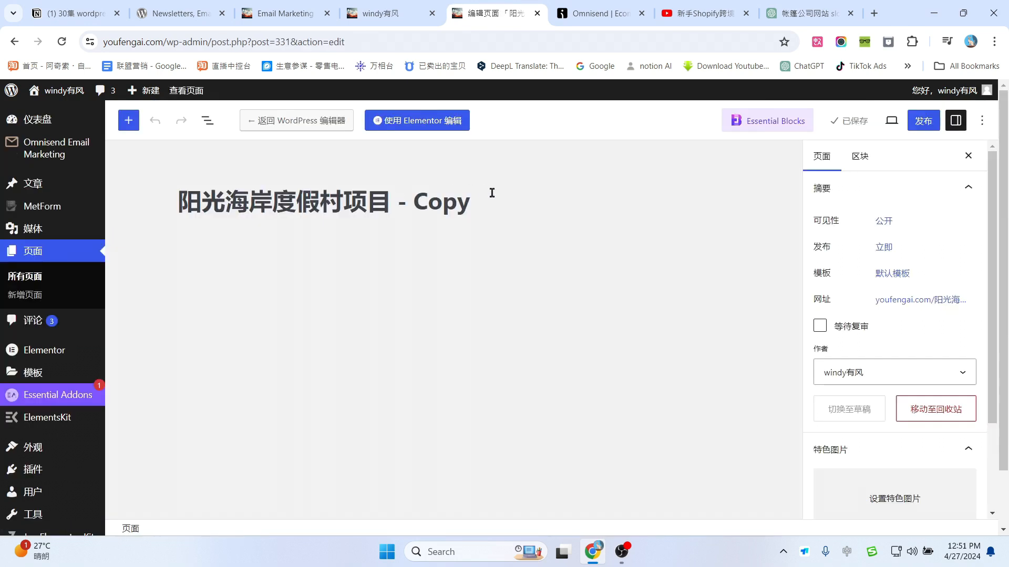
Step: Retitle the copied page 隐私政策, publish it, and open it in Elementor
click(492, 193)
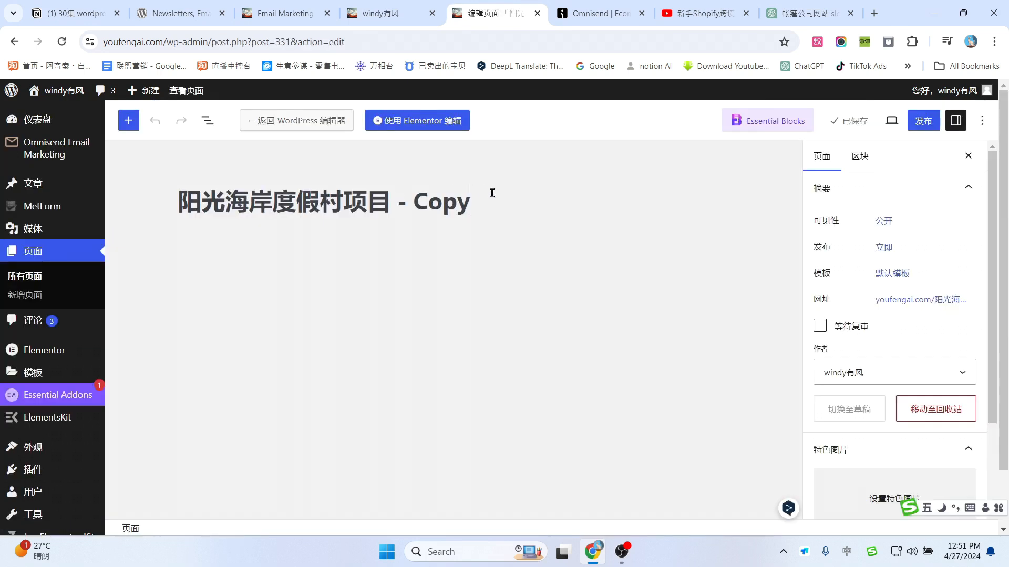
key(ctrl+a)
text(隐私政策)
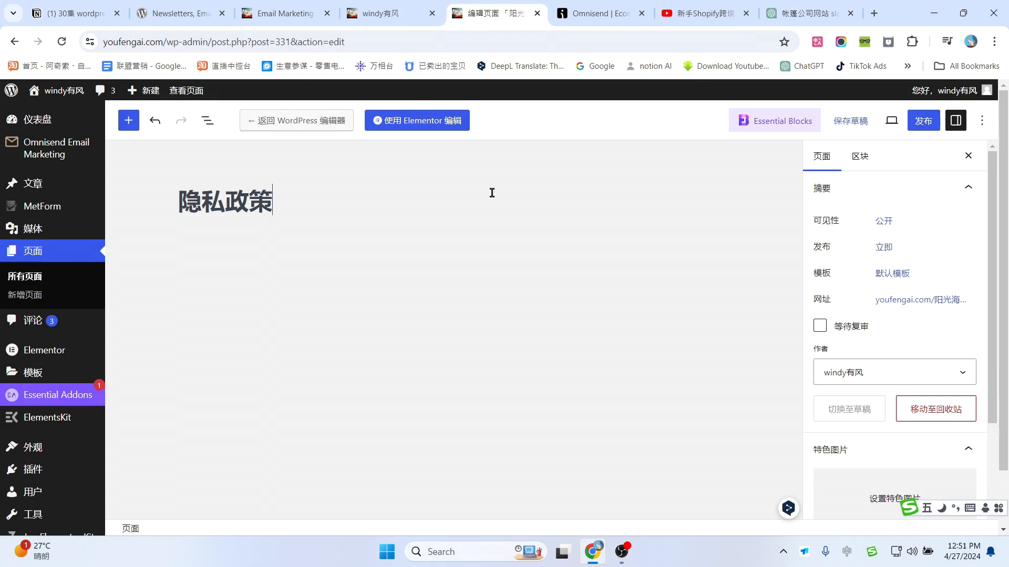
click(420, 124)
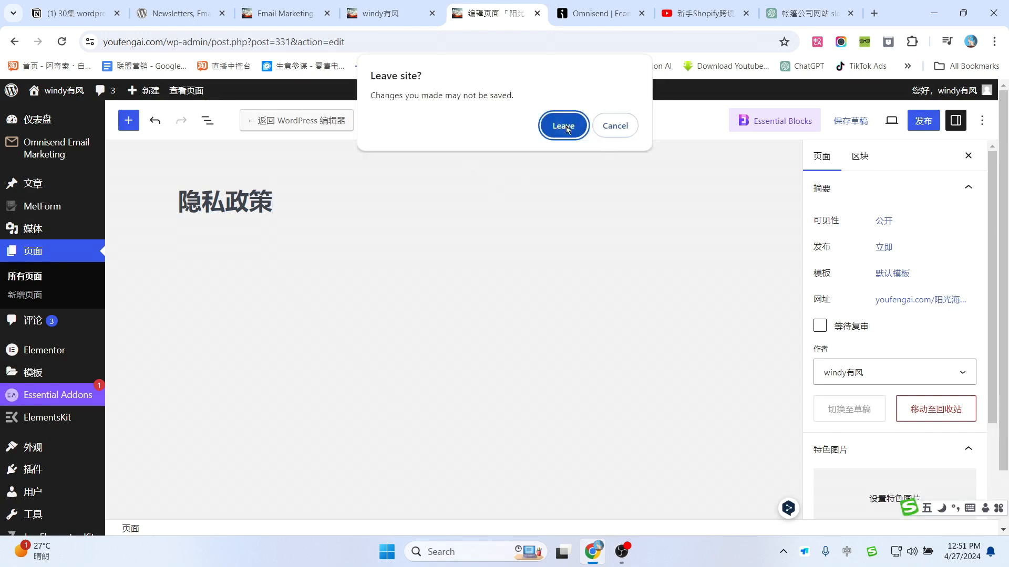
click(615, 126)
click(923, 121)
click(861, 122)
click(396, 124)
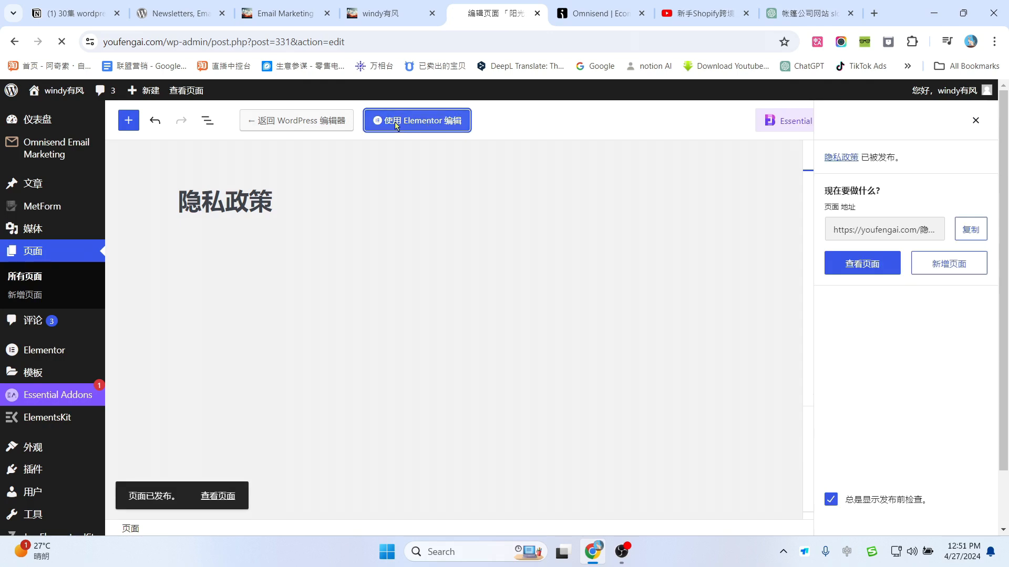
Step: Copy the privacy policy text from ChatGPT's reply and return to Elementor
click(802, 8)
scroll(482, 333, down, 15)
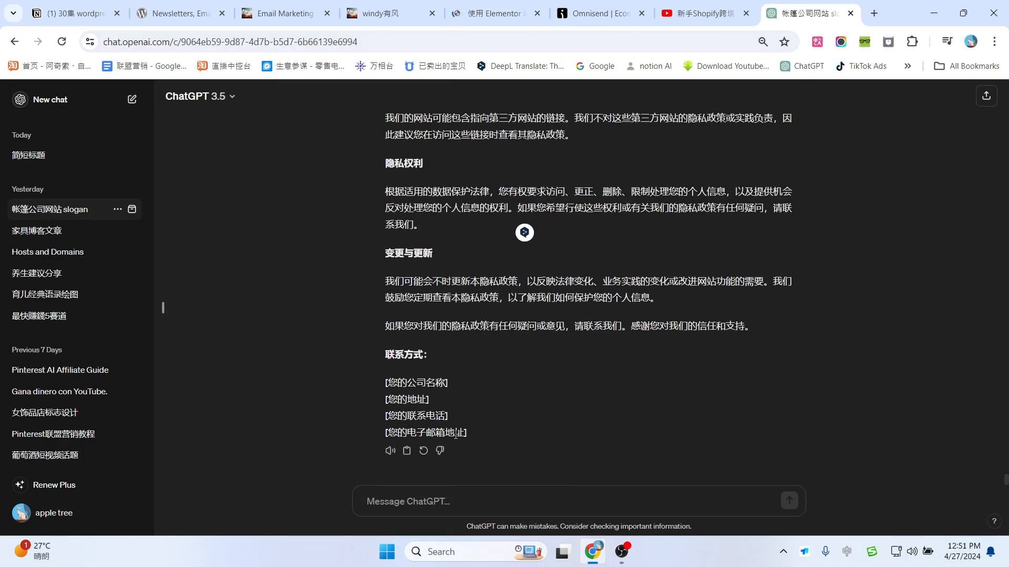
drag(474, 432, 424, 106)
click(496, 13)
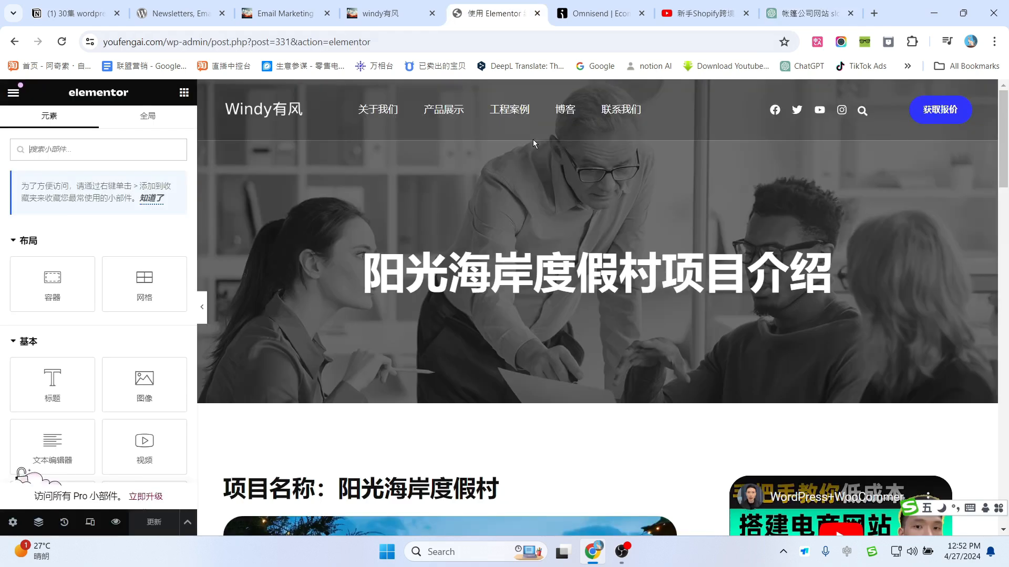
scroll(626, 280, down, 5)
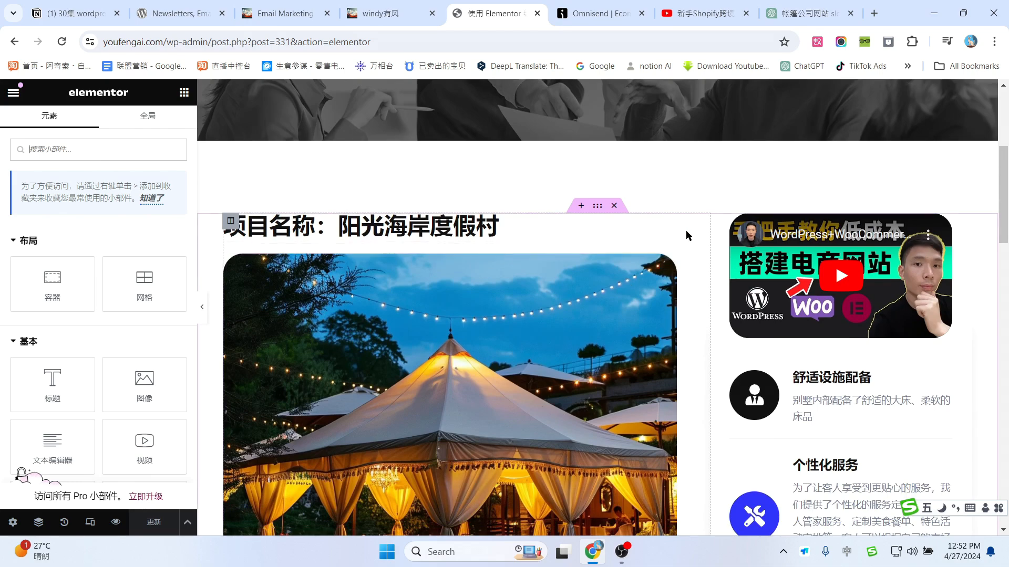
Step: Replace the 项目概述 paragraph's text with the pasted privacy policy
scroll(591, 348, down, 3)
click(636, 236)
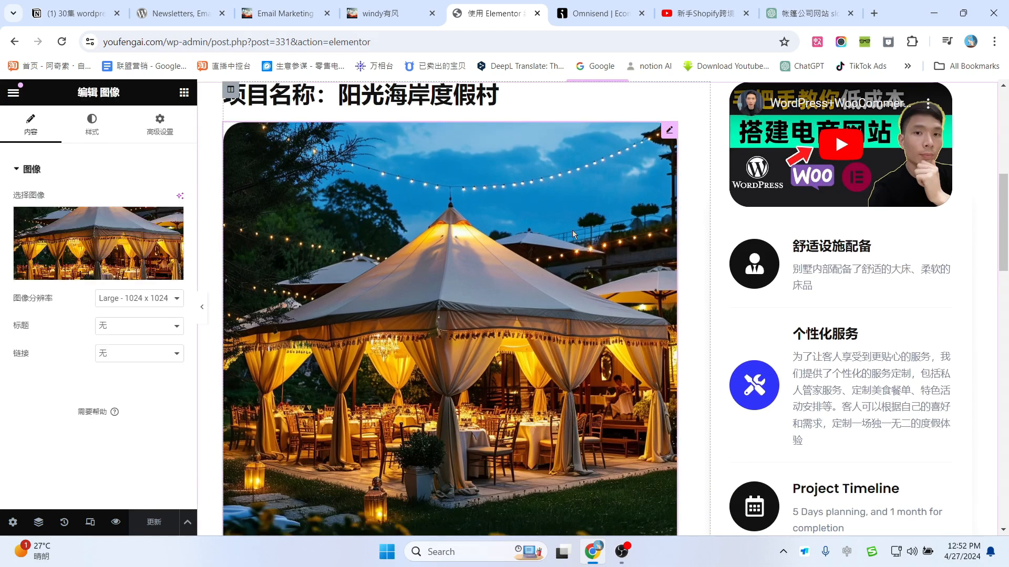
scroll(512, 291, down, 5)
scroll(588, 263, up, 6)
scroll(588, 261, down, 7)
click(412, 275)
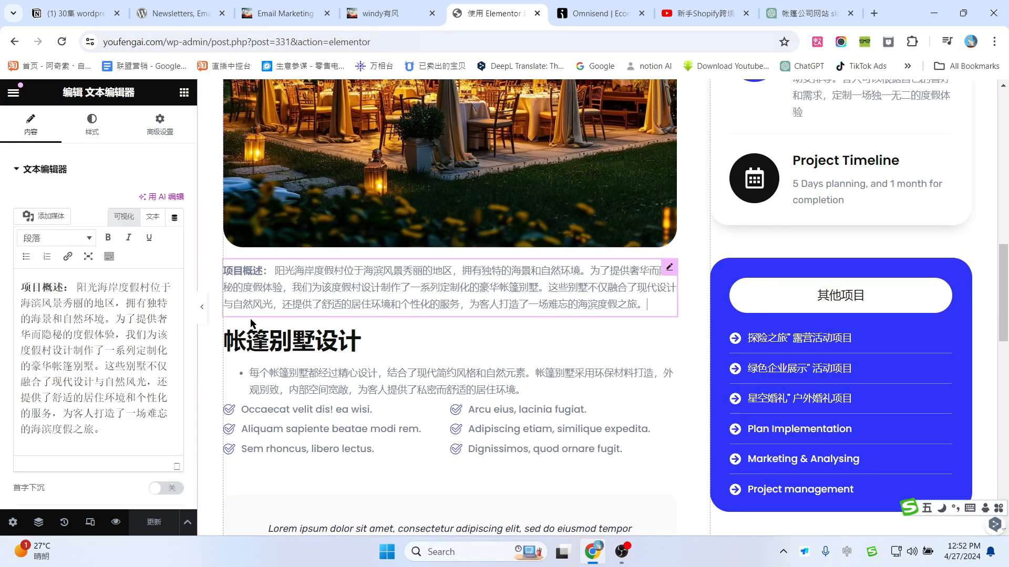
click(112, 299)
key(ctrl+a)
key(ctrl+v)
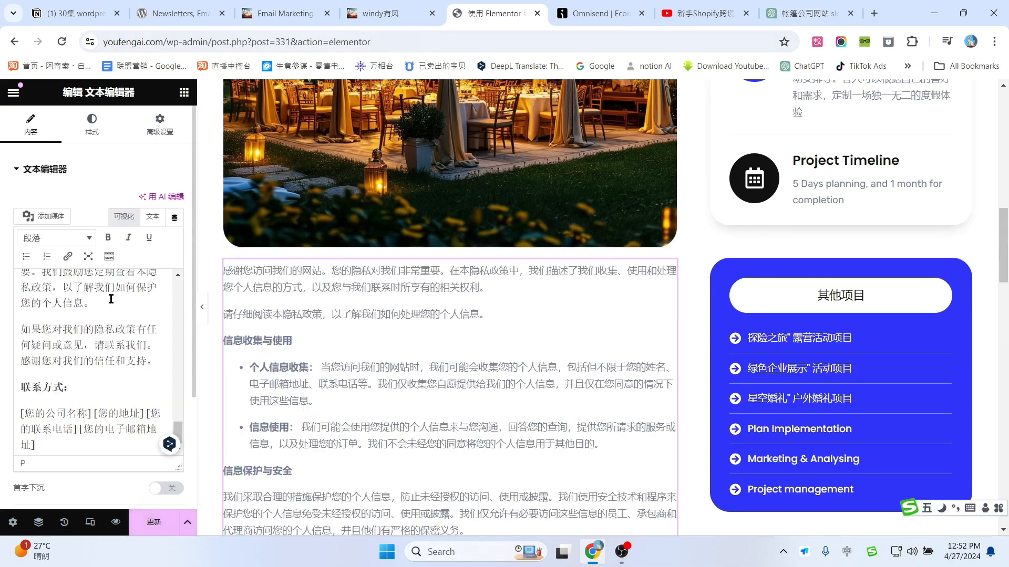
scroll(367, 321, down, 2)
scroll(527, 261, up, 8)
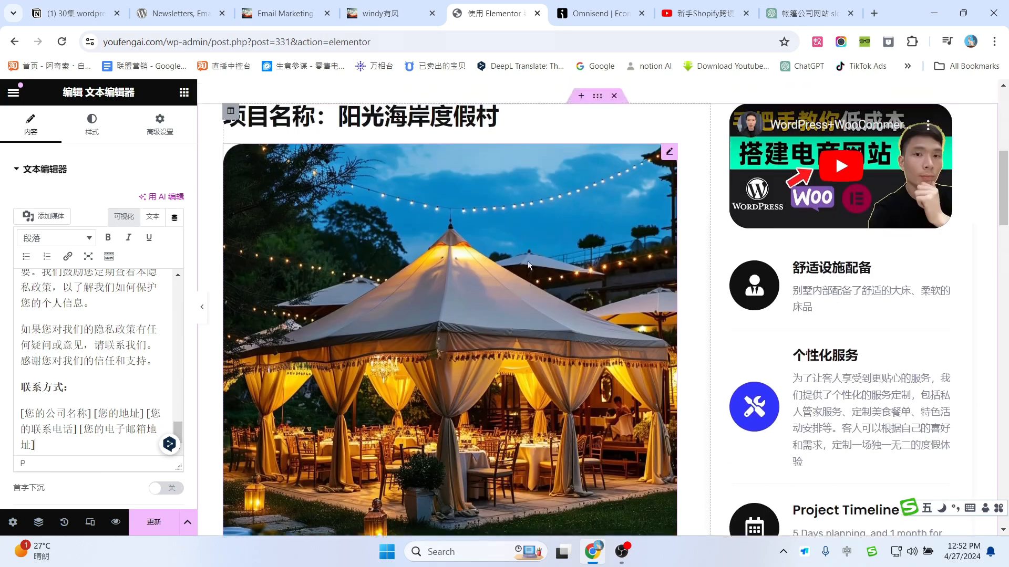
scroll(560, 266, down, 2)
scroll(558, 251, down, 10)
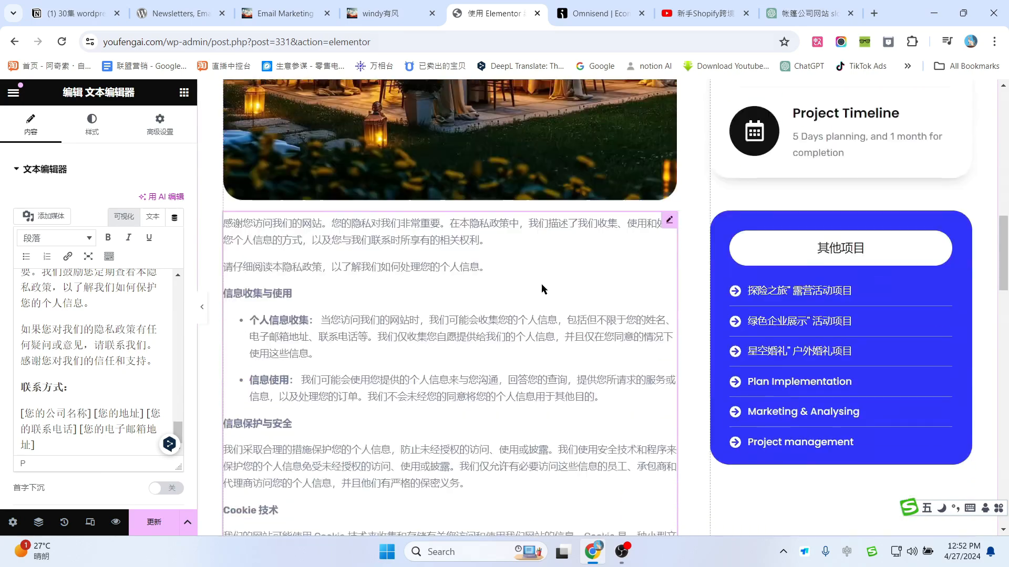
Step: Delete the 帐篷别墅设计 heading and its bullet list paragraph
click(526, 236)
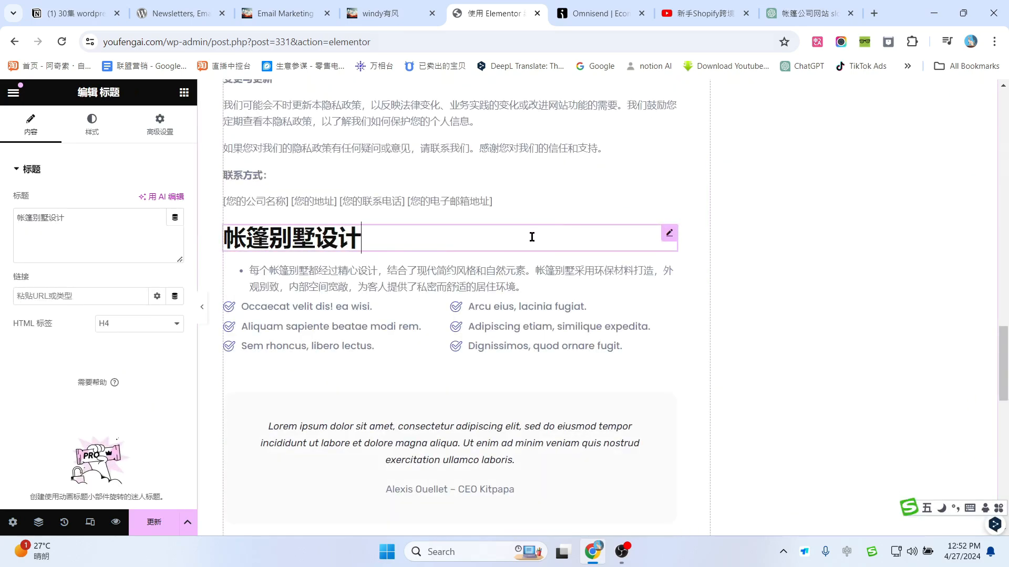
right_click(519, 276)
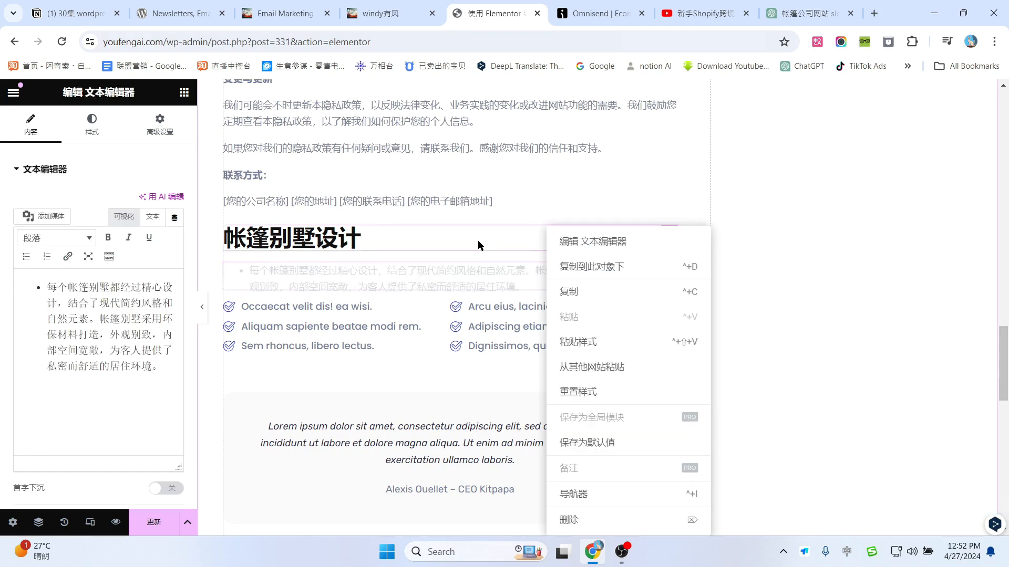
right_click(477, 241)
click(516, 519)
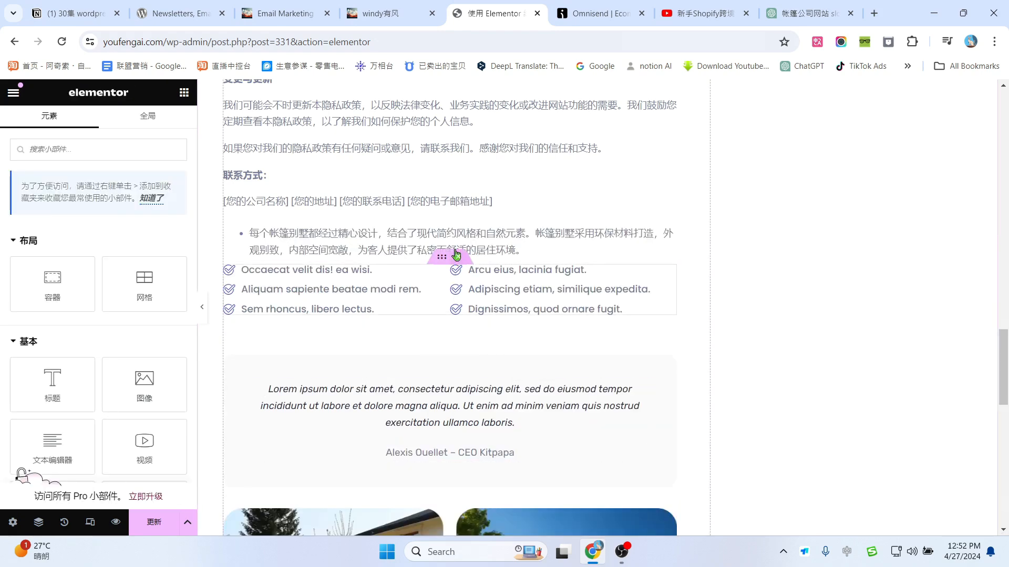
right_click(448, 240)
click(477, 523)
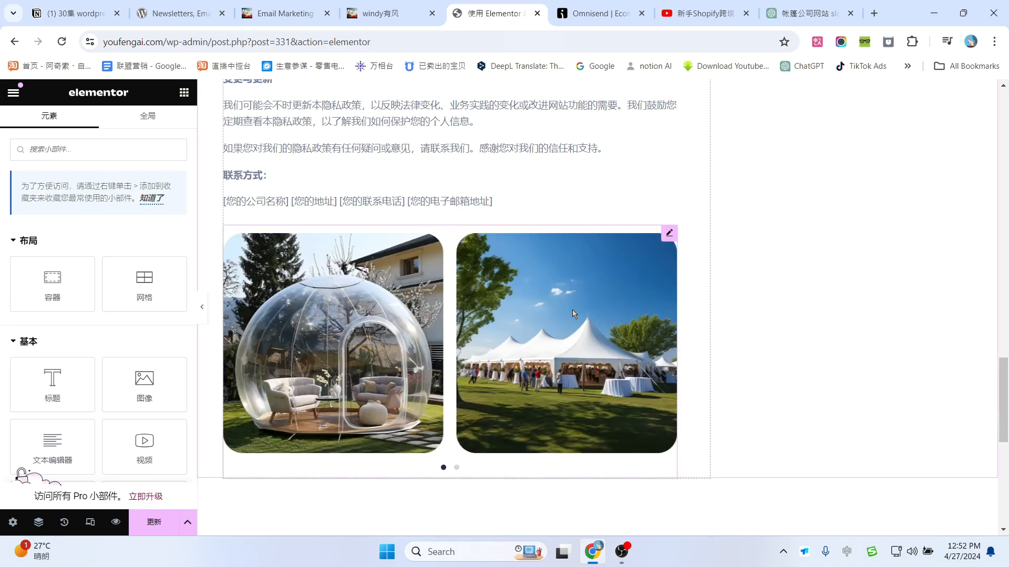
scroll(573, 371, down, 3)
scroll(573, 371, up, 11)
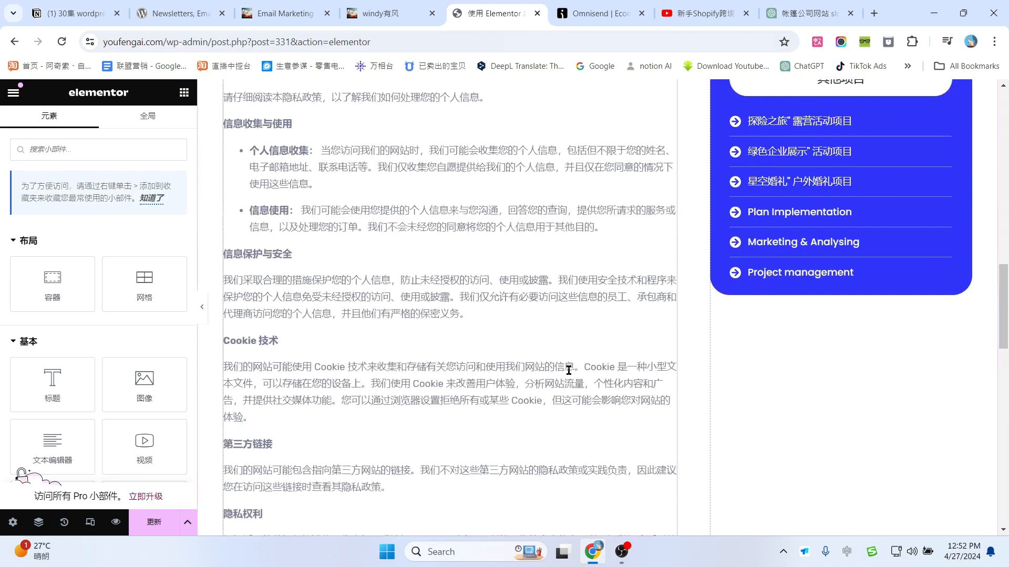
scroll(568, 370, up, 10)
scroll(528, 327, down, 5)
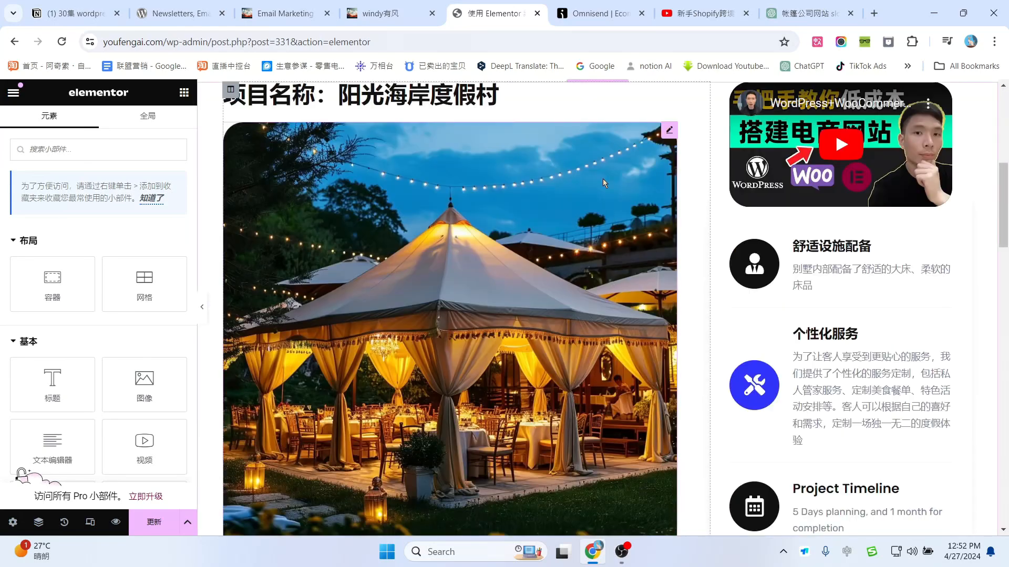
Step: Delete the tent image from the page
click(603, 180)
scroll(578, 237, up, 2)
right_click(556, 307)
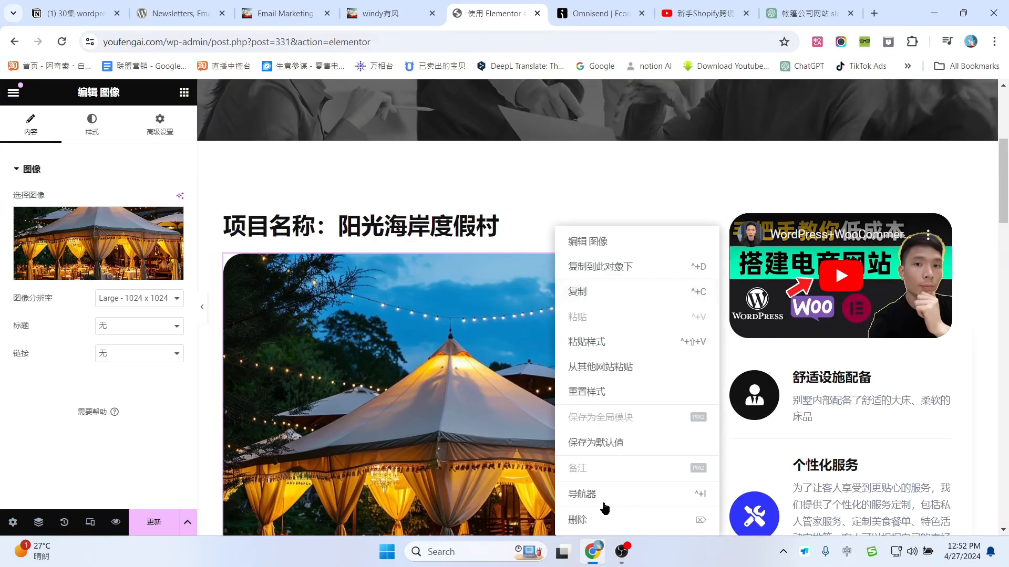
click(583, 520)
scroll(542, 358, down, 2)
scroll(544, 373, up, 3)
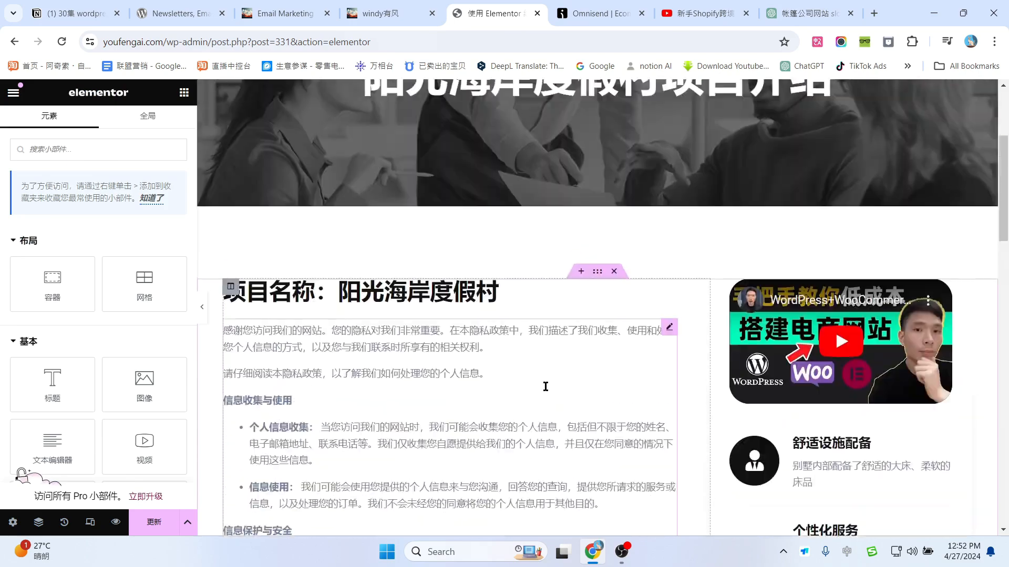
Step: Change the project name heading to 隐私政策
click(517, 295)
click(802, 13)
drag(386, 300, 425, 300)
key(ctrl+c)
click(496, 14)
click(129, 233)
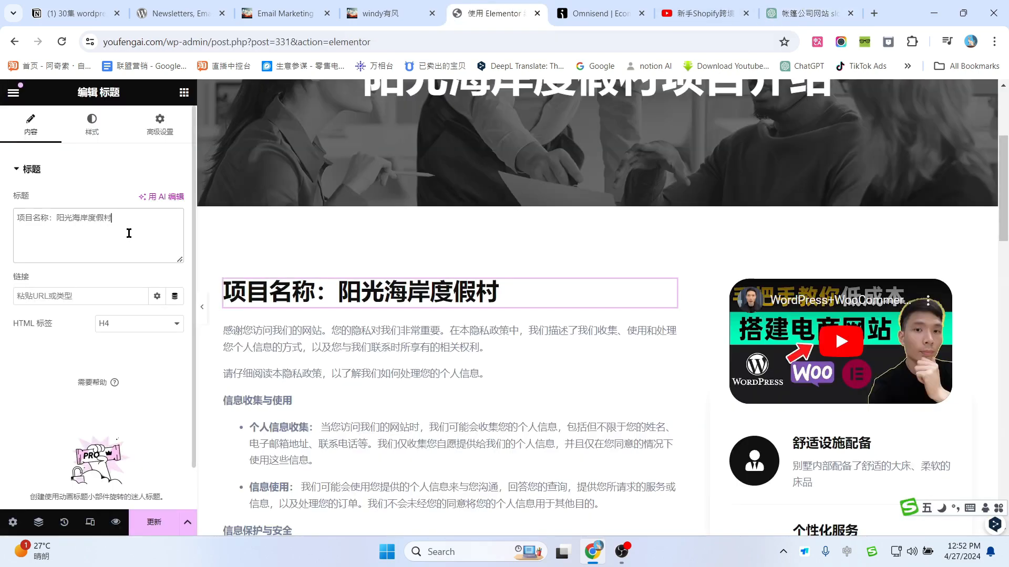
key(ctrl+a)
key(ctrl+v)
scroll(518, 341, down, 6)
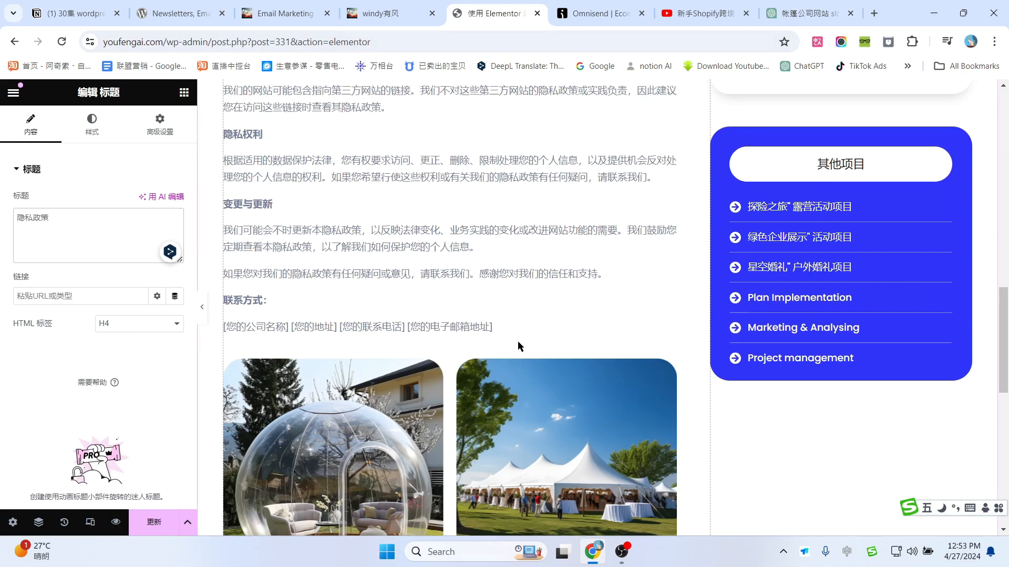
scroll(518, 349, up, 7)
scroll(519, 351, up, 3)
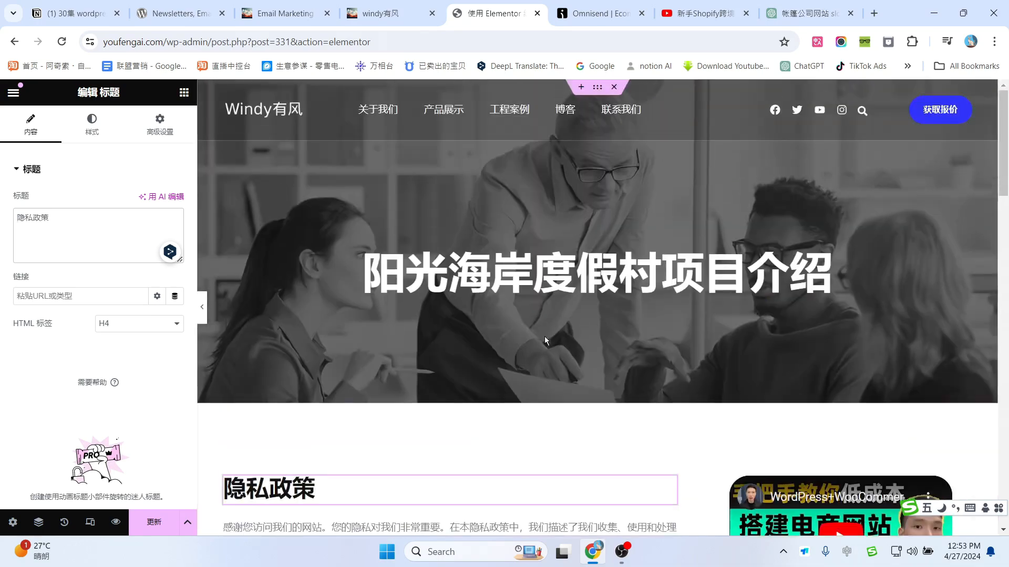
scroll(545, 336, down, 5)
scroll(581, 315, up, 5)
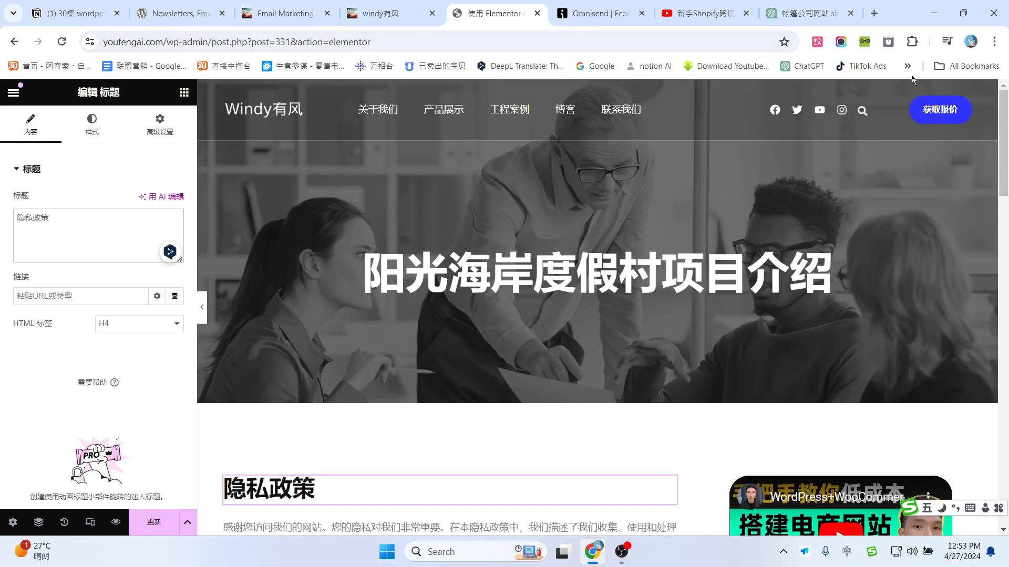
Step: Save and preview the page, and change the hero title to 隐私政策
click(154, 522)
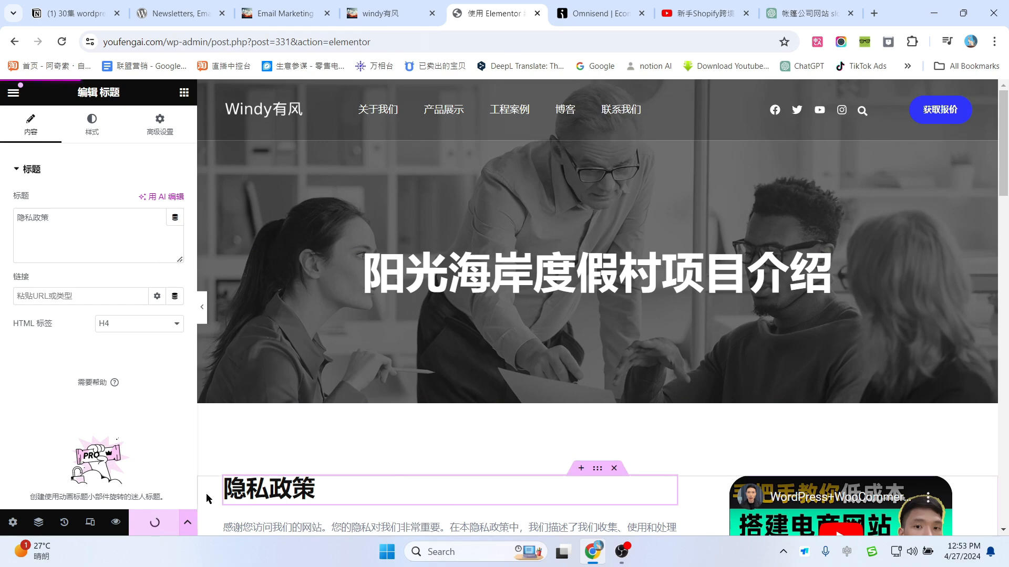
click(117, 523)
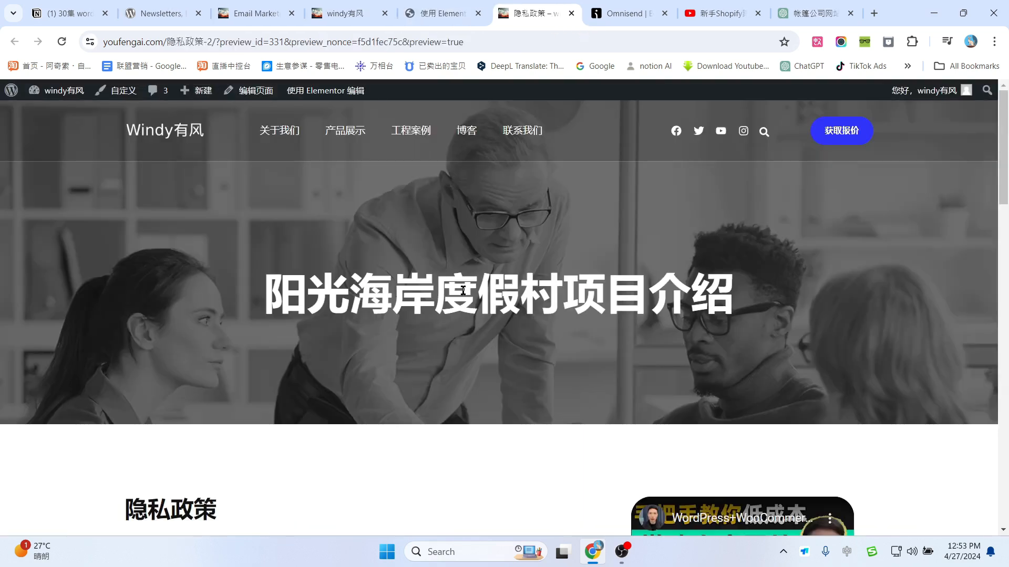
click(470, 11)
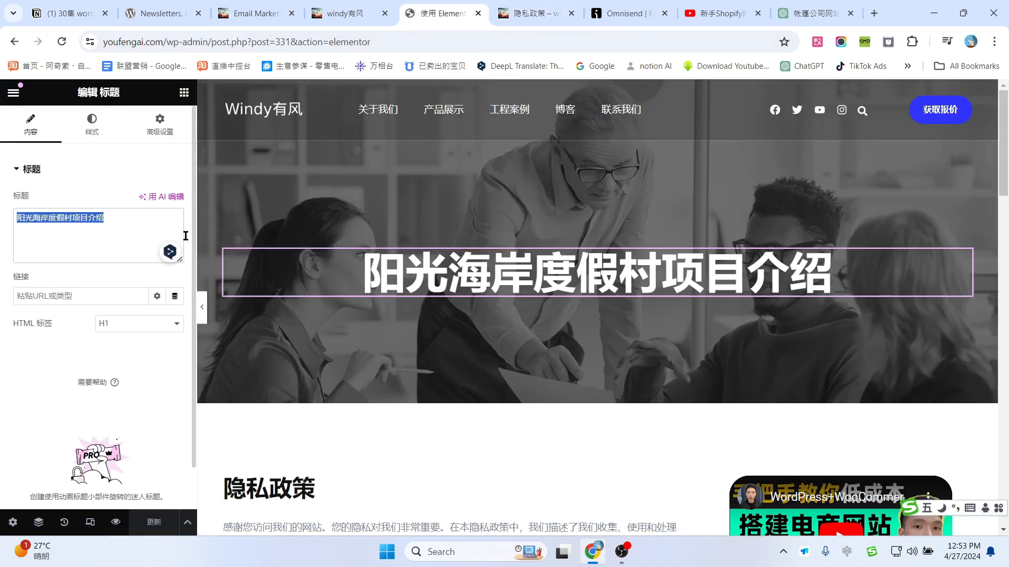
key(ctrl+v)
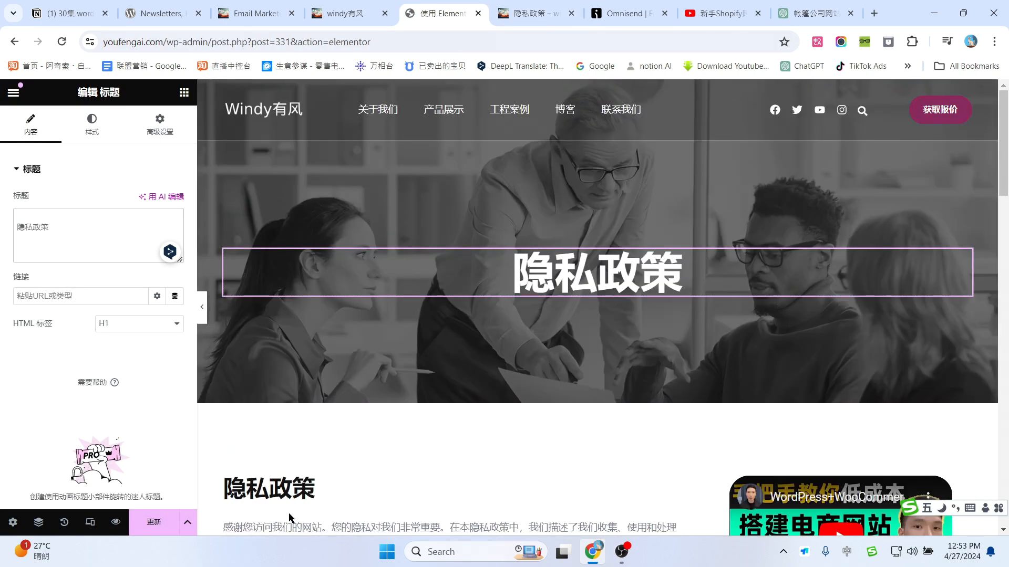
click(342, 13)
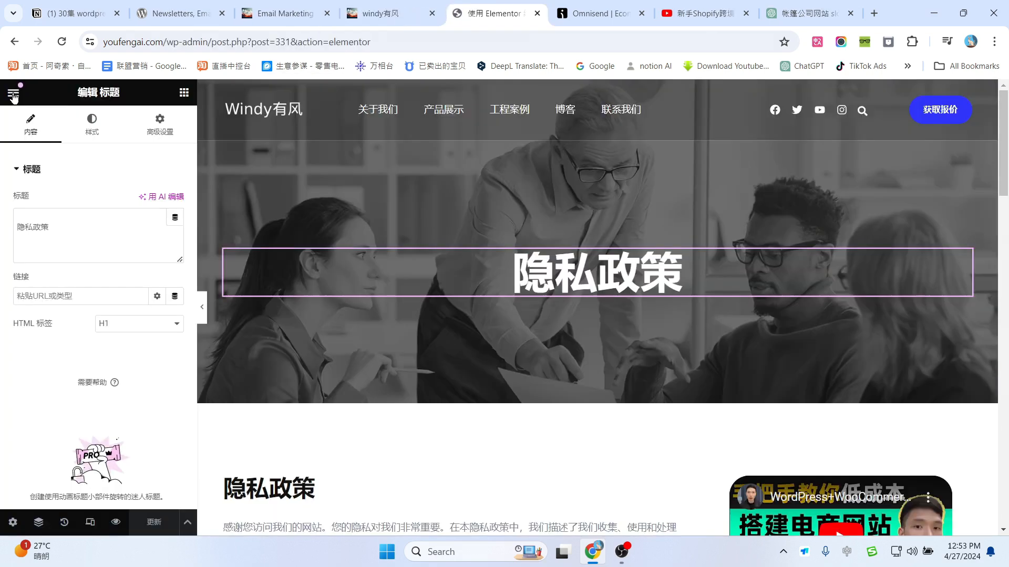
click(13, 93)
Step: Exit Elementor to the WordPress editor and go to All Pages
click(73, 395)
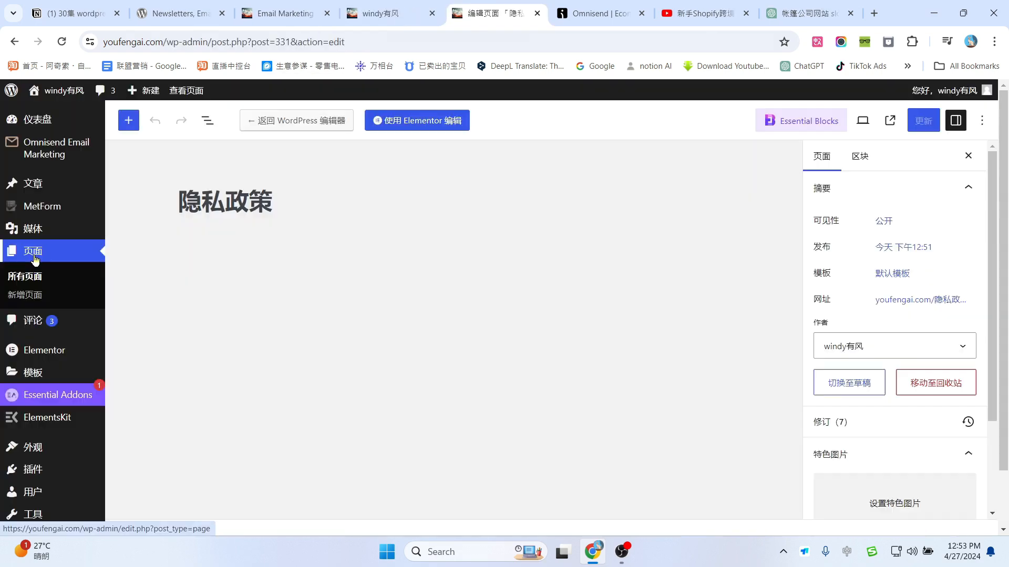
click(25, 279)
scroll(252, 279, down, 10)
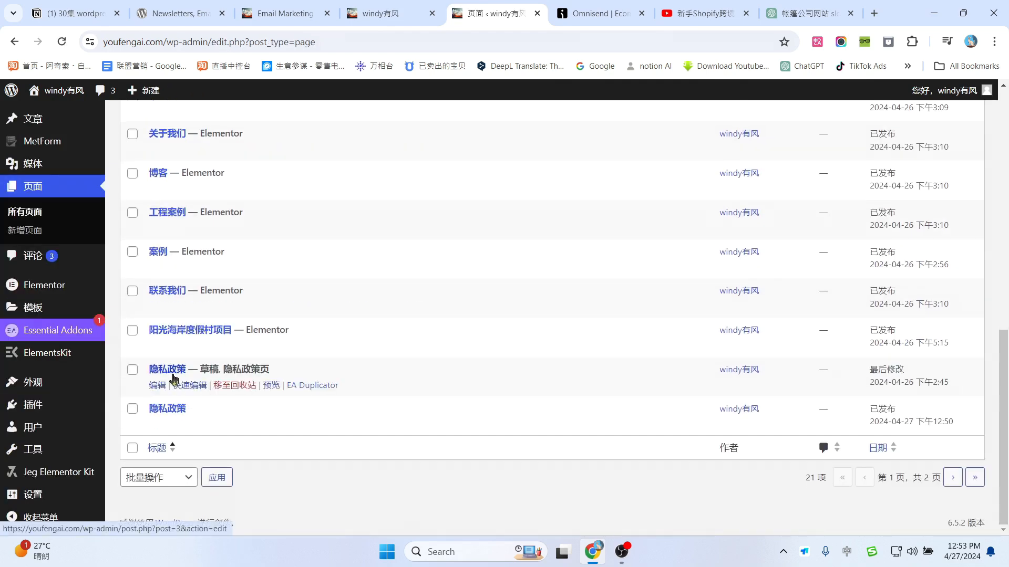
Step: Open the live 隐私政策 page at youfengai.com/隐私政策-2/ and copy its web address
click(272, 425)
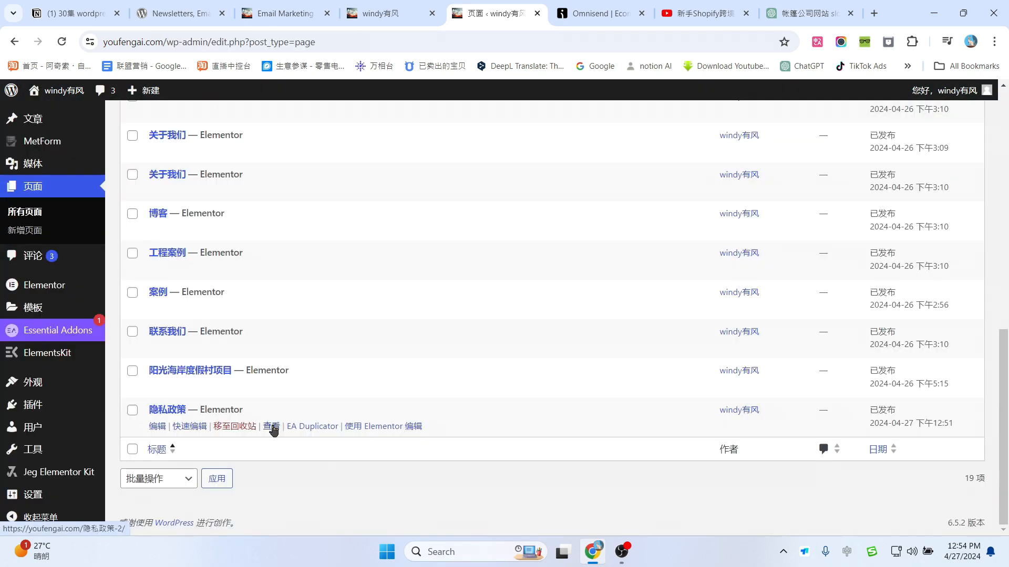
middle_click(272, 427)
click(541, 13)
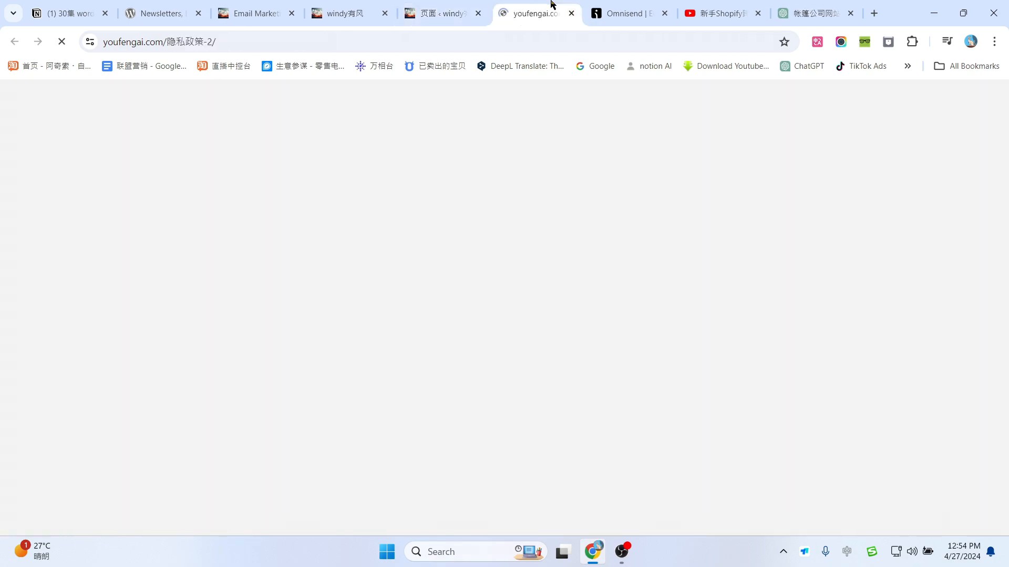
click(250, 37)
scroll(619, 283, down, 10)
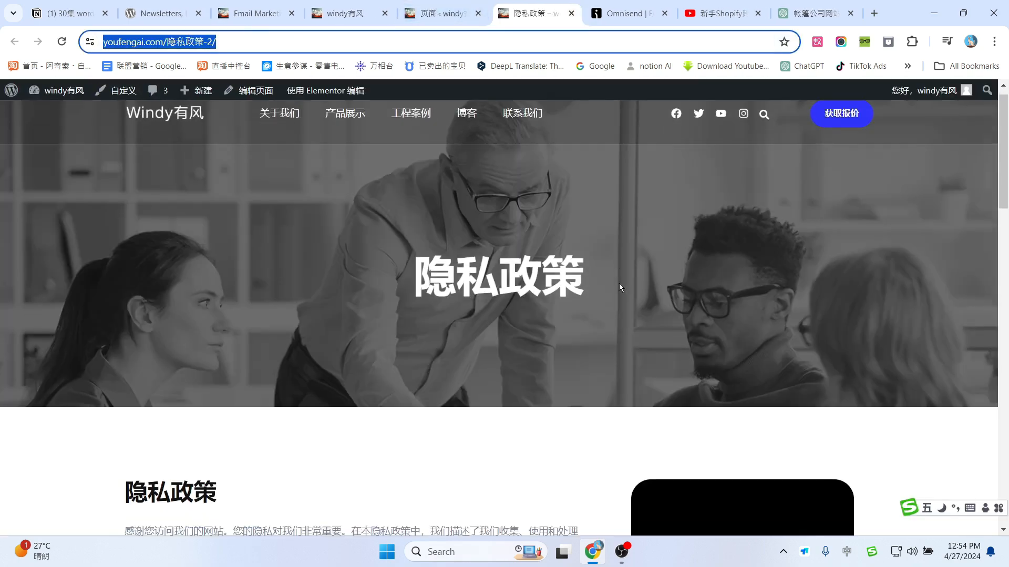
scroll(420, 304, up, 9)
scroll(421, 306, down, 10)
scroll(489, 273, up, 12)
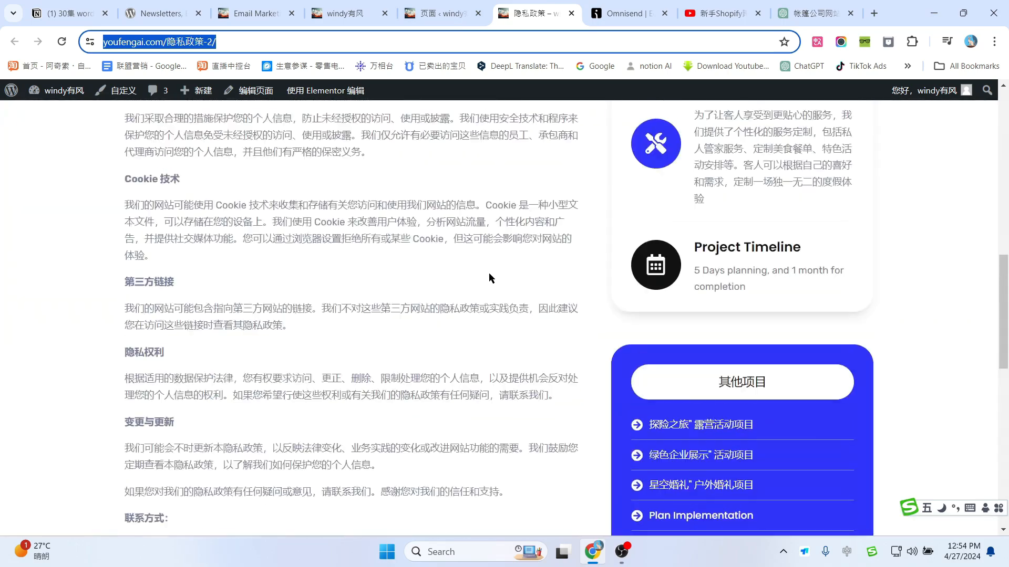
click(626, 14)
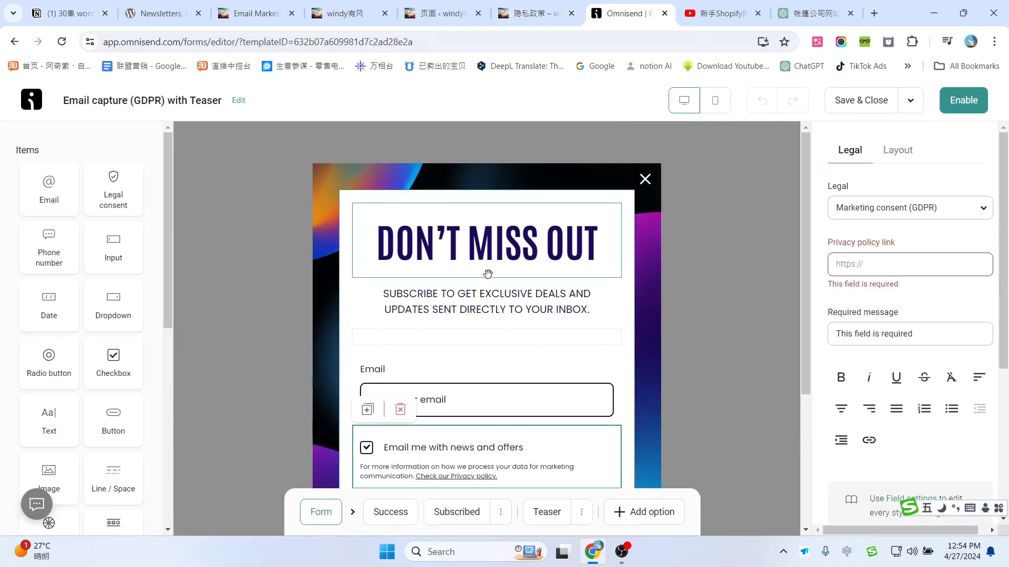
Step: Paste the privacy policy page URL into the Privacy policy link field and enable the popup
click(898, 264)
key(ctrl+v)
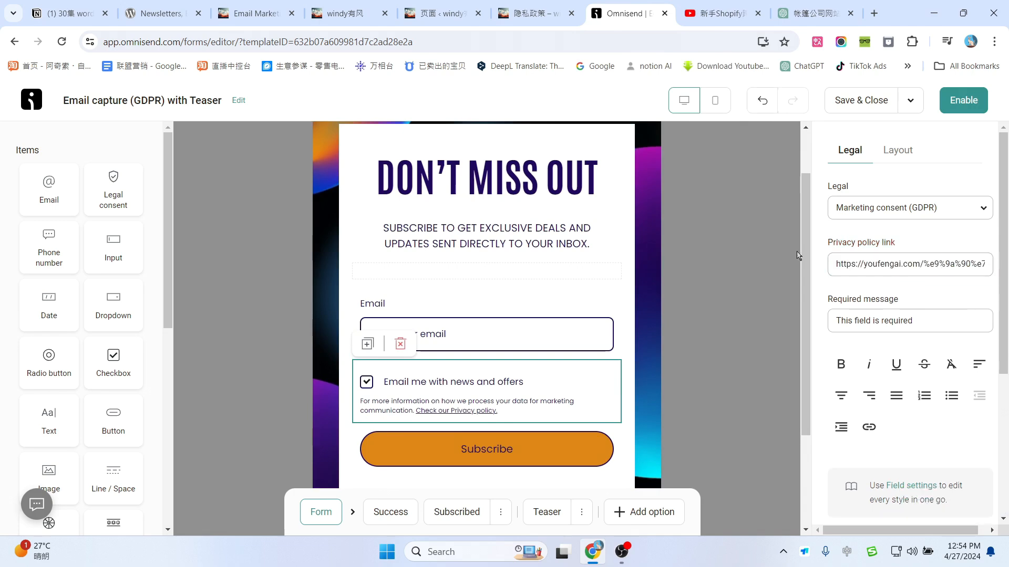
scroll(479, 356, down, 3)
scroll(591, 342, up, 3)
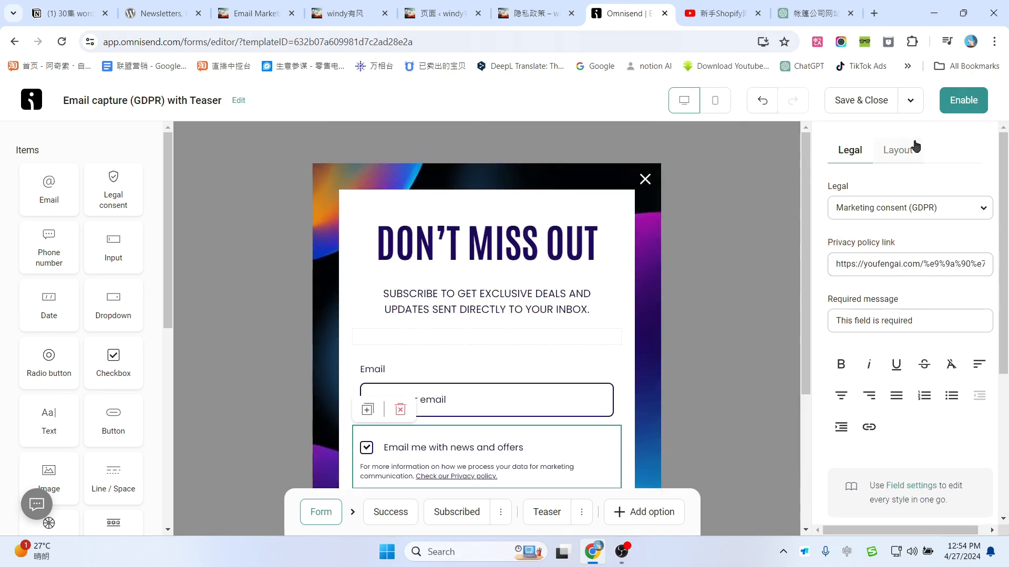
click(964, 101)
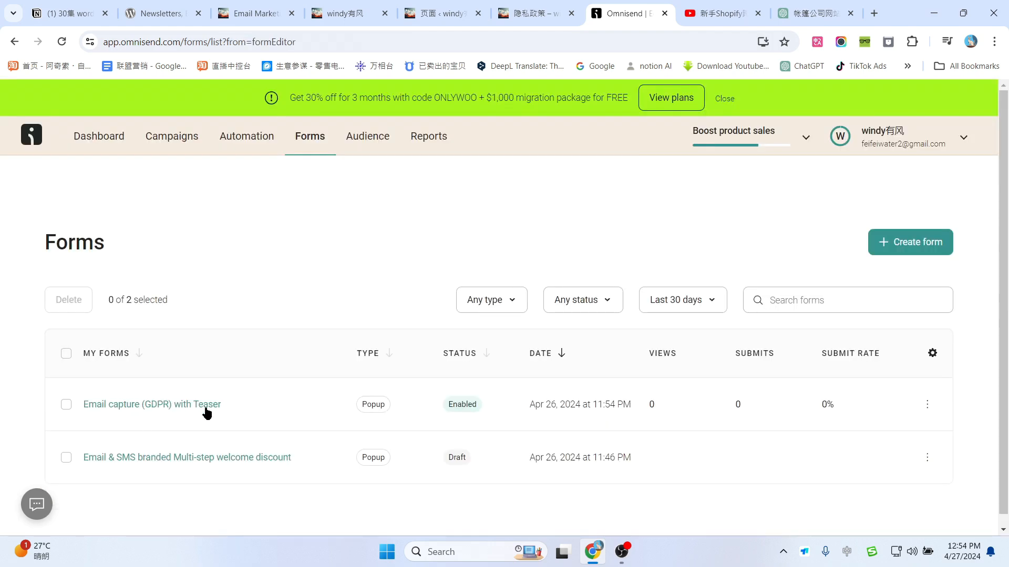
Step: Set the popup to display after 5 seconds on page and update the live form
click(149, 404)
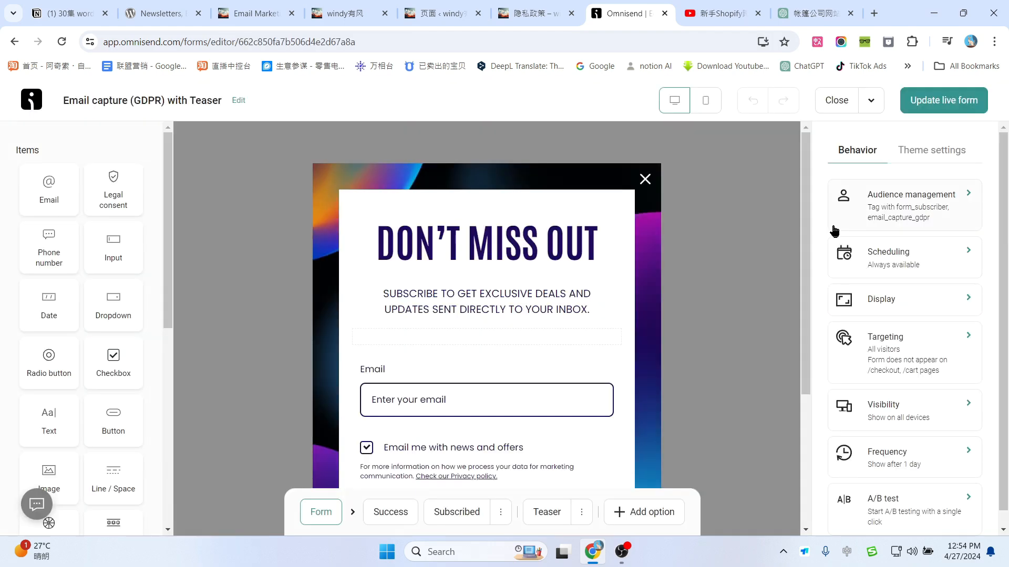
click(952, 198)
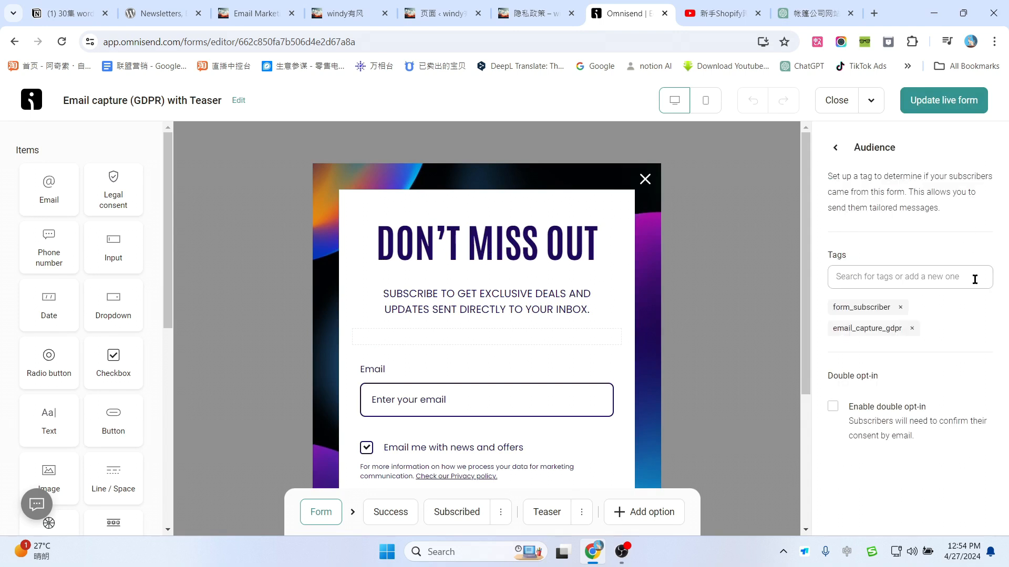
click(831, 157)
click(939, 263)
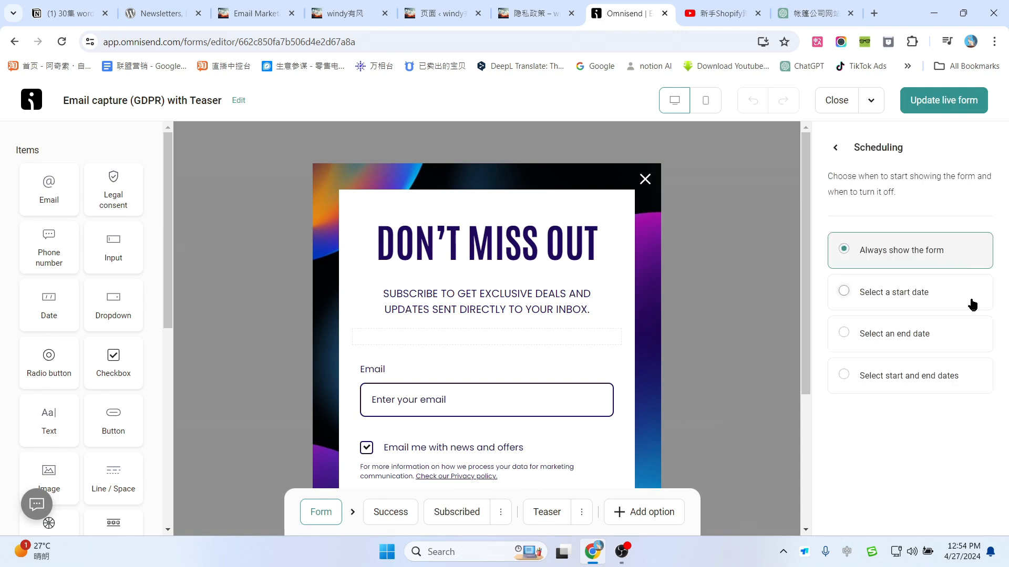
click(835, 149)
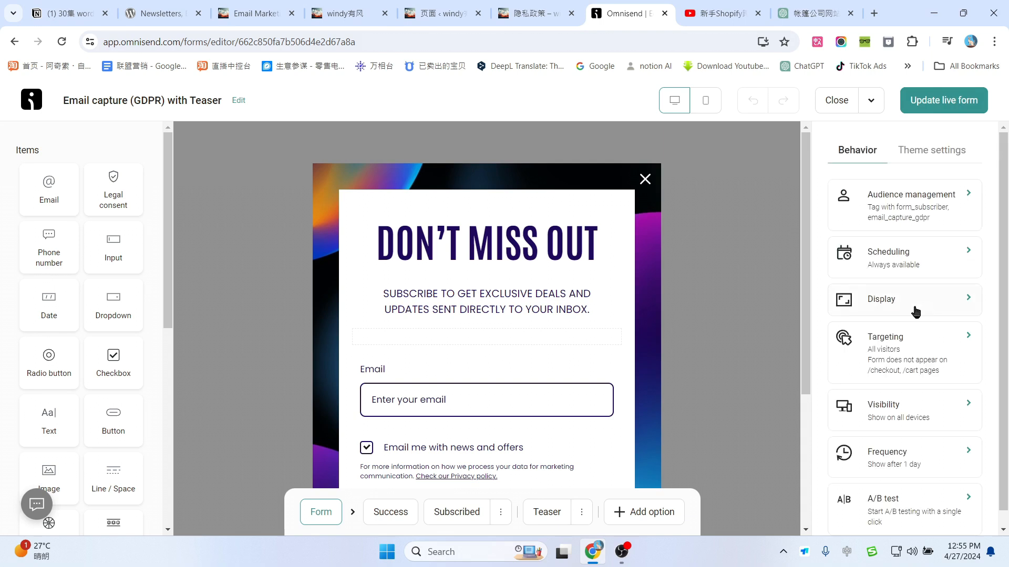
click(901, 299)
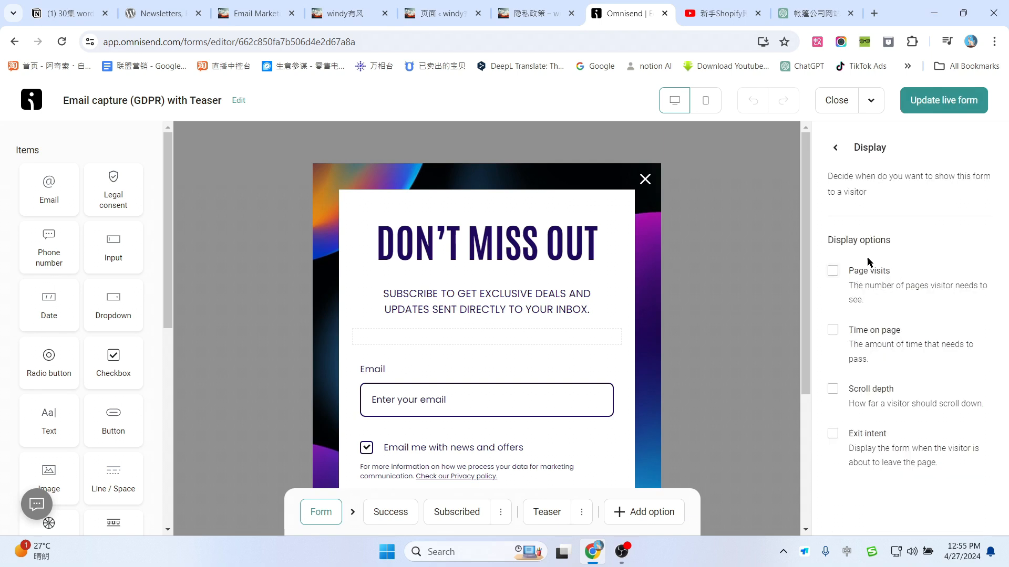
click(833, 330)
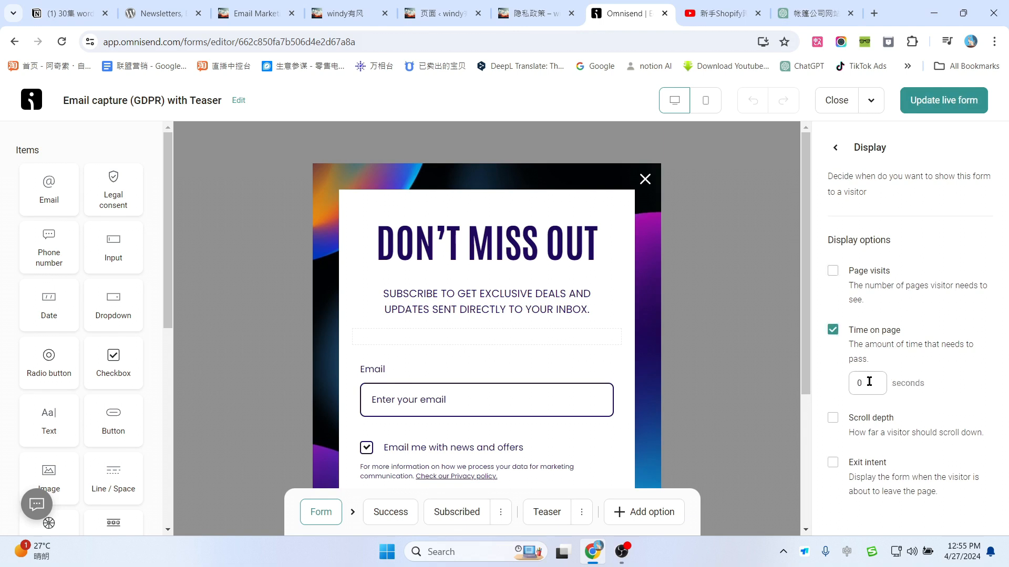
drag(869, 382, 854, 382)
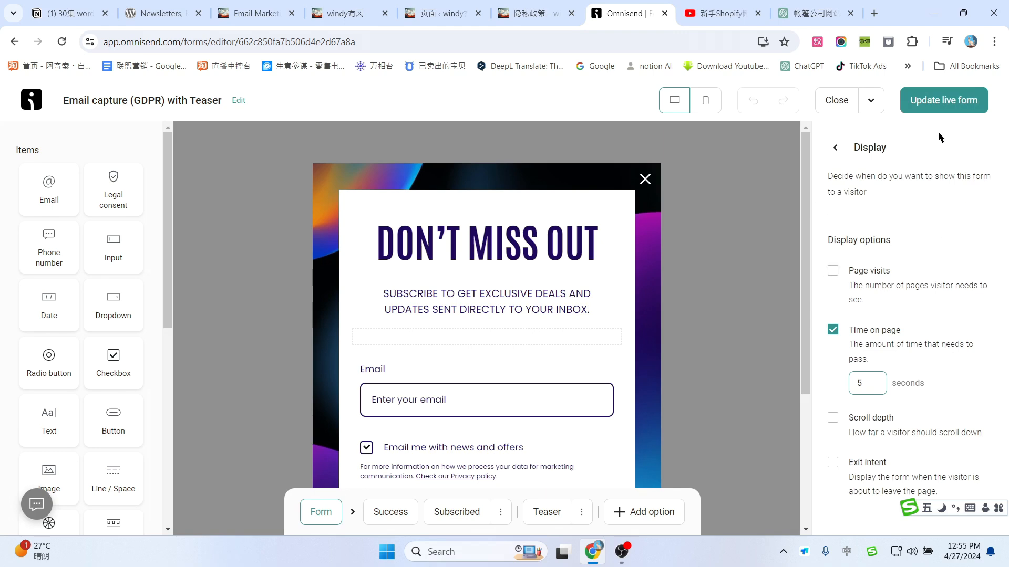
click(943, 100)
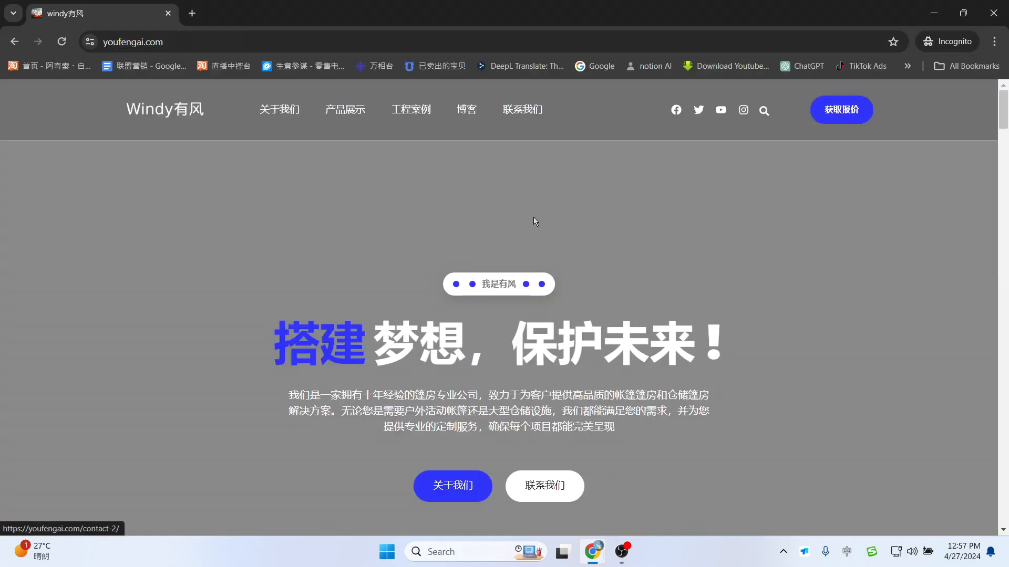
Step: On youfengai.com, open the Find our deals here! teaser and subscribe with a test email
scroll(534, 220, down, 2)
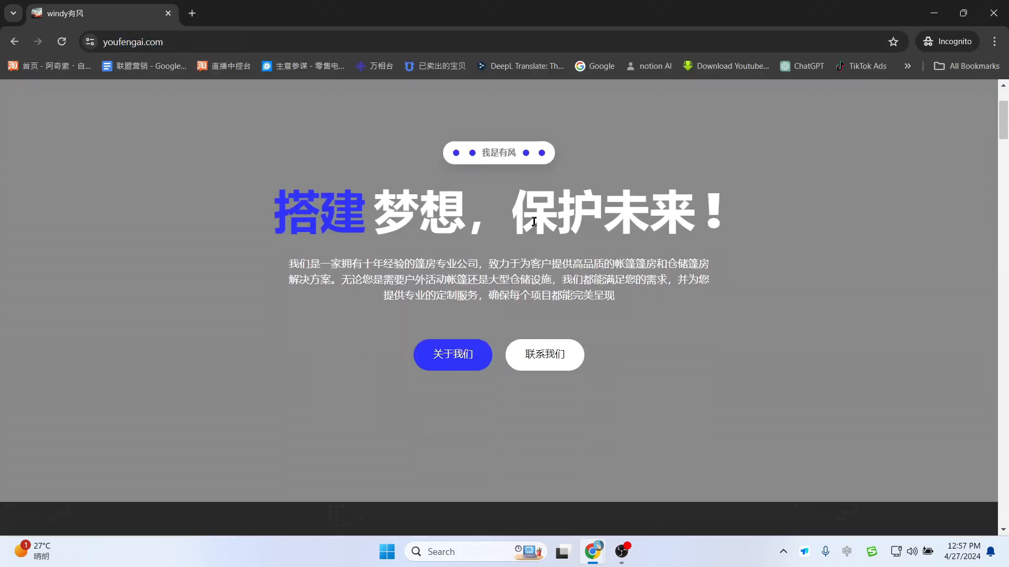
scroll(533, 222, down, 8)
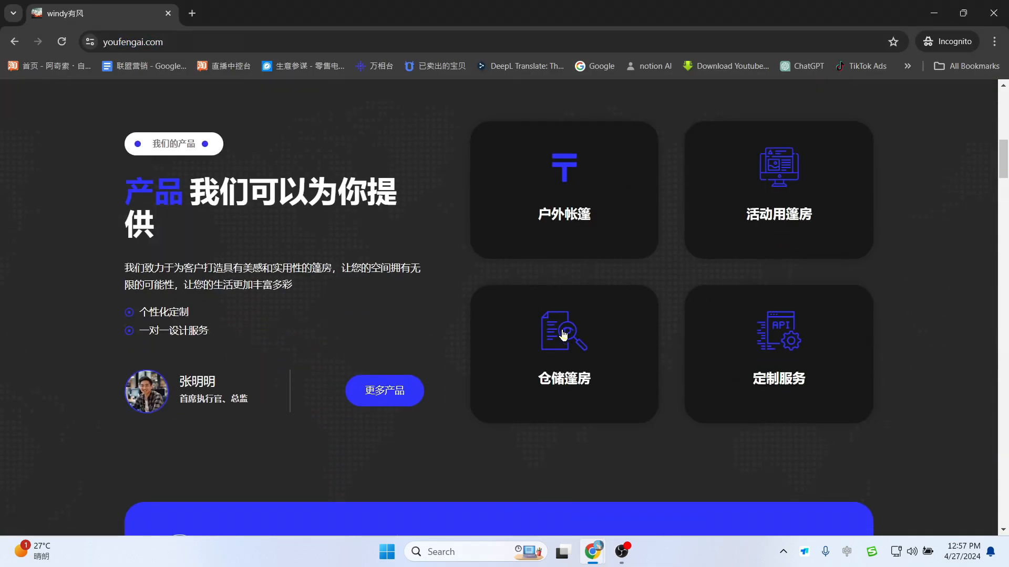
scroll(589, 351, down, 11)
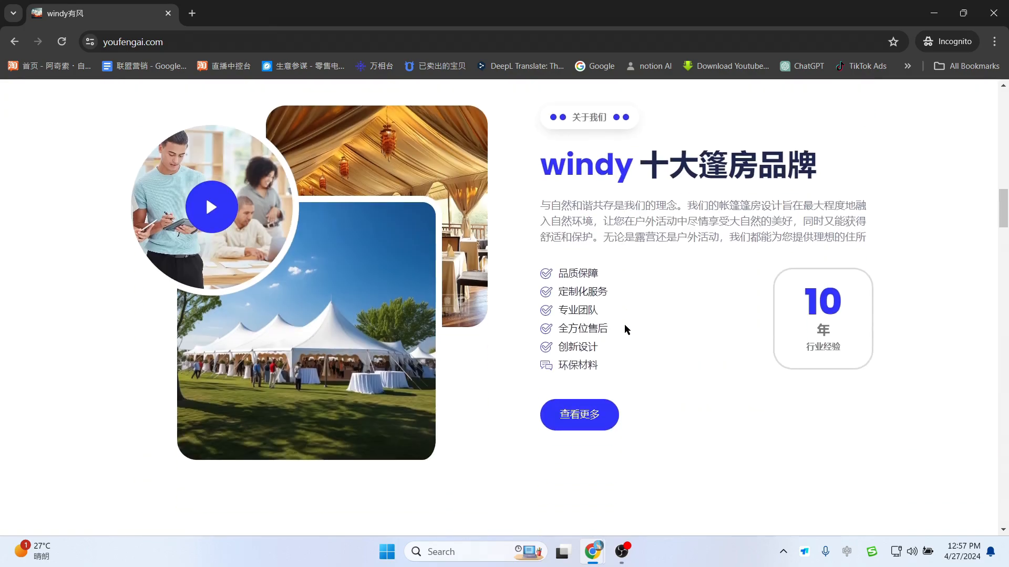
scroll(625, 323, down, 15)
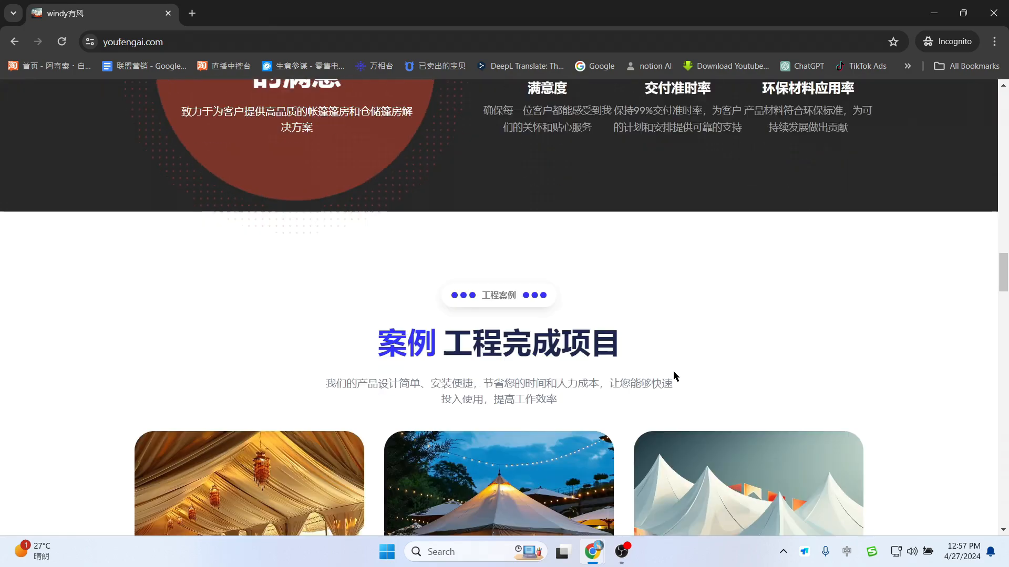
scroll(680, 342, down, 9)
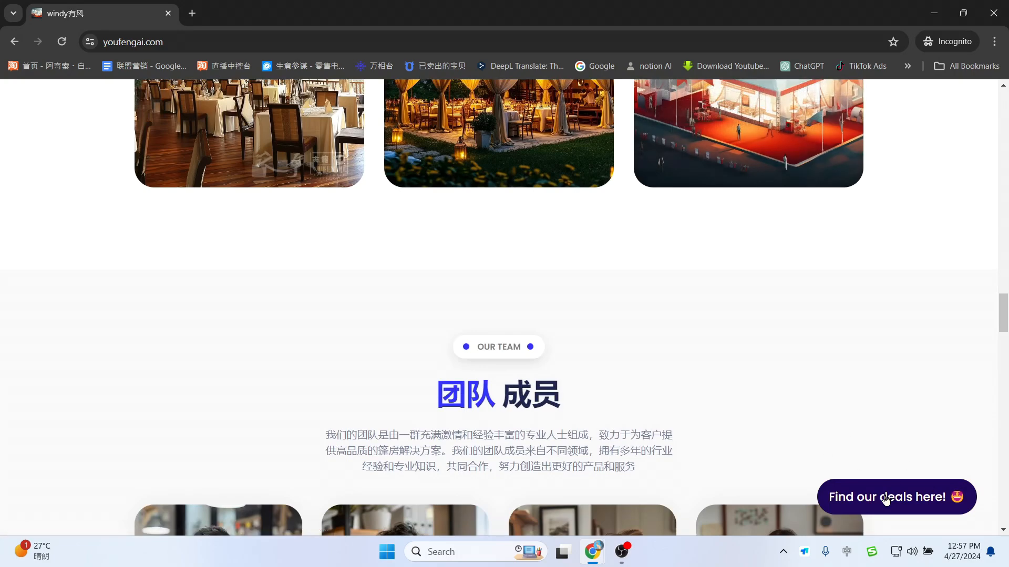
scroll(901, 423, down, 5)
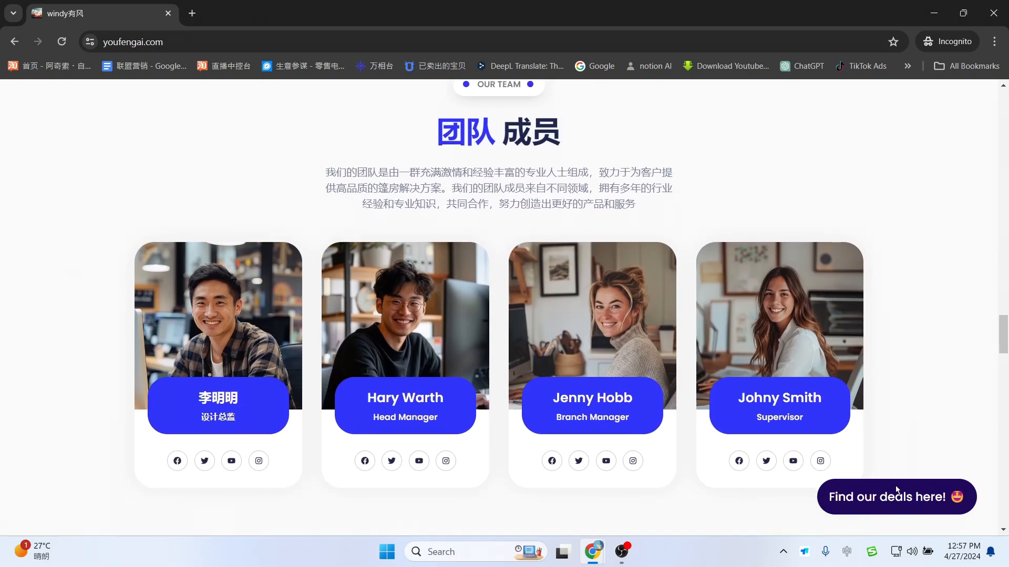
scroll(881, 482, up, 9)
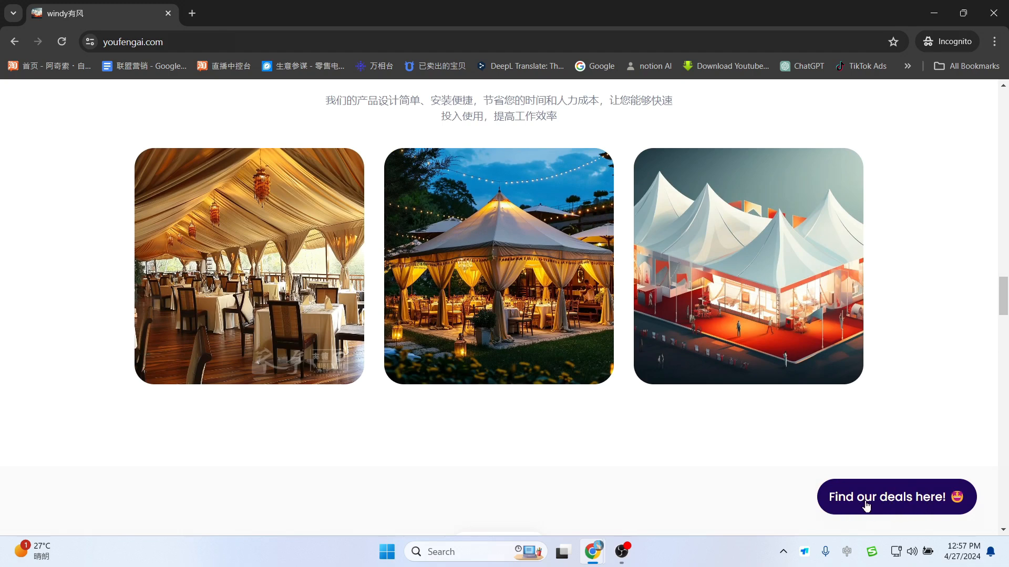
click(908, 503)
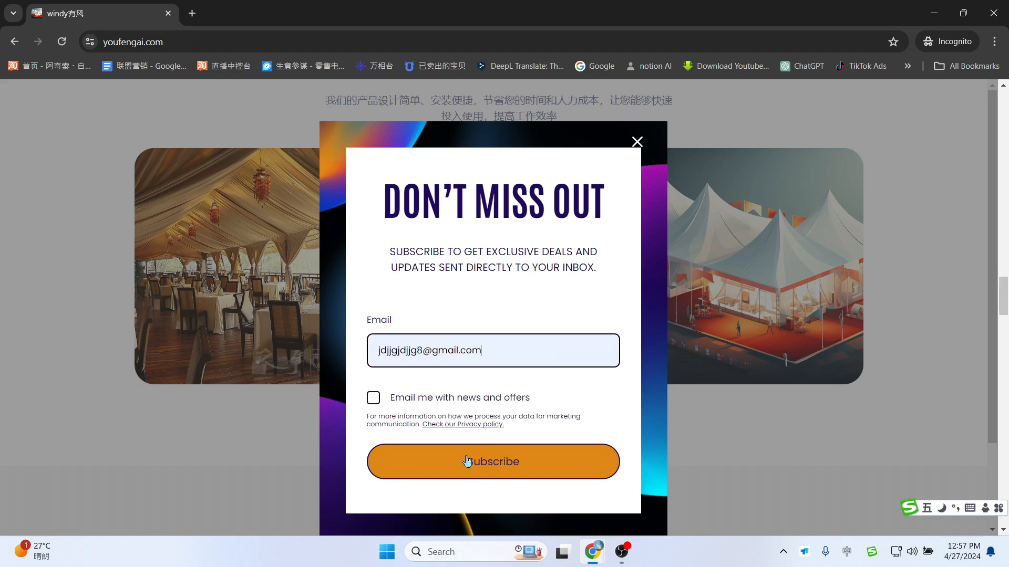
click(469, 465)
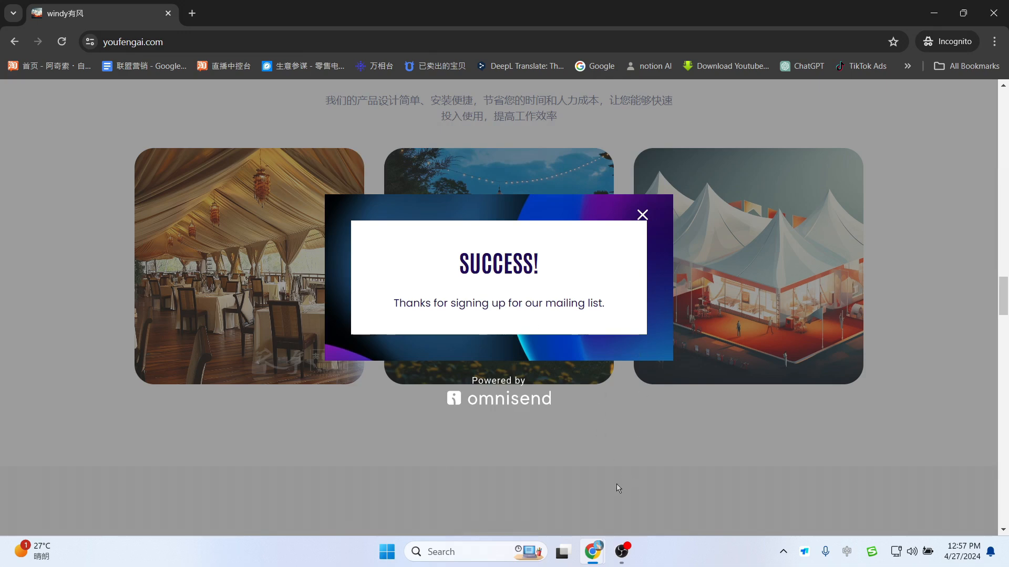
Step: Close the Omnisend form editor and open the GDPR form's signup report
mouse_move(602, 548)
click(568, 476)
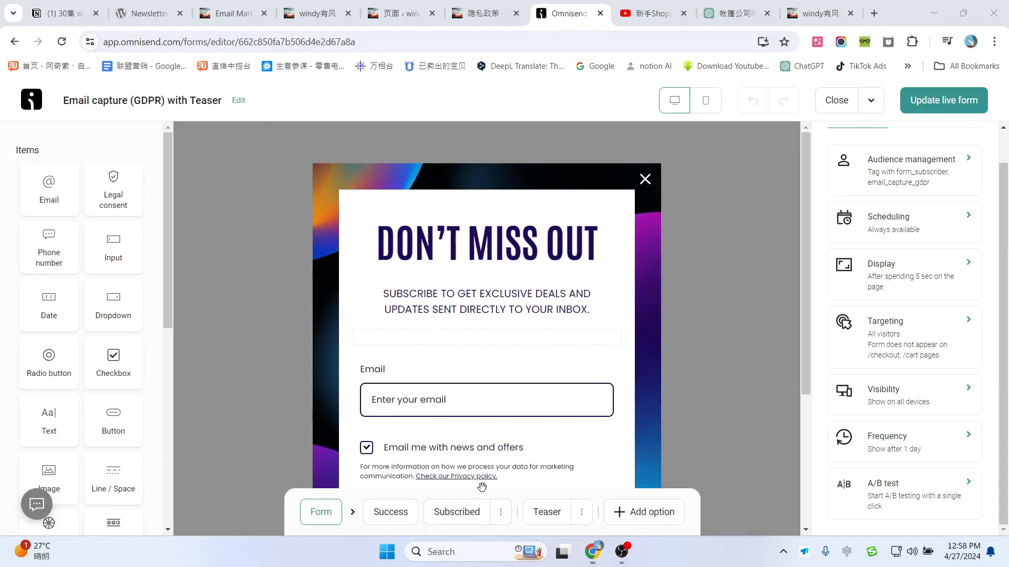
click(835, 100)
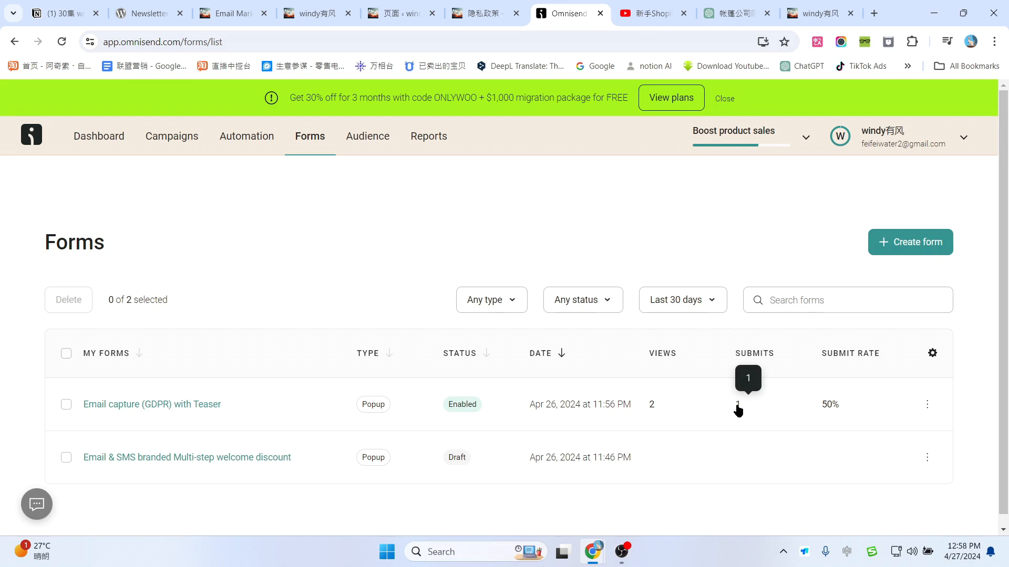
click(927, 404)
click(846, 342)
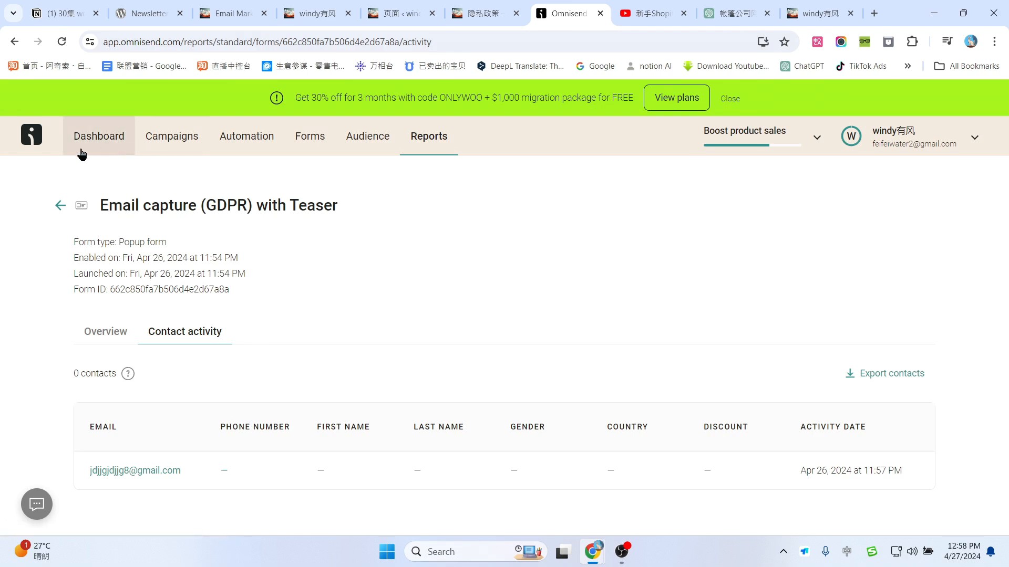
Step: Go back from the forms report to the main dashboard and scroll through its sales goals
click(60, 204)
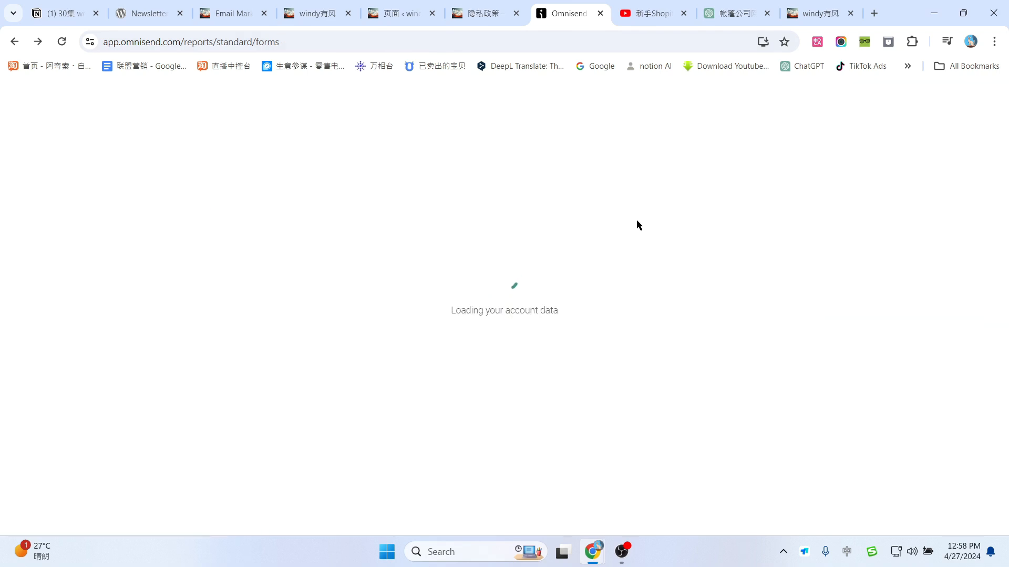
click(116, 138)
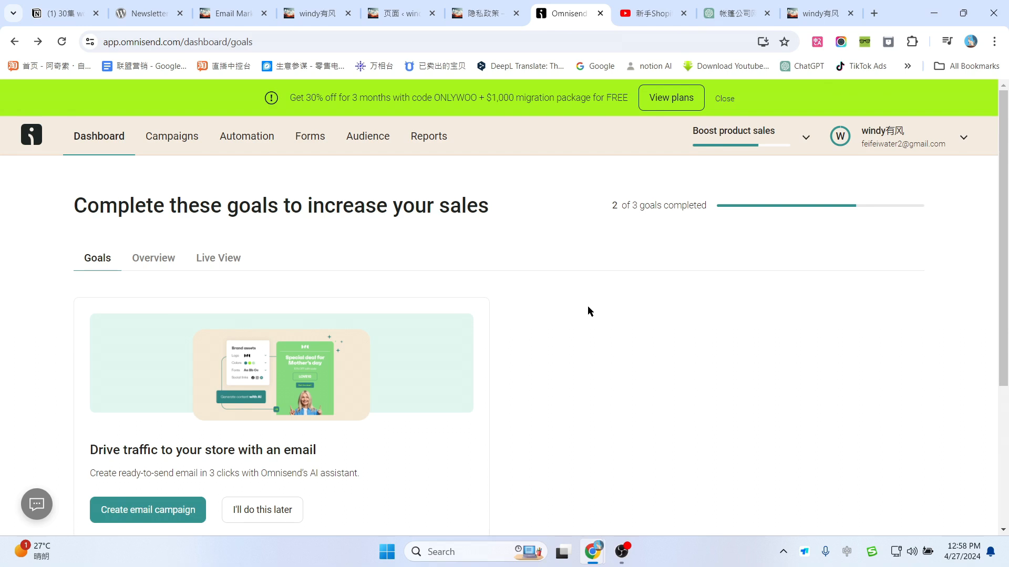
scroll(618, 347, down, 1)
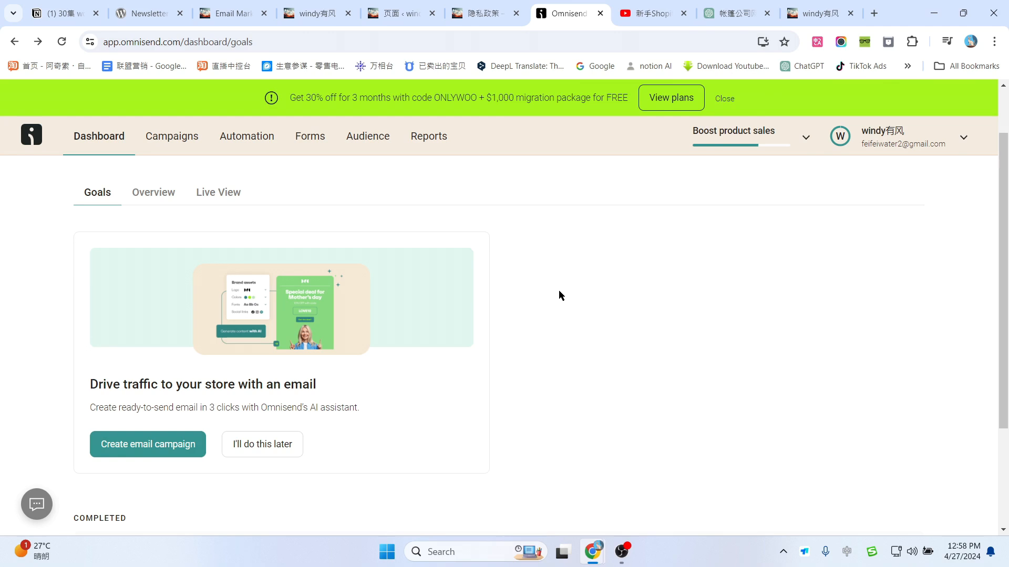
scroll(567, 308, down, 1)
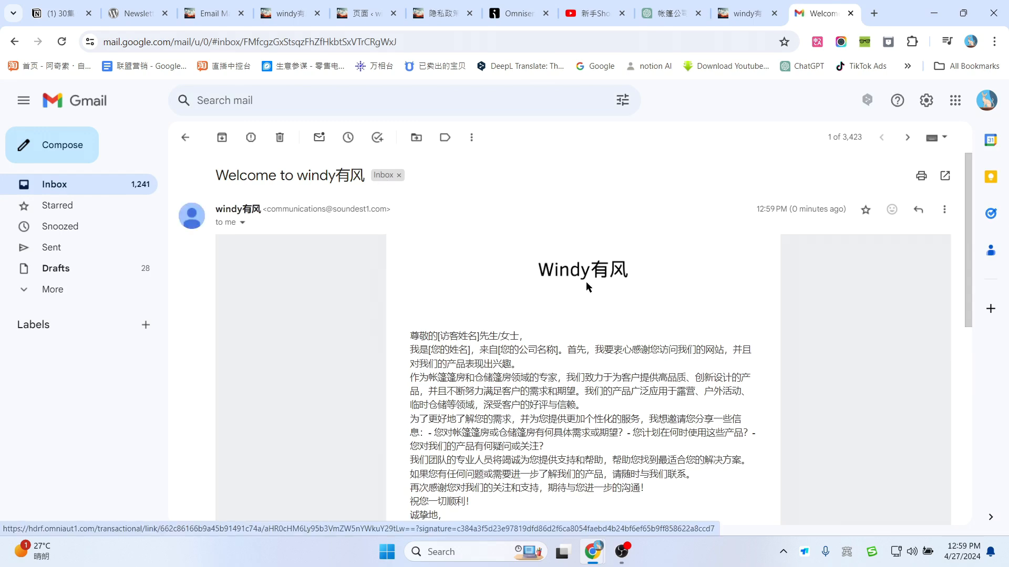
Step: Read through the 'Welcome to windy有风' email body from greeting to signature
scroll(577, 288, down, 3)
scroll(576, 288, up, 2)
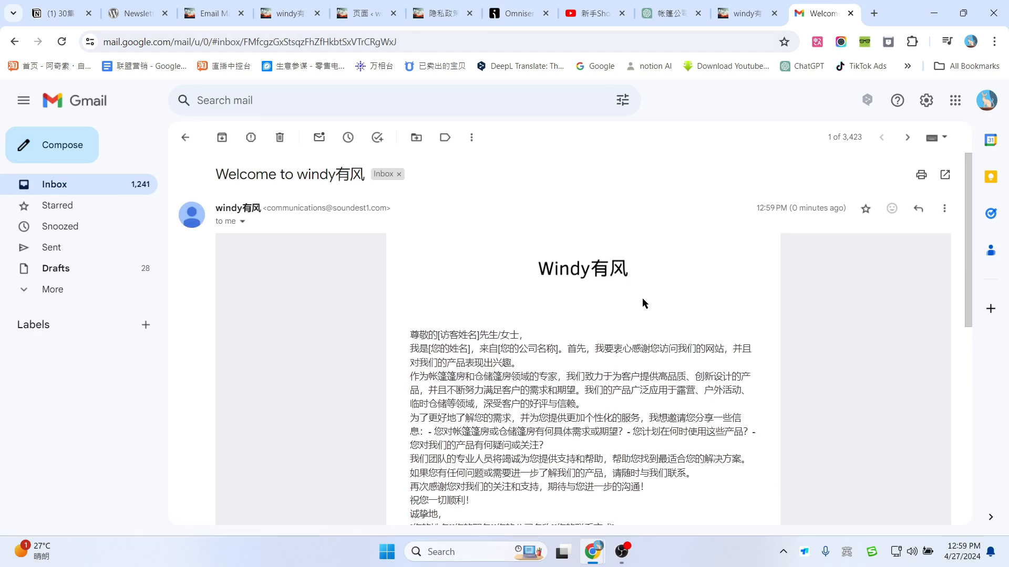
scroll(628, 315, down, 6)
scroll(627, 330, up, 4)
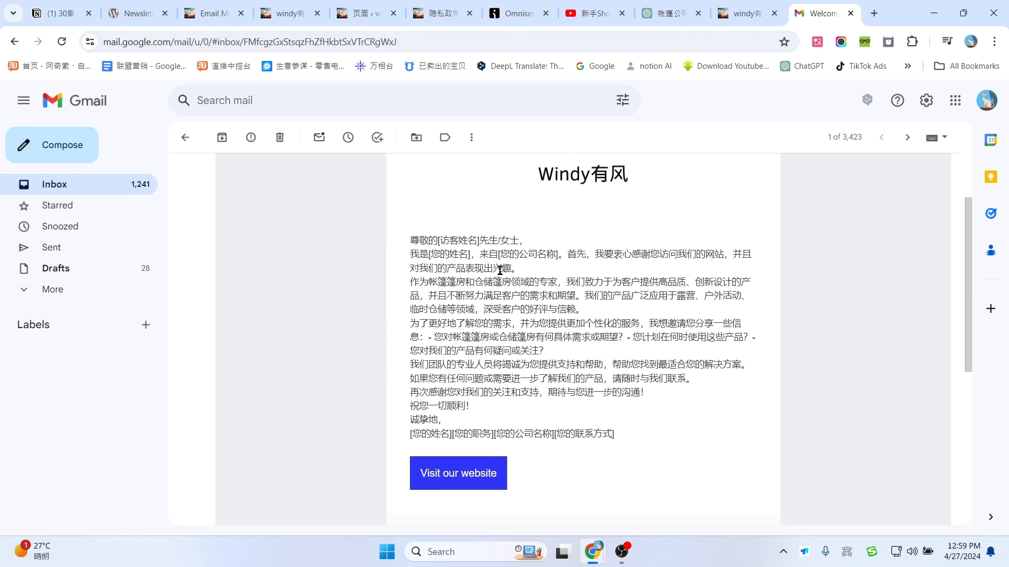
mouse_move(420, 240)
mouse_down()
mouse_move(476, 410)
mouse_move(649, 436)
mouse_up()
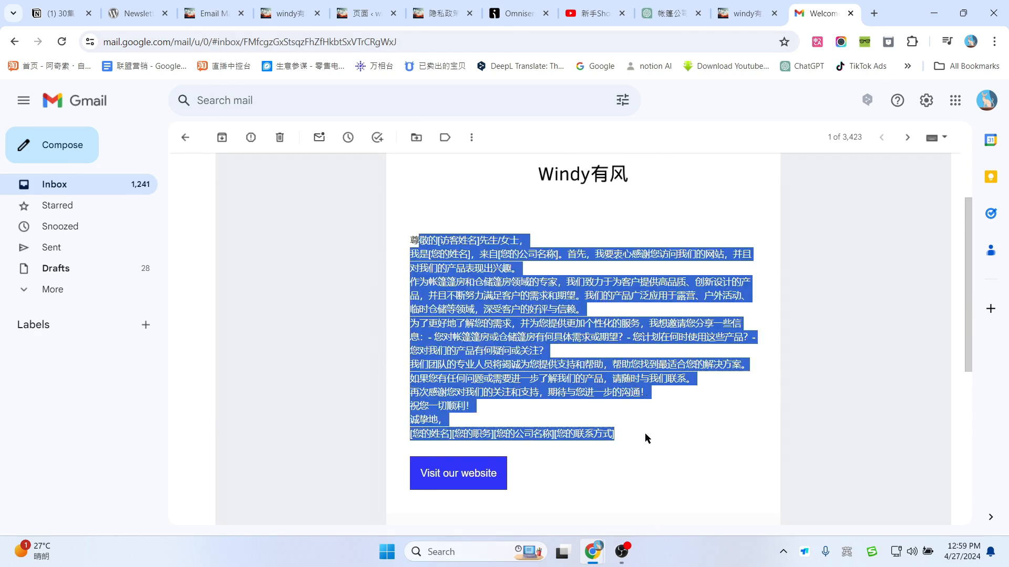
click(462, 271)
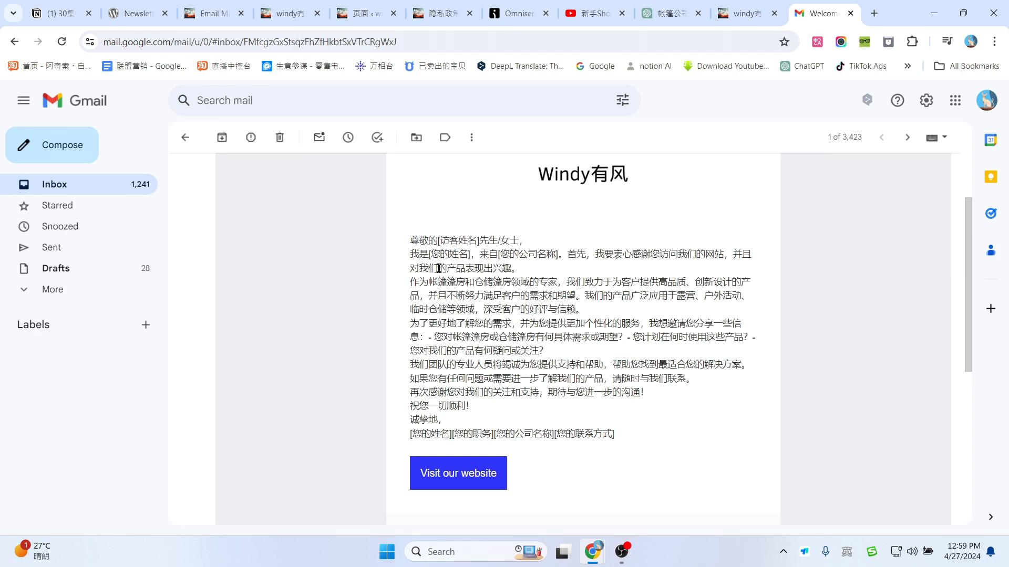
mouse_move(412, 240)
mouse_down()
mouse_move(463, 260)
mouse_move(622, 412)
mouse_move(628, 436)
mouse_up()
click(529, 297)
scroll(674, 315, down, 2)
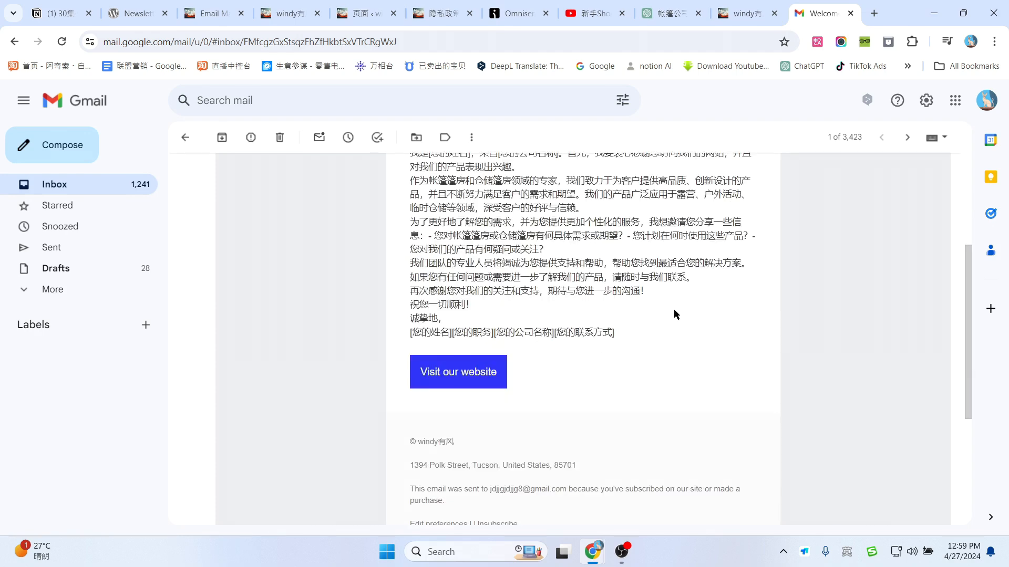
scroll(674, 315, up, 1)
Step: Follow the email's 'Visit our website' link and check that youfengai.com opens
click(471, 450)
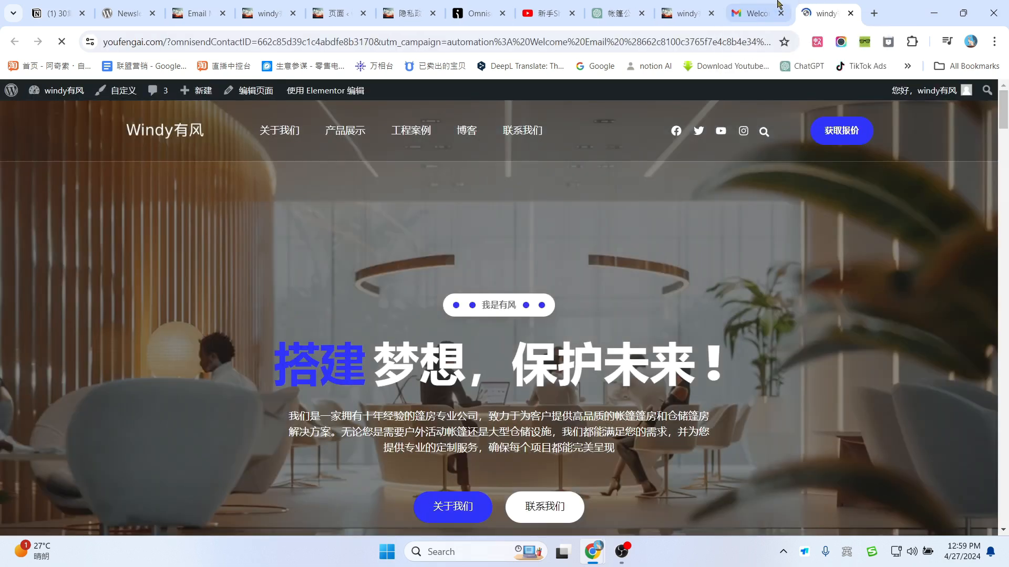
click(756, 13)
scroll(466, 363, up, 2)
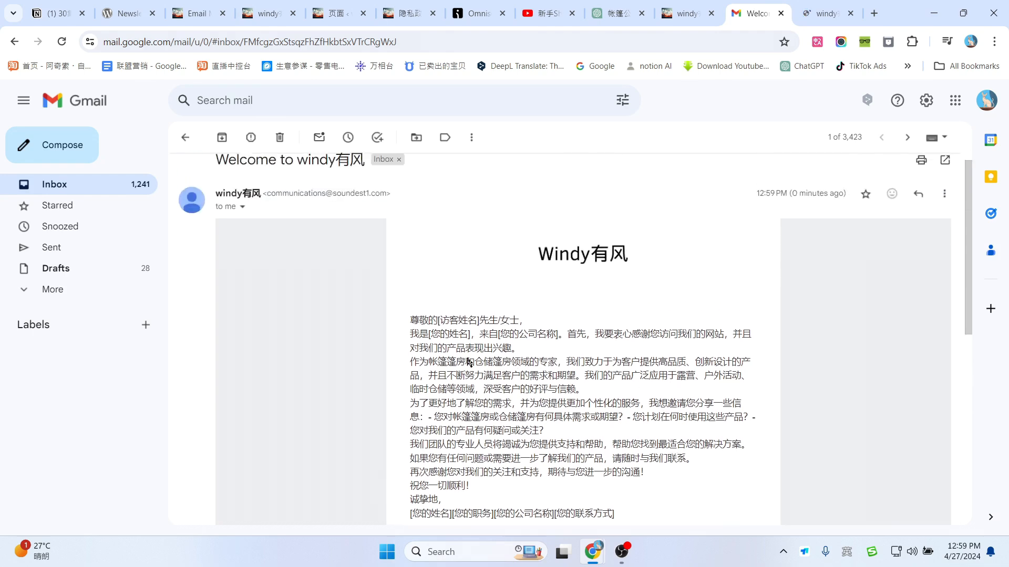
scroll(594, 434, down, 2)
scroll(583, 386, up, 3)
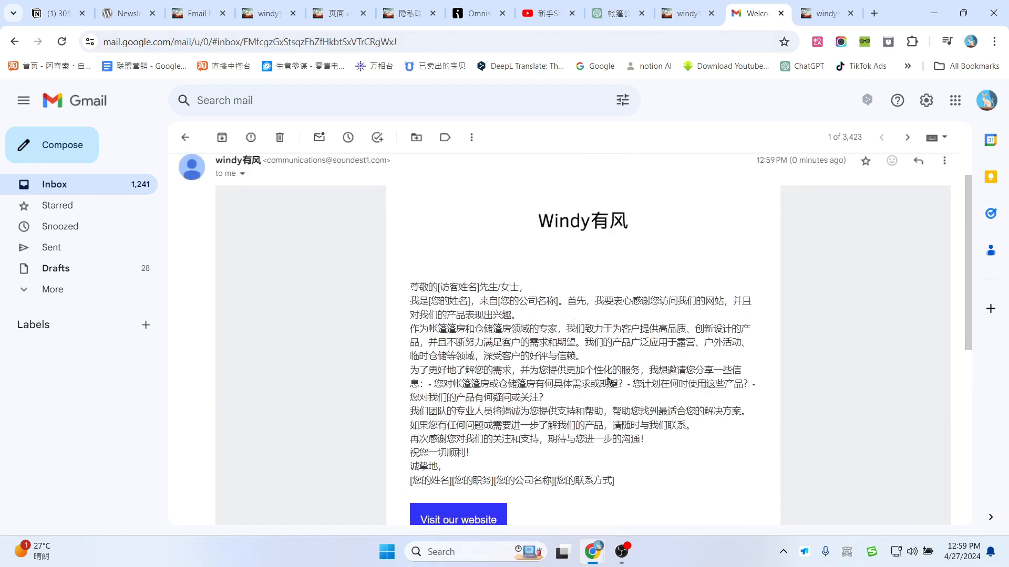
click(686, 13)
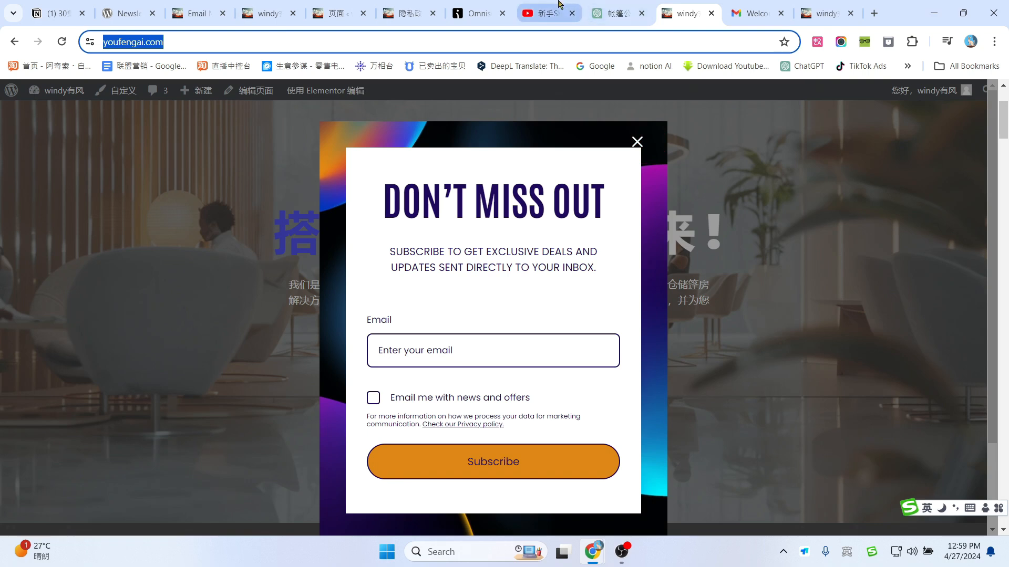
key(ctrl+Tab)
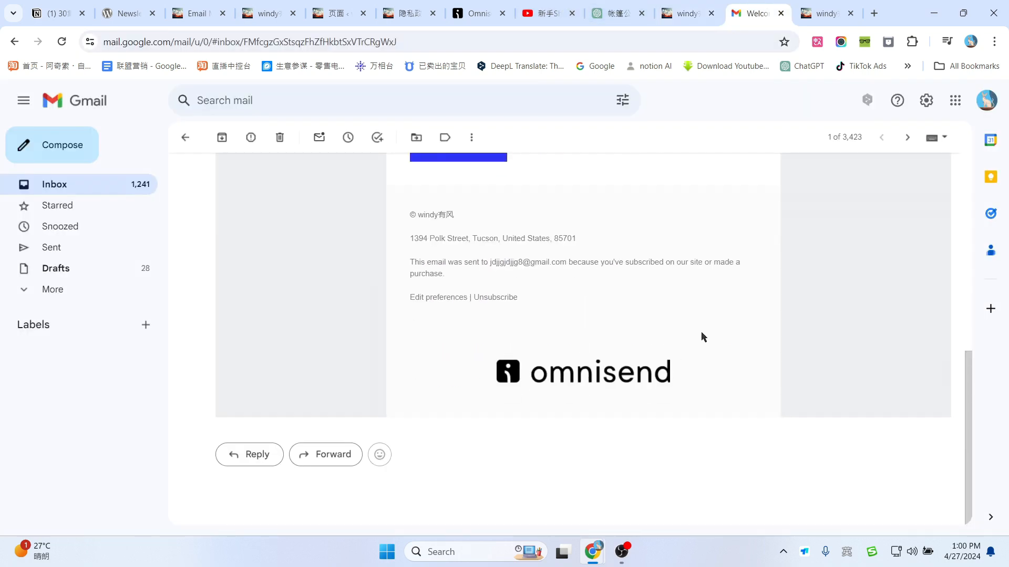
Step: Switch from the welcome email back to the Omnisend dashboard tab
scroll(714, 315, up, 1)
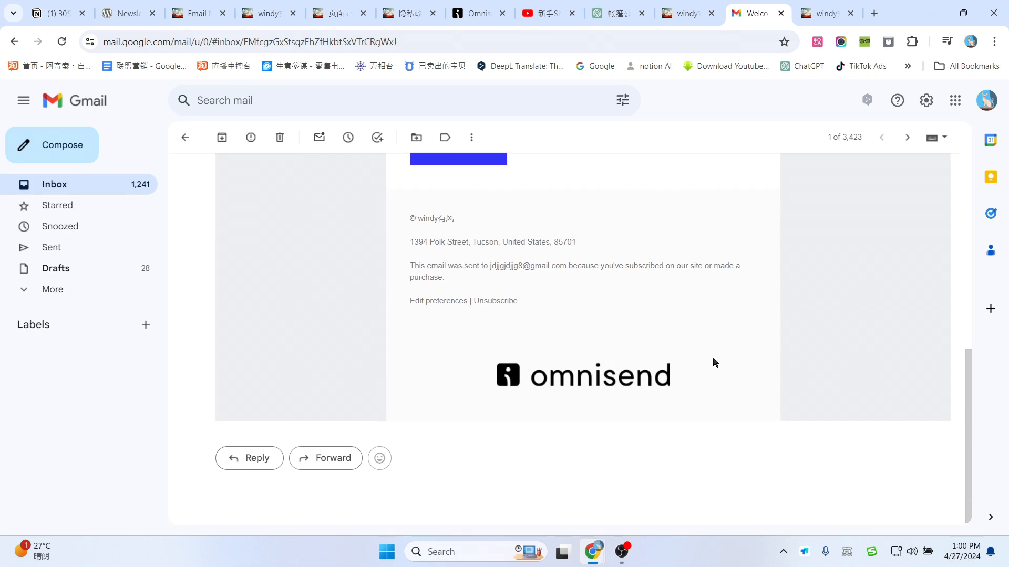
scroll(716, 352, up, 15)
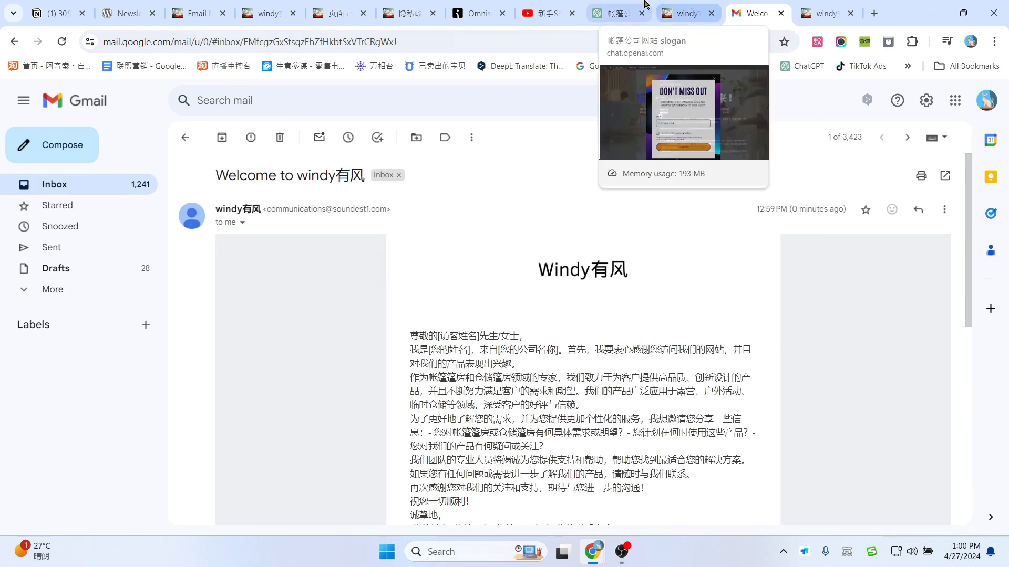
click(475, 13)
scroll(604, 290, up, 1)
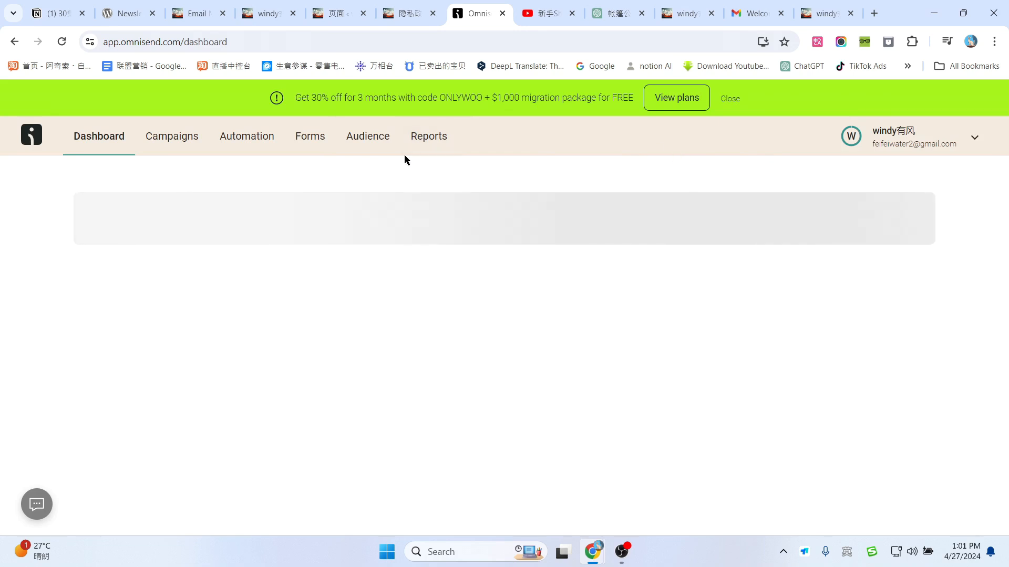
Step: Open View plans and compare the $16/month Standard Email with the $59/month Pro Email + SMS plan
click(677, 99)
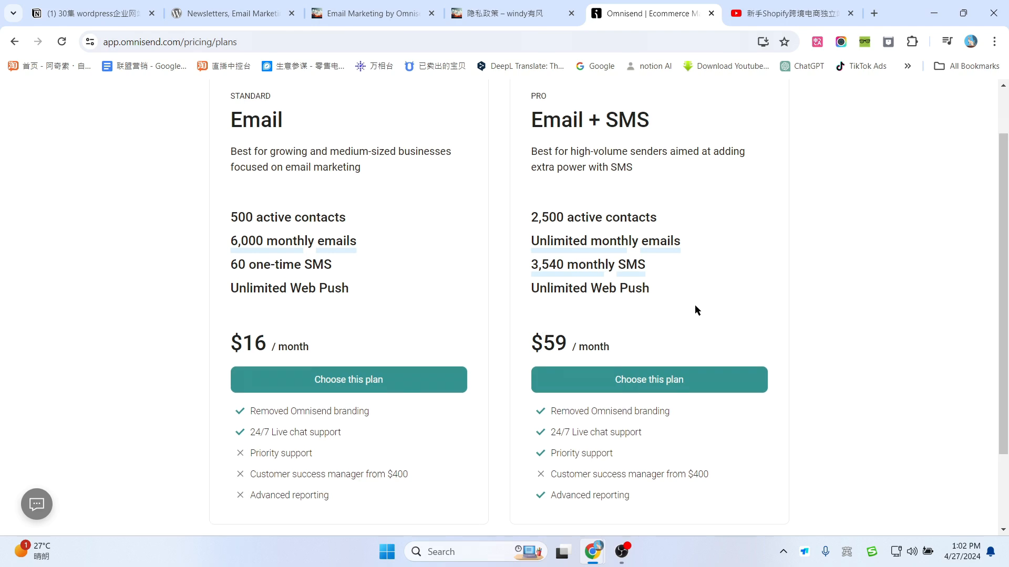
scroll(696, 310, up, 2)
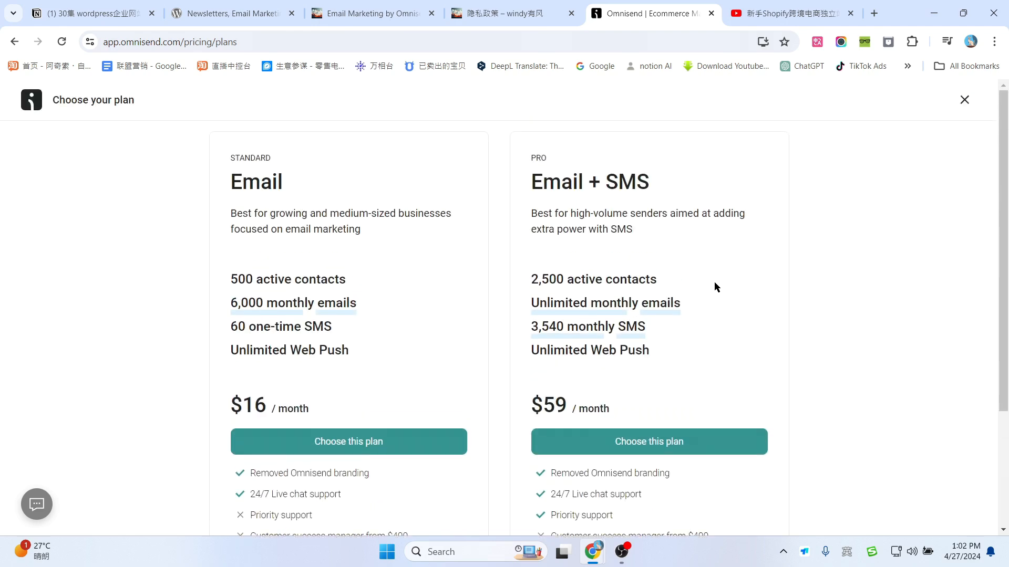
scroll(715, 287, down, 2)
scroll(723, 286, up, 2)
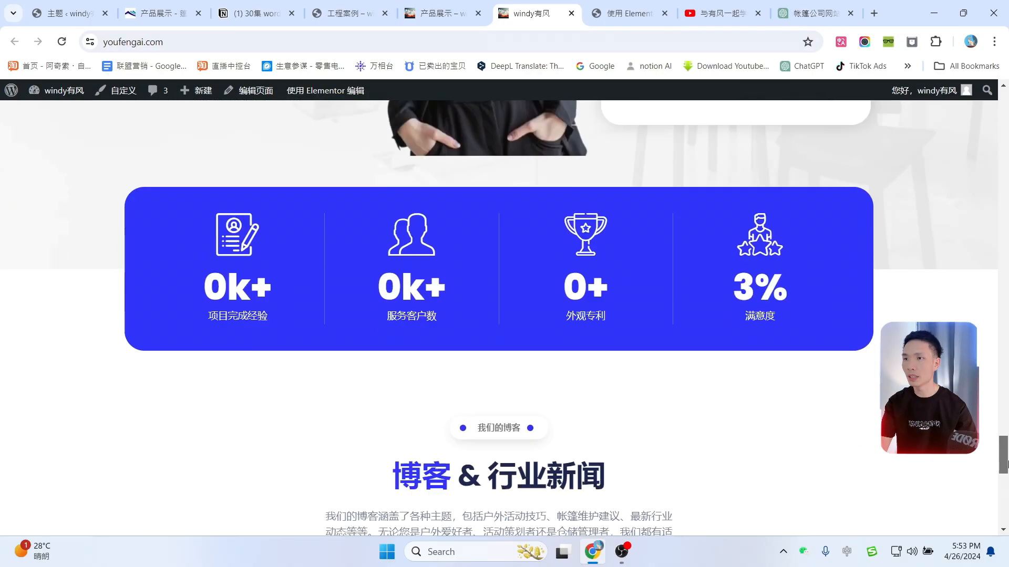
Step: Switch to the YouTube tab showing the creator's WordPress and WooCommerce tutorial channel
scroll(1006, 176, down, 3)
scroll(1006, 176, up, 10)
scroll(1006, 176, up, 15)
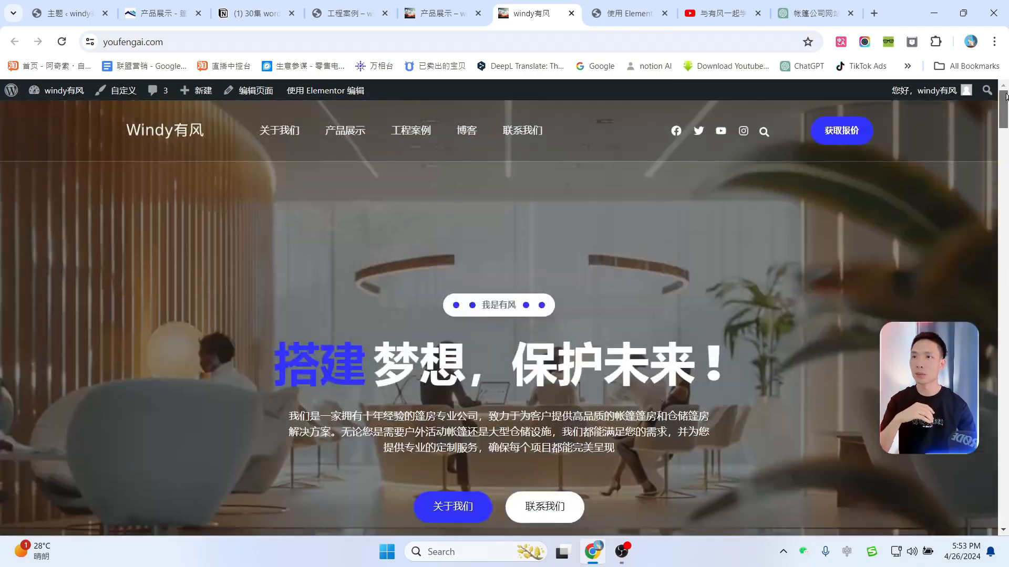
click(726, 6)
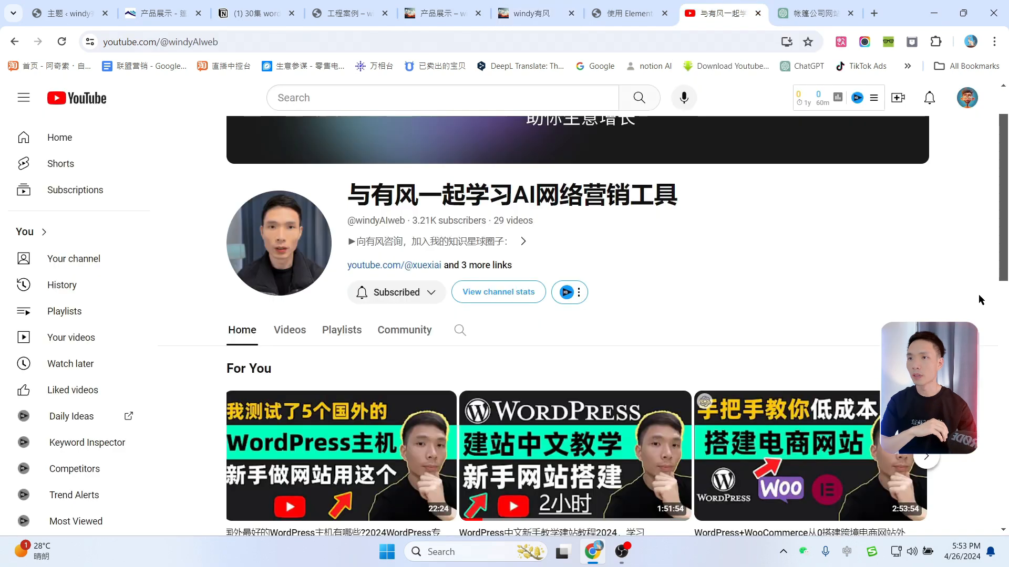
scroll(989, 300, down, 2)
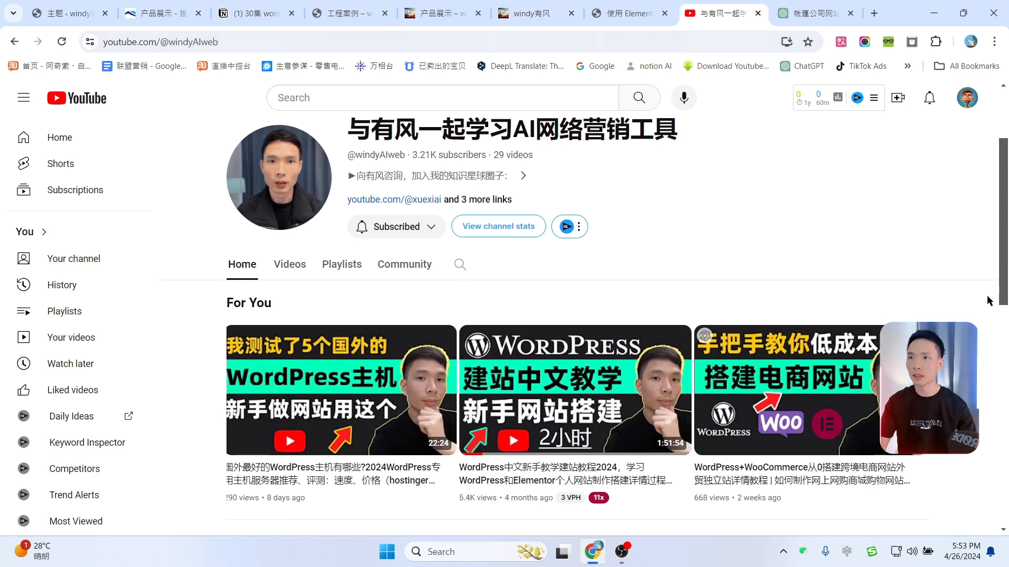
scroll(989, 300, up, 4)
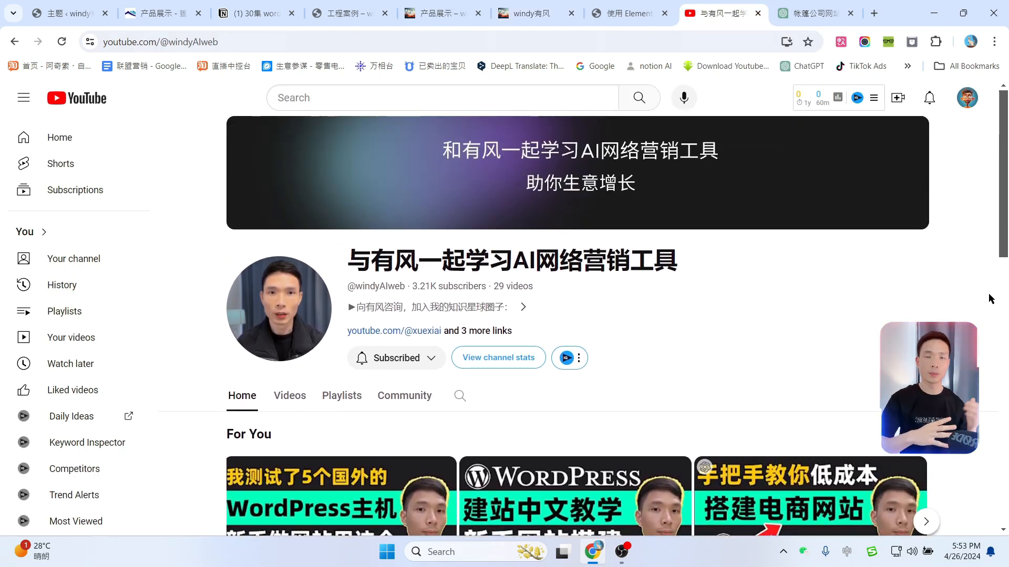